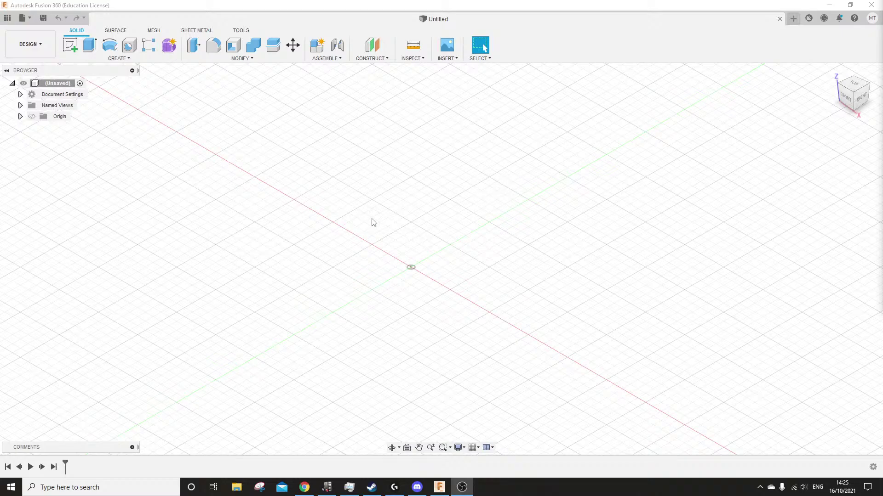
Start a new sketch on the vertical XZ (front) origin plane
{"action": "mouse_move", "coordinate": [522, 309]}
{"action": "middle_mouse_down", "text": "shift"}
{"action": "mouse_move", "coordinate": [491, 298]}
{"action": "mouse_move", "coordinate": [511, 305]}
{"action": "middle_mouse_up", "text": "shift"}
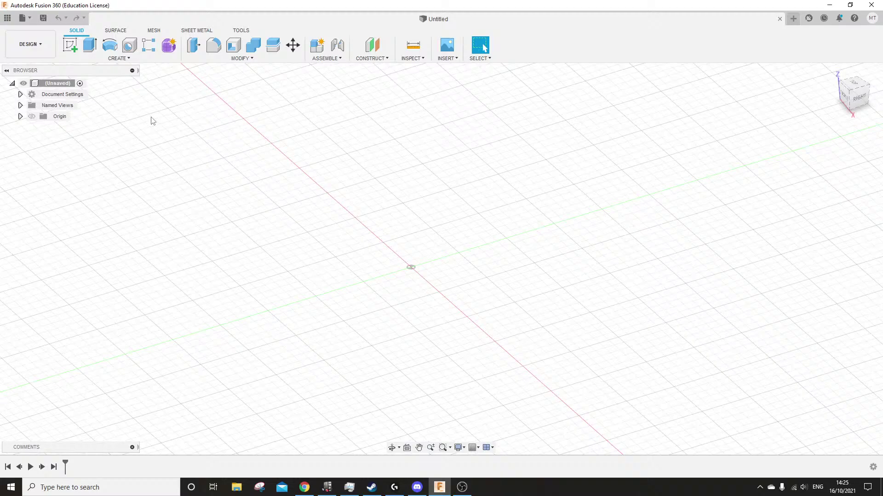
{"action": "left_click", "coordinate": [70, 44]}
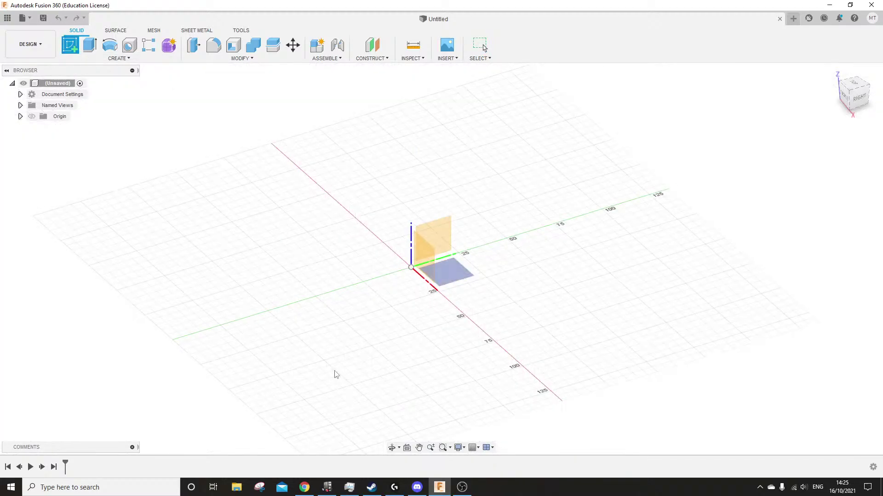
{"action": "middle_click_drag", "start_coordinate": [336, 374], "coordinate": [386, 358], "text": "shift"}
{"action": "left_click", "coordinate": [440, 228]}
{"action": "mouse_move", "coordinate": [500, 327]}
{"action": "middle_mouse_down"}
{"action": "mouse_move", "coordinate": [488, 363]}
{"action": "mouse_move", "coordinate": [467, 338]}
{"action": "middle_mouse_up"}
{"action": "scroll", "coordinate": [368, 315], "scroll_direction": "up", "scroll_amount": 2}
{"action": "middle_click_drag", "start_coordinate": [324, 302], "coordinate": [345, 281]}
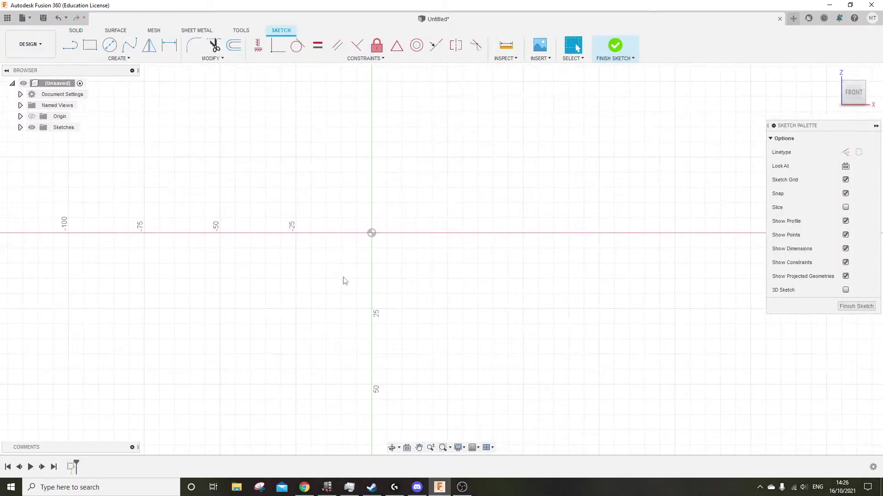
Draw a rectangle 5 mm wide and about 40 mm tall downward from the origin, on the negative X side
{"action": "left_click", "coordinate": [87, 44]}
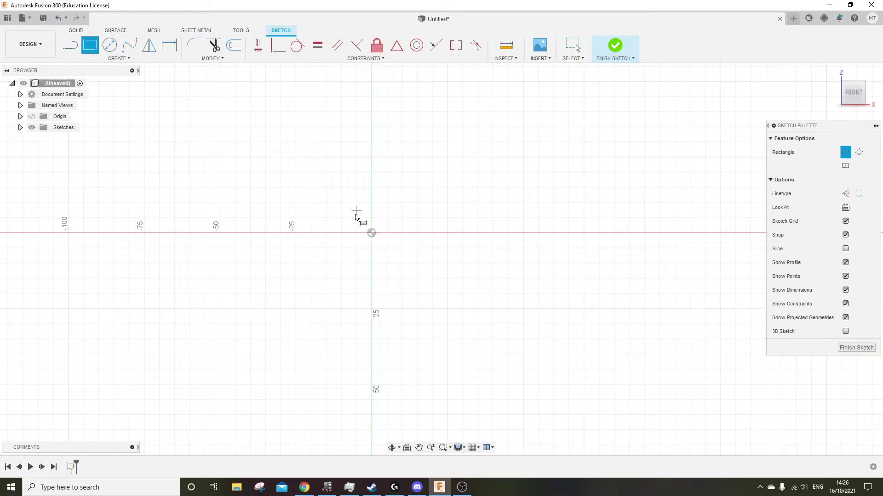
{"action": "left_click", "coordinate": [372, 233]}
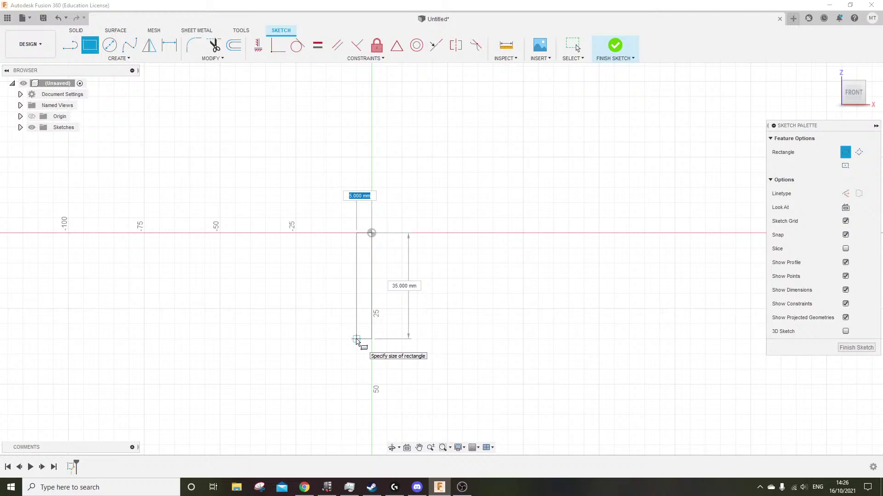
{"action": "left_click", "coordinate": [356, 354]}
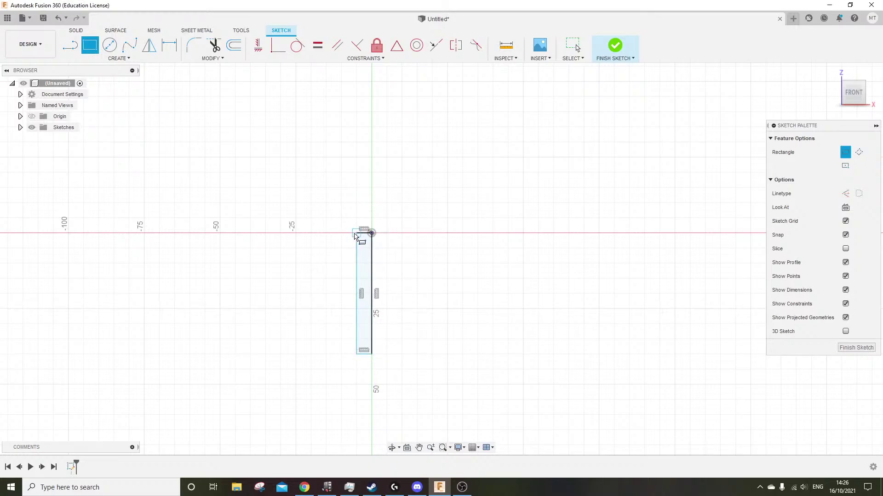
Draw a 105 x 5 mm horizontal rectangle extending in negative X from the vertical rectangle's upper-left corner
{"action": "left_click", "coordinate": [356, 234]}
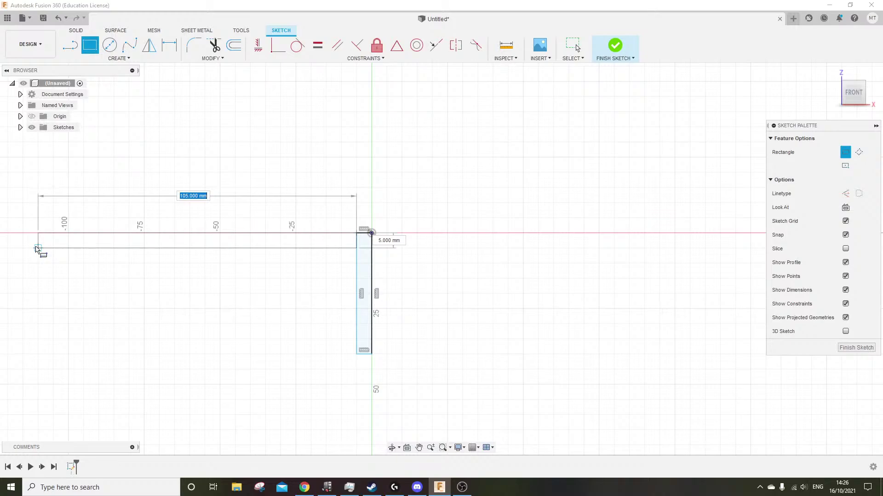
{"action": "left_click", "coordinate": [38, 250]}
{"action": "middle_click_drag", "start_coordinate": [223, 311], "coordinate": [304, 321]}
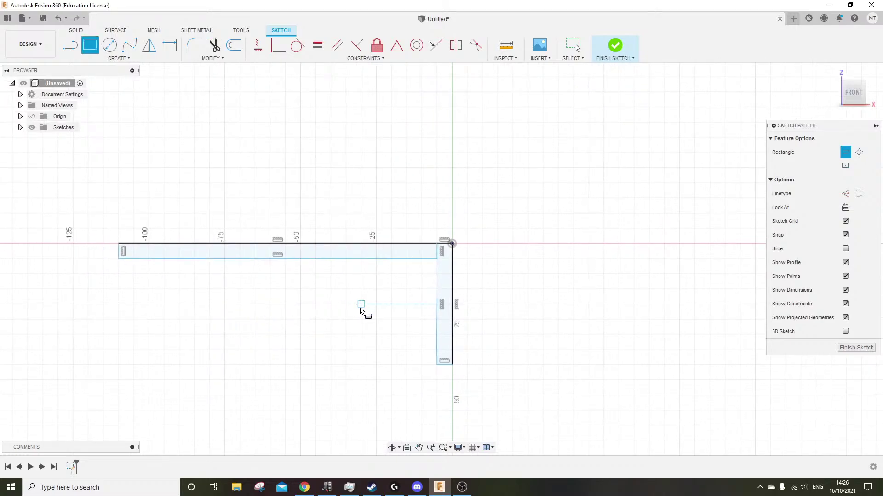
{"action": "mouse_move", "coordinate": [376, 303]}
{"action": "middle_mouse_down", "text": "shift"}
{"action": "mouse_move", "coordinate": [384, 302]}
{"action": "mouse_move", "coordinate": [367, 307]}
{"action": "mouse_move", "coordinate": [369, 316]}
{"action": "middle_mouse_up", "text": "shift"}
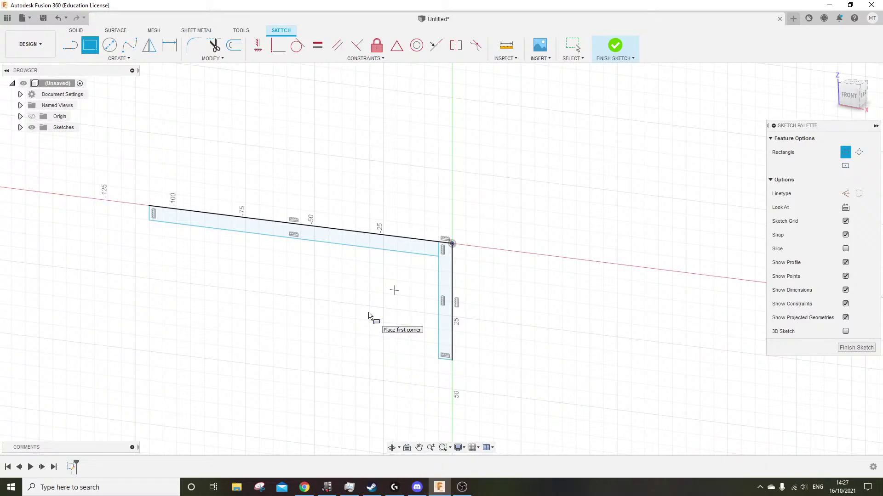
{"action": "middle_click_drag", "start_coordinate": [397, 305], "coordinate": [347, 339]}
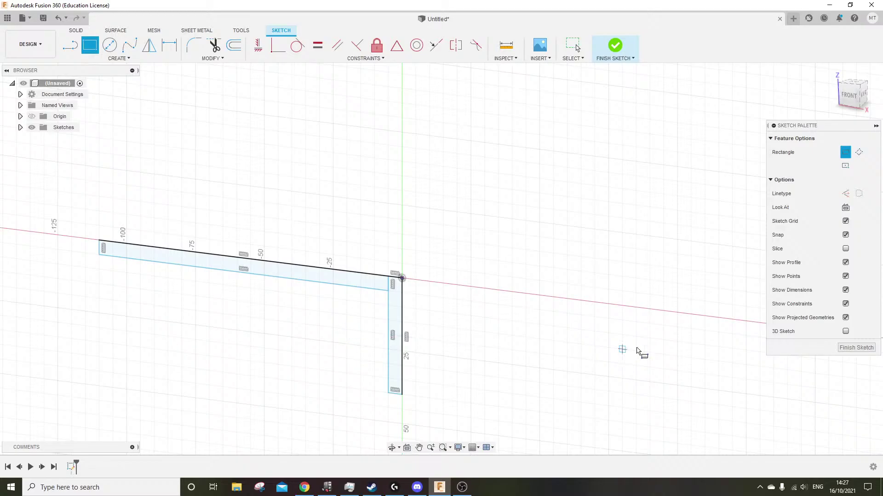
{"action": "left_click", "coordinate": [793, 488]}
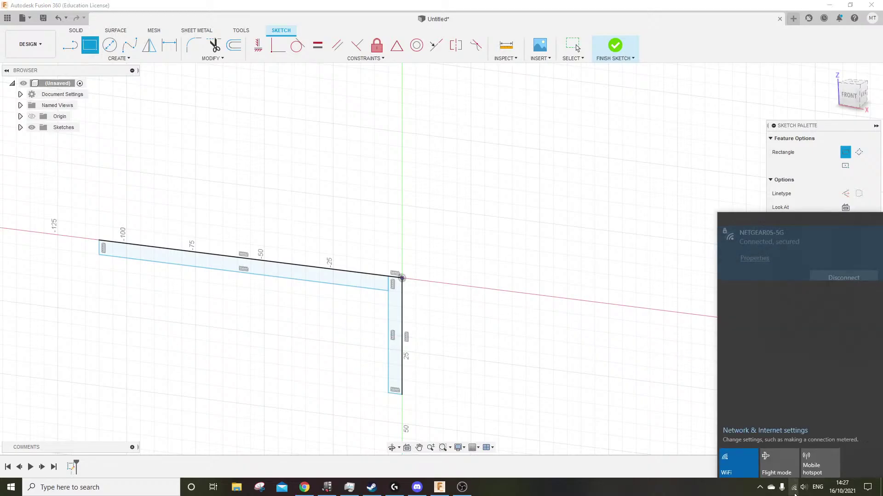
{"action": "left_click", "coordinate": [794, 491]}
{"action": "middle_click_drag", "start_coordinate": [514, 348], "coordinate": [553, 345]}
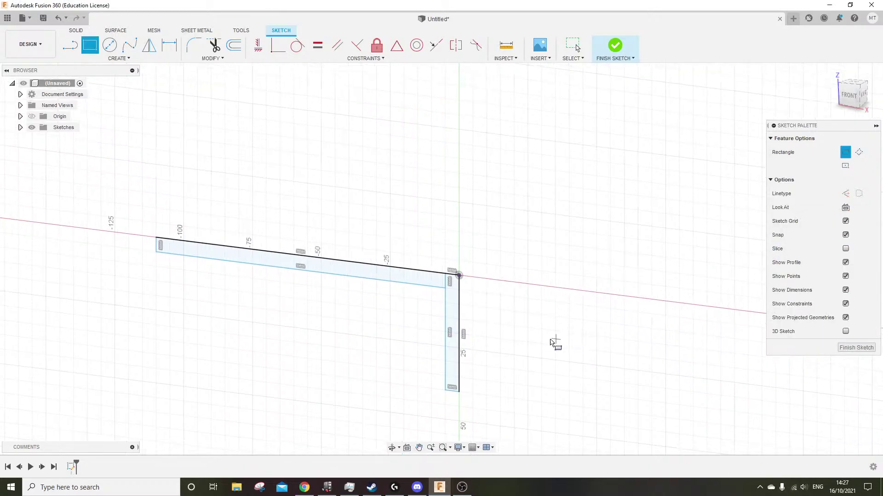
{"action": "left_click", "coordinate": [847, 96]}
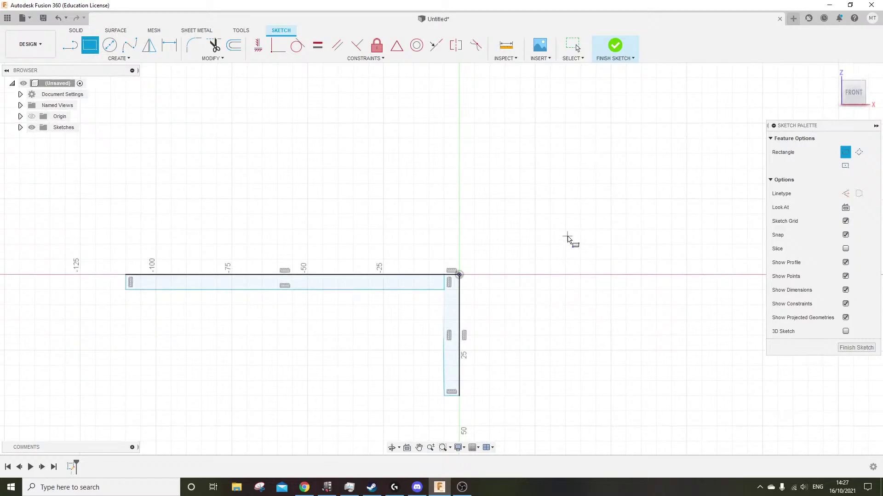
{"action": "middle_click_drag", "start_coordinate": [570, 239], "coordinate": [502, 276]}
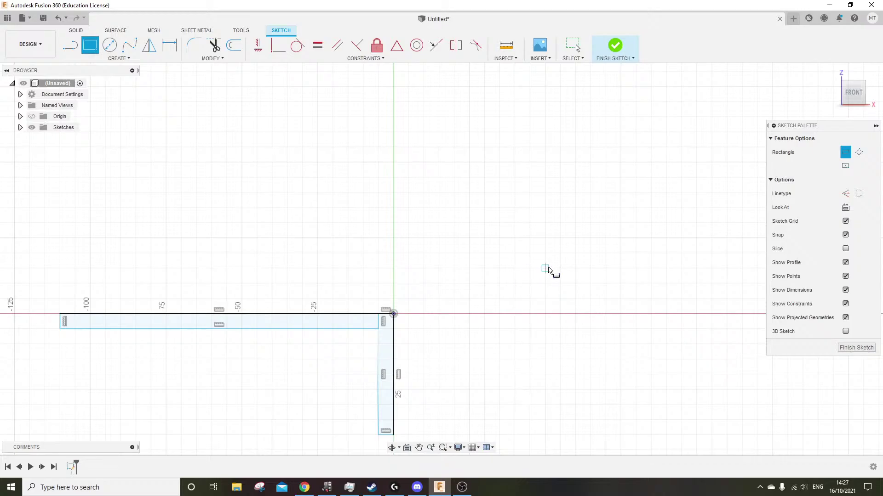
{"action": "middle_click_drag", "start_coordinate": [546, 268], "coordinate": [501, 279]}
{"action": "middle_click_drag", "start_coordinate": [433, 326], "coordinate": [437, 299]}
{"action": "scroll", "coordinate": [393, 292], "scroll_direction": "up", "scroll_amount": 1}
{"action": "scroll", "coordinate": [392, 292], "scroll_direction": "up", "scroll_amount": 1}
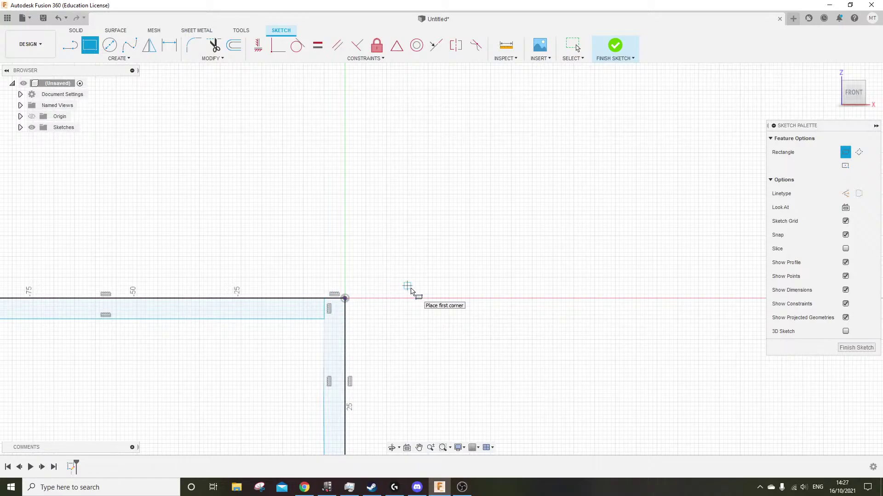
{"action": "left_click", "coordinate": [70, 44]}
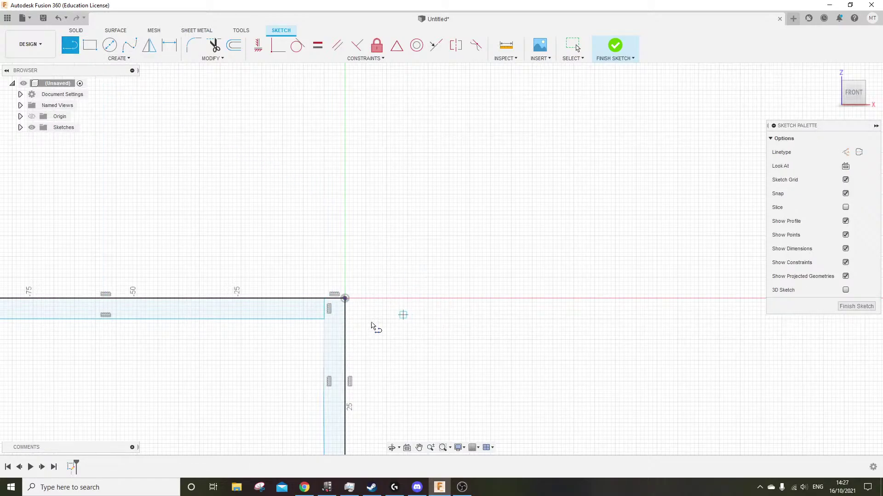
{"action": "left_click", "coordinate": [324, 298]}
{"action": "middle_click_drag", "start_coordinate": [457, 256], "coordinate": [407, 395]}
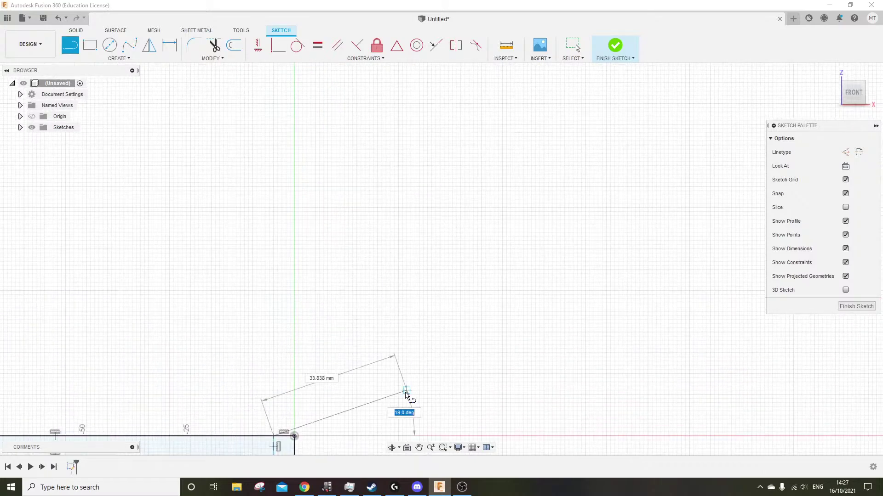
{"action": "scroll", "coordinate": [407, 394], "scroll_direction": "down", "scroll_amount": 4}
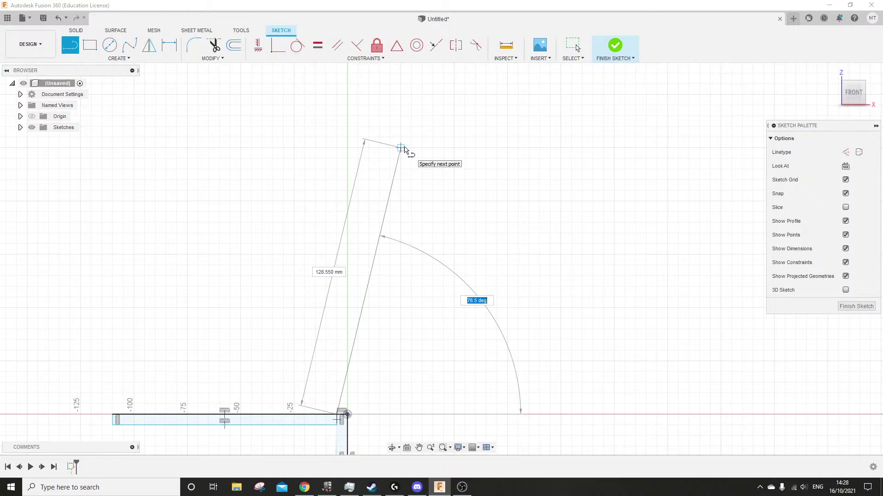
{"action": "key", "text": "Escape"}
Draw a 75 mm horizontal line from the origin in positive X and a vertical line about 170 mm up from its end
{"action": "left_click", "coordinate": [71, 45]}
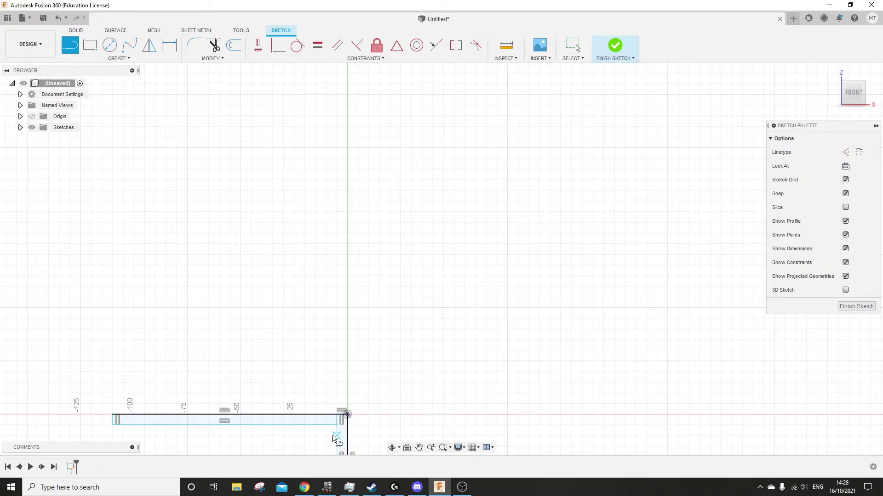
{"action": "left_click", "coordinate": [347, 415]}
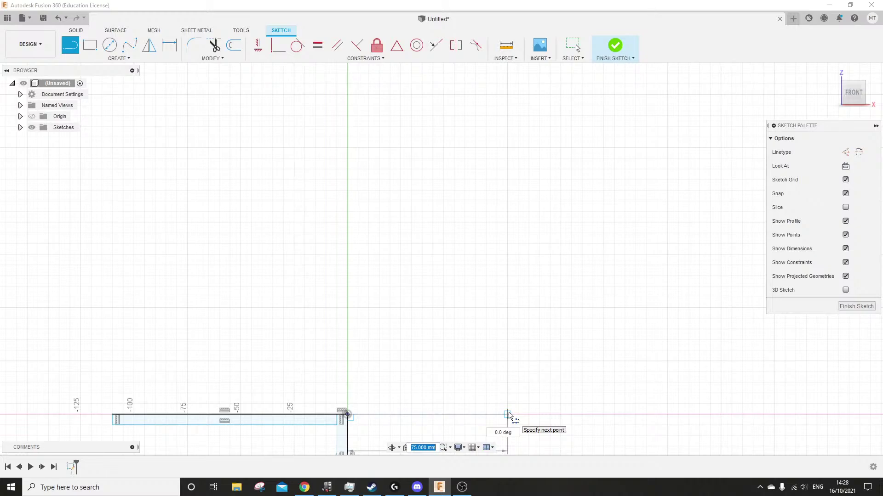
{"action": "left_click", "coordinate": [508, 415]}
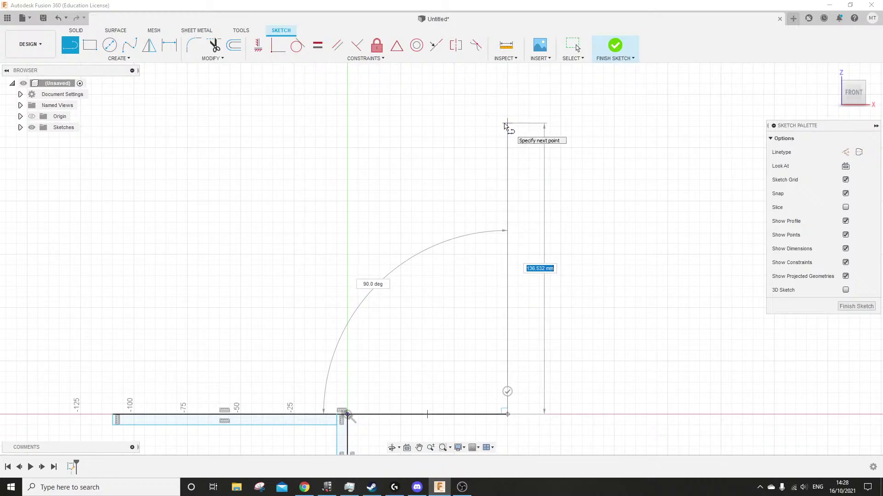
{"action": "middle_click_drag", "start_coordinate": [504, 101], "coordinate": [507, 260]}
{"action": "scroll", "coordinate": [520, 236], "scroll_direction": "down", "scroll_amount": 4}
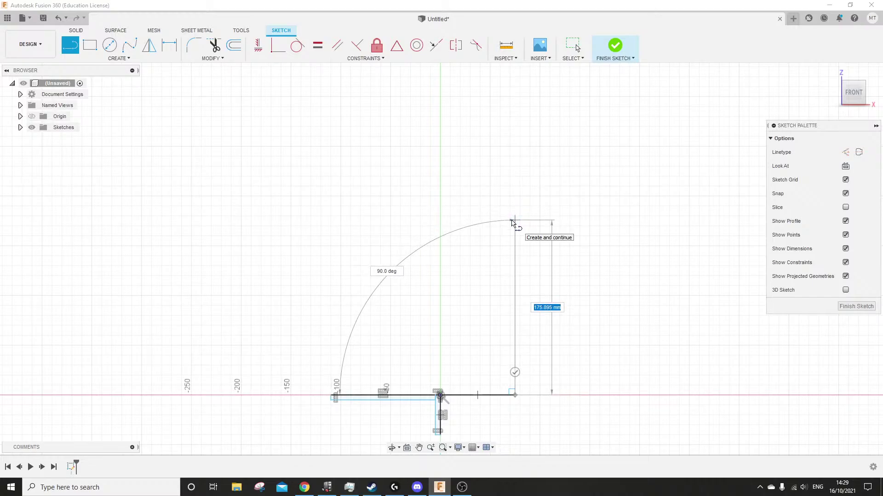
{"action": "left_click", "coordinate": [515, 227]}
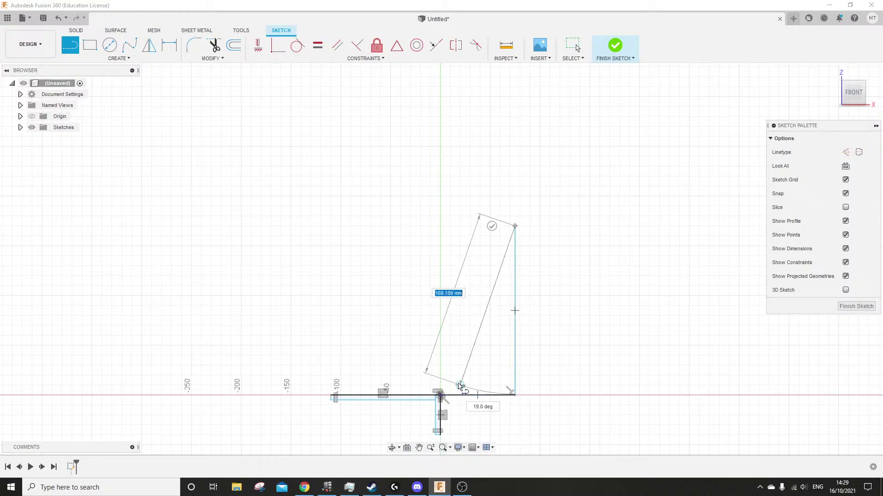
{"action": "key", "text": "Escape"}
Draw a sloping line from the vertical rectangle's right edge, about 5 mm below the origin, to the upper end of the tall vertical line
{"action": "scroll", "coordinate": [496, 293], "scroll_direction": "up", "scroll_amount": 3}
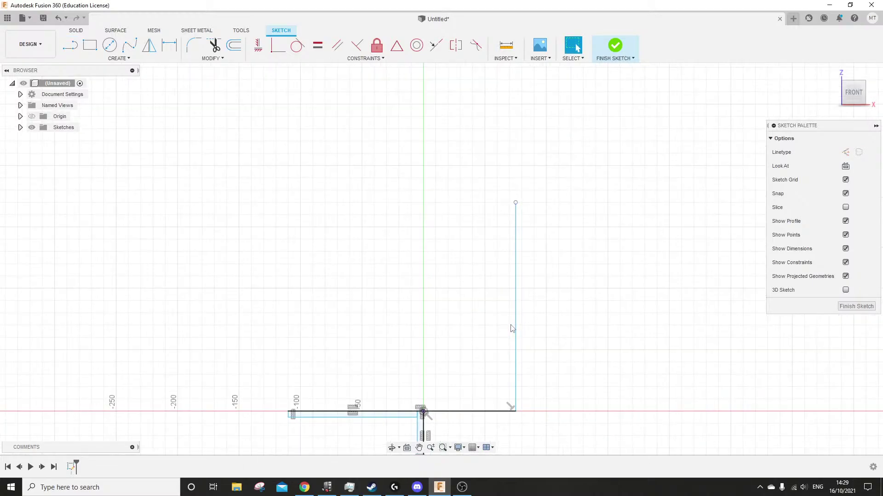
{"action": "middle_click_drag", "start_coordinate": [471, 360], "coordinate": [455, 262]}
{"action": "scroll", "coordinate": [400, 328], "scroll_direction": "up", "scroll_amount": 2}
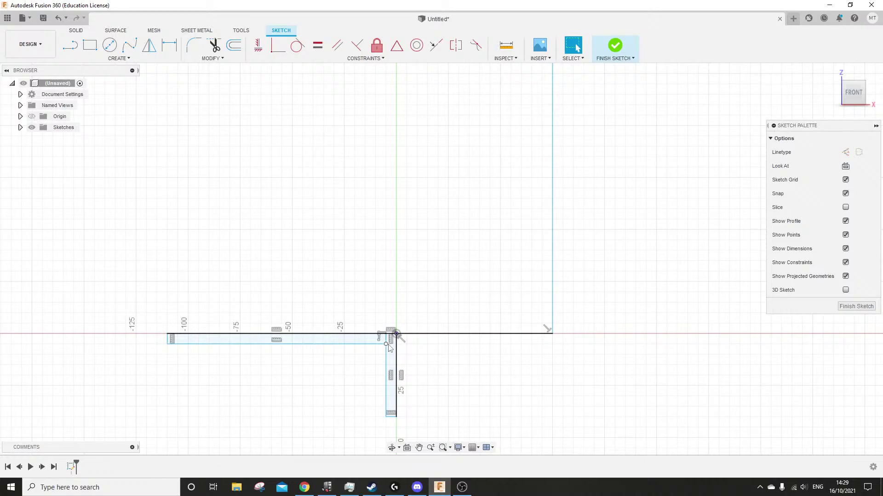
{"action": "middle_click_drag", "start_coordinate": [471, 263], "coordinate": [437, 362]}
{"action": "scroll", "coordinate": [438, 362], "scroll_direction": "down", "scroll_amount": 1}
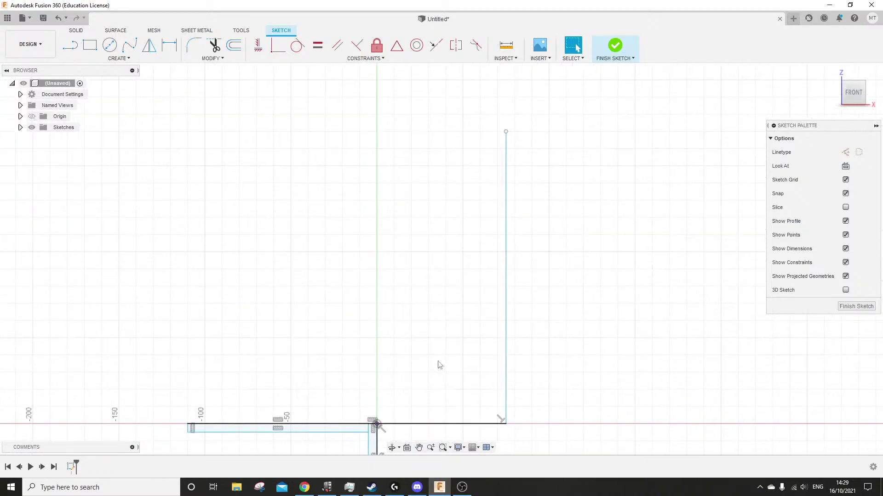
{"action": "left_click", "coordinate": [70, 45]}
{"action": "scroll", "coordinate": [376, 443], "scroll_direction": "up", "scroll_amount": 5}
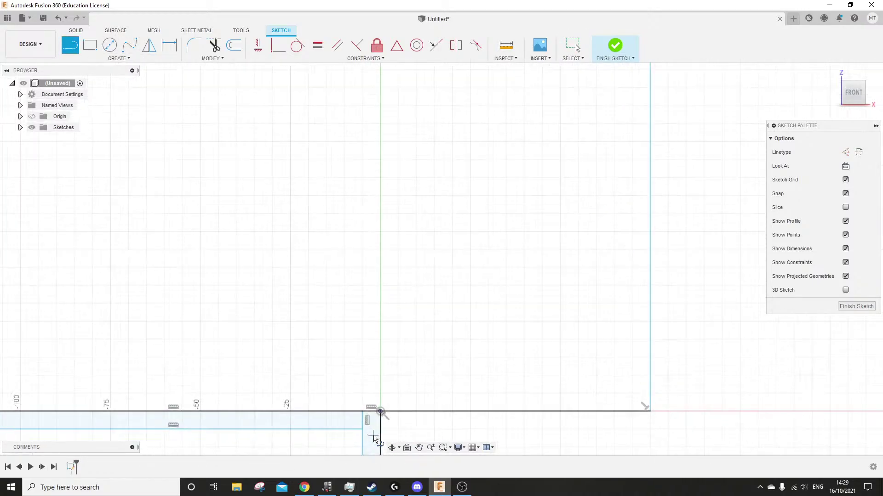
{"action": "left_click", "coordinate": [376, 424]}
{"action": "scroll", "coordinate": [371, 441], "scroll_direction": "down", "scroll_amount": 3}
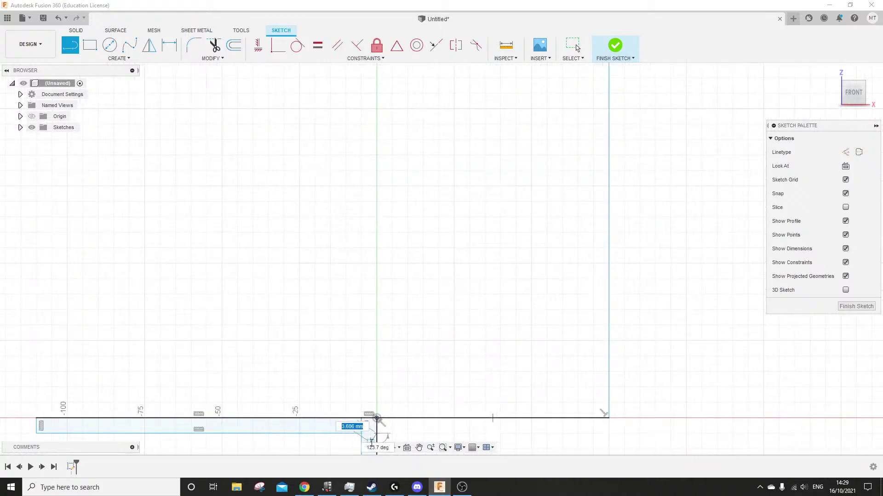
{"action": "scroll", "coordinate": [367, 426], "scroll_direction": "down", "scroll_amount": 5}
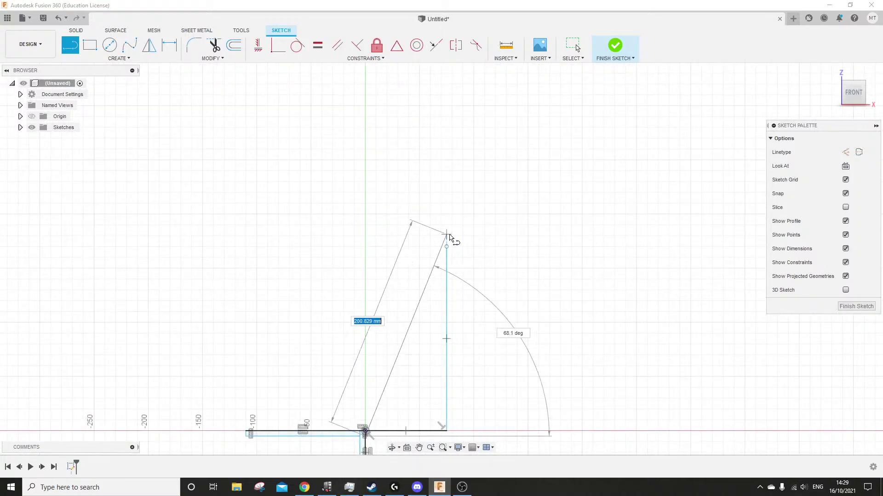
{"action": "left_click", "coordinate": [446, 247]}
Draw a second sloping line about 190 mm long, parallel to the first, from the vertical rectangle's upper-left corner
{"action": "scroll", "coordinate": [365, 429], "scroll_direction": "up", "scroll_amount": 2}
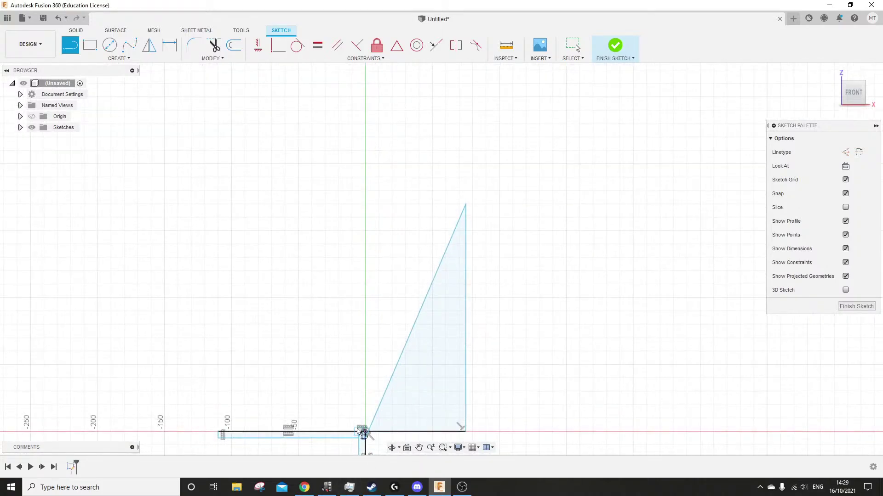
{"action": "left_click", "coordinate": [366, 431]}
{"action": "scroll", "coordinate": [448, 181], "scroll_direction": "up", "scroll_amount": 3}
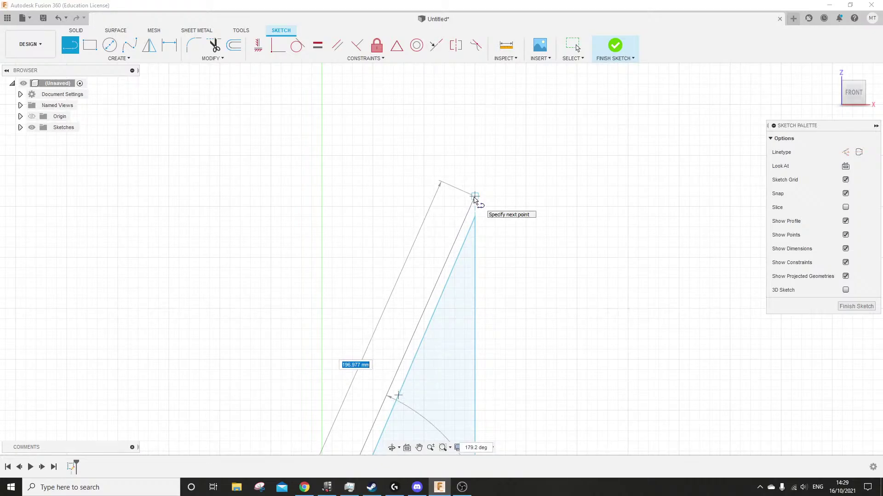
{"action": "scroll", "coordinate": [463, 208], "scroll_direction": "up", "scroll_amount": 3}
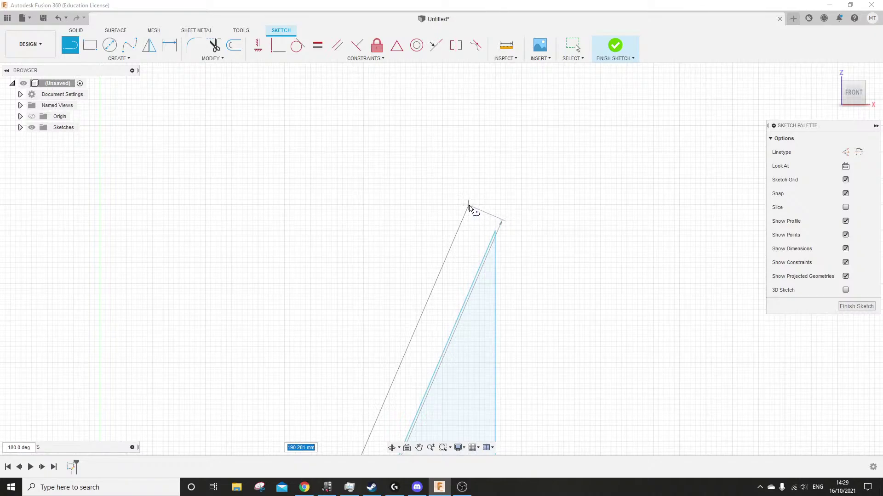
{"action": "left_click", "coordinate": [469, 205]}
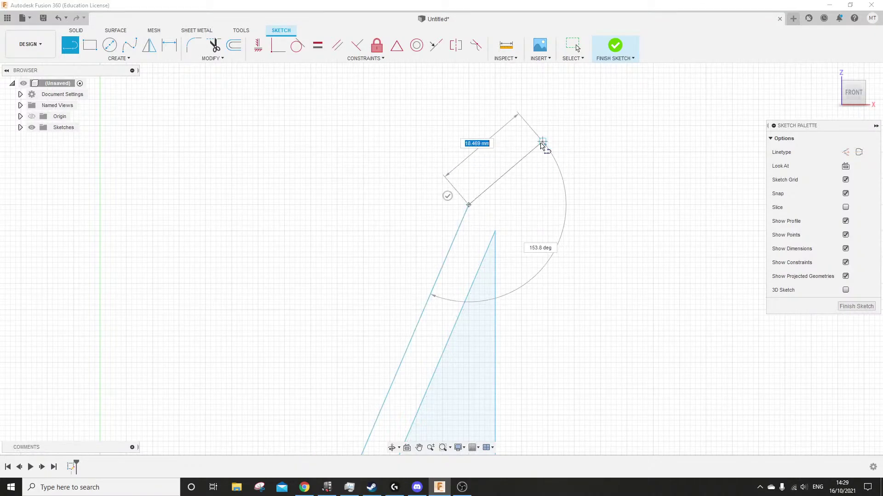
Draw a horizontal line about 5 mm long from the outer sloping line's upper end to directly above the vertical line
{"action": "scroll", "coordinate": [536, 142], "scroll_direction": "down", "scroll_amount": 5}
{"action": "scroll", "coordinate": [574, 156], "scroll_direction": "up", "scroll_amount": 4}
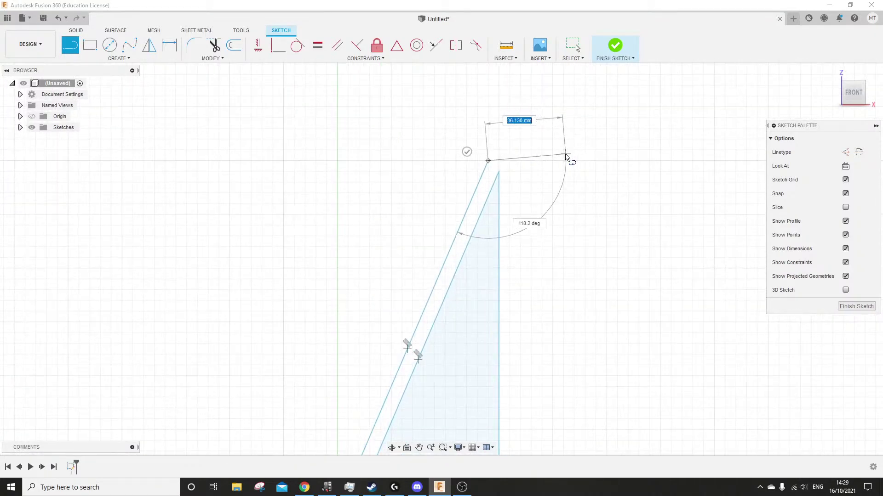
{"action": "scroll", "coordinate": [554, 161], "scroll_direction": "up", "scroll_amount": 3}
{"action": "scroll", "coordinate": [456, 160], "scroll_direction": "up", "scroll_amount": 3}
{"action": "left_click", "coordinate": [445, 163]}
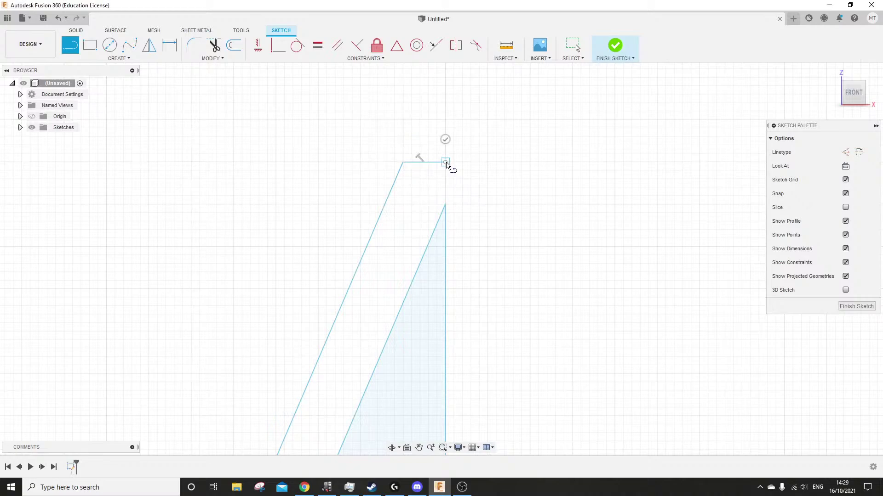
Draw the remaining lines of a square about 5 mm wide at the upper end of the sloping arm
{"action": "left_click", "coordinate": [446, 204]}
{"action": "left_click", "coordinate": [403, 204]}
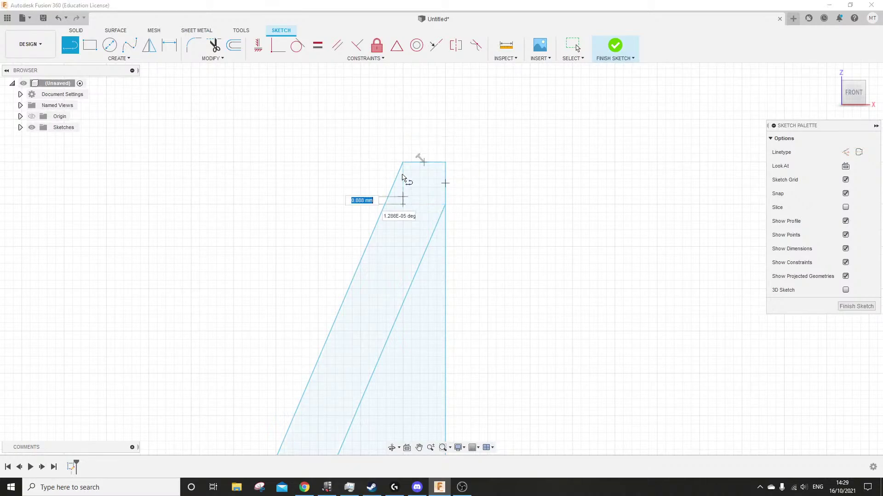
{"action": "left_click", "coordinate": [403, 163]}
{"action": "left_click", "coordinate": [403, 205]}
{"action": "left_click", "coordinate": [446, 204]}
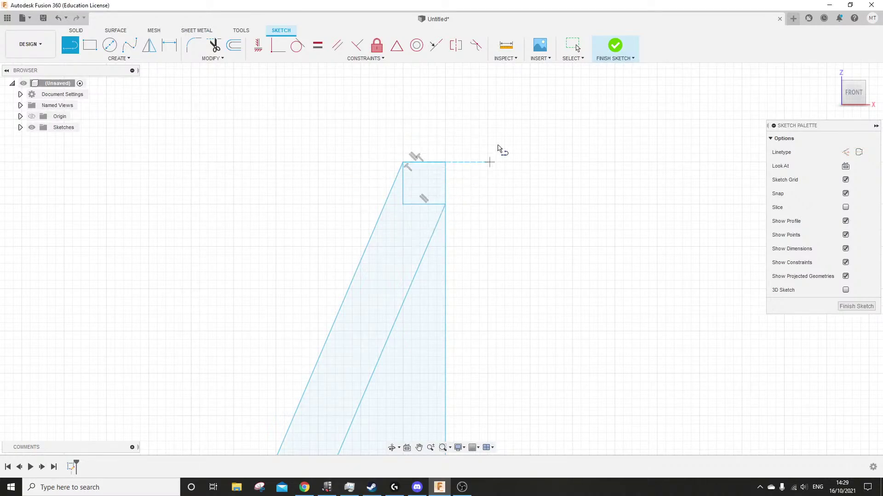
Draw a horizontal line about 5 mm long across the vertical rectangle, level with the horizontal rectangle's lower edge
{"action": "scroll", "coordinate": [504, 126], "scroll_direction": "down", "scroll_amount": 8}
{"action": "scroll", "coordinate": [421, 309], "scroll_direction": "up", "scroll_amount": 6}
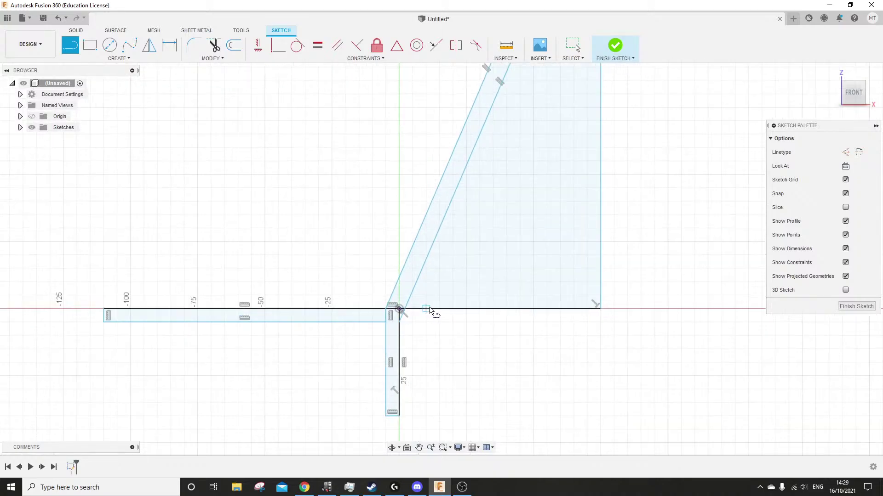
{"action": "left_click", "coordinate": [365, 332]}
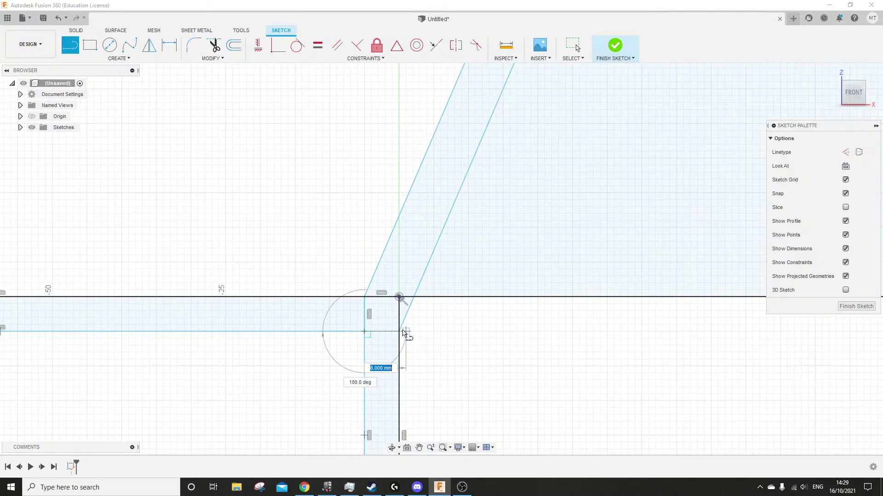
{"action": "left_click", "coordinate": [399, 331]}
{"action": "scroll", "coordinate": [332, 392], "scroll_direction": "down", "scroll_amount": 5}
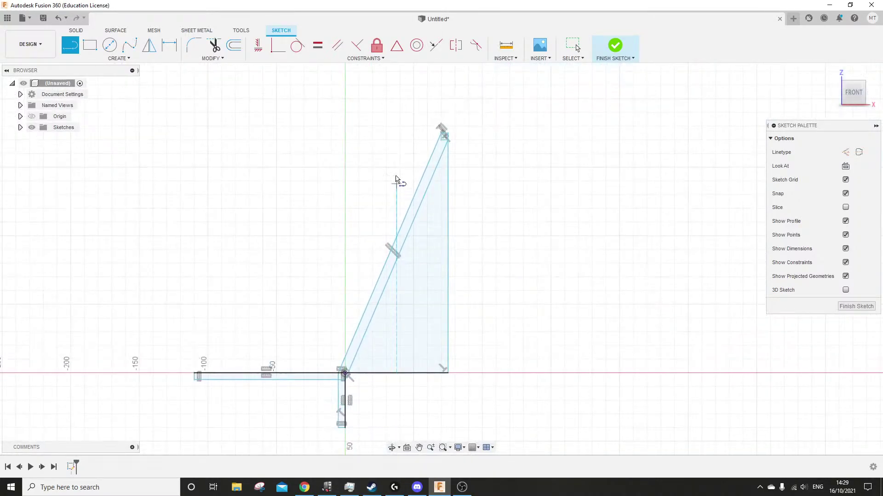
{"action": "key", "text": "Escape"}
Measure the distance between the two parallel sloping lines and inspect where they meet the rectangles
{"action": "left_click", "coordinate": [505, 45]}
{"action": "scroll", "coordinate": [379, 272], "scroll_direction": "up", "scroll_amount": 2}
{"action": "scroll", "coordinate": [379, 272], "scroll_direction": "up", "scroll_amount": 3}
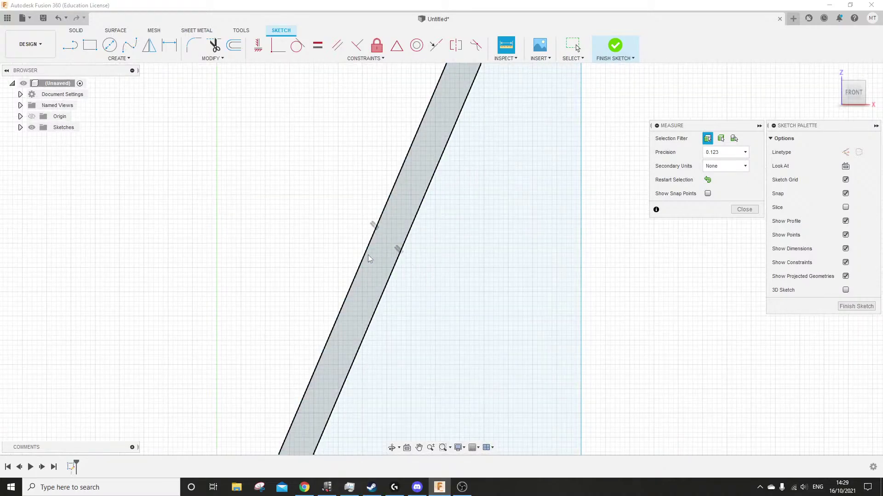
{"action": "left_click", "coordinate": [367, 258]}
{"action": "left_click", "coordinate": [392, 275]}
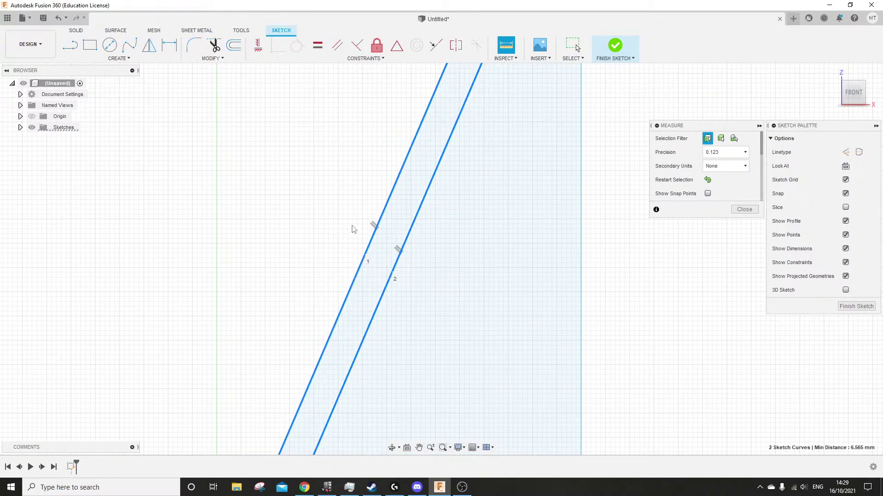
{"action": "scroll", "coordinate": [460, 195], "scroll_direction": "down", "scroll_amount": 5}
{"action": "scroll", "coordinate": [380, 390], "scroll_direction": "up", "scroll_amount": 6}
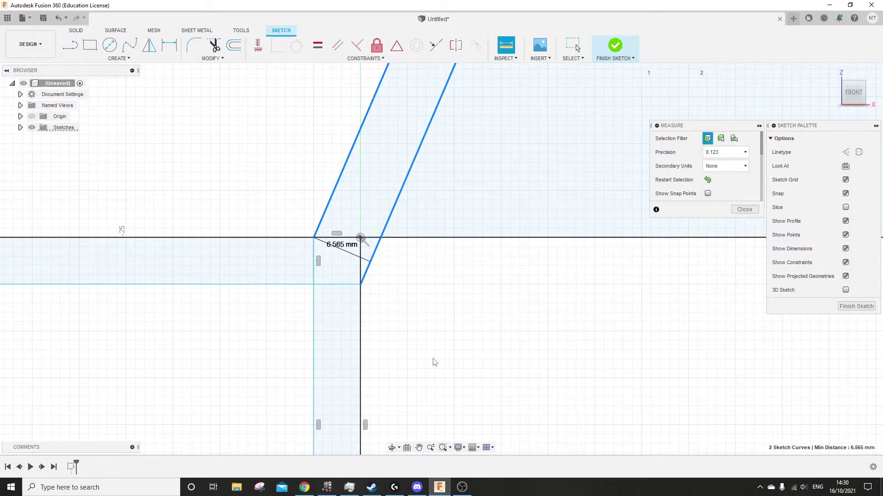
{"action": "scroll", "coordinate": [220, 414], "scroll_direction": "up", "scroll_amount": 2}
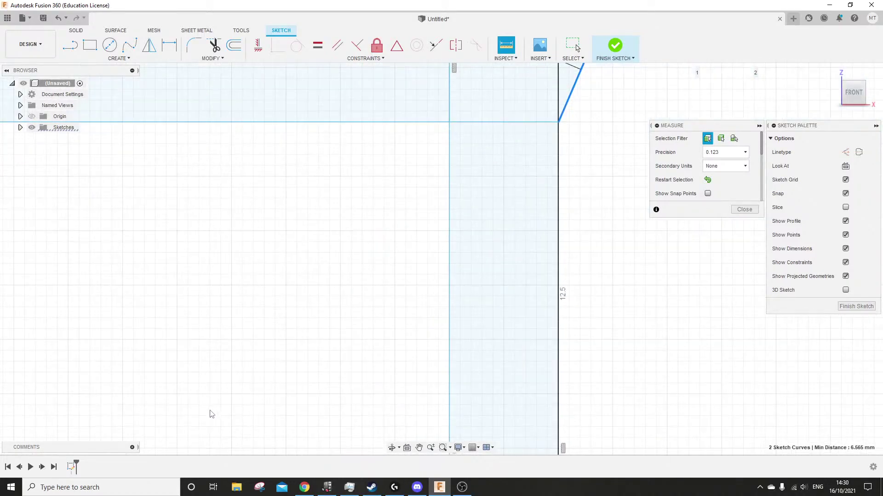
Measure the angle between the outer sloping line and the 75 mm horizontal line
{"action": "scroll", "coordinate": [211, 416], "scroll_direction": "down", "scroll_amount": 5}
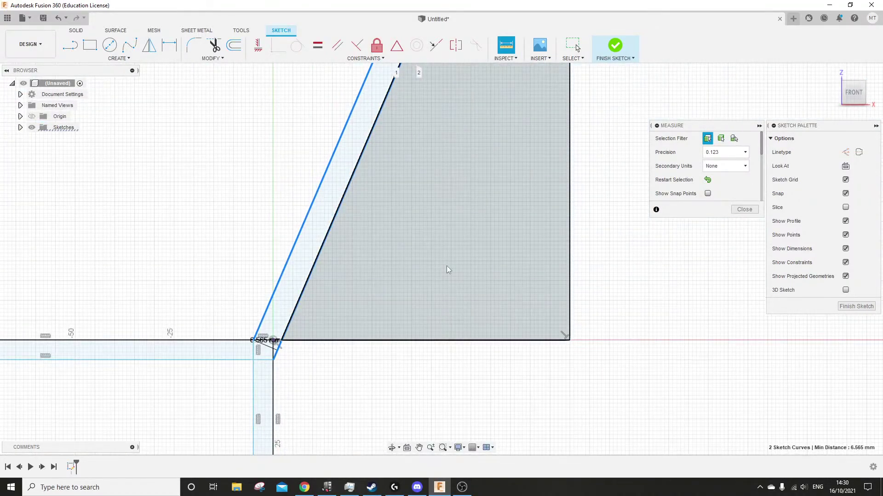
{"action": "scroll", "coordinate": [307, 429], "scroll_direction": "up", "scroll_amount": 3}
{"action": "scroll", "coordinate": [338, 388], "scroll_direction": "down", "scroll_amount": 6}
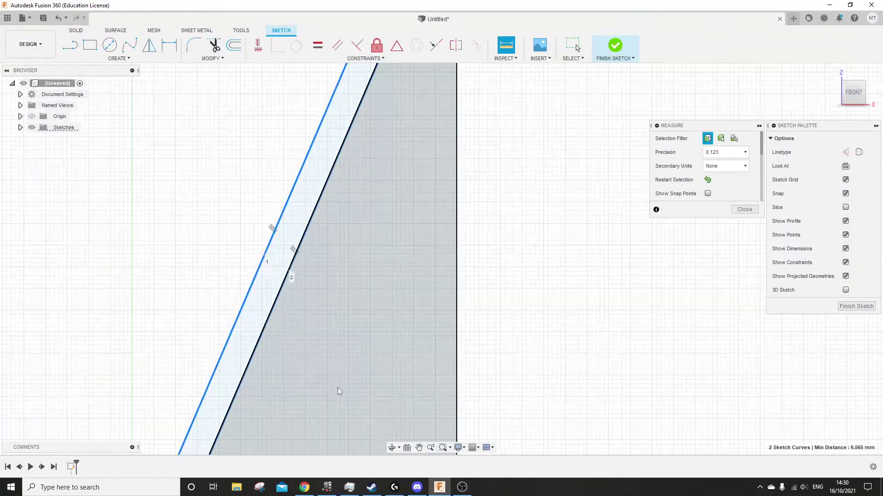
{"action": "scroll", "coordinate": [442, 303], "scroll_direction": "up", "scroll_amount": 2}
{"action": "left_click", "coordinate": [425, 283]}
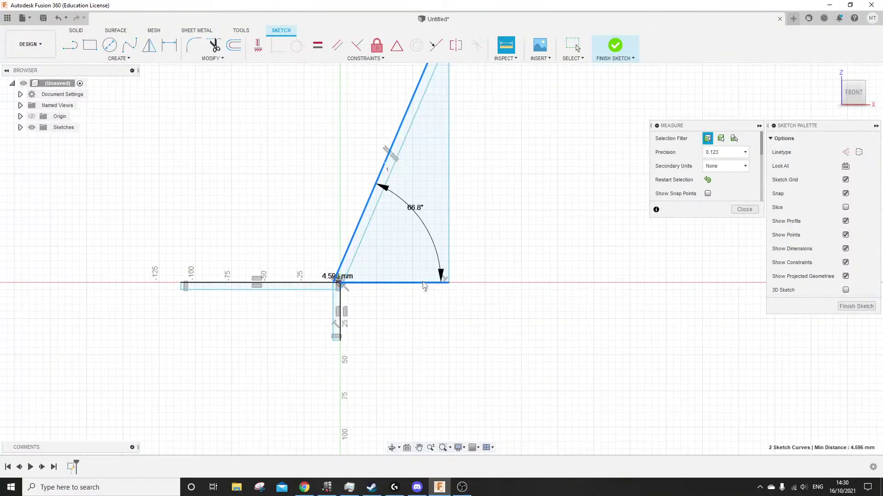
{"action": "key", "text": "Escape"}
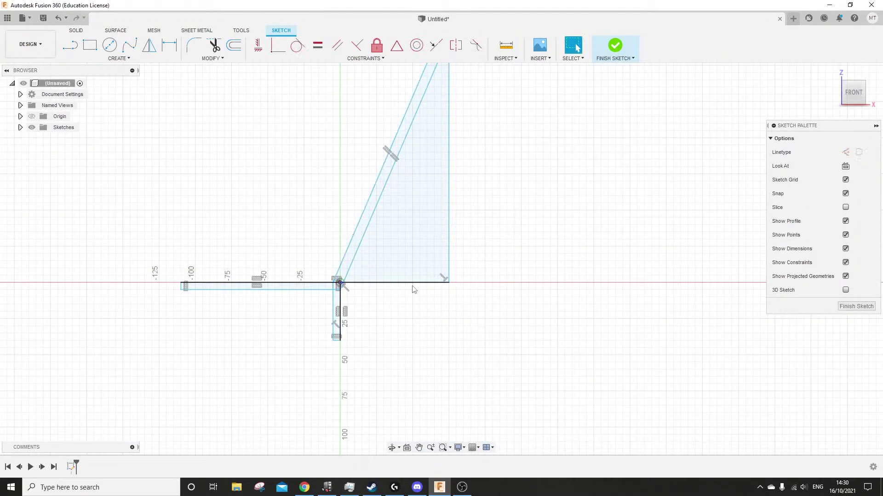
Delete the 75 mm horizontal line between the origin and the foot of the tall vertical line
{"action": "left_click", "coordinate": [414, 283]}
{"action": "key", "text": "Delete"}
{"action": "middle_click_drag", "start_coordinate": [485, 243], "coordinate": [408, 398]}
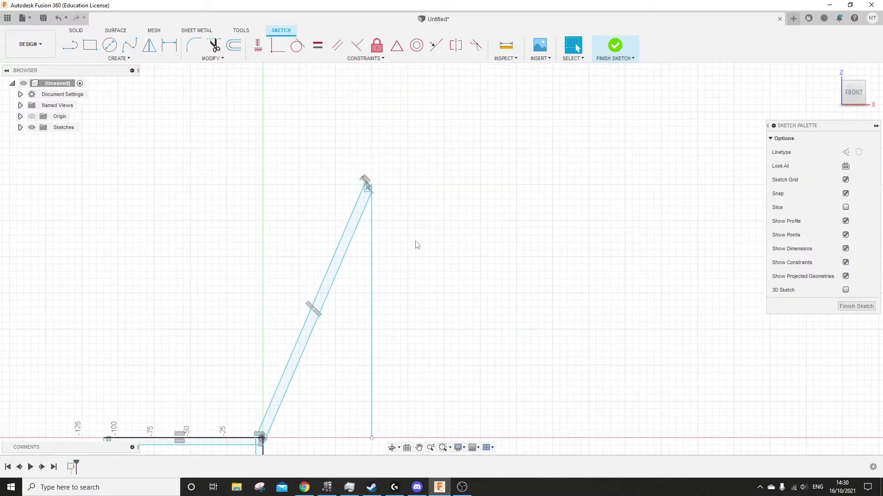
{"action": "mouse_move", "coordinate": [413, 244]}
{"action": "middle_mouse_down"}
{"action": "mouse_move", "coordinate": [423, 287]}
{"action": "mouse_move", "coordinate": [470, 223]}
{"action": "middle_mouse_up"}
{"action": "scroll", "coordinate": [424, 288], "scroll_direction": "up", "scroll_amount": 1}
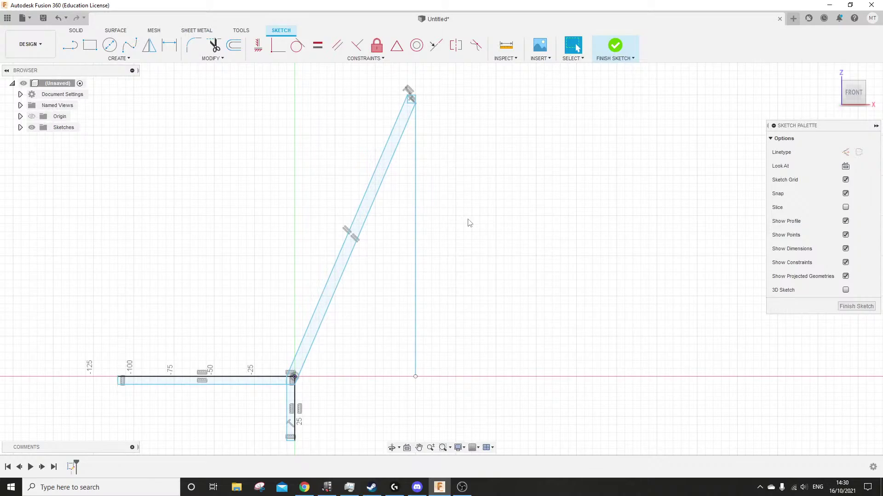
{"action": "middle_click_drag", "start_coordinate": [354, 305], "coordinate": [402, 323]}
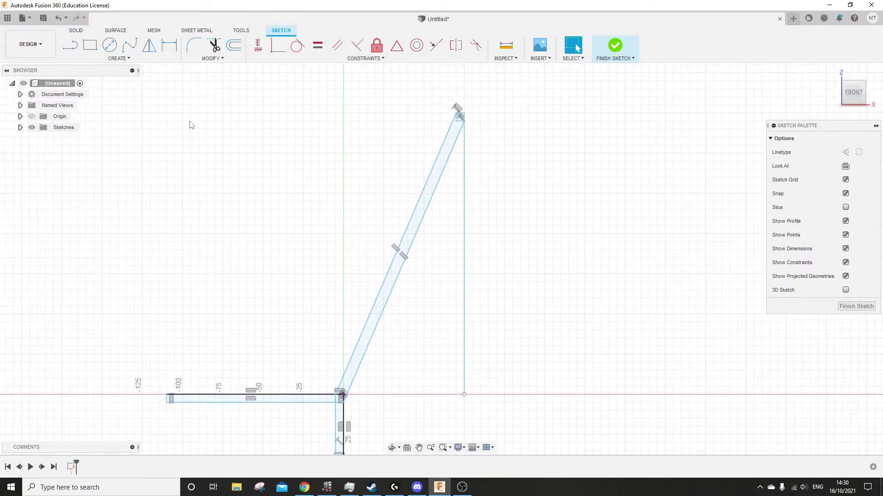
{"action": "left_click", "coordinate": [133, 47]}
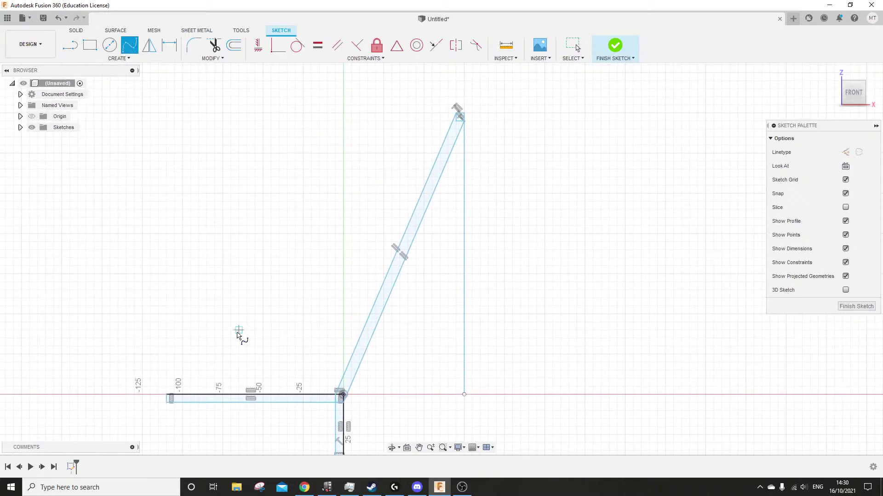
{"action": "scroll", "coordinate": [248, 377], "scroll_direction": "up", "scroll_amount": 3}
{"action": "left_click", "coordinate": [201, 412]}
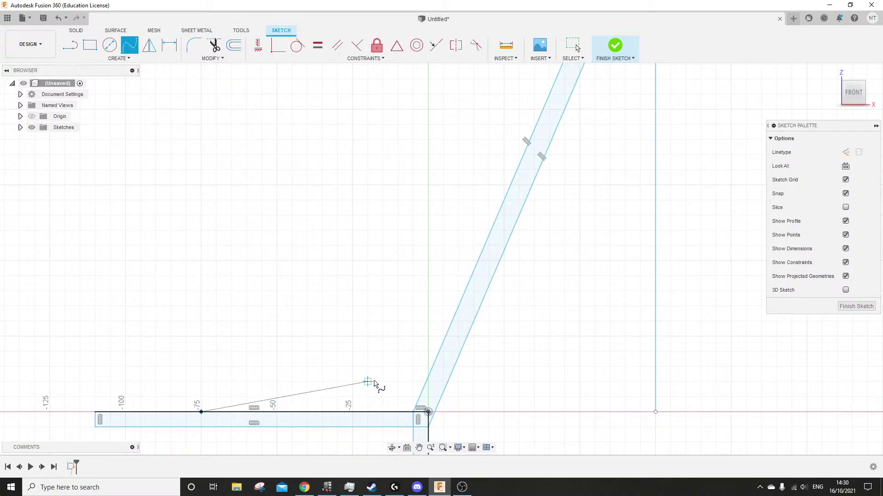
{"action": "left_click", "coordinate": [396, 338]}
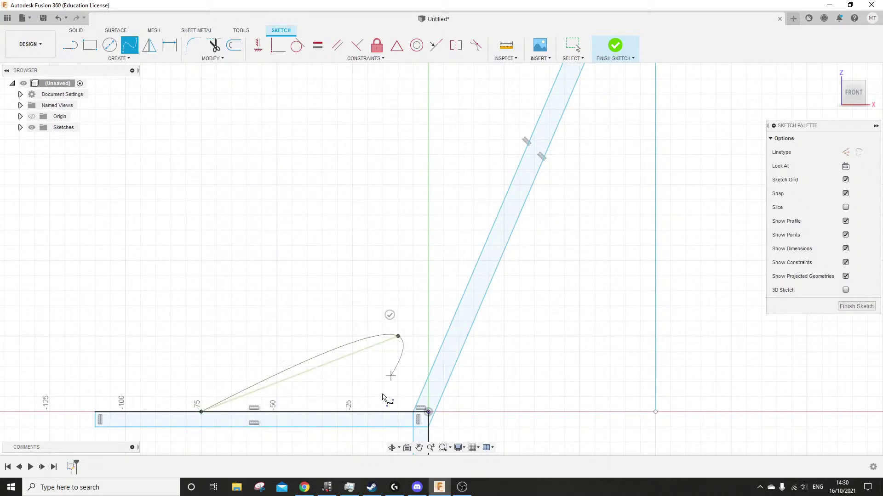
{"action": "scroll", "coordinate": [375, 437], "scroll_direction": "down", "scroll_amount": 2}
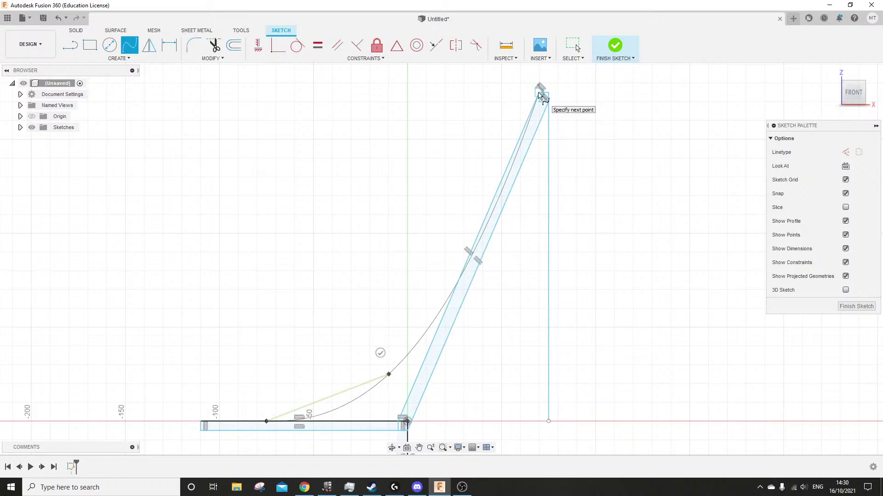
{"action": "key", "text": "Escape"}
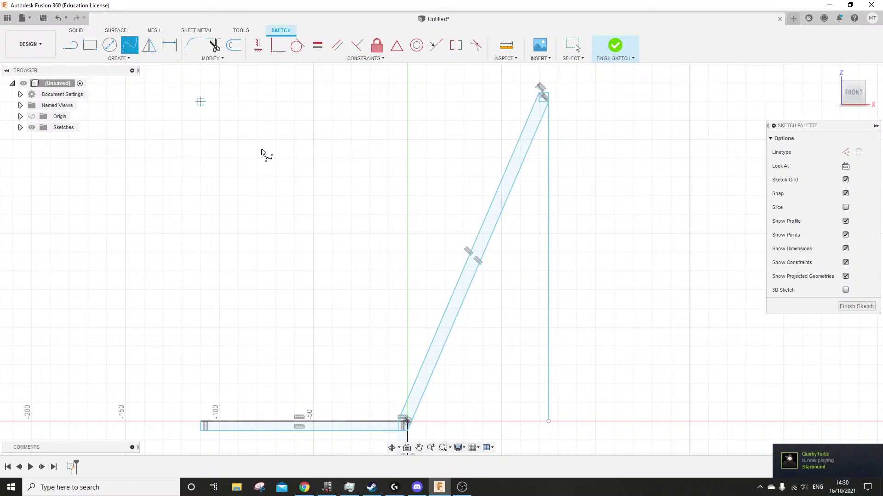
Draw a spline from the horizontal rectangle's outer upper corner through about X -10, Z 50 mm to the outer sloping line's upper end
{"action": "left_click", "coordinate": [200, 421]}
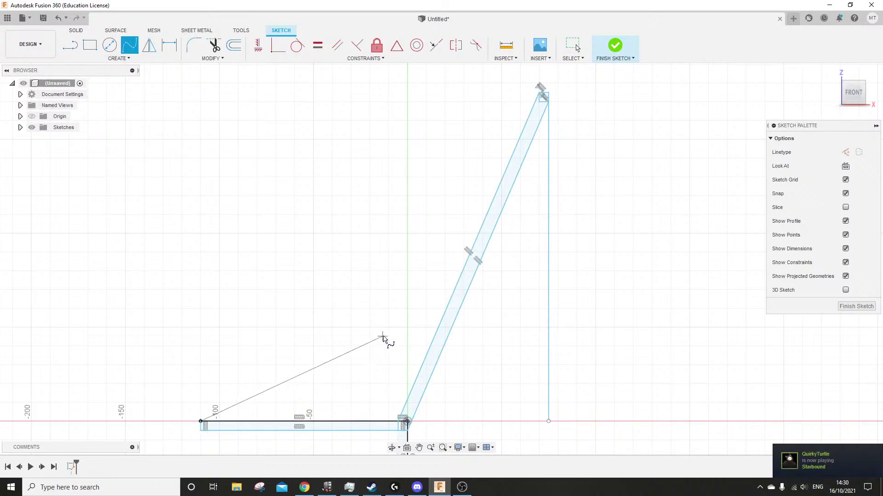
{"action": "left_click", "coordinate": [389, 327]}
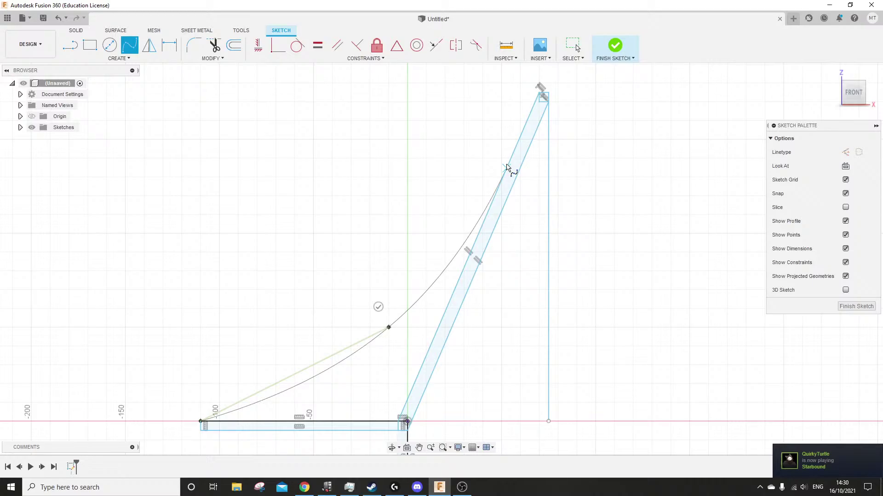
{"action": "left_click", "coordinate": [540, 93]}
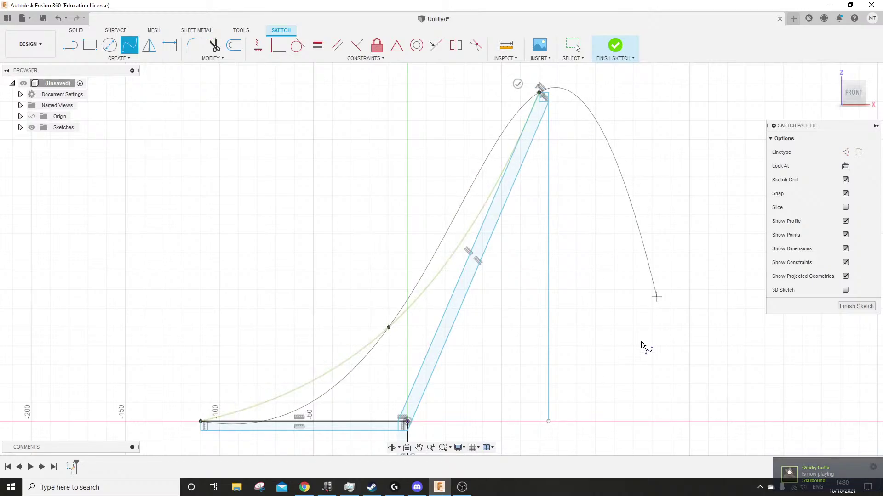
{"action": "left_click", "coordinate": [519, 79]}
Draw a second spline from the vertical rectangle's lower-right corner through about X 10 mm on the axis to the tall vertical line's upper end
{"action": "middle_click_drag", "start_coordinate": [579, 340], "coordinate": [492, 244]}
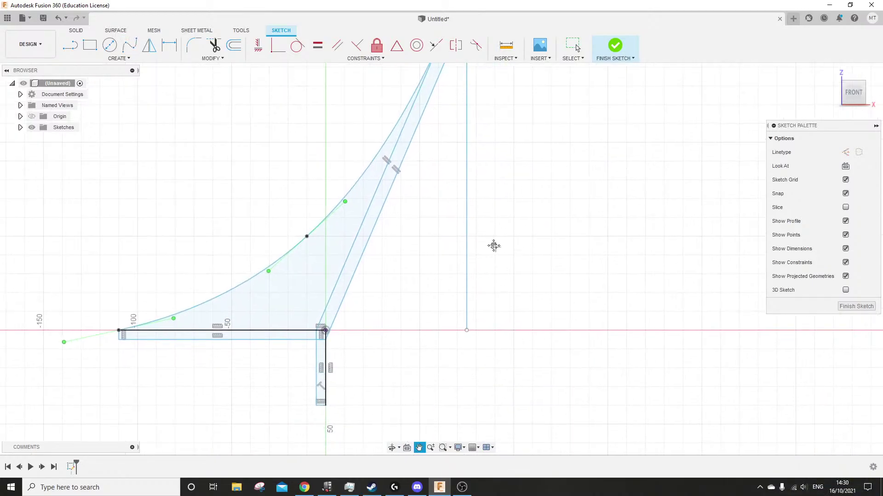
{"action": "scroll", "coordinate": [480, 299], "scroll_direction": "down", "scroll_amount": 2}
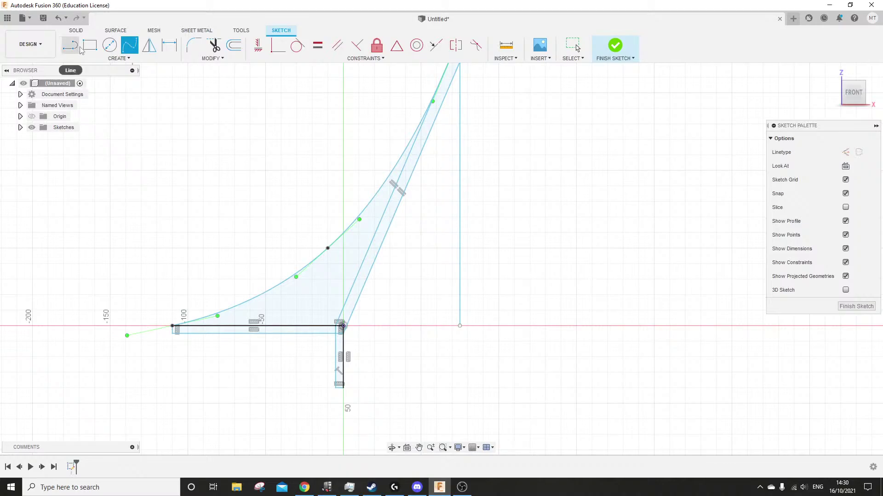
{"action": "left_click", "coordinate": [343, 388]}
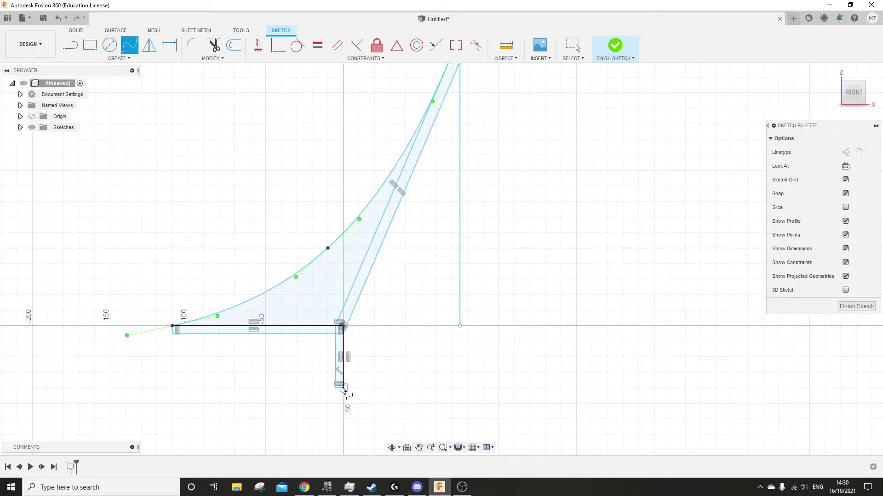
{"action": "left_click", "coordinate": [359, 326]}
{"action": "middle_click_drag", "start_coordinate": [457, 71], "coordinate": [440, 112]}
{"action": "left_click", "coordinate": [442, 102]}
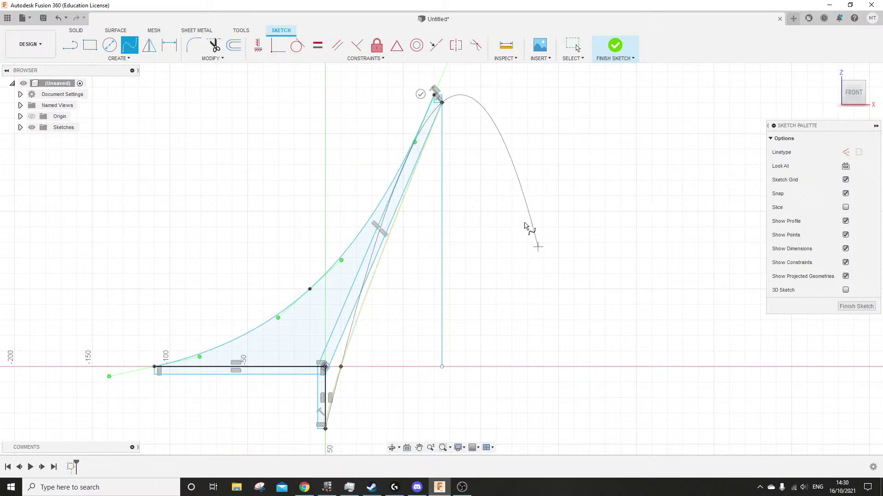
{"action": "left_click", "coordinate": [420, 95]}
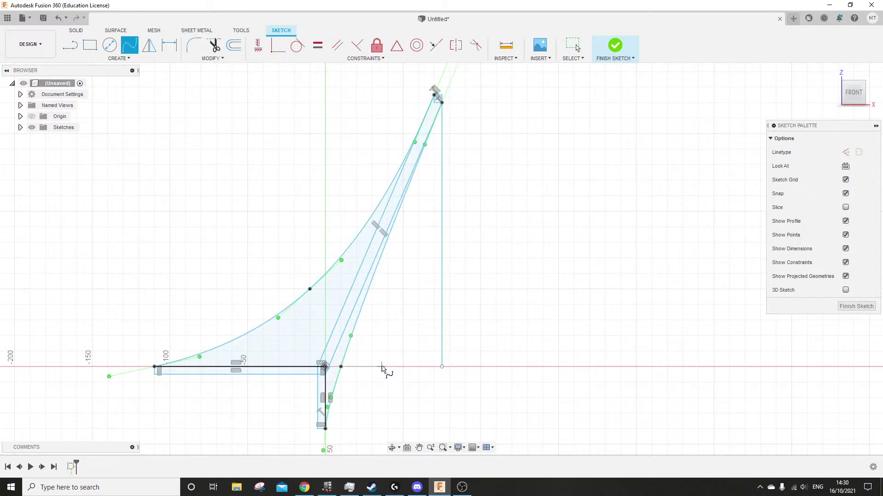
Start an Extrude with all the closed profiles of the side sketch selected, including the small rectangles at the inner corner and arm tip
{"action": "scroll", "coordinate": [431, 384], "scroll_direction": "down", "scroll_amount": 1}
{"action": "mouse_move", "coordinate": [431, 383]}
{"action": "middle_mouse_down", "text": "shift"}
{"action": "mouse_move", "coordinate": [475, 363]}
{"action": "mouse_move", "coordinate": [419, 378]}
{"action": "mouse_move", "coordinate": [475, 358]}
{"action": "mouse_move", "coordinate": [478, 347]}
{"action": "mouse_move", "coordinate": [471, 351]}
{"action": "middle_mouse_up", "text": "shift"}
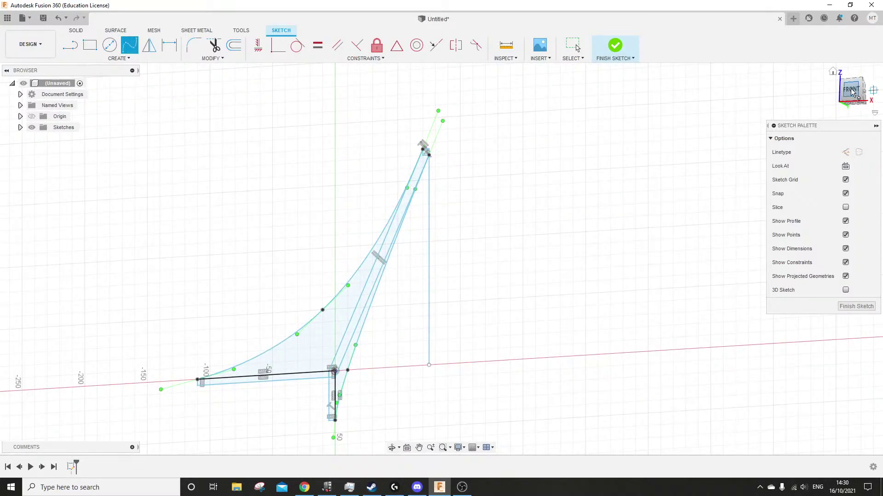
{"action": "left_click", "coordinate": [866, 85]}
{"action": "left_click", "coordinate": [85, 32]}
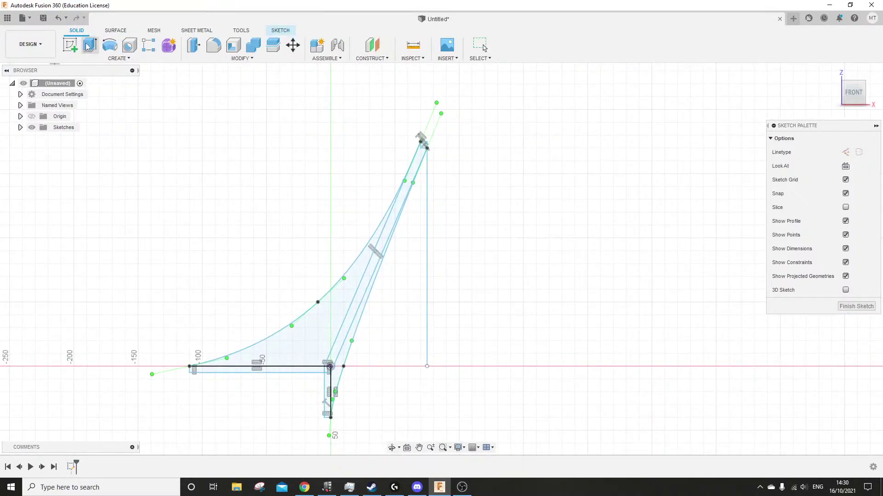
{"action": "left_click", "coordinate": [89, 45]}
{"action": "left_click", "coordinate": [295, 370]}
{"action": "left_click", "coordinate": [309, 349]}
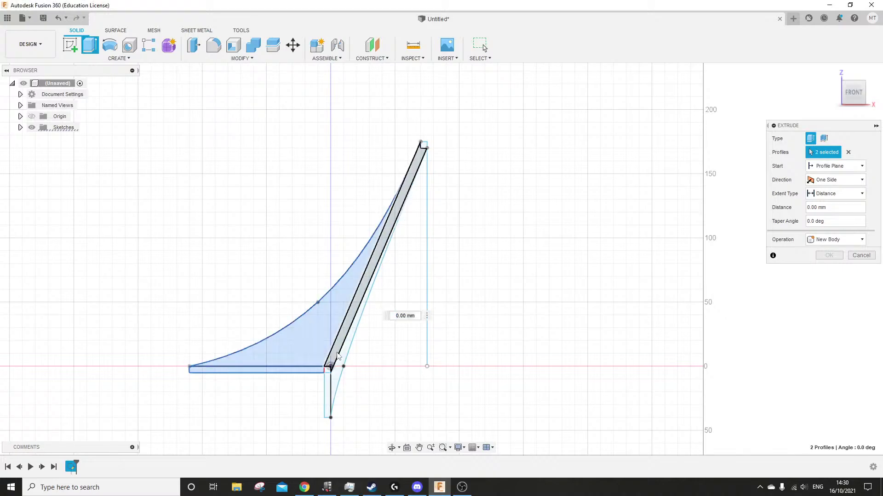
{"action": "left_click", "coordinate": [335, 363]}
{"action": "left_click", "coordinate": [337, 374]}
{"action": "left_click", "coordinate": [328, 398]}
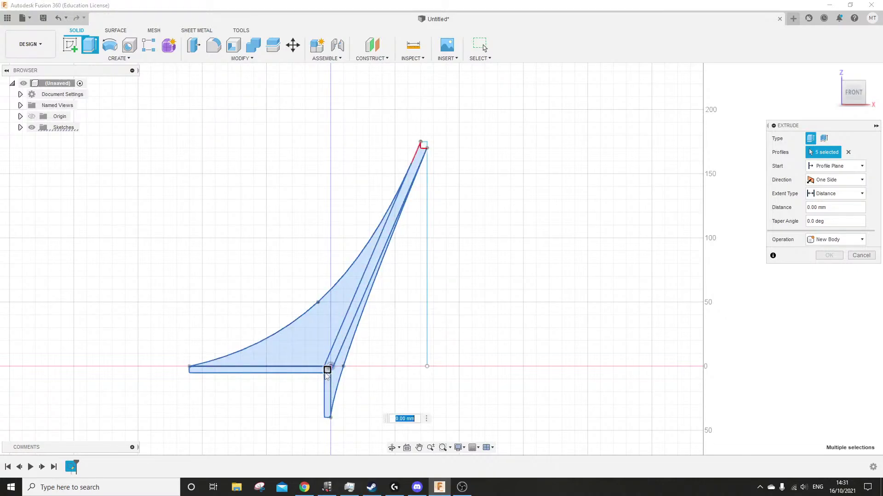
{"action": "left_click", "coordinate": [424, 147]}
Extrude the selected profiles about 50 mm to one side as a new body
{"action": "scroll", "coordinate": [424, 148], "scroll_direction": "down", "scroll_amount": 3}
{"action": "scroll", "coordinate": [437, 183], "scroll_direction": "up", "scroll_amount": 3}
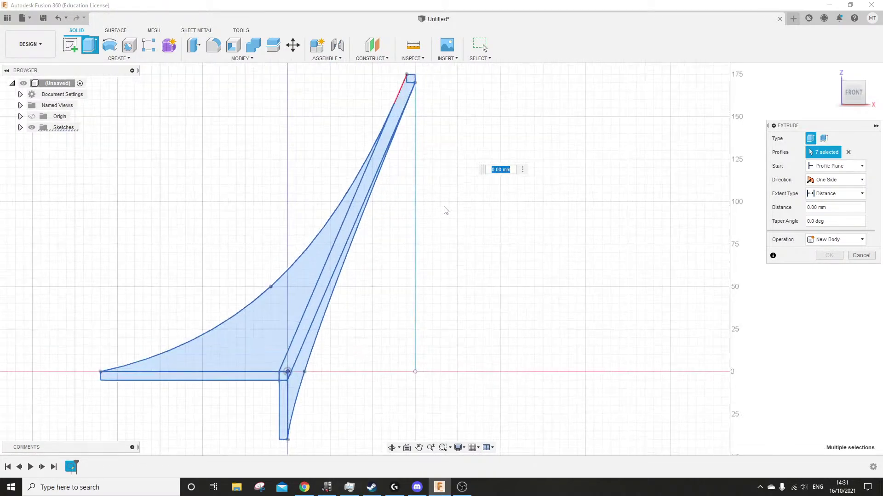
{"action": "middle_click_drag", "start_coordinate": [446, 211], "coordinate": [375, 246], "text": "shift"}
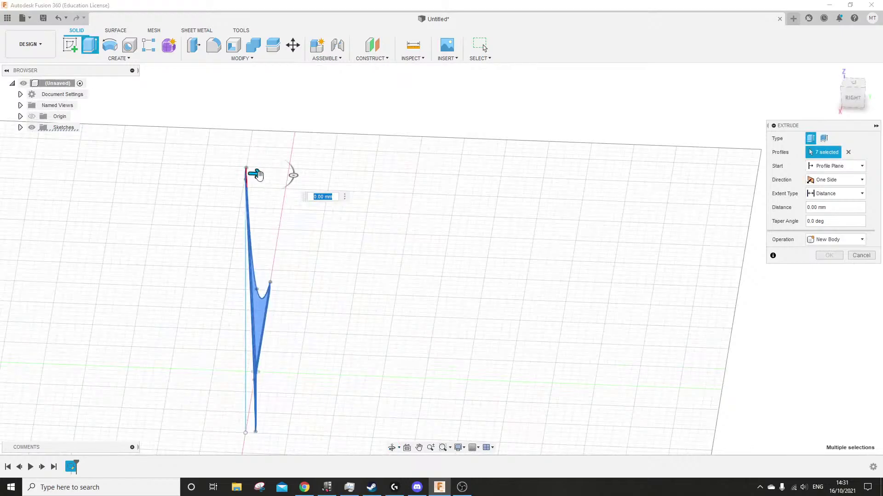
{"action": "left_click_drag", "start_coordinate": [258, 174], "coordinate": [341, 191]}
{"action": "middle_click_drag", "start_coordinate": [521, 285], "coordinate": [609, 350], "text": "shift"}
{"action": "left_click", "coordinate": [836, 256]}
Inspect the overall shape of the extruded body from the left, front and upper sides
{"action": "middle_click_drag", "start_coordinate": [490, 392], "coordinate": [391, 284], "text": "shift"}
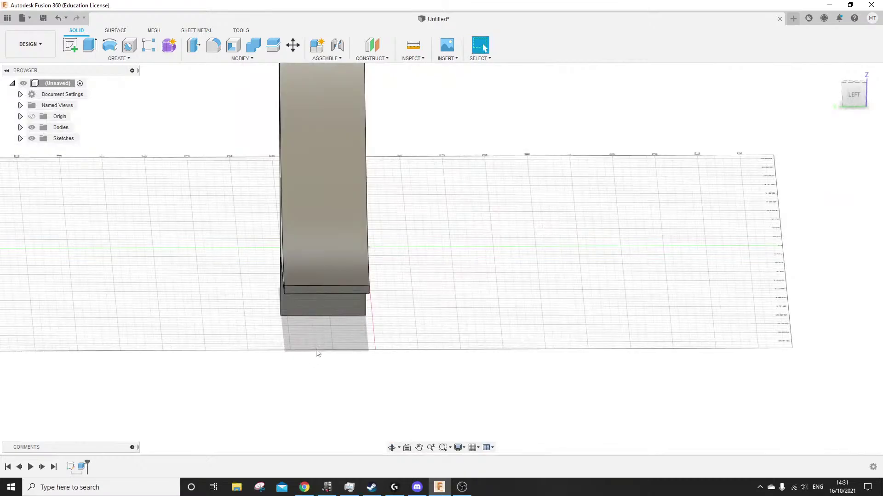
{"action": "middle_click_drag", "start_coordinate": [317, 354], "coordinate": [463, 411], "text": "shift"}
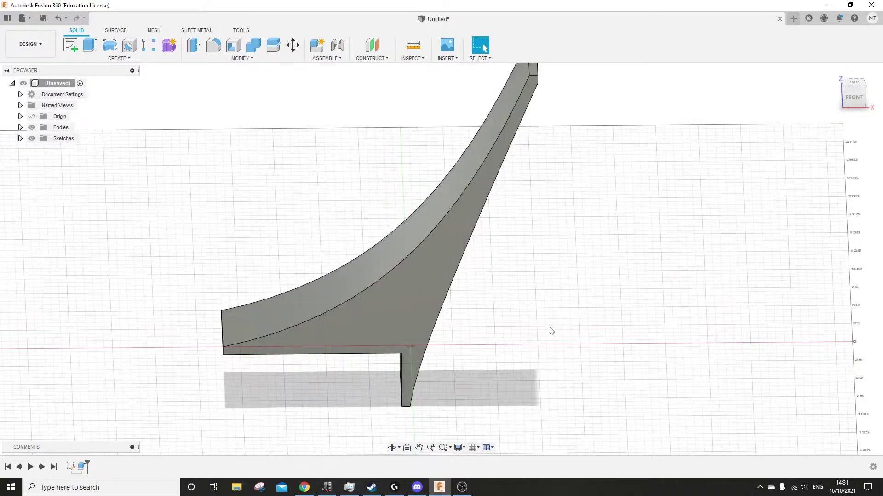
{"action": "middle_click_drag", "start_coordinate": [549, 331], "coordinate": [528, 333], "text": "shift"}
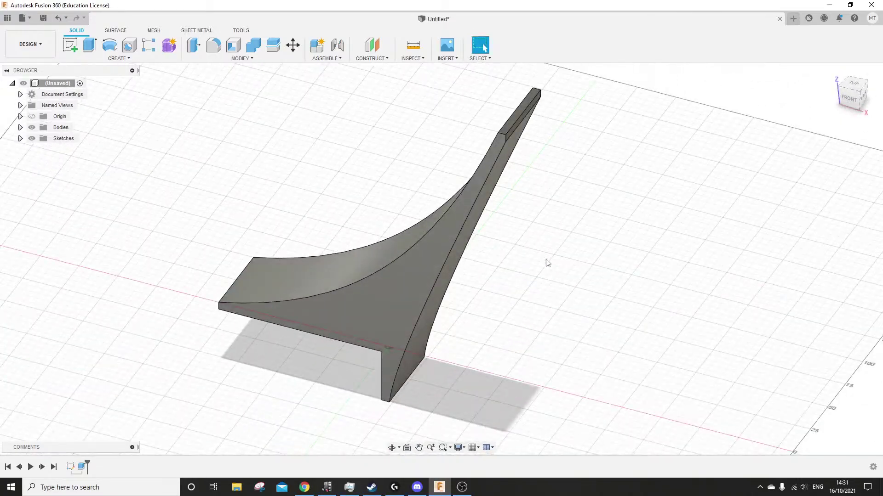
{"action": "scroll", "coordinate": [460, 294], "scroll_direction": "up", "scroll_amount": 5}
{"action": "middle_click_drag", "start_coordinate": [441, 304], "coordinate": [460, 276], "text": "shift"}
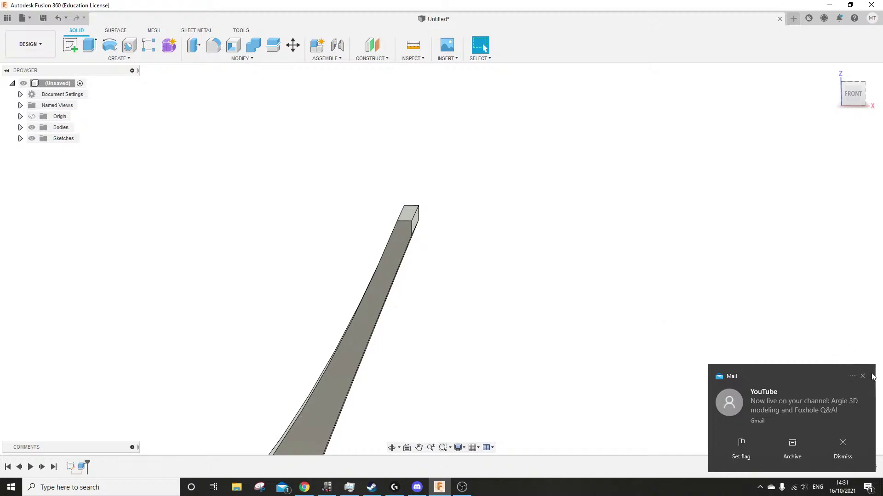
Dismiss the mail notification covering the corner of the workspace
{"action": "left_click", "coordinate": [853, 377]}
{"action": "left_click", "coordinate": [859, 376]}
{"action": "left_click", "coordinate": [859, 375]}
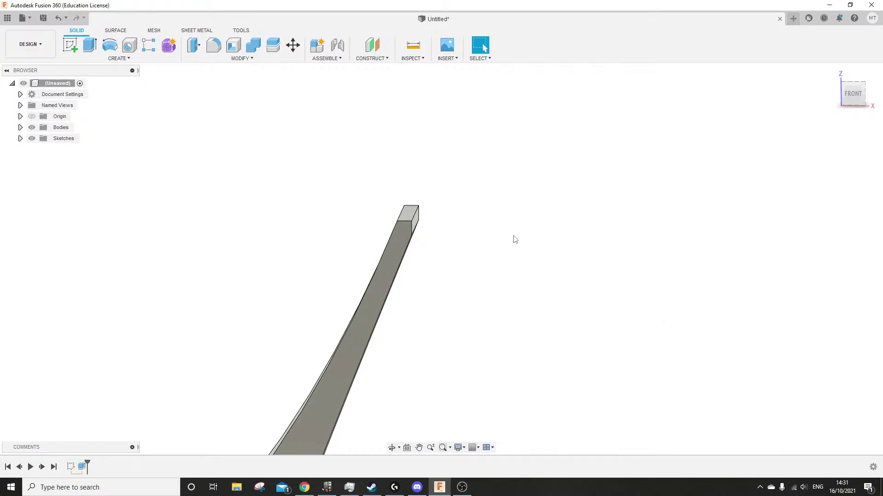
Examine the arm's upper tip, the curved edges and the back of the body up close
{"action": "scroll", "coordinate": [401, 204], "scroll_direction": "up", "scroll_amount": 3}
{"action": "scroll", "coordinate": [433, 227], "scroll_direction": "up", "scroll_amount": 3}
{"action": "middle_click_drag", "start_coordinate": [442, 250], "coordinate": [426, 252], "text": "shift"}
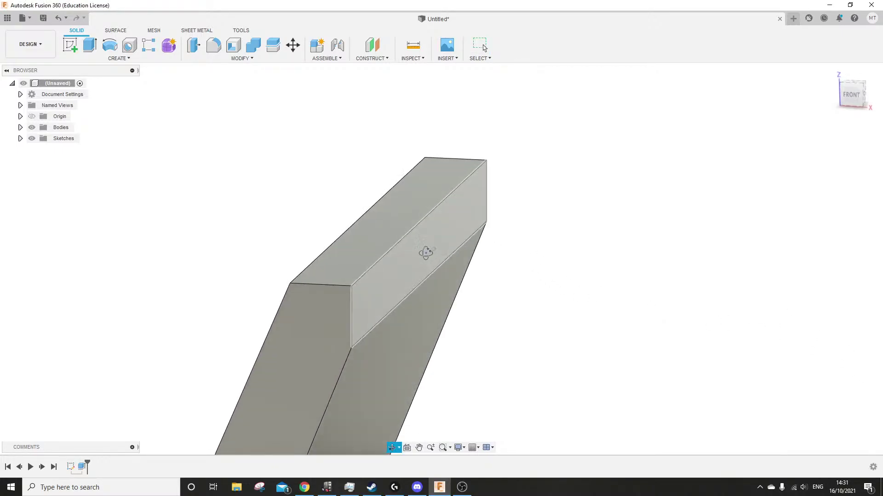
{"action": "middle_click_drag", "start_coordinate": [309, 315], "coordinate": [338, 271]}
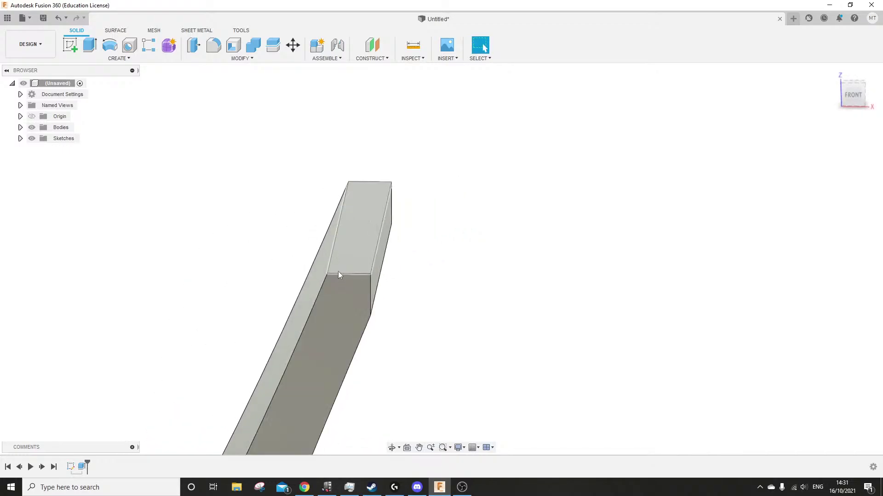
{"action": "scroll", "coordinate": [380, 219], "scroll_direction": "down", "scroll_amount": 5}
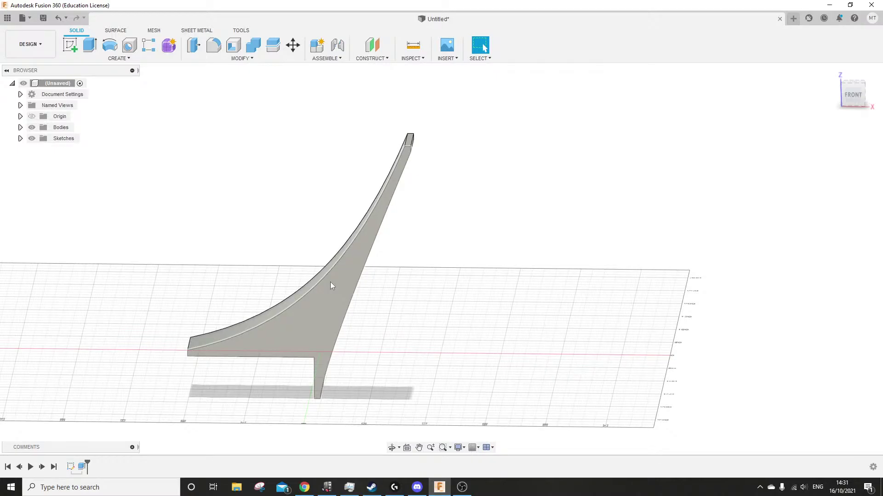
{"action": "middle_click_drag", "start_coordinate": [379, 244], "coordinate": [412, 241], "text": "shift"}
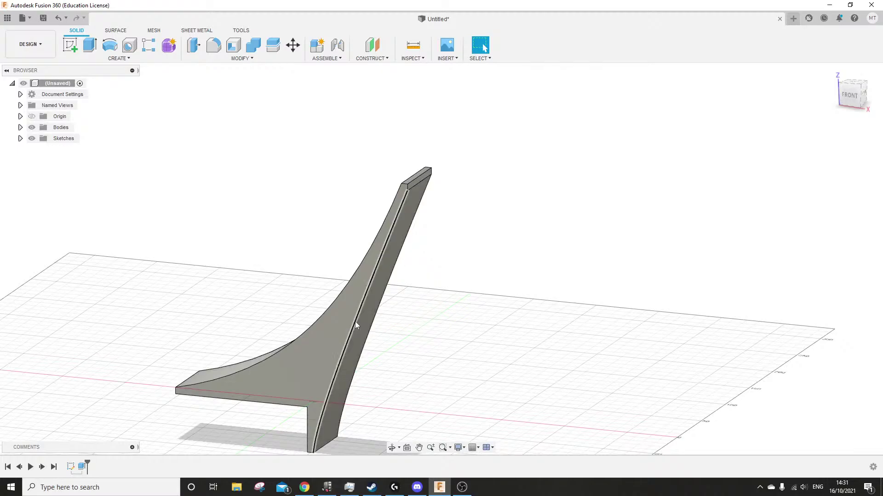
{"action": "middle_click_drag", "start_coordinate": [355, 321], "coordinate": [388, 309], "text": "shift"}
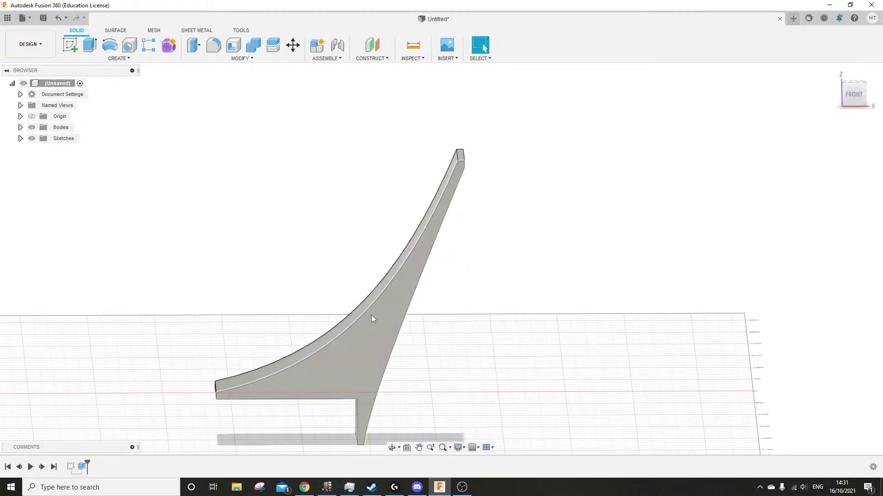
{"action": "scroll", "coordinate": [466, 162], "scroll_direction": "up", "scroll_amount": 5}
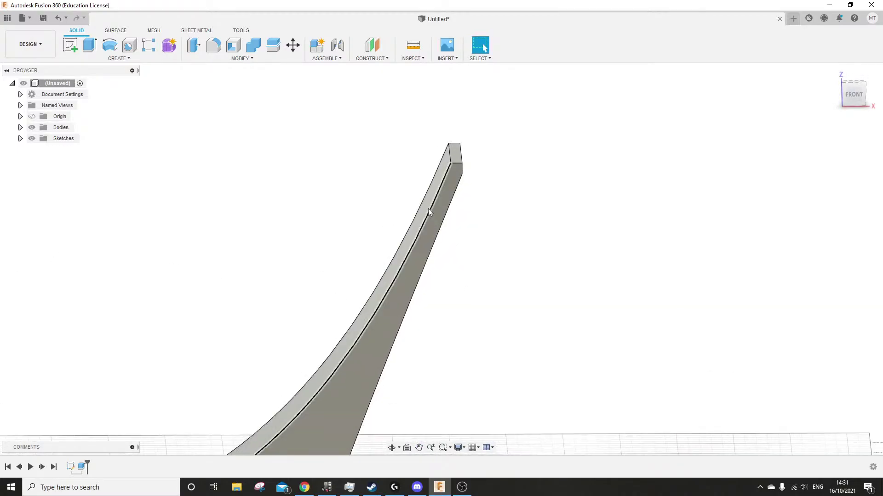
{"action": "scroll", "coordinate": [522, 250], "scroll_direction": "down", "scroll_amount": 6}
{"action": "middle_click_drag", "start_coordinate": [536, 276], "coordinate": [458, 266], "text": "shift"}
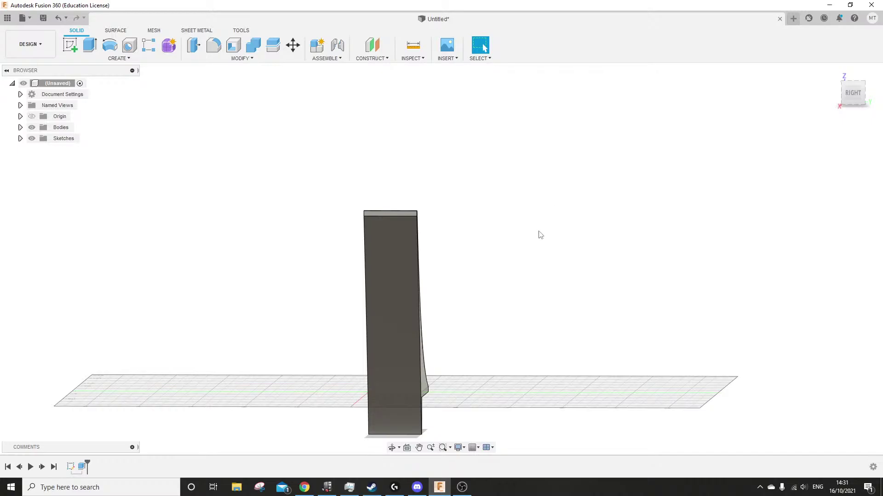
{"action": "scroll", "coordinate": [388, 205], "scroll_direction": "up", "scroll_amount": 2}
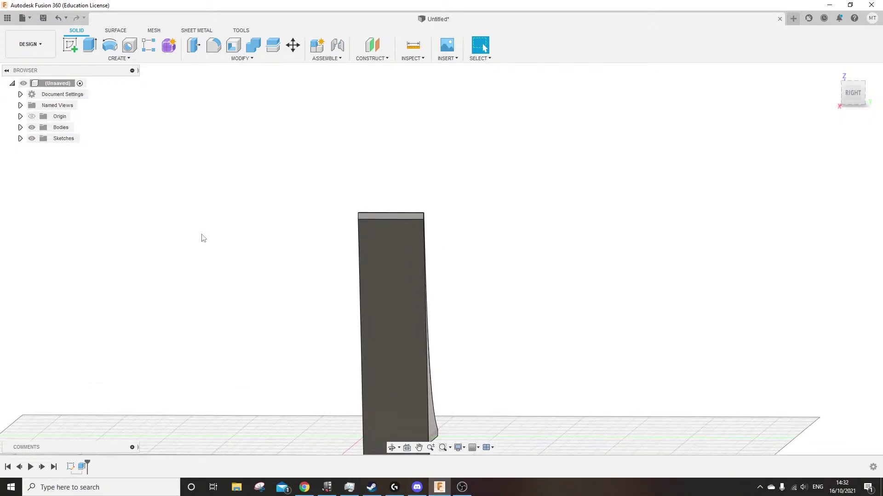
Create a sketch on the narrow vertical end face at the arm's tip and activate the Circle tool
{"action": "left_click", "coordinate": [67, 51]}
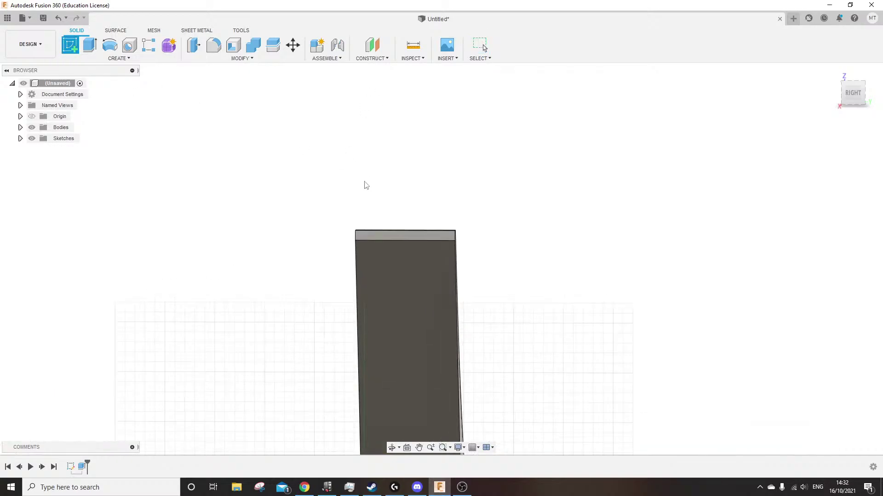
{"action": "left_click", "coordinate": [418, 243]}
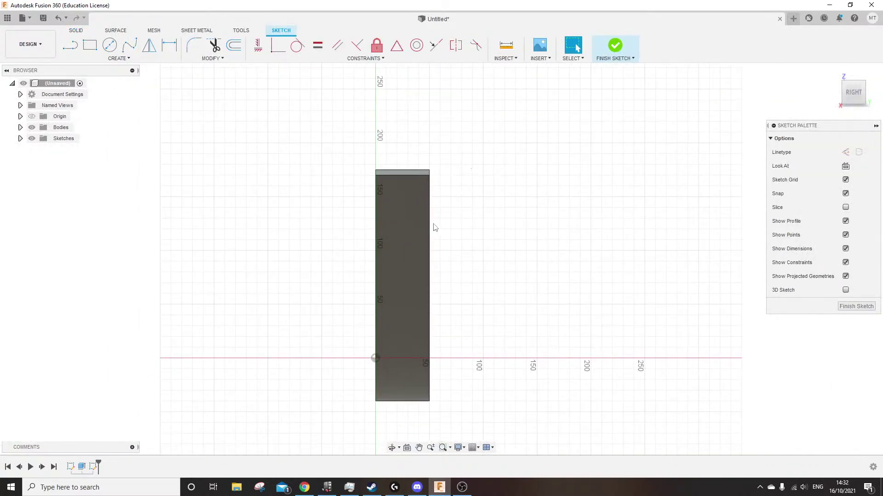
{"action": "left_click", "coordinate": [90, 46]}
{"action": "left_click", "coordinate": [109, 45]}
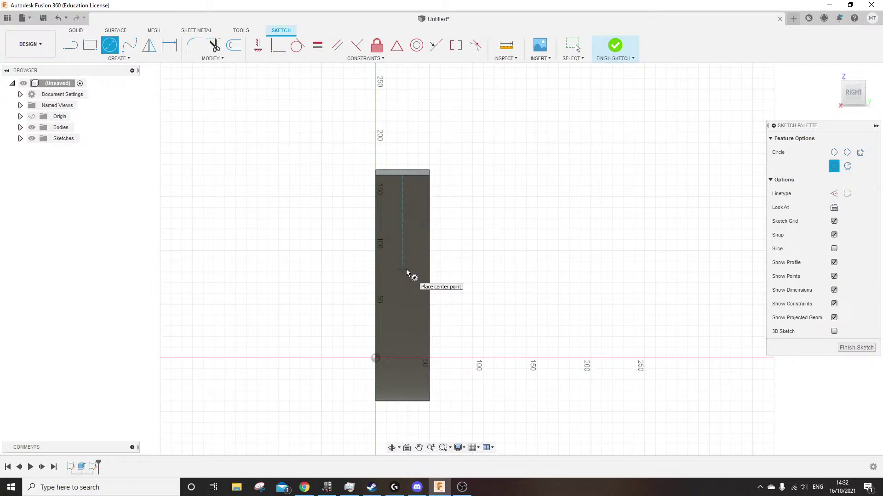
Search the web for "teknisk matematik" from the Windows search
{"action": "left_click", "coordinate": [112, 487]}
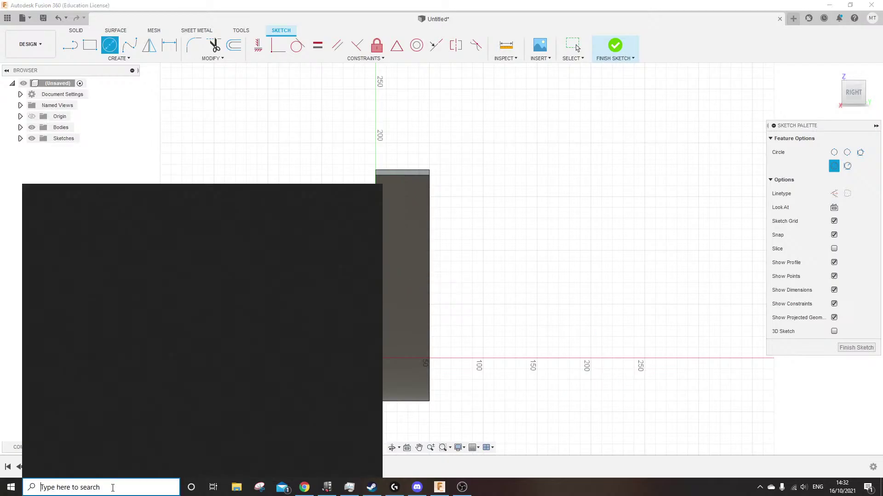
{"action": "type", "text": "tekni"}
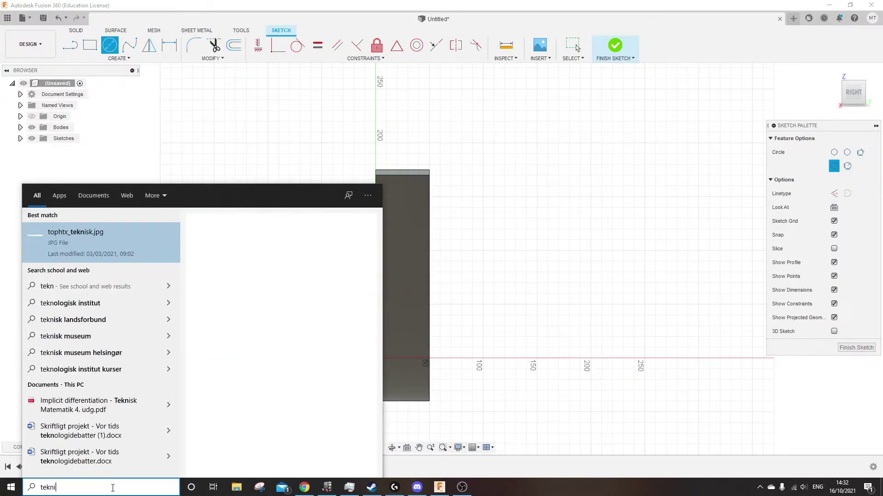
{"action": "type", "text": "s"}
{"action": "key", "text": "Down"}
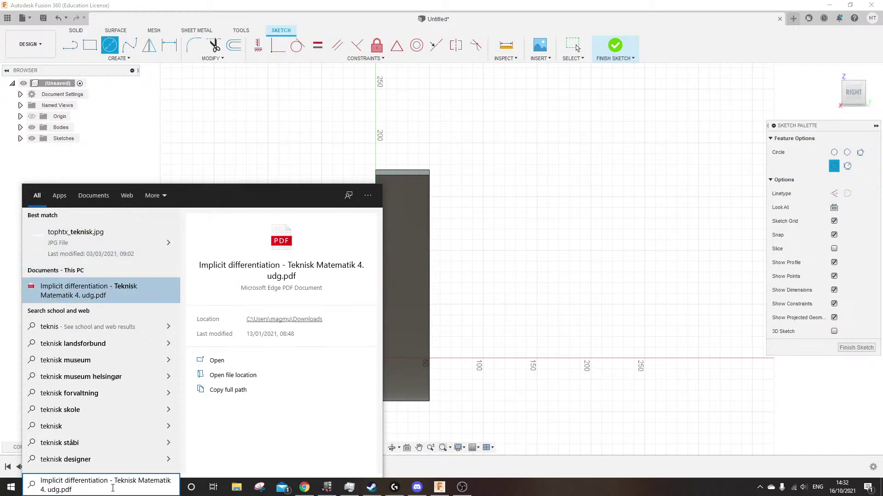
{"action": "key", "text": "Up"}
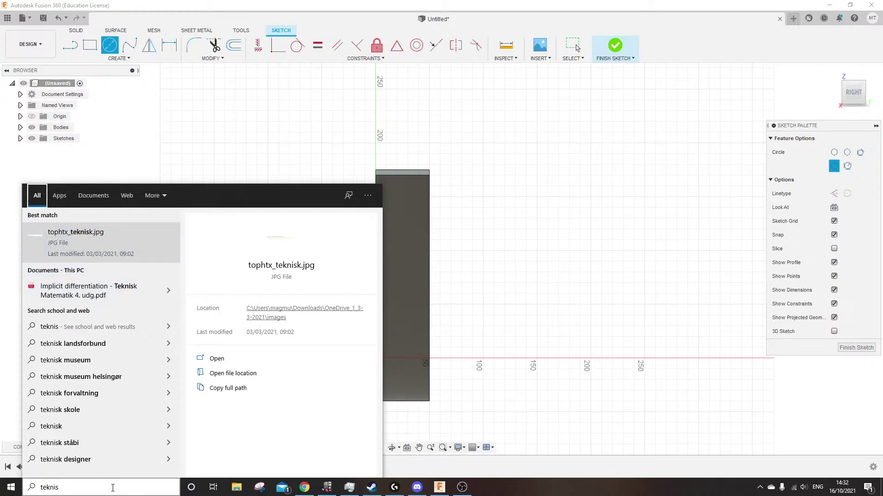
{"action": "left_click", "coordinate": [113, 488]}
{"action": "type", "text": "k mat"}
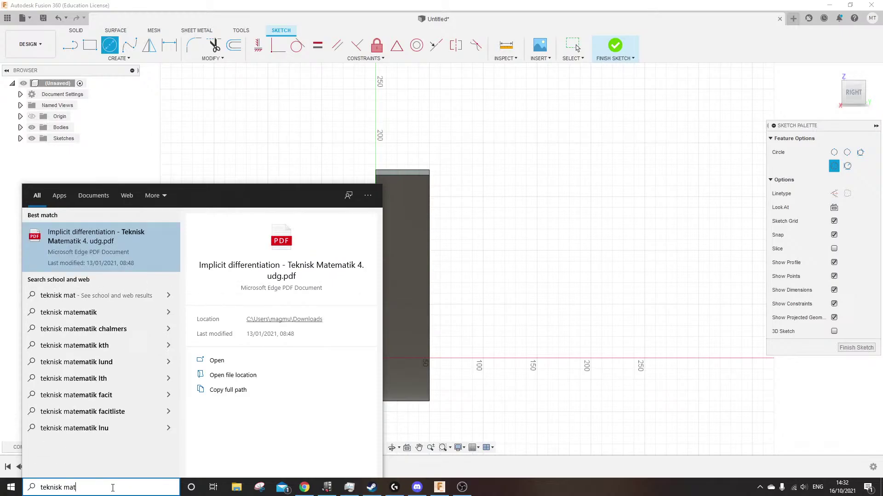
{"action": "left_click", "coordinate": [85, 312]}
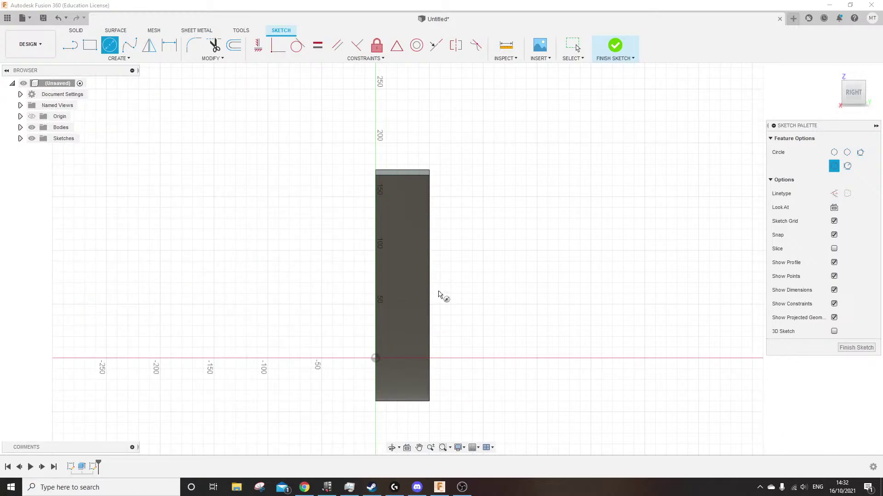
{"action": "key", "text": "alt+Tab"}
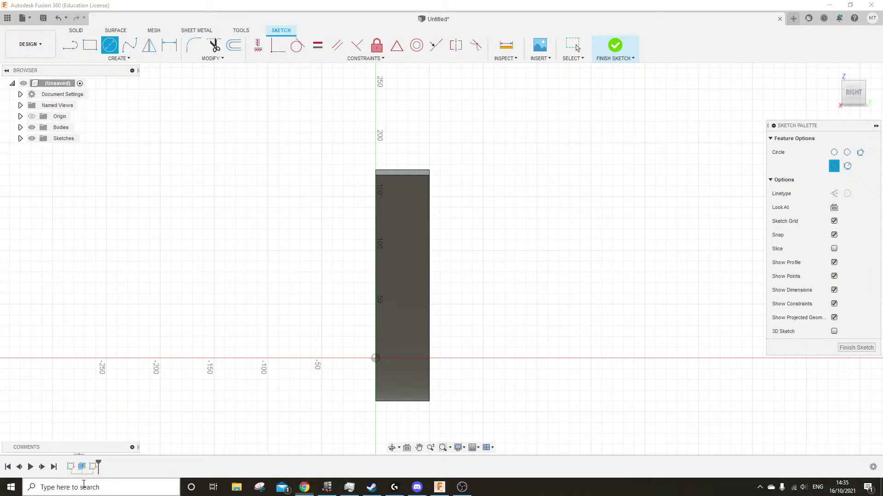
Launch Maple 2021 and bring up a blank math document
{"action": "left_click", "coordinate": [84, 487]}
{"action": "type", "text": "mapo"}
{"action": "key", "text": "BackSpace"}
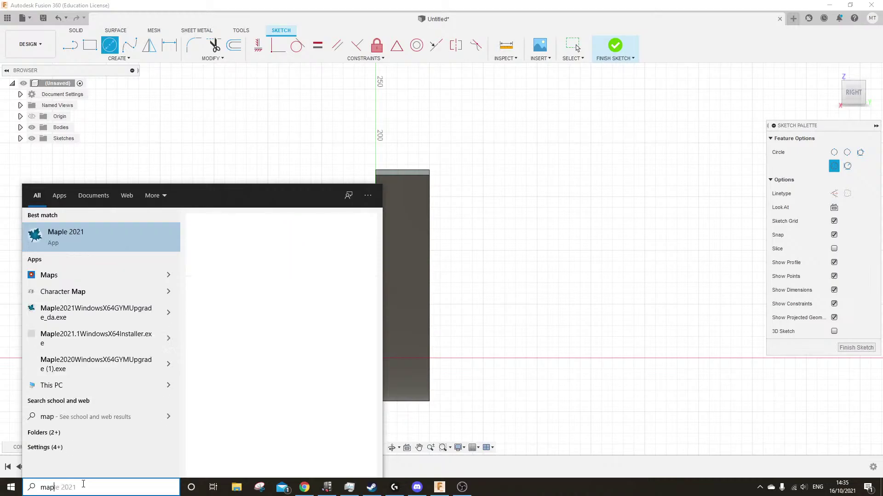
{"action": "key", "text": "Return"}
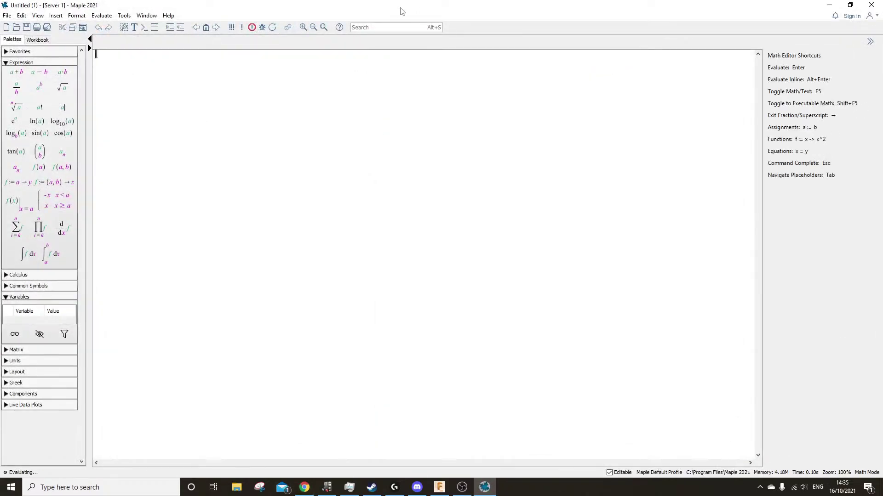
{"action": "left_click_drag", "start_coordinate": [401, 6], "coordinate": [882, 1]}
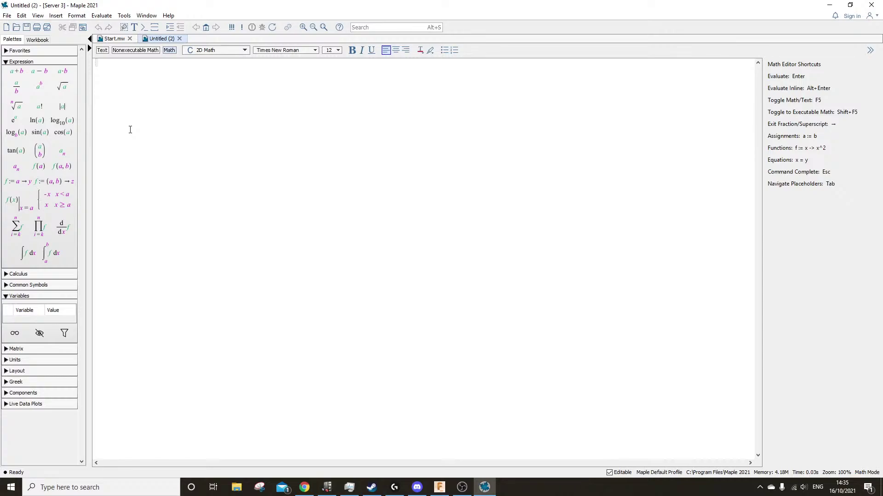
{"action": "type", "text": "asdf"}
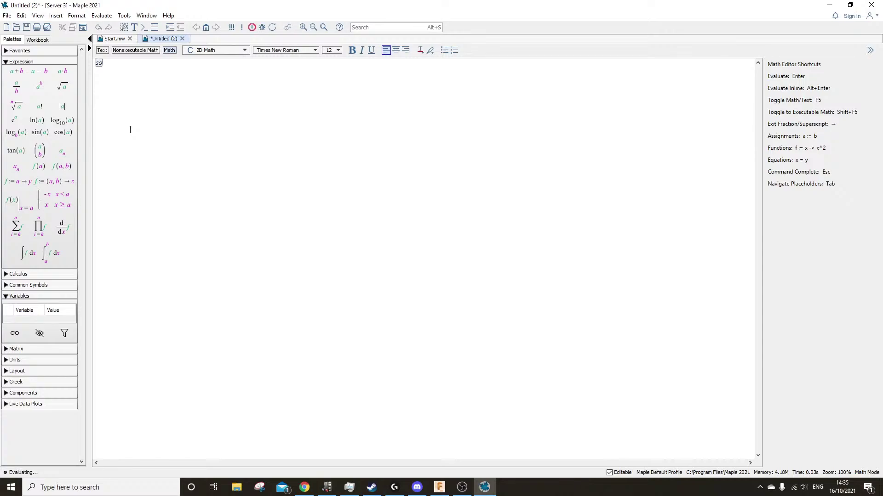
{"action": "key", "text": "BackSpace"}
{"action": "key", "text": "BackSpace"}
{"action": "key", "text": "BackSpace"}
{"action": "key", "text": "BackSpace"}
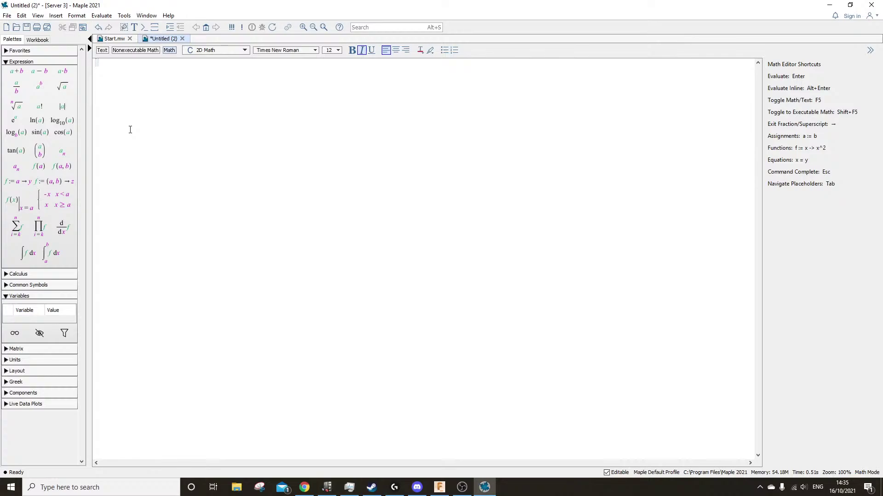
Begin a "Solve(" expression in the blank math document
{"action": "type", "text": "Solve"}
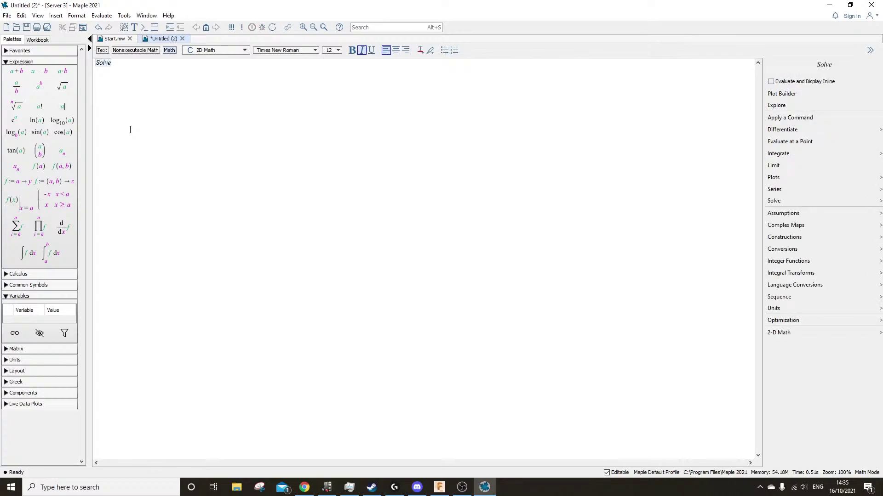
{"action": "type", "text": "("}
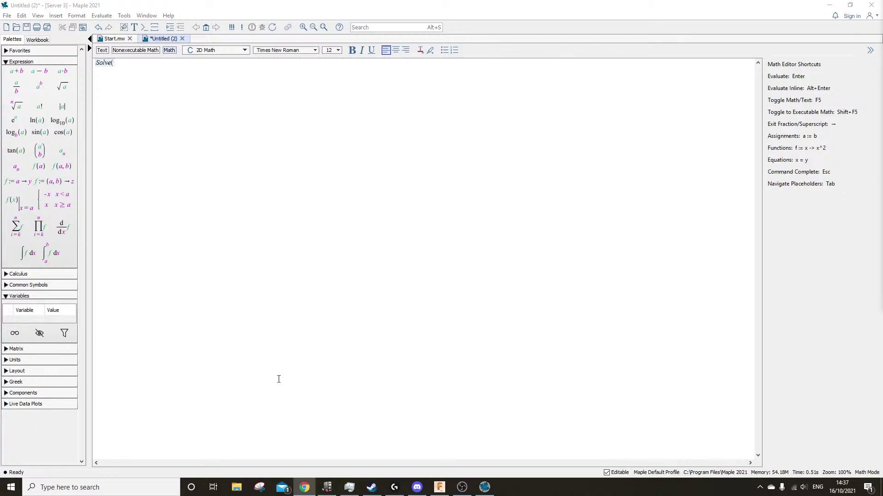
Open Paint and draw a circle about 495 × 515 px in the middle of the canvas
{"action": "left_click", "coordinate": [140, 485]}
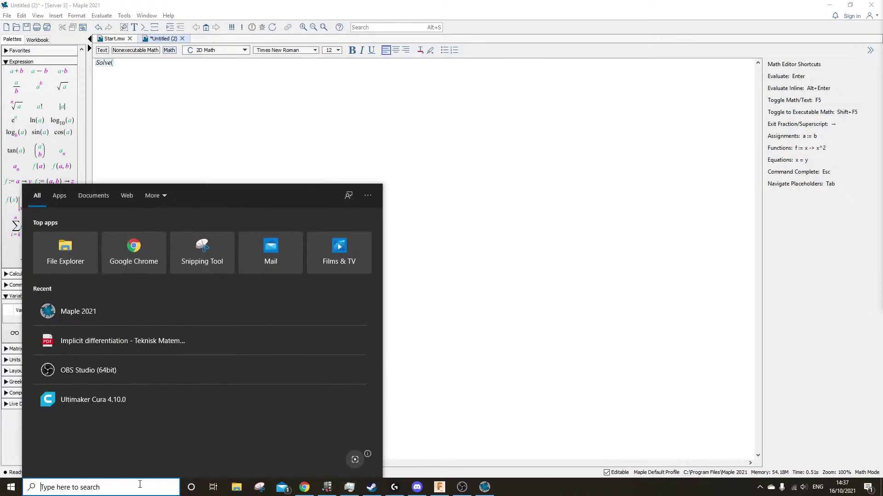
{"action": "type", "text": "paint"}
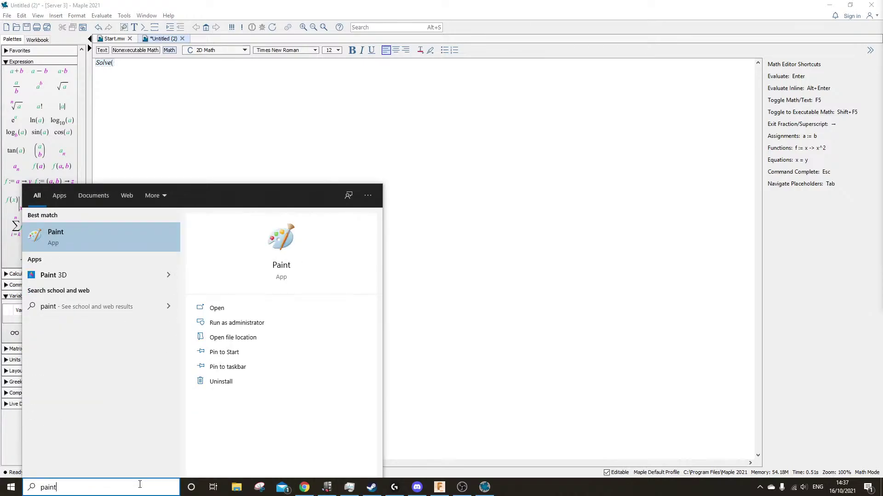
{"action": "key", "text": "Return"}
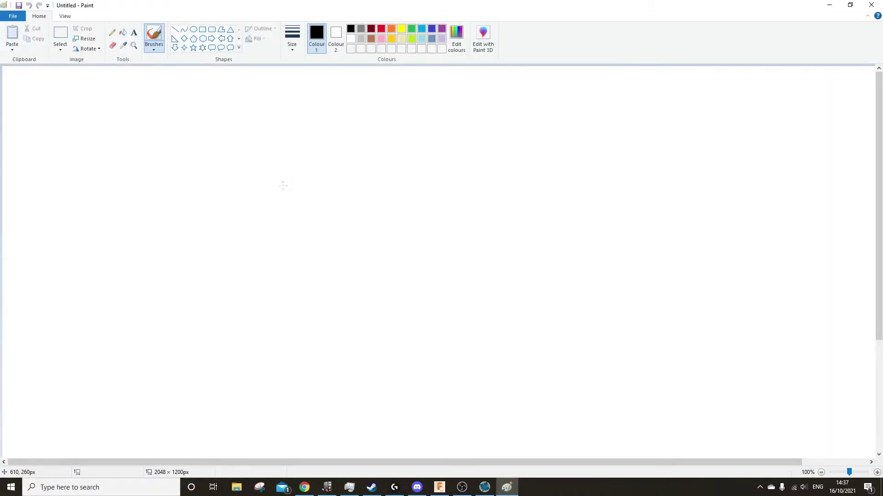
{"action": "left_click", "coordinate": [193, 29]}
{"action": "left_click_drag", "start_coordinate": [353, 176], "coordinate": [582, 414]}
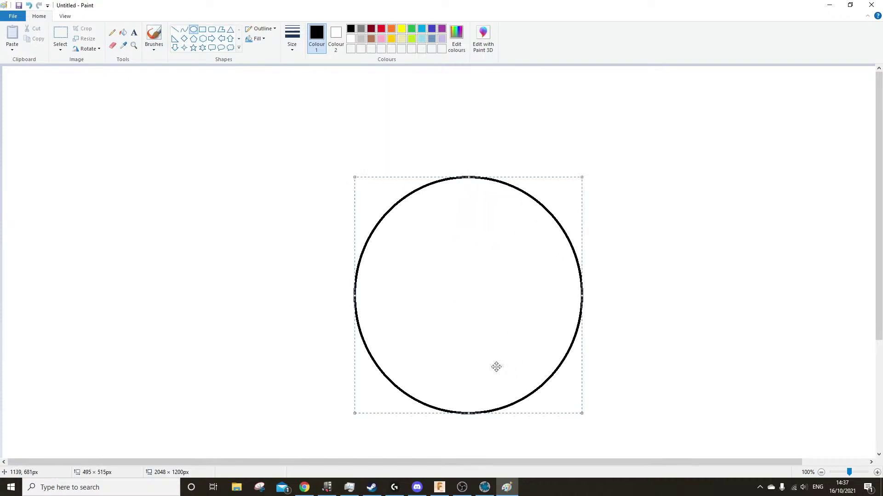
Draw a horizontal chord about 398 px long across the circle's upper part and a vertical line about 104 px from the circle's top to it
{"action": "left_click", "coordinate": [175, 31]}
{"action": "left_click_drag", "start_coordinate": [377, 225], "coordinate": [559, 225]}
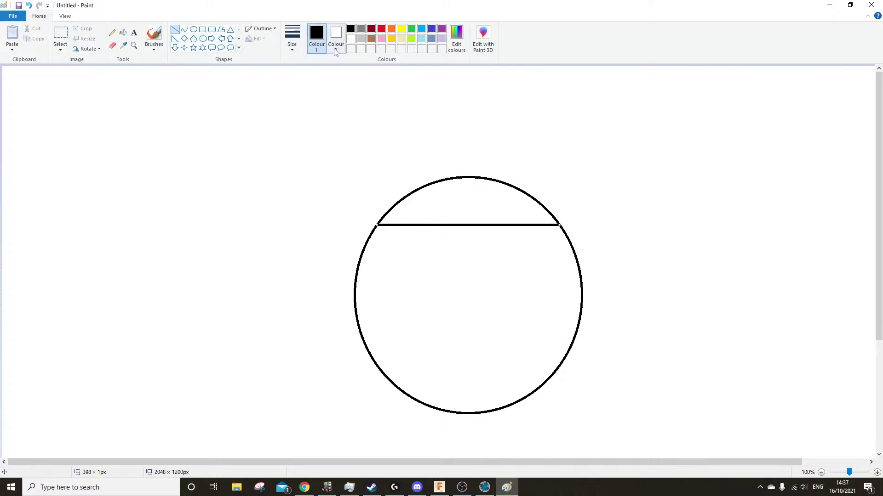
{"action": "left_click_drag", "start_coordinate": [468, 177], "coordinate": [468, 225]}
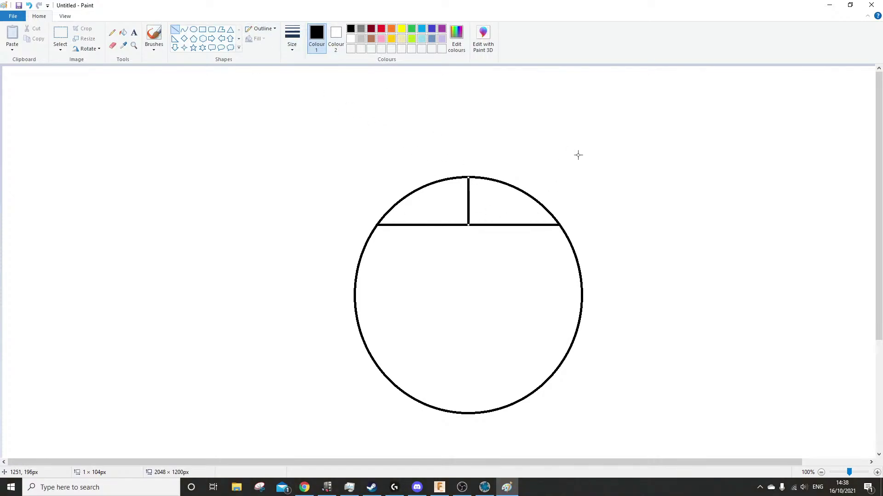
{"action": "left_click", "coordinate": [578, 155]}
Circle the short vertical line and the horizontal chord with thin freehand pencil loops
{"action": "left_click", "coordinate": [112, 33]}
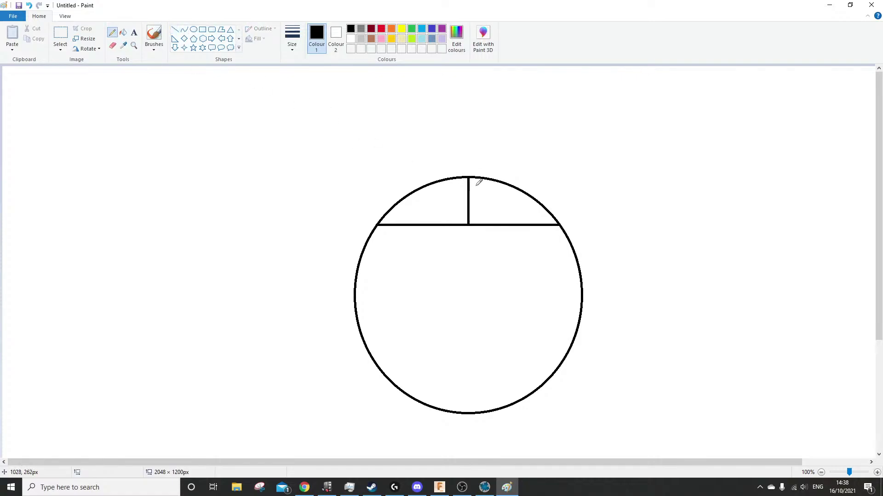
{"action": "mouse_move", "coordinate": [474, 177]}
{"action": "left_mouse_down"}
{"action": "mouse_move", "coordinate": [462, 192]}
{"action": "mouse_move", "coordinate": [476, 222]}
{"action": "mouse_move", "coordinate": [481, 189]}
{"action": "left_mouse_up"}
{"action": "mouse_move", "coordinate": [395, 216]}
{"action": "left_mouse_down"}
{"action": "mouse_move", "coordinate": [376, 224]}
{"action": "mouse_move", "coordinate": [449, 240]}
{"action": "mouse_move", "coordinate": [554, 234]}
{"action": "mouse_move", "coordinate": [559, 214]}
{"action": "mouse_move", "coordinate": [389, 214]}
{"action": "left_mouse_up"}
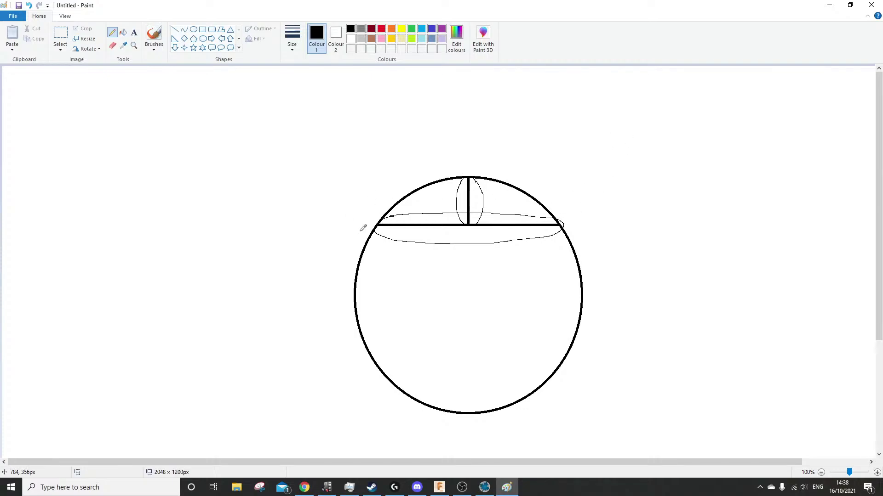
Outline a band over the circle's upper arc and a block on each side of the circle with black brush strokes
{"action": "left_click", "coordinate": [154, 33]}
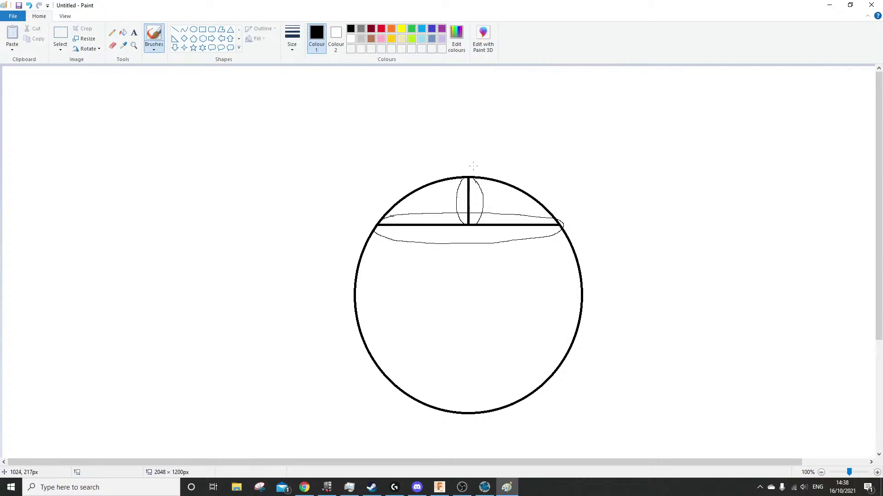
{"action": "mouse_move", "coordinate": [473, 165]}
{"action": "left_mouse_down"}
{"action": "mouse_move", "coordinate": [413, 179]}
{"action": "mouse_move", "coordinate": [370, 219]}
{"action": "mouse_move", "coordinate": [358, 217]}
{"action": "mouse_move", "coordinate": [504, 154]}
{"action": "mouse_move", "coordinate": [588, 237]}
{"action": "mouse_move", "coordinate": [452, 158]}
{"action": "left_mouse_up"}
{"action": "mouse_move", "coordinate": [370, 221]}
{"action": "left_mouse_down"}
{"action": "mouse_move", "coordinate": [367, 253]}
{"action": "mouse_move", "coordinate": [336, 298]}
{"action": "mouse_move", "coordinate": [354, 219]}
{"action": "mouse_move", "coordinate": [368, 224]}
{"action": "left_mouse_up"}
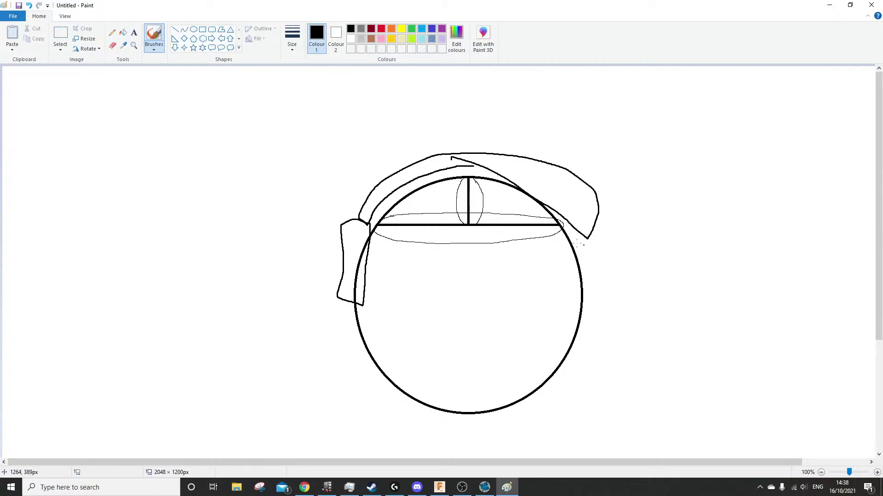
{"action": "mouse_move", "coordinate": [564, 237]}
{"action": "left_mouse_down"}
{"action": "mouse_move", "coordinate": [593, 235]}
{"action": "mouse_move", "coordinate": [593, 324]}
{"action": "mouse_move", "coordinate": [559, 278]}
{"action": "mouse_move", "coordinate": [563, 237]}
{"action": "left_mouse_up"}
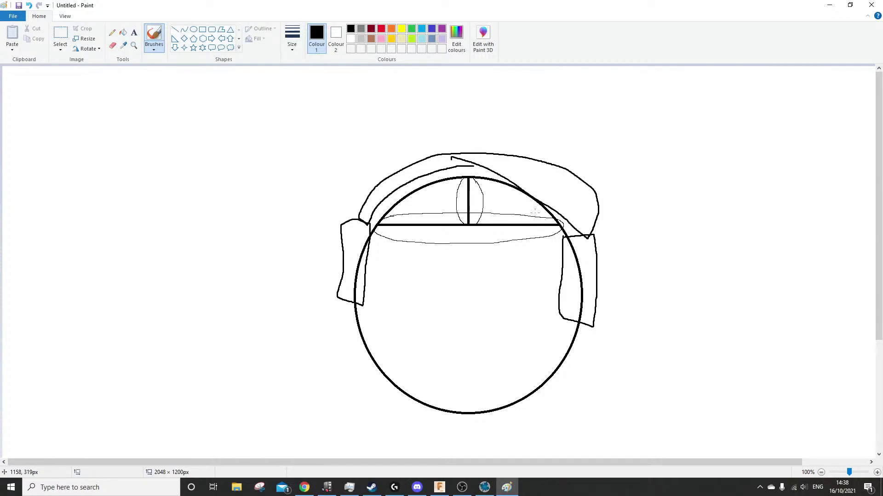
{"action": "mouse_move", "coordinate": [376, 225]}
{"action": "left_mouse_down"}
{"action": "mouse_move", "coordinate": [390, 205]}
{"action": "mouse_move", "coordinate": [450, 179]}
{"action": "mouse_move", "coordinate": [533, 198]}
{"action": "mouse_move", "coordinate": [557, 223]}
{"action": "mouse_move", "coordinate": [439, 172]}
{"action": "mouse_move", "coordinate": [374, 225]}
{"action": "mouse_move", "coordinate": [508, 189]}
{"action": "mouse_move", "coordinate": [559, 247]}
{"action": "mouse_move", "coordinate": [400, 199]}
{"action": "mouse_move", "coordinate": [393, 214]}
{"action": "left_mouse_up"}
Undo the black brush strokes around the circle, keeping the two lines and their pencil loops
{"action": "key", "text": "ctrl+z"}
{"action": "key", "text": "ctrl+z"}
{"action": "key", "text": "ctrl+z"}
{"action": "key", "text": "ctrl+z"}
{"action": "key", "text": "ctrl+z"}
{"action": "key", "text": "ctrl+z"}
{"action": "key", "text": "ctrl+z"}
{"action": "key", "text": "ctrl+z"}
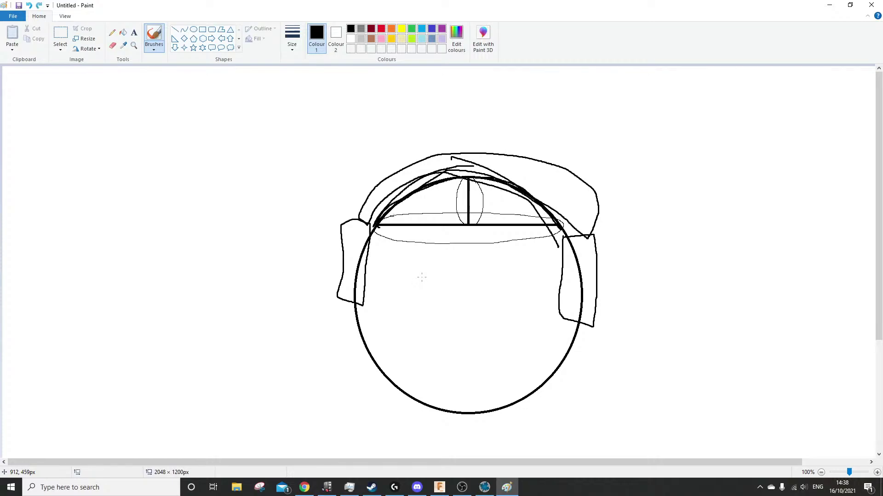
Set Colour 2 to green and brush an outline along the arc above the chord and down both sides of the circle
{"action": "left_click", "coordinate": [335, 37]}
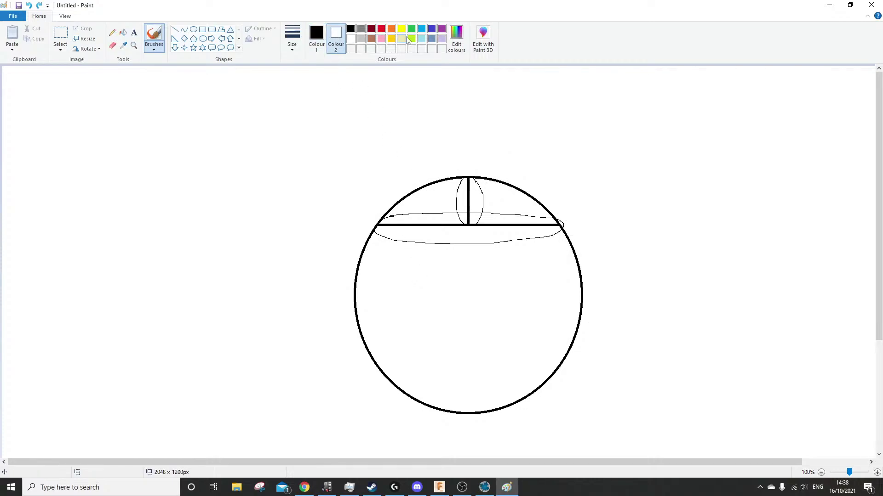
{"action": "left_click", "coordinate": [412, 28]}
{"action": "mouse_move", "coordinate": [372, 221]}
{"action": "right_mouse_down"}
{"action": "mouse_move", "coordinate": [398, 193]}
{"action": "mouse_move", "coordinate": [461, 170]}
{"action": "mouse_move", "coordinate": [523, 182]}
{"action": "mouse_move", "coordinate": [568, 226]}
{"action": "mouse_move", "coordinate": [561, 314]}
{"action": "right_mouse_up"}
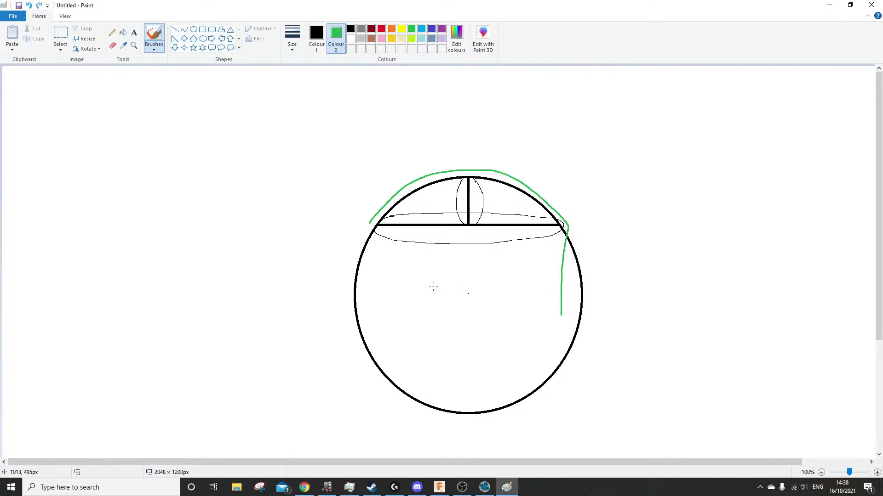
{"action": "right_click_drag", "start_coordinate": [369, 226], "coordinate": [363, 288]}
Brush black lines from the chord's ends to the circle's centre and circle the centre, the chord's midpoint and the relevant lines
{"action": "mouse_move", "coordinate": [476, 216]}
{"action": "left_mouse_down"}
{"action": "mouse_move", "coordinate": [454, 242]}
{"action": "mouse_move", "coordinate": [471, 217]}
{"action": "left_mouse_up"}
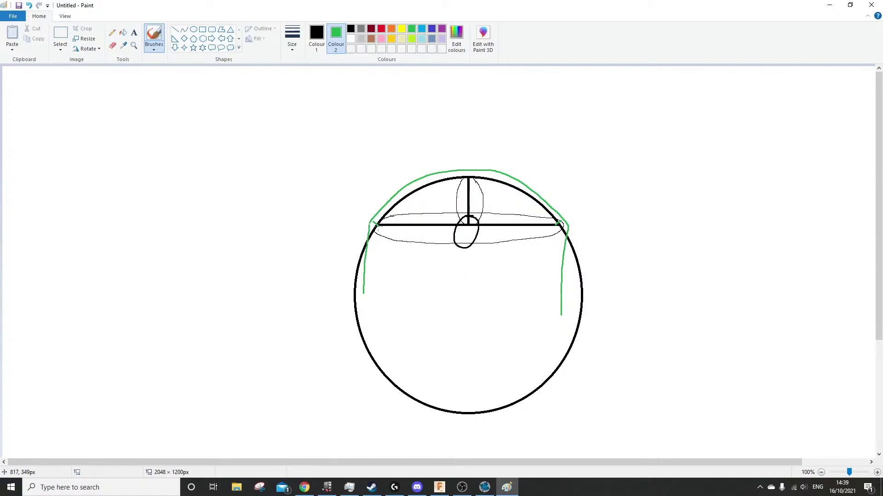
{"action": "mouse_move", "coordinate": [377, 226]}
{"action": "left_mouse_down"}
{"action": "mouse_move", "coordinate": [465, 318]}
{"action": "mouse_move", "coordinate": [514, 256]}
{"action": "mouse_move", "coordinate": [558, 226]}
{"action": "left_mouse_up"}
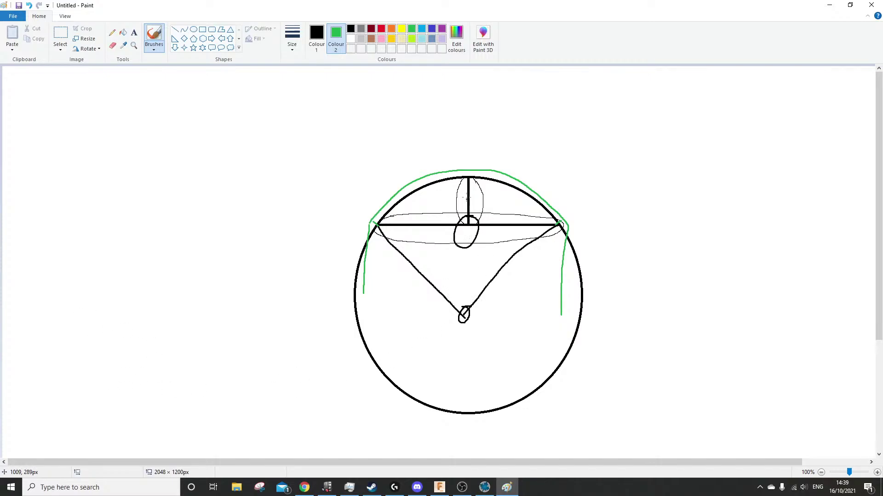
{"action": "mouse_move", "coordinate": [498, 218]}
{"action": "left_mouse_down"}
{"action": "mouse_move", "coordinate": [489, 230]}
{"action": "mouse_move", "coordinate": [502, 224]}
{"action": "left_mouse_up"}
{"action": "mouse_move", "coordinate": [507, 260]}
{"action": "left_mouse_down"}
{"action": "mouse_move", "coordinate": [479, 284]}
{"action": "mouse_move", "coordinate": [509, 275]}
{"action": "left_mouse_up"}
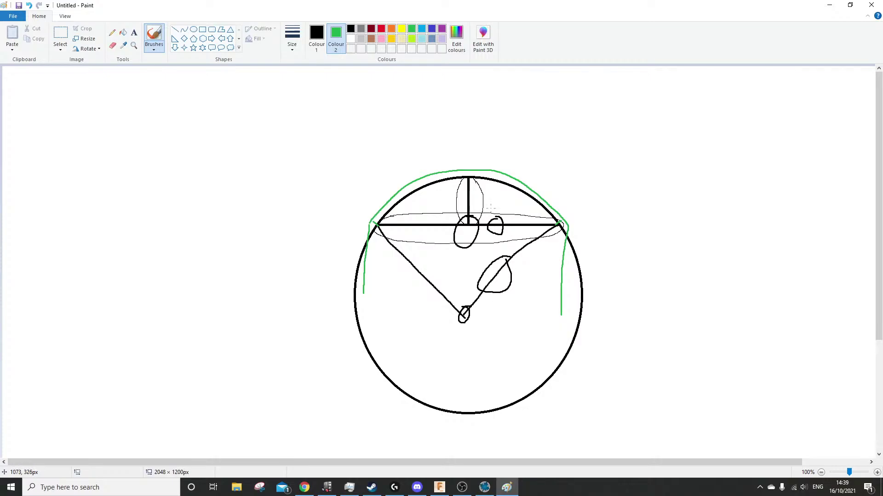
{"action": "mouse_move", "coordinate": [480, 180]}
{"action": "left_mouse_down"}
{"action": "mouse_move", "coordinate": [459, 184]}
{"action": "mouse_move", "coordinate": [486, 194]}
{"action": "left_mouse_up"}
Undo the black centre lines and marker loops inside the circle, keeping the green outline
{"action": "key", "text": "ctrl+z"}
{"action": "key", "text": "ctrl+z"}
{"action": "key", "text": "ctrl+z"}
{"action": "key", "text": "ctrl+z"}
{"action": "key", "text": "ctrl+z"}
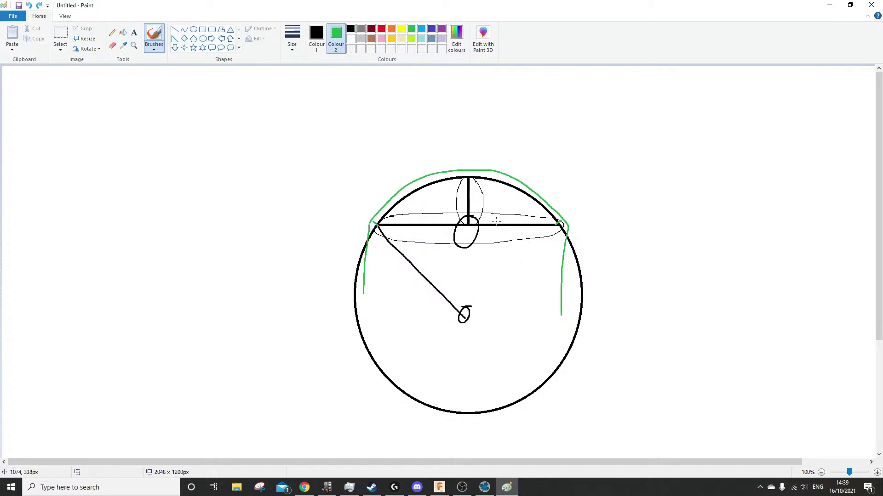
{"action": "key", "text": "ctrl+z"}
{"action": "key", "text": "ctrl+z"}
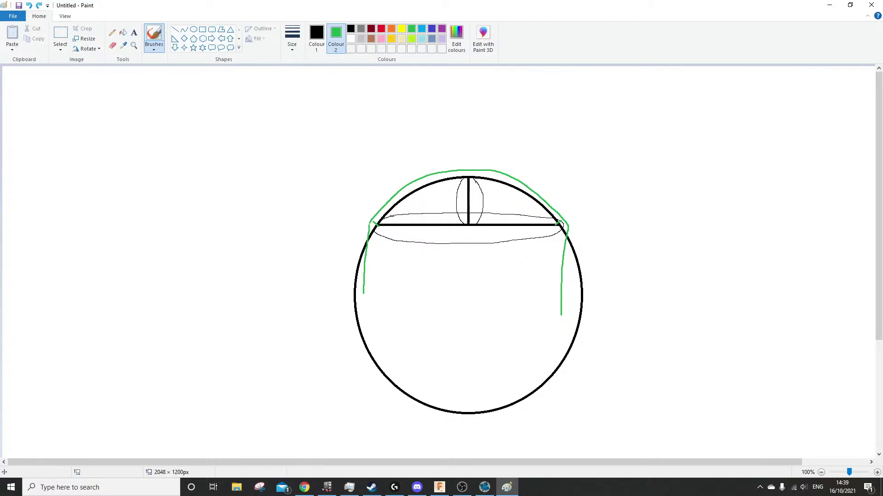
Leave Paint, close Maple with all its open tabs and return to the Fusion 360 sketch
{"action": "key", "text": "alt+Tab"}
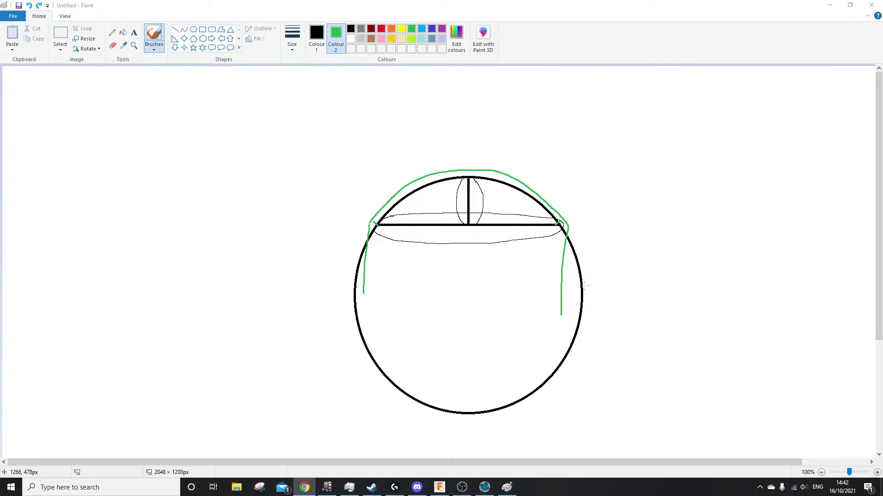
{"action": "left_click", "coordinate": [839, 4]}
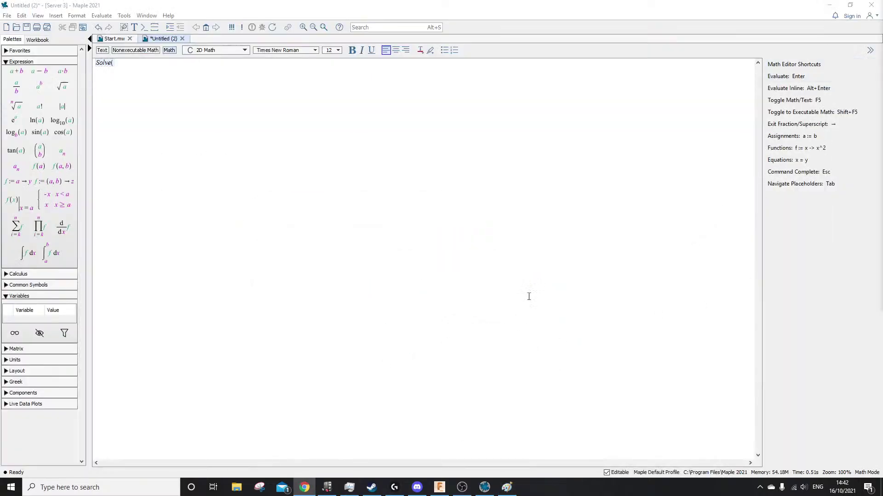
{"action": "left_click", "coordinate": [871, 4]}
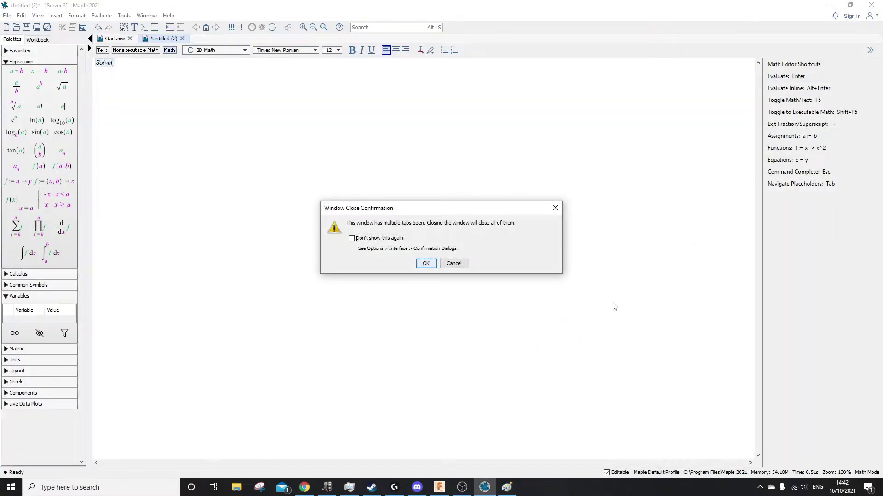
{"action": "left_click", "coordinate": [432, 266]}
{"action": "left_click", "coordinate": [443, 256]}
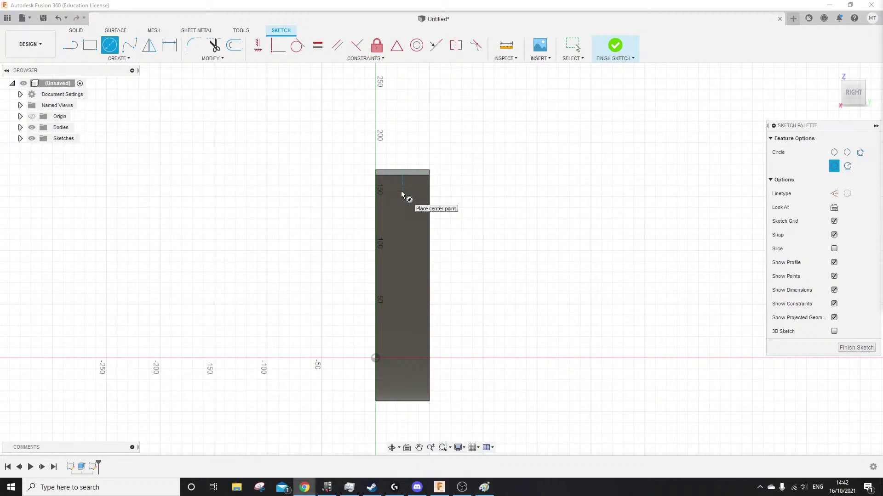
Draw a horizontal 75.5 mm line to the right from the midpoint of the arm's narrow end face's lower edge
{"action": "left_click", "coordinate": [70, 48]}
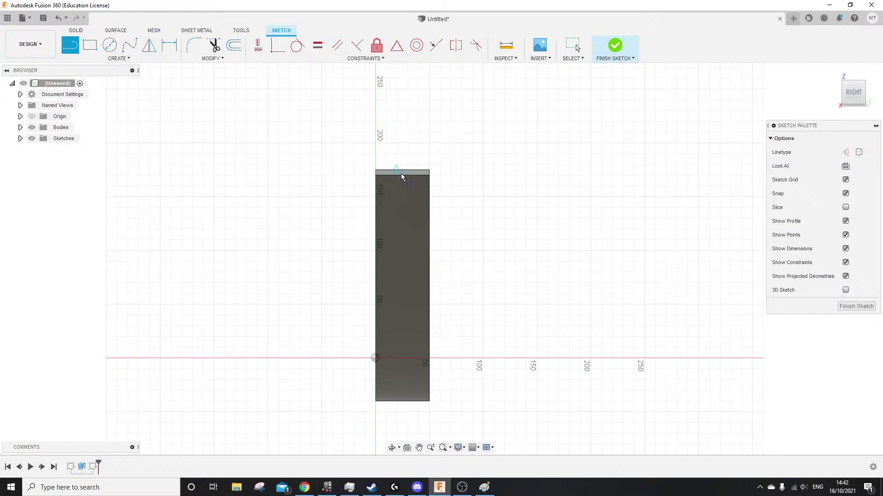
{"action": "scroll", "coordinate": [403, 173], "scroll_direction": "up", "scroll_amount": 3}
{"action": "scroll", "coordinate": [402, 177], "scroll_direction": "up", "scroll_amount": 1}
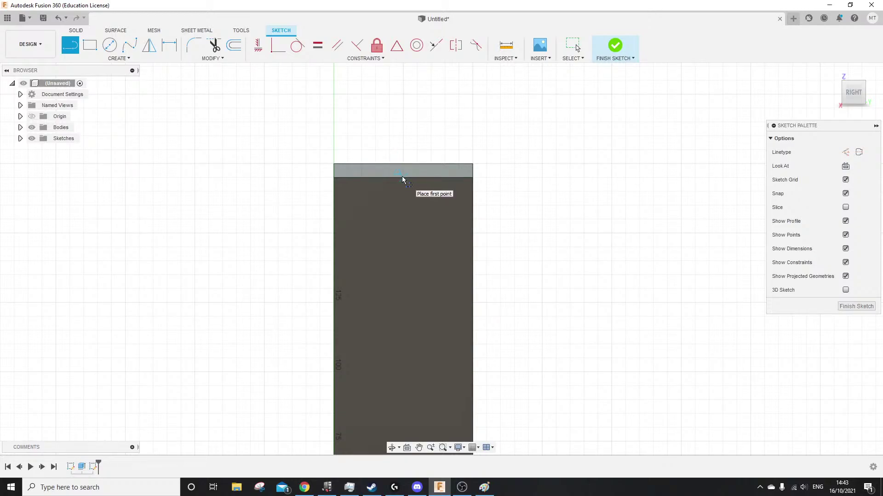
{"action": "left_click", "coordinate": [403, 178]}
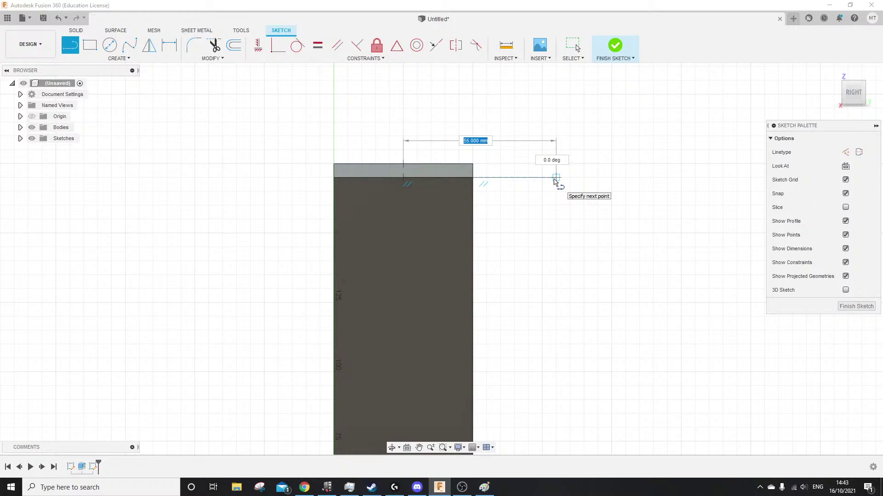
{"action": "type", "text": "75,5"}
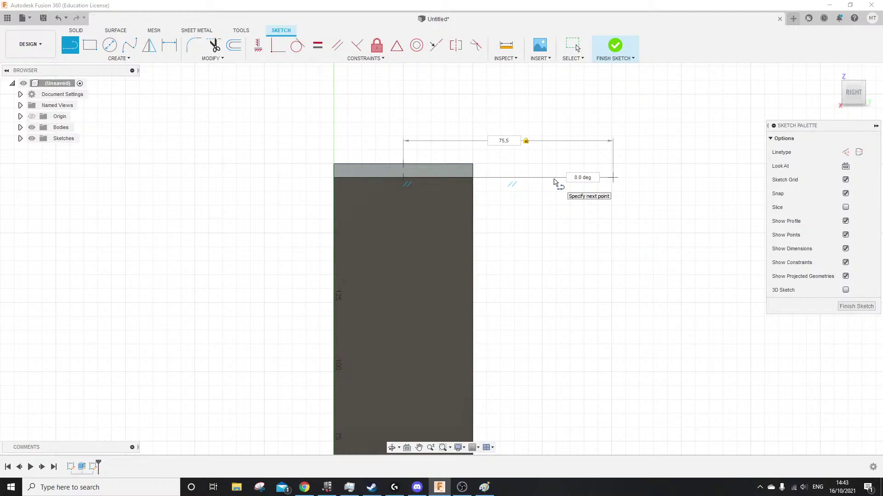
{"action": "key", "text": "Return"}
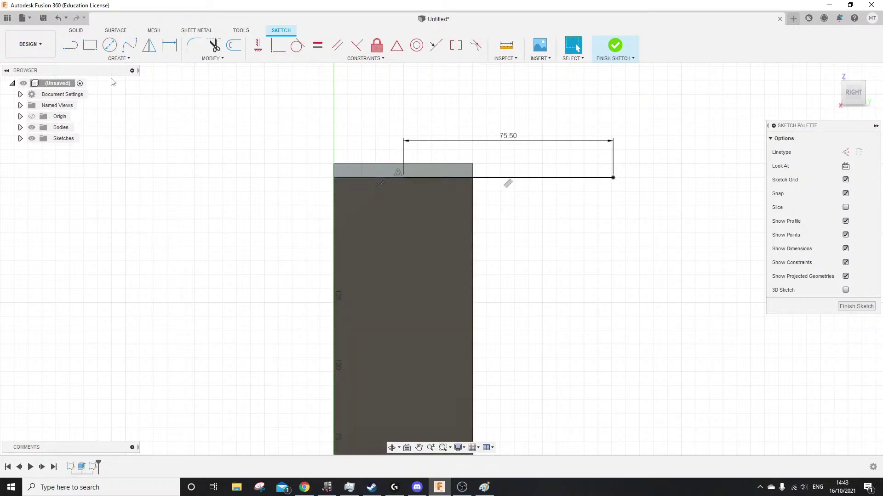
Draw a matching horizontal 75.5 mm line to the left from the same midpoint of the end face's lower edge
{"action": "left_click", "coordinate": [402, 178]}
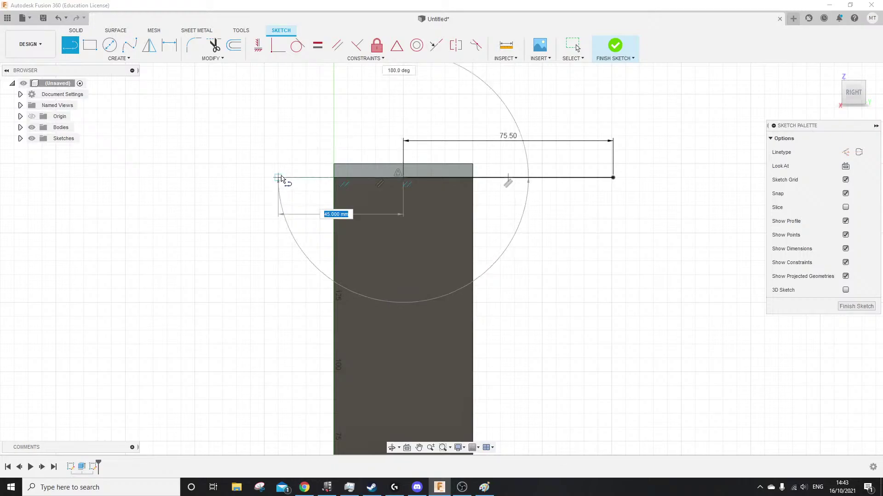
{"action": "type", "text": "75,5"}
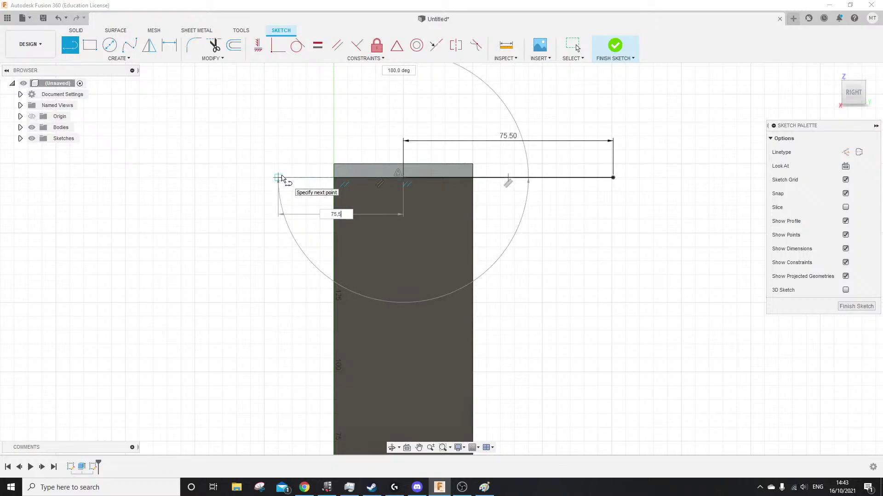
{"action": "key", "text": "Return"}
{"action": "key", "text": "Escape"}
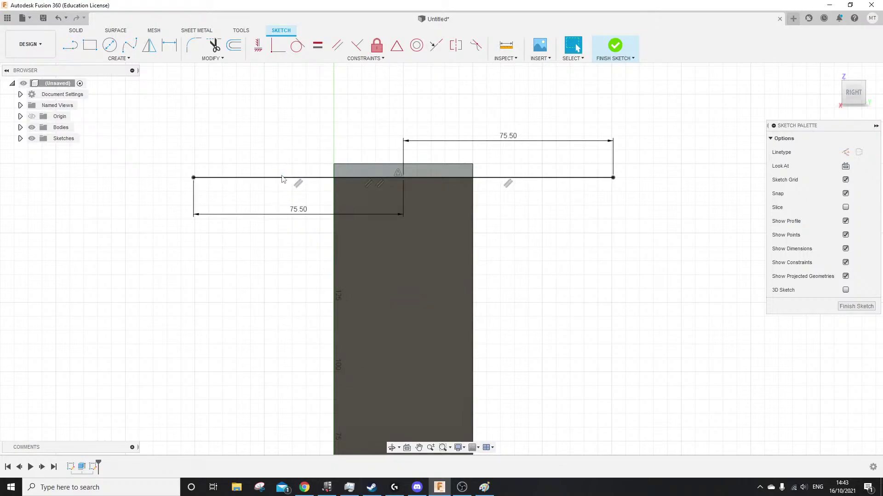
Draw a vertical 30 mm line upward from the midpoint where the two 75.5 mm lines meet
{"action": "left_click", "coordinate": [70, 45]}
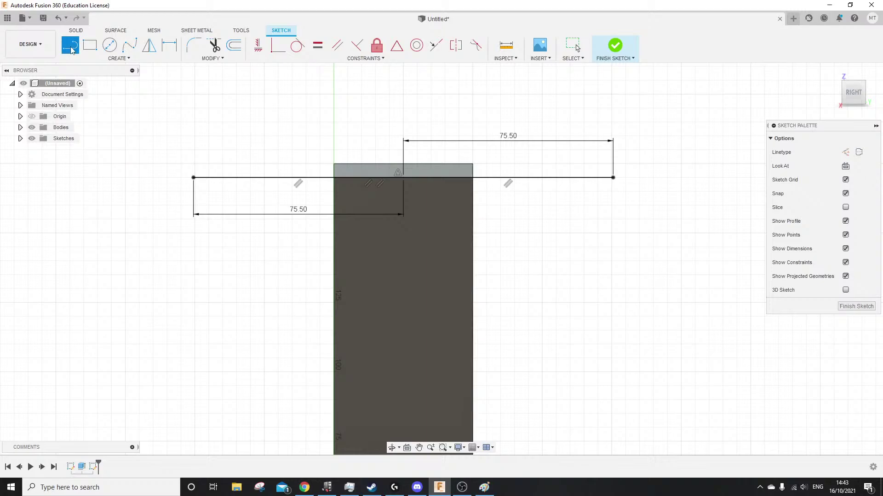
{"action": "left_click", "coordinate": [403, 178]}
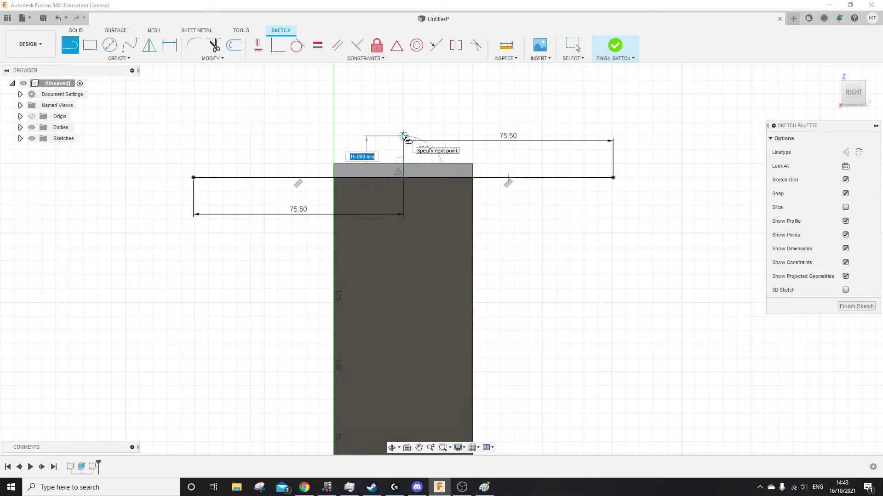
{"action": "type", "text": "3"}
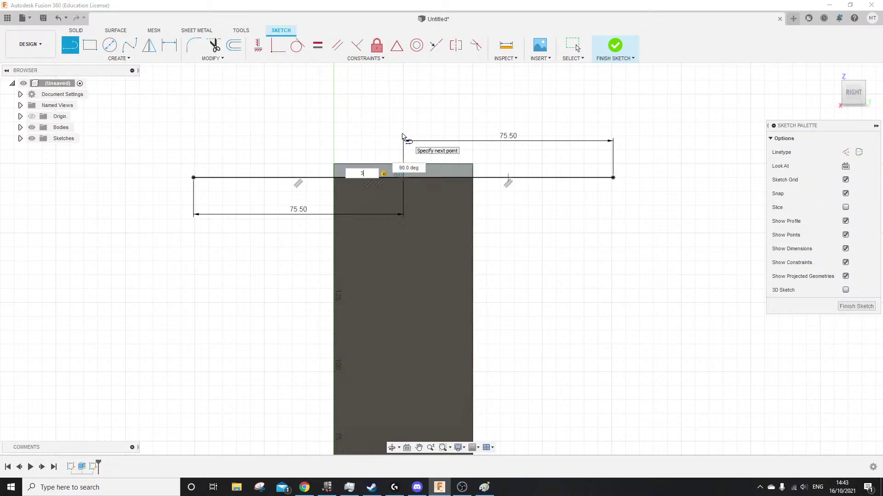
{"action": "type", "text": "0"}
{"action": "key", "text": "Tab"}
{"action": "key", "text": "Return"}
{"action": "key", "text": "Escape"}
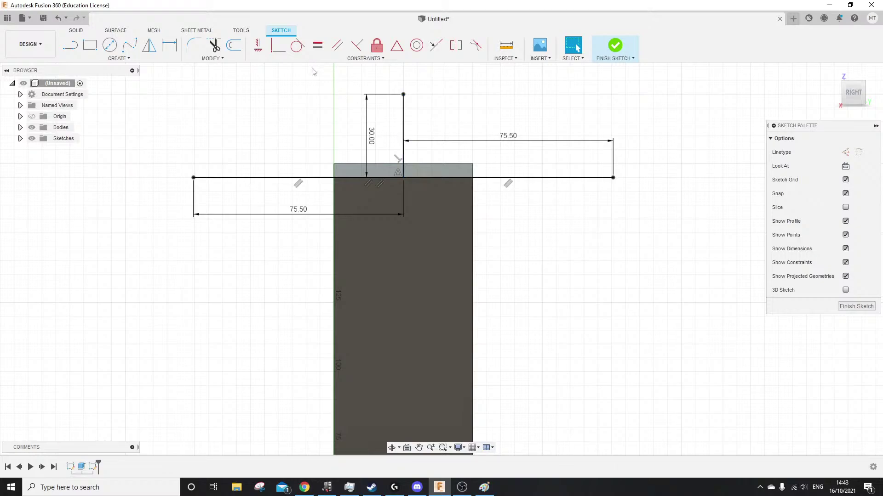
Draw a fit-point spline from one end of the 151 mm chord through the top of the 30 mm line to the other end
{"action": "left_click", "coordinate": [129, 45]}
{"action": "left_click", "coordinate": [193, 177]}
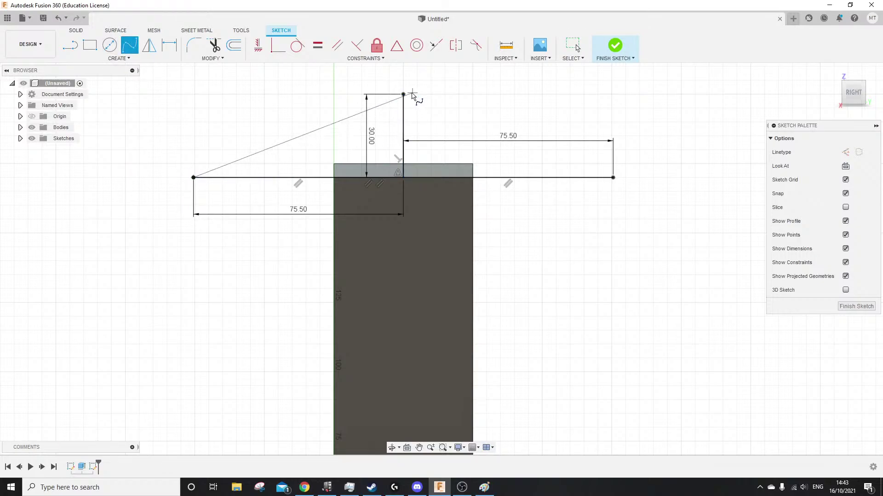
{"action": "left_click", "coordinate": [403, 94]}
{"action": "left_click", "coordinate": [613, 178]}
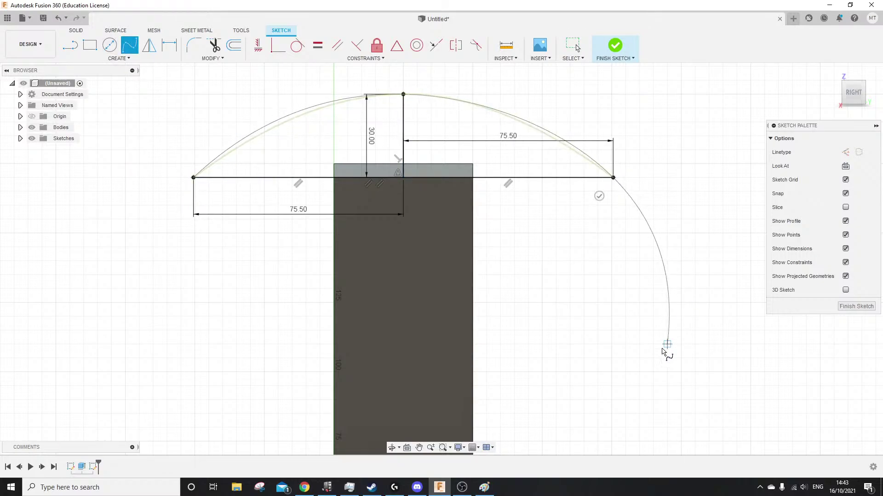
{"action": "left_click", "coordinate": [599, 196]}
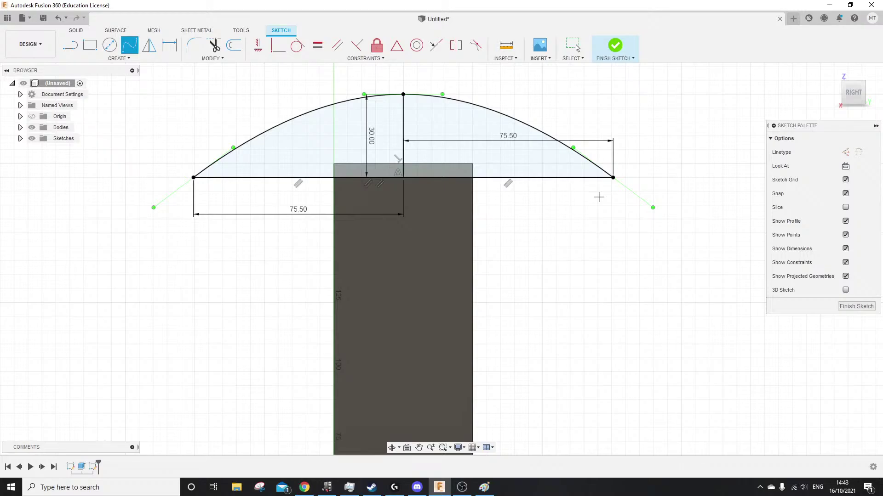
{"action": "key", "text": "alt+Tab"}
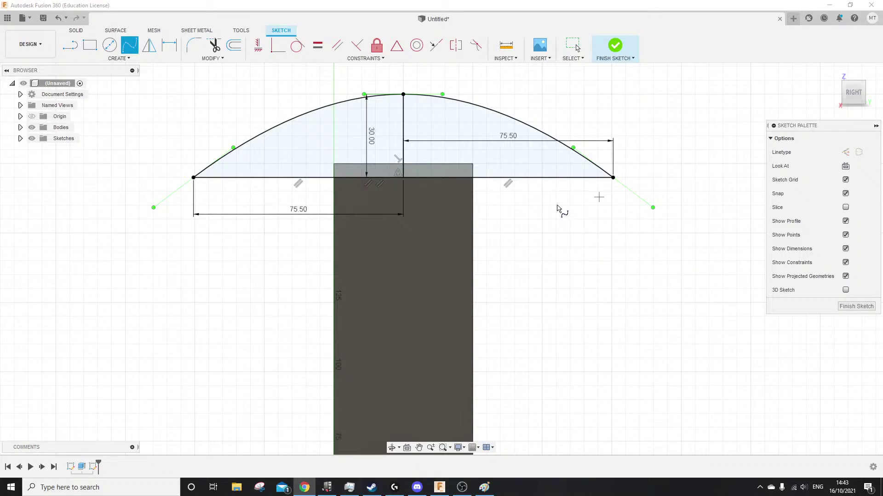
Draw a second, matching spline slightly above the first, with its ends level with the end face's upper edge
{"action": "middle_click_drag", "start_coordinate": [561, 203], "coordinate": [534, 308]}
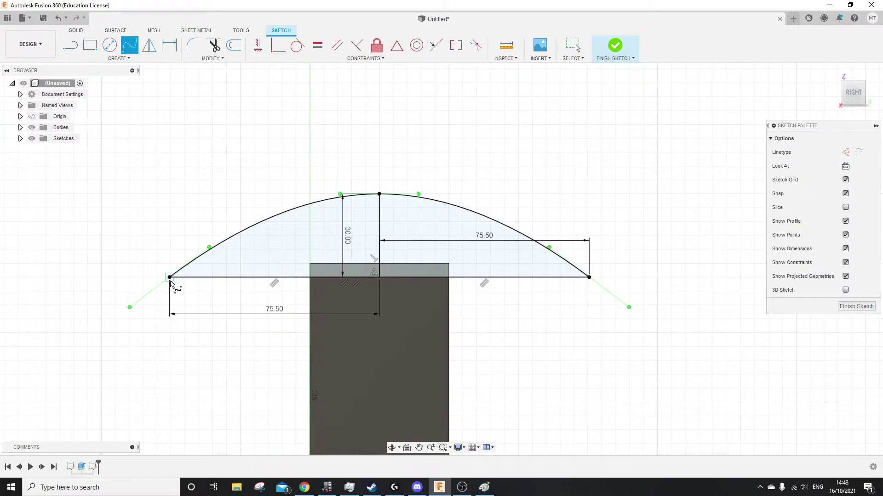
{"action": "scroll", "coordinate": [173, 271], "scroll_direction": "up", "scroll_amount": 1}
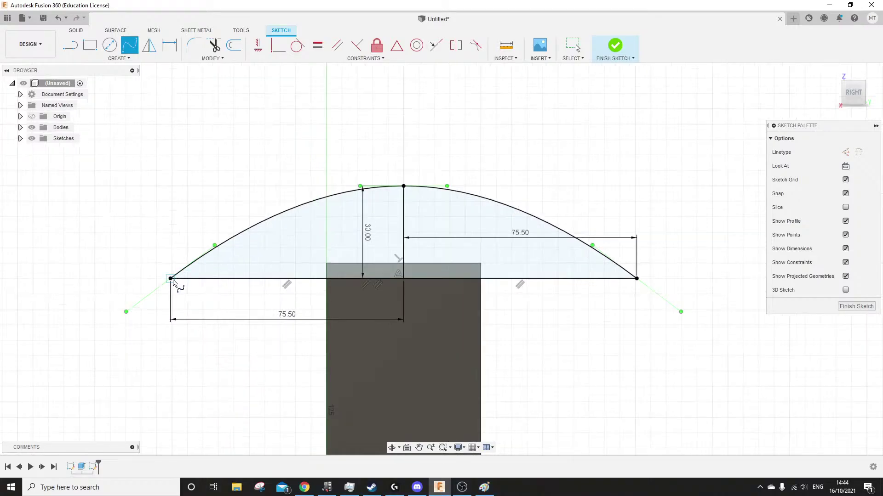
{"action": "left_click", "coordinate": [170, 263]}
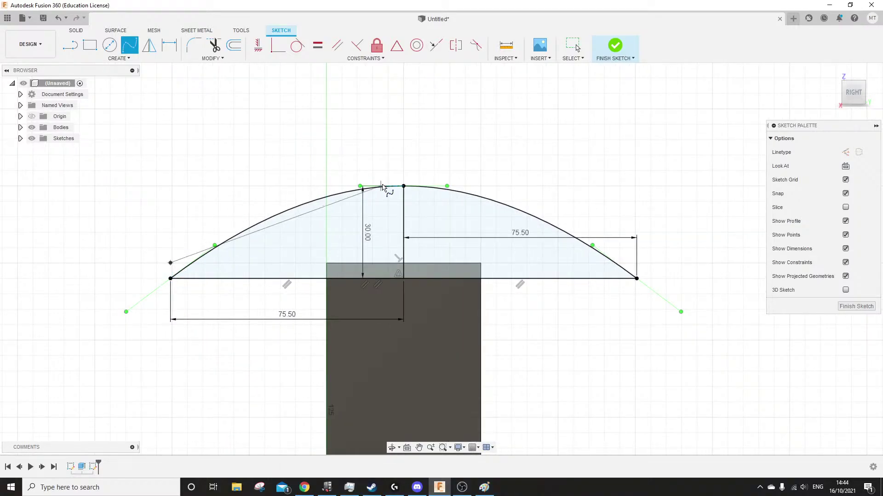
{"action": "left_click", "coordinate": [403, 170]}
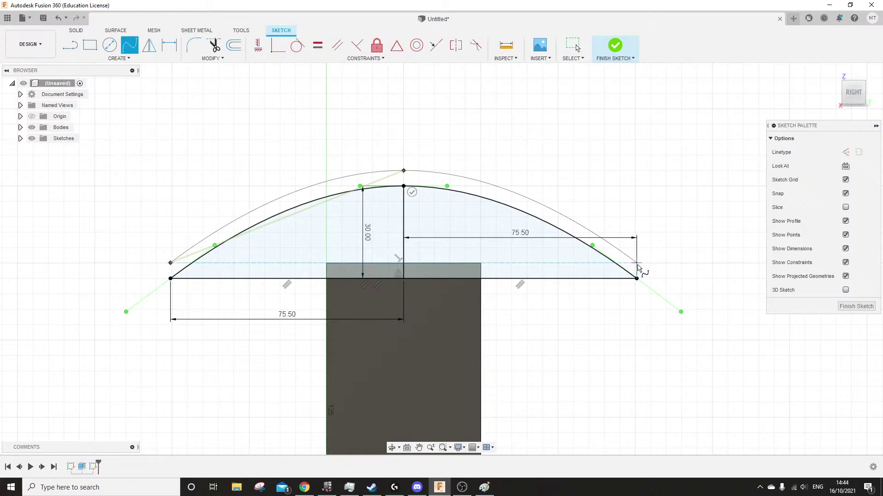
{"action": "left_click", "coordinate": [637, 264]}
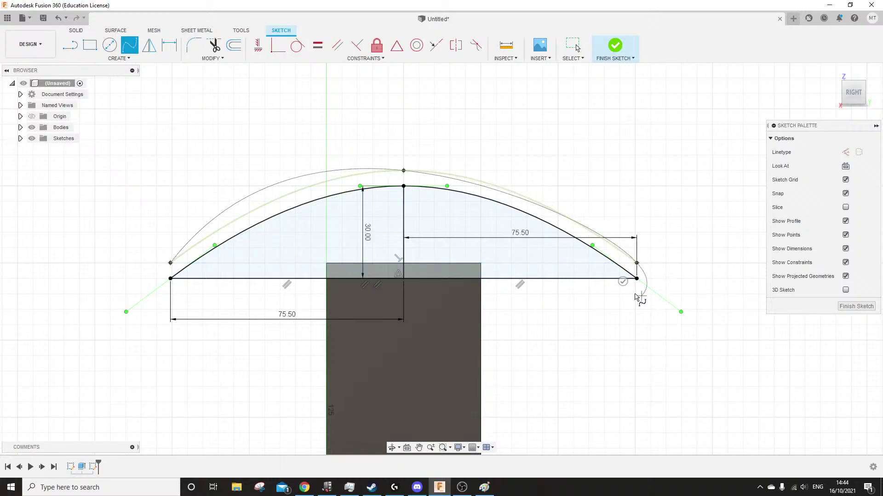
{"action": "left_click", "coordinate": [621, 279]}
Join the ends of the two splines with a short vertical line on each side to close the curved band
{"action": "left_click", "coordinate": [70, 45]}
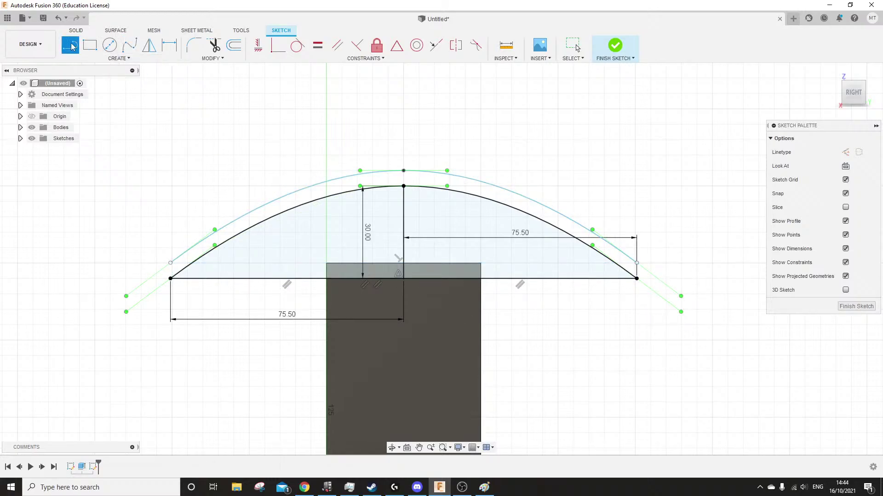
{"action": "left_click", "coordinate": [171, 263]}
{"action": "left_click", "coordinate": [171, 278]}
{"action": "left_click", "coordinate": [636, 279]}
{"action": "left_click", "coordinate": [636, 263]}
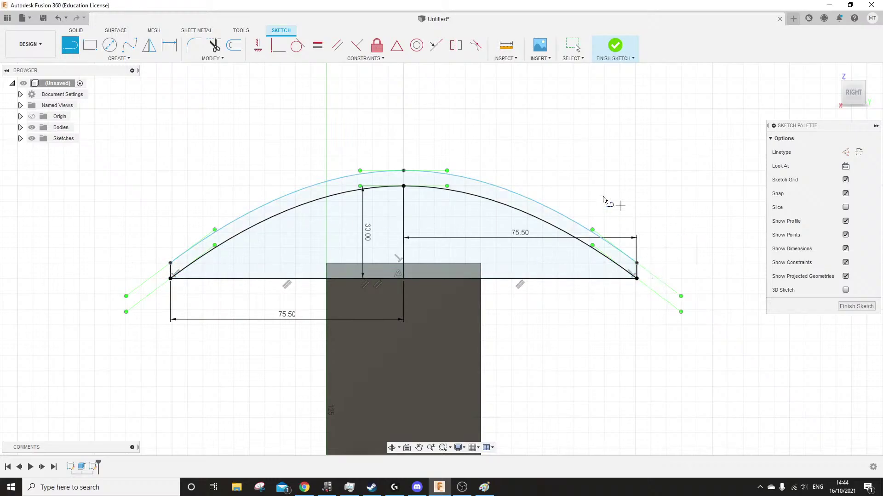
Extrude the thin curved band profile by -25 mm as a new body
{"action": "scroll", "coordinate": [334, 122], "scroll_direction": "down", "scroll_amount": 3}
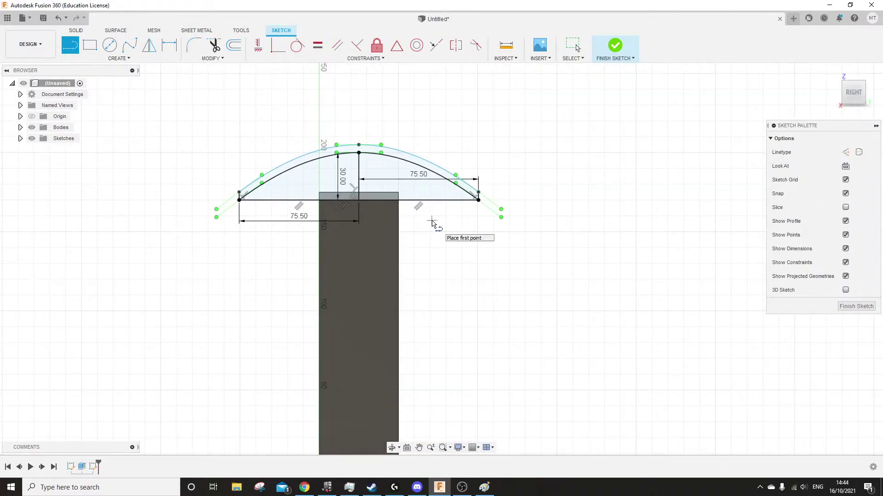
{"action": "middle_click_drag", "start_coordinate": [400, 220], "coordinate": [335, 248], "text": "shift"}
{"action": "scroll", "coordinate": [336, 248], "scroll_direction": "up", "scroll_amount": 3}
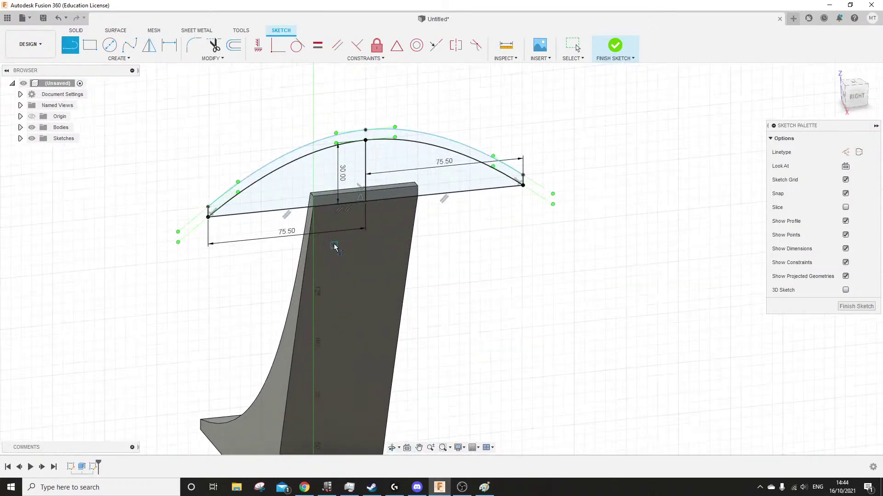
{"action": "left_click", "coordinate": [74, 31]}
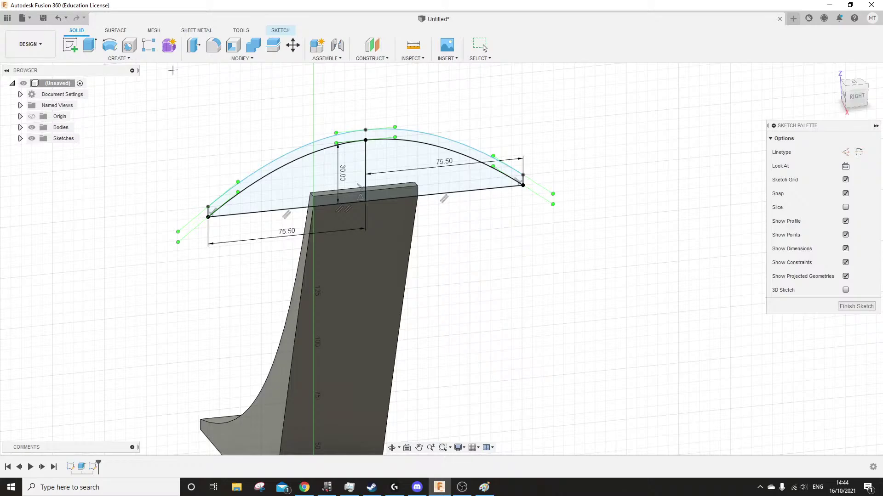
{"action": "mouse_move", "coordinate": [188, 349]}
{"action": "middle_mouse_down", "text": "shift"}
{"action": "mouse_move", "coordinate": [199, 335]}
{"action": "mouse_move", "coordinate": [230, 331]}
{"action": "mouse_move", "coordinate": [443, 227]}
{"action": "mouse_move", "coordinate": [408, 272]}
{"action": "mouse_move", "coordinate": [431, 276]}
{"action": "middle_mouse_up", "text": "shift"}
{"action": "scroll", "coordinate": [376, 176], "scroll_direction": "up", "scroll_amount": 5}
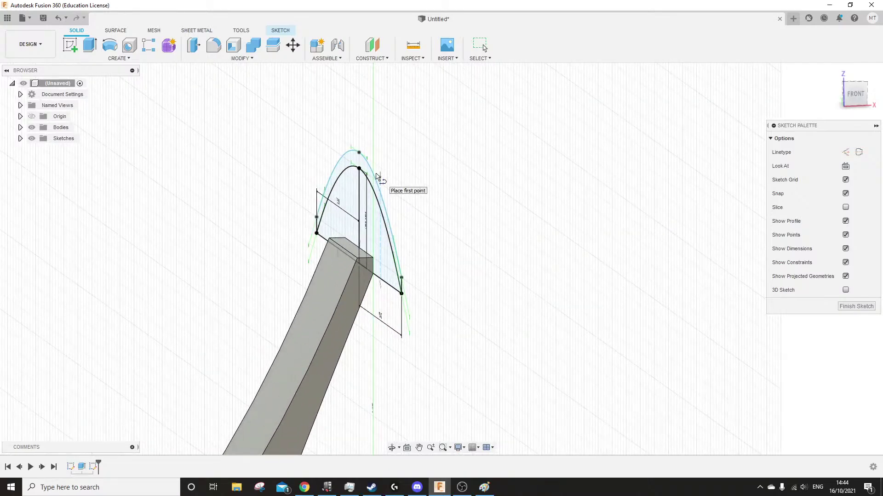
{"action": "left_click", "coordinate": [89, 45]}
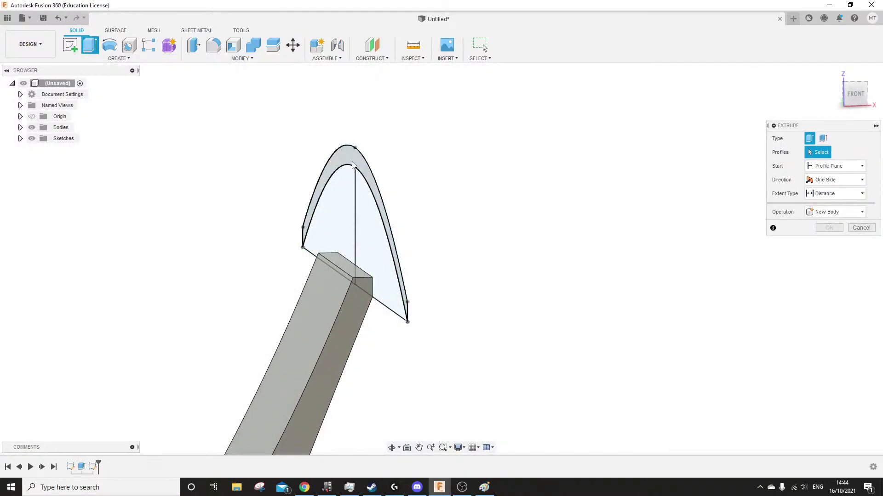
{"action": "left_click", "coordinate": [353, 165]}
{"action": "left_click_drag", "start_coordinate": [365, 165], "coordinate": [225, 177]}
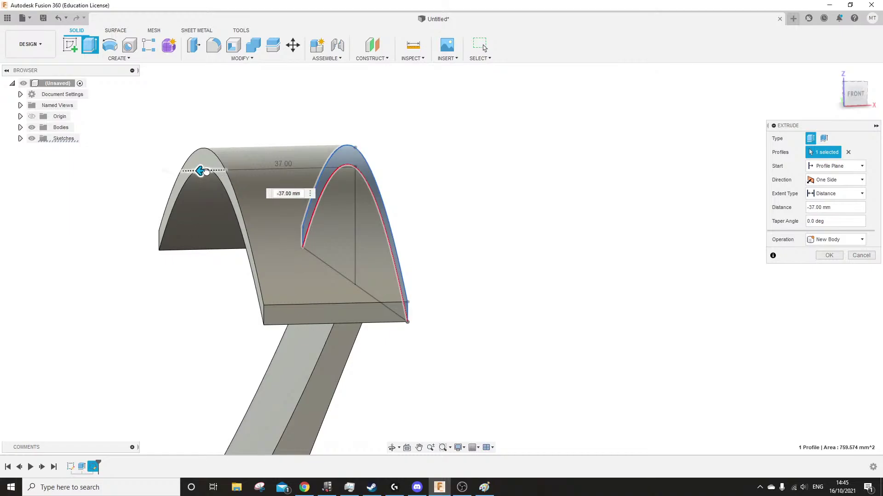
{"action": "left_click_drag", "start_coordinate": [202, 171], "coordinate": [252, 171]}
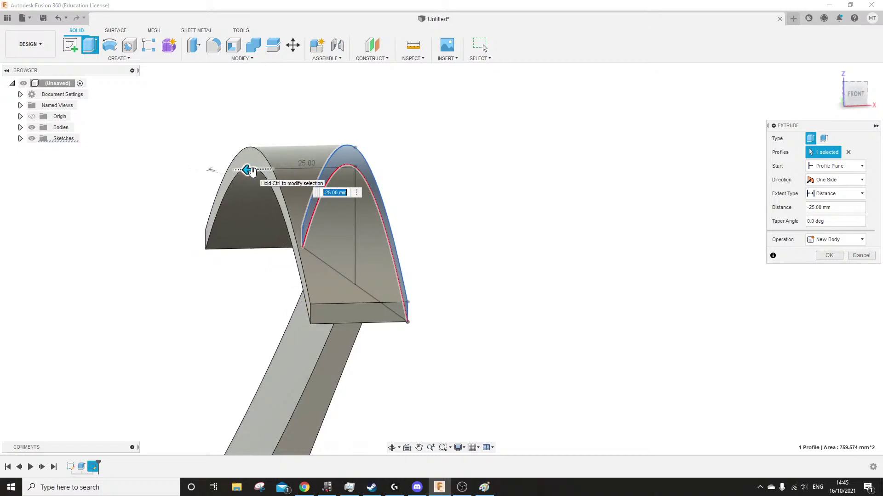
{"action": "key", "text": "Return"}
Extrude the arched body's curved front face outward to widen the arch on the other side of the sketch plane
{"action": "middle_click_drag", "start_coordinate": [455, 216], "coordinate": [561, 183], "text": "shift"}
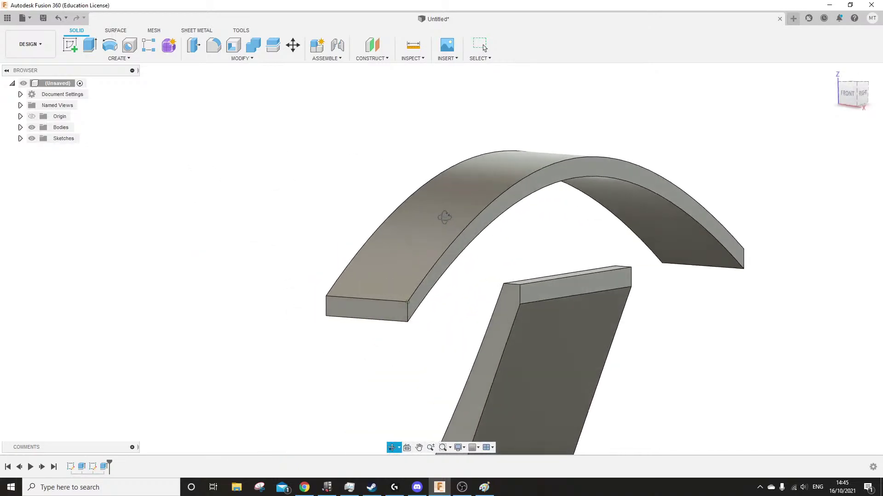
{"action": "left_click", "coordinate": [561, 182]}
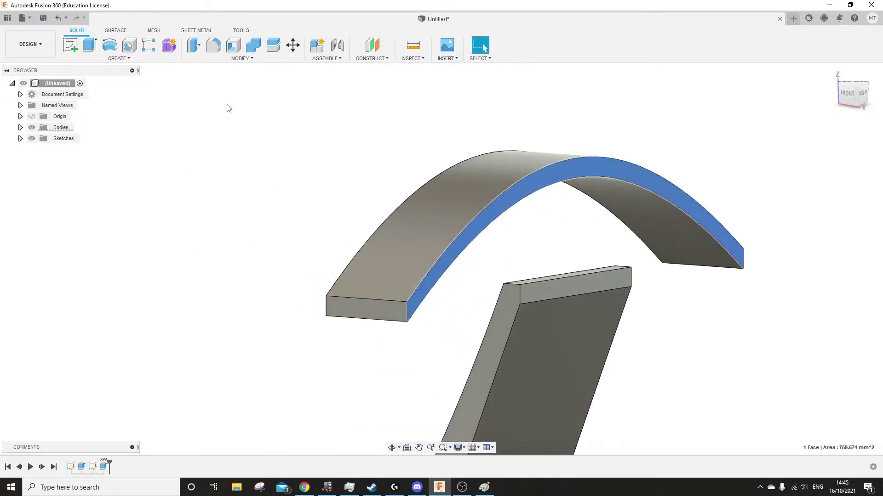
{"action": "left_click", "coordinate": [90, 45]}
{"action": "left_click_drag", "start_coordinate": [570, 171], "coordinate": [638, 187]}
{"action": "left_click", "coordinate": [829, 255]}
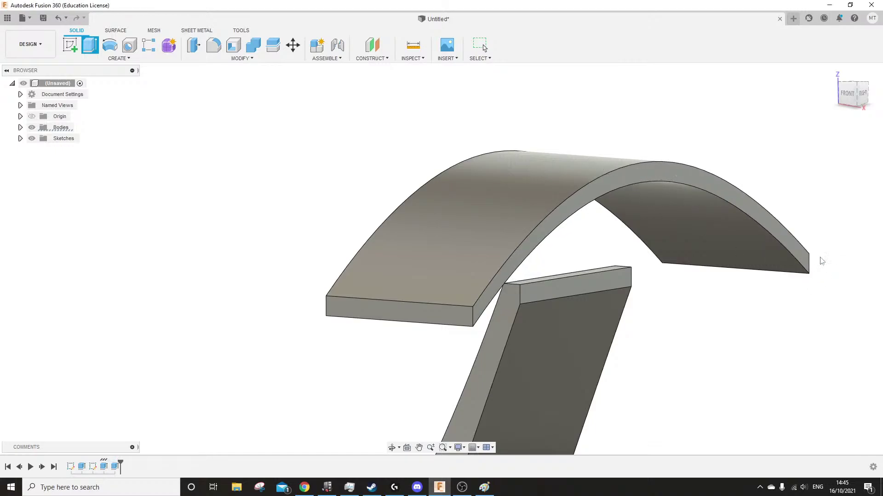
Move the arched body by -25 mm along Z so that it sits on the arm's narrow end
{"action": "scroll", "coordinate": [354, 267], "scroll_direction": "down", "scroll_amount": 3}
{"action": "middle_click_drag", "start_coordinate": [544, 337], "coordinate": [513, 334], "text": "shift"}
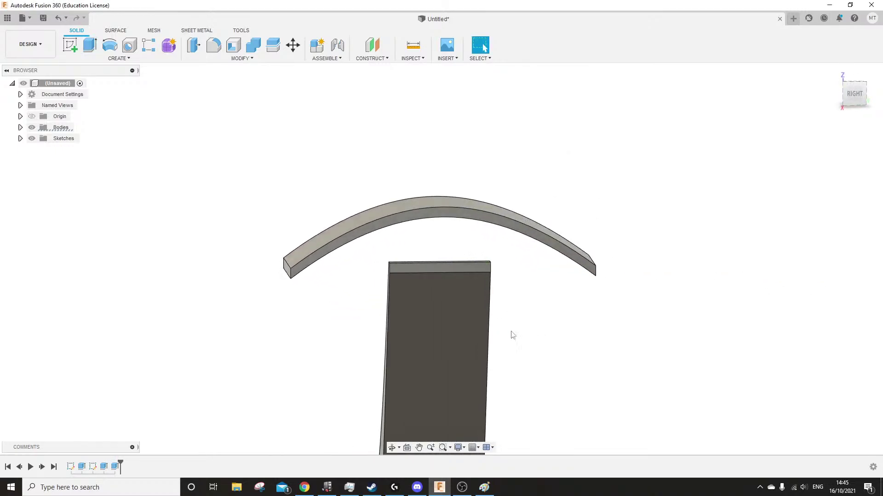
{"action": "left_click", "coordinate": [20, 128]}
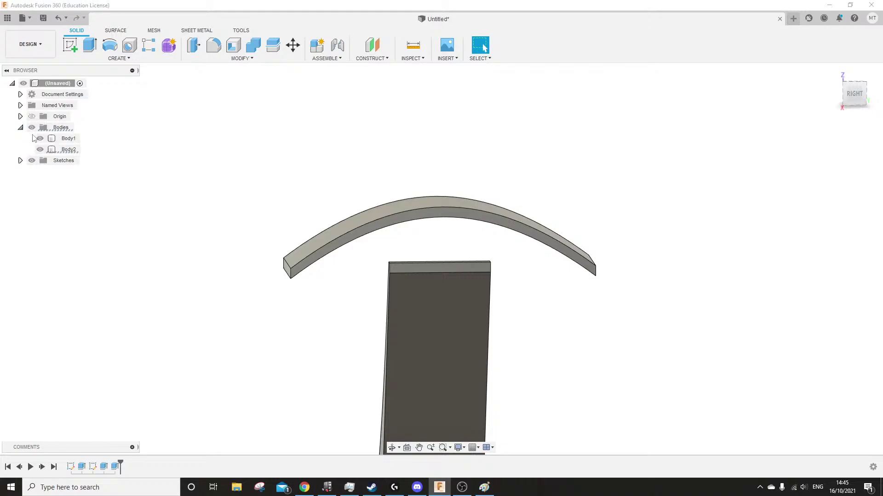
{"action": "left_click", "coordinate": [69, 149]}
{"action": "left_click", "coordinate": [292, 45]}
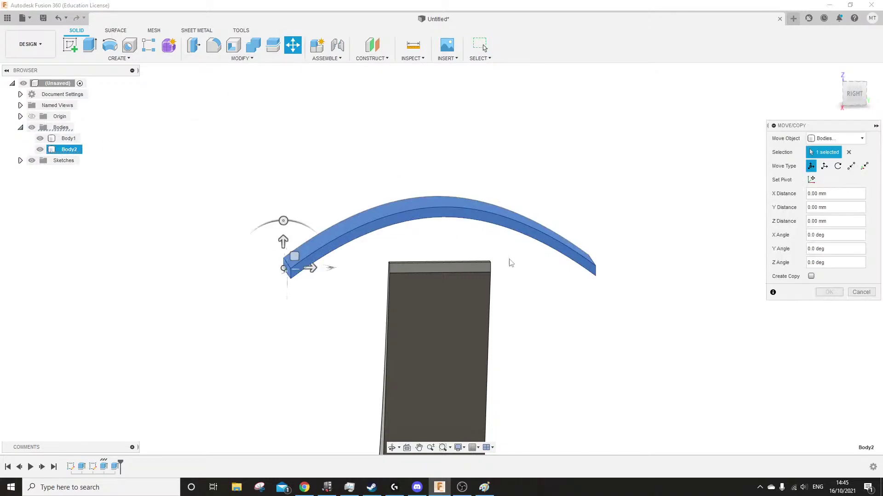
{"action": "left_click_drag", "start_coordinate": [298, 259], "coordinate": [298, 298]}
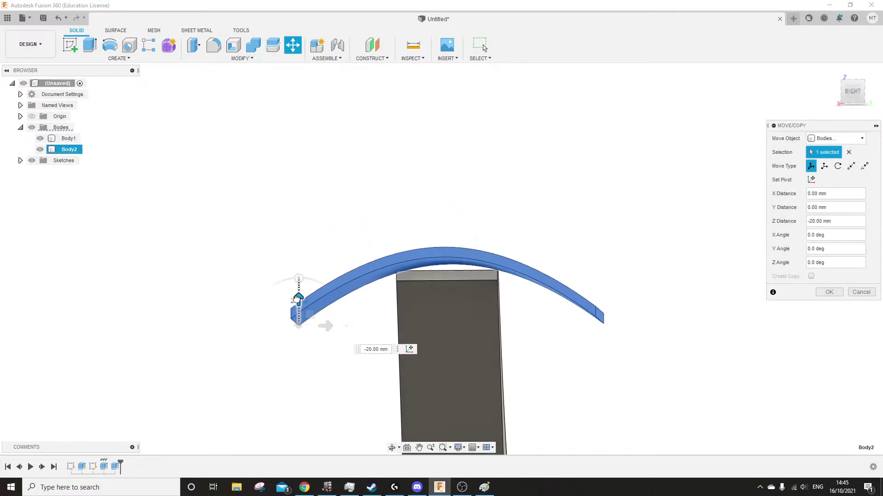
{"action": "middle_click_drag", "start_coordinate": [465, 339], "coordinate": [493, 344], "text": "shift"}
{"action": "scroll", "coordinate": [492, 344], "scroll_direction": "up", "scroll_amount": 3}
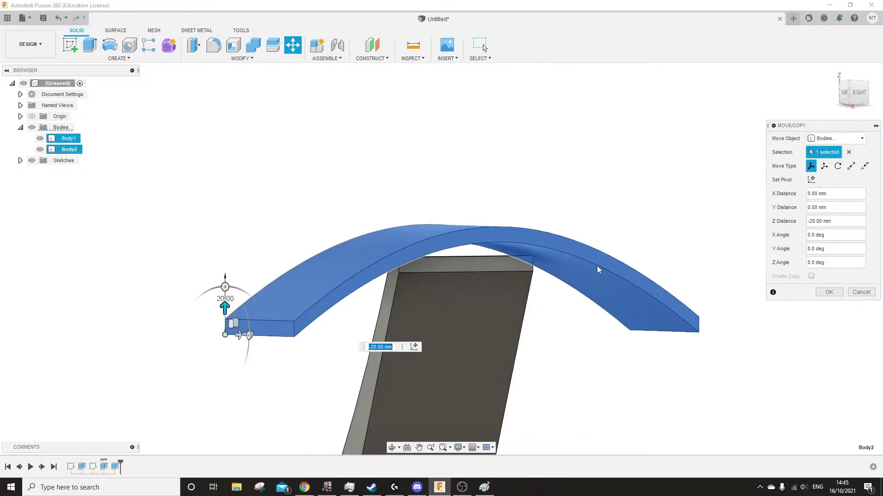
{"action": "left_click", "coordinate": [855, 93]}
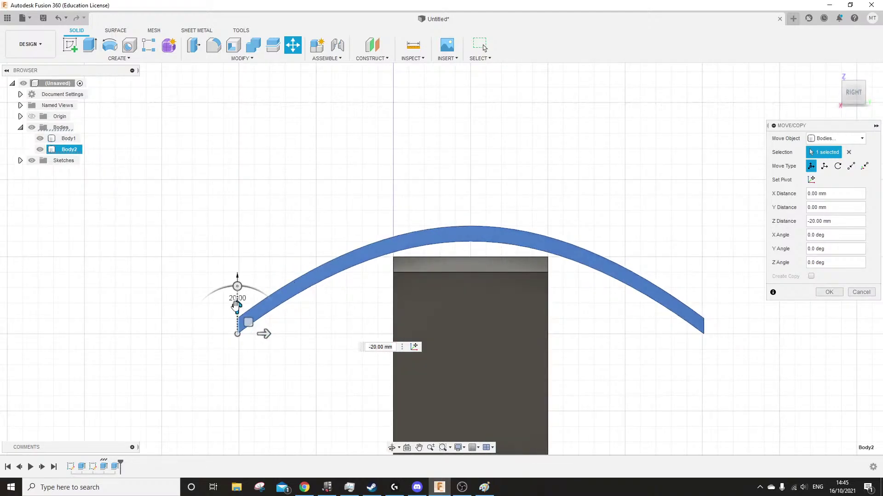
{"action": "left_click_drag", "start_coordinate": [237, 307], "coordinate": [234, 322]}
{"action": "left_click", "coordinate": [469, 325]}
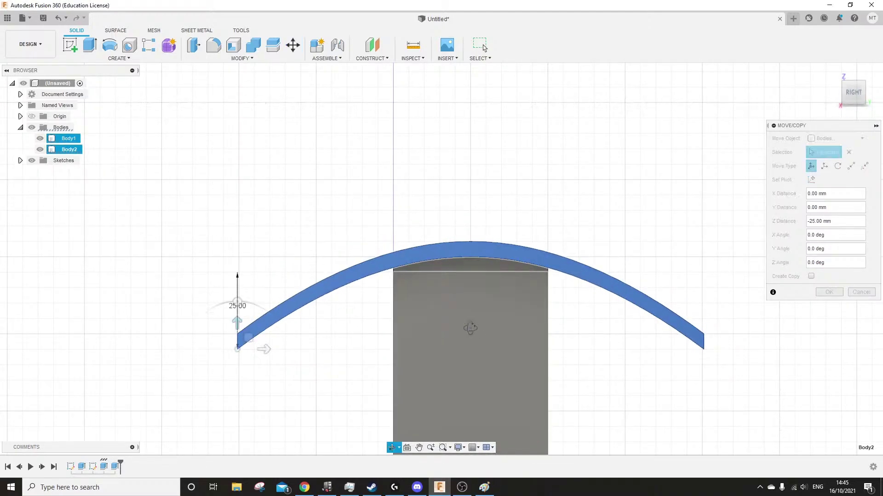
{"action": "middle_click_drag", "start_coordinate": [468, 325], "coordinate": [600, 335], "text": "shift"}
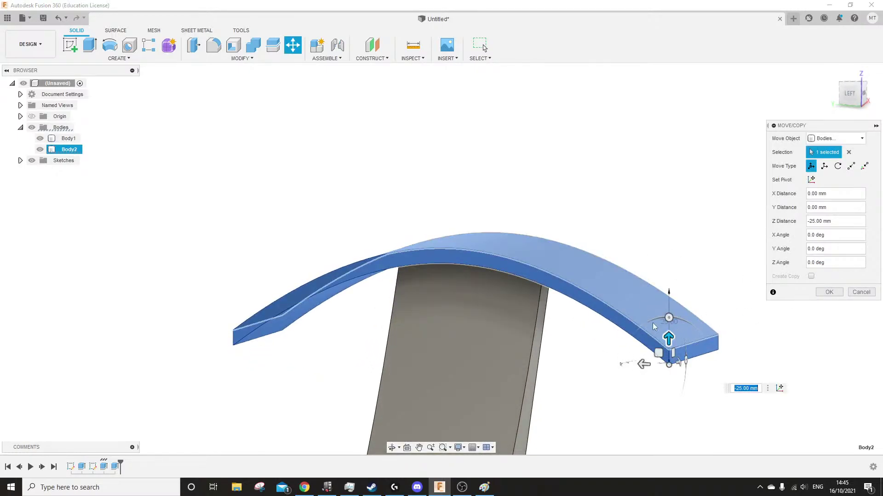
{"action": "key", "text": "Return"}
Extrude the arm's narrow top face 1 mm with the Join operation to fuse it to the arched body
{"action": "scroll", "coordinate": [483, 302], "scroll_direction": "up", "scroll_amount": 5}
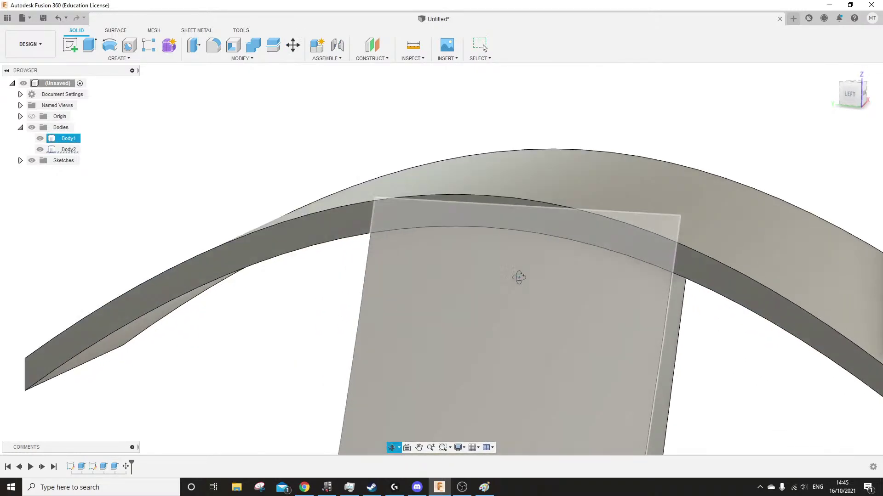
{"action": "middle_click_drag", "start_coordinate": [519, 277], "coordinate": [544, 258], "text": "shift"}
{"action": "key", "text": "e"}
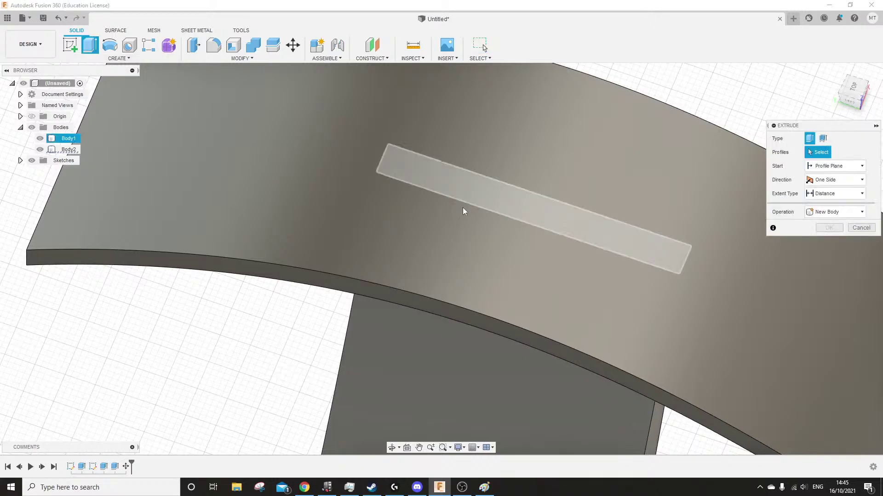
{"action": "left_click", "coordinate": [528, 211]}
{"action": "mouse_move", "coordinate": [528, 203]}
{"action": "middle_mouse_down", "text": "shift"}
{"action": "mouse_move", "coordinate": [587, 203]}
{"action": "mouse_move", "coordinate": [466, 271]}
{"action": "middle_mouse_up", "text": "shift"}
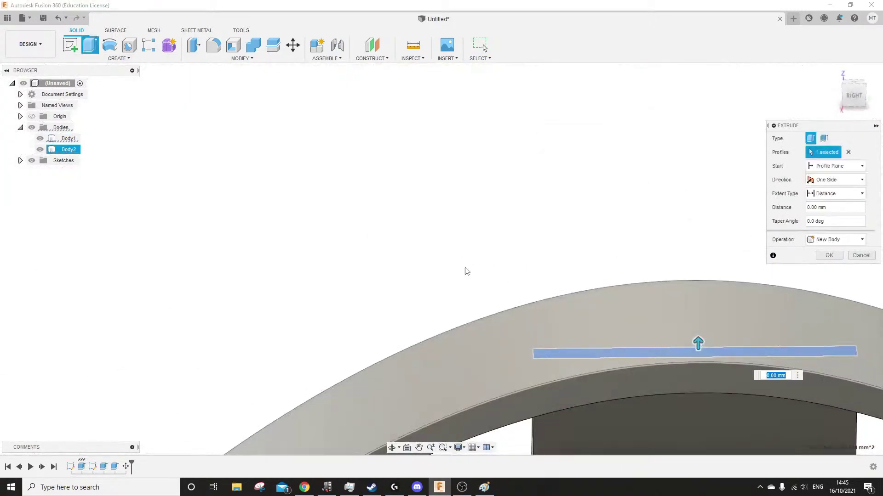
{"action": "left_click_drag", "start_coordinate": [698, 344], "coordinate": [698, 331]}
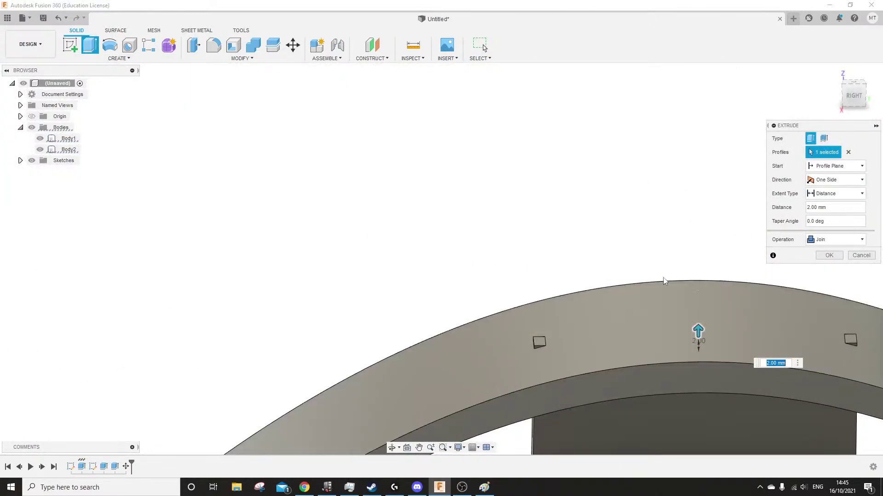
{"action": "middle_click_drag", "start_coordinate": [677, 288], "coordinate": [444, 214]}
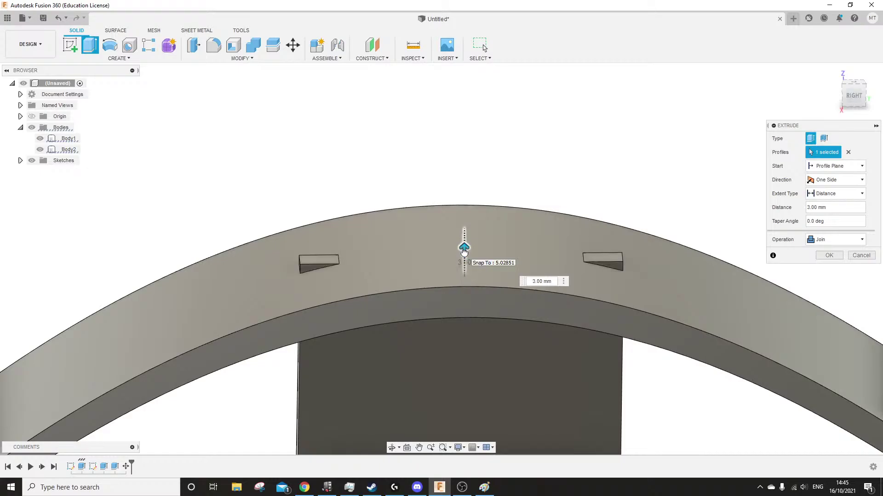
{"action": "left_click_drag", "start_coordinate": [463, 254], "coordinate": [464, 260]}
{"action": "middle_click_drag", "start_coordinate": [515, 370], "coordinate": [506, 345], "text": "shift"}
{"action": "mouse_move", "coordinate": [463, 259]}
{"action": "left_mouse_down"}
{"action": "mouse_move", "coordinate": [465, 272]}
{"action": "mouse_move", "coordinate": [463, 256]}
{"action": "left_mouse_up"}
{"action": "middle_click_drag", "start_coordinate": [462, 267], "coordinate": [460, 266], "text": "shift"}
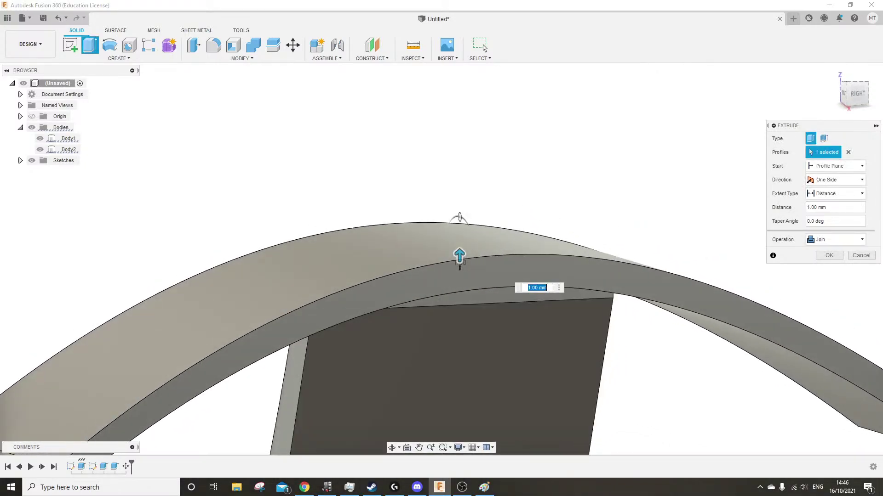
{"action": "left_click", "coordinate": [829, 255]}
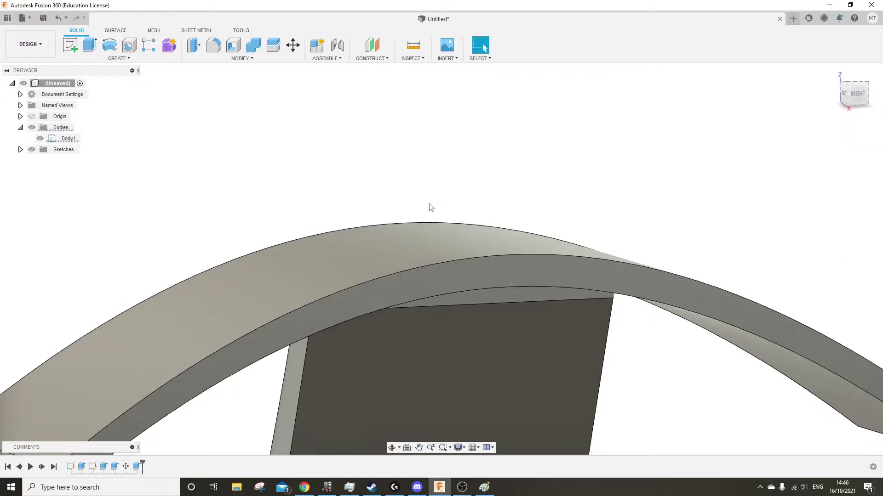
Undo the extrusion joining the arm to the arch and the arched body's move along Z
{"action": "scroll", "coordinate": [426, 201], "scroll_direction": "down", "scroll_amount": 5}
{"action": "middle_click_drag", "start_coordinate": [423, 196], "coordinate": [205, 299], "text": "shift"}
{"action": "middle_click_drag", "start_coordinate": [347, 232], "coordinate": [480, 274], "text": "shift"}
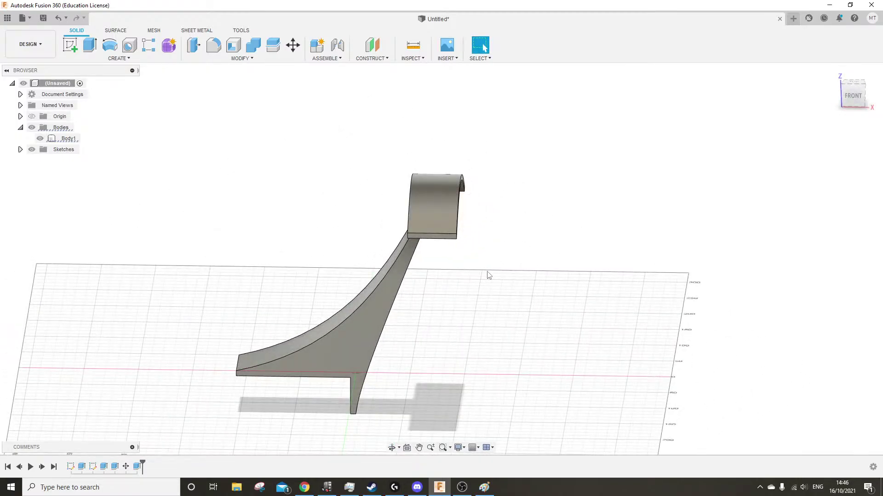
{"action": "middle_click_drag", "start_coordinate": [473, 210], "coordinate": [200, 224]}
{"action": "scroll", "coordinate": [464, 277], "scroll_direction": "up", "scroll_amount": 5}
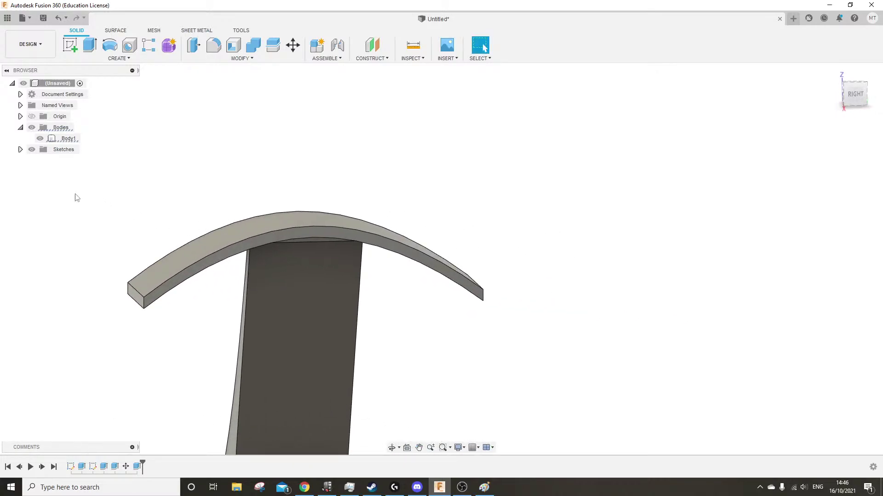
{"action": "key", "text": "ctrl+z"}
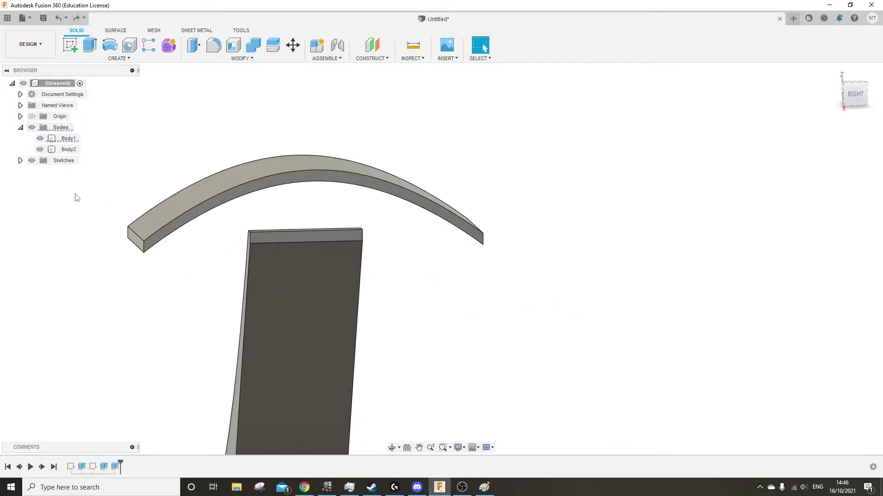
{"action": "middle_click_drag", "start_coordinate": [379, 247], "coordinate": [346, 222], "text": "shift"}
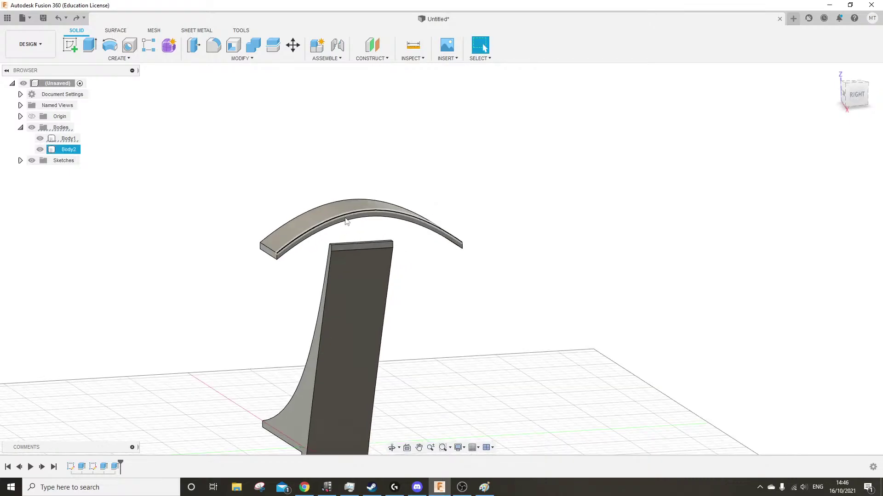
{"action": "scroll", "coordinate": [347, 221], "scroll_direction": "up", "scroll_amount": 3}
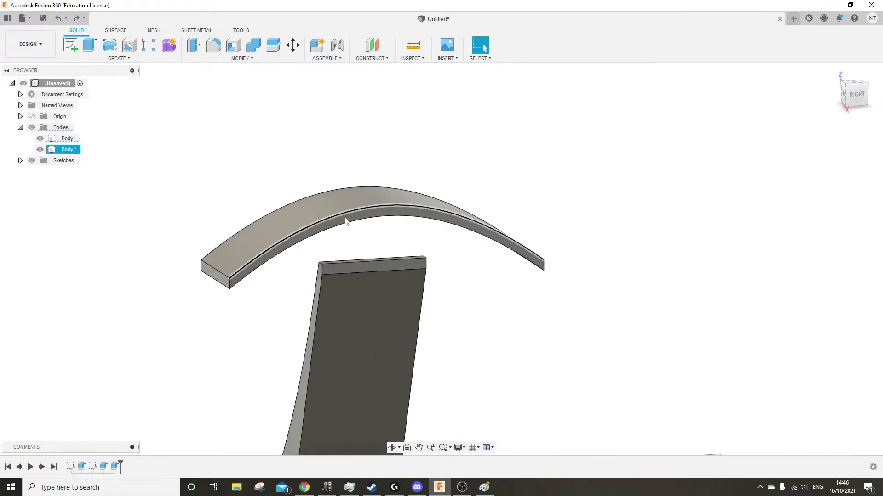
{"action": "right_click", "coordinate": [93, 467]}
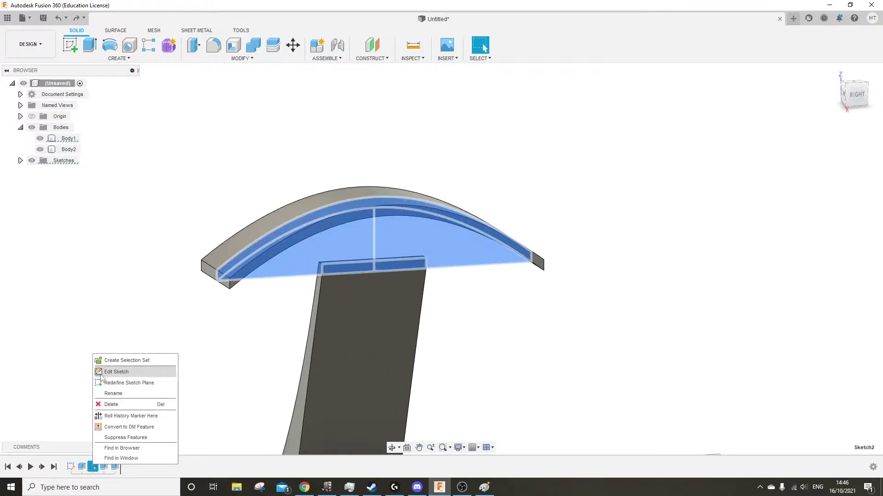
{"action": "left_click", "coordinate": [117, 371]}
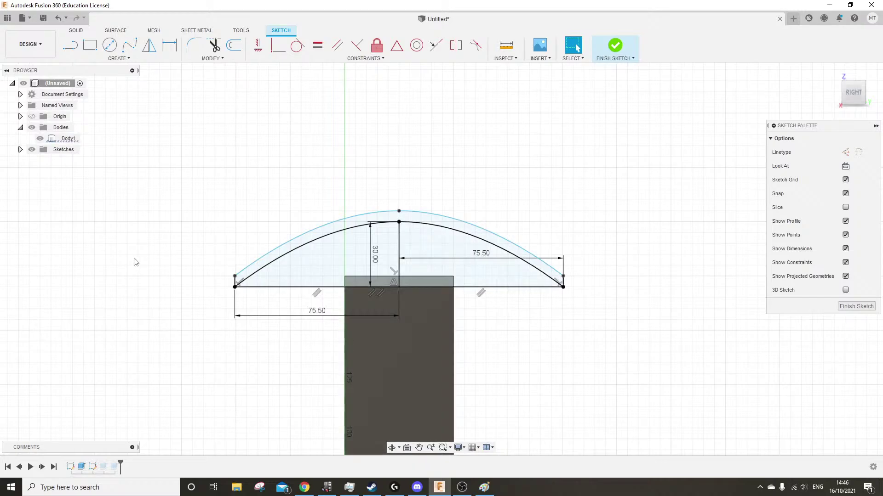
{"action": "middle_click_drag", "start_coordinate": [133, 258], "coordinate": [254, 239], "text": "shift"}
{"action": "key", "text": "ctrl+z"}
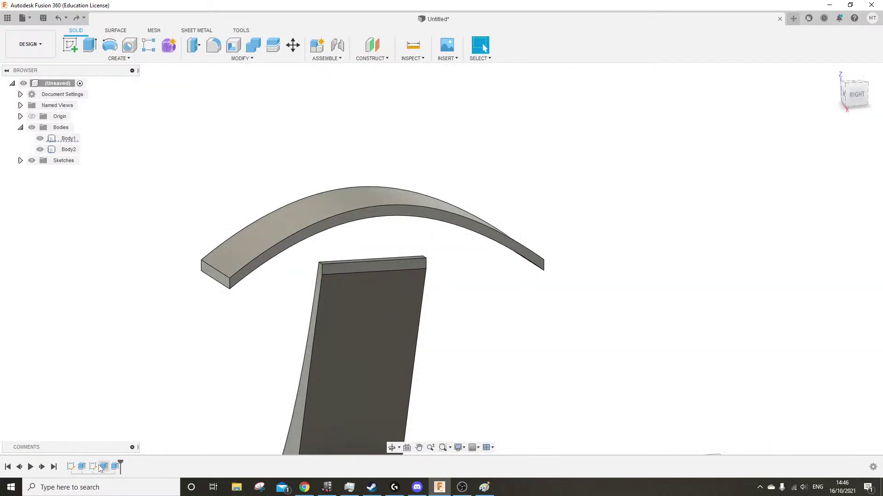
Show the arch profile sketch and start a new sketch on the arched body's curved front face
{"action": "left_click", "coordinate": [20, 161]}
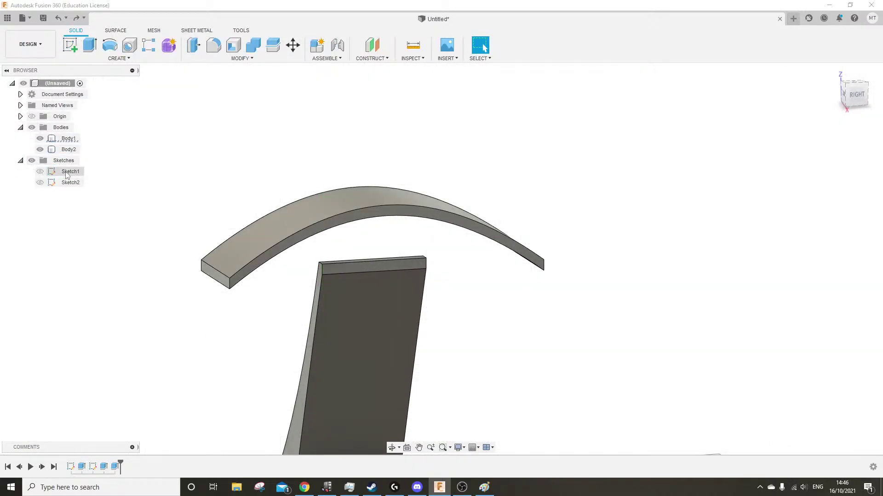
{"action": "left_click", "coordinate": [40, 183]}
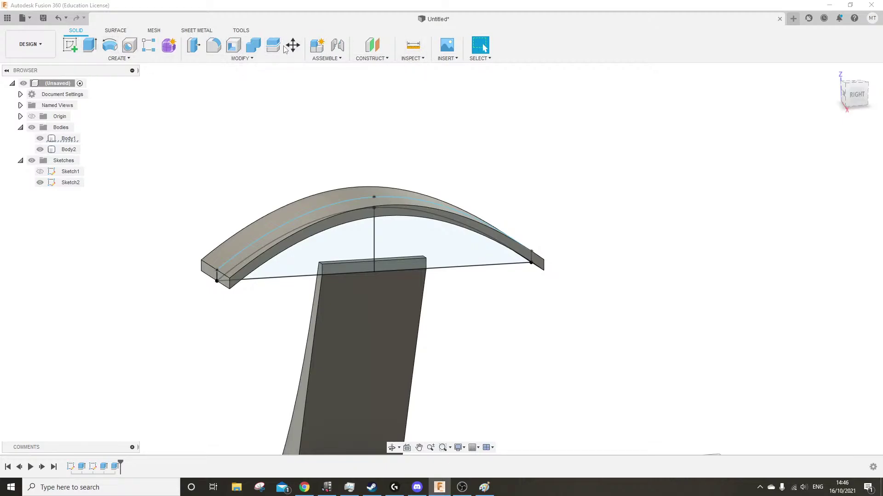
{"action": "left_click", "coordinate": [76, 48]}
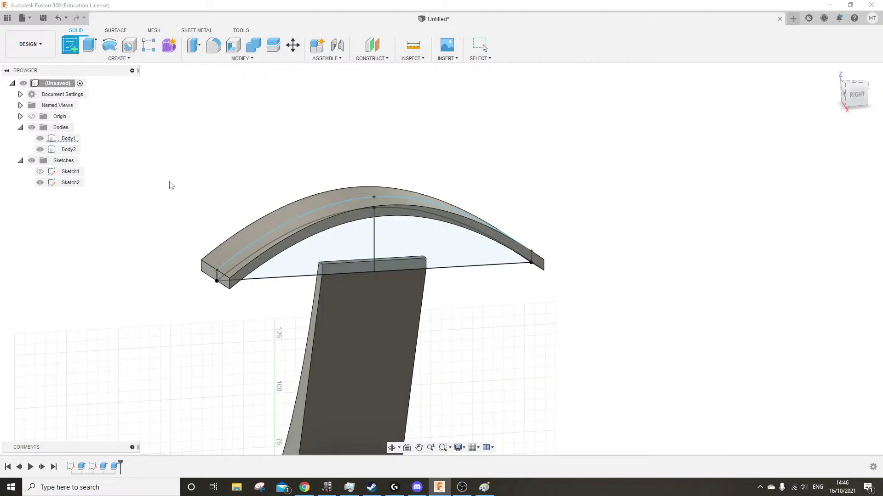
{"action": "mouse_move", "coordinate": [146, 218]}
{"action": "middle_mouse_down", "text": "shift"}
{"action": "mouse_move", "coordinate": [258, 211]}
{"action": "mouse_move", "coordinate": [568, 287]}
{"action": "middle_mouse_up", "text": "shift"}
{"action": "scroll", "coordinate": [388, 271], "scroll_direction": "up", "scroll_amount": 5}
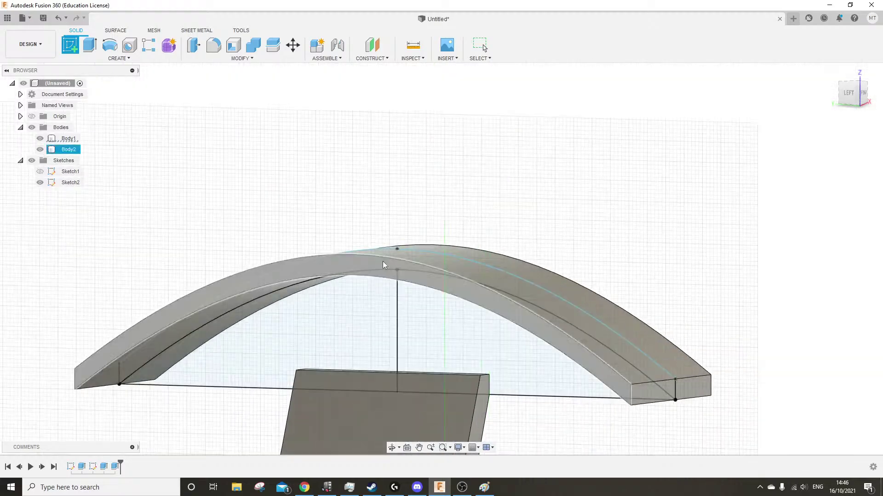
{"action": "left_click", "coordinate": [375, 267]}
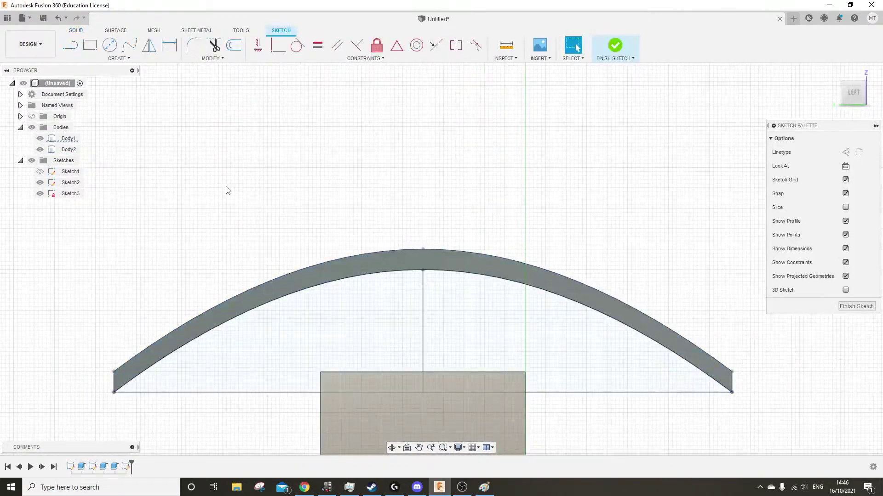
Draw a 30 mm vertical line upward from the upper corner at the arch's left end
{"action": "left_click", "coordinate": [130, 45]}
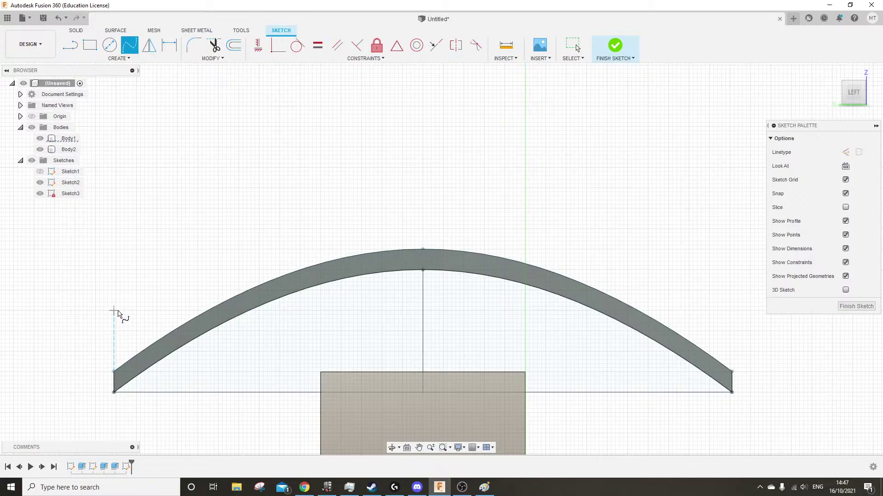
{"action": "key", "text": "l"}
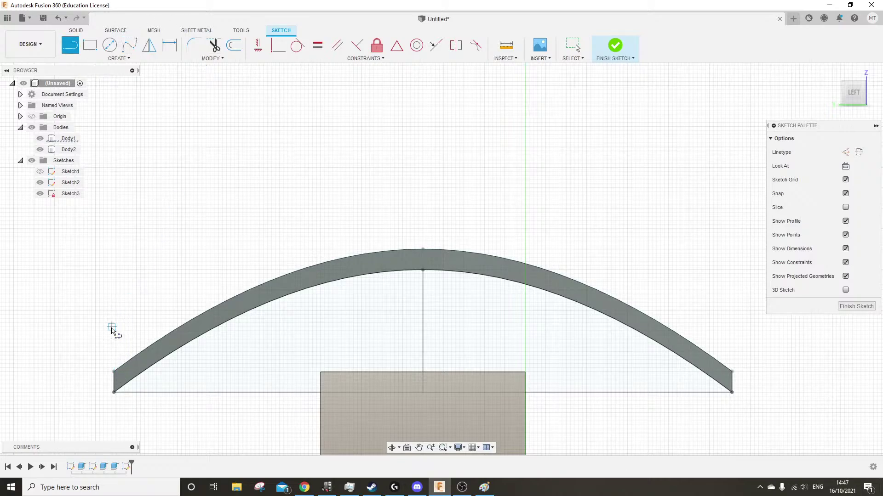
{"action": "left_click", "coordinate": [114, 371]}
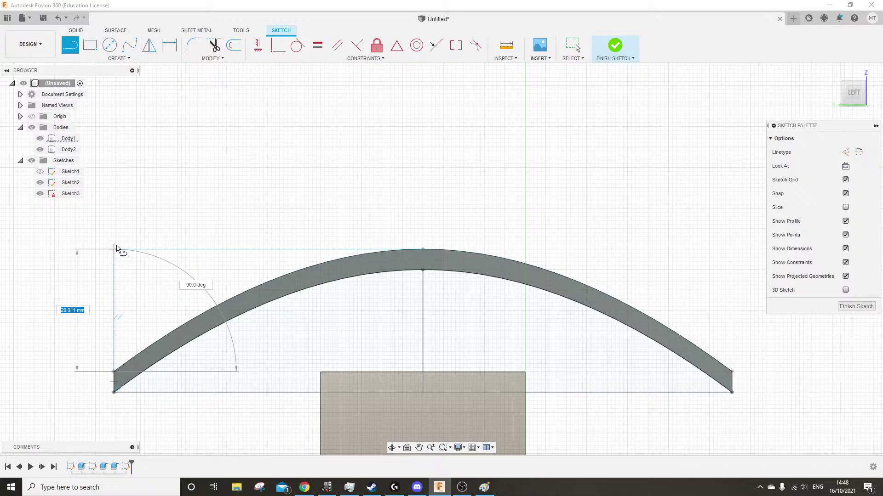
{"action": "type", "text": "300"}
{"action": "key", "text": "Tab"}
{"action": "key", "text": "Return"}
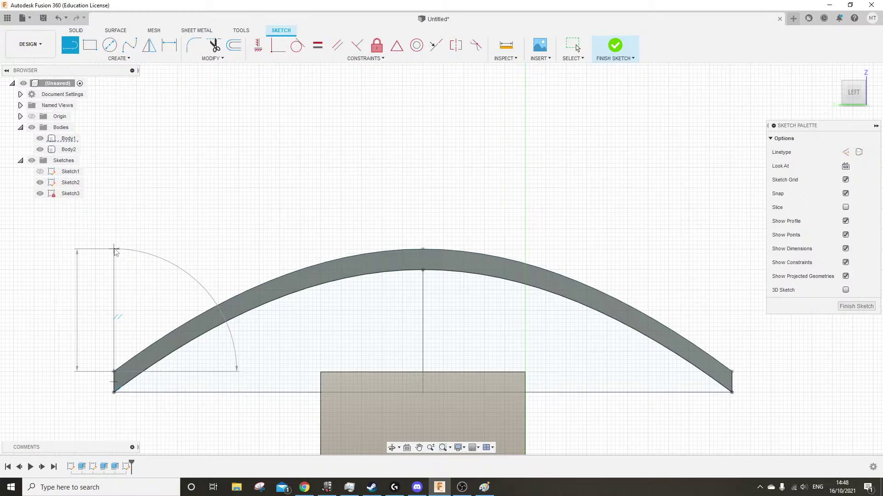
{"action": "key", "text": "Escape"}
Draw a 30 mm vertical line upward from the midpoint of the arch's crown
{"action": "mouse_move", "coordinate": [245, 310]}
{"action": "middle_mouse_down", "text": "shift"}
{"action": "mouse_move", "coordinate": [336, 308]}
{"action": "mouse_move", "coordinate": [356, 331]}
{"action": "mouse_move", "coordinate": [153, 289]}
{"action": "mouse_move", "coordinate": [306, 310]}
{"action": "mouse_move", "coordinate": [238, 310]}
{"action": "mouse_move", "coordinate": [252, 311]}
{"action": "middle_mouse_up", "text": "shift"}
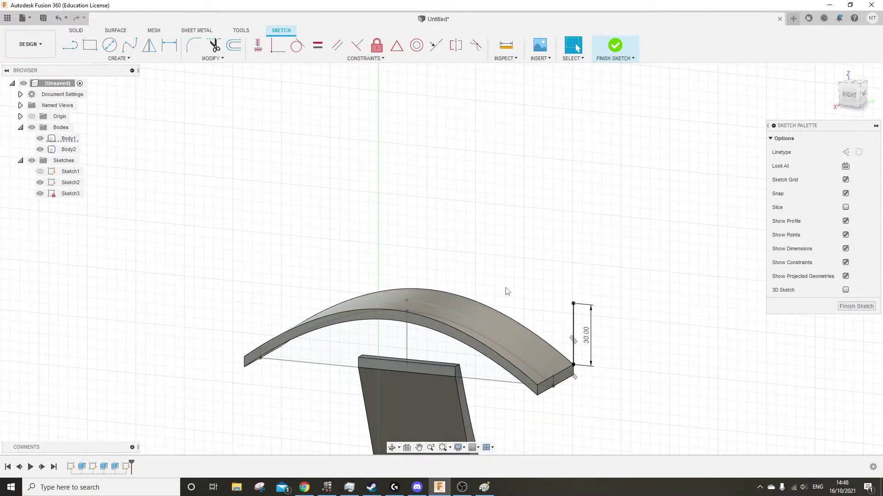
{"action": "middle_click_drag", "start_coordinate": [453, 236], "coordinate": [372, 282], "text": "shift"}
{"action": "scroll", "coordinate": [239, 291], "scroll_direction": "up", "scroll_amount": 4}
{"action": "left_click", "coordinate": [70, 44]}
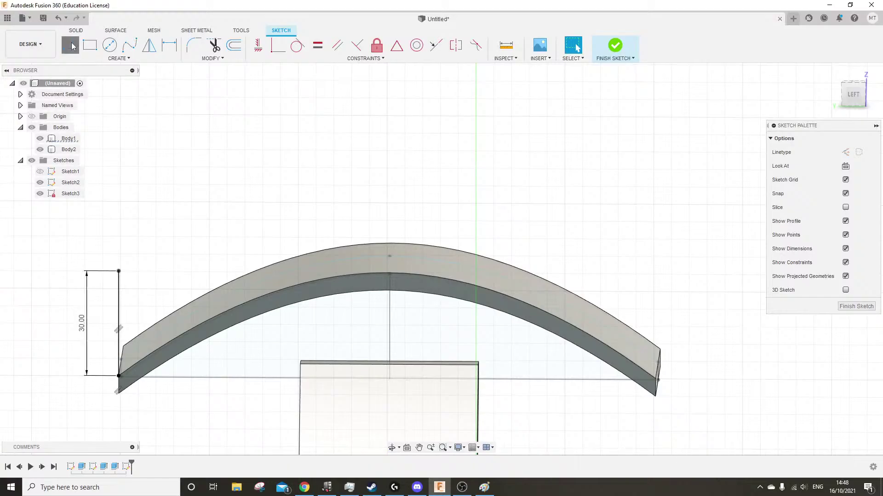
{"action": "left_click", "coordinate": [852, 100]}
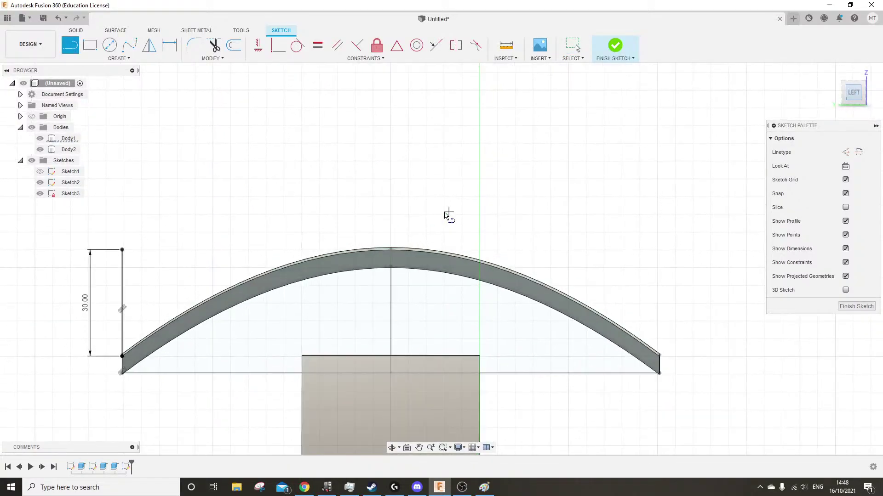
{"action": "left_click", "coordinate": [390, 248]}
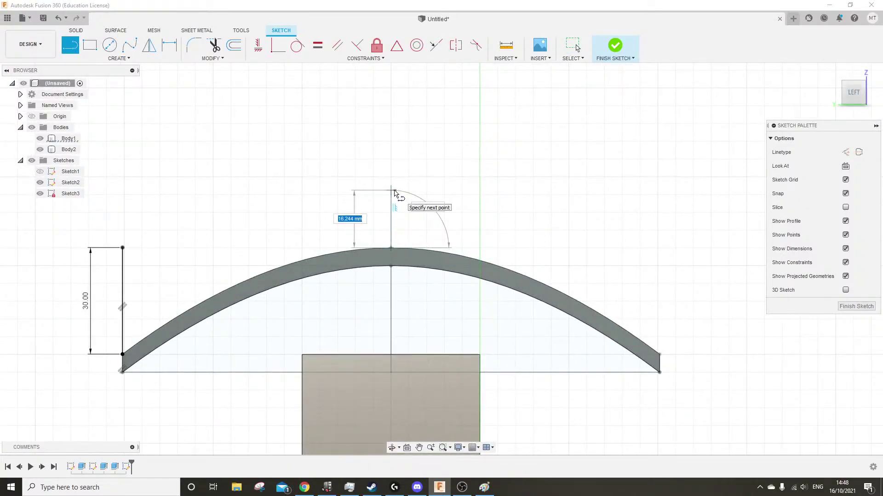
{"action": "type", "text": "30"}
{"action": "key", "text": "Return"}
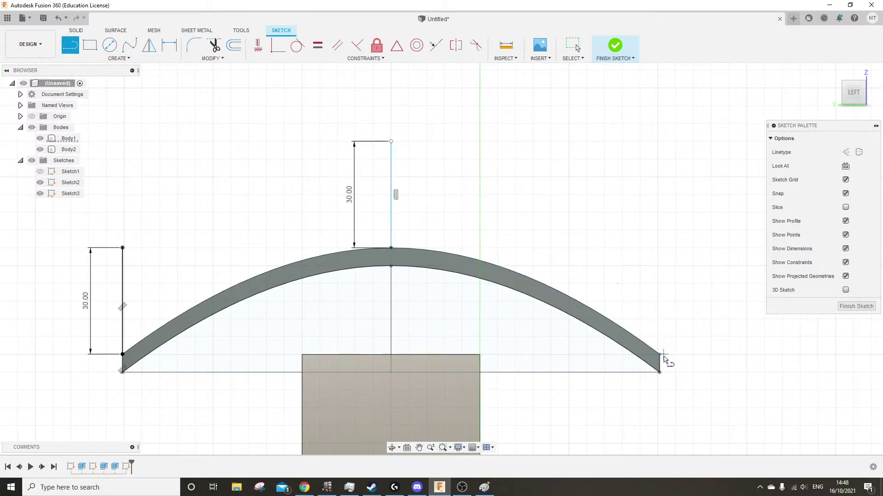
Draw a 30 mm vertical line upward from the upper corner at the arch's right end
{"action": "left_click", "coordinate": [660, 354]}
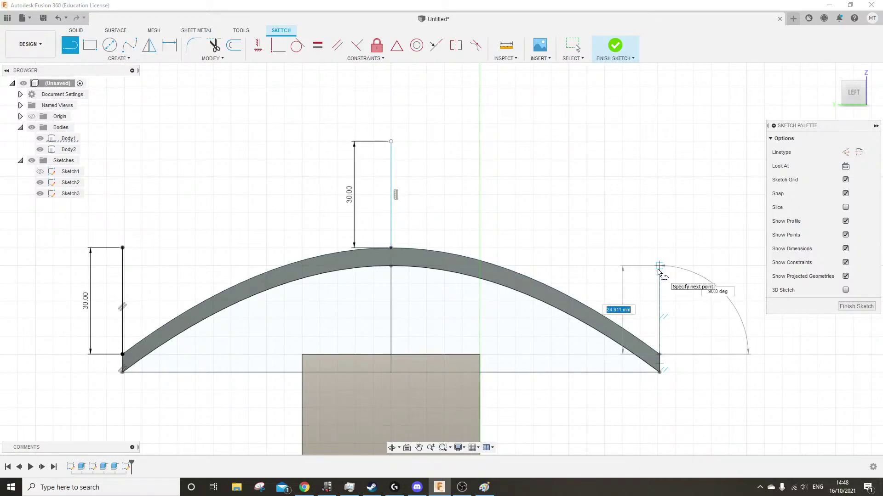
{"action": "type", "text": "30"}
{"action": "key", "text": "Return"}
{"action": "key", "text": "Escape"}
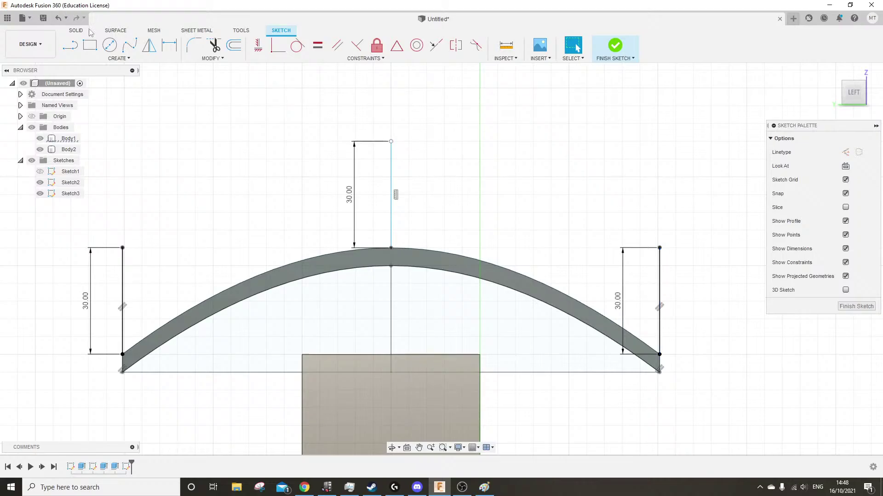
Draw a fit point spline through the upper ends of the three vertical lines above the arch
{"action": "left_click", "coordinate": [129, 45]}
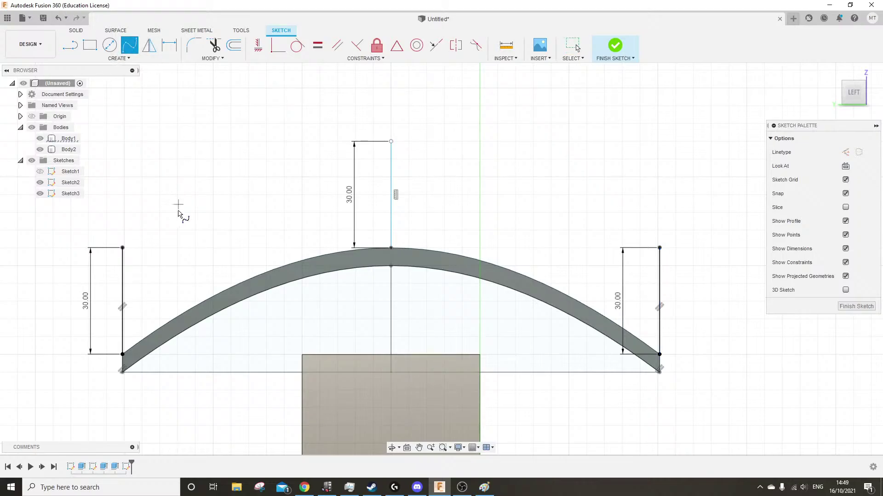
{"action": "left_click", "coordinate": [123, 248]}
{"action": "left_click", "coordinate": [391, 141]}
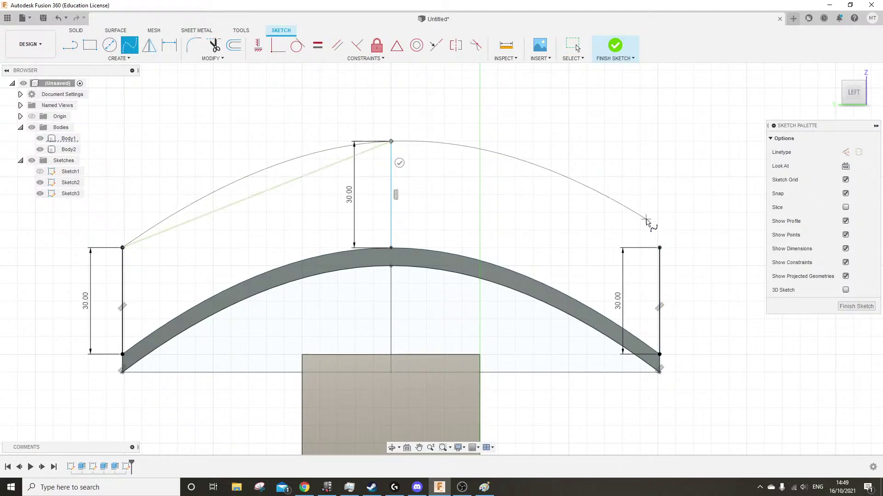
{"action": "left_click", "coordinate": [659, 248]}
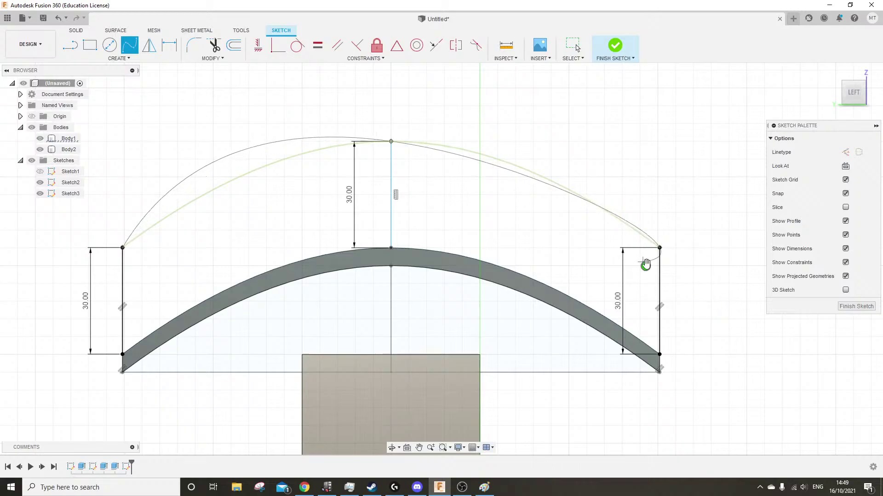
{"action": "left_click", "coordinate": [645, 266]}
{"action": "middle_click_drag", "start_coordinate": [713, 310], "coordinate": [666, 317], "text": "shift"}
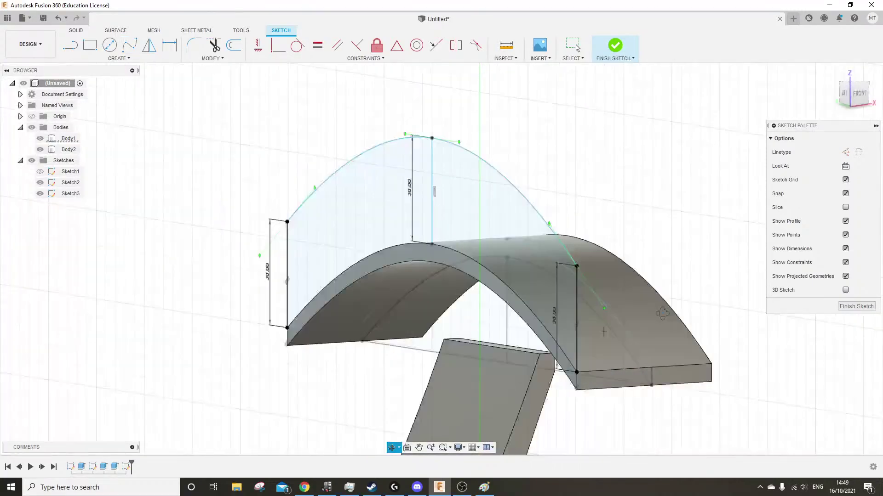
Finish the sketch of the spline-topped profile above the arch
{"action": "scroll", "coordinate": [472, 267], "scroll_direction": "down", "scroll_amount": 4}
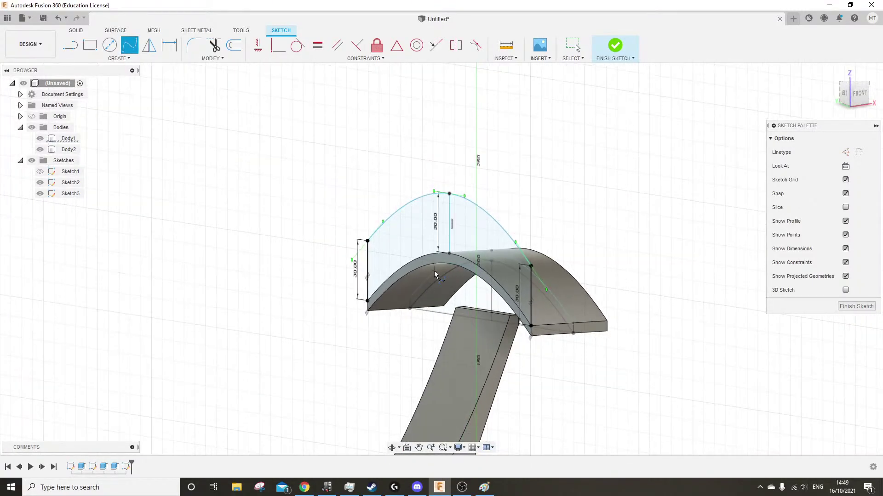
{"action": "mouse_move", "coordinate": [436, 273]}
{"action": "middle_mouse_down", "text": "shift"}
{"action": "mouse_move", "coordinate": [510, 277]}
{"action": "mouse_move", "coordinate": [343, 326]}
{"action": "mouse_move", "coordinate": [358, 318]}
{"action": "middle_mouse_up", "text": "shift"}
{"action": "scroll", "coordinate": [445, 274], "scroll_direction": "up", "scroll_amount": 4}
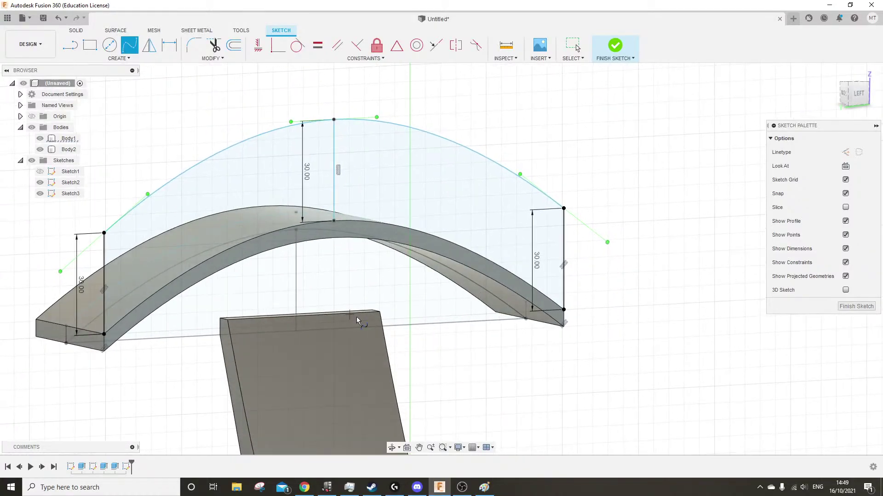
{"action": "left_click", "coordinate": [849, 309]}
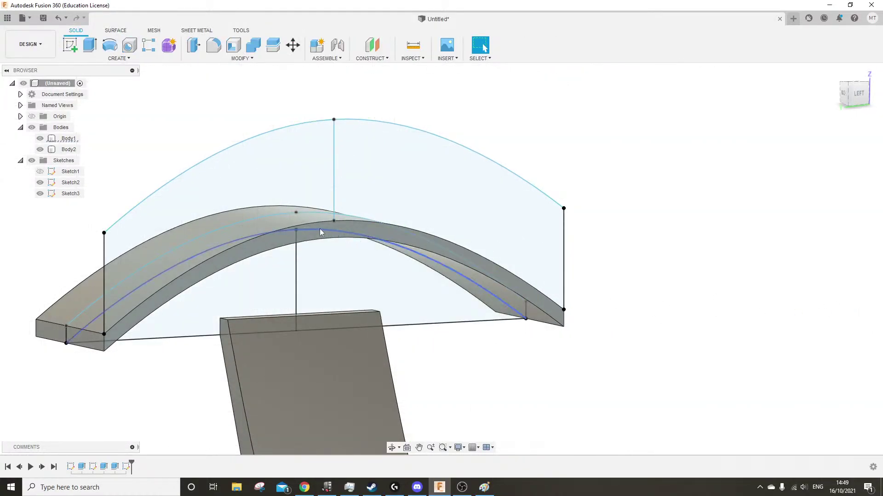
Extrude both spline profile halves together with the arch's end face region 5 mm outward, joining them to the arched band
{"action": "scroll", "coordinate": [396, 242], "scroll_direction": "up", "scroll_amount": 2}
{"action": "middle_click_drag", "start_coordinate": [439, 275], "coordinate": [363, 268], "text": "shift"}
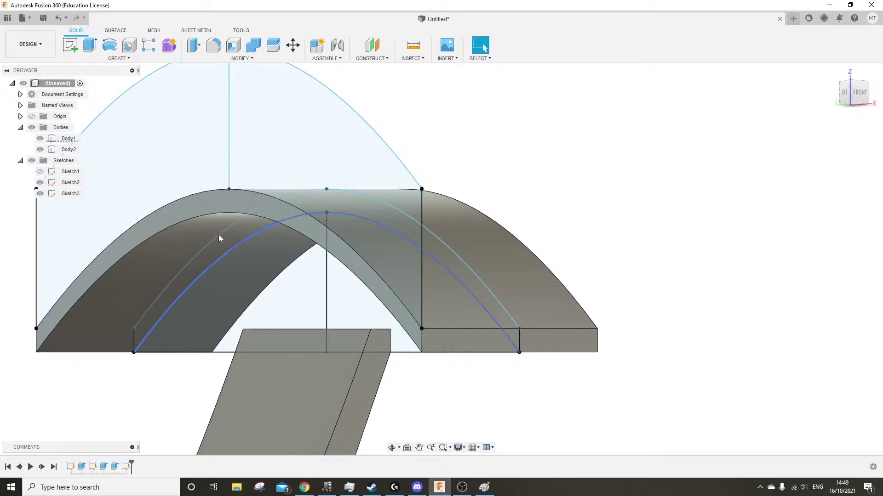
{"action": "left_click", "coordinate": [193, 205]}
{"action": "left_click", "coordinate": [176, 148], "text": "ctrl"}
{"action": "left_click", "coordinate": [264, 146], "text": "ctrl"}
{"action": "scroll", "coordinate": [547, 211], "scroll_direction": "down", "scroll_amount": 3}
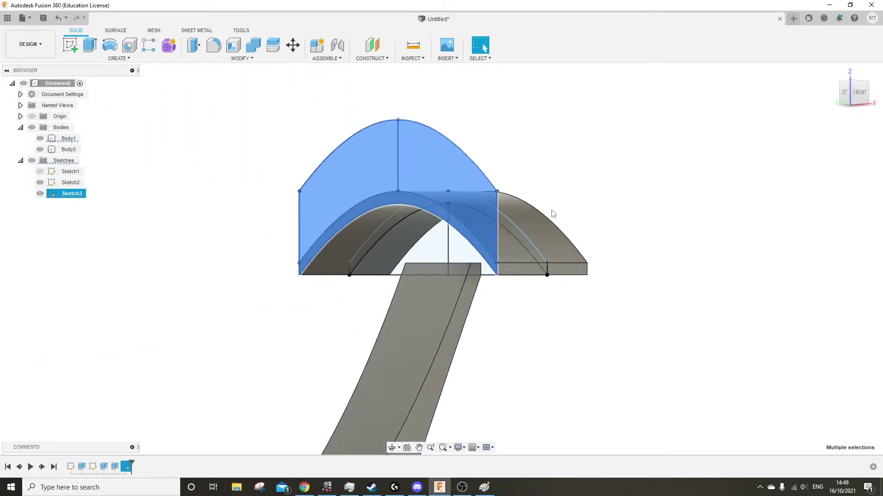
{"action": "middle_click_drag", "start_coordinate": [547, 211], "coordinate": [559, 224], "text": "shift"}
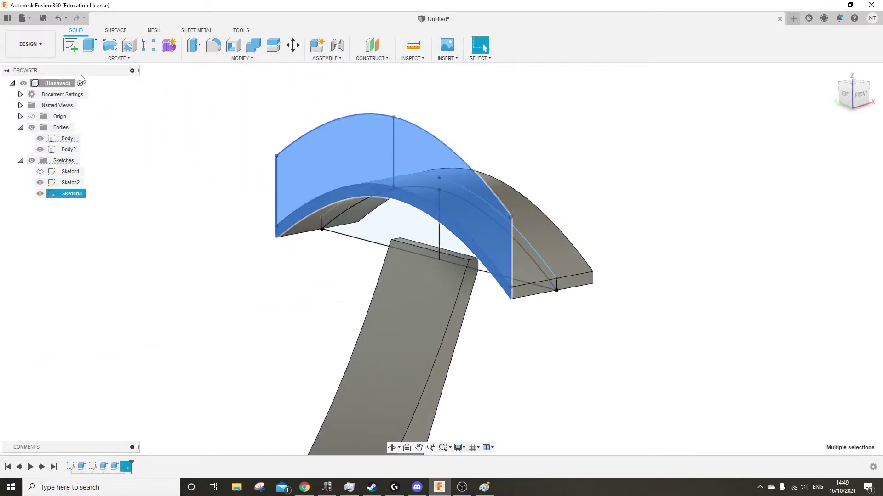
{"action": "left_click", "coordinate": [90, 44]}
{"action": "left_click_drag", "start_coordinate": [444, 204], "coordinate": [435, 205]}
{"action": "middle_click_drag", "start_coordinate": [431, 234], "coordinate": [305, 246], "text": "shift"}
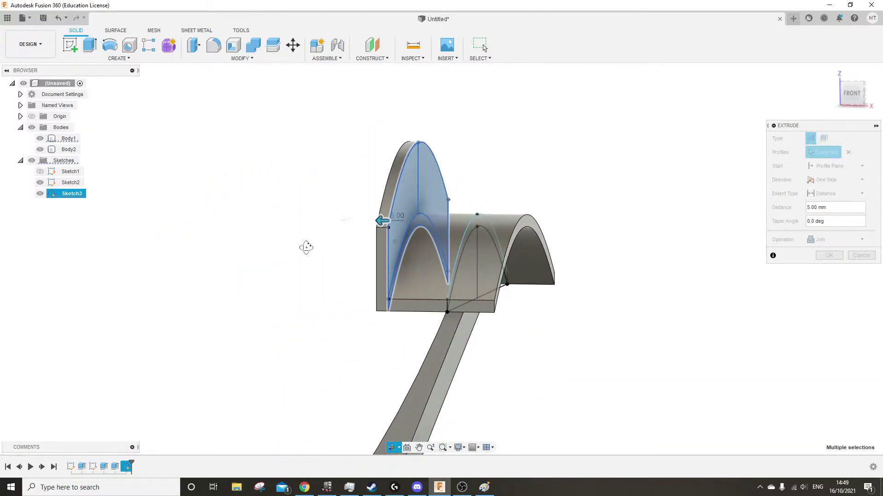
{"action": "left_click", "coordinate": [828, 255]}
Fillet the inner curved edge where the raised lip meets the top of the arched band
{"action": "middle_click_drag", "start_coordinate": [645, 299], "coordinate": [599, 308], "text": "shift"}
{"action": "scroll", "coordinate": [389, 207], "scroll_direction": "down", "scroll_amount": 4}
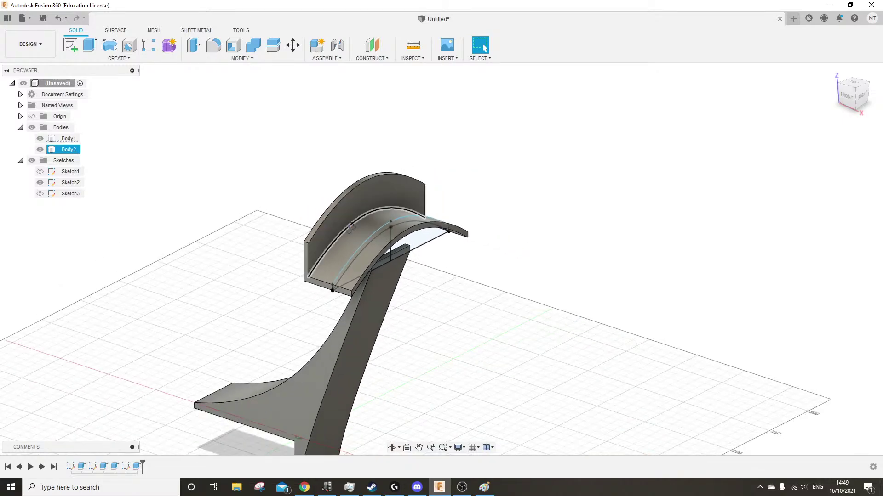
{"action": "middle_click_drag", "start_coordinate": [338, 237], "coordinate": [354, 221], "text": "shift"}
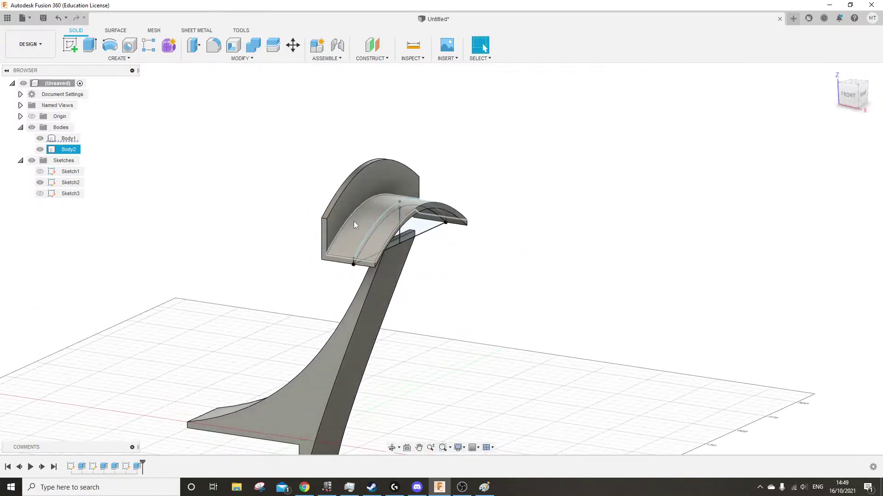
{"action": "scroll", "coordinate": [354, 221], "scroll_direction": "up", "scroll_amount": 5}
{"action": "left_click", "coordinate": [342, 196]}
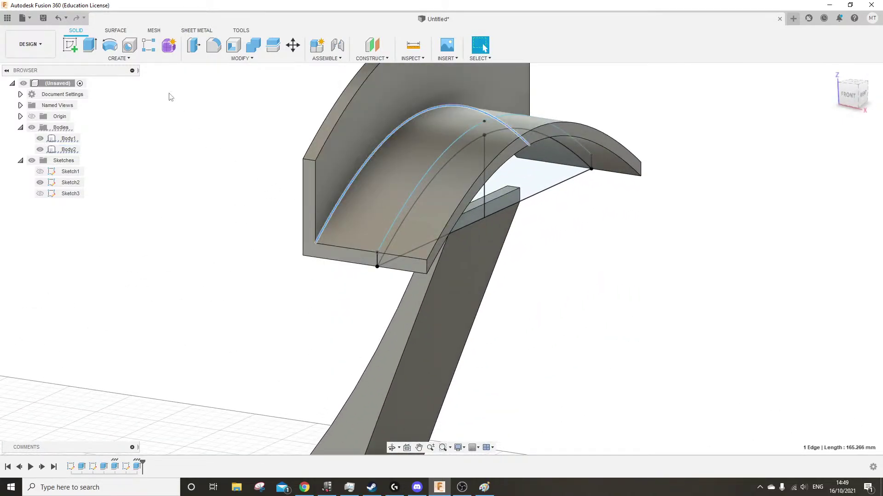
{"action": "left_click", "coordinate": [214, 46]}
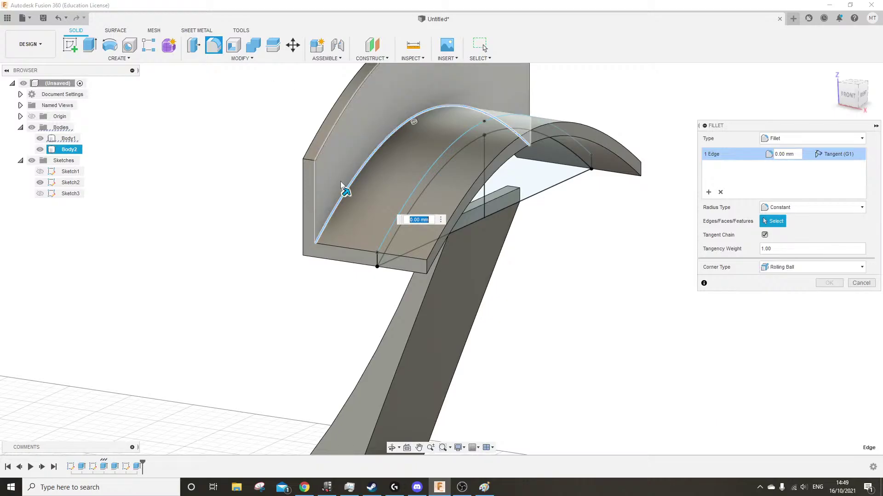
{"action": "left_click_drag", "start_coordinate": [345, 191], "coordinate": [348, 188]}
{"action": "middle_click_drag", "start_coordinate": [324, 279], "coordinate": [355, 276], "text": "shift"}
{"action": "left_click", "coordinate": [828, 283]}
Fillet the outer lower curved edge of the arched band beneath the raised lip
{"action": "middle_click_drag", "start_coordinate": [450, 293], "coordinate": [524, 295], "text": "shift"}
{"action": "scroll", "coordinate": [205, 181], "scroll_direction": "up", "scroll_amount": 5}
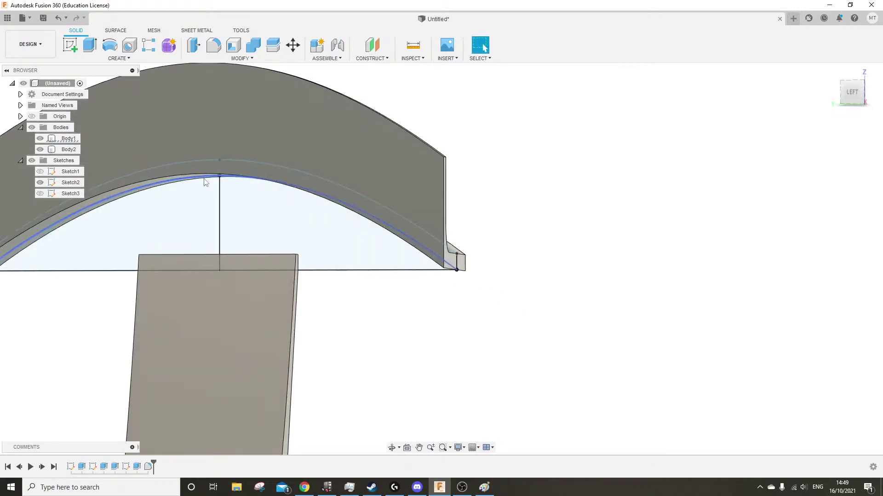
{"action": "middle_click_drag", "start_coordinate": [318, 214], "coordinate": [282, 206], "text": "shift"}
{"action": "left_click", "coordinate": [189, 154]}
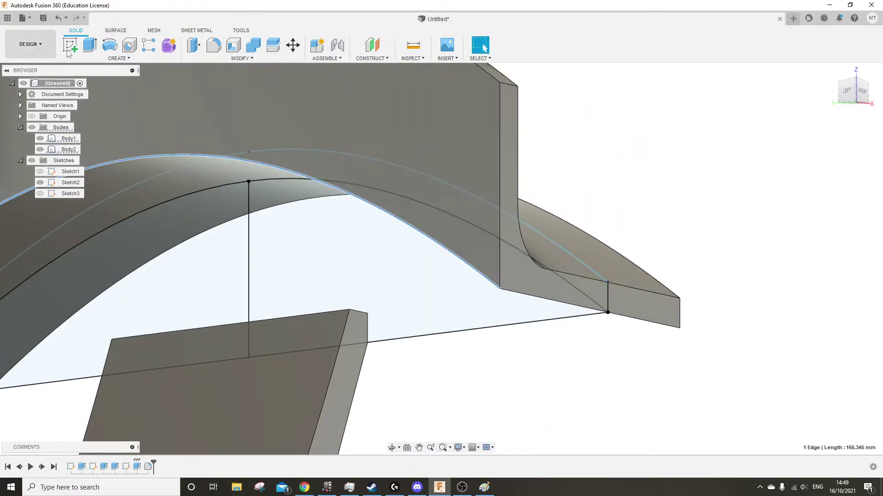
{"action": "left_click", "coordinate": [215, 46]}
{"action": "left_click_drag", "start_coordinate": [183, 165], "coordinate": [191, 146]}
{"action": "middle_click_drag", "start_coordinate": [325, 217], "coordinate": [453, 264], "text": "shift"}
{"action": "middle_click_drag", "start_coordinate": [168, 280], "coordinate": [368, 323], "text": "shift"}
{"action": "key", "text": "Return"}
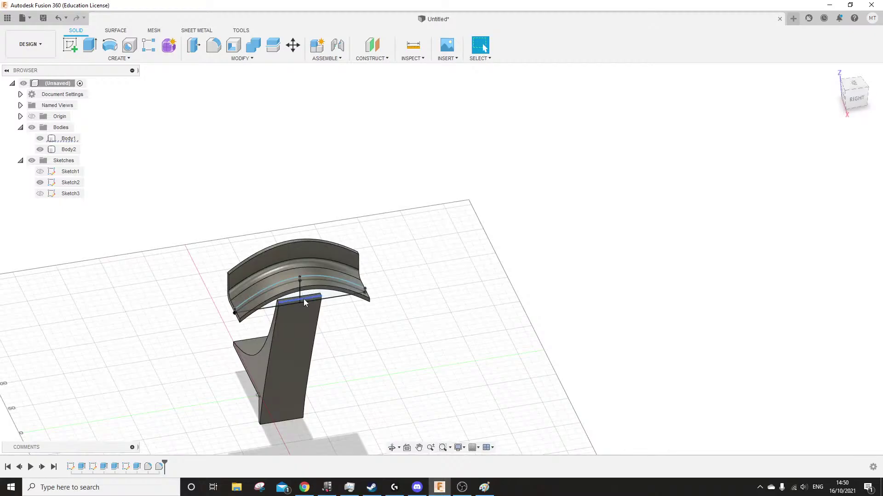
Hide Sketch2, the arch profile sketch still showing beneath the band
{"action": "mouse_move", "coordinate": [363, 369]}
{"action": "middle_mouse_down", "text": "shift"}
{"action": "mouse_move", "coordinate": [396, 354]}
{"action": "mouse_move", "coordinate": [434, 357]}
{"action": "mouse_move", "coordinate": [428, 328]}
{"action": "mouse_move", "coordinate": [360, 363]}
{"action": "middle_mouse_up", "text": "shift"}
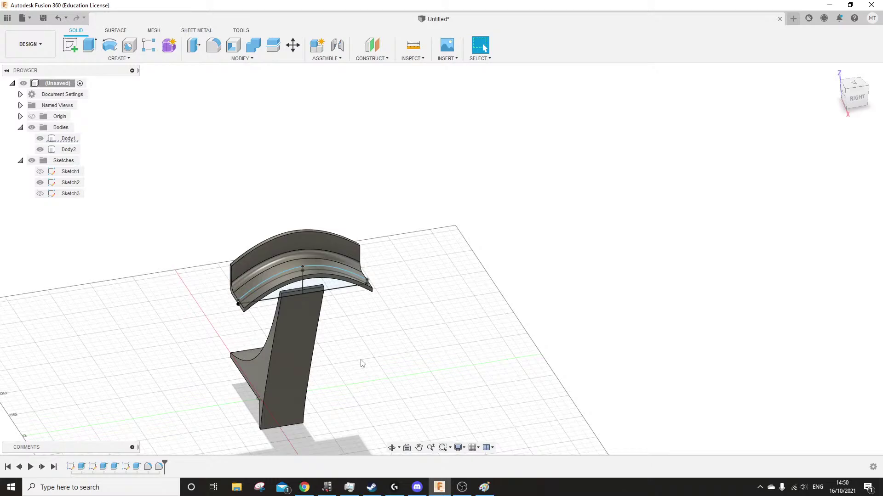
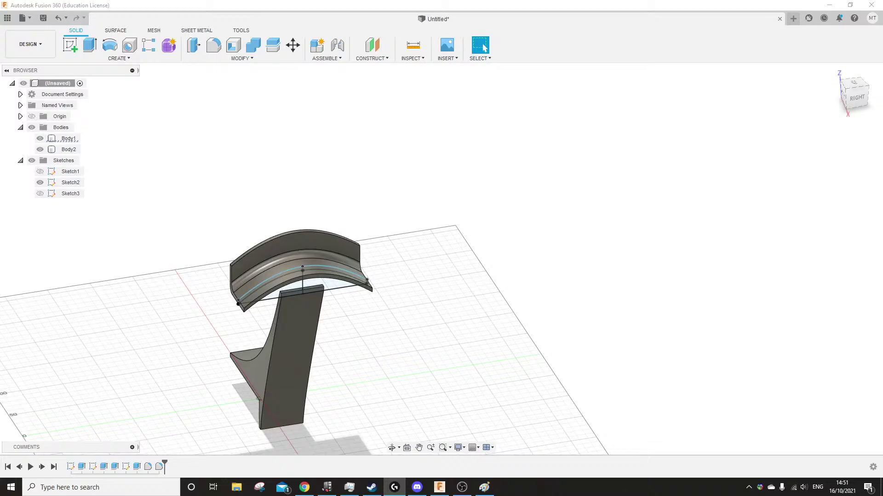
{"action": "middle_click_drag", "start_coordinate": [393, 293], "coordinate": [294, 256], "text": "shift"}
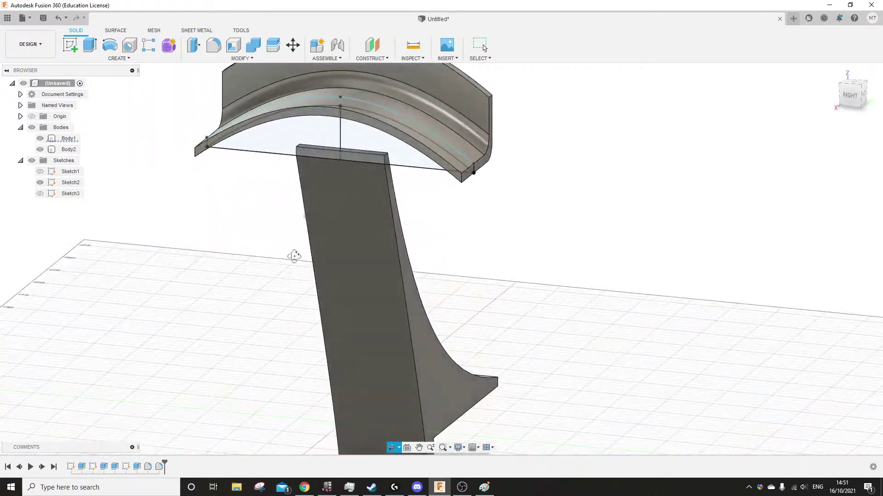
{"action": "scroll", "coordinate": [360, 119], "scroll_direction": "up", "scroll_amount": 4}
{"action": "mouse_move", "coordinate": [311, 170]}
{"action": "middle_mouse_down", "text": "shift"}
{"action": "mouse_move", "coordinate": [339, 142]}
{"action": "mouse_move", "coordinate": [350, 203]}
{"action": "middle_mouse_up", "text": "shift"}
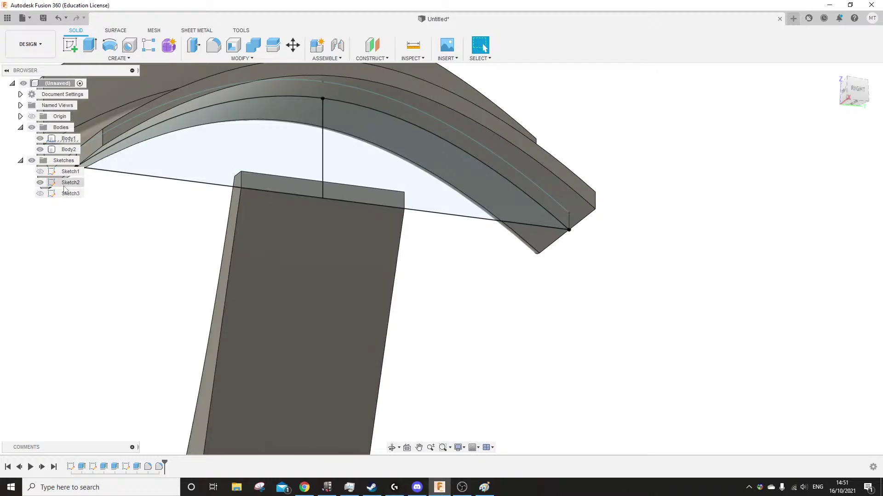
{"action": "left_click", "coordinate": [40, 182]}
Examine the sloping arm, its stepped foot and the gap below the arched band from several sides
{"action": "scroll", "coordinate": [292, 278], "scroll_direction": "down", "scroll_amount": 5}
{"action": "mouse_move", "coordinate": [292, 278]}
{"action": "middle_mouse_down", "text": "shift"}
{"action": "mouse_move", "coordinate": [220, 264]}
{"action": "mouse_move", "coordinate": [256, 305]}
{"action": "mouse_move", "coordinate": [276, 291]}
{"action": "mouse_move", "coordinate": [272, 283]}
{"action": "mouse_move", "coordinate": [288, 288]}
{"action": "middle_mouse_up", "text": "shift"}
{"action": "scroll", "coordinate": [251, 304], "scroll_direction": "down", "scroll_amount": 3}
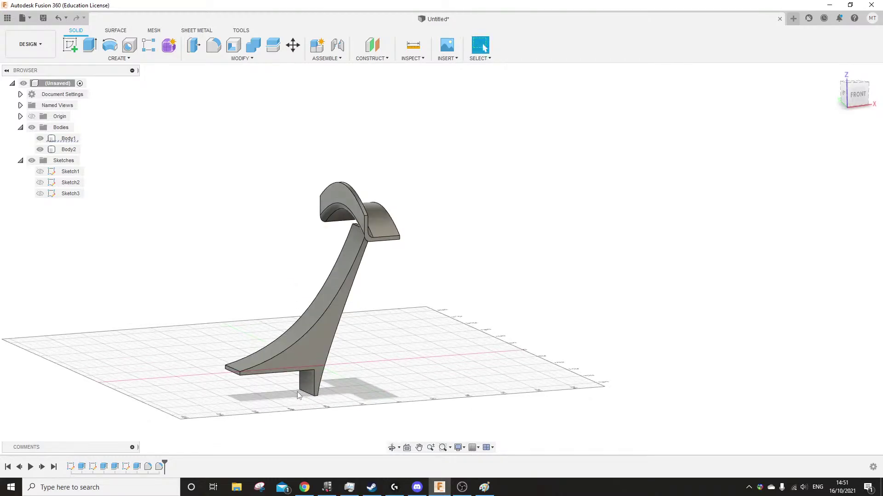
{"action": "scroll", "coordinate": [295, 392], "scroll_direction": "up", "scroll_amount": 5}
{"action": "middle_click_drag", "start_coordinate": [294, 398], "coordinate": [311, 351], "text": "shift"}
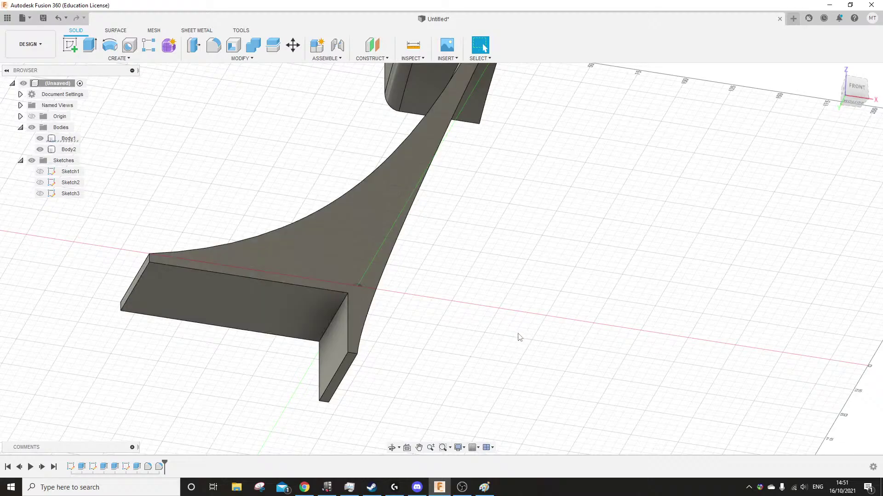
{"action": "middle_click_drag", "start_coordinate": [519, 338], "coordinate": [440, 371], "text": "shift"}
{"action": "scroll", "coordinate": [137, 307], "scroll_direction": "down", "scroll_amount": 5}
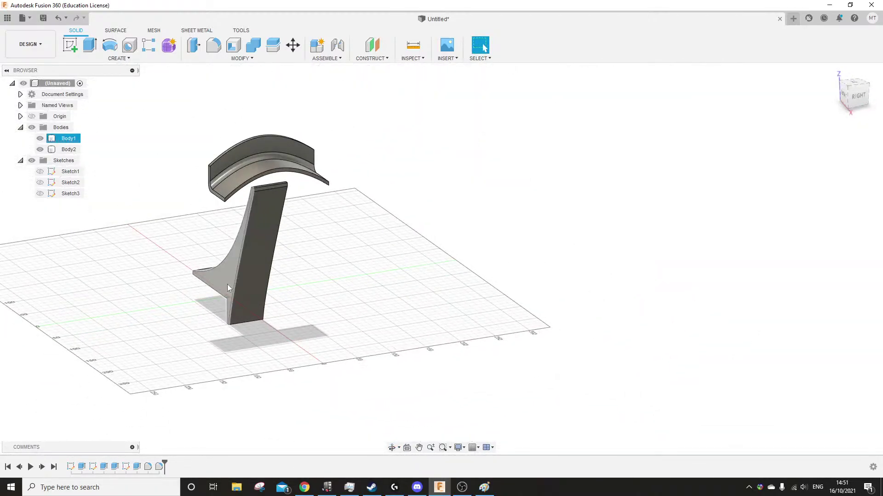
{"action": "mouse_move", "coordinate": [227, 285]}
{"action": "middle_mouse_down", "text": "shift"}
{"action": "mouse_move", "coordinate": [200, 283]}
{"action": "mouse_move", "coordinate": [233, 296]}
{"action": "middle_mouse_up", "text": "shift"}
{"action": "scroll", "coordinate": [248, 262], "scroll_direction": "up", "scroll_amount": 3}
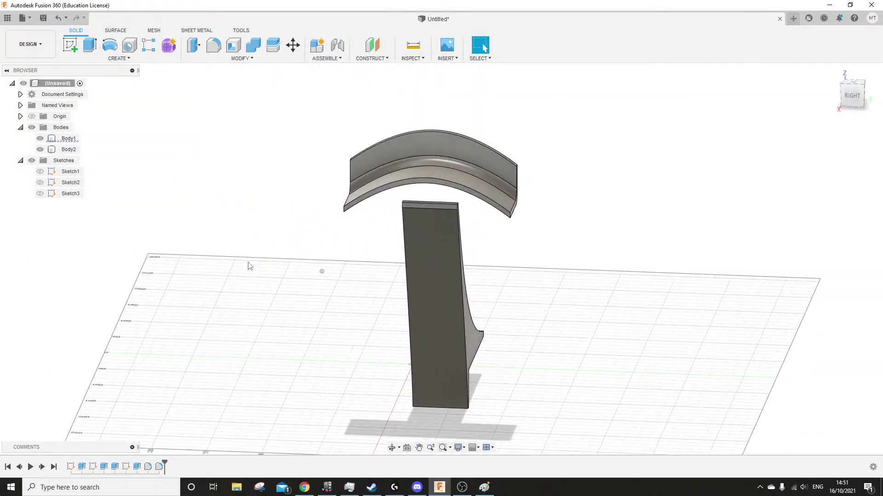
{"action": "mouse_move", "coordinate": [308, 280]}
{"action": "middle_mouse_down", "text": "shift"}
{"action": "mouse_move", "coordinate": [404, 295]}
{"action": "mouse_move", "coordinate": [322, 282]}
{"action": "middle_mouse_up", "text": "shift"}
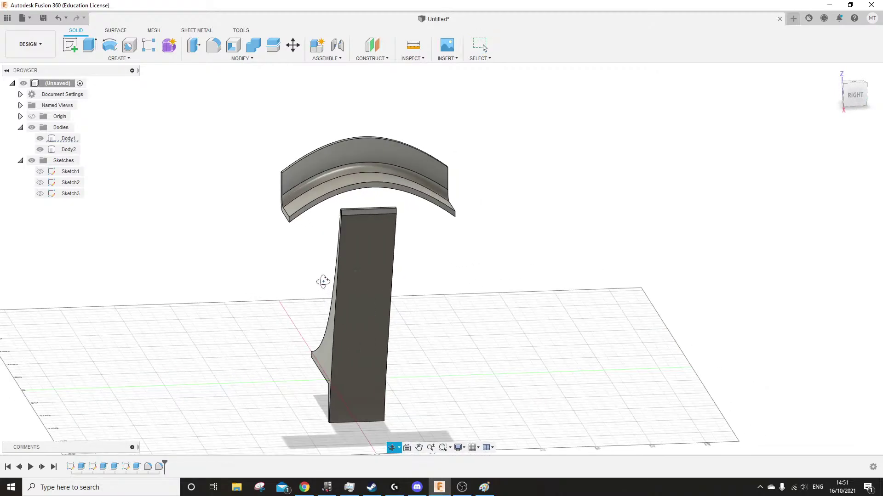
{"action": "left_click", "coordinate": [867, 93]}
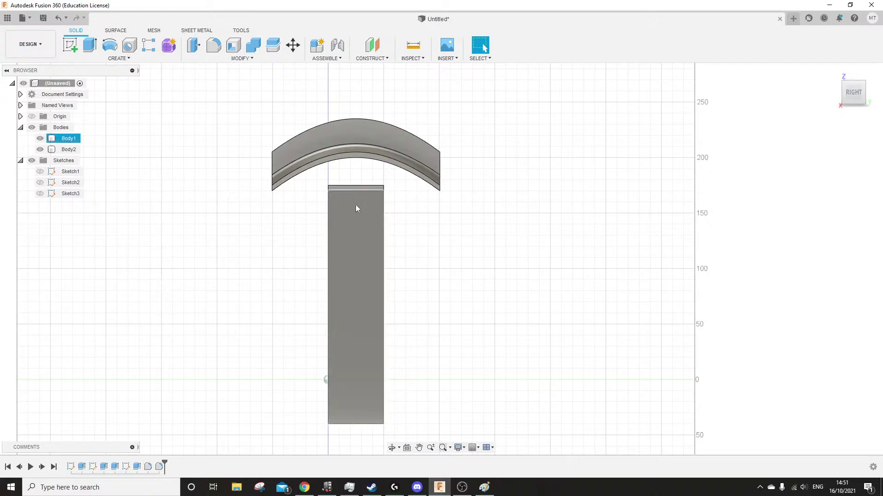
{"action": "middle_click_drag", "start_coordinate": [302, 207], "coordinate": [316, 203], "text": "shift"}
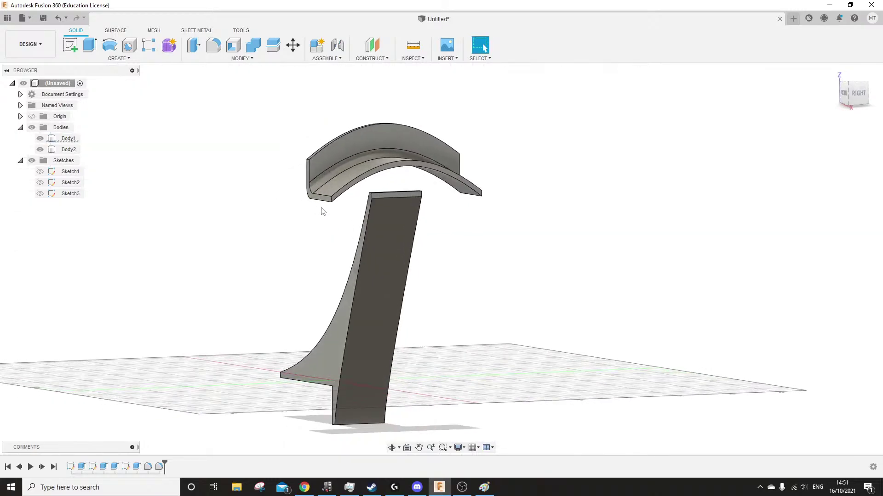
{"action": "left_click", "coordinate": [405, 218]}
{"action": "middle_click_drag", "start_coordinate": [404, 219], "coordinate": [406, 251], "text": "shift"}
{"action": "left_click", "coordinate": [326, 245]}
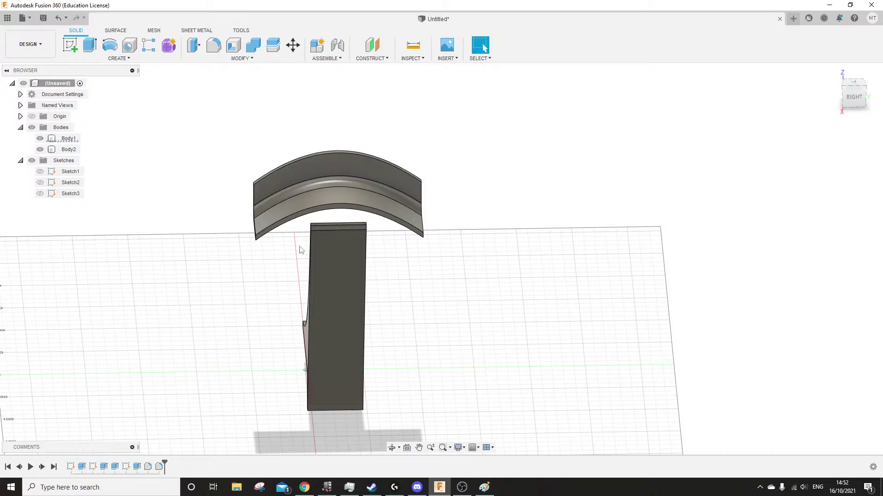
{"action": "middle_click_drag", "start_coordinate": [299, 247], "coordinate": [413, 252], "text": "shift"}
{"action": "middle_click_drag", "start_coordinate": [414, 321], "coordinate": [466, 252]}
{"action": "middle_click_drag", "start_coordinate": [340, 316], "coordinate": [349, 269], "text": "shift"}
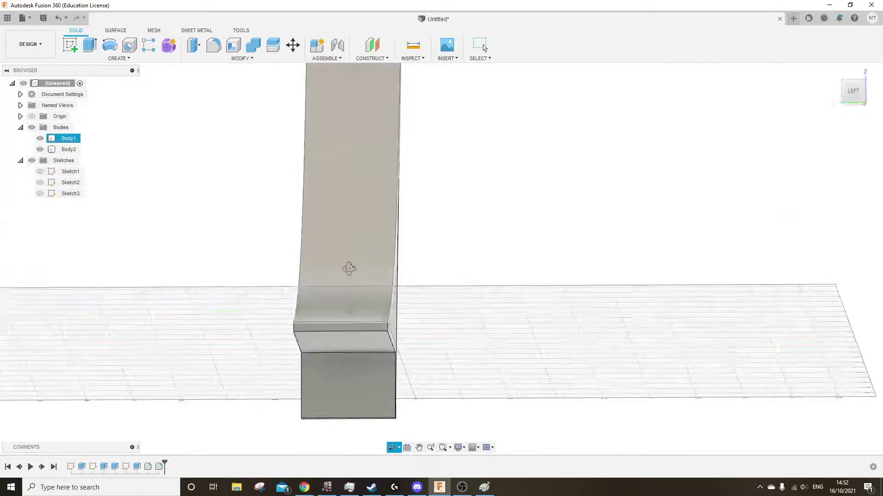
{"action": "left_click", "coordinate": [349, 325]}
{"action": "left_click", "coordinate": [90, 46]}
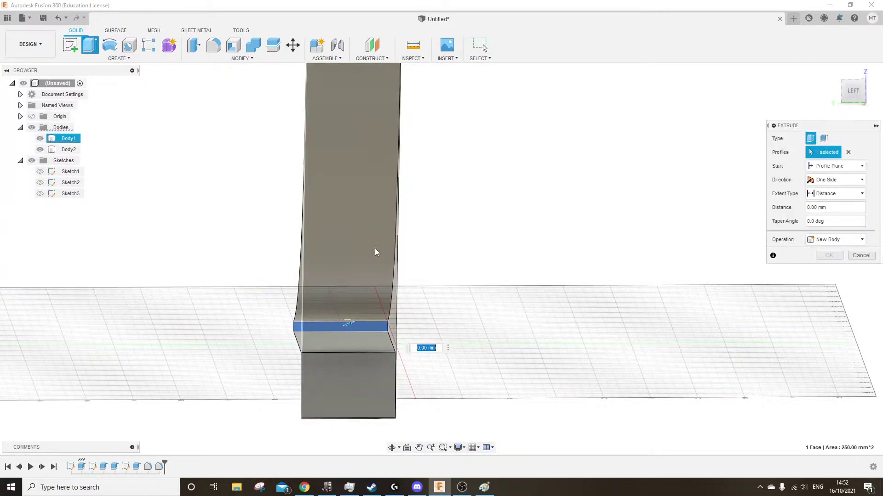
{"action": "left_click", "coordinate": [860, 255]}
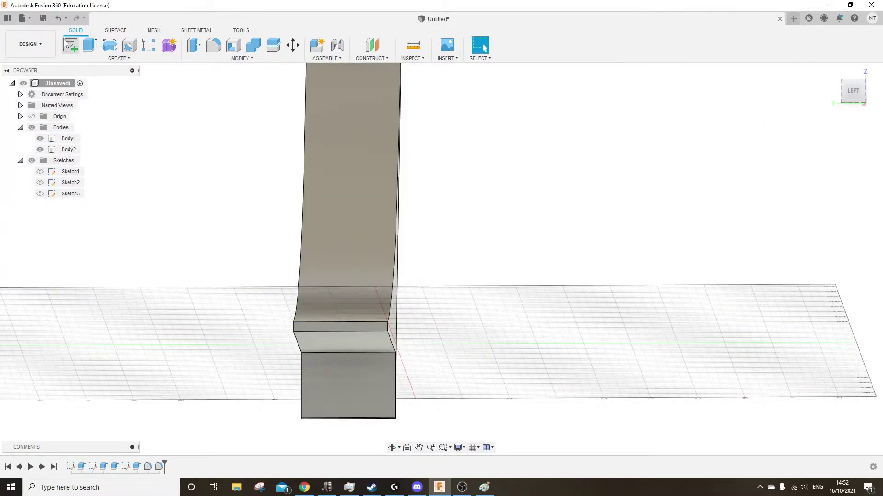
Start a new sketch on the narrow end face of the arm's foot
{"action": "left_click", "coordinate": [69, 45]}
{"action": "left_click", "coordinate": [342, 327]}
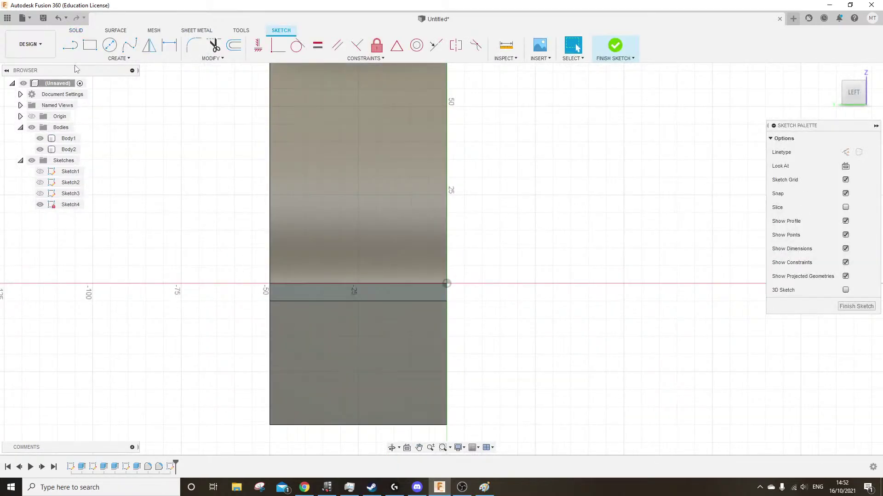
Try a rectangle about 40 mm wide rising from the end face's upper edge, and undo it
{"action": "key", "text": "r"}
{"action": "left_click", "coordinate": [287, 283]}
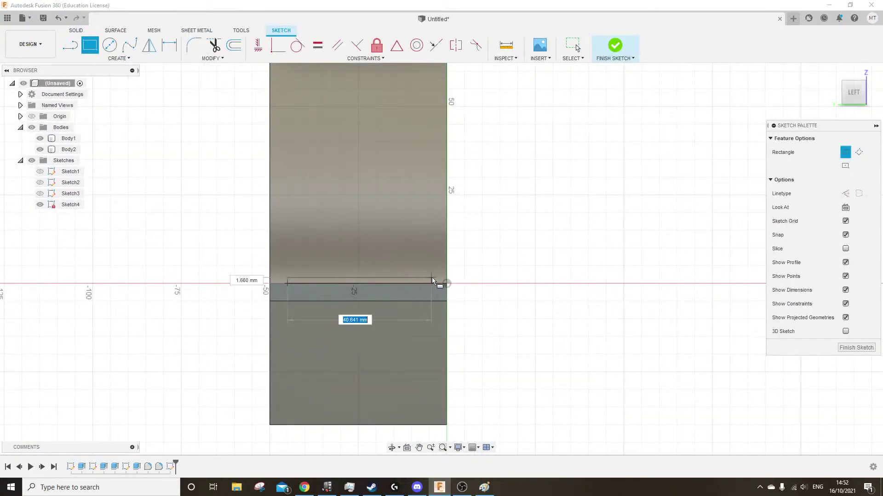
{"action": "left_click", "coordinate": [429, 250]}
{"action": "mouse_move", "coordinate": [504, 236]}
{"action": "middle_mouse_down", "text": "shift"}
{"action": "mouse_move", "coordinate": [430, 237]}
{"action": "mouse_move", "coordinate": [473, 223]}
{"action": "mouse_move", "coordinate": [495, 234]}
{"action": "mouse_move", "coordinate": [500, 249]}
{"action": "middle_mouse_up", "text": "shift"}
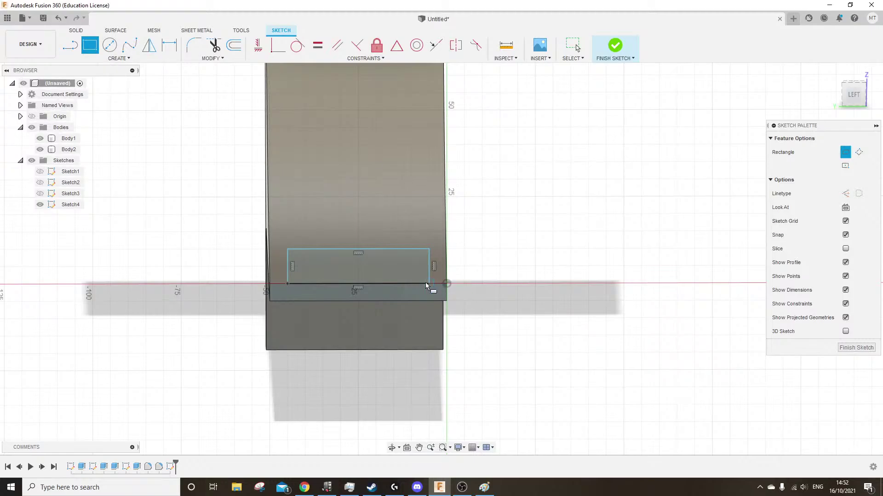
{"action": "key", "text": "Escape"}
{"action": "key", "text": "ctrl+z"}
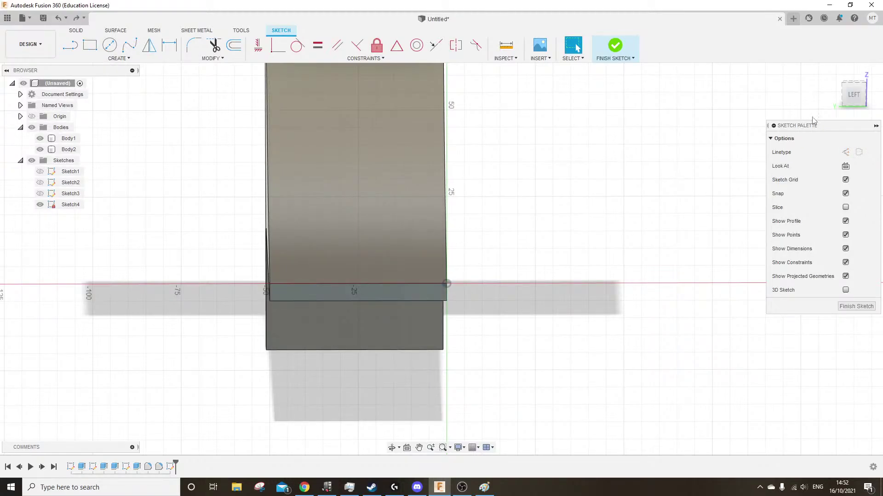
Sketch a rectangle about 40 mm wide and 20 mm high, rising from the upper edge of the foot's end face
{"action": "left_click", "coordinate": [853, 94]}
{"action": "key", "text": "r"}
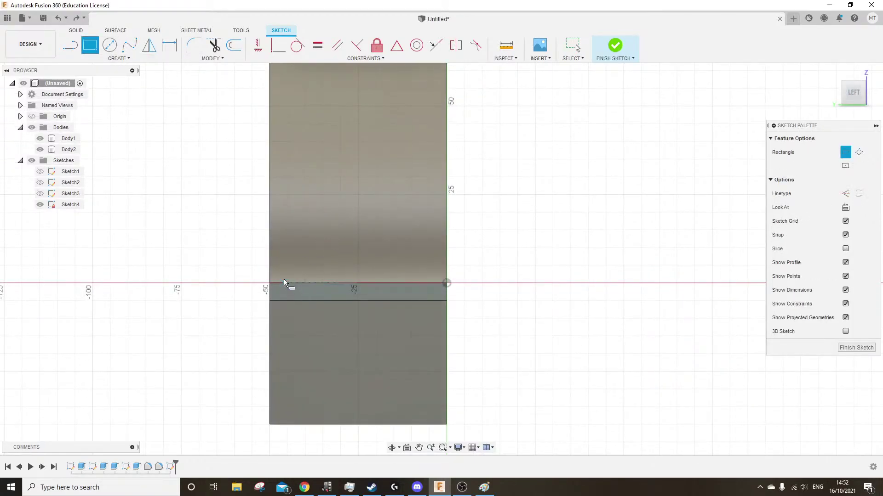
{"action": "left_click", "coordinate": [288, 283]}
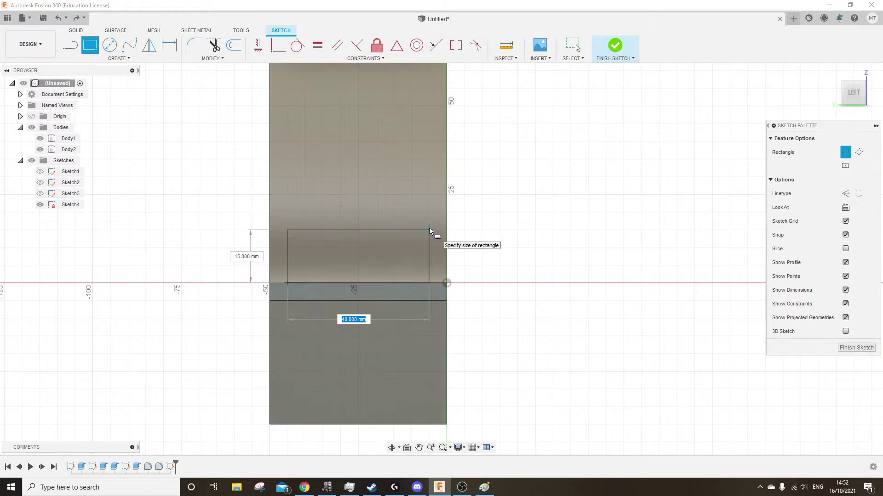
{"action": "left_click", "coordinate": [429, 213]}
Extrude the rectangle 55 mm into the arm's foot as a cut to form an open-ended pocket
{"action": "key", "text": "F6"}
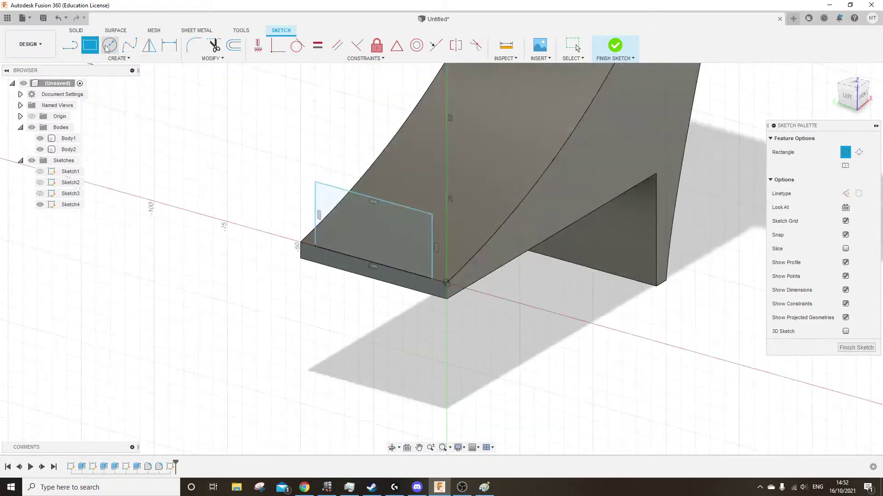
{"action": "left_click", "coordinate": [76, 31]}
{"action": "left_click", "coordinate": [89, 44]}
{"action": "left_click", "coordinate": [363, 218]}
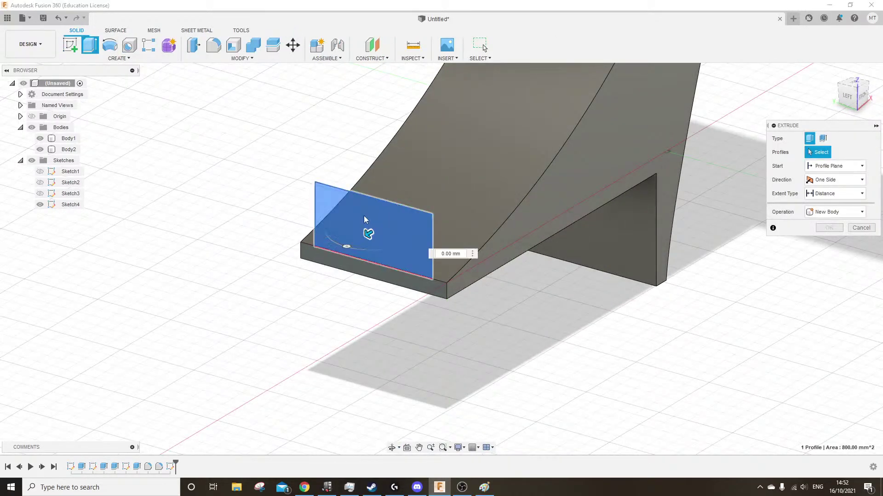
{"action": "middle_click_drag", "start_coordinate": [364, 218], "coordinate": [295, 316]}
{"action": "scroll", "coordinate": [295, 316], "scroll_direction": "down", "scroll_amount": 3}
{"action": "left_click_drag", "start_coordinate": [241, 346], "coordinate": [332, 309]}
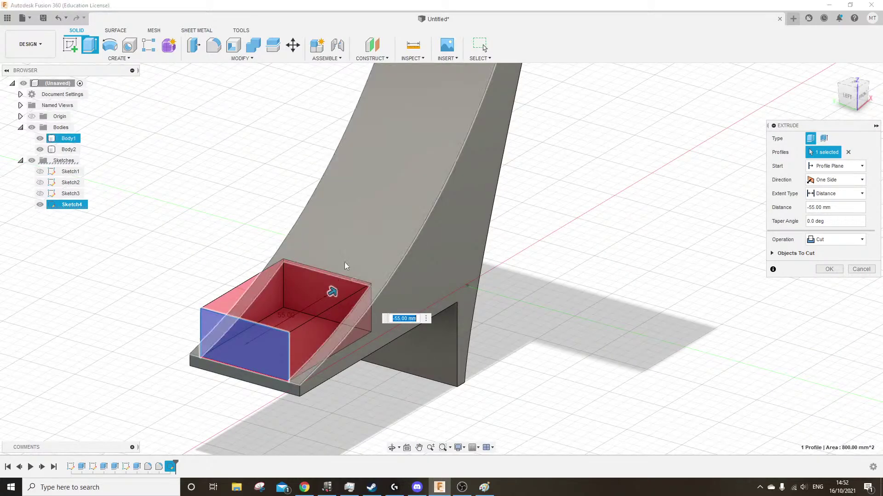
{"action": "middle_click_drag", "start_coordinate": [344, 262], "coordinate": [287, 232], "text": "shift"}
{"action": "scroll", "coordinate": [313, 180], "scroll_direction": "down", "scroll_amount": 3}
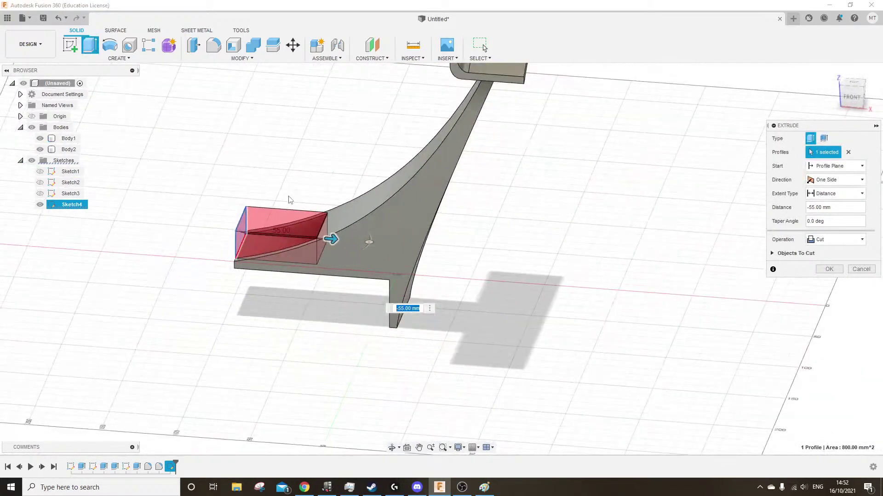
{"action": "middle_click_drag", "start_coordinate": [230, 269], "coordinate": [247, 252], "text": "shift"}
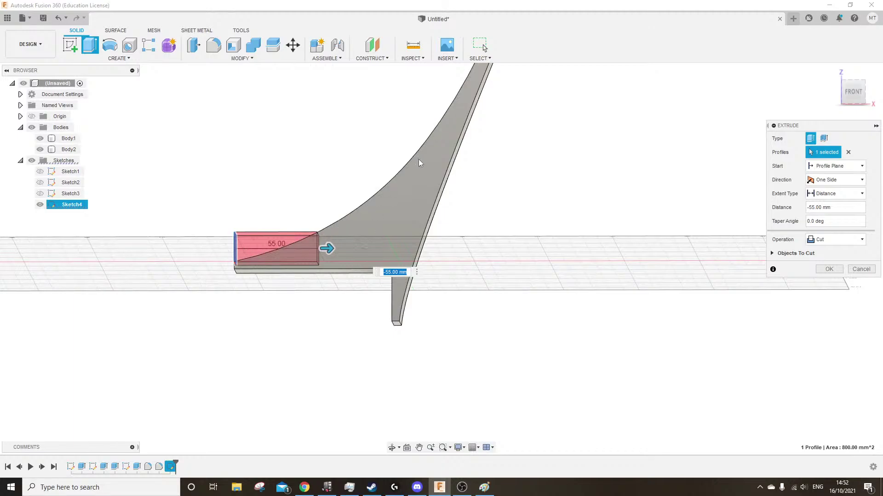
{"action": "middle_click_drag", "start_coordinate": [419, 163], "coordinate": [383, 265]}
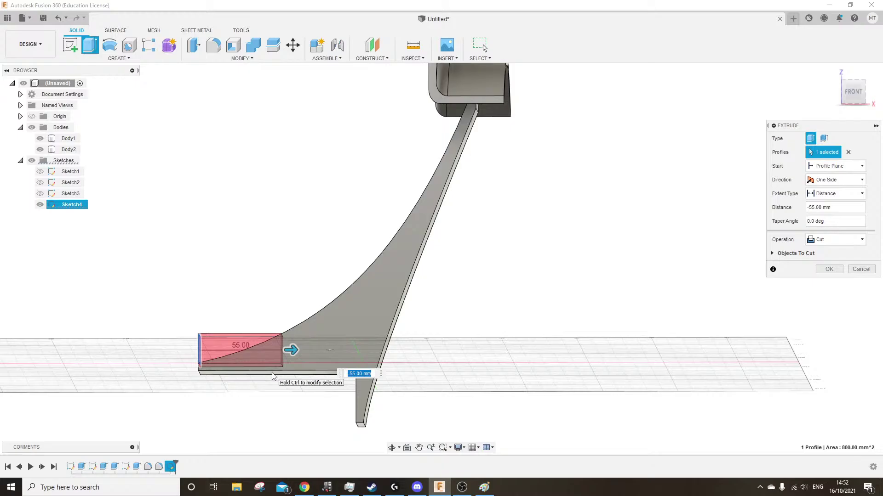
{"action": "left_click", "coordinate": [828, 270]}
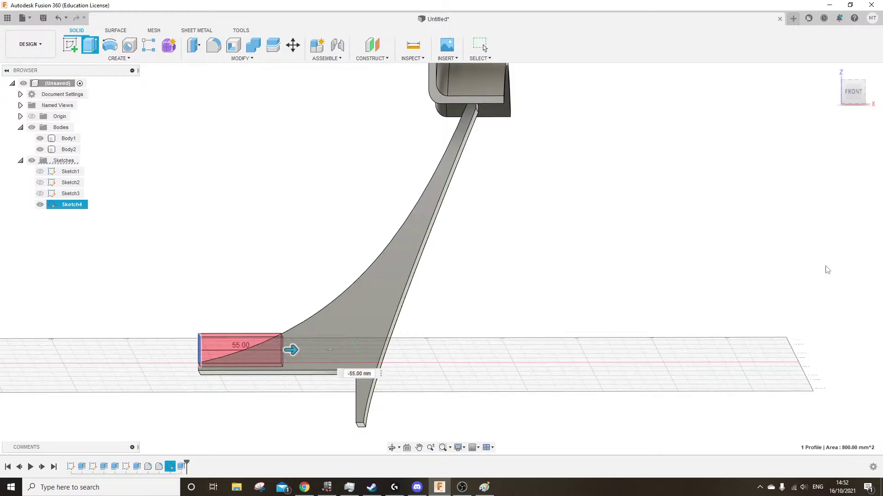
{"action": "middle_click_drag", "start_coordinate": [268, 264], "coordinate": [355, 311], "text": "shift"}
{"action": "scroll", "coordinate": [380, 418], "scroll_direction": "up", "scroll_amount": 1}
{"action": "middle_click_drag", "start_coordinate": [380, 416], "coordinate": [308, 386], "text": "shift"}
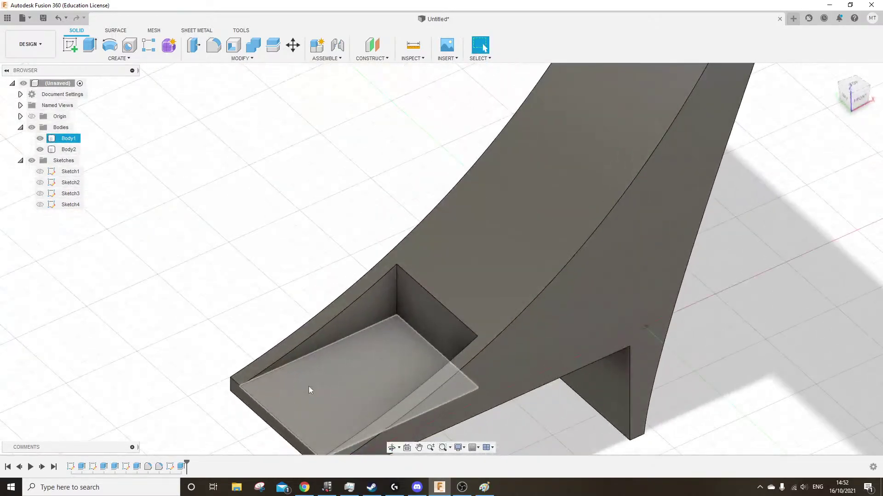
{"action": "left_click", "coordinate": [396, 296]}
{"action": "middle_click_drag", "start_coordinate": [396, 297], "coordinate": [63, 60], "text": "shift"}
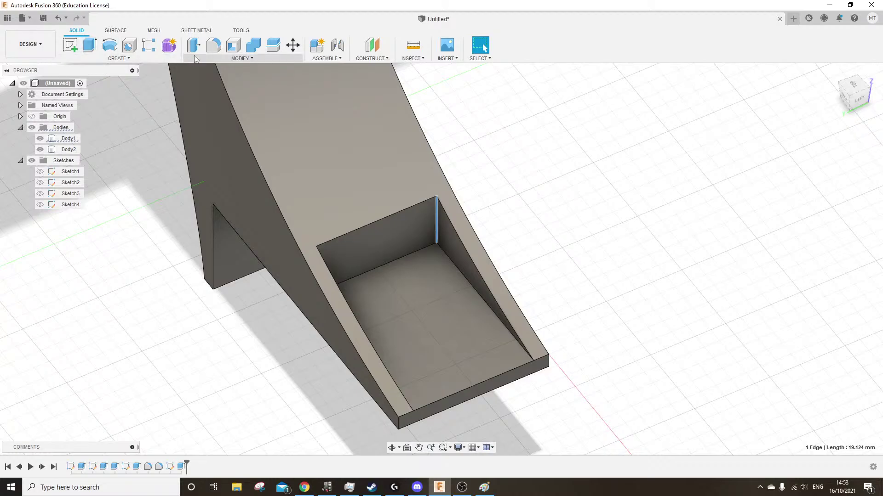
{"action": "left_click", "coordinate": [215, 55]}
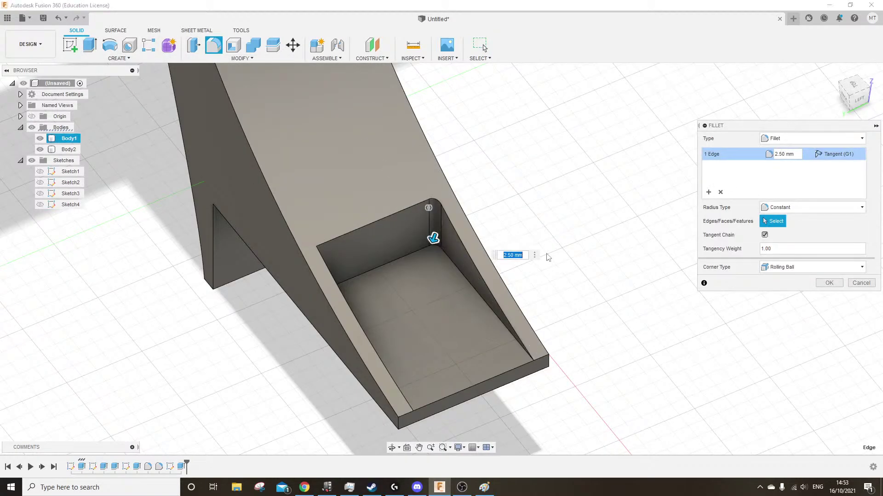
{"action": "middle_click_drag", "start_coordinate": [643, 274], "coordinate": [613, 275], "text": "shift"}
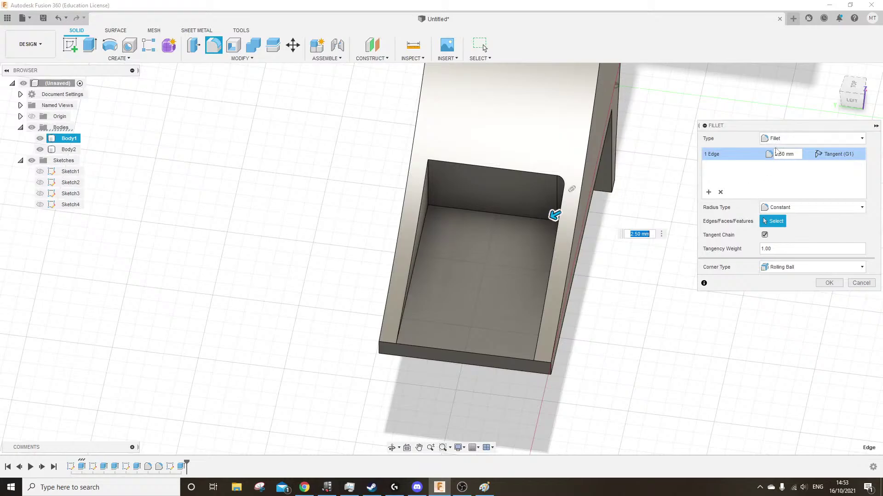
{"action": "left_click", "coordinate": [711, 193]}
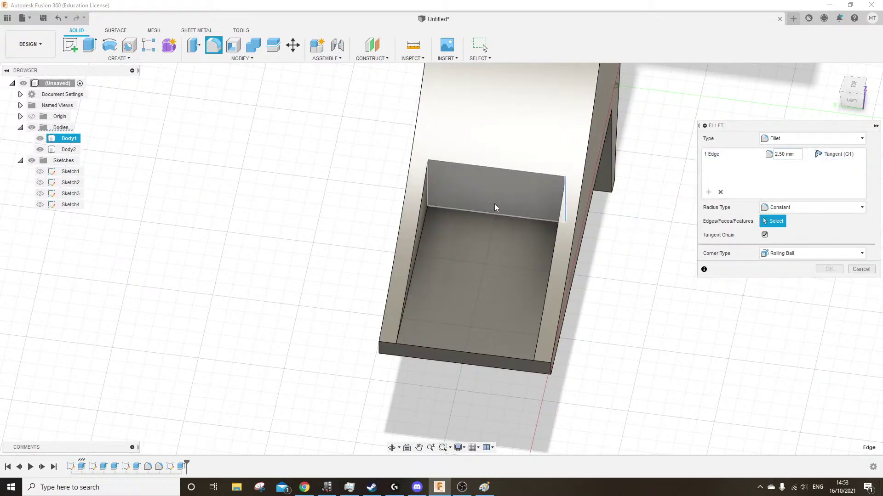
{"action": "left_click", "coordinate": [430, 185]}
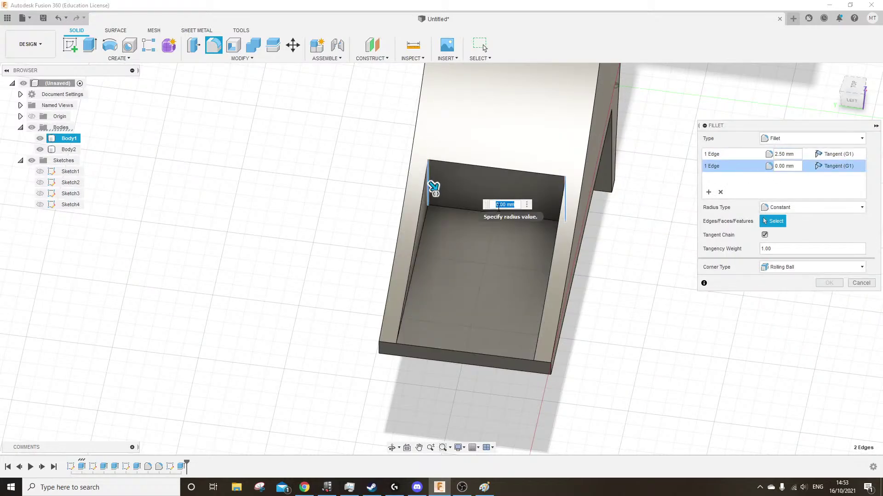
{"action": "left_click_drag", "start_coordinate": [434, 186], "coordinate": [447, 200]}
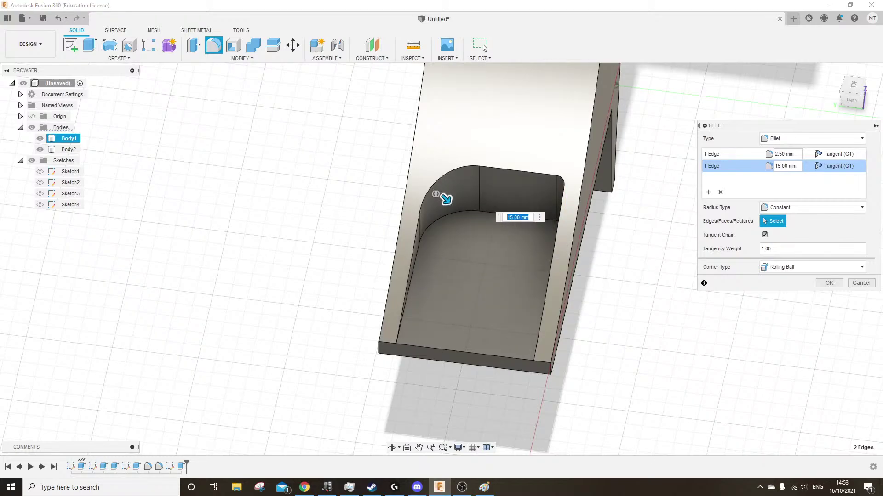
{"action": "left_click", "coordinate": [863, 287]}
Fillet the two vertical inner corner edges of the foot pocket together with a 6 mm radius
{"action": "scroll", "coordinate": [578, 274], "scroll_direction": "up", "scroll_amount": 2}
{"action": "middle_click_drag", "start_coordinate": [485, 230], "coordinate": [511, 234], "text": "shift"}
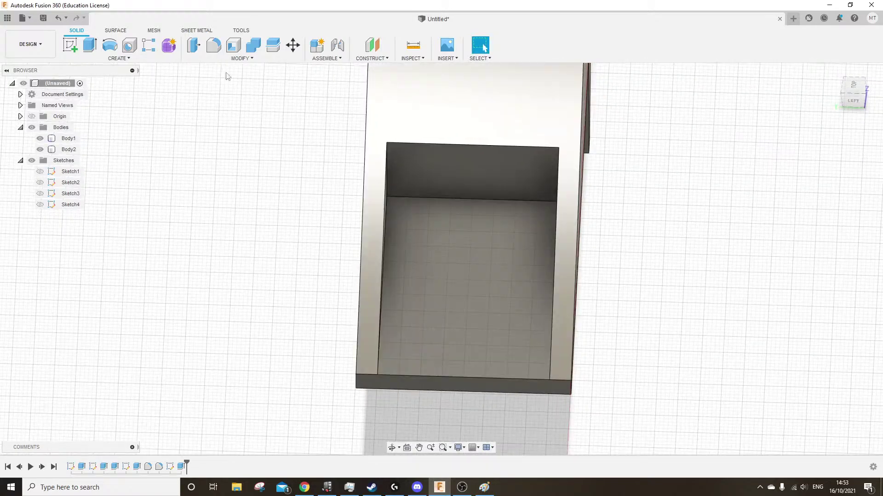
{"action": "left_click", "coordinate": [218, 52]}
{"action": "middle_click_drag", "start_coordinate": [417, 185], "coordinate": [381, 172], "text": "shift"}
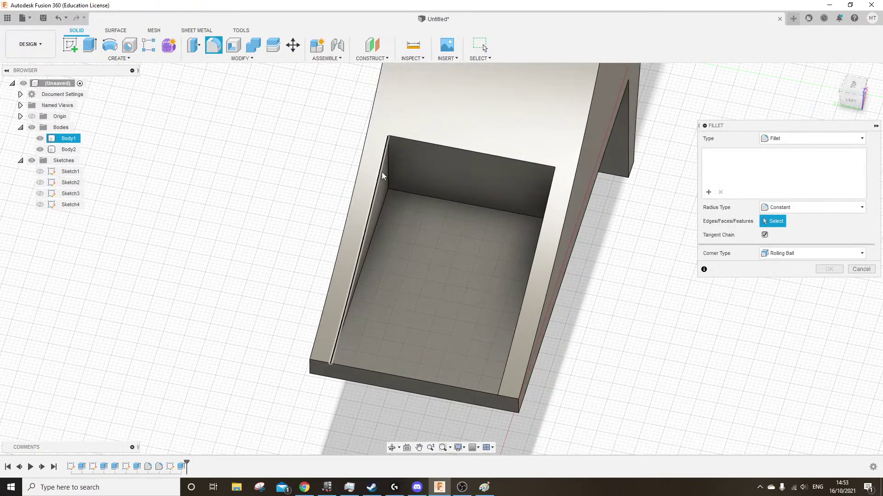
{"action": "left_click", "coordinate": [387, 175]}
{"action": "middle_click_drag", "start_coordinate": [428, 214], "coordinate": [547, 207], "text": "shift"}
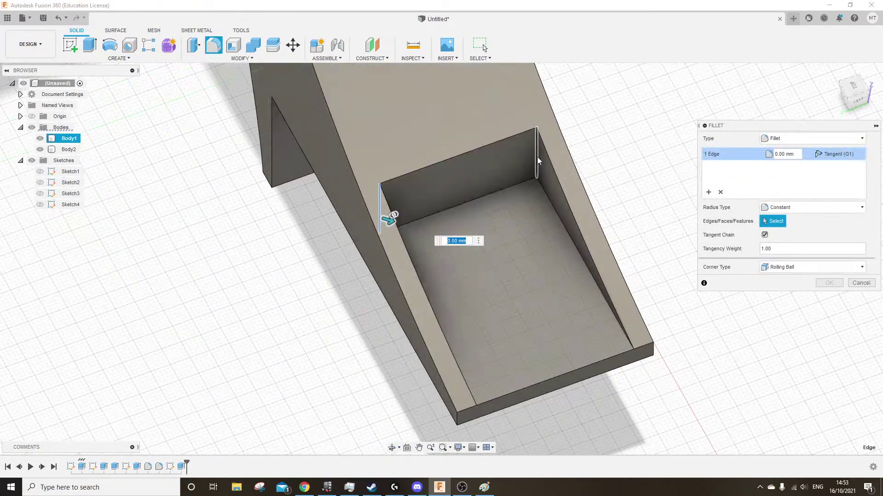
{"action": "left_click", "coordinate": [536, 161]}
{"action": "mouse_move", "coordinate": [533, 164]}
{"action": "left_mouse_down"}
{"action": "mouse_move", "coordinate": [523, 184]}
{"action": "mouse_move", "coordinate": [532, 177]}
{"action": "left_mouse_up"}
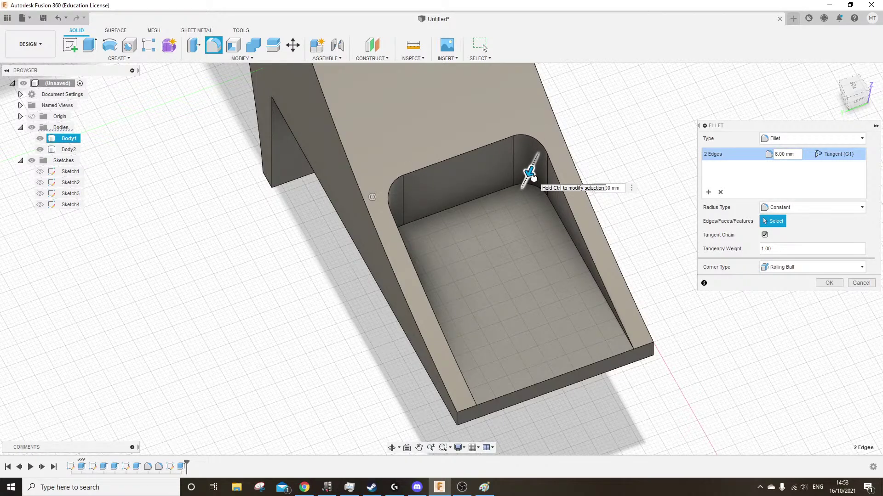
{"action": "left_click", "coordinate": [830, 283]}
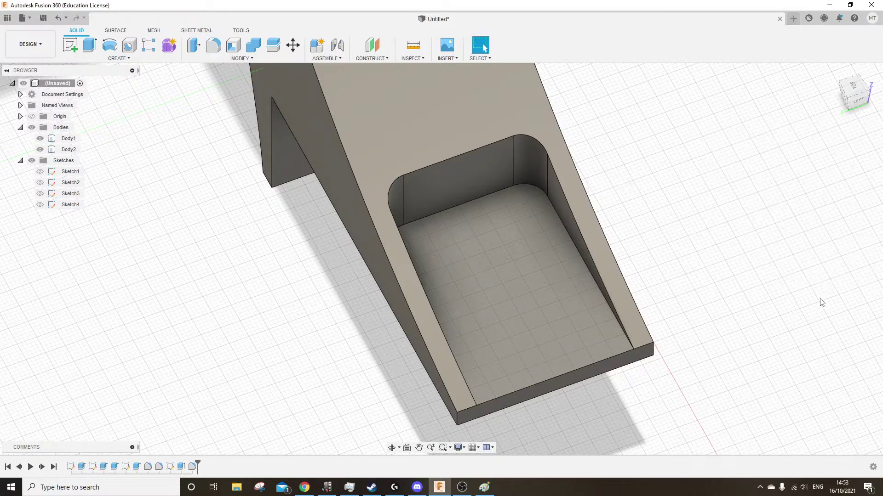
Start a new sketch on the flat floor of the foot pocket
{"action": "middle_click_drag", "start_coordinate": [782, 281], "coordinate": [690, 336], "text": "shift"}
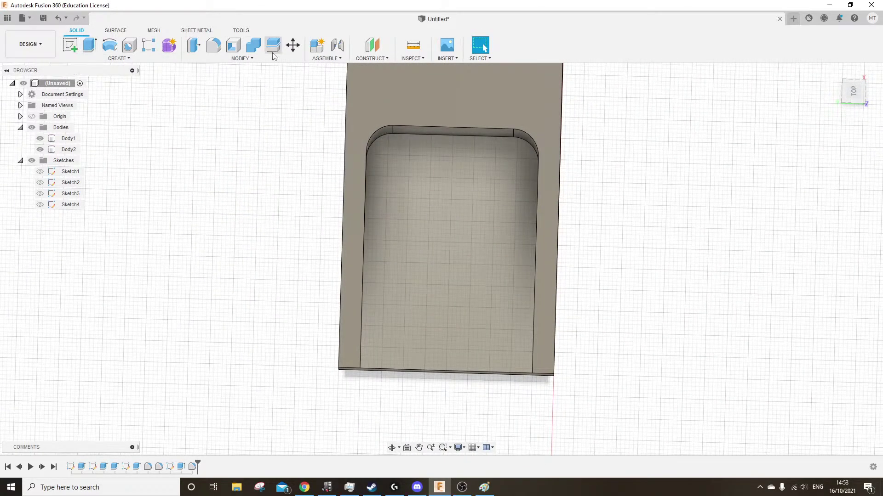
{"action": "left_click", "coordinate": [74, 54]}
{"action": "left_click", "coordinate": [445, 234]}
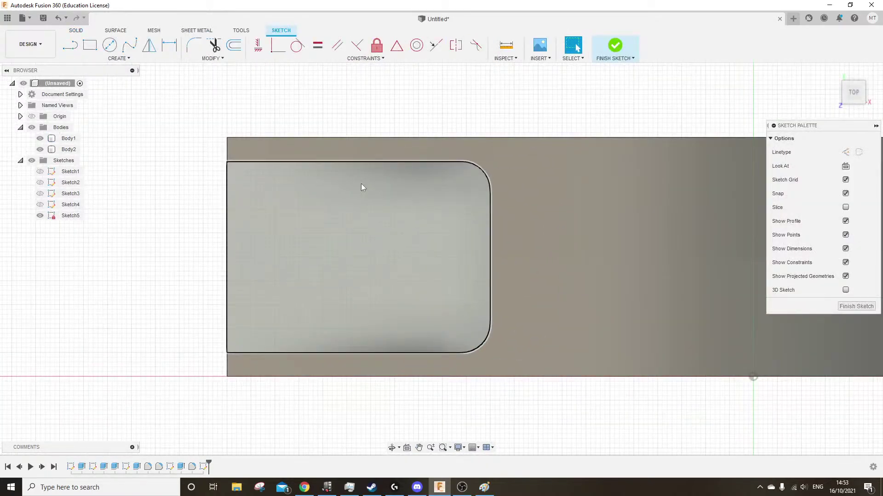
Sketch two 3 mm diameter circles on the pocket floor near its rounded inner end, one toward each side wall
{"action": "left_click", "coordinate": [109, 44]}
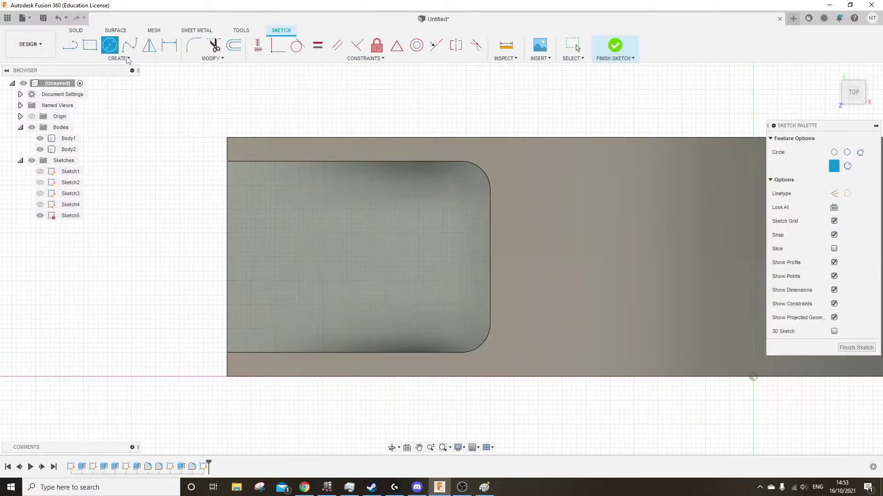
{"action": "left_click", "coordinate": [442, 210]}
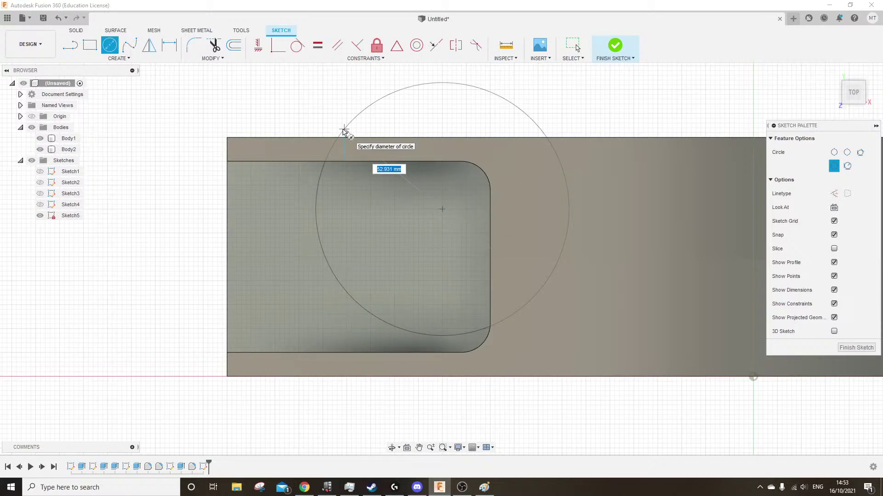
{"action": "type", "text": "3"}
{"action": "key", "text": "Tab"}
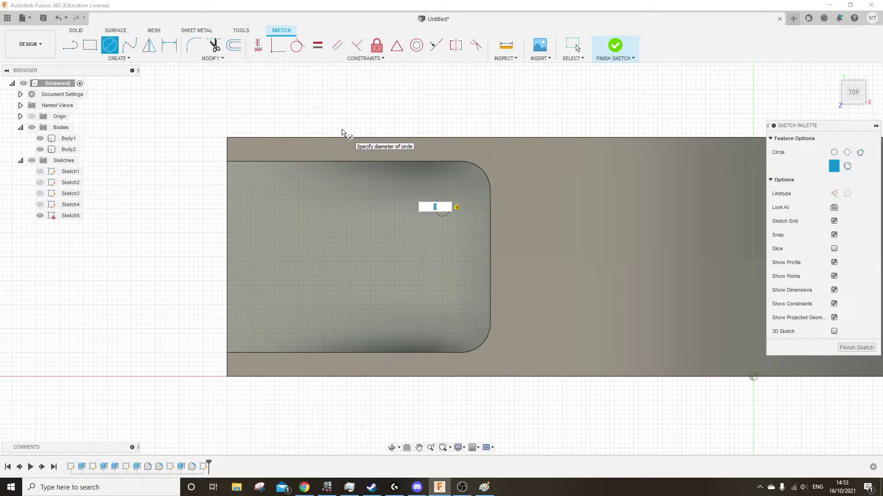
{"action": "key", "text": "Return"}
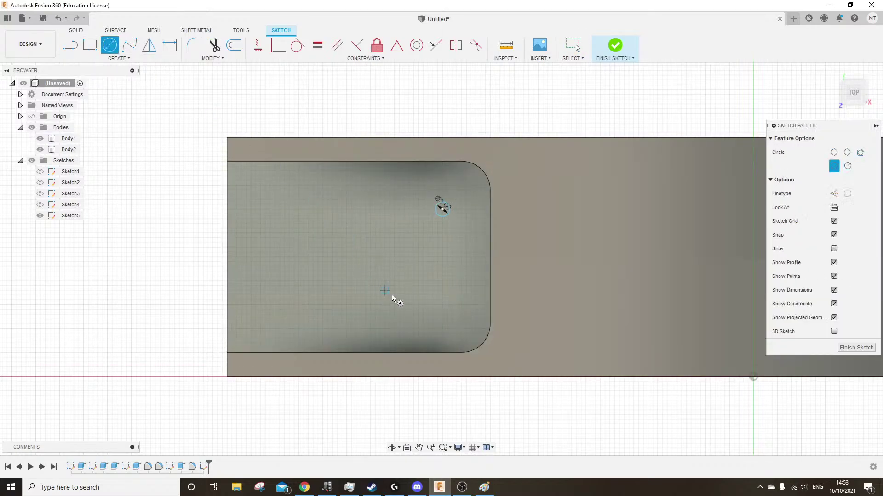
{"action": "left_click", "coordinate": [442, 306]}
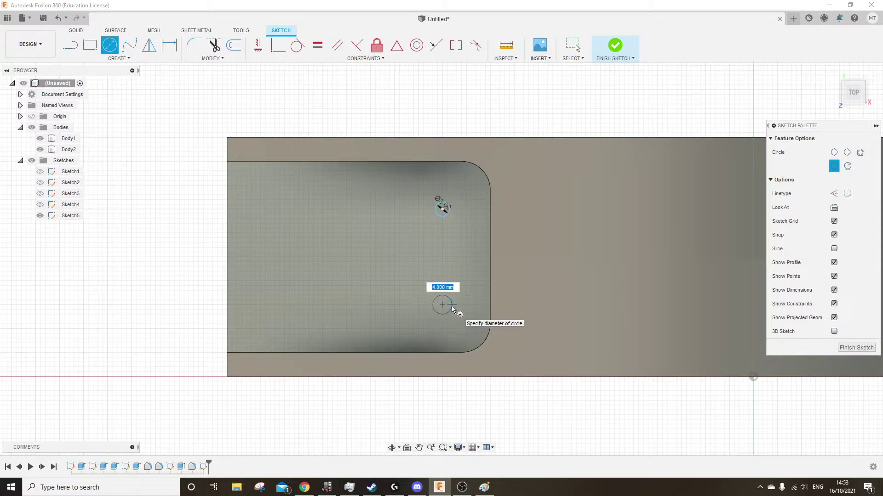
{"action": "key", "text": "Return"}
{"action": "key", "text": "Escape"}
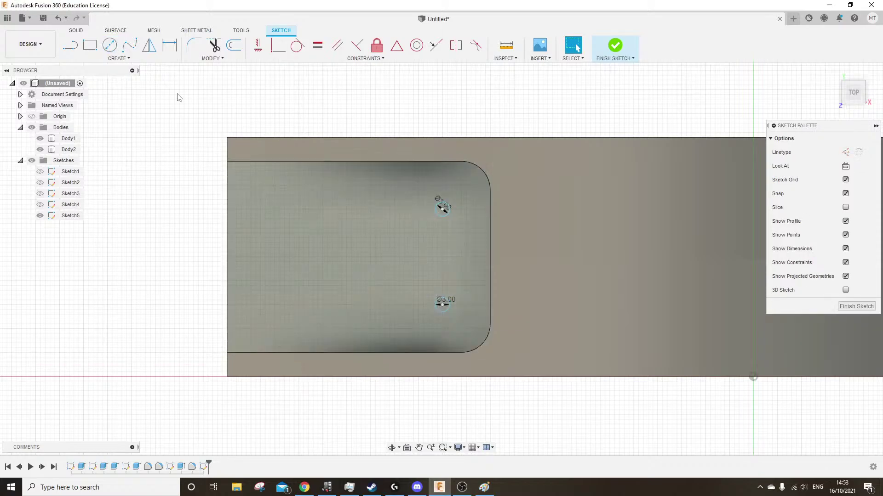
Sketch two more 3 mm diameter circles near the pocket's open end, in line with the first pair
{"action": "left_click", "coordinate": [109, 45]}
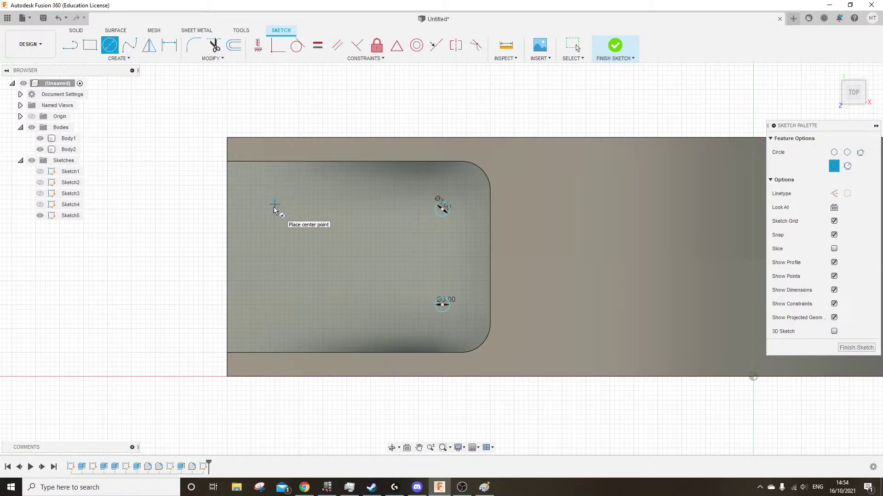
{"action": "left_click", "coordinate": [274, 209]}
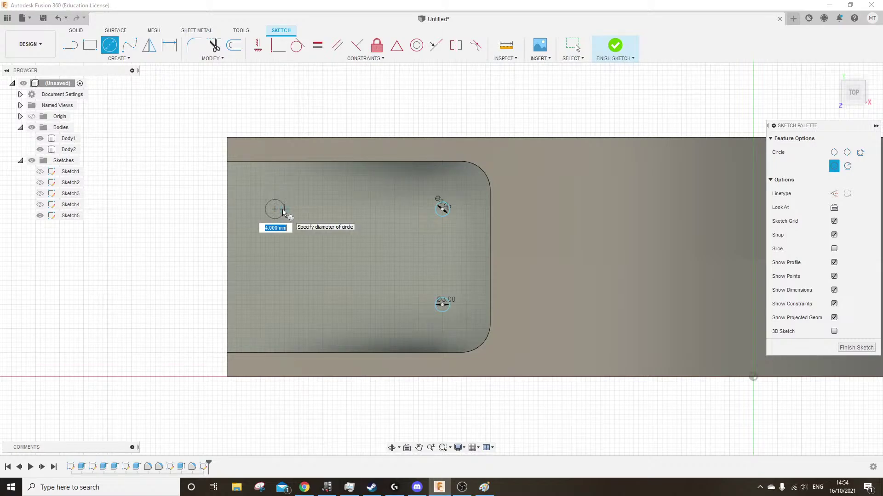
{"action": "type", "text": "3"}
{"action": "key", "text": "Return"}
{"action": "key", "text": "Escape"}
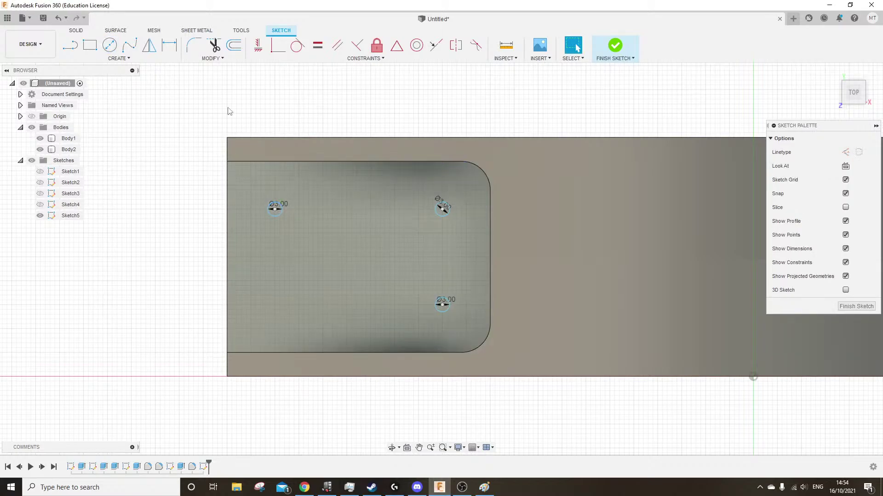
{"action": "key", "text": "c"}
{"action": "left_click", "coordinate": [275, 305]}
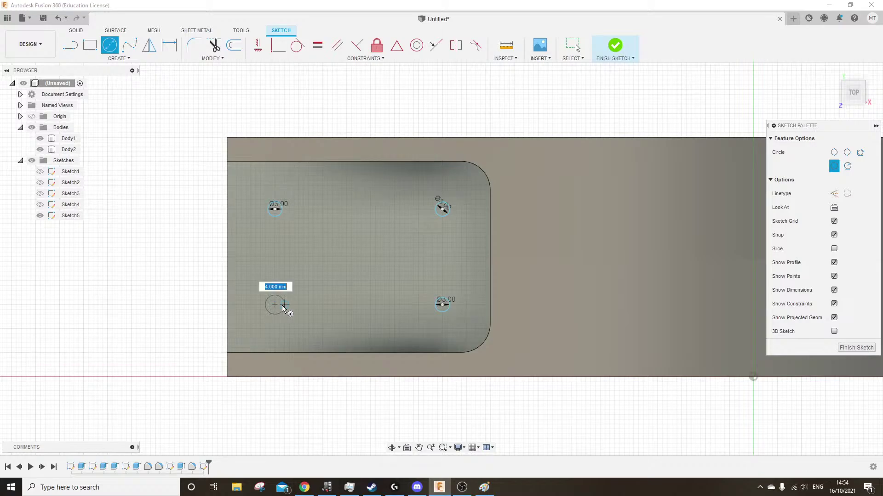
{"action": "key", "text": "Return"}
{"action": "key", "text": "Escape"}
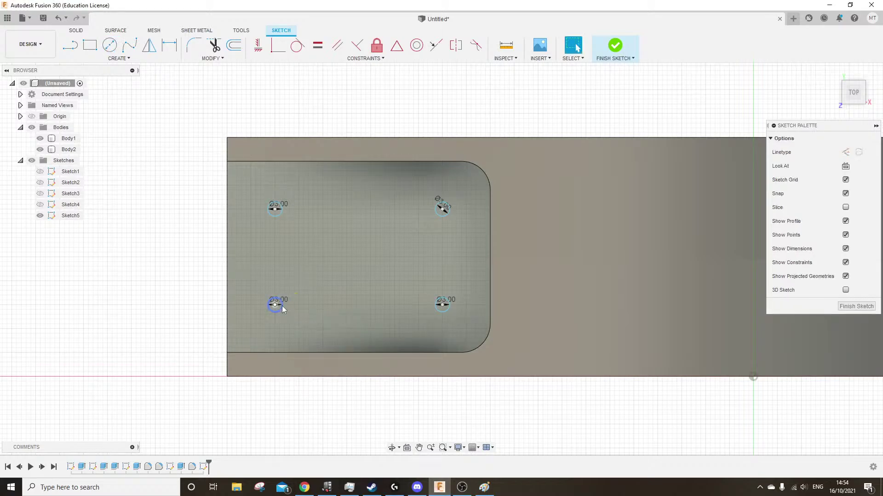
Extrude the four 3 mm circles 18 mm downward as a cut through the foot pocket's floor
{"action": "key", "text": "e"}
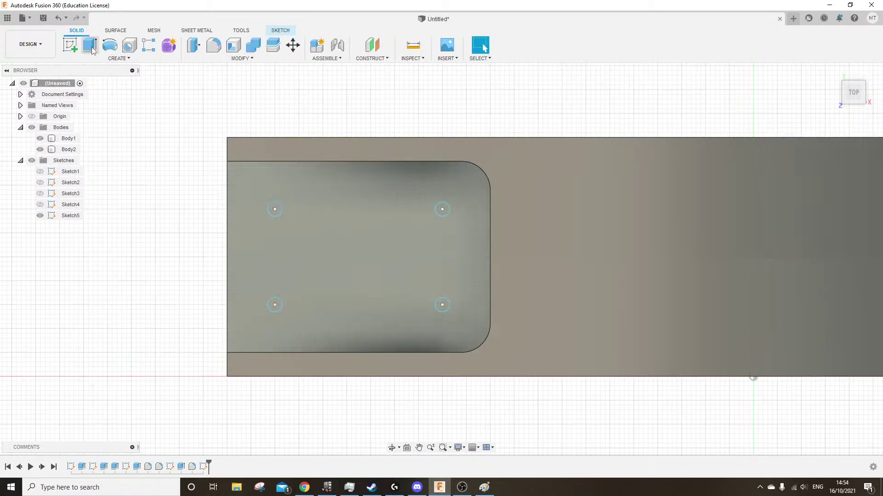
{"action": "left_click", "coordinate": [275, 305]}
{"action": "left_click", "coordinate": [275, 209]}
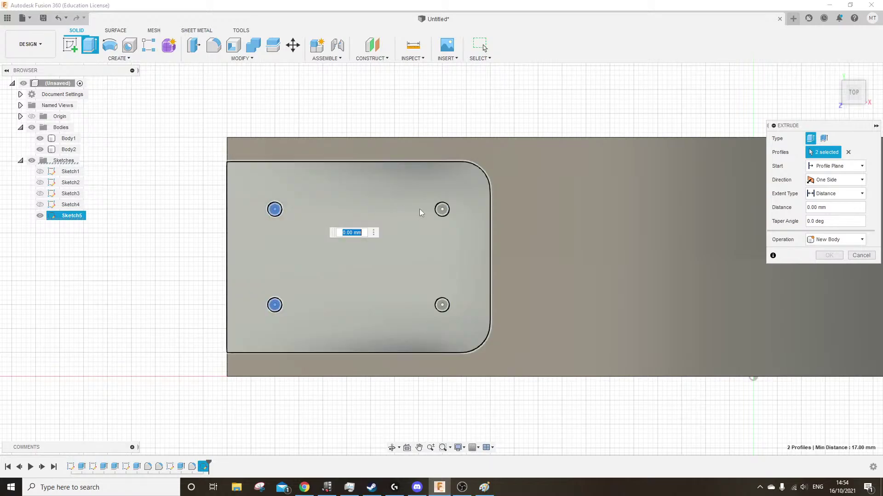
{"action": "left_click", "coordinate": [442, 209]}
{"action": "left_click", "coordinate": [446, 305]}
{"action": "middle_click_drag", "start_coordinate": [228, 315], "coordinate": [271, 276], "text": "shift"}
{"action": "left_click_drag", "start_coordinate": [370, 209], "coordinate": [371, 276]}
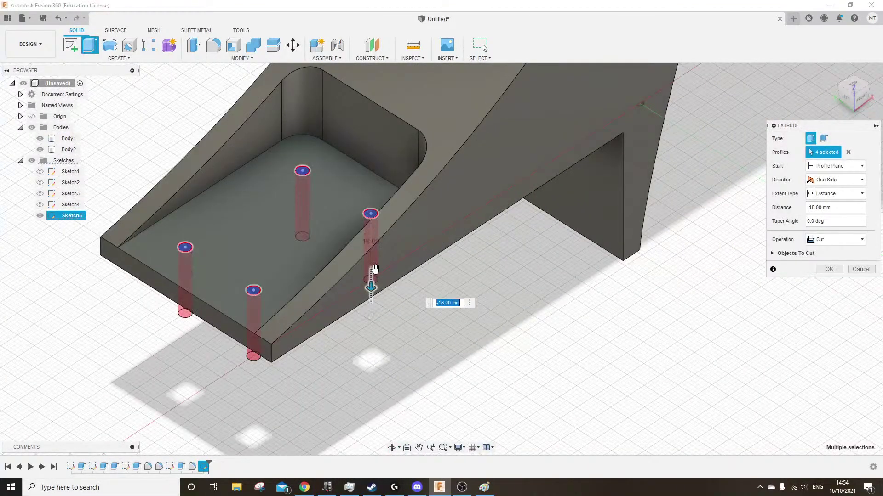
{"action": "middle_click_drag", "start_coordinate": [371, 276], "coordinate": [569, 324], "text": "shift"}
{"action": "left_click", "coordinate": [829, 270]}
{"action": "middle_click_drag", "start_coordinate": [473, 177], "coordinate": [376, 296], "text": "shift"}
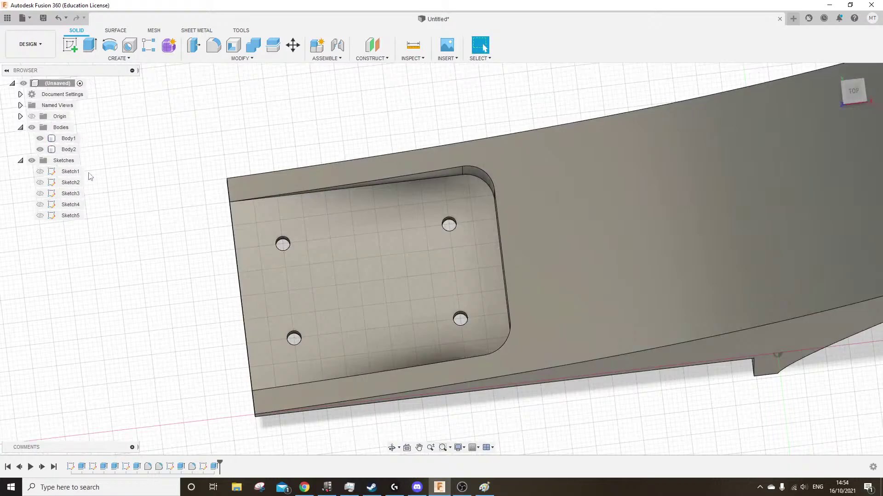
On a new sketch on the pocket floor, draw 6 mm diameter circles concentric with the two holes near the open end
{"action": "left_click", "coordinate": [70, 45]}
{"action": "left_click", "coordinate": [406, 283]}
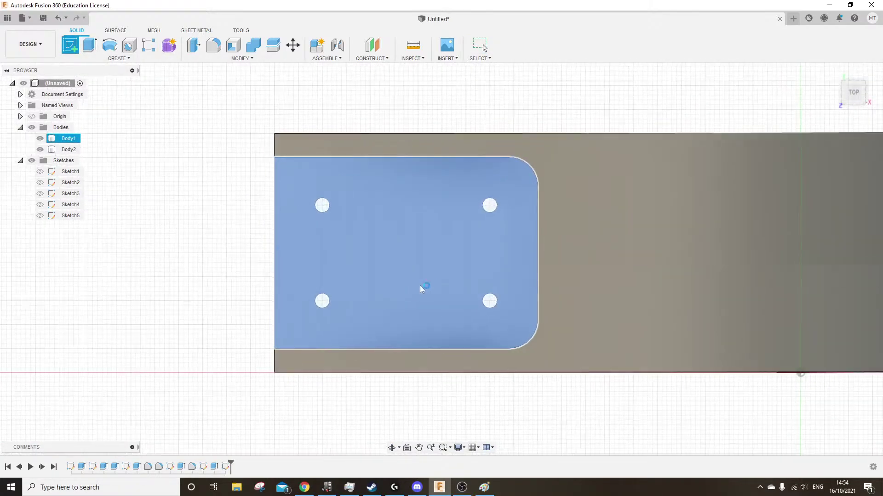
{"action": "scroll", "coordinate": [382, 270], "scroll_direction": "up", "scroll_amount": 2}
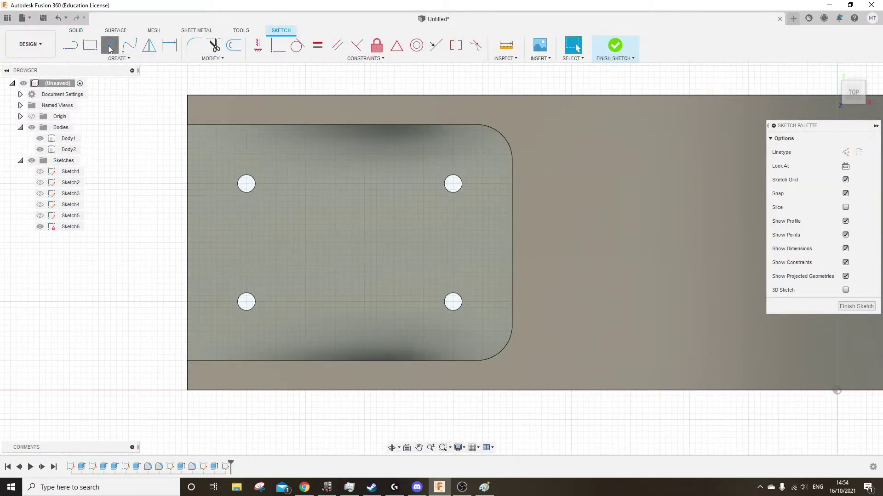
{"action": "left_click", "coordinate": [109, 46]}
{"action": "left_click", "coordinate": [246, 302]}
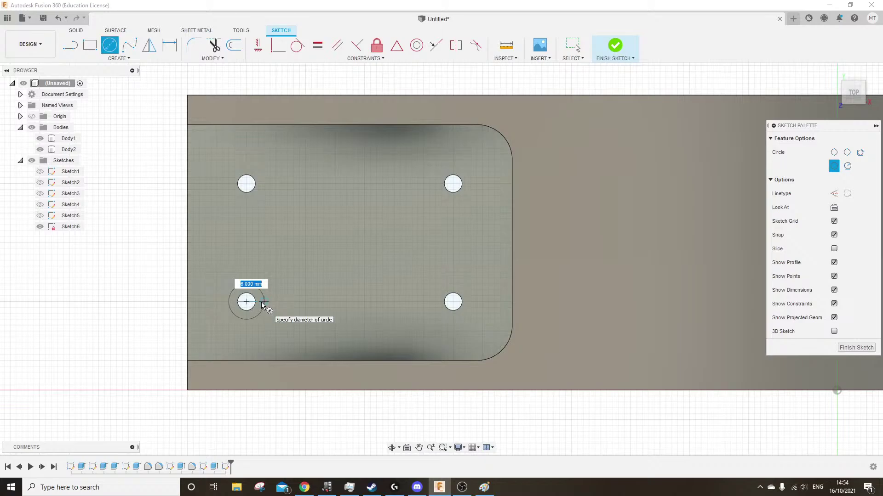
{"action": "left_click", "coordinate": [263, 306]}
{"action": "left_click", "coordinate": [247, 184]}
{"action": "left_click", "coordinate": [263, 187]}
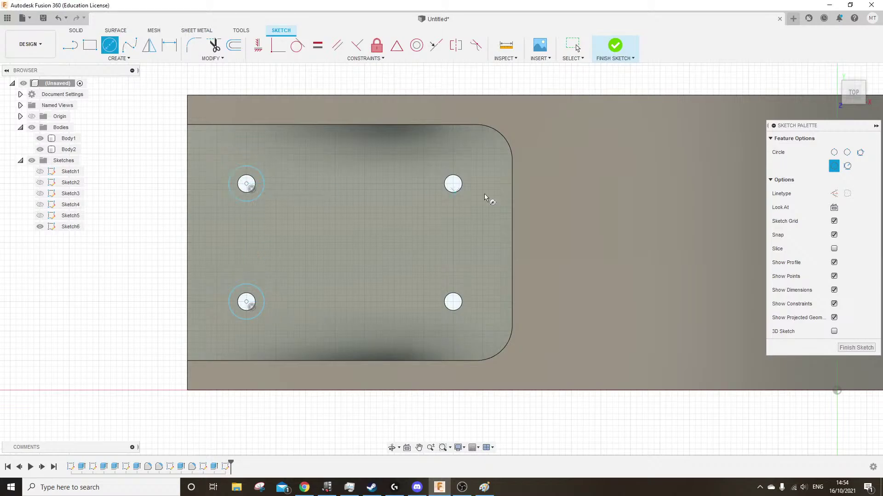
Draw matching 6 mm circles concentric with the two holes near the pocket's rounded inner end
{"action": "left_click", "coordinate": [454, 185]}
{"action": "left_click", "coordinate": [470, 205]}
{"action": "left_click", "coordinate": [454, 302]}
{"action": "left_click", "coordinate": [471, 310]}
{"action": "key", "text": "Escape"}
Cut the four ring profiles around the holes 3 mm deep into the pocket floor to form counterbores
{"action": "key", "text": "e"}
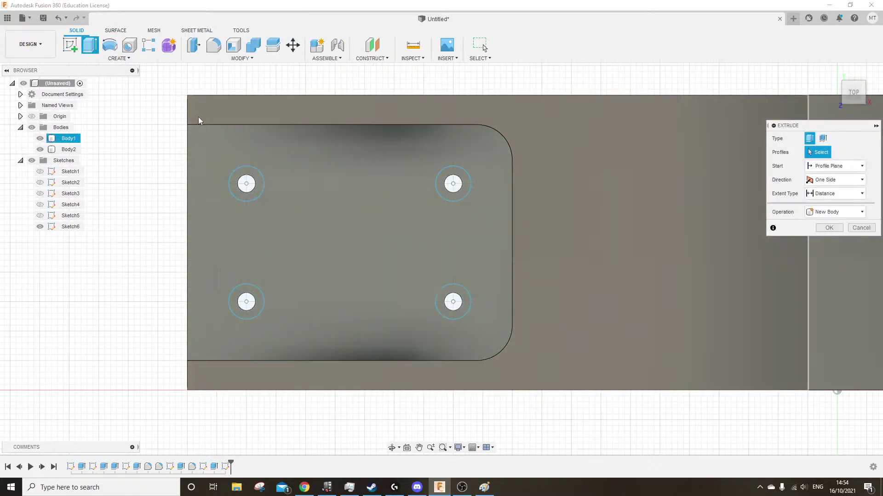
{"action": "left_click", "coordinate": [249, 189]}
{"action": "left_click", "coordinate": [249, 307]}
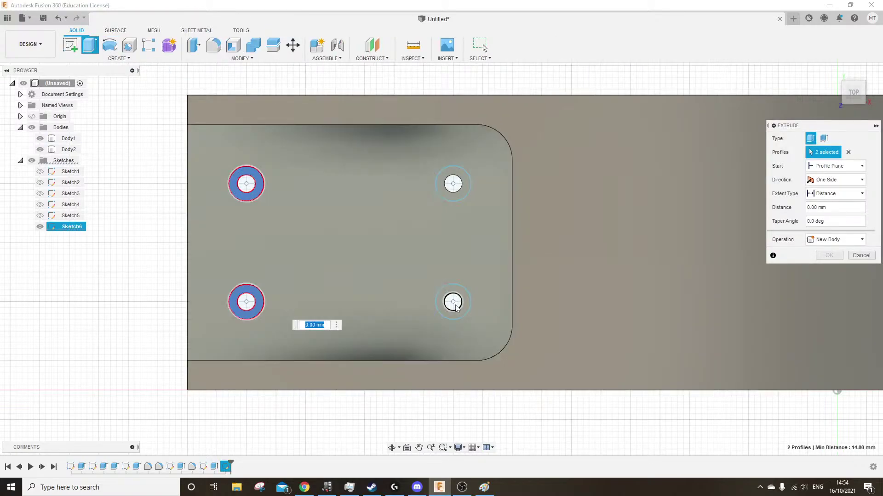
{"action": "left_click", "coordinate": [454, 303]}
{"action": "left_click", "coordinate": [453, 184]}
{"action": "middle_click_drag", "start_coordinate": [400, 245], "coordinate": [313, 198], "text": "shift"}
{"action": "type", "text": "-1"}
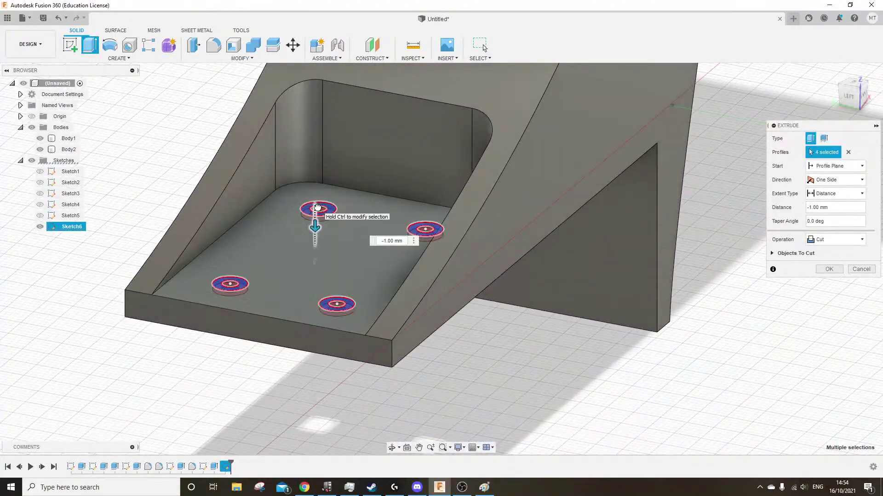
{"action": "middle_click_drag", "start_coordinate": [298, 246], "coordinate": [313, 232], "text": "shift"}
{"action": "left_click_drag", "start_coordinate": [315, 223], "coordinate": [315, 235]}
{"action": "middle_click_drag", "start_coordinate": [323, 286], "coordinate": [312, 318], "text": "shift"}
{"action": "middle_click_drag", "start_coordinate": [274, 292], "coordinate": [416, 206]}
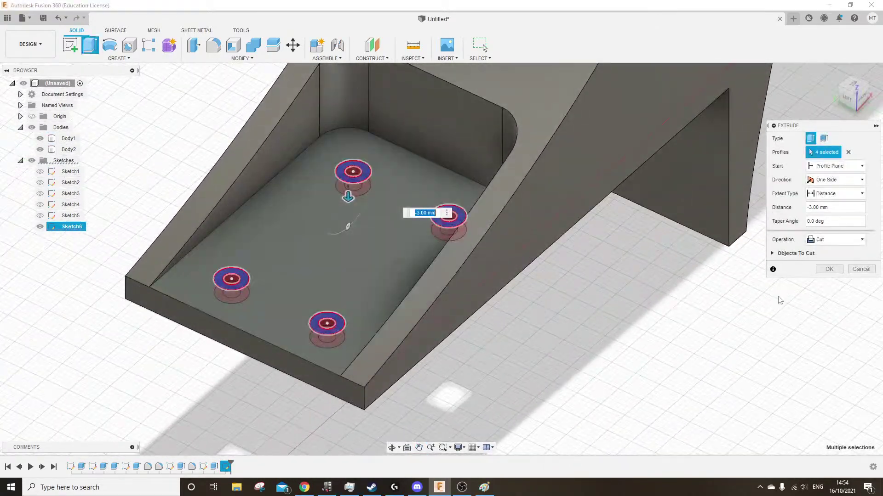
{"action": "left_click", "coordinate": [829, 273]}
Examine the four counterbored holes in the foot pocket from several angles
{"action": "middle_click_drag", "start_coordinate": [410, 260], "coordinate": [357, 319], "text": "shift"}
{"action": "middle_click_drag", "start_coordinate": [402, 235], "coordinate": [378, 288]}
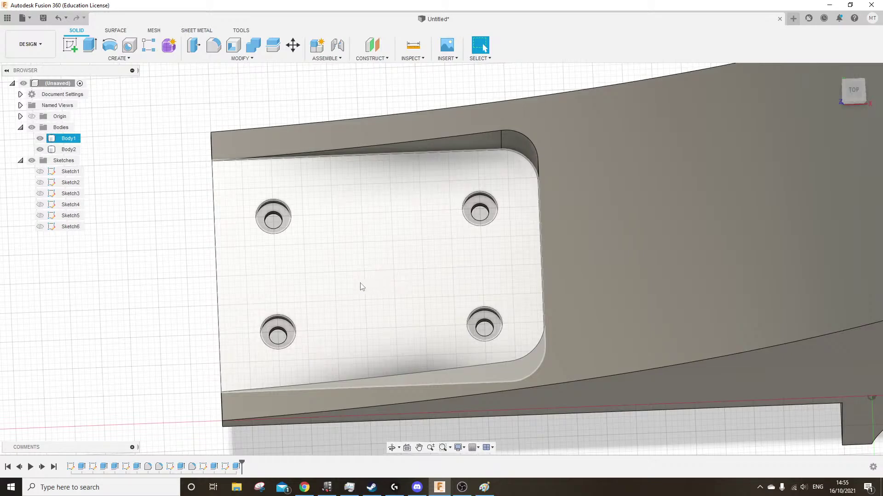
{"action": "middle_click_drag", "start_coordinate": [361, 287], "coordinate": [354, 261], "text": "shift"}
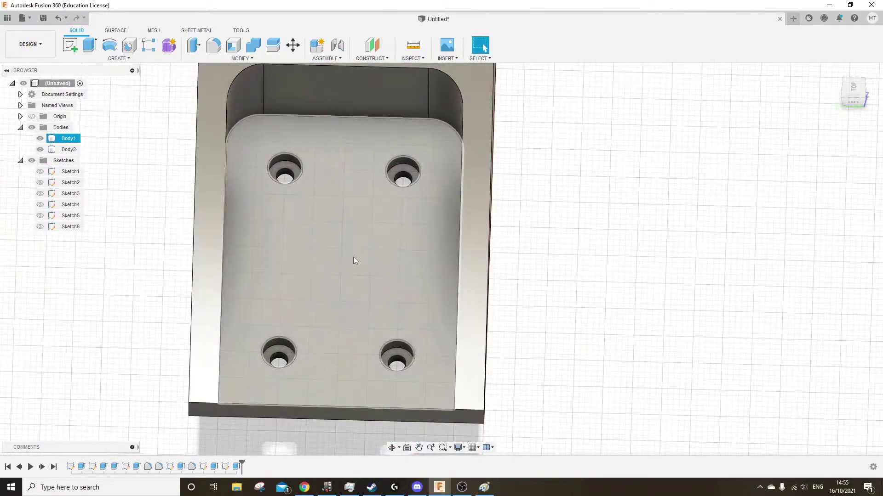
{"action": "scroll", "coordinate": [353, 257], "scroll_direction": "down", "scroll_amount": 8}
{"action": "middle_click_drag", "start_coordinate": [460, 369], "coordinate": [355, 285], "text": "shift"}
{"action": "scroll", "coordinate": [418, 288], "scroll_direction": "up", "scroll_amount": 6}
{"action": "scroll", "coordinate": [355, 220], "scroll_direction": "up", "scroll_amount": 3}
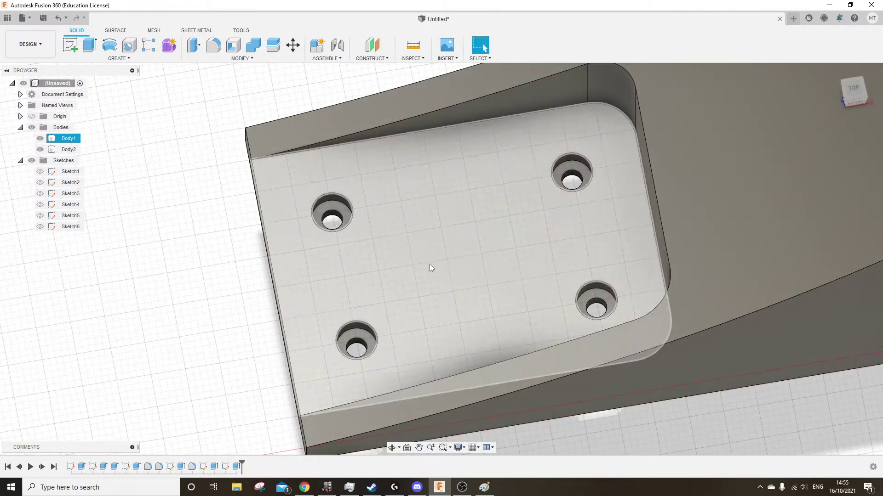
{"action": "scroll", "coordinate": [440, 330], "scroll_direction": "up", "scroll_amount": 1}
{"action": "scroll", "coordinate": [426, 325], "scroll_direction": "down", "scroll_amount": 4}
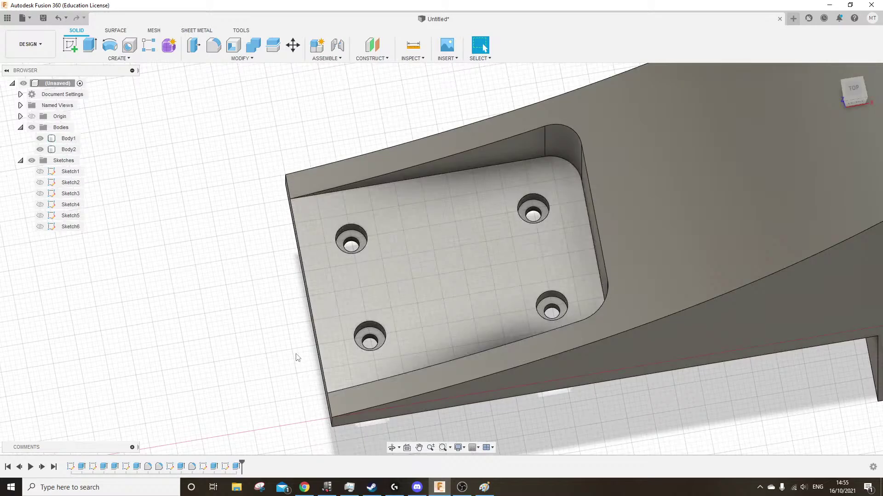
{"action": "middle_click_drag", "start_coordinate": [298, 358], "coordinate": [284, 331], "text": "shift"}
Examine how the arched band sits above the arm's upper end, including from the right side
{"action": "scroll", "coordinate": [280, 331], "scroll_direction": "down", "scroll_amount": 7}
{"action": "middle_click_drag", "start_coordinate": [476, 366], "coordinate": [389, 339], "text": "shift"}
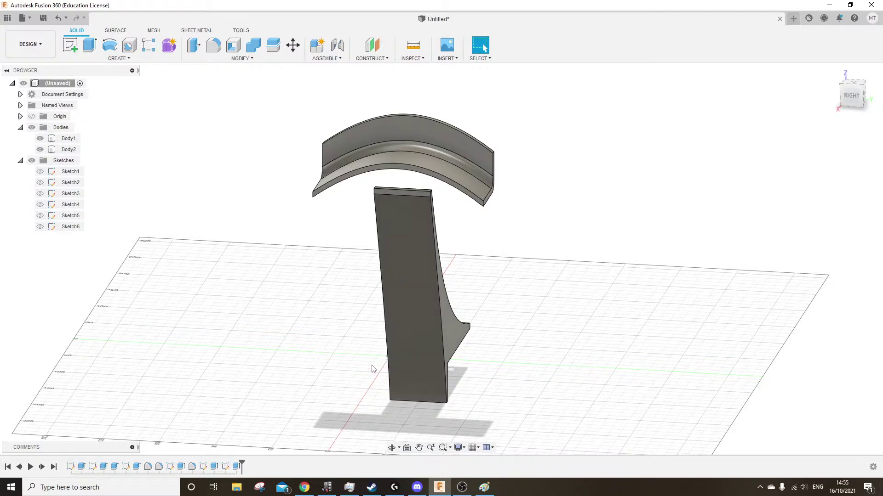
{"action": "middle_click_drag", "start_coordinate": [373, 369], "coordinate": [443, 385], "text": "shift"}
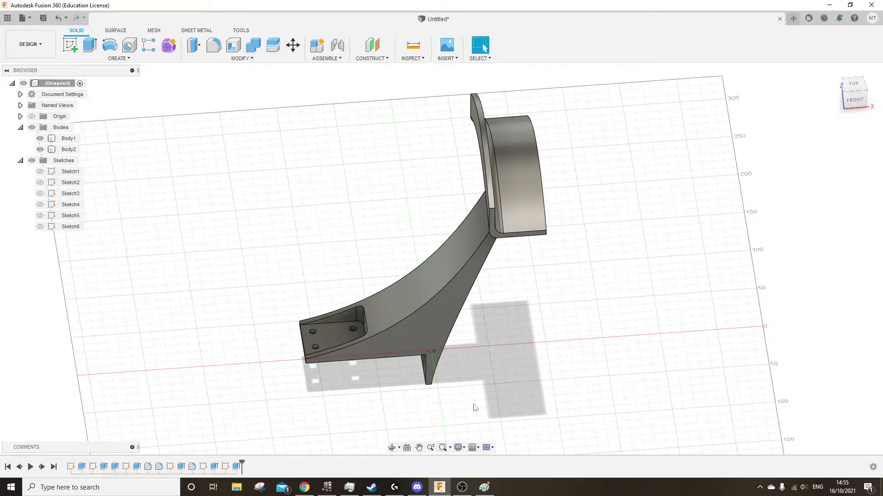
{"action": "middle_click_drag", "start_coordinate": [474, 407], "coordinate": [411, 394], "text": "shift"}
{"action": "scroll", "coordinate": [460, 211], "scroll_direction": "up", "scroll_amount": 5}
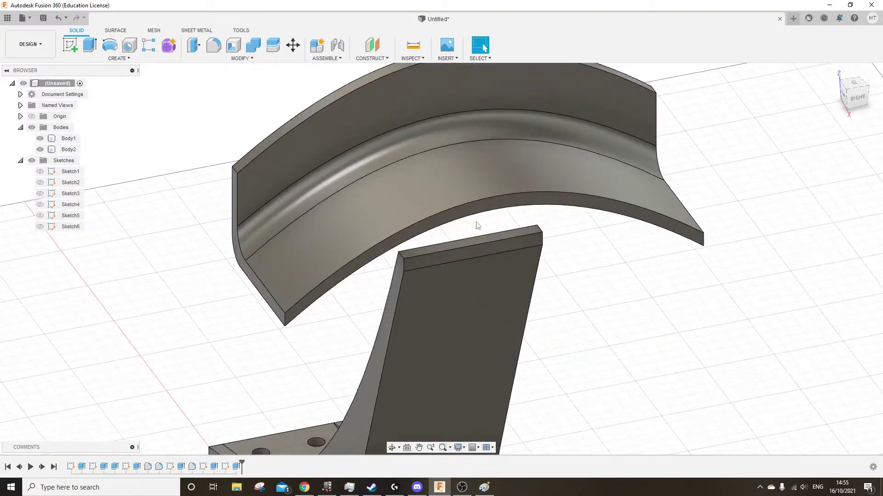
{"action": "middle_click_drag", "start_coordinate": [476, 234], "coordinate": [445, 301], "text": "shift"}
{"action": "left_click", "coordinate": [846, 99]}
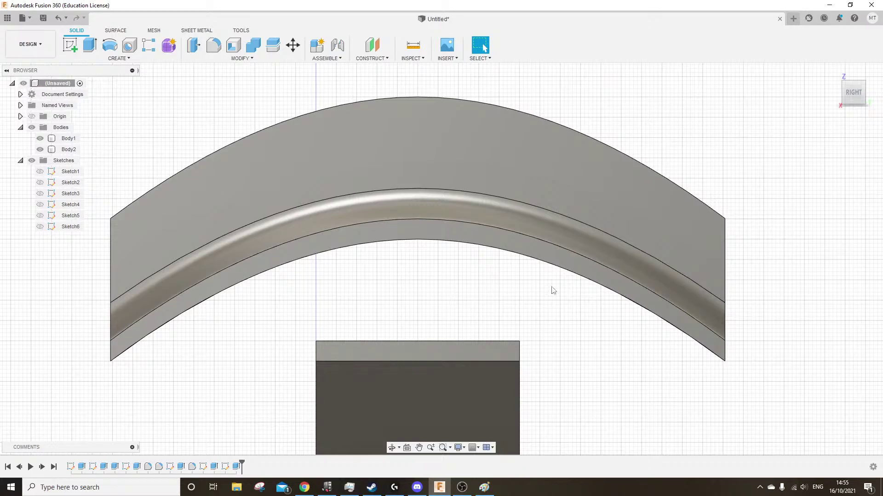
{"action": "middle_click_drag", "start_coordinate": [527, 358], "coordinate": [469, 114], "text": "shift"}
{"action": "scroll", "coordinate": [361, 314], "scroll_direction": "down", "scroll_amount": 5}
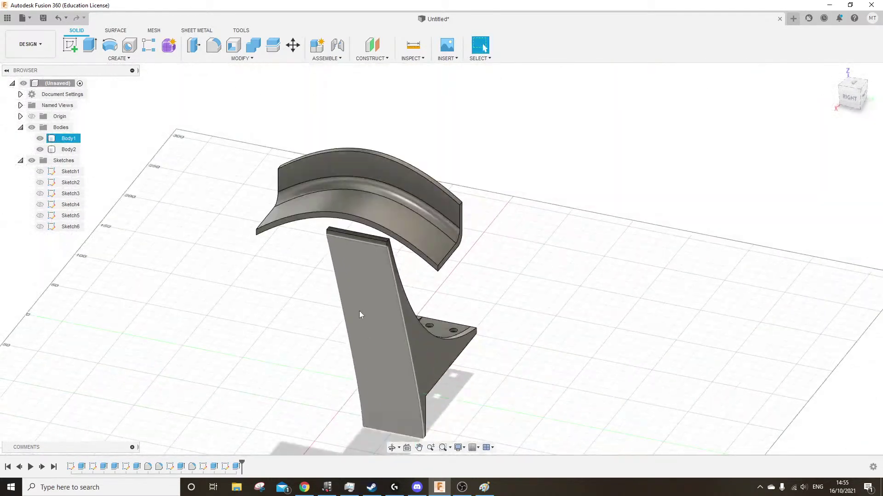
{"action": "middle_click_drag", "start_coordinate": [360, 315], "coordinate": [450, 284], "text": "shift"}
Inspect the underside of the foot and the leg below the arm
{"action": "scroll", "coordinate": [416, 318], "scroll_direction": "up", "scroll_amount": 5}
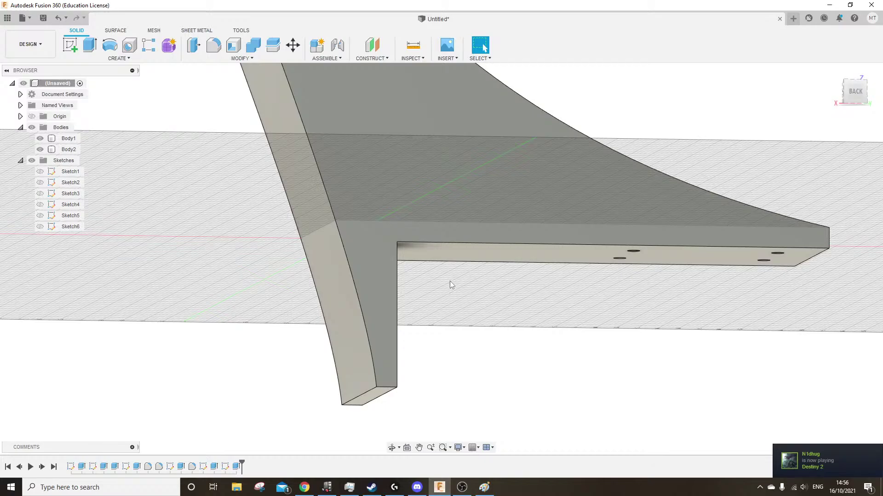
{"action": "middle_click_drag", "start_coordinate": [377, 326], "coordinate": [371, 306]}
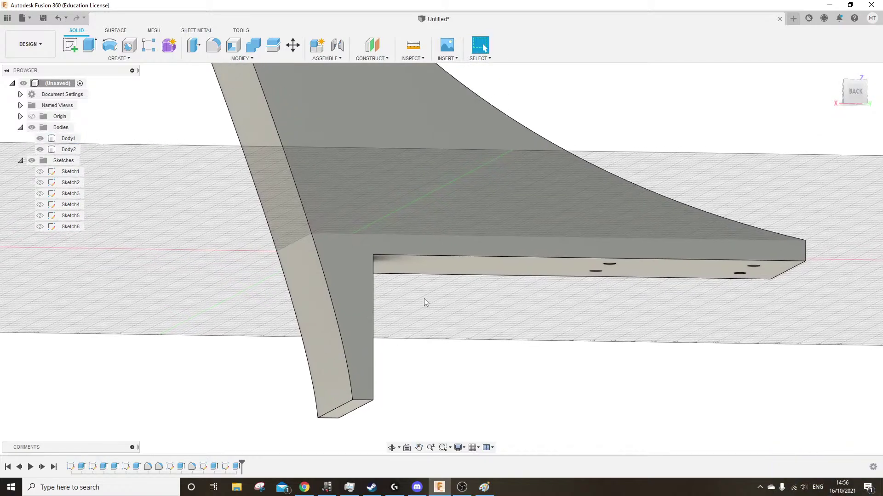
{"action": "middle_click_drag", "start_coordinate": [423, 298], "coordinate": [415, 308], "text": "shift"}
{"action": "scroll", "coordinate": [379, 318], "scroll_direction": "down", "scroll_amount": 5}
{"action": "middle_click_drag", "start_coordinate": [371, 254], "coordinate": [363, 307]}
{"action": "scroll", "coordinate": [374, 307], "scroll_direction": "up", "scroll_amount": 3}
{"action": "scroll", "coordinate": [373, 307], "scroll_direction": "down", "scroll_amount": 7}
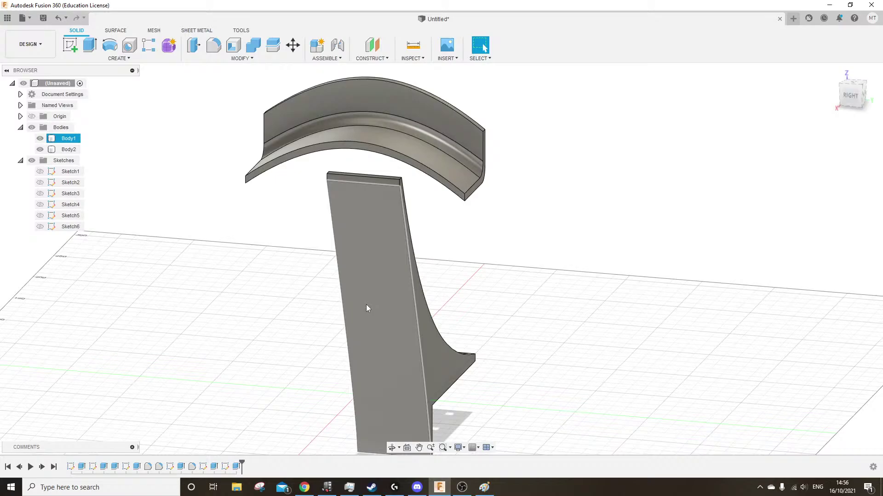
Review the whole arm and arched band from the left, back and right sides
{"action": "middle_click_drag", "start_coordinate": [304, 241], "coordinate": [196, 236], "text": "shift"}
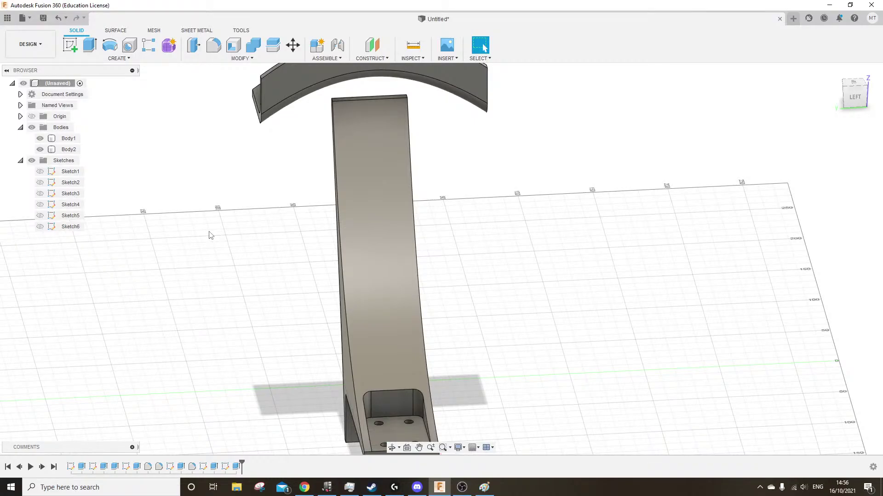
{"action": "middle_click_drag", "start_coordinate": [468, 276], "coordinate": [373, 233], "text": "shift"}
{"action": "mouse_move", "coordinate": [444, 288]}
{"action": "middle_mouse_down", "text": "shift"}
{"action": "mouse_move", "coordinate": [436, 299]}
{"action": "mouse_move", "coordinate": [475, 293]}
{"action": "mouse_move", "coordinate": [451, 319]}
{"action": "mouse_move", "coordinate": [410, 222]}
{"action": "mouse_move", "coordinate": [349, 308]}
{"action": "middle_mouse_up", "text": "shift"}
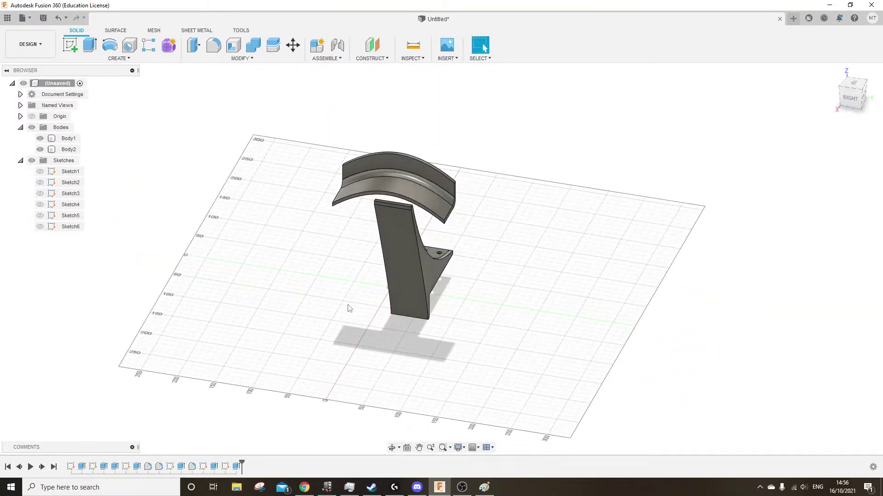
{"action": "scroll", "coordinate": [413, 270], "scroll_direction": "up", "scroll_amount": 4}
{"action": "middle_click_drag", "start_coordinate": [413, 269], "coordinate": [390, 265], "text": "shift"}
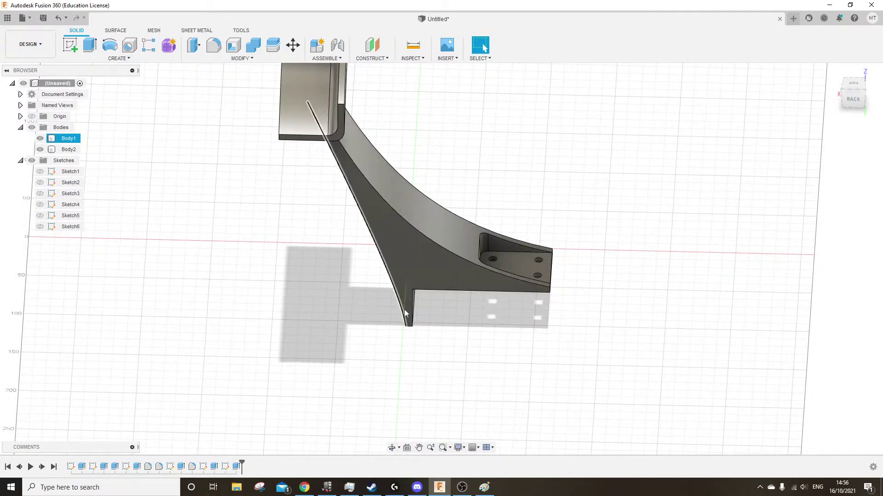
{"action": "middle_click_drag", "start_coordinate": [423, 325], "coordinate": [437, 328], "text": "shift"}
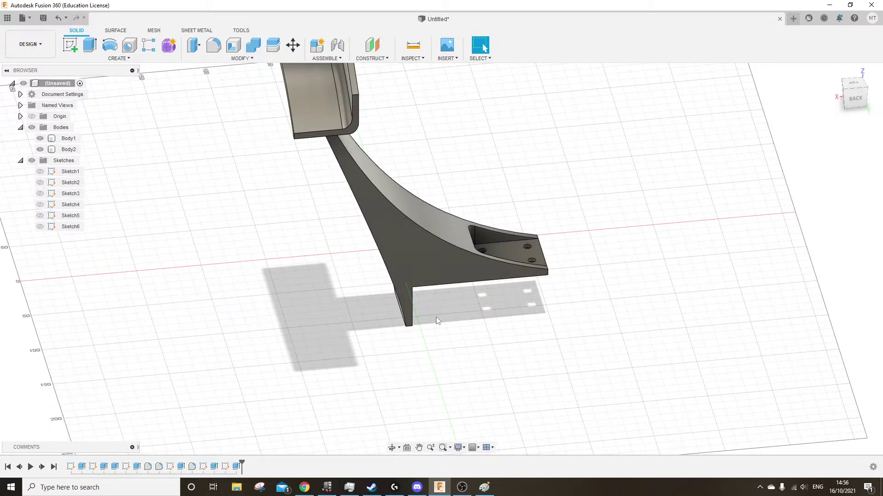
{"action": "middle_click_drag", "start_coordinate": [428, 335], "coordinate": [427, 350], "text": "shift"}
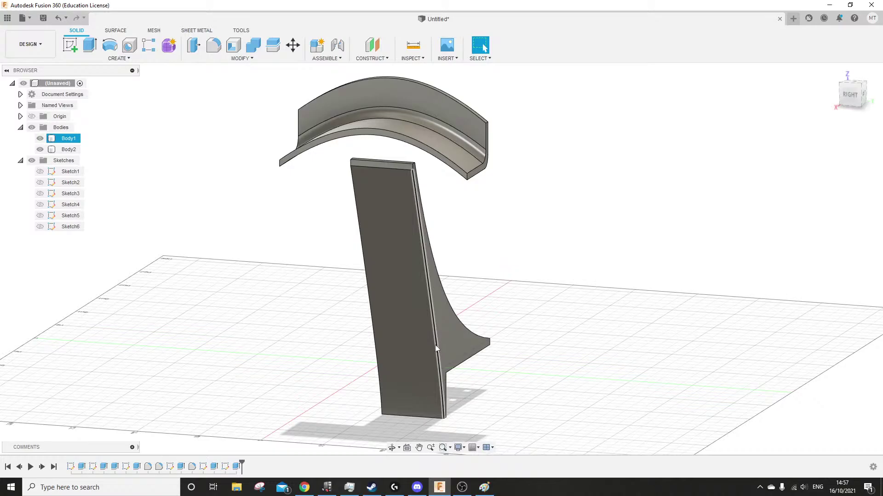
{"action": "middle_click_drag", "start_coordinate": [522, 262], "coordinate": [518, 262], "text": "shift"}
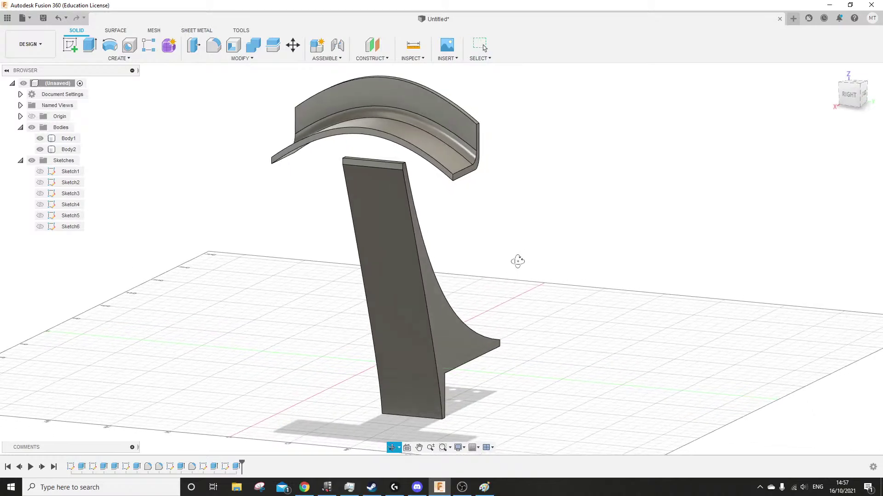
{"action": "middle_click_drag", "start_coordinate": [490, 234], "coordinate": [544, 234]}
{"action": "middle_click_drag", "start_coordinate": [543, 233], "coordinate": [519, 279]}
{"action": "middle_click_drag", "start_coordinate": [461, 221], "coordinate": [451, 230], "text": "shift"}
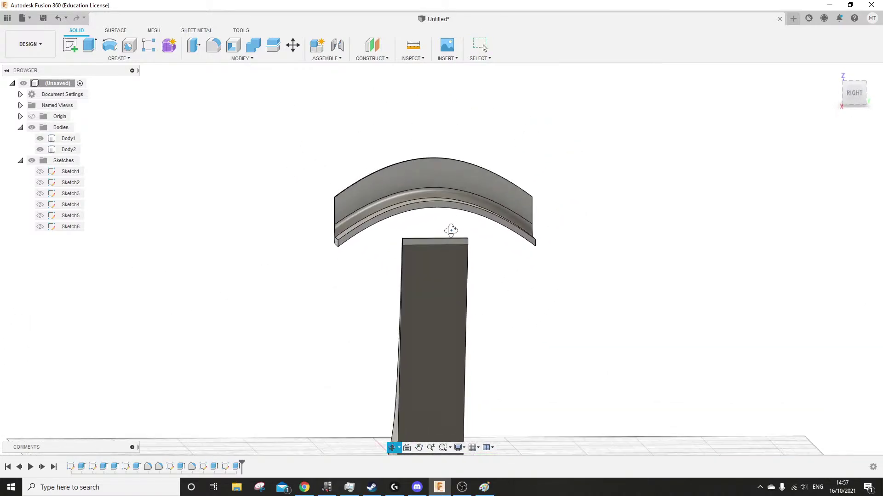
{"action": "left_click", "coordinate": [853, 93]}
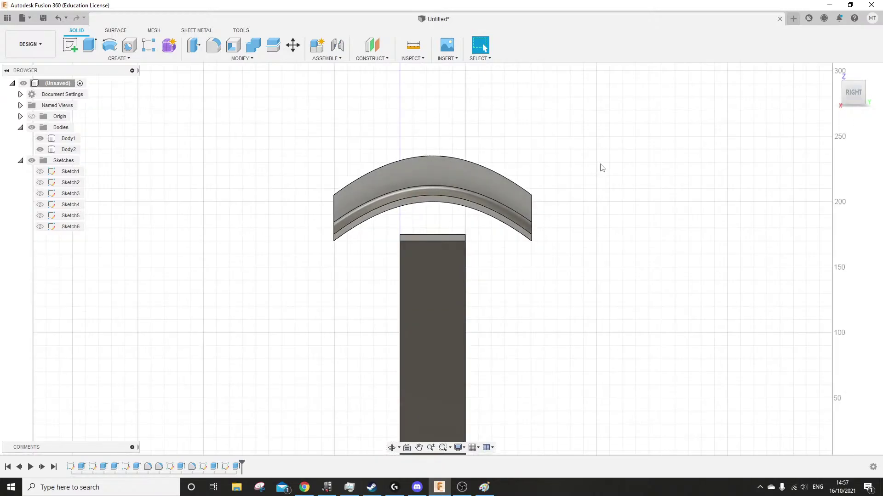
{"action": "left_click", "coordinate": [325, 236]}
Fillet the two long curved edges along the top of the arched band's raised lip
{"action": "middle_click_drag", "start_coordinate": [585, 244], "coordinate": [534, 256], "text": "shift"}
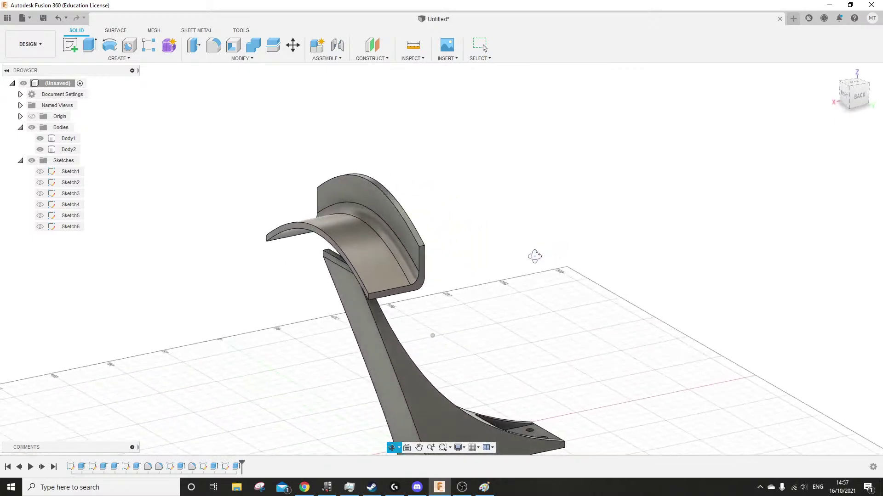
{"action": "scroll", "coordinate": [404, 259], "scroll_direction": "up", "scroll_amount": 3}
{"action": "middle_click_drag", "start_coordinate": [404, 258], "coordinate": [509, 273], "text": "shift"}
{"action": "left_click", "coordinate": [384, 175]}
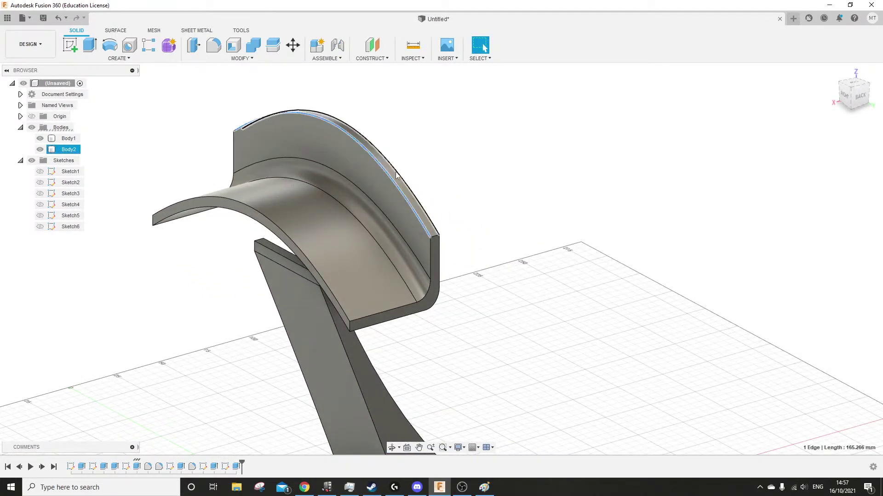
{"action": "left_click", "coordinate": [395, 171]}
{"action": "scroll", "coordinate": [457, 199], "scroll_direction": "up", "scroll_amount": 4}
{"action": "scroll", "coordinate": [456, 199], "scroll_direction": "down", "scroll_amount": 4}
{"action": "middle_click_drag", "start_coordinate": [451, 167], "coordinate": [445, 217], "text": "shift"}
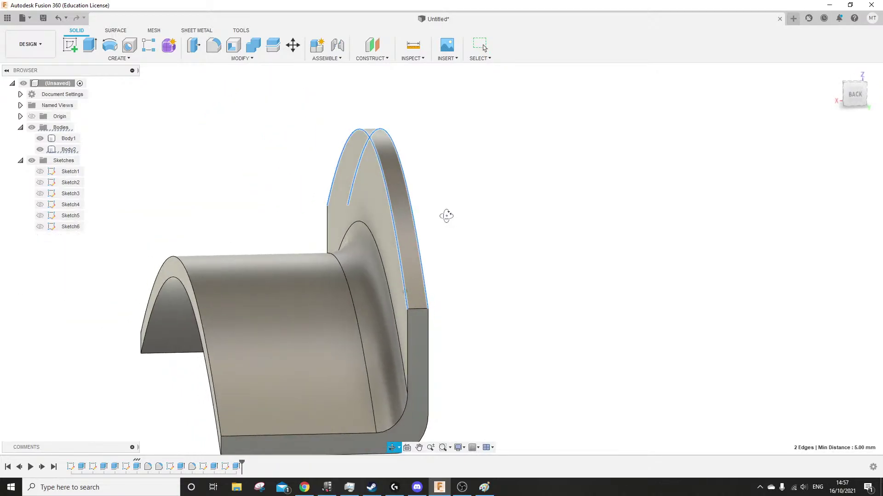
{"action": "left_click", "coordinate": [212, 52]}
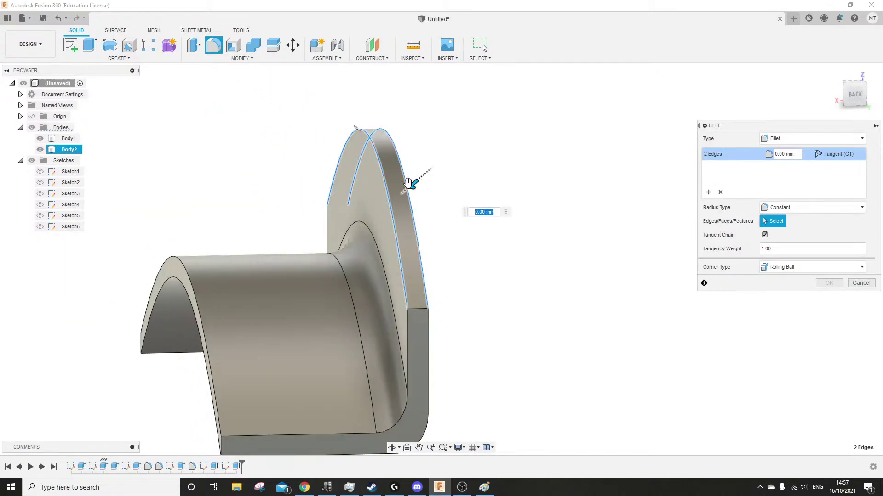
{"action": "left_click_drag", "start_coordinate": [407, 186], "coordinate": [405, 185]}
{"action": "left_click", "coordinate": [828, 283]}
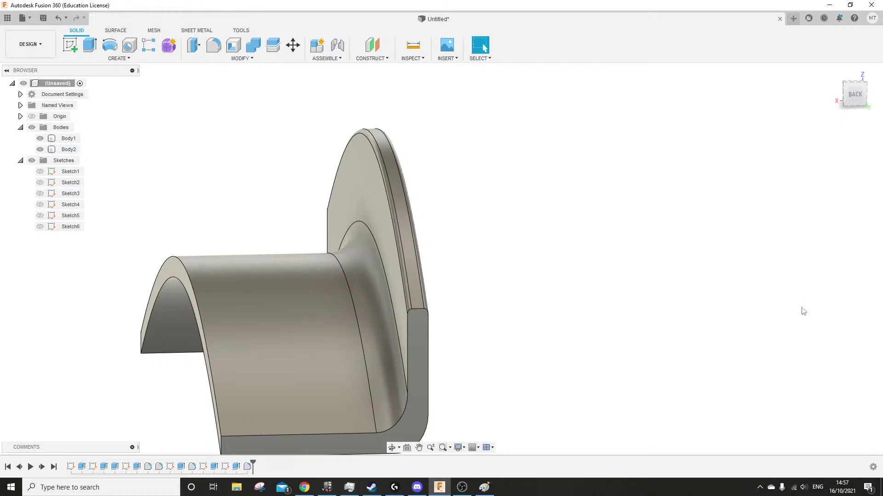
Try to round the edges of both end faces of the arched band with a 1 mm fillet
{"action": "scroll", "coordinate": [468, 264], "scroll_direction": "down", "scroll_amount": 3}
{"action": "left_click_drag", "start_coordinate": [411, 266], "coordinate": [478, 279]}
{"action": "key", "text": "Escape"}
{"action": "middle_click_drag", "start_coordinate": [506, 302], "coordinate": [509, 338], "text": "shift"}
{"action": "left_click", "coordinate": [509, 338]}
{"action": "middle_click_drag", "start_coordinate": [371, 357], "coordinate": [292, 157], "text": "shift"}
{"action": "left_click", "coordinate": [293, 153]}
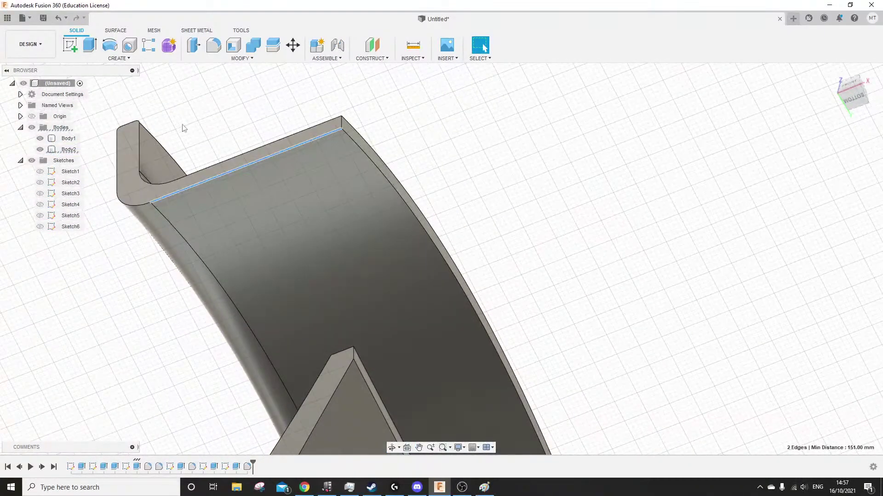
{"action": "left_click", "coordinate": [214, 46]}
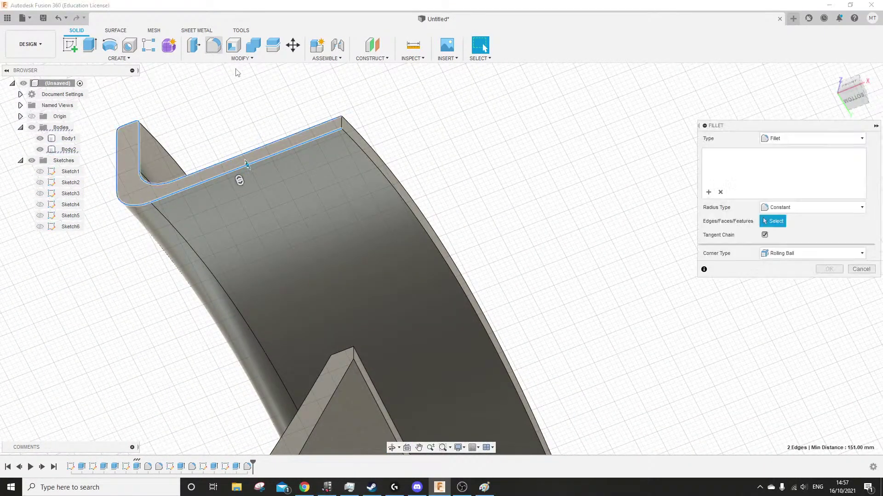
{"action": "left_click", "coordinate": [239, 180]}
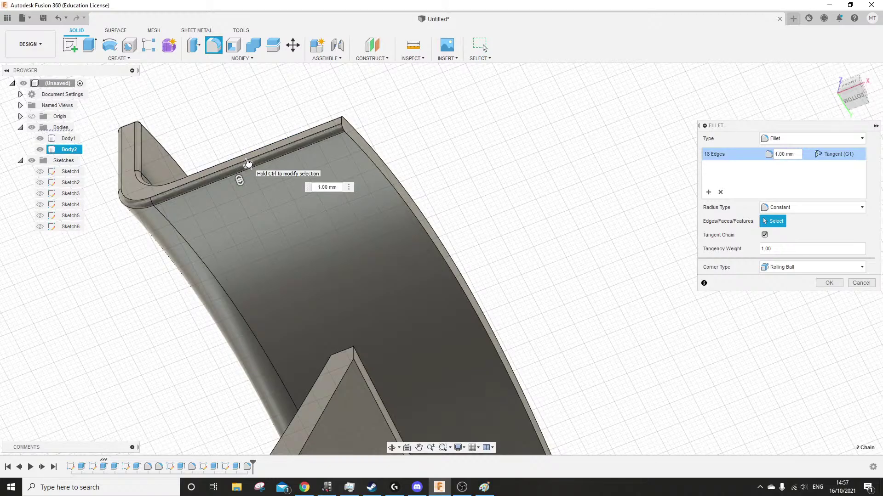
{"action": "type", "text": "1"}
{"action": "middle_click_drag", "start_coordinate": [243, 175], "coordinate": [348, 212], "text": "shift"}
{"action": "middle_click_drag", "start_coordinate": [233, 257], "coordinate": [269, 276], "text": "shift"}
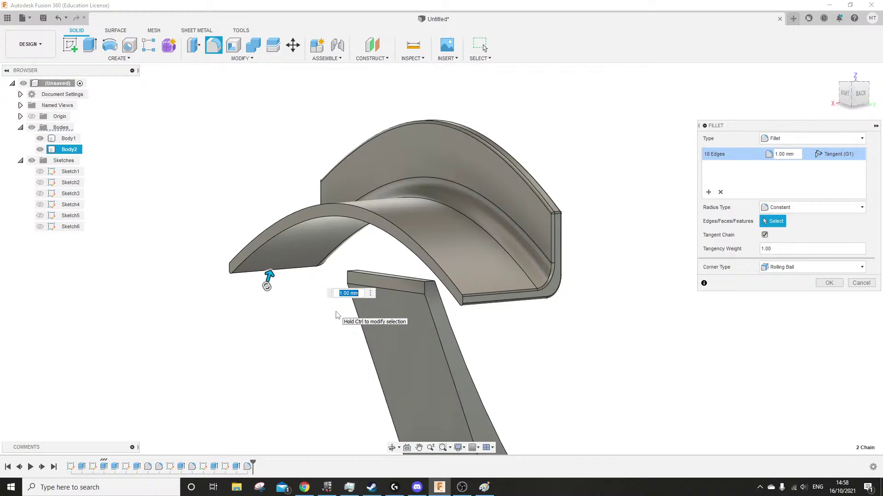
{"action": "key", "text": "Return"}
{"action": "middle_click_drag", "start_coordinate": [259, 304], "coordinate": [282, 305], "text": "shift"}
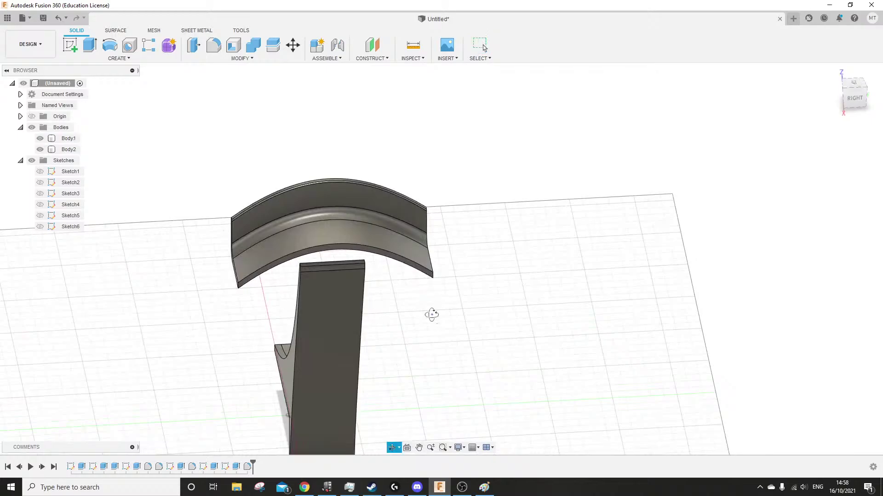
{"action": "middle_click_drag", "start_coordinate": [429, 313], "coordinate": [362, 283], "text": "shift"}
{"action": "scroll", "coordinate": [351, 271], "scroll_direction": "up", "scroll_amount": 3}
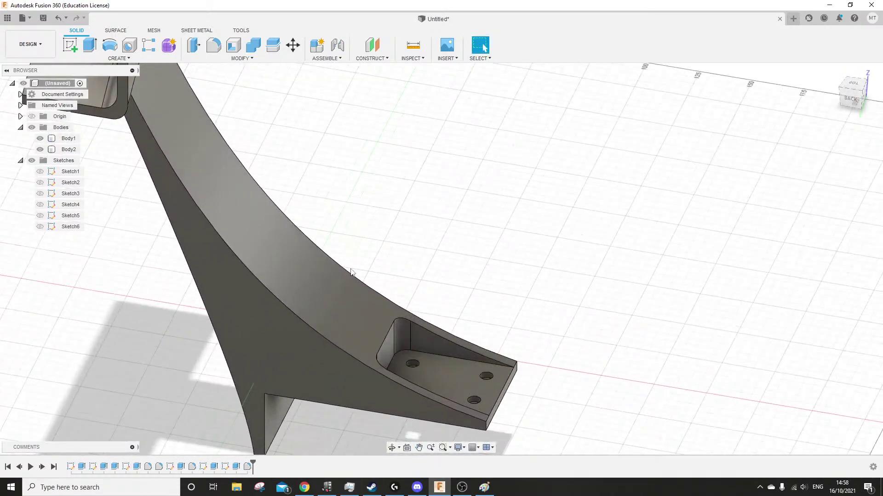
{"action": "scroll", "coordinate": [351, 271], "scroll_direction": "down", "scroll_amount": 6}
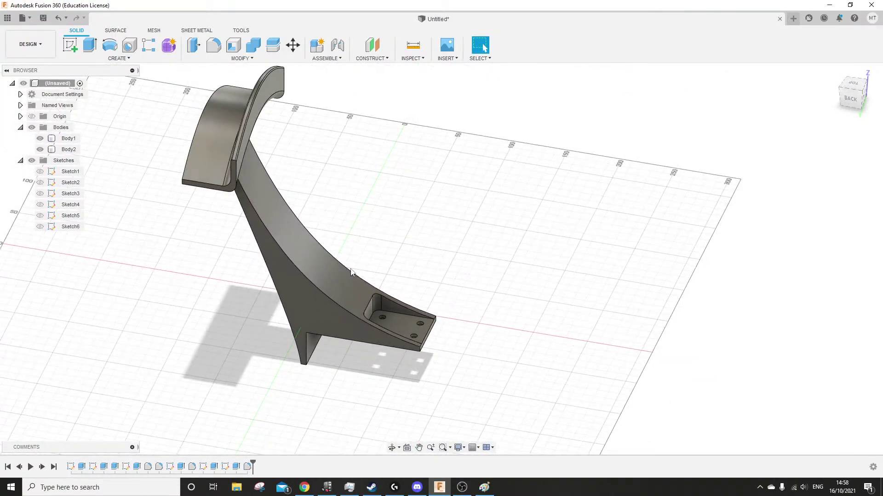
{"action": "middle_click_drag", "start_coordinate": [300, 252], "coordinate": [339, 258], "text": "shift"}
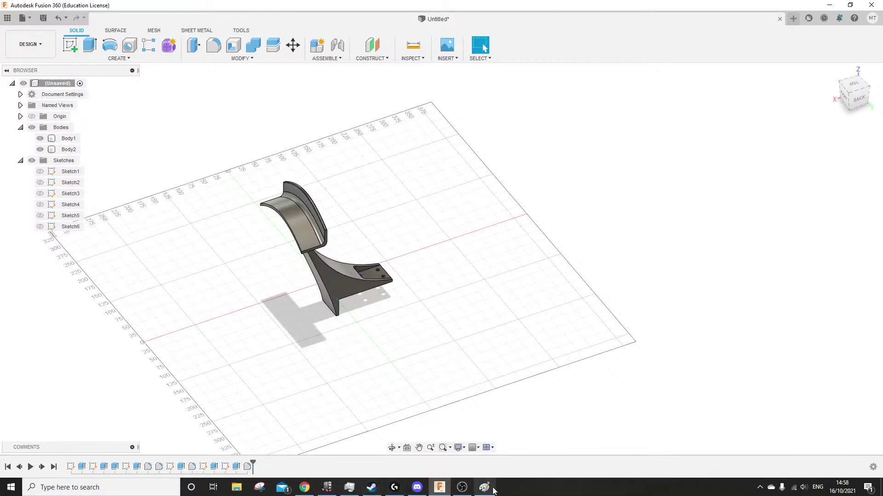
Switch to Paint and clear the old circle diagram to a blank white canvas
{"action": "left_click", "coordinate": [485, 487]}
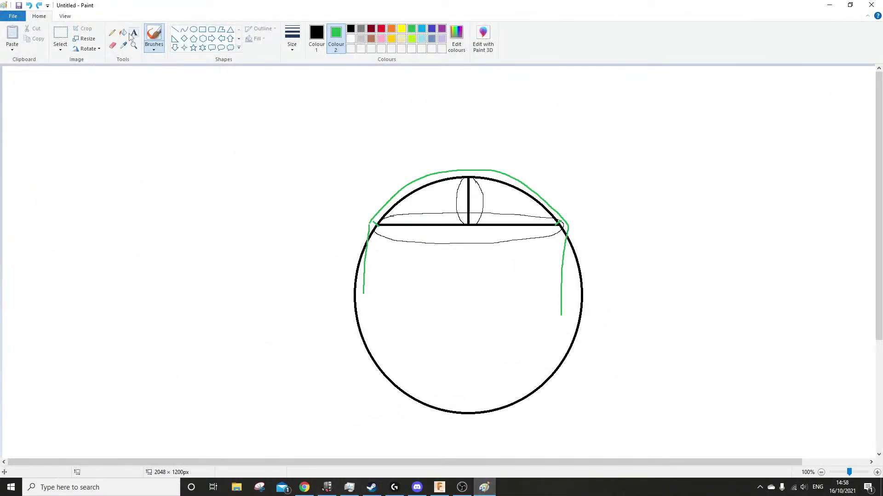
{"action": "left_click", "coordinate": [61, 36]}
{"action": "left_click_drag", "start_coordinate": [254, 119], "coordinate": [704, 427]}
{"action": "key", "text": "Delete"}
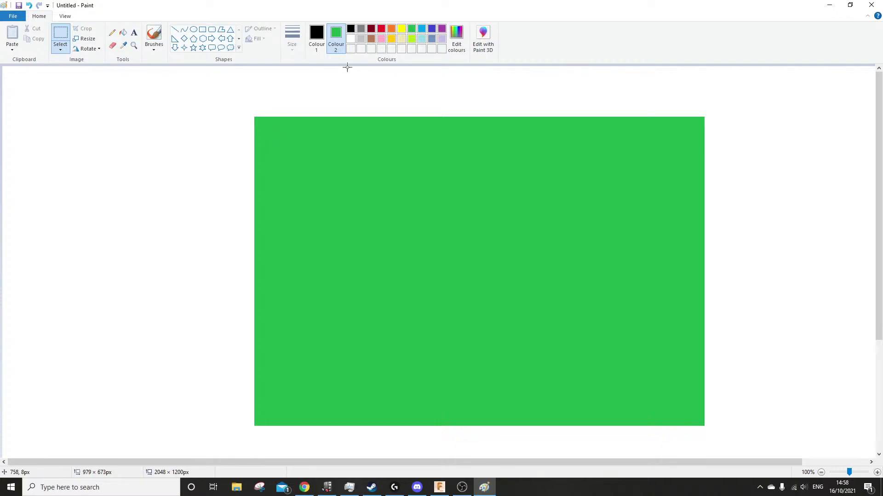
{"action": "left_click", "coordinate": [351, 38]}
{"action": "left_click", "coordinate": [123, 32]}
{"action": "left_click", "coordinate": [401, 199]}
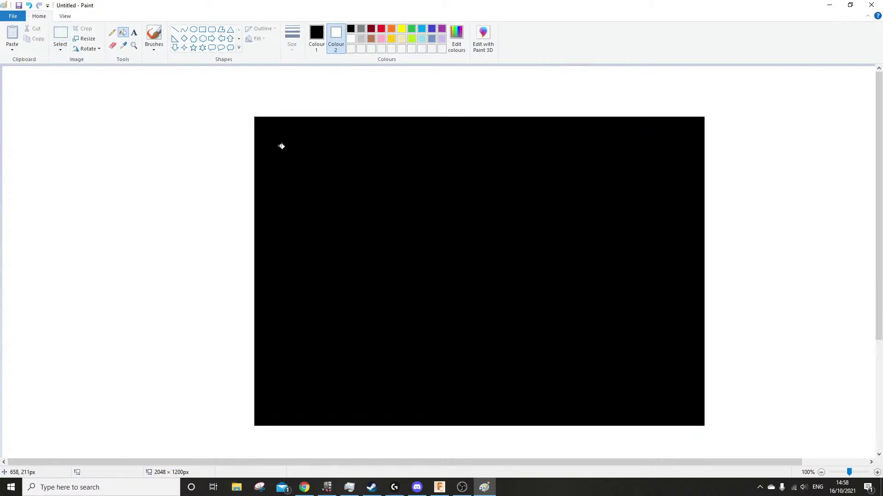
{"action": "right_click", "coordinate": [329, 160]}
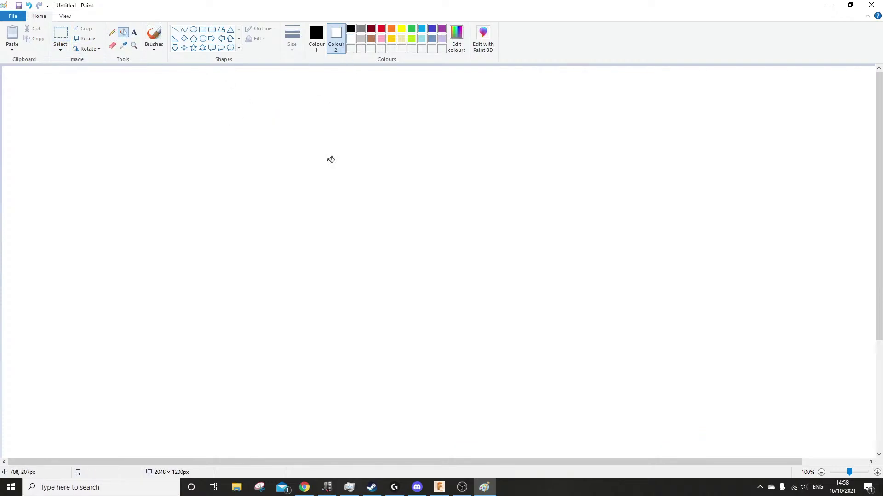
Try to make an arch by drawing an ellipse about 384 × 261 px and erasing its lower half
{"action": "left_click", "coordinate": [193, 29]}
{"action": "left_click_drag", "start_coordinate": [226, 211], "coordinate": [403, 330]}
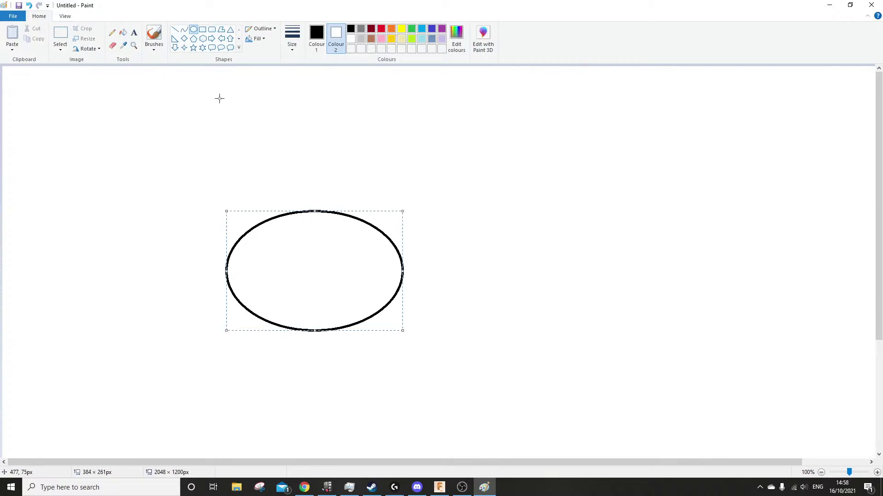
{"action": "left_click", "coordinate": [174, 29]}
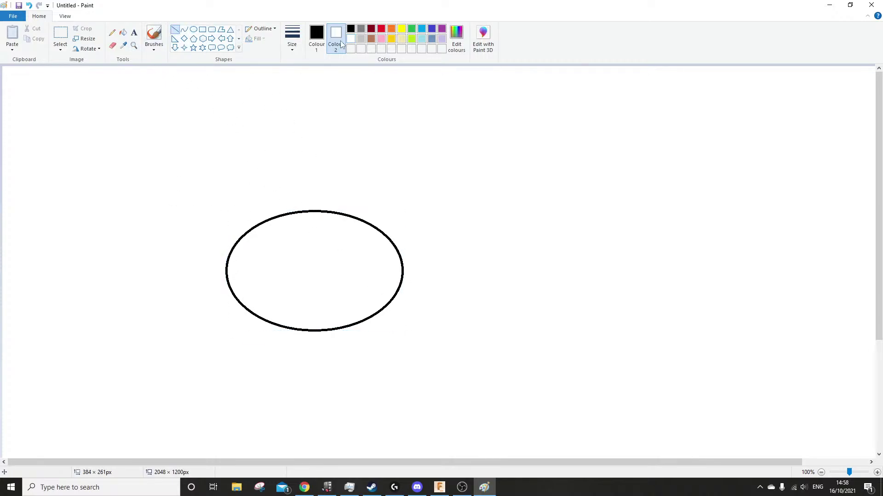
{"action": "left_click", "coordinate": [154, 36]}
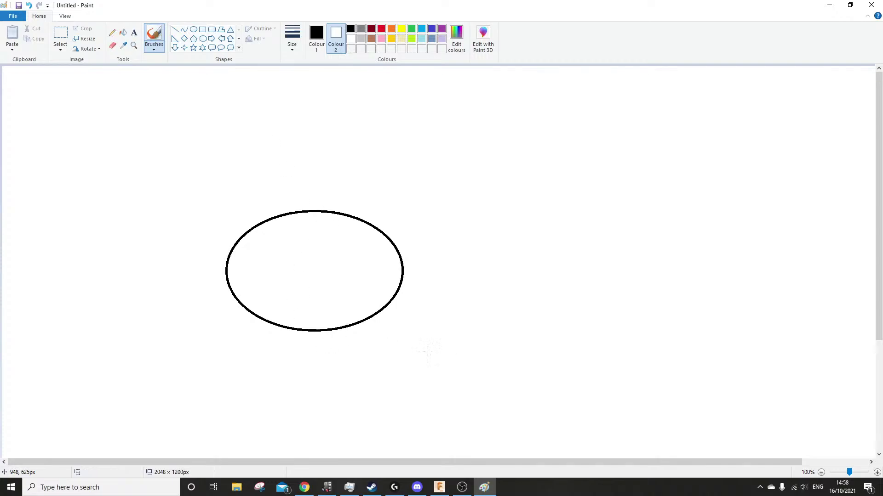
{"action": "mouse_move", "coordinate": [428, 351]}
{"action": "right_mouse_down"}
{"action": "mouse_move", "coordinate": [306, 315]}
{"action": "mouse_move", "coordinate": [211, 309]}
{"action": "mouse_move", "coordinate": [331, 329]}
{"action": "mouse_move", "coordinate": [224, 328]}
{"action": "mouse_move", "coordinate": [353, 325]}
{"action": "right_mouse_up"}
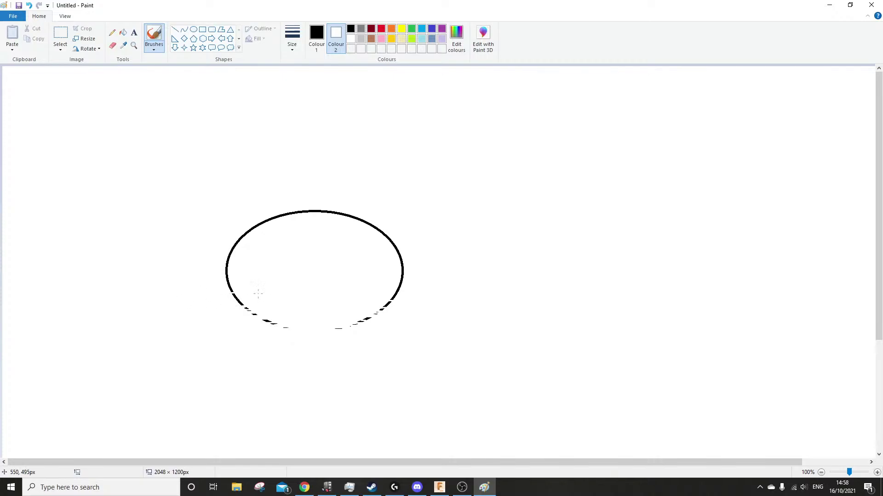
{"action": "key", "text": "ctrl+z"}
{"action": "key", "text": "ctrl+z"}
{"action": "key", "text": "ctrl+z"}
{"action": "key", "text": "ctrl+z"}
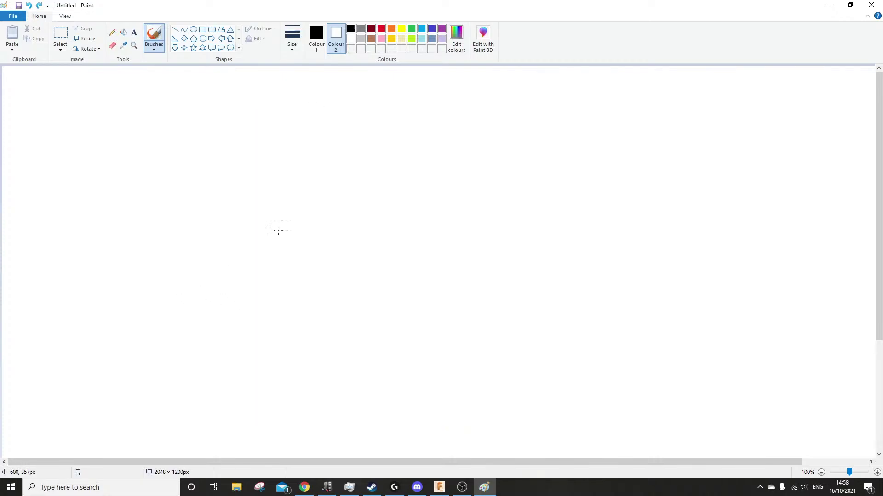
Draw a nearly round ellipse about 494 × 454 px and remove its lower half, leaving an arch
{"action": "left_click", "coordinate": [194, 29]}
{"action": "mouse_move", "coordinate": [262, 220]}
{"action": "left_mouse_down"}
{"action": "mouse_move", "coordinate": [321, 288]}
{"action": "mouse_move", "coordinate": [361, 295]}
{"action": "mouse_move", "coordinate": [460, 359]}
{"action": "mouse_move", "coordinate": [490, 429]}
{"action": "left_mouse_up"}
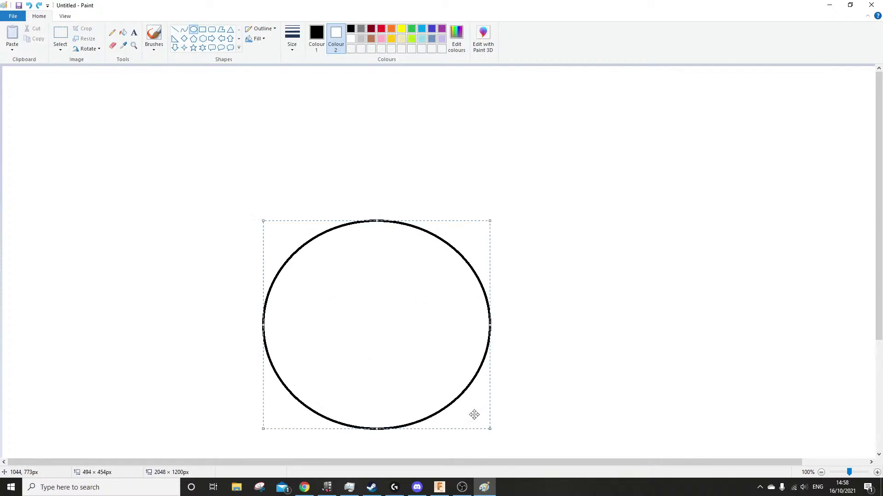
{"action": "left_click", "coordinate": [146, 37]}
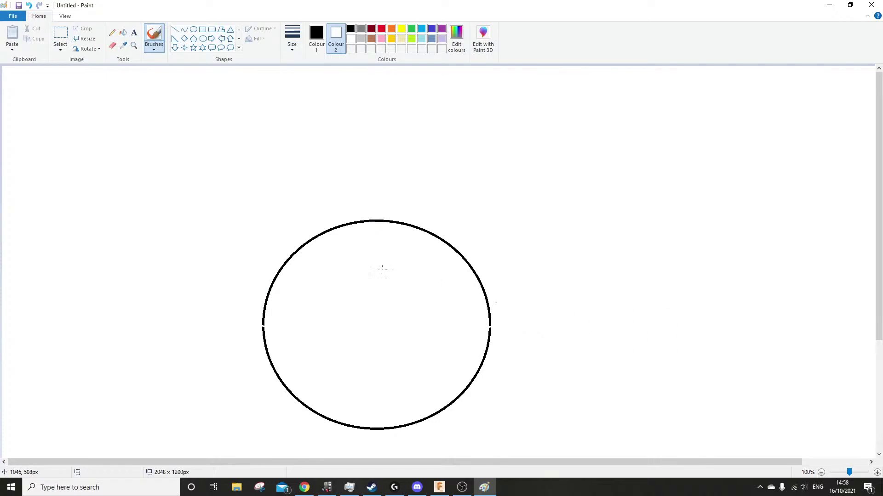
{"action": "left_click", "coordinate": [123, 32]}
{"action": "right_click", "coordinate": [281, 381]}
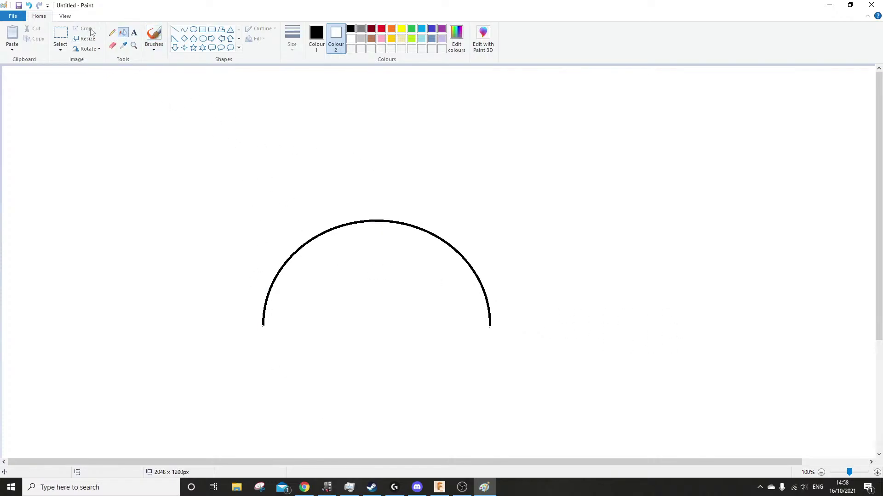
Draw a line about 185 px down from the arch's crown with a short crossbar at its foot, and loop the vertical line freehand
{"action": "left_click", "coordinate": [175, 29]}
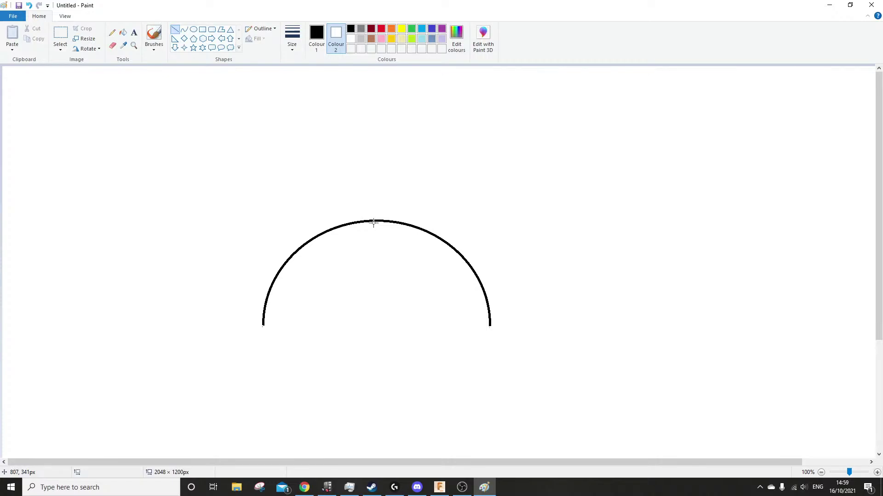
{"action": "left_click_drag", "start_coordinate": [373, 223], "coordinate": [374, 305]}
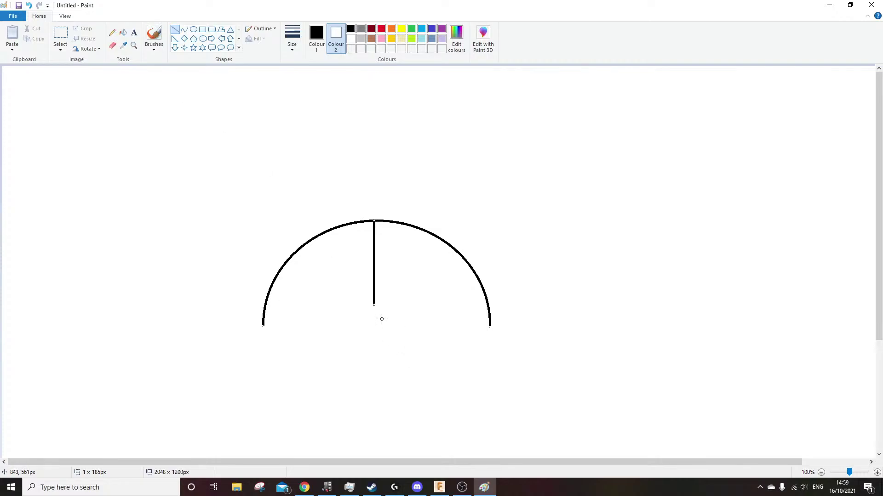
{"action": "left_click_drag", "start_coordinate": [340, 305], "coordinate": [413, 304]}
{"action": "left_click", "coordinate": [431, 359]}
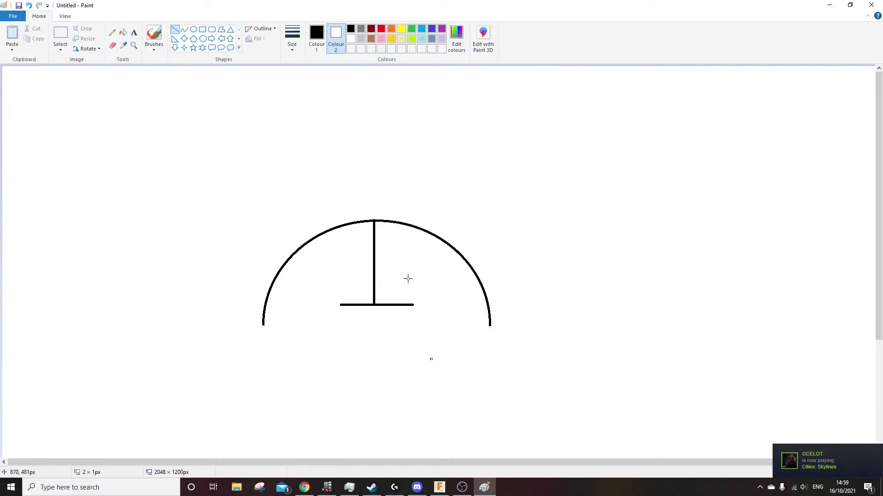
{"action": "left_click", "coordinate": [111, 32]}
{"action": "mouse_move", "coordinate": [384, 235]}
{"action": "left_mouse_down"}
{"action": "mouse_move", "coordinate": [377, 216]}
{"action": "mouse_move", "coordinate": [368, 288]}
{"action": "mouse_move", "coordinate": [390, 281]}
{"action": "mouse_move", "coordinate": [386, 242]}
{"action": "left_mouse_up"}
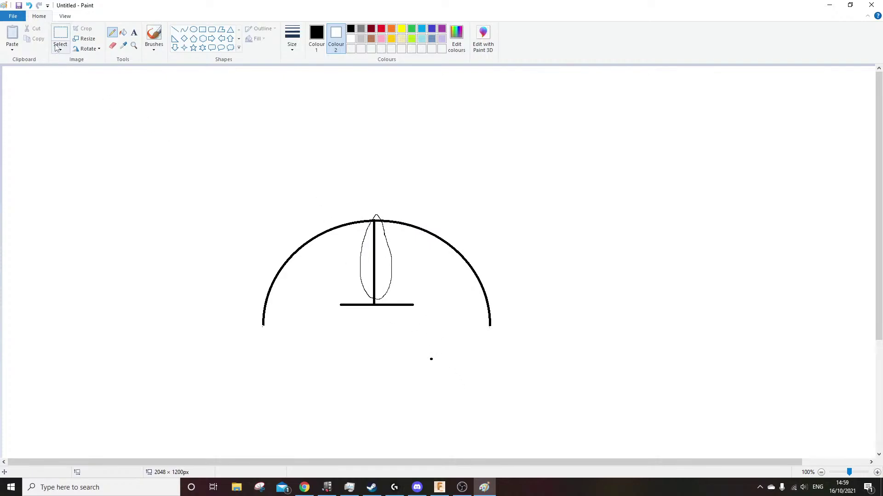
Delete the whole arch diagram from the canvas
{"action": "left_click", "coordinate": [60, 34]}
{"action": "mouse_move", "coordinate": [216, 147]}
{"action": "left_mouse_down"}
{"action": "mouse_move", "coordinate": [235, 172]}
{"action": "mouse_move", "coordinate": [554, 418]}
{"action": "left_mouse_up"}
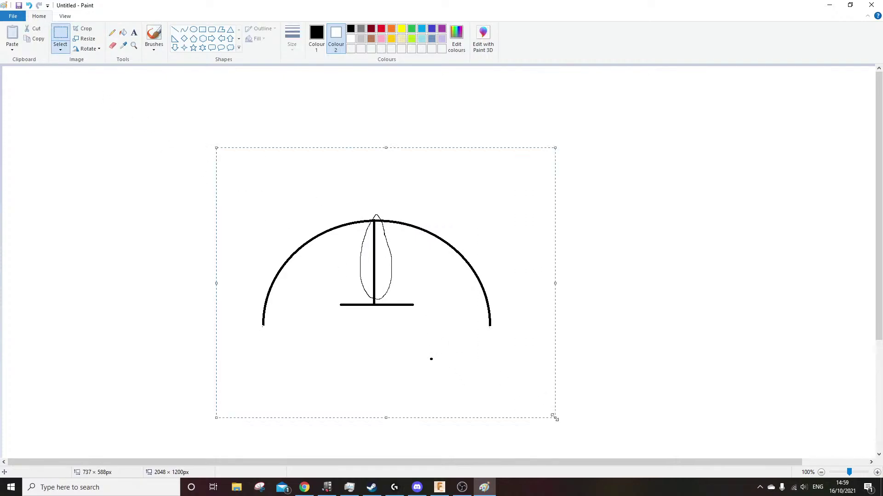
{"action": "key", "text": "Delete"}
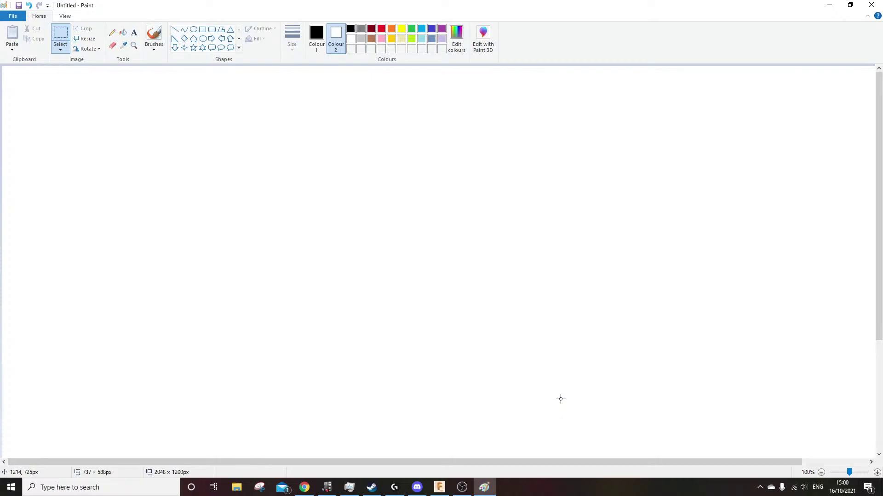
Switch from Paint to Fusion 360 and bring the gap between the arm's top end and the arched band into view
{"action": "left_click", "coordinate": [829, 5]}
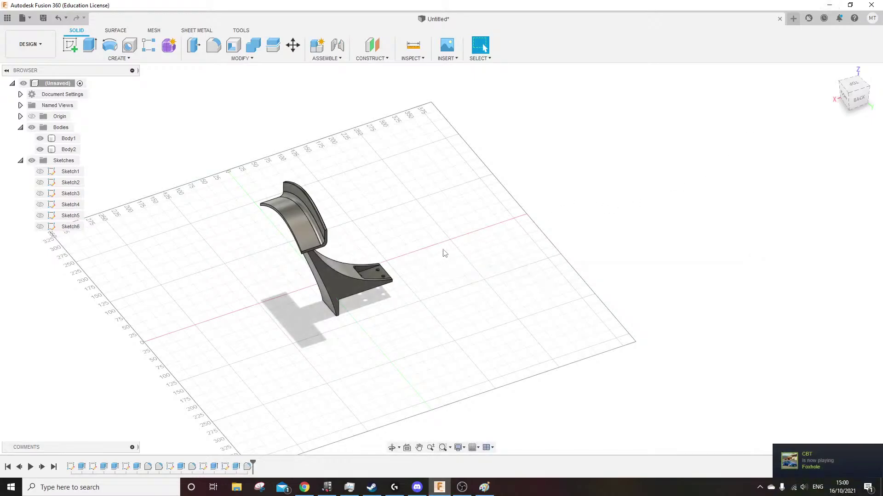
{"action": "middle_click_drag", "start_coordinate": [453, 288], "coordinate": [464, 205], "text": "shift"}
{"action": "scroll", "coordinate": [435, 211], "scroll_direction": "up", "scroll_amount": 4}
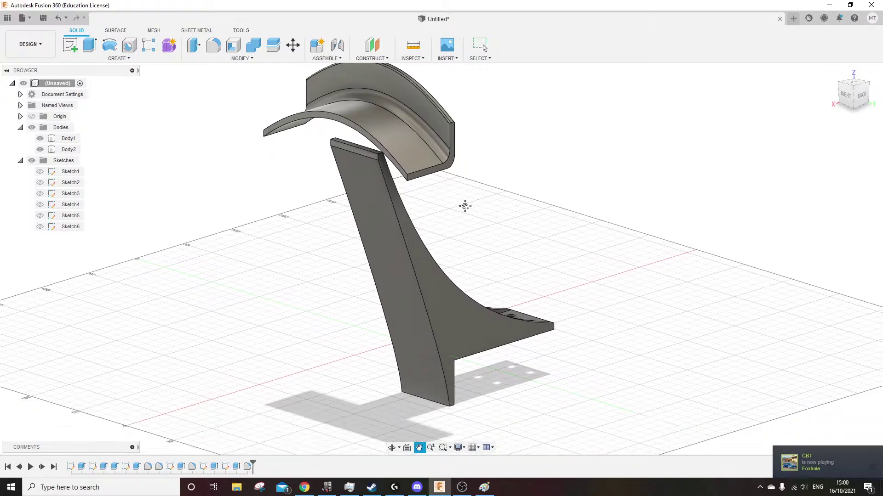
{"action": "middle_click_drag", "start_coordinate": [344, 180], "coordinate": [301, 338], "text": "shift"}
{"action": "scroll", "coordinate": [378, 250], "scroll_direction": "up", "scroll_amount": 4}
{"action": "middle_click_drag", "start_coordinate": [401, 259], "coordinate": [400, 320], "text": "shift"}
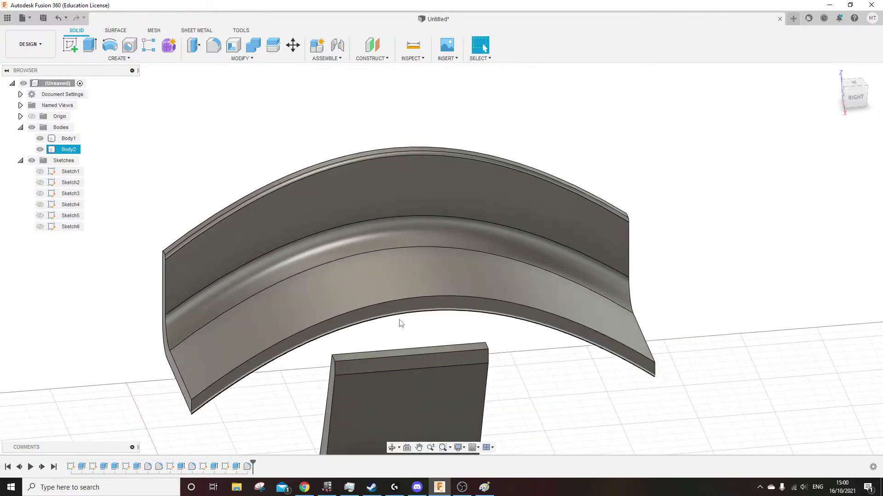
{"action": "left_click", "coordinate": [408, 353]}
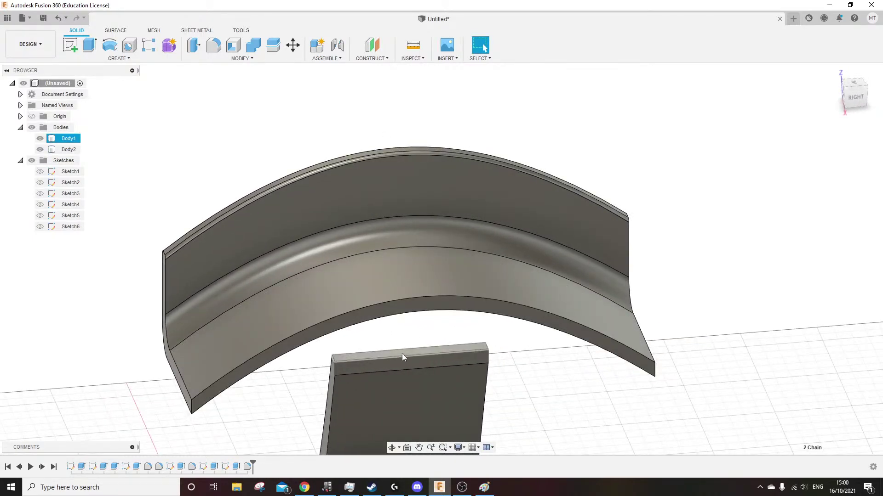
{"action": "scroll", "coordinate": [402, 327], "scroll_direction": "up", "scroll_amount": 3}
{"action": "type", "text": "e"}
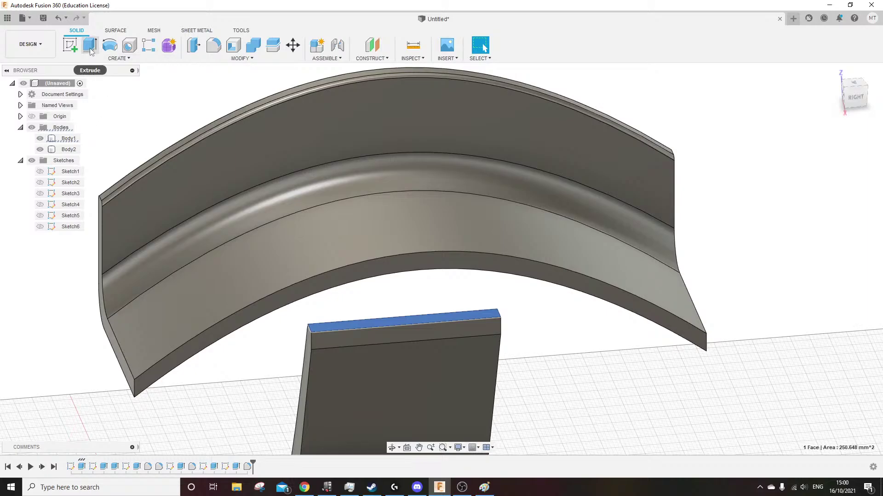
{"action": "type", "text": "1"}
{"action": "key", "text": "Return"}
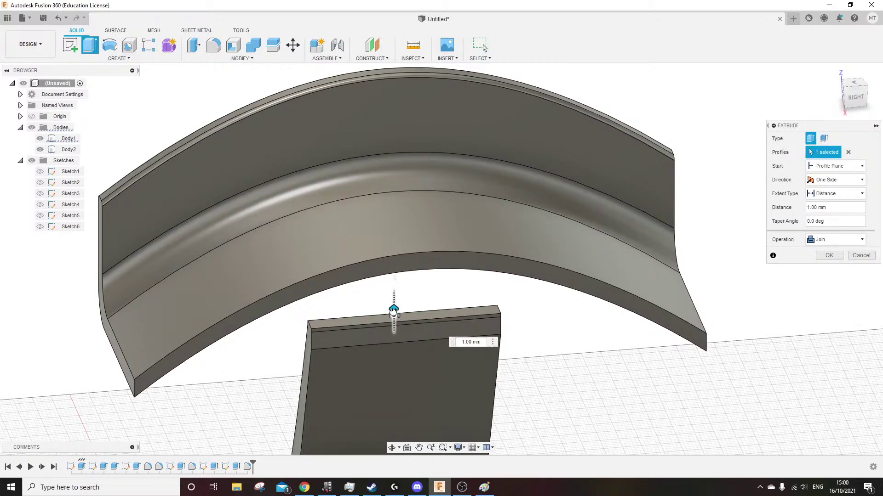
{"action": "left_click_drag", "start_coordinate": [393, 313], "coordinate": [394, 308]}
{"action": "mouse_move", "coordinate": [280, 352]}
{"action": "middle_mouse_down", "text": "shift"}
{"action": "mouse_move", "coordinate": [392, 335]}
{"action": "mouse_move", "coordinate": [439, 339]}
{"action": "mouse_move", "coordinate": [295, 354]}
{"action": "middle_mouse_up", "text": "shift"}
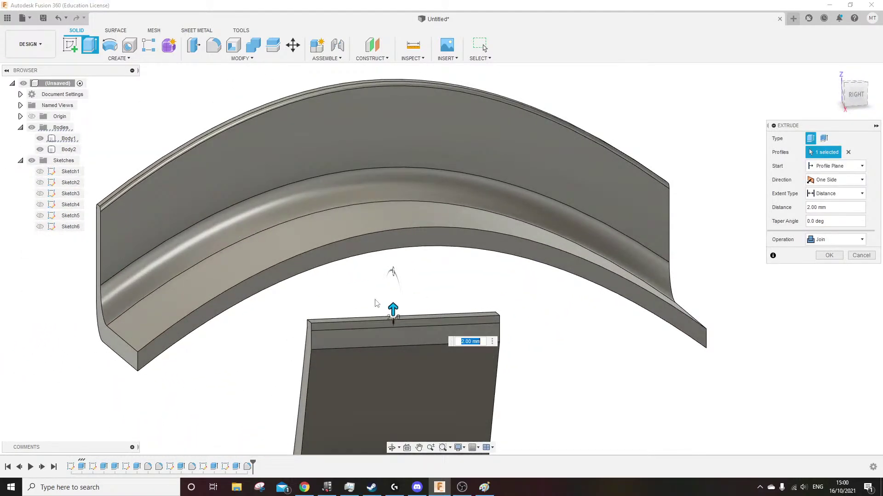
{"action": "left_click_drag", "start_coordinate": [393, 309], "coordinate": [393, 315]}
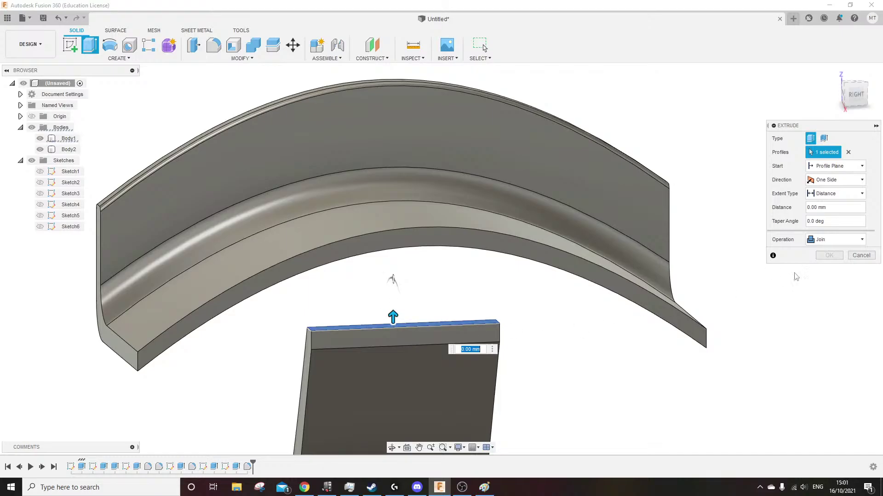
{"action": "left_click", "coordinate": [860, 255]}
Examine from several sides how the arm's top end lines up with the underside of the arched band
{"action": "middle_click_drag", "start_coordinate": [483, 380], "coordinate": [349, 312]}
{"action": "left_click_drag", "start_coordinate": [450, 294], "coordinate": [445, 296]}
{"action": "key", "text": "Escape"}
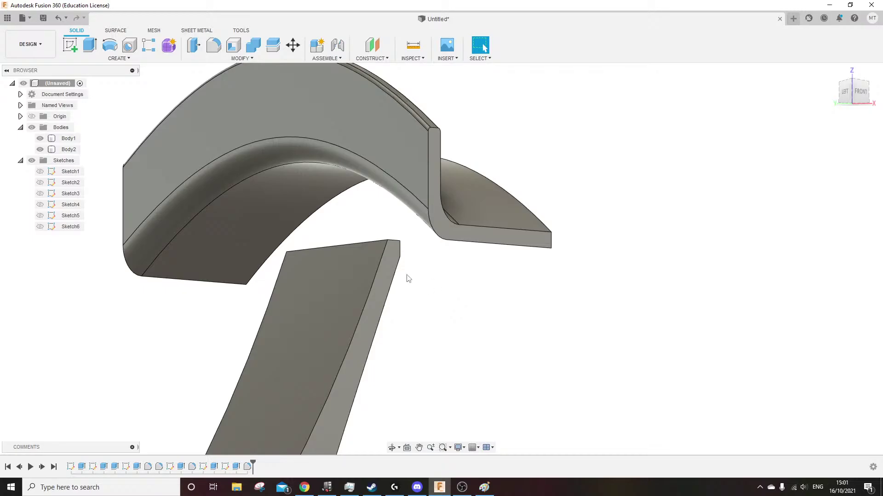
{"action": "left_click", "coordinate": [264, 106]}
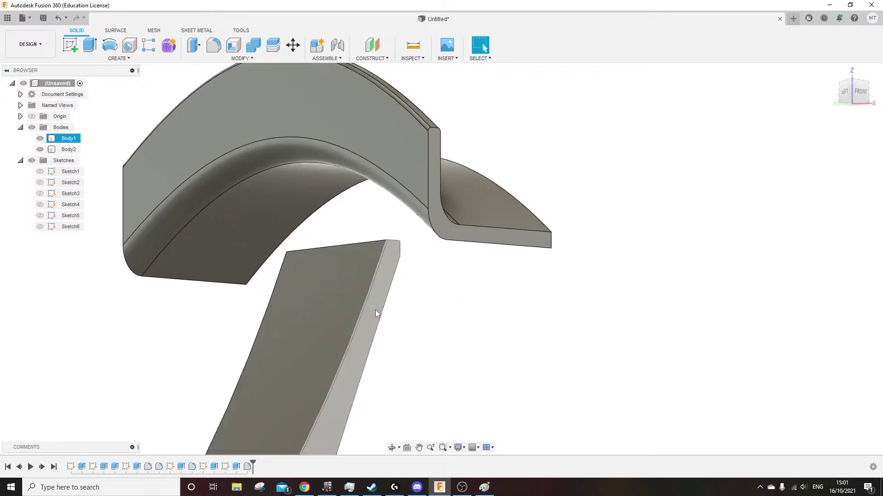
{"action": "scroll", "coordinate": [391, 203], "scroll_direction": "down", "scroll_amount": 6}
{"action": "middle_click_drag", "start_coordinate": [448, 298], "coordinate": [404, 301], "text": "shift"}
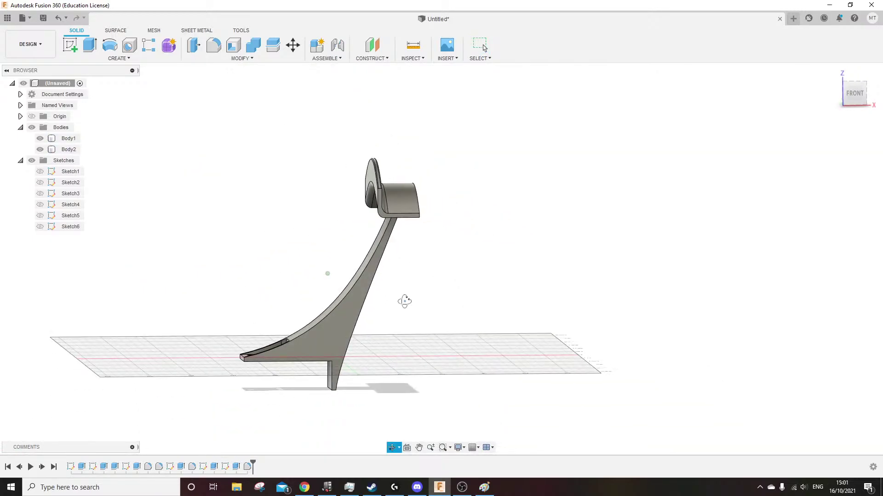
{"action": "left_click", "coordinate": [367, 291]}
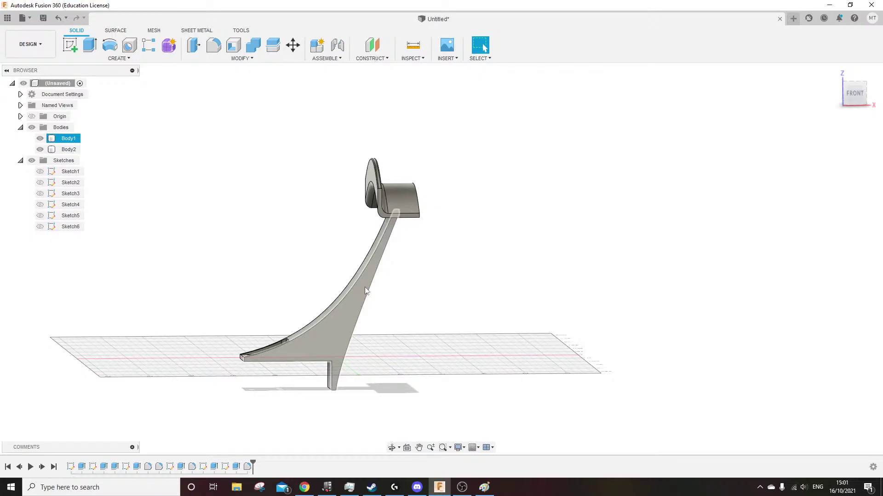
{"action": "middle_click_drag", "start_coordinate": [365, 287], "coordinate": [350, 223], "text": "shift"}
{"action": "scroll", "coordinate": [367, 172], "scroll_direction": "up", "scroll_amount": 5}
{"action": "middle_click_drag", "start_coordinate": [367, 173], "coordinate": [364, 277], "text": "shift"}
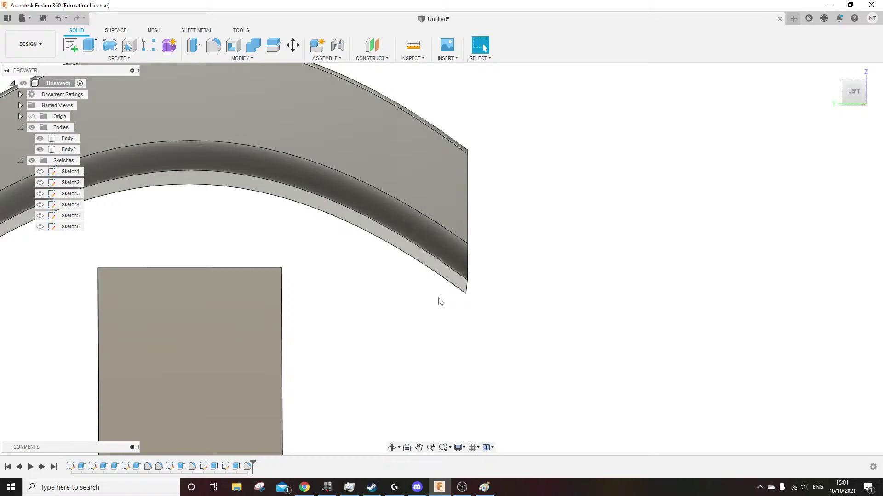
{"action": "scroll", "coordinate": [440, 301], "scroll_direction": "down", "scroll_amount": 5}
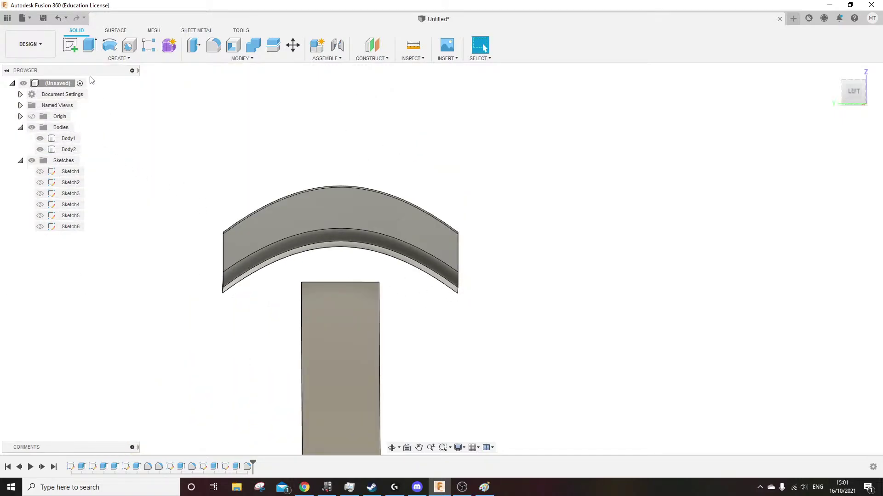
Move the arched band body down 21.5 mm along Z so its underside meets the corners of the arm's top
{"action": "left_click", "coordinate": [420, 227]}
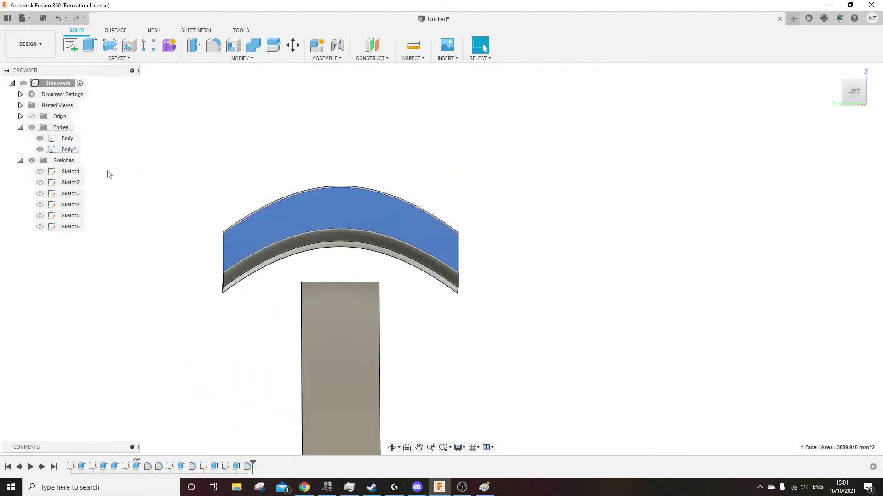
{"action": "left_click", "coordinate": [293, 45]}
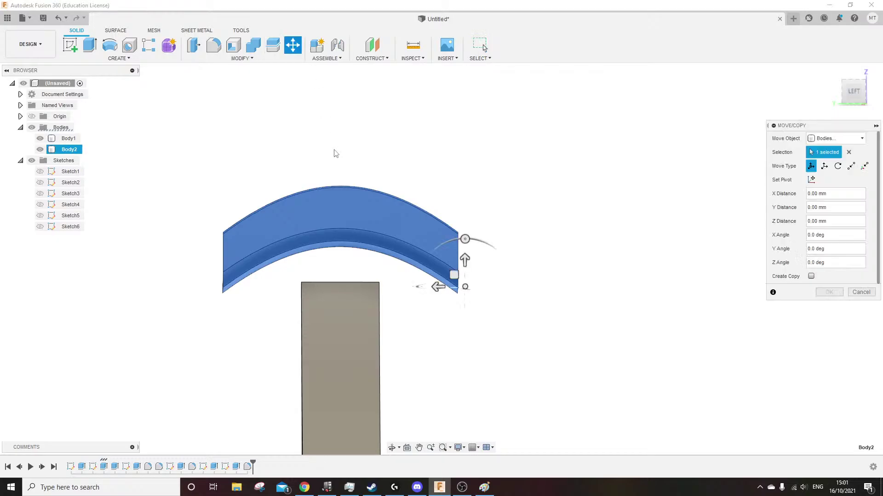
{"action": "left_click_drag", "start_coordinate": [464, 259], "coordinate": [466, 292]}
{"action": "middle_click_drag", "start_coordinate": [465, 291], "coordinate": [609, 280], "text": "shift"}
{"action": "scroll", "coordinate": [609, 280], "scroll_direction": "up", "scroll_amount": 5}
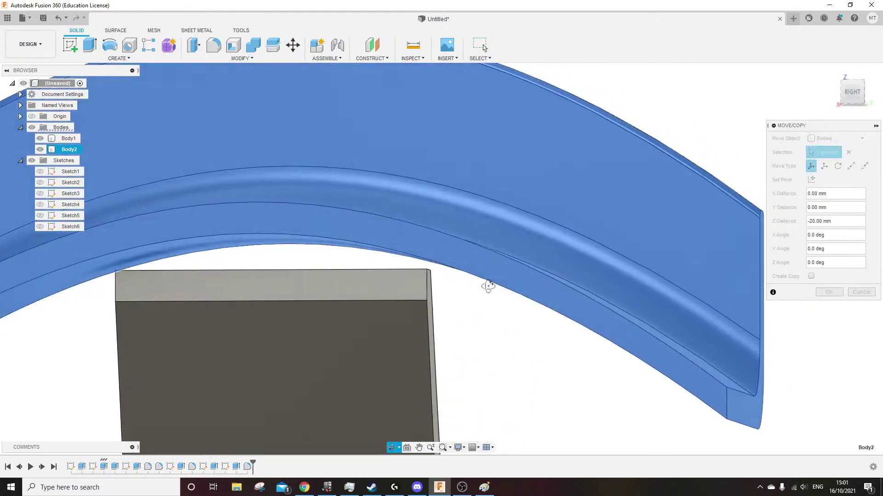
{"action": "middle_click_drag", "start_coordinate": [281, 249], "coordinate": [586, 213]}
{"action": "scroll", "coordinate": [585, 213], "scroll_direction": "up", "scroll_amount": 1}
{"action": "left_click_drag", "start_coordinate": [41, 371], "coordinate": [40, 387]}
{"action": "scroll", "coordinate": [368, 279], "scroll_direction": "up", "scroll_amount": 3}
{"action": "scroll", "coordinate": [437, 286], "scroll_direction": "down", "scroll_amount": 5}
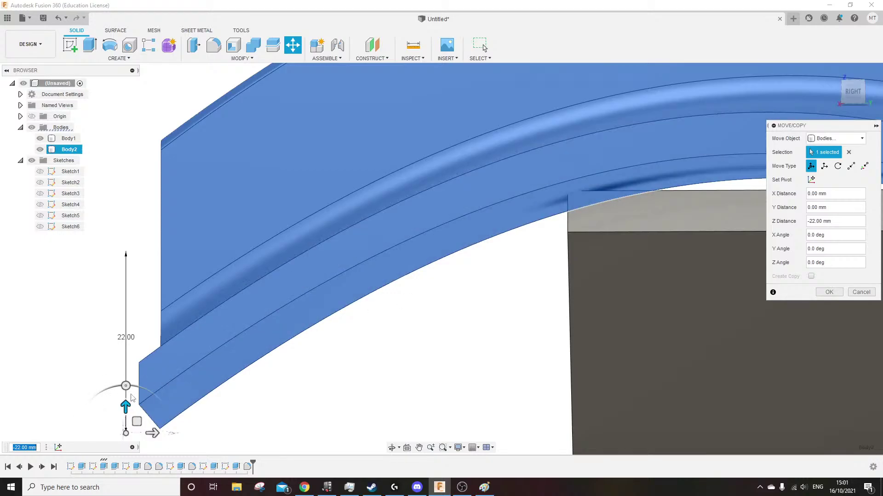
{"action": "left_click_drag", "start_coordinate": [125, 405], "coordinate": [125, 398]}
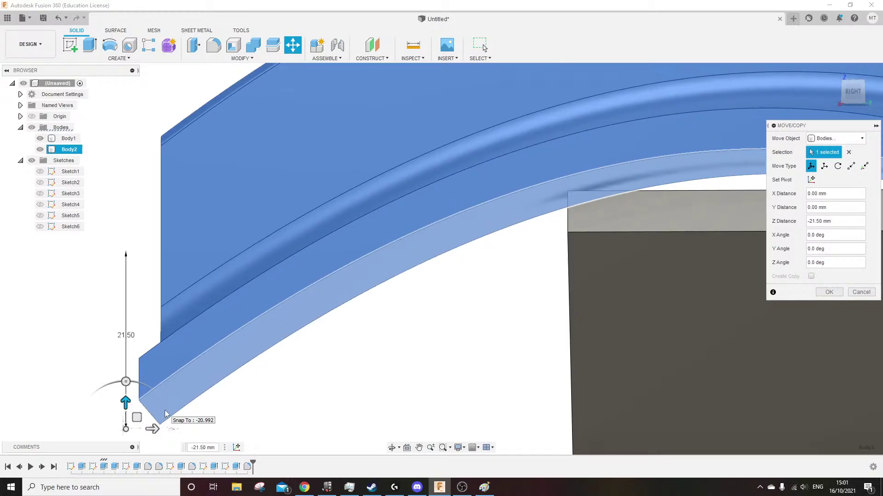
{"action": "key", "text": "Return"}
Extrude the arm's top face 4 mm upward as a Cut into the underside of the arched band
{"action": "scroll", "coordinate": [621, 349], "scroll_direction": "up", "scroll_amount": 5}
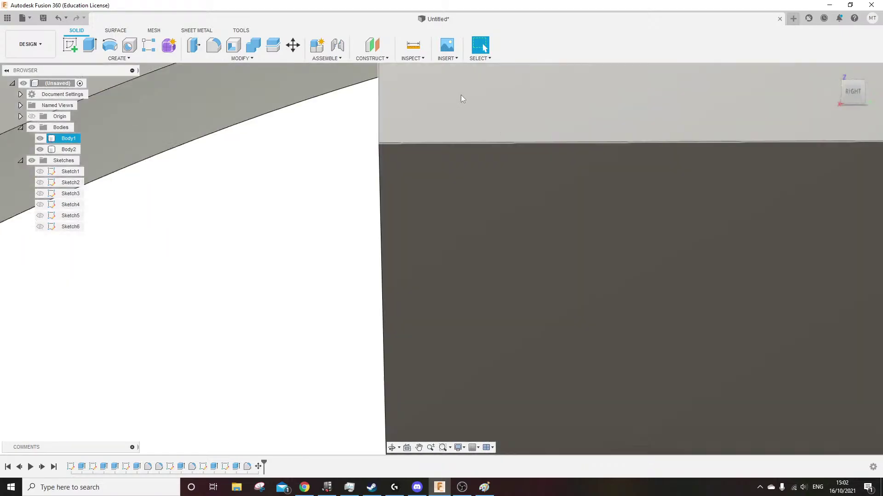
{"action": "middle_click_drag", "start_coordinate": [488, 95], "coordinate": [462, 248]}
{"action": "middle_click_drag", "start_coordinate": [361, 208], "coordinate": [256, 249], "text": "shift"}
{"action": "scroll", "coordinate": [244, 254], "scroll_direction": "down", "scroll_amount": 5}
{"action": "scroll", "coordinate": [289, 260], "scroll_direction": "up", "scroll_amount": 3}
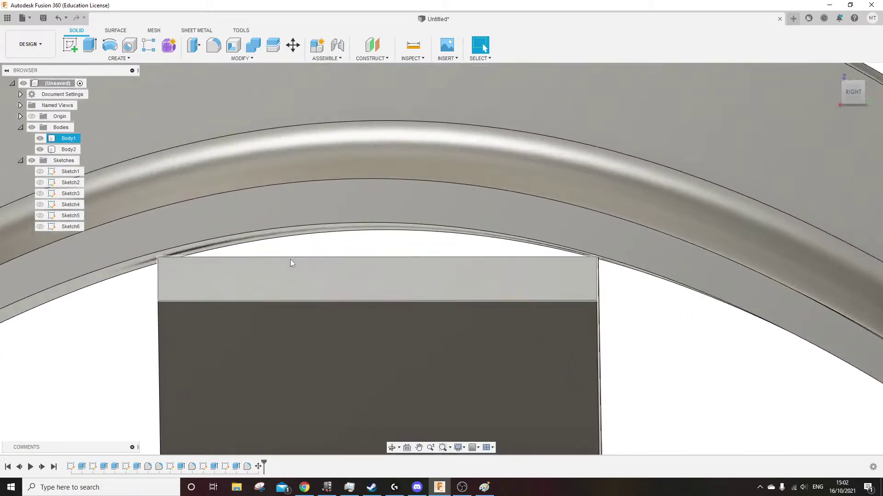
{"action": "middle_click_drag", "start_coordinate": [348, 252], "coordinate": [347, 254], "text": "shift"}
{"action": "left_click", "coordinate": [357, 254]}
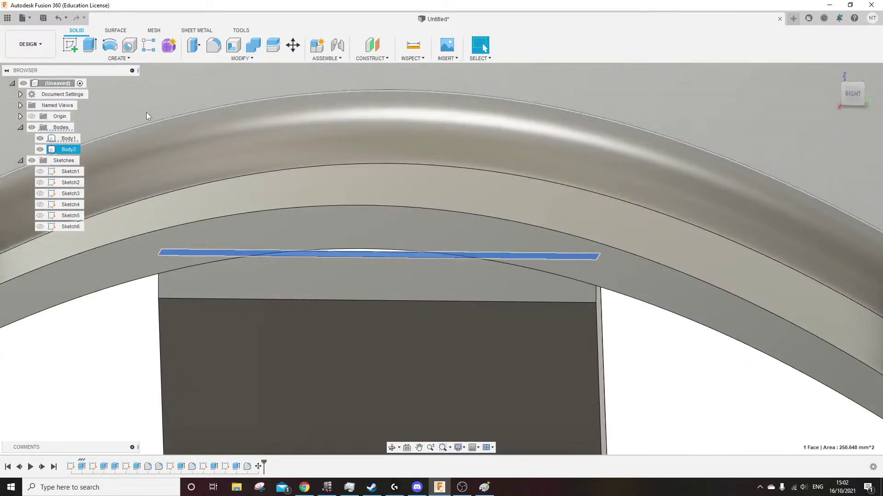
{"action": "left_click", "coordinate": [90, 46]}
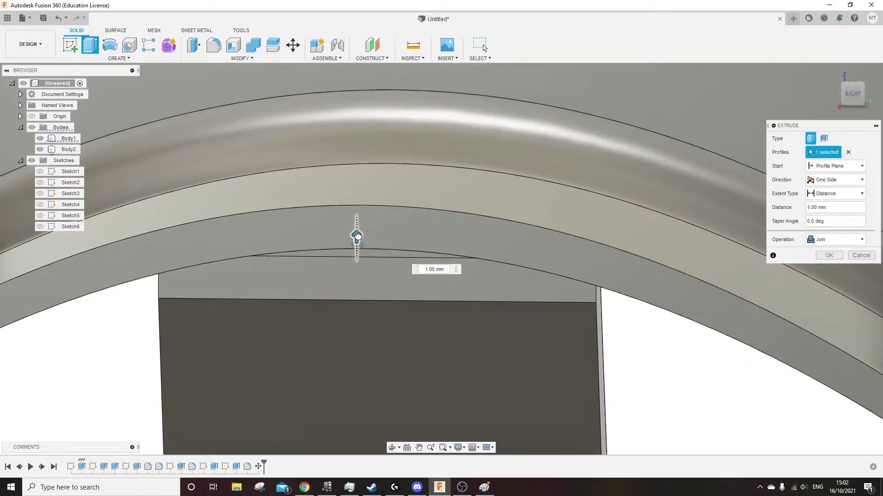
{"action": "middle_click_drag", "start_coordinate": [391, 230], "coordinate": [378, 227], "text": "shift"}
{"action": "left_click_drag", "start_coordinate": [356, 235], "coordinate": [359, 209]}
{"action": "middle_click_drag", "start_coordinate": [417, 307], "coordinate": [408, 245], "text": "shift"}
{"action": "left_click_drag", "start_coordinate": [394, 307], "coordinate": [396, 303]}
{"action": "middle_click_drag", "start_coordinate": [395, 302], "coordinate": [413, 322], "text": "shift"}
{"action": "scroll", "coordinate": [414, 324], "scroll_direction": "up", "scroll_amount": 3}
{"action": "mouse_move", "coordinate": [379, 266]}
{"action": "left_mouse_down"}
{"action": "mouse_move", "coordinate": [379, 326]}
{"action": "mouse_move", "coordinate": [379, 269]}
{"action": "mouse_move", "coordinate": [380, 295]}
{"action": "mouse_move", "coordinate": [378, 276]}
{"action": "left_mouse_up"}
{"action": "left_click", "coordinate": [837, 240]}
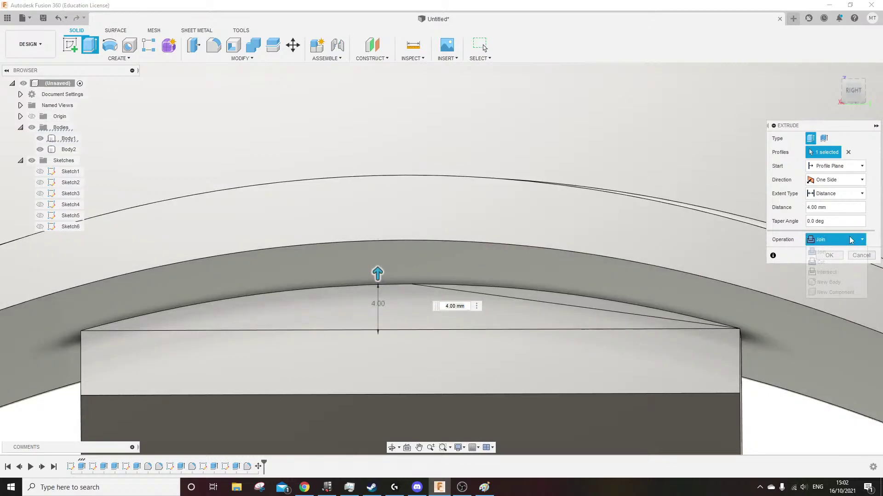
{"action": "left_click", "coordinate": [833, 261]}
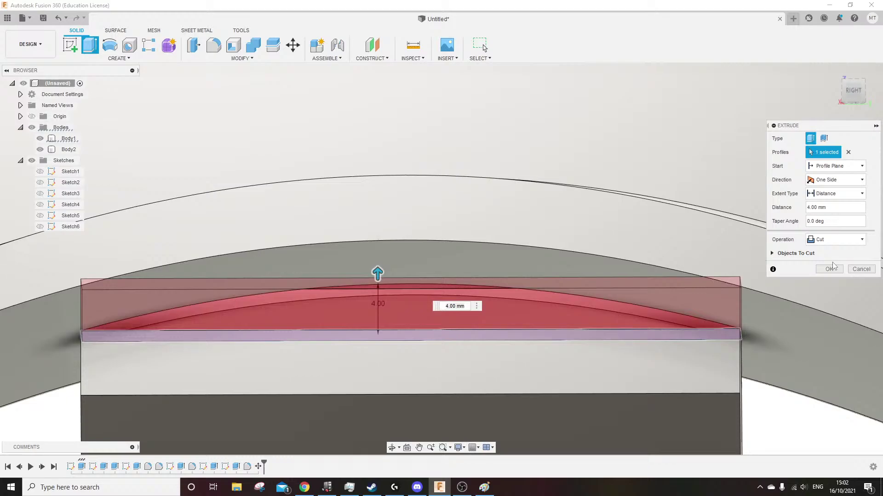
{"action": "left_click", "coordinate": [833, 270]}
Hide the arched band and extrude the arm's exposed top face upward
{"action": "middle_click_drag", "start_coordinate": [431, 315], "coordinate": [198, 209], "text": "shift"}
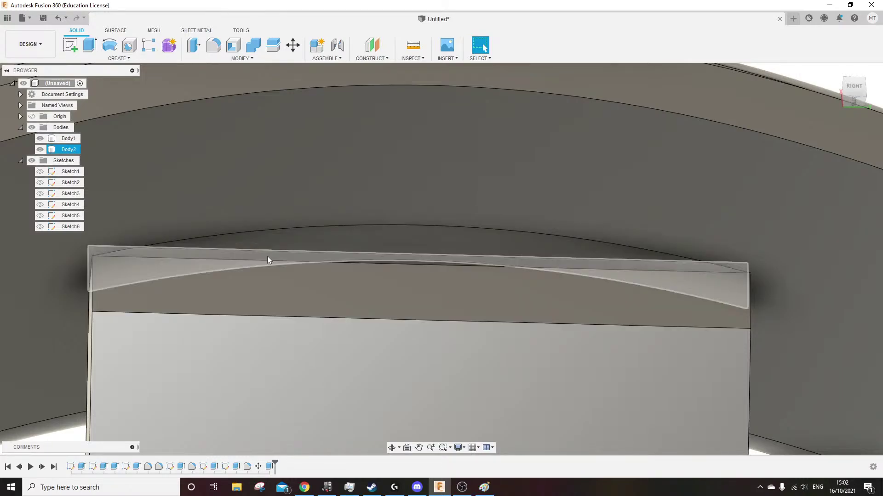
{"action": "scroll", "coordinate": [239, 234], "scroll_direction": "down", "scroll_amount": 5}
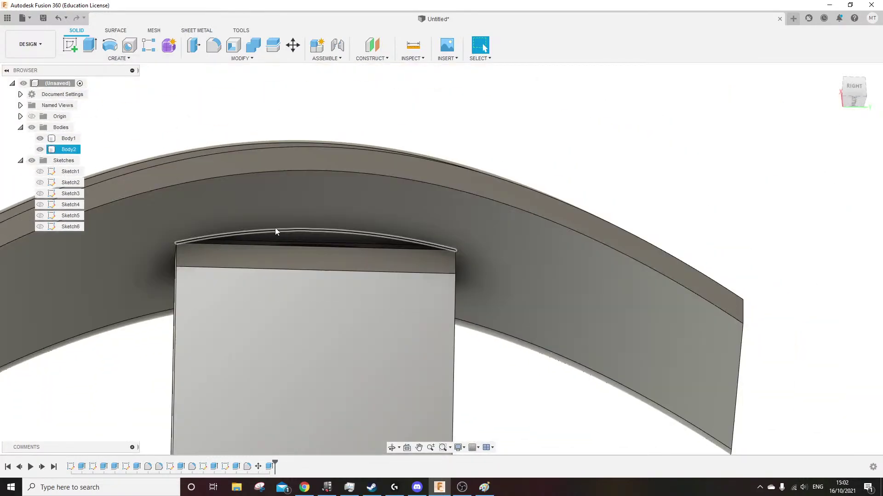
{"action": "left_click", "coordinate": [41, 150]}
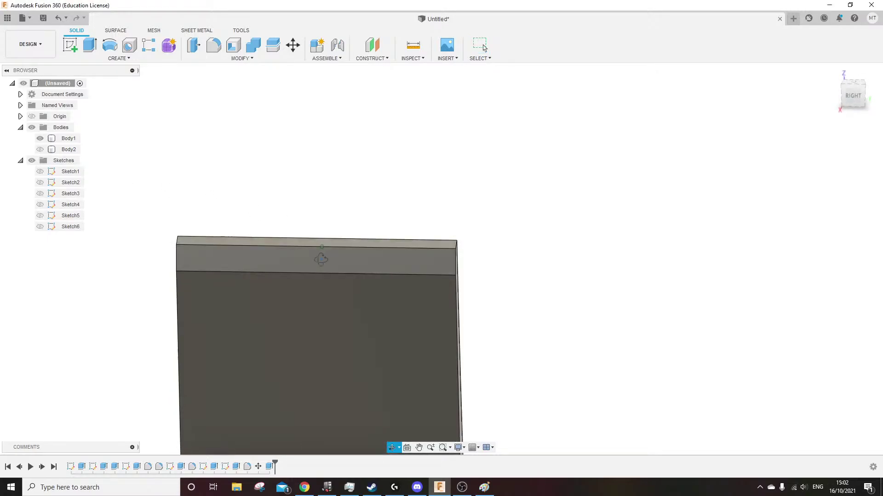
{"action": "left_click", "coordinate": [317, 232]}
{"action": "left_click", "coordinate": [89, 45]}
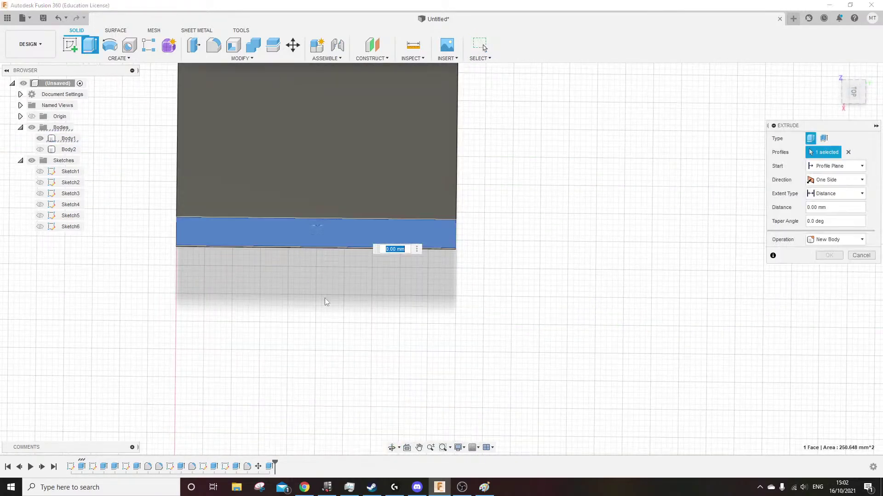
{"action": "key", "text": "Return"}
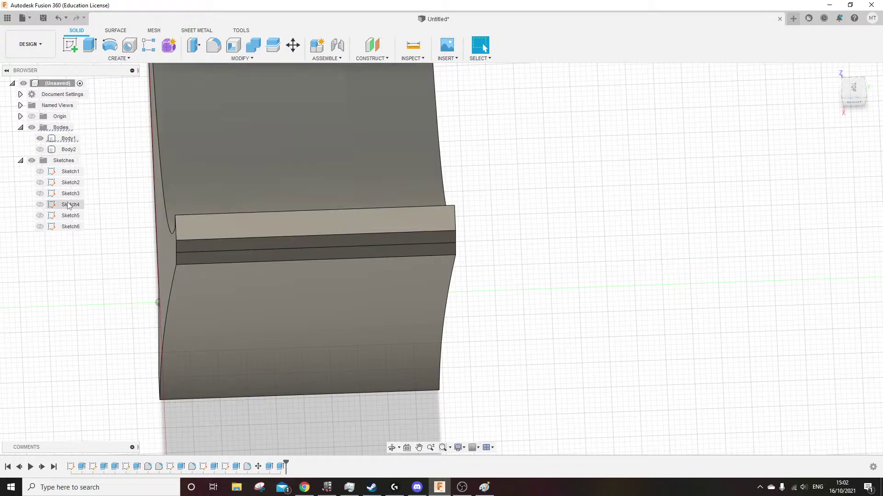
Show only the arched band and offset the two long side faces of its underside slot by -0.5 mm
{"action": "left_click", "coordinate": [40, 149]}
{"action": "left_click", "coordinate": [40, 138]}
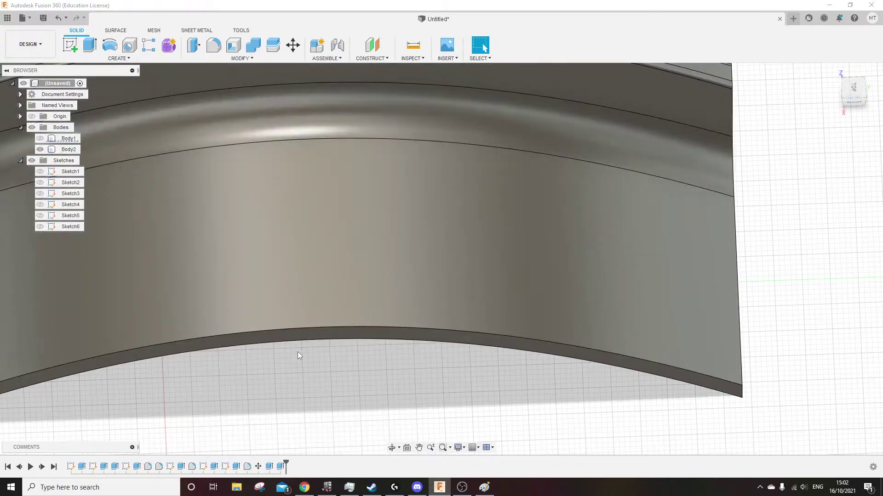
{"action": "middle_click_drag", "start_coordinate": [321, 373], "coordinate": [267, 250], "text": "shift"}
{"action": "scroll", "coordinate": [299, 206], "scroll_direction": "up", "scroll_amount": 4}
{"action": "left_click", "coordinate": [148, 233]}
{"action": "left_click", "coordinate": [117, 229], "text": "ctrl"}
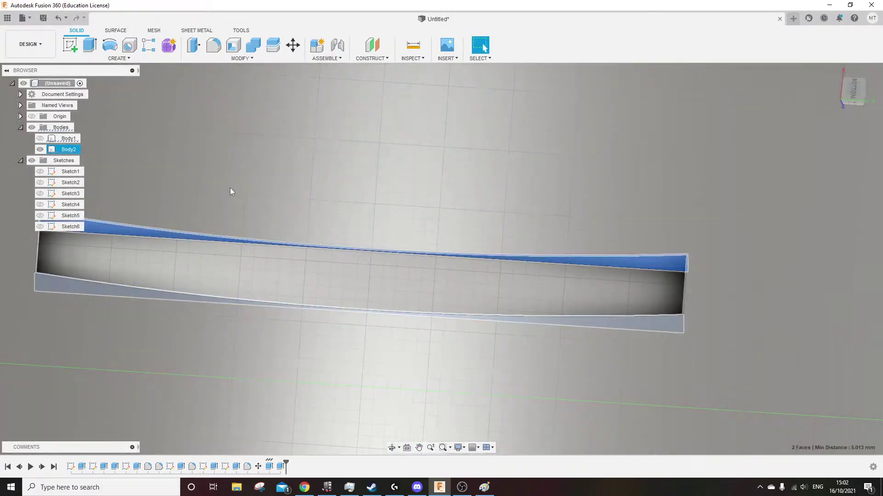
{"action": "key", "text": "q"}
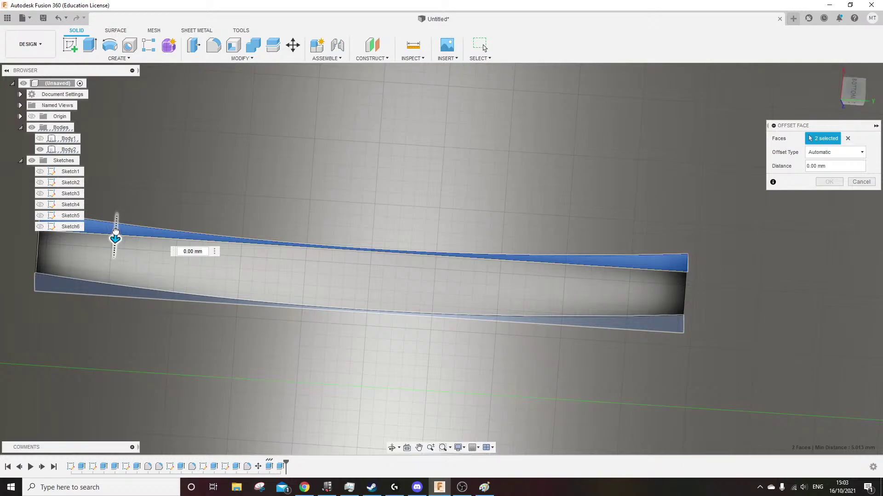
{"action": "left_click_drag", "start_coordinate": [115, 231], "coordinate": [115, 229]}
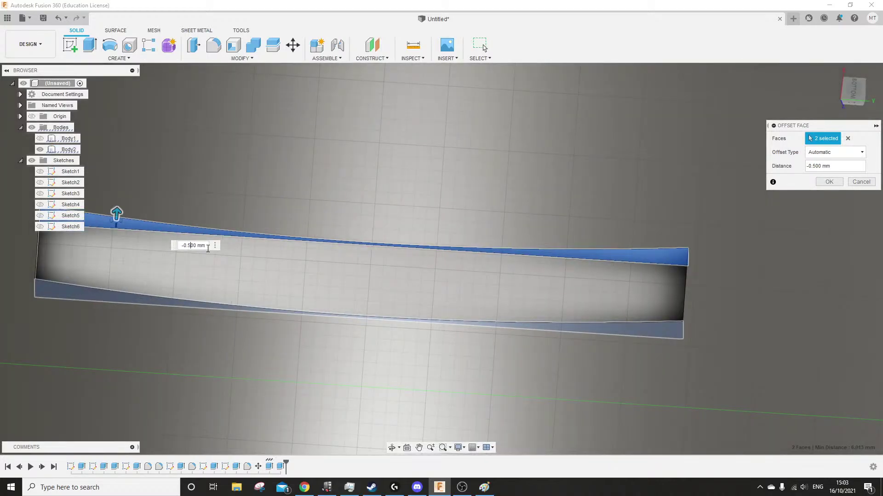
{"action": "key", "text": "Return"}
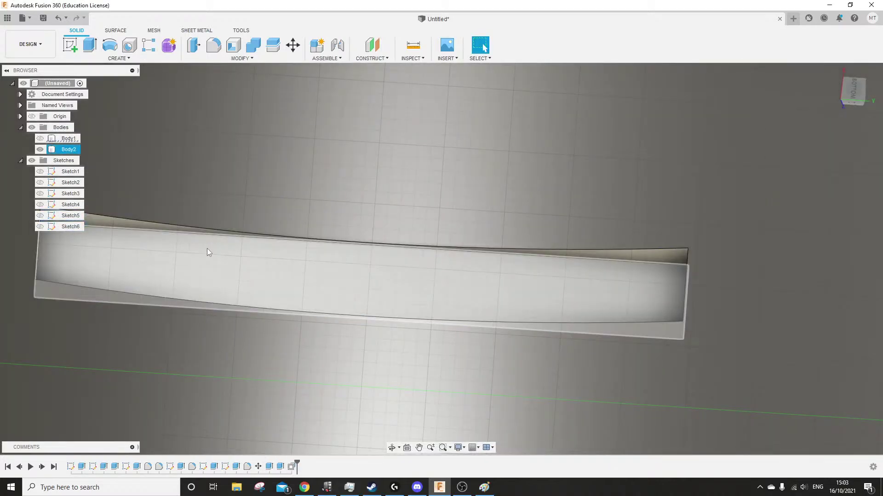
Select the short end face of the slot in the band's underside
{"action": "middle_click_drag", "start_coordinate": [277, 293], "coordinate": [201, 112], "text": "shift"}
{"action": "left_click", "coordinate": [254, 150]}
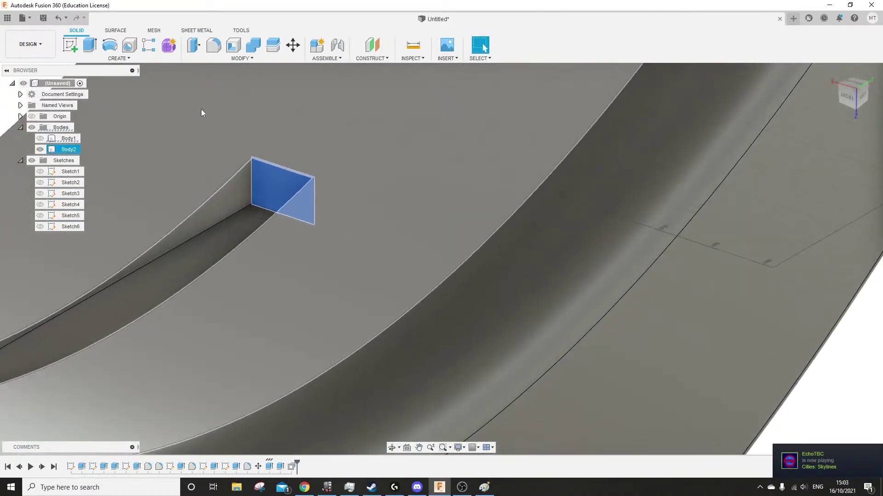
Offset both end faces of the slot under Body2's curved cradle by -0.5 mm
{"action": "left_click", "coordinate": [95, 48]}
{"action": "middle_click_drag", "start_coordinate": [232, 205], "coordinate": [412, 167]}
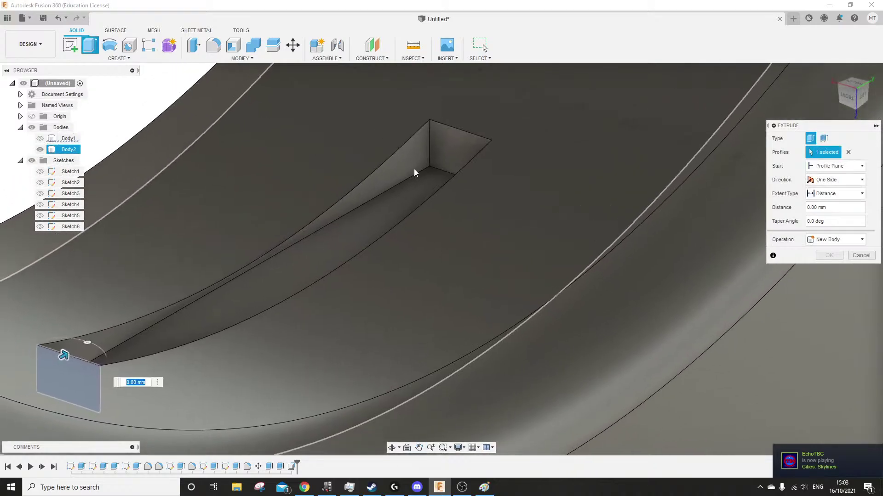
{"action": "left_click", "coordinate": [194, 45]}
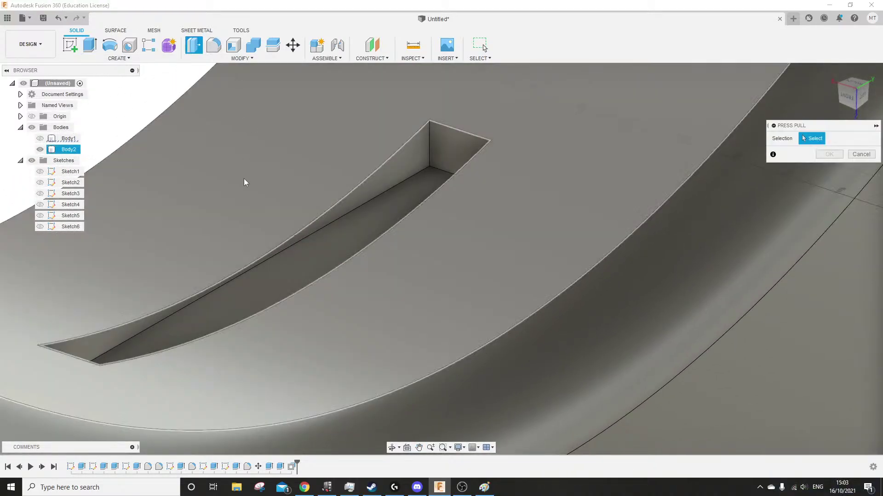
{"action": "left_click", "coordinate": [466, 155]}
{"action": "middle_click_drag", "start_coordinate": [466, 155], "coordinate": [197, 190], "text": "shift"}
{"action": "left_click", "coordinate": [198, 190]}
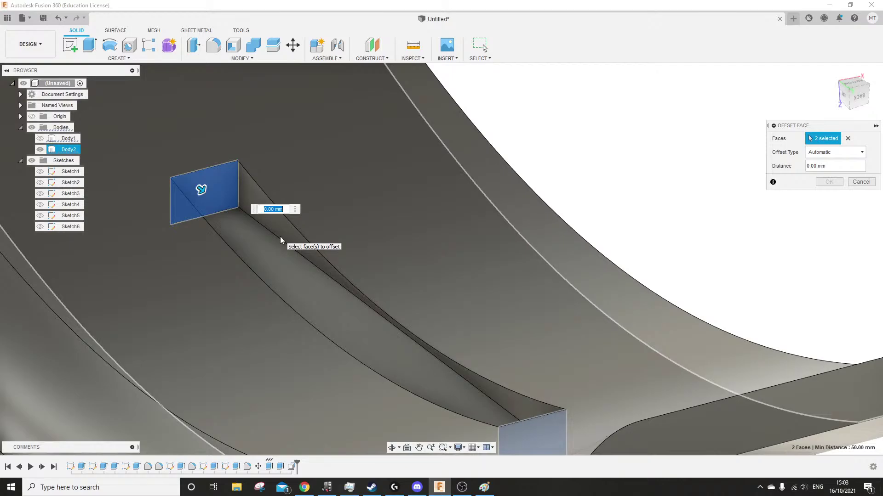
{"action": "type", "text": "-0.5"}
{"action": "key", "text": "Return"}
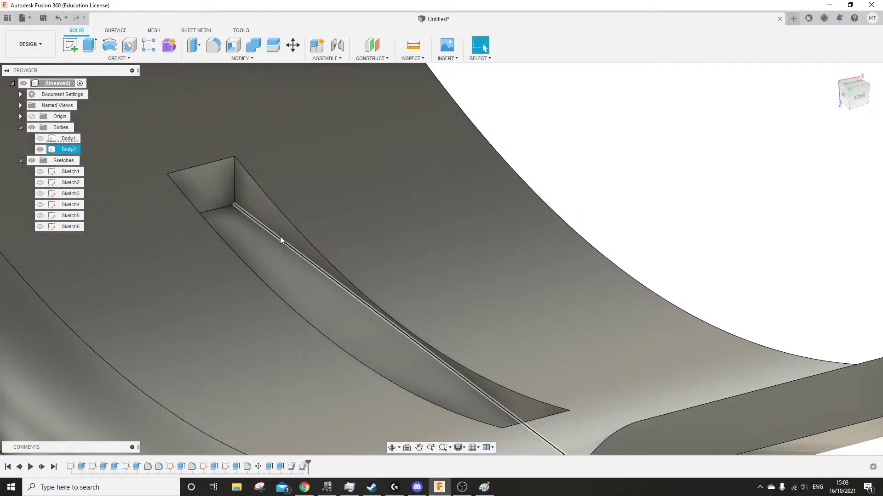
Show Body1 again and inspect how its upright fits into the slot beneath the curved cradle
{"action": "scroll", "coordinate": [211, 294], "scroll_direction": "down", "scroll_amount": 5}
{"action": "middle_click_drag", "start_coordinate": [211, 294], "coordinate": [282, 366], "text": "shift"}
{"action": "left_click", "coordinate": [40, 139]}
{"action": "left_click", "coordinate": [68, 138]}
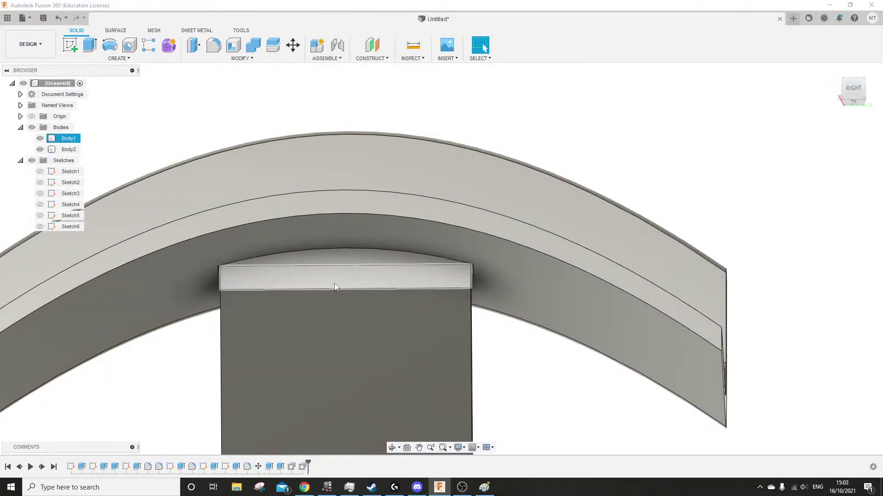
{"action": "scroll", "coordinate": [335, 285], "scroll_direction": "down", "scroll_amount": 1}
{"action": "scroll", "coordinate": [335, 285], "scroll_direction": "up", "scroll_amount": 3}
{"action": "left_click", "coordinate": [675, 372]}
{"action": "mouse_move", "coordinate": [669, 381]}
{"action": "middle_mouse_down", "text": "shift"}
{"action": "mouse_move", "coordinate": [669, 324]}
{"action": "mouse_move", "coordinate": [655, 357]}
{"action": "mouse_move", "coordinate": [661, 388]}
{"action": "middle_mouse_up", "text": "shift"}
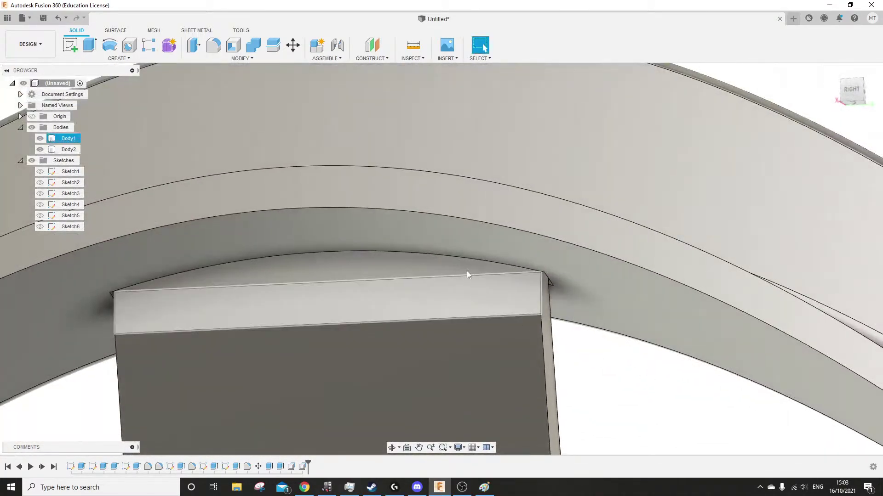
Examine the upper surface of the curved cradle where the upright's ends meet it, and the stand as a whole
{"action": "scroll", "coordinate": [467, 271], "scroll_direction": "down", "scroll_amount": 5}
{"action": "middle_click_drag", "start_coordinate": [465, 256], "coordinate": [479, 315], "text": "shift"}
{"action": "scroll", "coordinate": [479, 315], "scroll_direction": "down", "scroll_amount": 3}
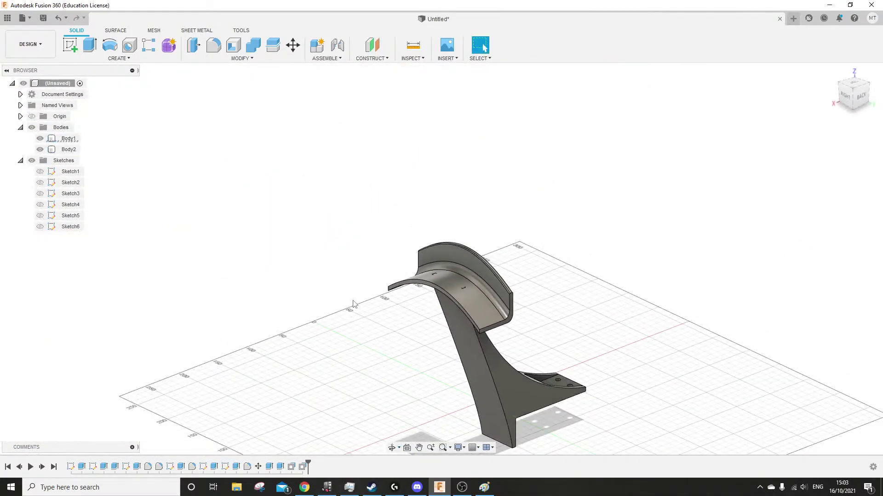
{"action": "middle_click_drag", "start_coordinate": [416, 296], "coordinate": [514, 348], "text": "shift"}
{"action": "scroll", "coordinate": [514, 349], "scroll_direction": "up", "scroll_amount": 5}
{"action": "scroll", "coordinate": [506, 299], "scroll_direction": "up", "scroll_amount": 8}
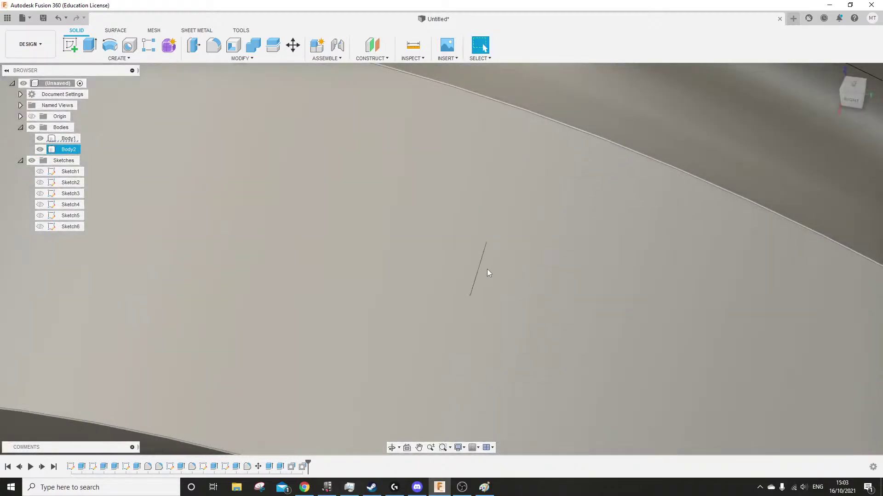
{"action": "scroll", "coordinate": [485, 305], "scroll_direction": "up", "scroll_amount": 3}
{"action": "scroll", "coordinate": [479, 303], "scroll_direction": "down", "scroll_amount": 4}
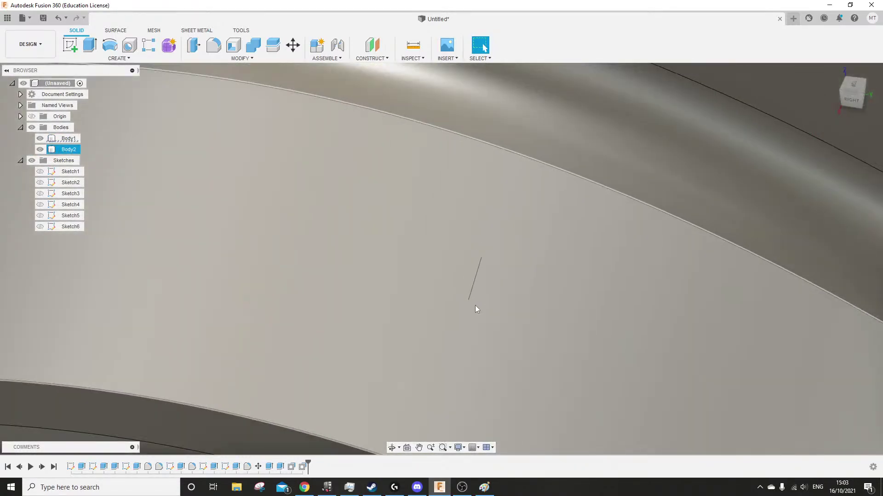
{"action": "scroll", "coordinate": [476, 306], "scroll_direction": "down", "scroll_amount": 5}
{"action": "middle_click_drag", "start_coordinate": [475, 305], "coordinate": [430, 309], "text": "shift"}
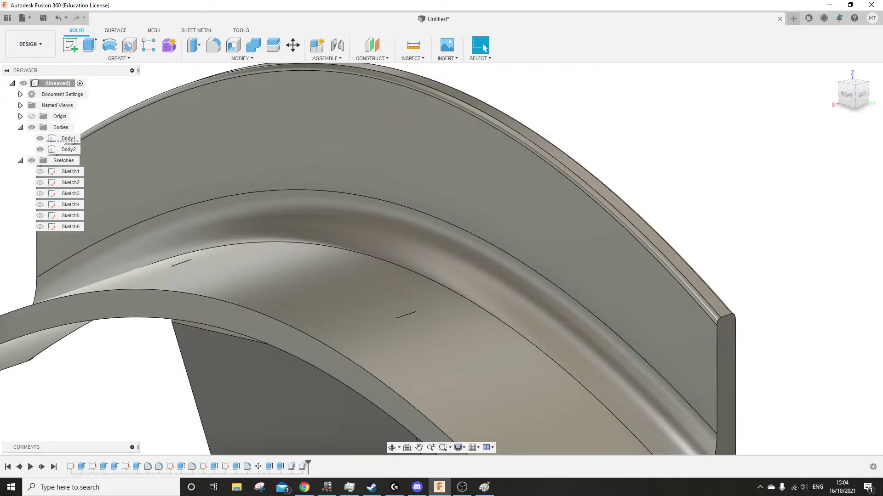
{"action": "key", "text": "alt+Tab"}
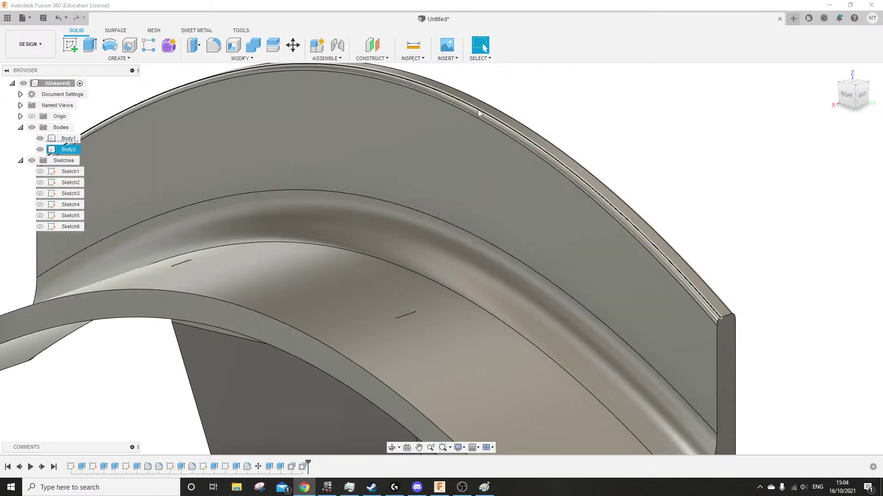
{"action": "scroll", "coordinate": [478, 110], "scroll_direction": "down", "scroll_amount": 3}
{"action": "middle_click_drag", "start_coordinate": [453, 130], "coordinate": [239, 139], "text": "shift"}
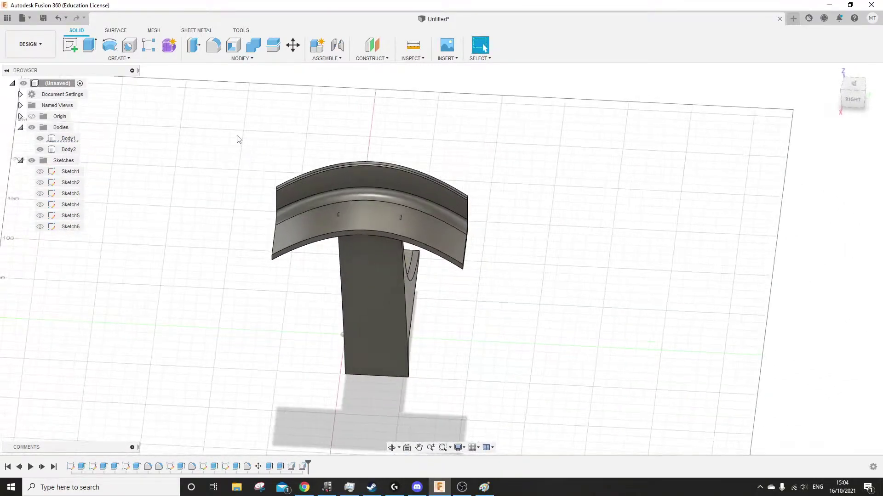
Create a form and place the base of a 30 mm diameter cylinder on the ground plane beside the stand
{"action": "left_click", "coordinate": [168, 51]}
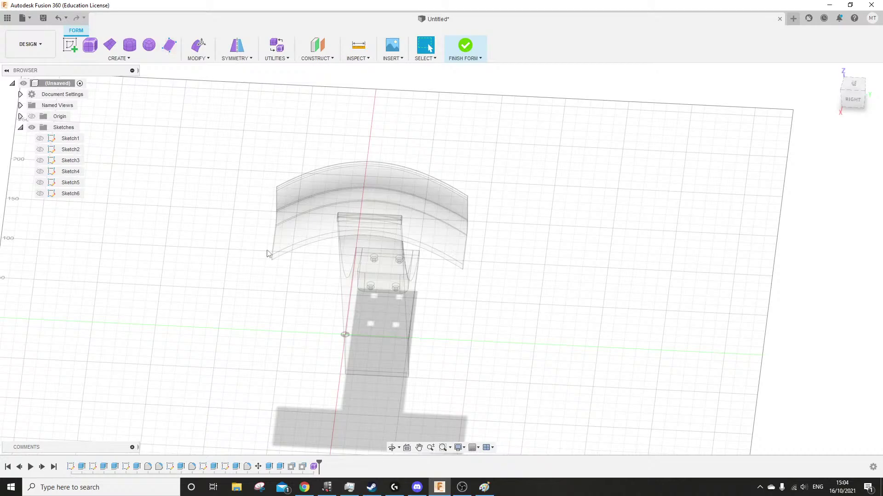
{"action": "middle_click_drag", "start_coordinate": [269, 254], "coordinate": [421, 212], "text": "shift"}
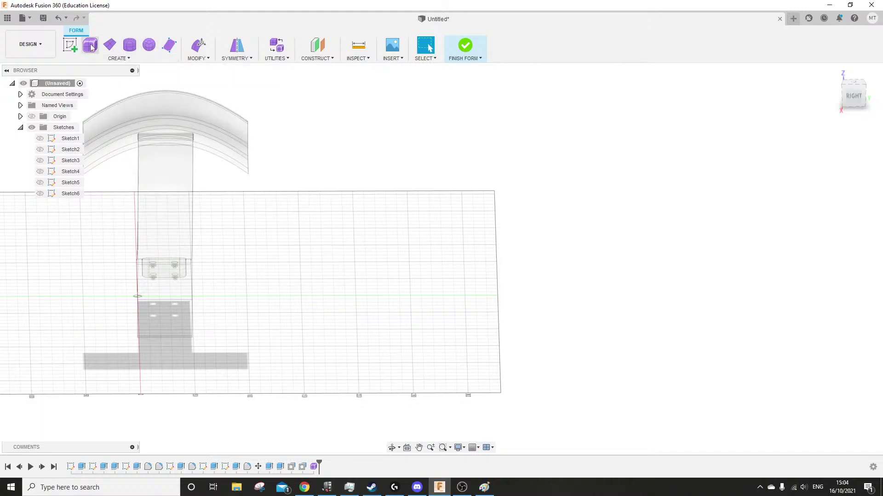
{"action": "left_click", "coordinate": [131, 45]}
{"action": "left_click", "coordinate": [188, 305]}
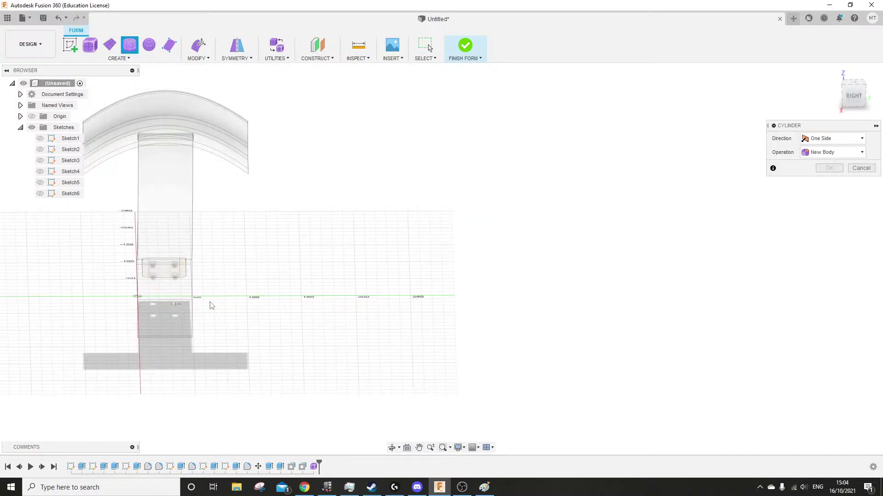
{"action": "middle_click_drag", "start_coordinate": [453, 301], "coordinate": [342, 316], "text": "shift"}
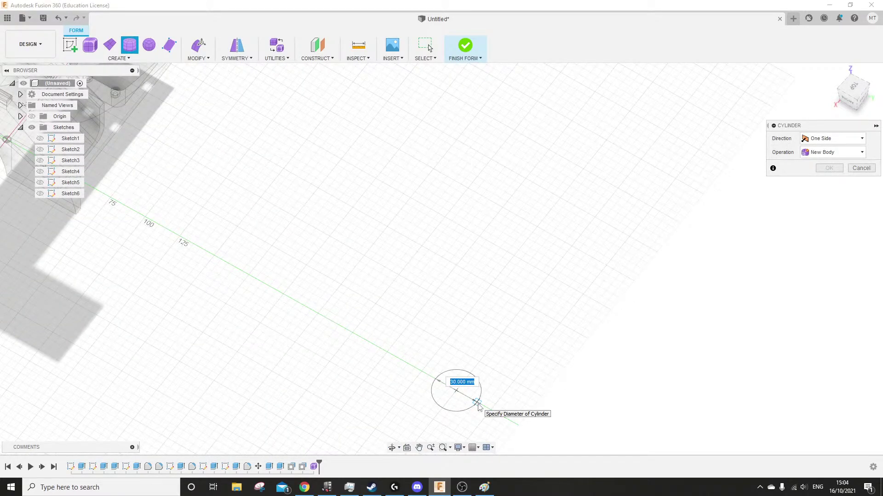
{"action": "scroll", "coordinate": [437, 351], "scroll_direction": "up", "scroll_amount": 5}
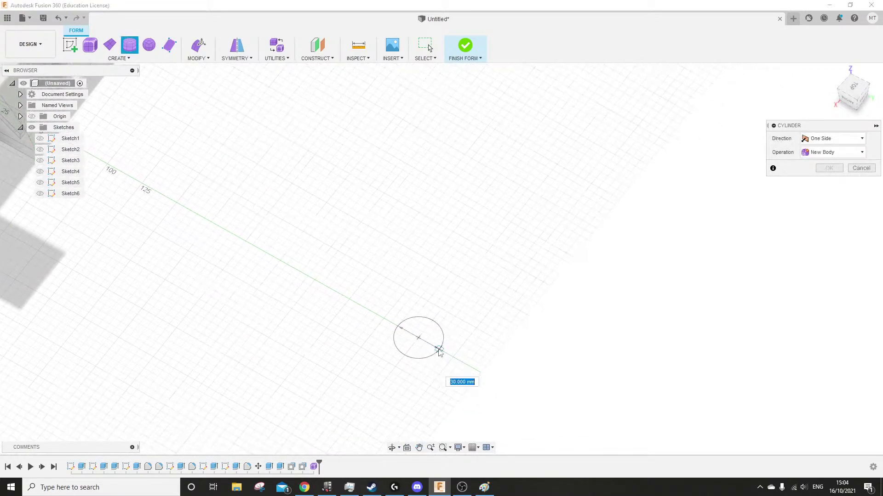
{"action": "left_click", "coordinate": [396, 325]}
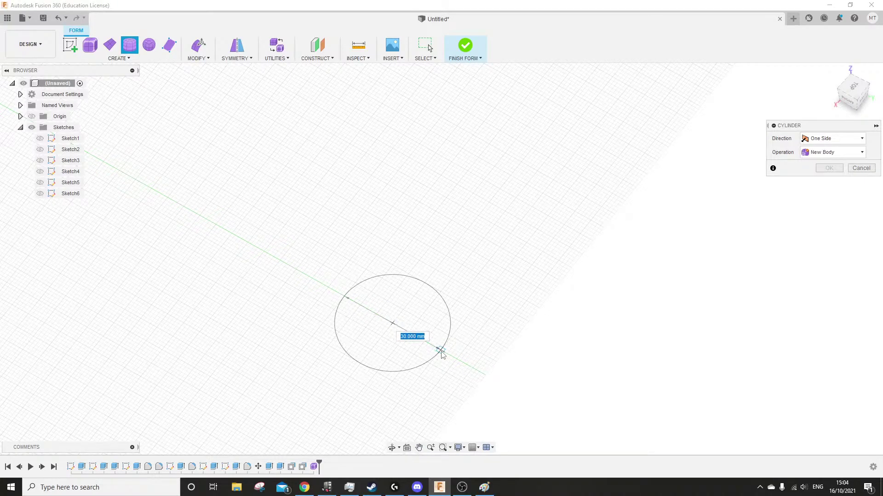
{"action": "left_click", "coordinate": [440, 353]}
Set the form cylinder's height to 200 mm and its diameter faces to 9
{"action": "middle_click_drag", "start_coordinate": [485, 364], "coordinate": [456, 380], "text": "shift"}
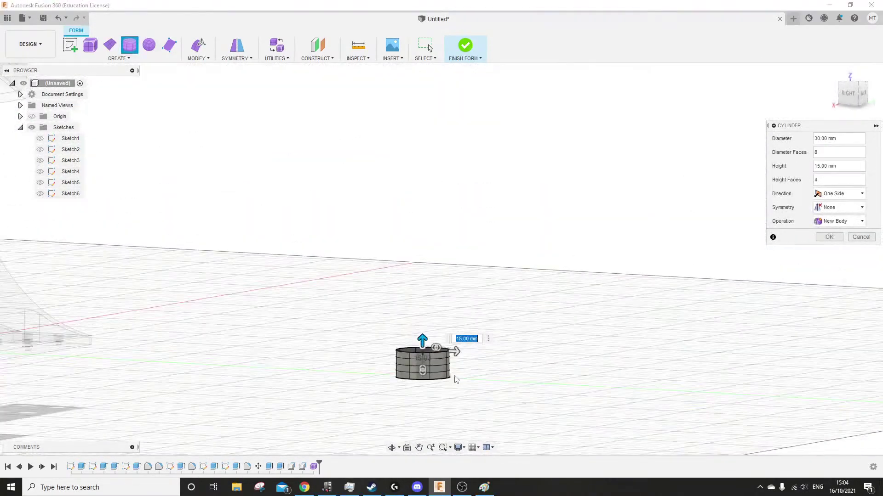
{"action": "scroll", "coordinate": [440, 368], "scroll_direction": "down", "scroll_amount": 3}
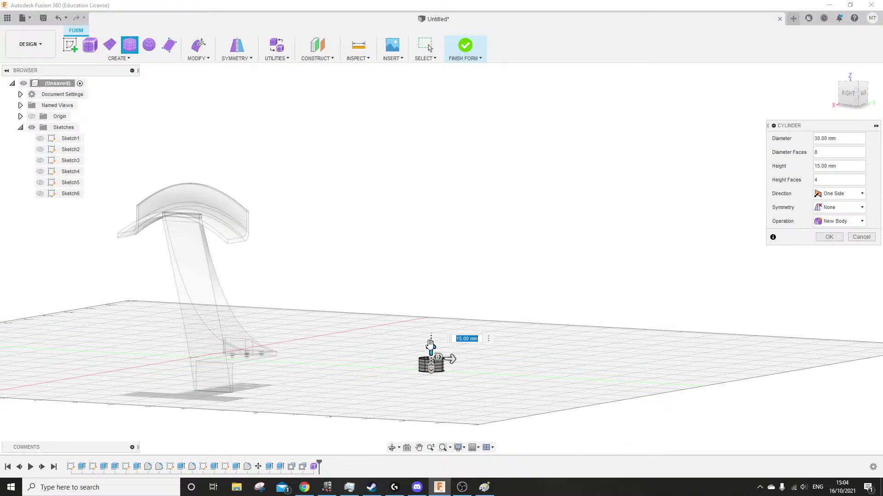
{"action": "left_click_drag", "start_coordinate": [431, 345], "coordinate": [422, 196]}
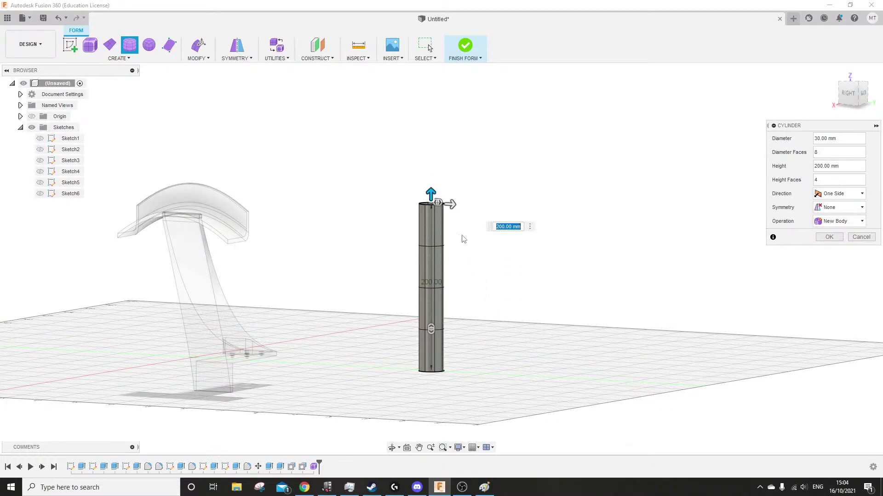
{"action": "type", "text": "3"}
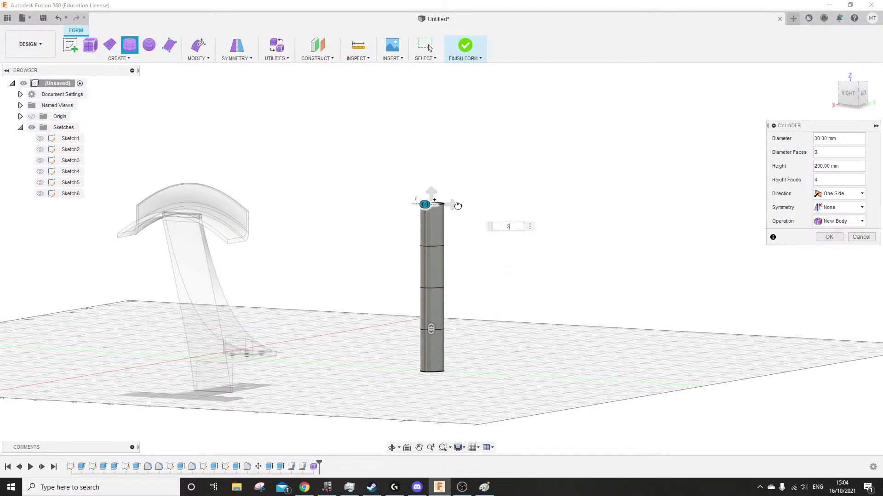
{"action": "type", "text": "4"}
{"action": "left_click_drag", "start_coordinate": [416, 204], "coordinate": [444, 205]}
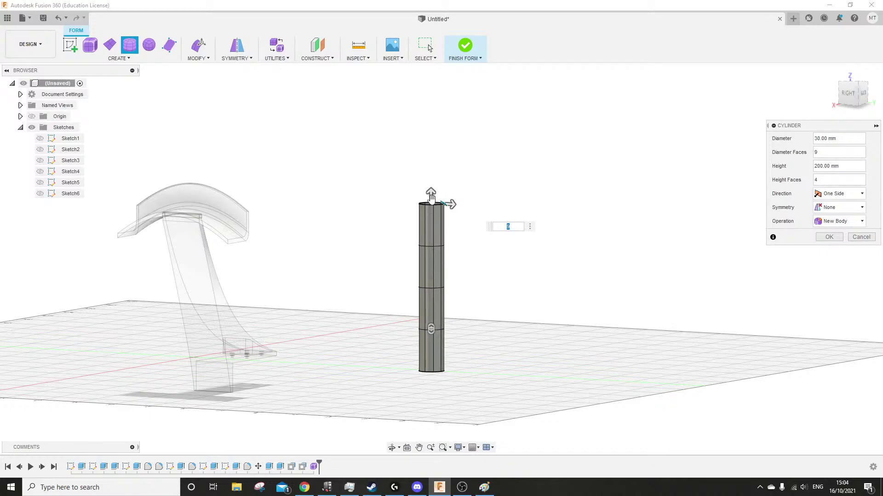
Divide the cylinder's height into 12 faces and create it as a new body
{"action": "scroll", "coordinate": [471, 275], "scroll_direction": "down", "scroll_amount": 2}
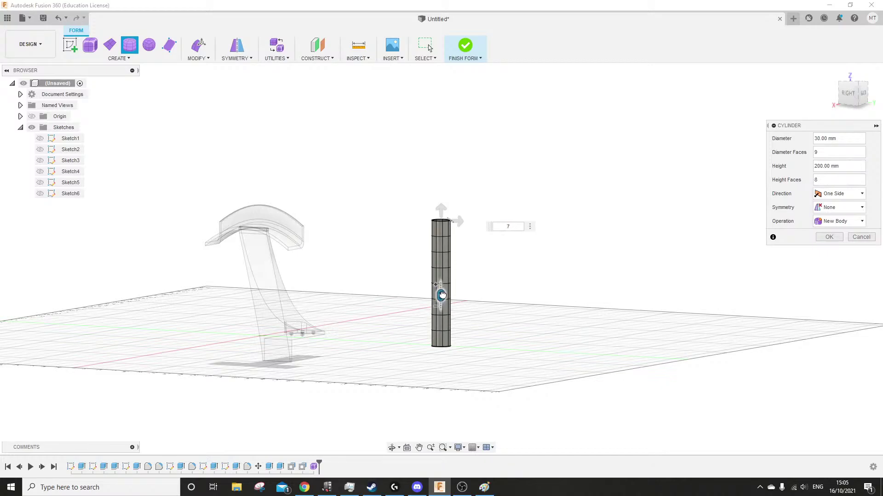
{"action": "middle_click_drag", "start_coordinate": [441, 279], "coordinate": [520, 276], "text": "shift"}
{"action": "scroll", "coordinate": [463, 273], "scroll_direction": "up", "scroll_amount": 3}
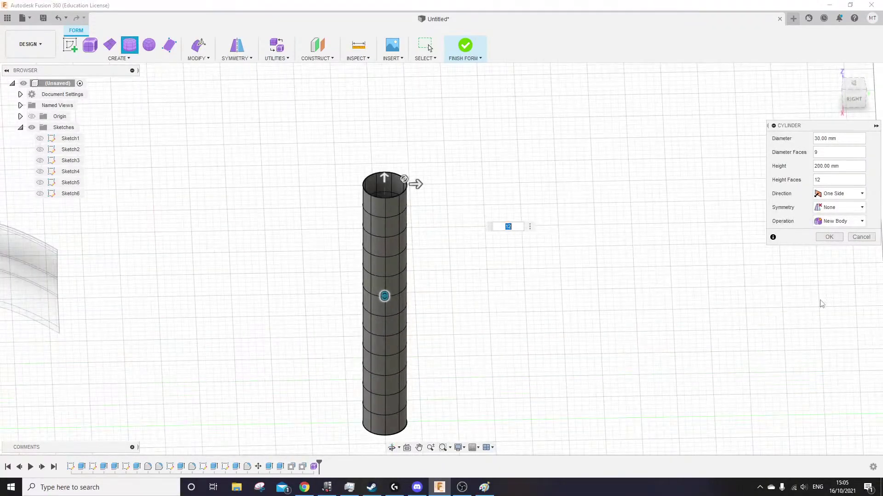
{"action": "middle_click_drag", "start_coordinate": [394, 335], "coordinate": [320, 314], "text": "shift"}
{"action": "middle_click_drag", "start_coordinate": [381, 331], "coordinate": [505, 301], "text": "shift"}
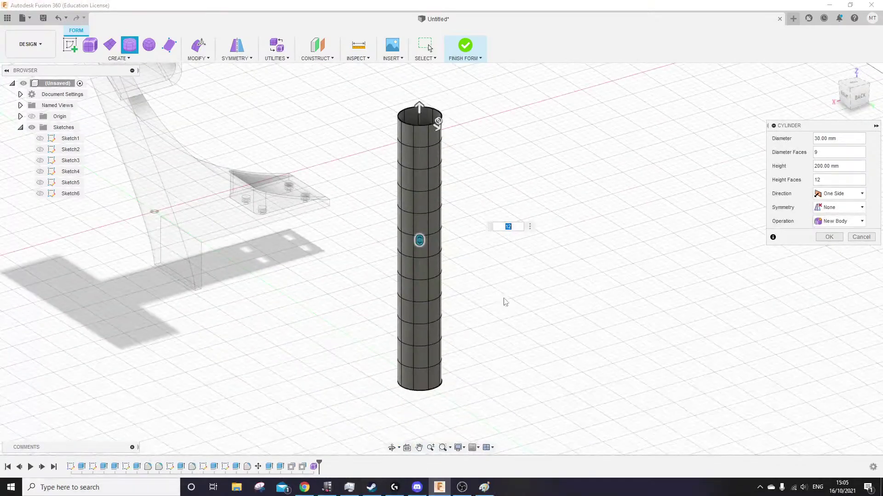
{"action": "left_click", "coordinate": [829, 235]}
Tilt the whole form cylinder 30 degrees in the same direction as the stand's upright, using Edit Form
{"action": "scroll", "coordinate": [529, 301], "scroll_direction": "down", "scroll_amount": 5}
{"action": "left_click_drag", "start_coordinate": [544, 170], "coordinate": [452, 371]}
{"action": "left_click", "coordinate": [197, 51]}
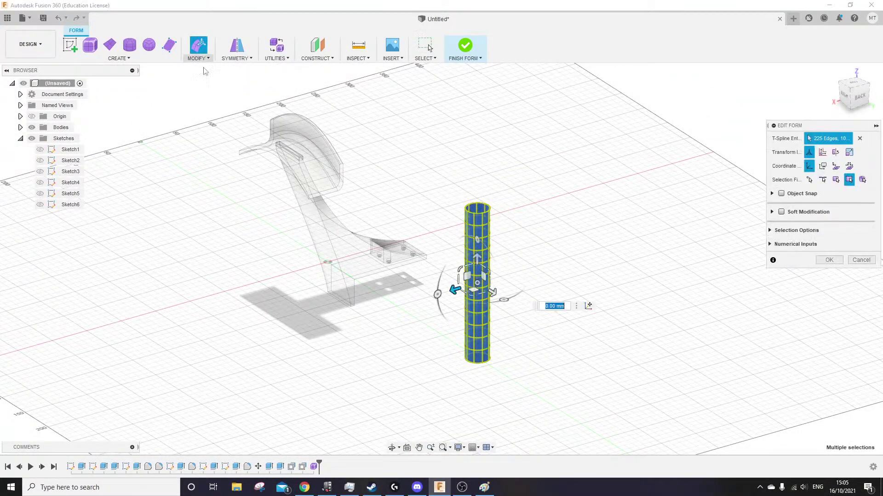
{"action": "left_click_drag", "start_coordinate": [436, 278], "coordinate": [438, 305]}
{"action": "mouse_move", "coordinate": [437, 305]}
{"action": "middle_mouse_down", "text": "shift"}
{"action": "mouse_move", "coordinate": [439, 322]}
{"action": "mouse_move", "coordinate": [427, 318]}
{"action": "middle_mouse_up", "text": "shift"}
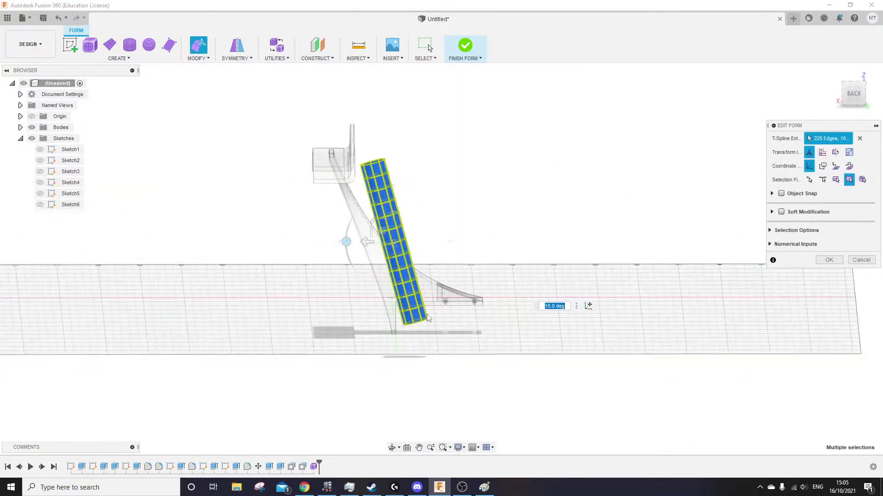
{"action": "left_click_drag", "start_coordinate": [345, 242], "coordinate": [352, 265]}
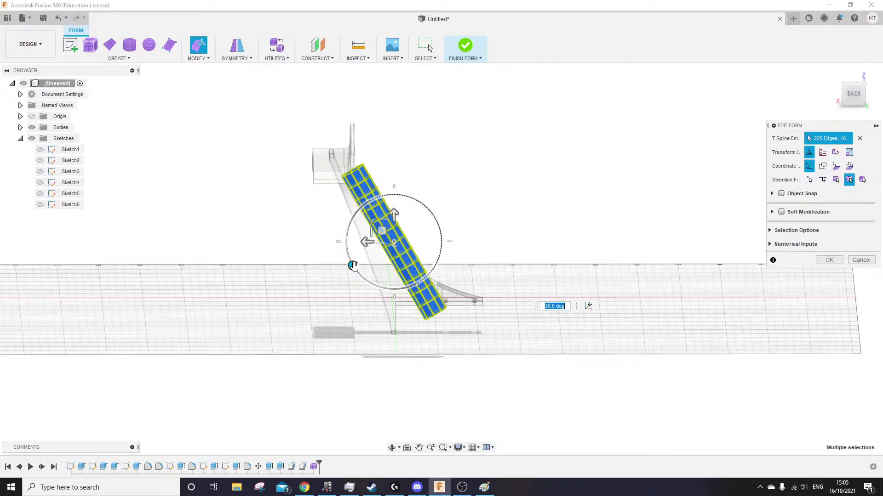
{"action": "left_click", "coordinate": [818, 261]}
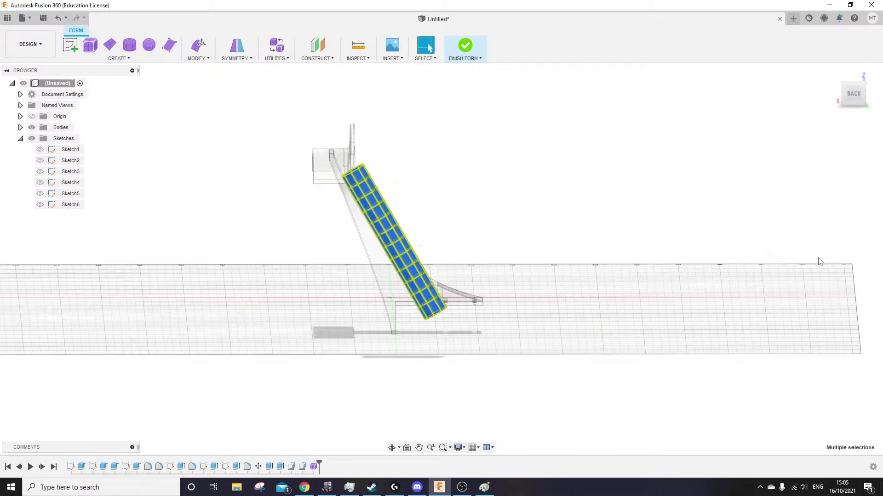
{"action": "middle_click_drag", "start_coordinate": [268, 248], "coordinate": [592, 282], "text": "shift"}
{"action": "left_click", "coordinate": [592, 282]}
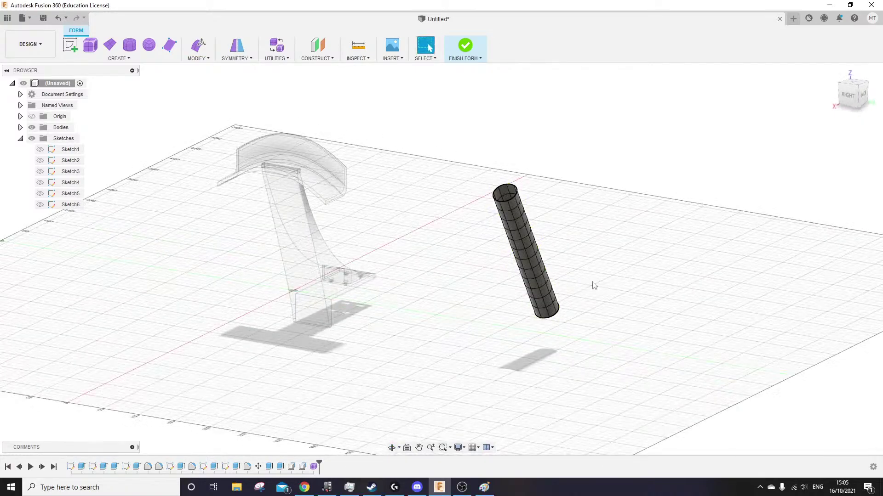
{"action": "scroll", "coordinate": [591, 221], "scroll_direction": "up", "scroll_amount": 4}
{"action": "middle_click_drag", "start_coordinate": [533, 232], "coordinate": [480, 213], "text": "shift"}
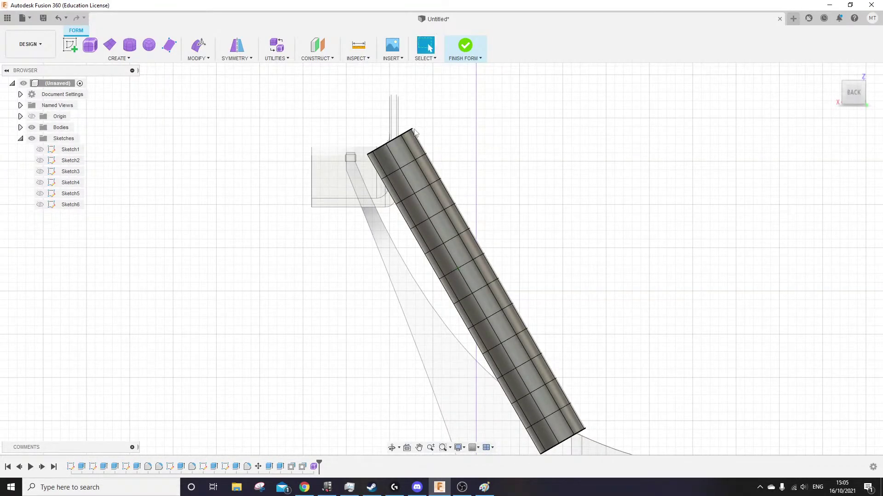
{"action": "middle_click_drag", "start_coordinate": [455, 176], "coordinate": [492, 184], "text": "shift"}
{"action": "scroll", "coordinate": [532, 255], "scroll_direction": "up", "scroll_amount": 4}
{"action": "left_click_drag", "start_coordinate": [494, 174], "coordinate": [302, 254]}
{"action": "middle_click_drag", "start_coordinate": [434, 185], "coordinate": [432, 203], "text": "shift"}
{"action": "scroll", "coordinate": [541, 230], "scroll_direction": "down", "scroll_amount": 1}
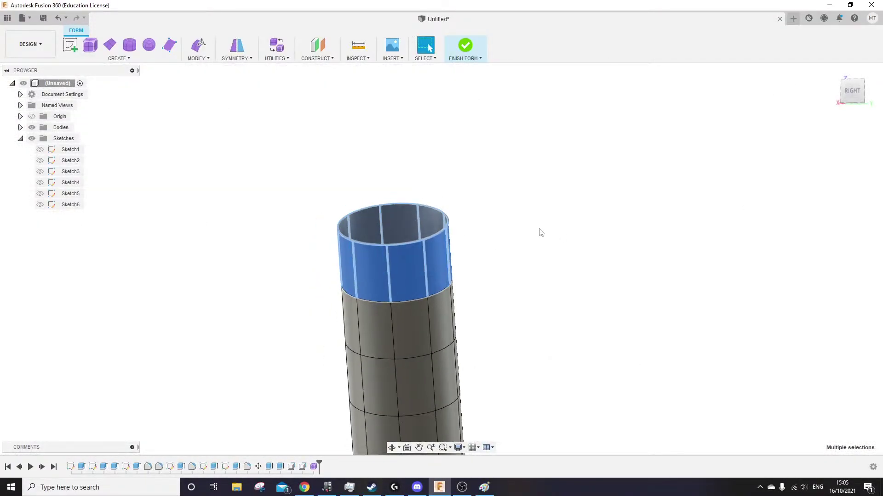
{"action": "left_click", "coordinate": [539, 231]}
Select the uppermost ring of faces on the tilted cylinder and scale it uniformly to 0.017 with Edit Form
{"action": "scroll", "coordinate": [410, 246], "scroll_direction": "up", "scroll_amount": 5}
{"action": "middle_click_drag", "start_coordinate": [524, 265], "coordinate": [539, 249], "text": "shift"}
{"action": "left_click_drag", "start_coordinate": [278, 191], "coordinate": [199, 200]}
{"action": "middle_click_drag", "start_coordinate": [456, 162], "coordinate": [367, 246], "text": "shift"}
{"action": "left_click", "coordinate": [192, 47]}
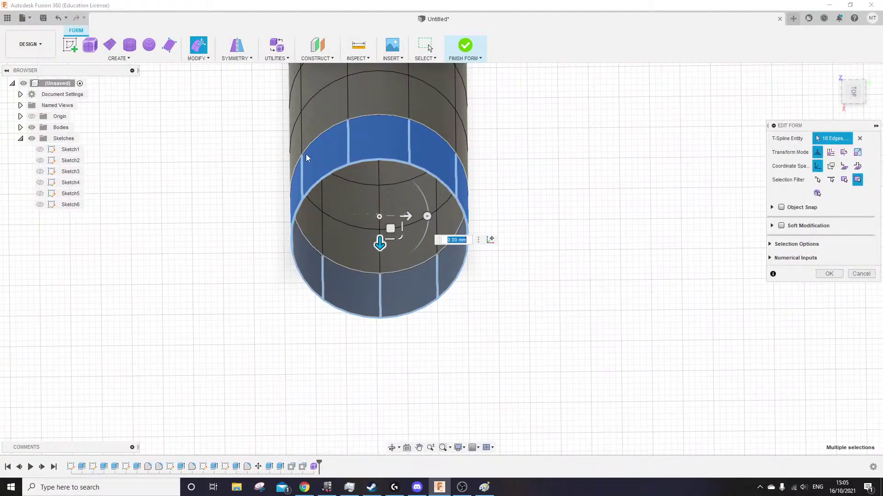
{"action": "scroll", "coordinate": [359, 208], "scroll_direction": "up", "scroll_amount": 5}
{"action": "left_click_drag", "start_coordinate": [434, 252], "coordinate": [354, 204]}
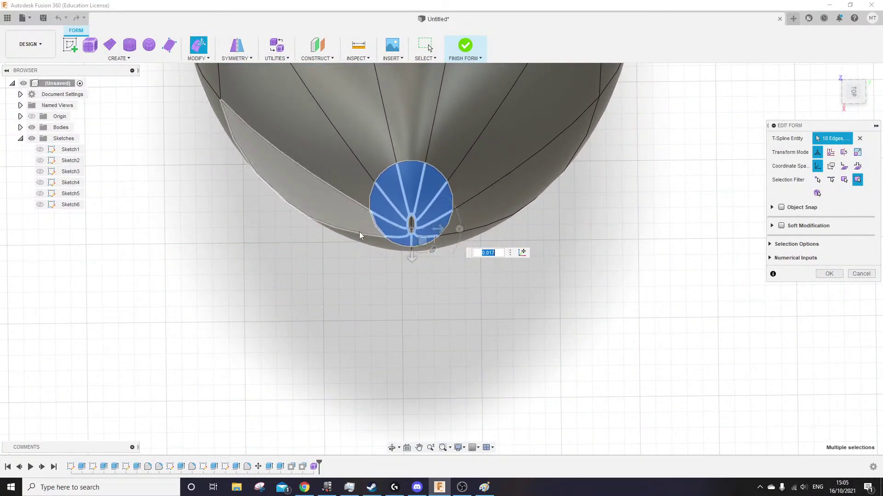
Undo the last scaling of the uppermost ring of faces and scale the ring down again to a narrow tip
{"action": "middle_click_drag", "start_coordinate": [360, 232], "coordinate": [416, 259], "text": "shift"}
{"action": "key", "text": "ctrl+z"}
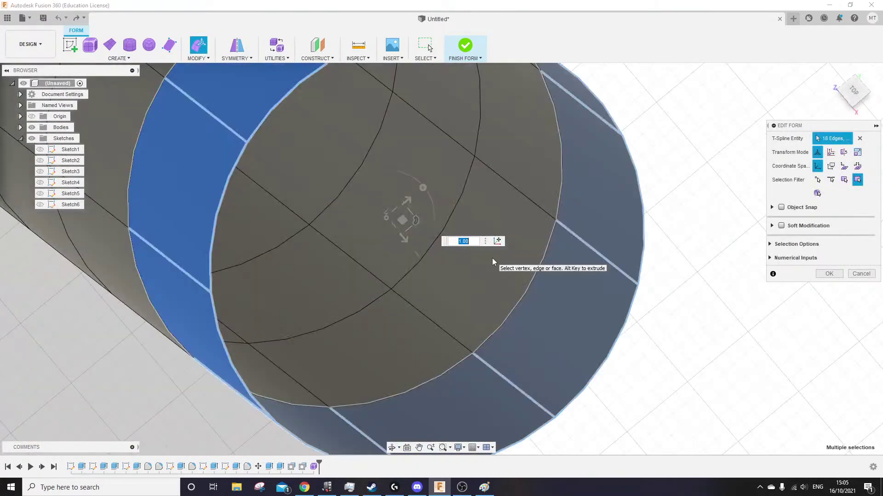
{"action": "left_click_drag", "start_coordinate": [406, 203], "coordinate": [373, 194]}
{"action": "middle_click_drag", "start_coordinate": [373, 194], "coordinate": [404, 221], "text": "shift"}
{"action": "scroll", "coordinate": [404, 221], "scroll_direction": "down", "scroll_amount": 6}
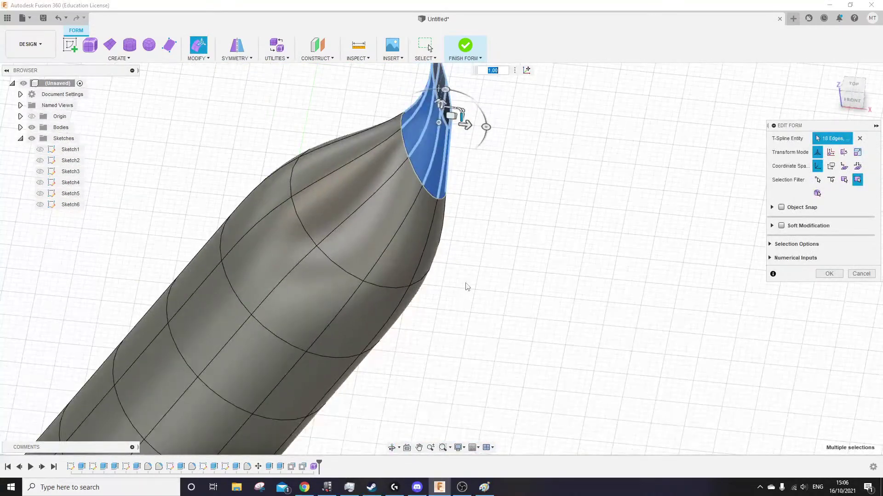
Widen the pointed tip with a scale of about 1.941 and move the selected ring of faces back toward the cylinder's body
{"action": "middle_click_drag", "start_coordinate": [467, 286], "coordinate": [453, 266]}
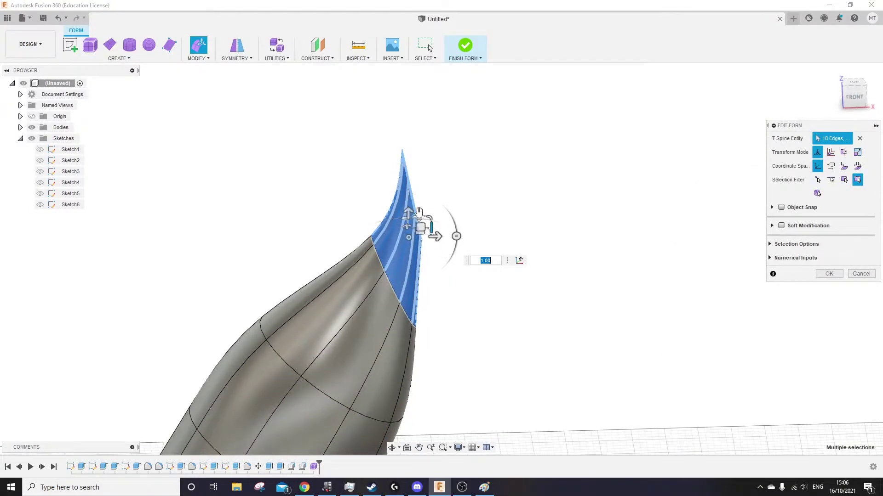
{"action": "left_click_drag", "start_coordinate": [419, 212], "coordinate": [435, 253]}
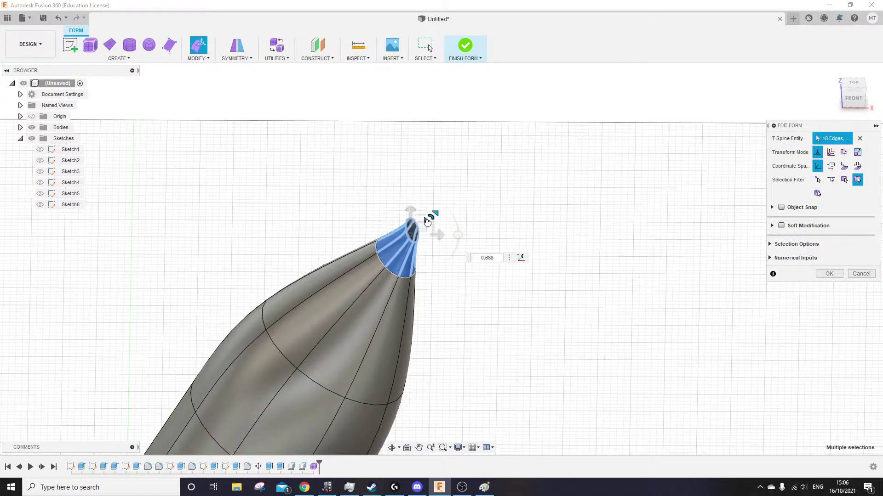
{"action": "left_click_drag", "start_coordinate": [434, 215], "coordinate": [452, 202]}
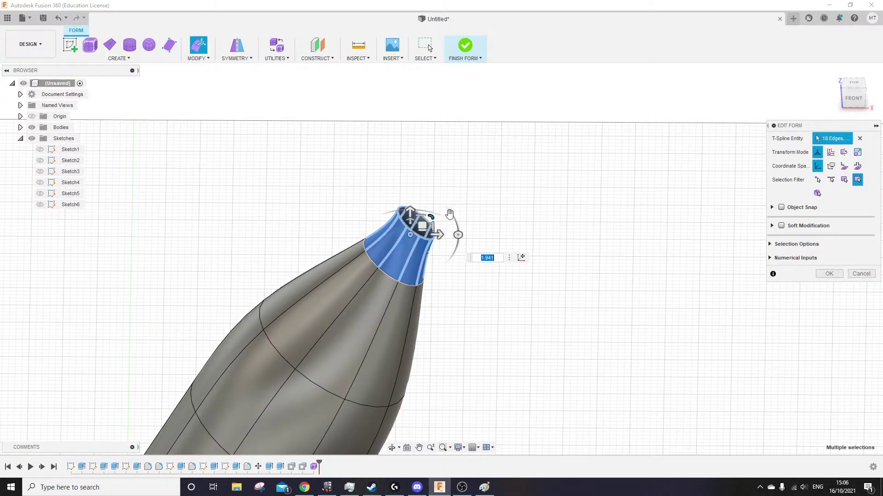
{"action": "left_click_drag", "start_coordinate": [408, 234], "coordinate": [340, 339]}
{"action": "middle_click_drag", "start_coordinate": [434, 261], "coordinate": [445, 237], "text": "shift"}
{"action": "scroll", "coordinate": [341, 336], "scroll_direction": "up", "scroll_amount": 5}
{"action": "middle_click_drag", "start_coordinate": [430, 284], "coordinate": [351, 336], "text": "shift"}
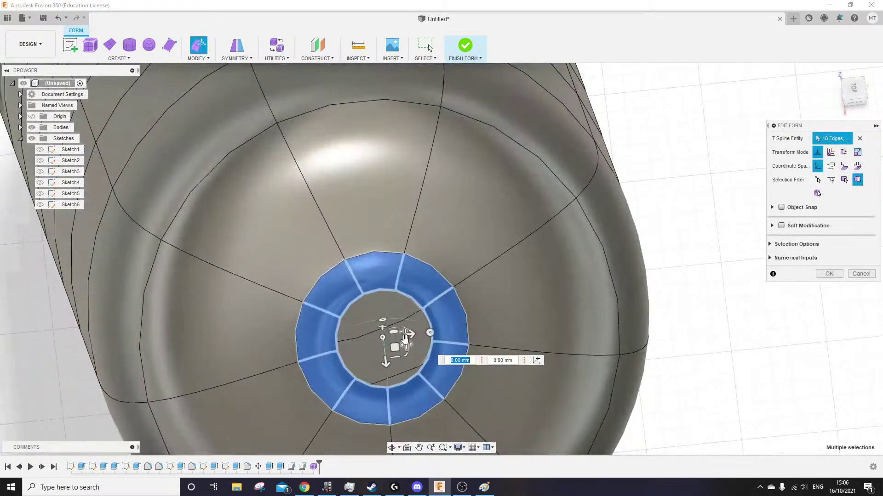
Recentre and flatten the selected ring so it sits flush with the rounded end around a small opening, and finish Edit Form
{"action": "left_click_drag", "start_coordinate": [404, 346], "coordinate": [374, 353]}
{"action": "middle_click_drag", "start_coordinate": [375, 354], "coordinate": [342, 342], "text": "shift"}
{"action": "middle_click_drag", "start_coordinate": [343, 313], "coordinate": [363, 382]}
{"action": "scroll", "coordinate": [307, 277], "scroll_direction": "up", "scroll_amount": 4}
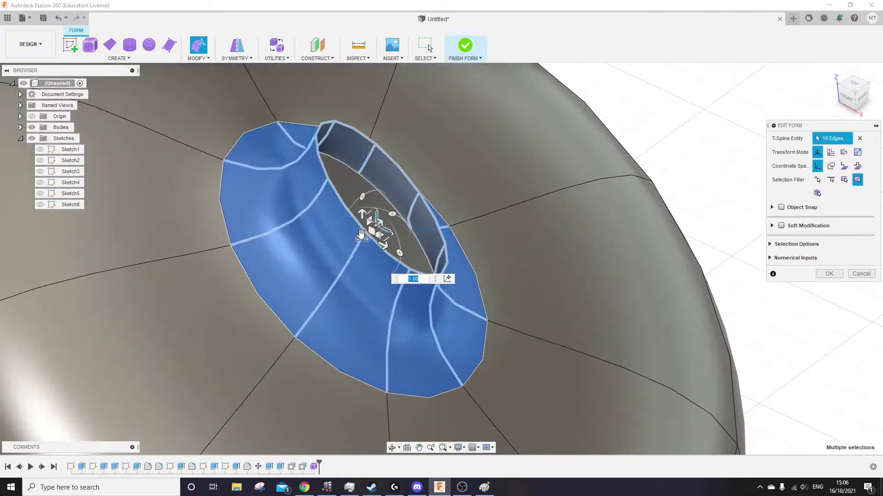
{"action": "left_click", "coordinate": [371, 214]}
{"action": "left_click_drag", "start_coordinate": [369, 214], "coordinate": [372, 236]}
{"action": "middle_click_drag", "start_coordinate": [372, 235], "coordinate": [377, 277], "text": "shift"}
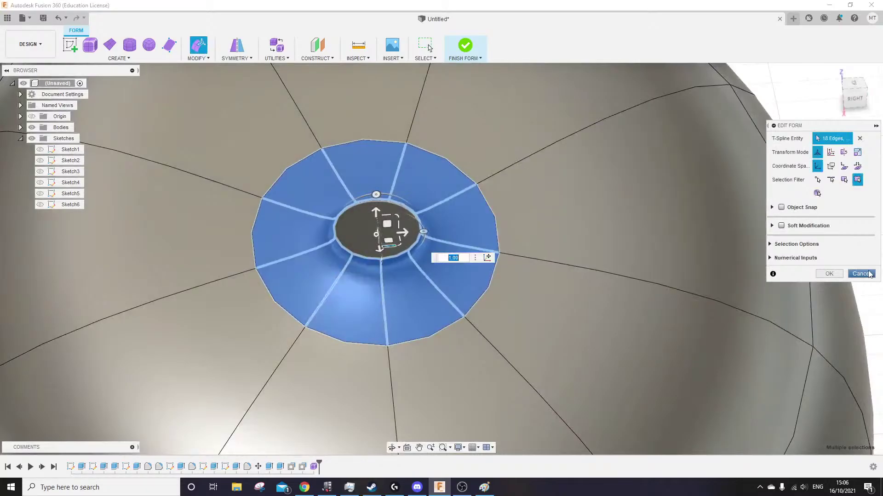
{"action": "left_click", "coordinate": [827, 274]}
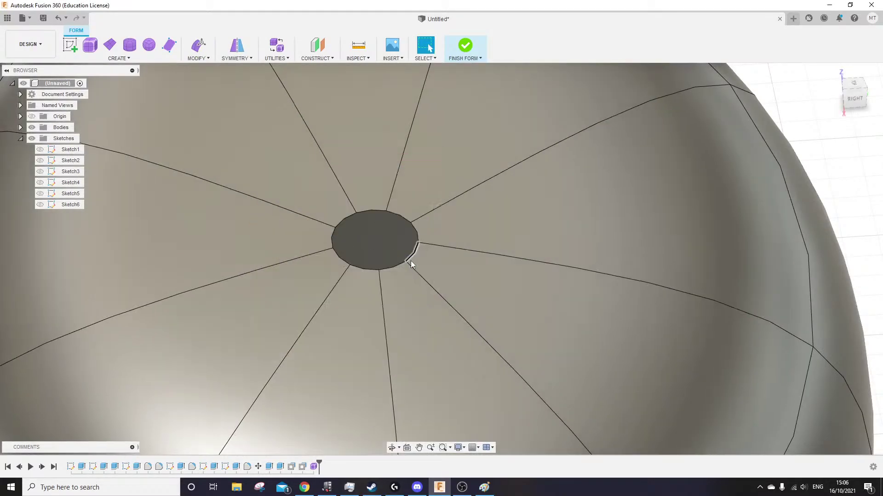
{"action": "scroll", "coordinate": [395, 233], "scroll_direction": "down", "scroll_amount": 7}
{"action": "middle_click_drag", "start_coordinate": [500, 302], "coordinate": [476, 317], "text": "shift"}
{"action": "scroll", "coordinate": [424, 233], "scroll_direction": "up", "scroll_amount": 5}
{"action": "scroll", "coordinate": [338, 206], "scroll_direction": "up", "scroll_amount": 4}
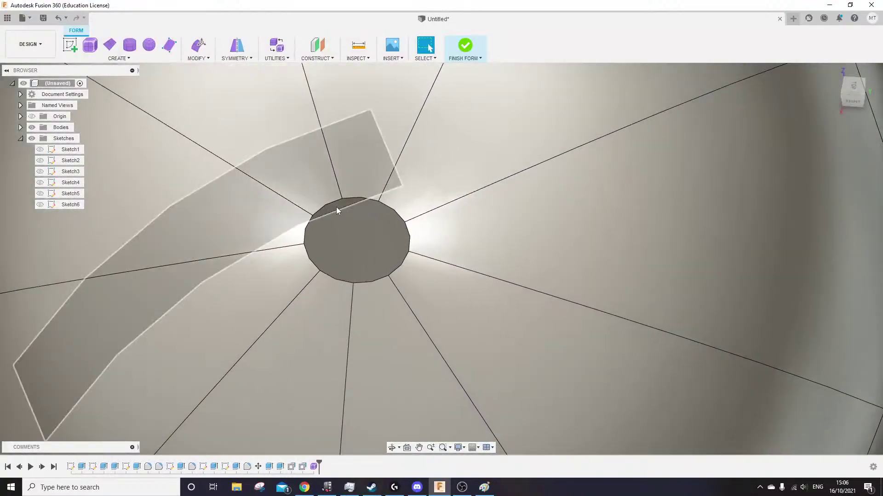
{"action": "left_click_drag", "start_coordinate": [442, 150], "coordinate": [250, 327]}
{"action": "left_click", "coordinate": [133, 58]}
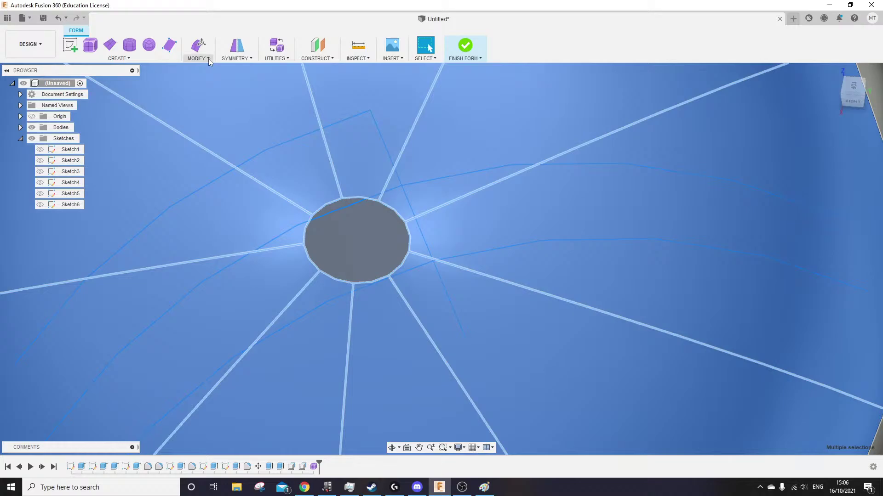
{"action": "left_click", "coordinate": [209, 59]}
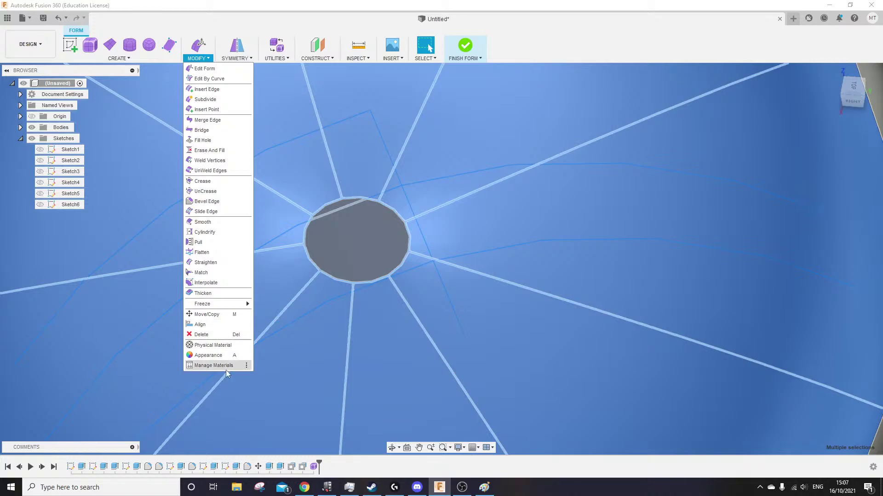
{"action": "left_click", "coordinate": [208, 120]}
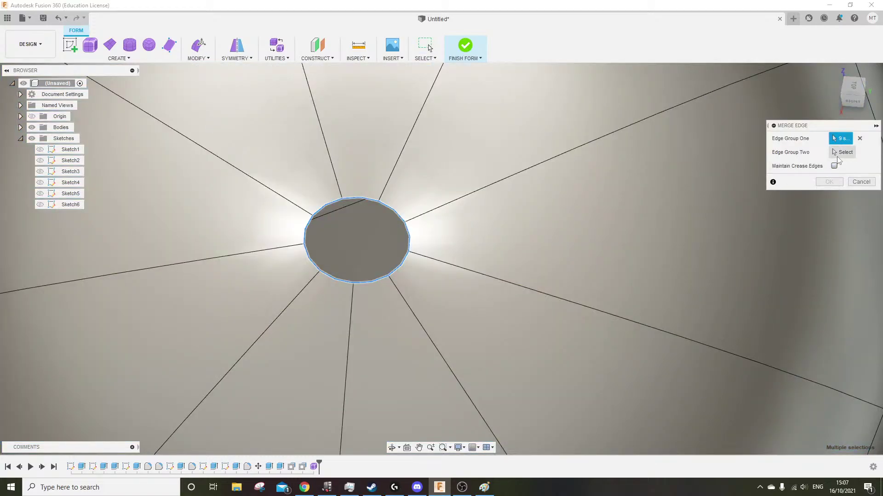
{"action": "left_click", "coordinate": [856, 182]}
Close the small opening at the cylinder's rounded end with Fill Hole, using the end's surrounding edges
{"action": "left_click_drag", "start_coordinate": [473, 158], "coordinate": [276, 294]}
{"action": "left_click", "coordinate": [209, 57]}
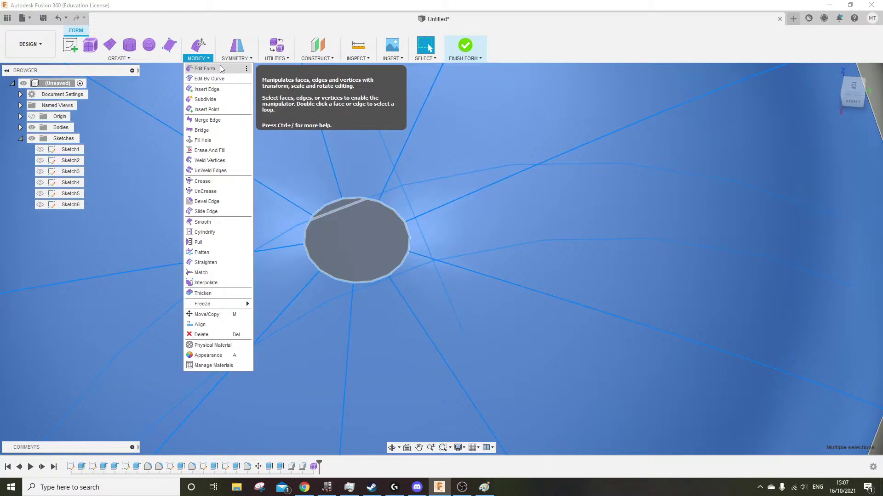
{"action": "left_click", "coordinate": [214, 140]}
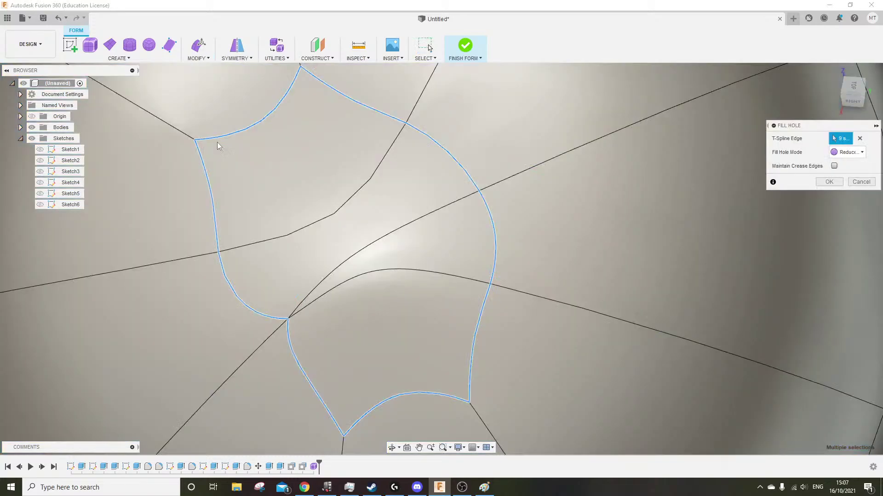
{"action": "scroll", "coordinate": [429, 199], "scroll_direction": "down", "scroll_amount": 5}
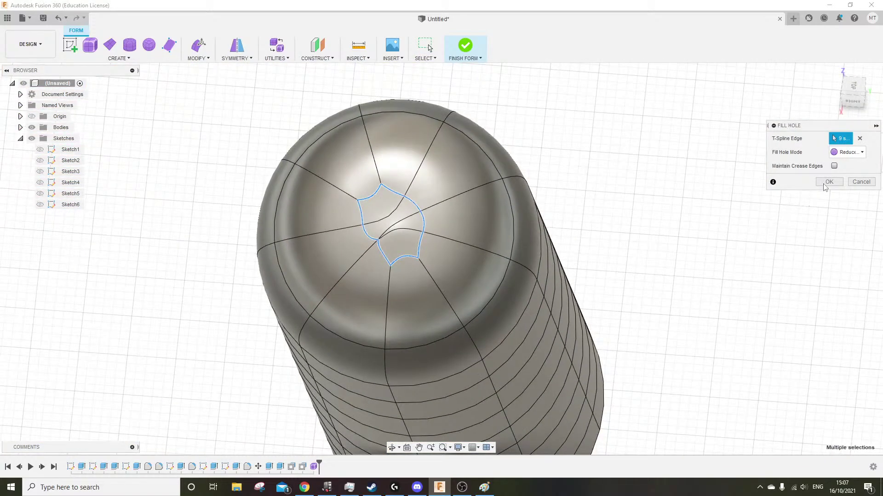
{"action": "left_click", "coordinate": [828, 182]}
Examine the capped cylinder from several sides, comparing its shape, tilt and position with the stand
{"action": "middle_click_drag", "start_coordinate": [377, 220], "coordinate": [350, 259], "text": "shift"}
{"action": "scroll", "coordinate": [305, 228], "scroll_direction": "down", "scroll_amount": 8}
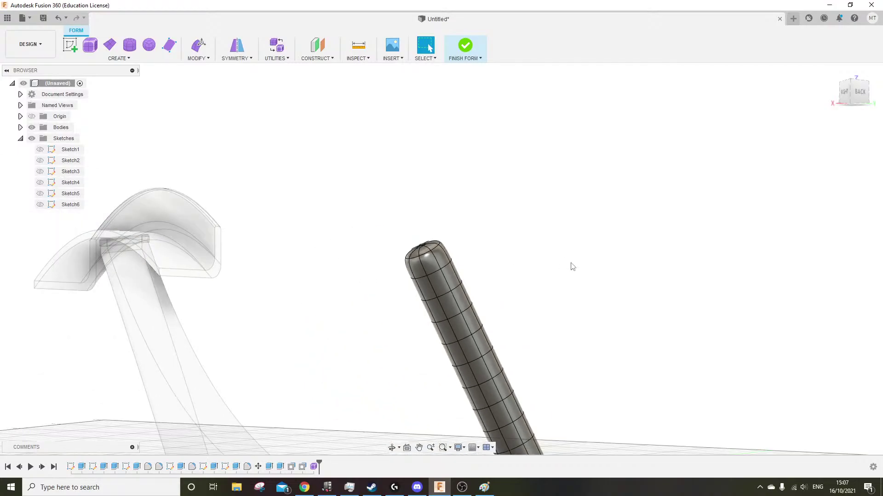
{"action": "scroll", "coordinate": [547, 264], "scroll_direction": "down", "scroll_amount": 5}
{"action": "middle_click_drag", "start_coordinate": [421, 270], "coordinate": [499, 280], "text": "shift"}
{"action": "middle_click_drag", "start_coordinate": [562, 294], "coordinate": [480, 318], "text": "shift"}
{"action": "scroll", "coordinate": [506, 302], "scroll_direction": "up", "scroll_amount": 6}
{"action": "scroll", "coordinate": [582, 328], "scroll_direction": "down", "scroll_amount": 5}
{"action": "scroll", "coordinate": [497, 352], "scroll_direction": "up", "scroll_amount": 4}
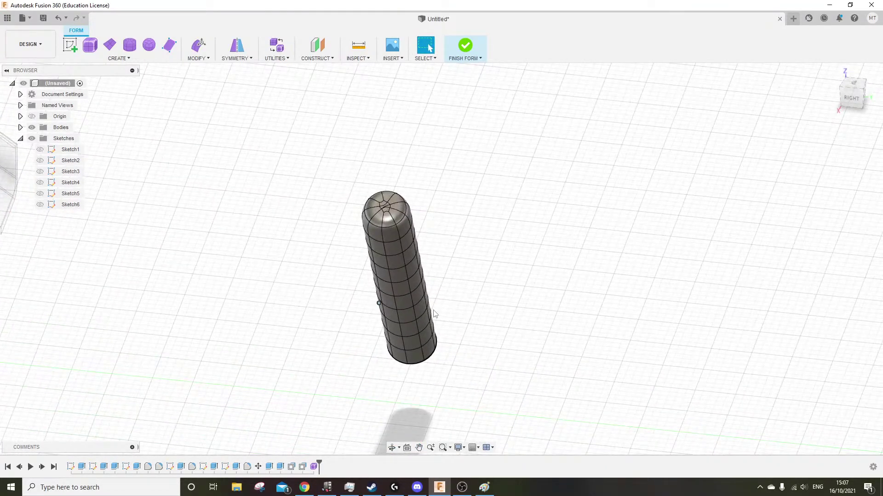
{"action": "scroll", "coordinate": [565, 306], "scroll_direction": "down", "scroll_amount": 4}
{"action": "scroll", "coordinate": [516, 330], "scroll_direction": "up", "scroll_amount": 2}
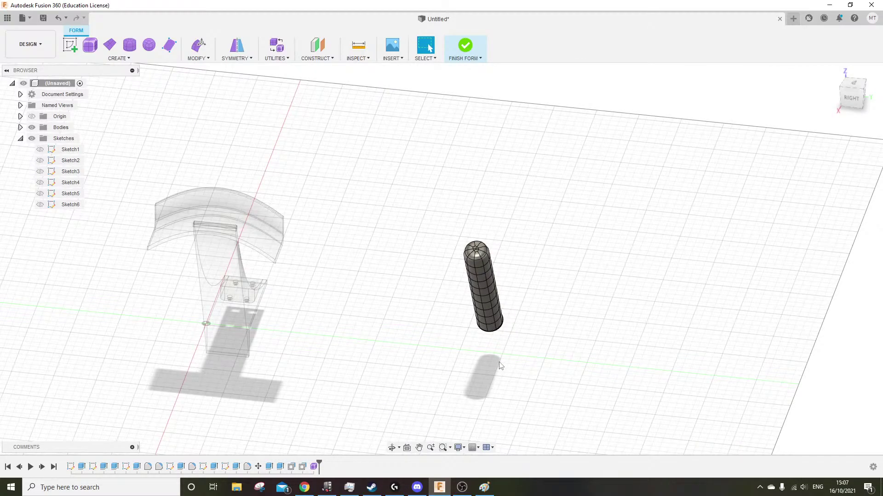
{"action": "middle_click_drag", "start_coordinate": [523, 362], "coordinate": [478, 357]}
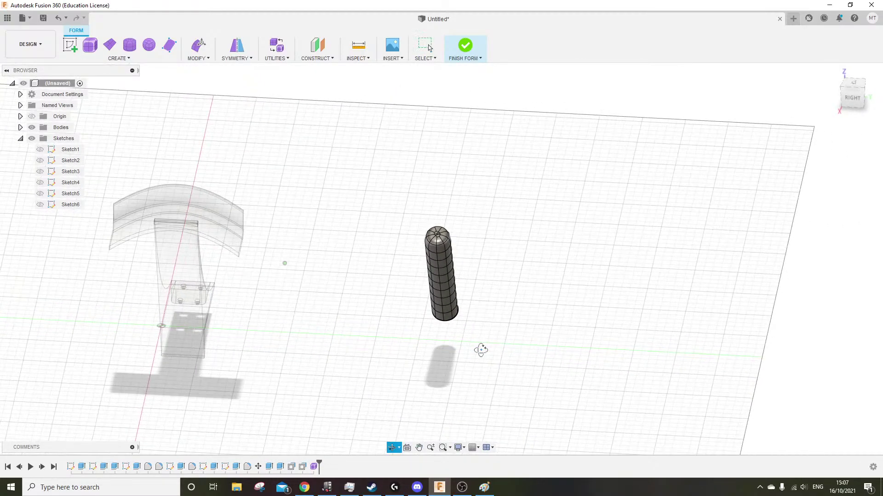
{"action": "scroll", "coordinate": [501, 305], "scroll_direction": "up", "scroll_amount": 3}
{"action": "middle_click_drag", "start_coordinate": [432, 324], "coordinate": [446, 313]}
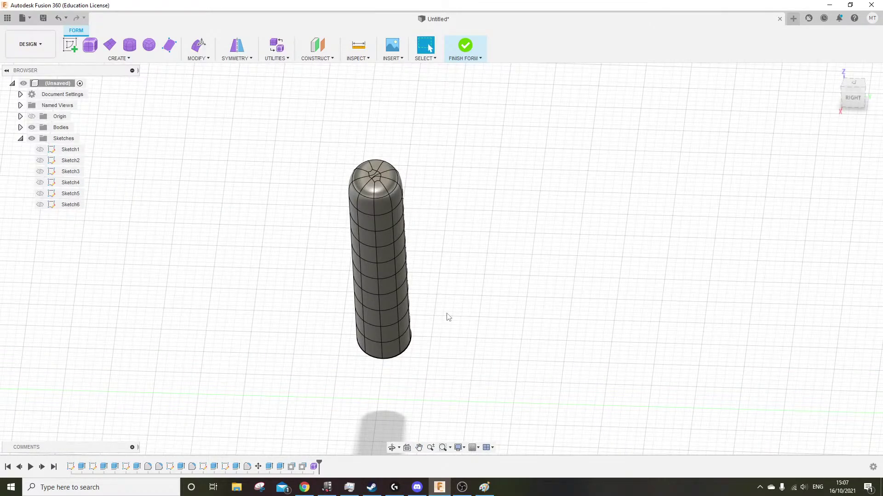
{"action": "scroll", "coordinate": [485, 237], "scroll_direction": "down", "scroll_amount": 5}
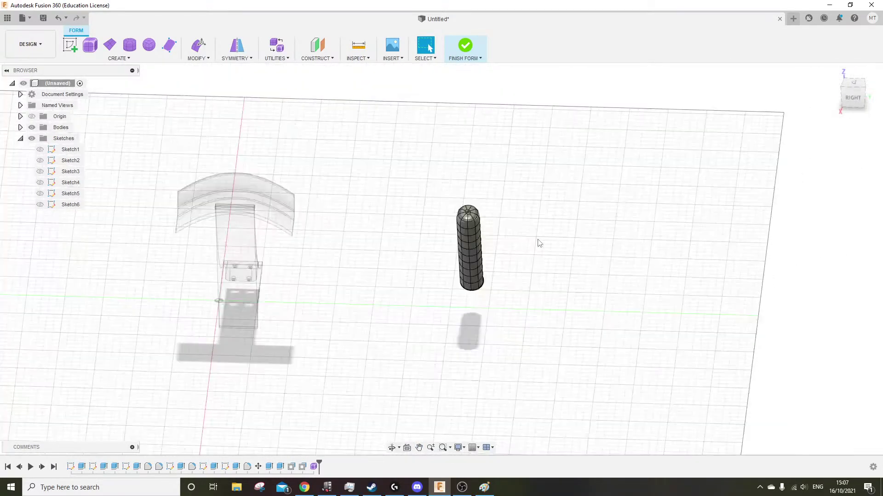
{"action": "mouse_move", "coordinate": [536, 240]}
{"action": "middle_mouse_down", "text": "shift"}
{"action": "mouse_move", "coordinate": [522, 248]}
{"action": "mouse_move", "coordinate": [536, 251]}
{"action": "mouse_move", "coordinate": [526, 257]}
{"action": "mouse_move", "coordinate": [528, 234]}
{"action": "middle_mouse_up", "text": "shift"}
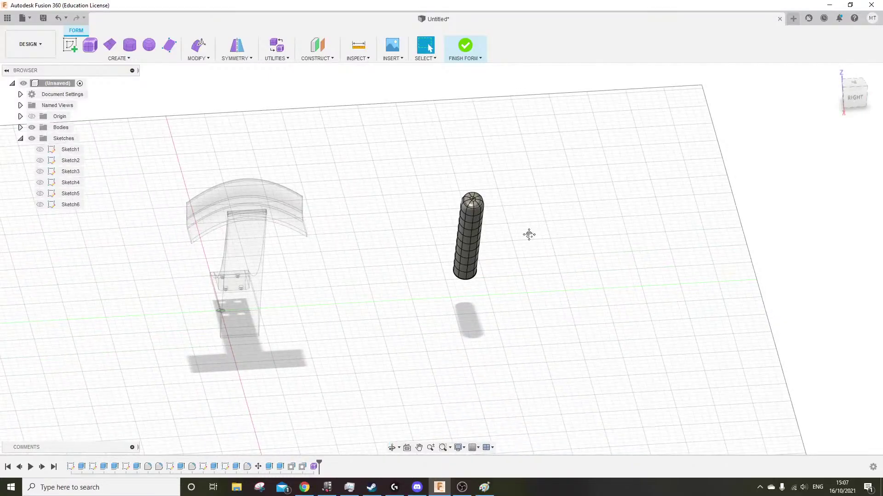
{"action": "scroll", "coordinate": [500, 257], "scroll_direction": "up", "scroll_amount": 3}
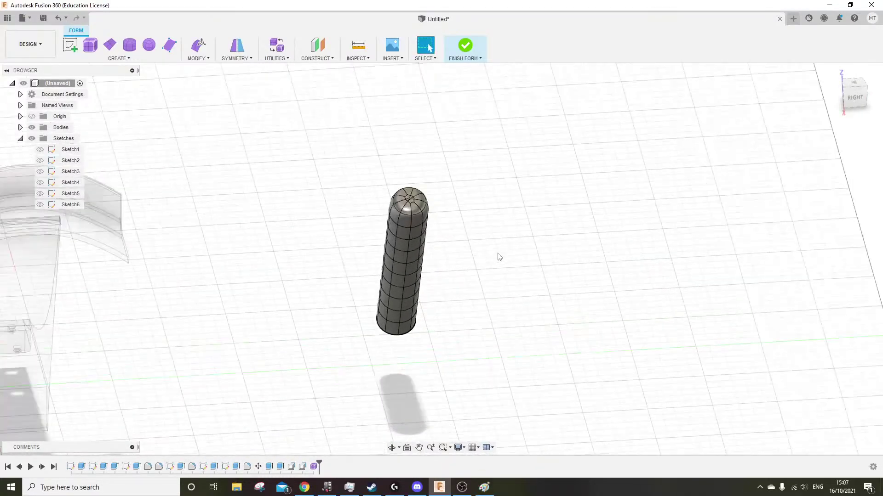
Try a new form cylinder 25 mm in diameter on the ground plane beneath the tilted cylinder, and undo it
{"action": "left_click", "coordinate": [82, 48]}
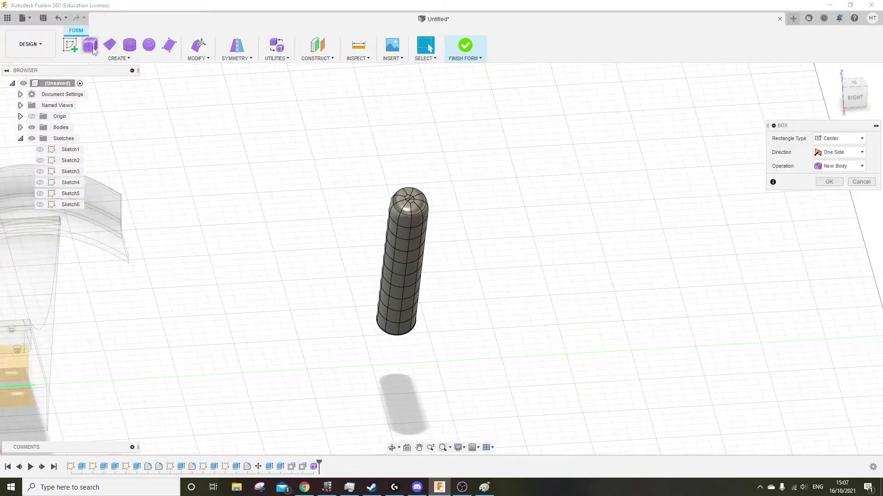
{"action": "left_click", "coordinate": [130, 46]}
{"action": "scroll", "coordinate": [387, 273], "scroll_direction": "up", "scroll_amount": 3}
{"action": "scroll", "coordinate": [295, 301], "scroll_direction": "down", "scroll_amount": 6}
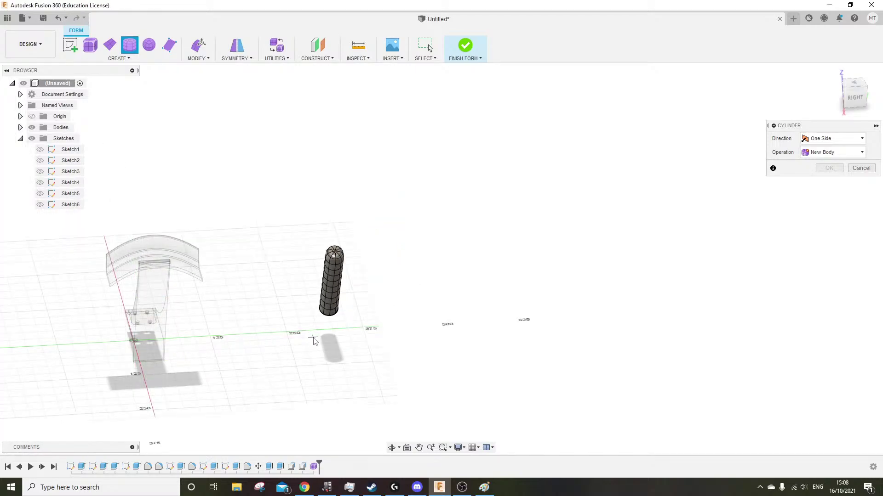
{"action": "scroll", "coordinate": [322, 333], "scroll_direction": "up", "scroll_amount": 3}
{"action": "mouse_move", "coordinate": [325, 331]}
{"action": "middle_mouse_down", "text": "shift"}
{"action": "mouse_move", "coordinate": [282, 322]}
{"action": "mouse_move", "coordinate": [291, 317]}
{"action": "middle_mouse_up", "text": "shift"}
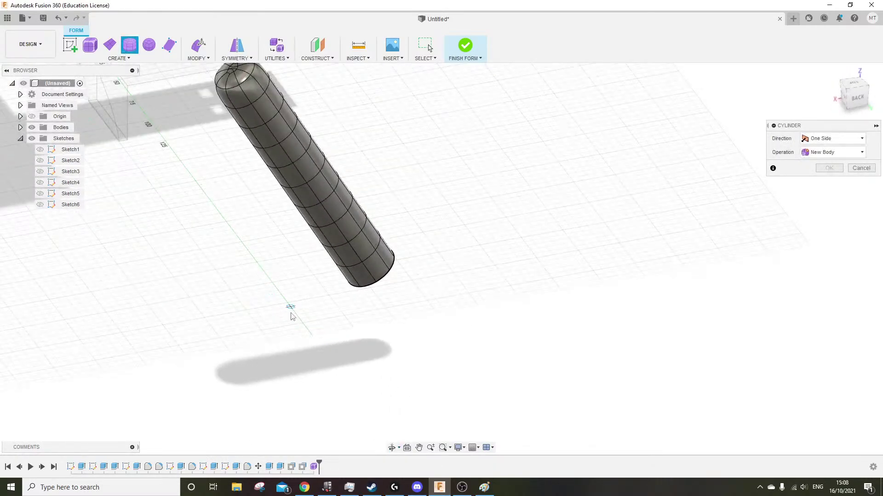
{"action": "left_click", "coordinate": [307, 330]}
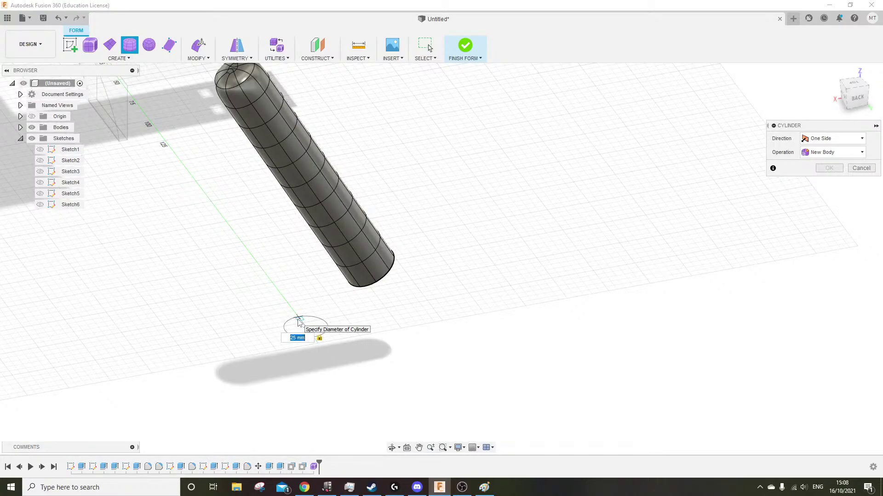
{"action": "left_click", "coordinate": [298, 323]}
{"action": "key", "text": "Return"}
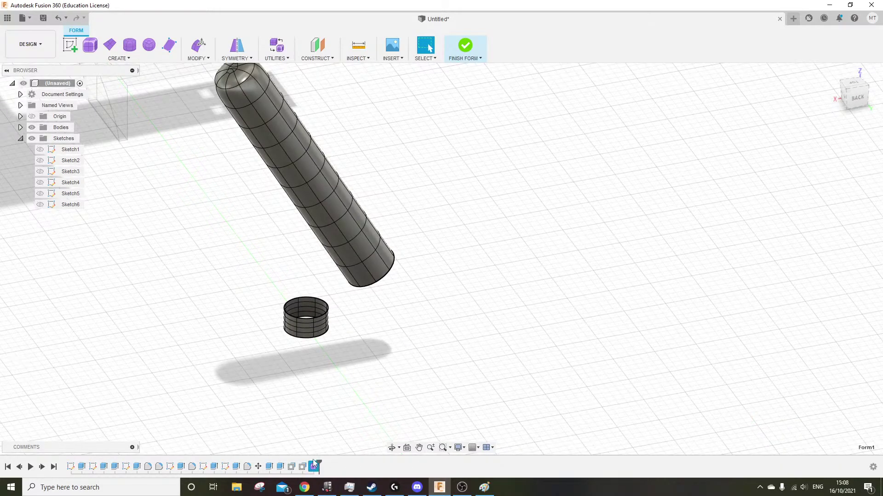
{"action": "key", "text": "ctrl+z"}
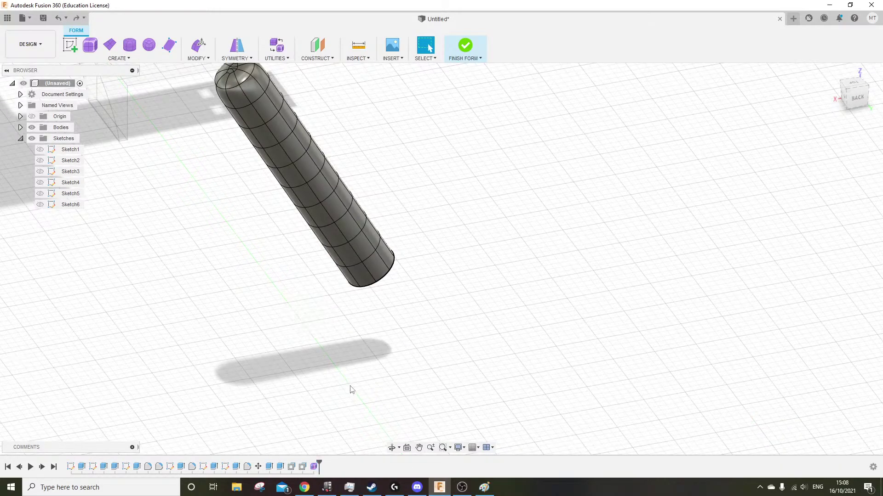
Draw a form cylinder about 34.6 mm in diameter on the ground plane beside the tilted one and give it a height of 60 mm
{"action": "left_click", "coordinate": [130, 45]}
{"action": "scroll", "coordinate": [378, 384], "scroll_direction": "down", "scroll_amount": 4}
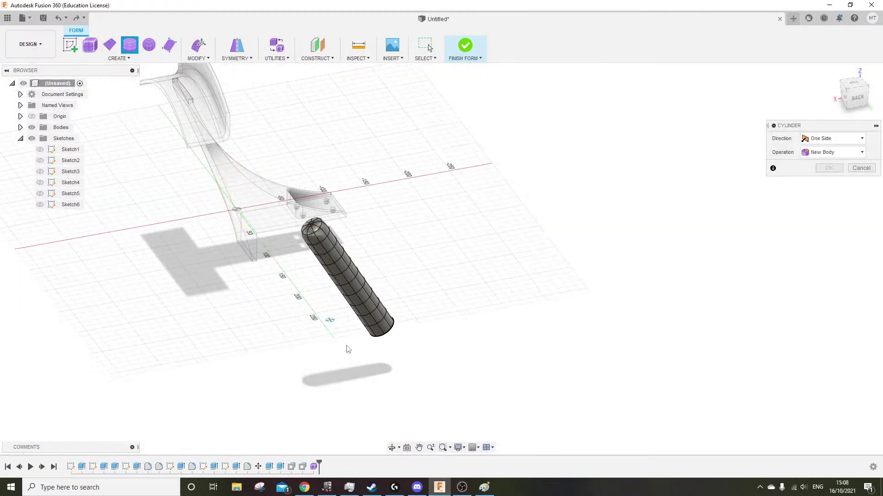
{"action": "scroll", "coordinate": [349, 349], "scroll_direction": "up", "scroll_amount": 5}
{"action": "left_click", "coordinate": [312, 306]}
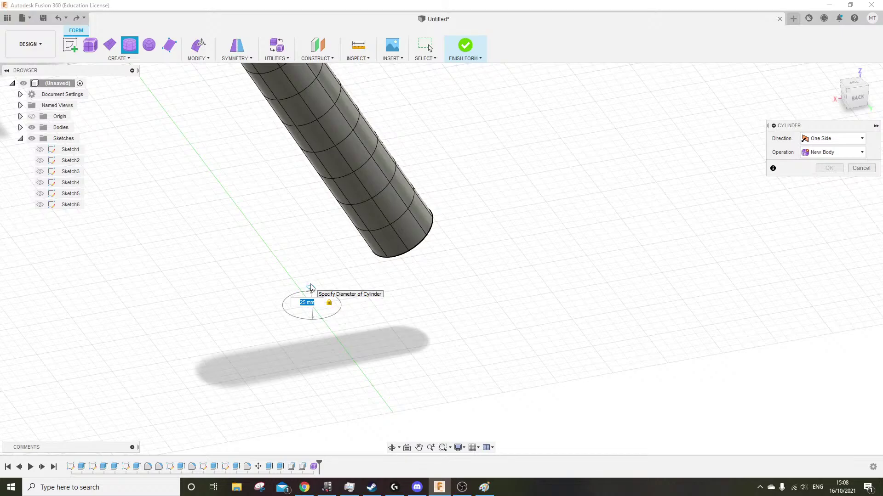
{"action": "left_click", "coordinate": [349, 313]}
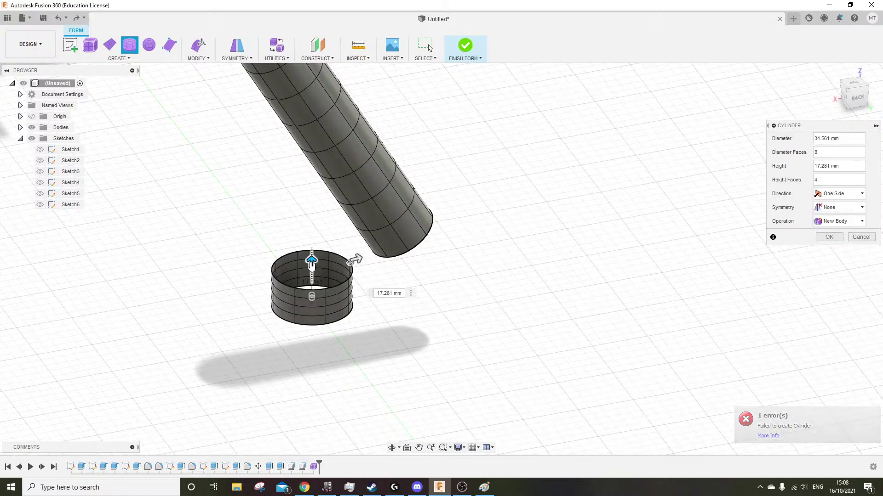
{"action": "left_click_drag", "start_coordinate": [311, 259], "coordinate": [313, 189]}
{"action": "scroll", "coordinate": [414, 341], "scroll_direction": "down", "scroll_amount": 2}
{"action": "middle_click_drag", "start_coordinate": [415, 342], "coordinate": [448, 347], "text": "shift"}
{"action": "scroll", "coordinate": [399, 319], "scroll_direction": "up", "scroll_amount": 3}
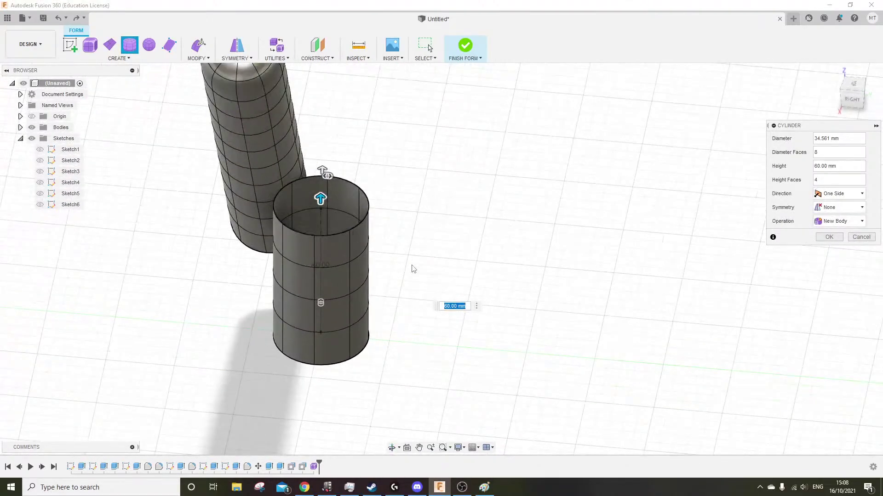
Divide the new cylinder into 9 height faces and 12 diameter faces
{"action": "left_click_drag", "start_coordinate": [320, 300], "coordinate": [321, 276]}
{"action": "left_click_drag", "start_coordinate": [326, 173], "coordinate": [301, 181]}
{"action": "middle_click_drag", "start_coordinate": [395, 216], "coordinate": [327, 295], "text": "shift"}
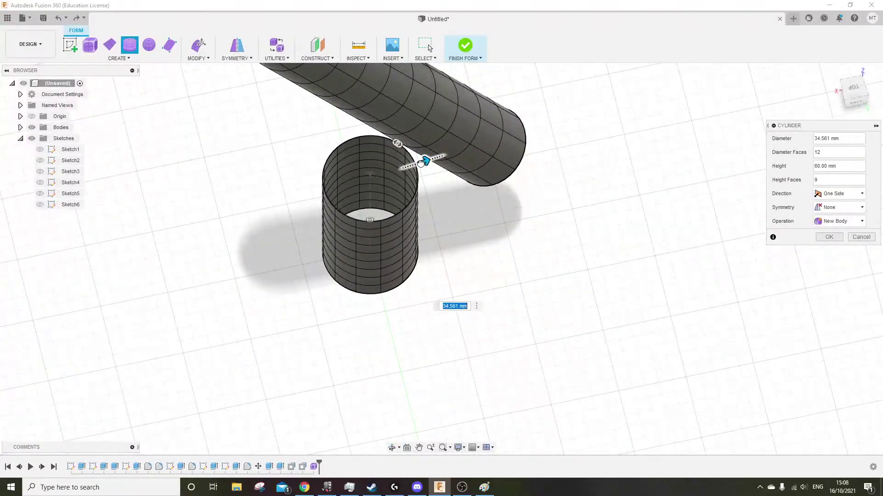
Reduce the new form cylinder's diameter to 20 mm and create it beside the tilted cylinder
{"action": "left_click_drag", "start_coordinate": [420, 163], "coordinate": [409, 167]}
{"action": "middle_click_drag", "start_coordinate": [438, 305], "coordinate": [496, 312], "text": "shift"}
{"action": "left_click_drag", "start_coordinate": [357, 207], "coordinate": [356, 214]}
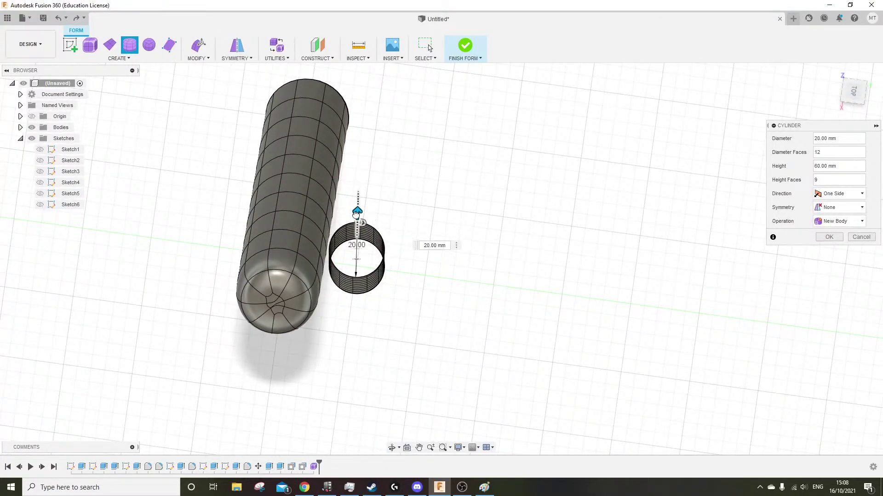
{"action": "middle_click_drag", "start_coordinate": [453, 311], "coordinate": [457, 263], "text": "shift"}
{"action": "left_click", "coordinate": [828, 237]}
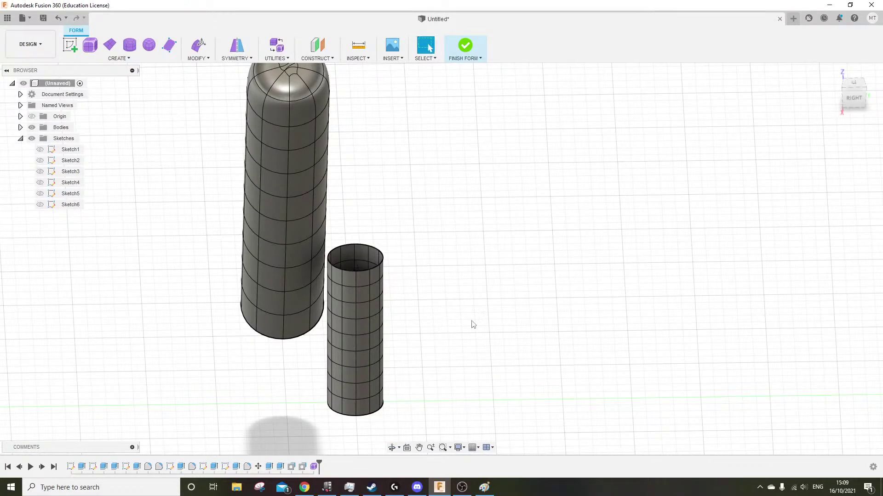
Select the whole 20 mm cylinder for form editing and undo a trial adjustment of it
{"action": "middle_click_drag", "start_coordinate": [483, 338], "coordinate": [484, 335], "text": "shift"}
{"action": "left_click_drag", "start_coordinate": [401, 295], "coordinate": [309, 454]}
{"action": "left_click", "coordinate": [465, 432]}
{"action": "middle_click_drag", "start_coordinate": [471, 383], "coordinate": [489, 381], "text": "shift"}
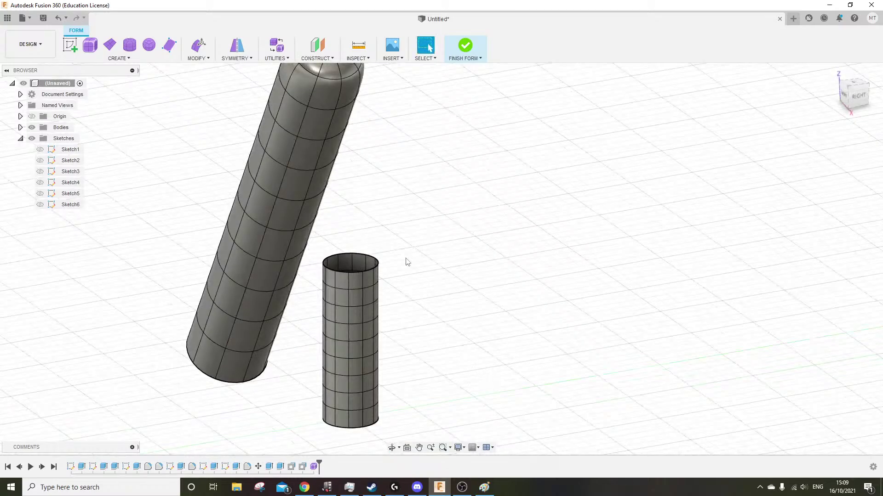
{"action": "left_click_drag", "start_coordinate": [354, 288], "coordinate": [320, 449]}
{"action": "left_click", "coordinate": [200, 47]}
{"action": "middle_click_drag", "start_coordinate": [453, 325], "coordinate": [396, 332], "text": "shift"}
{"action": "scroll", "coordinate": [418, 350], "scroll_direction": "down", "scroll_amount": 3}
{"action": "left_click_drag", "start_coordinate": [399, 336], "coordinate": [386, 366]}
{"action": "key", "text": "ctrl+z"}
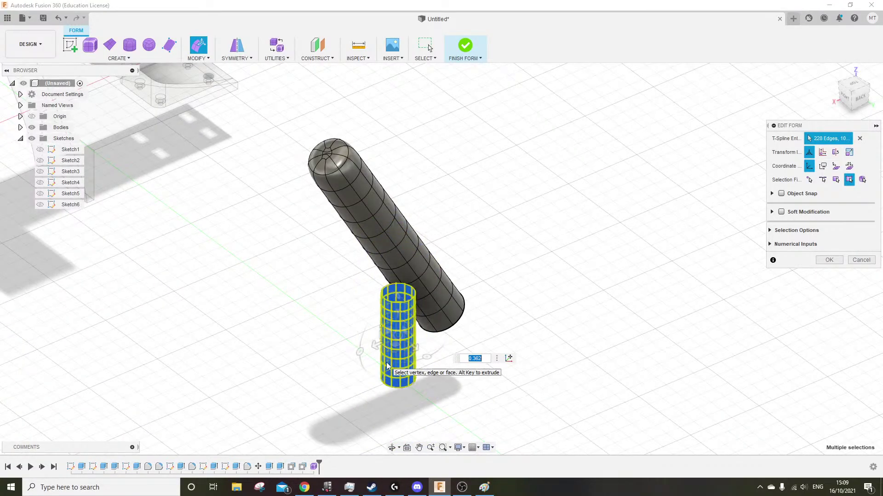
Raise the narrow cylinder alongside the capped one and rotate it 30 degrees to match the capped cylinder's tilt
{"action": "left_click_drag", "start_coordinate": [401, 311], "coordinate": [404, 162]}
{"action": "middle_click_drag", "start_coordinate": [404, 162], "coordinate": [359, 216], "text": "shift"}
{"action": "mouse_move", "coordinate": [354, 222]}
{"action": "left_mouse_down"}
{"action": "mouse_move", "coordinate": [368, 239]}
{"action": "mouse_move", "coordinate": [358, 239]}
{"action": "left_mouse_up"}
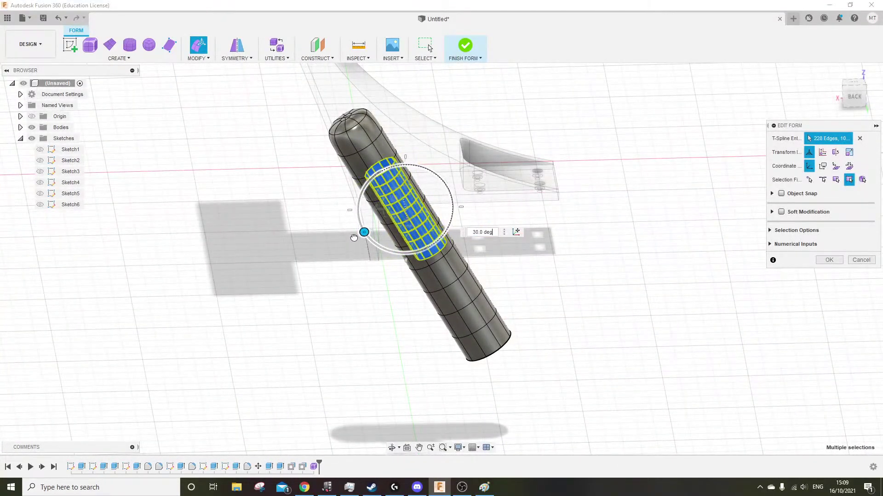
Rotate the narrow cylinder in the side view so it slants outward from the capped cylinder, and adjust its placement
{"action": "middle_click_drag", "start_coordinate": [359, 239], "coordinate": [270, 329], "text": "shift"}
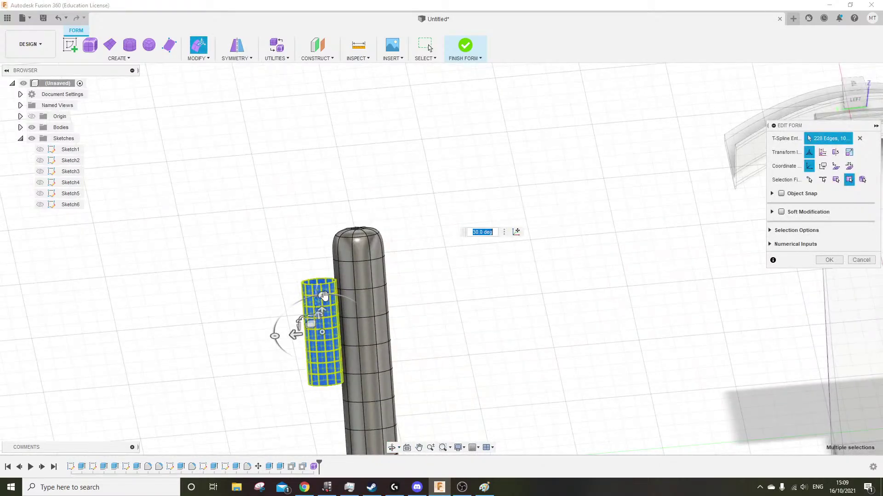
{"action": "left_click_drag", "start_coordinate": [295, 310], "coordinate": [234, 301]}
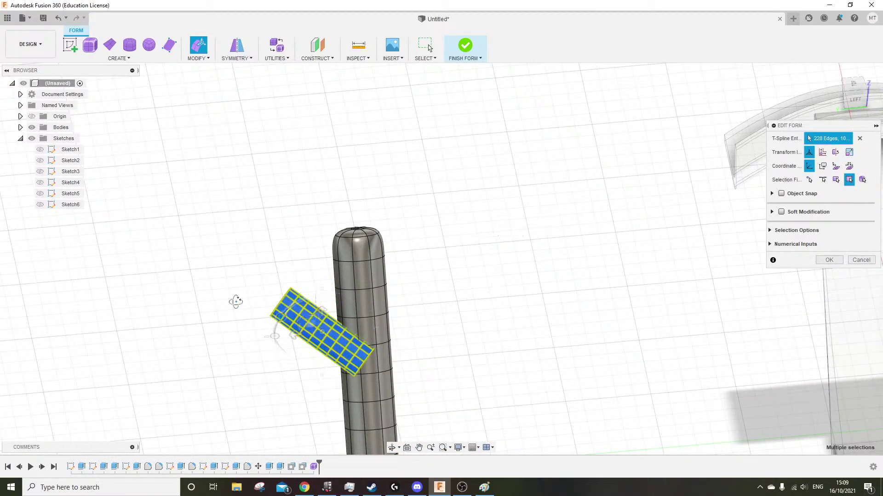
{"action": "middle_click_drag", "start_coordinate": [235, 302], "coordinate": [325, 308], "text": "shift"}
{"action": "mouse_move", "coordinate": [292, 309]}
{"action": "left_mouse_down"}
{"action": "mouse_move", "coordinate": [320, 302]}
{"action": "mouse_move", "coordinate": [297, 311]}
{"action": "left_mouse_up"}
{"action": "middle_click_drag", "start_coordinate": [353, 342], "coordinate": [314, 304], "text": "shift"}
{"action": "left_click_drag", "start_coordinate": [292, 298], "coordinate": [183, 321]}
{"action": "middle_click_drag", "start_coordinate": [182, 321], "coordinate": [298, 234], "text": "shift"}
{"action": "middle_click_drag", "start_coordinate": [293, 274], "coordinate": [357, 281]}
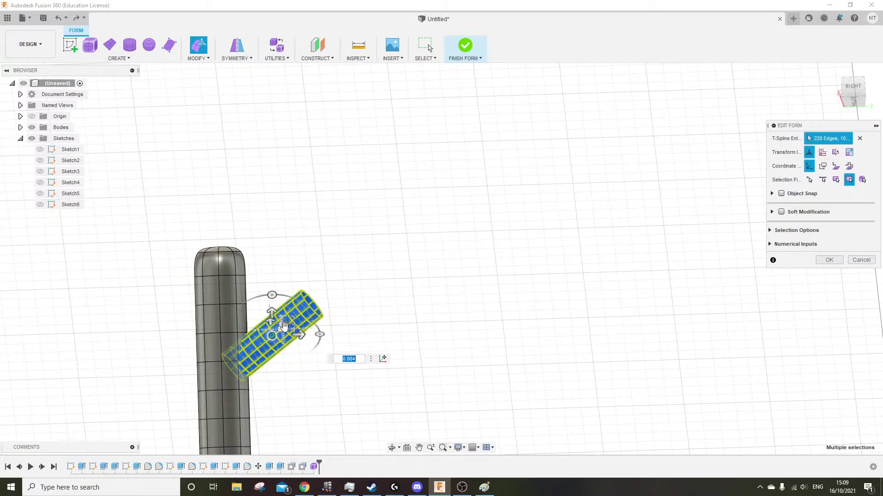
Raise the slanted cylinder and move it about 37 mm and 18 mm horizontally into the side of the capped cylinder
{"action": "left_click_drag", "start_coordinate": [282, 332], "coordinate": [286, 317]}
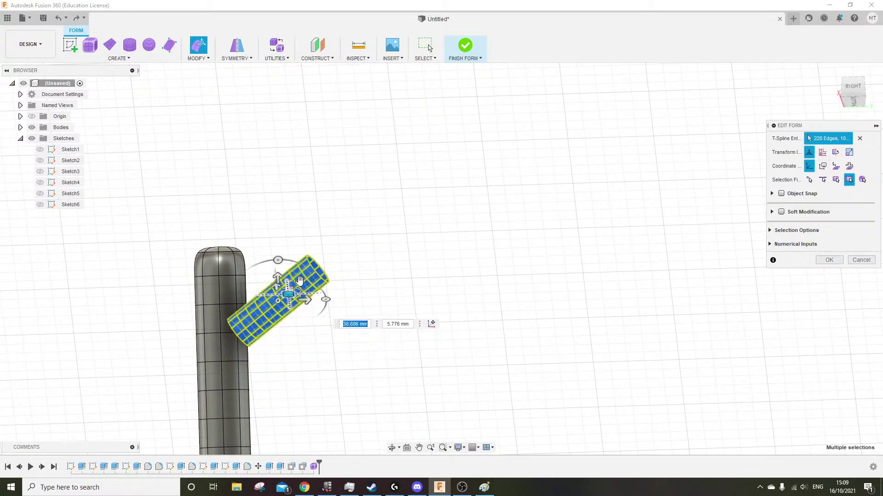
{"action": "middle_click_drag", "start_coordinate": [299, 280], "coordinate": [300, 290], "text": "shift"}
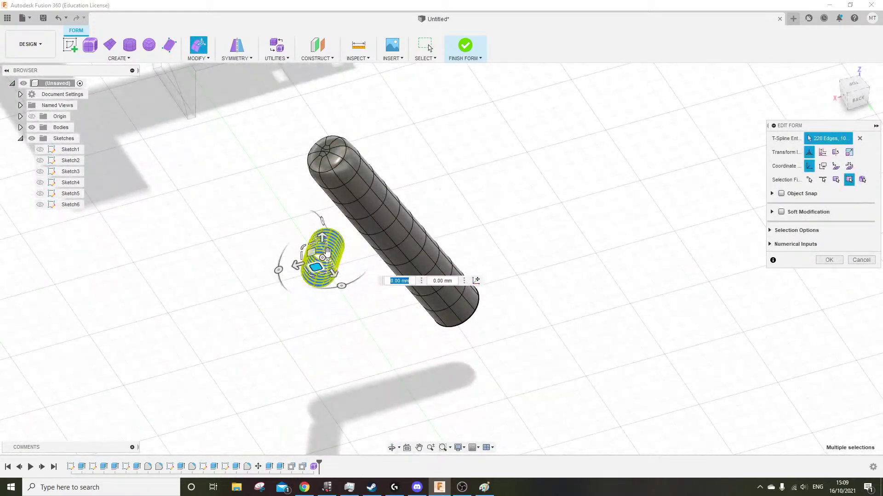
{"action": "left_click_drag", "start_coordinate": [315, 271], "coordinate": [361, 236]}
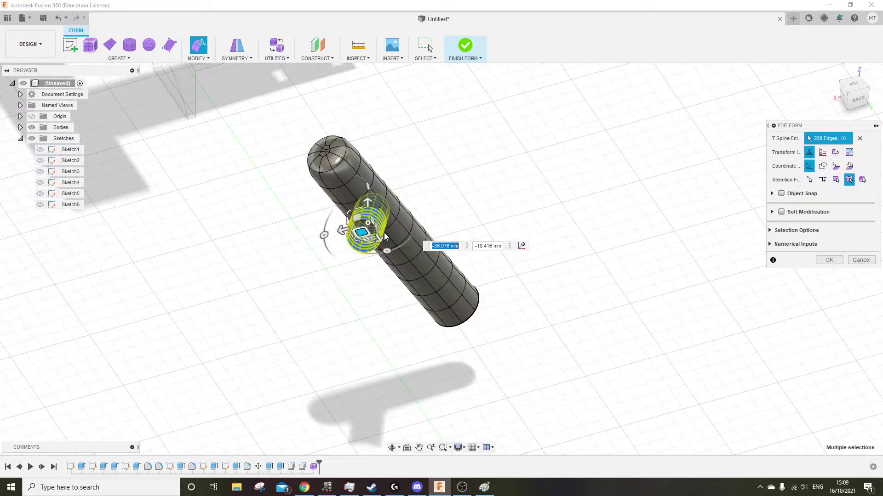
{"action": "middle_click_drag", "start_coordinate": [385, 233], "coordinate": [330, 294], "text": "shift"}
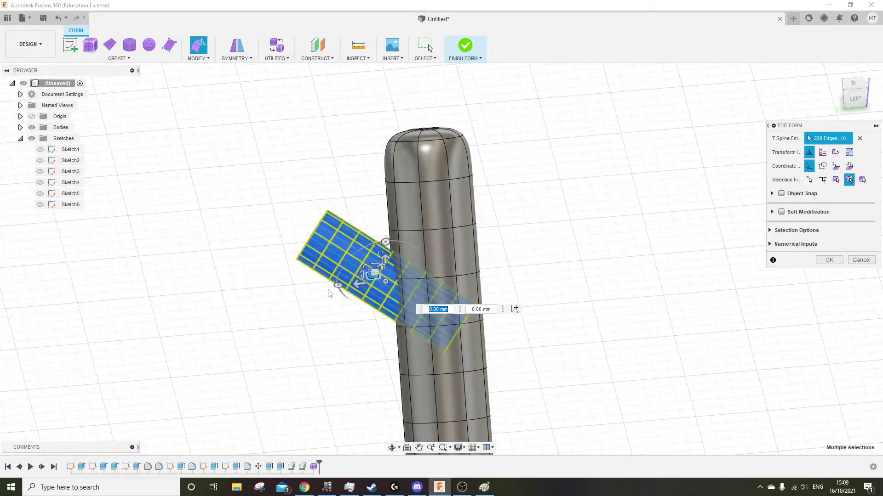
Shift the narrow cylinder about 5.6 mm outward and 12.7 mm upward, leaving its inner end inside the capped cylinder
{"action": "scroll", "coordinate": [330, 295], "scroll_direction": "up", "scroll_amount": 1}
{"action": "middle_click_drag", "start_coordinate": [359, 334], "coordinate": [352, 303], "text": "shift"}
{"action": "left_click_drag", "start_coordinate": [392, 276], "coordinate": [364, 246]}
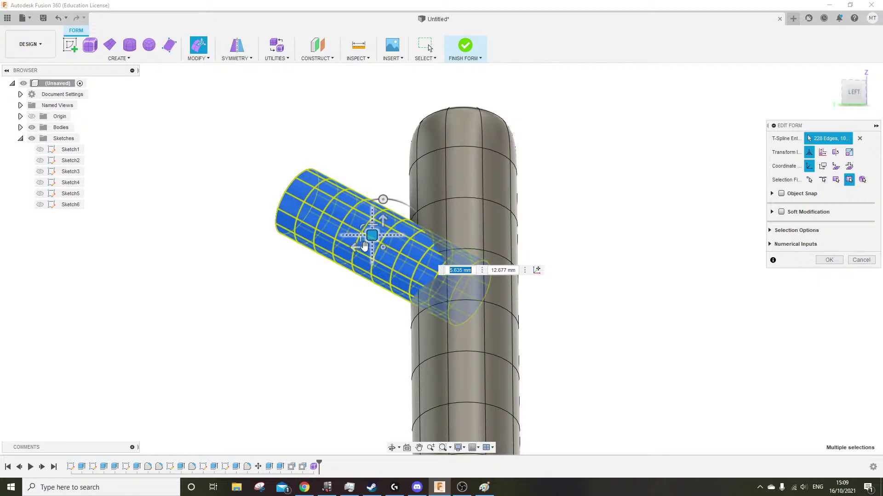
{"action": "middle_click_drag", "start_coordinate": [364, 246], "coordinate": [486, 308], "text": "shift"}
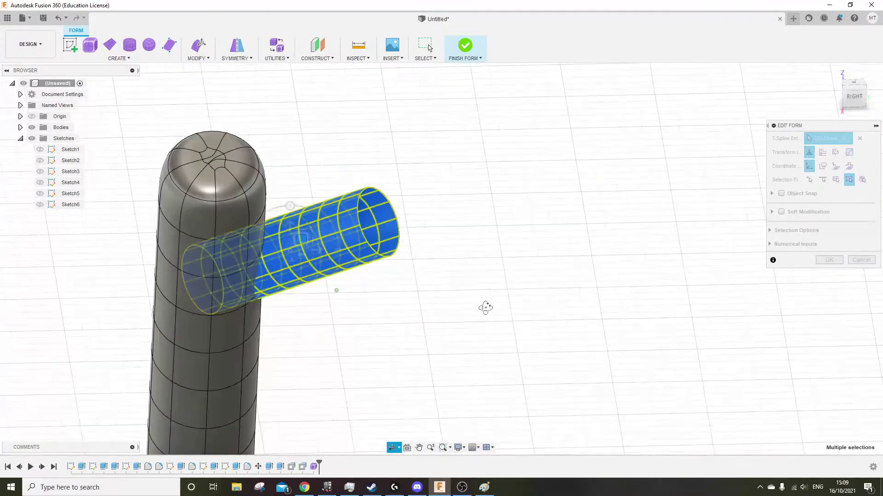
{"action": "scroll", "coordinate": [447, 166], "scroll_direction": "down", "scroll_amount": 5}
{"action": "middle_click_drag", "start_coordinate": [470, 271], "coordinate": [390, 278], "text": "shift"}
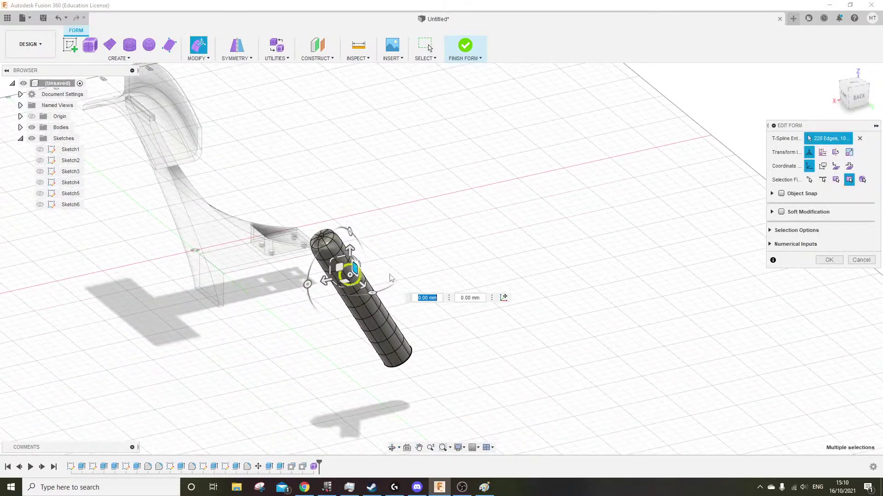
Readjust the narrow cylinder and lower it about 26.9 mm along the capped cylinder, moving it 2.18 mm outward
{"action": "scroll", "coordinate": [390, 277], "scroll_direction": "up", "scroll_amount": 5}
{"action": "left_click_drag", "start_coordinate": [311, 240], "coordinate": [300, 251]}
{"action": "middle_click_drag", "start_coordinate": [179, 290], "coordinate": [240, 258], "text": "shift"}
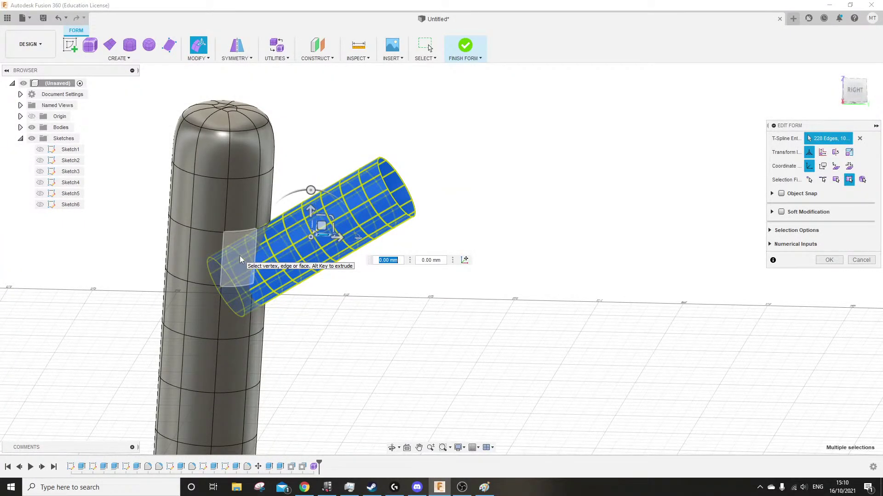
{"action": "left_click_drag", "start_coordinate": [322, 226], "coordinate": [329, 316]}
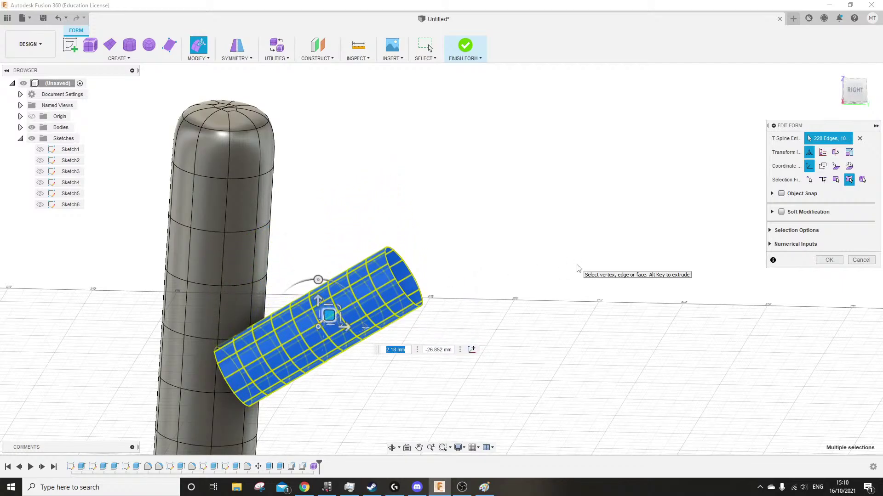
Adjust the narrow cylinder's placement against the capped one and rotate it 5 degrees in the back view
{"action": "middle_click_drag", "start_coordinate": [578, 269], "coordinate": [441, 258], "text": "shift"}
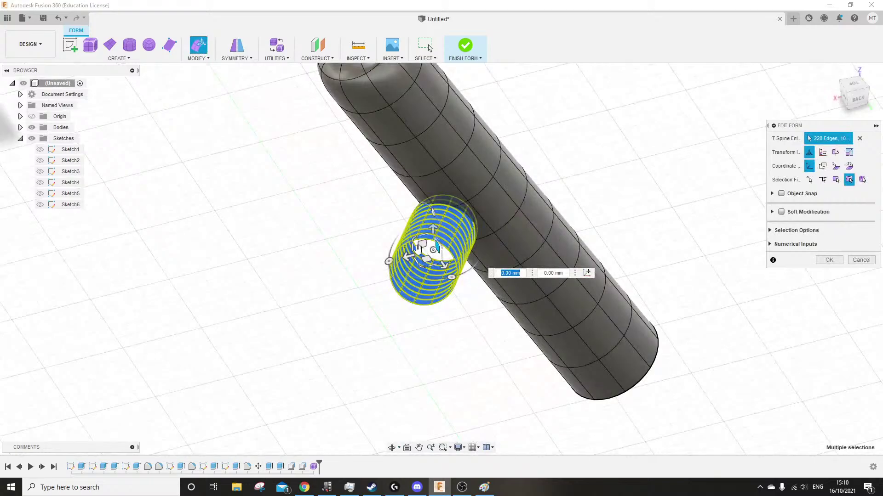
{"action": "left_click_drag", "start_coordinate": [418, 248], "coordinate": [451, 251]}
{"action": "middle_click_drag", "start_coordinate": [446, 322], "coordinate": [468, 286], "text": "shift"}
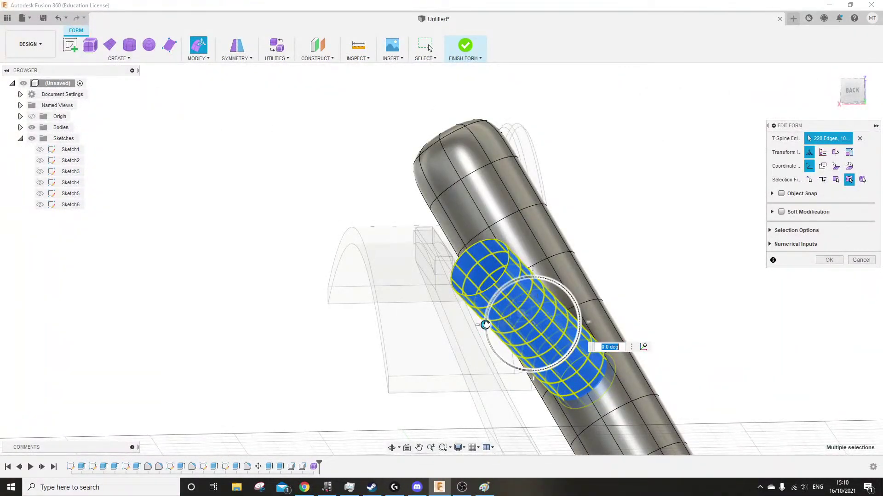
{"action": "left_click_drag", "start_coordinate": [485, 325], "coordinate": [485, 328]}
{"action": "middle_click_drag", "start_coordinate": [430, 296], "coordinate": [400, 275]}
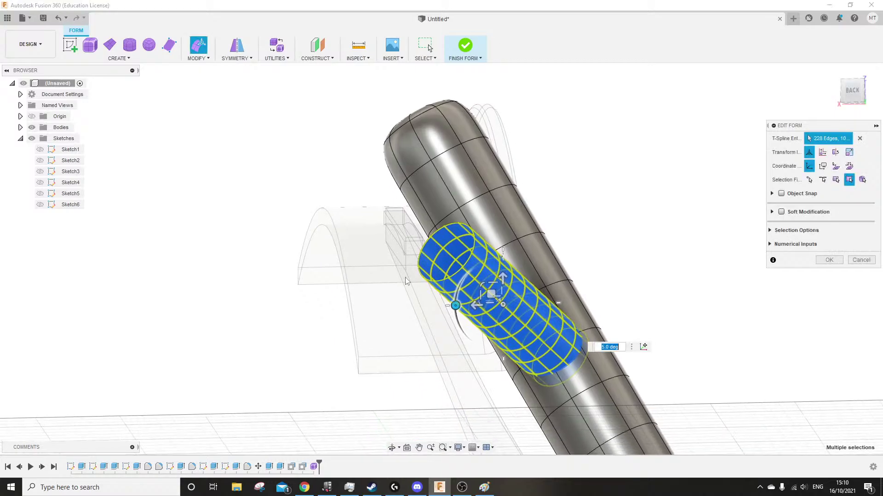
{"action": "middle_click", "coordinate": [406, 276], "text": "shift"}
Shift the narrow cylinder 5 mm sideways toward the stand, undo a trial 5 mm raise, and finish the form edit
{"action": "left_click", "coordinate": [854, 91]}
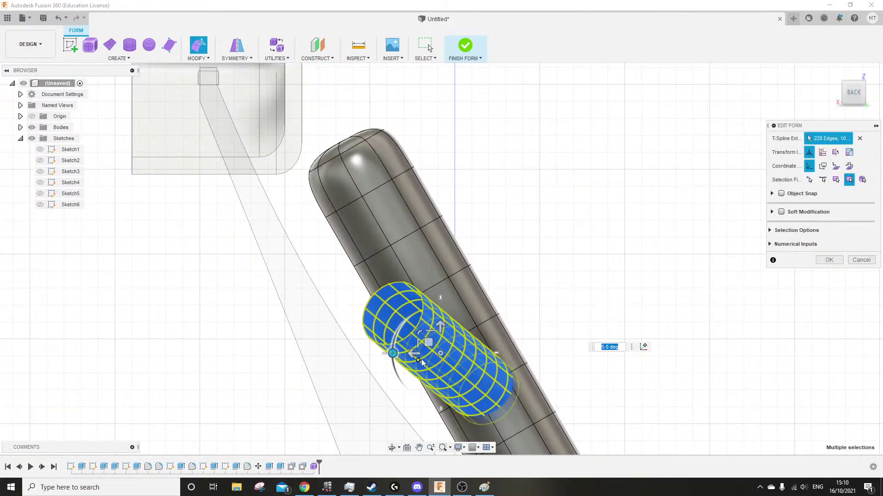
{"action": "left_click_drag", "start_coordinate": [415, 354], "coordinate": [405, 355]}
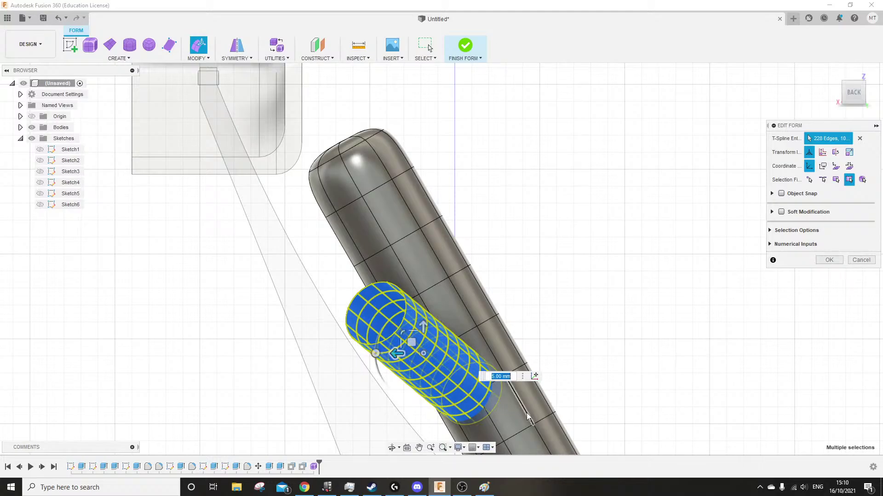
{"action": "left_click_drag", "start_coordinate": [421, 325], "coordinate": [426, 303]}
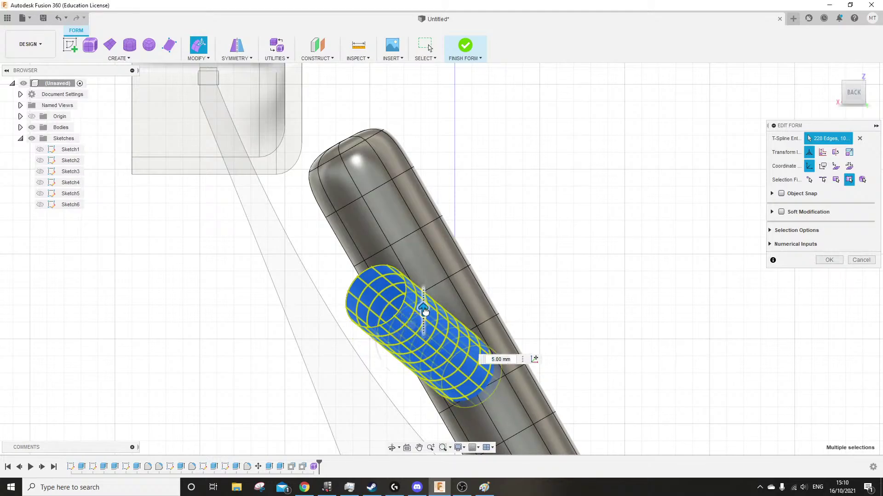
{"action": "key", "text": "ctrl+z"}
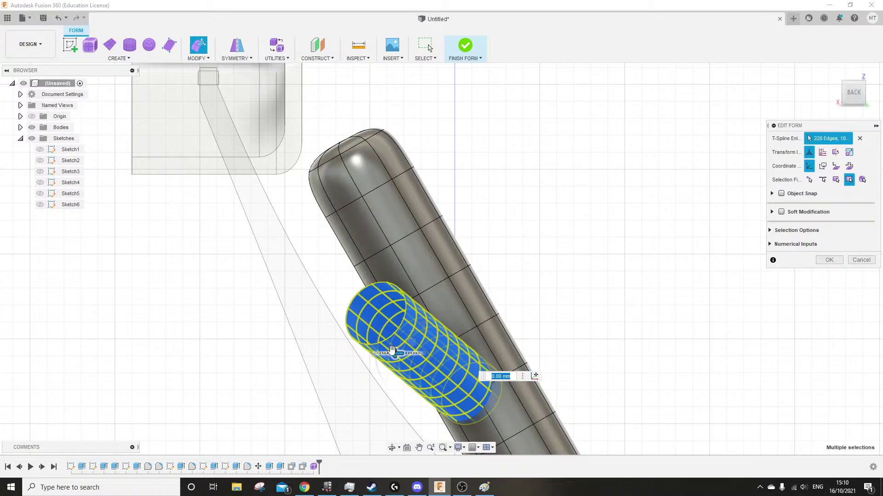
{"action": "left_click", "coordinate": [827, 261]}
Hide the narrow cylinder body and bring the capped cylinder's open lower end into close view
{"action": "middle_click_drag", "start_coordinate": [683, 370], "coordinate": [408, 303], "text": "shift"}
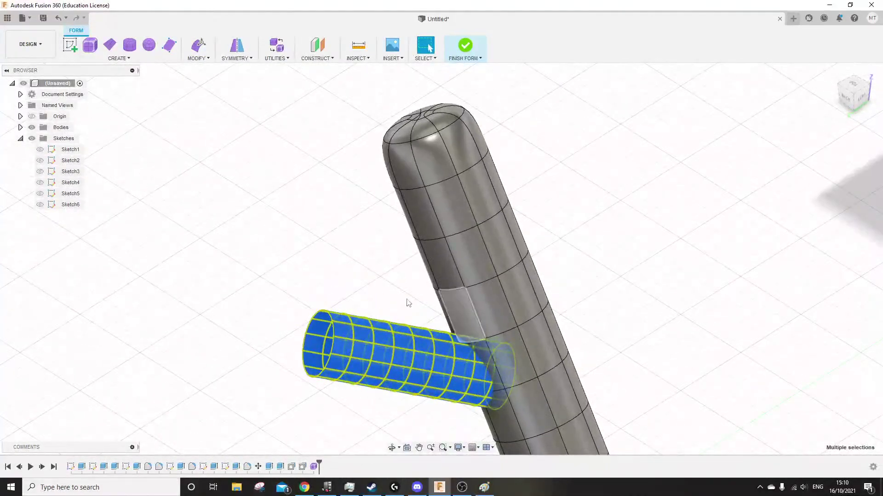
{"action": "left_click", "coordinate": [20, 128]}
{"action": "left_click", "coordinate": [20, 128]}
{"action": "left_click", "coordinate": [20, 129]}
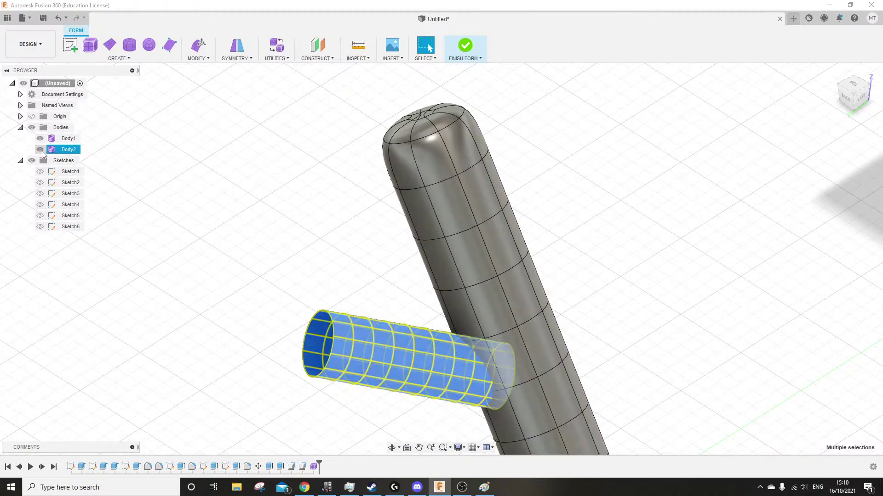
{"action": "left_click", "coordinate": [41, 150]}
{"action": "middle_click_drag", "start_coordinate": [316, 256], "coordinate": [358, 195], "text": "shift"}
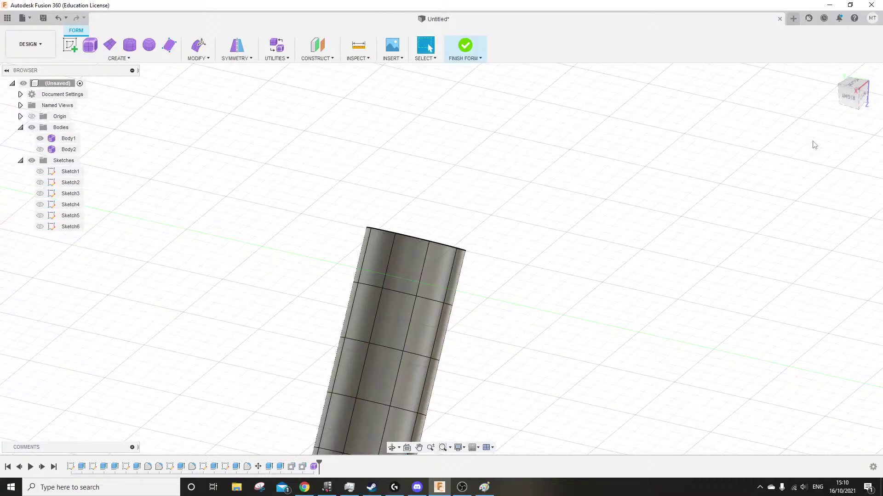
{"action": "scroll", "coordinate": [494, 187], "scroll_direction": "up", "scroll_amount": 5}
{"action": "middle_click_drag", "start_coordinate": [418, 281], "coordinate": [441, 283], "text": "shift"}
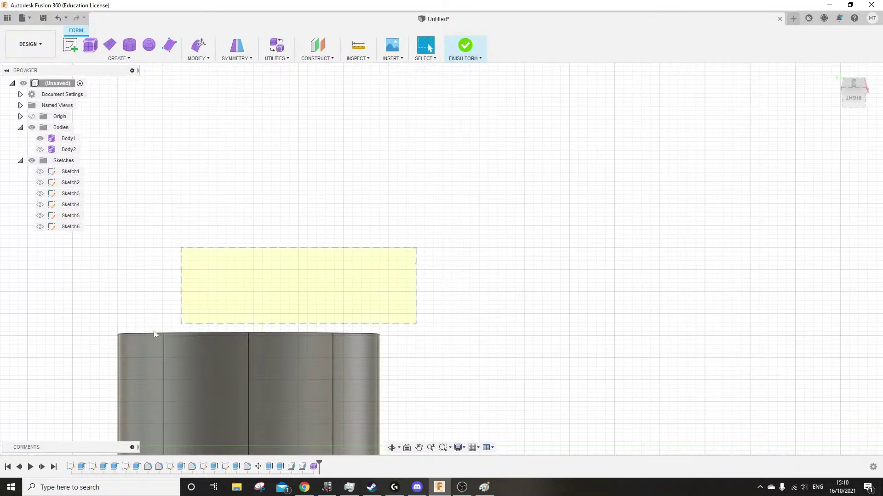
{"action": "left_click_drag", "start_coordinate": [154, 334], "coordinate": [94, 350]}
{"action": "middle_click_drag", "start_coordinate": [235, 336], "coordinate": [259, 214]}
{"action": "left_click", "coordinate": [236, 322], "text": "ctrl"}
{"action": "left_click", "coordinate": [164, 317], "text": "ctrl"}
{"action": "left_click", "coordinate": [313, 324], "text": "ctrl"}
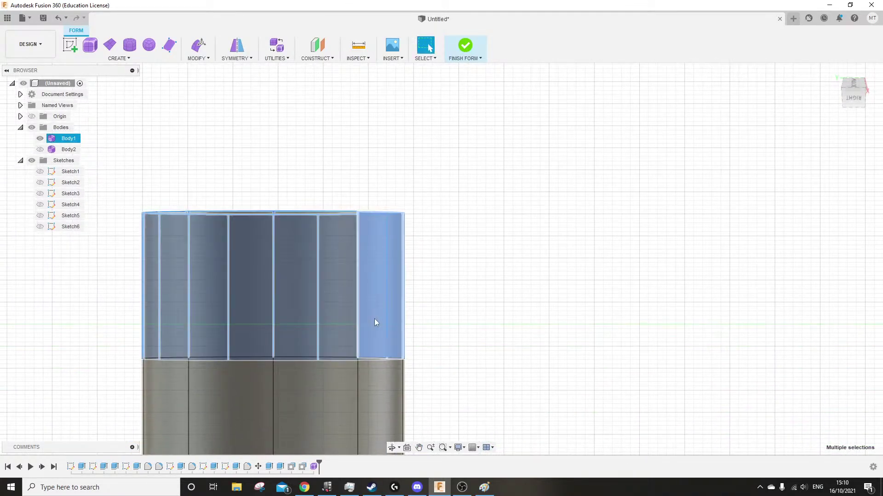
{"action": "middle_click_drag", "start_coordinate": [375, 323], "coordinate": [632, 391], "text": "shift"}
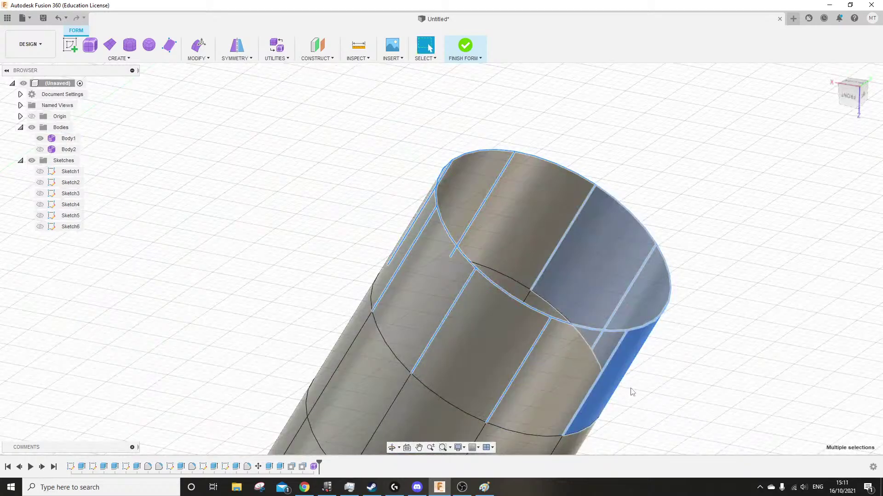
{"action": "left_click", "coordinate": [609, 386], "text": "ctrl"}
{"action": "left_click", "coordinate": [264, 253]}
Select the full ring of nine edges around the capped cylinder's open lower end
{"action": "middle_click_drag", "start_coordinate": [316, 203], "coordinate": [132, 233]}
{"action": "left_click", "coordinate": [372, 193], "text": "shift"}
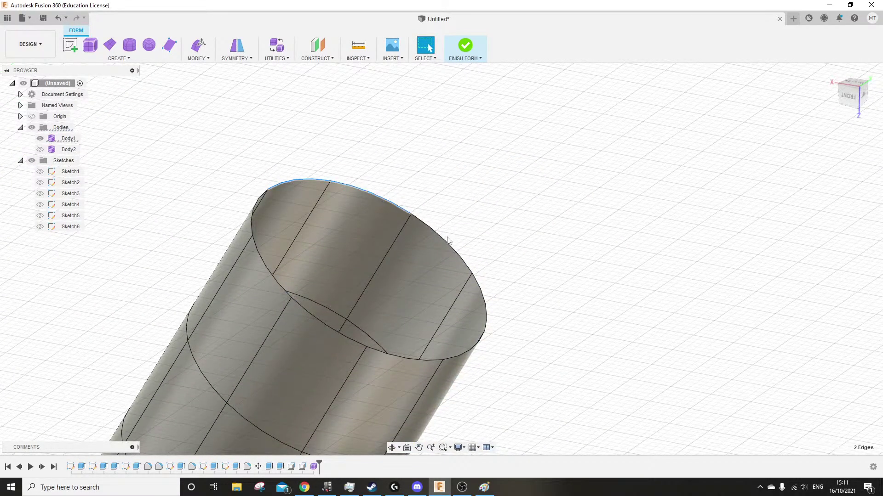
{"action": "left_click", "coordinate": [447, 241], "text": "shift"}
{"action": "left_click", "coordinate": [486, 322], "text": "shift"}
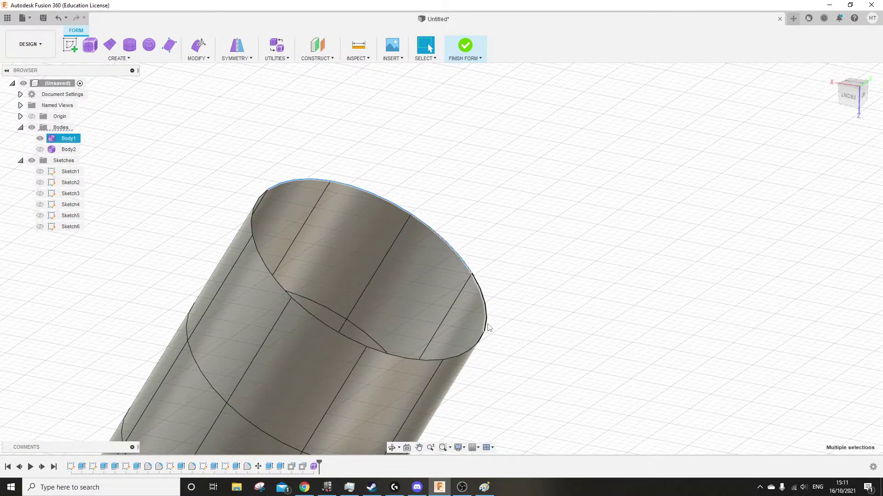
{"action": "left_click", "coordinate": [469, 345], "text": "shift"}
{"action": "left_click", "coordinate": [423, 361], "text": "shift"}
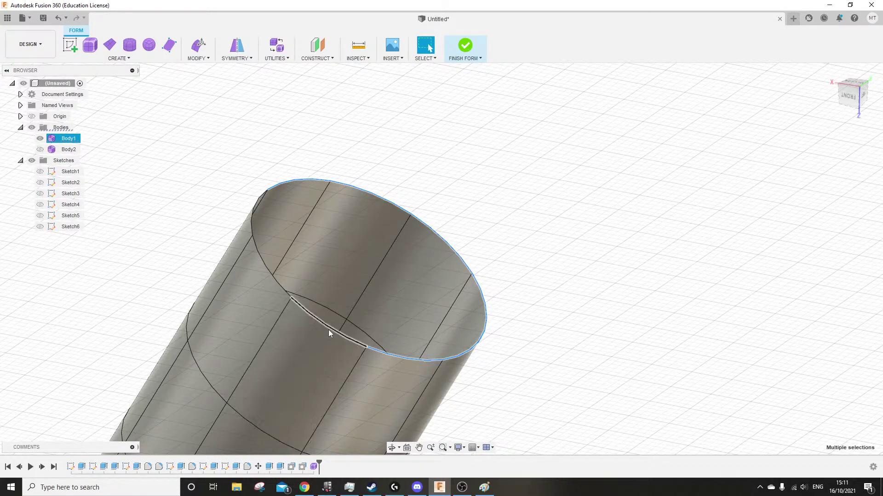
{"action": "left_click", "coordinate": [328, 329], "text": "shift"}
{"action": "left_click", "coordinate": [283, 287], "text": "shift"}
{"action": "left_click", "coordinate": [252, 230], "text": "shift"}
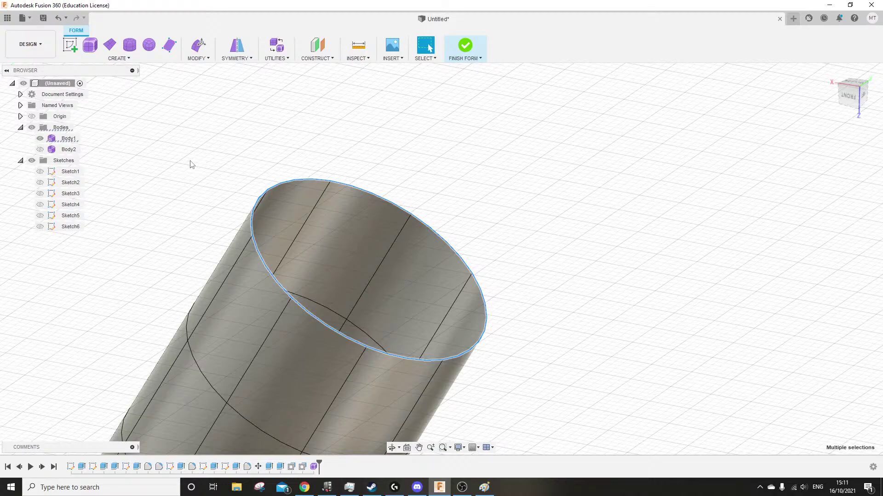
Scale the selected rim down in both directions with Edit Form, to about 0.126 in the second, leaving a small opening
{"action": "left_click", "coordinate": [198, 45]}
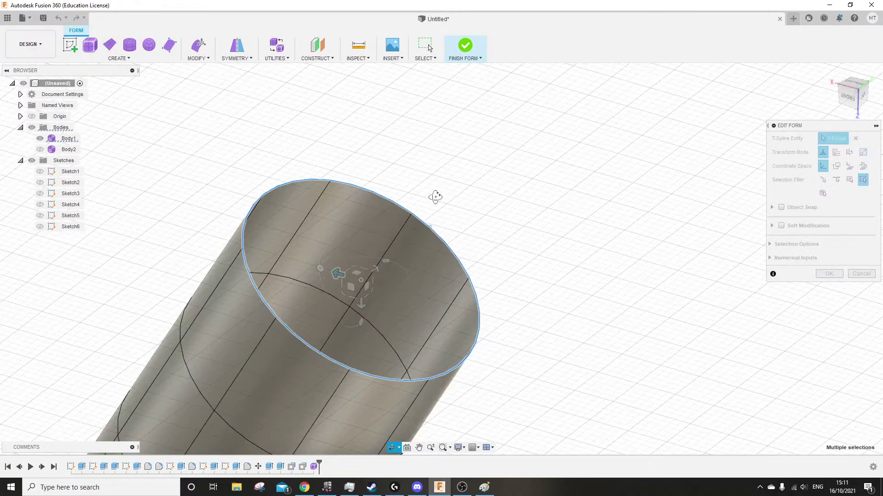
{"action": "middle_click_drag", "start_coordinate": [433, 196], "coordinate": [305, 230], "text": "shift"}
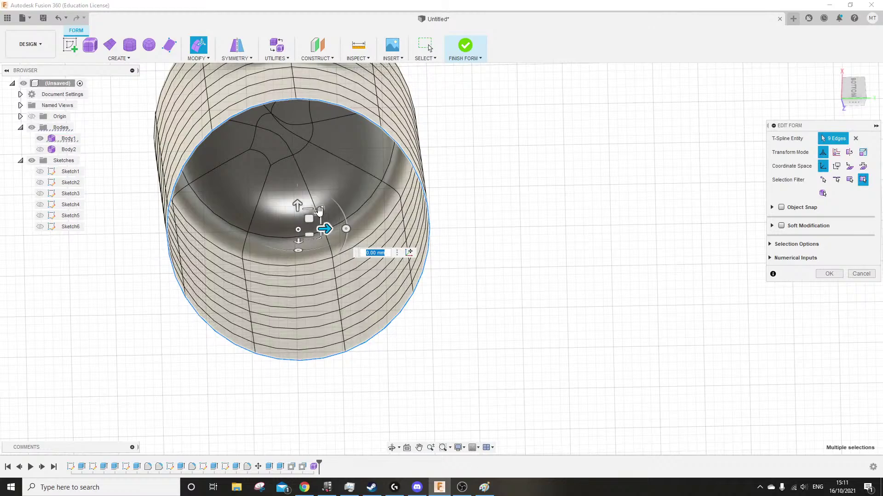
{"action": "left_click_drag", "start_coordinate": [307, 208], "coordinate": [321, 219]}
{"action": "middle_click_drag", "start_coordinate": [321, 219], "coordinate": [270, 187], "text": "shift"}
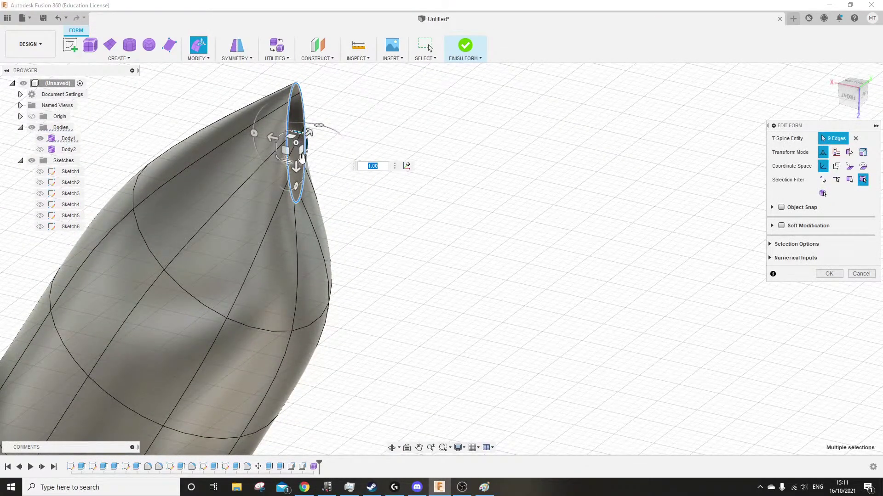
{"action": "left_click_drag", "start_coordinate": [282, 134], "coordinate": [307, 113]}
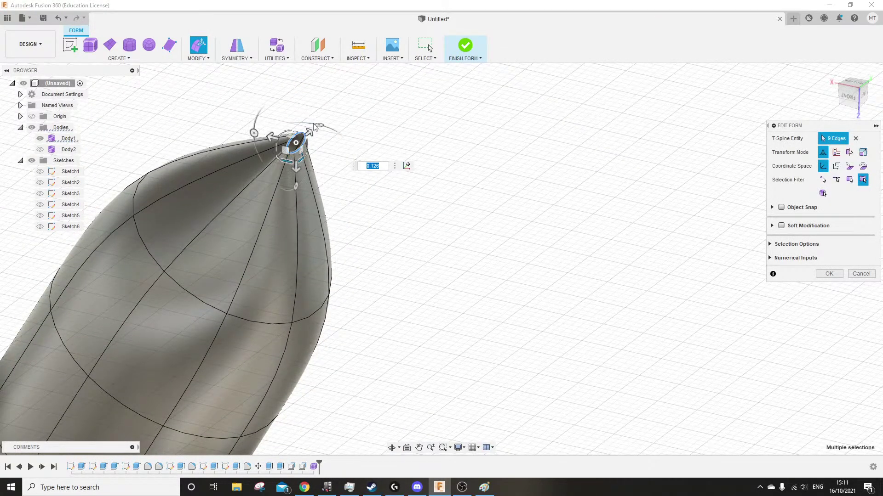
{"action": "middle_click_drag", "start_coordinate": [333, 126], "coordinate": [297, 139], "text": "shift"}
Move the shrunken rim back toward the cylinder to form a rounded, centred end, and finish the form edit
{"action": "left_click_drag", "start_coordinate": [303, 116], "coordinate": [295, 231]}
{"action": "scroll", "coordinate": [261, 122], "scroll_direction": "up", "scroll_amount": 3}
{"action": "middle_click_drag", "start_coordinate": [275, 234], "coordinate": [298, 201], "text": "shift"}
{"action": "left_click_drag", "start_coordinate": [251, 218], "coordinate": [197, 393]}
{"action": "middle_click_drag", "start_coordinate": [299, 265], "coordinate": [213, 319], "text": "shift"}
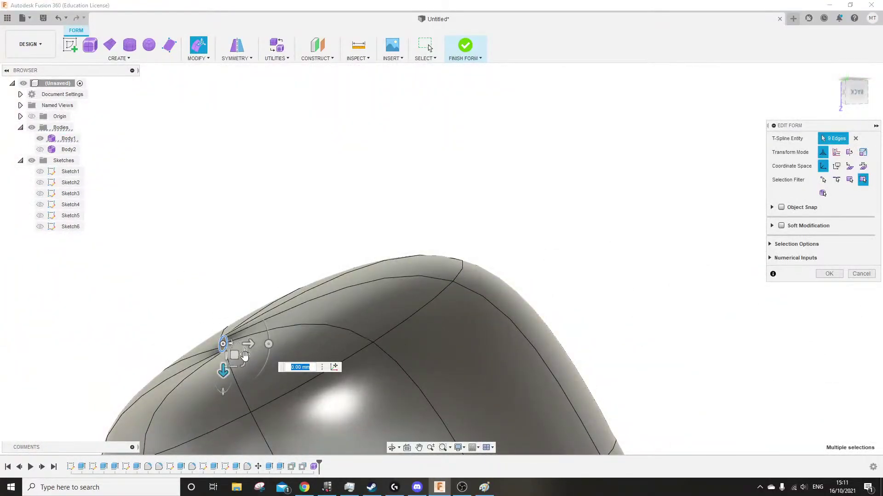
{"action": "mouse_move", "coordinate": [245, 354]}
{"action": "left_mouse_down"}
{"action": "mouse_move", "coordinate": [368, 382]}
{"action": "mouse_move", "coordinate": [657, 403]}
{"action": "mouse_move", "coordinate": [249, 352]}
{"action": "left_mouse_up"}
{"action": "middle_click_drag", "start_coordinate": [249, 352], "coordinate": [309, 354], "text": "shift"}
{"action": "scroll", "coordinate": [341, 304], "scroll_direction": "up", "scroll_amount": 3}
{"action": "scroll", "coordinate": [395, 290], "scroll_direction": "down", "scroll_amount": 5}
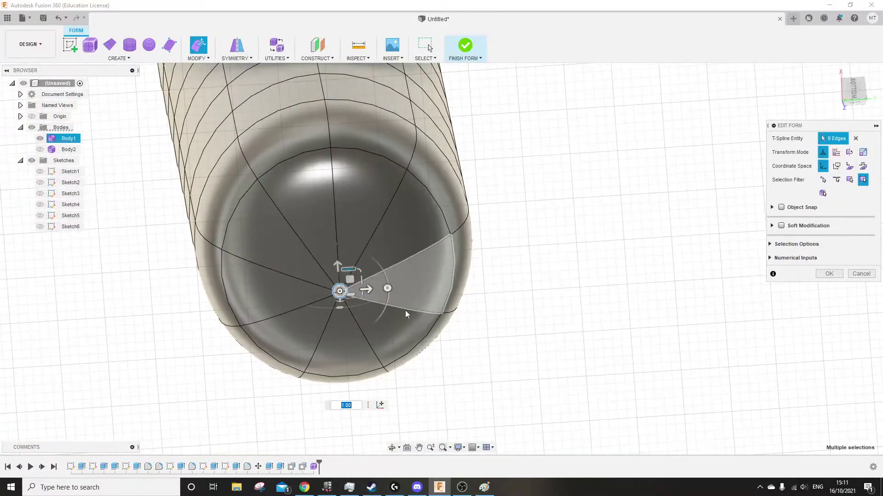
{"action": "scroll", "coordinate": [400, 311], "scroll_direction": "up", "scroll_amount": 3}
{"action": "left_click", "coordinate": [829, 273]}
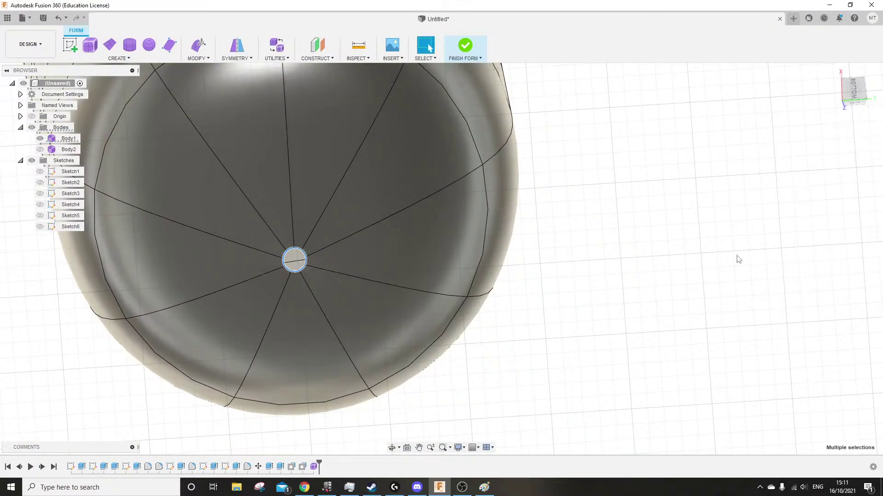
Close the small opening in the cylinder's lower end with Fill Hole in Reduced Star mode
{"action": "left_click", "coordinate": [201, 59]}
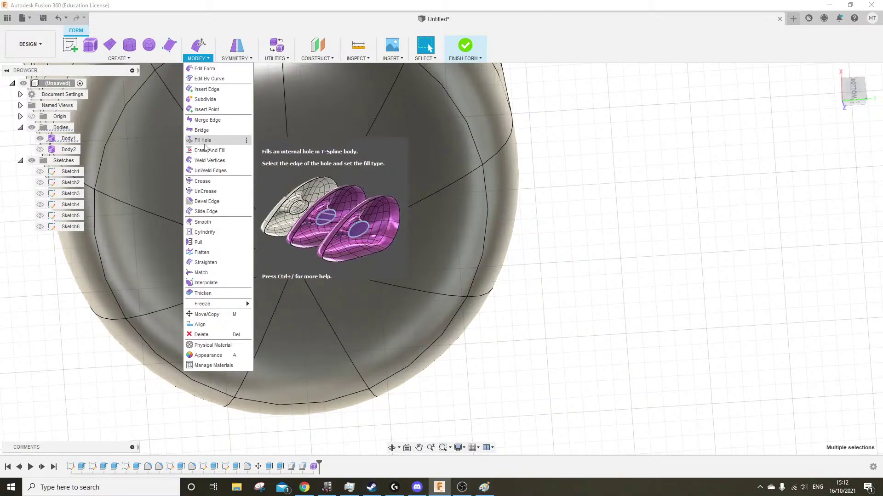
{"action": "left_click", "coordinate": [204, 144]}
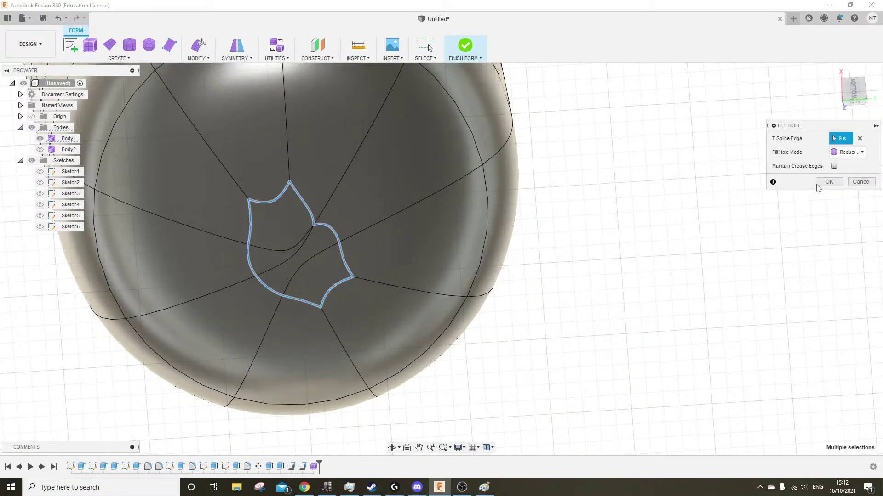
{"action": "left_click", "coordinate": [818, 183]}
{"action": "scroll", "coordinate": [567, 369], "scroll_direction": "down", "scroll_amount": 5}
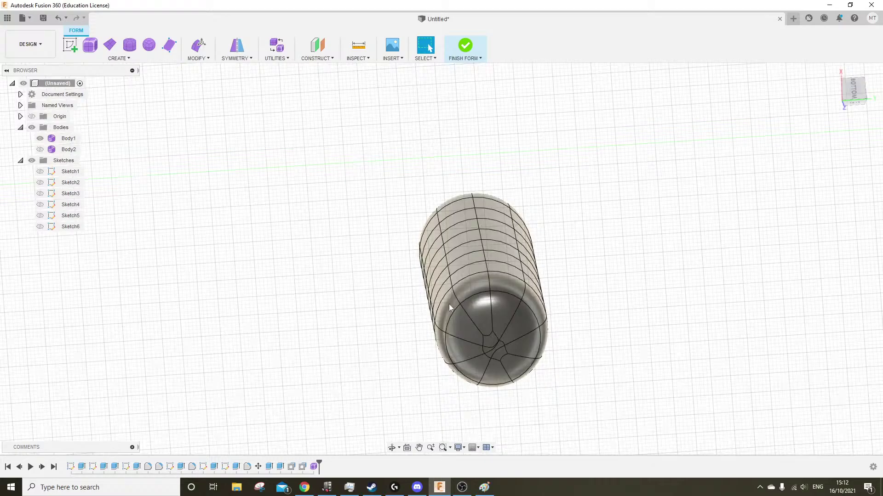
{"action": "middle_click_drag", "start_coordinate": [374, 311], "coordinate": [320, 436], "text": "shift"}
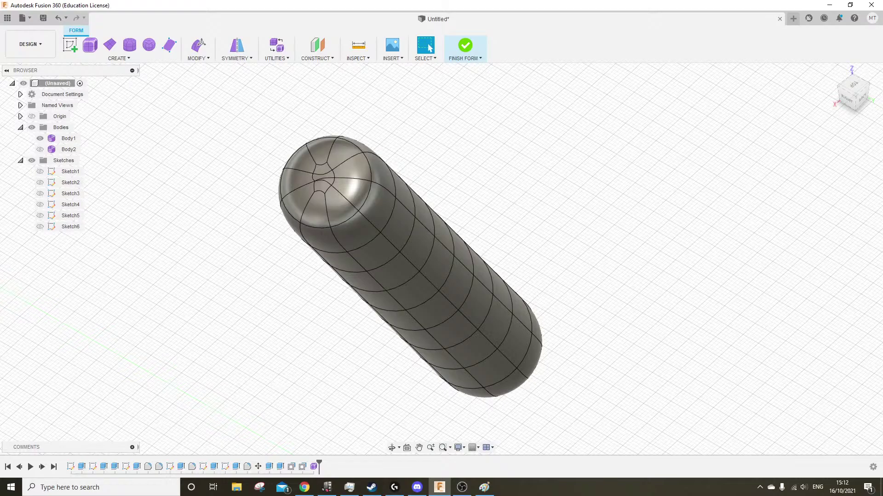
Show the narrow cylinder body again beside the capped cylinder
{"action": "key", "text": "alt+Tab"}
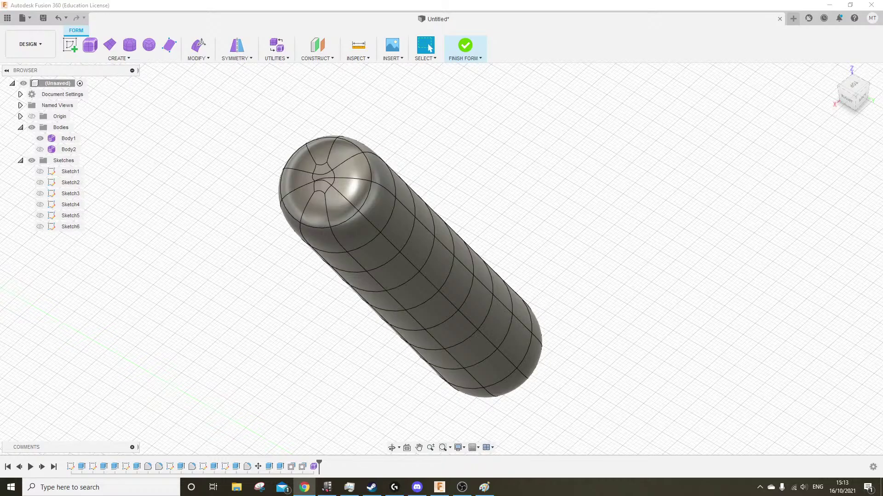
{"action": "middle_click_drag", "start_coordinate": [351, 372], "coordinate": [301, 345], "text": "shift"}
{"action": "scroll", "coordinate": [513, 346], "scroll_direction": "down", "scroll_amount": 5}
{"action": "middle_click_drag", "start_coordinate": [518, 346], "coordinate": [485, 367], "text": "shift"}
{"action": "middle_click_drag", "start_coordinate": [533, 383], "coordinate": [496, 367]}
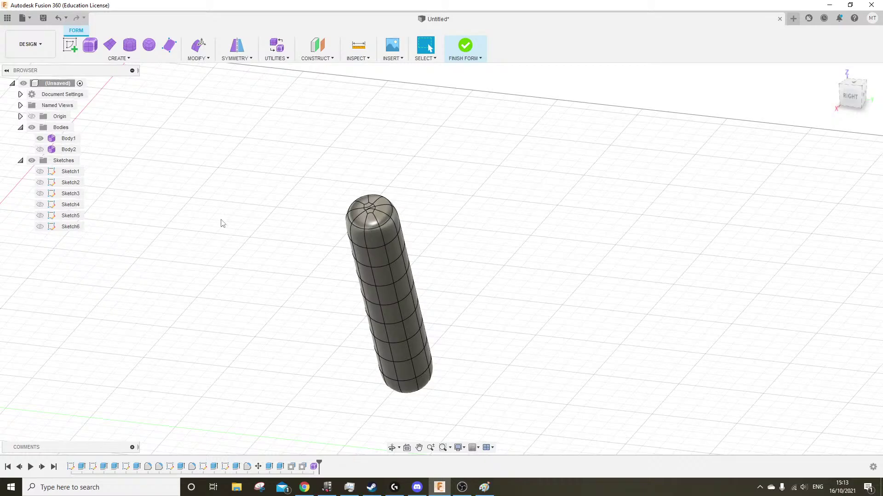
{"action": "left_click", "coordinate": [51, 148]}
{"action": "left_click", "coordinate": [41, 150]}
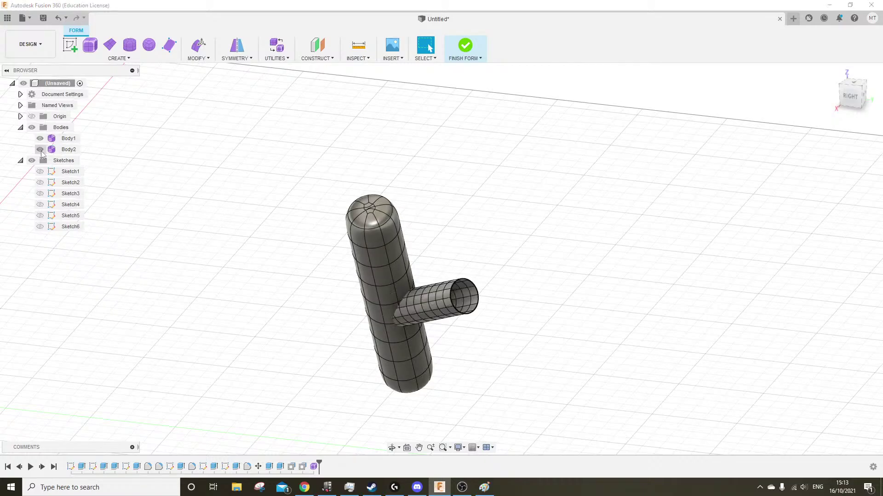
{"action": "middle_click_drag", "start_coordinate": [141, 221], "coordinate": [354, 296], "text": "shift"}
{"action": "middle_click_drag", "start_coordinate": [409, 313], "coordinate": [335, 302]}
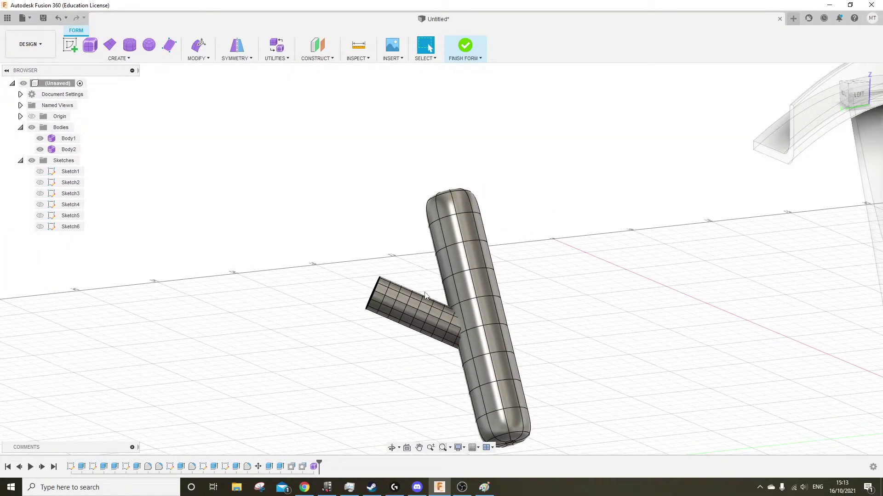
{"action": "left_click_drag", "start_coordinate": [334, 250], "coordinate": [416, 348]}
{"action": "scroll", "coordinate": [417, 349], "scroll_direction": "up", "scroll_amount": 6}
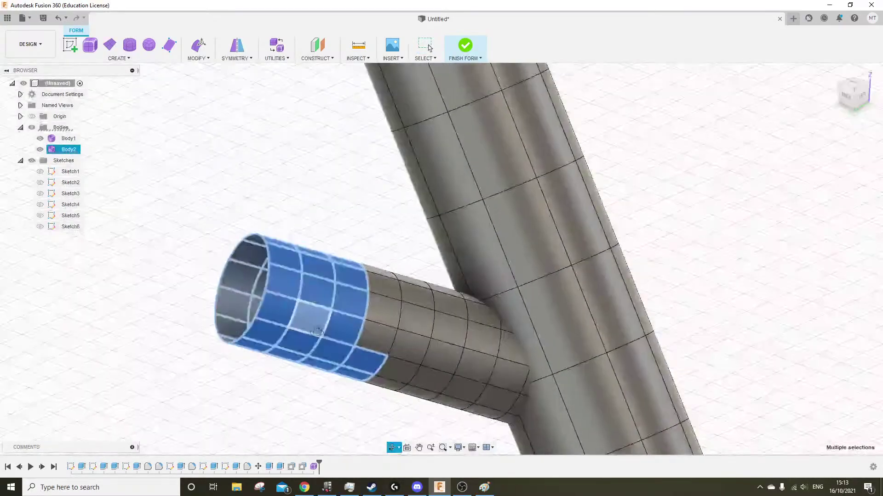
{"action": "middle_click_drag", "start_coordinate": [317, 332], "coordinate": [382, 291], "text": "shift"}
{"action": "left_click", "coordinate": [390, 379]}
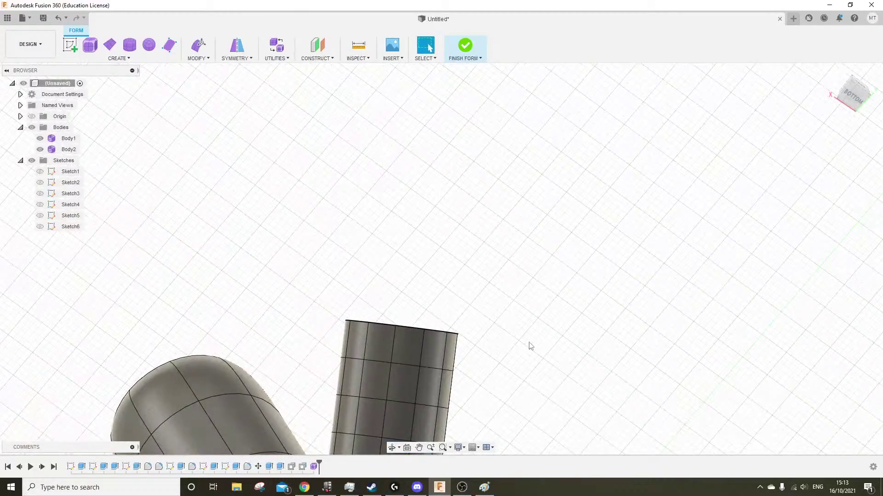
{"action": "middle_click_drag", "start_coordinate": [528, 347], "coordinate": [390, 283]}
{"action": "left_click_drag", "start_coordinate": [464, 185], "coordinate": [251, 380]}
{"action": "middle_click_drag", "start_coordinate": [253, 378], "coordinate": [160, 286], "text": "shift"}
{"action": "scroll", "coordinate": [238, 280], "scroll_direction": "up", "scroll_amount": 4}
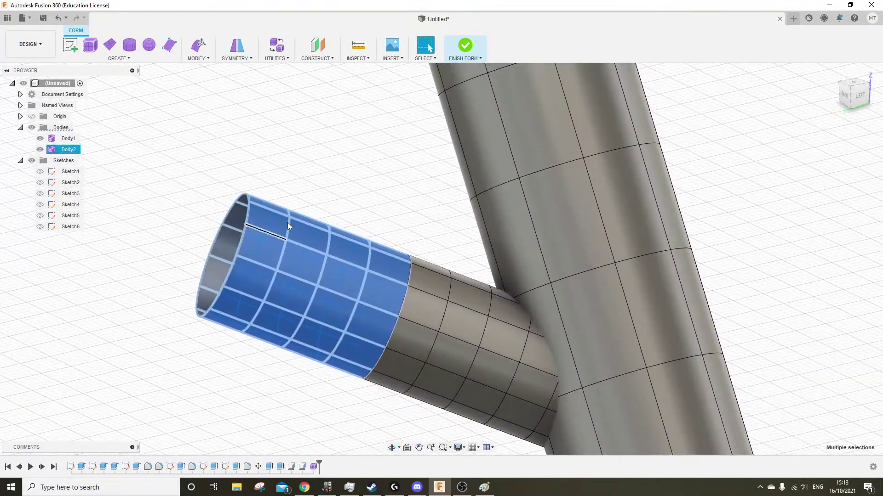
{"action": "middle_click_drag", "start_coordinate": [313, 170], "coordinate": [301, 169], "text": "shift"}
{"action": "middle_click_drag", "start_coordinate": [370, 195], "coordinate": [319, 134]}
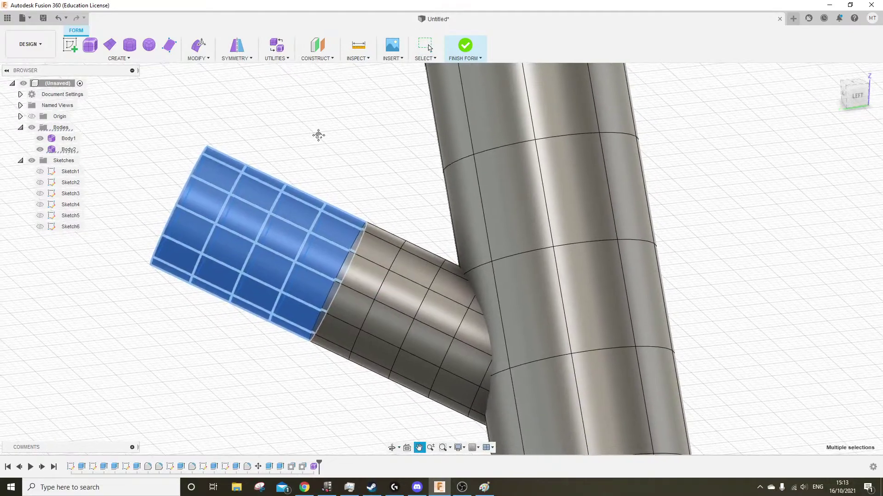
{"action": "left_click", "coordinate": [133, 103]}
Select the outer section of the narrow cylinder up to near the joint, adding the missed faces all around it
{"action": "left_click_drag", "start_coordinate": [112, 106], "coordinate": [426, 430]}
{"action": "left_click", "coordinate": [395, 285], "text": "shift"}
{"action": "left_click", "coordinate": [410, 256], "text": "shift"}
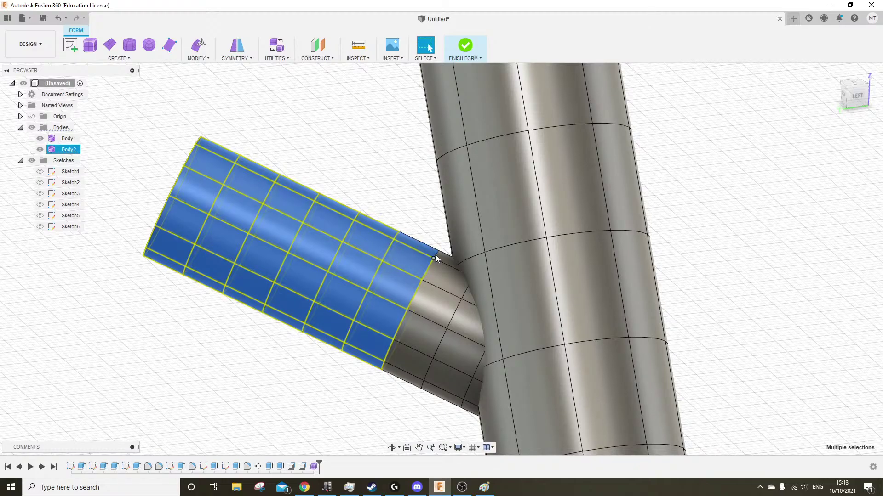
{"action": "scroll", "coordinate": [435, 255], "scroll_direction": "up", "scroll_amount": 5}
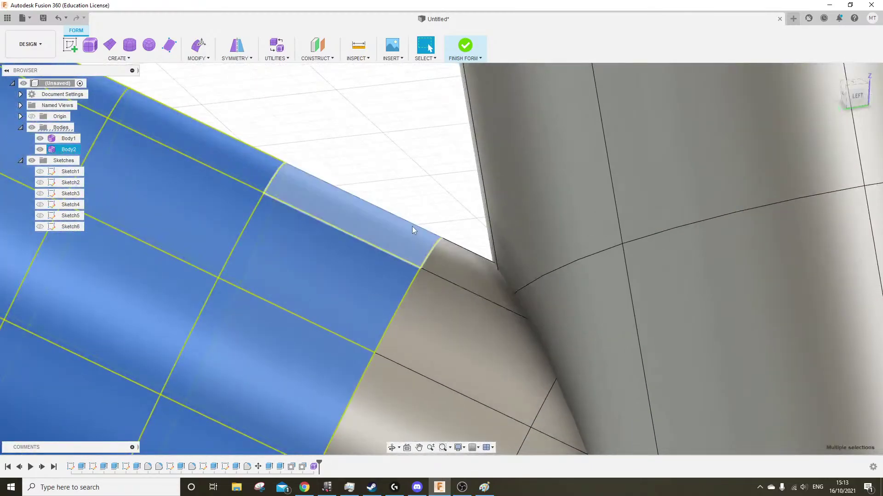
{"action": "middle_click_drag", "start_coordinate": [414, 207], "coordinate": [424, 199], "text": "shift"}
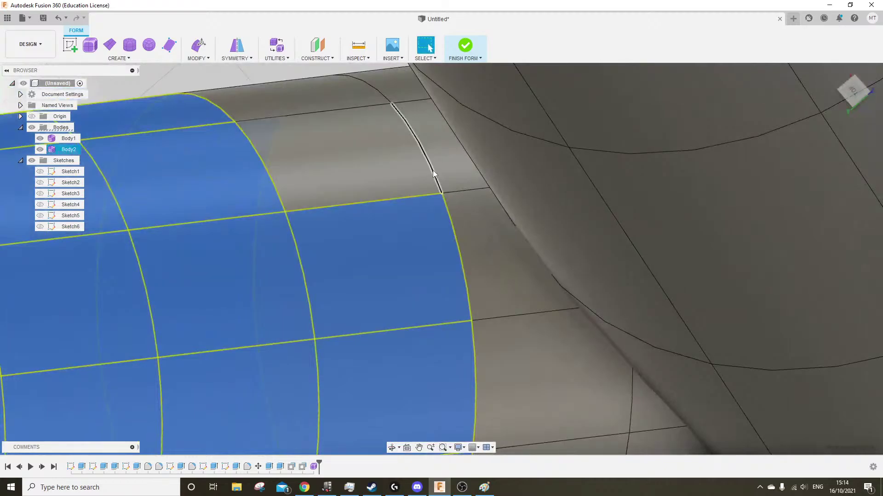
{"action": "left_click", "coordinate": [322, 128]}
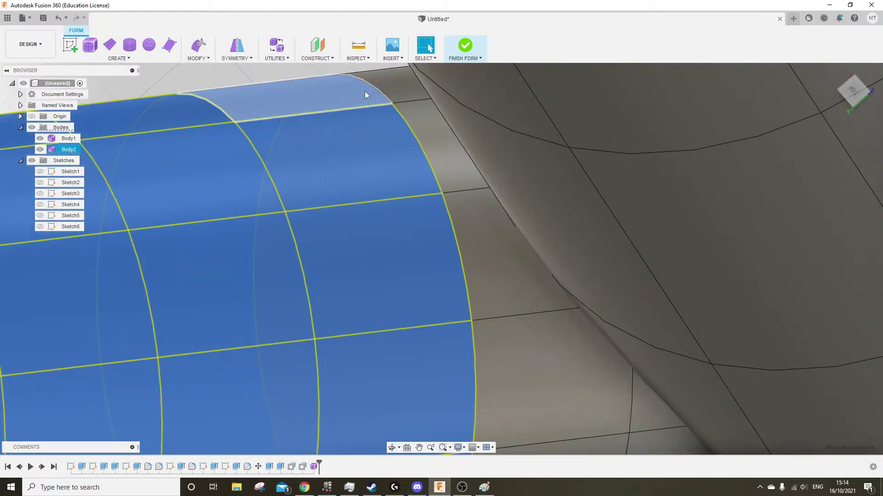
{"action": "middle_click_drag", "start_coordinate": [258, 184], "coordinate": [353, 96], "text": "shift"}
{"action": "middle_click_drag", "start_coordinate": [367, 340], "coordinate": [392, 187]}
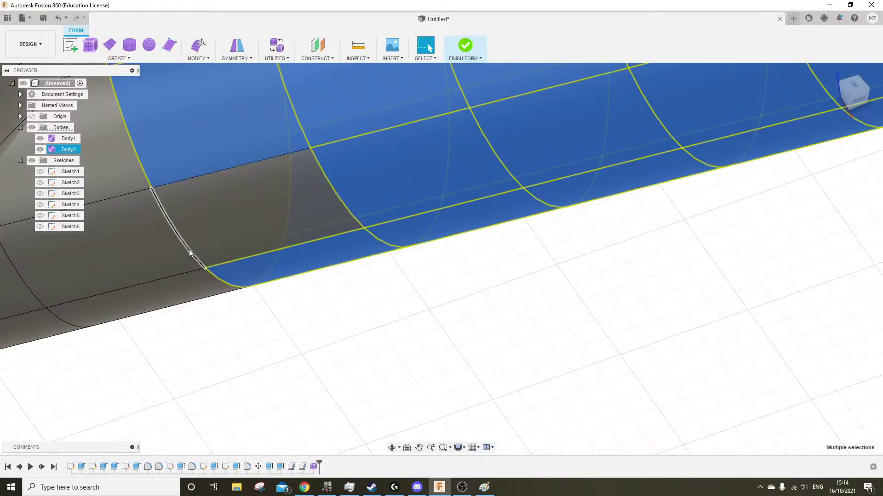
{"action": "left_click", "coordinate": [271, 205]}
{"action": "middle_click_drag", "start_coordinate": [434, 332], "coordinate": [404, 244], "text": "shift"}
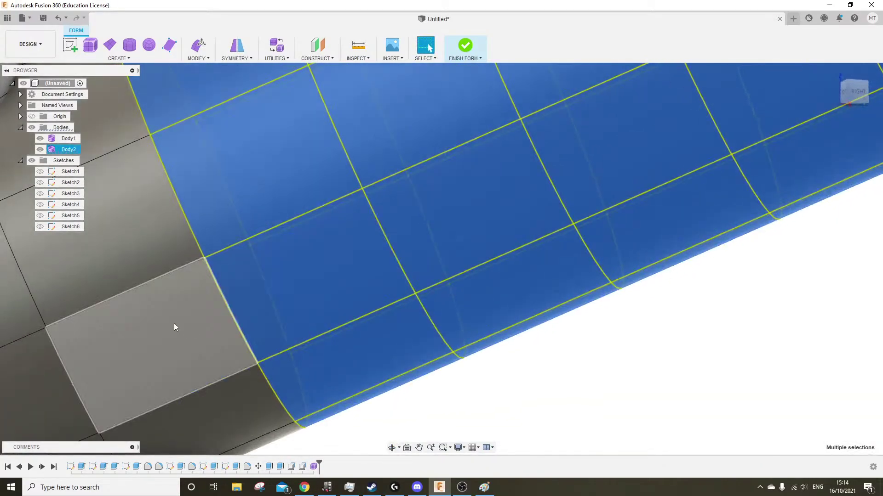
{"action": "scroll", "coordinate": [174, 323], "scroll_direction": "down", "scroll_amount": 5}
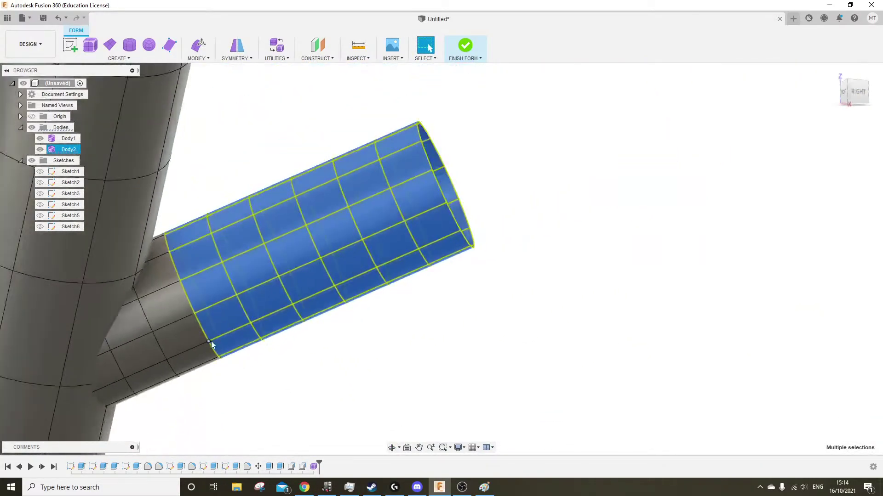
Rotate the narrow cylinder's selected outer section by -5 degrees with Edit Form, bending it near the joint
{"action": "left_click", "coordinate": [199, 46]}
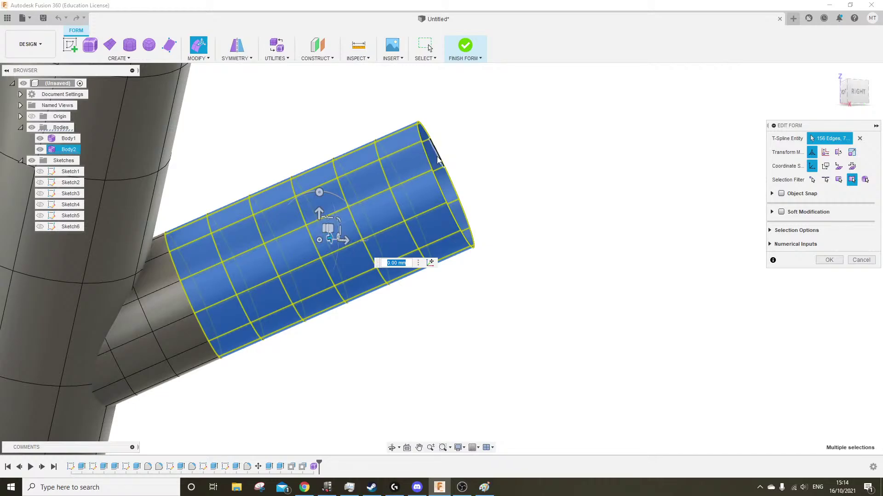
{"action": "scroll", "coordinate": [377, 230], "scroll_direction": "down", "scroll_amount": 5}
{"action": "mouse_move", "coordinate": [376, 205]}
{"action": "middle_mouse_down", "text": "shift"}
{"action": "mouse_move", "coordinate": [401, 210]}
{"action": "mouse_move", "coordinate": [381, 195]}
{"action": "middle_mouse_up", "text": "shift"}
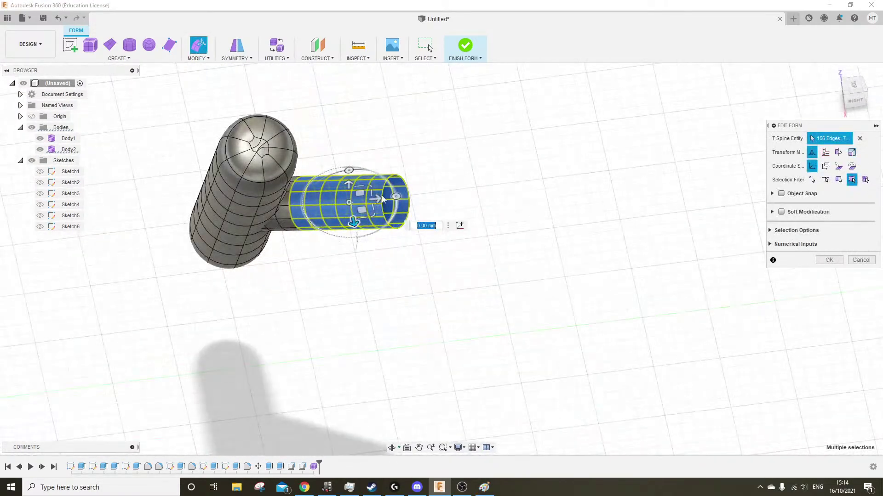
{"action": "scroll", "coordinate": [382, 195], "scroll_direction": "up", "scroll_amount": 5}
{"action": "middle_click_drag", "start_coordinate": [325, 211], "coordinate": [283, 184], "text": "shift"}
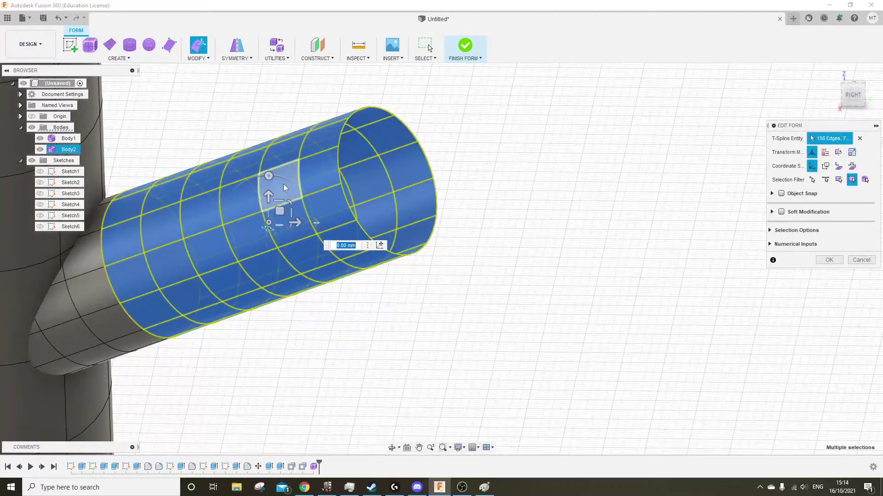
{"action": "left_click_drag", "start_coordinate": [269, 175], "coordinate": [273, 176]}
{"action": "scroll", "coordinate": [333, 308], "scroll_direction": "down", "scroll_amount": 5}
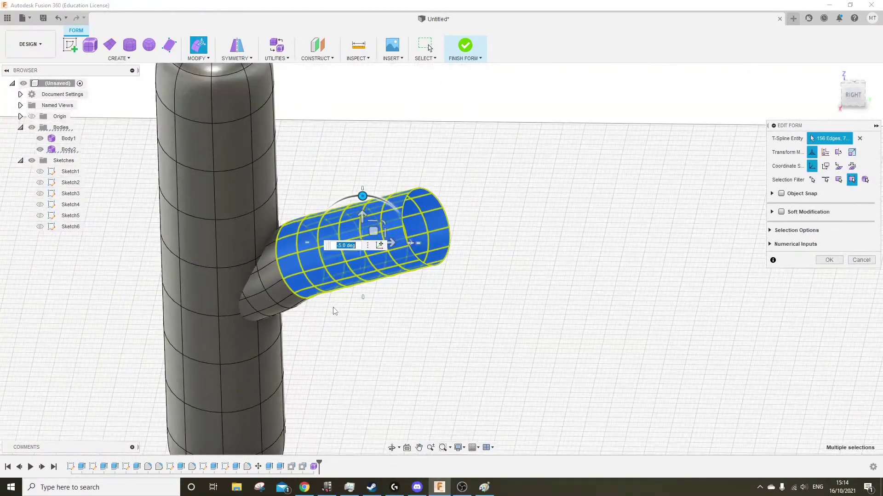
{"action": "middle_click_drag", "start_coordinate": [334, 311], "coordinate": [236, 254], "text": "shift"}
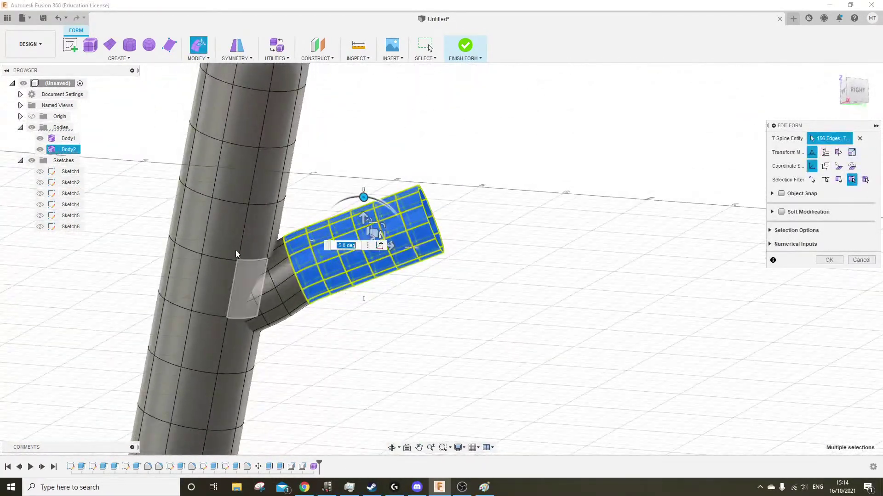
Select the branch's outer faces farther from the joint, add the missed faces, and rotate them by -5 degrees with Edit Form
{"action": "scroll", "coordinate": [347, 328], "scroll_direction": "up", "scroll_amount": 3}
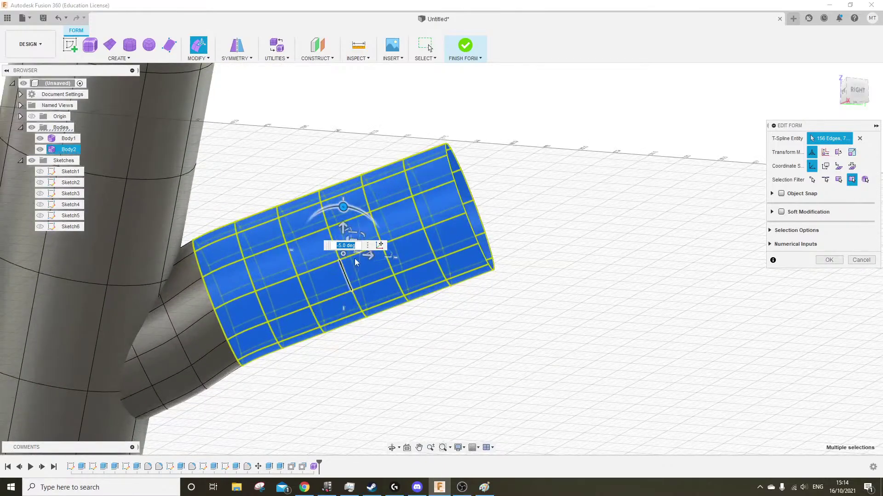
{"action": "scroll", "coordinate": [443, 312], "scroll_direction": "up", "scroll_amount": 2}
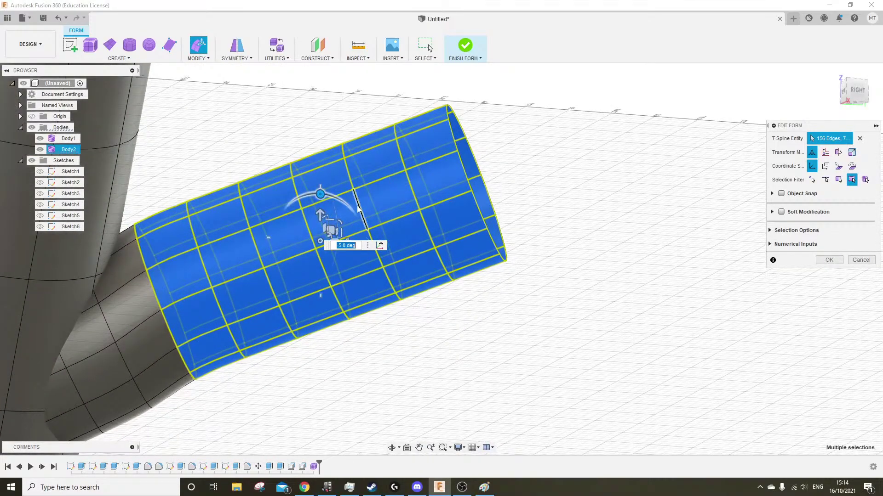
{"action": "middle_click_drag", "start_coordinate": [424, 316], "coordinate": [426, 317]}
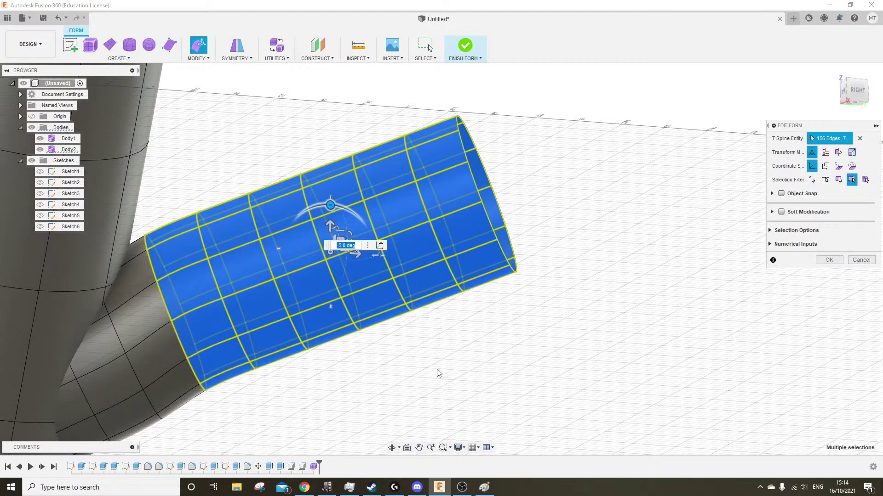
{"action": "left_click", "coordinate": [443, 353]}
{"action": "middle_click_drag", "start_coordinate": [508, 312], "coordinate": [533, 386], "text": "shift"}
{"action": "left_click_drag", "start_coordinate": [521, 133], "coordinate": [282, 404]}
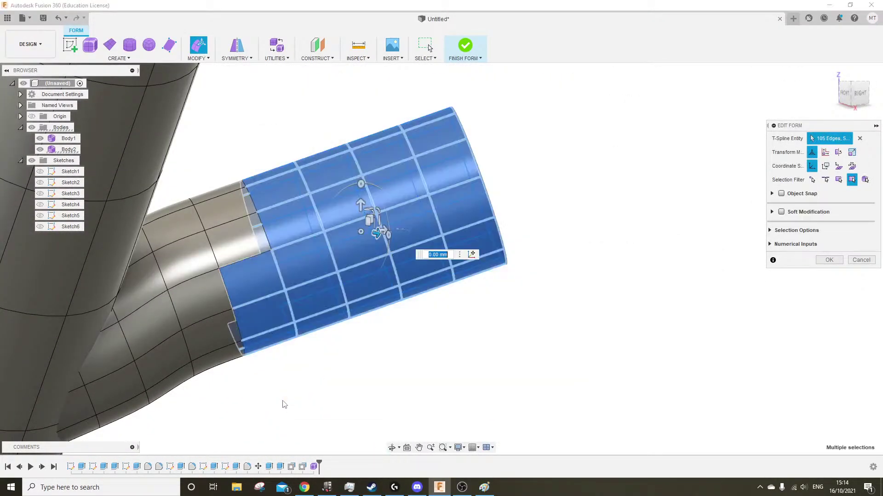
{"action": "double_click", "coordinate": [255, 234], "text": "shift"}
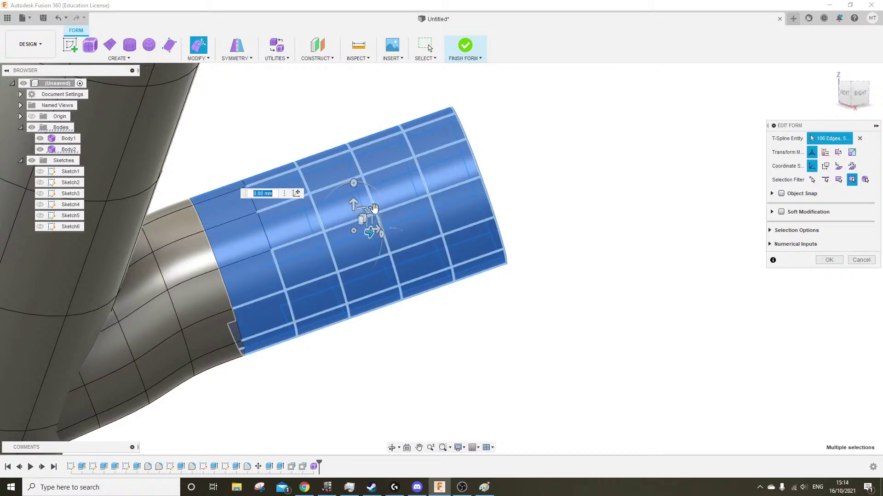
{"action": "left_click_drag", "start_coordinate": [357, 185], "coordinate": [358, 186]}
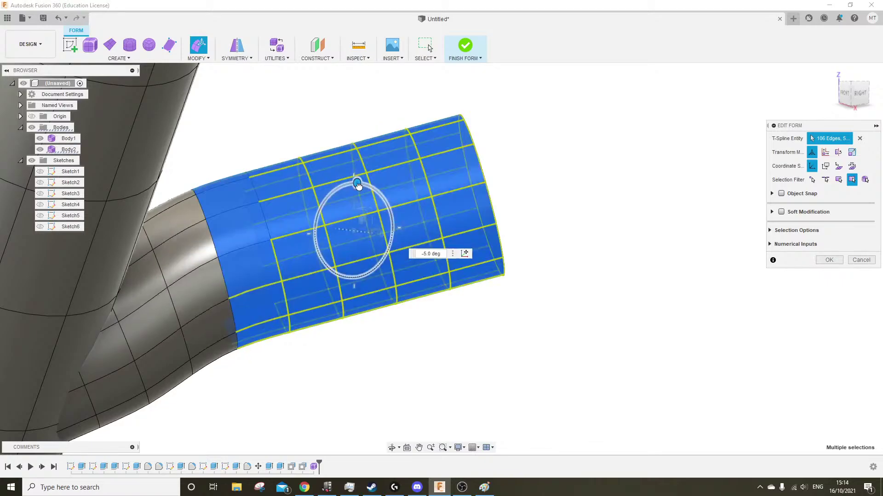
Move the selected outer section of the branch about 5.1 mm outward and 3.1 mm upward
{"action": "middle_click_drag", "start_coordinate": [453, 295], "coordinate": [378, 292], "text": "shift"}
{"action": "scroll", "coordinate": [202, 279], "scroll_direction": "down", "scroll_amount": 3}
{"action": "scroll", "coordinate": [228, 307], "scroll_direction": "up", "scroll_amount": 3}
{"action": "middle_click_drag", "start_coordinate": [228, 307], "coordinate": [295, 314]}
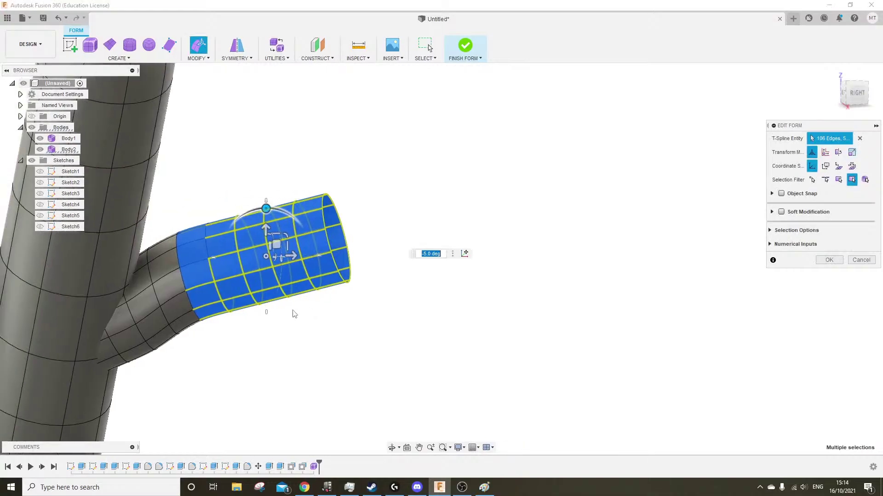
{"action": "scroll", "coordinate": [295, 314], "scroll_direction": "up", "scroll_amount": 3}
{"action": "scroll", "coordinate": [309, 327], "scroll_direction": "down", "scroll_amount": 2}
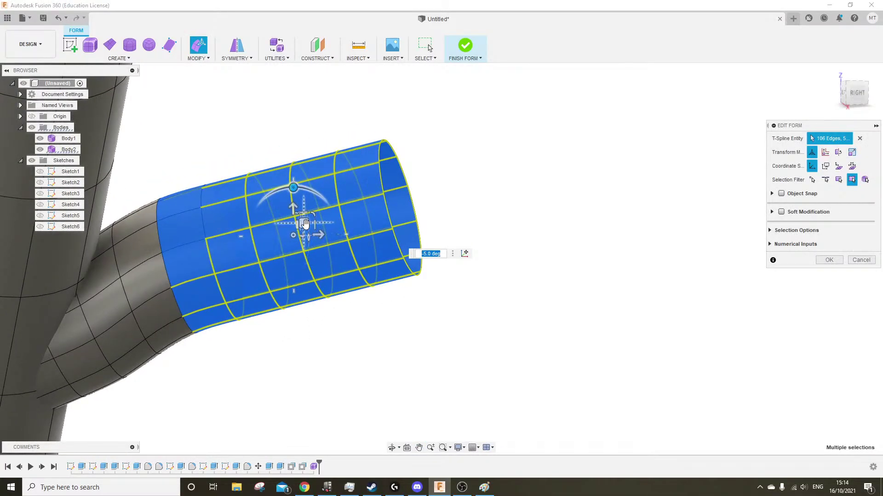
{"action": "left_click_drag", "start_coordinate": [305, 224], "coordinate": [341, 203]}
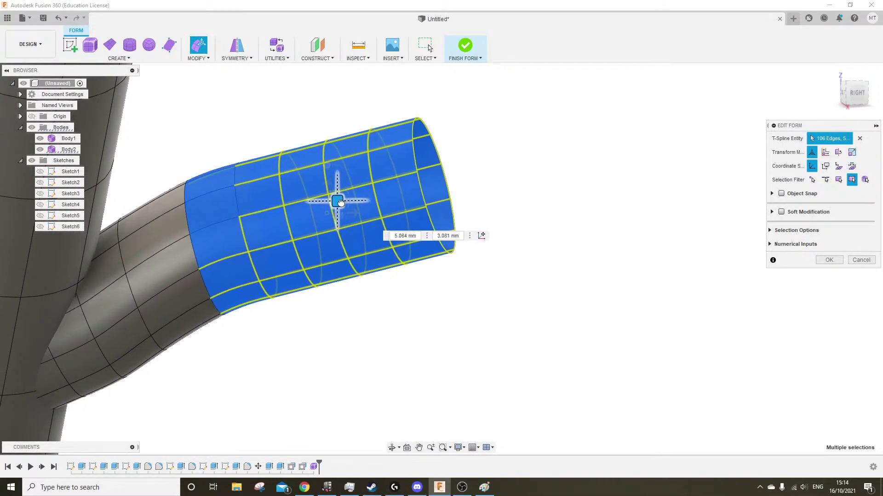
Select the four outermost face rings of the branch and move them outward and slightly upward
{"action": "middle_click_drag", "start_coordinate": [340, 203], "coordinate": [418, 285], "text": "shift"}
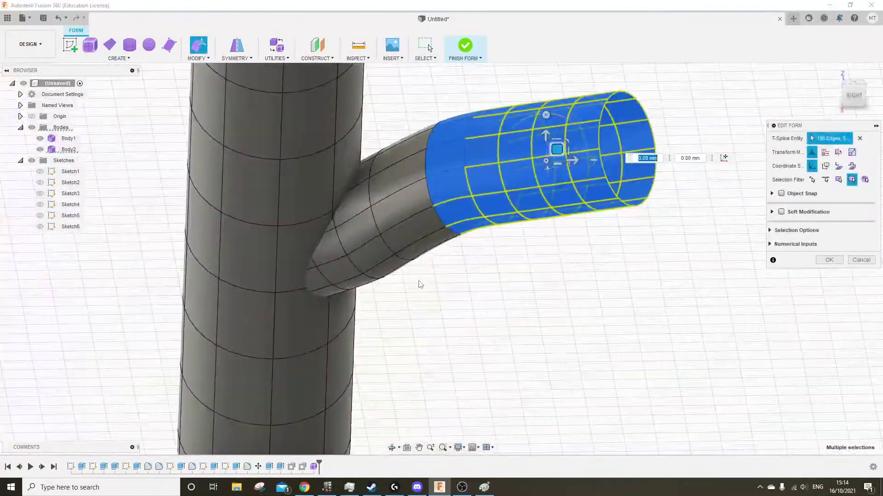
{"action": "scroll", "coordinate": [419, 285], "scroll_direction": "down", "scroll_amount": 3}
{"action": "middle_click_drag", "start_coordinate": [364, 315], "coordinate": [388, 303], "text": "shift"}
{"action": "scroll", "coordinate": [464, 337], "scroll_direction": "up", "scroll_amount": 5}
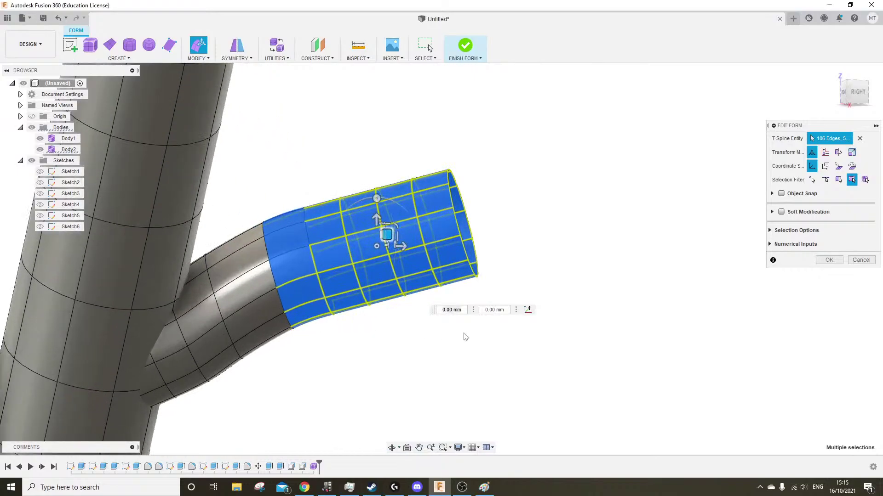
{"action": "left_click", "coordinate": [569, 169]}
{"action": "left_click_drag", "start_coordinate": [575, 102], "coordinate": [337, 389]}
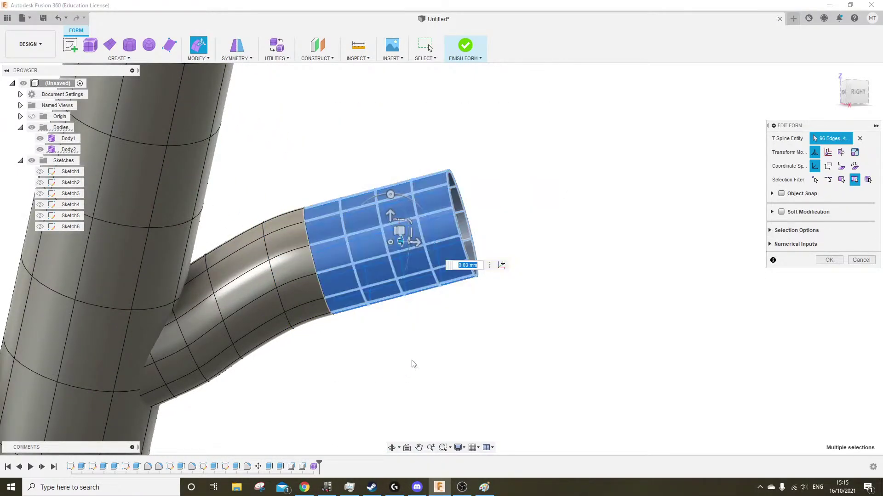
{"action": "scroll", "coordinate": [404, 231], "scroll_direction": "up", "scroll_amount": 4}
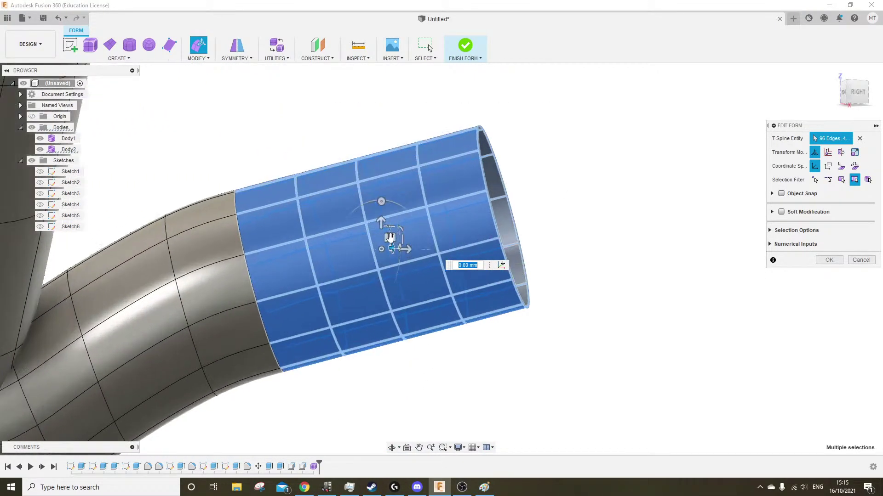
{"action": "left_click_drag", "start_coordinate": [393, 234], "coordinate": [425, 221]}
Select the three outermost face rings of the branch and move them about 6.1 mm outward and 0.6 mm upward
{"action": "middle_click_drag", "start_coordinate": [394, 252], "coordinate": [347, 315], "text": "shift"}
{"action": "left_click", "coordinate": [479, 321]}
{"action": "scroll", "coordinate": [468, 271], "scroll_direction": "up", "scroll_amount": 4}
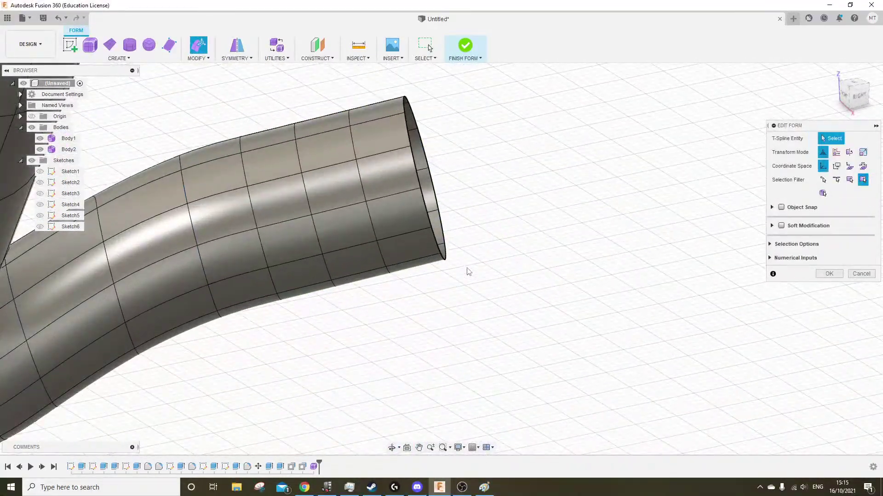
{"action": "left_click_drag", "start_coordinate": [514, 105], "coordinate": [325, 312]}
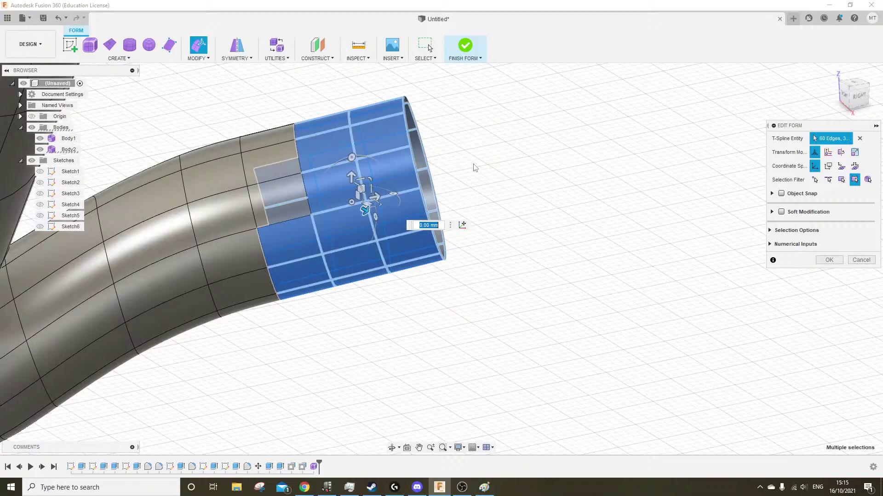
{"action": "left_click", "coordinate": [490, 196]}
{"action": "middle_click_drag", "start_coordinate": [490, 195], "coordinate": [504, 268]}
{"action": "left_click_drag", "start_coordinate": [560, 106], "coordinate": [309, 414]}
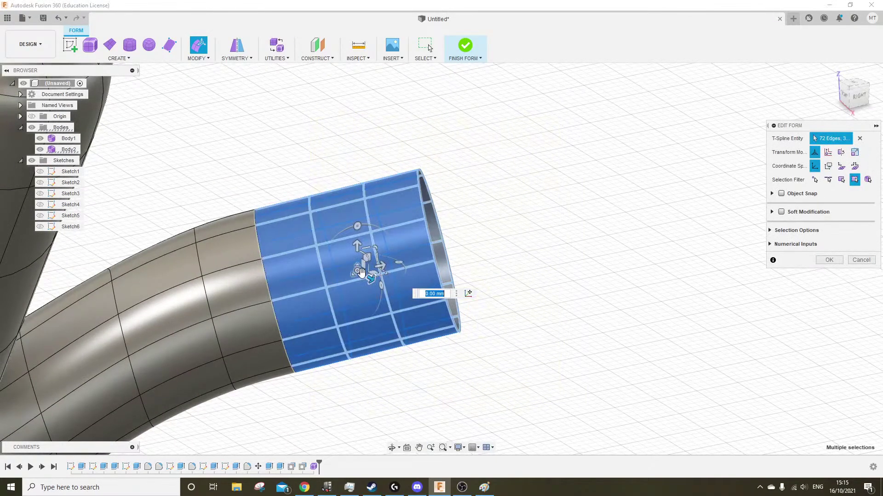
{"action": "left_click_drag", "start_coordinate": [371, 258], "coordinate": [418, 248]}
Examine the shape of the bent branch and its proportions beside the stand, finishing in the right-side view
{"action": "scroll", "coordinate": [351, 265], "scroll_direction": "up", "scroll_amount": 3}
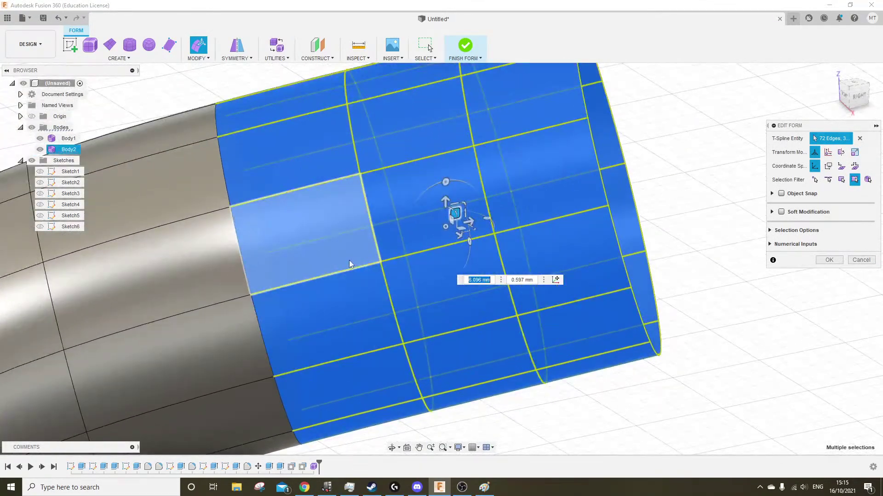
{"action": "scroll", "coordinate": [342, 274], "scroll_direction": "down", "scroll_amount": 5}
{"action": "middle_click_drag", "start_coordinate": [339, 272], "coordinate": [309, 255], "text": "shift"}
{"action": "scroll", "coordinate": [308, 255], "scroll_direction": "down", "scroll_amount": 5}
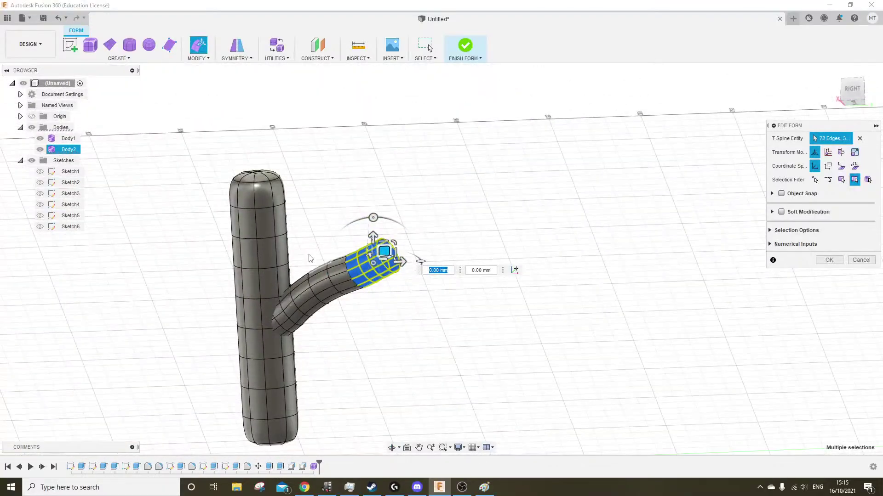
{"action": "middle_click_drag", "start_coordinate": [302, 215], "coordinate": [361, 233]}
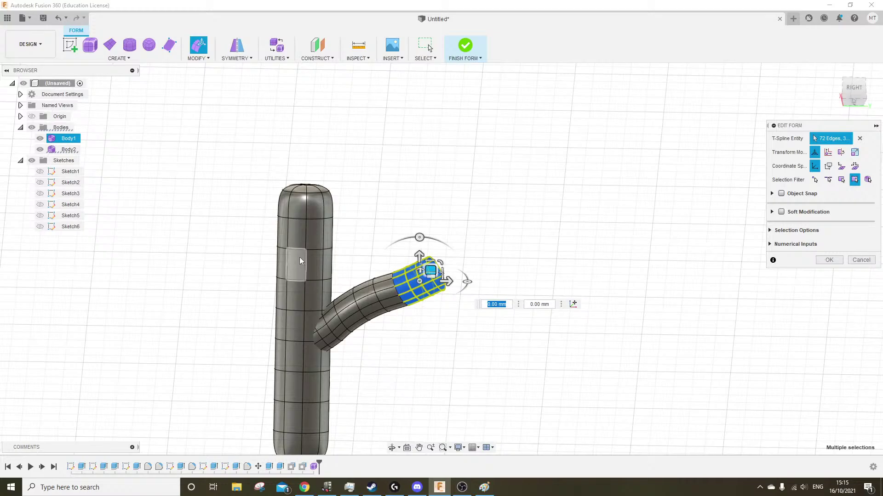
{"action": "scroll", "coordinate": [477, 304], "scroll_direction": "down", "scroll_amount": 5}
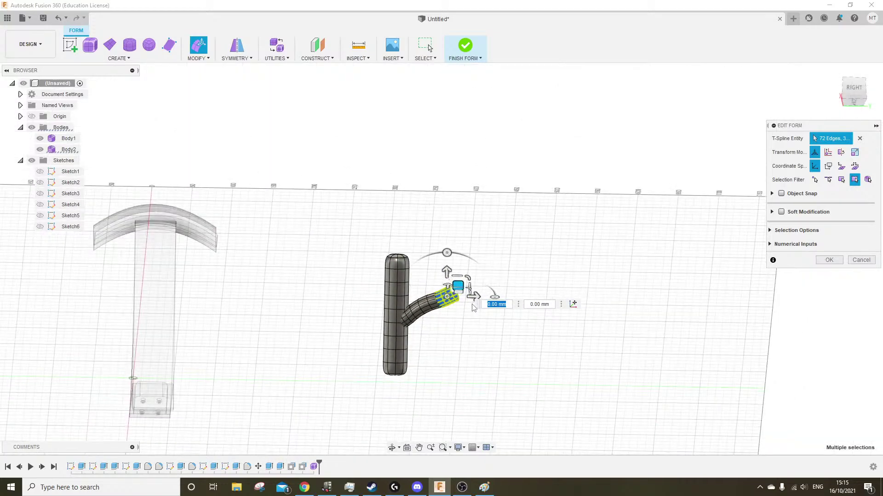
{"action": "scroll", "coordinate": [423, 337], "scroll_direction": "up", "scroll_amount": 3}
{"action": "scroll", "coordinate": [440, 335], "scroll_direction": "down", "scroll_amount": 3}
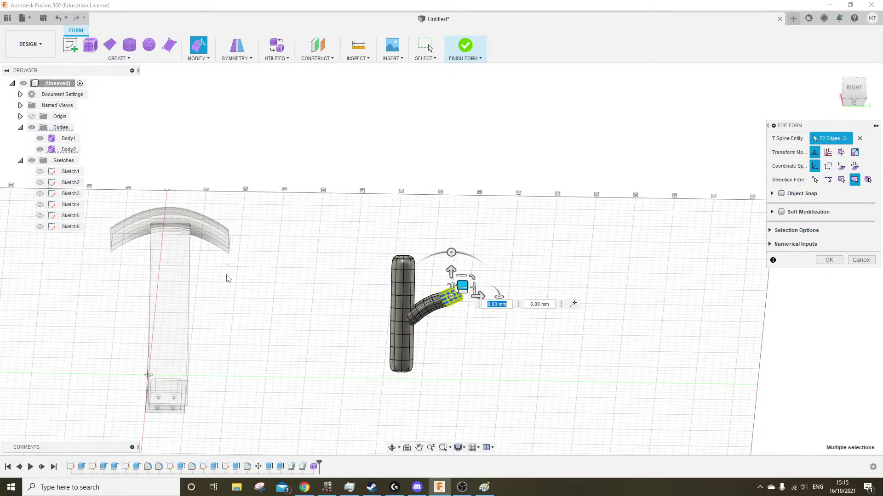
{"action": "middle_click_drag", "start_coordinate": [227, 240], "coordinate": [417, 260], "text": "shift"}
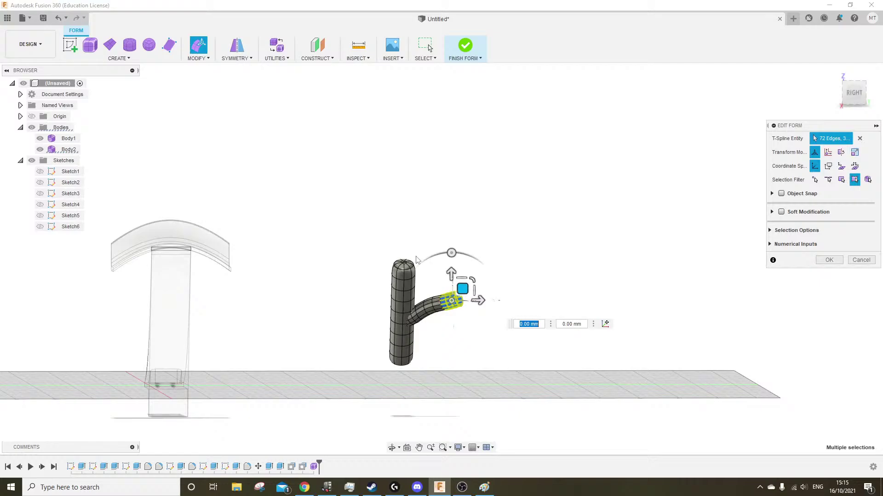
{"action": "left_click", "coordinate": [856, 92]}
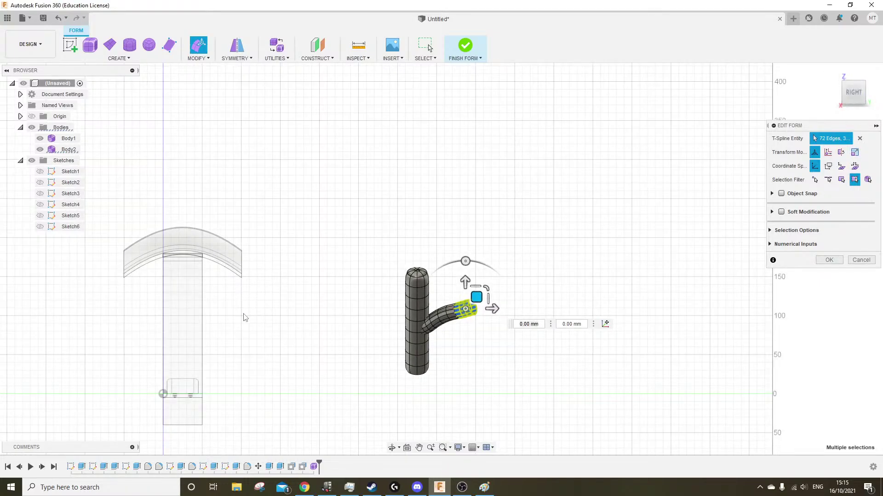
Rotate the three outermost face rings of the branch by -15 degrees, levelling its open end
{"action": "scroll", "coordinate": [460, 340], "scroll_direction": "up", "scroll_amount": 8}
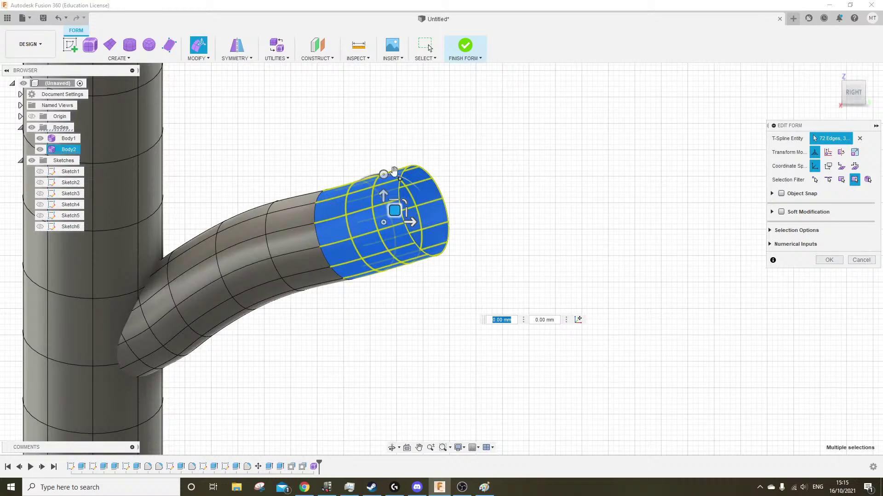
{"action": "left_click_drag", "start_coordinate": [383, 174], "coordinate": [396, 175]}
{"action": "scroll", "coordinate": [428, 265], "scroll_direction": "up", "scroll_amount": 3}
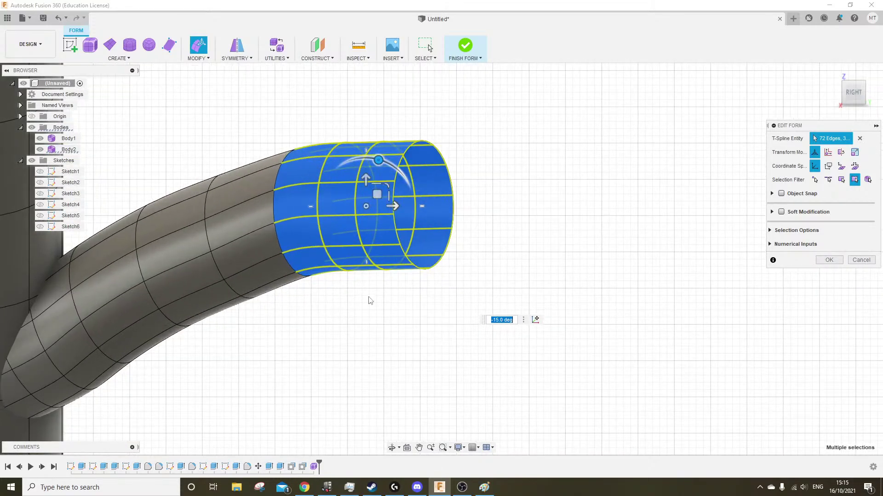
Examine the bend at the branch's open end from above and from the right side
{"action": "middle_click_drag", "start_coordinate": [370, 301], "coordinate": [335, 288], "text": "shift"}
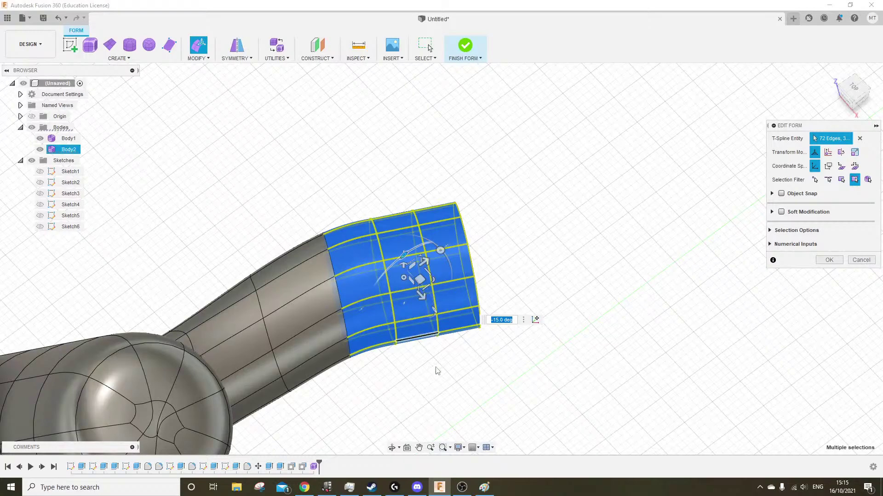
{"action": "middle_click_drag", "start_coordinate": [456, 311], "coordinate": [528, 258], "text": "shift"}
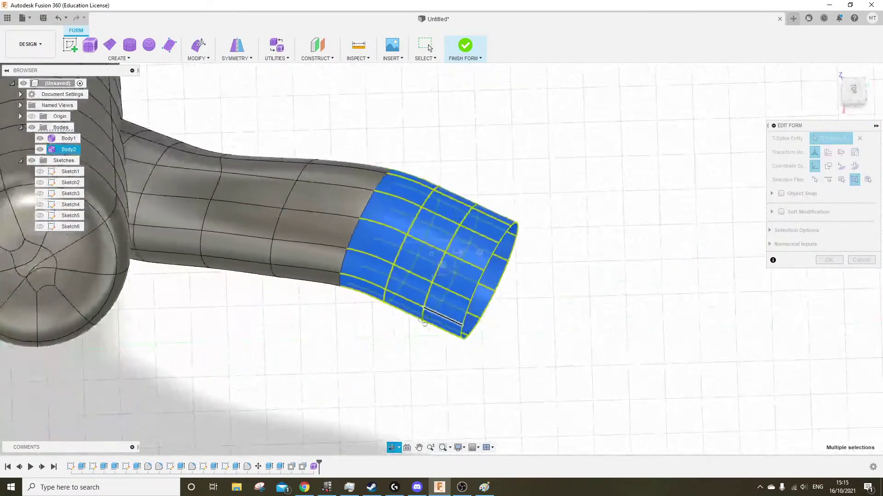
{"action": "left_click", "coordinate": [856, 88]}
{"action": "left_click", "coordinate": [855, 106]}
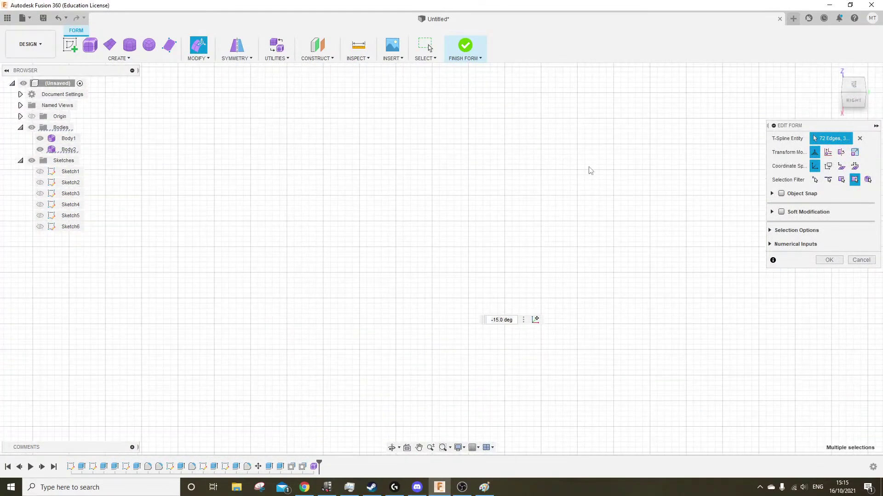
{"action": "middle_click_drag", "start_coordinate": [587, 168], "coordinate": [561, 268]}
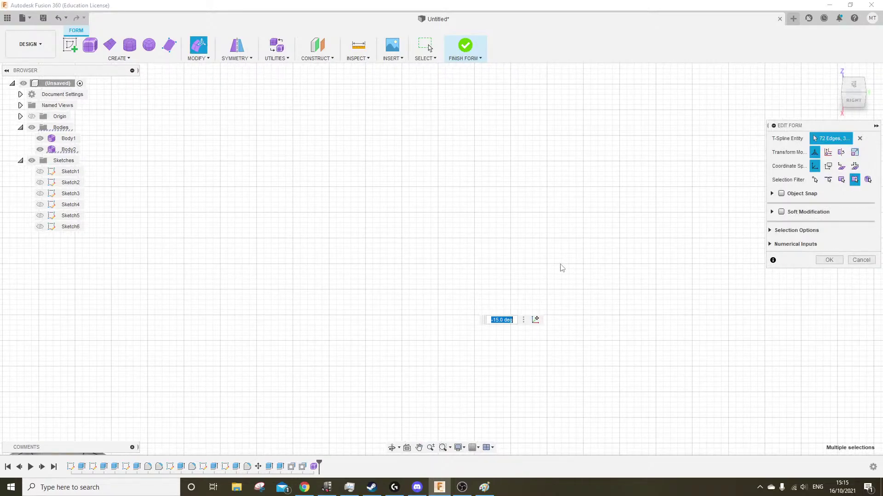
{"action": "scroll", "coordinate": [560, 270], "scroll_direction": "down", "scroll_amount": 5}
{"action": "middle_click_drag", "start_coordinate": [588, 395], "coordinate": [536, 260]}
{"action": "scroll", "coordinate": [525, 299], "scroll_direction": "up", "scroll_amount": 5}
{"action": "scroll", "coordinate": [496, 262], "scroll_direction": "up", "scroll_amount": 5}
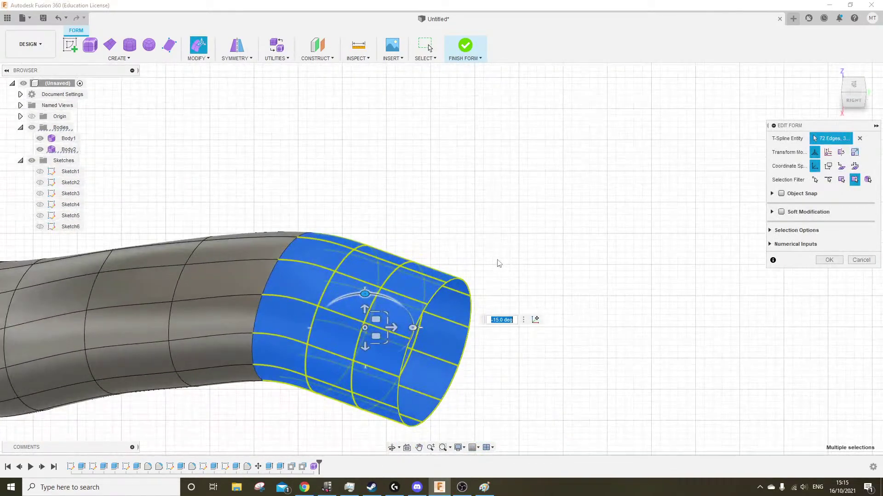
Select the outermost face ring at the branch's open end, finish Edit Form, and delete that ring
{"action": "left_click", "coordinate": [534, 239]}
{"action": "middle_click_drag", "start_coordinate": [533, 240], "coordinate": [532, 304], "text": "shift"}
{"action": "left_click_drag", "start_coordinate": [465, 418], "coordinate": [451, 428]}
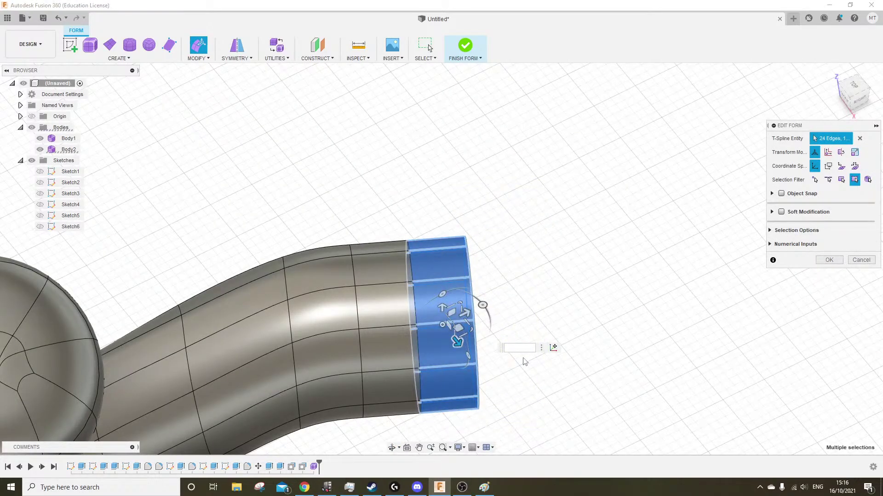
{"action": "left_click", "coordinate": [841, 262]}
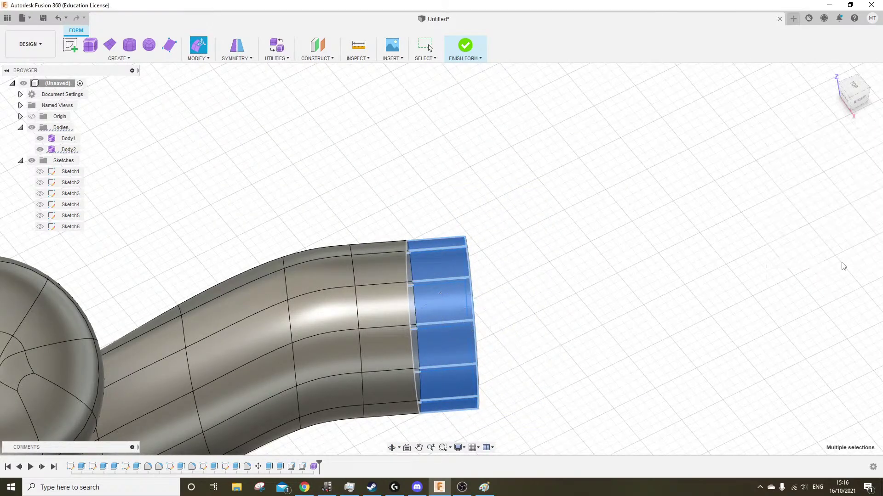
{"action": "left_click_drag", "start_coordinate": [573, 203], "coordinate": [444, 372]}
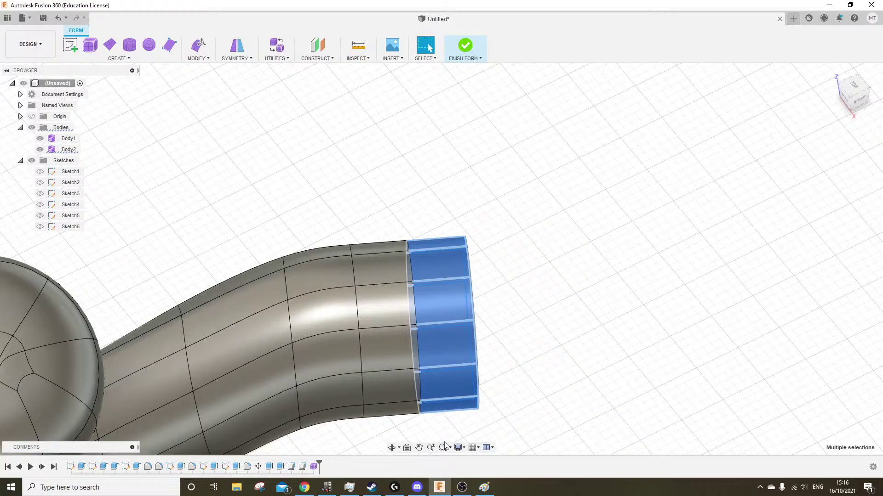
{"action": "key", "text": "Delete"}
Select the two outermost face rings at the branch's open end and rotate them about 30 degrees with Edit Form
{"action": "middle_click_drag", "start_coordinate": [564, 267], "coordinate": [591, 177]}
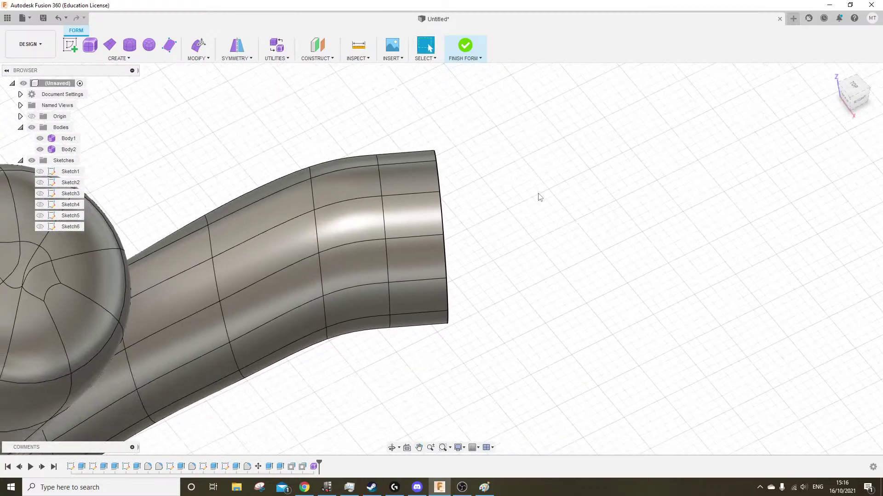
{"action": "middle_click_drag", "start_coordinate": [515, 225], "coordinate": [511, 233], "text": "shift"}
{"action": "left_click_drag", "start_coordinate": [557, 111], "coordinate": [344, 364]}
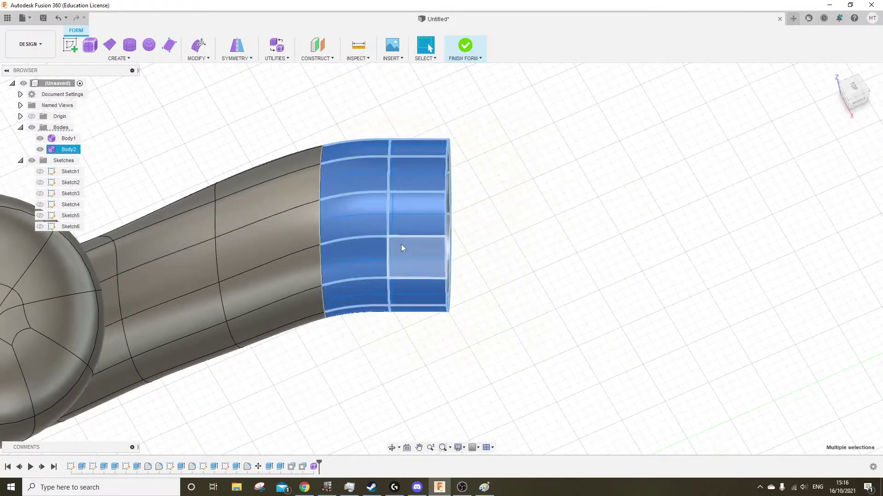
{"action": "left_click", "coordinate": [198, 46]}
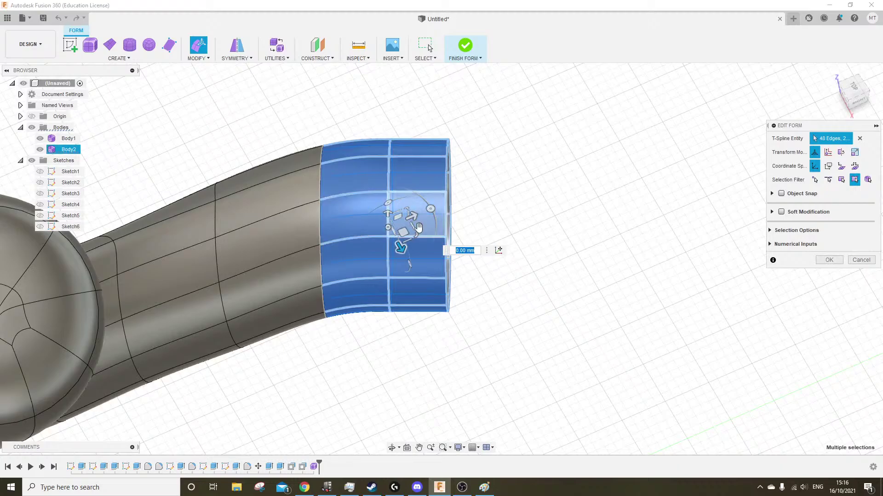
{"action": "left_click_drag", "start_coordinate": [400, 247], "coordinate": [415, 191]}
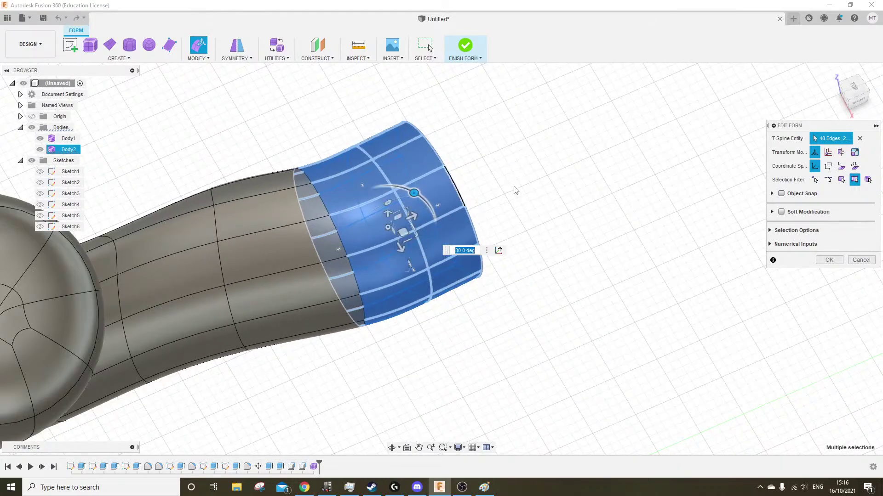
Move the two outermost face rings sideways in the top view by about 15.2 mm and 1.3 mm, forming an S-bend
{"action": "middle_click_drag", "start_coordinate": [512, 191], "coordinate": [509, 258], "text": "shift"}
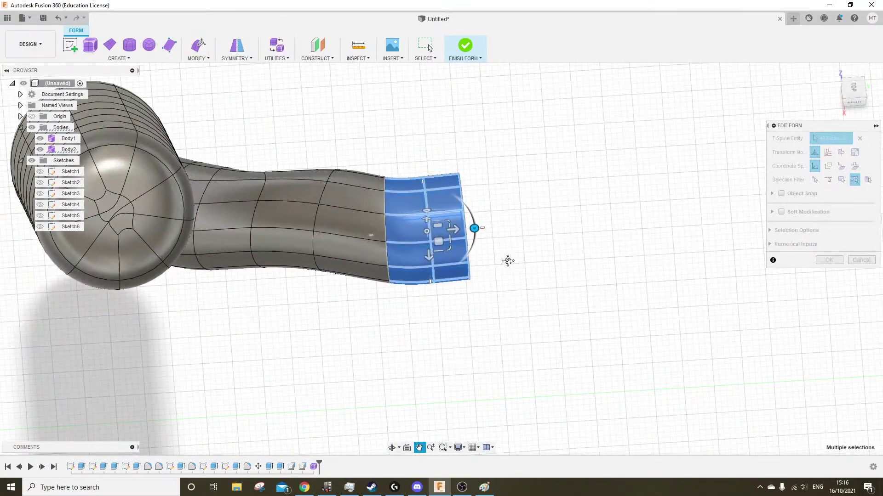
{"action": "mouse_move", "coordinate": [437, 238]}
{"action": "left_mouse_down"}
{"action": "mouse_move", "coordinate": [425, 244]}
{"action": "mouse_move", "coordinate": [425, 235]}
{"action": "left_mouse_up"}
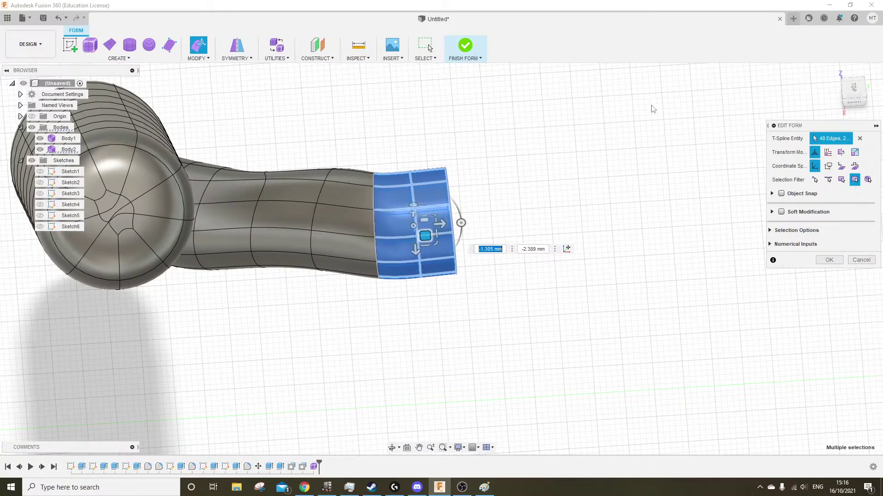
{"action": "left_click", "coordinate": [854, 91]}
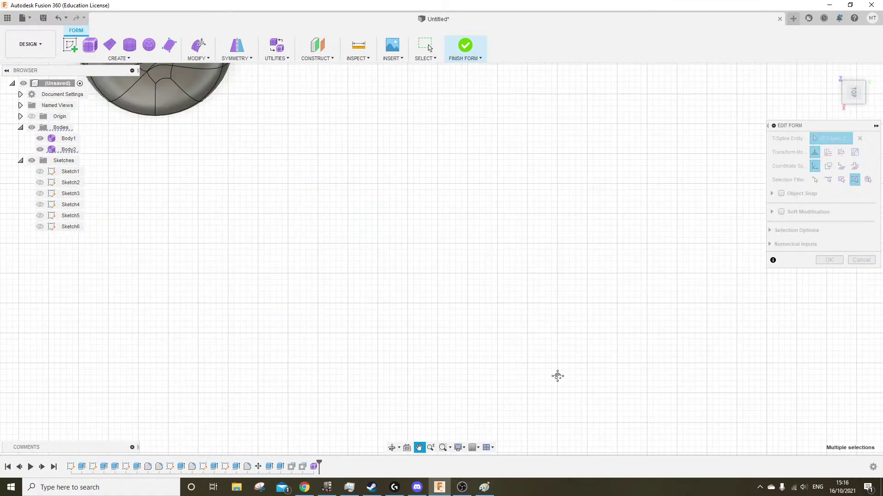
{"action": "left_click_drag", "start_coordinate": [476, 197], "coordinate": [482, 282]}
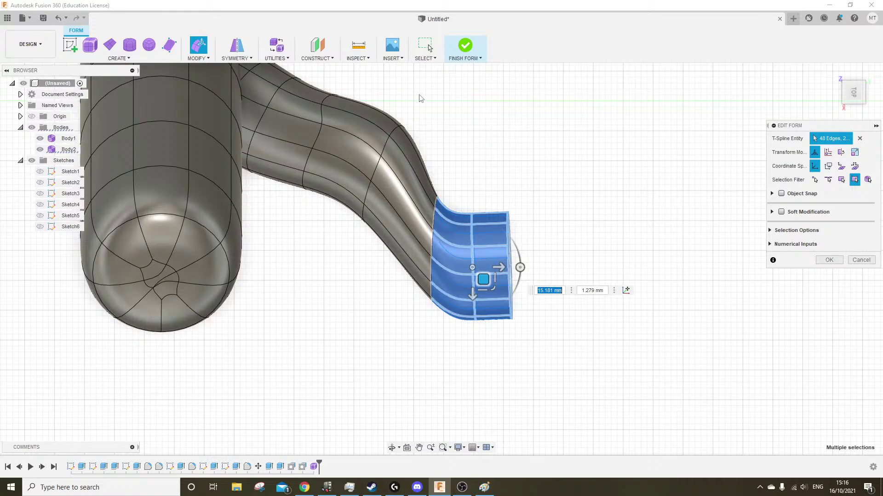
Nudge the face rings at the branch's middle bend towards the cylinder and pull the rings nearer the open end slightly back
{"action": "left_click_drag", "start_coordinate": [419, 96], "coordinate": [350, 243]}
{"action": "left_click_drag", "start_coordinate": [384, 192], "coordinate": [363, 198]}
{"action": "left_click_drag", "start_coordinate": [433, 182], "coordinate": [405, 320]}
{"action": "left_click_drag", "start_coordinate": [428, 247], "coordinate": [429, 228]}
Fine-tune the outermost face rings and shift the rings just before the open end slightly outward, leaving nothing selected
{"action": "left_click_drag", "start_coordinate": [494, 153], "coordinate": [451, 319]}
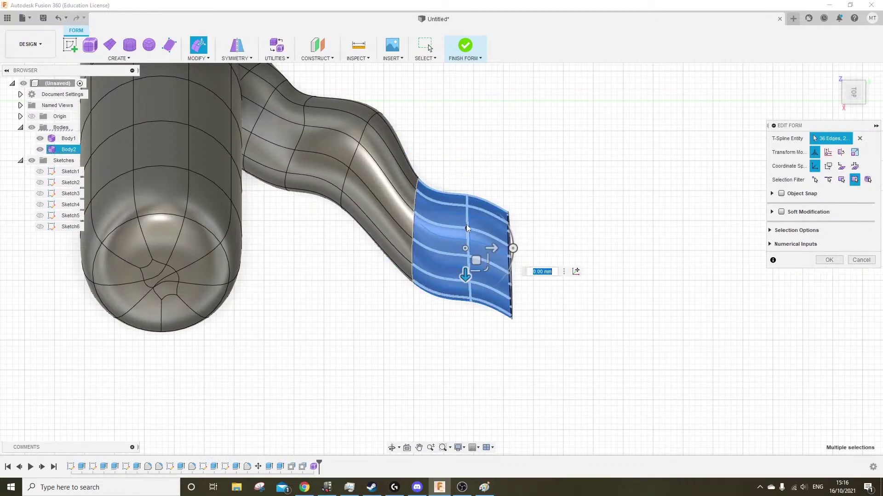
{"action": "left_click_drag", "start_coordinate": [476, 261], "coordinate": [476, 261]}
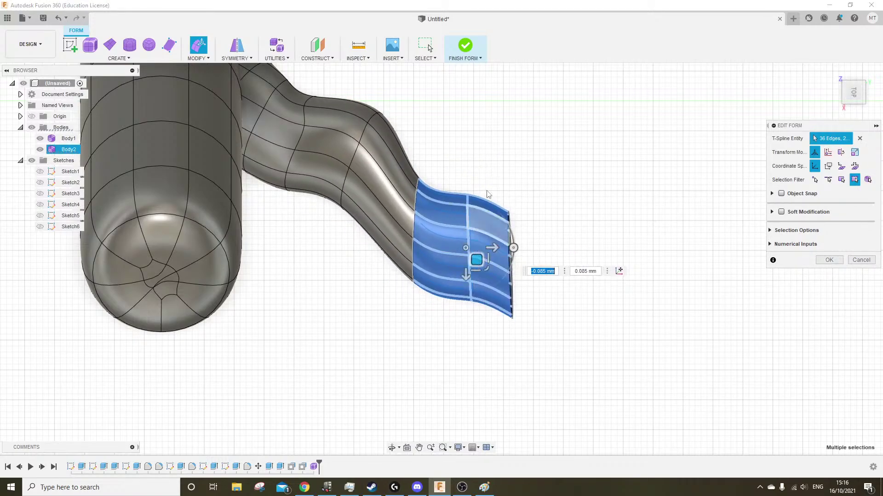
{"action": "left_click", "coordinate": [487, 187]}
{"action": "left_click_drag", "start_coordinate": [444, 172], "coordinate": [438, 318]}
{"action": "mouse_move", "coordinate": [449, 249]}
{"action": "left_mouse_down"}
{"action": "mouse_move", "coordinate": [464, 262]}
{"action": "mouse_move", "coordinate": [496, 255]}
{"action": "mouse_move", "coordinate": [459, 250]}
{"action": "left_mouse_up"}
{"action": "left_click", "coordinate": [555, 197]}
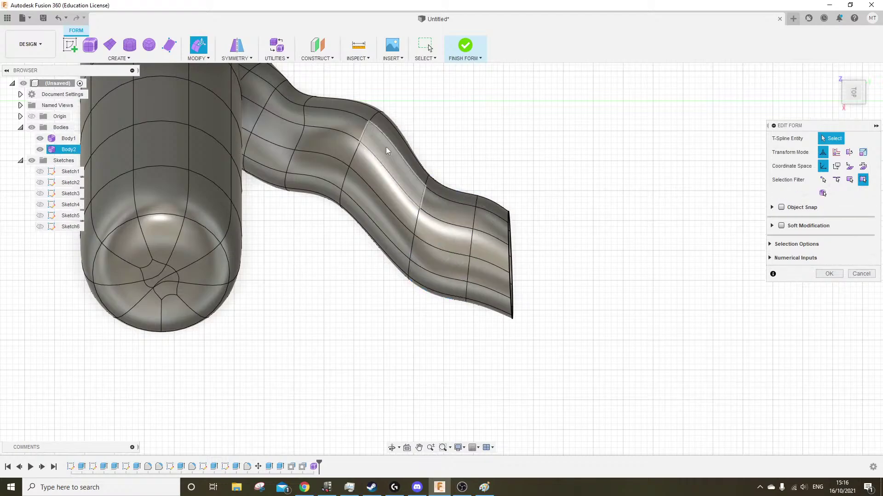
Move the face rings at the branch's middle bend by about 2.7 mm and -1.1 mm
{"action": "double_click", "coordinate": [356, 155]}
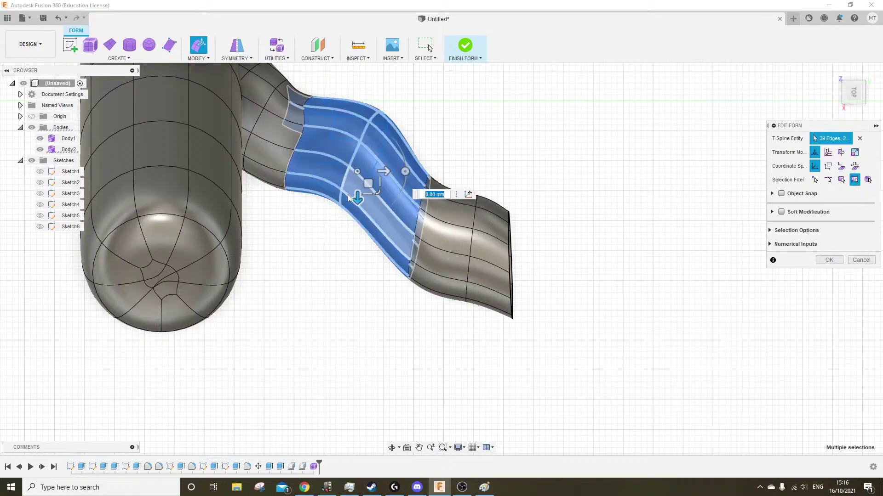
{"action": "left_click", "coordinate": [322, 249]}
{"action": "middle_click_drag", "start_coordinate": [315, 229], "coordinate": [286, 235], "text": "shift"}
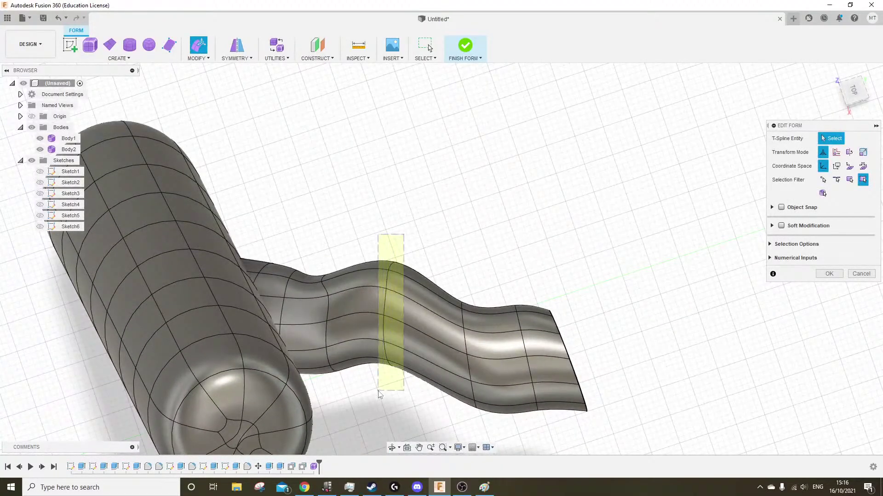
{"action": "left_click_drag", "start_coordinate": [378, 394], "coordinate": [380, 392]}
{"action": "left_click_drag", "start_coordinate": [411, 337], "coordinate": [410, 352]}
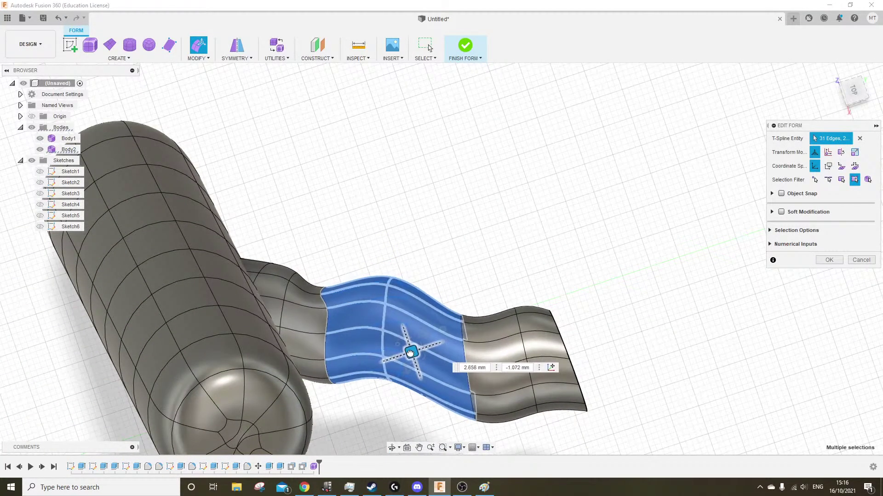
{"action": "left_click", "coordinate": [333, 255]}
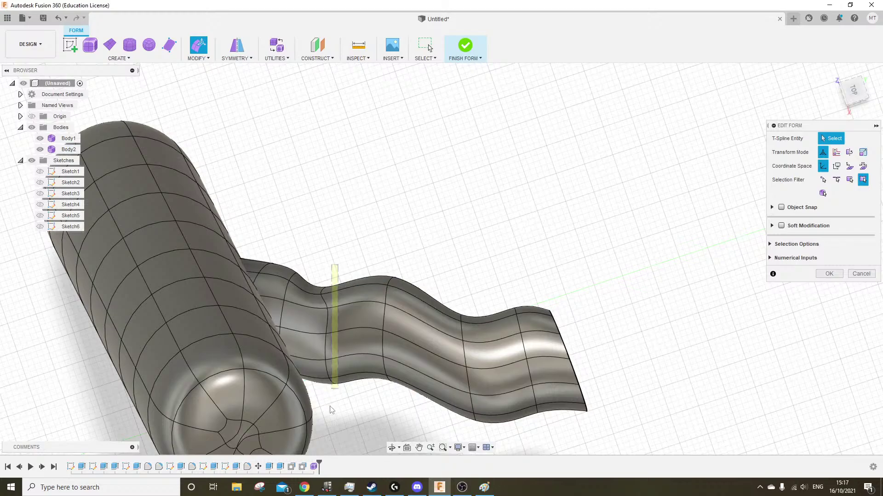
Nudge the face rings of the branch closest to the cylinder slightly to adjust the inner bend
{"action": "mouse_move", "coordinate": [330, 409]}
{"action": "left_mouse_down"}
{"action": "mouse_move", "coordinate": [324, 423]}
{"action": "mouse_move", "coordinate": [315, 414]}
{"action": "left_mouse_up"}
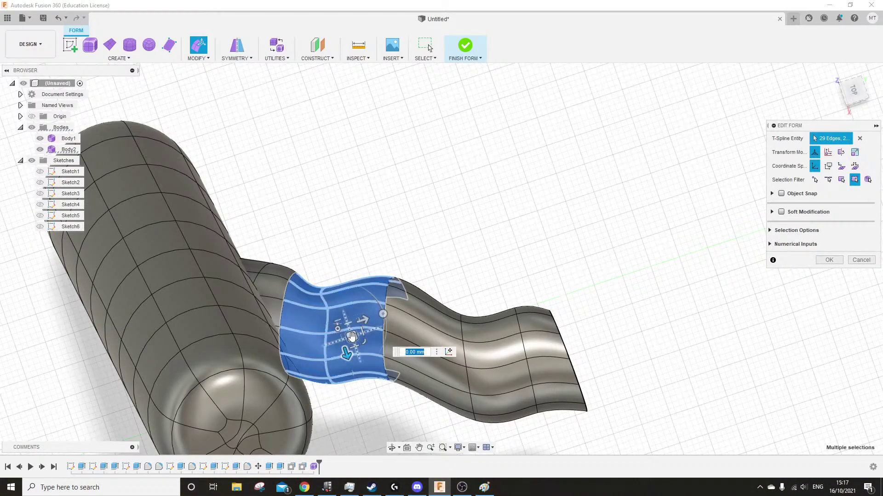
{"action": "left_click_drag", "start_coordinate": [352, 336], "coordinate": [351, 335]}
{"action": "left_click", "coordinate": [546, 271]}
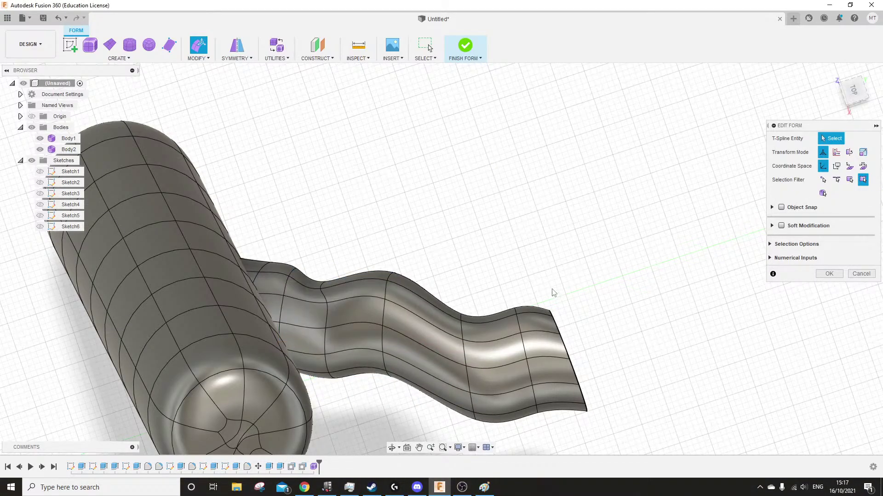
Start Edit By Curve and select the chain of seven lengthwise edges along the branch's side, from its open end to the cylinder
{"action": "middle_click_drag", "start_coordinate": [555, 280], "coordinate": [509, 246], "text": "shift"}
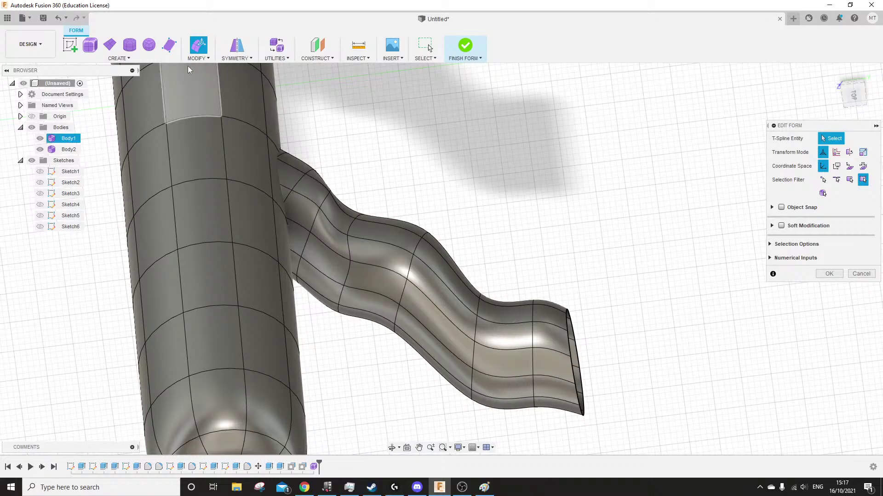
{"action": "left_click", "coordinate": [164, 59]}
{"action": "left_click", "coordinate": [210, 59]}
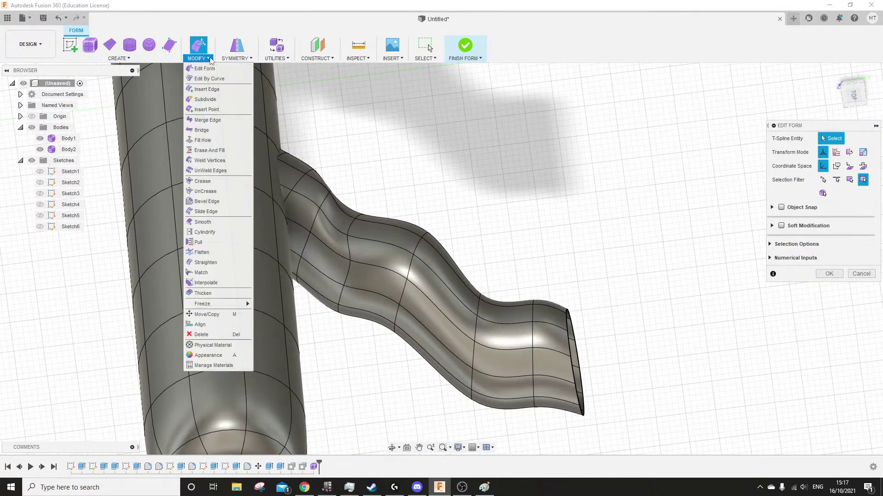
{"action": "left_click", "coordinate": [208, 80]}
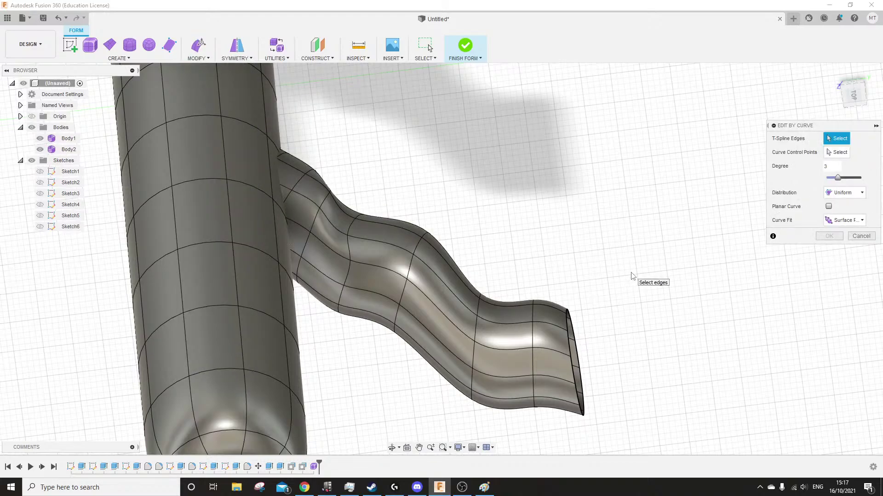
{"action": "middle_click_drag", "start_coordinate": [632, 276], "coordinate": [680, 271], "text": "shift"}
{"action": "middle_click_drag", "start_coordinate": [643, 303], "coordinate": [423, 175]}
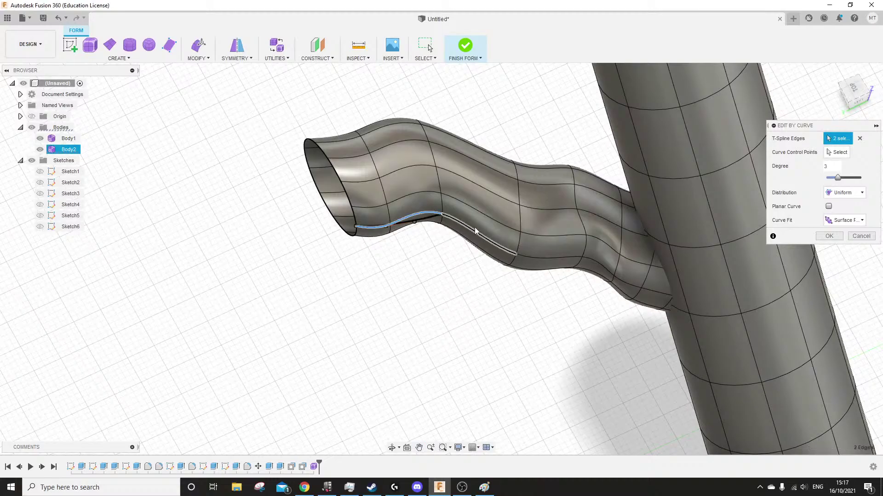
{"action": "left_click", "coordinate": [477, 232]}
{"action": "left_click", "coordinate": [561, 259]}
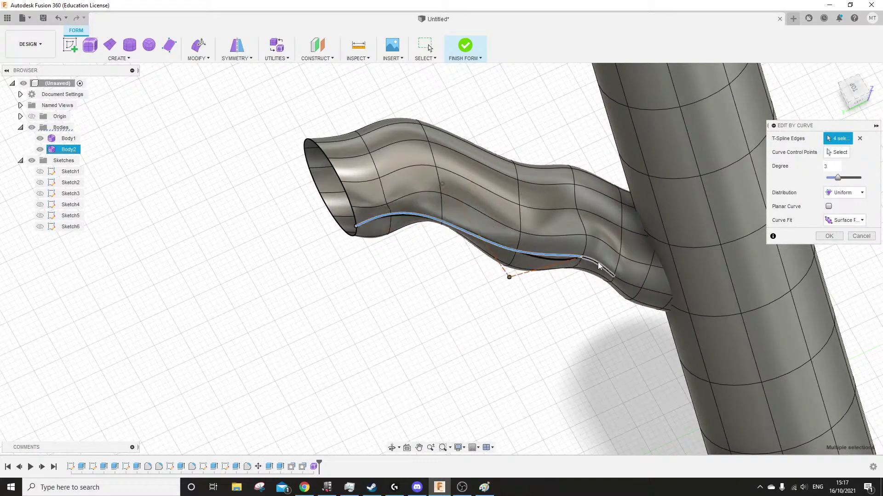
{"action": "left_click", "coordinate": [599, 266]}
{"action": "left_click", "coordinate": [645, 288]}
{"action": "middle_click_drag", "start_coordinate": [646, 290], "coordinate": [467, 279], "text": "shift"}
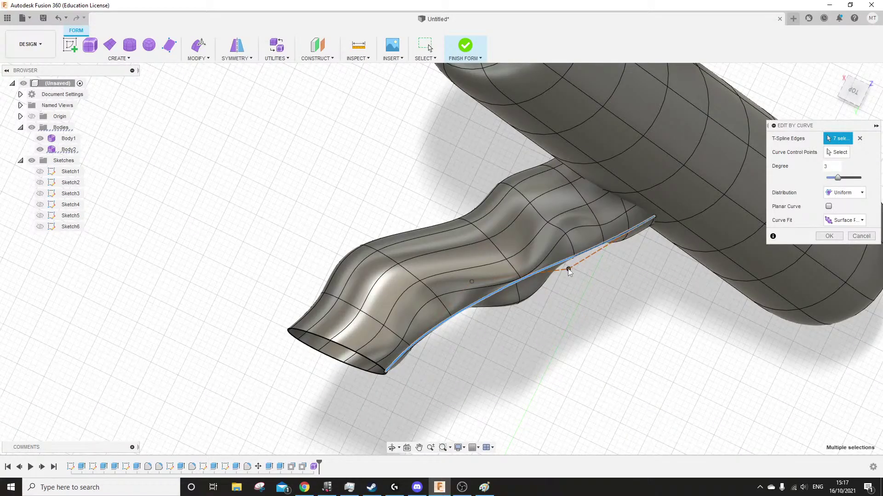
Rebuild the edge chain for Edit By Curve by adding back the edges towards the branch's open end
{"action": "left_click", "coordinate": [485, 299]}
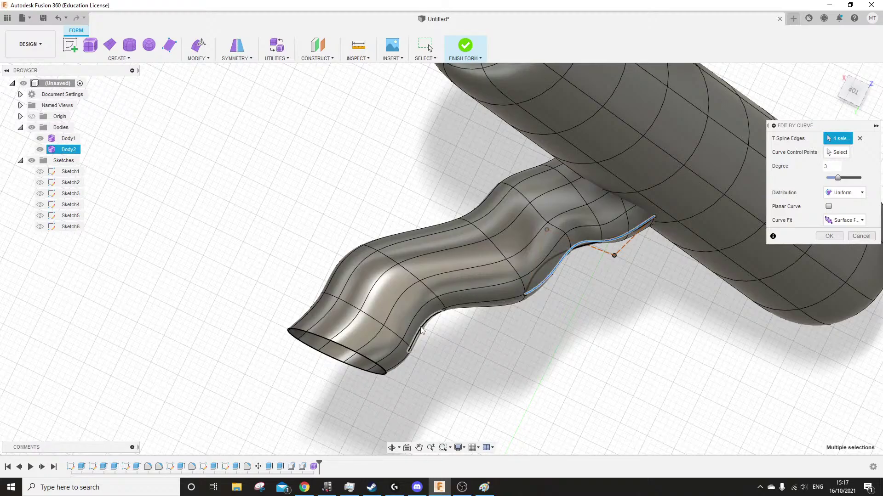
{"action": "left_click", "coordinate": [459, 312]}
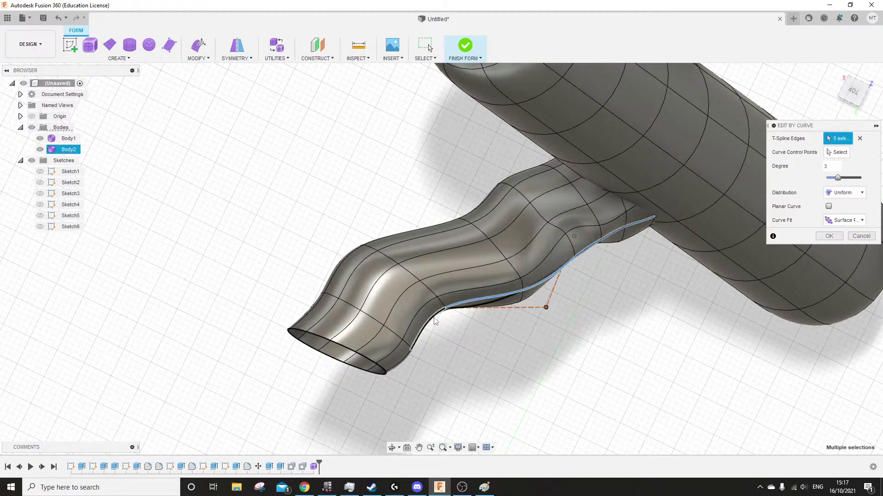
{"action": "left_click", "coordinate": [401, 360]}
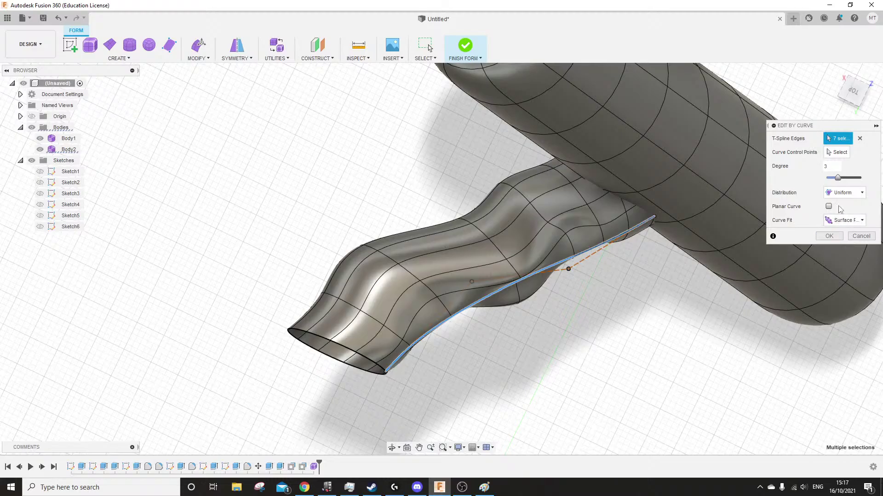
Try the Edge Length distribution and the Control Points curve fit, restoring Uniform and Surface Points after each trial
{"action": "left_click", "coordinate": [852, 193]}
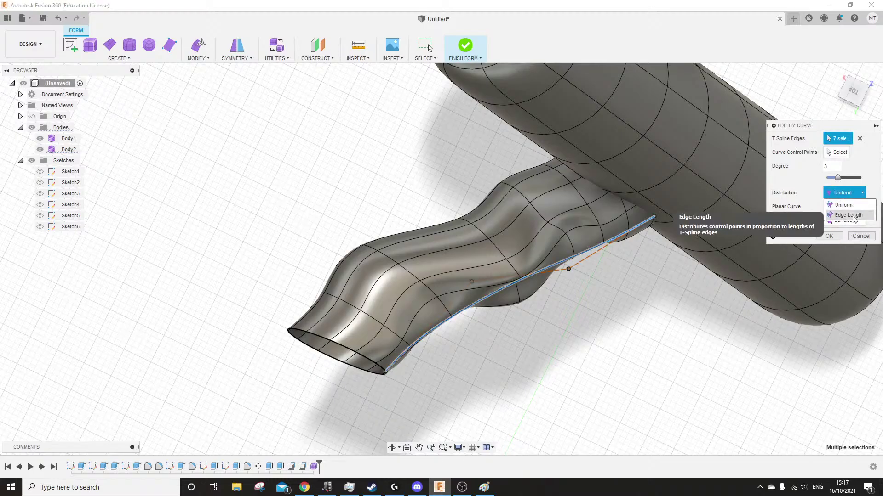
{"action": "left_click", "coordinate": [849, 215]}
{"action": "left_click", "coordinate": [853, 193]}
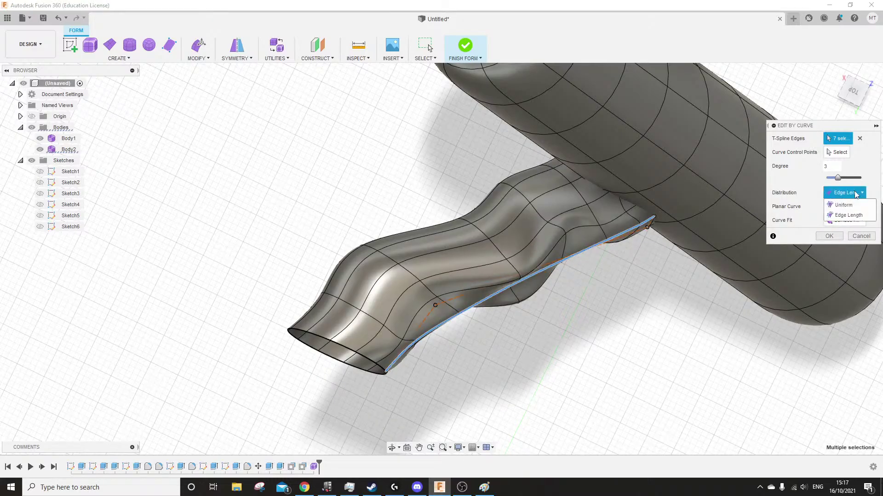
{"action": "left_click", "coordinate": [852, 206]}
{"action": "left_click", "coordinate": [849, 222]}
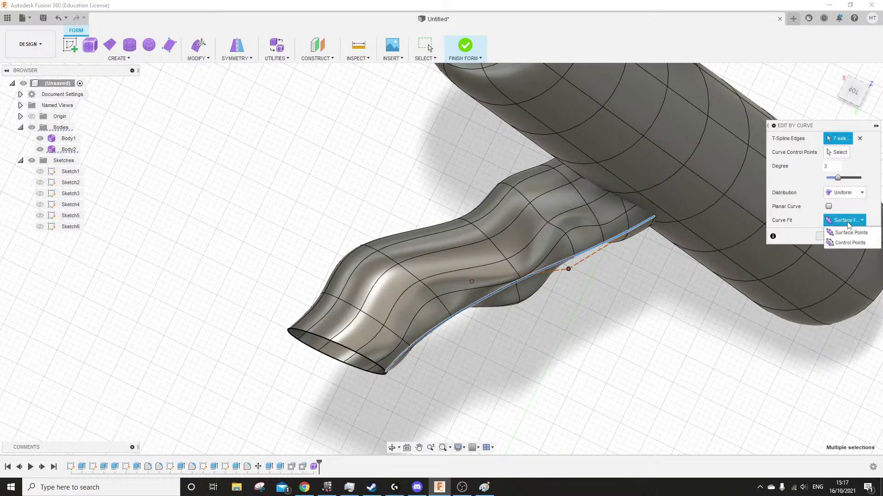
{"action": "left_click", "coordinate": [850, 242]}
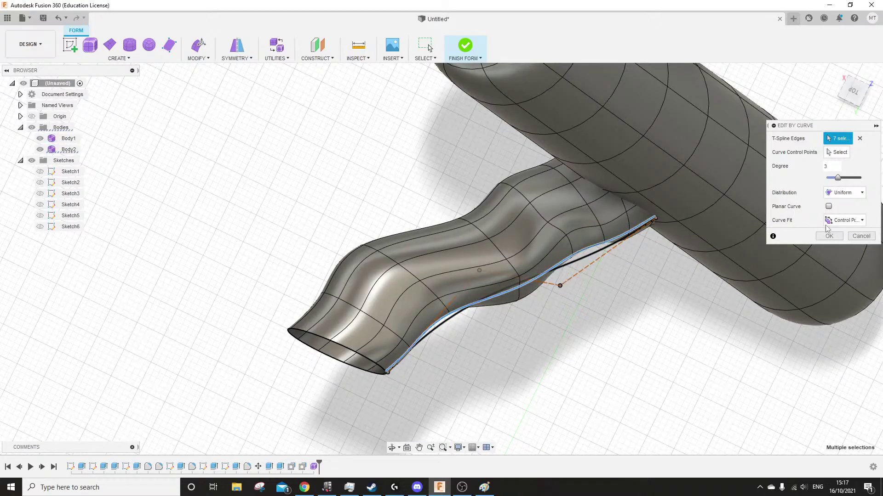
{"action": "left_click", "coordinate": [849, 221]}
{"action": "left_click", "coordinate": [844, 234]}
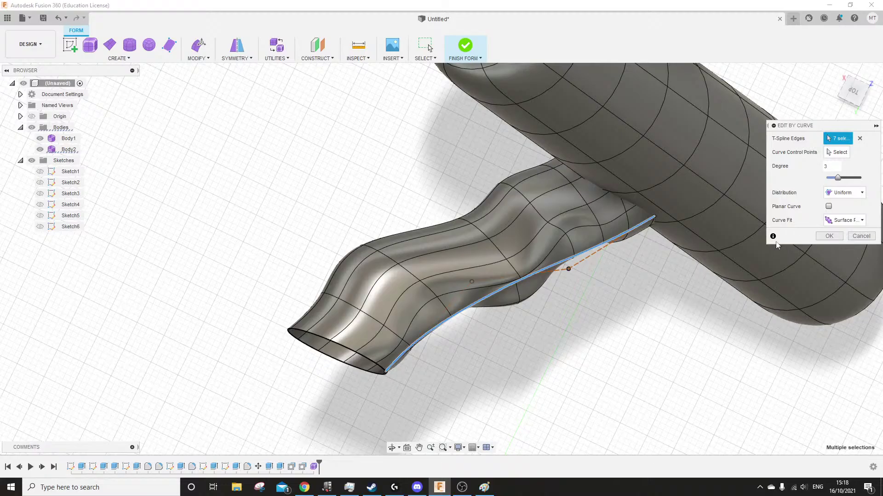
Apply Edit By Curve to the selected edge chain with degree 3, Uniform distribution and Surface Points curve fit
{"action": "mouse_move", "coordinate": [597, 304]}
{"action": "middle_mouse_down", "text": "shift"}
{"action": "mouse_move", "coordinate": [618, 322]}
{"action": "mouse_move", "coordinate": [529, 391]}
{"action": "mouse_move", "coordinate": [548, 286]}
{"action": "mouse_move", "coordinate": [561, 318]}
{"action": "middle_mouse_up", "text": "shift"}
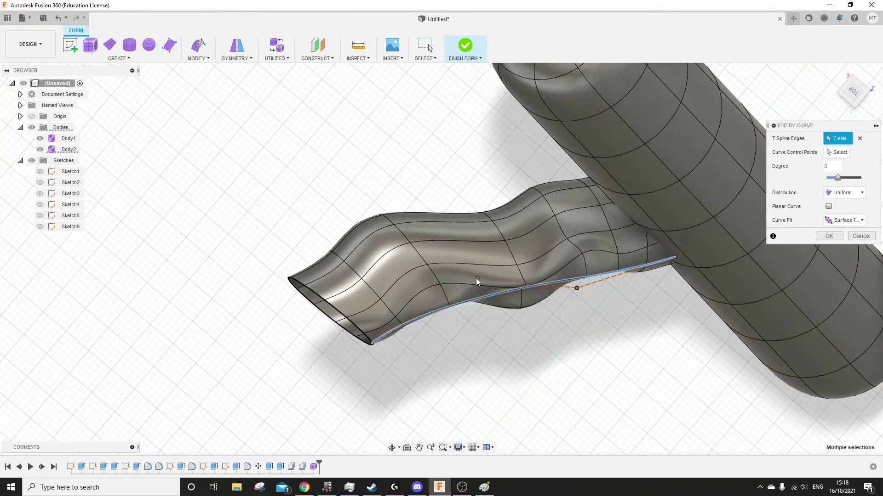
{"action": "left_click", "coordinate": [829, 236]}
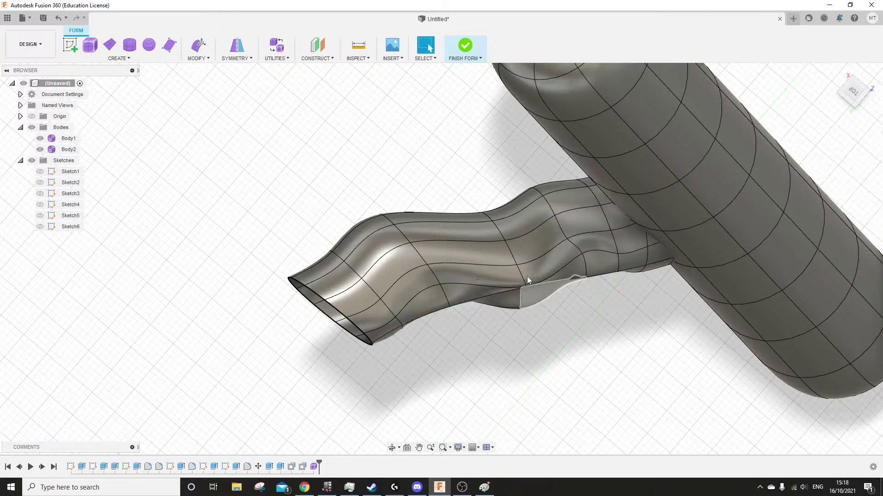
Start Edit By Curve on the chain of seven lengthwise edges along the branch's upper side, from its open end to the cylinder
{"action": "middle_click_drag", "start_coordinate": [574, 294], "coordinate": [487, 350], "text": "shift"}
{"action": "mouse_move", "coordinate": [575, 335]}
{"action": "middle_mouse_down", "text": "shift"}
{"action": "mouse_move", "coordinate": [607, 312]}
{"action": "mouse_move", "coordinate": [630, 278]}
{"action": "mouse_move", "coordinate": [615, 290]}
{"action": "mouse_move", "coordinate": [568, 282]}
{"action": "mouse_move", "coordinate": [547, 296]}
{"action": "middle_mouse_up", "text": "shift"}
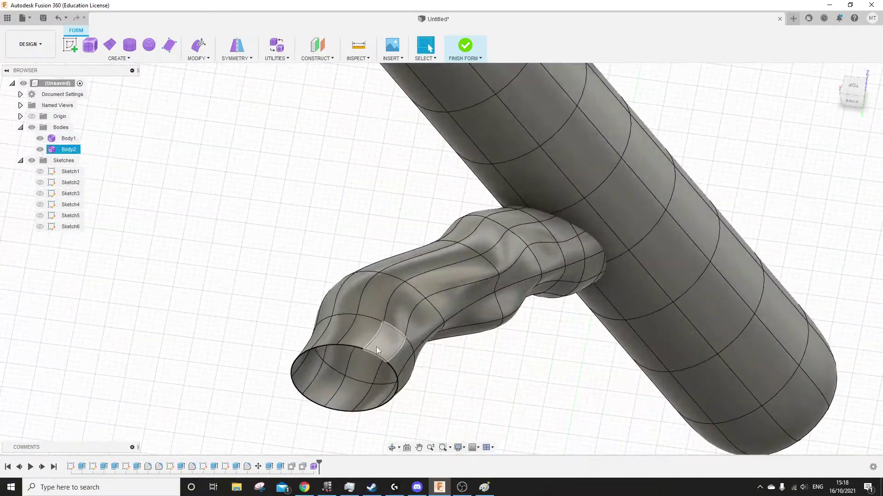
{"action": "left_click", "coordinate": [398, 351]}
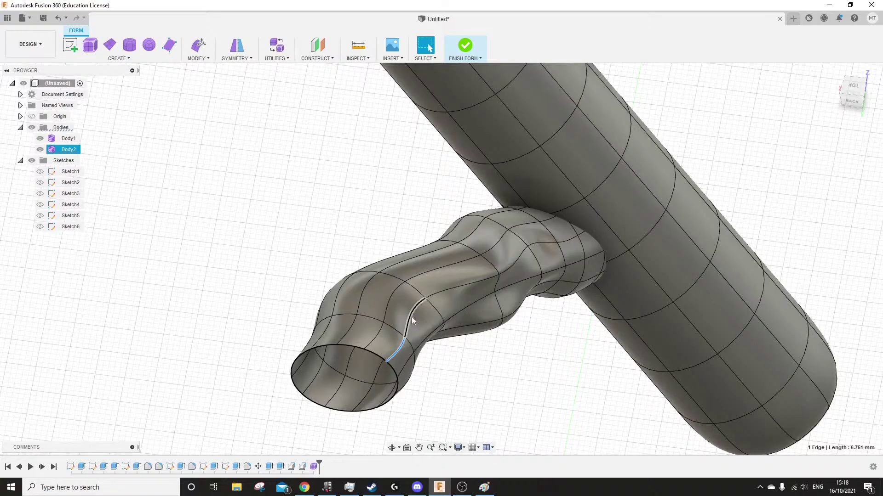
{"action": "left_click", "coordinate": [412, 316], "text": "shift"}
{"action": "left_click", "coordinate": [456, 288], "text": "shift"}
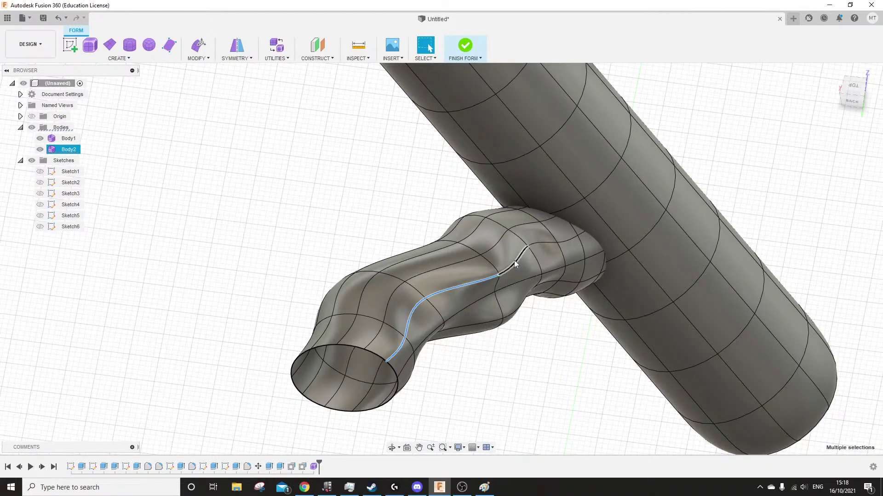
{"action": "left_click", "coordinate": [514, 258], "text": "shift"}
{"action": "left_click", "coordinate": [545, 244], "text": "shift"}
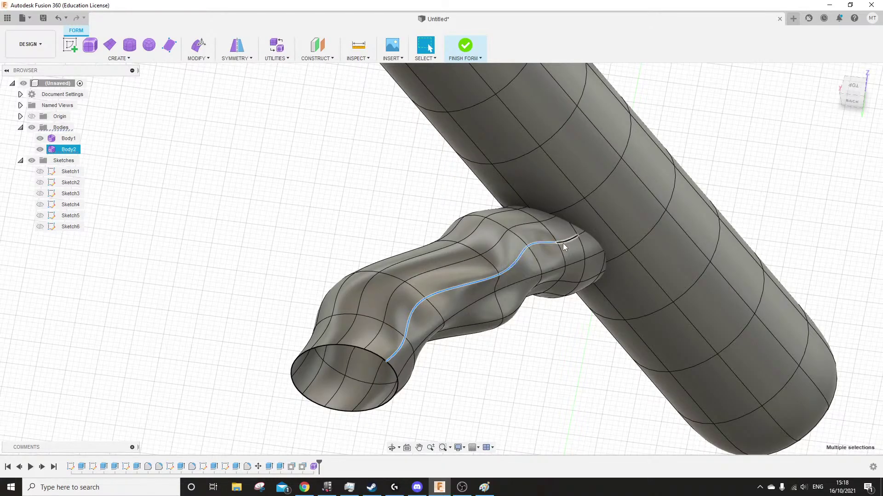
{"action": "left_click", "coordinate": [584, 236], "text": "shift"}
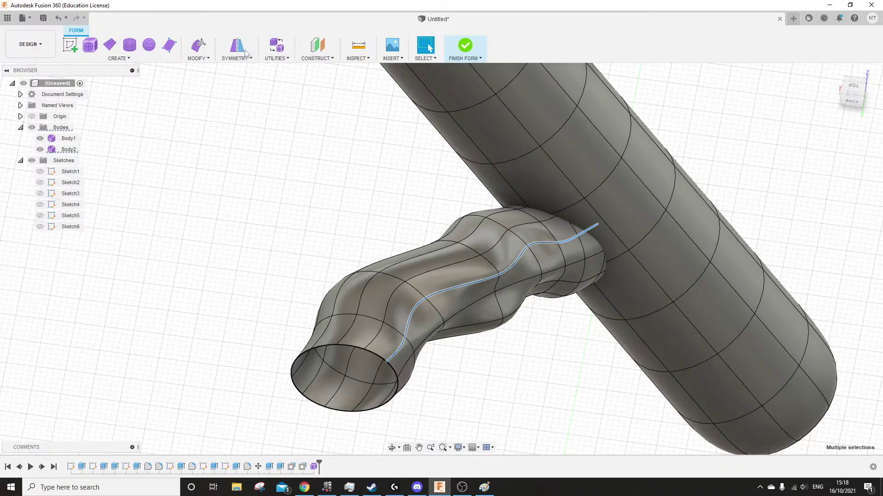
{"action": "left_click", "coordinate": [208, 59]}
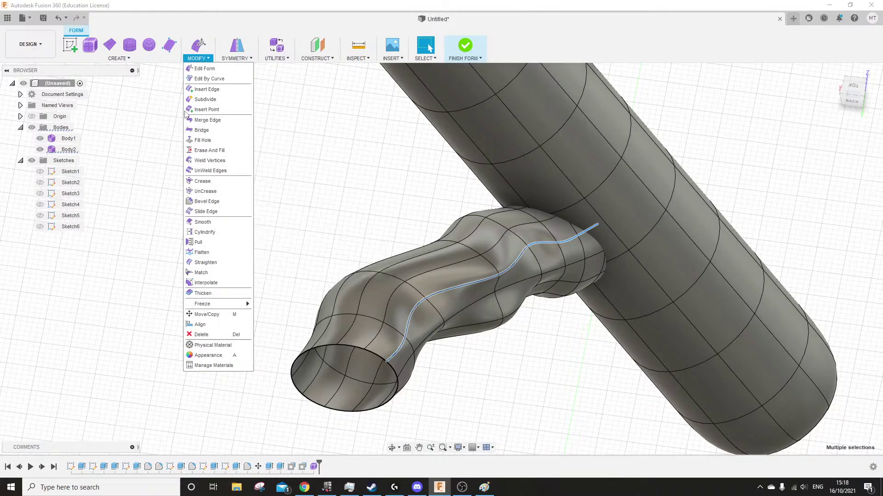
{"action": "left_click", "coordinate": [209, 78]}
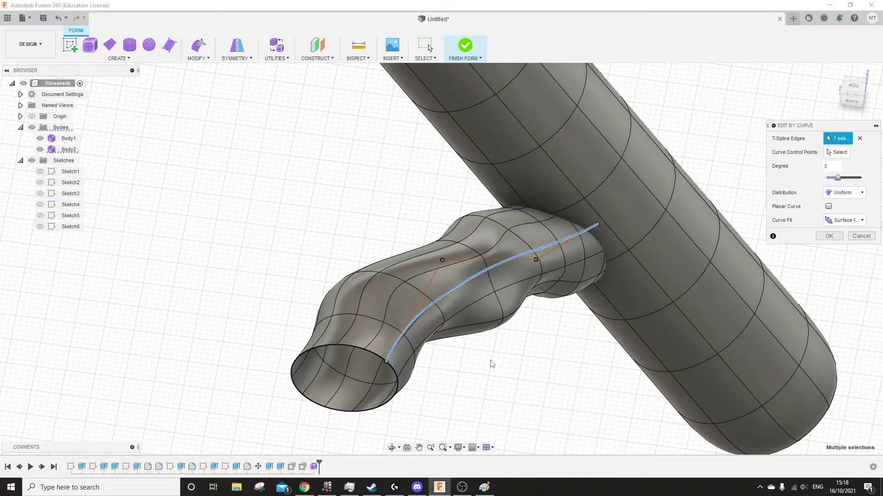
Select the curve control point nearer the branch's open end and shift it sideways to reshape the edge chain
{"action": "middle_click_drag", "start_coordinate": [492, 373], "coordinate": [430, 259], "text": "shift"}
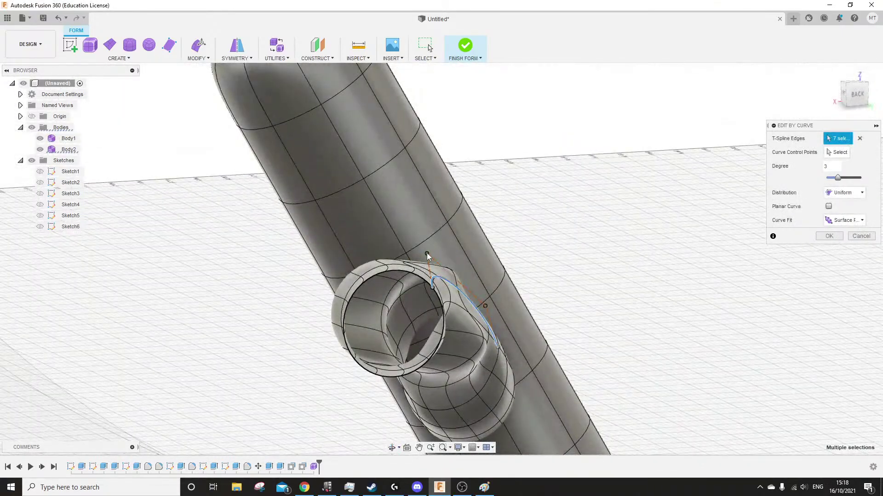
{"action": "middle_click_drag", "start_coordinate": [556, 266], "coordinate": [543, 295], "text": "shift"}
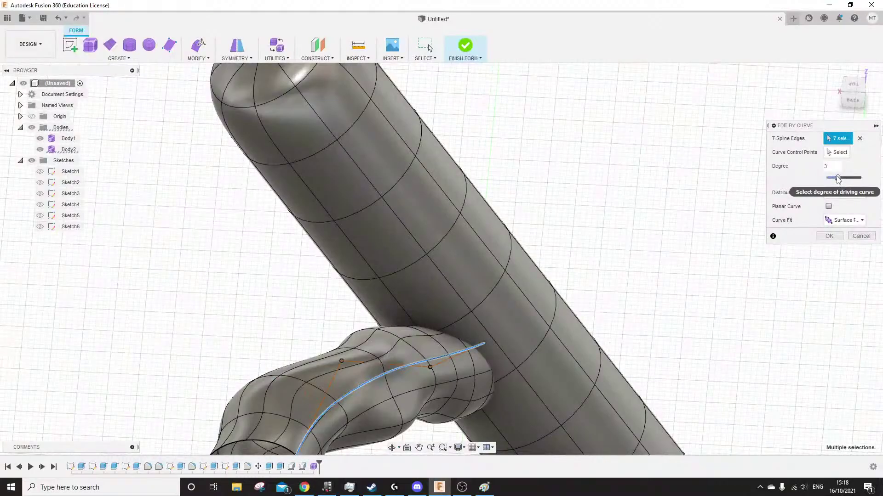
{"action": "left_click", "coordinate": [837, 152]}
{"action": "middle_click_drag", "start_coordinate": [363, 343], "coordinate": [377, 275]}
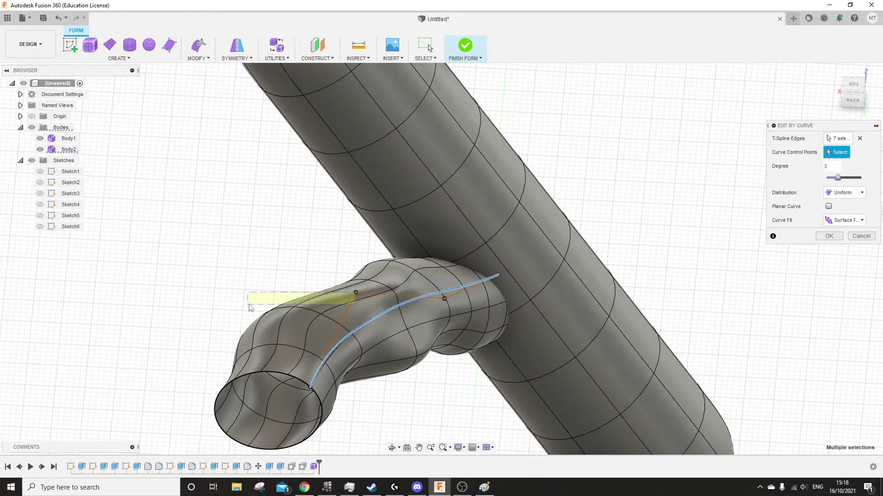
{"action": "left_click", "coordinate": [354, 293]}
{"action": "mouse_move", "coordinate": [326, 294]}
{"action": "left_mouse_down"}
{"action": "mouse_move", "coordinate": [257, 290]}
{"action": "mouse_move", "coordinate": [339, 293]}
{"action": "mouse_move", "coordinate": [316, 293]}
{"action": "left_mouse_up"}
{"action": "scroll", "coordinate": [355, 332], "scroll_direction": "up", "scroll_amount": 3}
{"action": "mouse_move", "coordinate": [355, 333]}
{"action": "middle_mouse_down", "text": "shift"}
{"action": "mouse_move", "coordinate": [370, 322]}
{"action": "mouse_move", "coordinate": [360, 324]}
{"action": "middle_mouse_up", "text": "shift"}
{"action": "left_click_drag", "start_coordinate": [266, 277], "coordinate": [289, 271]}
Lower the selected control point near the open end and fine-tune its position to follow the branch's curvature
{"action": "middle_click_drag", "start_coordinate": [370, 330], "coordinate": [360, 307], "text": "shift"}
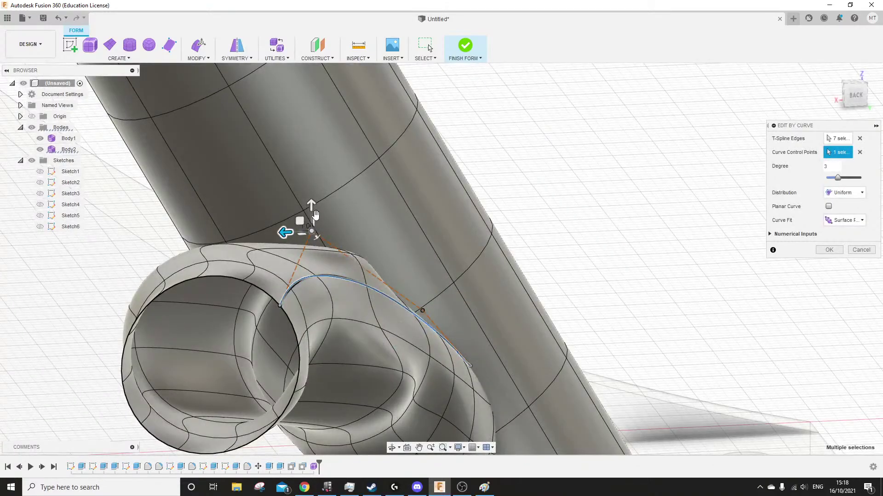
{"action": "left_click_drag", "start_coordinate": [312, 207], "coordinate": [313, 233]}
{"action": "middle_click_drag", "start_coordinate": [311, 229], "coordinate": [159, 276], "text": "shift"}
{"action": "middle_click_drag", "start_coordinate": [159, 276], "coordinate": [378, 251]}
{"action": "scroll", "coordinate": [378, 252], "scroll_direction": "up", "scroll_amount": 1}
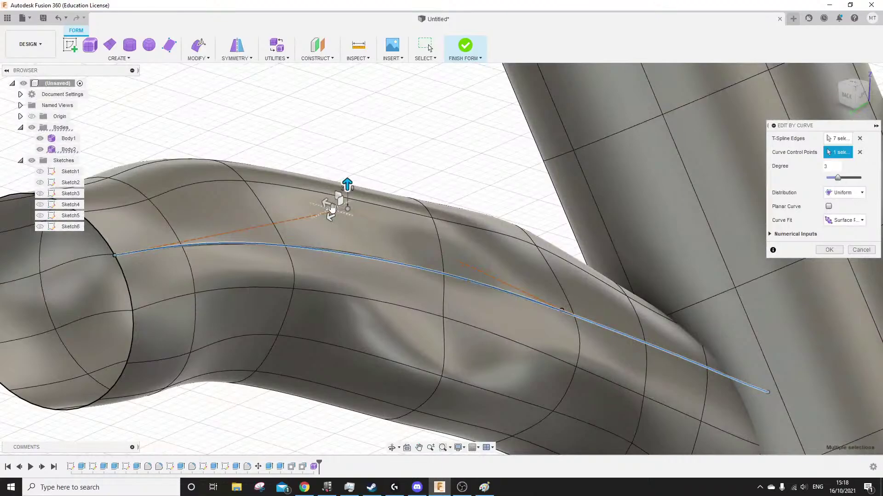
{"action": "left_click_drag", "start_coordinate": [332, 209], "coordinate": [350, 224]}
Raise the control point nearer the cylinder slightly and apply the Edit By Curve changes
{"action": "middle_click_drag", "start_coordinate": [303, 262], "coordinate": [363, 275], "text": "shift"}
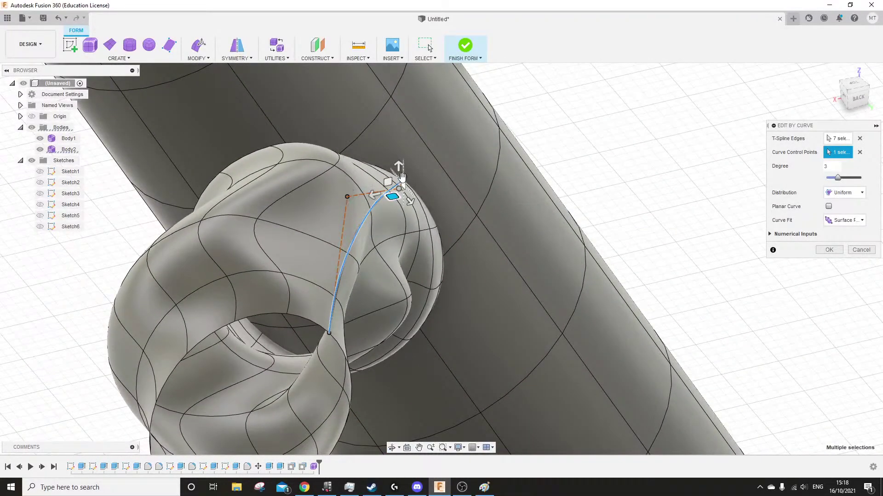
{"action": "left_click_drag", "start_coordinate": [398, 169], "coordinate": [395, 161]}
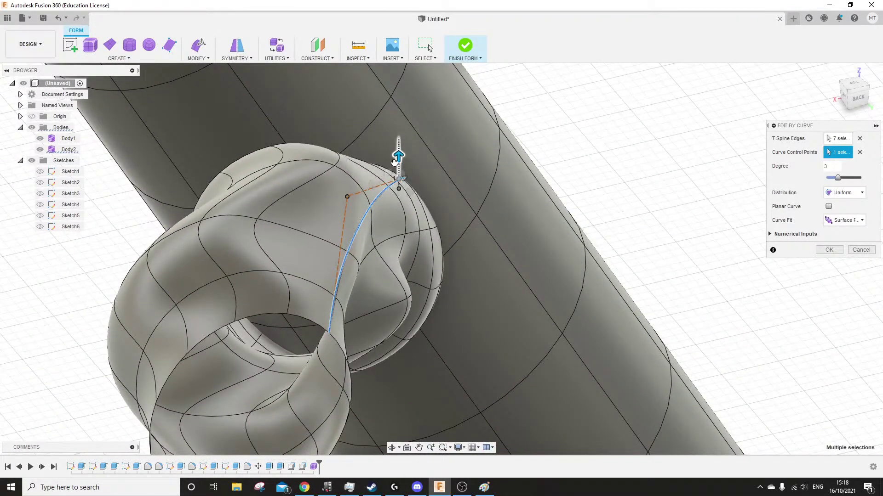
{"action": "middle_click_drag", "start_coordinate": [473, 220], "coordinate": [489, 286], "text": "shift"}
{"action": "left_click", "coordinate": [820, 251]}
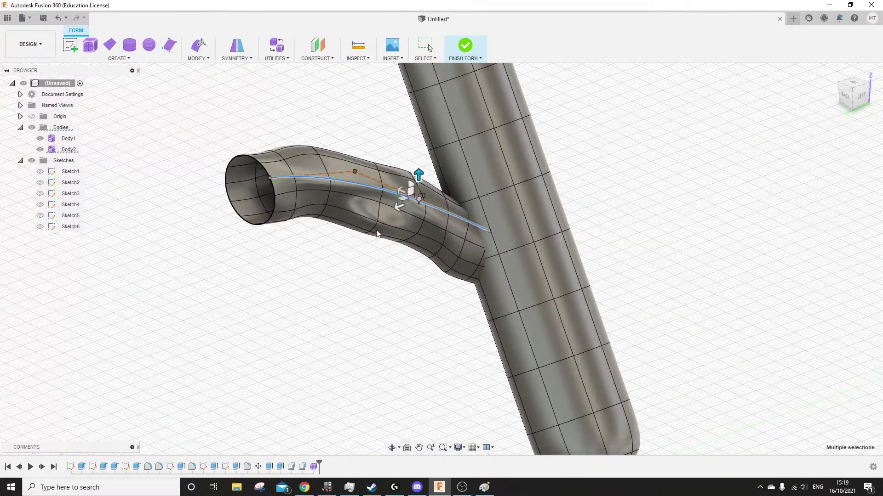
Smooth the seven-edge chain running below the dent on the branch's side using Edit By Curve with degree 3 and Uniform distribution
{"action": "middle_click_drag", "start_coordinate": [366, 275], "coordinate": [295, 263], "text": "shift"}
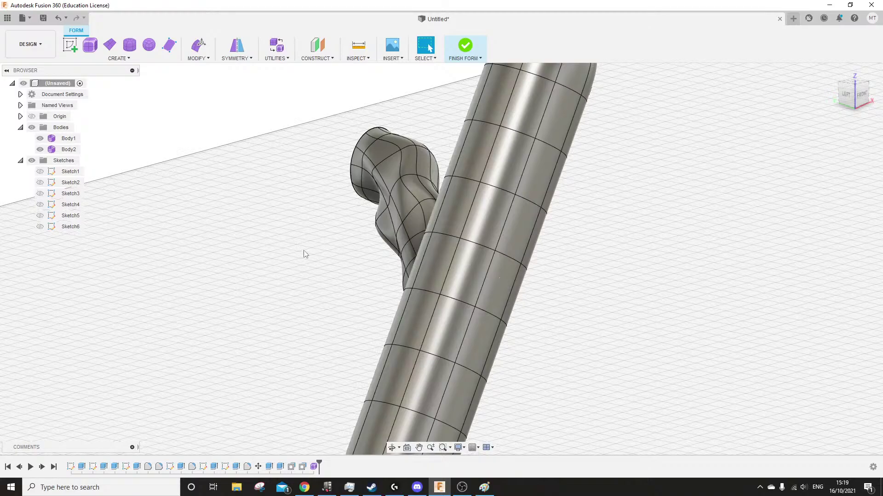
{"action": "middle_click_drag", "start_coordinate": [317, 290], "coordinate": [408, 294], "text": "shift"}
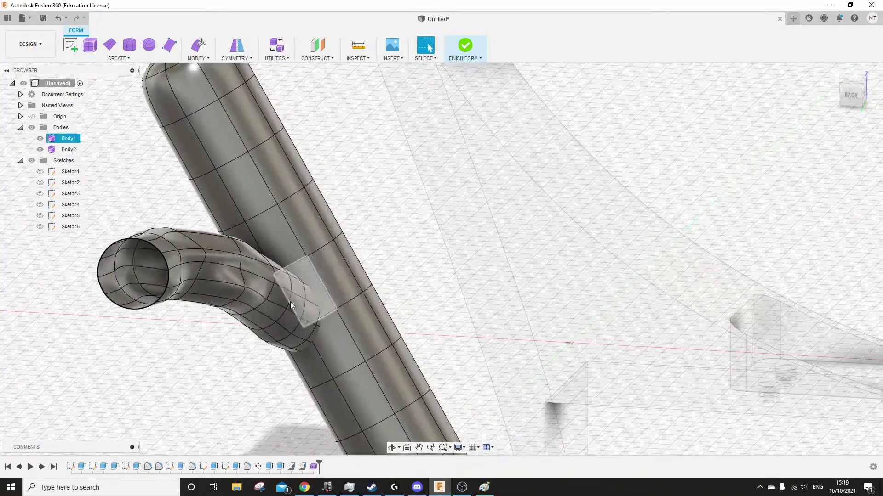
{"action": "scroll", "coordinate": [263, 295], "scroll_direction": "up", "scroll_amount": 3}
{"action": "mouse_move", "coordinate": [212, 264]}
{"action": "middle_mouse_down", "text": "shift"}
{"action": "mouse_move", "coordinate": [138, 296]}
{"action": "mouse_move", "coordinate": [149, 294]}
{"action": "mouse_move", "coordinate": [98, 265]}
{"action": "middle_mouse_up", "text": "shift"}
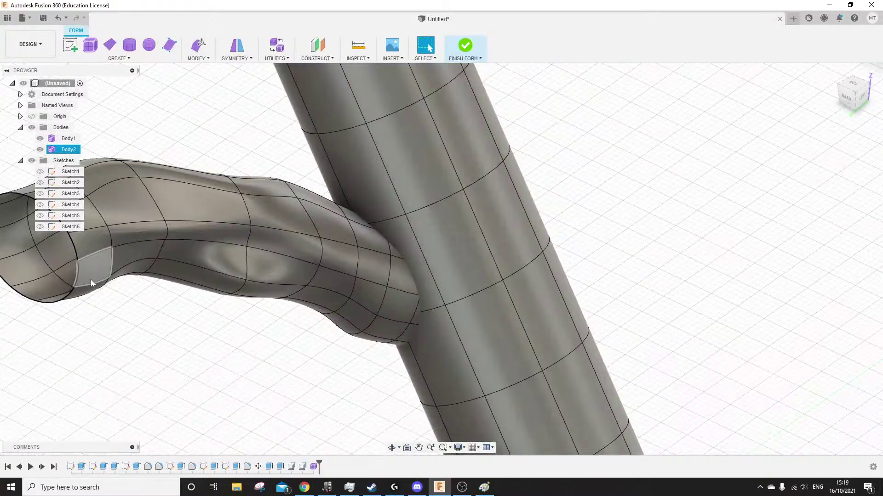
{"action": "left_click", "coordinate": [92, 283]}
{"action": "left_click", "coordinate": [126, 265], "text": "shift"}
{"action": "left_click", "coordinate": [214, 271], "text": "shift"}
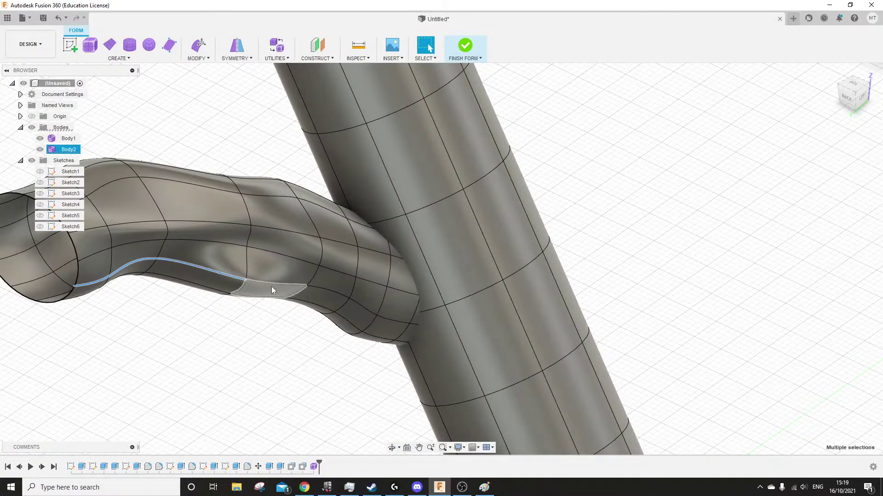
{"action": "left_click", "coordinate": [332, 294], "text": "shift"}
{"action": "left_click", "coordinate": [368, 310], "text": "shift"}
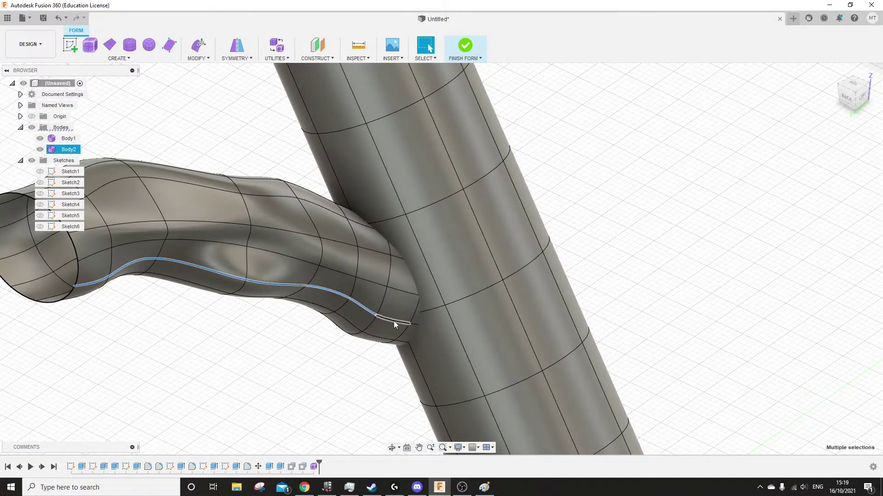
{"action": "left_click", "coordinate": [198, 58]}
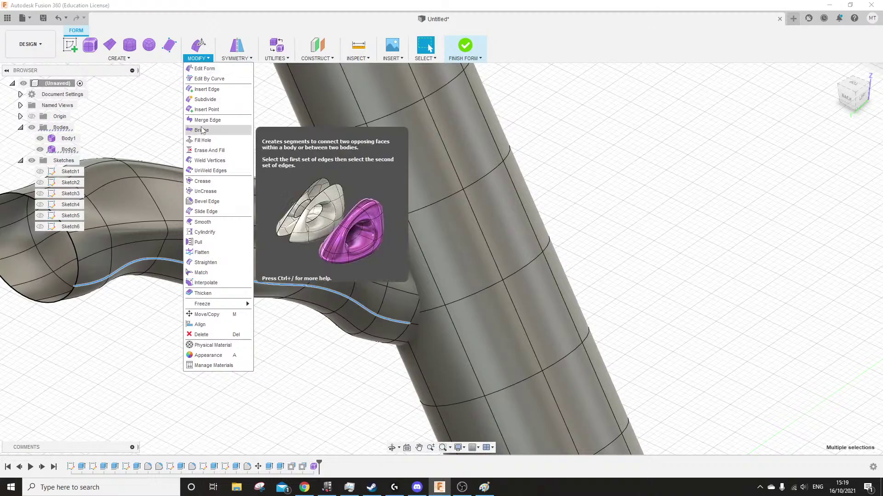
{"action": "left_click", "coordinate": [210, 79]}
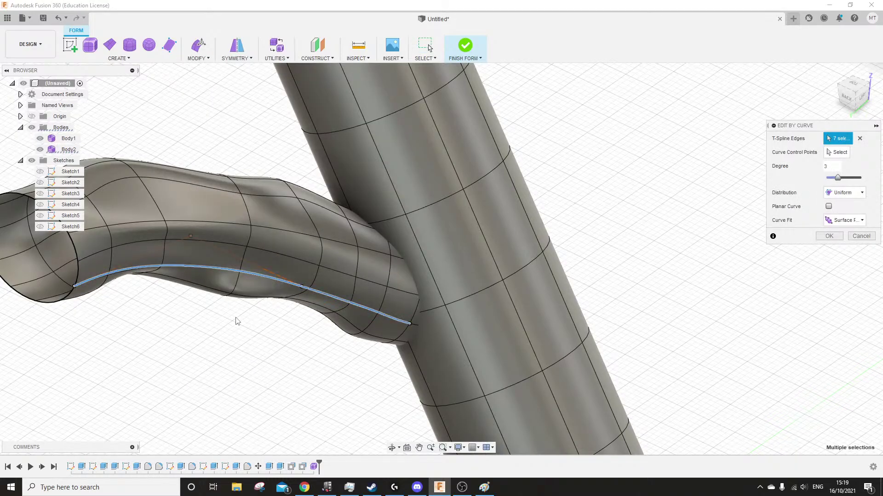
{"action": "left_click", "coordinate": [823, 236]}
Apply Edit By Curve with degree 3 to the eight-edge wavy chain on the branch's opposite side, from the open end into the cylinder
{"action": "middle_click_drag", "start_coordinate": [536, 321], "coordinate": [243, 308], "text": "shift"}
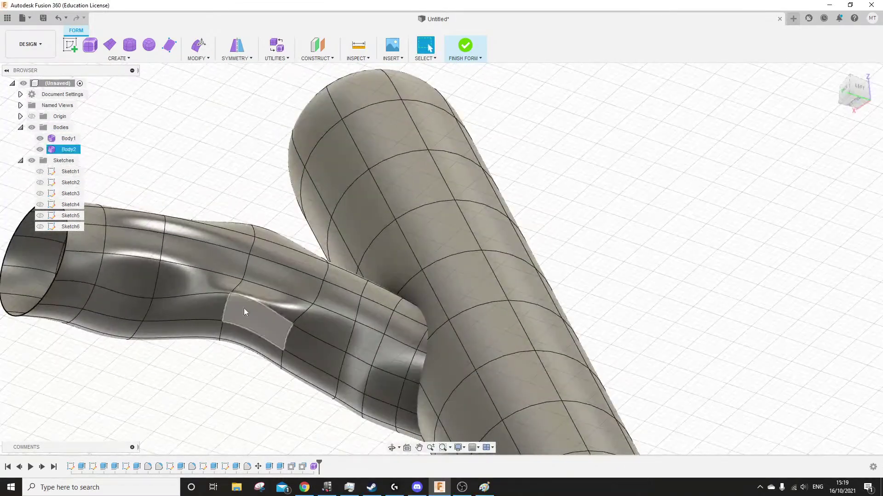
{"action": "left_click", "coordinate": [86, 281]}
{"action": "left_click", "coordinate": [85, 282]}
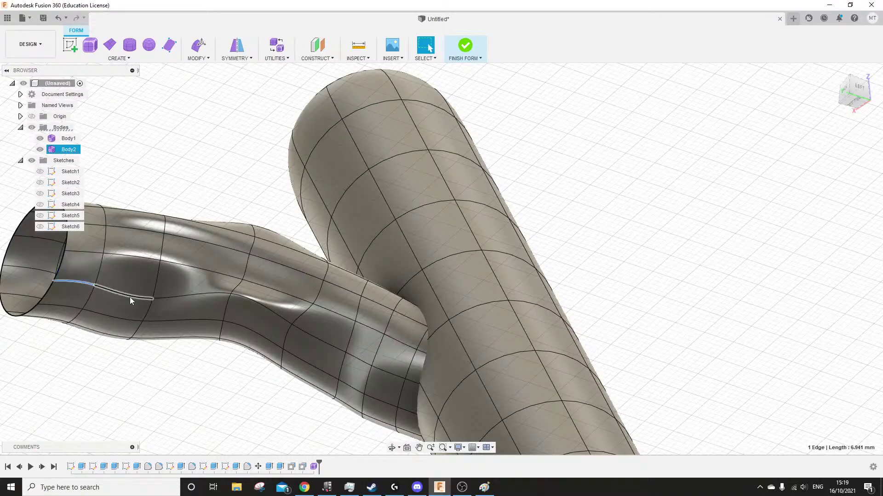
{"action": "left_click", "coordinate": [130, 297], "text": "shift"}
{"action": "left_click", "coordinate": [193, 296], "text": "shift"}
{"action": "left_click", "coordinate": [259, 307], "text": "shift"}
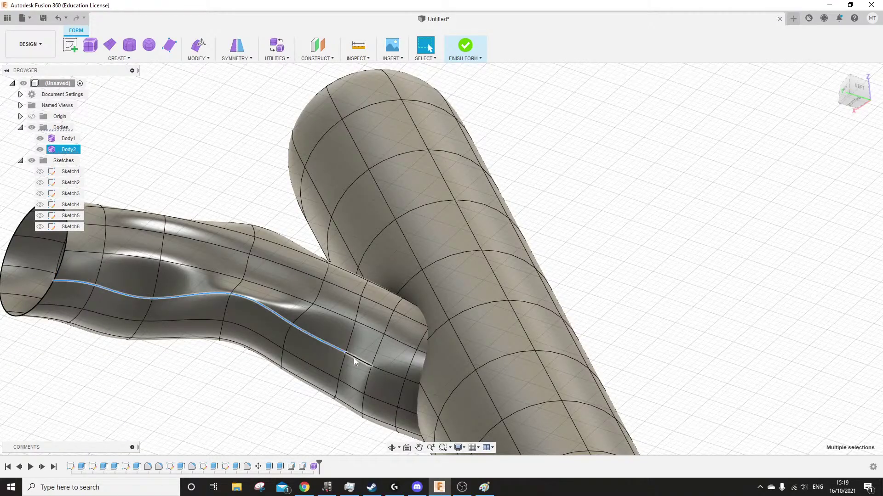
{"action": "left_click", "coordinate": [385, 372], "text": "shift"}
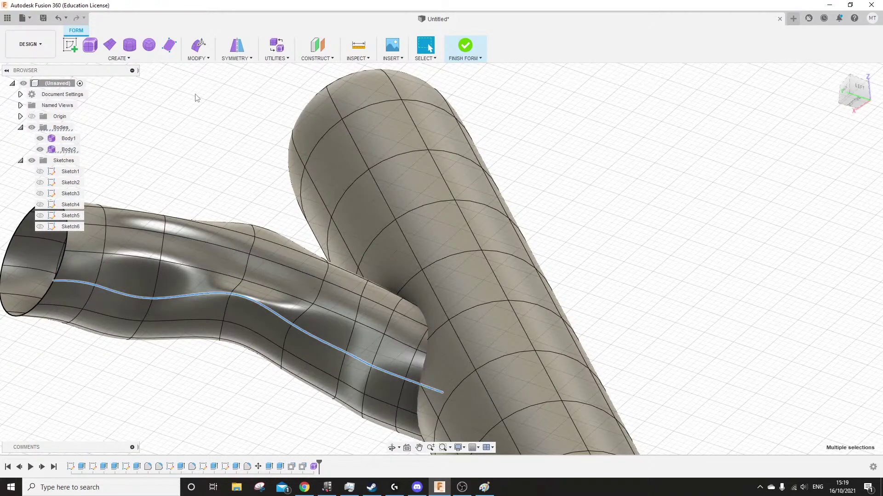
{"action": "left_click", "coordinate": [203, 59]}
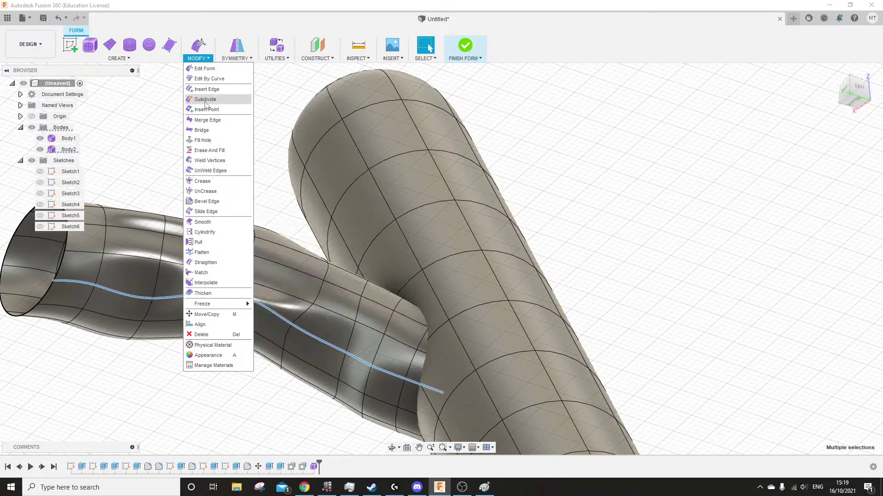
{"action": "left_click", "coordinate": [210, 79]}
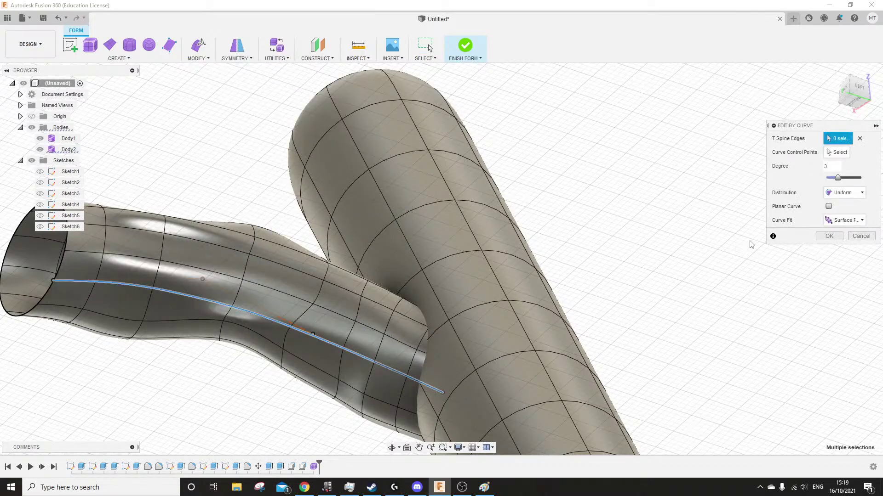
{"action": "left_click", "coordinate": [835, 237]}
Smooth the eight-edge chain along the branch's underside using Edit By Curve with degree 3, Uniform distribution and Surface Points curve fit
{"action": "middle_click_drag", "start_coordinate": [246, 218], "coordinate": [150, 191], "text": "shift"}
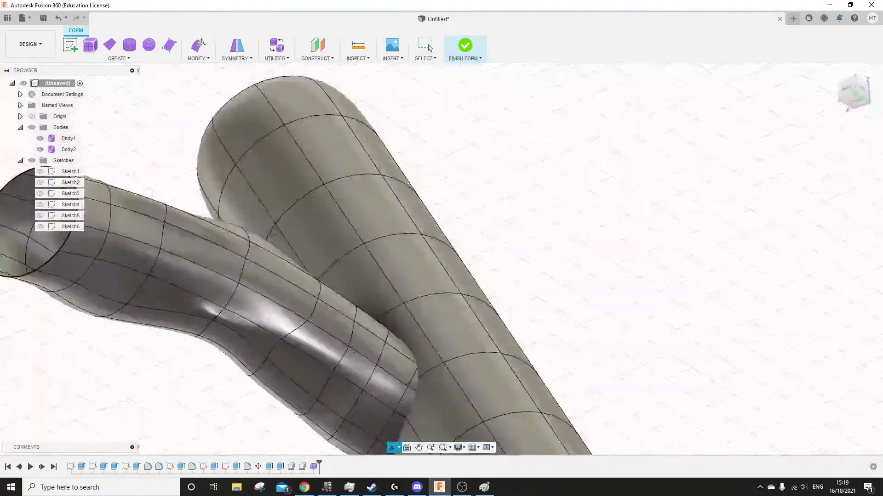
{"action": "middle_click_drag", "start_coordinate": [42, 120], "coordinate": [42, 110], "text": "shift"}
{"action": "left_click", "coordinate": [116, 242]}
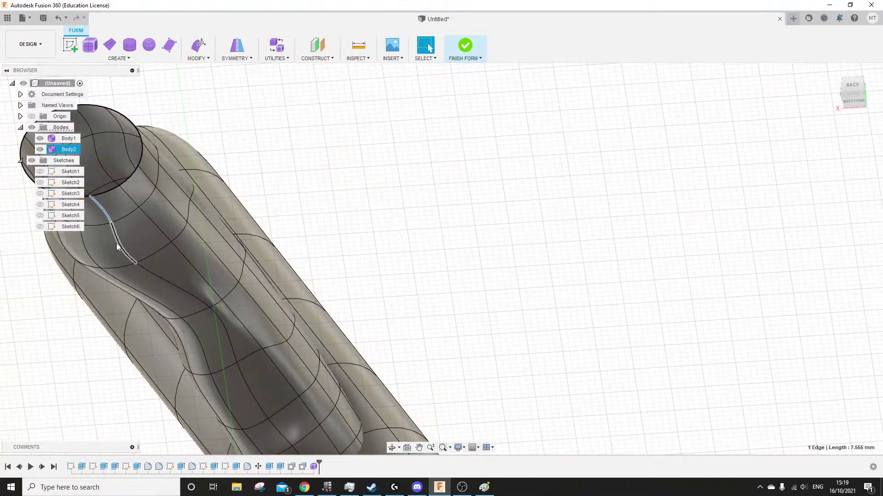
{"action": "left_click", "coordinate": [170, 280], "text": "shift"}
{"action": "left_click", "coordinate": [225, 331], "text": "shift"}
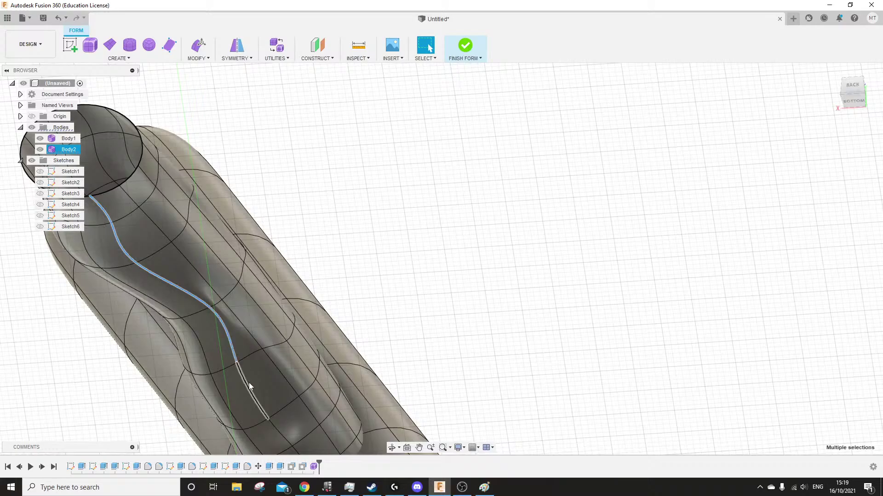
{"action": "left_click", "coordinate": [248, 383], "text": "shift"}
{"action": "middle_click_drag", "start_coordinate": [272, 432], "coordinate": [278, 297]}
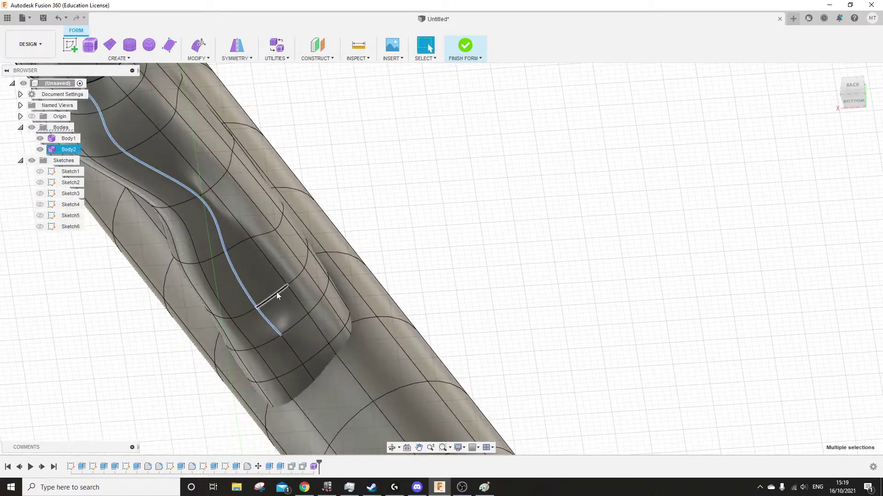
{"action": "left_click", "coordinate": [297, 356], "text": "shift"}
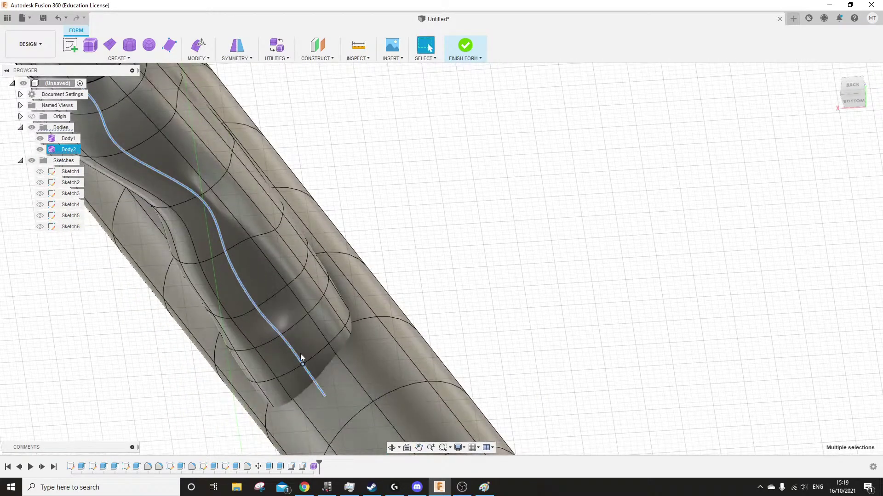
{"action": "left_click", "coordinate": [206, 58]}
{"action": "left_click", "coordinate": [202, 79]}
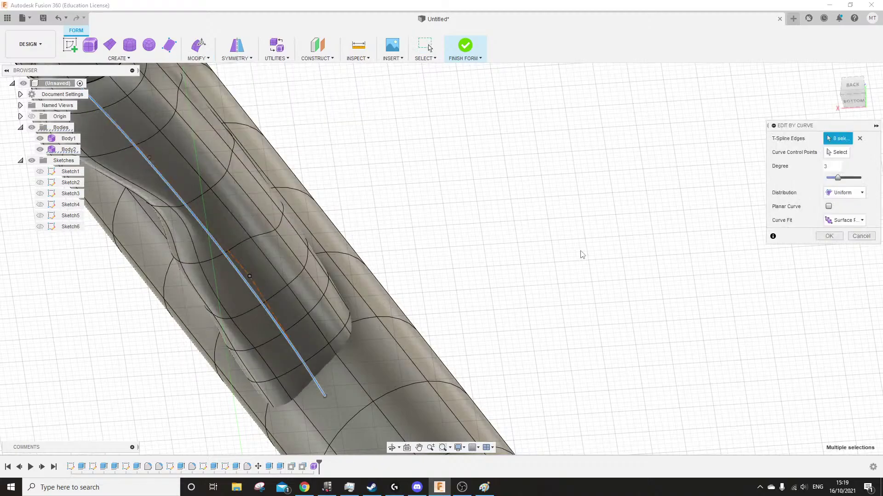
{"action": "left_click", "coordinate": [832, 238]}
Smooth the wavy edge chain beside the branch's underside, from inside the cylinder to the open end, using Edit By Curve
{"action": "middle_click_drag", "start_coordinate": [221, 269], "coordinate": [415, 266]}
{"action": "left_click", "coordinate": [376, 401]}
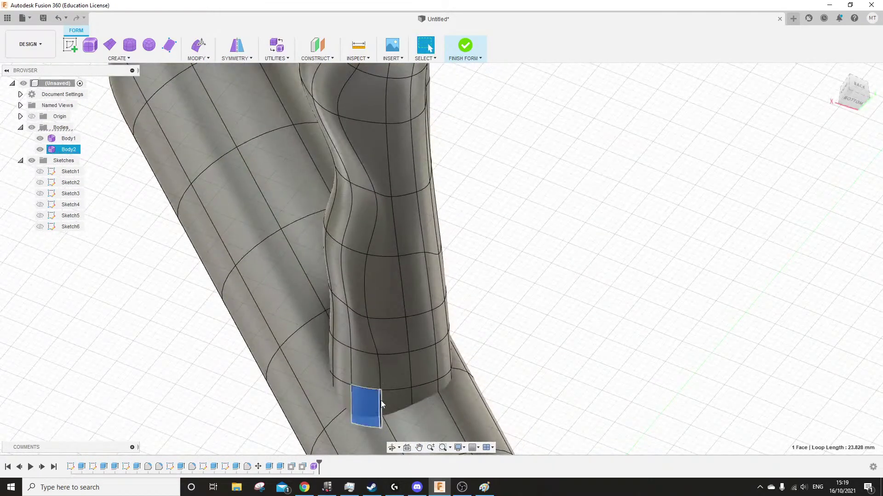
{"action": "left_click", "coordinate": [380, 395]}
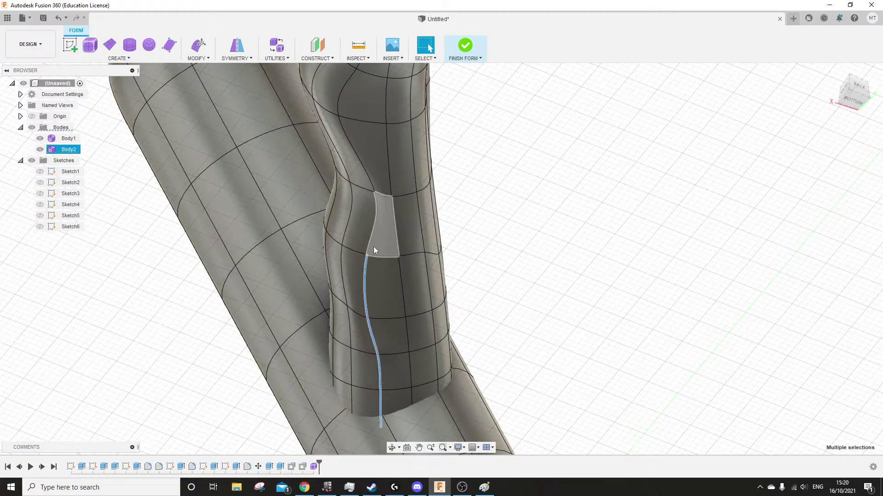
{"action": "left_click", "coordinate": [376, 230], "text": "ctrl"}
{"action": "left_click", "coordinate": [358, 157], "text": "ctrl"}
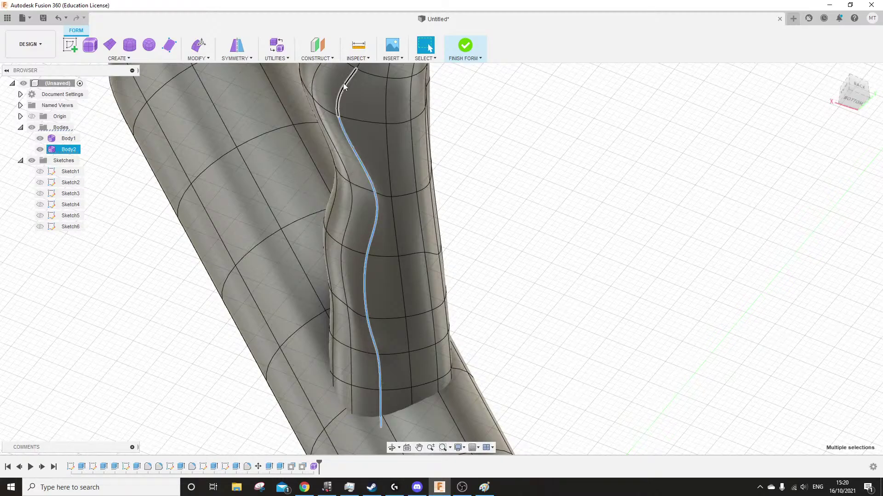
{"action": "left_click", "coordinate": [342, 83], "text": "ctrl"}
{"action": "middle_click_drag", "start_coordinate": [346, 122], "coordinate": [354, 218]}
{"action": "left_click", "coordinate": [248, 59]}
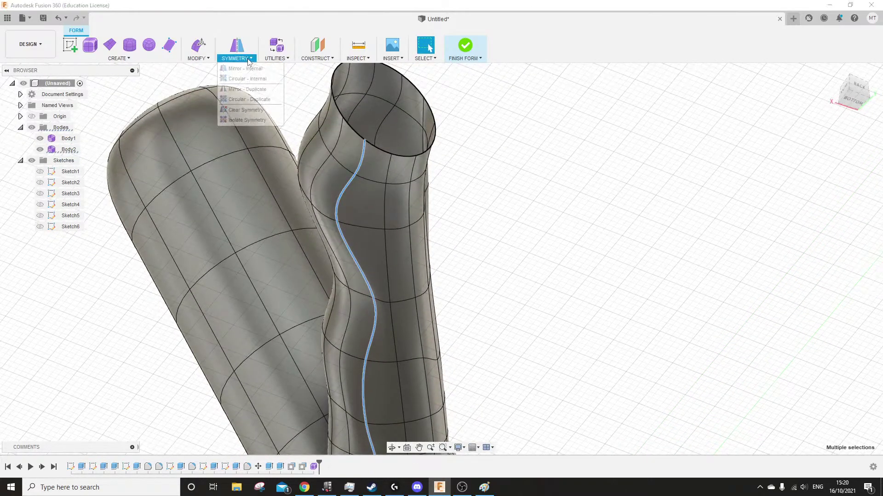
{"action": "left_click", "coordinate": [207, 82]}
{"action": "left_click", "coordinate": [824, 240]}
Smooth the eight-edge chain low on the branch's right-hand side using Edit By Curve with degree 3 and Uniform distribution
{"action": "middle_click_drag", "start_coordinate": [621, 300], "coordinate": [636, 287]}
{"action": "middle_click_drag", "start_coordinate": [441, 285], "coordinate": [569, 317], "text": "shift"}
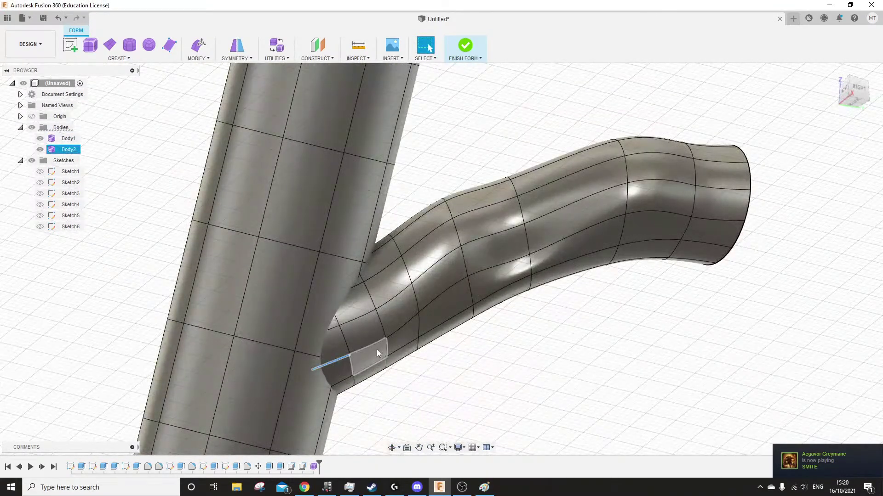
{"action": "left_click", "coordinate": [374, 346], "text": "shift"}
{"action": "left_click", "coordinate": [401, 325], "text": "shift"}
{"action": "left_click", "coordinate": [440, 292], "text": "shift"}
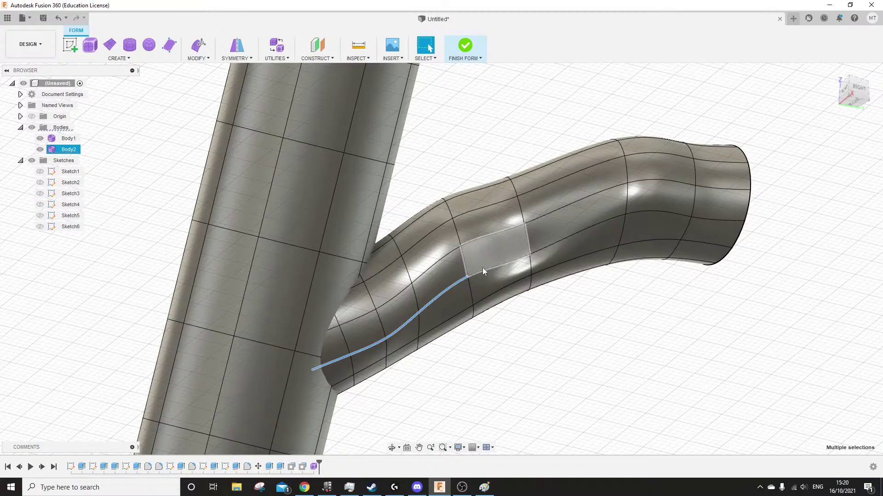
{"action": "left_click", "coordinate": [495, 265], "text": "shift"}
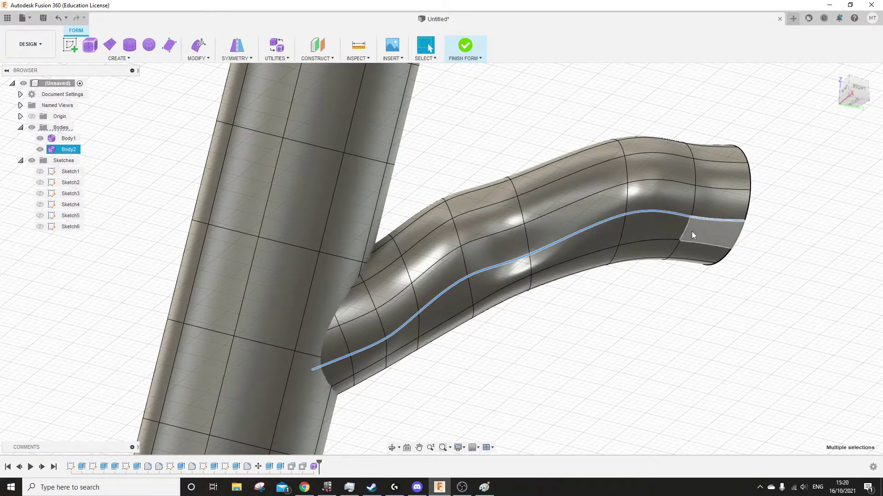
{"action": "middle_click_drag", "start_coordinate": [693, 236], "coordinate": [504, 264]}
{"action": "left_click", "coordinate": [198, 51]}
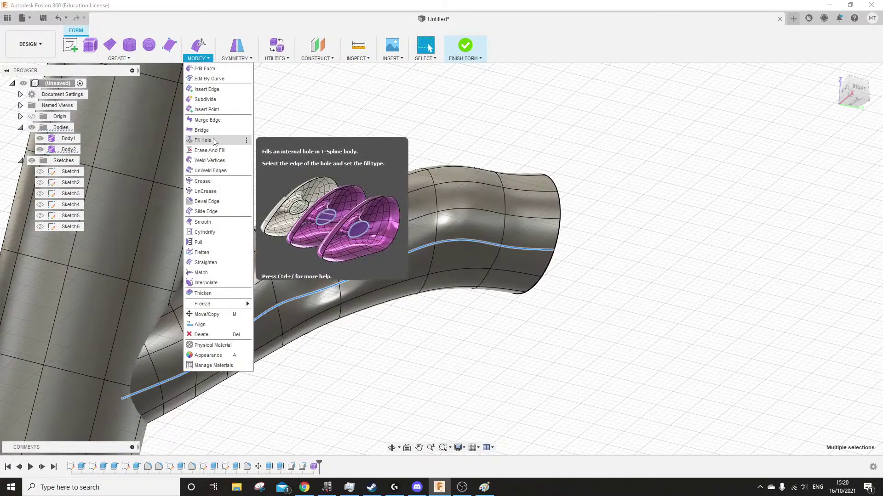
{"action": "left_click", "coordinate": [210, 79]}
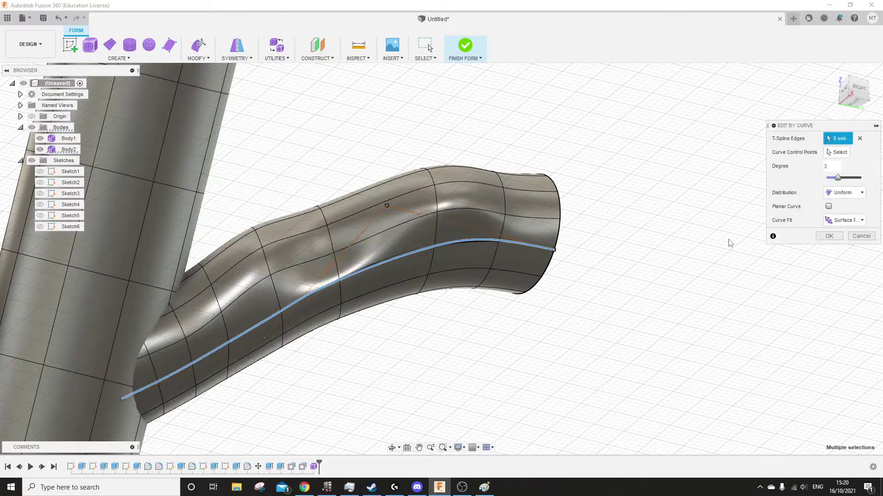
{"action": "left_click", "coordinate": [828, 236]}
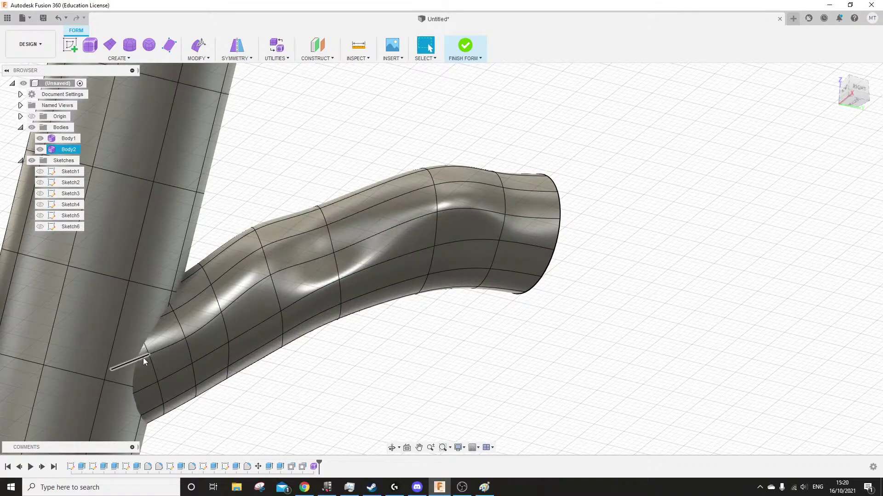
Apply Edit By Curve to the wavy chain directly above it, running from inside the cylinder to the branch's open end
{"action": "left_click", "coordinate": [144, 358]}
{"action": "left_click", "coordinate": [178, 343], "text": "ctrl"}
{"action": "left_click", "coordinate": [203, 326], "text": "ctrl"}
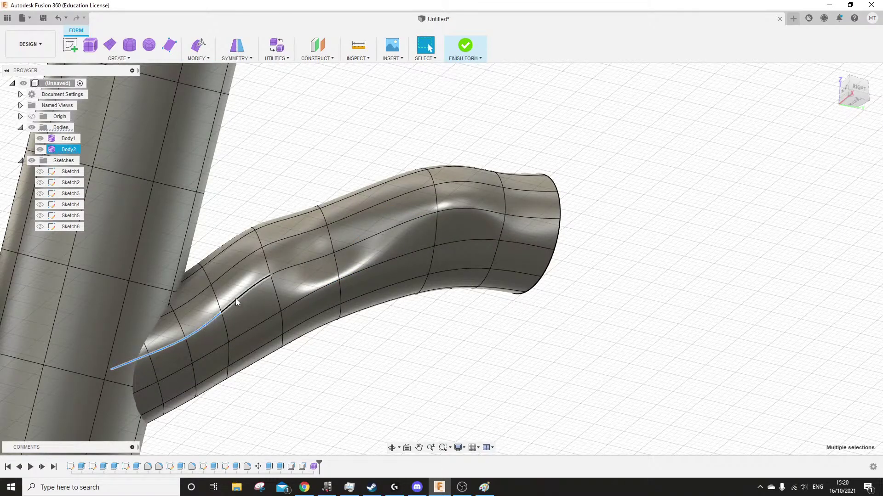
{"action": "left_click", "coordinate": [236, 299], "text": "ctrl"}
{"action": "left_click", "coordinate": [295, 267], "text": "ctrl"}
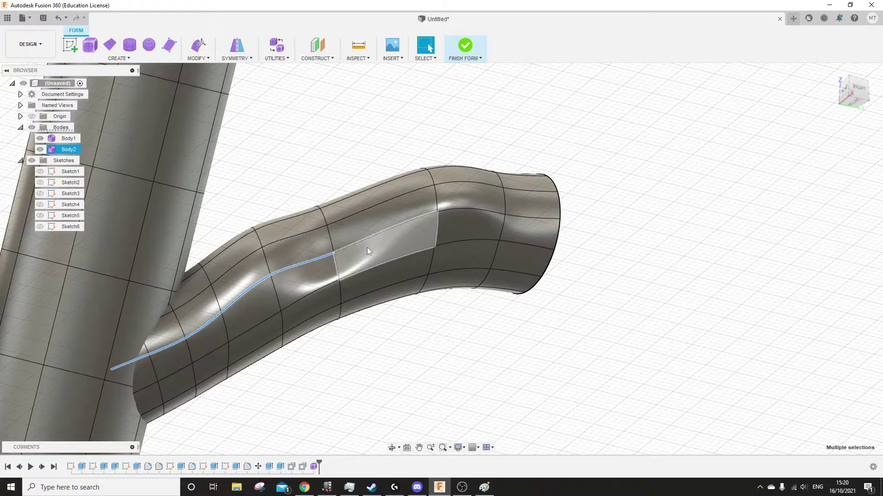
{"action": "left_click", "coordinate": [371, 236], "text": "ctrl"}
{"action": "left_click", "coordinate": [464, 210], "text": "ctrl"}
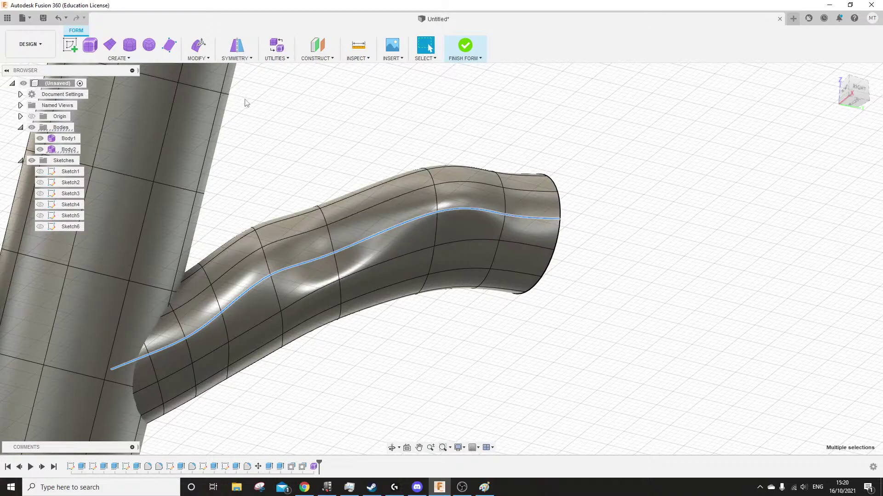
{"action": "left_click", "coordinate": [198, 53]}
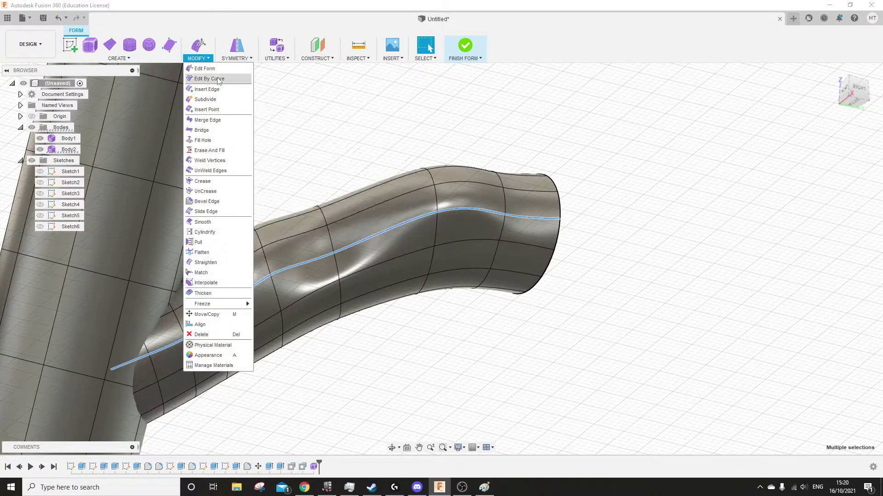
{"action": "left_click", "coordinate": [218, 79]}
{"action": "left_click", "coordinate": [828, 237]}
Select the next wavy seven-edge chain up the branch's side, from the cylinder junction to the open end
{"action": "middle_click_drag", "start_coordinate": [484, 123], "coordinate": [473, 146], "text": "shift"}
{"action": "left_click", "coordinate": [169, 326]}
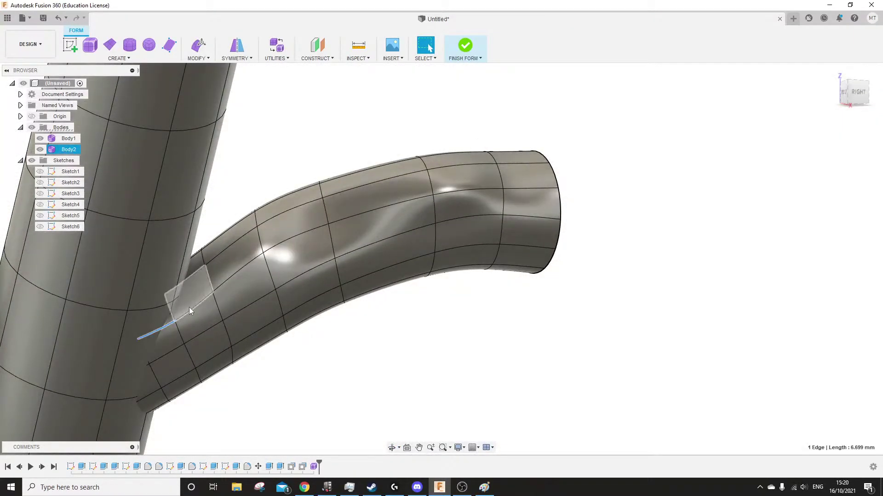
{"action": "left_click", "coordinate": [200, 302], "text": "shift"}
{"action": "left_click", "coordinate": [291, 241], "text": "shift"}
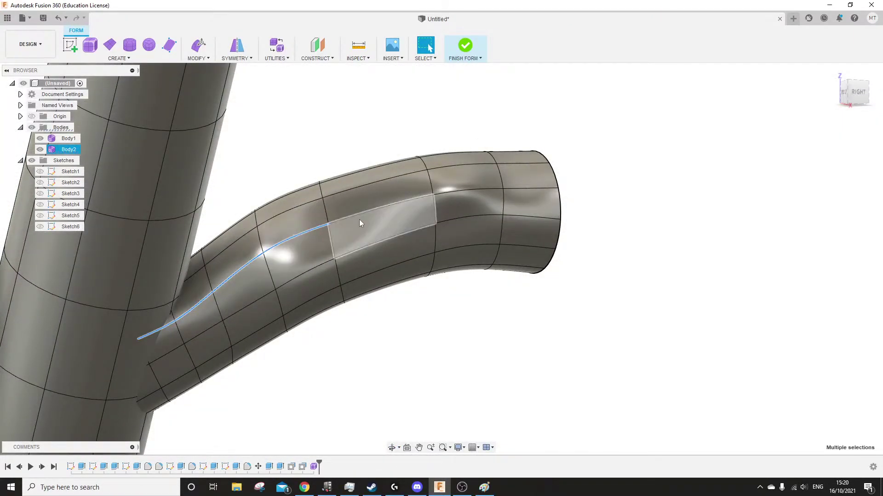
{"action": "left_click", "coordinate": [376, 211], "text": "shift"}
{"action": "left_click", "coordinate": [471, 192], "text": "shift"}
{"action": "left_click", "coordinate": [538, 194], "text": "shift"}
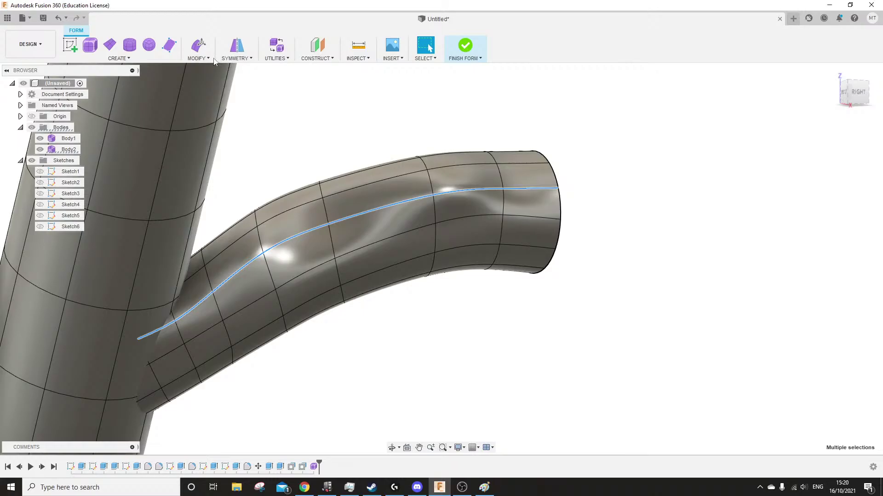
{"action": "left_click", "coordinate": [198, 58]}
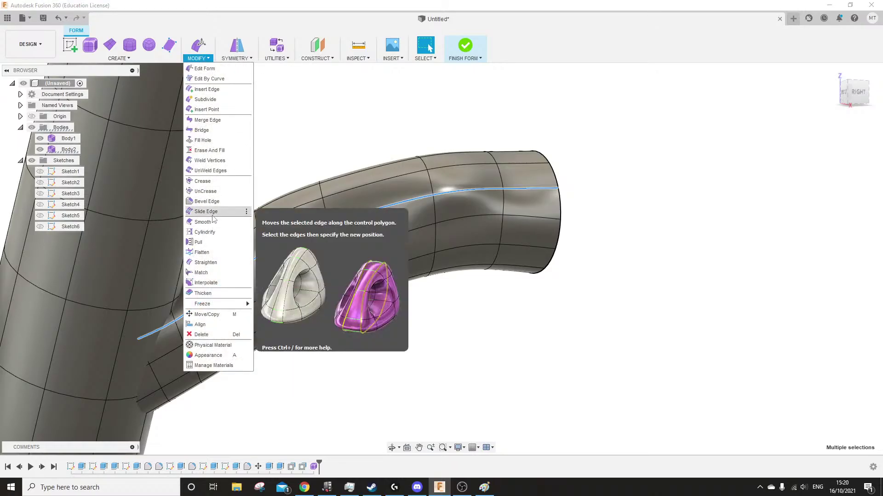
{"action": "left_click", "coordinate": [205, 69]}
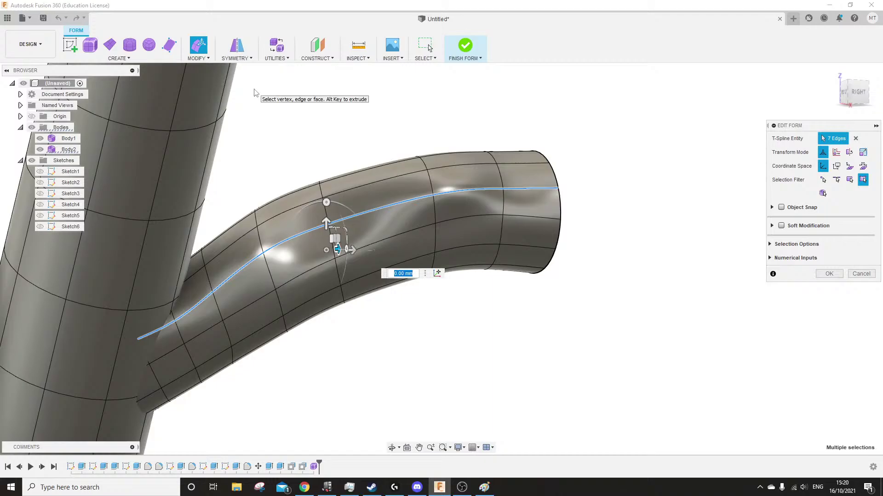
{"action": "key", "text": "Escape"}
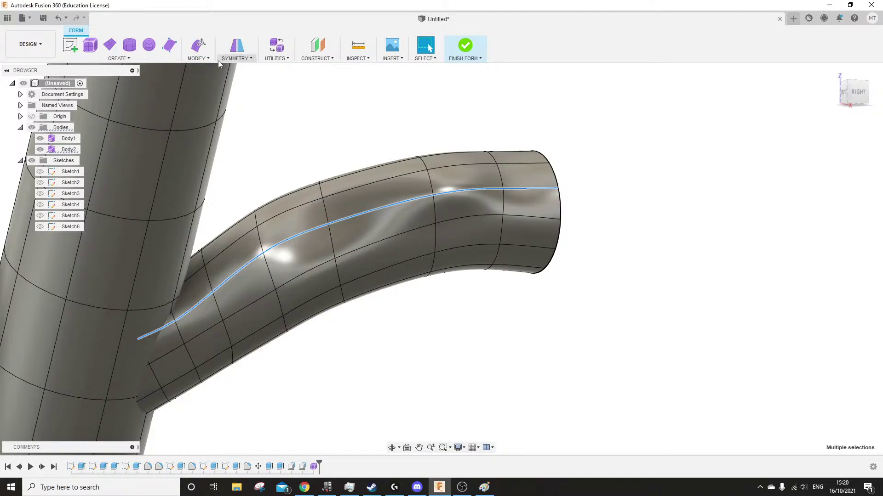
Smooth the selected seven-edge chain using Edit By Curve with degree 3 and Uniform distribution
{"action": "left_click", "coordinate": [199, 58]}
{"action": "left_click", "coordinate": [206, 79]}
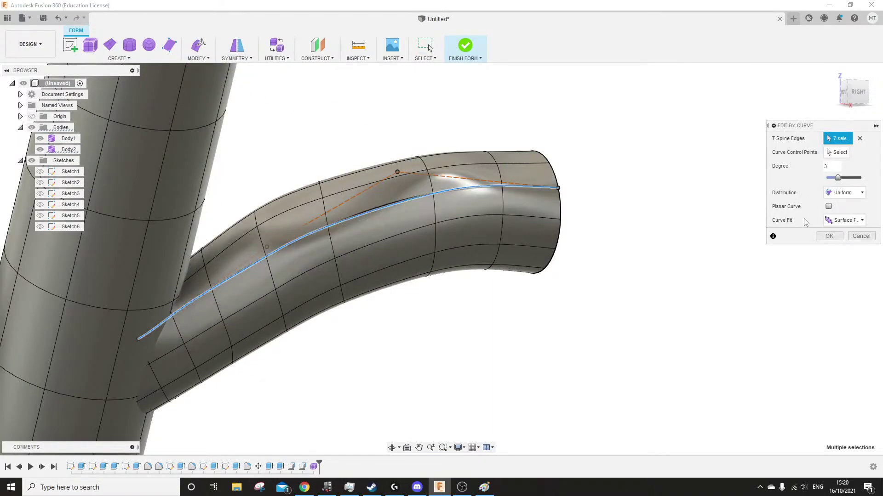
{"action": "left_click", "coordinate": [829, 236]}
Smooth the upper-side chain that rises over the bulge and dips toward the branch's open end, using Edit By Curve
{"action": "middle_click_drag", "start_coordinate": [625, 172], "coordinate": [609, 199], "text": "shift"}
{"action": "left_click", "coordinate": [258, 166]}
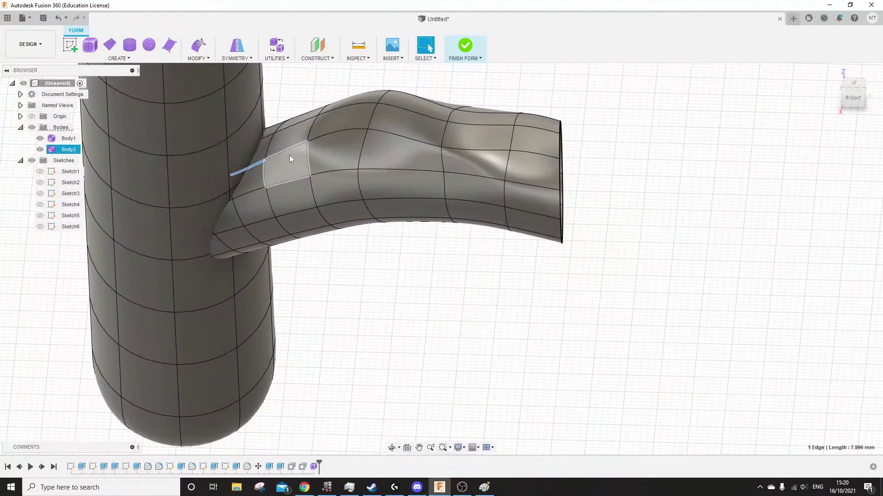
{"action": "left_click", "coordinate": [290, 151], "text": "shift"}
{"action": "left_click", "coordinate": [339, 132], "text": "shift"}
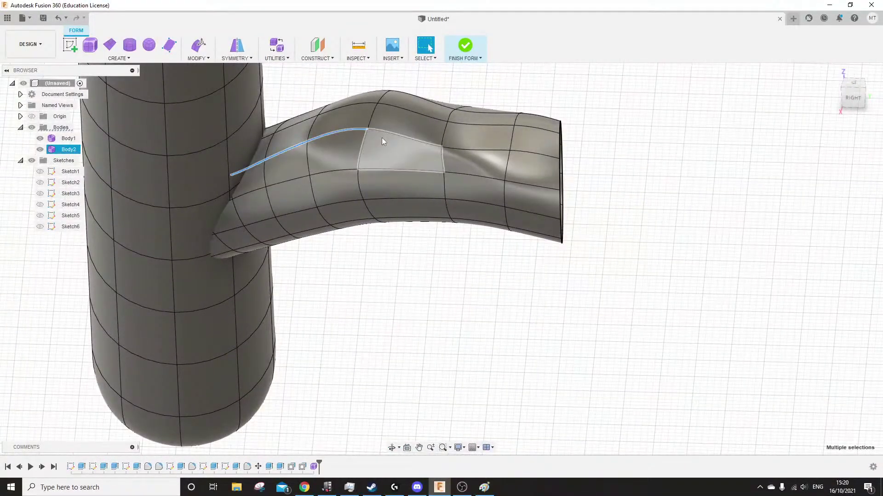
{"action": "left_click", "coordinate": [468, 150], "text": "shift"}
{"action": "left_click", "coordinate": [526, 152], "text": "shift"}
{"action": "left_click", "coordinate": [202, 58]}
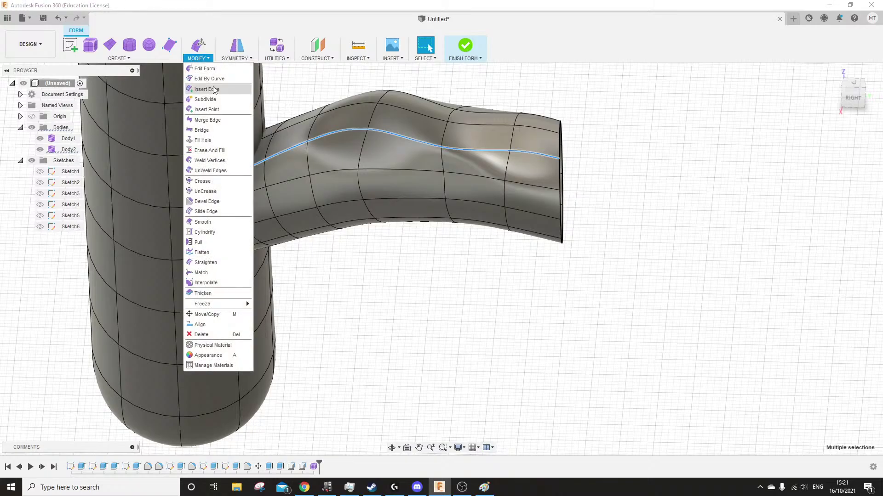
{"action": "left_click", "coordinate": [208, 78]}
{"action": "left_click", "coordinate": [818, 237]}
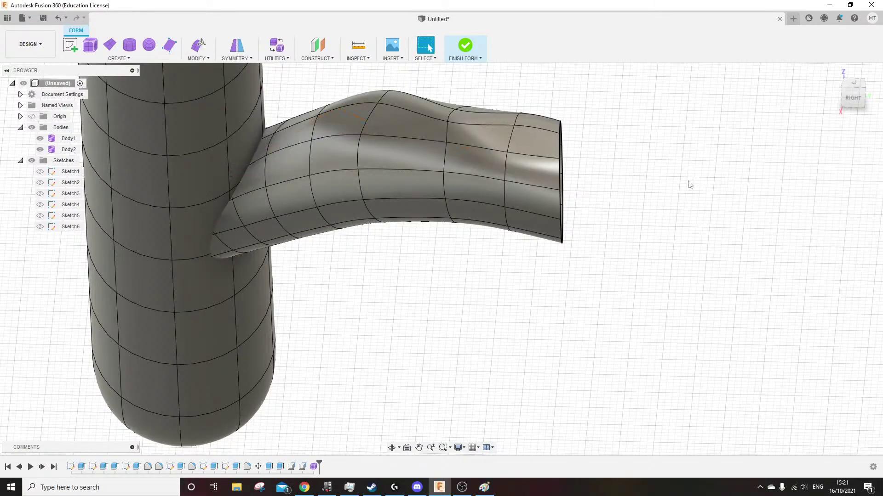
Apply Edit By Curve to the S-shaped edge chain along the branch's top, from the open end into the cylinder
{"action": "middle_click_drag", "start_coordinate": [534, 65], "coordinate": [531, 160], "text": "shift"}
{"action": "middle_click_drag", "start_coordinate": [469, 177], "coordinate": [424, 374], "text": "shift"}
{"action": "left_click", "coordinate": [429, 370]}
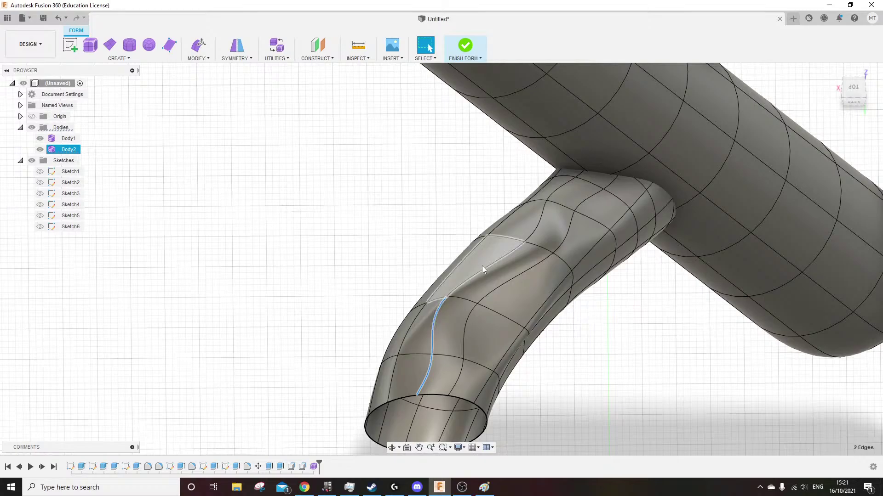
{"action": "left_click", "coordinate": [508, 248], "text": "shift"}
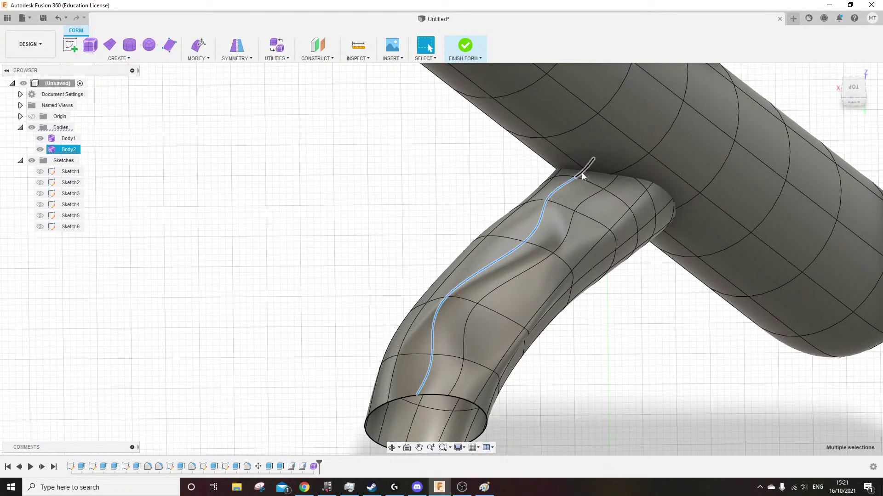
{"action": "left_click", "coordinate": [198, 58]}
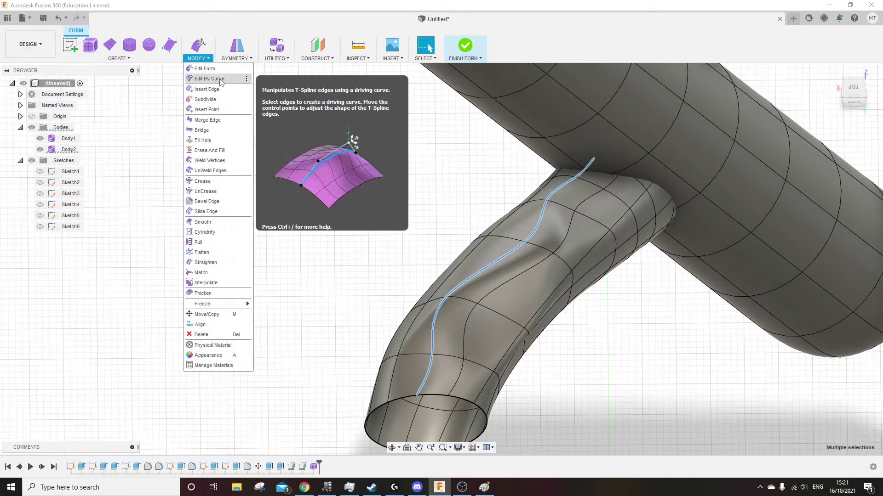
{"action": "left_click", "coordinate": [202, 81]}
{"action": "left_click", "coordinate": [829, 236]}
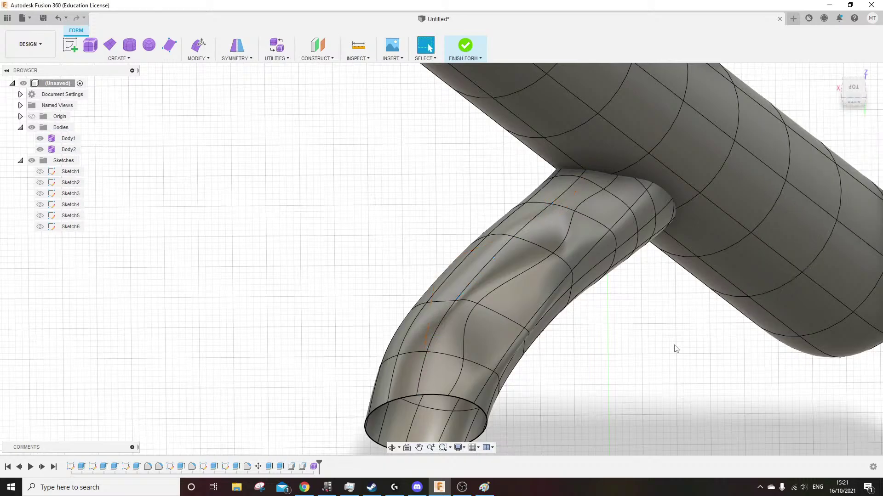
Smooth the remaining wavy chain next to it on the branch's top, open end to cylinder, using Edit By Curve
{"action": "middle_click_drag", "start_coordinate": [676, 349], "coordinate": [432, 363], "text": "shift"}
{"action": "left_click", "coordinate": [424, 349]}
{"action": "left_click", "coordinate": [431, 309], "text": "shift"}
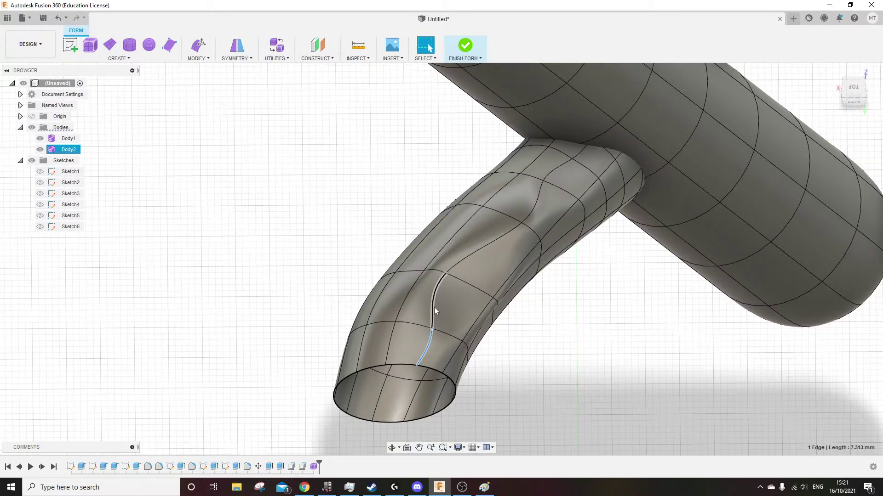
{"action": "left_click", "coordinate": [465, 261], "text": "shift"}
{"action": "left_click", "coordinate": [505, 232], "text": "shift"}
{"action": "left_click", "coordinate": [533, 203], "text": "shift"}
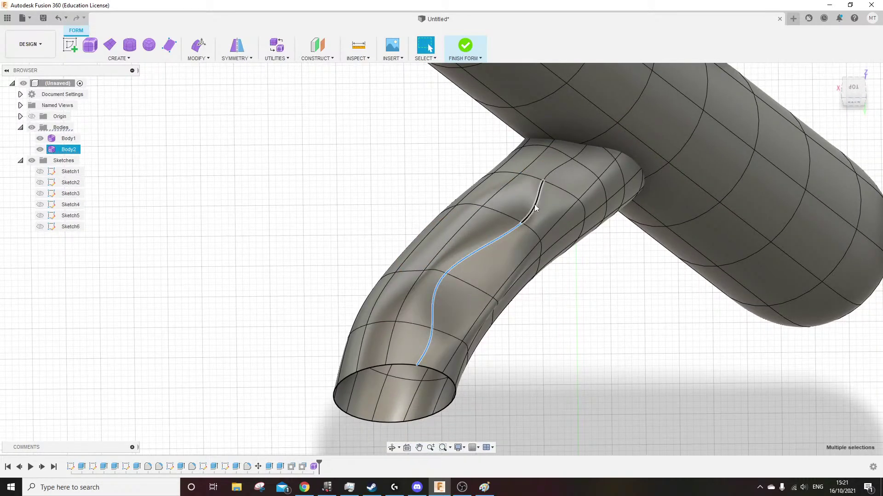
{"action": "left_click", "coordinate": [558, 167], "text": "shift"}
{"action": "left_click", "coordinate": [199, 51]}
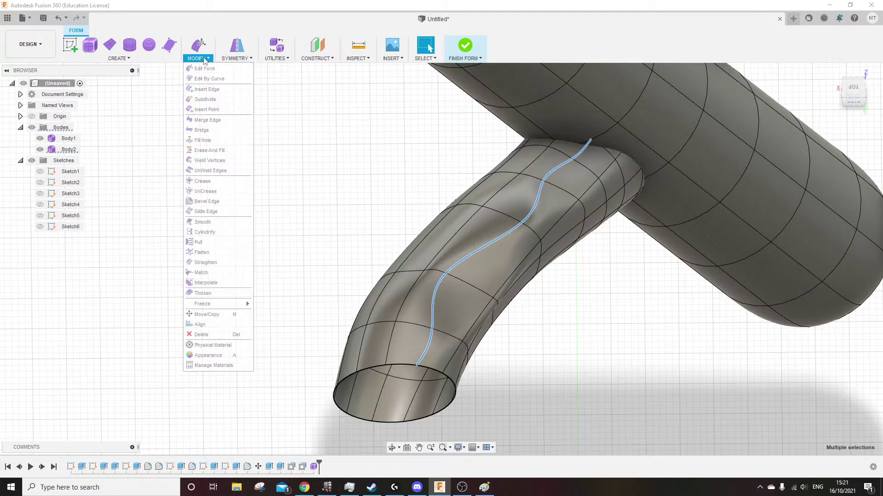
{"action": "left_click", "coordinate": [216, 78]}
{"action": "left_click", "coordinate": [829, 235]}
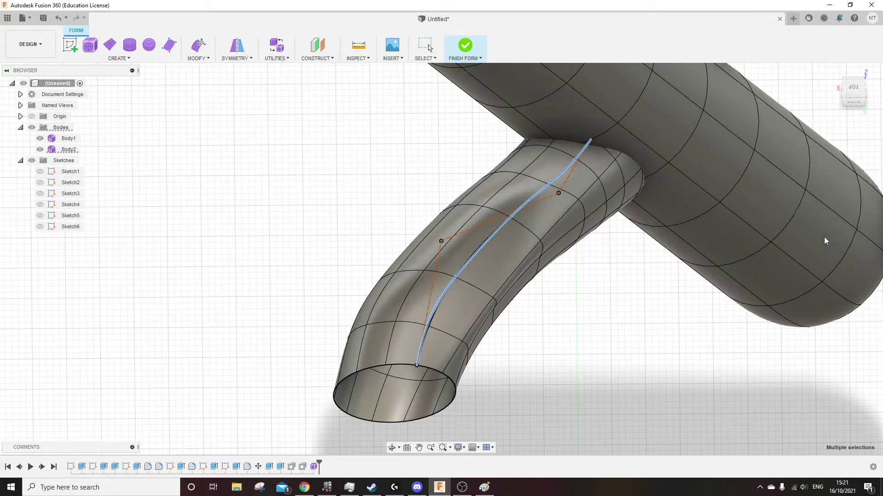
{"action": "middle_click_drag", "start_coordinate": [829, 236], "coordinate": [390, 333], "text": "shift"}
{"action": "scroll", "coordinate": [451, 319], "scroll_direction": "up", "scroll_amount": 5}
{"action": "scroll", "coordinate": [437, 340], "scroll_direction": "down", "scroll_amount": 4}
{"action": "left_click_drag", "start_coordinate": [282, 183], "coordinate": [427, 357]}
{"action": "left_click", "coordinate": [348, 384]}
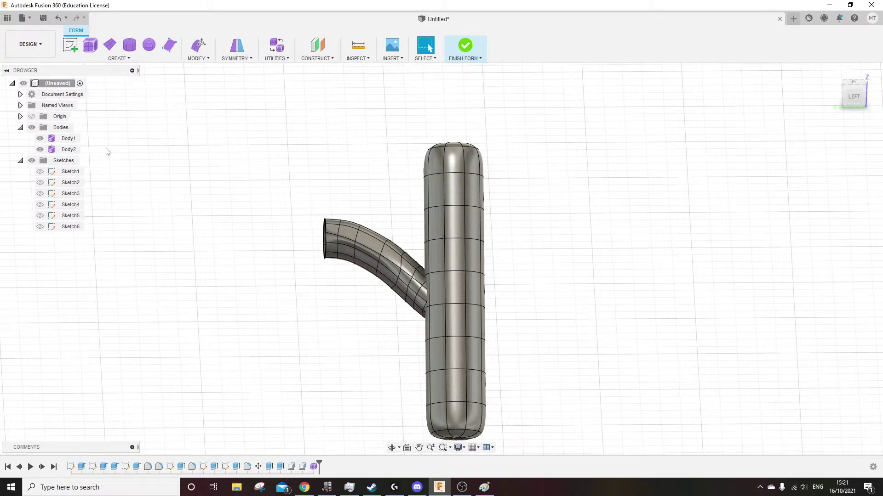
Duplicate the curved branch body in place without moving the copy
{"action": "left_click", "coordinate": [68, 149]}
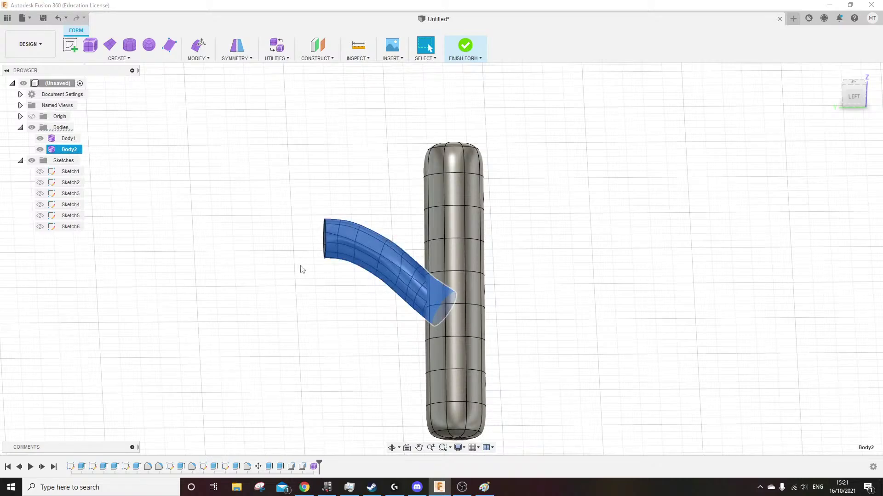
{"action": "key", "text": "ctrl+c"}
{"action": "key", "text": "ctrl+v"}
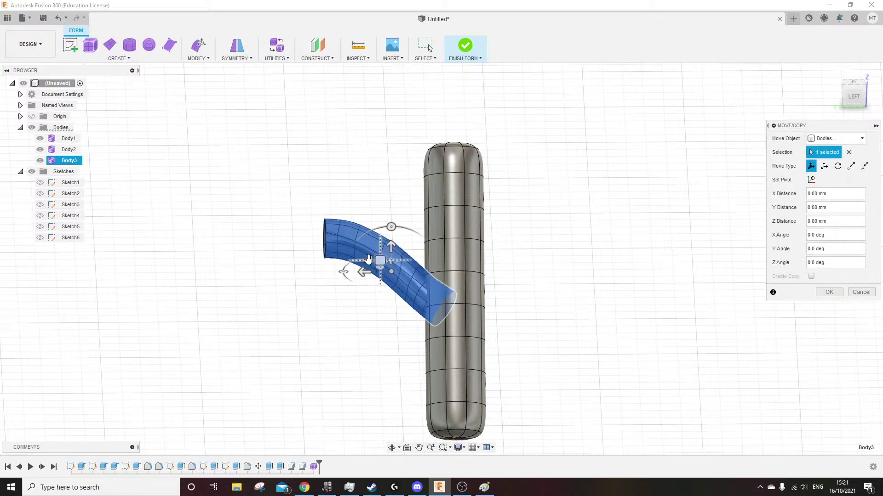
{"action": "middle_click_drag", "start_coordinate": [298, 286], "coordinate": [374, 308], "text": "shift"}
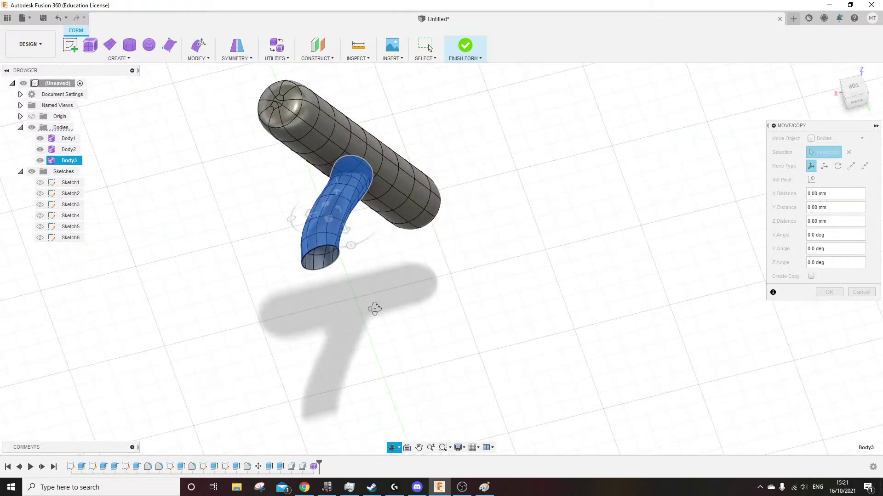
{"action": "middle_click_drag", "start_coordinate": [386, 252], "coordinate": [391, 300]}
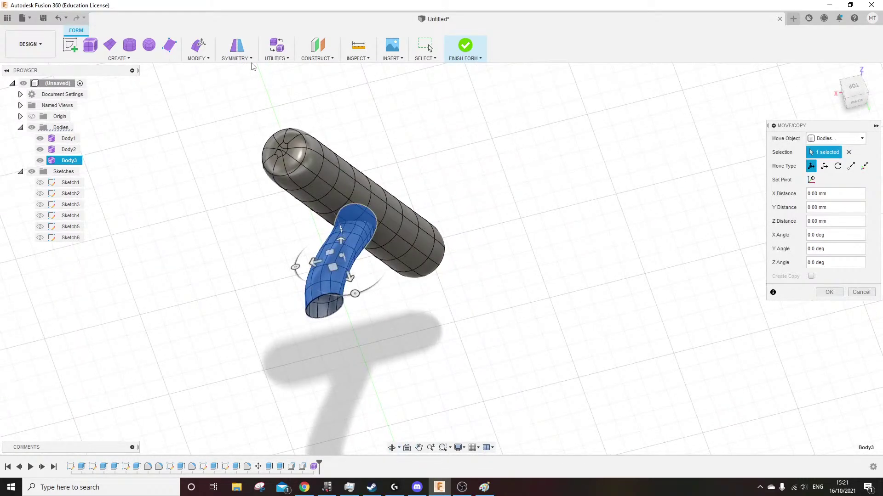
{"action": "key", "text": "Escape"}
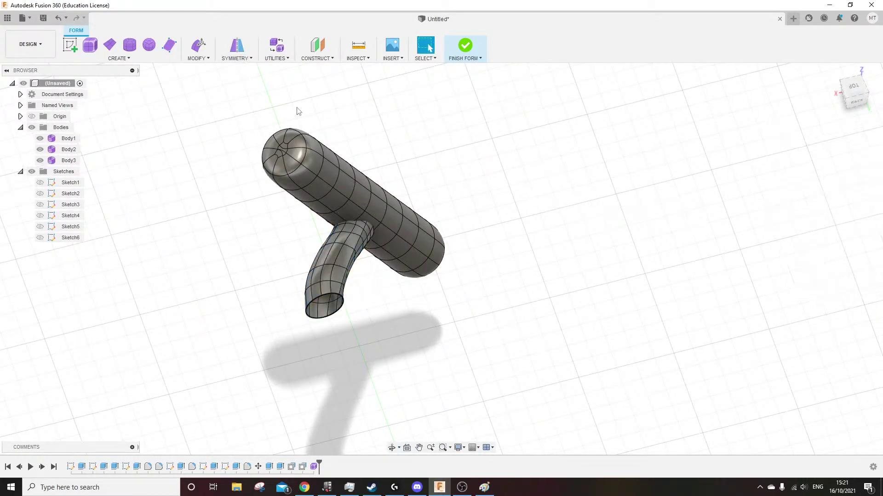
{"action": "left_click", "coordinate": [238, 48]}
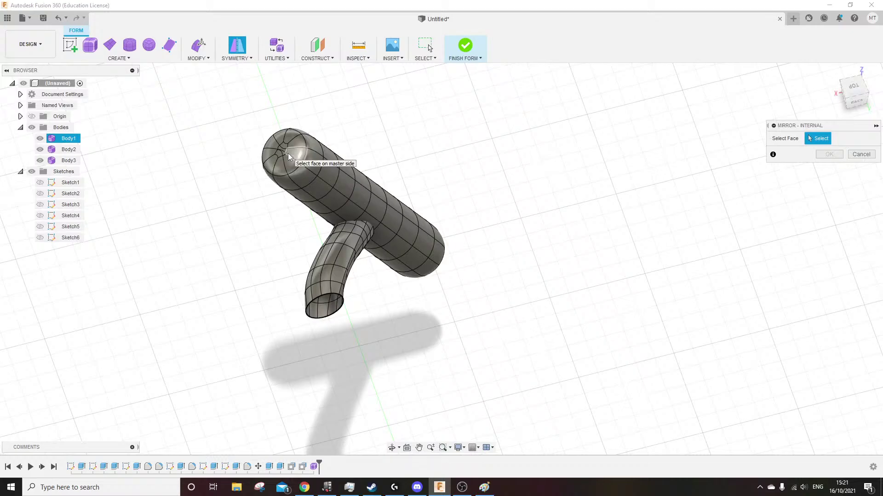
{"action": "left_click", "coordinate": [255, 58]}
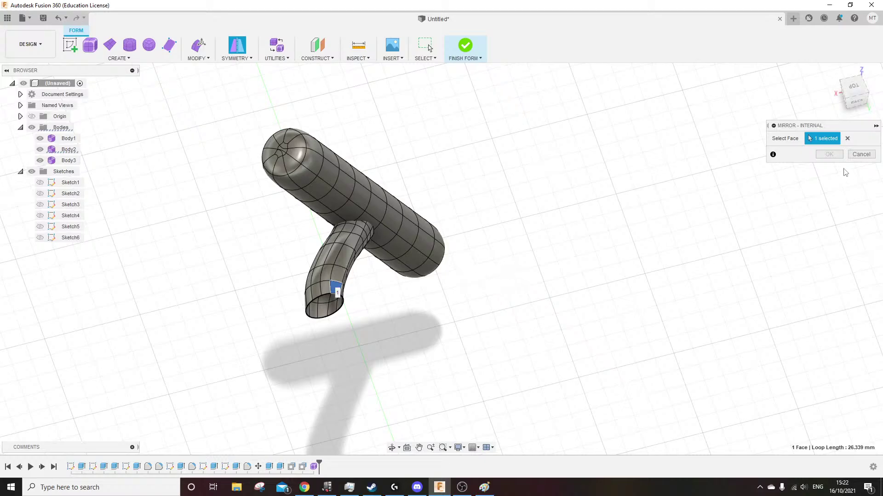
{"action": "left_click", "coordinate": [860, 155]}
{"action": "left_click", "coordinate": [229, 59]}
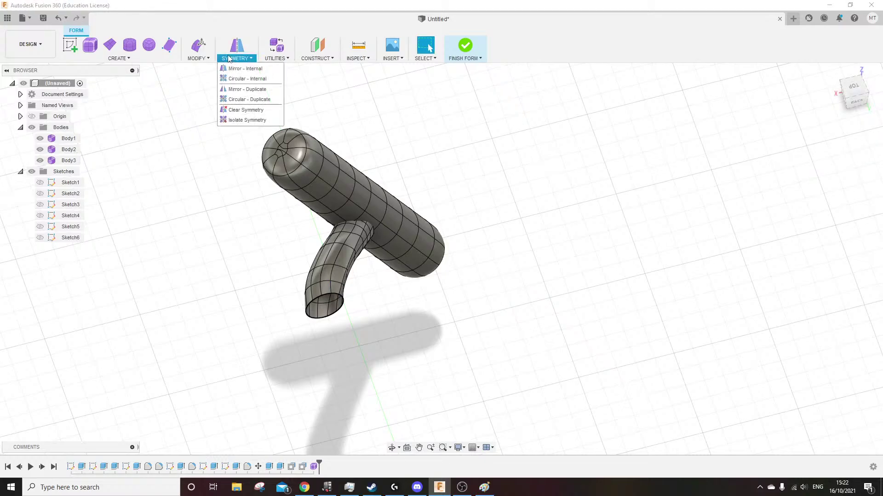
{"action": "left_click", "coordinate": [247, 90]}
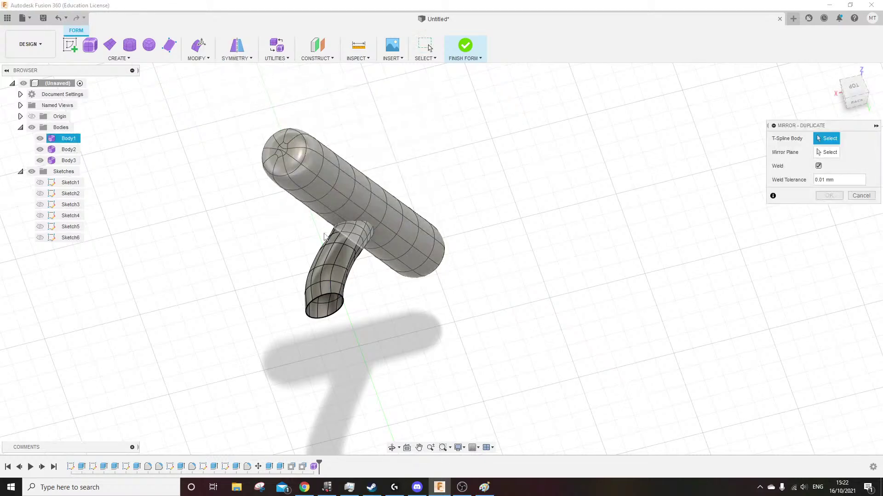
{"action": "left_click", "coordinate": [316, 266]}
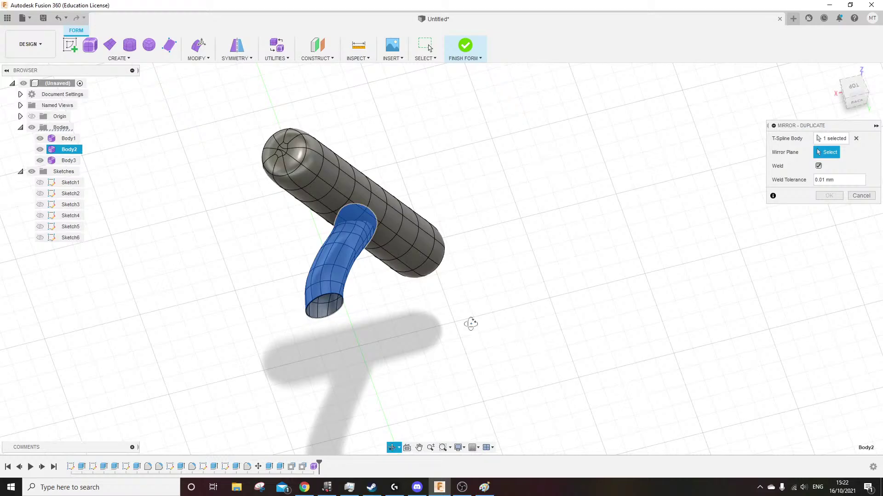
{"action": "middle_click_drag", "start_coordinate": [471, 323], "coordinate": [394, 309], "text": "shift"}
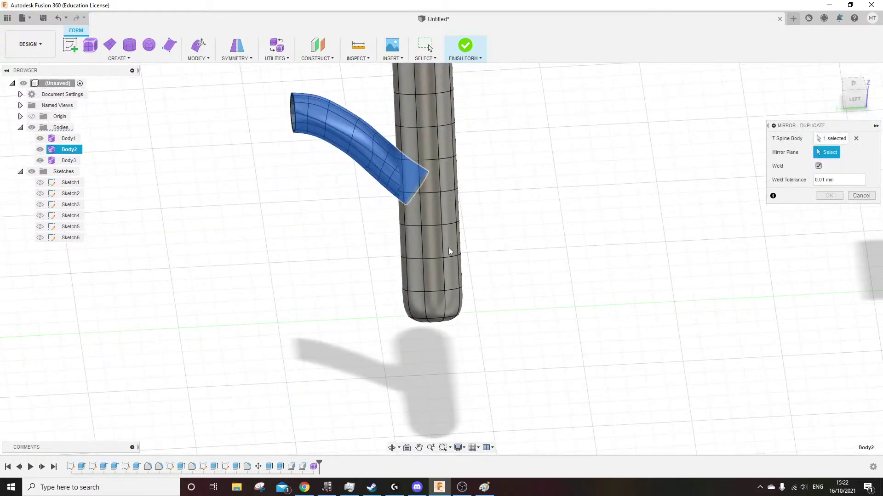
{"action": "scroll", "coordinate": [335, 309], "scroll_direction": "down", "scroll_amount": 3}
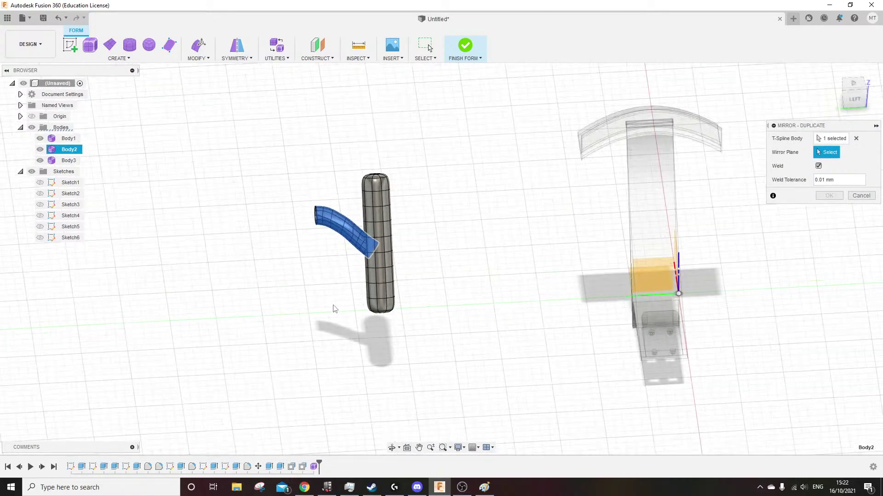
Create a construction plane offset 325 mm from the XZ plane, through the middle of the cylinder
{"action": "left_click", "coordinate": [317, 58]}
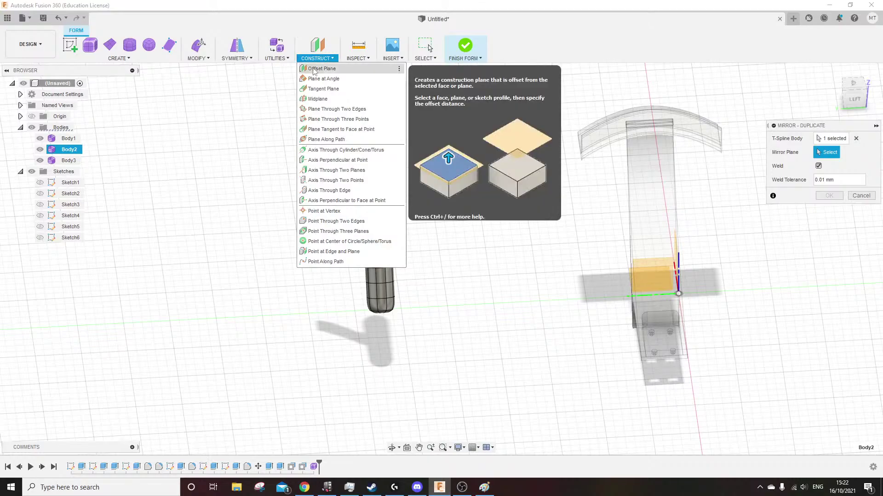
{"action": "left_click", "coordinate": [322, 69]}
{"action": "middle_click_drag", "start_coordinate": [514, 232], "coordinate": [552, 230], "text": "shift"}
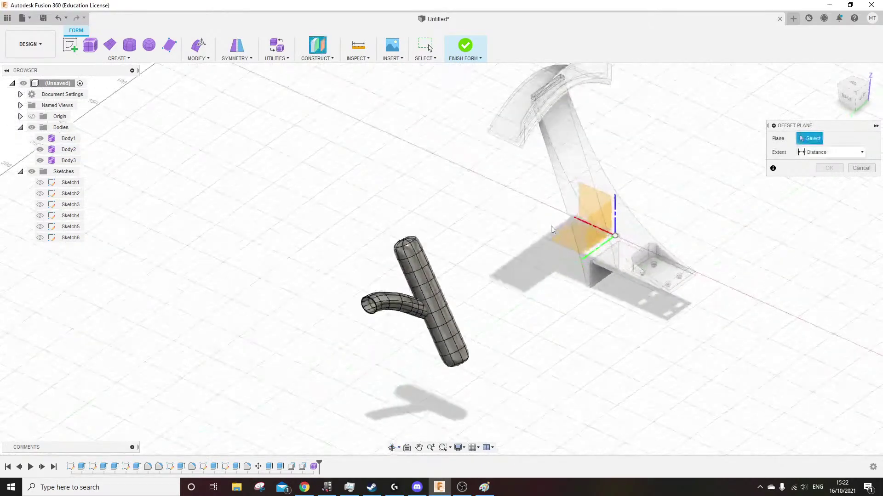
{"action": "left_click", "coordinate": [593, 201]}
{"action": "left_click_drag", "start_coordinate": [594, 216], "coordinate": [456, 365]}
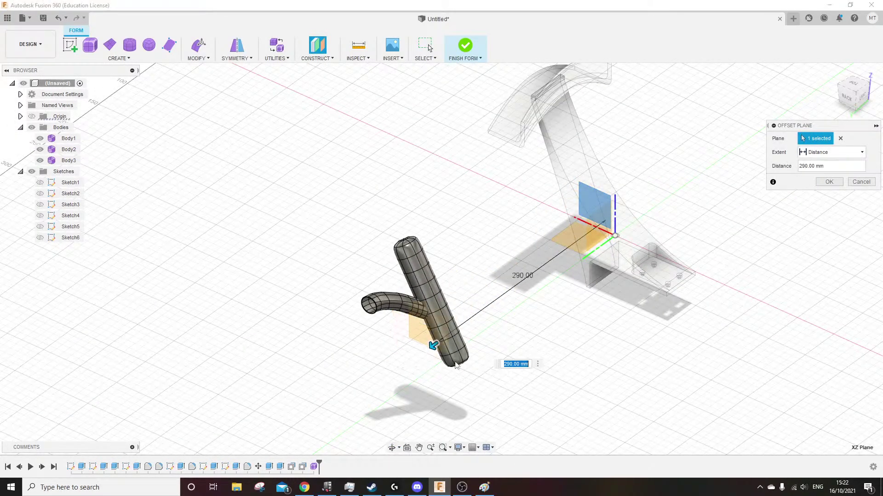
{"action": "middle_click_drag", "start_coordinate": [501, 373], "coordinate": [455, 365], "text": "shift"}
{"action": "scroll", "coordinate": [405, 294], "scroll_direction": "up", "scroll_amount": 5}
{"action": "left_click_drag", "start_coordinate": [404, 259], "coordinate": [335, 256]}
{"action": "middle_click_drag", "start_coordinate": [335, 256], "coordinate": [277, 289], "text": "shift"}
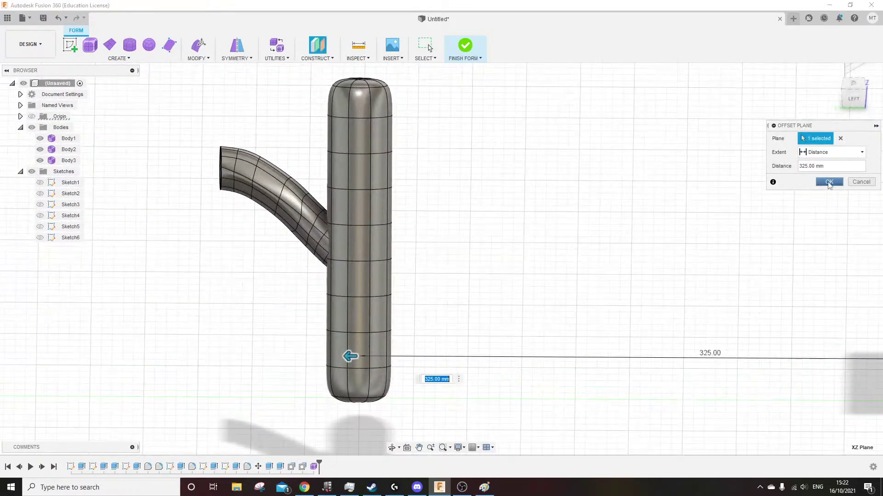
{"action": "left_click", "coordinate": [829, 182]}
Mirror-duplicate the copied branch body across the offset plane, with Weld enabled at 0.01 mm tolerance
{"action": "left_click", "coordinate": [236, 51]}
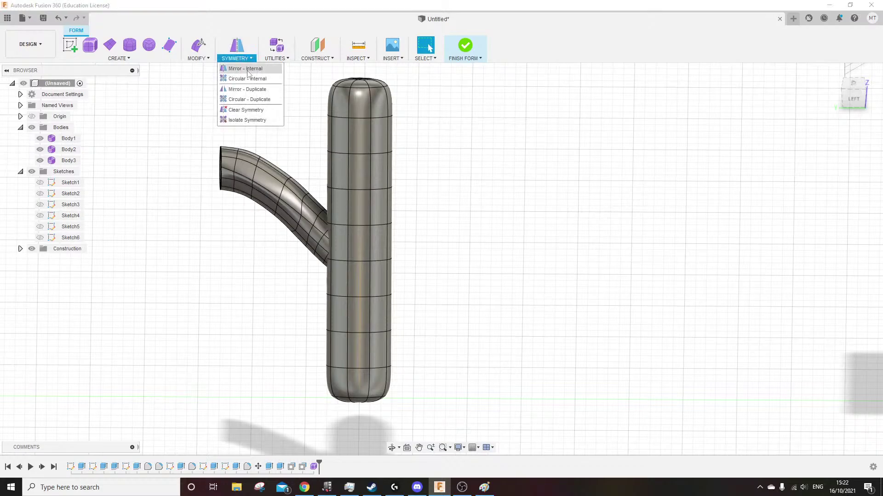
{"action": "left_click", "coordinate": [250, 90]}
{"action": "left_click", "coordinate": [260, 175]}
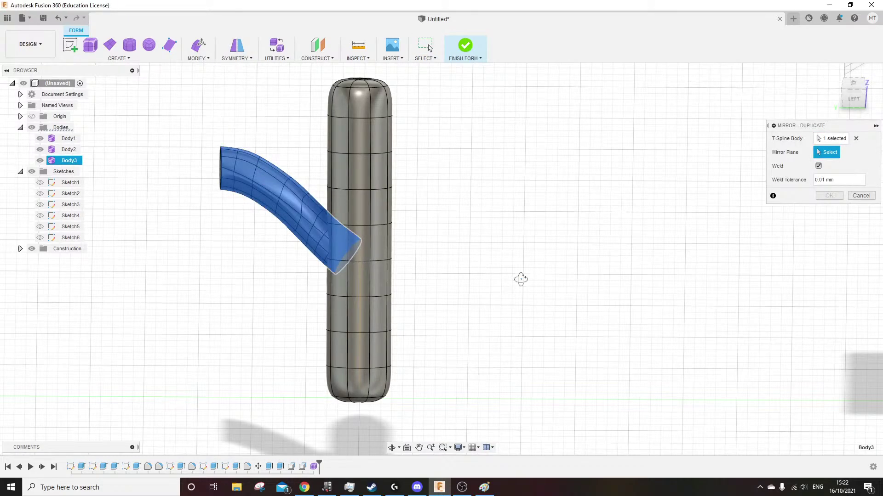
{"action": "middle_click_drag", "start_coordinate": [521, 279], "coordinate": [542, 285], "text": "shift"}
{"action": "left_click", "coordinate": [457, 329]}
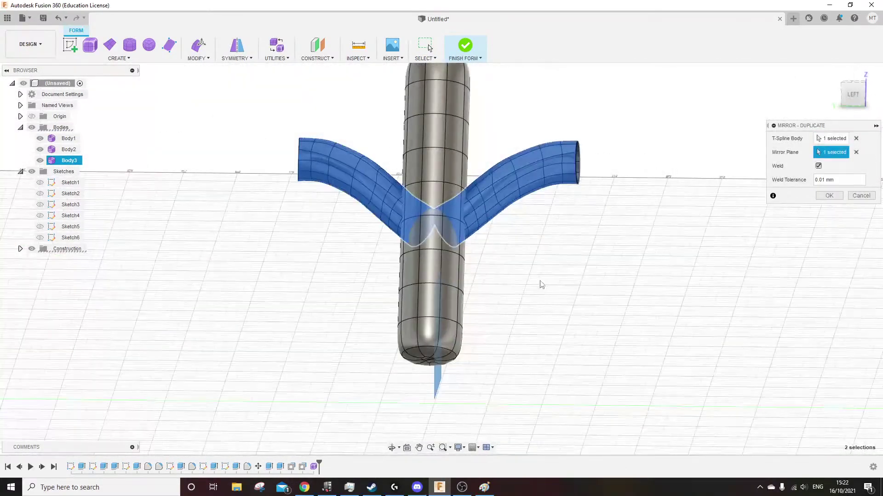
{"action": "left_click", "coordinate": [828, 196]}
Examine both branches and their junctions with the cylinder from several sides
{"action": "middle_click_drag", "start_coordinate": [624, 235], "coordinate": [414, 282], "text": "shift"}
{"action": "scroll", "coordinate": [579, 248], "scroll_direction": "up", "scroll_amount": 3}
{"action": "scroll", "coordinate": [593, 293], "scroll_direction": "up", "scroll_amount": 2}
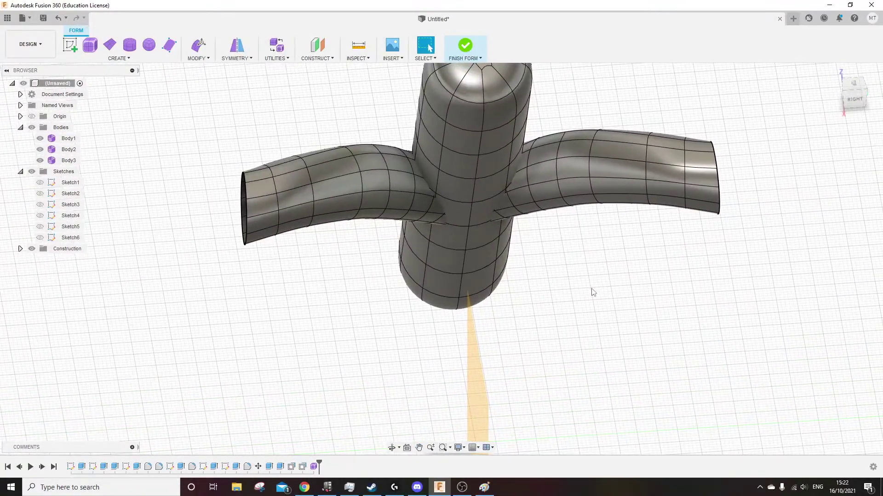
{"action": "scroll", "coordinate": [361, 345], "scroll_direction": "down", "scroll_amount": 4}
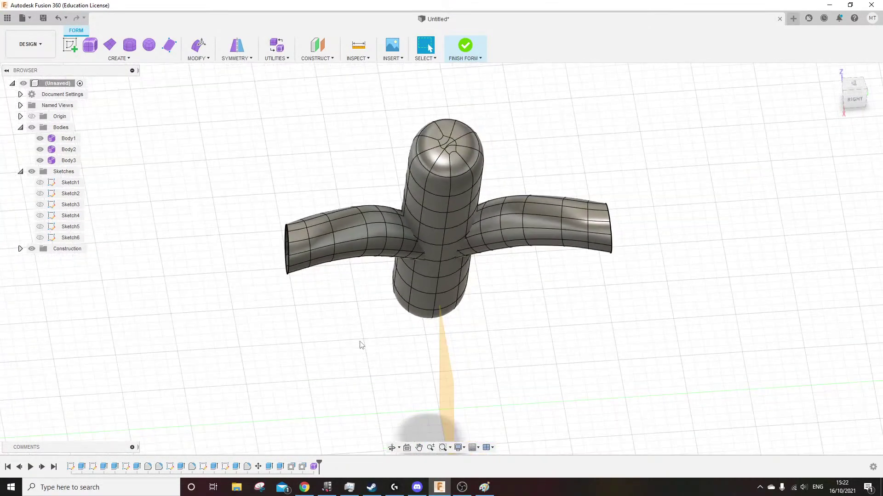
{"action": "middle_click_drag", "start_coordinate": [388, 364], "coordinate": [366, 228], "text": "shift"}
{"action": "scroll", "coordinate": [364, 206], "scroll_direction": "up", "scroll_amount": 5}
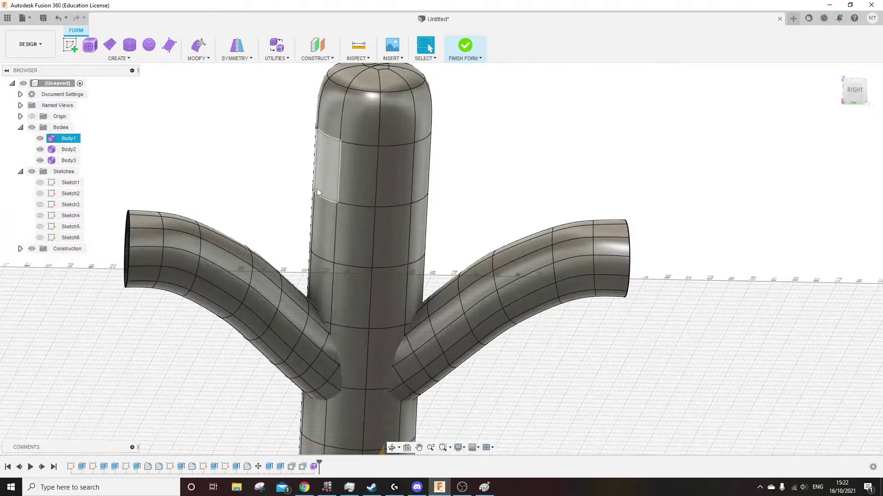
{"action": "middle_click_drag", "start_coordinate": [317, 212], "coordinate": [317, 191], "text": "shift"}
{"action": "left_click_drag", "start_coordinate": [272, 150], "coordinate": [446, 222]}
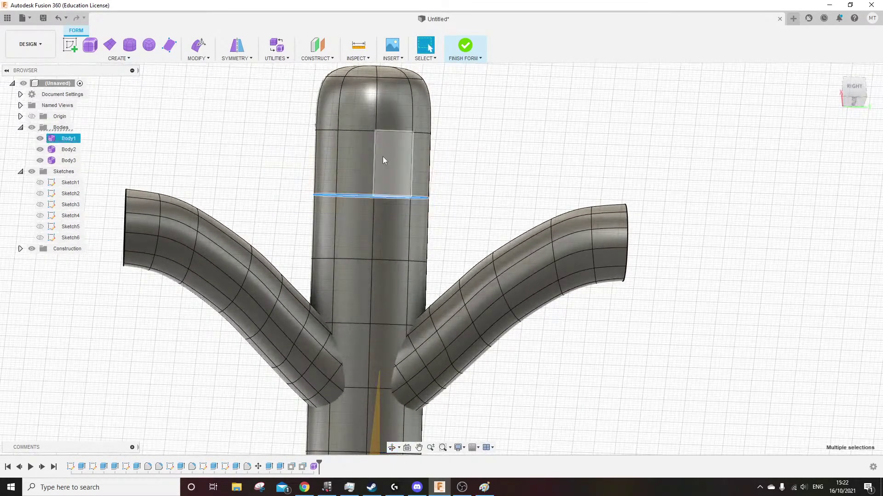
{"action": "middle_click_drag", "start_coordinate": [382, 157], "coordinate": [379, 255]}
{"action": "left_click_drag", "start_coordinate": [224, 119], "coordinate": [379, 361]}
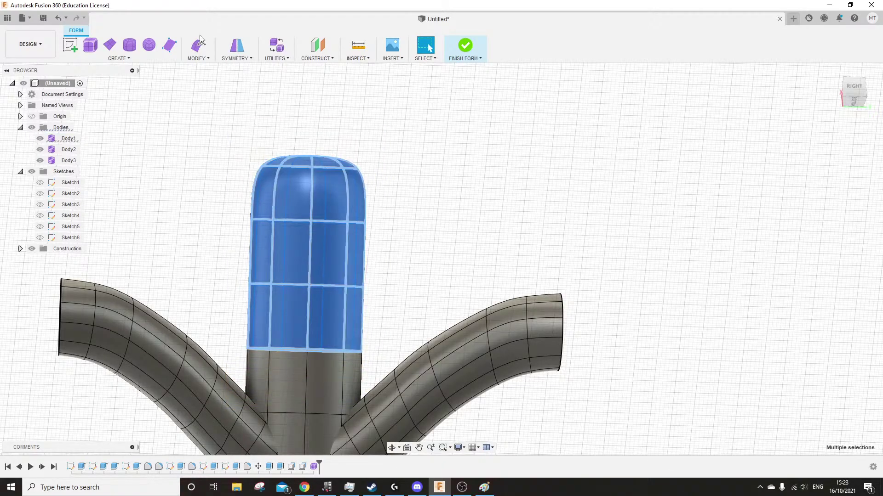
{"action": "left_click", "coordinate": [208, 57]}
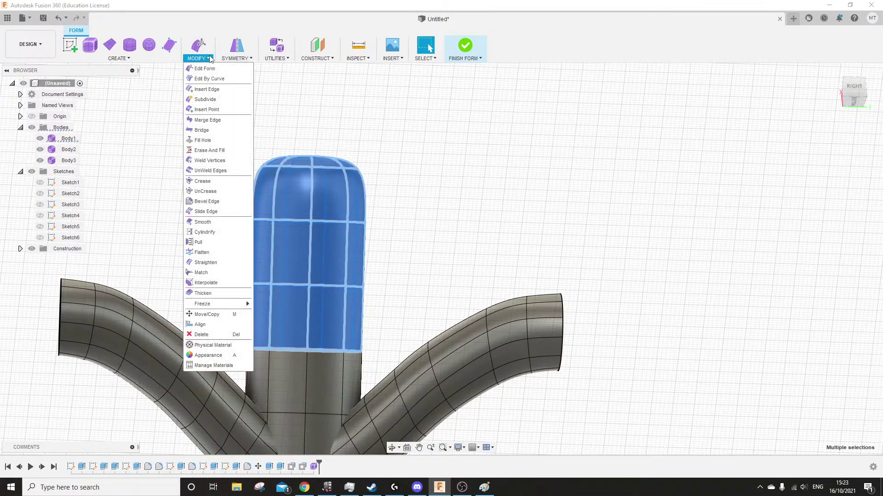
{"action": "left_click", "coordinate": [215, 78]}
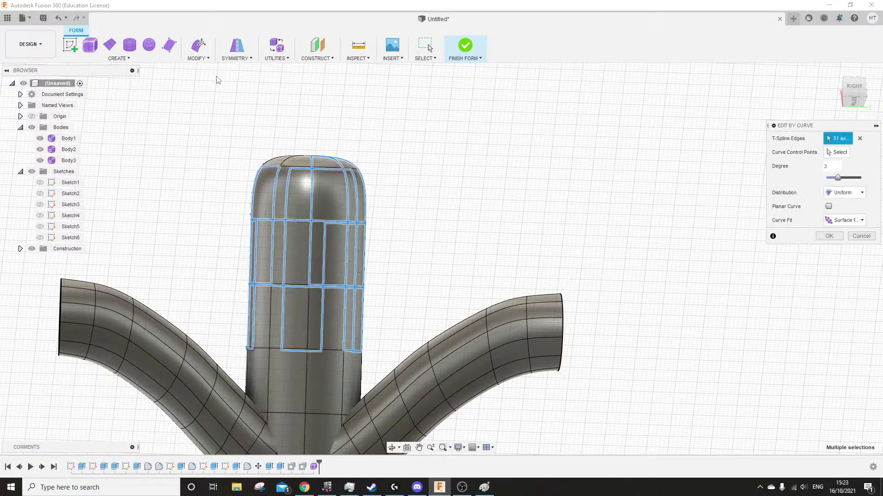
{"action": "middle_click_drag", "start_coordinate": [572, 144], "coordinate": [579, 161], "text": "shift"}
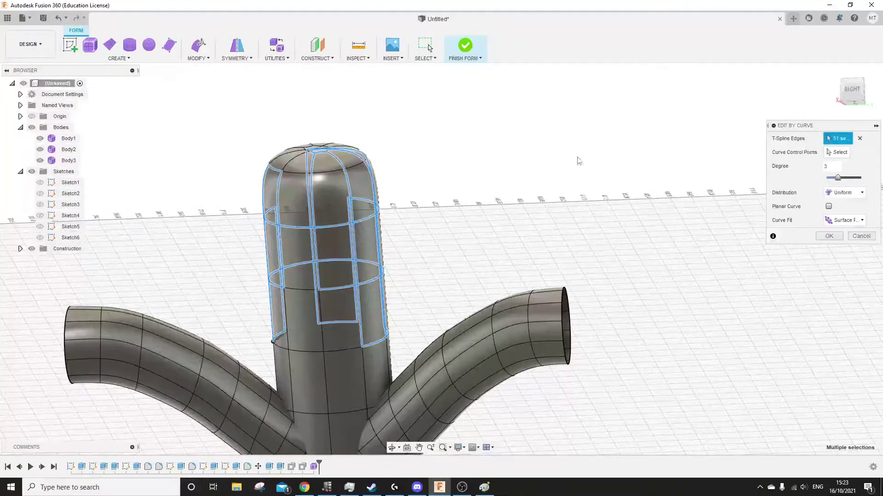
{"action": "left_click", "coordinate": [862, 236]}
Scale the cylinder's upper section above the branches, rounded cap included, to 0.85 along all three axes with Edit Form
{"action": "middle_click_drag", "start_coordinate": [571, 223], "coordinate": [519, 204], "text": "shift"}
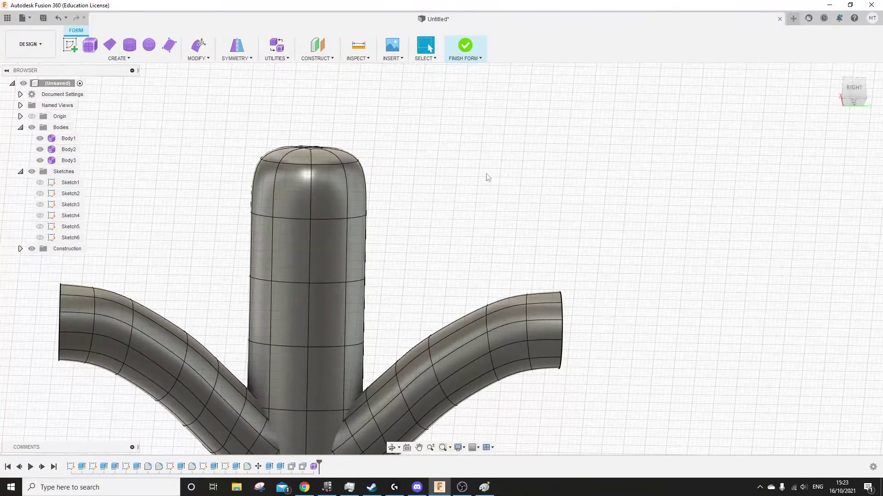
{"action": "left_click_drag", "start_coordinate": [443, 100], "coordinate": [262, 321]}
{"action": "left_click", "coordinate": [240, 193]}
{"action": "left_click_drag", "start_coordinate": [239, 123], "coordinate": [378, 354]}
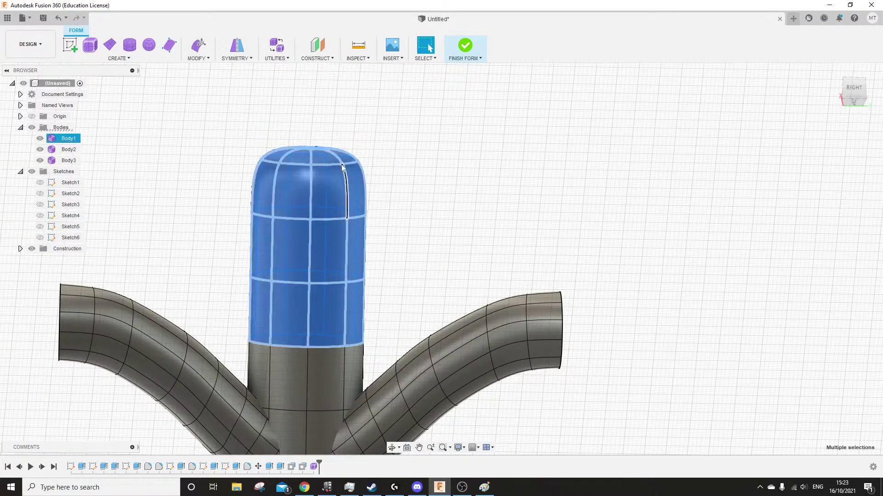
{"action": "left_click", "coordinate": [208, 60]}
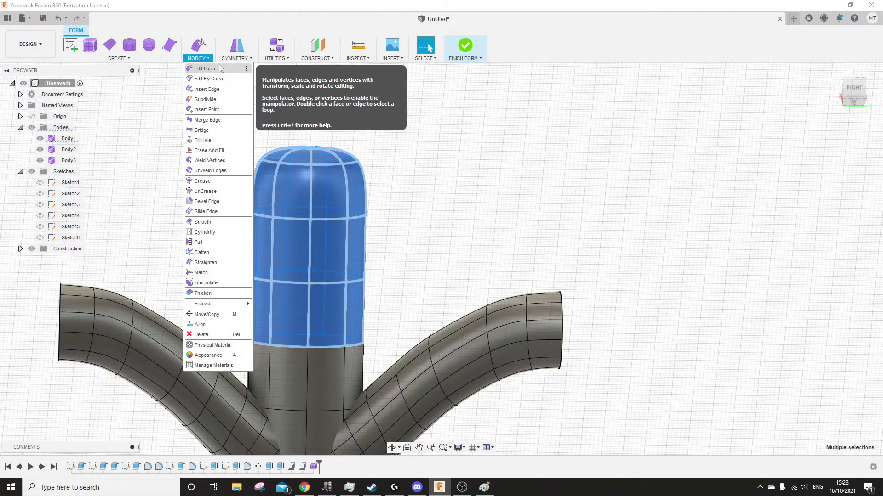
{"action": "left_click", "coordinate": [205, 69]}
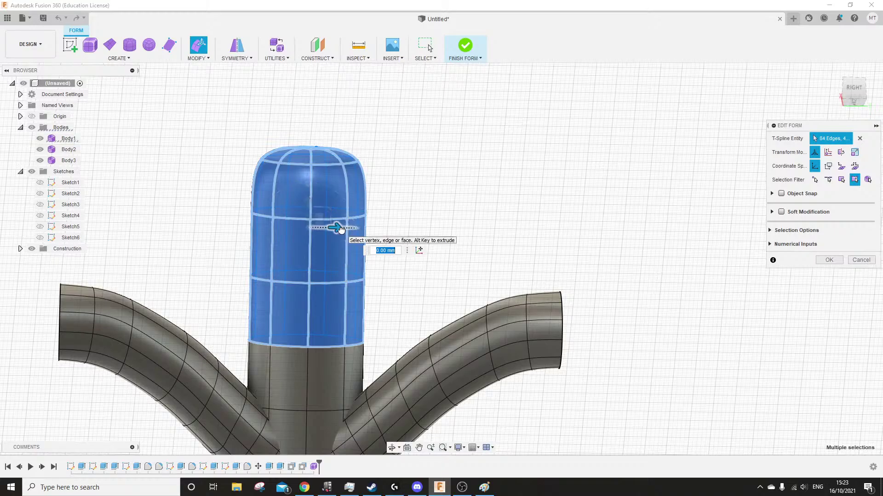
{"action": "left_click_drag", "start_coordinate": [340, 229], "coordinate": [340, 229]}
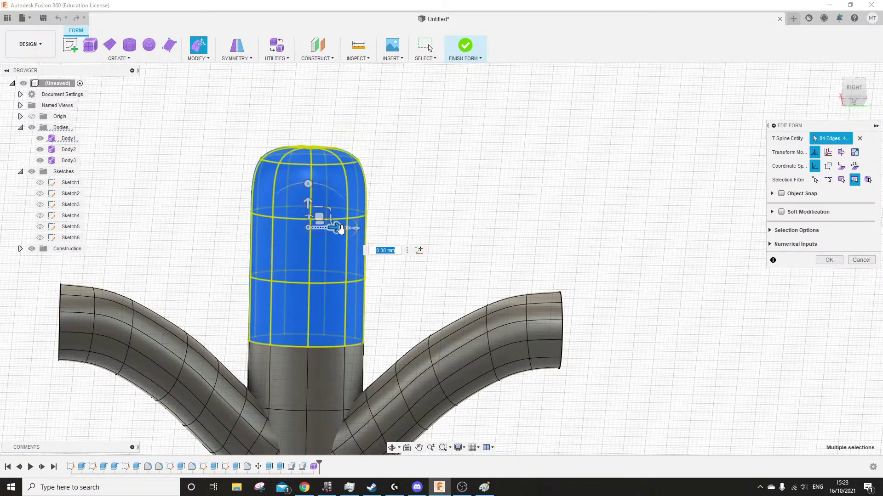
{"action": "middle_click_drag", "start_coordinate": [332, 227], "coordinate": [334, 276], "text": "shift"}
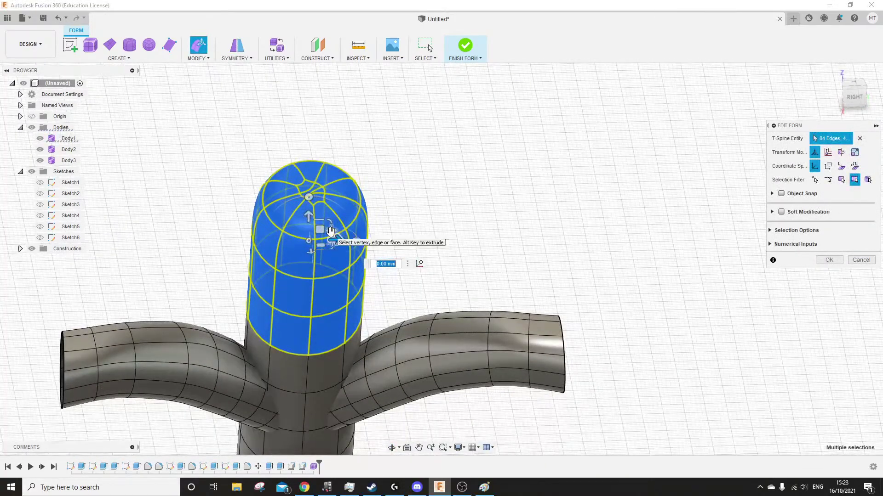
{"action": "left_click_drag", "start_coordinate": [331, 232], "coordinate": [328, 232]}
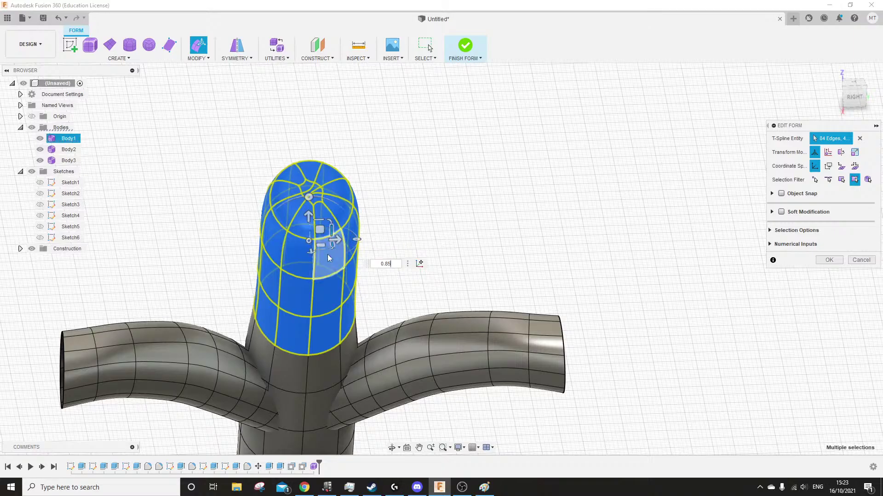
{"action": "left_click", "coordinate": [322, 249]}
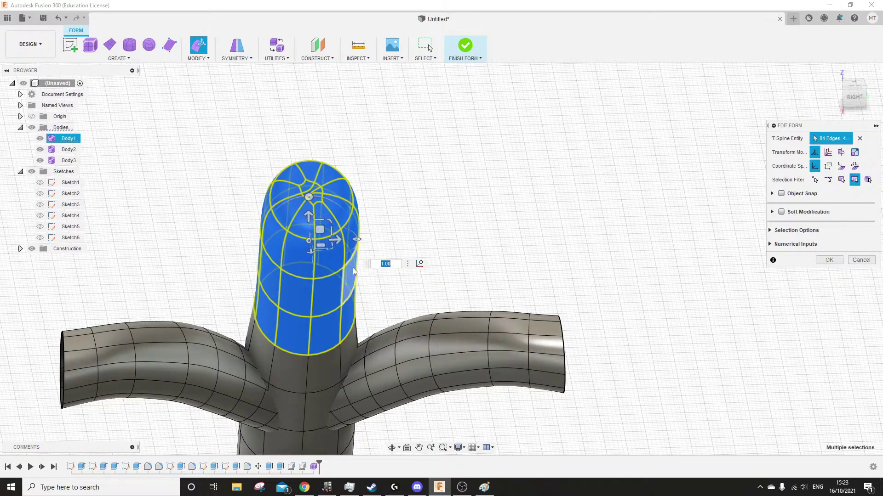
{"action": "type", "text": ".85"}
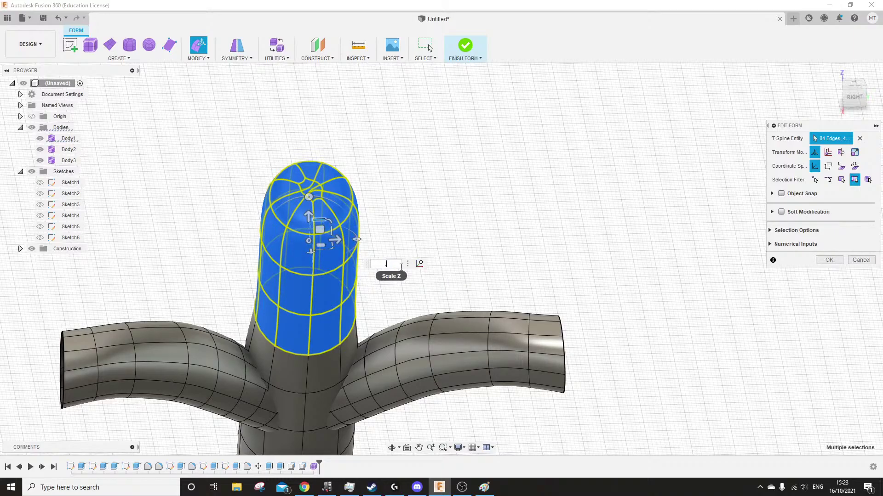
{"action": "key", "text": "Return"}
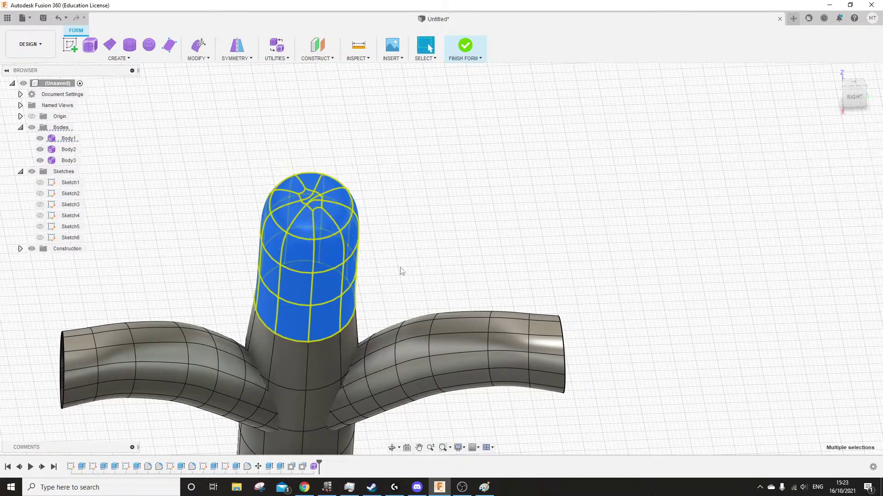
Delete the edge loop around the cylinder at the base of the scaled upper section, just above the branches
{"action": "middle_click_drag", "start_coordinate": [401, 271], "coordinate": [381, 322], "text": "shift"}
{"action": "scroll", "coordinate": [425, 332], "scroll_direction": "up", "scroll_amount": 5}
{"action": "middle_click_drag", "start_coordinate": [479, 237], "coordinate": [422, 322]}
{"action": "scroll", "coordinate": [410, 271], "scroll_direction": "up", "scroll_amount": 2}
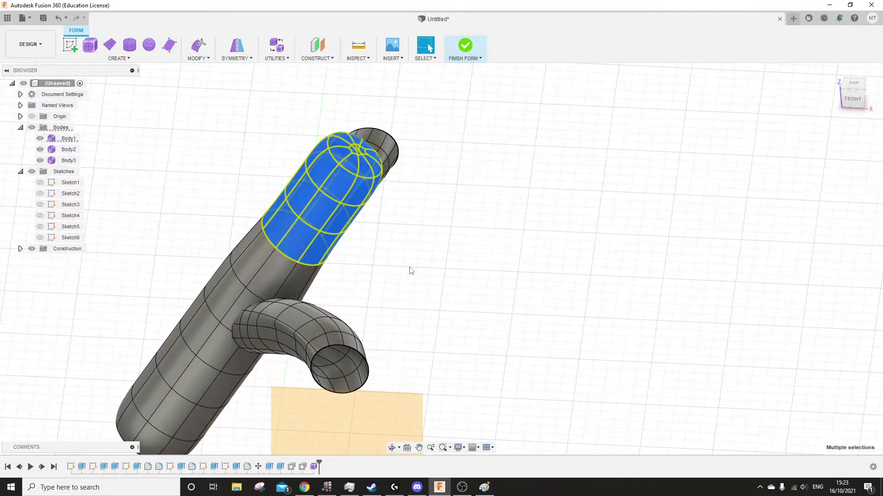
{"action": "left_click", "coordinate": [411, 271]}
{"action": "middle_click_drag", "start_coordinate": [418, 277], "coordinate": [441, 303]}
{"action": "left_click", "coordinate": [306, 275]}
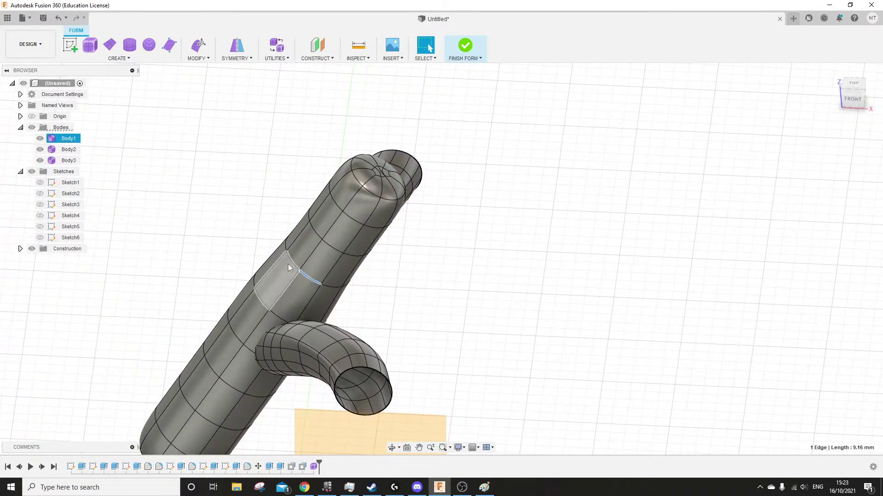
{"action": "double_click", "coordinate": [289, 261]}
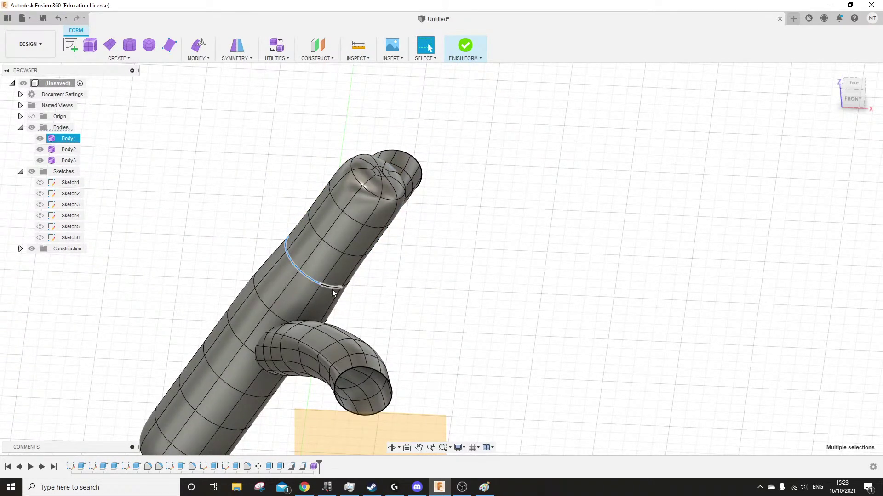
{"action": "middle_click_drag", "start_coordinate": [332, 289], "coordinate": [424, 222], "text": "shift"}
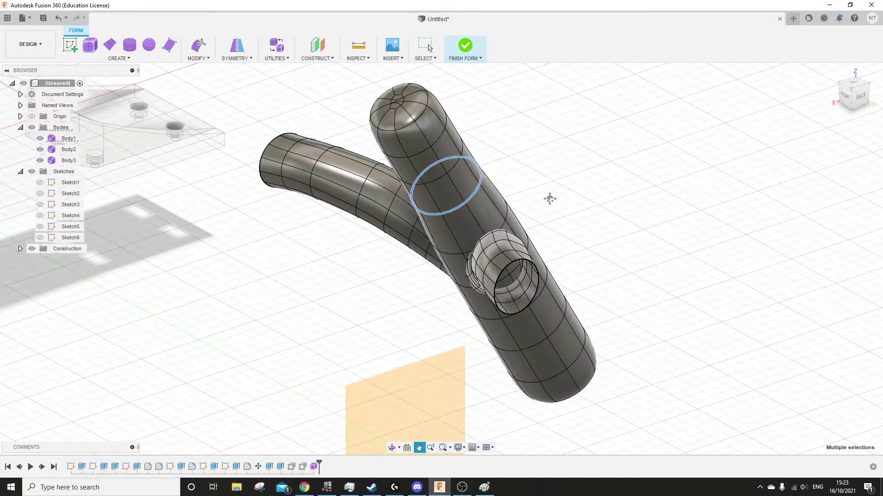
{"action": "middle_click_drag", "start_coordinate": [550, 198], "coordinate": [503, 301]}
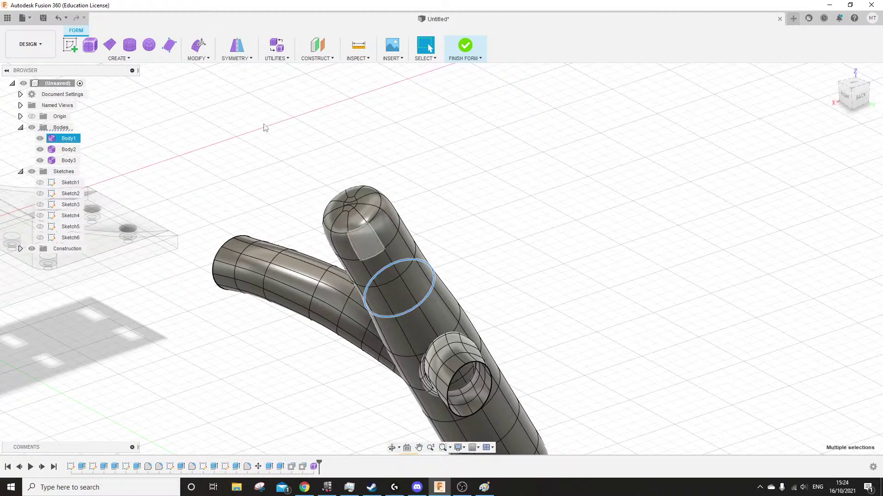
{"action": "left_click", "coordinate": [198, 55]}
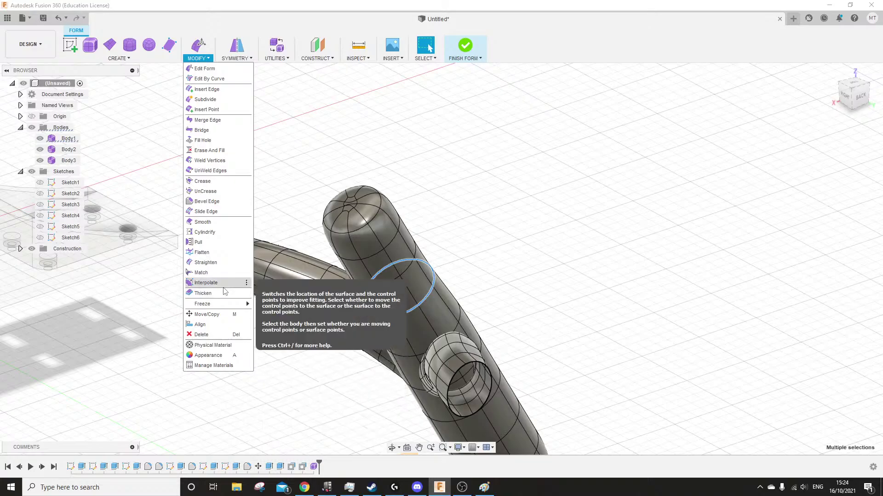
{"action": "key", "text": "Escape"}
{"action": "key", "text": "Escape"}
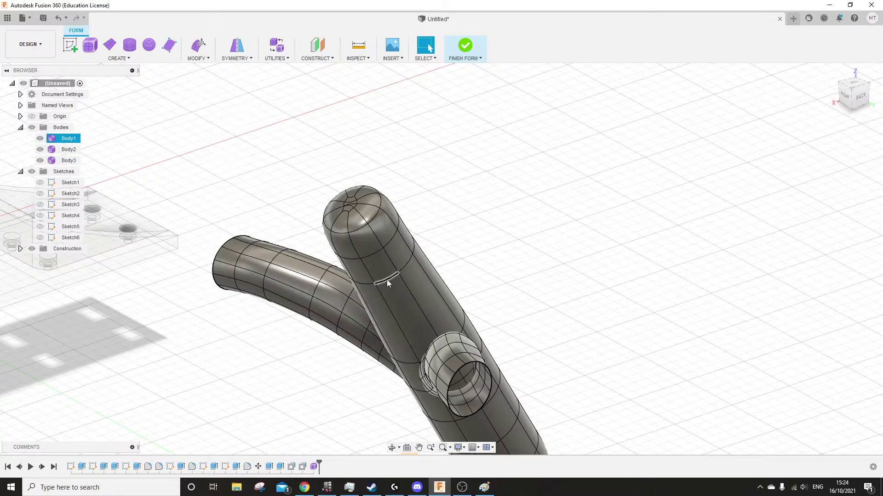
Delete the edge loop around the cylinder directly below its rounded upper cap
{"action": "double_click", "coordinate": [371, 260]}
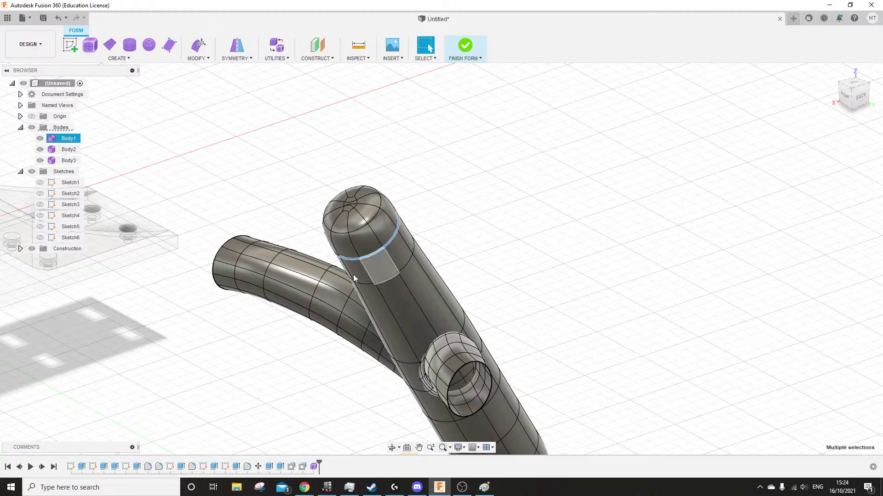
{"action": "middle_click_drag", "start_coordinate": [399, 223], "coordinate": [429, 47], "text": "shift"}
{"action": "middle_click_drag", "start_coordinate": [405, 202], "coordinate": [335, 158], "text": "shift"}
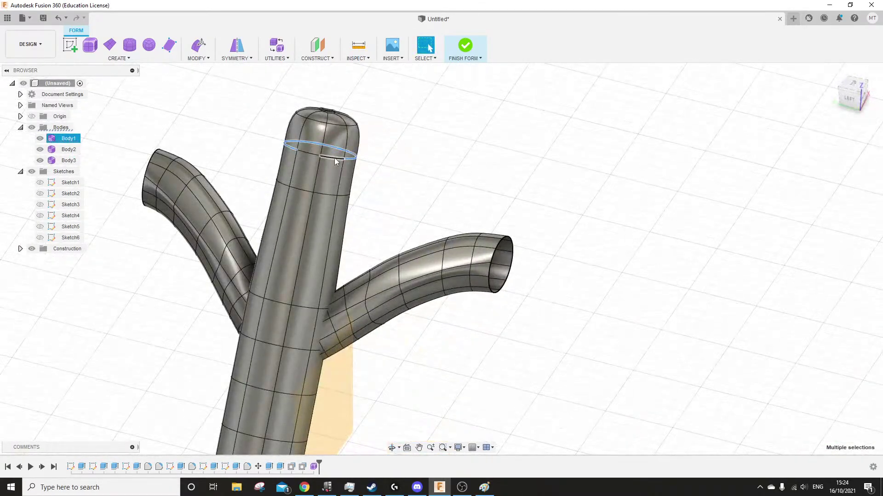
{"action": "key", "text": "Delete"}
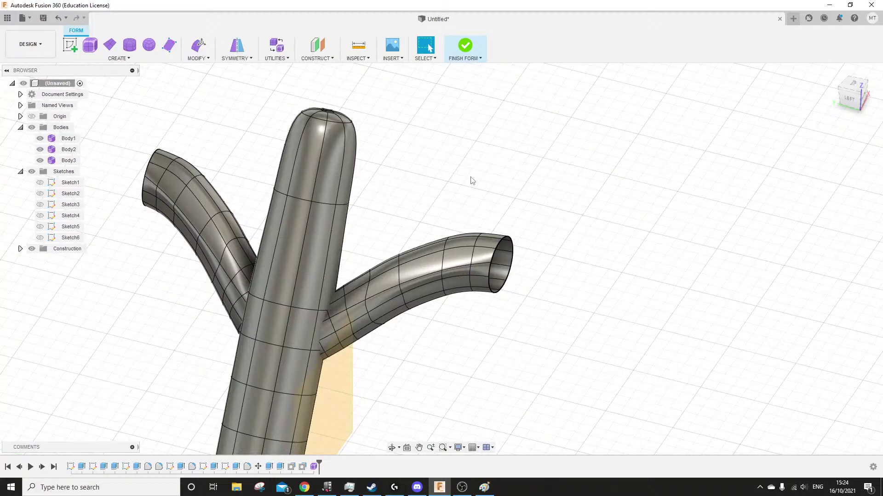
{"action": "middle_click_drag", "start_coordinate": [458, 195], "coordinate": [347, 183], "text": "shift"}
{"action": "scroll", "coordinate": [365, 151], "scroll_direction": "down", "scroll_amount": 5}
{"action": "scroll", "coordinate": [348, 232], "scroll_direction": "up", "scroll_amount": 4}
{"action": "middle_click_drag", "start_coordinate": [378, 148], "coordinate": [317, 183]}
{"action": "key", "text": "Escape"}
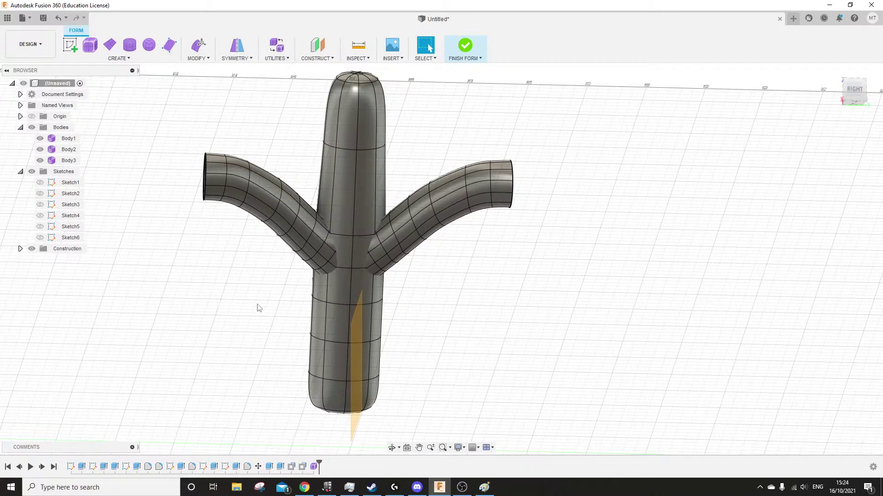
Select all faces and edges of the cylinder's lower end, including the rounded bottom, for editing with Edit Form
{"action": "middle_click_drag", "start_coordinate": [258, 313], "coordinate": [401, 331], "text": "shift"}
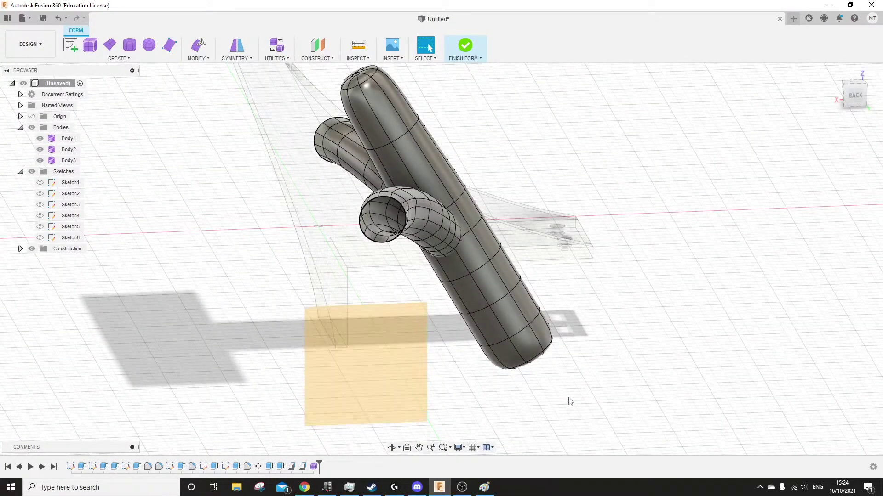
{"action": "middle_click_drag", "start_coordinate": [565, 403], "coordinate": [292, 343]}
{"action": "left_click_drag", "start_coordinate": [505, 262], "coordinate": [344, 340]}
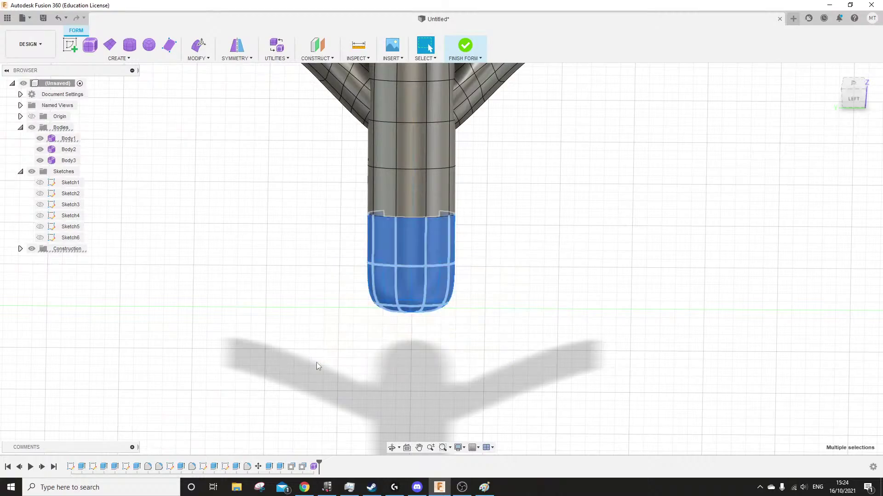
{"action": "middle_click_drag", "start_coordinate": [316, 363], "coordinate": [451, 262], "text": "shift"}
{"action": "left_click_drag", "start_coordinate": [443, 239], "coordinate": [244, 322]}
{"action": "middle_click_drag", "start_coordinate": [297, 264], "coordinate": [242, 239], "text": "shift"}
{"action": "left_click", "coordinate": [198, 45]}
{"action": "scroll", "coordinate": [312, 227], "scroll_direction": "up", "scroll_amount": 4}
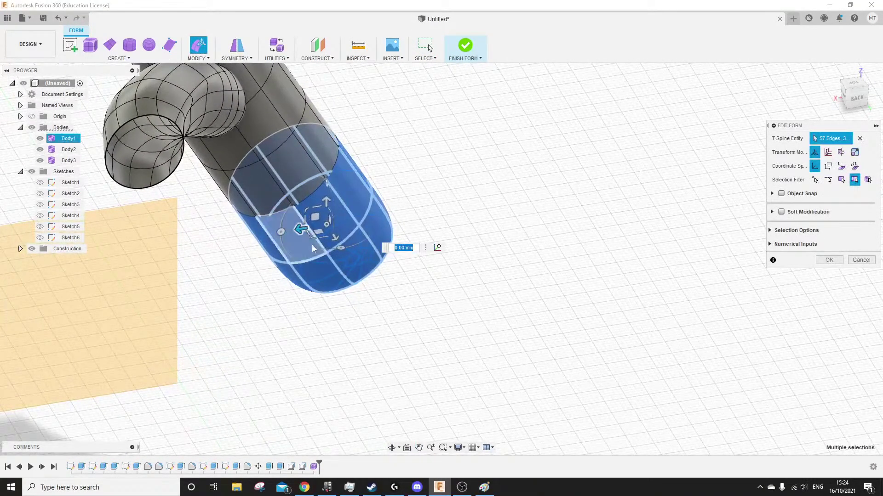
Try stretching the cylinder's lower end by scaling it, and undo the scaling
{"action": "mouse_move", "coordinate": [307, 233]}
{"action": "left_mouse_down"}
{"action": "mouse_move", "coordinate": [322, 235]}
{"action": "mouse_move", "coordinate": [310, 235]}
{"action": "left_mouse_up"}
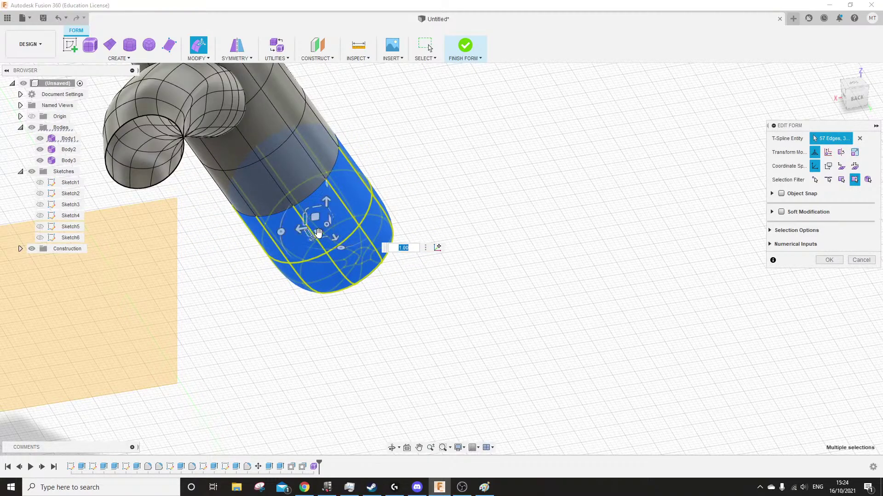
{"action": "middle_click_drag", "start_coordinate": [333, 230], "coordinate": [319, 198], "text": "shift"}
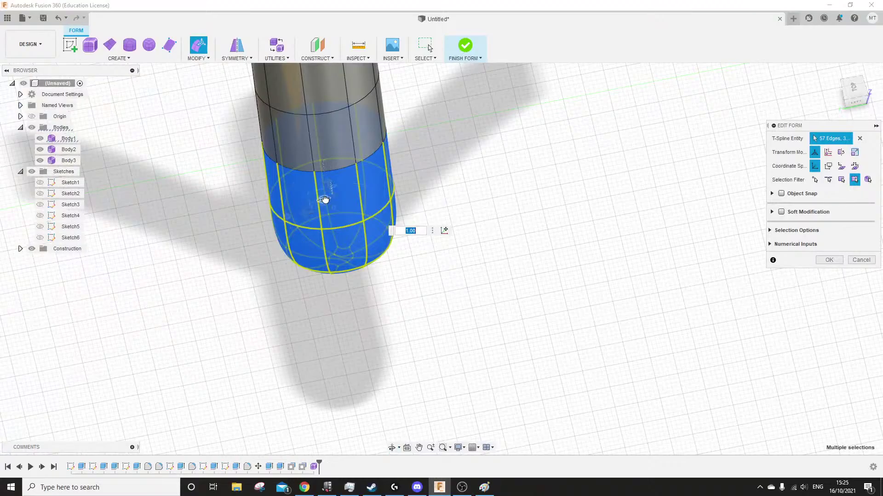
{"action": "mouse_move", "coordinate": [318, 199]}
{"action": "left_mouse_down"}
{"action": "mouse_move", "coordinate": [330, 231]}
{"action": "mouse_move", "coordinate": [333, 197]}
{"action": "left_mouse_up"}
{"action": "middle_click_drag", "start_coordinate": [317, 214], "coordinate": [338, 205], "text": "shift"}
{"action": "left_click_drag", "start_coordinate": [253, 214], "coordinate": [59, 248]}
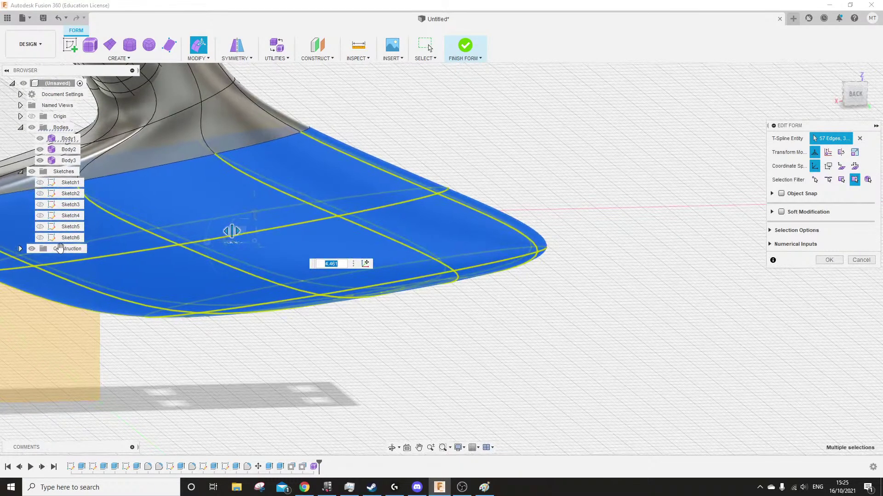
{"action": "scroll", "coordinate": [453, 363], "scroll_direction": "down", "scroll_amount": 4}
{"action": "middle_click_drag", "start_coordinate": [453, 363], "coordinate": [357, 362], "text": "shift"}
{"action": "scroll", "coordinate": [359, 361], "scroll_direction": "up", "scroll_amount": 3}
{"action": "key", "text": "ctrl+z"}
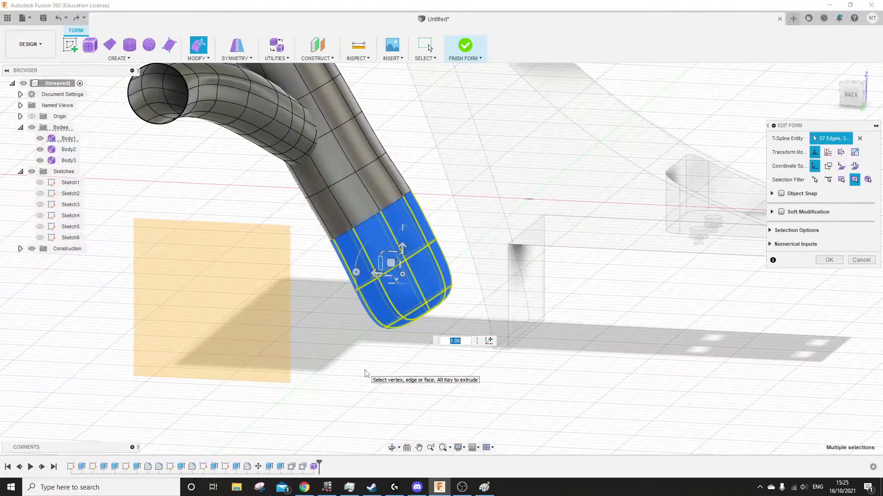
{"action": "key", "text": "ctrl+z"}
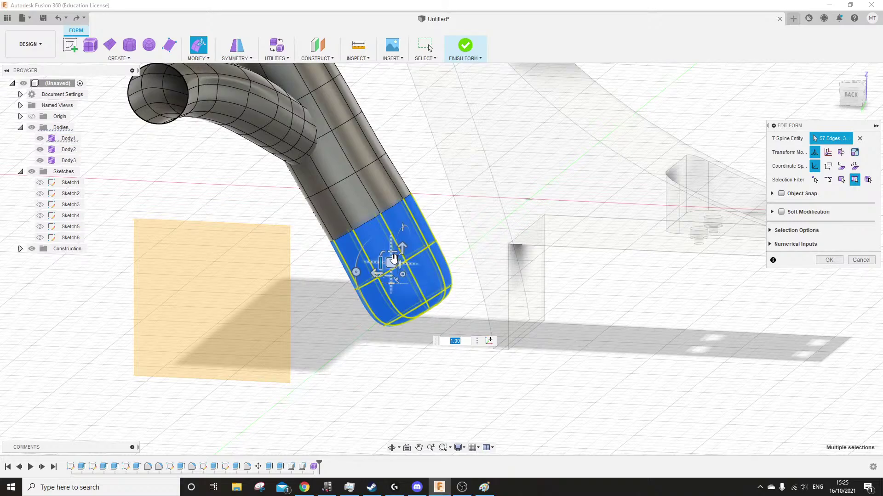
Try moving the cylinder's lower end within a plane, out to about -373 mm and -77 mm, and undo the moves
{"action": "left_click_drag", "start_coordinate": [393, 258], "coordinate": [625, 462]}
{"action": "scroll", "coordinate": [289, 290], "scroll_direction": "down", "scroll_amount": 4}
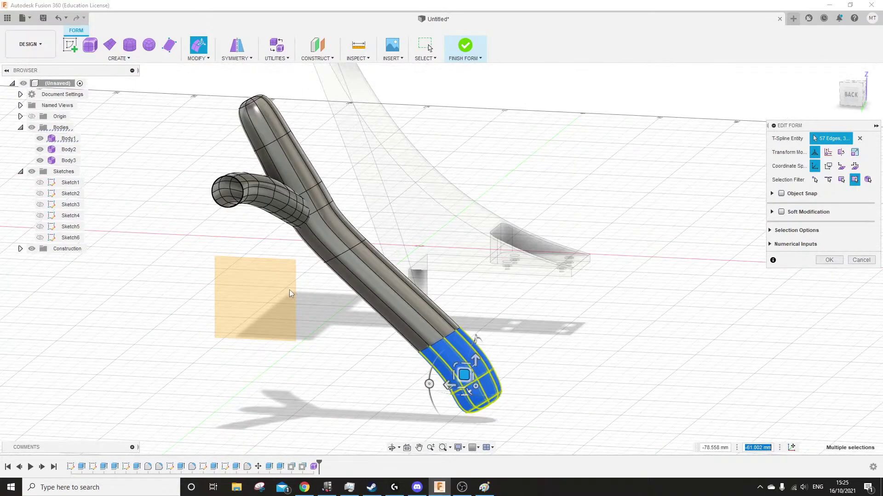
{"action": "scroll", "coordinate": [289, 290], "scroll_direction": "down", "scroll_amount": 2}
{"action": "left_click_drag", "start_coordinate": [405, 344], "coordinate": [718, 376]}
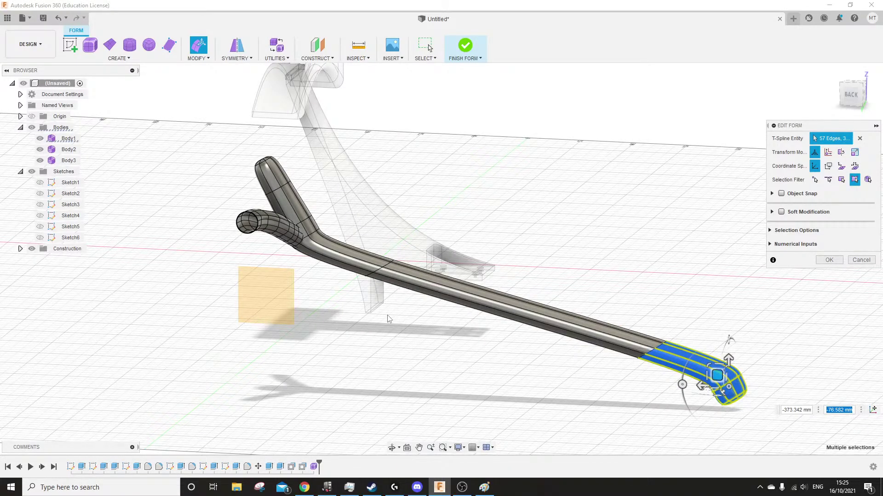
{"action": "key", "text": "ctrl+z"}
{"action": "key", "text": "ctrl+z"}
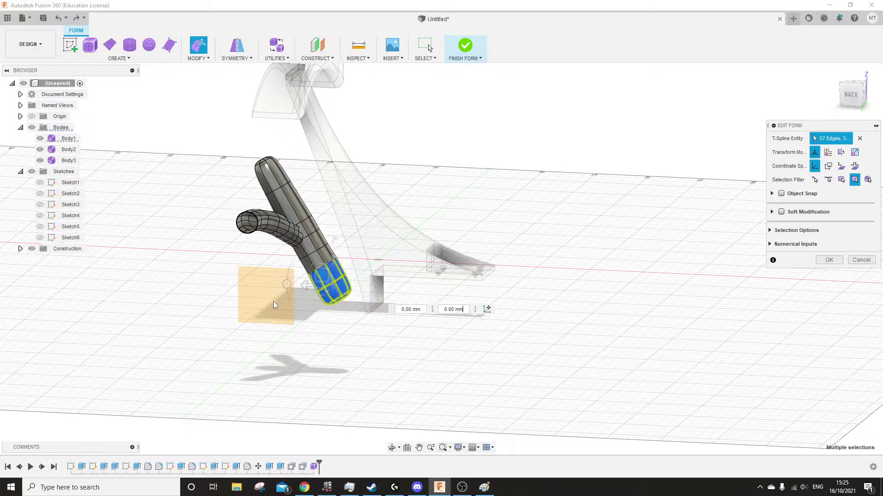
{"action": "middle_click_drag", "start_coordinate": [229, 302], "coordinate": [327, 337], "text": "shift"}
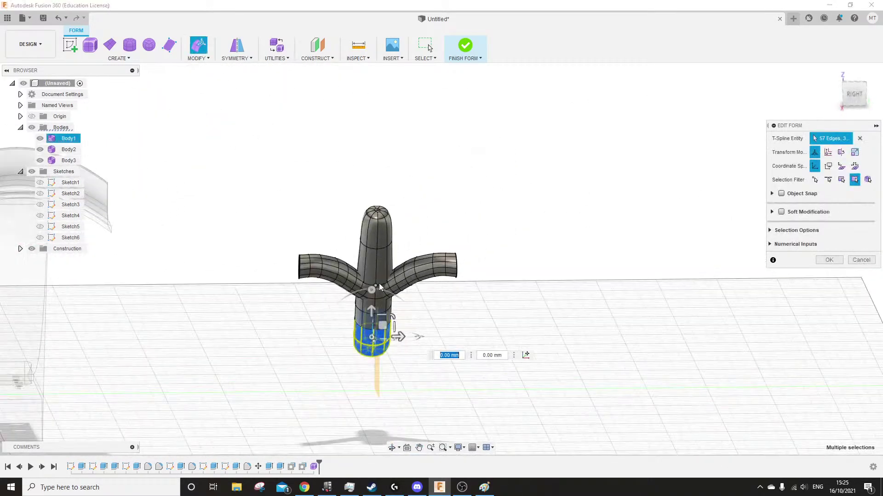
{"action": "scroll", "coordinate": [379, 281], "scroll_direction": "up", "scroll_amount": 3}
Switch to Paint and brush a green headphone outline with two tall ear cups joined by a curved headband
{"action": "left_click", "coordinate": [484, 487]}
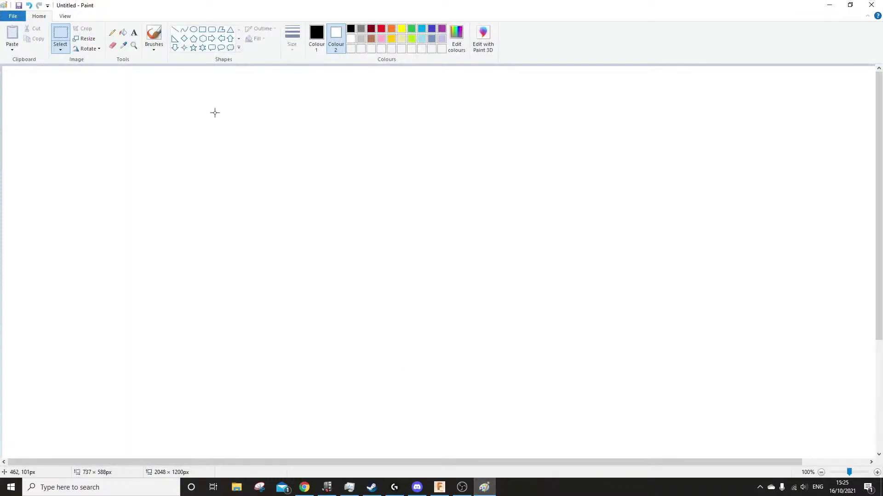
{"action": "left_click", "coordinate": [412, 30]}
{"action": "left_click_drag", "start_coordinate": [197, 227], "coordinate": [276, 173]}
{"action": "right_click", "coordinate": [275, 173]}
{"action": "left_click", "coordinate": [154, 36]}
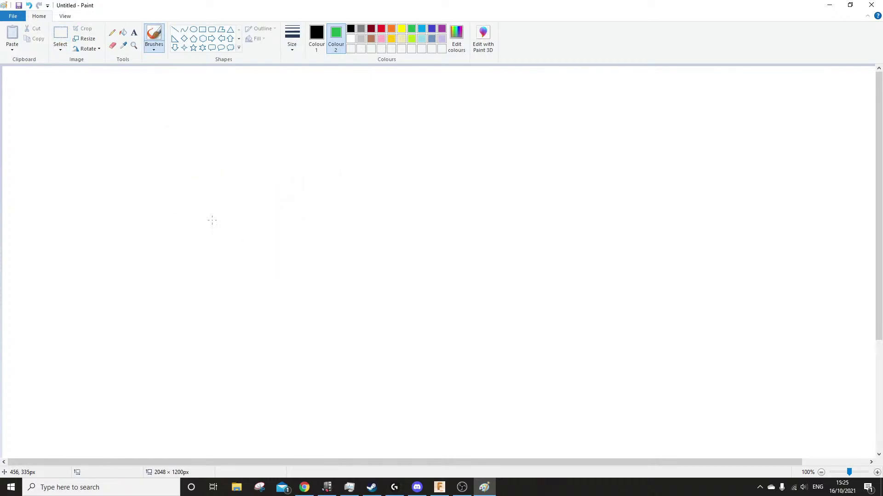
{"action": "mouse_move", "coordinate": [200, 209]}
{"action": "left_mouse_down"}
{"action": "mouse_move", "coordinate": [187, 253]}
{"action": "mouse_move", "coordinate": [207, 296]}
{"action": "mouse_move", "coordinate": [213, 234]}
{"action": "left_mouse_up"}
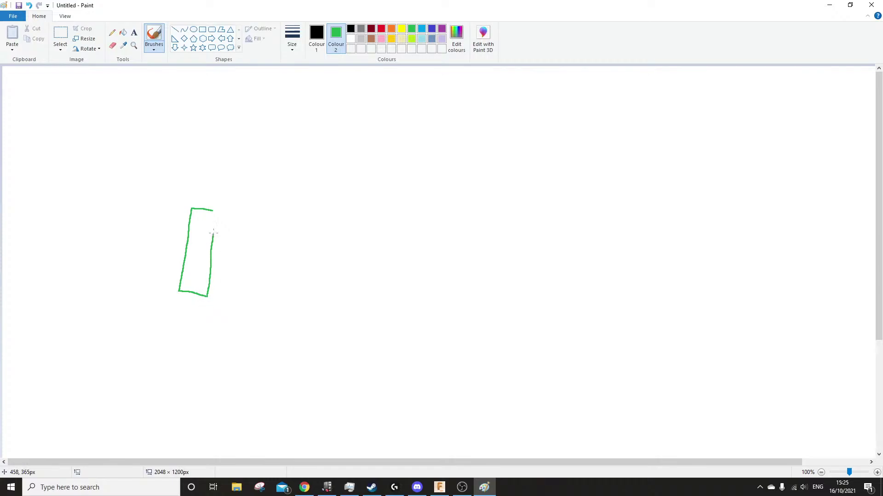
{"action": "mouse_move", "coordinate": [336, 220]}
{"action": "right_mouse_down"}
{"action": "mouse_move", "coordinate": [321, 294]}
{"action": "mouse_move", "coordinate": [358, 221]}
{"action": "mouse_move", "coordinate": [332, 215]}
{"action": "right_mouse_up"}
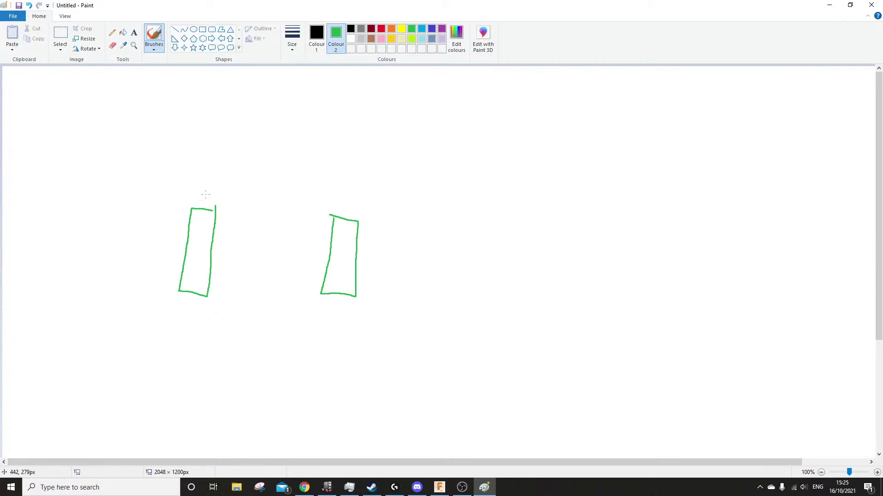
{"action": "mouse_move", "coordinate": [210, 208]}
{"action": "right_mouse_down"}
{"action": "mouse_move", "coordinate": [240, 154]}
{"action": "mouse_move", "coordinate": [300, 138]}
{"action": "mouse_move", "coordinate": [336, 186]}
{"action": "right_mouse_up"}
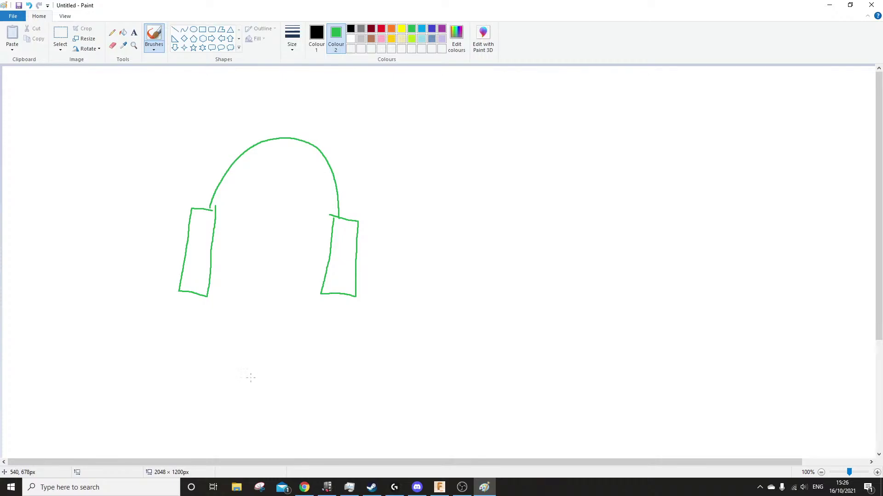
Brush a black stem with three branches inside the headphones, adding short support pads beside both ear cups and under the headband
{"action": "left_click_drag", "start_coordinate": [252, 353], "coordinate": [243, 291]}
{"action": "left_click_drag", "start_coordinate": [228, 254], "coordinate": [226, 251]}
{"action": "mouse_move", "coordinate": [249, 316]}
{"action": "left_mouse_down"}
{"action": "mouse_move", "coordinate": [258, 232]}
{"action": "mouse_move", "coordinate": [277, 170]}
{"action": "left_mouse_up"}
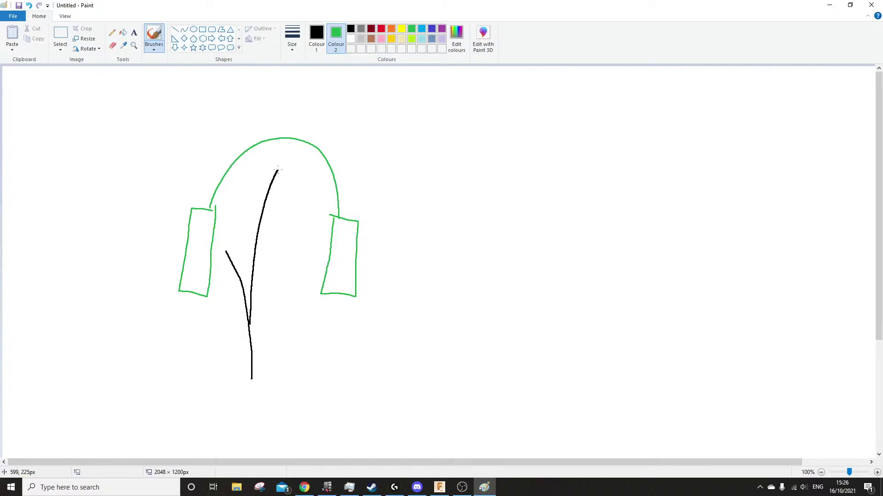
{"action": "mouse_move", "coordinate": [250, 322]}
{"action": "left_mouse_down"}
{"action": "mouse_move", "coordinate": [265, 277]}
{"action": "mouse_move", "coordinate": [297, 243]}
{"action": "left_mouse_up"}
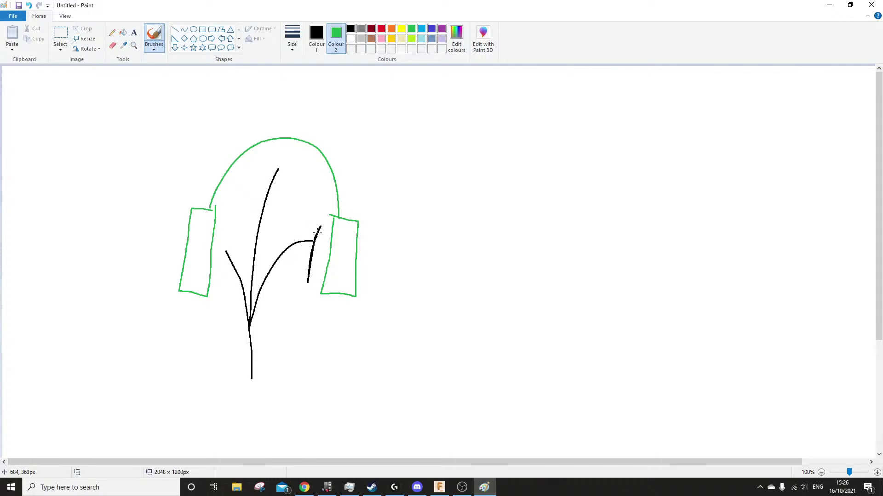
{"action": "left_click_drag", "start_coordinate": [320, 227], "coordinate": [310, 264]}
{"action": "left_click_drag", "start_coordinate": [224, 255], "coordinate": [219, 281]}
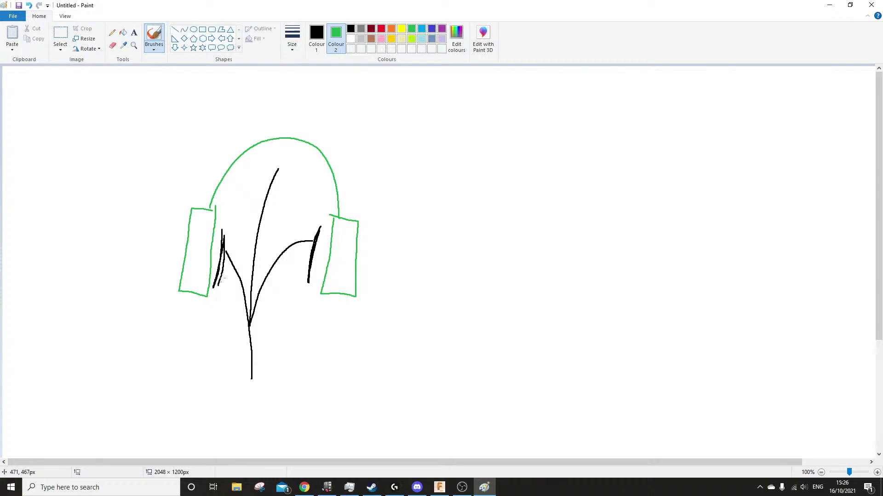
{"action": "mouse_move", "coordinate": [249, 166]}
{"action": "left_mouse_down"}
{"action": "mouse_move", "coordinate": [295, 156]}
{"action": "mouse_move", "coordinate": [268, 157]}
{"action": "left_mouse_up"}
Thicken the sketched stand's three branches by brushing a second black contour line along each one
{"action": "left_click_drag", "start_coordinate": [278, 274], "coordinate": [259, 308]}
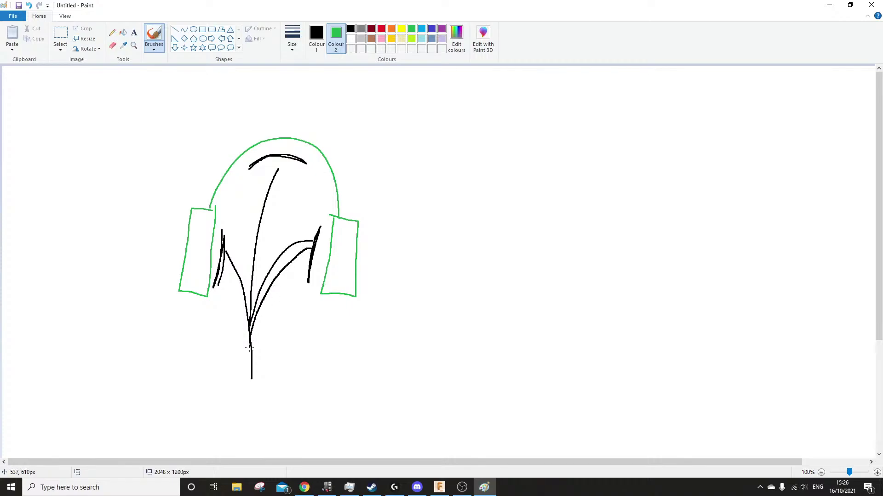
{"action": "left_click_drag", "start_coordinate": [249, 348], "coordinate": [252, 379]}
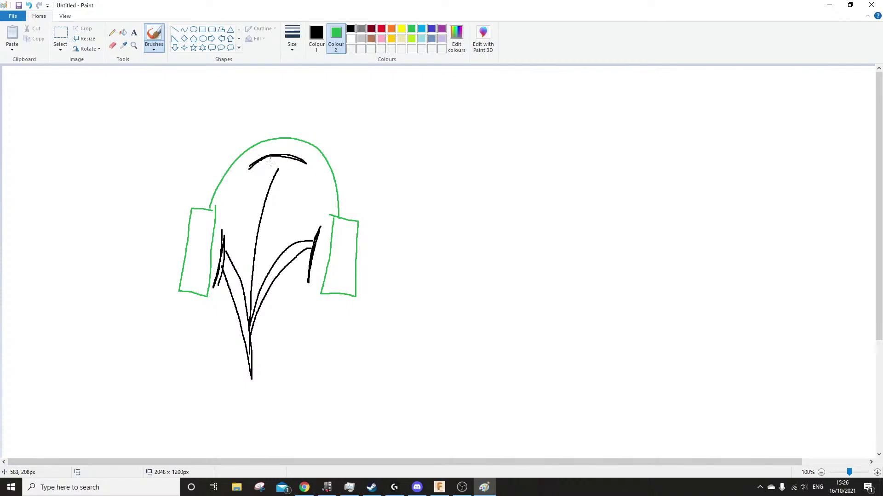
{"action": "left_click_drag", "start_coordinate": [268, 156], "coordinate": [245, 241]}
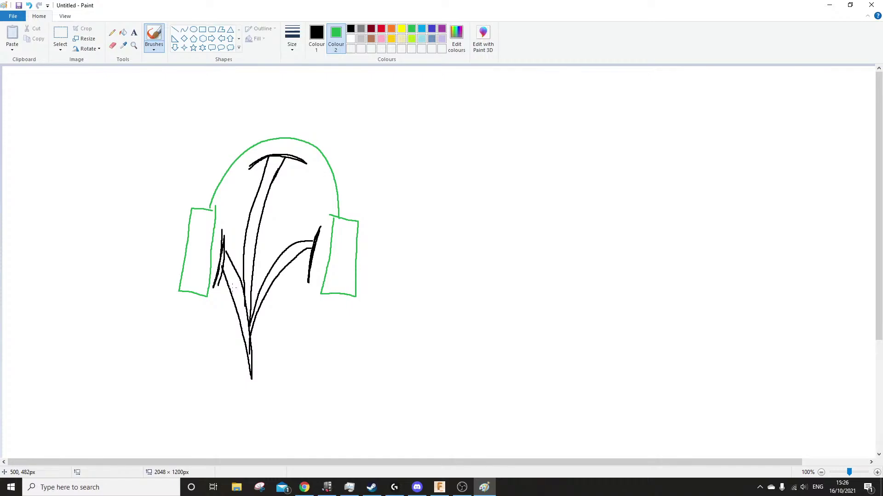
Switch back to Fusion 360 and clear the selection of the cylinder's lower end
{"action": "left_click", "coordinate": [484, 487]}
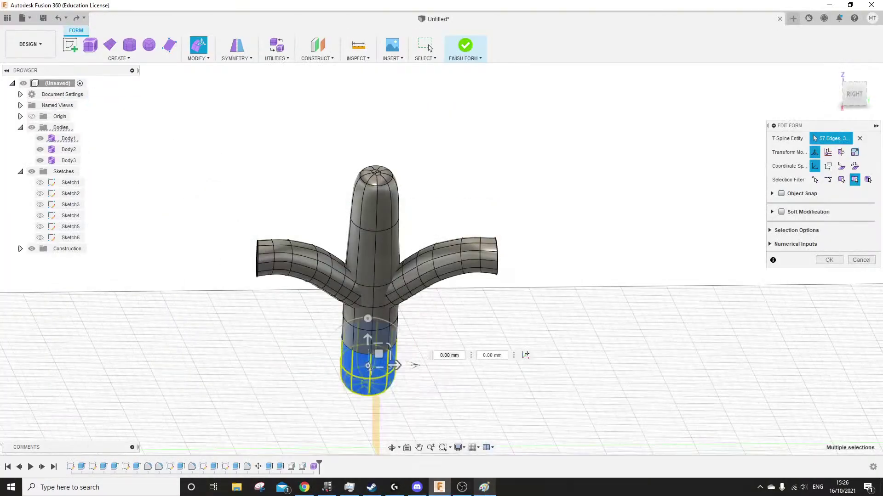
{"action": "left_click", "coordinate": [437, 339]}
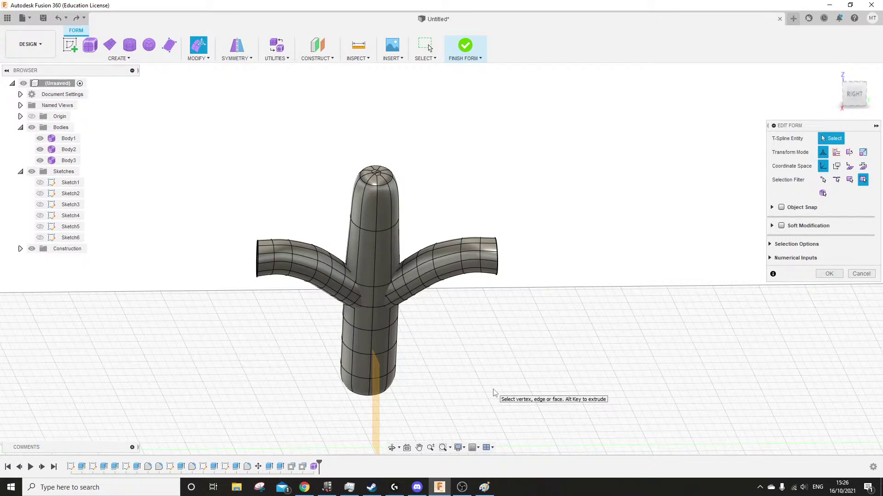
{"action": "right_click", "coordinate": [520, 362]}
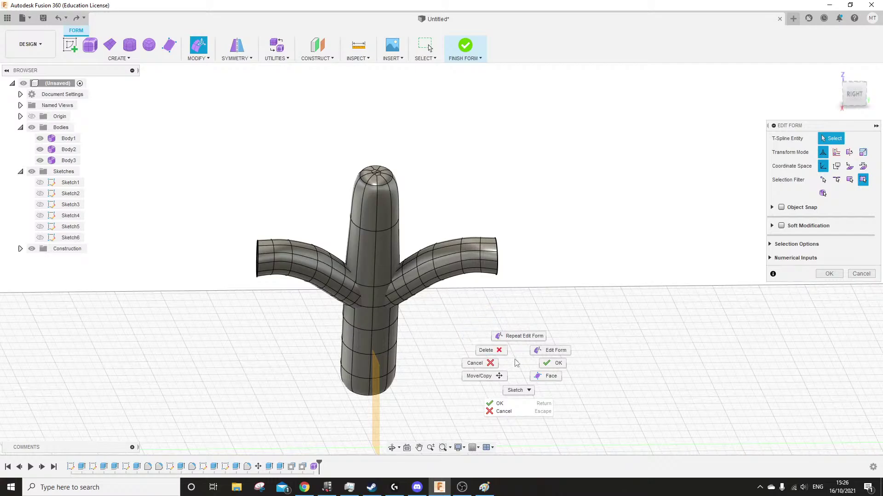
{"action": "left_click", "coordinate": [517, 359]}
Examine the branched form bodies and the stand from several sides, including the recess with screw holes at the stand's foot
{"action": "middle_click_drag", "start_coordinate": [528, 353], "coordinate": [295, 347], "text": "shift"}
{"action": "middle_click_drag", "start_coordinate": [296, 346], "coordinate": [418, 374]}
{"action": "scroll", "coordinate": [418, 375], "scroll_direction": "up", "scroll_amount": 3}
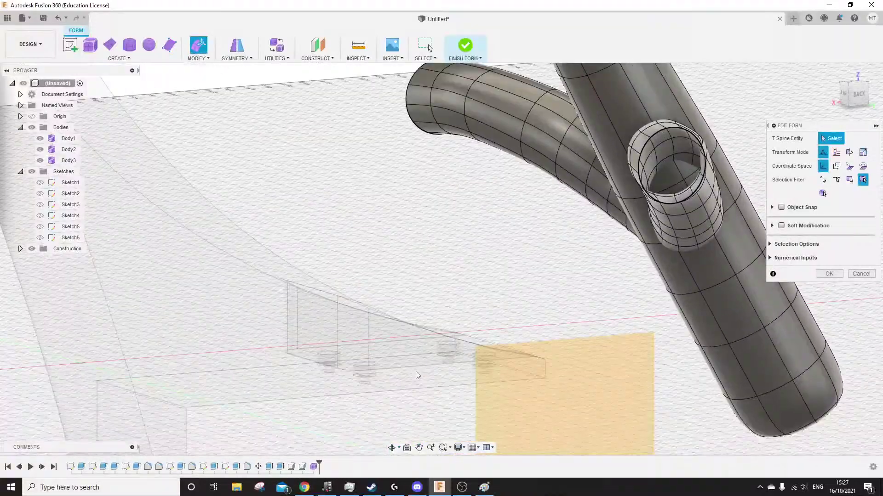
{"action": "scroll", "coordinate": [418, 375], "scroll_direction": "down", "scroll_amount": 2}
{"action": "scroll", "coordinate": [409, 370], "scroll_direction": "down", "scroll_amount": 5}
{"action": "middle_click_drag", "start_coordinate": [366, 317], "coordinate": [380, 330], "text": "shift"}
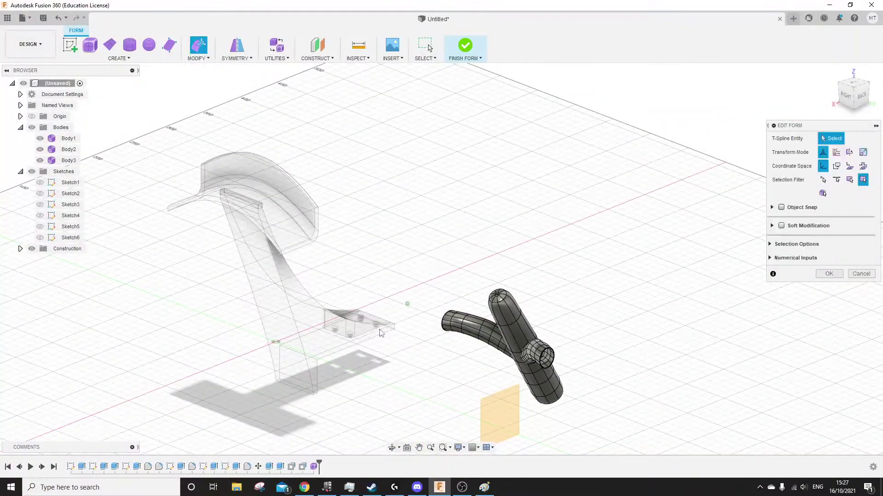
{"action": "middle_click_drag", "start_coordinate": [235, 247], "coordinate": [315, 255]}
{"action": "scroll", "coordinate": [315, 258], "scroll_direction": "up", "scroll_amount": 3}
{"action": "middle_click_drag", "start_coordinate": [524, 361], "coordinate": [412, 351]}
{"action": "scroll", "coordinate": [371, 365], "scroll_direction": "down", "scroll_amount": 3}
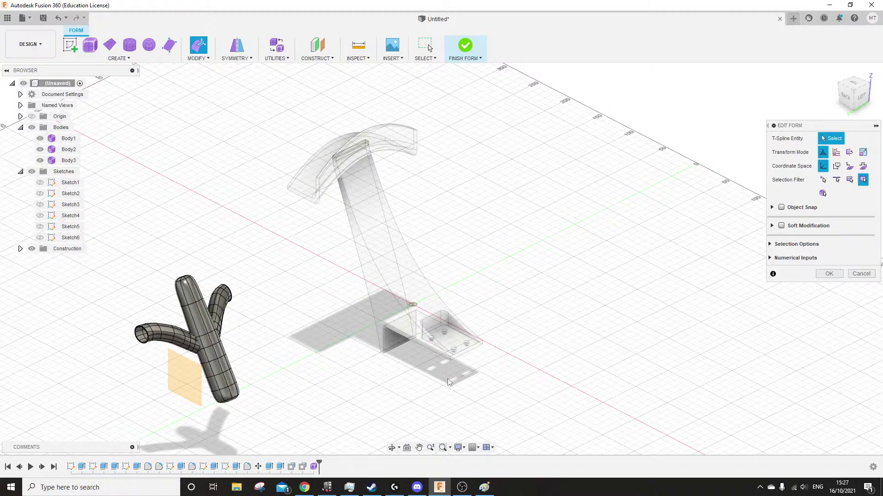
{"action": "middle_click_drag", "start_coordinate": [458, 358], "coordinate": [457, 379], "text": "shift"}
{"action": "scroll", "coordinate": [447, 387], "scroll_direction": "up", "scroll_amount": 6}
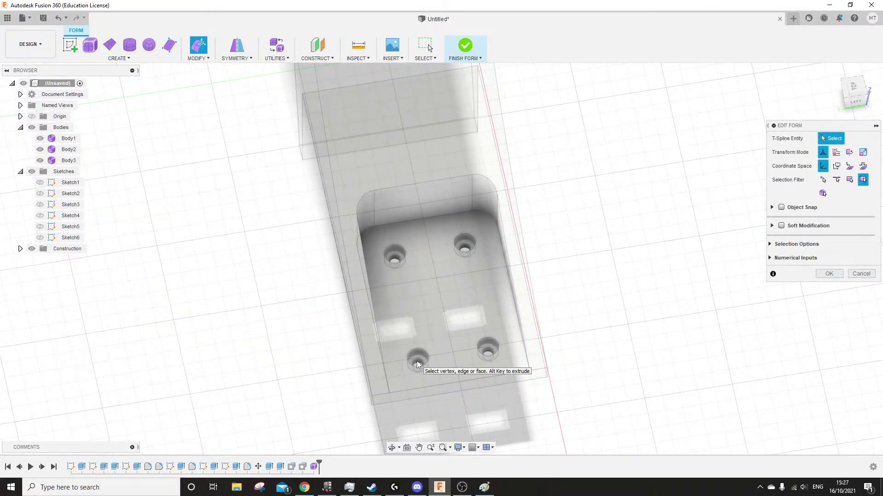
{"action": "scroll", "coordinate": [417, 362], "scroll_direction": "down", "scroll_amount": 7}
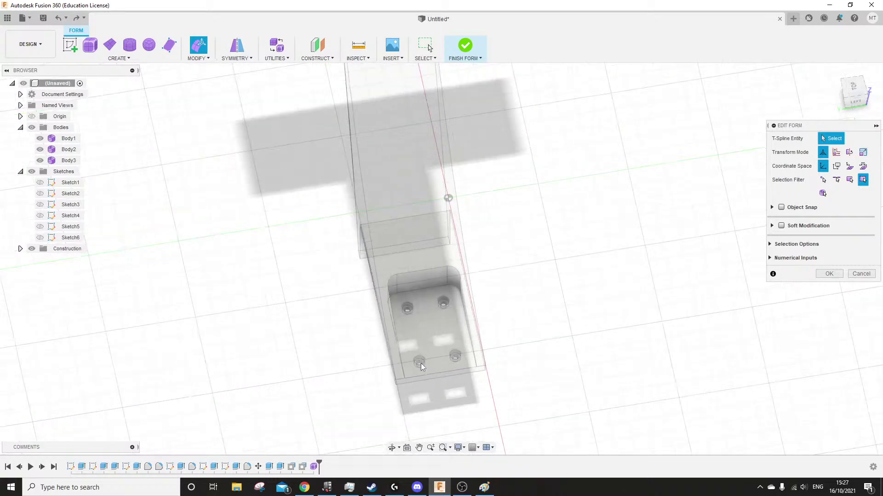
{"action": "middle_click_drag", "start_coordinate": [348, 360], "coordinate": [362, 309]}
{"action": "middle_click_drag", "start_coordinate": [489, 313], "coordinate": [449, 327]}
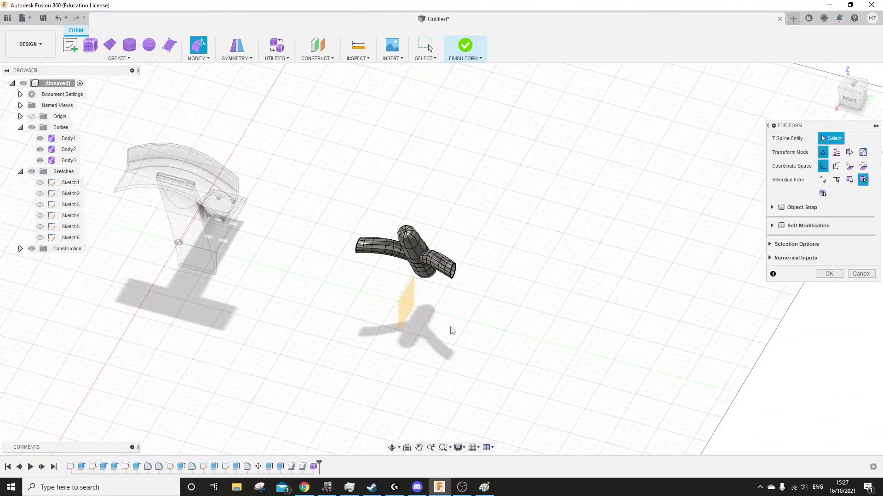
{"action": "scroll", "coordinate": [450, 327], "scroll_direction": "up", "scroll_amount": 4}
{"action": "mouse_move", "coordinate": [361, 296]}
{"action": "middle_mouse_down", "text": "shift"}
{"action": "mouse_move", "coordinate": [382, 322]}
{"action": "mouse_move", "coordinate": [404, 322]}
{"action": "mouse_move", "coordinate": [407, 306]}
{"action": "mouse_move", "coordinate": [416, 315]}
{"action": "mouse_move", "coordinate": [380, 309]}
{"action": "mouse_move", "coordinate": [419, 289]}
{"action": "mouse_move", "coordinate": [416, 283]}
{"action": "mouse_move", "coordinate": [340, 292]}
{"action": "mouse_move", "coordinate": [367, 285]}
{"action": "middle_mouse_up", "text": "shift"}
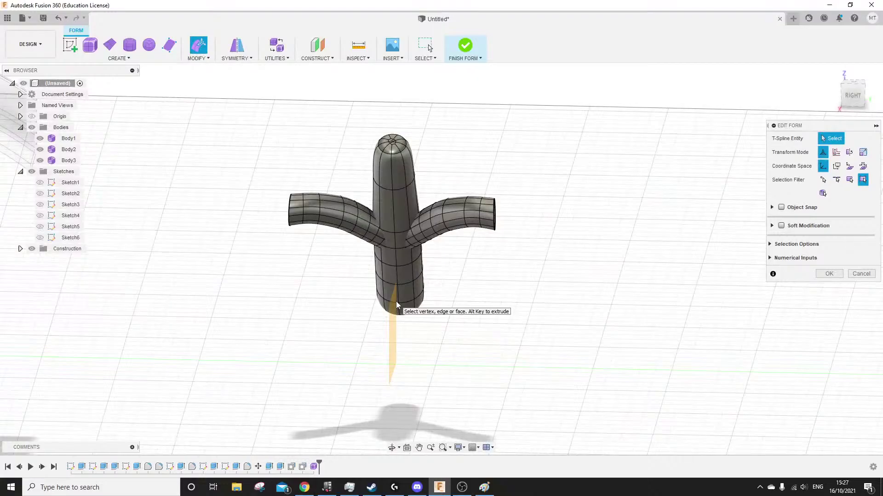
Try to delete the cylinder and its branches, leaving Edit Form and selecting all the form geometry
{"action": "scroll", "coordinate": [396, 302], "scroll_direction": "down", "scroll_amount": 5}
{"action": "left_click_drag", "start_coordinate": [465, 213], "coordinate": [341, 340]}
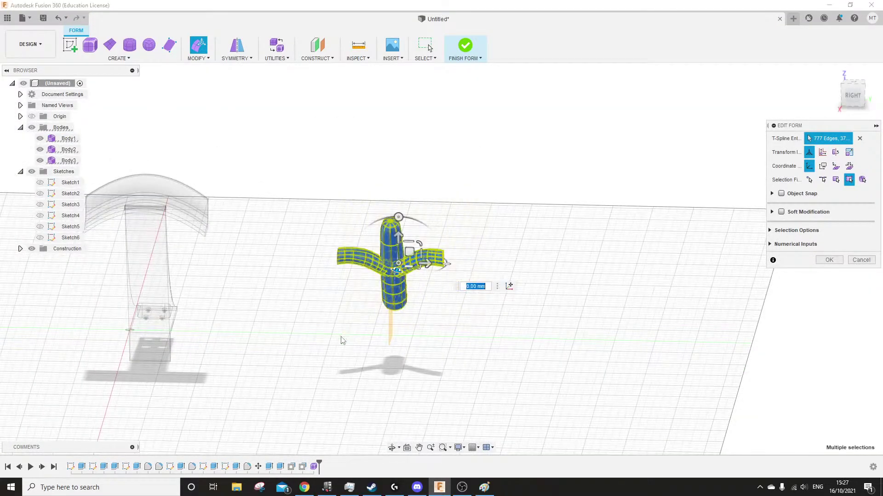
{"action": "key", "text": "Delete"}
{"action": "left_click", "coordinate": [828, 260]}
{"action": "left_click_drag", "start_coordinate": [507, 178], "coordinate": [309, 380]}
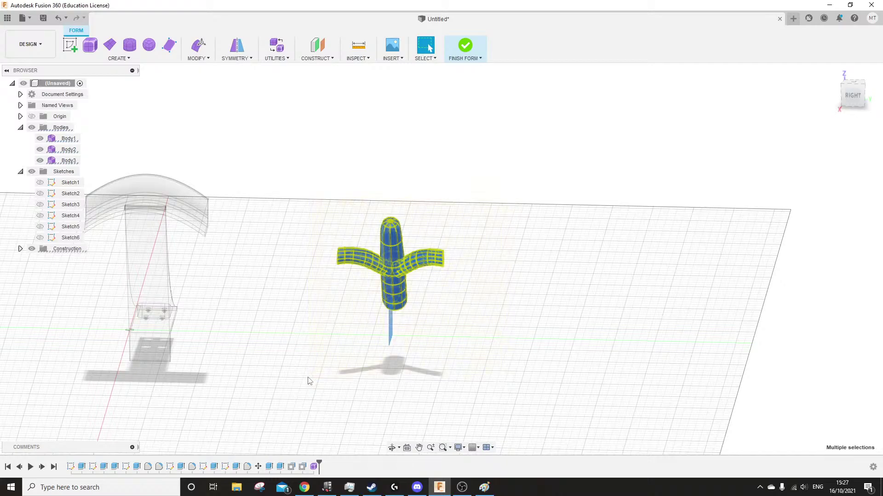
{"action": "key", "text": "Delete"}
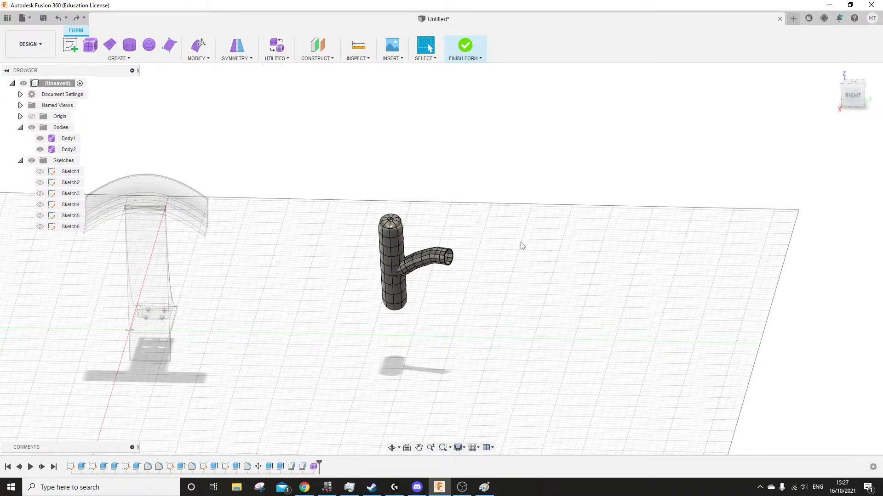
Undo the whole form, including the cylinder and its branches, back to the solid model of the stand
{"action": "key", "text": "ctrl+z"}
{"action": "key", "text": "ctrl+z"}
{"action": "key", "text": "ctrl+z"}
{"action": "key", "text": "ctrl+z"}
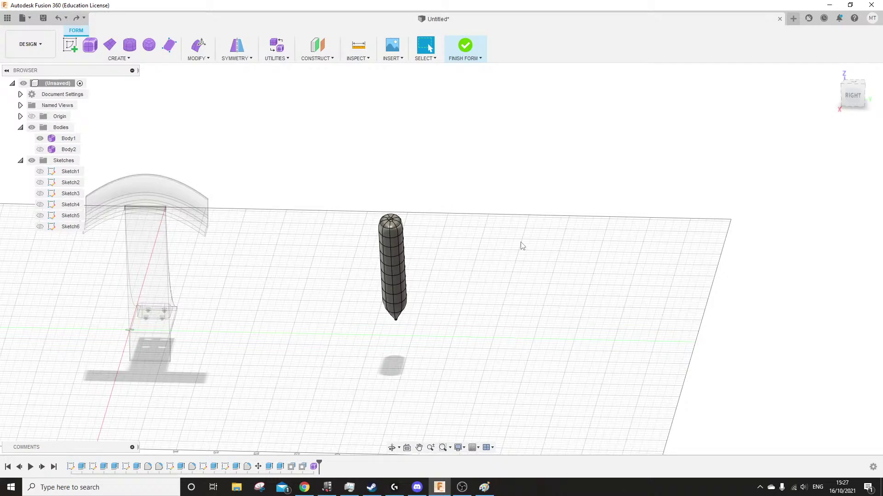
{"action": "key", "text": "ctrl+y"}
{"action": "key", "text": "ctrl+y"}
{"action": "key", "text": "ctrl+y"}
{"action": "key", "text": "ctrl+y"}
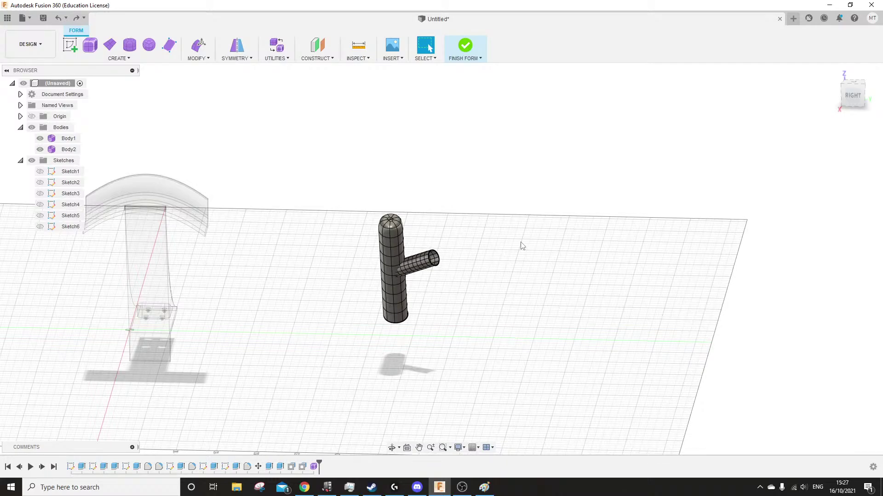
{"action": "key", "text": "ctrl+z"}
{"action": "key", "text": "ctrl+z"}
{"action": "key", "text": "ctrl+z"}
{"action": "key", "text": "ctrl+z"}
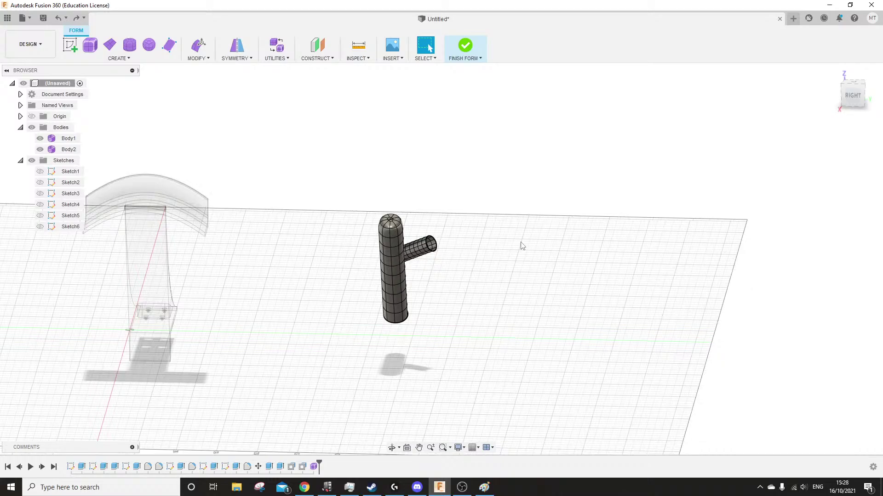
{"action": "key", "text": "ctrl+z"}
{"action": "key", "text": "ctrl+z"}
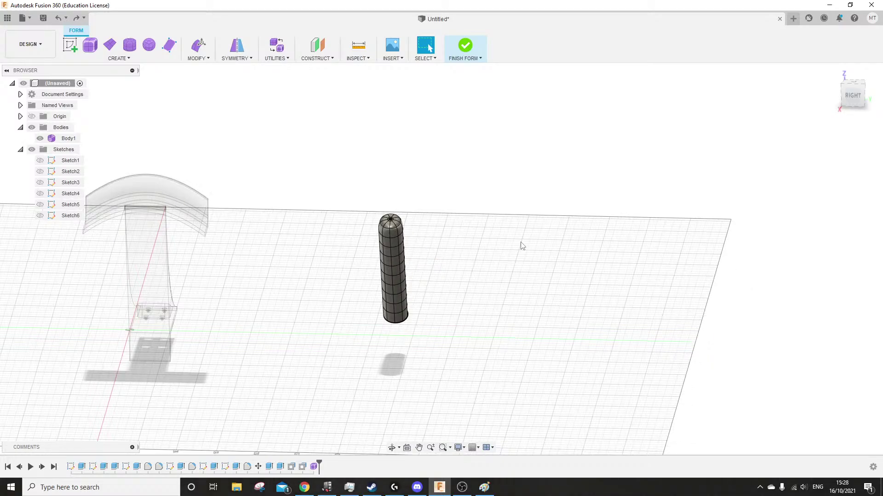
{"action": "key", "text": "ctrl+z"}
{"action": "key", "text": "ctrl+z"}
{"action": "key", "text": "ctrl+z"}
{"action": "key", "text": "ctrl+z"}
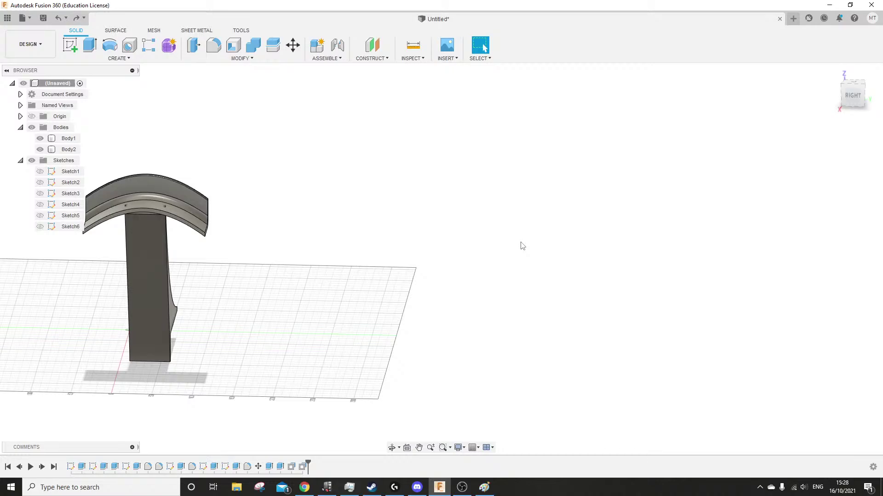
{"action": "key", "text": "ctrl+y"}
{"action": "key", "text": "ctrl+y"}
{"action": "key", "text": "ctrl+z"}
{"action": "key", "text": "ctrl+z"}
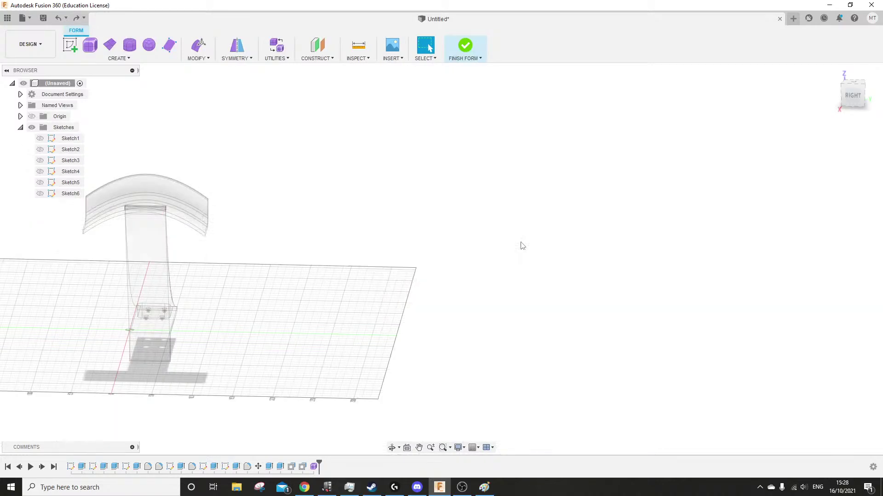
Start creating a construction plane for the stand
{"action": "middle_click_drag", "start_coordinate": [374, 232], "coordinate": [583, 211], "text": "shift"}
{"action": "scroll", "coordinate": [522, 244], "scroll_direction": "up", "scroll_amount": 5}
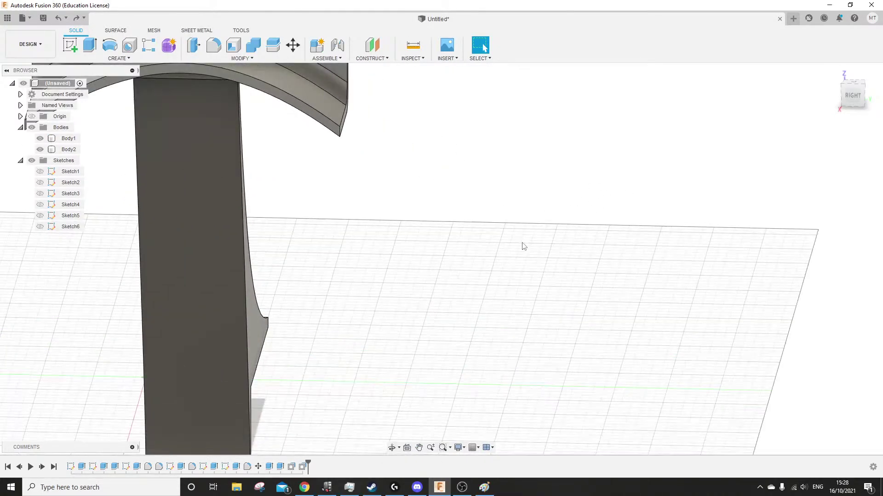
{"action": "middle_click_drag", "start_coordinate": [523, 244], "coordinate": [360, 279], "text": "shift"}
{"action": "scroll", "coordinate": [360, 279], "scroll_direction": "down", "scroll_amount": 5}
{"action": "middle_click_drag", "start_coordinate": [271, 279], "coordinate": [368, 279], "text": "shift"}
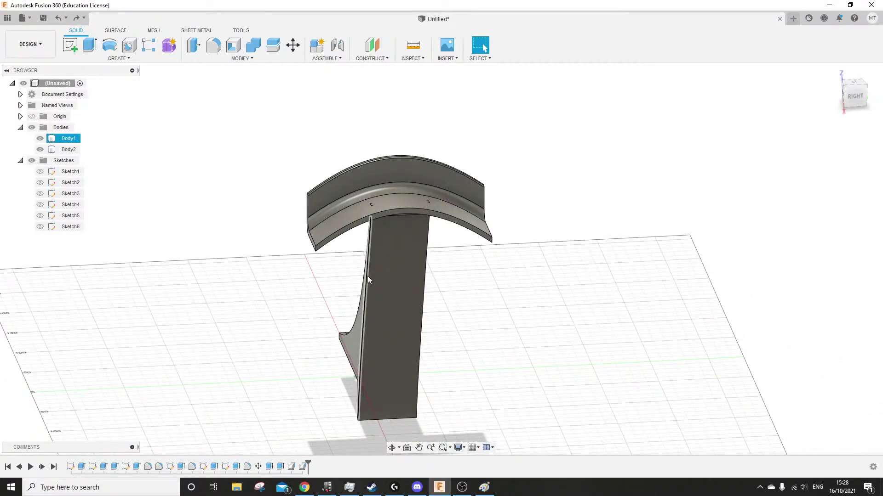
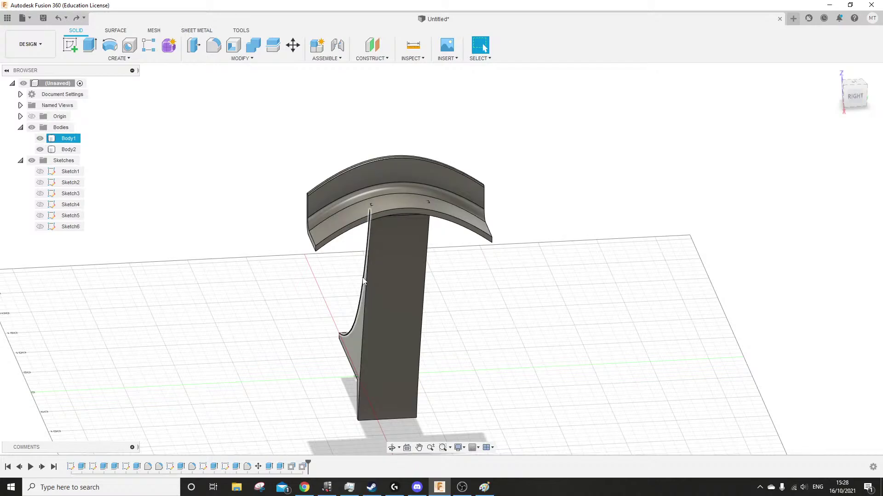
{"action": "left_click", "coordinate": [368, 253]}
{"action": "middle_click_drag", "start_coordinate": [368, 252], "coordinate": [321, 308], "text": "shift"}
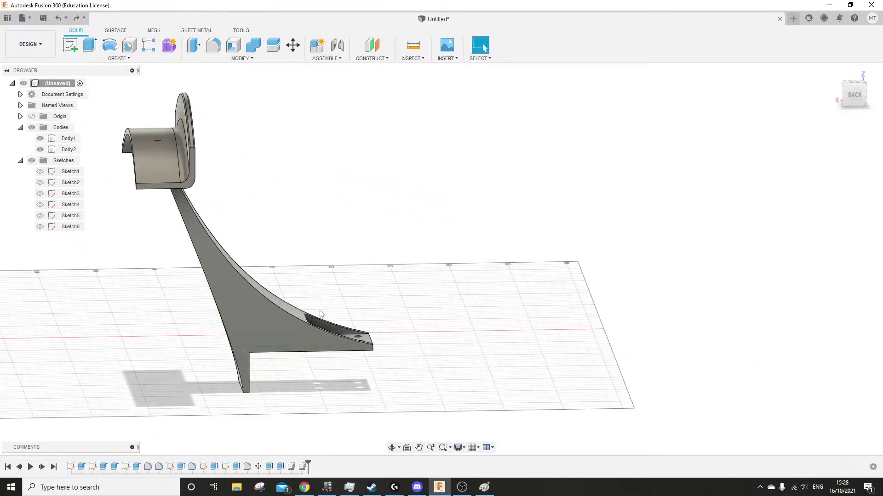
{"action": "left_click", "coordinate": [372, 45]}
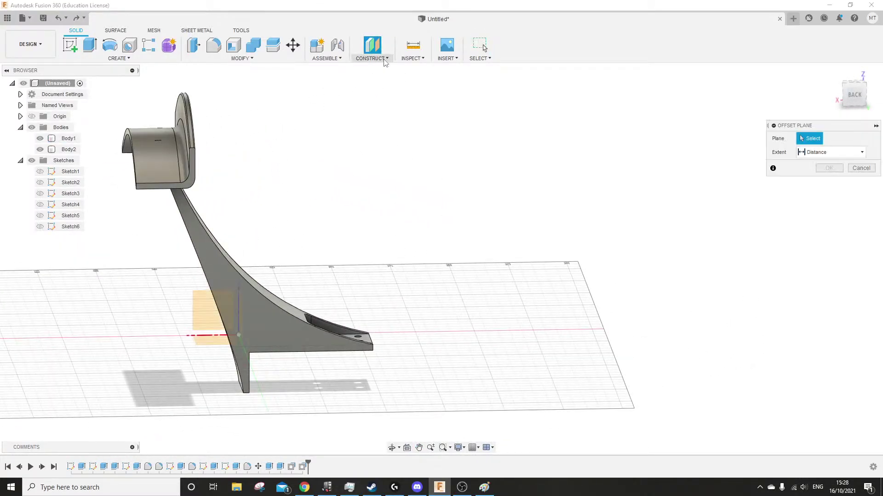
{"action": "left_click", "coordinate": [371, 59]}
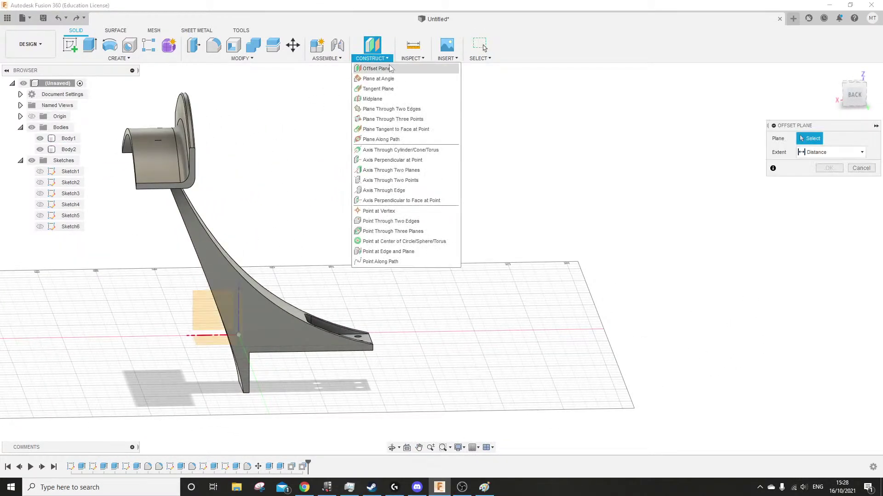
{"action": "left_click", "coordinate": [394, 91]}
{"action": "middle_click_drag", "start_coordinate": [351, 187], "coordinate": [269, 340], "text": "shift"}
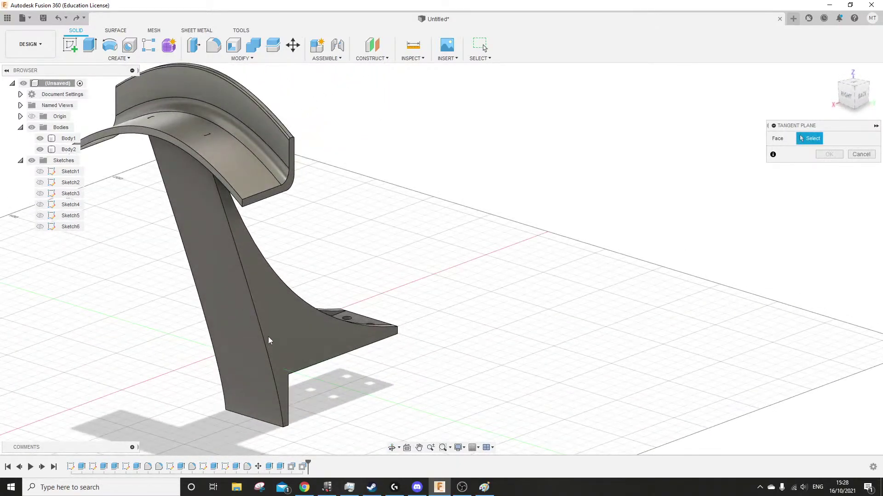
{"action": "middle_click_drag", "start_coordinate": [374, 427], "coordinate": [319, 338]}
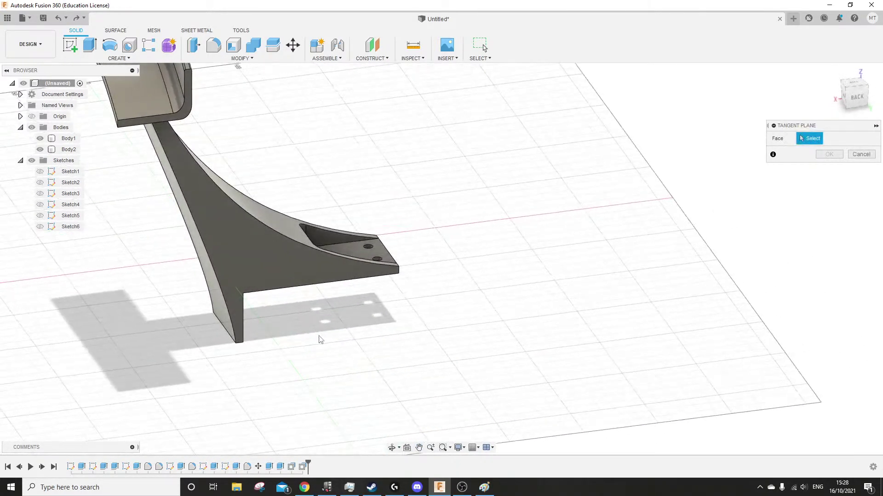
{"action": "scroll", "coordinate": [408, 337], "scroll_direction": "down", "scroll_amount": 3}
{"action": "key", "text": "Escape"}
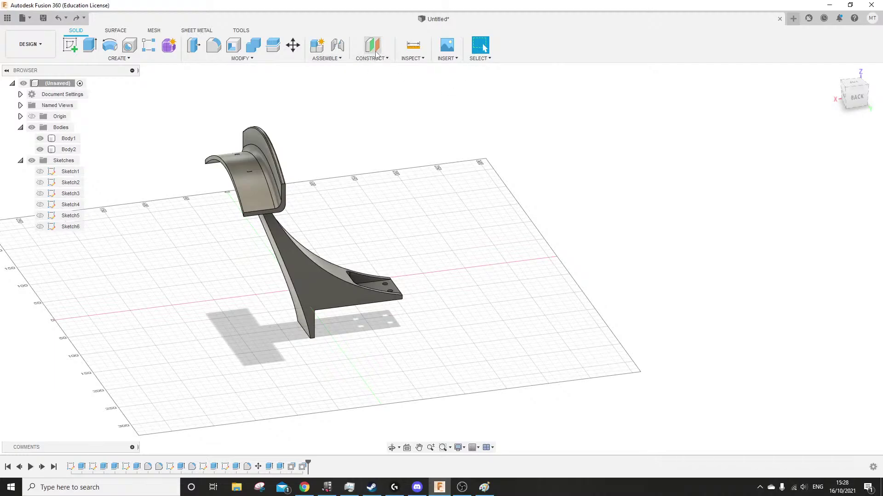
Examine the bracket's upright, base and curved top from several sides
{"action": "left_click", "coordinate": [388, 59]}
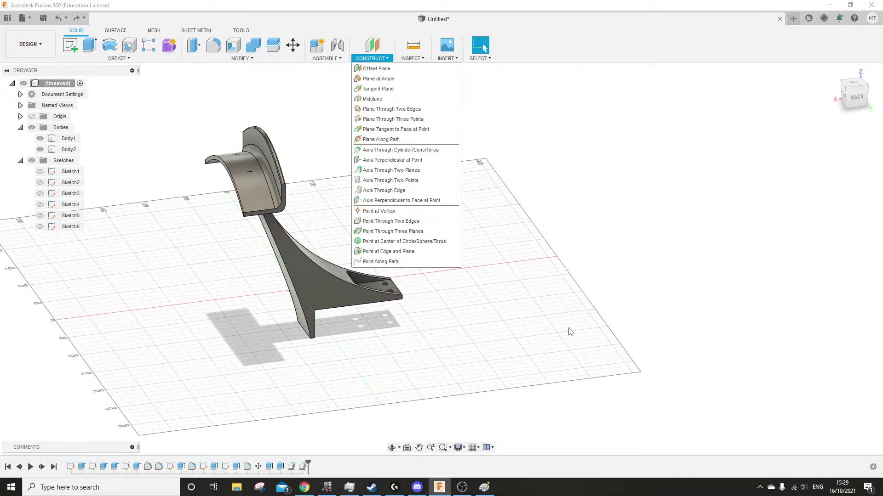
{"action": "left_click", "coordinate": [535, 311]}
{"action": "middle_click_drag", "start_coordinate": [434, 239], "coordinate": [494, 253], "text": "shift"}
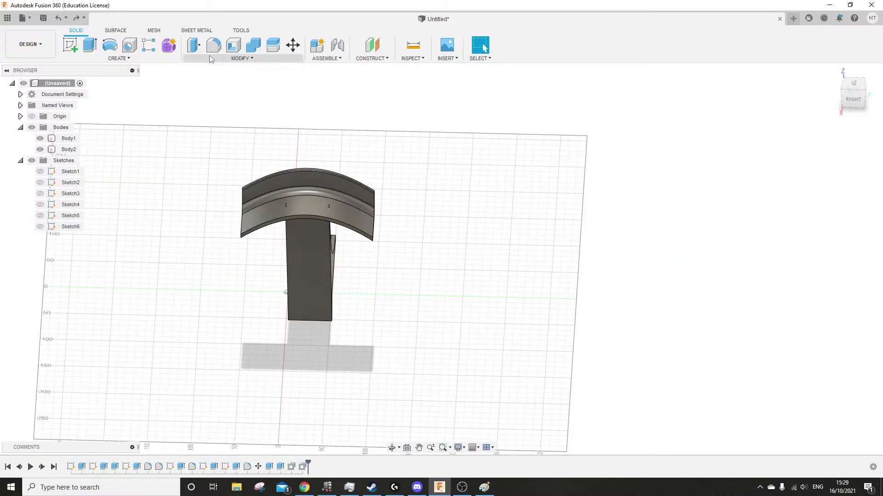
{"action": "middle_click_drag", "start_coordinate": [451, 201], "coordinate": [441, 249], "text": "shift"}
{"action": "scroll", "coordinate": [315, 248], "scroll_direction": "up", "scroll_amount": 7}
{"action": "scroll", "coordinate": [391, 250], "scroll_direction": "down", "scroll_amount": 3}
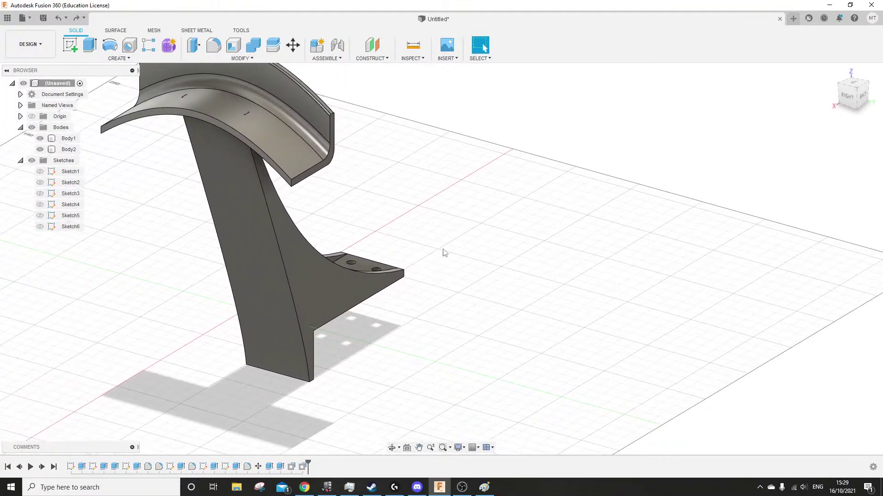
{"action": "middle_click_drag", "start_coordinate": [498, 254], "coordinate": [420, 246]}
{"action": "middle_click_drag", "start_coordinate": [391, 275], "coordinate": [337, 222]}
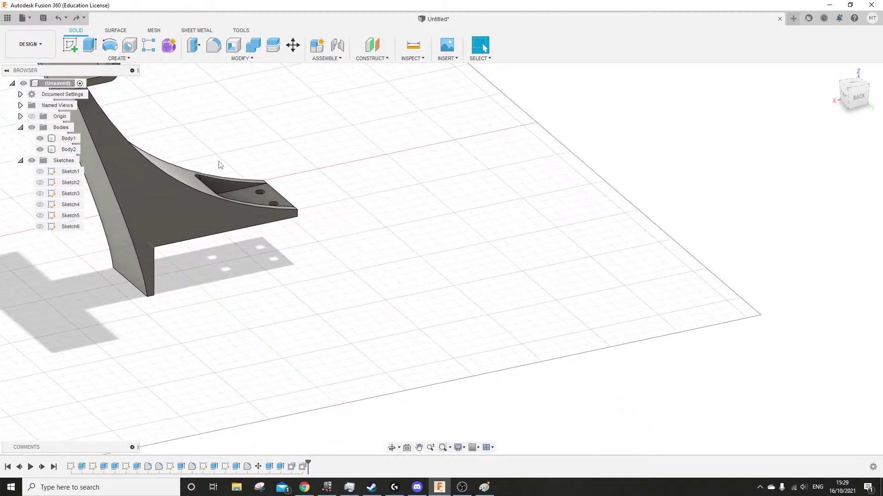
{"action": "middle_click_drag", "start_coordinate": [213, 159], "coordinate": [501, 230]}
{"action": "middle_click_drag", "start_coordinate": [248, 271], "coordinate": [390, 278], "text": "shift"}
Create a construction plane offset 230 mm from the XZ plane, clear of the bracket
{"action": "left_click", "coordinate": [70, 44]}
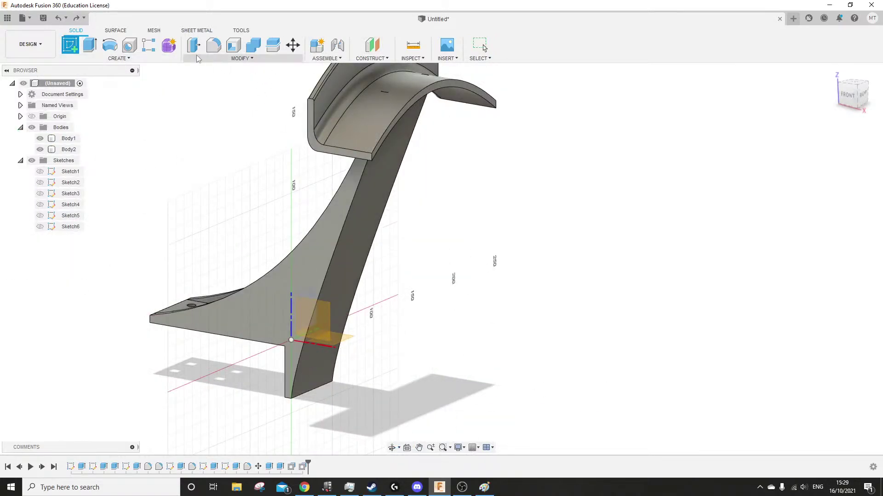
{"action": "left_click", "coordinate": [371, 48]}
{"action": "middle_click_drag", "start_coordinate": [593, 221], "coordinate": [432, 255], "text": "shift"}
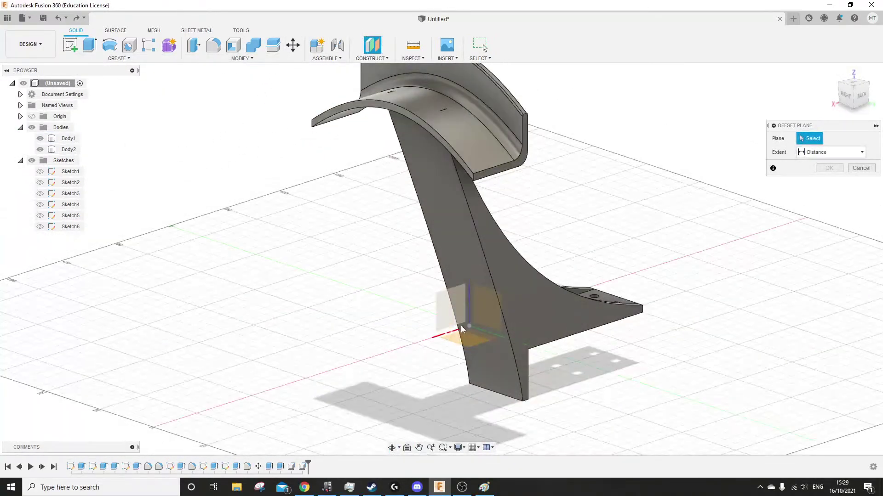
{"action": "left_click", "coordinate": [445, 315]}
{"action": "middle_click_drag", "start_coordinate": [306, 279], "coordinate": [177, 144]}
{"action": "left_click_drag", "start_coordinate": [320, 183], "coordinate": [618, 339]}
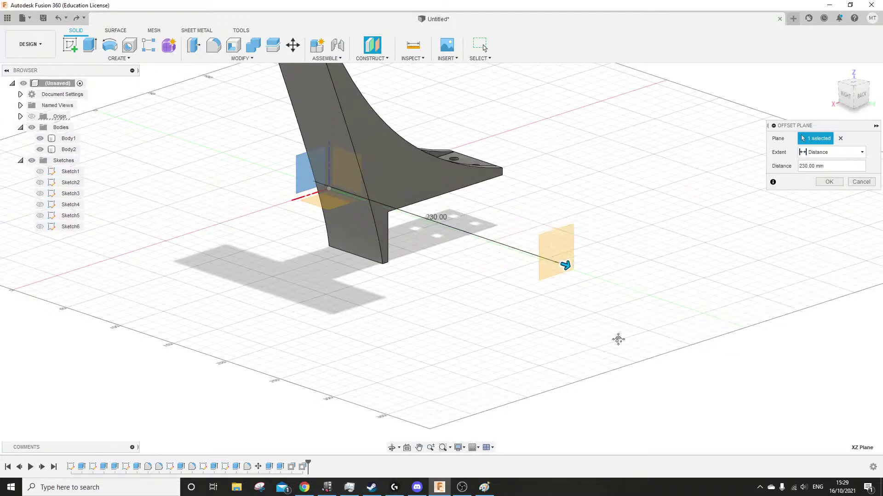
{"action": "middle_click_drag", "start_coordinate": [618, 339], "coordinate": [455, 335]}
{"action": "left_click", "coordinate": [828, 181]}
On the offset plane, sketch a slanted parallelogram from the origin, about 50 mm high and 10 mm wide, using lines
{"action": "middle_click_drag", "start_coordinate": [819, 208], "coordinate": [495, 282], "text": "shift"}
{"action": "left_click", "coordinate": [332, 255]}
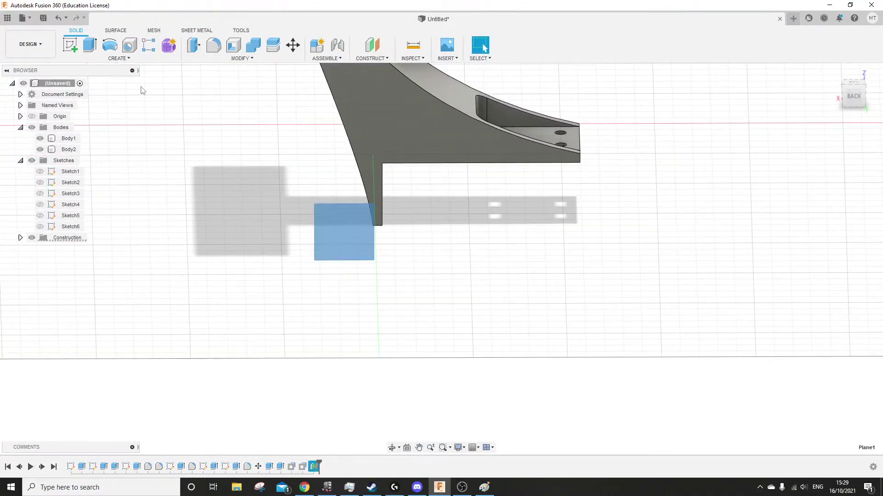
{"action": "left_click", "coordinate": [70, 45]}
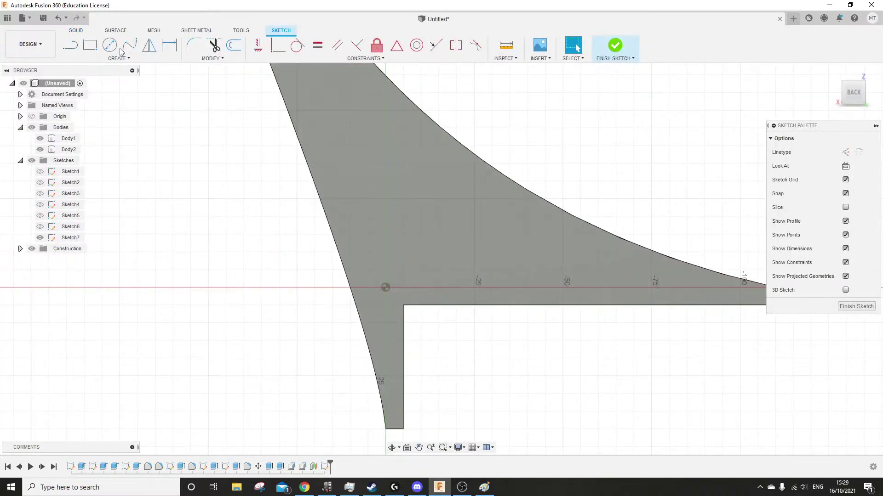
{"action": "left_click", "coordinate": [71, 49]}
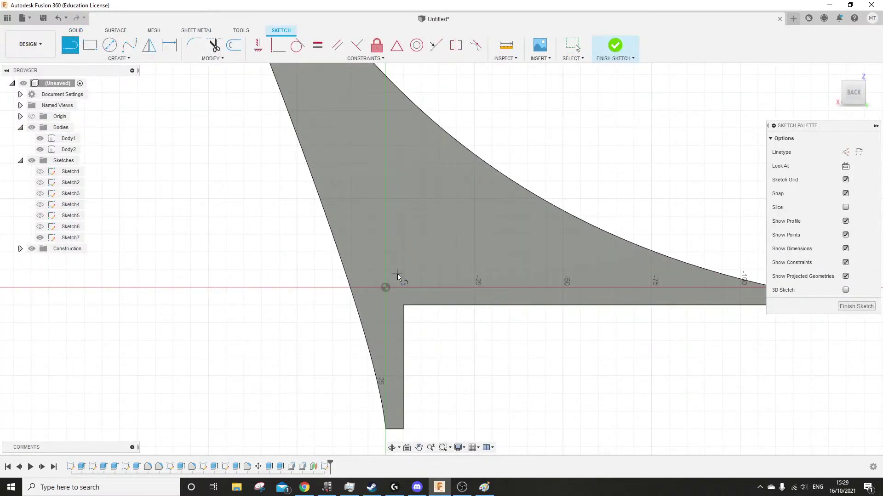
{"action": "left_click", "coordinate": [385, 287]}
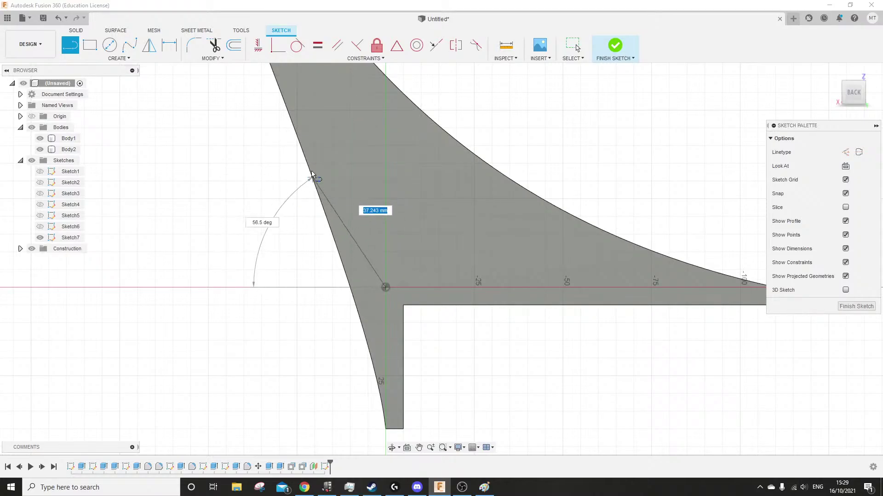
{"action": "left_click", "coordinate": [314, 111]}
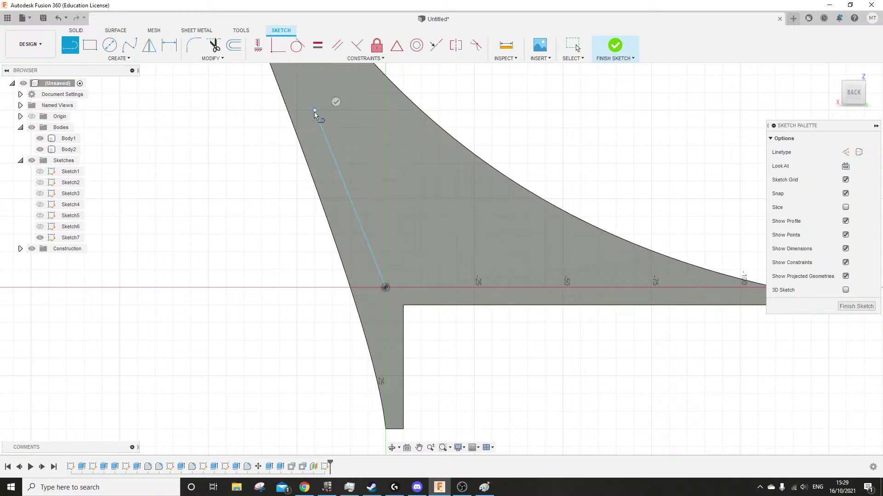
{"action": "left_click", "coordinate": [353, 110]}
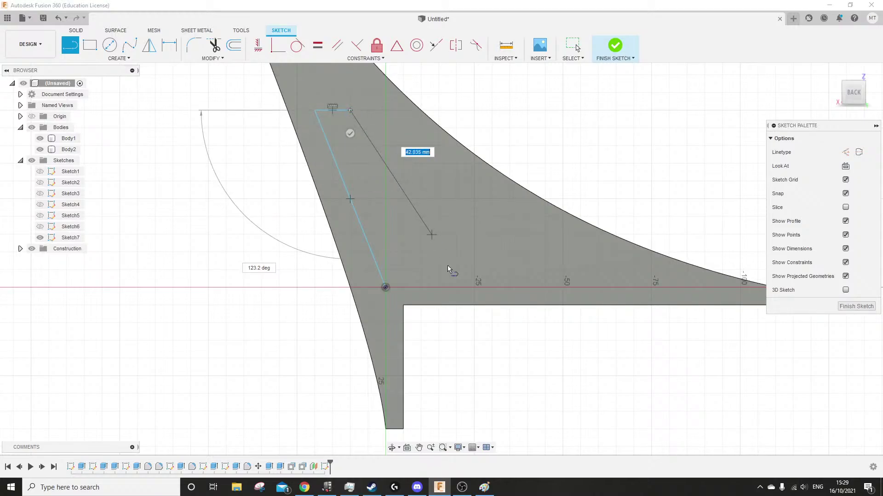
{"action": "left_click", "coordinate": [420, 287]}
{"action": "left_click", "coordinate": [385, 288]}
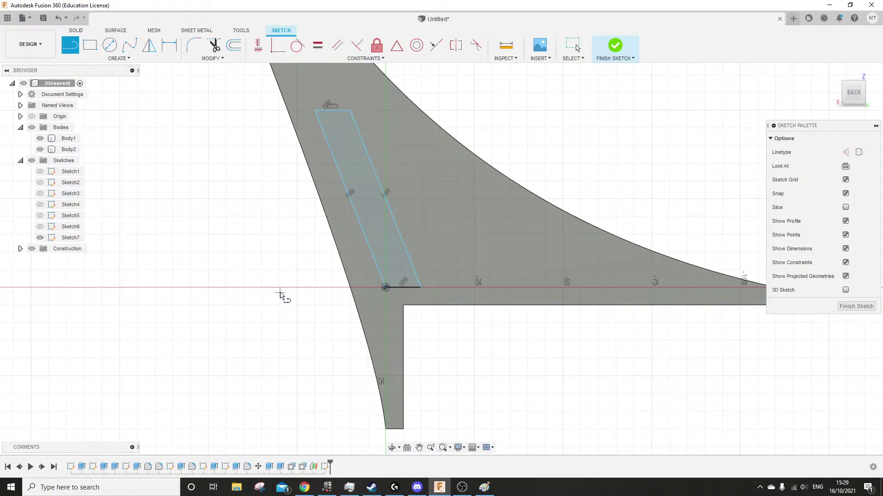
Extrude the slanted parallelogram to one side as a new body
{"action": "key", "text": "e"}
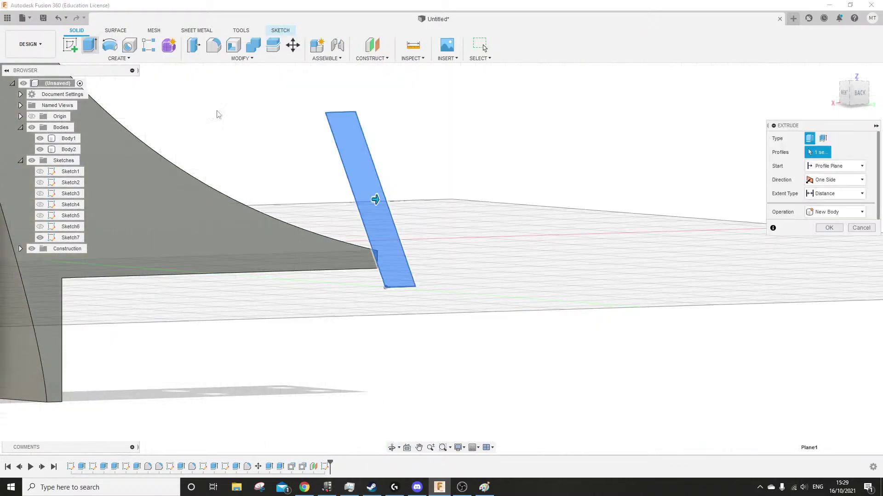
{"action": "left_click_drag", "start_coordinate": [375, 200], "coordinate": [450, 226]}
{"action": "left_click", "coordinate": [844, 255]}
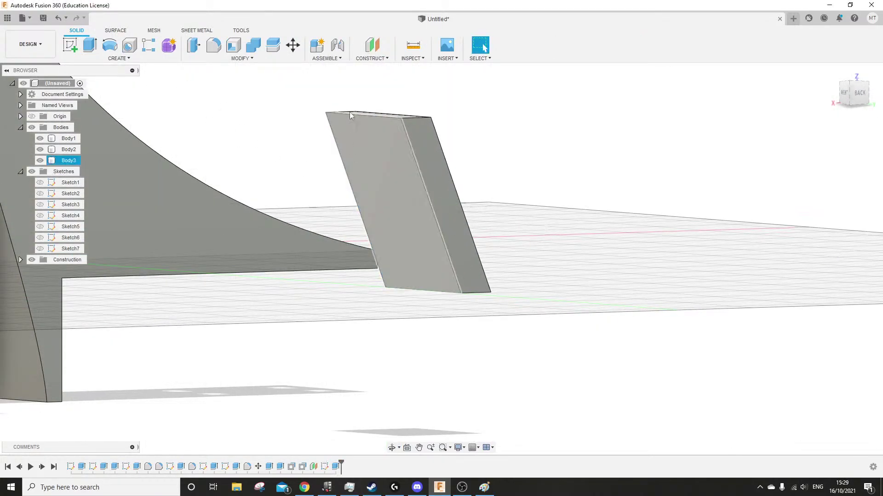
Create a plane at an angle through a long slanted edge of the extruded body
{"action": "left_click", "coordinate": [374, 46]}
{"action": "left_click", "coordinate": [372, 58]}
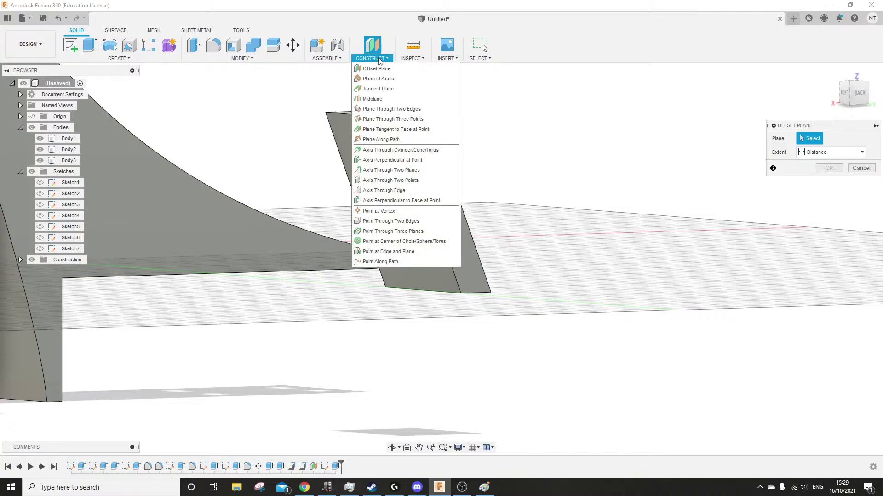
{"action": "left_click", "coordinate": [386, 84]}
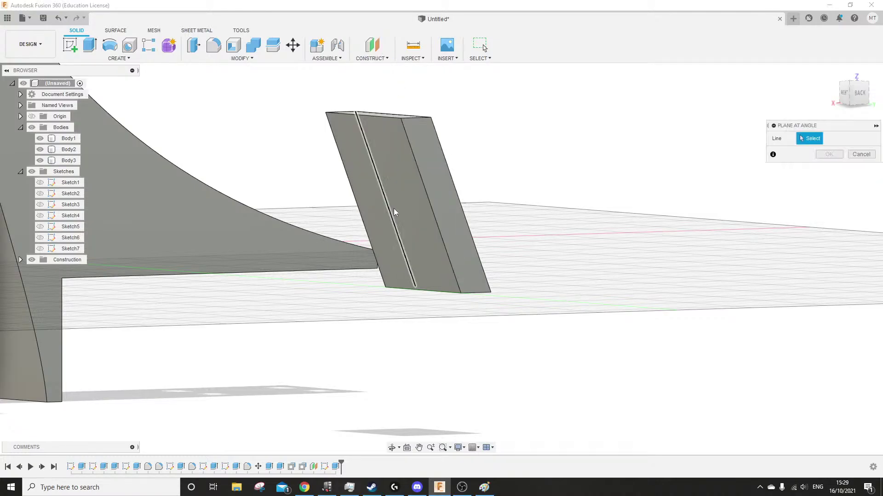
{"action": "middle_click_drag", "start_coordinate": [411, 211], "coordinate": [476, 226], "text": "shift"}
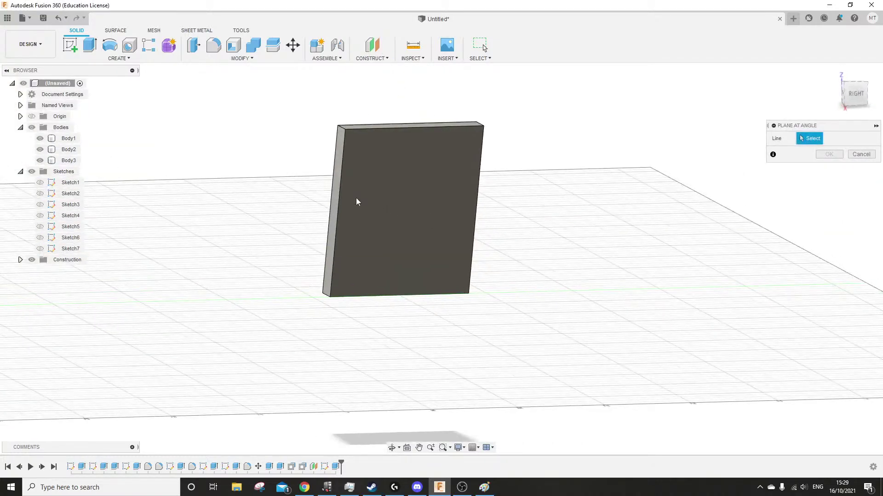
{"action": "left_click", "coordinate": [340, 188]}
{"action": "middle_click_drag", "start_coordinate": [341, 187], "coordinate": [389, 202], "text": "shift"}
{"action": "left_click", "coordinate": [820, 169]}
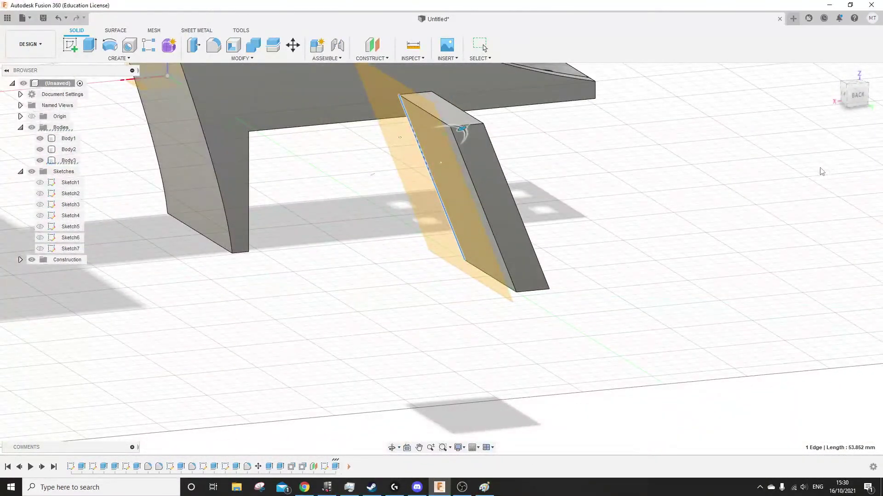
{"action": "left_click", "coordinate": [483, 147]}
Hide the extruded slanted body and start a sketch on the angled plane
{"action": "left_click", "coordinate": [40, 160]}
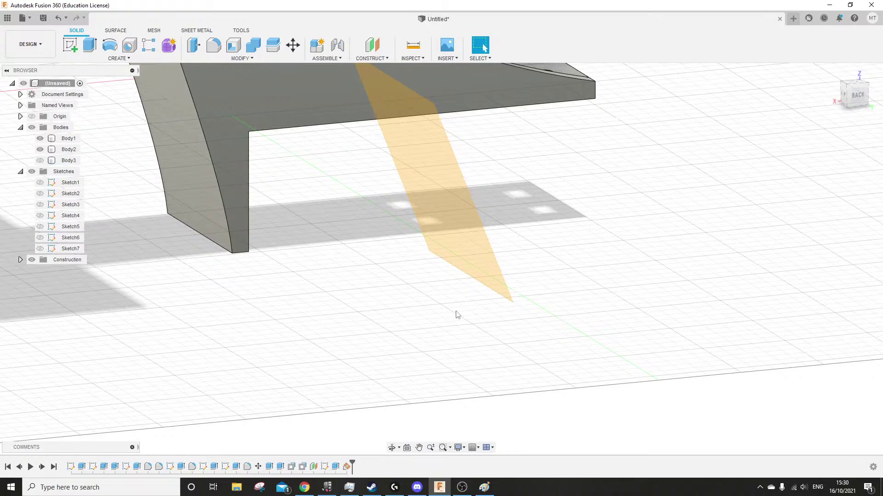
{"action": "middle_click_drag", "start_coordinate": [455, 312], "coordinate": [497, 300], "text": "shift"}
{"action": "left_click", "coordinate": [471, 282]}
{"action": "middle_click_drag", "start_coordinate": [401, 347], "coordinate": [394, 329], "text": "shift"}
{"action": "scroll", "coordinate": [336, 341], "scroll_direction": "down", "scroll_amount": 4}
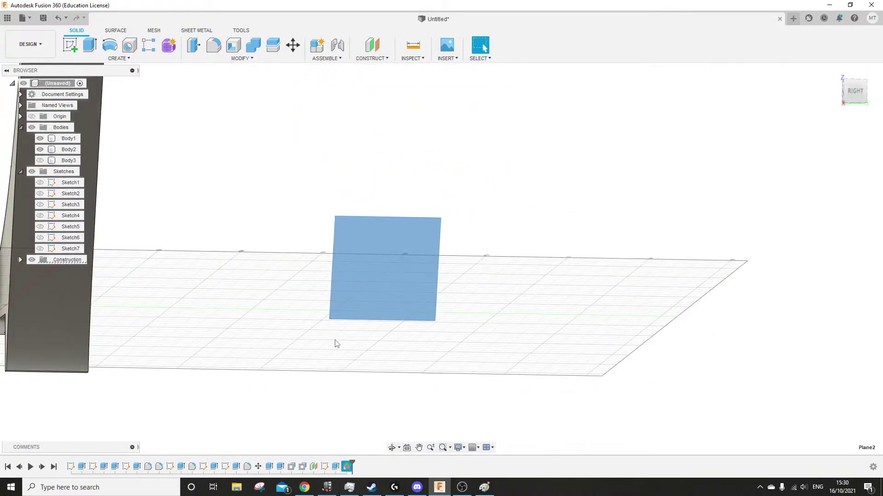
{"action": "scroll", "coordinate": [336, 344], "scroll_direction": "down", "scroll_amount": 4}
{"action": "middle_click_drag", "start_coordinate": [338, 343], "coordinate": [369, 352], "text": "shift"}
{"action": "middle_click_drag", "start_coordinate": [376, 317], "coordinate": [352, 342]}
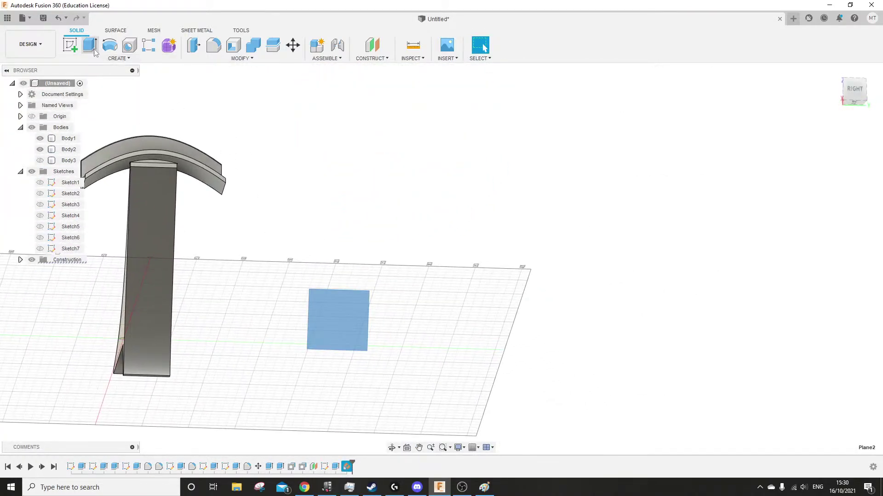
{"action": "left_click", "coordinate": [70, 45]}
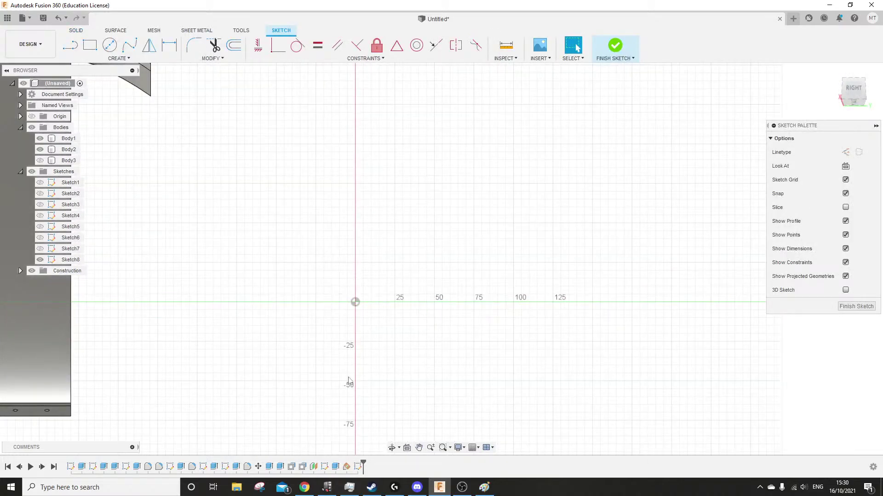
Draw a rectangle about 30 mm wide and 190 mm high, standing on the horizontal axis 100 mm from the origin
{"action": "scroll", "coordinate": [302, 384], "scroll_direction": "down", "scroll_amount": 5}
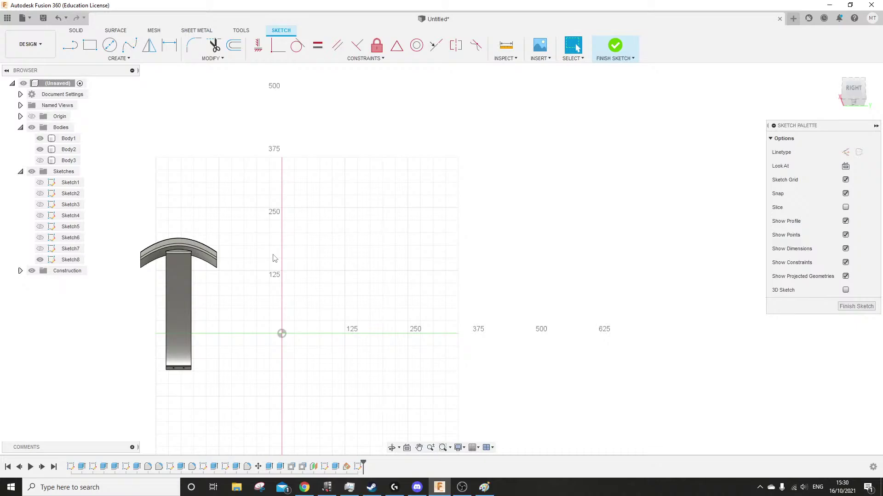
{"action": "left_click", "coordinate": [90, 45]}
{"action": "scroll", "coordinate": [391, 350], "scroll_direction": "up", "scroll_amount": 4}
{"action": "middle_click_drag", "start_coordinate": [275, 325], "coordinate": [298, 329]}
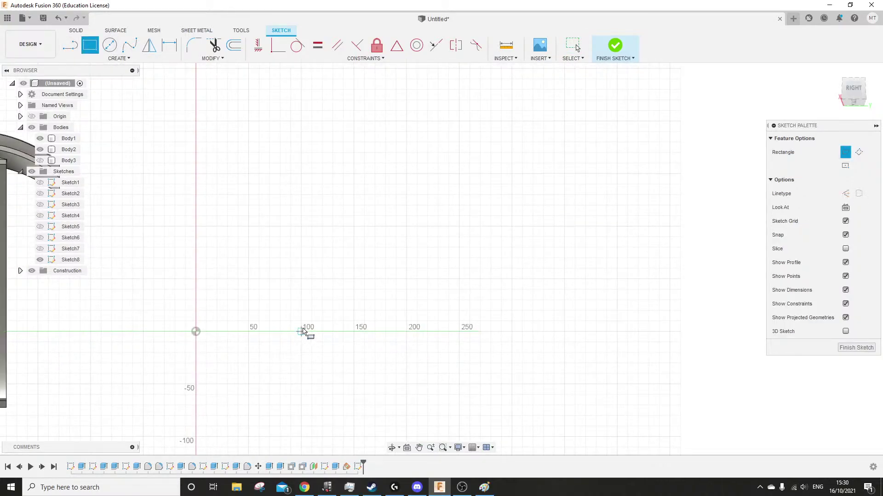
{"action": "left_click", "coordinate": [301, 331]}
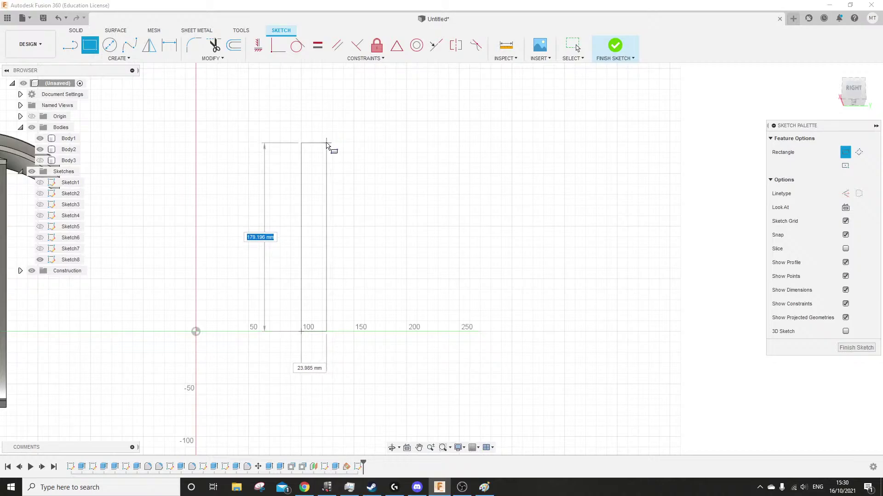
{"action": "left_click", "coordinate": [330, 134]}
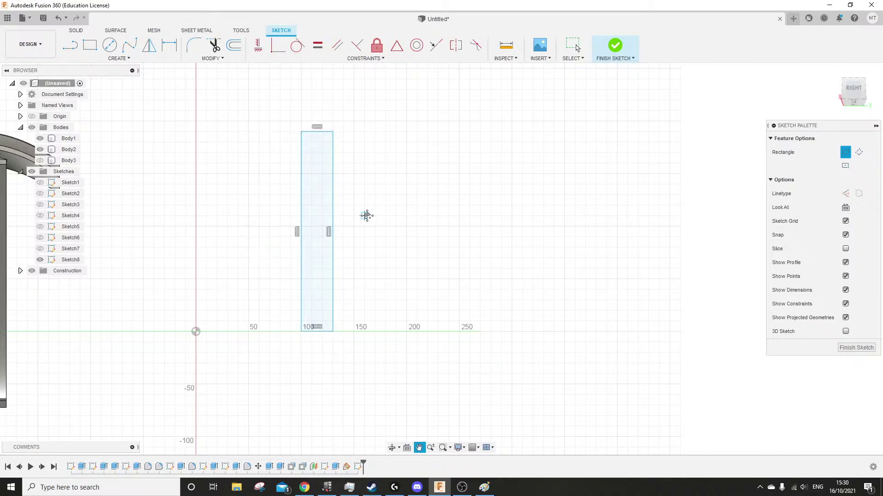
{"action": "middle_click_drag", "start_coordinate": [322, 187], "coordinate": [353, 188]}
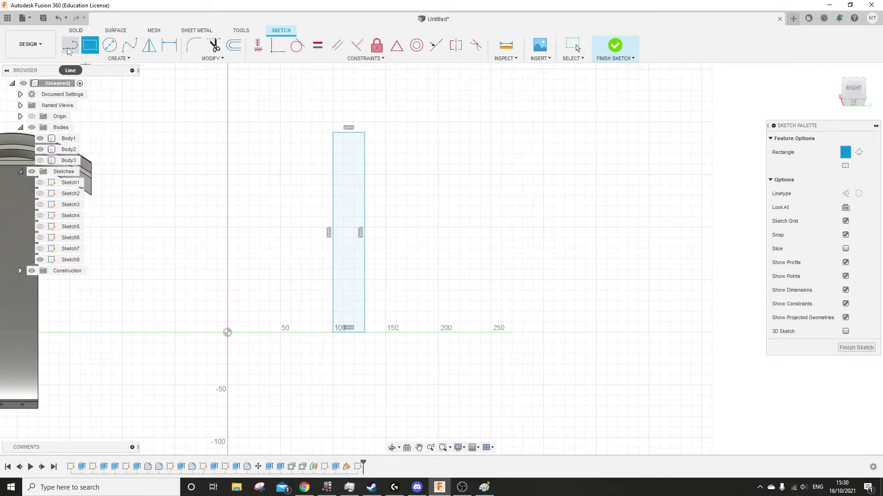
Draw a spline through about (100, 50), (90, 110) and (50, 150) mm, and start a second one about 15 mm above its upper end
{"action": "left_click", "coordinate": [130, 44]}
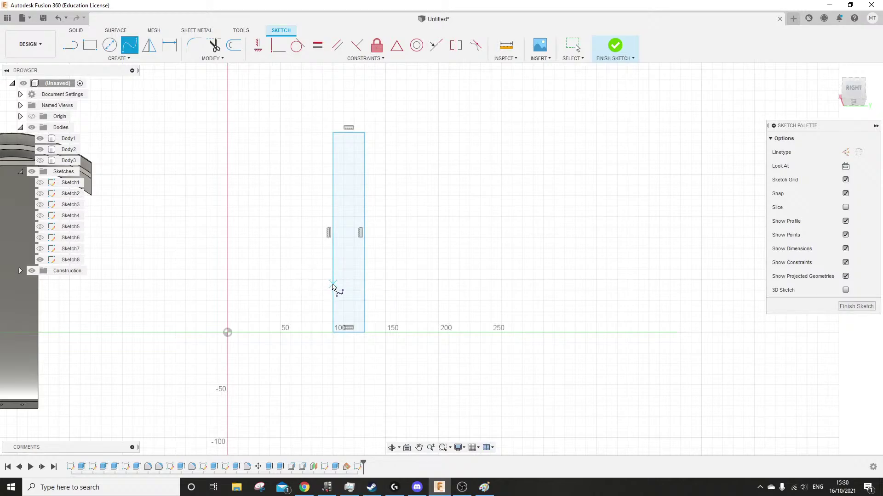
{"action": "left_click", "coordinate": [333, 279]}
{"action": "left_click", "coordinate": [323, 217]}
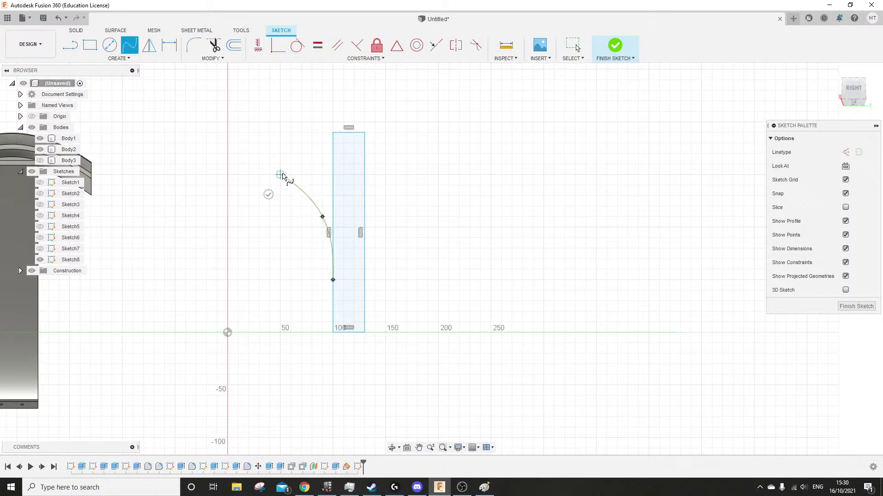
{"action": "left_click", "coordinate": [280, 174]}
{"action": "scroll", "coordinate": [301, 156], "scroll_direction": "up", "scroll_amount": 4}
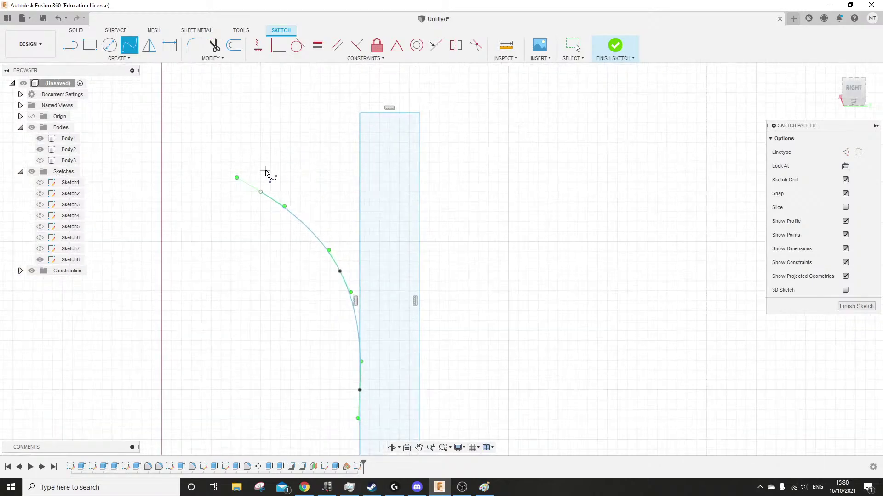
{"action": "left_click", "coordinate": [261, 163]}
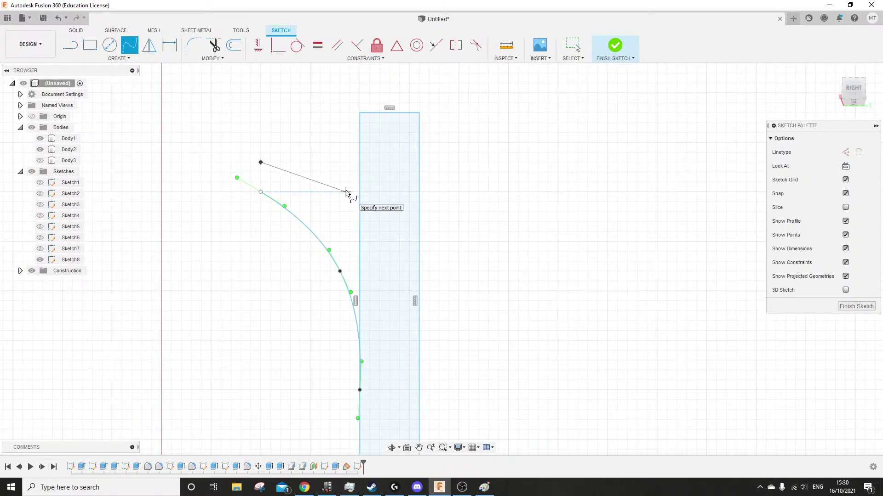
{"action": "left_click", "coordinate": [340, 192]}
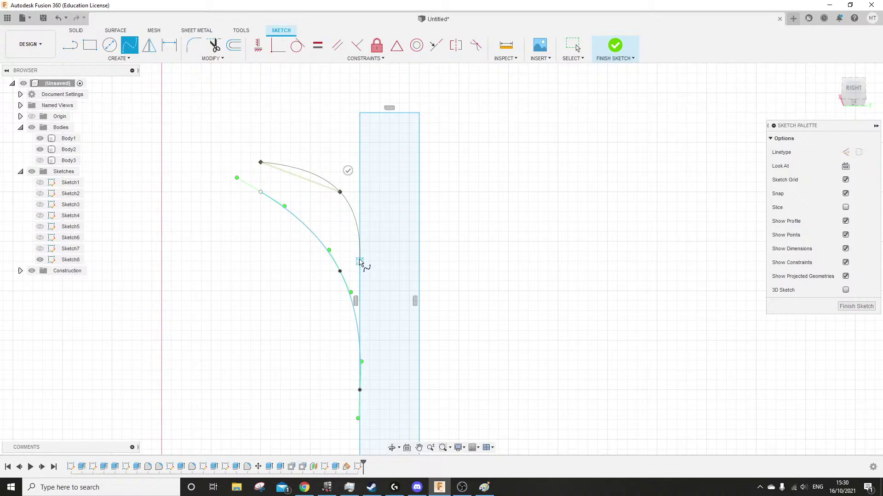
{"action": "right_click", "coordinate": [357, 251]}
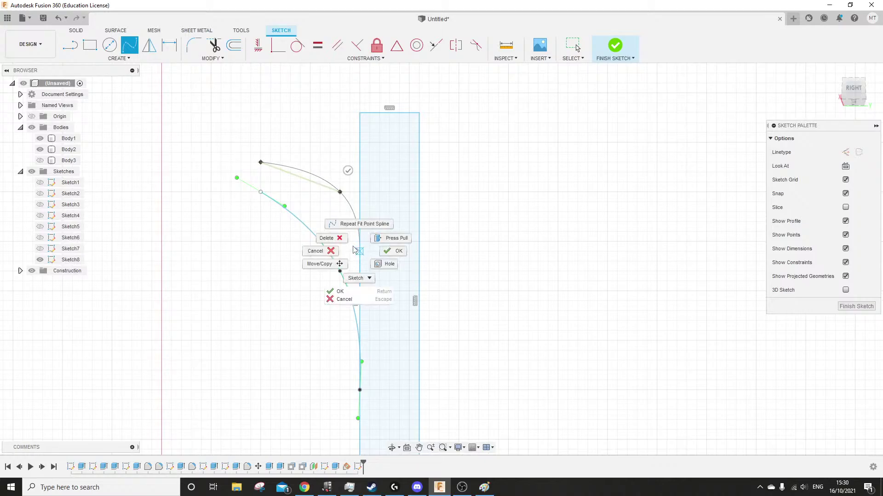
{"action": "left_click", "coordinate": [368, 261]}
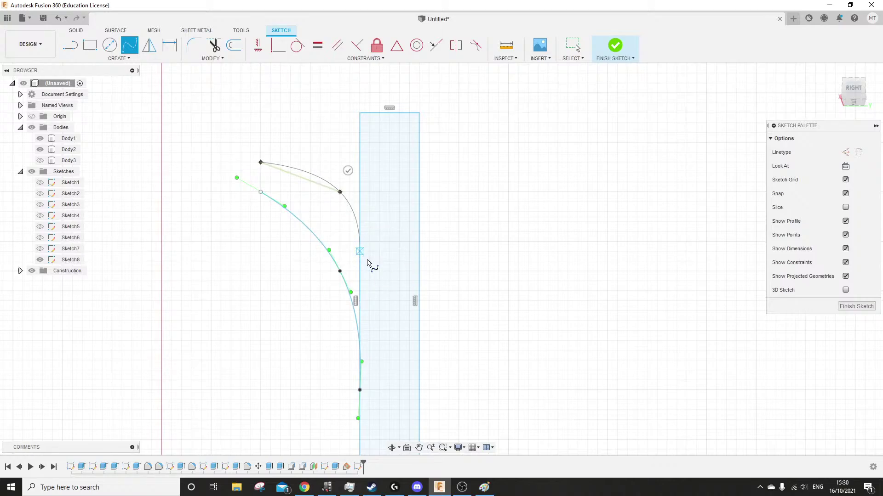
{"action": "key", "text": "ctrl+z"}
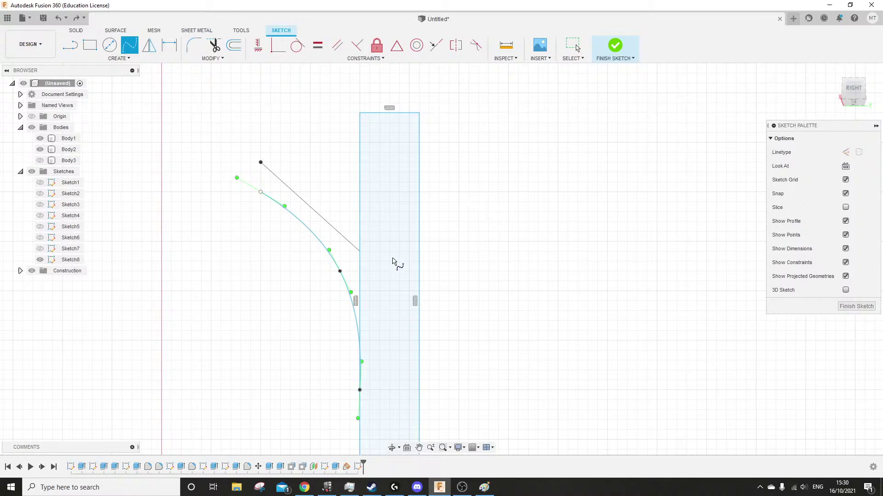
{"action": "right_click", "coordinate": [338, 202]}
{"action": "left_click", "coordinate": [353, 212]}
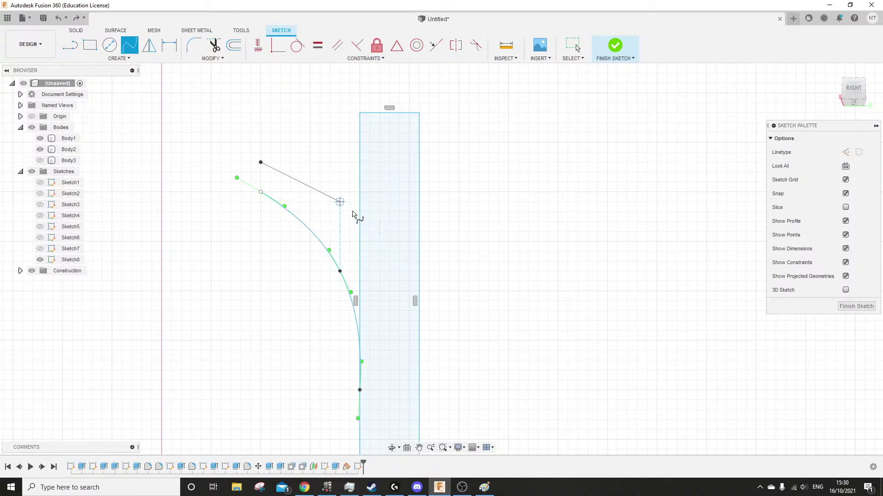
{"action": "right_click", "coordinate": [339, 213]}
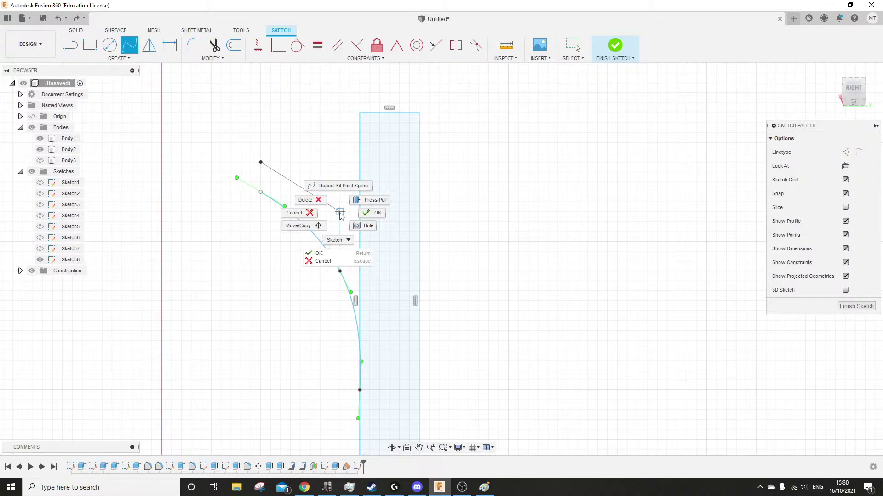
{"action": "left_click", "coordinate": [339, 213]}
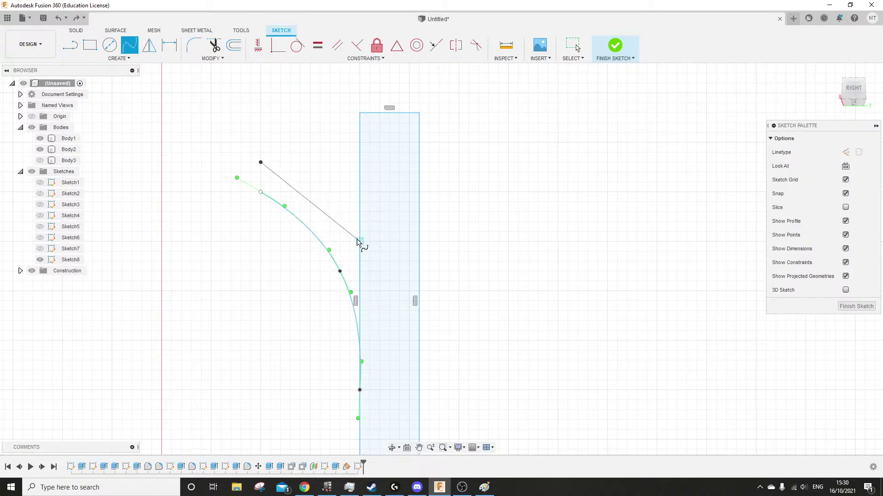
Continue the second spline through about (90, 140) mm and finish it on the tall rectangle's near edge at about (100, 125) mm
{"action": "left_click", "coordinate": [340, 212]}
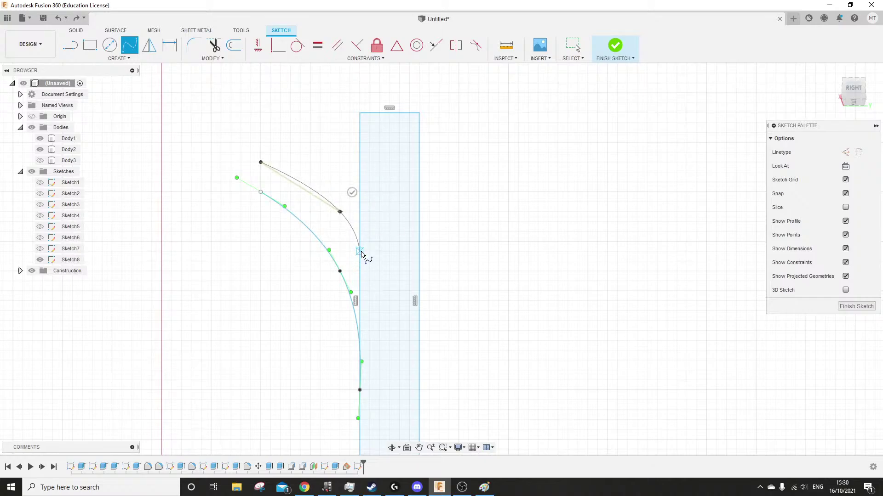
{"action": "left_click", "coordinate": [360, 241]}
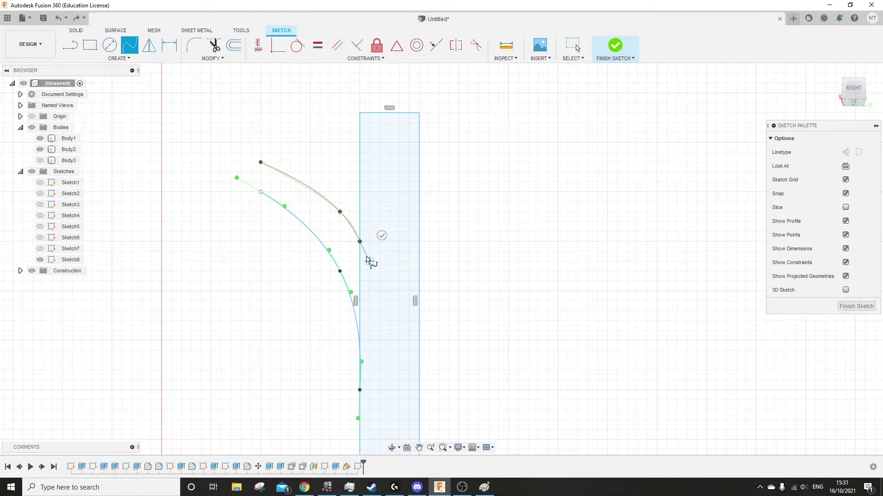
{"action": "left_click", "coordinate": [376, 236]}
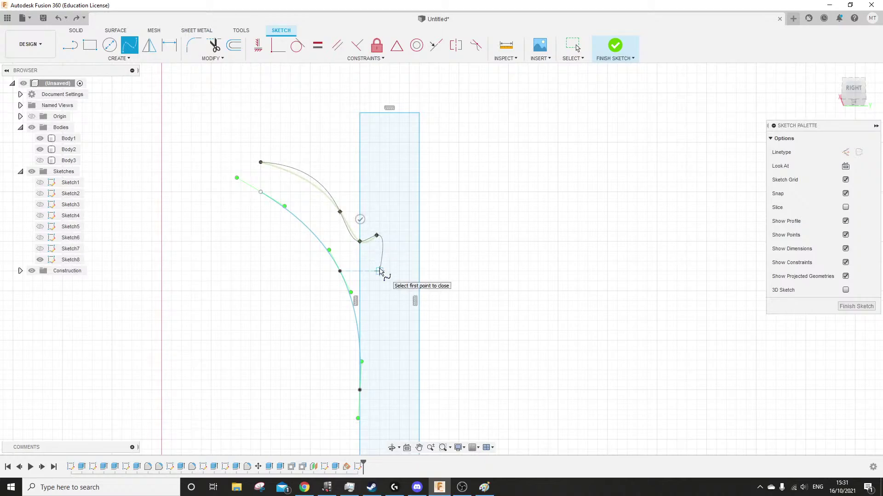
{"action": "double_click", "coordinate": [380, 233]}
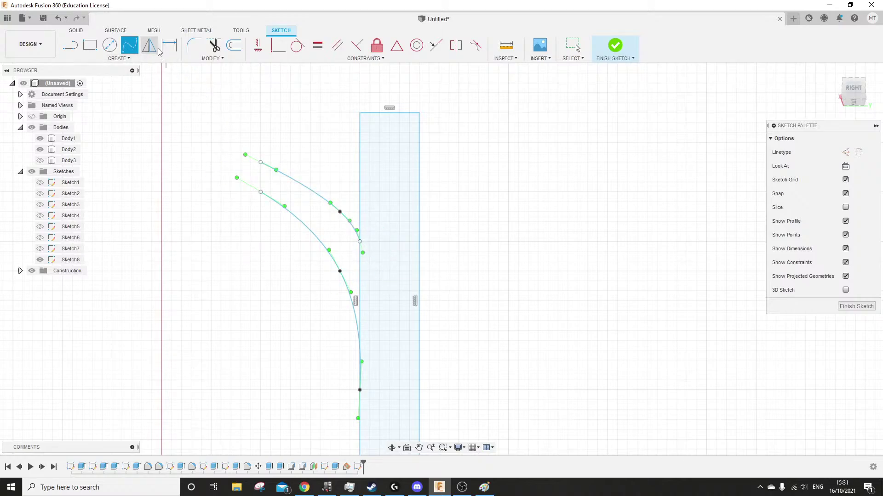
Join the upper ends of the two splines with a vertical line to close the curved profile
{"action": "left_click", "coordinate": [70, 44]}
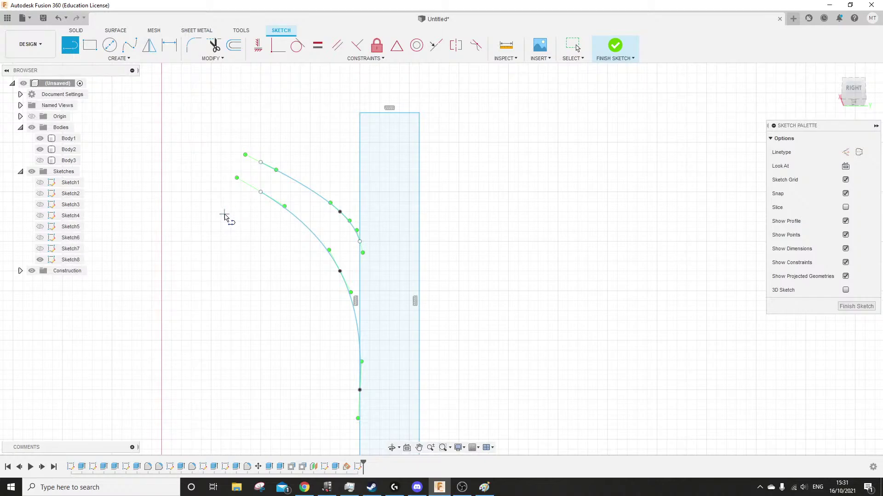
{"action": "left_click", "coordinate": [261, 192]}
{"action": "left_click", "coordinate": [261, 162]}
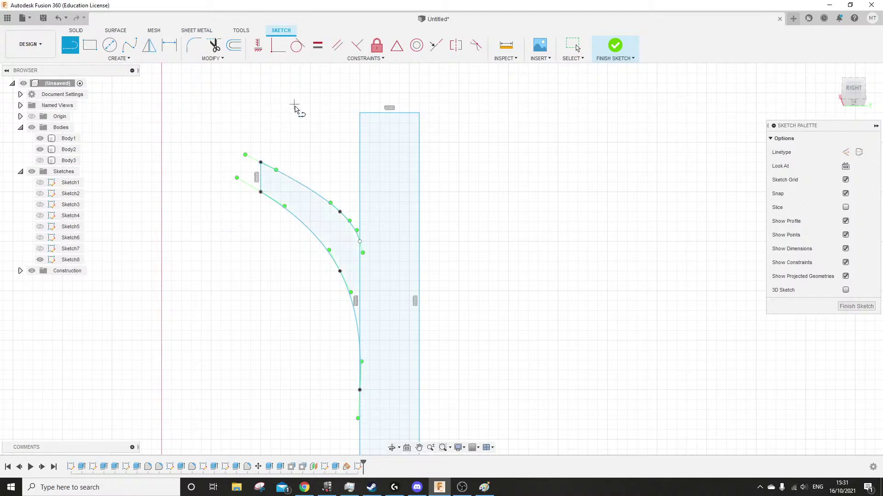
{"action": "scroll", "coordinate": [312, 163], "scroll_direction": "down", "scroll_amount": 1}
{"action": "scroll", "coordinate": [313, 163], "scroll_direction": "down", "scroll_amount": 2}
{"action": "scroll", "coordinate": [312, 163], "scroll_direction": "up", "scroll_amount": 3}
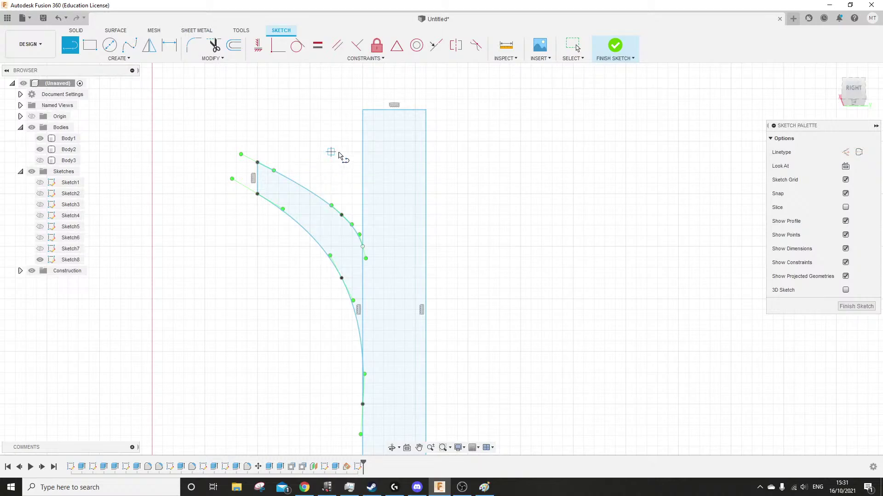
Draw a thin rectangle about 5 mm wide and 60 mm high against the vertical line that closes the splines
{"action": "left_click", "coordinate": [90, 45]}
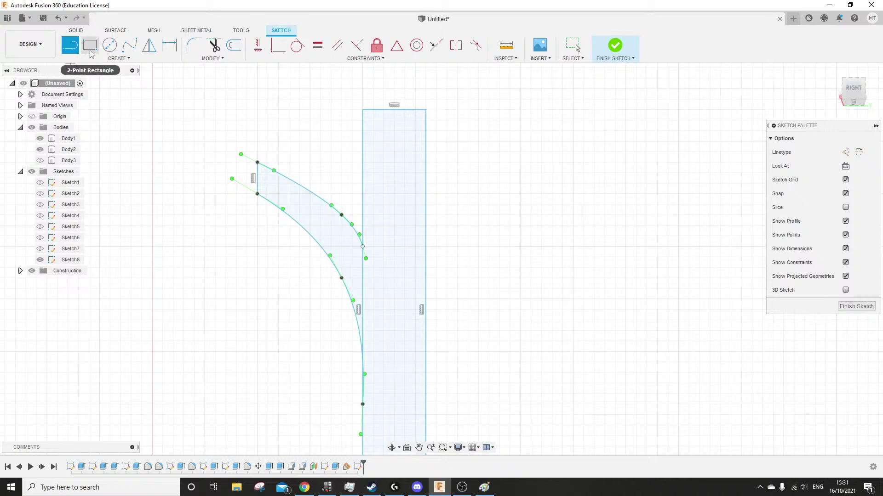
{"action": "left_click", "coordinate": [258, 121]}
{"action": "left_click", "coordinate": [248, 246]}
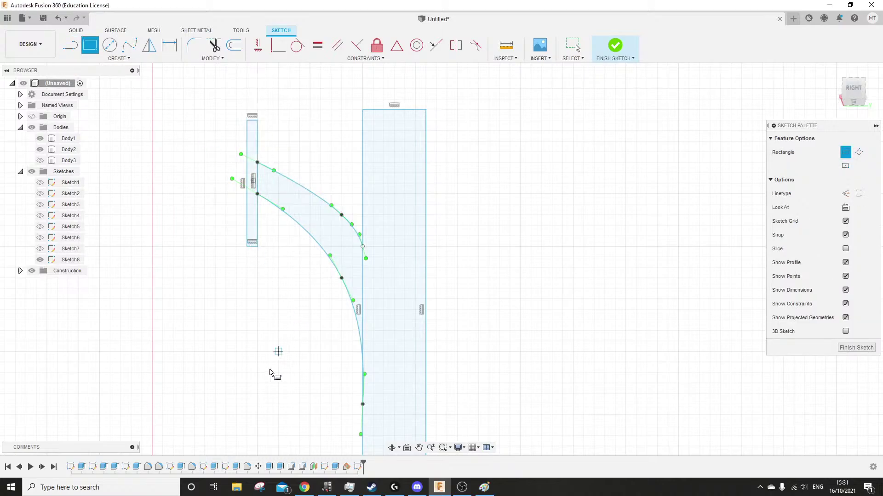
{"action": "left_click", "coordinate": [77, 32]}
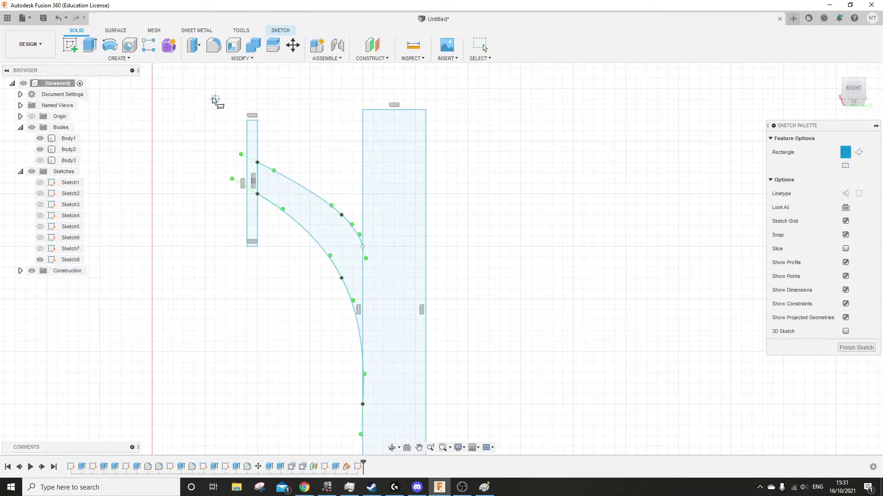
{"action": "key", "text": "Escape"}
Move the thin rectangle, the upper spline and the lower spline's upper points down 45 mm
{"action": "left_click_drag", "start_coordinate": [214, 97], "coordinate": [357, 367]}
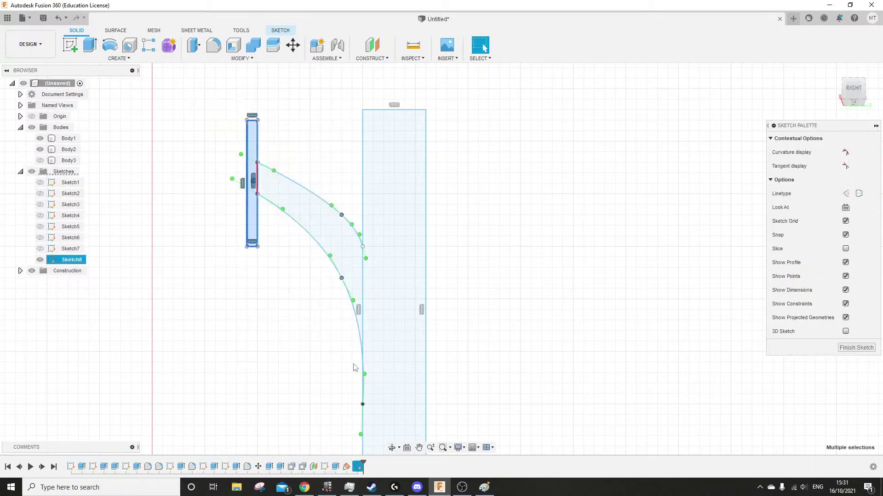
{"action": "left_click_drag", "start_coordinate": [221, 135], "coordinate": [404, 370]}
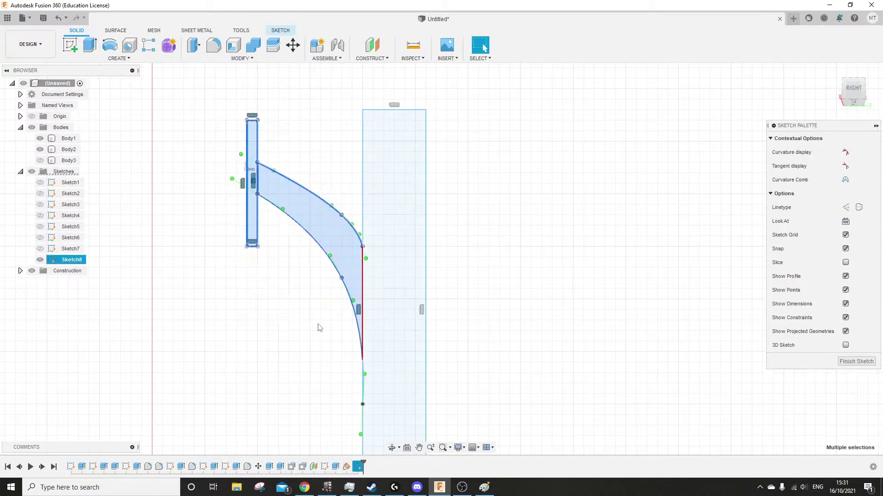
{"action": "key", "text": "m"}
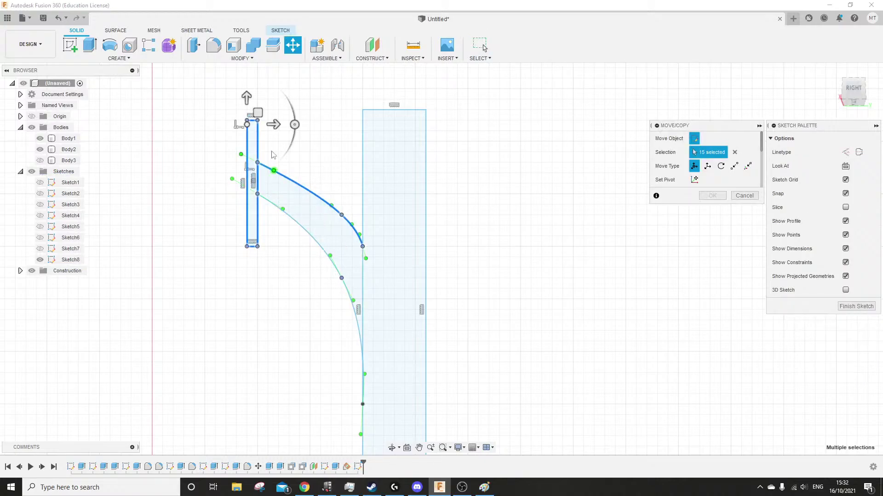
{"action": "left_click_drag", "start_coordinate": [249, 94], "coordinate": [248, 189]}
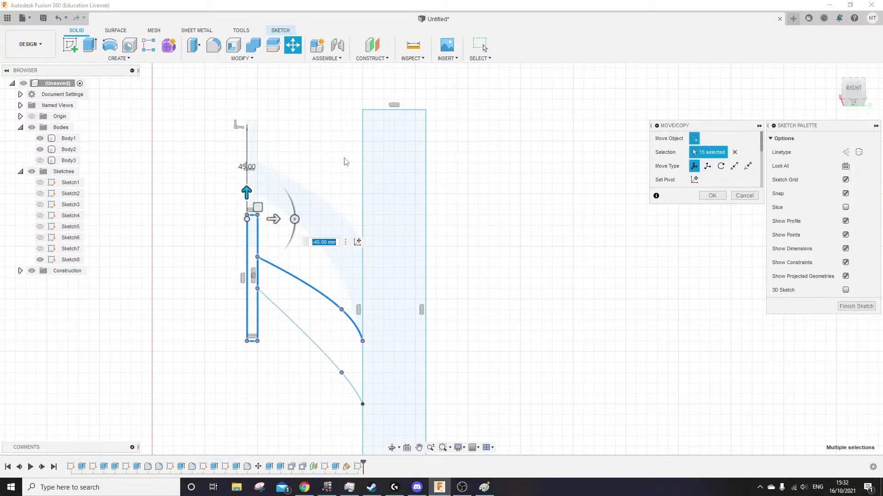
{"action": "middle_click_drag", "start_coordinate": [714, 364], "coordinate": [719, 281]}
{"action": "left_click", "coordinate": [712, 196]}
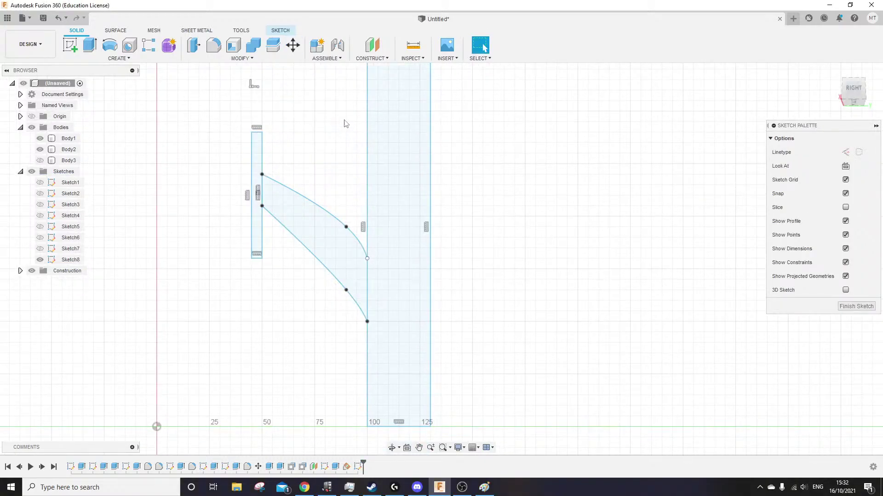
Reshape the upper spline by lowering its end on the tall rectangle about 15 mm and its middle point about 10 mm
{"action": "middle_click_drag", "start_coordinate": [346, 124], "coordinate": [346, 158]}
{"action": "scroll", "coordinate": [317, 364], "scroll_direction": "up", "scroll_amount": 3}
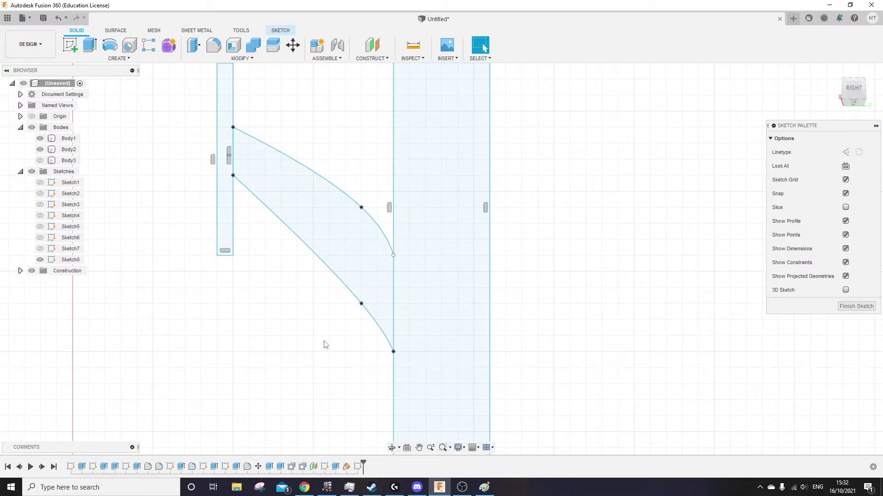
{"action": "left_click", "coordinate": [362, 207]}
{"action": "left_click", "coordinate": [393, 256], "text": "shift"}
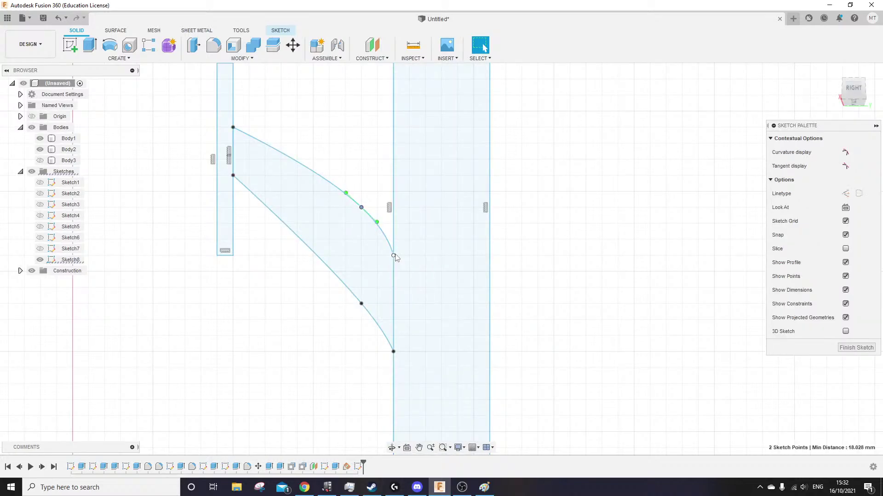
{"action": "left_click_drag", "start_coordinate": [392, 258], "coordinate": [394, 305]}
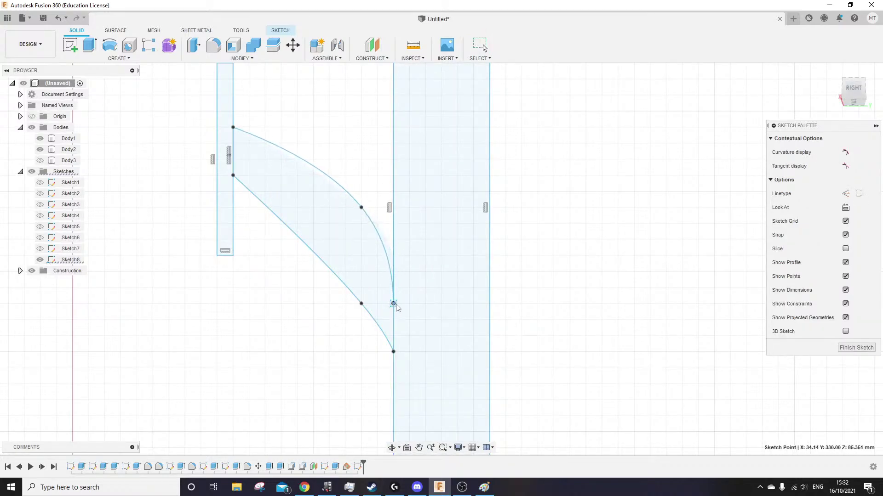
{"action": "left_click", "coordinate": [362, 209]}
{"action": "left_click_drag", "start_coordinate": [362, 208], "coordinate": [362, 240]}
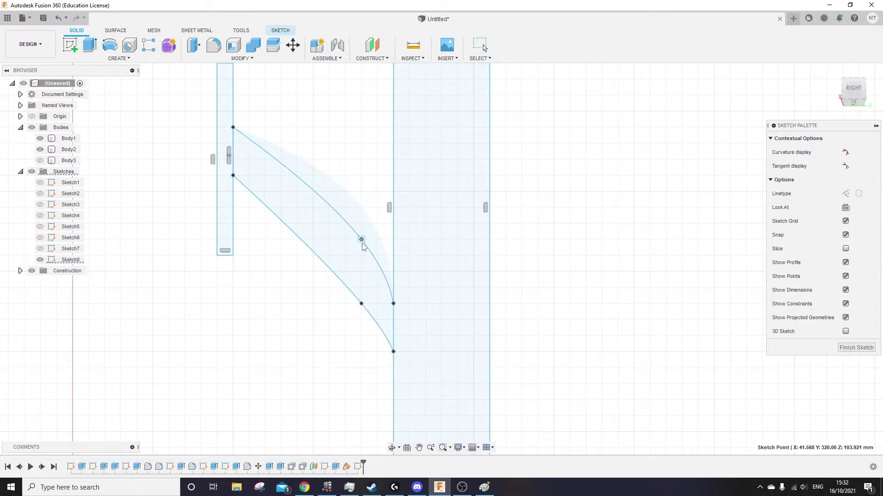
Lower the lower spline's bottom end along the tall rectangle's edge to about 10 mm above the horizontal axis
{"action": "left_click", "coordinate": [385, 366]}
{"action": "left_click", "coordinate": [394, 353]}
{"action": "middle_click_drag", "start_coordinate": [345, 342], "coordinate": [346, 143]}
{"action": "left_click_drag", "start_coordinate": [394, 154], "coordinate": [394, 281]}
{"action": "middle_click_drag", "start_coordinate": [325, 202], "coordinate": [325, 304]}
{"action": "scroll", "coordinate": [325, 304], "scroll_direction": "down", "scroll_amount": 2}
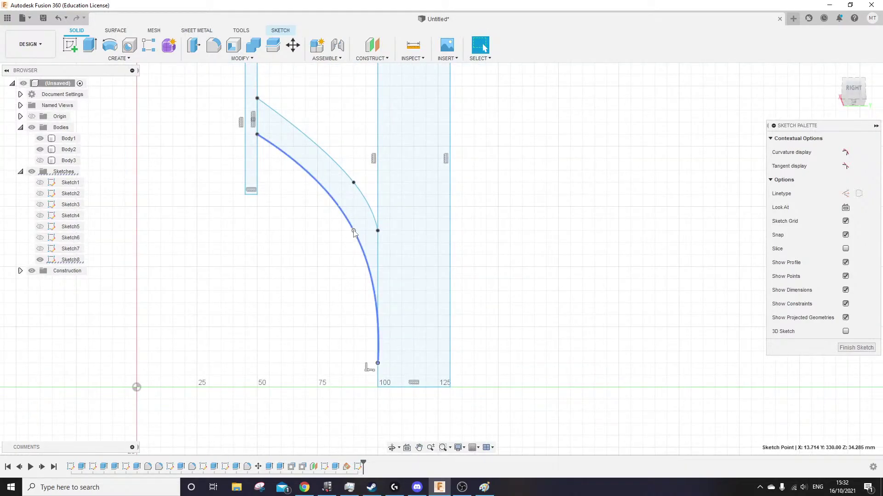
Move the lower spline's middle point about 5 mm down and left, and lower the upper spline's bottom end 10 mm and middle point 5 mm
{"action": "left_click_drag", "start_coordinate": [353, 231], "coordinate": [378, 249]}
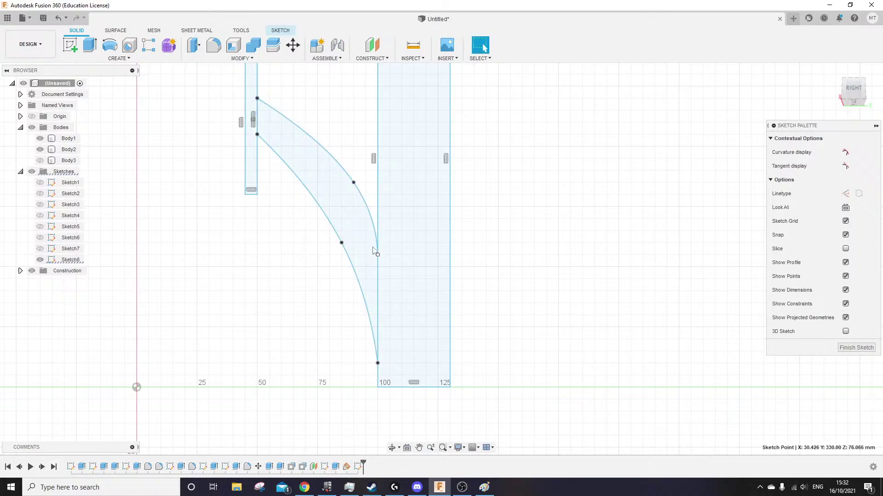
{"action": "left_click_drag", "start_coordinate": [353, 182], "coordinate": [356, 206]}
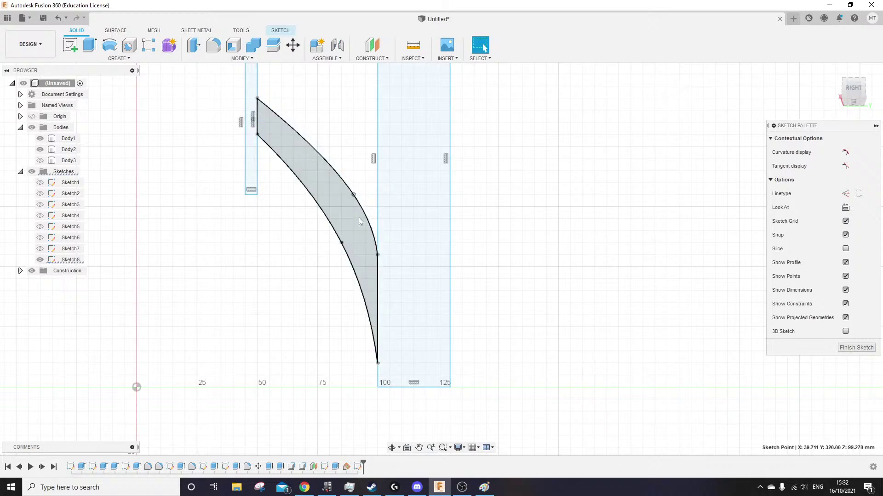
{"action": "left_click", "coordinate": [305, 319]}
{"action": "scroll", "coordinate": [306, 387], "scroll_direction": "down", "scroll_amount": 3}
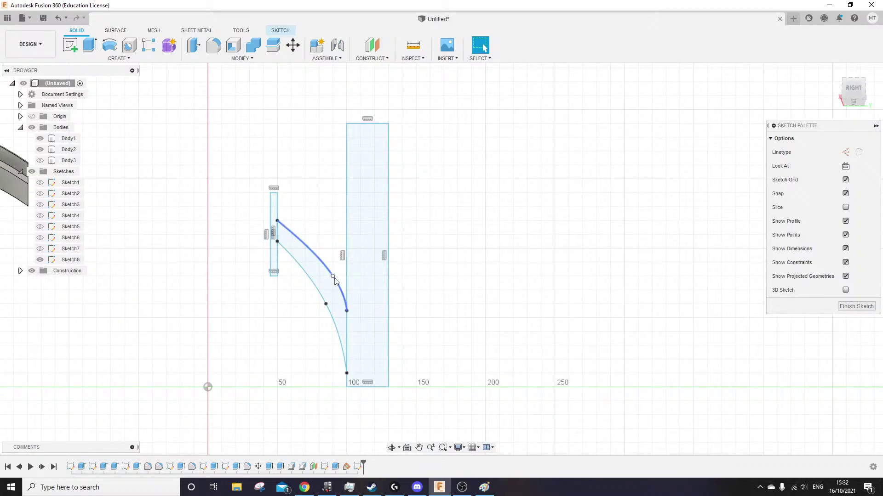
{"action": "scroll", "coordinate": [334, 281], "scroll_direction": "up", "scroll_amount": 3}
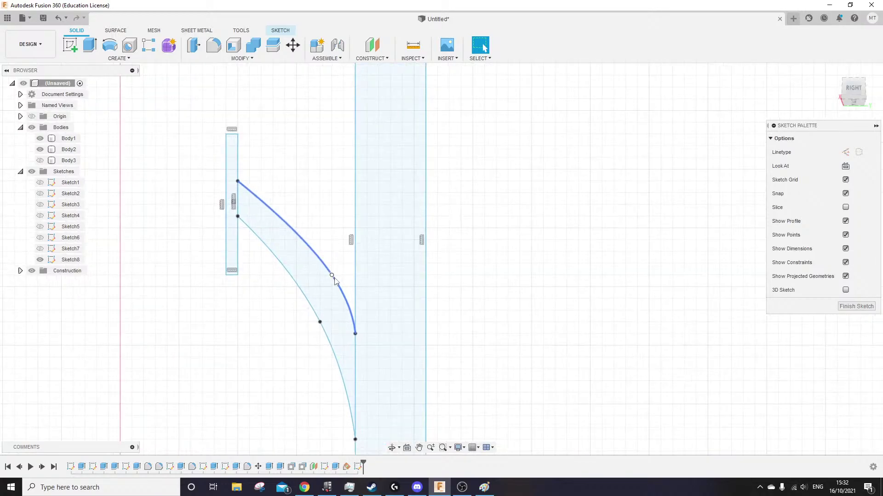
Raise the upper spline's middle point about 10 mm and its bottom end about 20 mm, and the lower spline's middle point about 10 mm
{"action": "left_click_drag", "start_coordinate": [332, 275], "coordinate": [332, 251]}
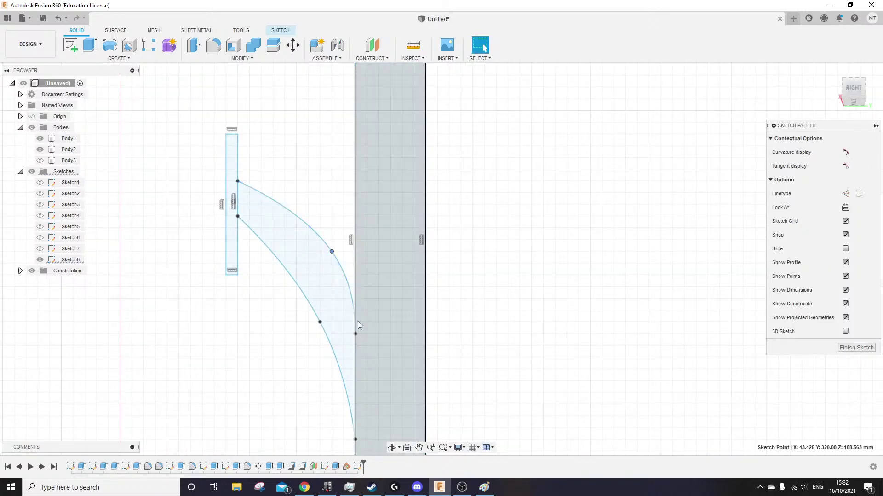
{"action": "left_click_drag", "start_coordinate": [355, 334], "coordinate": [355, 287]}
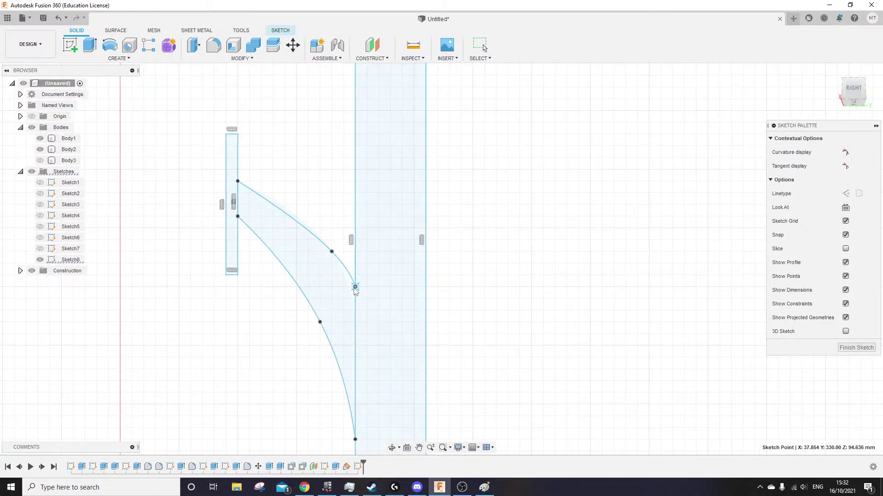
{"action": "left_click", "coordinate": [320, 323]}
{"action": "key", "text": "m"}
{"action": "left_click_drag", "start_coordinate": [323, 322], "coordinate": [325, 302]}
{"action": "key", "text": "Escape"}
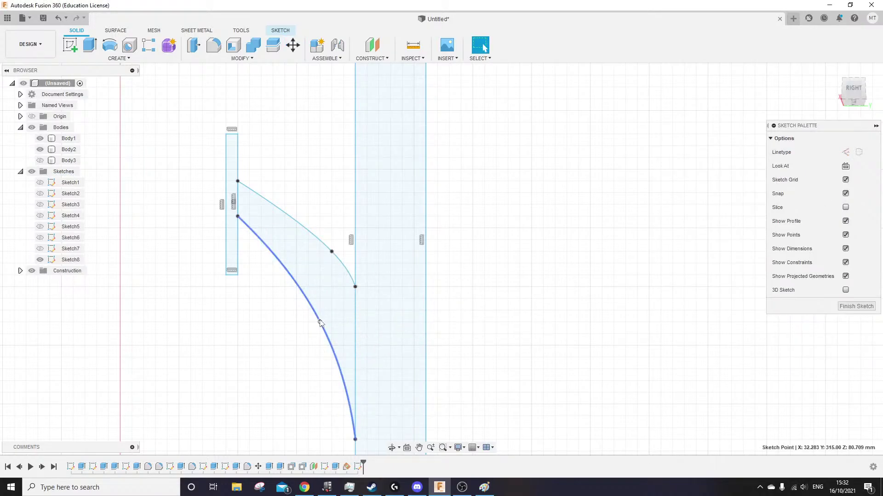
{"action": "left_click", "coordinate": [321, 323]}
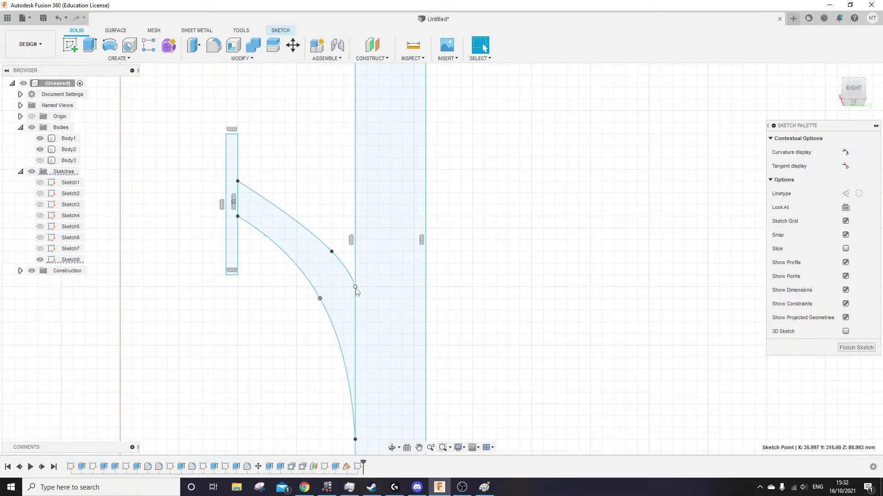
Lower the upper spline's bottom end about 10 mm along the tall rectangle and shift its middle point about 5 mm left and 5 mm up
{"action": "key", "text": "m"}
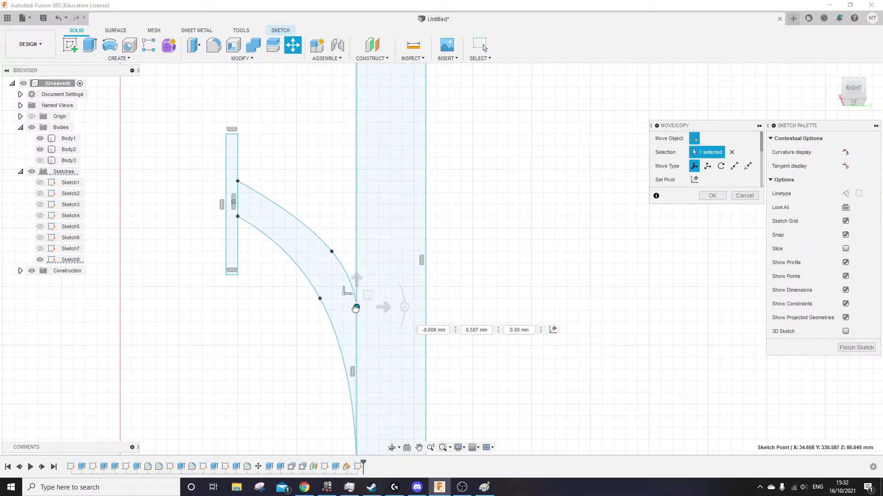
{"action": "key", "text": "Escape"}
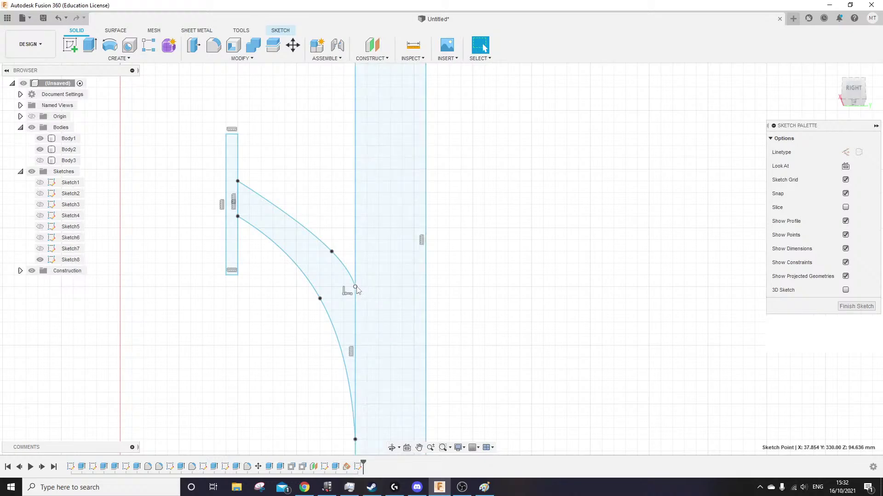
{"action": "left_click_drag", "start_coordinate": [356, 287], "coordinate": [355, 311]}
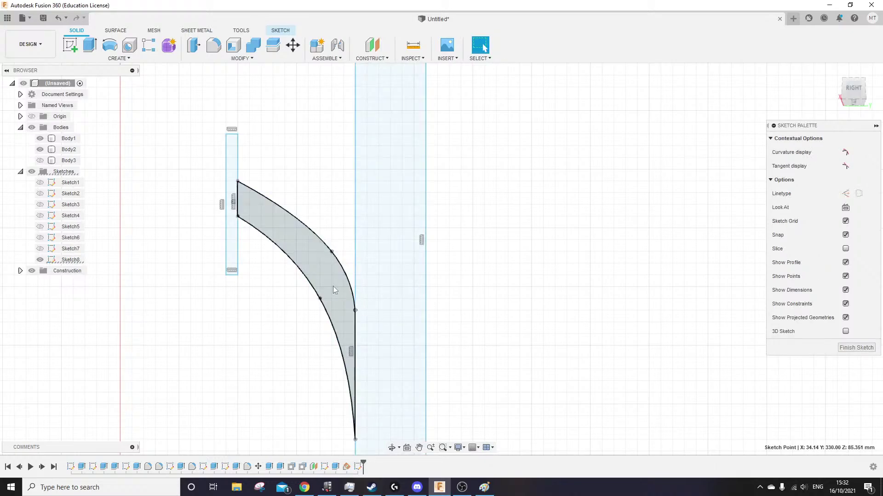
{"action": "left_click_drag", "start_coordinate": [331, 252], "coordinate": [331, 264]}
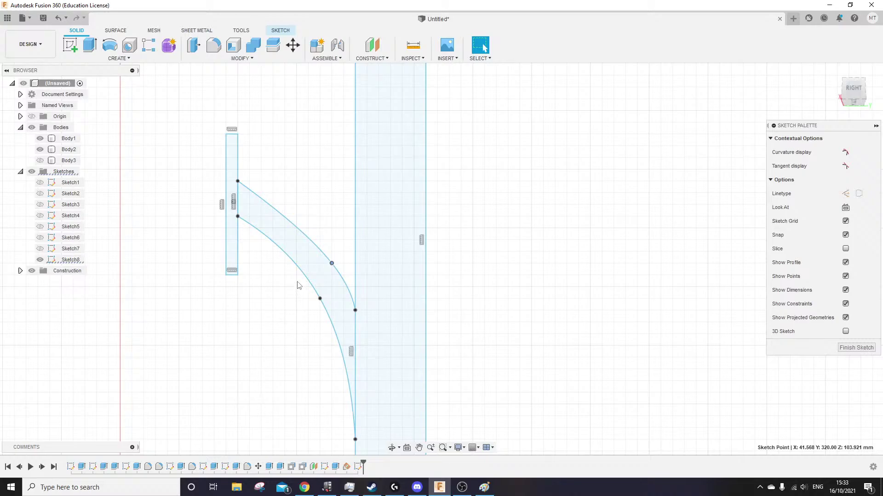
{"action": "left_click_drag", "start_coordinate": [331, 263], "coordinate": [320, 240]}
{"action": "left_click", "coordinate": [271, 368]}
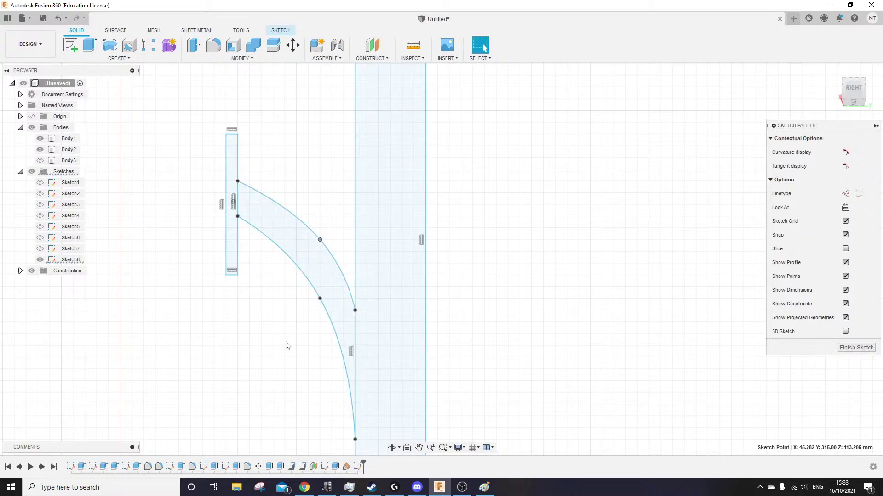
{"action": "scroll", "coordinate": [247, 358], "scroll_direction": "down", "scroll_amount": 2}
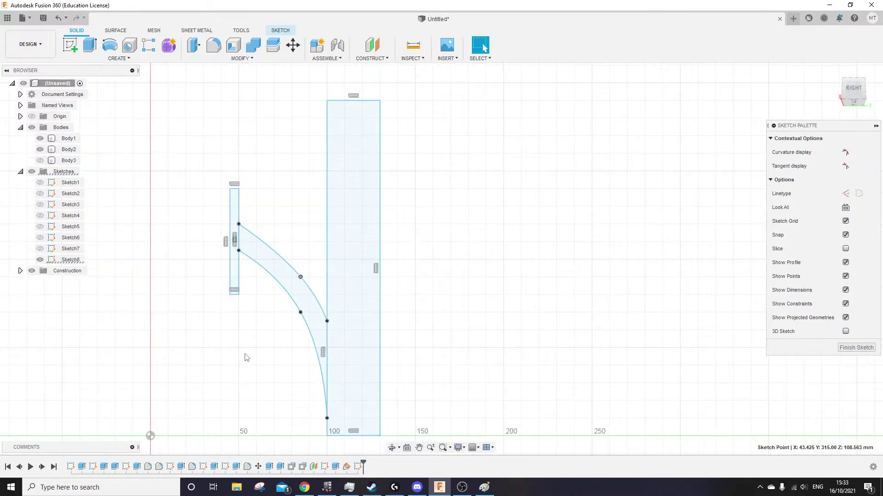
{"action": "scroll", "coordinate": [247, 358], "scroll_direction": "down", "scroll_amount": 5}
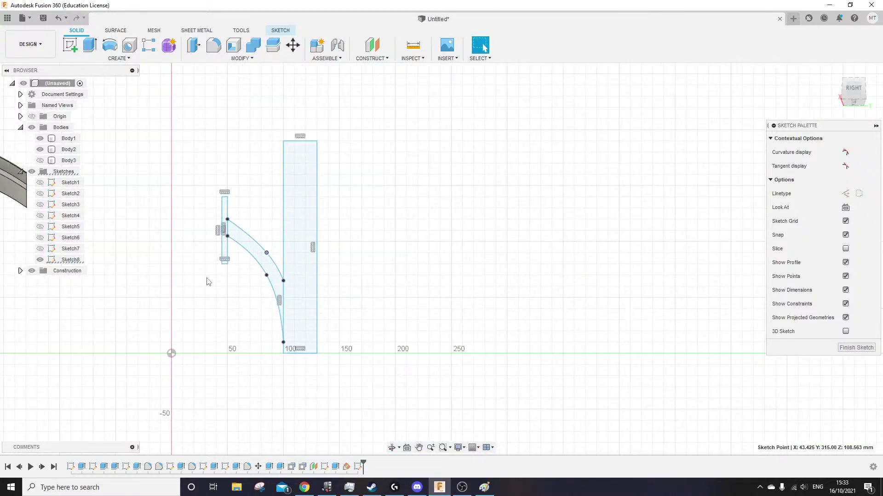
{"action": "mouse_move", "coordinate": [180, 161]}
{"action": "left_mouse_down"}
{"action": "mouse_move", "coordinate": [263, 335]}
{"action": "mouse_move", "coordinate": [282, 343]}
{"action": "left_mouse_up"}
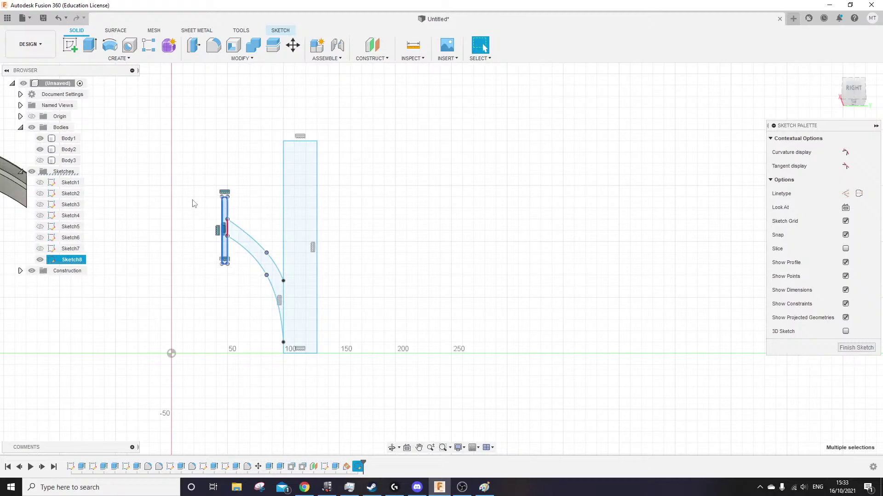
{"action": "mouse_move", "coordinate": [192, 193]}
{"action": "left_mouse_down"}
{"action": "mouse_move", "coordinate": [301, 331]}
{"action": "mouse_move", "coordinate": [302, 351]}
{"action": "left_mouse_up"}
{"action": "scroll", "coordinate": [302, 295], "scroll_direction": "down", "scroll_amount": 2}
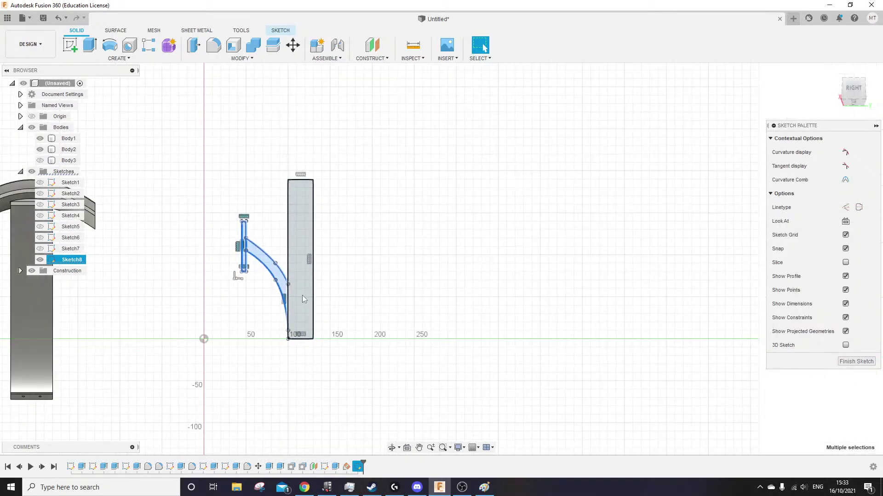
{"action": "scroll", "coordinate": [302, 295], "scroll_direction": "up", "scroll_amount": 2}
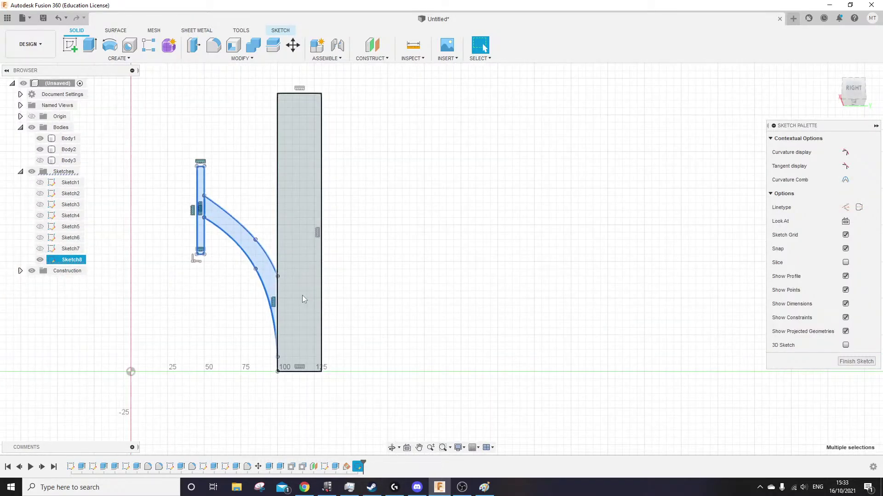
{"action": "key", "text": "m"}
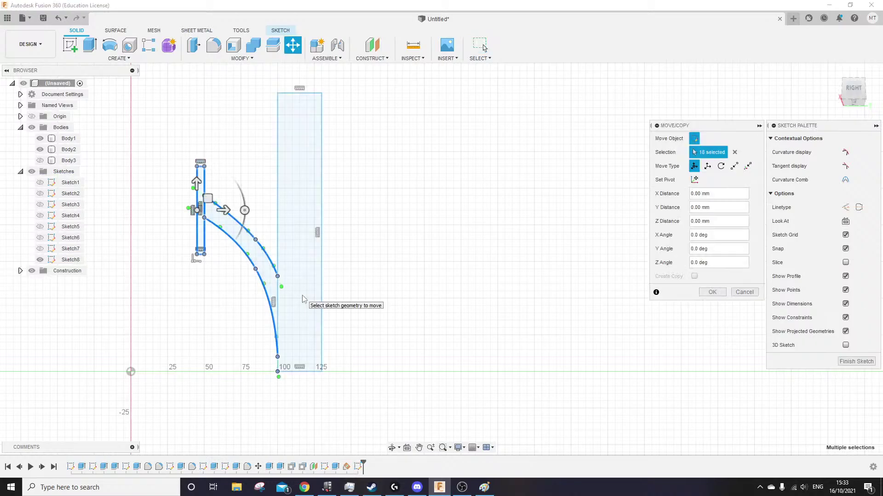
{"action": "key", "text": "Escape"}
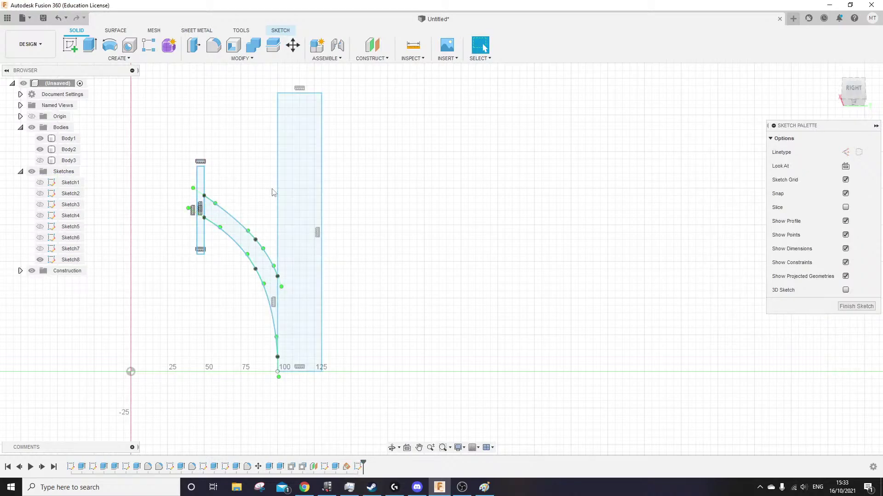
{"action": "mouse_move", "coordinate": [273, 193]}
{"action": "middle_mouse_down"}
{"action": "mouse_move", "coordinate": [286, 203]}
{"action": "mouse_move", "coordinate": [299, 193]}
{"action": "middle_mouse_up"}
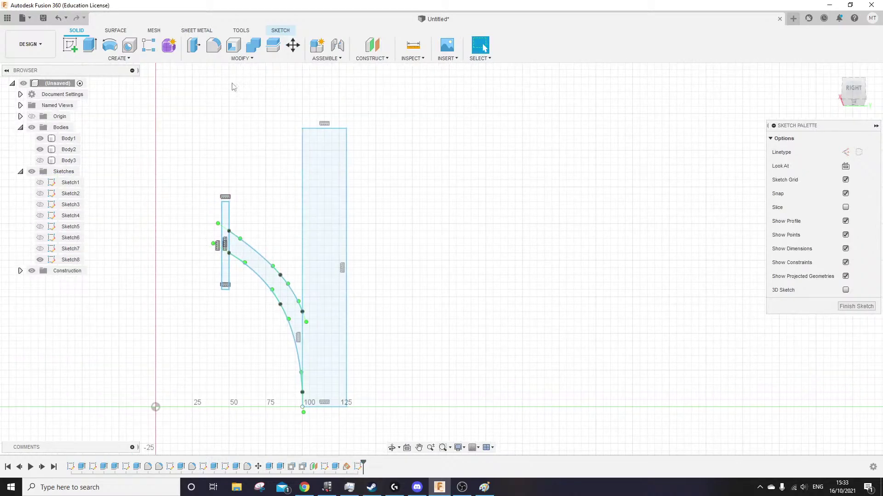
{"action": "left_click_drag", "start_coordinate": [154, 164], "coordinate": [347, 454]}
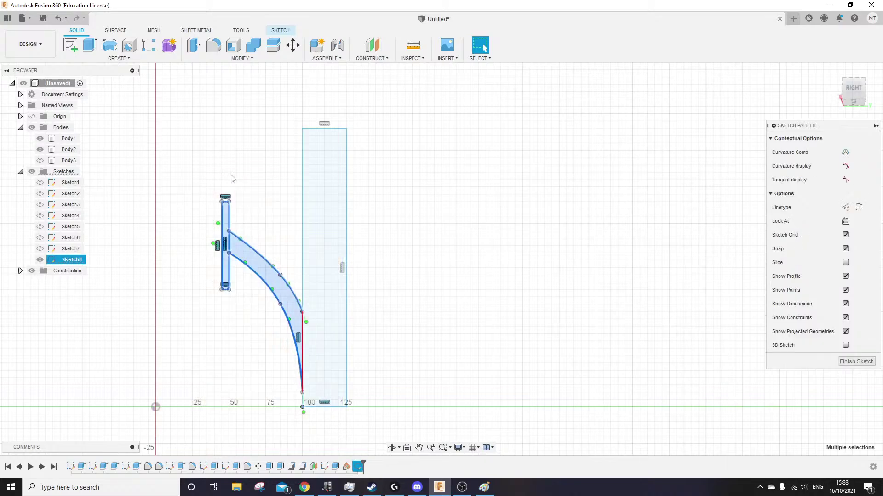
{"action": "left_click", "coordinate": [243, 59]}
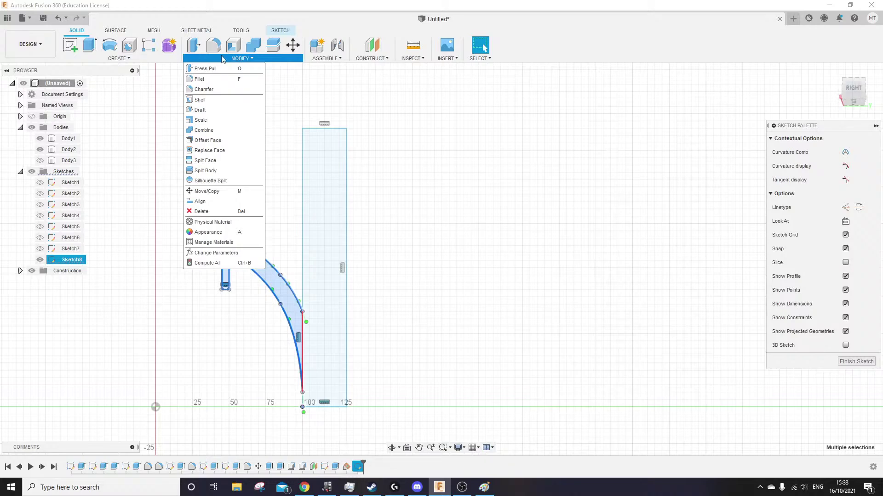
{"action": "left_click", "coordinate": [119, 59]}
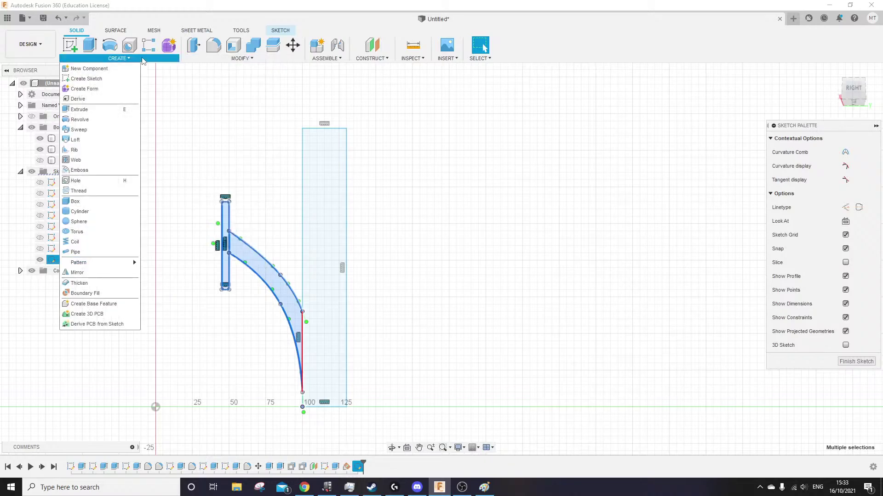
{"action": "left_click", "coordinate": [86, 274]}
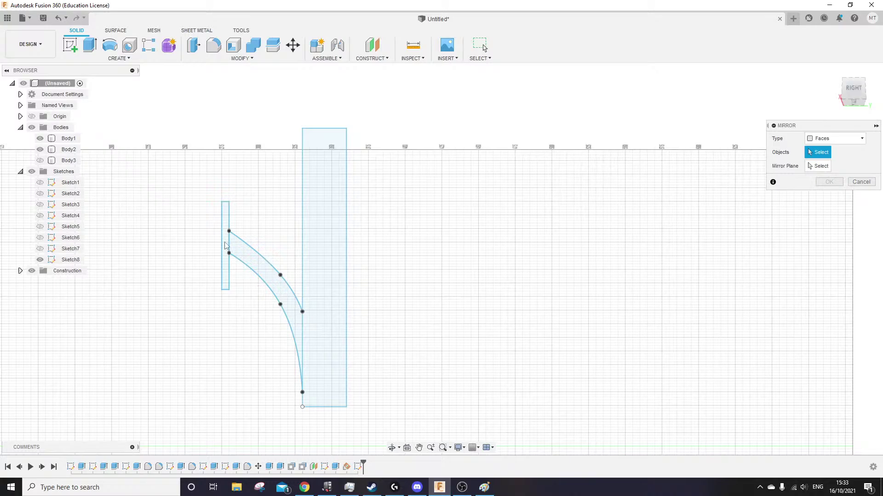
{"action": "left_click", "coordinate": [861, 182]}
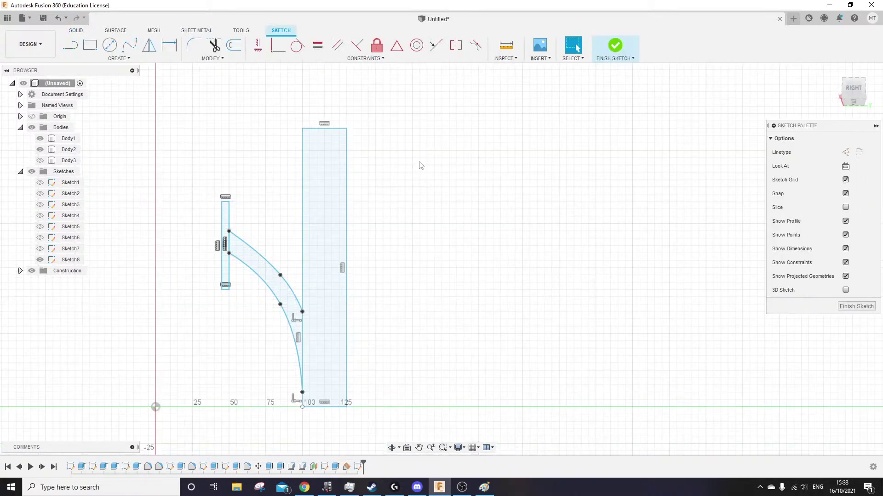
Mirror the thin rectangle and both arm splines across the tall rectangle's left edge
{"action": "left_click", "coordinate": [149, 44]}
{"action": "left_click_drag", "start_coordinate": [179, 175], "coordinate": [312, 407]}
{"action": "left_click", "coordinate": [302, 228]}
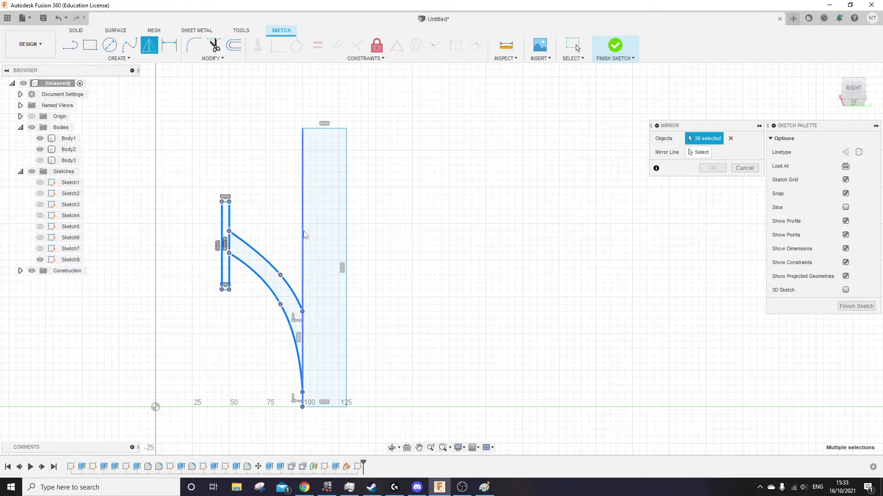
{"action": "left_click", "coordinate": [302, 236]}
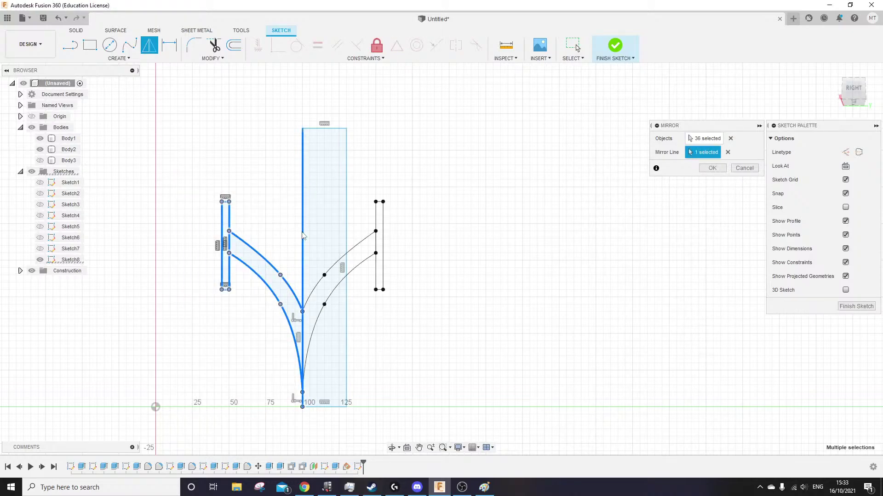
{"action": "left_click", "coordinate": [712, 168]}
Try to move the mirrored rectangle and splines 35 mm to the right, cancel the move, and undo the mirroring
{"action": "left_click_drag", "start_coordinate": [432, 160], "coordinate": [278, 439]}
{"action": "left_click", "coordinate": [448, 253]}
{"action": "left_click_drag", "start_coordinate": [427, 180], "coordinate": [370, 340]}
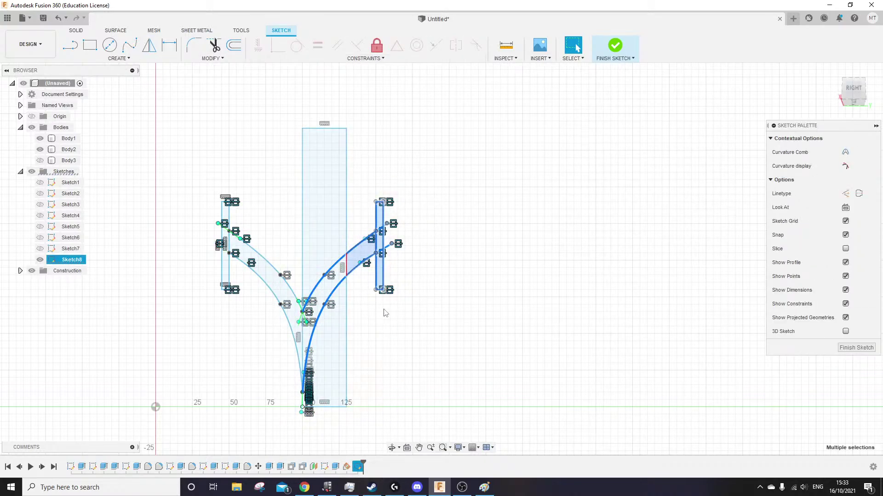
{"action": "left_click", "coordinate": [119, 58]}
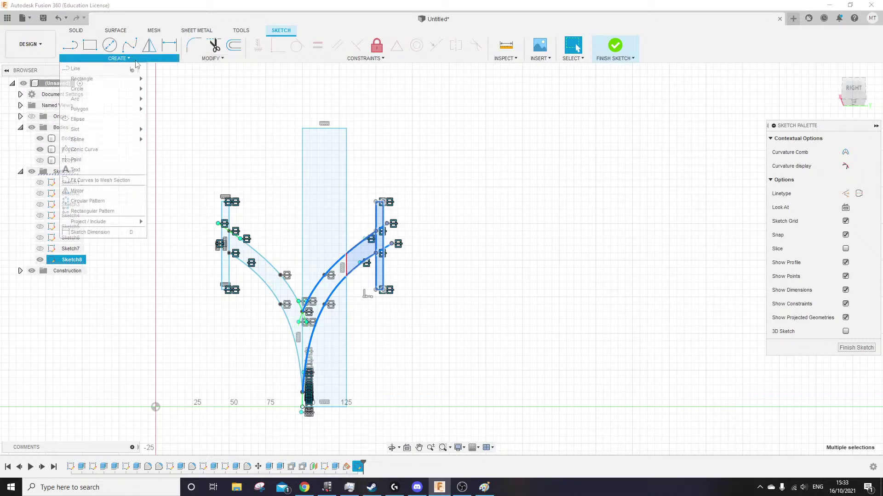
{"action": "left_click", "coordinate": [211, 59]}
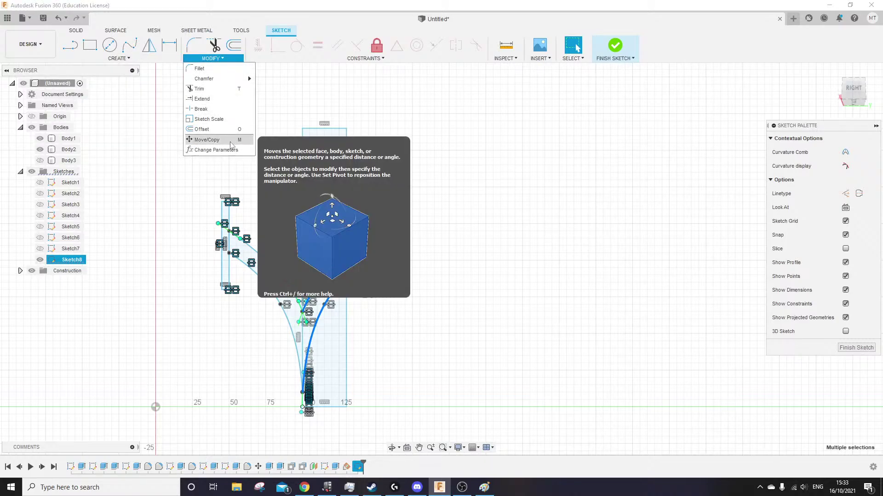
{"action": "left_click", "coordinate": [205, 140]}
{"action": "left_click_drag", "start_coordinate": [353, 273], "coordinate": [404, 275]}
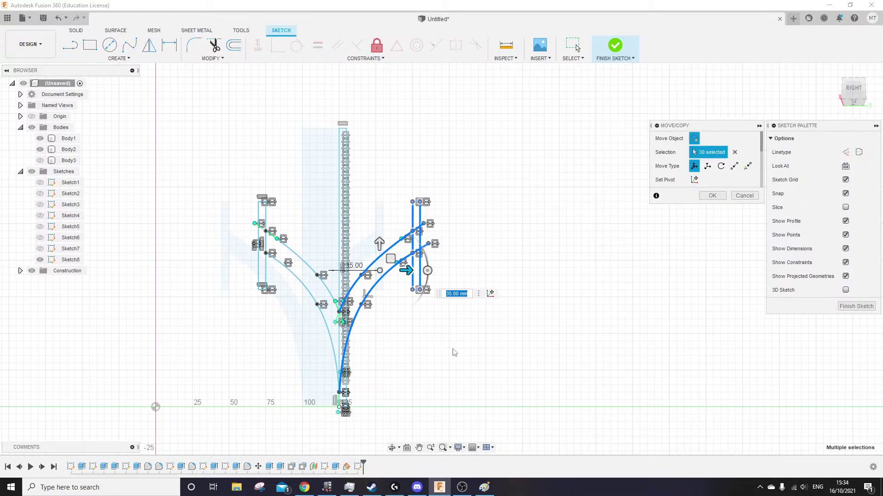
{"action": "scroll", "coordinate": [356, 378], "scroll_direction": "up", "scroll_amount": 3}
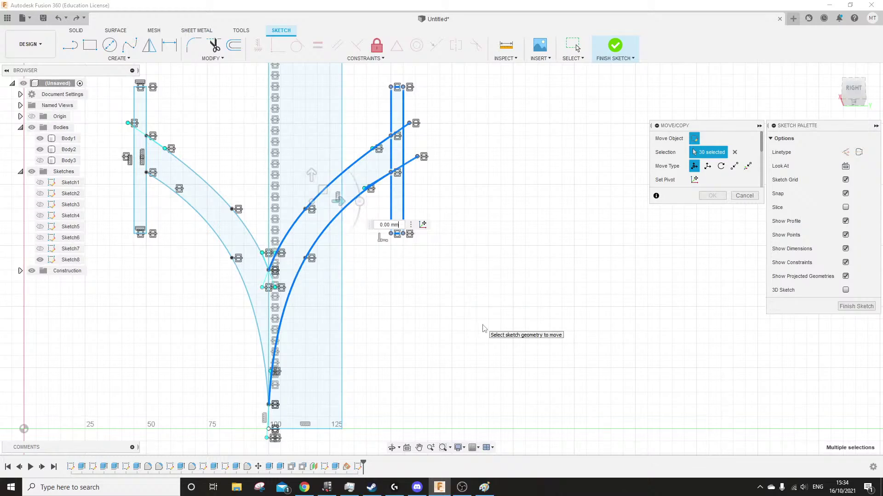
{"action": "key", "text": "Escape"}
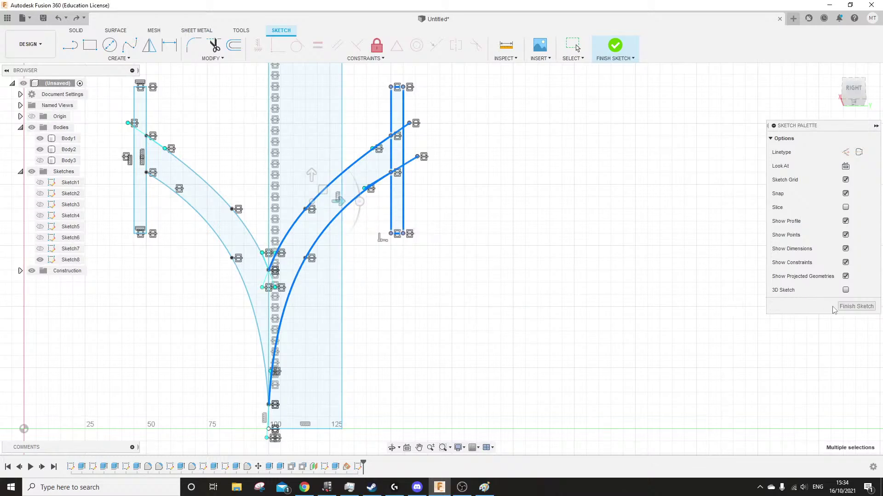
{"action": "key", "text": "Escape"}
{"action": "key", "text": "ctrl+z"}
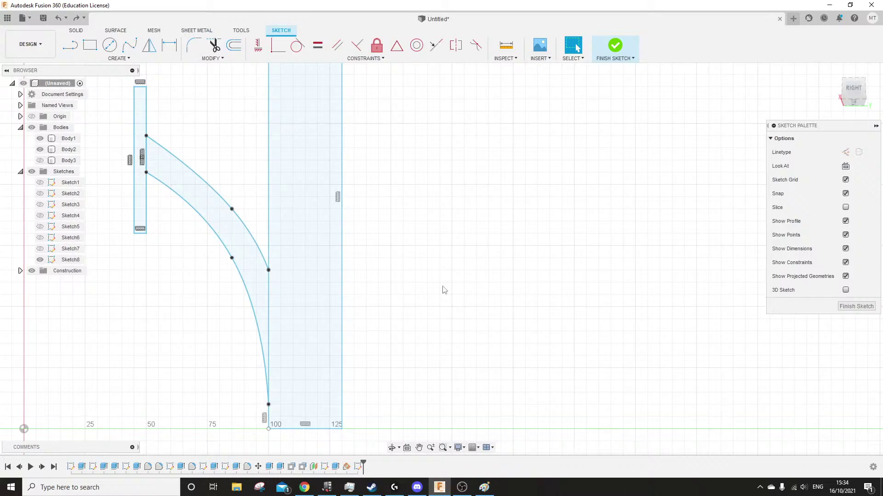
Mirror the thin rectangle and both arm splines across the tall rectangle's right edge
{"action": "scroll", "coordinate": [197, 311], "scroll_direction": "down", "scroll_amount": 3}
{"action": "mouse_move", "coordinate": [101, 110]}
{"action": "left_mouse_down"}
{"action": "mouse_move", "coordinate": [270, 322]}
{"action": "mouse_move", "coordinate": [269, 415]}
{"action": "left_mouse_up"}
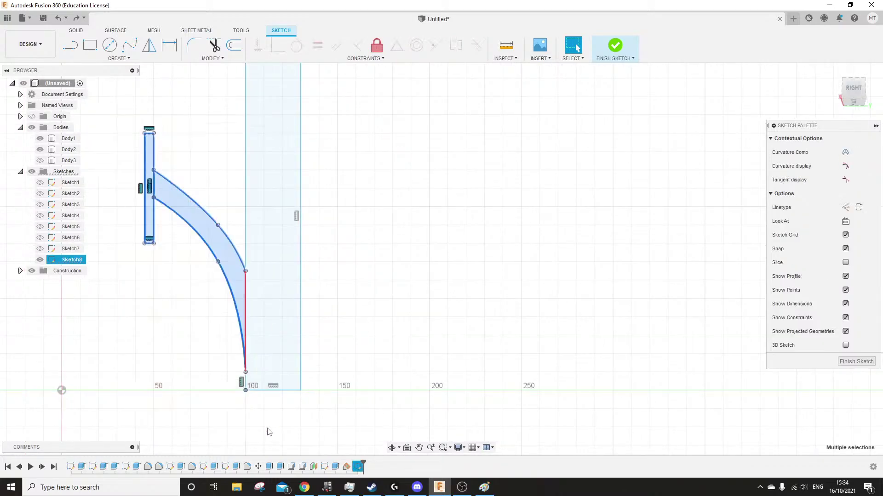
{"action": "left_click", "coordinate": [149, 44]}
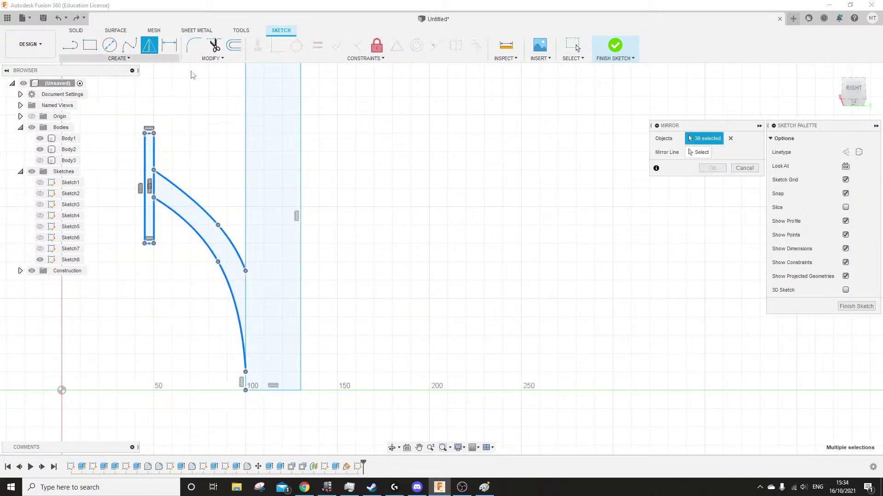
{"action": "left_click", "coordinate": [702, 155]}
{"action": "left_click", "coordinate": [301, 184]}
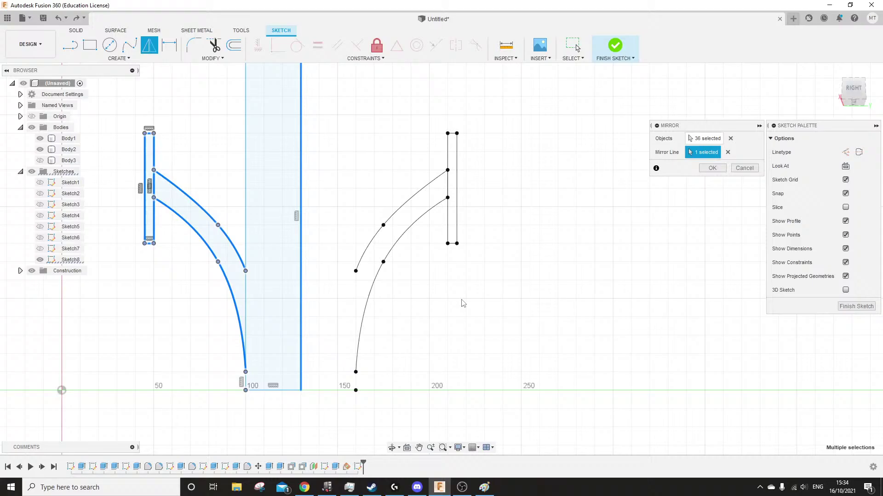
{"action": "left_click", "coordinate": [710, 168]}
{"action": "left_click_drag", "start_coordinate": [502, 113], "coordinate": [336, 404]}
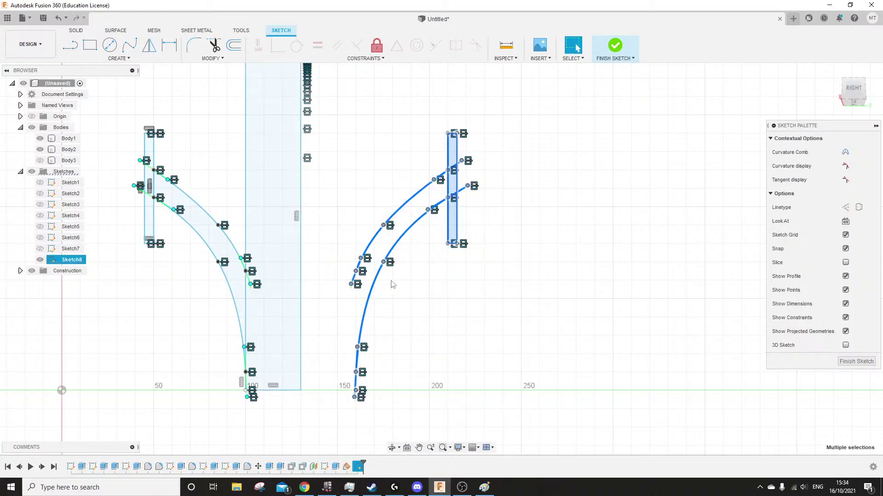
{"action": "right_click", "coordinate": [369, 259]}
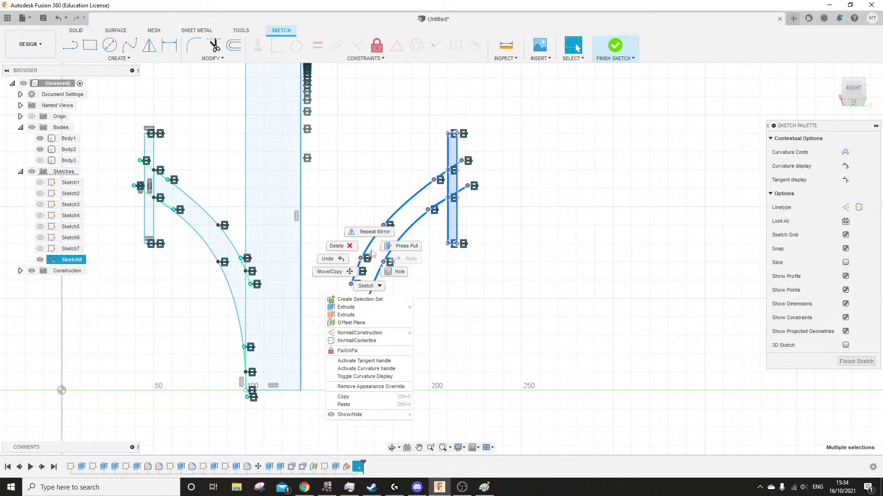
{"action": "key", "text": "Escape"}
{"action": "key", "text": "Escape"}
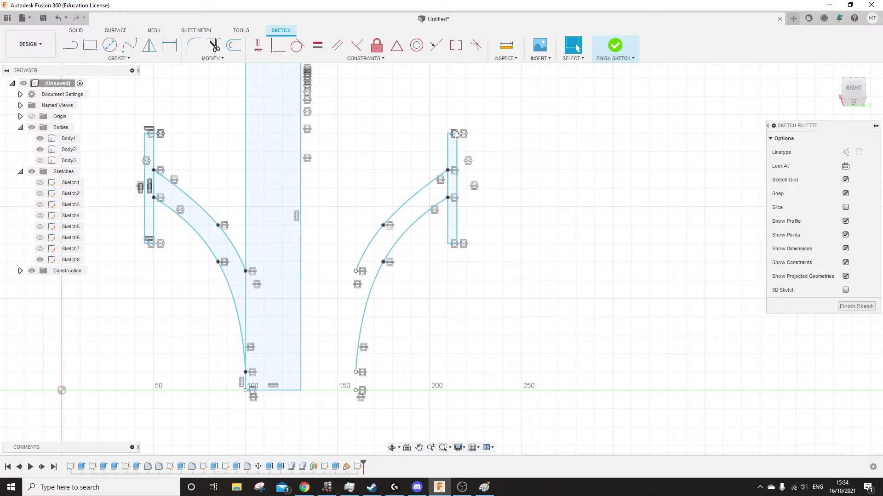
{"action": "left_click_drag", "start_coordinate": [506, 104], "coordinate": [341, 425]}
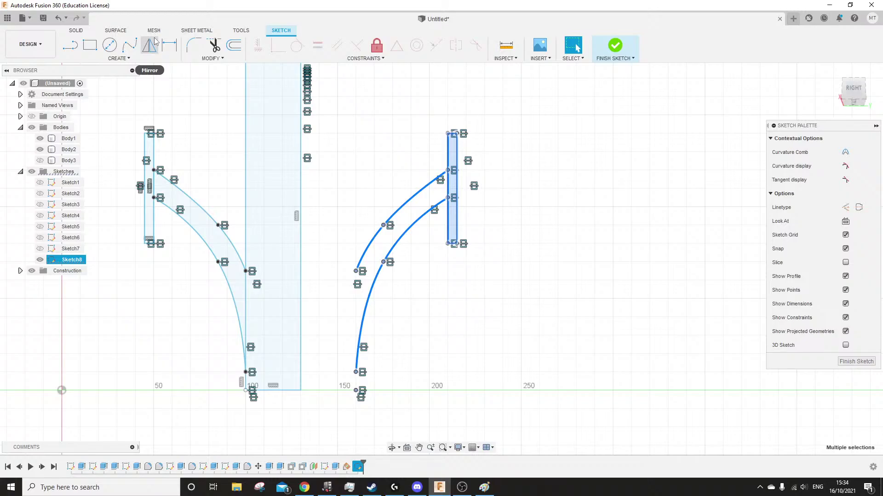
Delete the stray mirrored point on the base axis below the mirrored lower spline, together with its symmetry constraints
{"action": "left_click", "coordinate": [391, 378]}
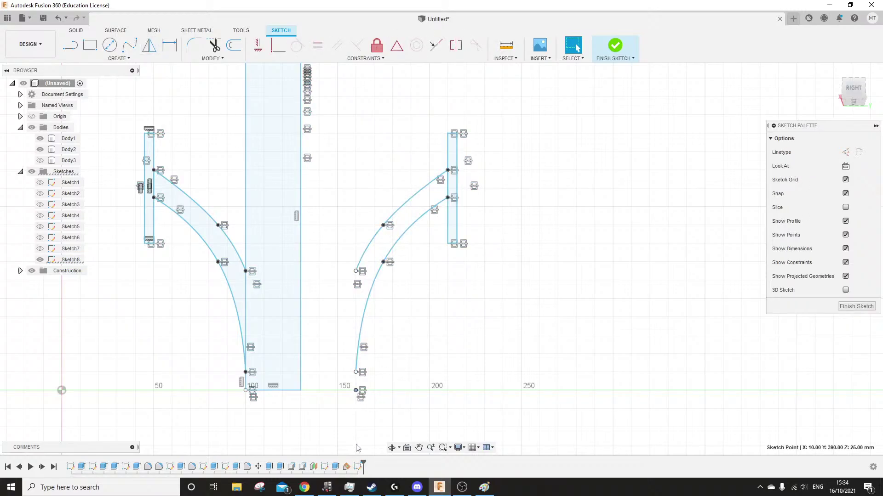
{"action": "key", "text": "Delete"}
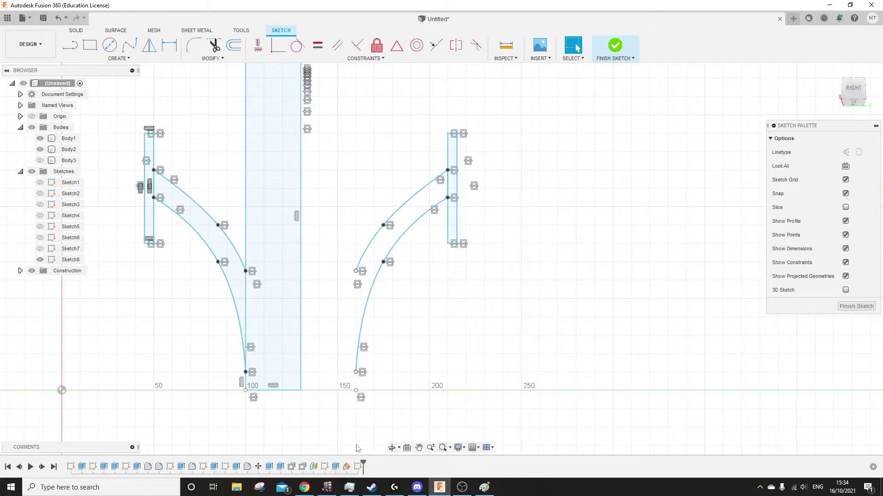
{"action": "left_click", "coordinate": [355, 390]}
{"action": "left_click_drag", "start_coordinate": [373, 383], "coordinate": [349, 416]}
{"action": "key", "text": "Delete"}
Try to move the mirrored thin rectangle and splines 10 mm toward the tall rectangle
{"action": "mouse_move", "coordinate": [511, 107]}
{"action": "left_mouse_down"}
{"action": "mouse_move", "coordinate": [410, 301]}
{"action": "mouse_move", "coordinate": [352, 240]}
{"action": "left_mouse_up"}
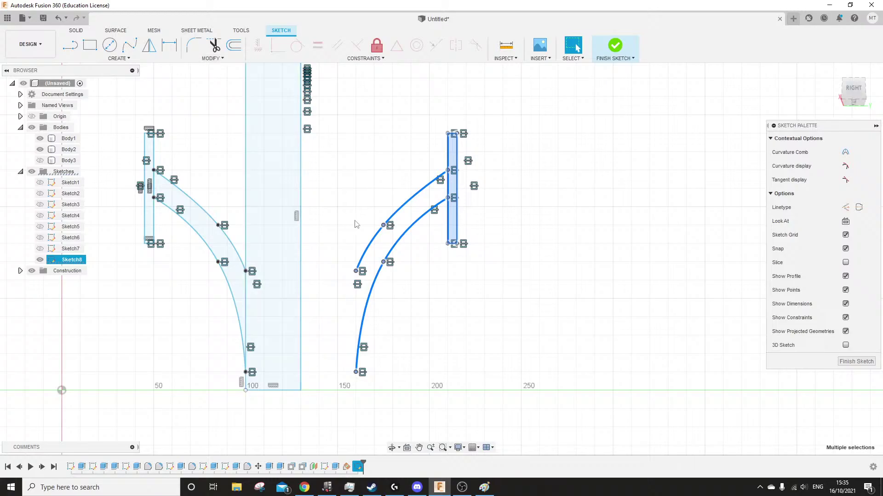
{"action": "right_click", "coordinate": [399, 215]}
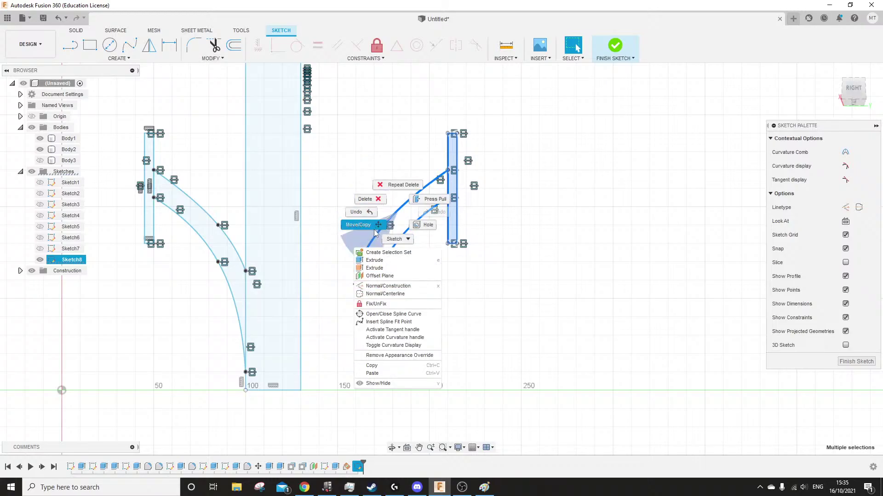
{"action": "left_click", "coordinate": [358, 225]}
{"action": "left_click", "coordinate": [383, 271]}
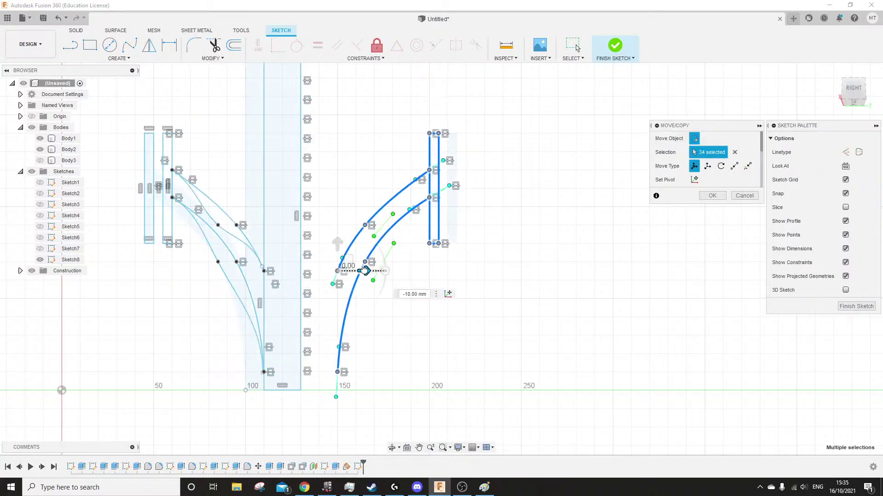
{"action": "mouse_move", "coordinate": [384, 271]}
{"action": "left_mouse_down"}
{"action": "mouse_move", "coordinate": [367, 272]}
{"action": "mouse_move", "coordinate": [384, 271]}
{"action": "left_mouse_up"}
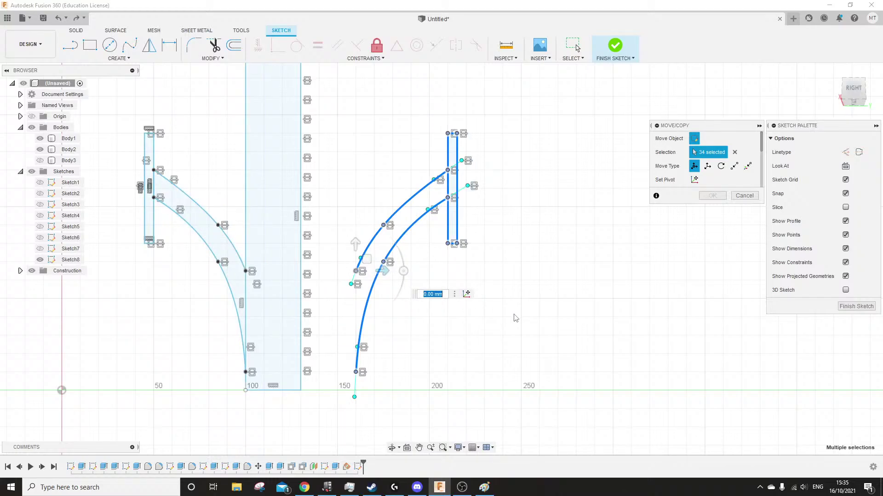
{"action": "key", "text": "Return"}
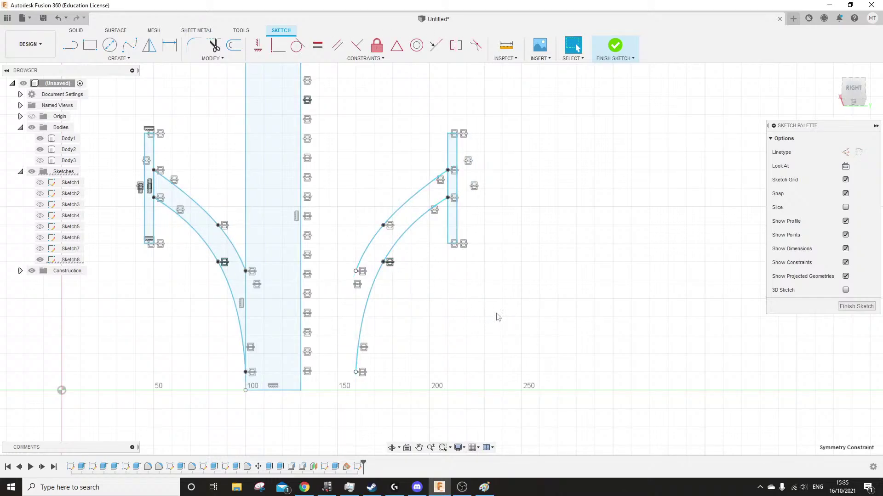
Delete the symmetry constraints on the mirrored lower spline's middle point and at the bottom ends of both mirrored splines
{"action": "key", "text": "Delete"}
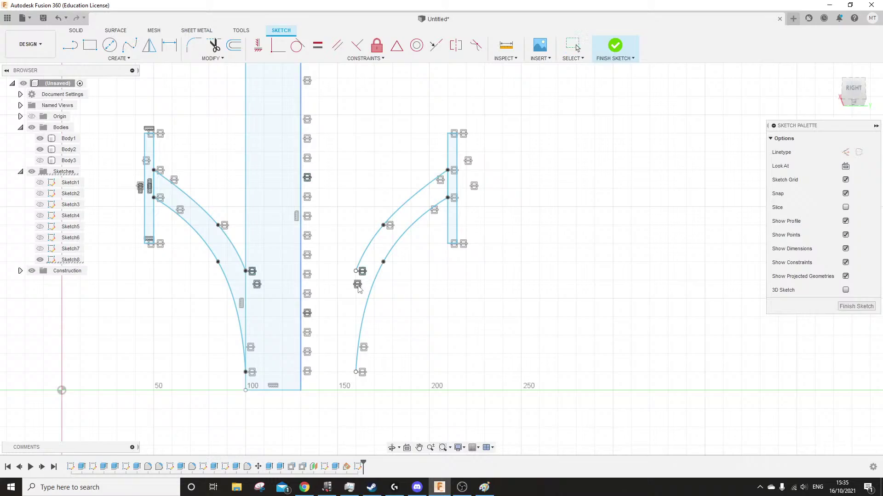
{"action": "left_click", "coordinate": [358, 286]}
{"action": "key", "text": "Delete"}
{"action": "left_click", "coordinate": [362, 373]}
{"action": "key", "text": "Delete"}
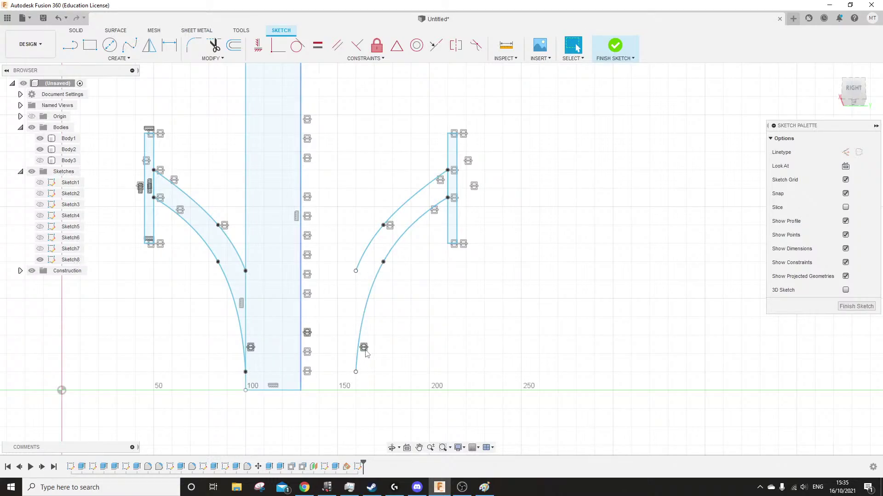
{"action": "left_click", "coordinate": [365, 351]}
{"action": "key", "text": "Delete"}
Delete the symmetry constraints at both bottom corners of the mirrored thin rectangle
{"action": "left_click", "coordinate": [465, 248]}
{"action": "key", "text": "Delete"}
{"action": "left_click", "coordinate": [456, 246]}
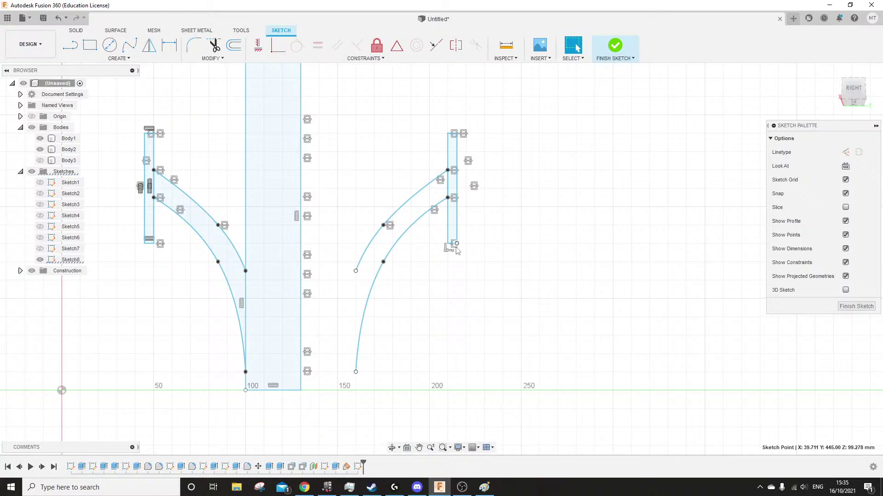
{"action": "scroll", "coordinate": [455, 246], "scroll_direction": "up", "scroll_amount": 5}
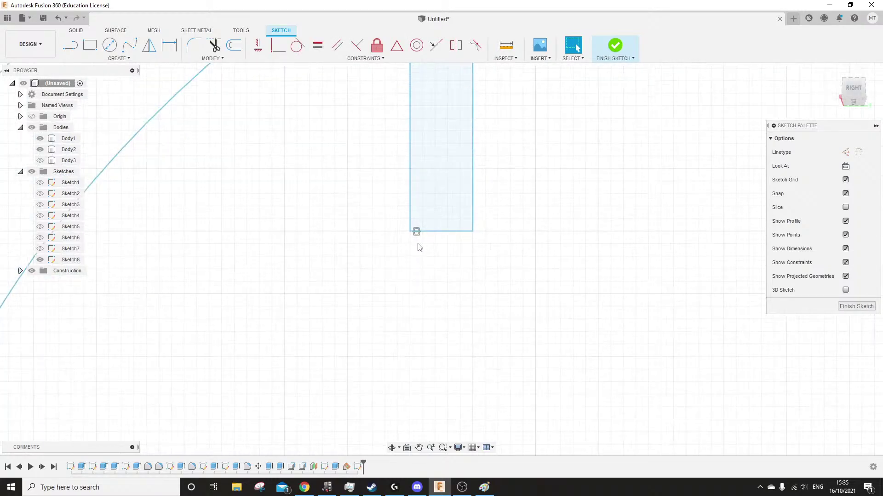
{"action": "scroll", "coordinate": [460, 354], "scroll_direction": "down", "scroll_amount": 5}
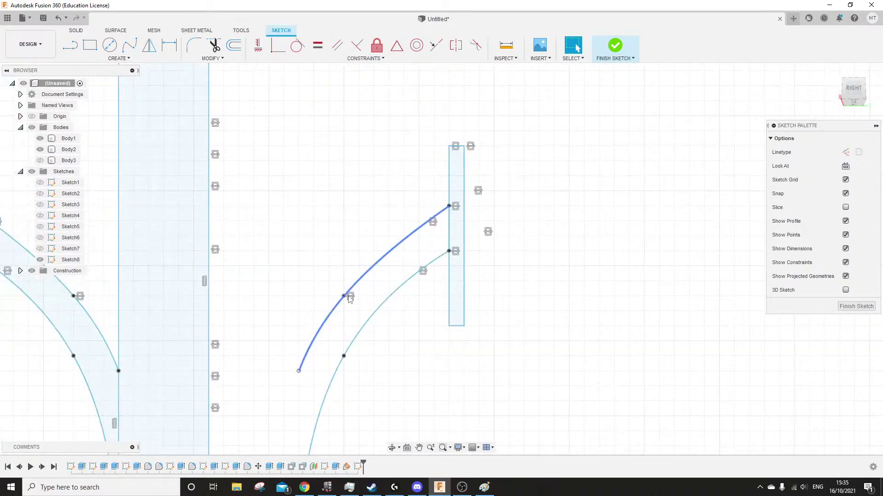
Delete the symmetry constraints on the mirrored upper spline's middle point and along the upper ends of both mirrored splines
{"action": "left_click", "coordinate": [350, 298]}
{"action": "key", "text": "Delete"}
{"action": "left_click", "coordinate": [433, 224]}
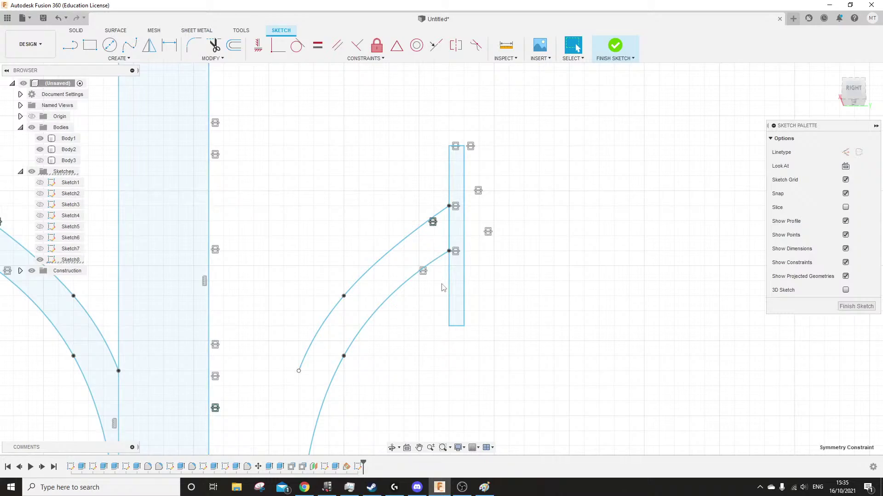
{"action": "key", "text": "Delete"}
{"action": "left_click", "coordinate": [423, 273]}
{"action": "key", "text": "Delete"}
{"action": "left_click", "coordinate": [457, 254]}
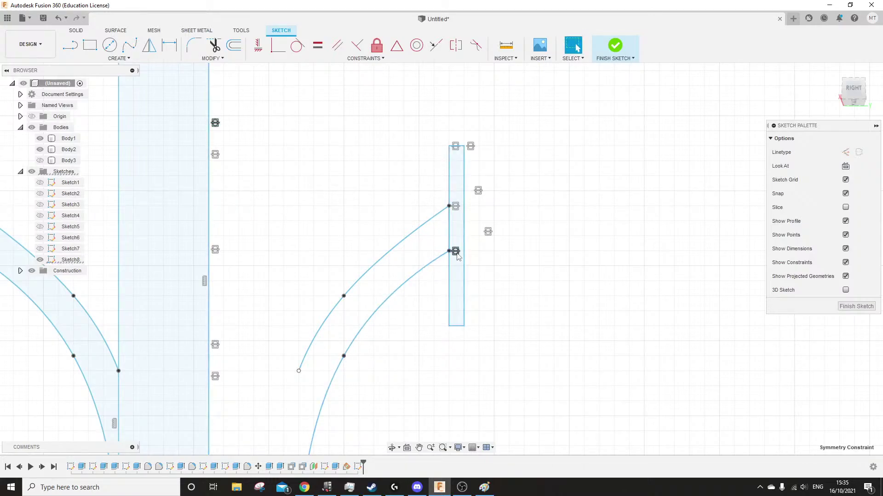
{"action": "key", "text": "Delete"}
Delete the remaining symmetry constraints beside the mirrored thin rectangle and at its two top corners
{"action": "left_click", "coordinate": [489, 232]}
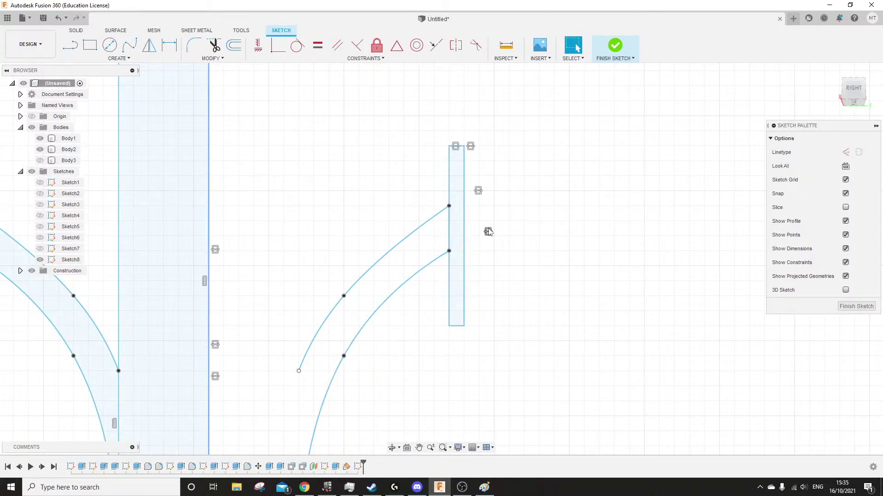
{"action": "key", "text": "Delete"}
{"action": "left_click", "coordinate": [477, 191]}
{"action": "key", "text": "Delete"}
{"action": "left_click", "coordinate": [471, 147]}
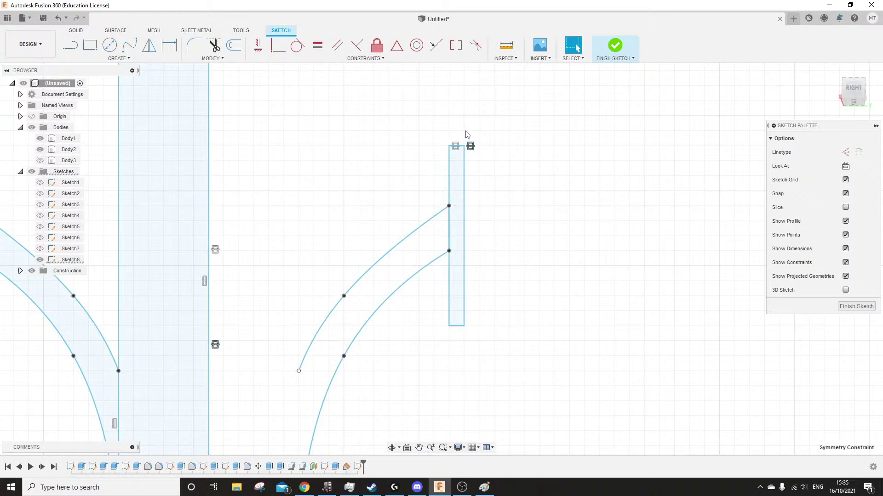
{"action": "scroll", "coordinate": [456, 140], "scroll_direction": "up", "scroll_amount": 5}
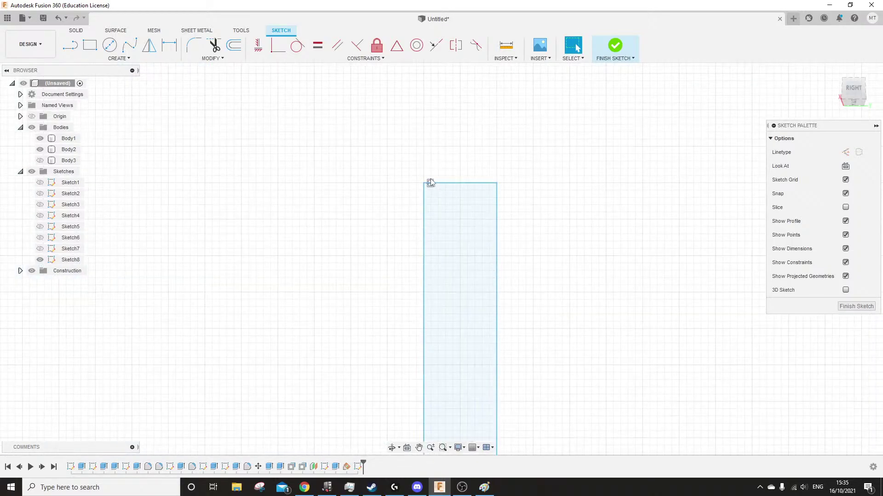
{"action": "scroll", "coordinate": [474, 134], "scroll_direction": "down", "scroll_amount": 5}
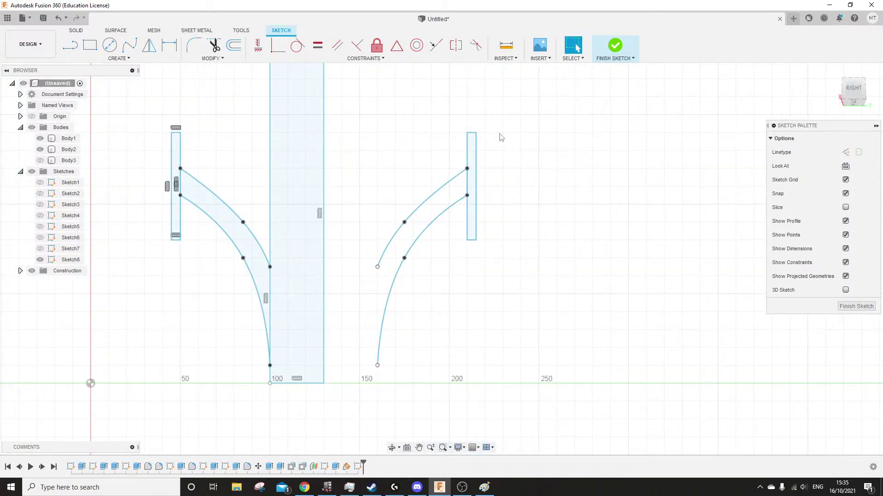
Move the mirrored thin rectangle and both splines -30 mm in Y so the arm meets the tall rectangle's right edge
{"action": "mouse_move", "coordinate": [533, 101]}
{"action": "left_mouse_down"}
{"action": "mouse_move", "coordinate": [402, 298]}
{"action": "mouse_move", "coordinate": [364, 402]}
{"action": "left_mouse_up"}
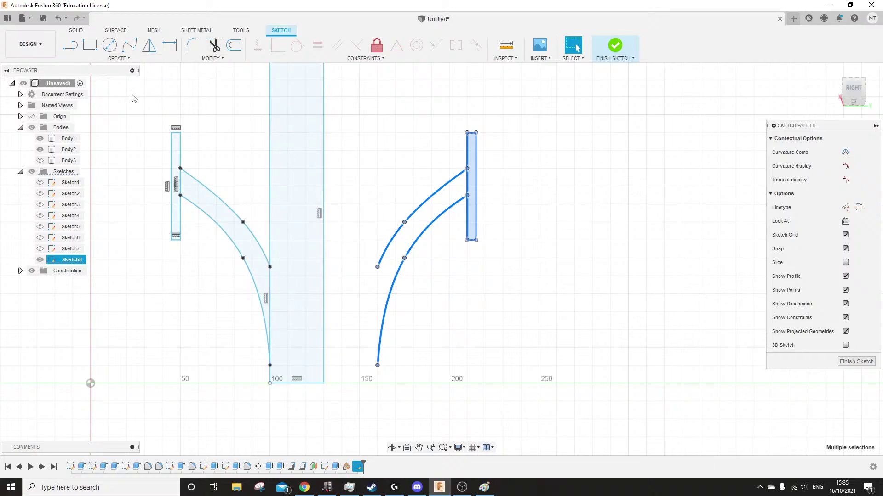
{"action": "left_click", "coordinate": [76, 34]}
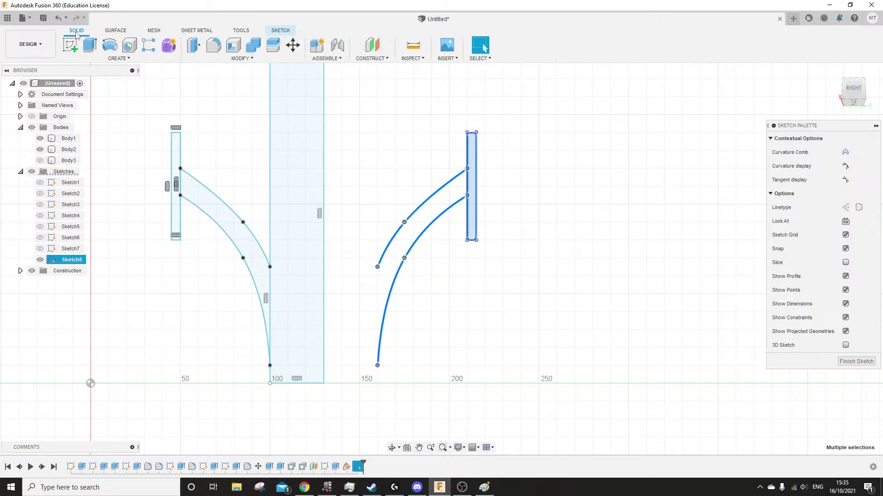
{"action": "left_click", "coordinate": [293, 44]}
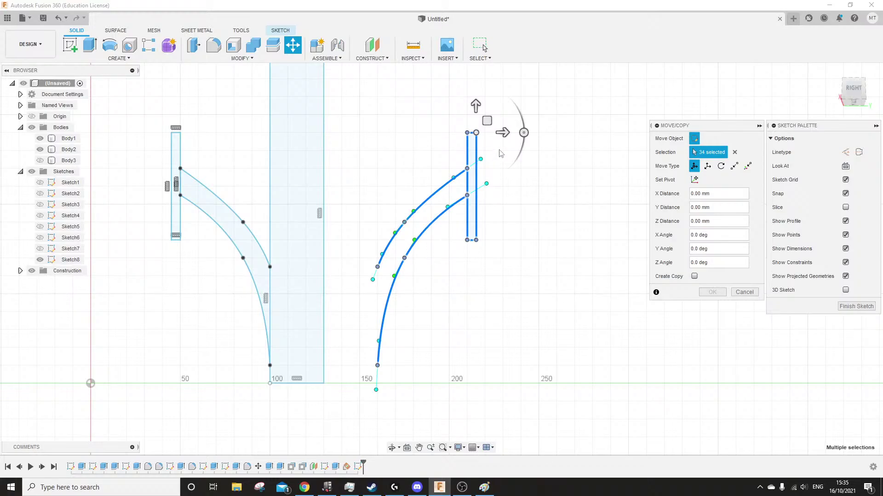
{"action": "left_click_drag", "start_coordinate": [503, 133], "coordinate": [448, 133]}
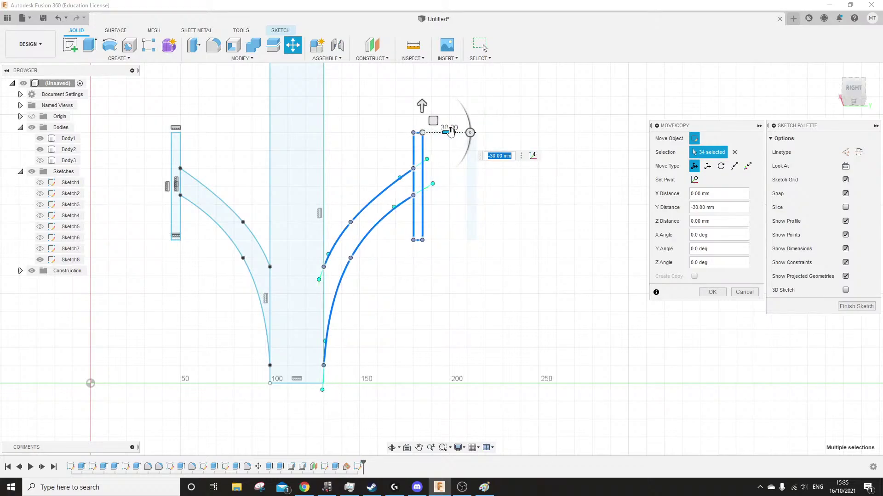
{"action": "left_click", "coordinate": [700, 296]}
Examine the whole sketch profile, including both curved arms, the thin plates, and the tall rectangle's top and base
{"action": "mouse_move", "coordinate": [386, 307]}
{"action": "middle_mouse_down"}
{"action": "mouse_move", "coordinate": [418, 301]}
{"action": "mouse_move", "coordinate": [440, 313]}
{"action": "middle_mouse_up"}
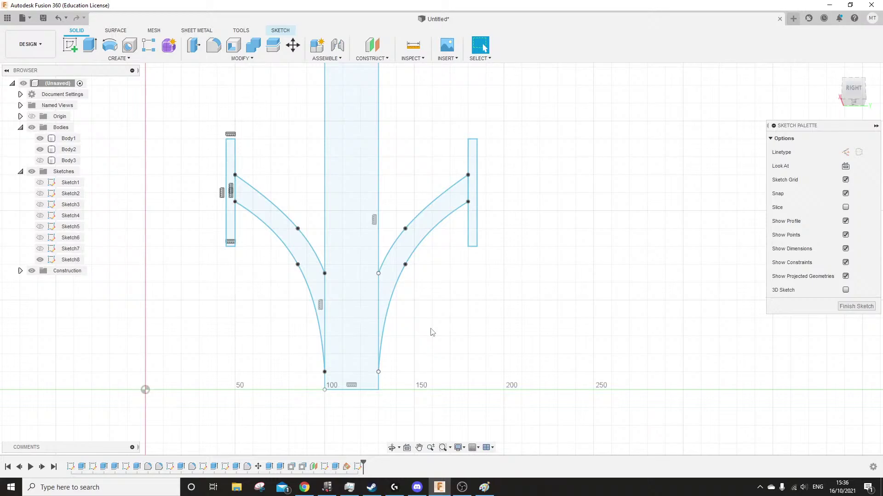
{"action": "scroll", "coordinate": [492, 374], "scroll_direction": "down", "scroll_amount": 4}
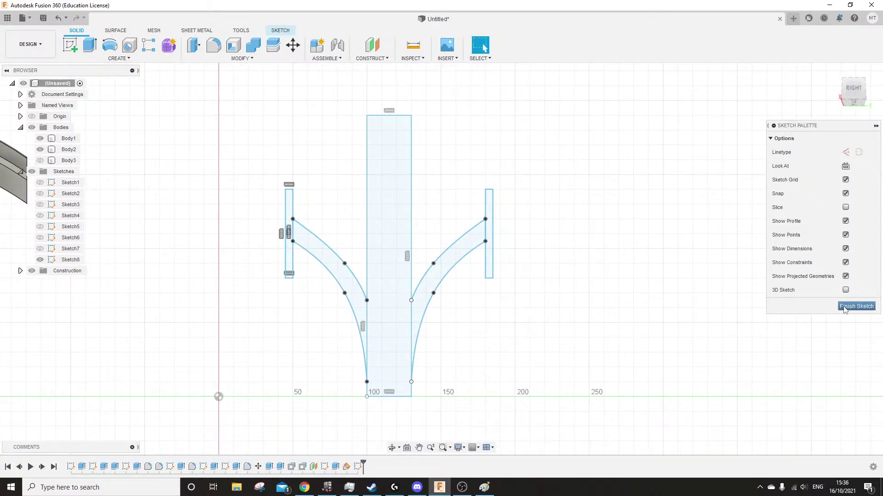
{"action": "middle_click_drag", "start_coordinate": [477, 266], "coordinate": [481, 311]}
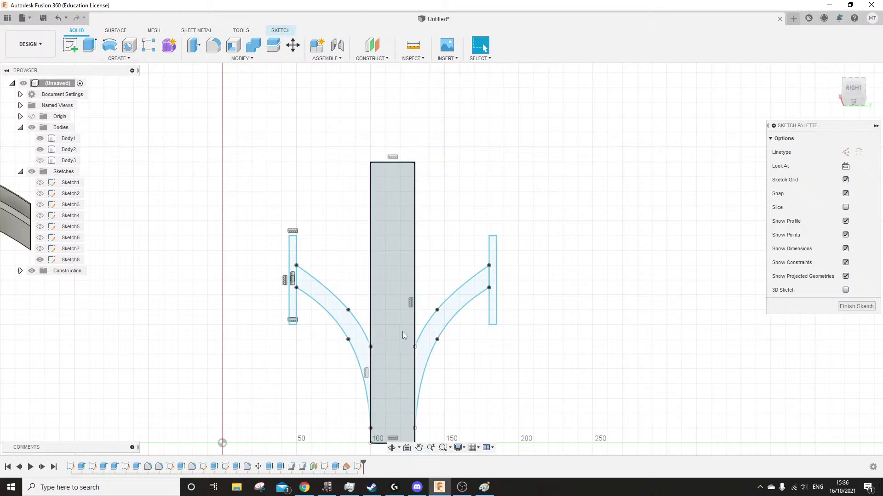
{"action": "scroll", "coordinate": [402, 332], "scroll_direction": "up", "scroll_amount": 2}
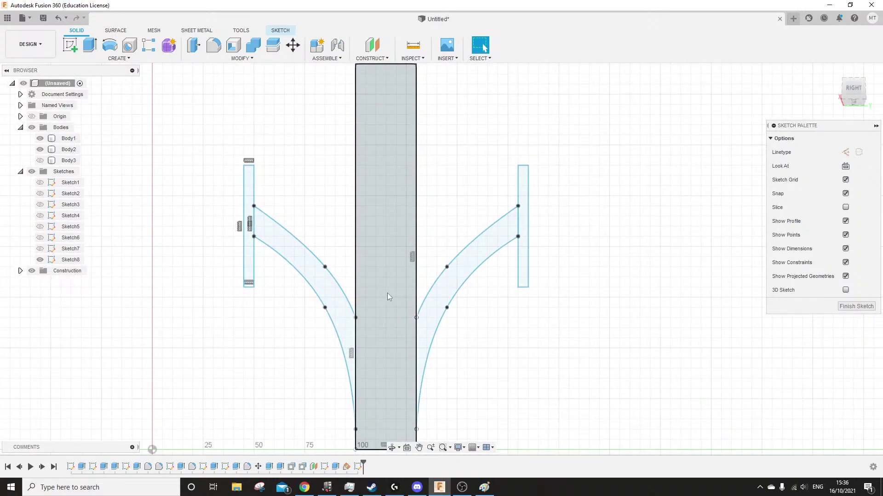
{"action": "scroll", "coordinate": [387, 295], "scroll_direction": "down", "scroll_amount": 2}
{"action": "scroll", "coordinate": [387, 295], "scroll_direction": "up", "scroll_amount": 3}
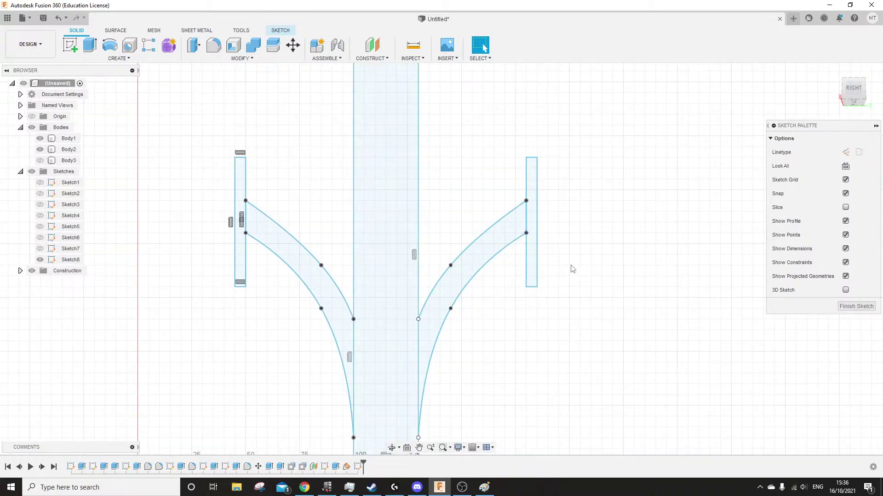
{"action": "middle_click_drag", "start_coordinate": [534, 173], "coordinate": [546, 310]}
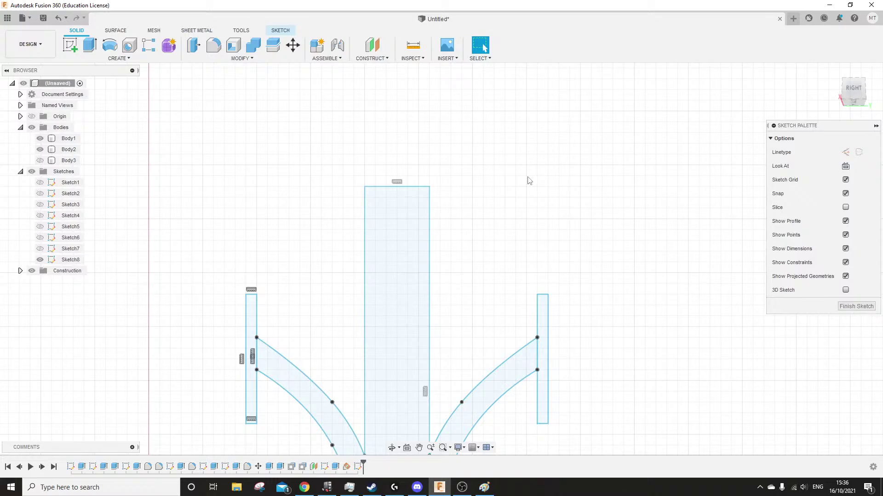
{"action": "mouse_move", "coordinate": [514, 253]}
{"action": "middle_mouse_down"}
{"action": "mouse_move", "coordinate": [483, 132]}
{"action": "mouse_move", "coordinate": [480, 154]}
{"action": "middle_mouse_up"}
{"action": "middle_click_drag", "start_coordinate": [434, 276], "coordinate": [449, 149]}
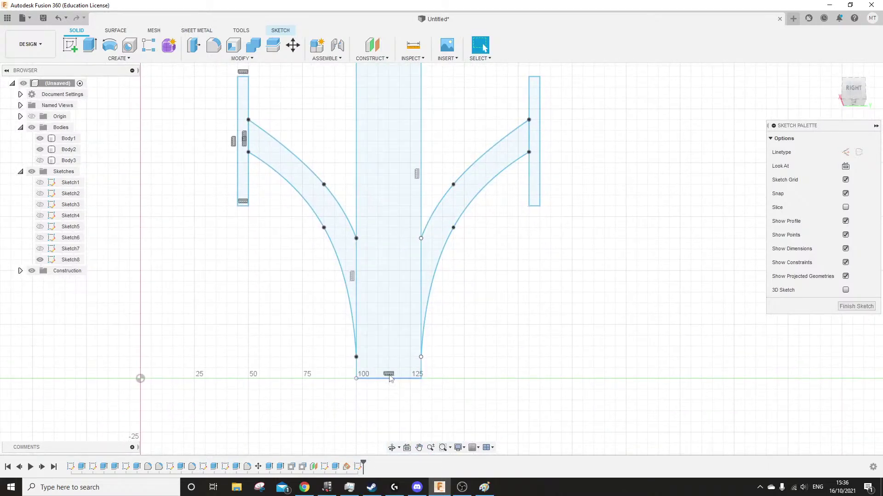
{"action": "middle_click_drag", "start_coordinate": [603, 291], "coordinate": [568, 332]}
{"action": "scroll", "coordinate": [568, 236], "scroll_direction": "down", "scroll_amount": 3}
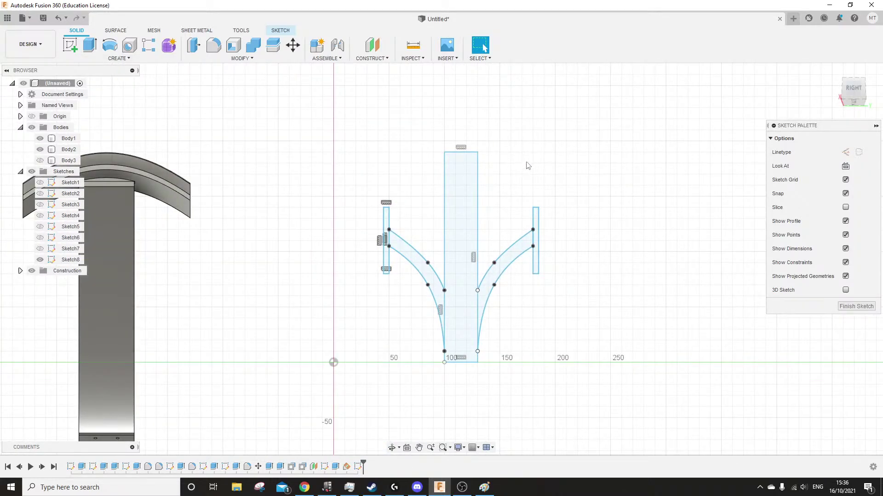
{"action": "middle_click_drag", "start_coordinate": [528, 165], "coordinate": [476, 180]}
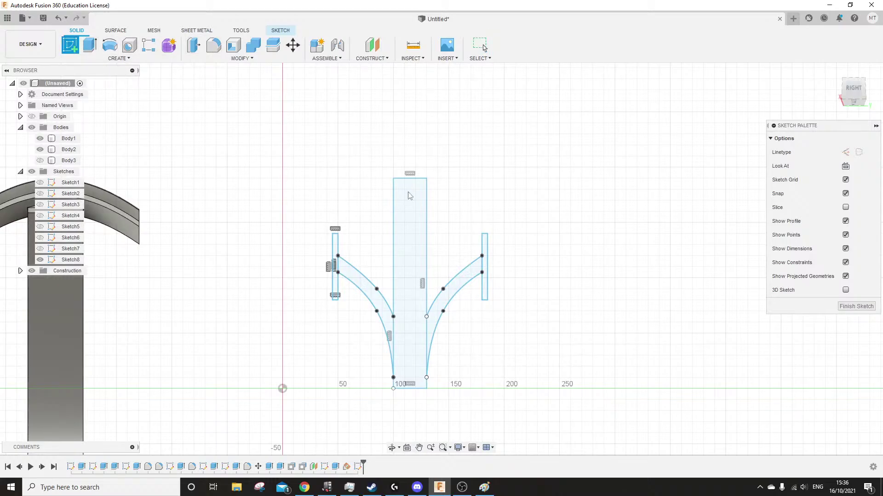
Sketch a 150 mm circle centred on the tall rectangle and touching its top edge, with a slightly smaller concentric circle inside it
{"action": "left_click", "coordinate": [281, 32]}
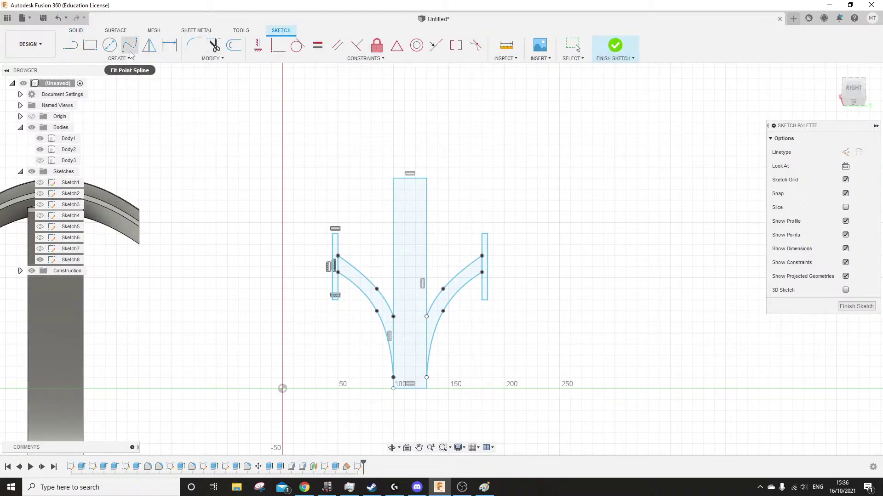
{"action": "left_click", "coordinate": [109, 45]}
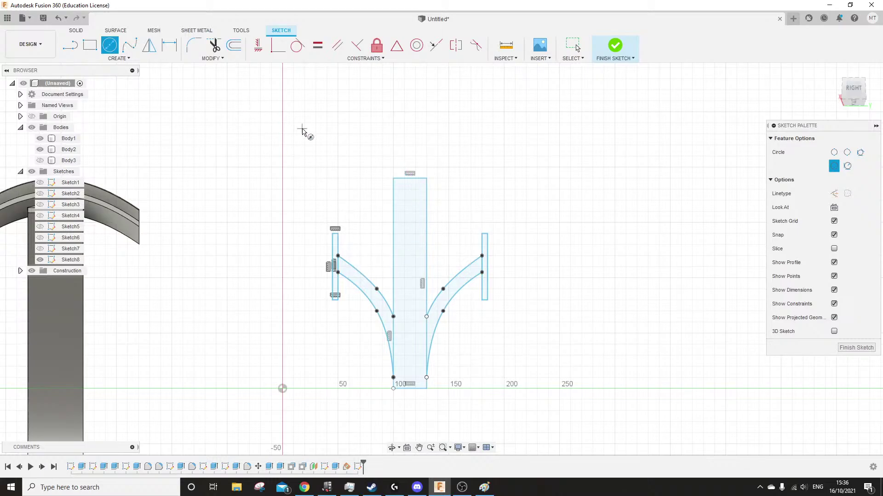
{"action": "scroll", "coordinate": [411, 265], "scroll_direction": "up", "scroll_amount": 2}
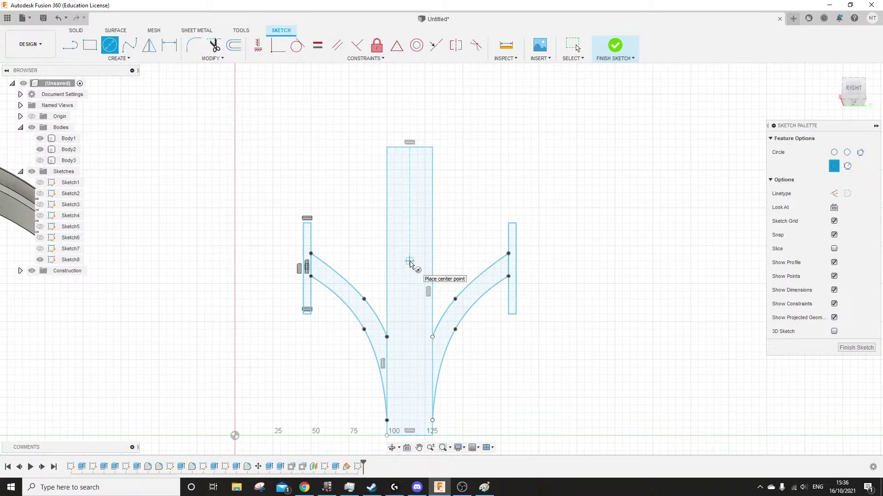
{"action": "left_click", "coordinate": [409, 261]}
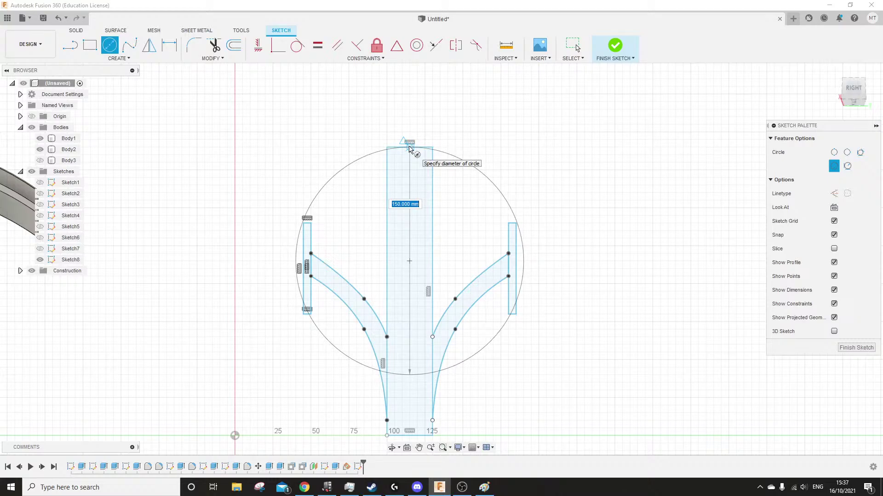
{"action": "left_click", "coordinate": [409, 148]}
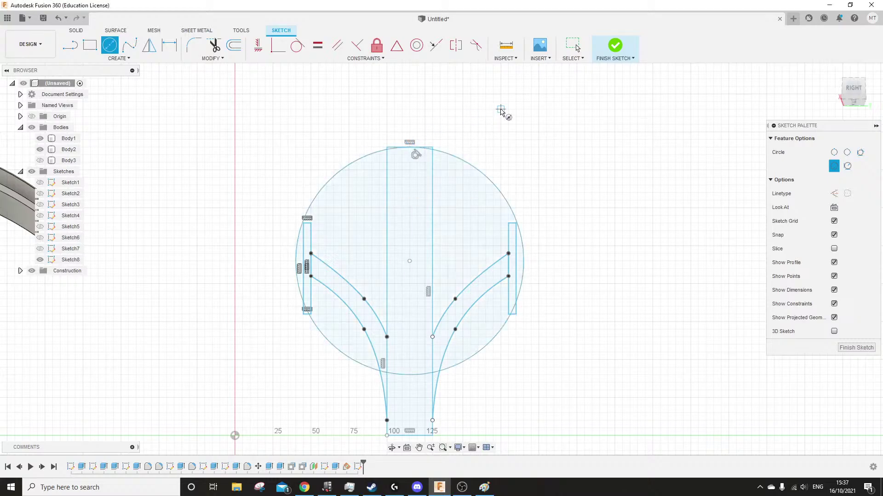
{"action": "left_click", "coordinate": [411, 266]}
{"action": "left_click", "coordinate": [411, 155]}
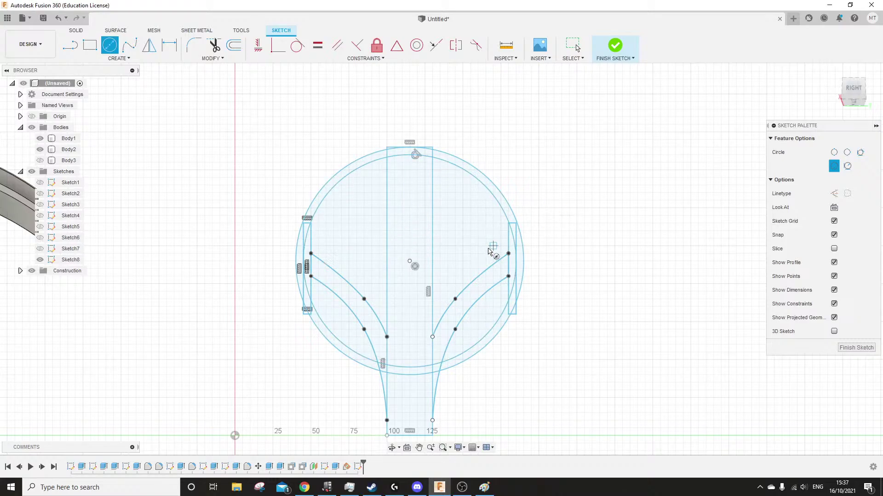
Draw a horizontal line across the upper part of both circles, ending on the outer circle, and finish the sketch
{"action": "left_click", "coordinate": [70, 45]}
{"action": "scroll", "coordinate": [319, 196], "scroll_direction": "up", "scroll_amount": 2}
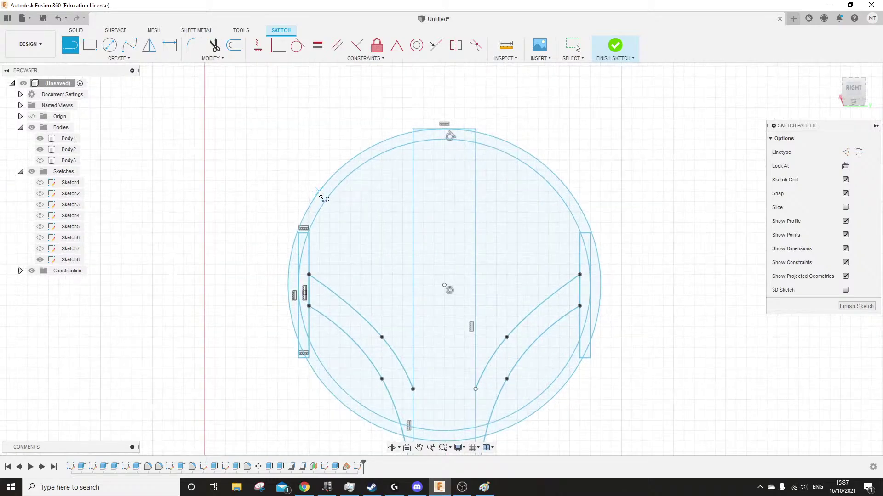
{"action": "left_click", "coordinate": [319, 191]}
{"action": "double_click", "coordinate": [570, 191]}
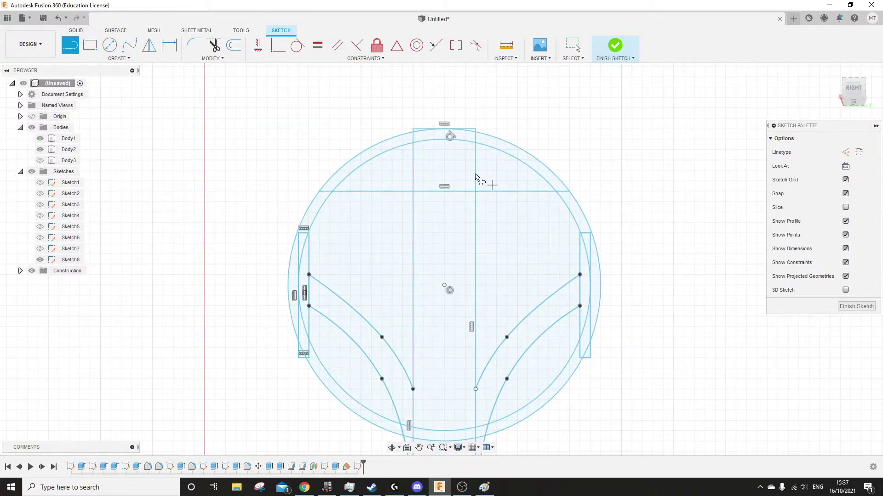
{"action": "left_click", "coordinate": [77, 30]}
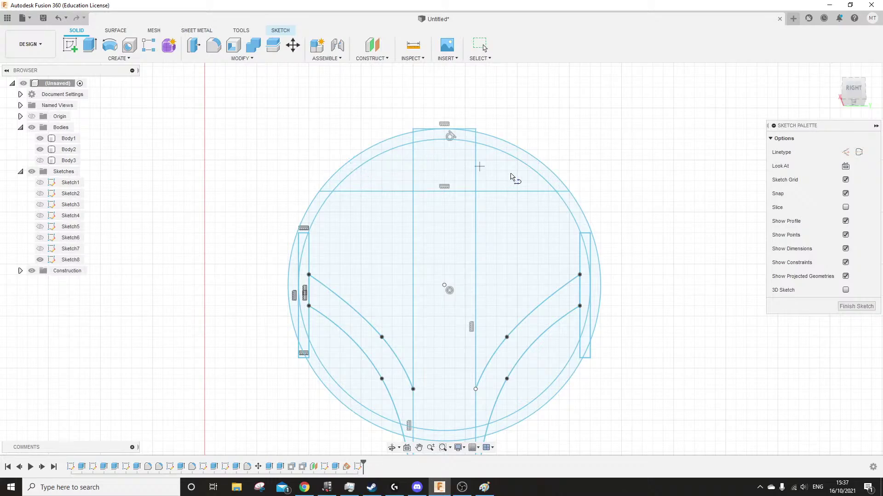
{"action": "scroll", "coordinate": [528, 228], "scroll_direction": "up", "scroll_amount": 1}
{"action": "scroll", "coordinate": [391, 125], "scroll_direction": "up", "scroll_amount": 2}
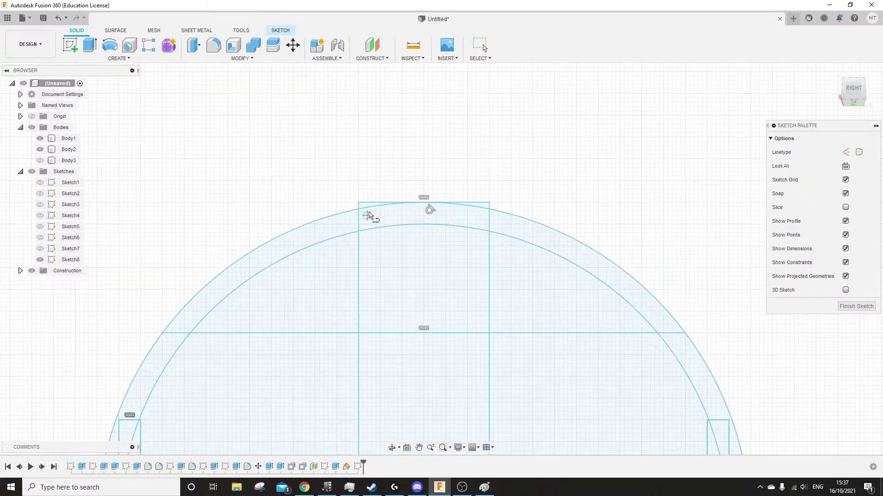
{"action": "scroll", "coordinate": [385, 97], "scroll_direction": "down", "scroll_amount": 4}
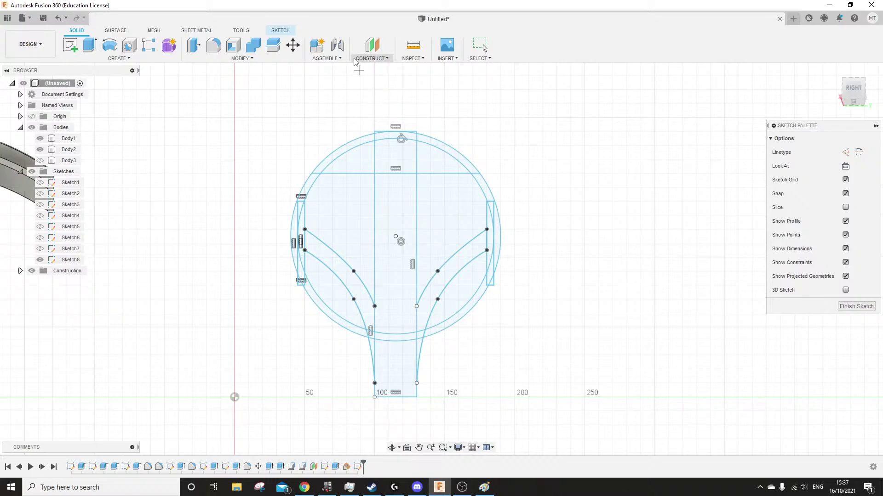
{"action": "middle_click_drag", "start_coordinate": [527, 238], "coordinate": [504, 286]}
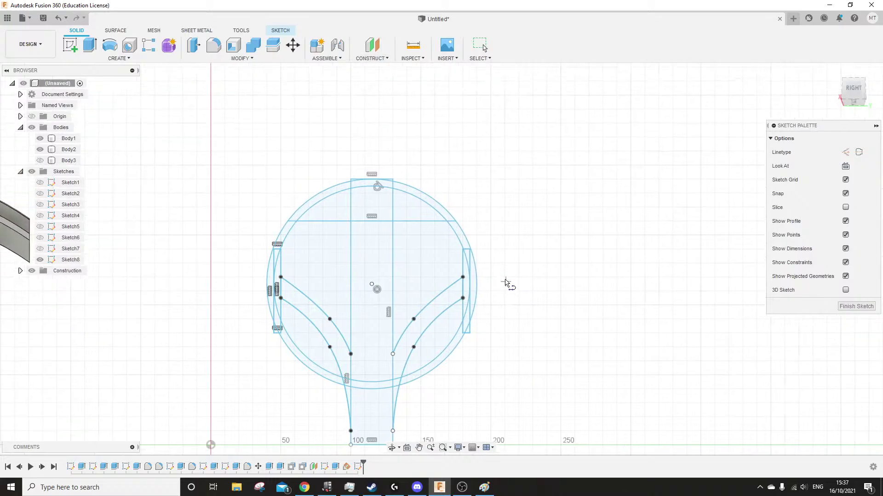
{"action": "middle_click_drag", "start_coordinate": [558, 292], "coordinate": [547, 285], "text": "shift"}
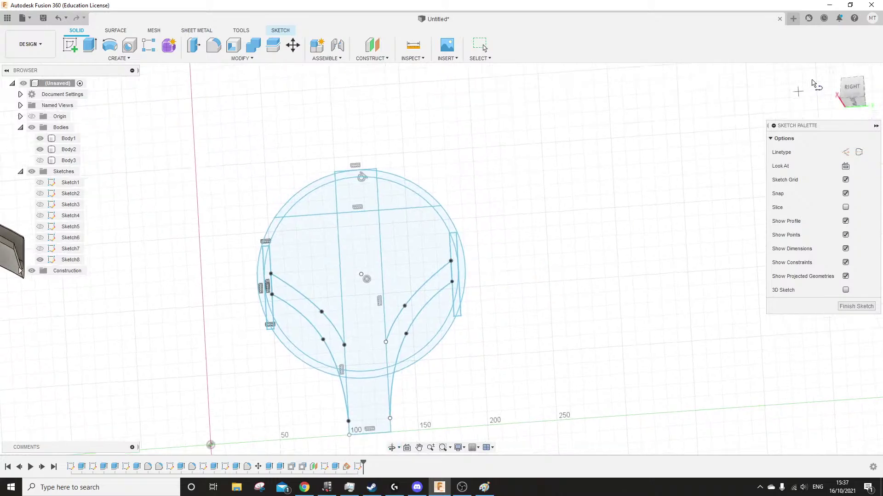
{"action": "left_click", "coordinate": [854, 89]}
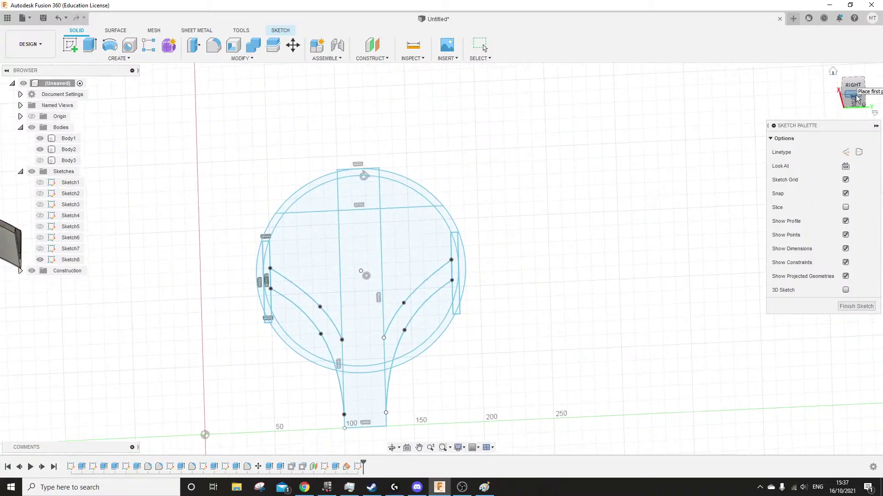
{"action": "left_click", "coordinate": [856, 306]}
Select all profile regions of the left thin plate and the left curved arm, including the pieces divided by the circles
{"action": "middle_click_drag", "start_coordinate": [447, 249], "coordinate": [507, 260]}
{"action": "scroll", "coordinate": [506, 260], "scroll_direction": "up", "scroll_amount": 2}
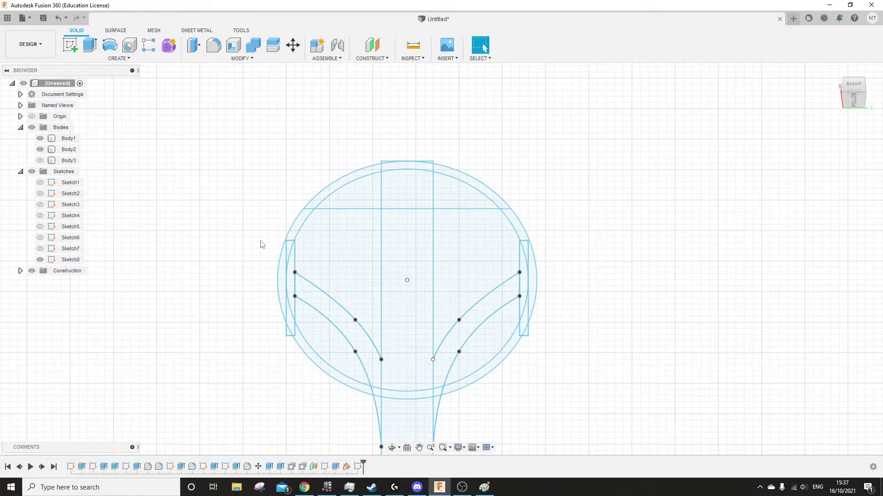
{"action": "scroll", "coordinate": [289, 249], "scroll_direction": "up", "scroll_amount": 3}
{"action": "left_click", "coordinate": [289, 250]}
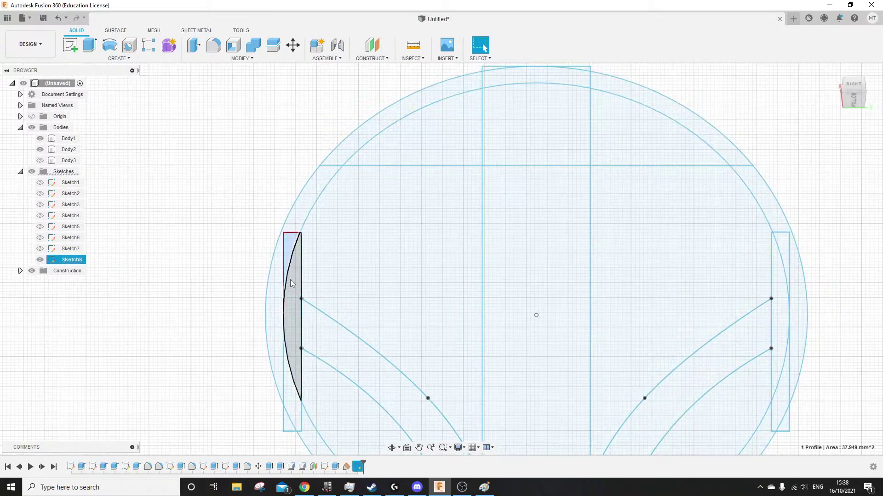
{"action": "left_click", "coordinate": [292, 285], "text": "ctrl"}
{"action": "left_click", "coordinate": [285, 431], "text": "ctrl"}
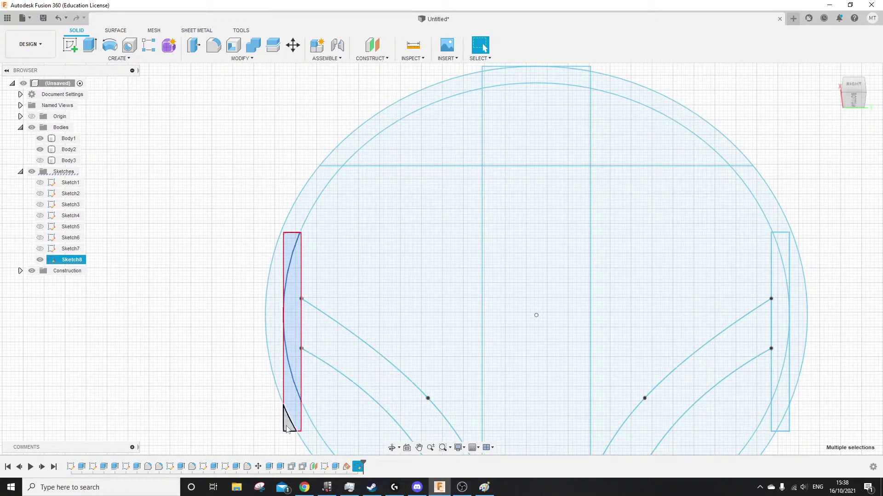
{"action": "scroll", "coordinate": [170, 304], "scroll_direction": "down", "scroll_amount": 4}
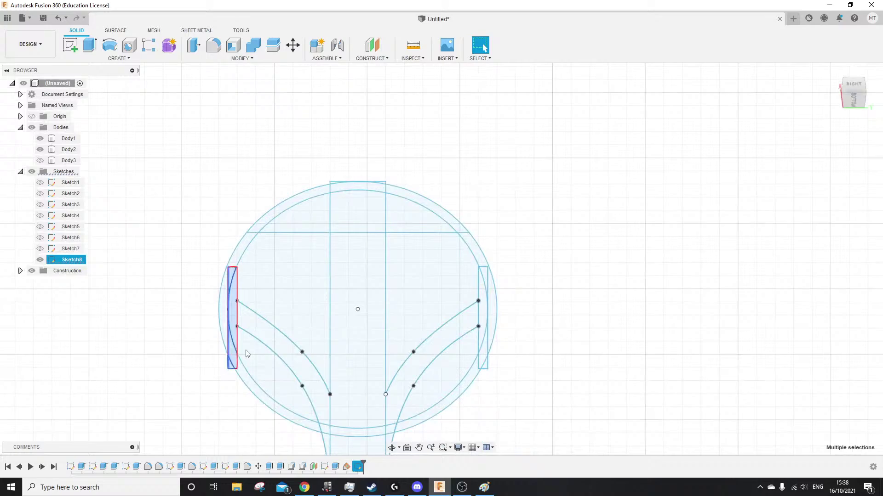
{"action": "left_click", "coordinate": [291, 363], "text": "ctrl"}
{"action": "scroll", "coordinate": [333, 418], "scroll_direction": "up", "scroll_amount": 5}
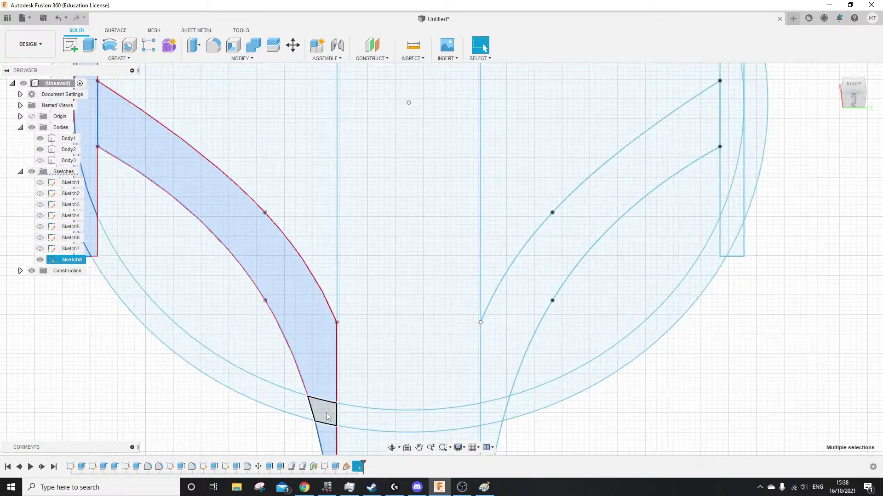
Add the tall rectangle below the horizontal line, the right curved arm, and all pieces of the right thin plate to the profile selection
{"action": "left_click", "coordinate": [389, 321], "text": "ctrl"}
{"action": "scroll", "coordinate": [390, 321], "scroll_direction": "down", "scroll_amount": 4}
{"action": "left_click", "coordinate": [407, 390], "text": "ctrl"}
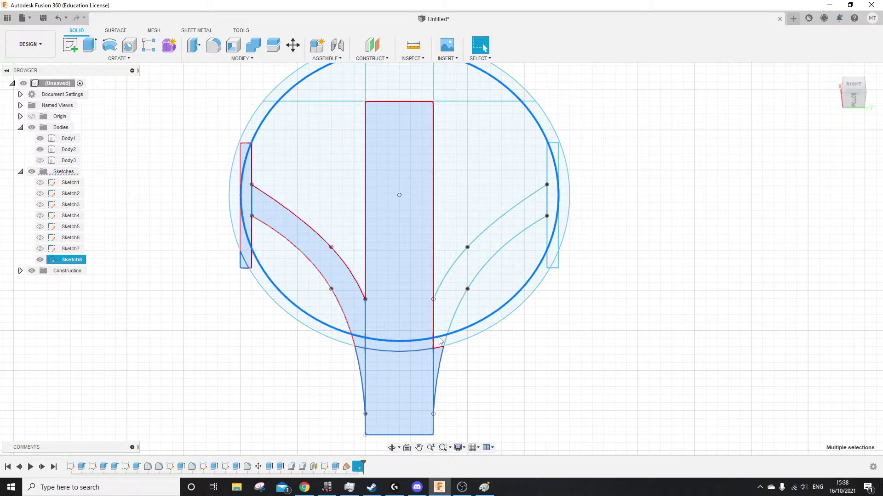
{"action": "left_click", "coordinate": [499, 244], "text": "ctrl"}
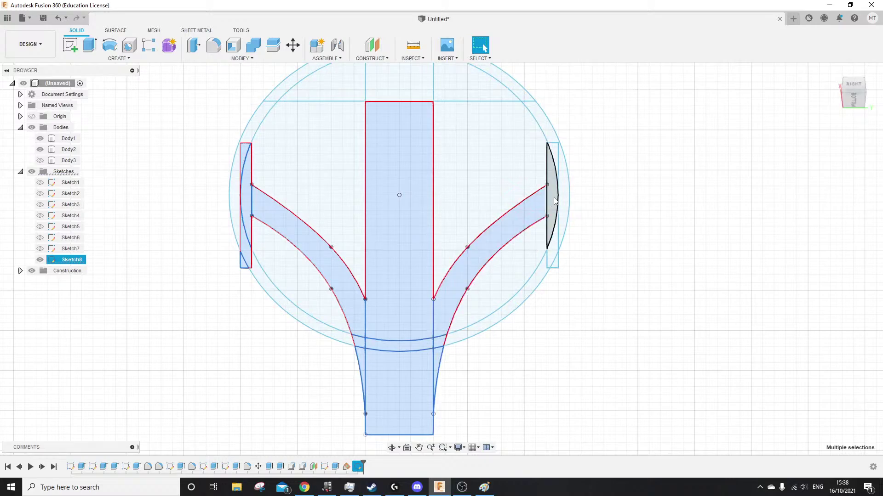
{"action": "left_click", "coordinate": [557, 165], "text": "ctrl"}
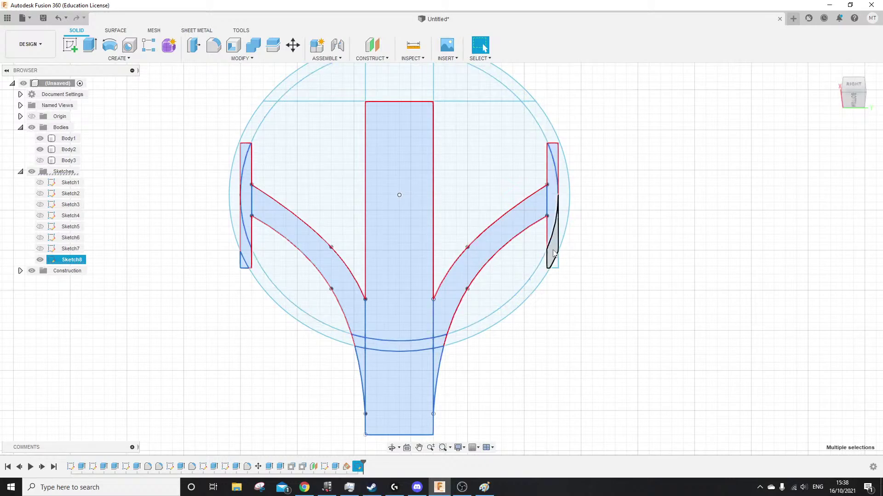
{"action": "left_click", "coordinate": [556, 265], "text": "ctrl"}
{"action": "scroll", "coordinate": [556, 269], "scroll_direction": "up", "scroll_amount": 5}
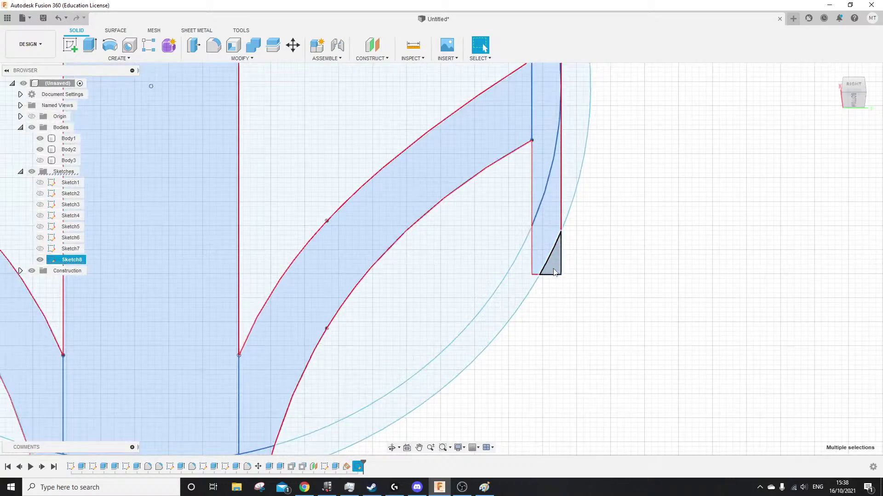
{"action": "scroll", "coordinate": [574, 383], "scroll_direction": "down", "scroll_amount": 4}
Add the tall rectangle's upper regions and the ring segments above the horizontal line on both sides to the profile selection
{"action": "middle_click_drag", "start_coordinate": [459, 179], "coordinate": [465, 325]}
{"action": "left_click", "coordinate": [387, 230], "text": "ctrl"}
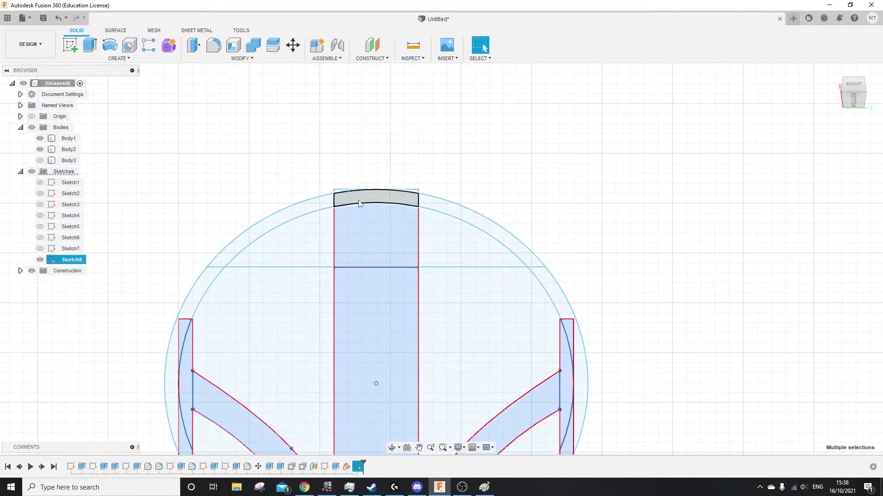
{"action": "left_click", "coordinate": [360, 201], "text": "ctrl"}
{"action": "left_click", "coordinate": [276, 225], "text": "ctrl"}
{"action": "left_click", "coordinate": [477, 224], "text": "ctrl"}
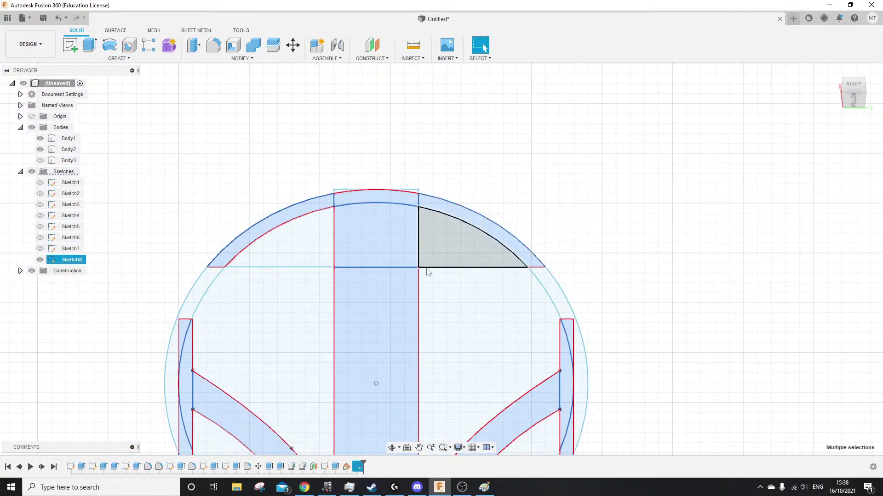
{"action": "scroll", "coordinate": [363, 283], "scroll_direction": "down", "scroll_amount": 5}
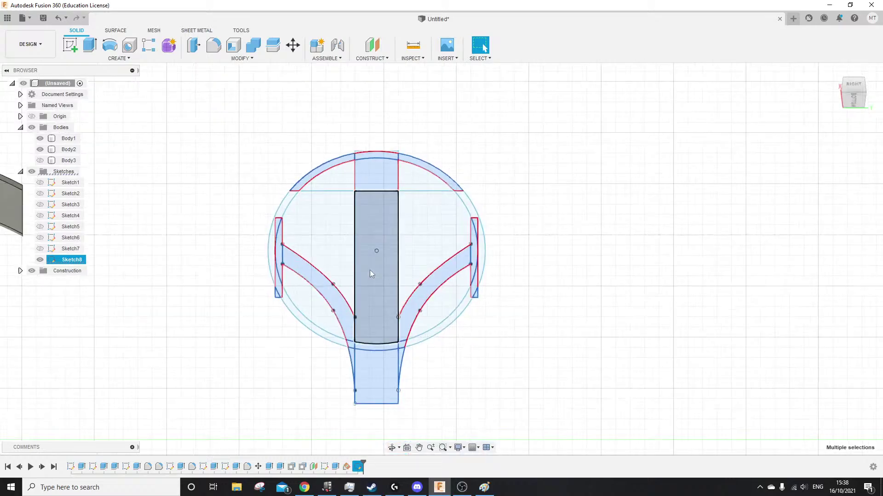
Extrude the 21 selected profiles to one side as a new body
{"action": "mouse_move", "coordinate": [369, 269]}
{"action": "middle_mouse_down", "text": "shift"}
{"action": "mouse_move", "coordinate": [431, 204]}
{"action": "mouse_move", "coordinate": [426, 224]}
{"action": "mouse_move", "coordinate": [392, 247]}
{"action": "middle_mouse_up", "text": "shift"}
{"action": "middle_click_drag", "start_coordinate": [187, 140], "coordinate": [60, 161]}
{"action": "left_click", "coordinate": [90, 45]}
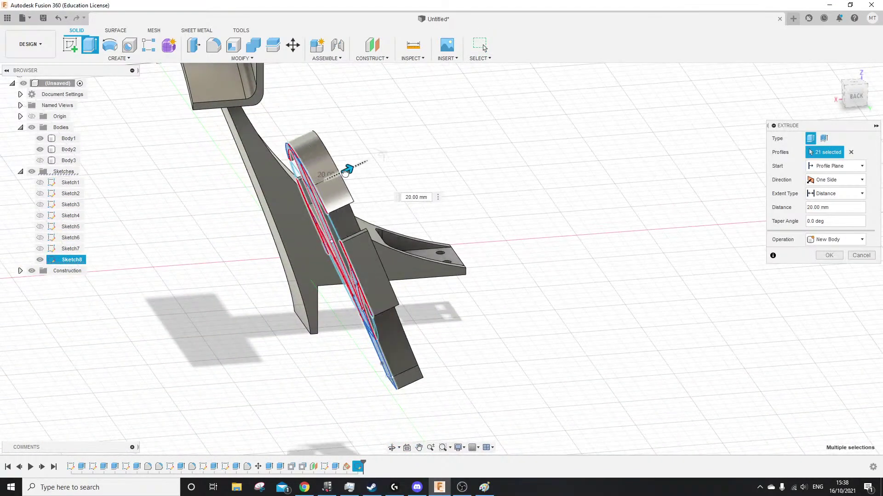
{"action": "left_click_drag", "start_coordinate": [358, 170], "coordinate": [371, 163]}
{"action": "middle_click_drag", "start_coordinate": [266, 297], "coordinate": [351, 277], "text": "shift"}
{"action": "middle_click_drag", "start_coordinate": [489, 235], "coordinate": [207, 372]}
{"action": "left_click", "coordinate": [829, 255]}
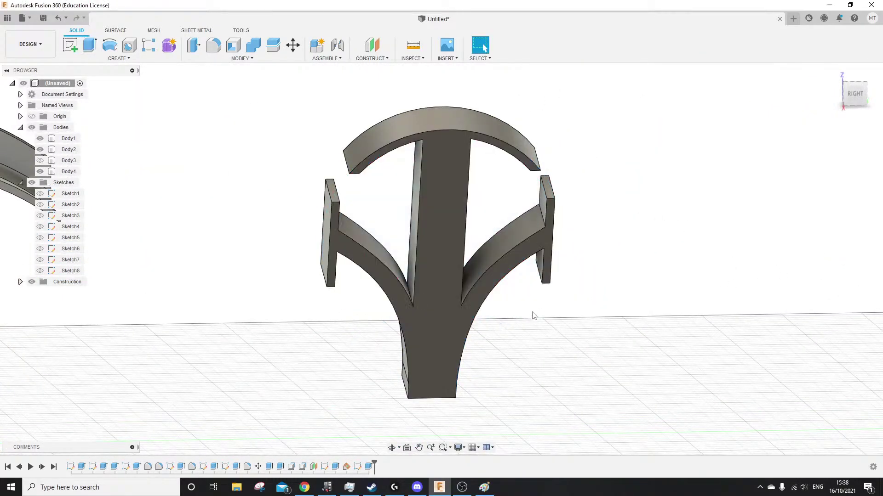
{"action": "mouse_move", "coordinate": [532, 311]}
{"action": "middle_mouse_down", "text": "shift"}
{"action": "mouse_move", "coordinate": [517, 311]}
{"action": "mouse_move", "coordinate": [575, 308]}
{"action": "mouse_move", "coordinate": [526, 305]}
{"action": "mouse_move", "coordinate": [532, 297]}
{"action": "mouse_move", "coordinate": [518, 304]}
{"action": "mouse_move", "coordinate": [530, 325]}
{"action": "middle_mouse_up", "text": "shift"}
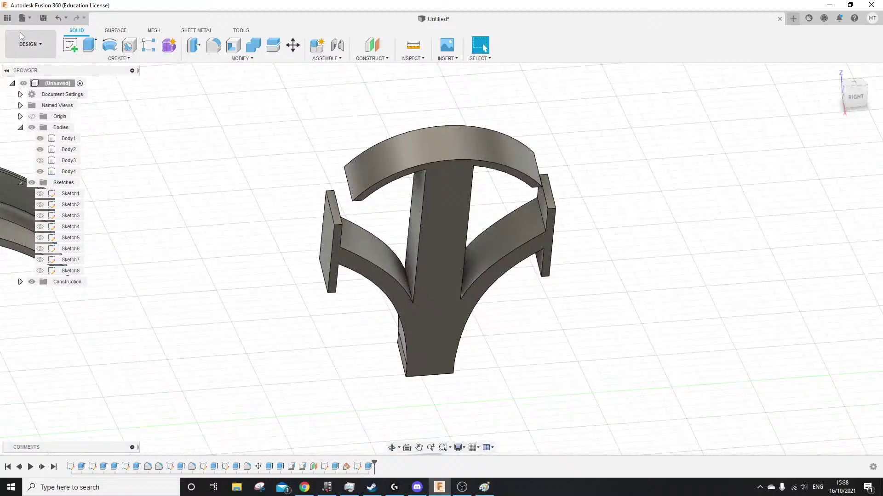
Open the Lightsaber design from the Admin Project and view the hilt from its open end
{"action": "left_click", "coordinate": [30, 22]}
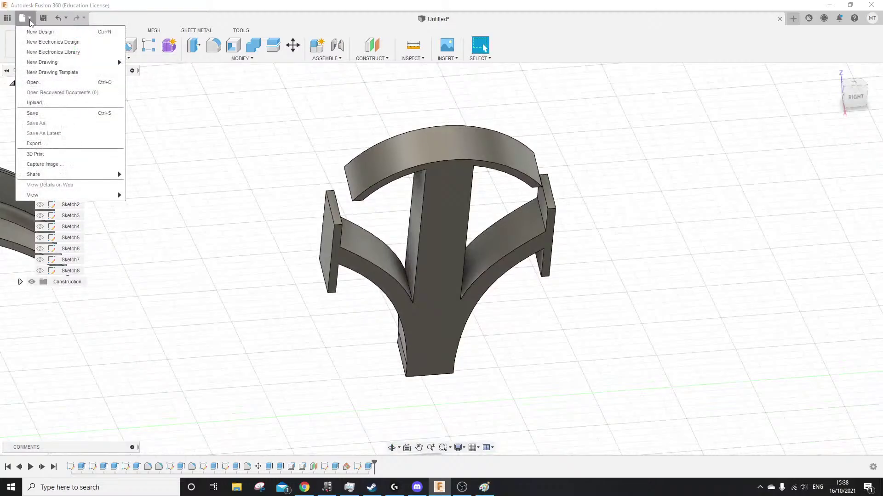
{"action": "left_click", "coordinate": [40, 83]}
{"action": "scroll", "coordinate": [473, 220], "scroll_direction": "down", "scroll_amount": 2}
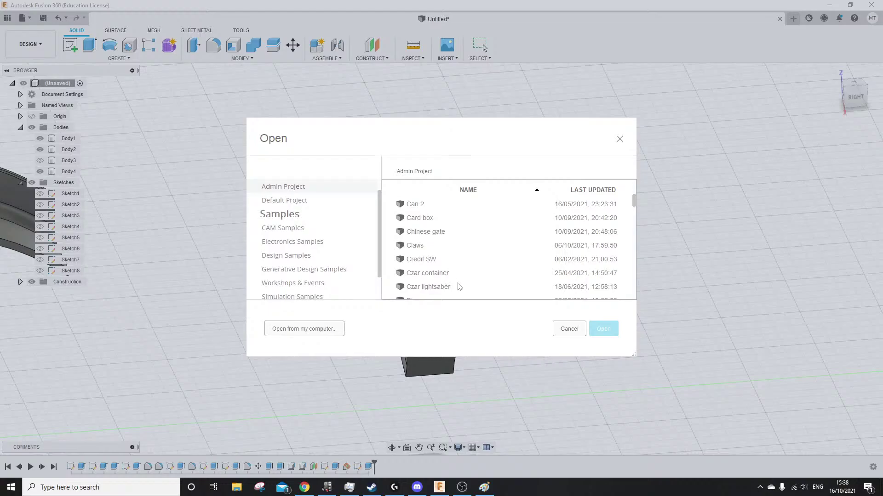
{"action": "scroll", "coordinate": [444, 276], "scroll_direction": "down", "scroll_amount": 5}
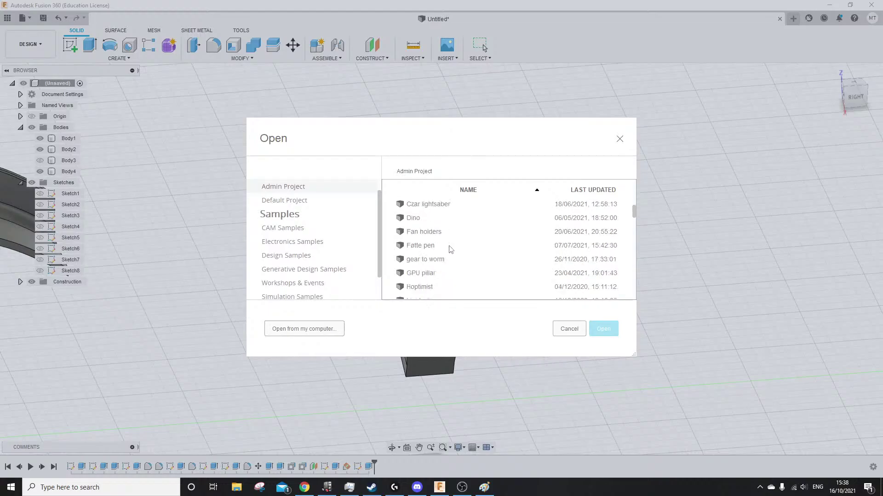
{"action": "scroll", "coordinate": [469, 258], "scroll_direction": "up", "scroll_amount": 2}
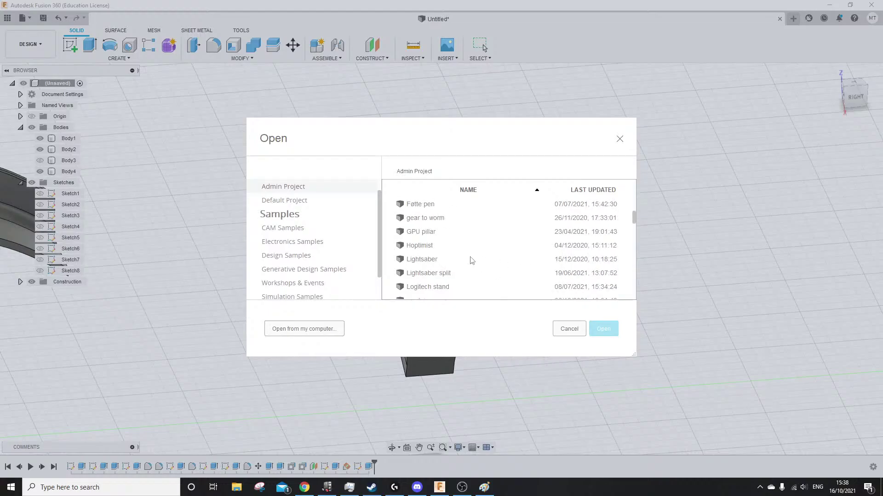
{"action": "double_click", "coordinate": [447, 262]}
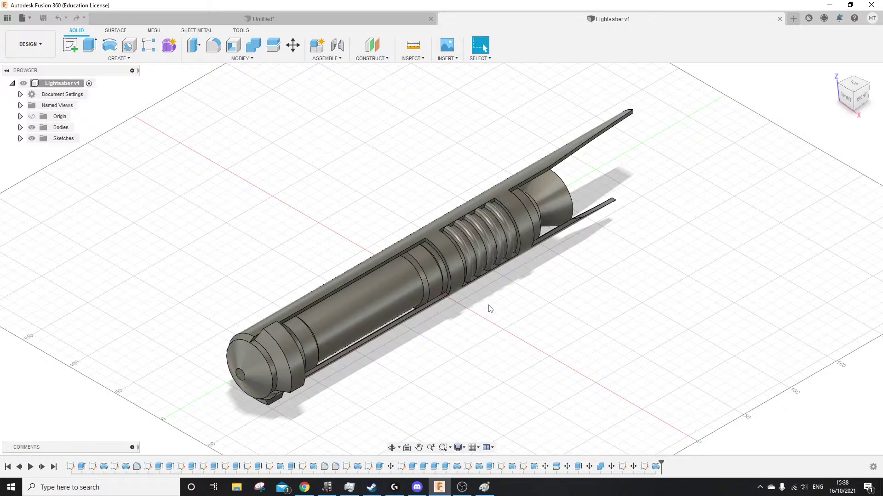
{"action": "middle_click_drag", "start_coordinate": [563, 308], "coordinate": [483, 48], "text": "shift"}
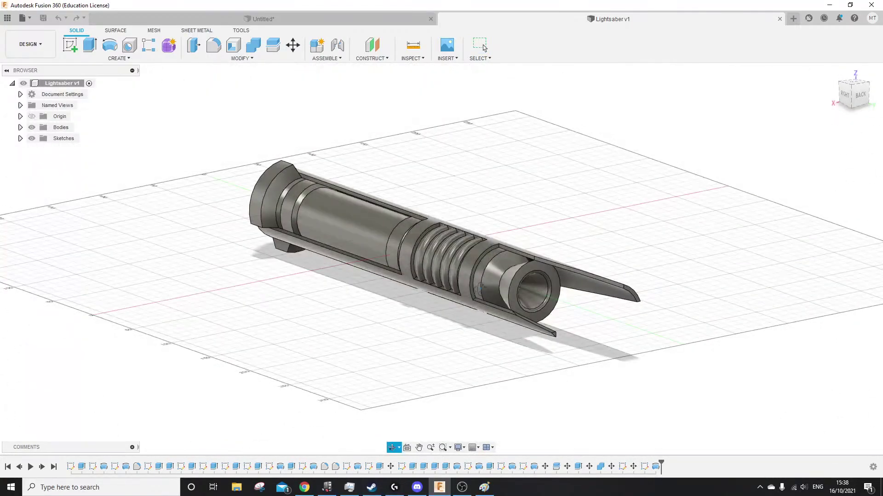
{"action": "middle_click_drag", "start_coordinate": [480, 289], "coordinate": [541, 289], "text": "shift"}
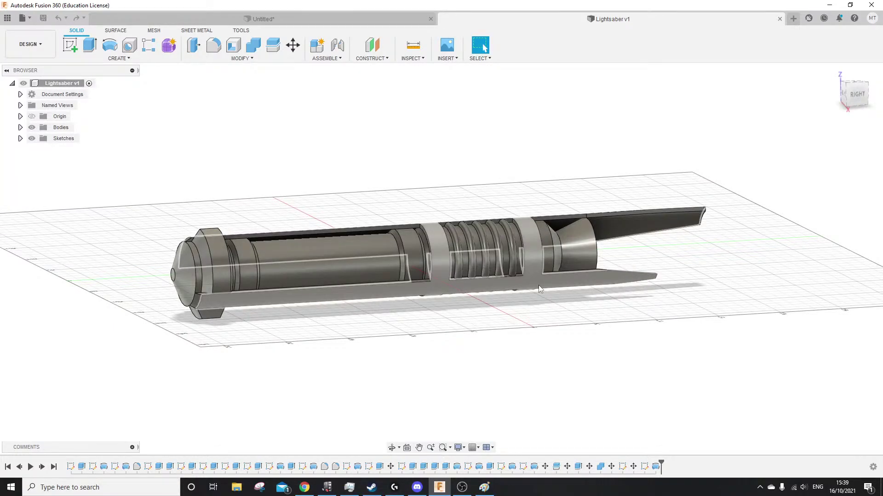
{"action": "key", "text": "alt+Tab"}
{"action": "key", "text": "Tab"}
{"action": "key", "text": "Tab"}
{"action": "key", "text": "Tab"}
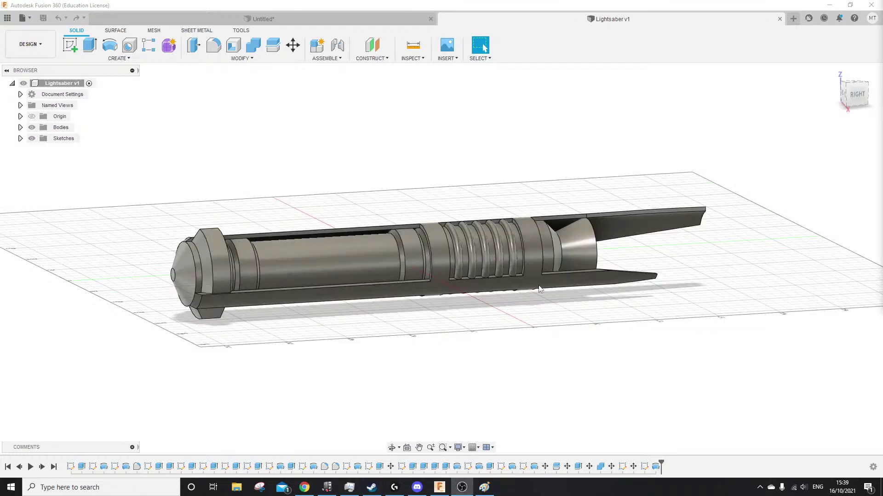
{"action": "key", "text": "alt+Tab"}
{"action": "key", "text": "Tab"}
{"action": "key", "text": "Tab"}
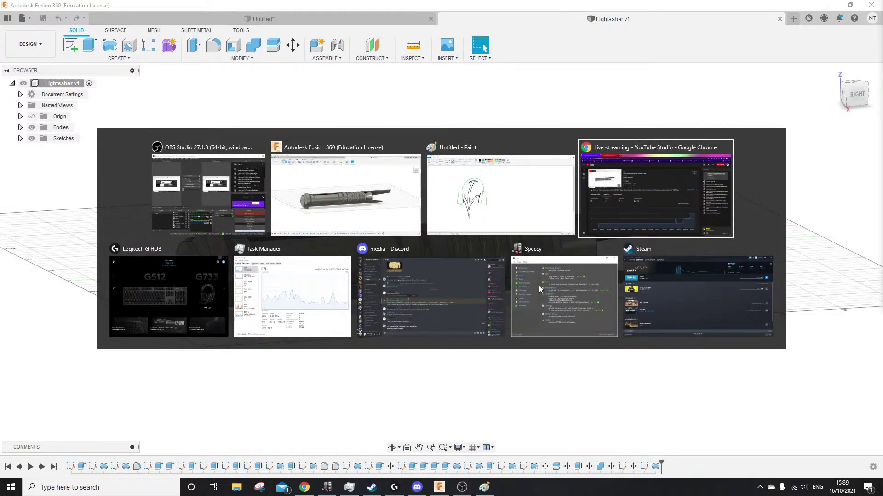
{"action": "key", "text": "alt+Tab"}
{"action": "key", "text": "Tab"}
{"action": "key", "text": "Tab"}
{"action": "key", "text": "Tab"}
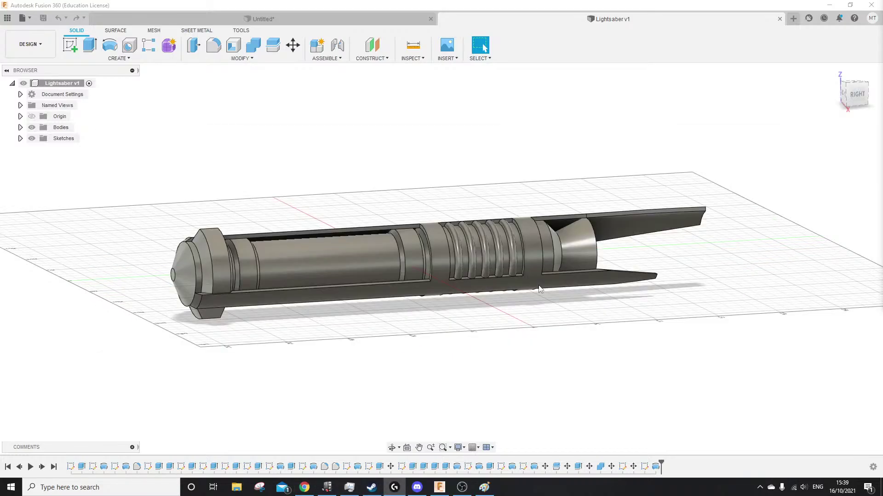
{"action": "key", "text": "XF86AudioLowerVolume"}
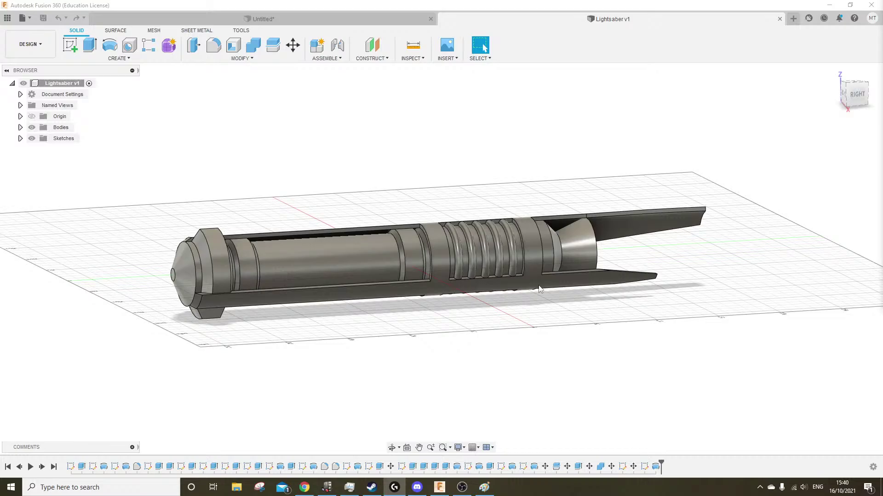
Open the Czar lightsaber design from the Admin Project
{"action": "left_click", "coordinate": [28, 20]}
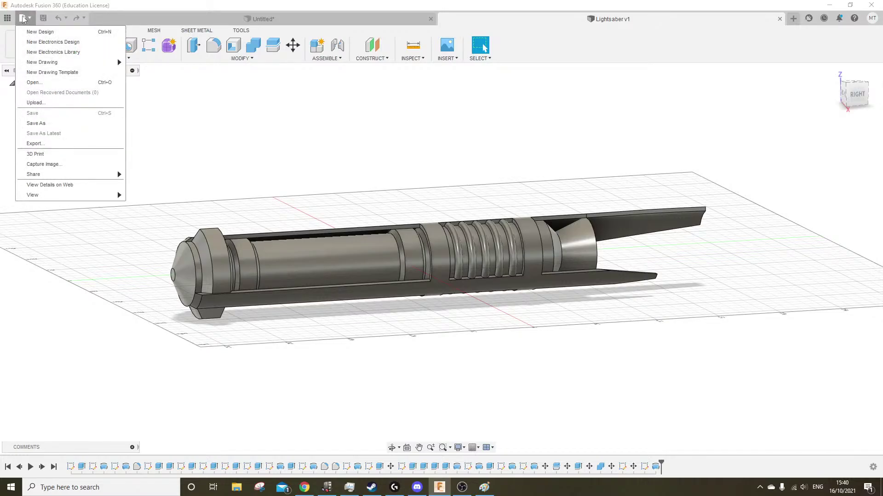
{"action": "left_click", "coordinate": [51, 85]}
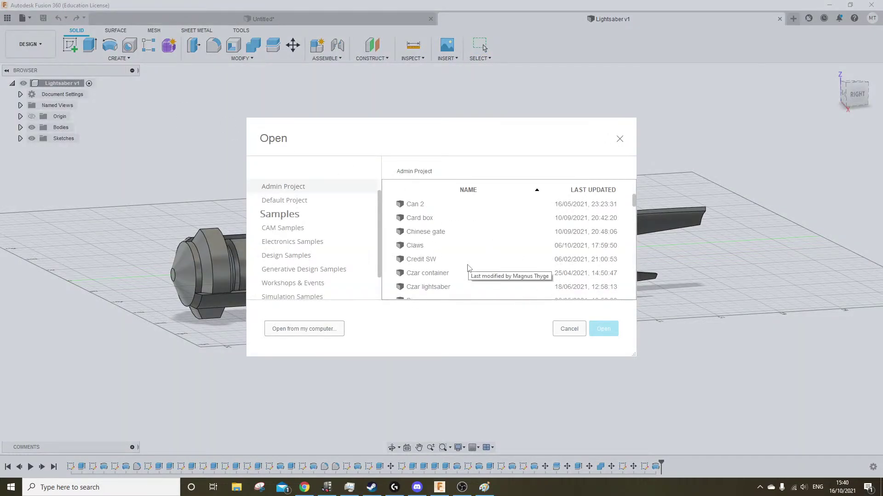
{"action": "scroll", "coordinate": [465, 268], "scroll_direction": "down", "scroll_amount": 1}
{"action": "scroll", "coordinate": [460, 260], "scroll_direction": "down", "scroll_amount": 1}
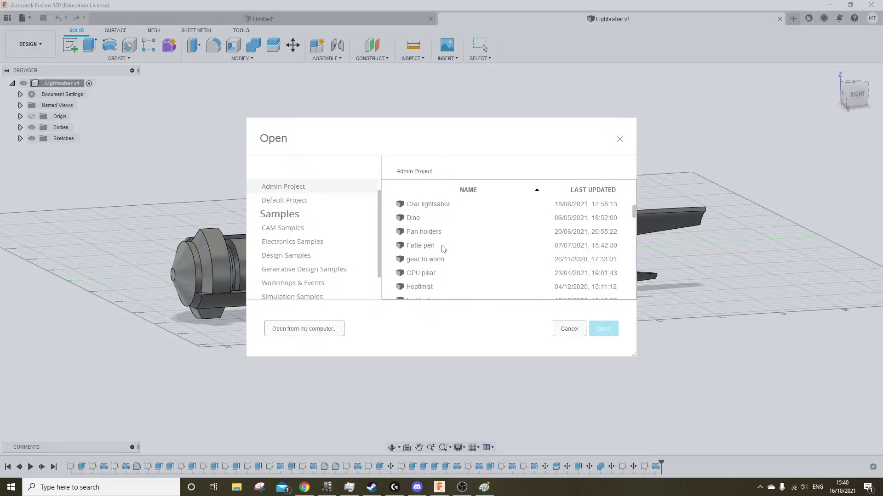
{"action": "scroll", "coordinate": [444, 247], "scroll_direction": "down", "scroll_amount": 1}
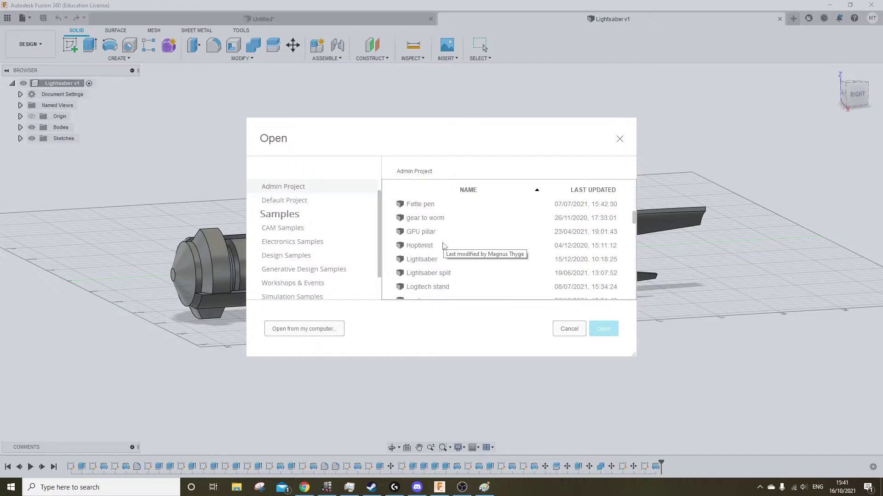
{"action": "scroll", "coordinate": [444, 248], "scroll_direction": "down", "scroll_amount": 2}
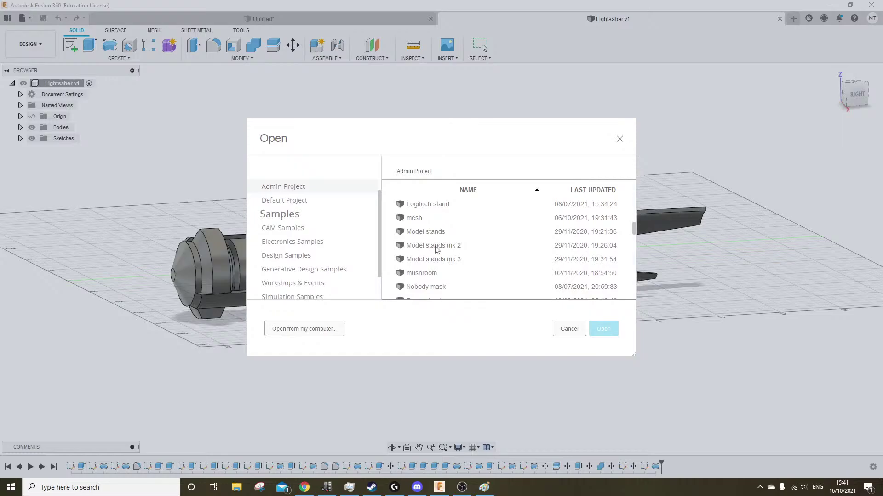
{"action": "scroll", "coordinate": [444, 250], "scroll_direction": "down", "scroll_amount": 2}
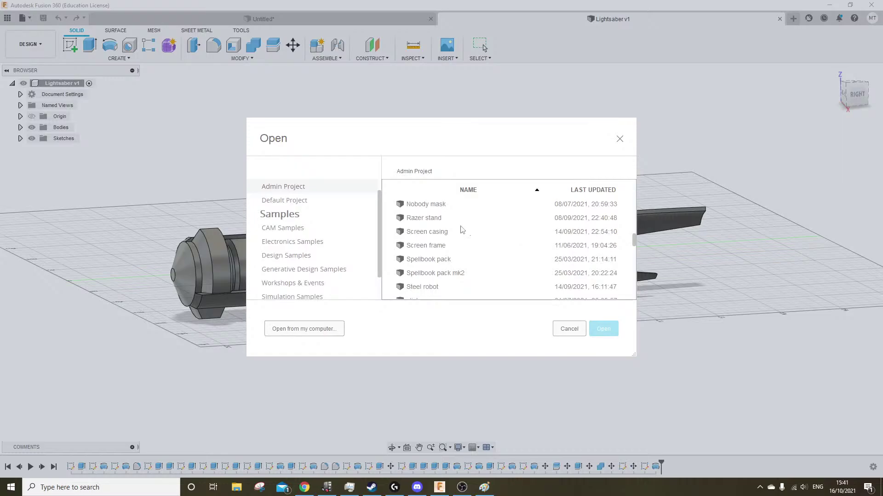
{"action": "scroll", "coordinate": [460, 230], "scroll_direction": "down", "scroll_amount": 1}
{"action": "scroll", "coordinate": [444, 230], "scroll_direction": "up", "scroll_amount": 6}
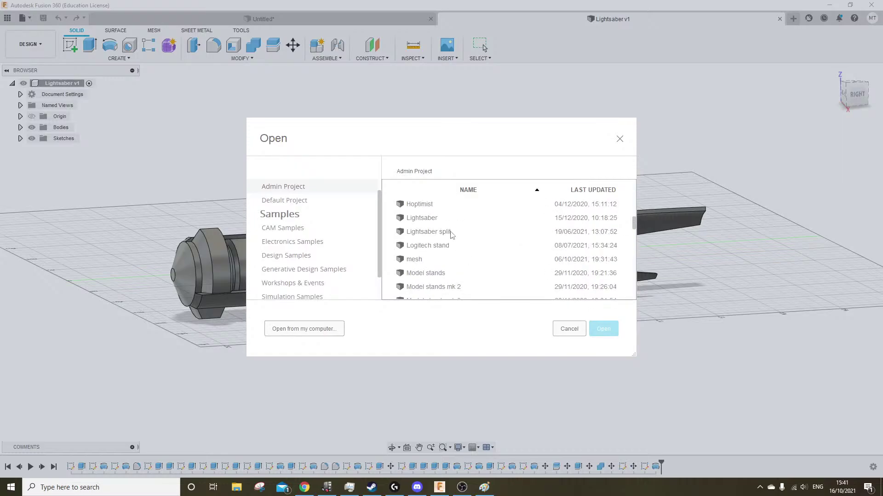
{"action": "scroll", "coordinate": [460, 246], "scroll_direction": "down", "scroll_amount": 8}
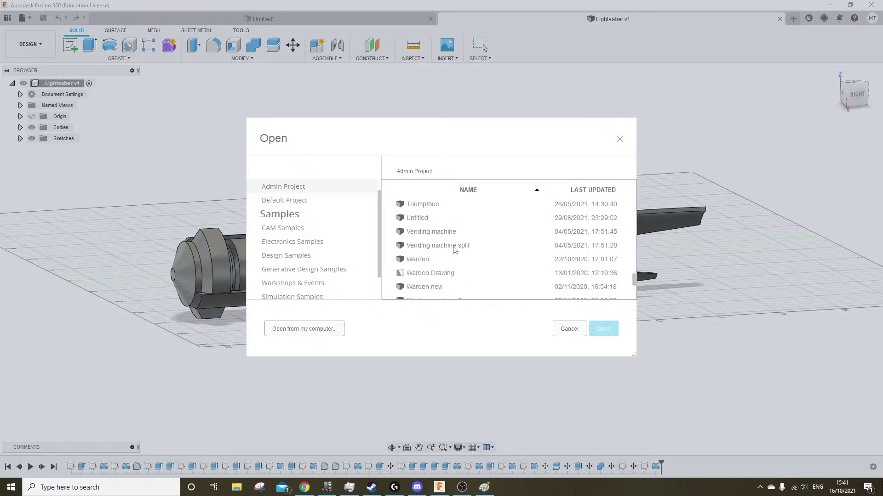
{"action": "scroll", "coordinate": [460, 267], "scroll_direction": "up", "scroll_amount": 2}
{"action": "scroll", "coordinate": [466, 285], "scroll_direction": "up", "scroll_amount": 10}
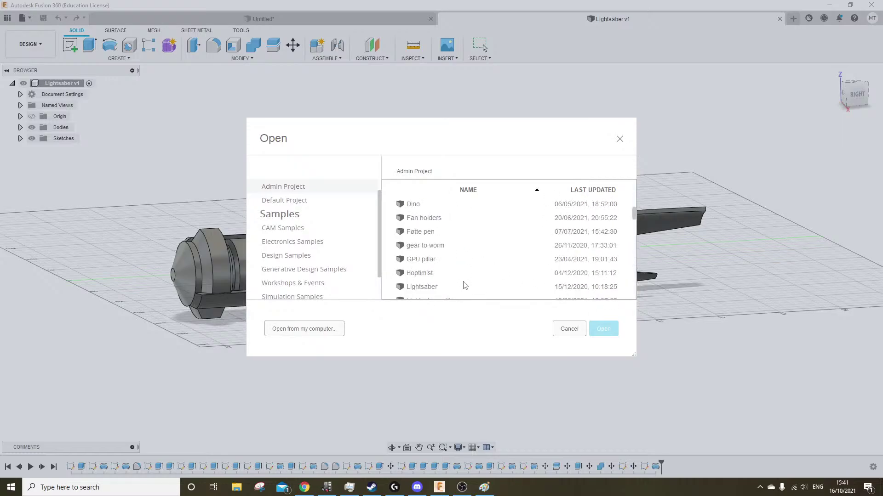
{"action": "scroll", "coordinate": [423, 237], "scroll_direction": "down", "scroll_amount": 2}
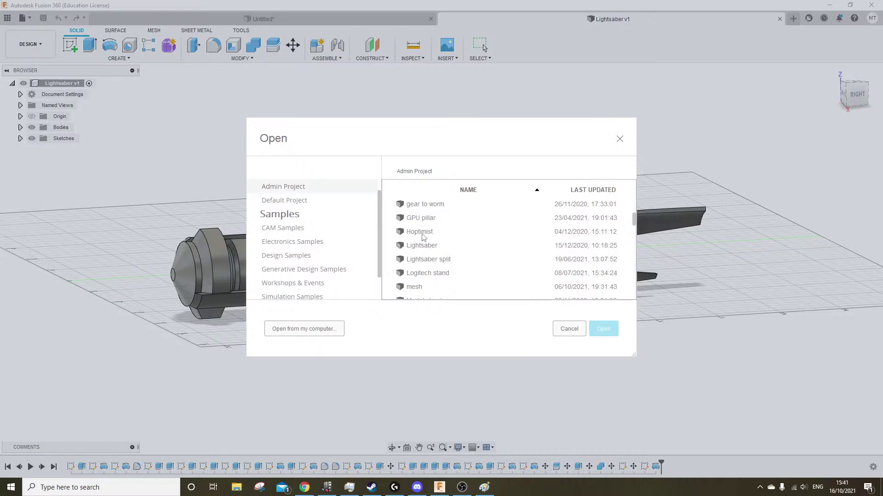
{"action": "scroll", "coordinate": [442, 248], "scroll_direction": "down", "scroll_amount": 2}
{"action": "scroll", "coordinate": [439, 258], "scroll_direction": "up", "scroll_amount": 10}
{"action": "scroll", "coordinate": [432, 256], "scroll_direction": "down", "scroll_amount": 1}
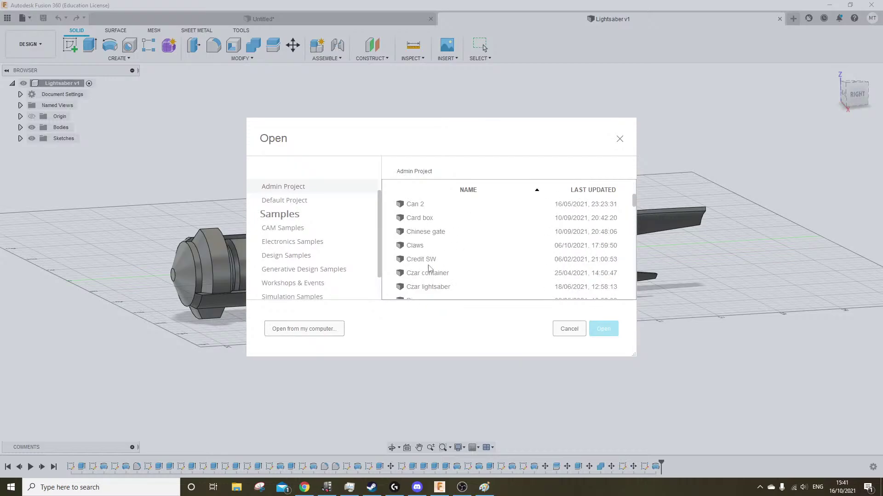
{"action": "double_click", "coordinate": [435, 288]}
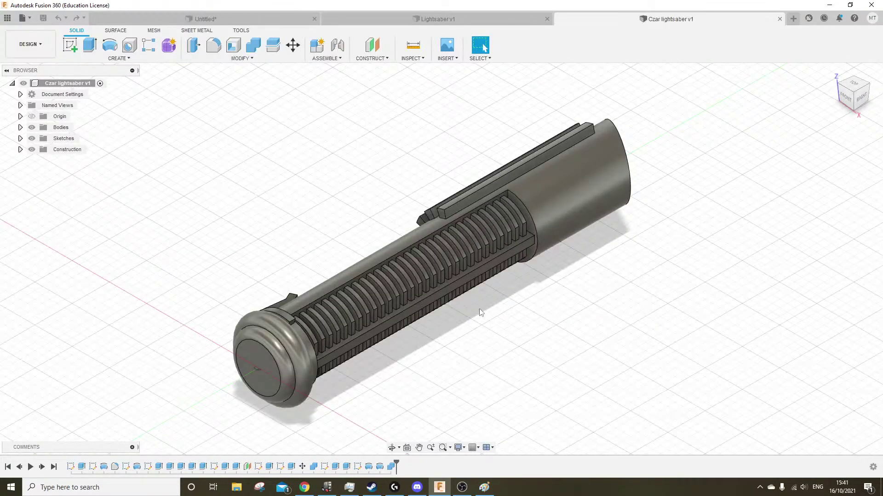
Examine the Czar lightsaber hilt from its open end, including its ribbed grip
{"action": "scroll", "coordinate": [435, 354], "scroll_direction": "down", "scroll_amount": 4}
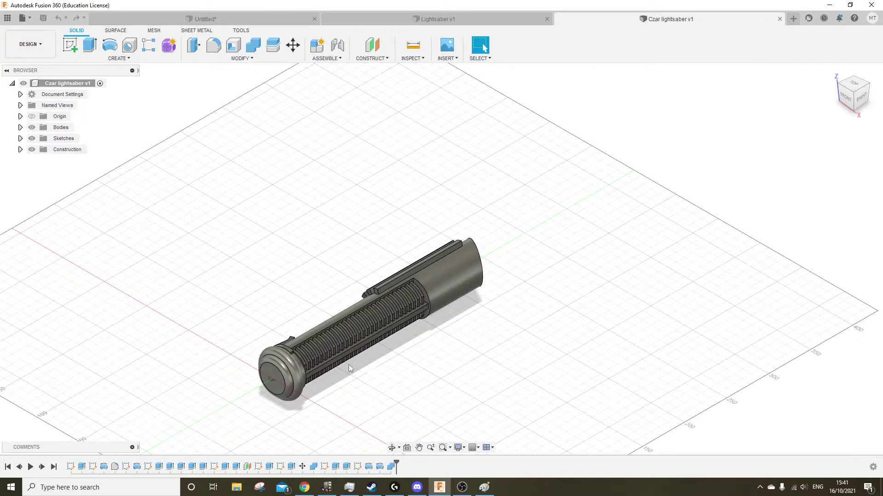
{"action": "middle_click_drag", "start_coordinate": [390, 303], "coordinate": [311, 358], "text": "shift"}
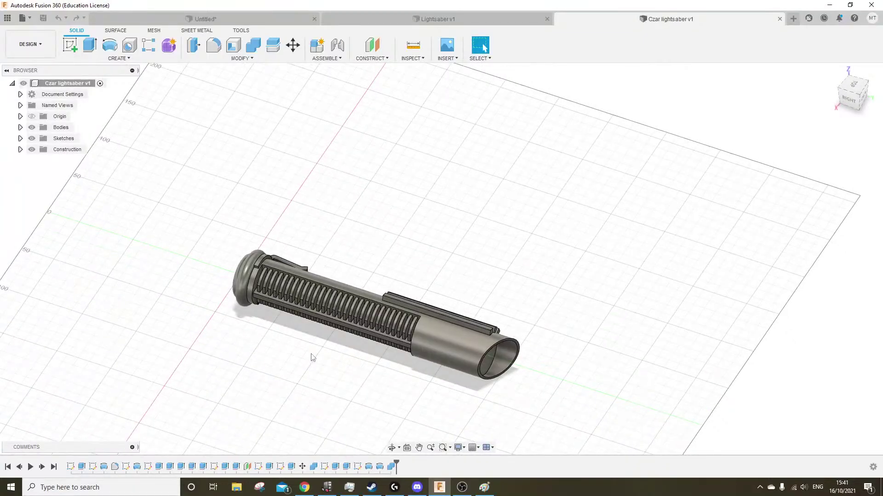
{"action": "scroll", "coordinate": [311, 358], "scroll_direction": "up", "scroll_amount": 4}
{"action": "scroll", "coordinate": [357, 359], "scroll_direction": "down", "scroll_amount": 1}
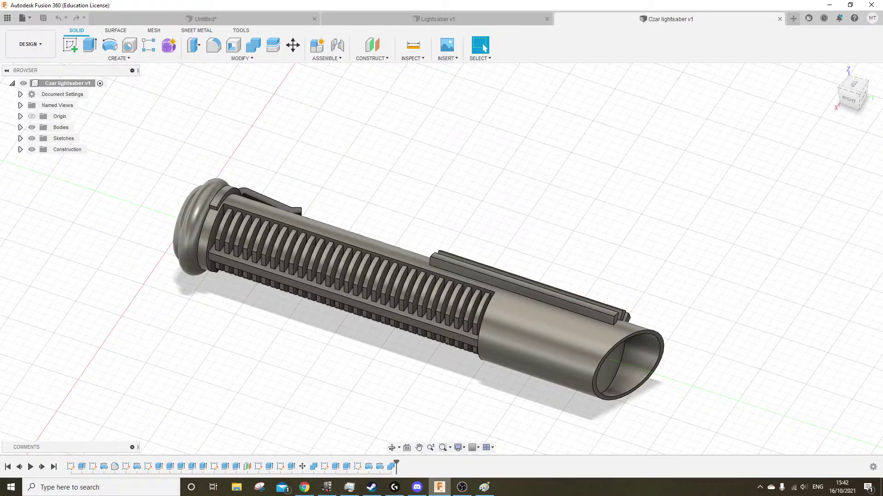
Switch to Discord to view the enlarged photo of the two printed lightsabers, and return to Fusion 360
{"action": "left_click", "coordinate": [417, 487]}
{"action": "left_click", "coordinate": [261, 398]}
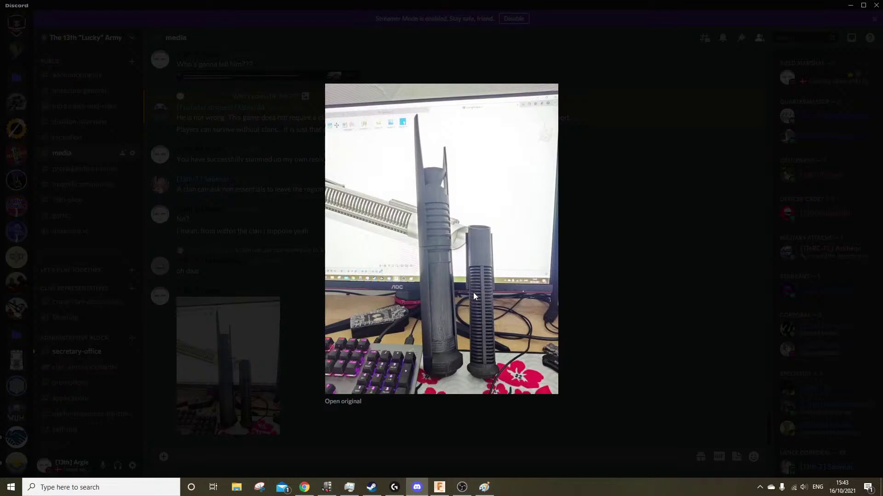
{"action": "left_click", "coordinate": [437, 487]}
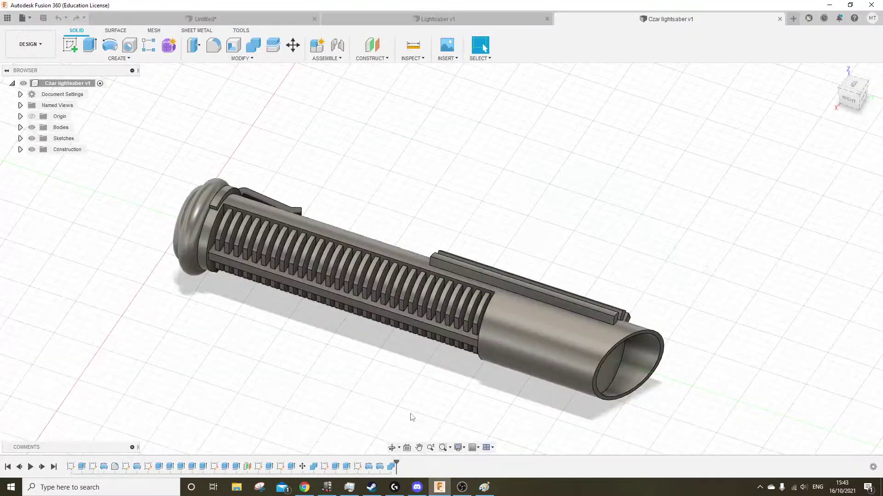
Examine the Lightsaber design's pommel and body from several angles, and return to the Czar lightsaber design
{"action": "left_click", "coordinate": [435, 19]}
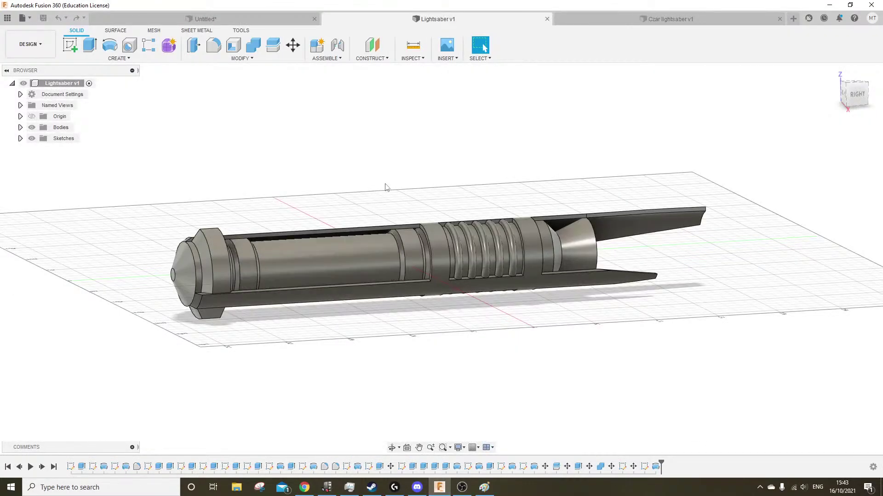
{"action": "middle_click_drag", "start_coordinate": [386, 189], "coordinate": [397, 209], "text": "shift"}
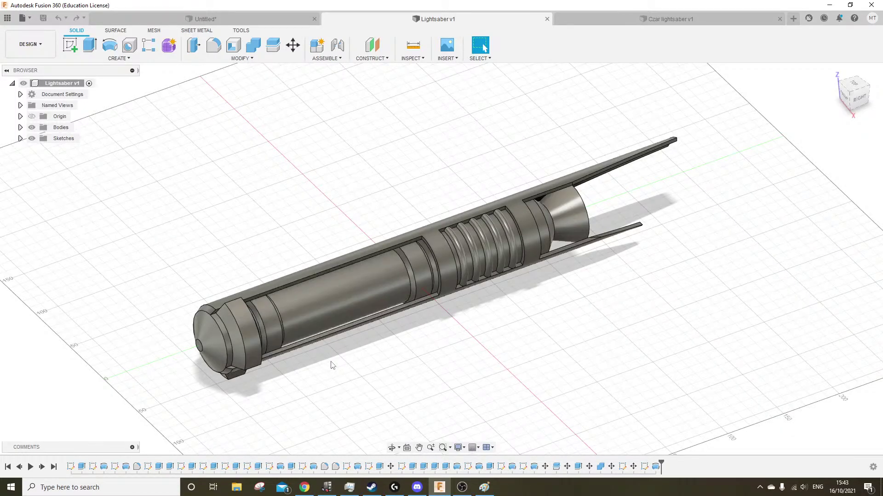
{"action": "middle_click_drag", "start_coordinate": [331, 363], "coordinate": [322, 322], "text": "shift"}
{"action": "scroll", "coordinate": [352, 270], "scroll_direction": "up", "scroll_amount": 5}
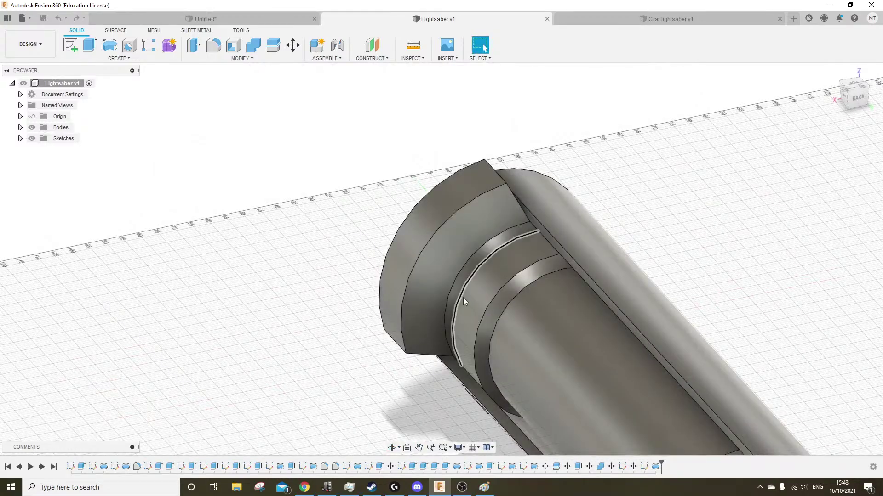
{"action": "middle_click_drag", "start_coordinate": [462, 297], "coordinate": [299, 287], "text": "shift"}
{"action": "scroll", "coordinate": [294, 229], "scroll_direction": "down", "scroll_amount": 5}
{"action": "middle_click_drag", "start_coordinate": [294, 229], "coordinate": [241, 276], "text": "shift"}
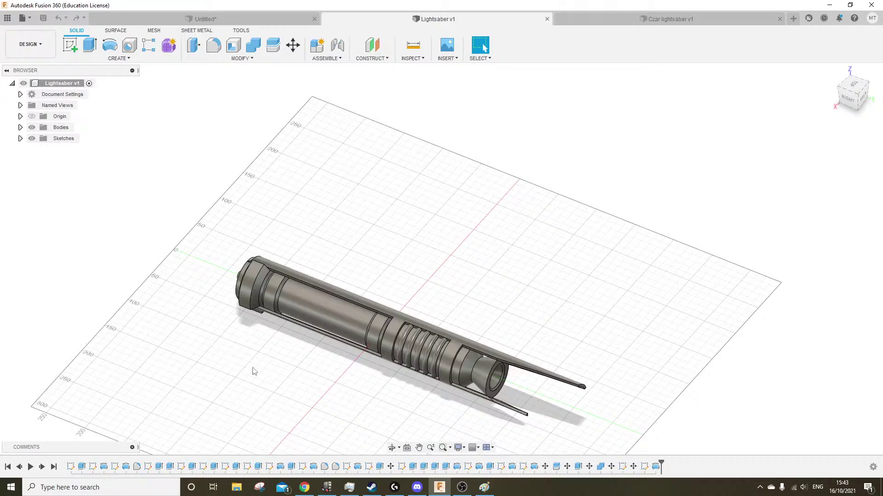
{"action": "scroll", "coordinate": [211, 301], "scroll_direction": "up", "scroll_amount": 3}
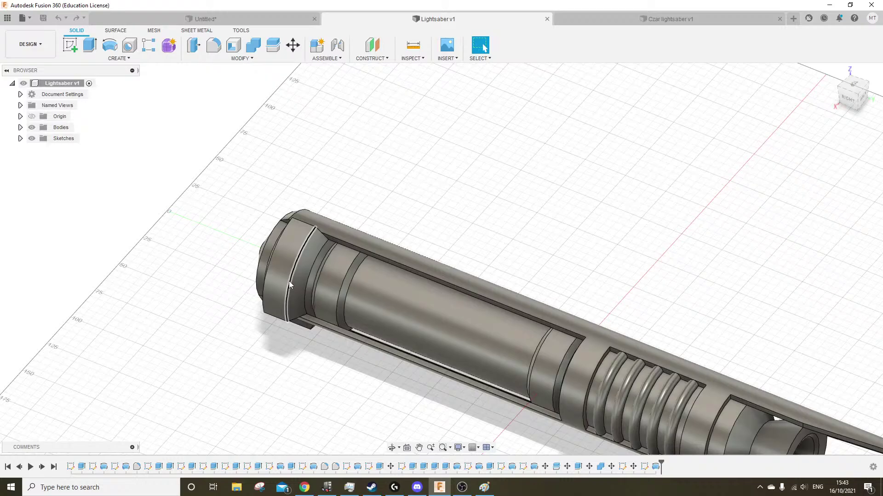
{"action": "left_click", "coordinate": [657, 25]}
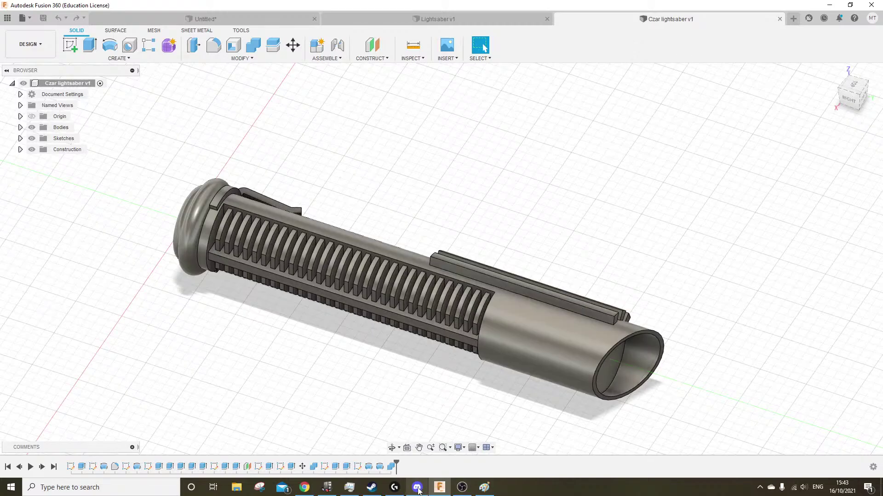
{"action": "mouse_move", "coordinate": [419, 487]}
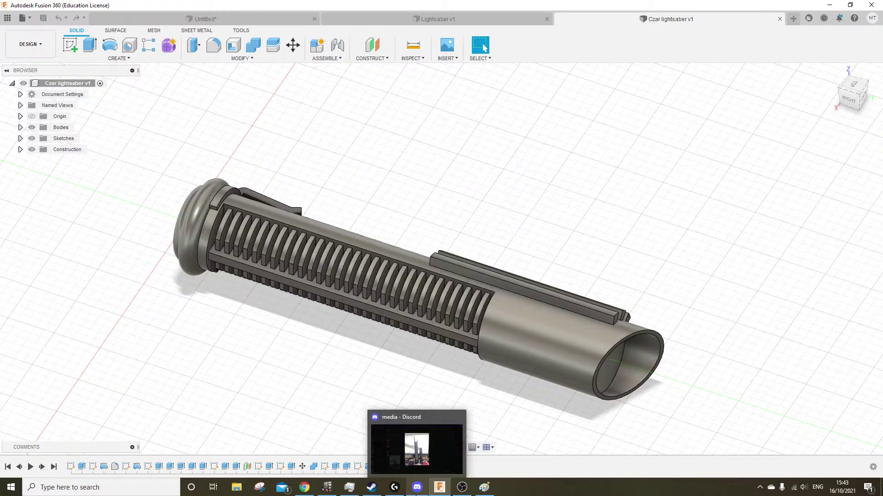
Open a new, maximized Chrome window and run a Google search for "darth maul"
{"action": "right_click", "coordinate": [304, 488]}
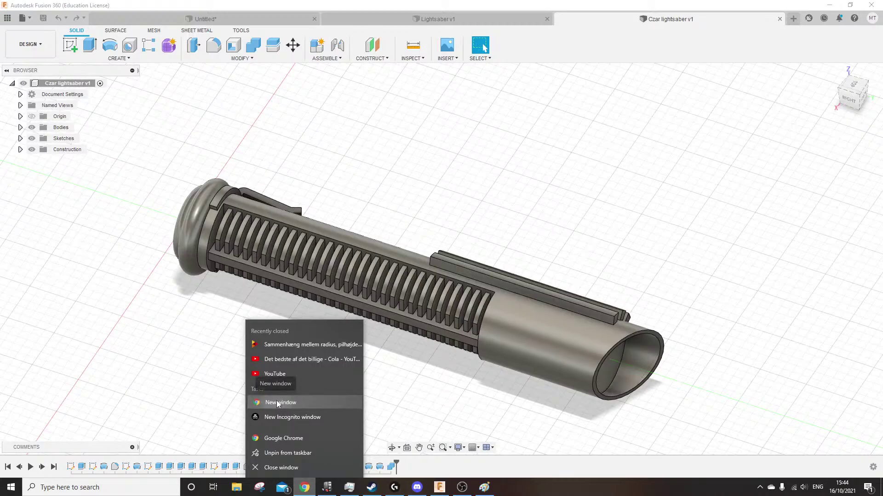
{"action": "left_click", "coordinate": [277, 400]}
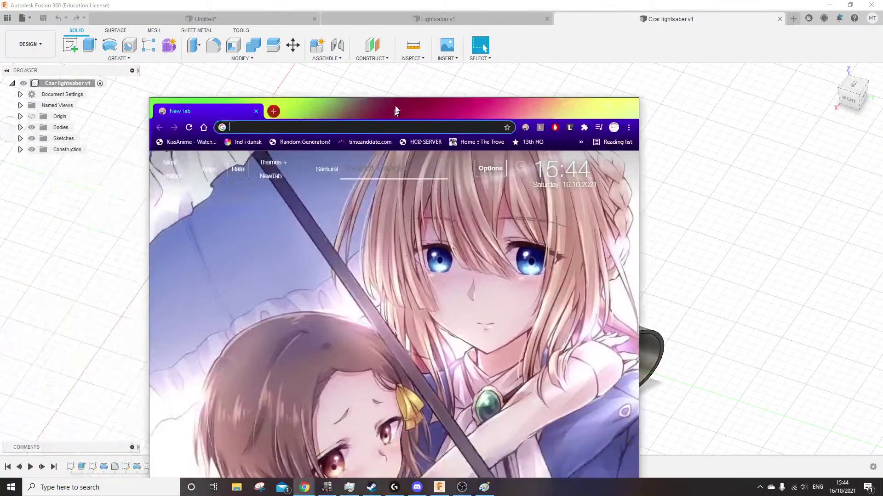
{"action": "double_click", "coordinate": [395, 110]}
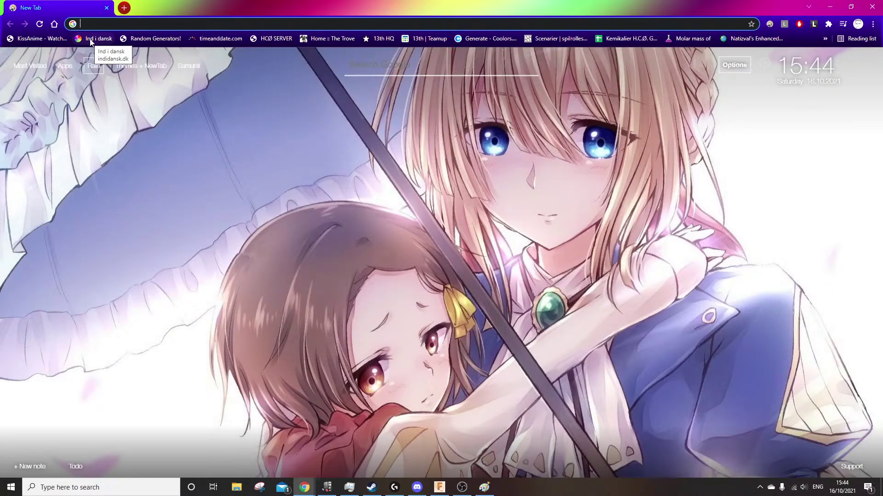
{"action": "type", "text": "darty"}
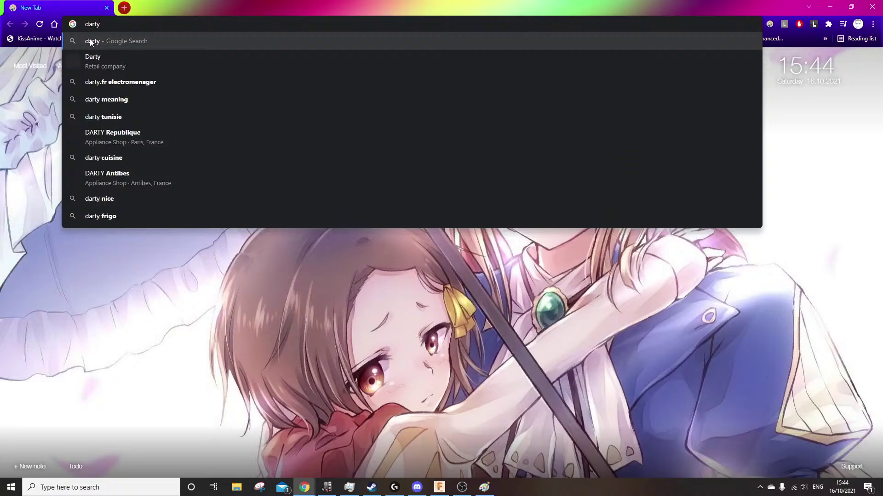
{"action": "key", "text": "BackSpace"}
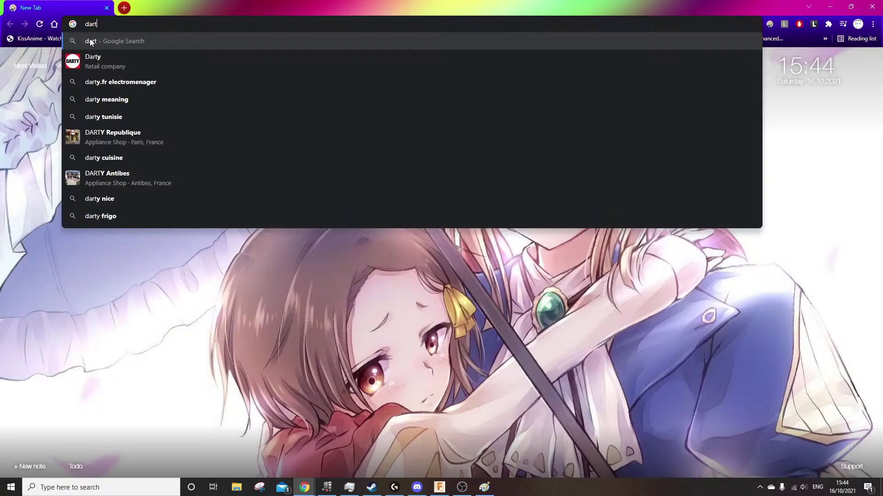
{"action": "type", "text": "h maul"}
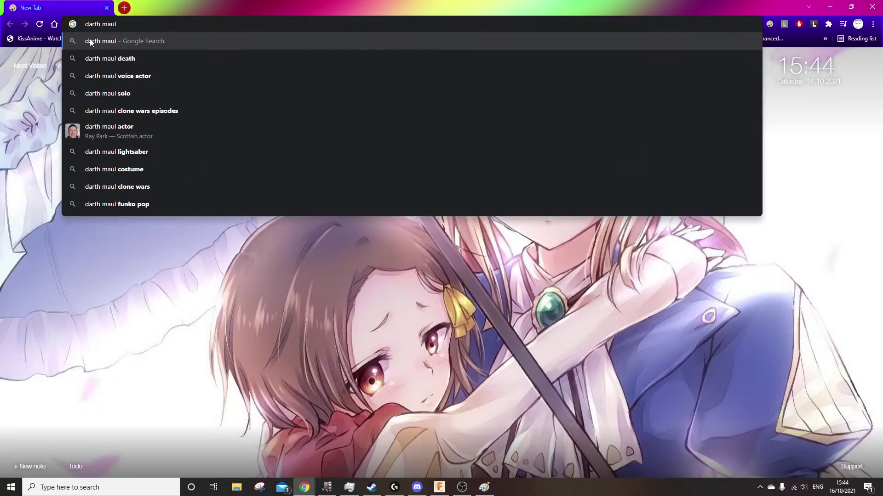
{"action": "left_click", "coordinate": [90, 42]}
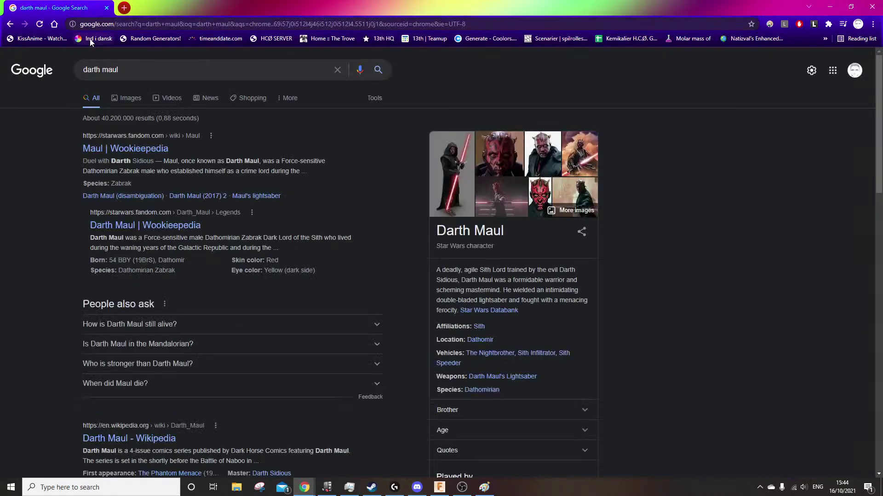
Search Google Images for "darth maul lightsaber" and enlarge the AJL Prop Design picture of the hilt
{"action": "left_click", "coordinate": [170, 67]}
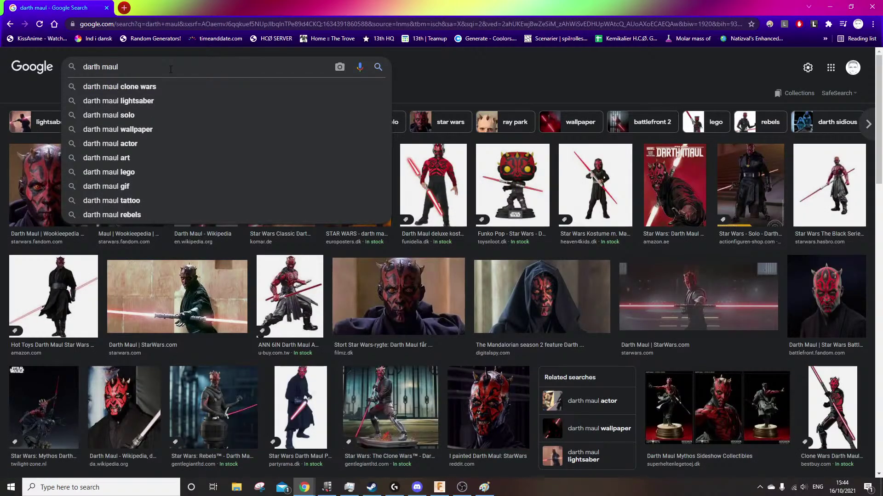
{"action": "type", "text": "lightsaber"}
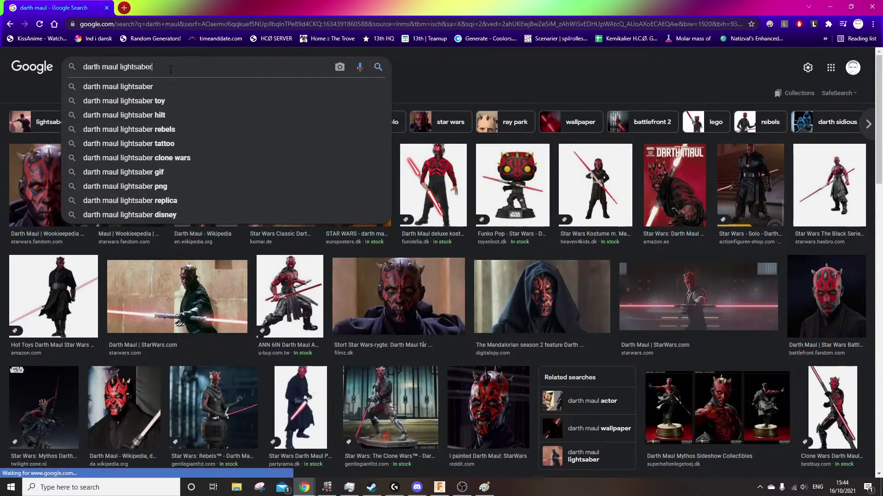
{"action": "key", "text": "Return"}
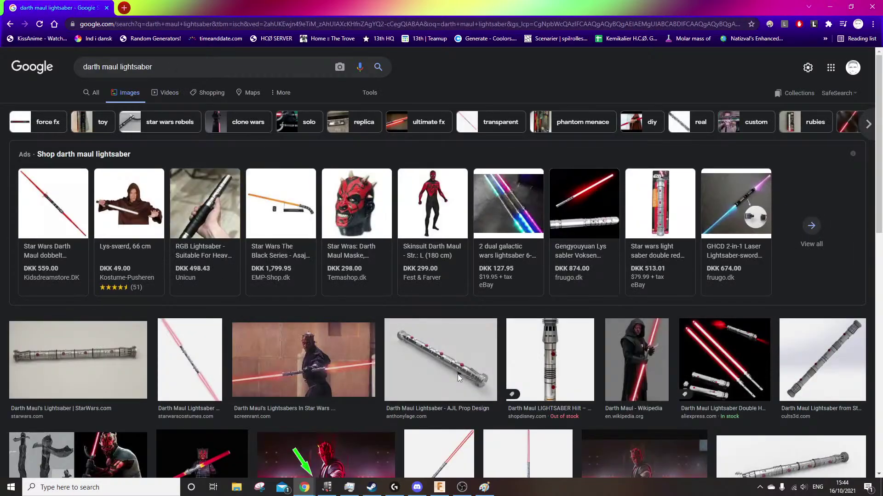
{"action": "left_click", "coordinate": [457, 374]}
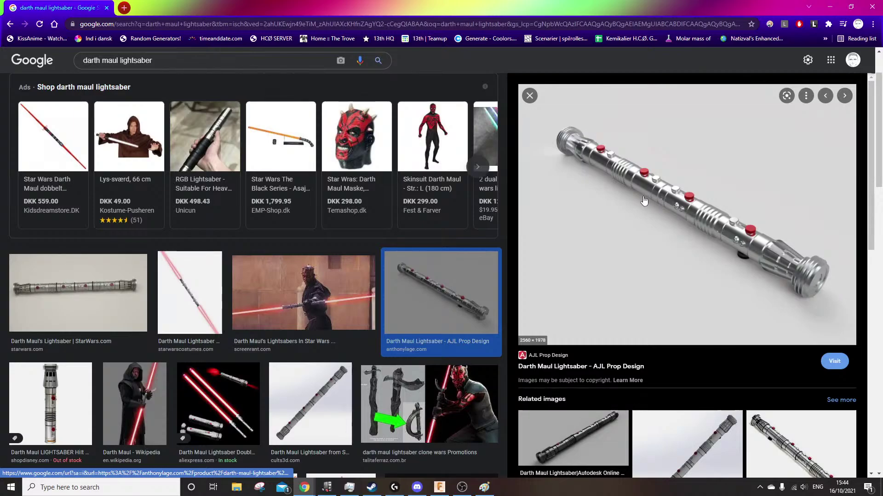
Return to Fusion 360, look through the saved designs in the Admin Project, and close the list without opening any
{"action": "left_click", "coordinate": [439, 487]}
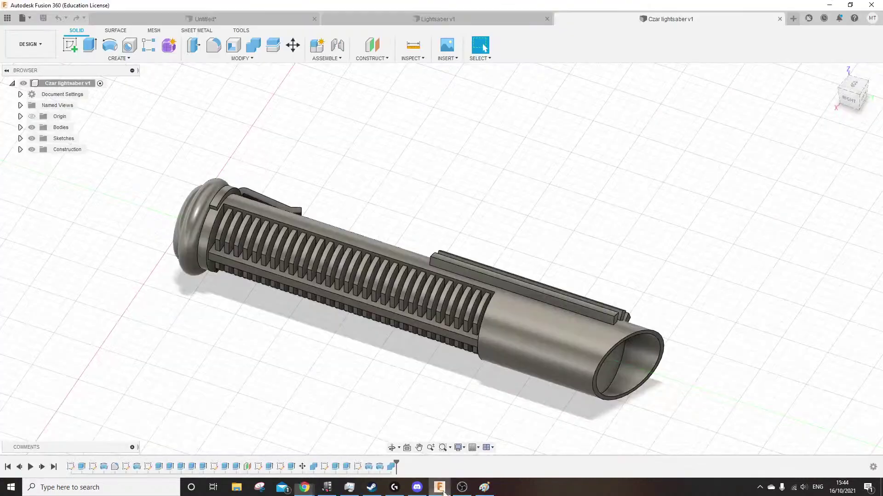
{"action": "left_click", "coordinate": [21, 19]}
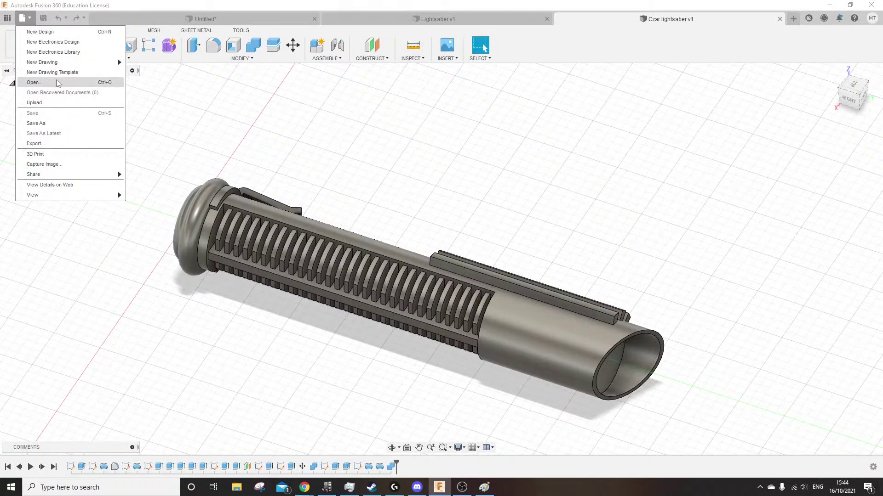
{"action": "left_click", "coordinate": [35, 82]}
{"action": "scroll", "coordinate": [466, 281], "scroll_direction": "down", "scroll_amount": 3}
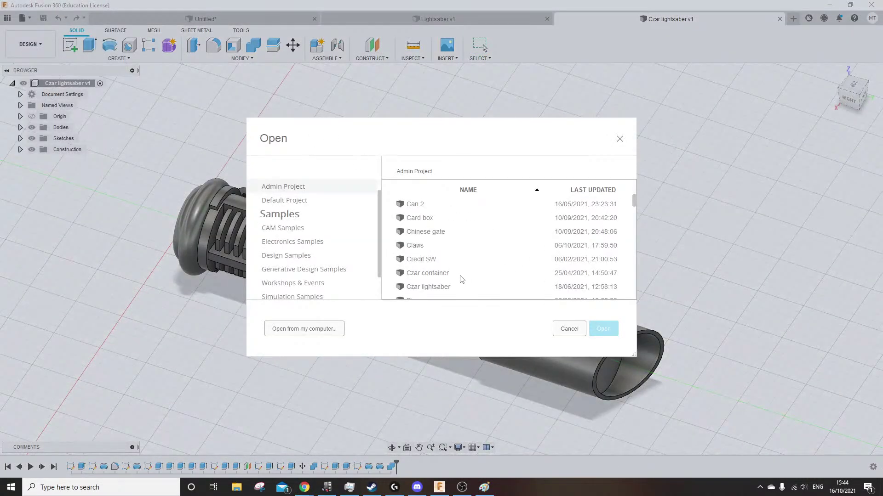
{"action": "scroll", "coordinate": [474, 262], "scroll_direction": "down", "scroll_amount": 3}
{"action": "scroll", "coordinate": [438, 267], "scroll_direction": "down", "scroll_amount": 3}
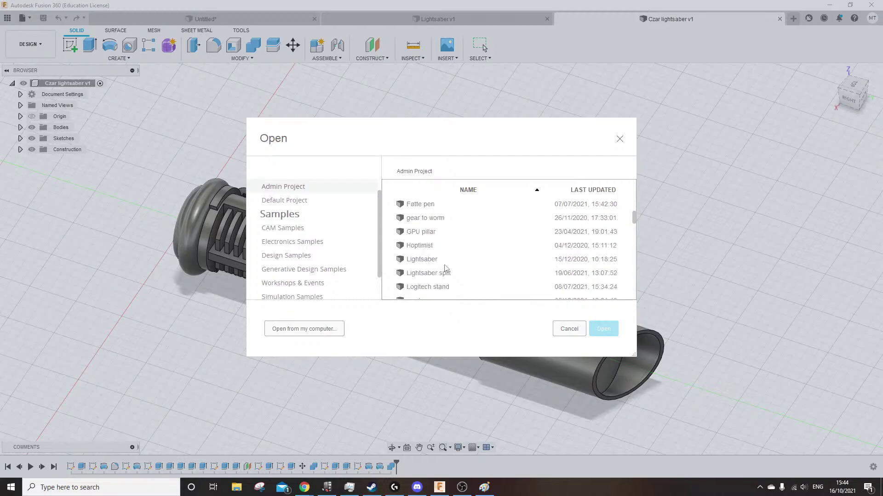
{"action": "scroll", "coordinate": [442, 266], "scroll_direction": "down", "scroll_amount": 3}
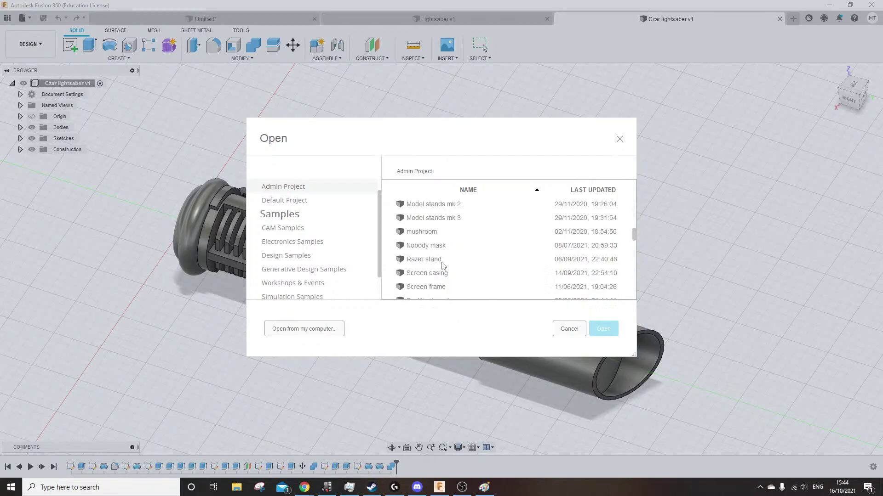
{"action": "scroll", "coordinate": [464, 265], "scroll_direction": "down", "scroll_amount": 3}
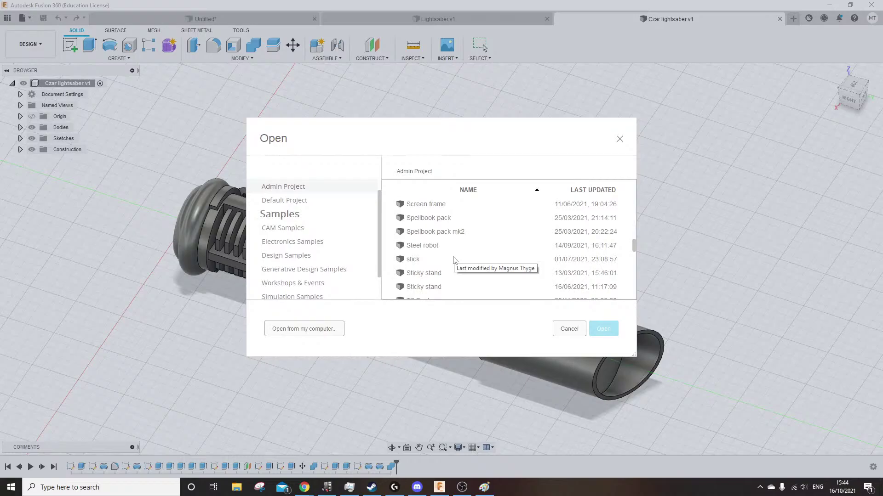
{"action": "scroll", "coordinate": [441, 261], "scroll_direction": "down", "scroll_amount": 2}
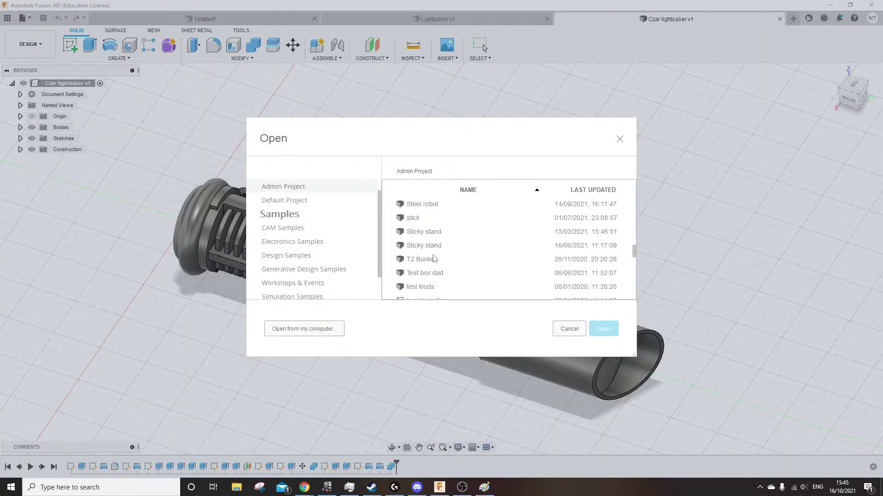
{"action": "scroll", "coordinate": [432, 254], "scroll_direction": "down", "scroll_amount": 6}
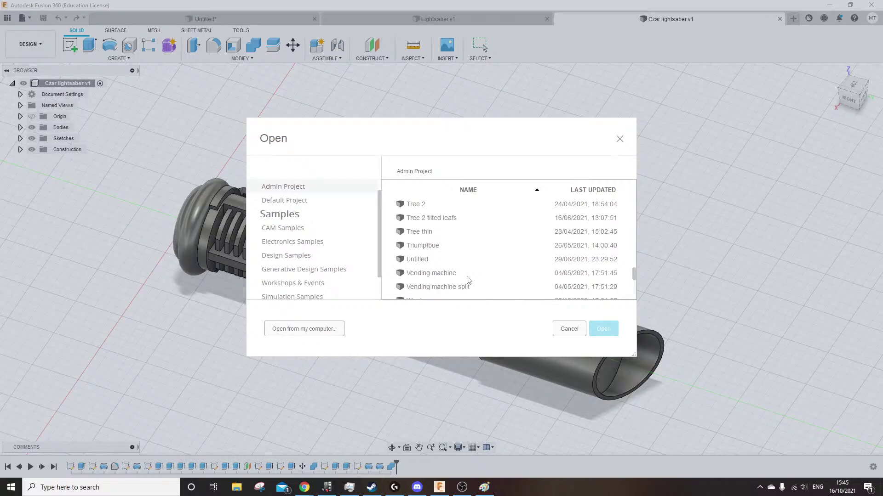
{"action": "scroll", "coordinate": [452, 274], "scroll_direction": "down", "scroll_amount": 5}
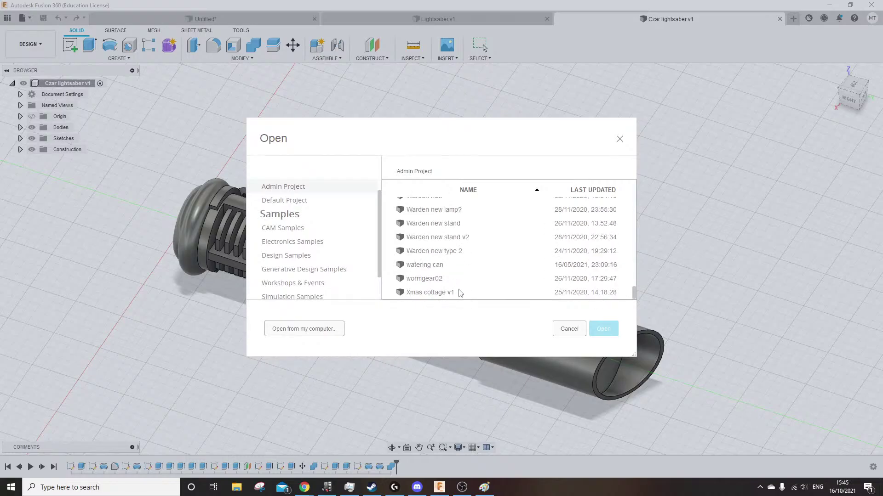
{"action": "scroll", "coordinate": [455, 285], "scroll_direction": "up", "scroll_amount": 10}
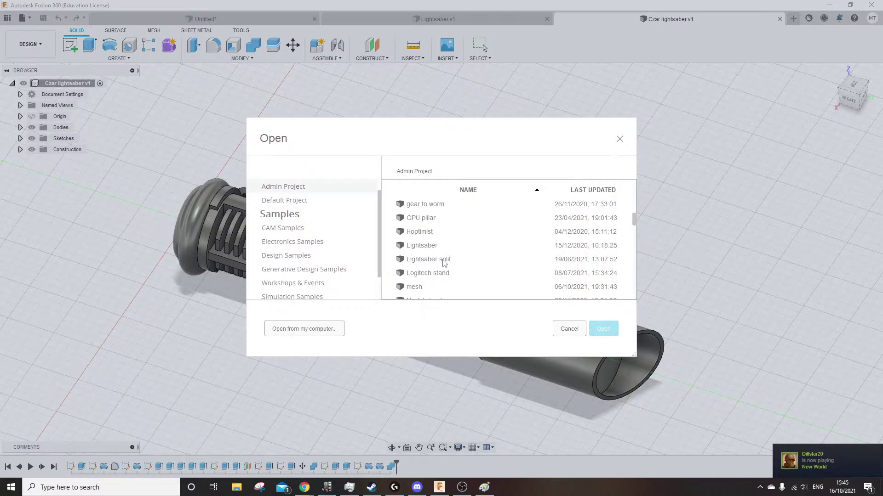
{"action": "scroll", "coordinate": [444, 263], "scroll_direction": "down", "scroll_amount": 3}
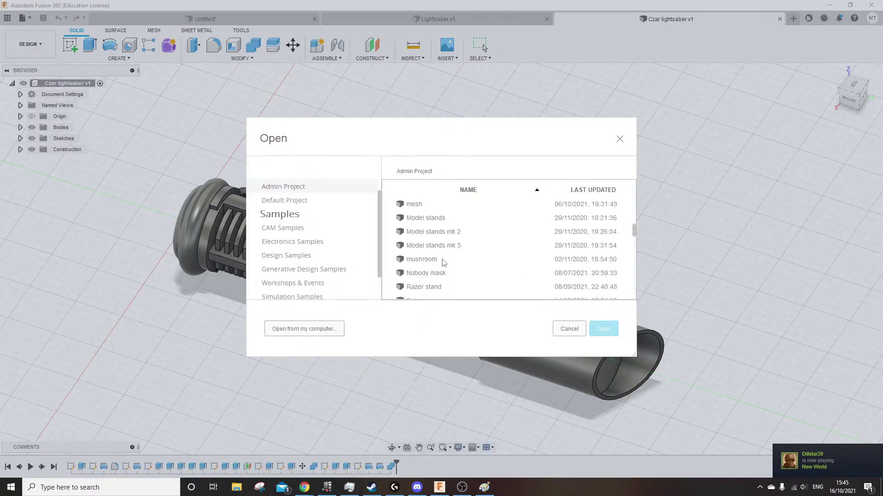
{"action": "scroll", "coordinate": [444, 262], "scroll_direction": "down", "scroll_amount": 1}
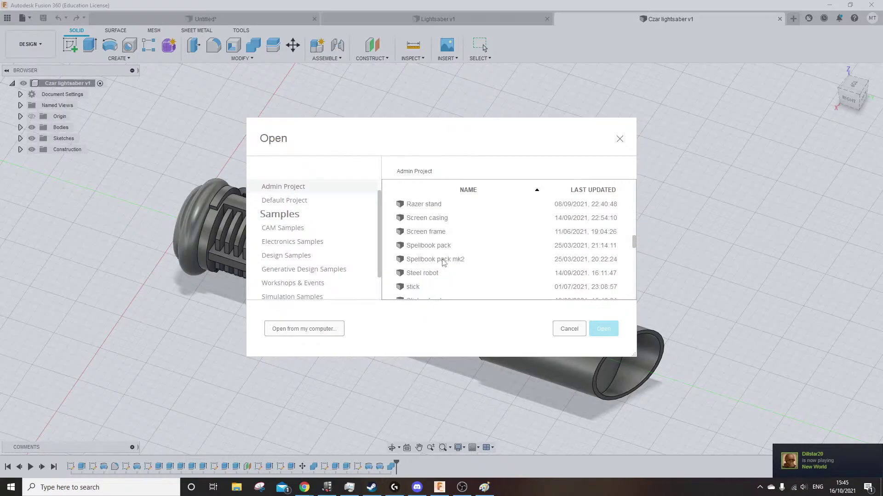
{"action": "scroll", "coordinate": [444, 263], "scroll_direction": "down", "scroll_amount": 1}
{"action": "scroll", "coordinate": [444, 263], "scroll_direction": "down", "scroll_amount": 4}
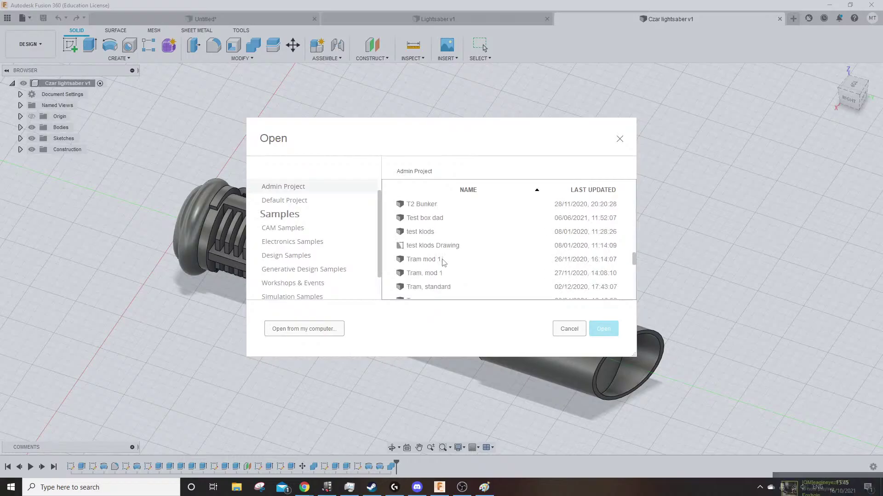
{"action": "scroll", "coordinate": [444, 263], "scroll_direction": "down", "scroll_amount": 1}
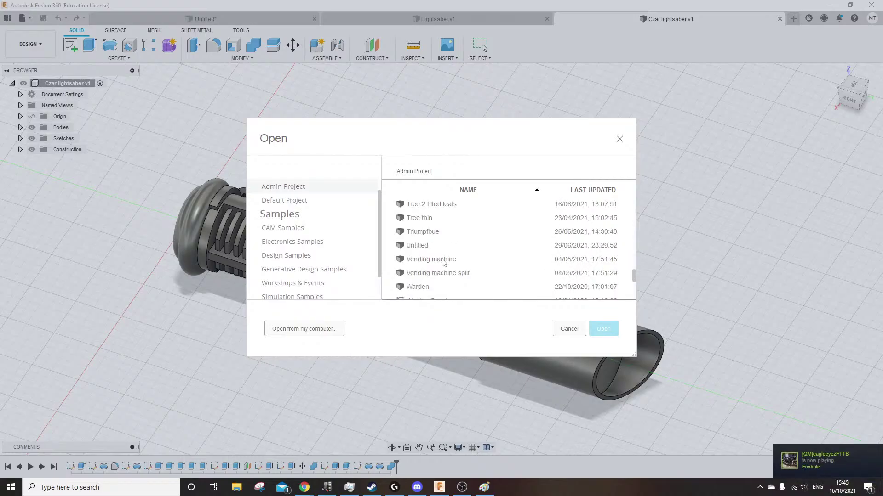
{"action": "scroll", "coordinate": [444, 263], "scroll_direction": "down", "scroll_amount": 3}
{"action": "left_click", "coordinate": [619, 139]}
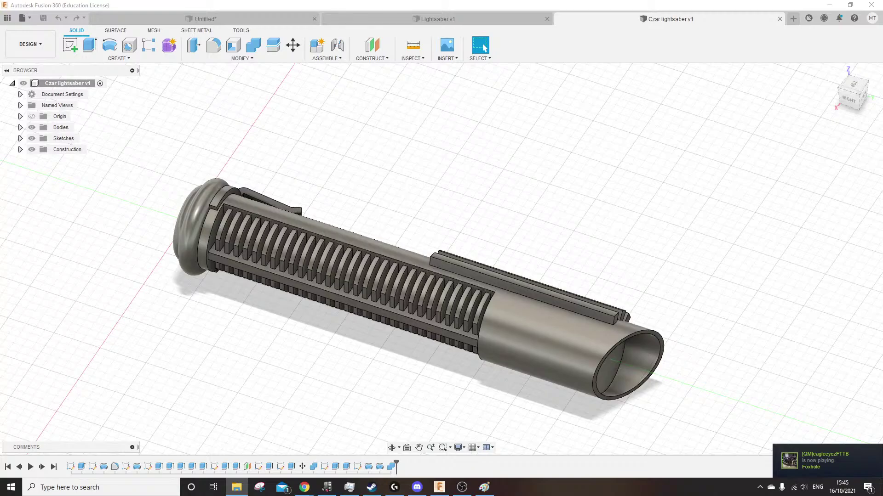
Search File Explorer for "lightsa" and open Lightsaber size down v2.stl in Ultimaker Cura
{"action": "left_click_drag", "start_coordinate": [882, 83], "coordinate": [383, 68]}
{"action": "left_click", "coordinate": [475, 94]}
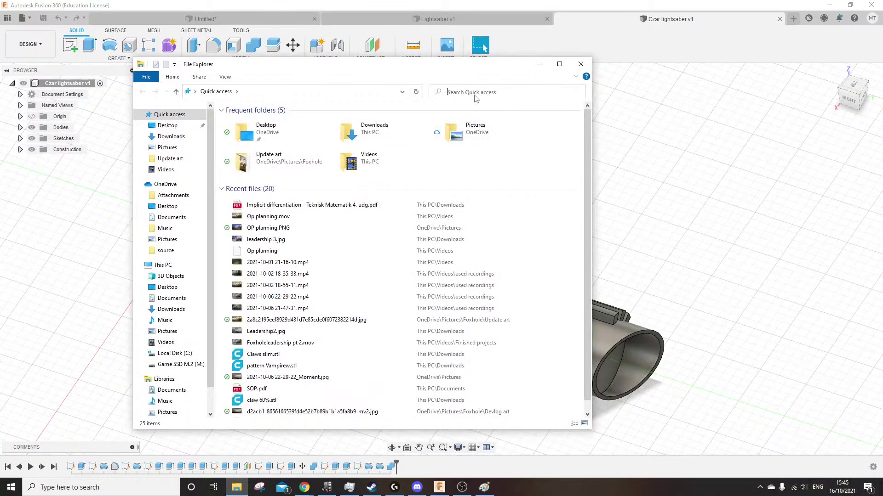
{"action": "type", "text": "lightsa"}
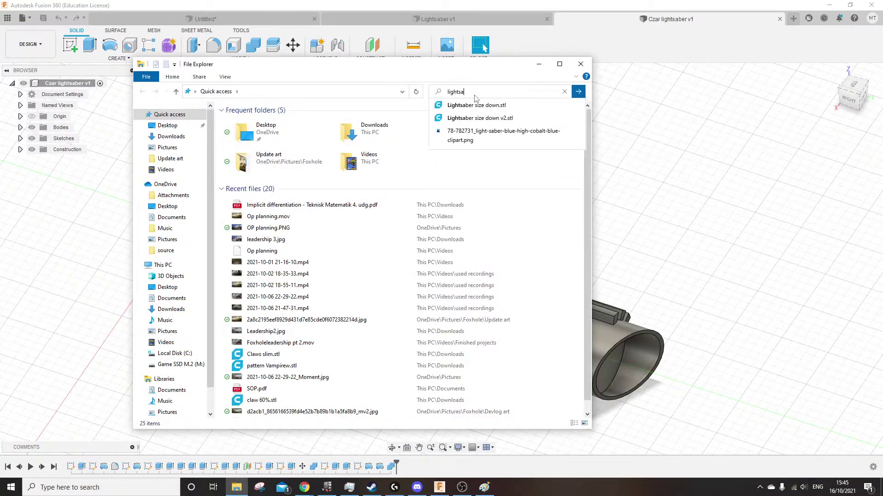
{"action": "key", "text": "Down"}
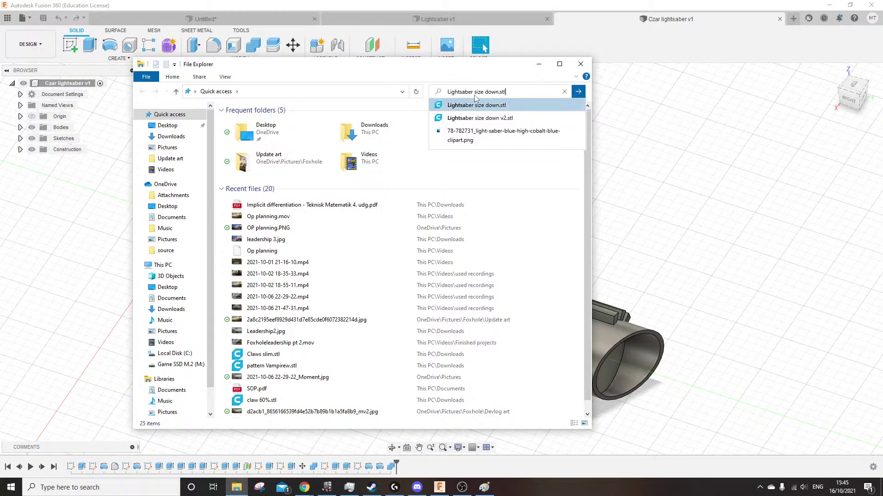
{"action": "key", "text": "Down"}
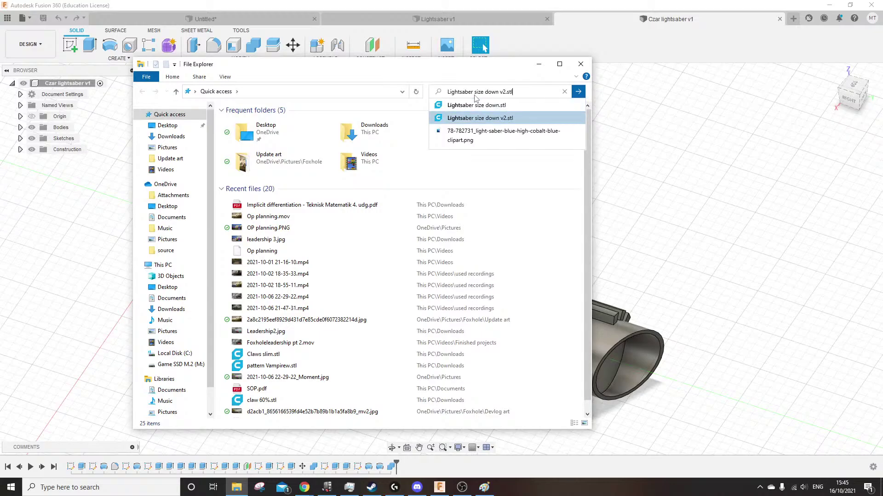
{"action": "key", "text": "Escape"}
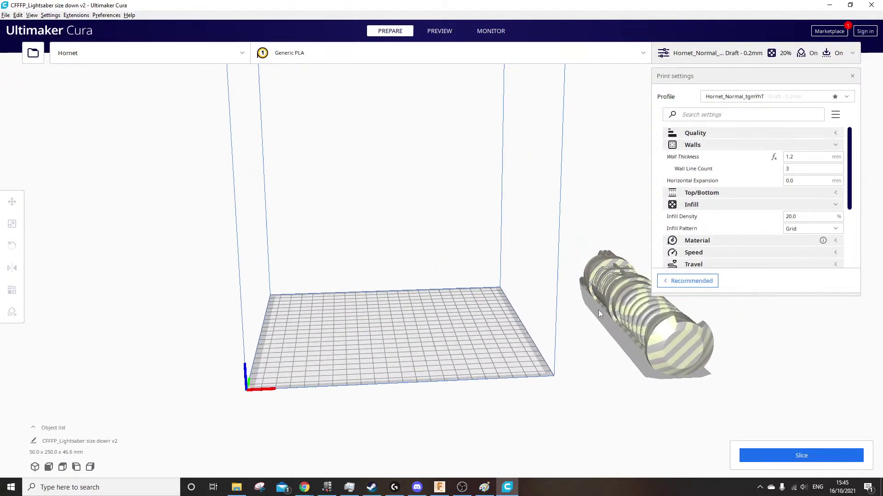
Move the lightsaber model onto the build plate and rotate it about the vertical axis to lie diagonally within the print area
{"action": "left_click", "coordinate": [625, 301]}
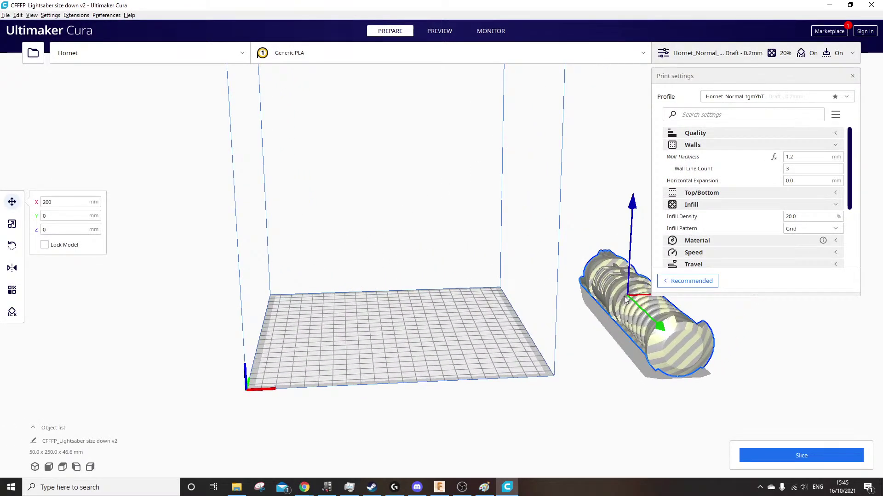
{"action": "left_click_drag", "start_coordinate": [641, 295], "coordinate": [410, 333]}
{"action": "right_click_drag", "start_coordinate": [493, 264], "coordinate": [336, 306]}
{"action": "left_click", "coordinate": [13, 247]}
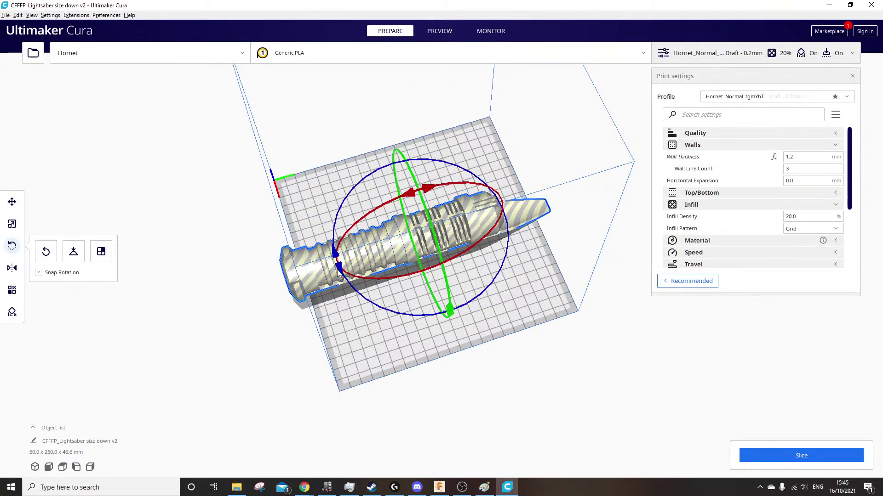
{"action": "left_click_drag", "start_coordinate": [339, 273], "coordinate": [346, 352]}
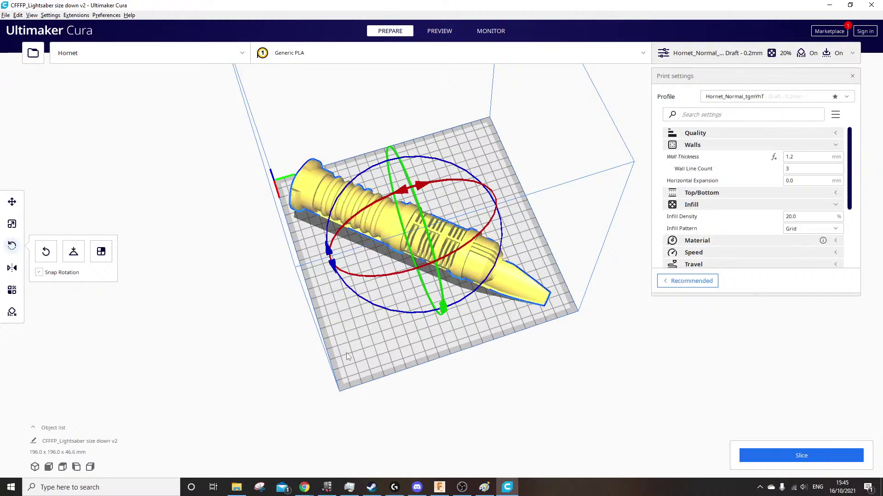
{"action": "left_click", "coordinate": [346, 352]}
{"action": "right_click_drag", "start_coordinate": [346, 352], "coordinate": [316, 338]}
{"action": "scroll", "coordinate": [406, 301], "scroll_direction": "up", "scroll_amount": 4}
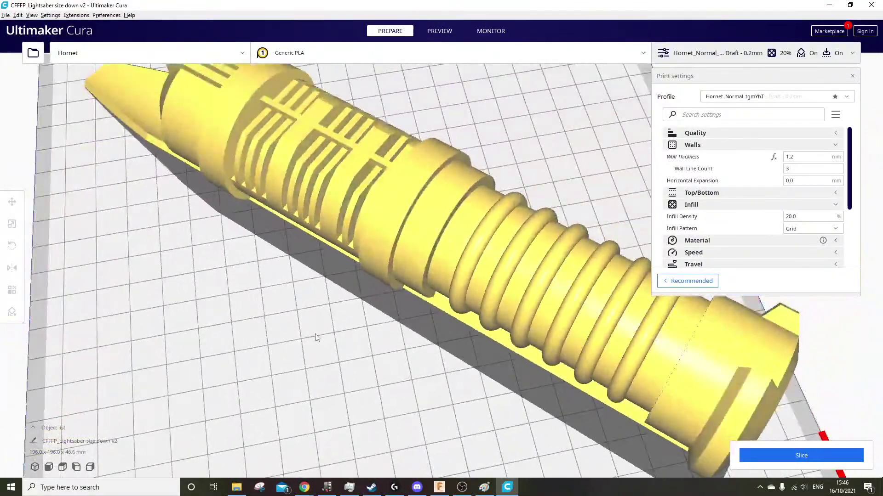
Examine the sized-down lightsaber on the build plate from both ends, from above and from a low side angle
{"action": "scroll", "coordinate": [315, 338], "scroll_direction": "down", "scroll_amount": 5}
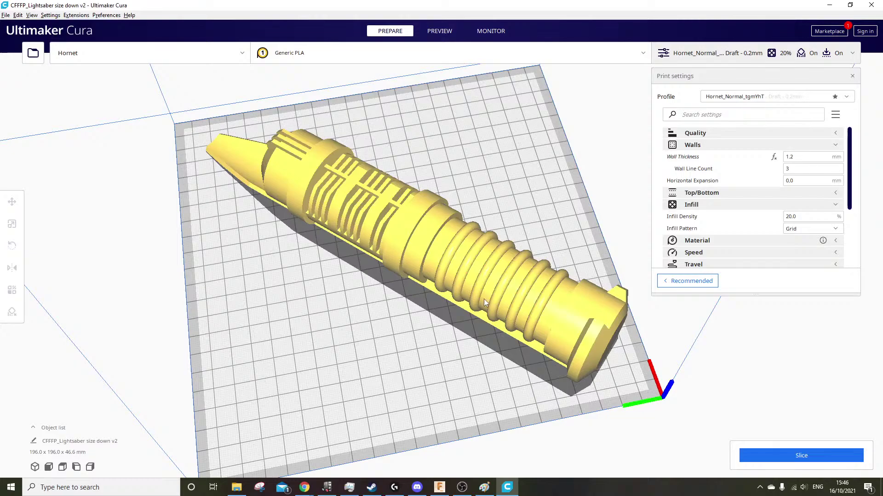
{"action": "right_click_drag", "start_coordinate": [612, 294], "coordinate": [367, 293]}
{"action": "right_click_drag", "start_coordinate": [551, 285], "coordinate": [524, 289]}
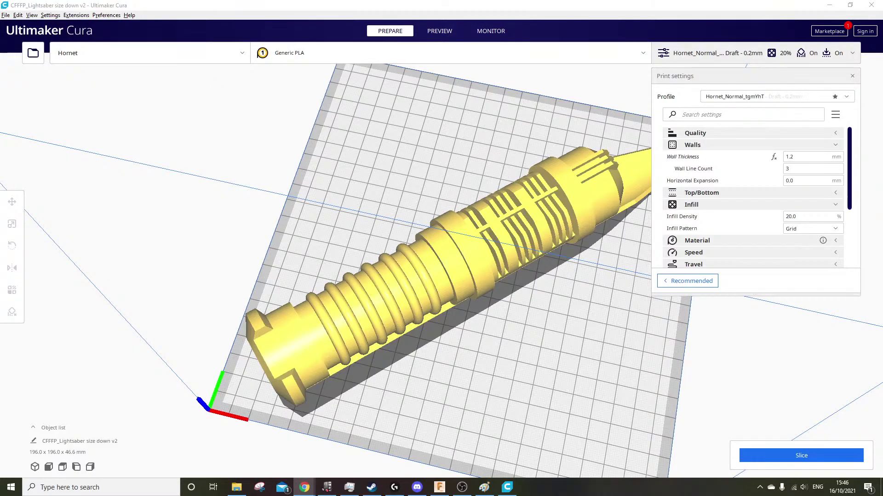
{"action": "middle_click_drag", "start_coordinate": [521, 237], "coordinate": [459, 247]}
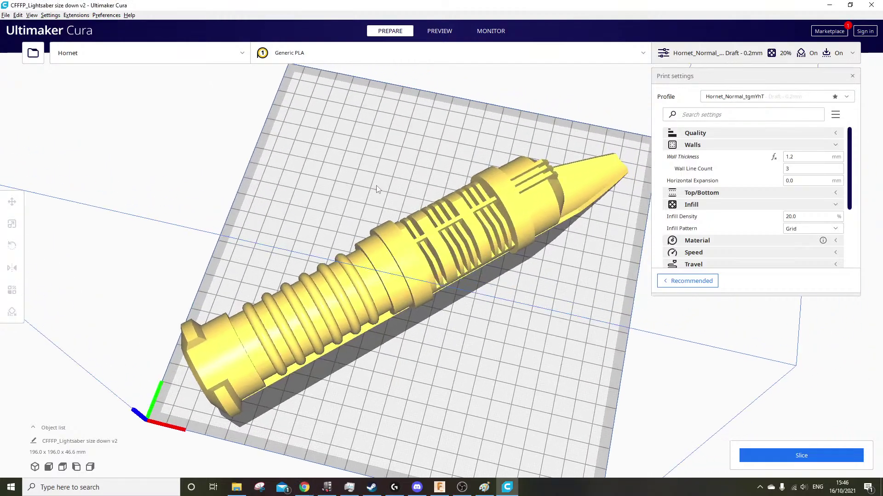
{"action": "right_click_drag", "start_coordinate": [427, 248], "coordinate": [374, 240]}
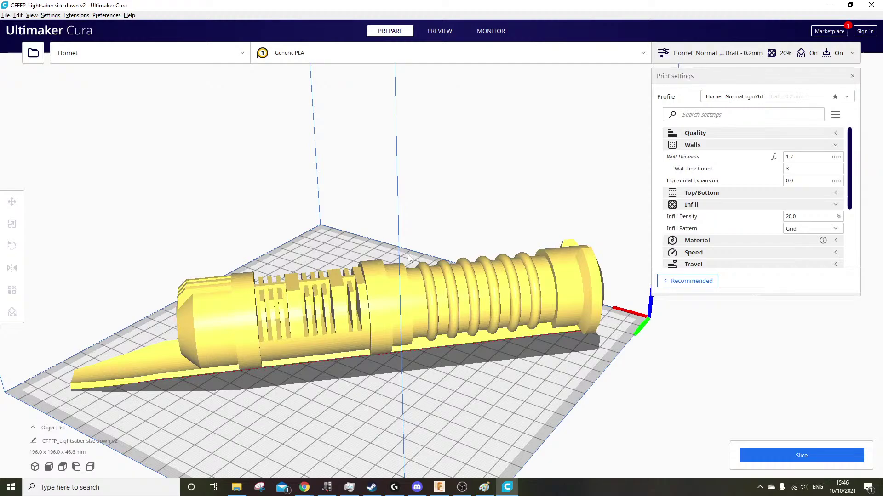
{"action": "right_click_drag", "start_coordinate": [523, 259], "coordinate": [438, 296]}
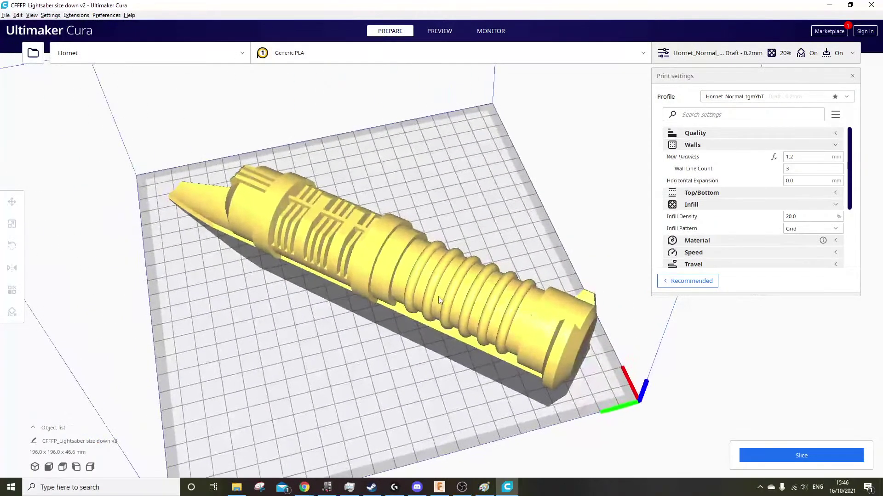
Close Ultimaker Cura and the File Explorer window, and view the Czar lightsaber in Fusion 360 from both sides
{"action": "left_click", "coordinate": [872, 4]}
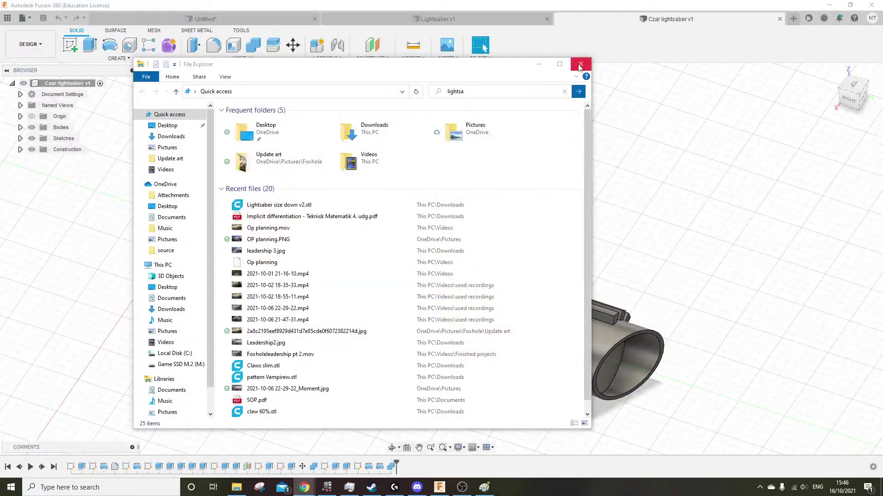
{"action": "left_click", "coordinate": [580, 65]}
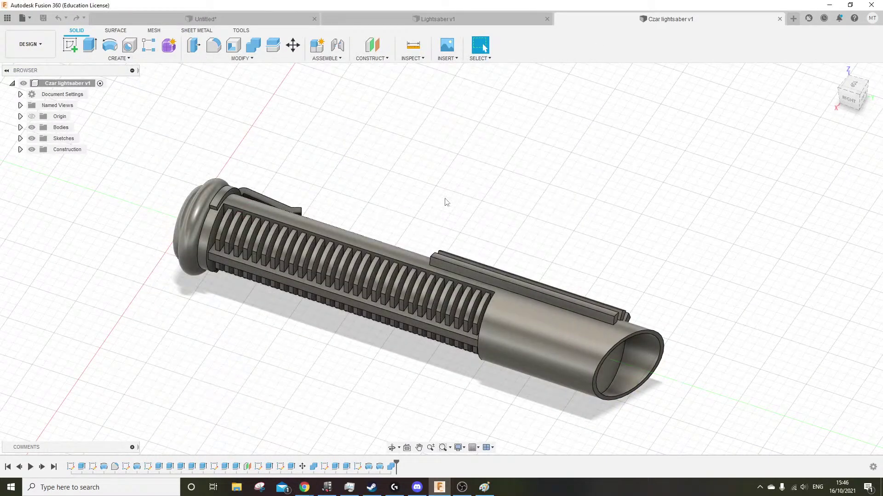
{"action": "middle_click_drag", "start_coordinate": [381, 202], "coordinate": [538, 233]}
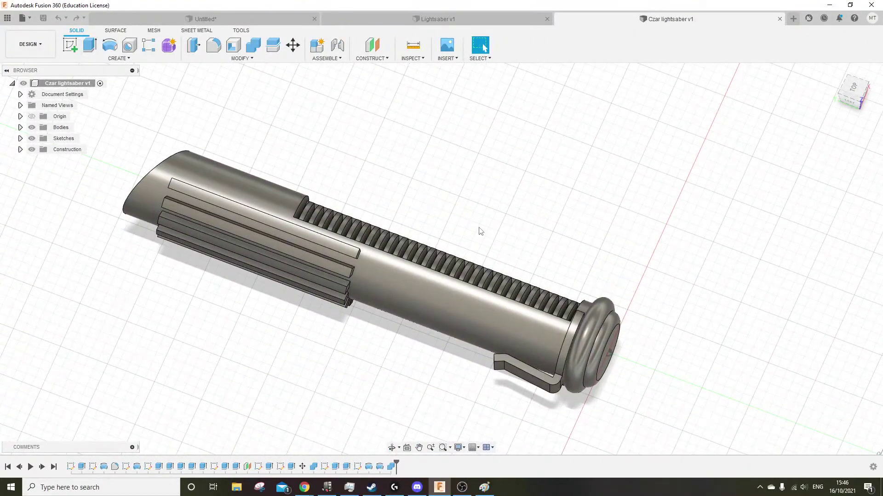
{"action": "middle_click_drag", "start_coordinate": [480, 232], "coordinate": [644, 211], "text": "shift"}
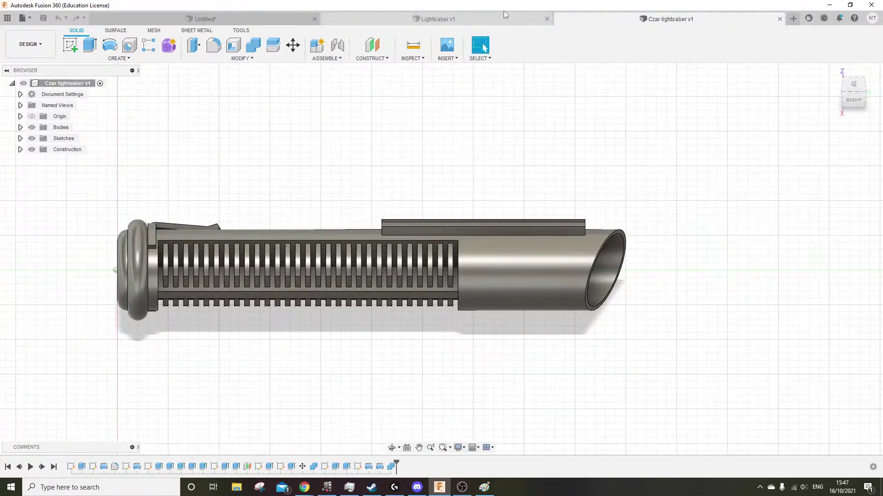
Switch to the Lightsaber v1 design, inspect its full length from the side, and close the document
{"action": "left_click", "coordinate": [460, 19]}
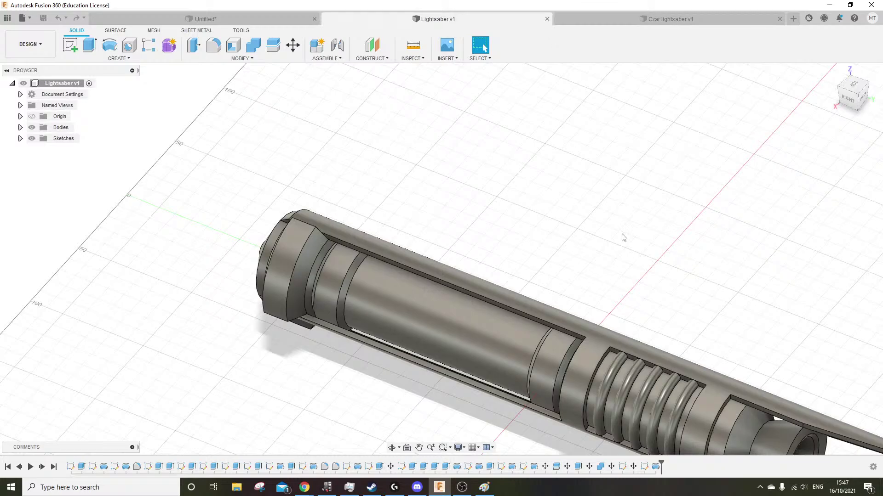
{"action": "middle_click_drag", "start_coordinate": [623, 238], "coordinate": [420, 179]}
{"action": "middle_click_drag", "start_coordinate": [255, 349], "coordinate": [324, 334]}
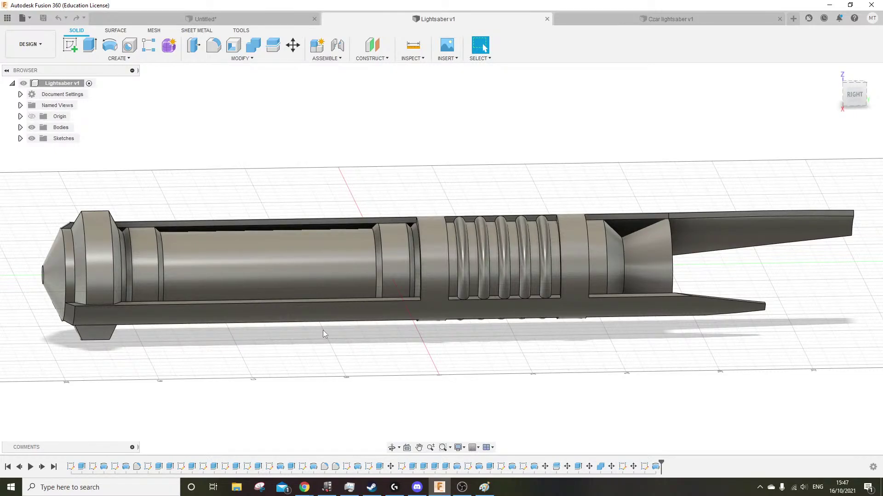
{"action": "left_click", "coordinate": [547, 19]}
List the bodies of the Czar lightsaber, and hide and show Body1 again to check what it covers
{"action": "middle_click_drag", "start_coordinate": [501, 189], "coordinate": [450, 176], "text": "shift"}
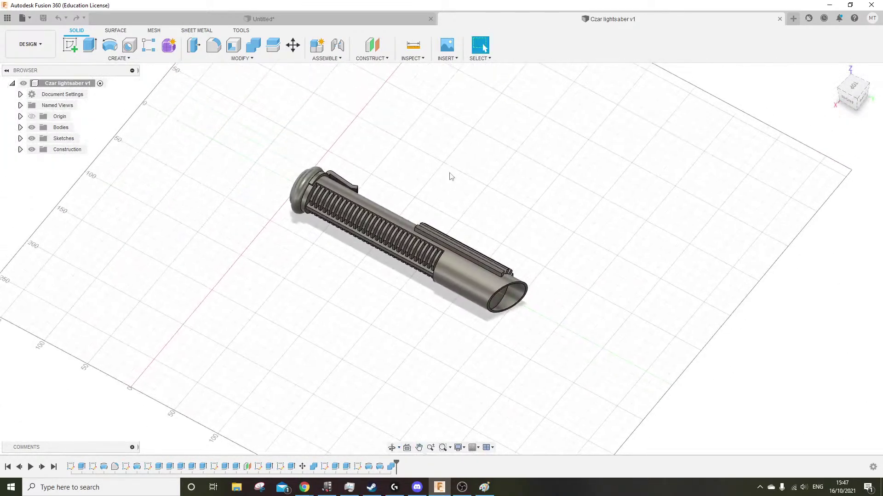
{"action": "left_click", "coordinate": [20, 116]}
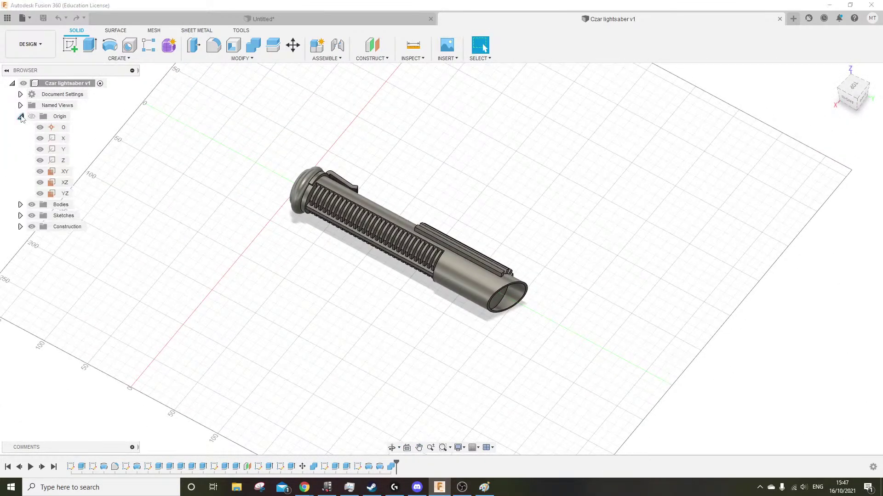
{"action": "left_click", "coordinate": [21, 116]}
{"action": "left_click", "coordinate": [21, 128]}
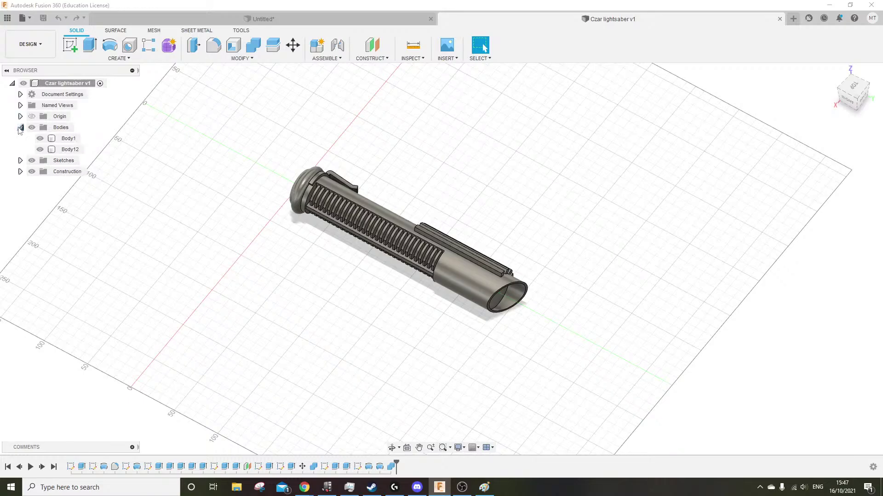
{"action": "left_click", "coordinate": [39, 139]}
{"action": "left_click", "coordinate": [40, 139]}
Examine the Czar lightsaber's pommel, clip, ribbed grip and slanted open end up close and as a whole
{"action": "middle_click_drag", "start_coordinate": [374, 174], "coordinate": [275, 202], "text": "shift"}
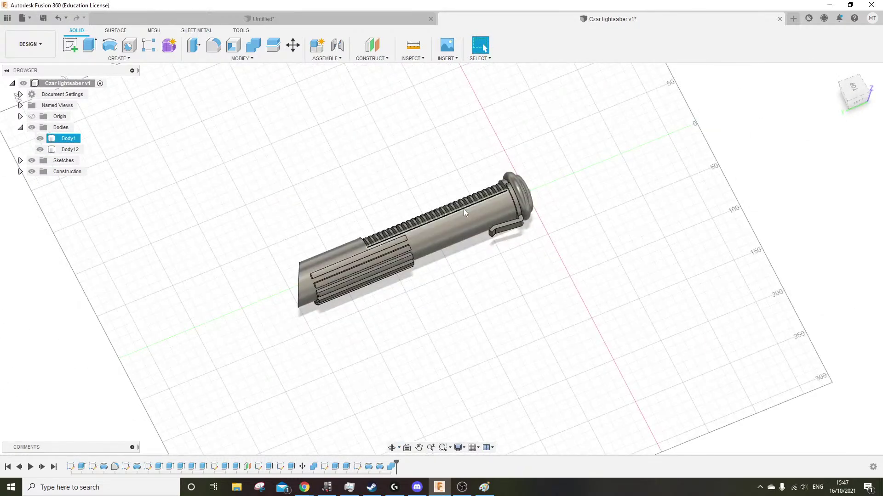
{"action": "scroll", "coordinate": [502, 219], "scroll_direction": "up", "scroll_amount": 6}
{"action": "middle_click_drag", "start_coordinate": [460, 229], "coordinate": [520, 226], "text": "shift"}
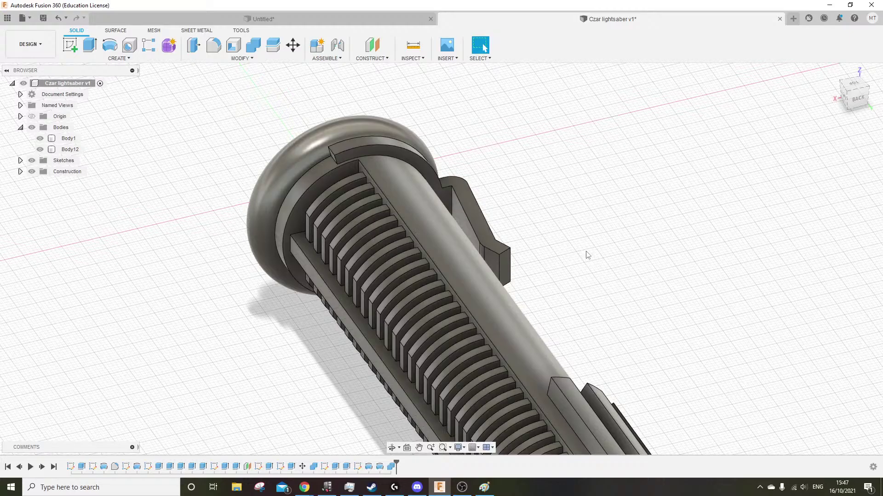
{"action": "scroll", "coordinate": [306, 215], "scroll_direction": "down", "scroll_amount": 5}
{"action": "middle_click_drag", "start_coordinate": [306, 215], "coordinate": [331, 256], "text": "shift"}
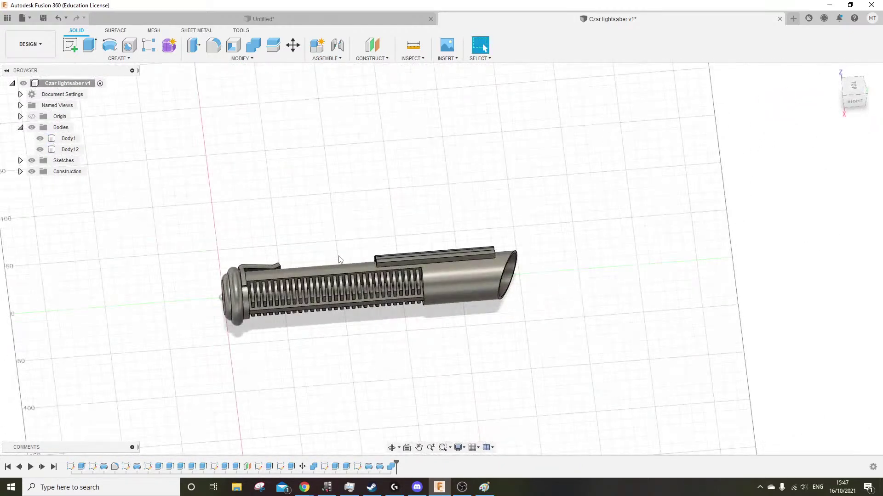
{"action": "mouse_move", "coordinate": [433, 243]}
{"action": "left_mouse_down", "text": "shift"}
{"action": "mouse_move", "coordinate": [416, 233]}
{"action": "mouse_move", "coordinate": [434, 228]}
{"action": "left_mouse_up", "text": "shift"}
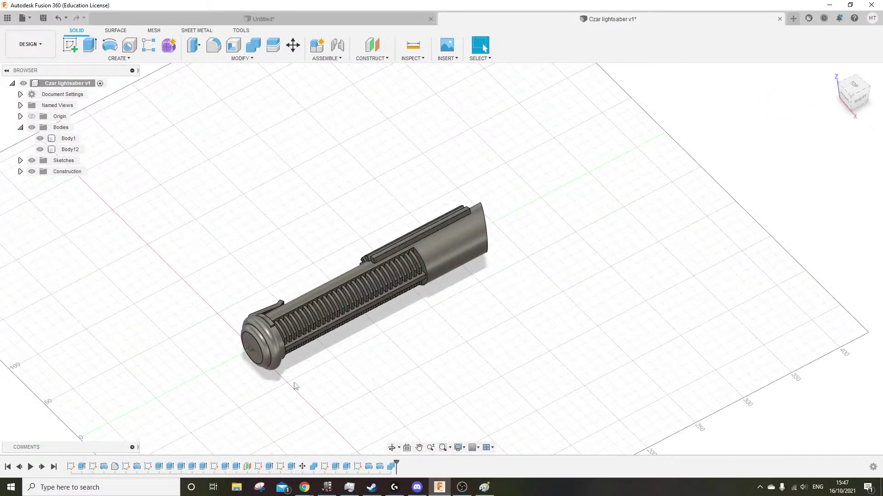
{"action": "scroll", "coordinate": [295, 386], "scroll_direction": "up", "scroll_amount": 5}
{"action": "middle_click_drag", "start_coordinate": [295, 386], "coordinate": [192, 295], "text": "shift"}
{"action": "scroll", "coordinate": [160, 189], "scroll_direction": "down", "scroll_amount": 5}
{"action": "left_click_drag", "start_coordinate": [201, 284], "coordinate": [300, 302]}
{"action": "scroll", "coordinate": [365, 313], "scroll_direction": "up", "scroll_amount": 5}
{"action": "key", "text": "Escape"}
{"action": "scroll", "coordinate": [430, 332], "scroll_direction": "down", "scroll_amount": 3}
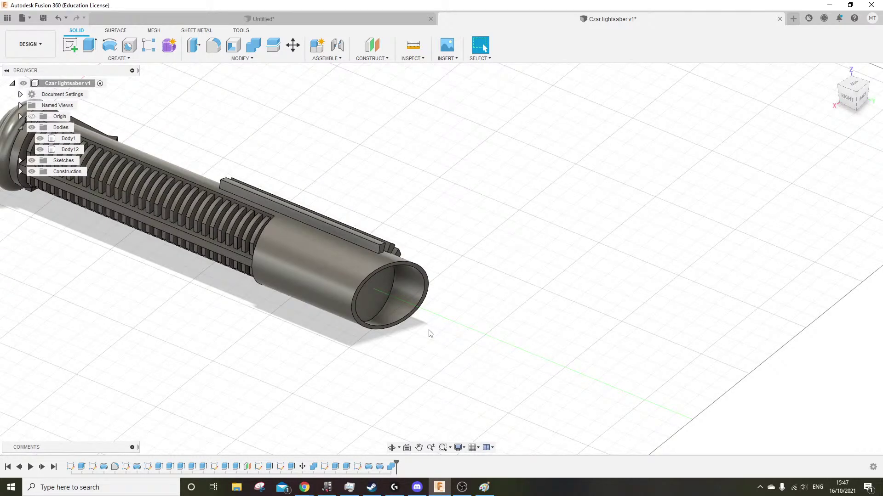
{"action": "scroll", "coordinate": [430, 332], "scroll_direction": "down", "scroll_amount": 5}
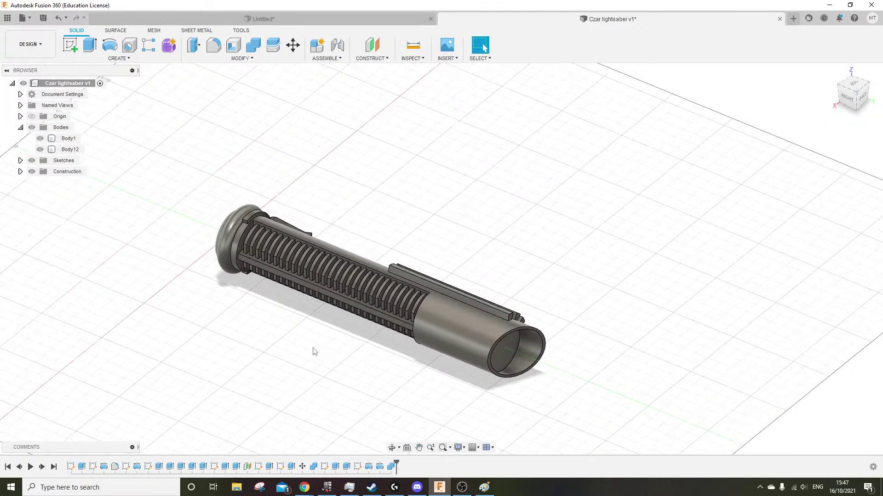
Examine the hollow opening at the slanted end of the hilt and compare it with the pommel end
{"action": "mouse_move", "coordinate": [314, 352]}
{"action": "middle_mouse_down", "text": "shift"}
{"action": "mouse_move", "coordinate": [388, 360]}
{"action": "mouse_move", "coordinate": [318, 292]}
{"action": "middle_mouse_up", "text": "shift"}
{"action": "scroll", "coordinate": [379, 385], "scroll_direction": "up", "scroll_amount": 5}
{"action": "scroll", "coordinate": [372, 351], "scroll_direction": "up", "scroll_amount": 2}
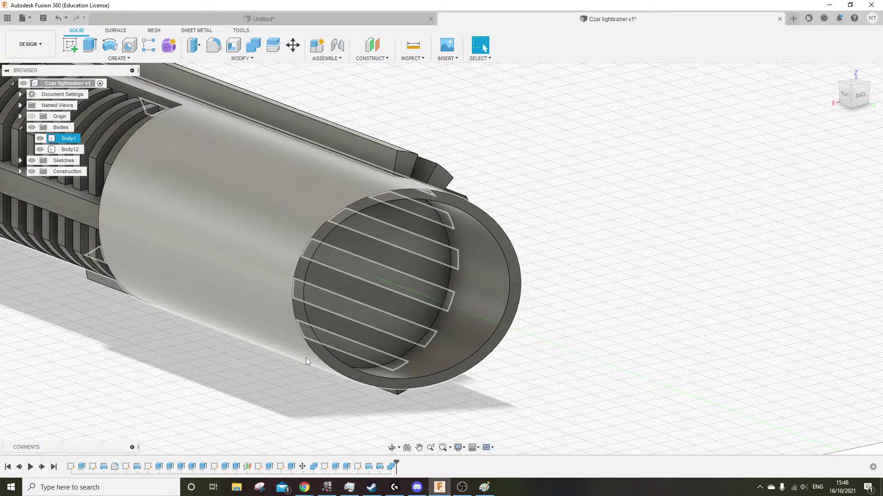
{"action": "scroll", "coordinate": [307, 358], "scroll_direction": "down", "scroll_amount": 5}
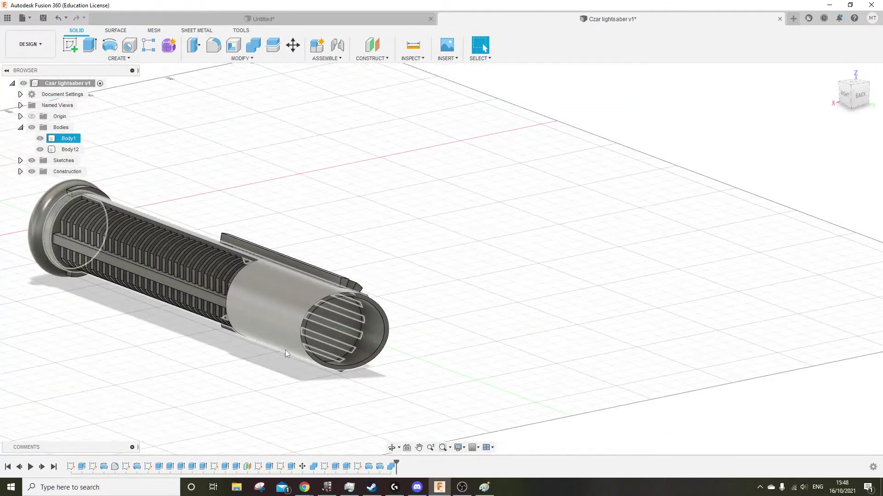
{"action": "middle_click_drag", "start_coordinate": [285, 351], "coordinate": [407, 382], "text": "shift"}
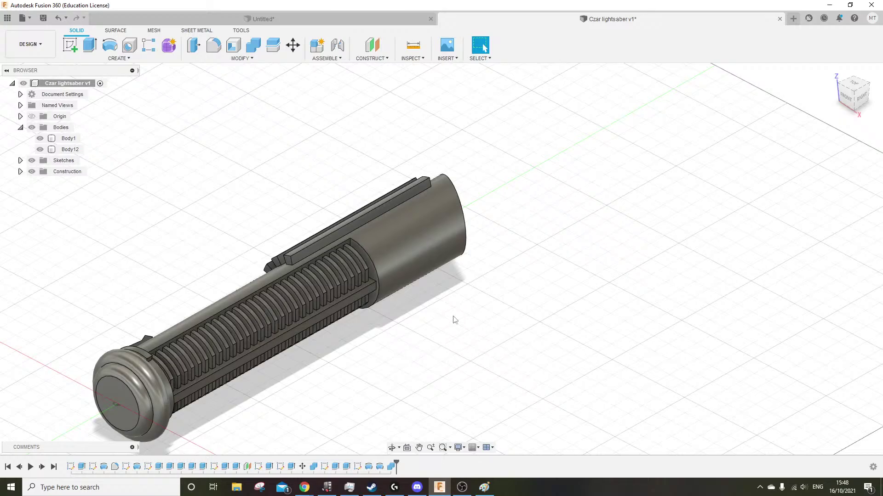
{"action": "middle_click_drag", "start_coordinate": [453, 317], "coordinate": [595, 369], "text": "shift"}
{"action": "scroll", "coordinate": [595, 366], "scroll_direction": "down", "scroll_amount": 4}
{"action": "middle_click_drag", "start_coordinate": [656, 347], "coordinate": [497, 338], "text": "shift"}
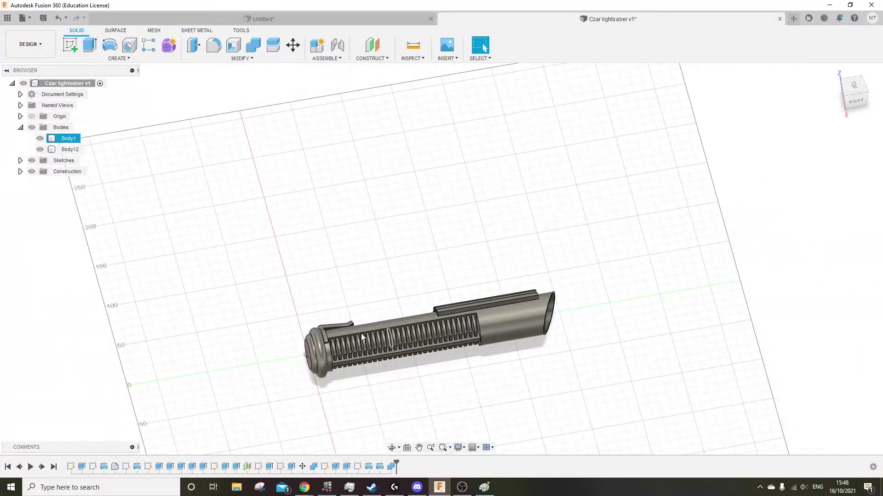
Inspect the hilt's ribbed grip section straight on from the right side view
{"action": "scroll", "coordinate": [362, 337], "scroll_direction": "up", "scroll_amount": 5}
{"action": "middle_click_drag", "start_coordinate": [429, 366], "coordinate": [431, 344], "text": "shift"}
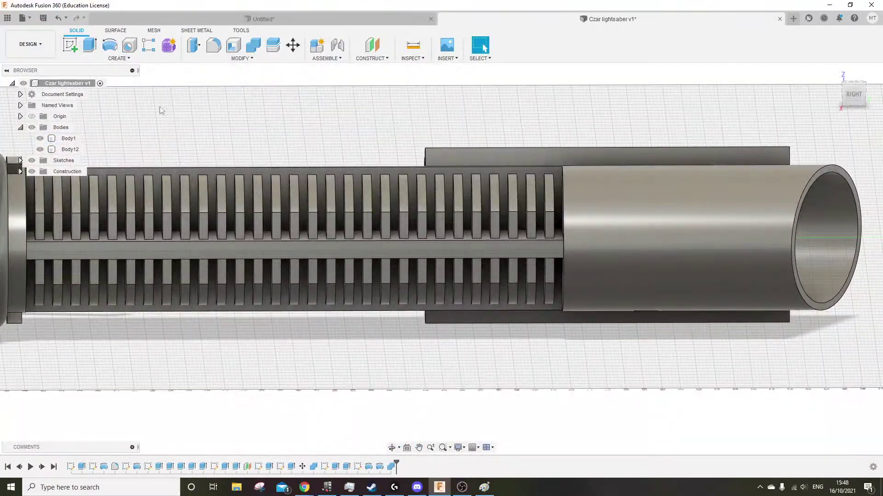
{"action": "left_click", "coordinate": [850, 100]}
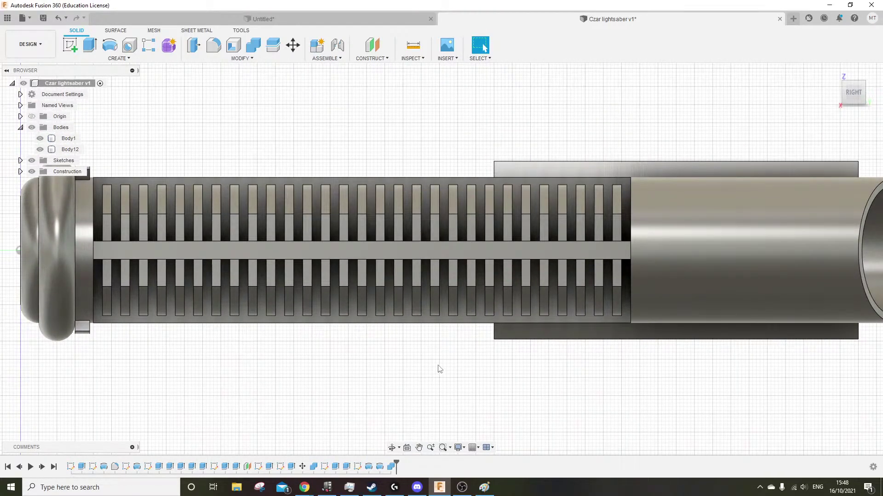
{"action": "scroll", "coordinate": [440, 369], "scroll_direction": "down", "scroll_amount": 3}
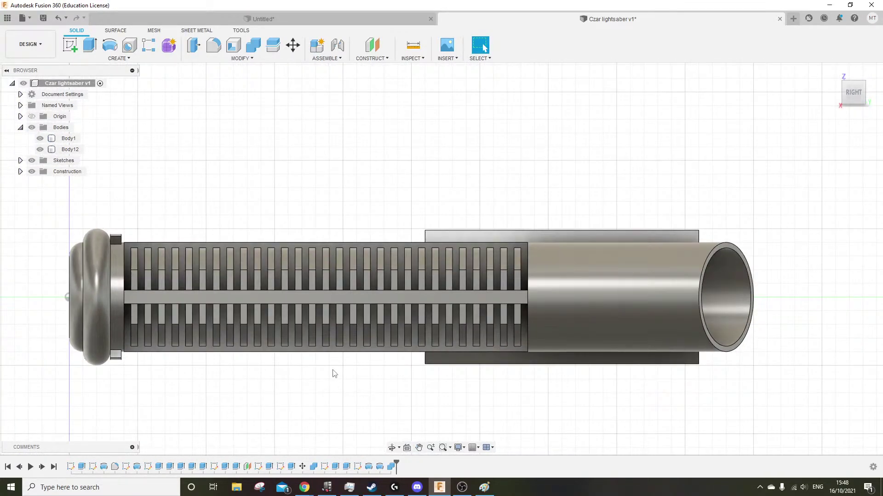
{"action": "left_click", "coordinate": [498, 270]}
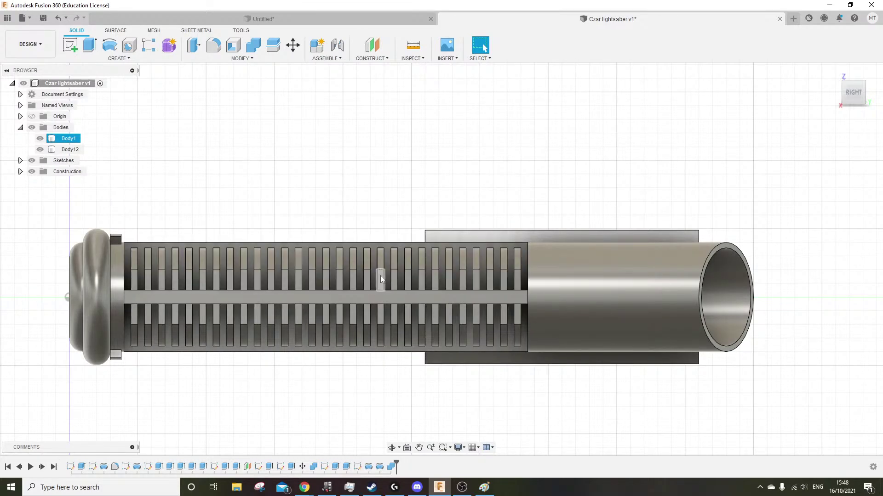
{"action": "left_click", "coordinate": [351, 402]}
Examine the raised grip bars and the clip on the back of the hilt, and return to an overall view
{"action": "middle_click_drag", "start_coordinate": [381, 389], "coordinate": [328, 421], "text": "shift"}
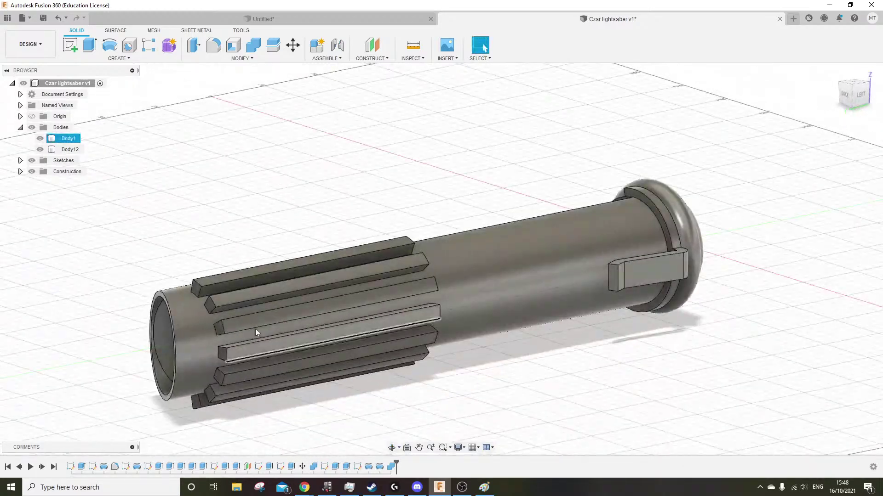
{"action": "left_click", "coordinate": [354, 300]}
{"action": "middle_click_drag", "start_coordinate": [355, 299], "coordinate": [329, 329], "text": "shift"}
{"action": "middle_click_drag", "start_coordinate": [309, 445], "coordinate": [309, 384], "text": "shift"}
{"action": "middle_click_drag", "start_coordinate": [240, 400], "coordinate": [254, 358]}
{"action": "scroll", "coordinate": [275, 368], "scroll_direction": "down", "scroll_amount": 5}
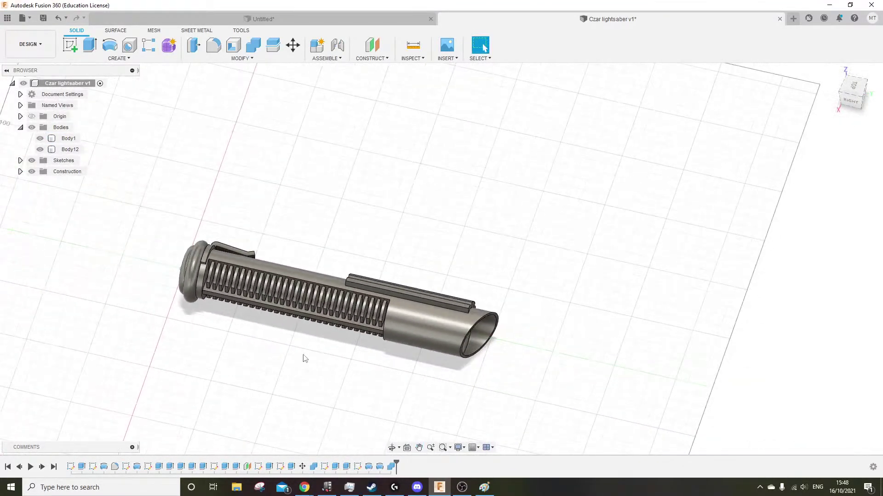
{"action": "mouse_move", "coordinate": [295, 383]}
{"action": "middle_mouse_down", "text": "shift"}
{"action": "mouse_move", "coordinate": [310, 346]}
{"action": "mouse_move", "coordinate": [302, 335]}
{"action": "mouse_move", "coordinate": [231, 333]}
{"action": "mouse_move", "coordinate": [316, 331]}
{"action": "mouse_move", "coordinate": [272, 322]}
{"action": "middle_mouse_up", "text": "shift"}
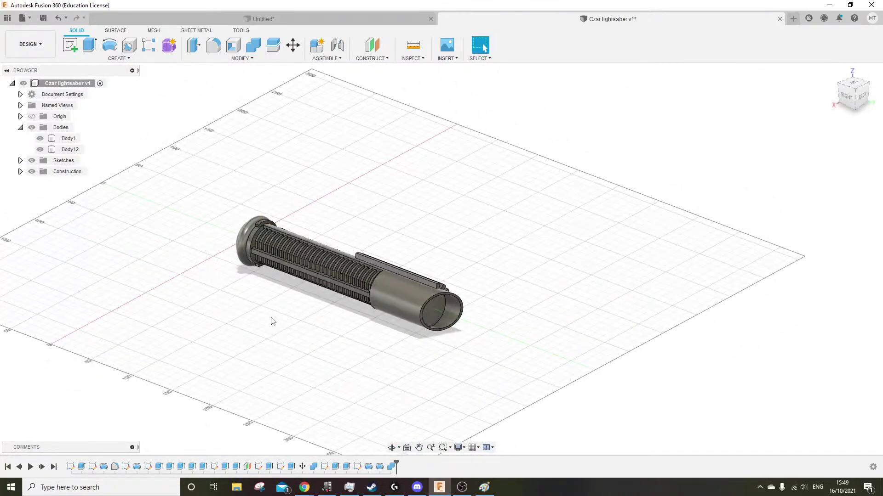
Start a new sketch on the front origin plane at the hilt's pommel end
{"action": "left_click", "coordinate": [70, 44]}
{"action": "middle_click_drag", "start_coordinate": [155, 184], "coordinate": [324, 274], "text": "shift"}
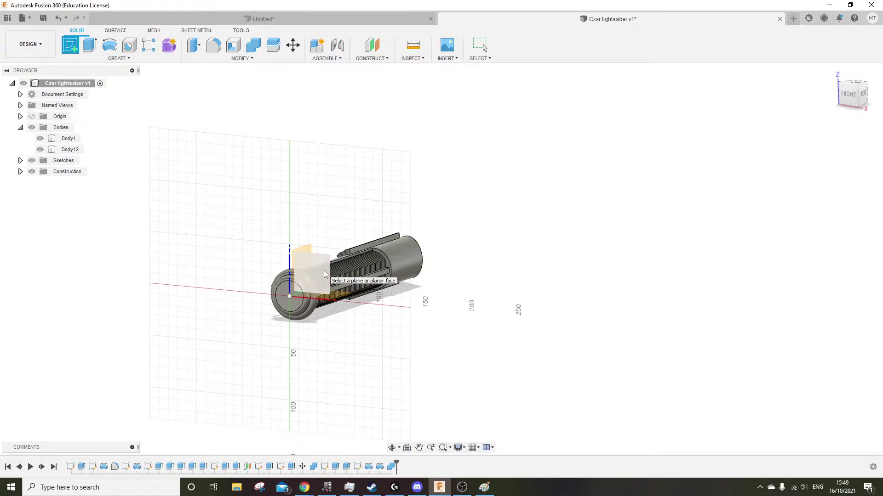
{"action": "left_click", "coordinate": [324, 274]}
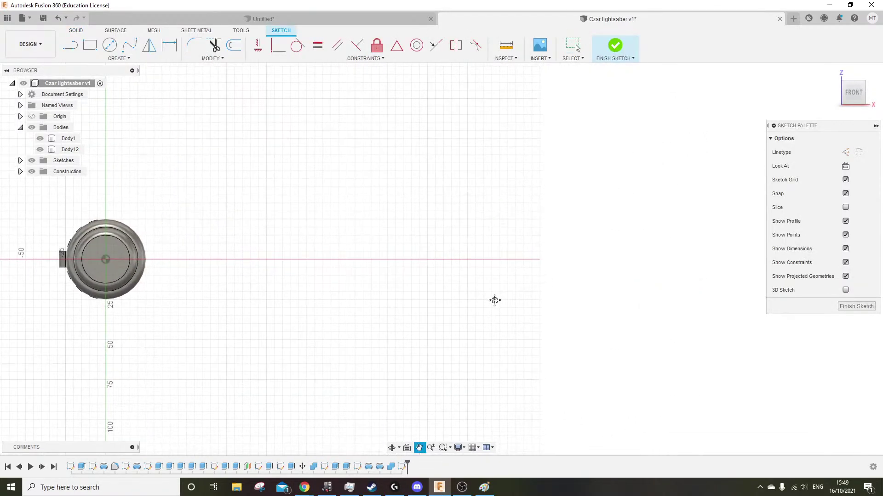
{"action": "middle_click_drag", "start_coordinate": [216, 150], "coordinate": [255, 146]}
Measure the pommel's flat circular end face and review its listed properties
{"action": "left_click", "coordinate": [505, 44]}
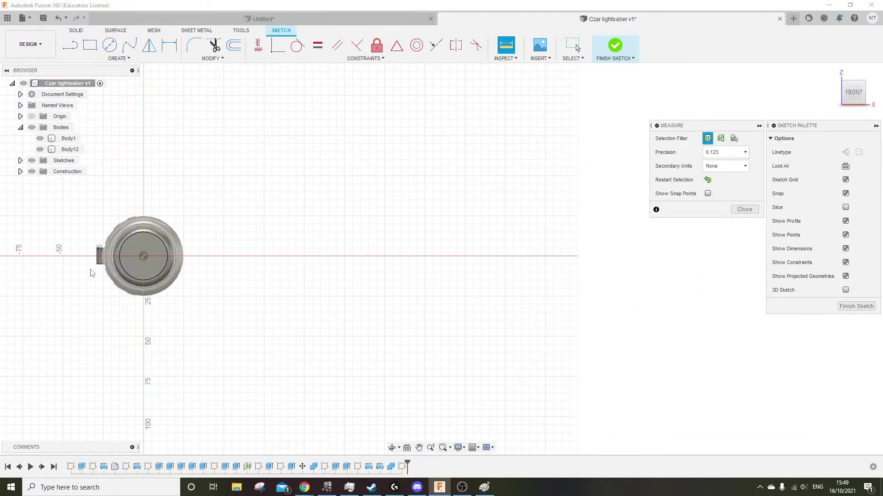
{"action": "left_click", "coordinate": [162, 245]}
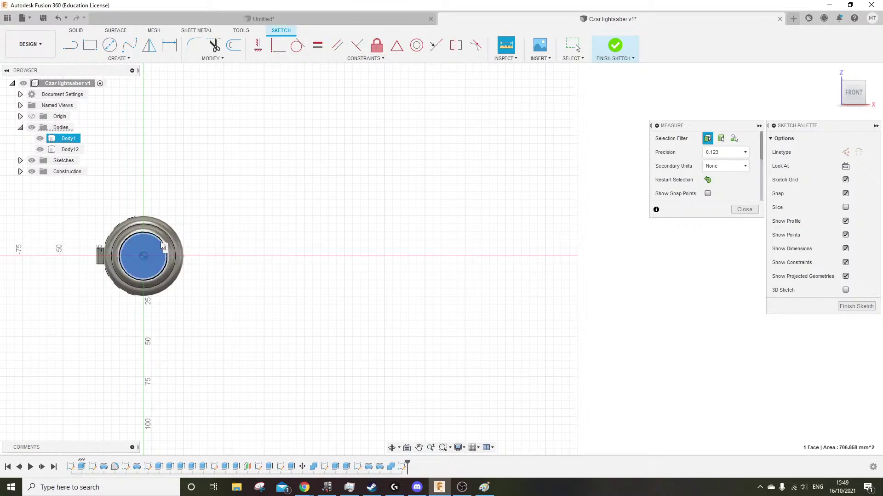
{"action": "left_click", "coordinate": [151, 251]}
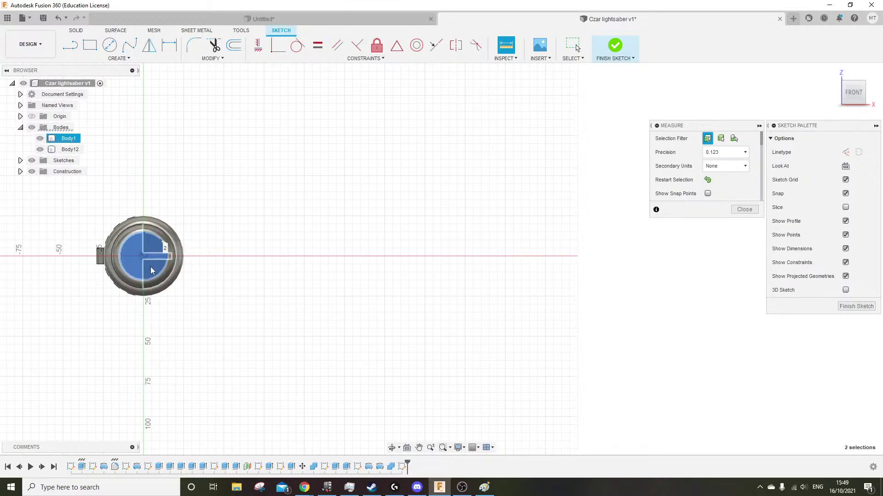
{"action": "scroll", "coordinate": [151, 270], "scroll_direction": "up", "scroll_amount": 5}
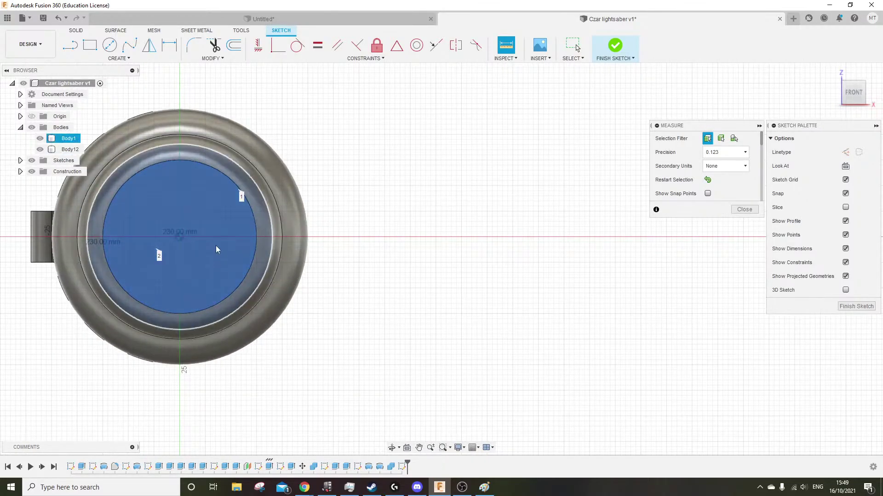
{"action": "left_click", "coordinate": [147, 217]}
{"action": "scroll", "coordinate": [205, 316], "scroll_direction": "down", "scroll_amount": 5}
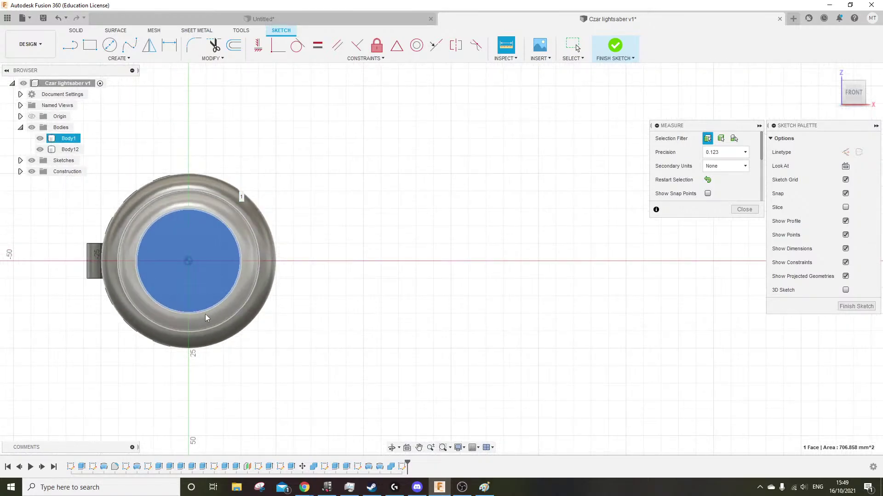
{"action": "middle_click_drag", "start_coordinate": [435, 334], "coordinate": [363, 333]}
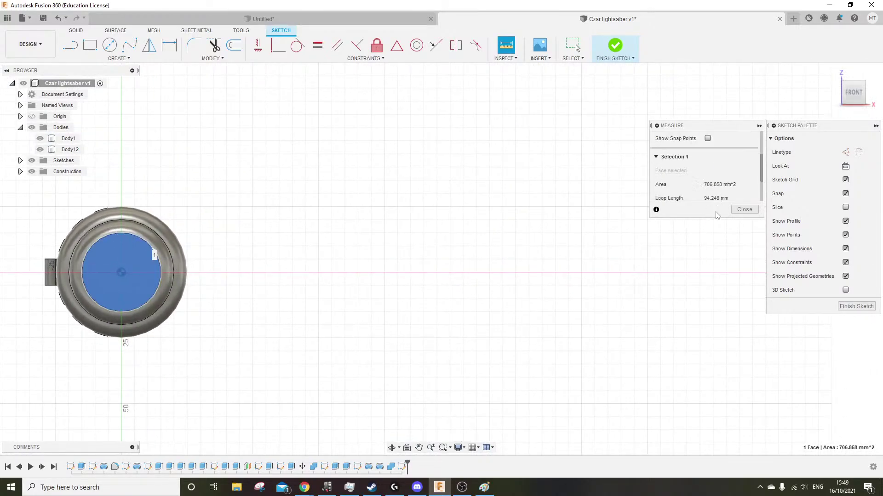
{"action": "scroll", "coordinate": [704, 194], "scroll_direction": "down", "scroll_amount": 3}
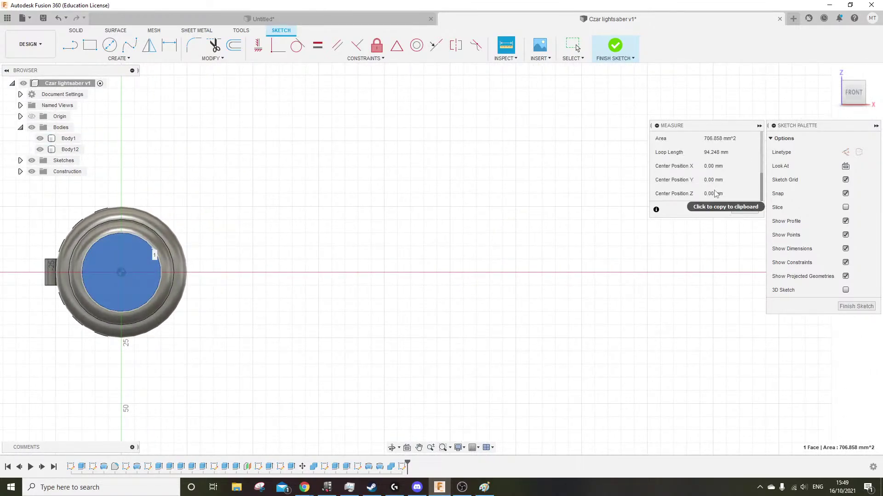
{"action": "scroll", "coordinate": [685, 186], "scroll_direction": "up", "scroll_amount": 5}
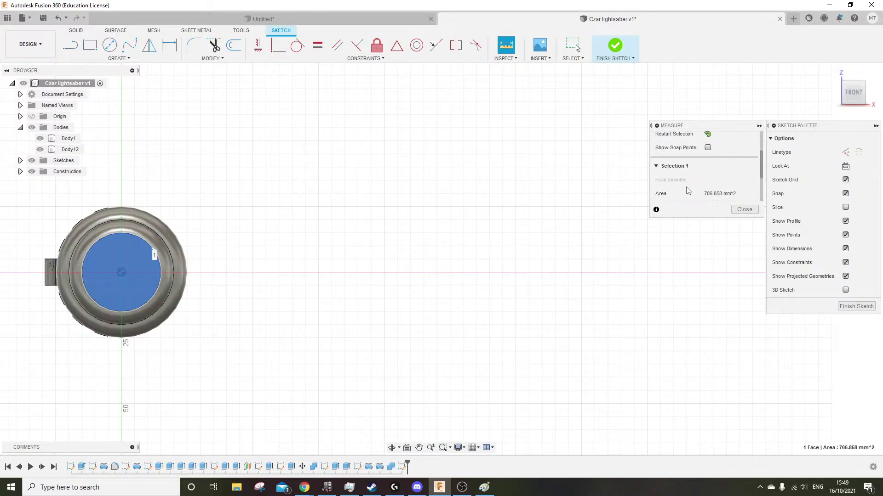
{"action": "key", "text": "Escape"}
Measure the circular edge around the pommel's flat end face
{"action": "scroll", "coordinate": [285, 252], "scroll_direction": "up", "scroll_amount": 3}
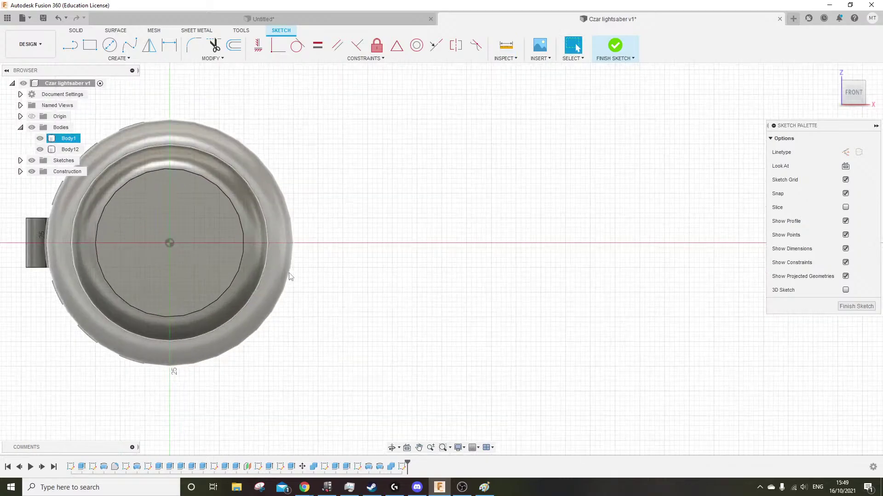
{"action": "left_click", "coordinate": [242, 256]}
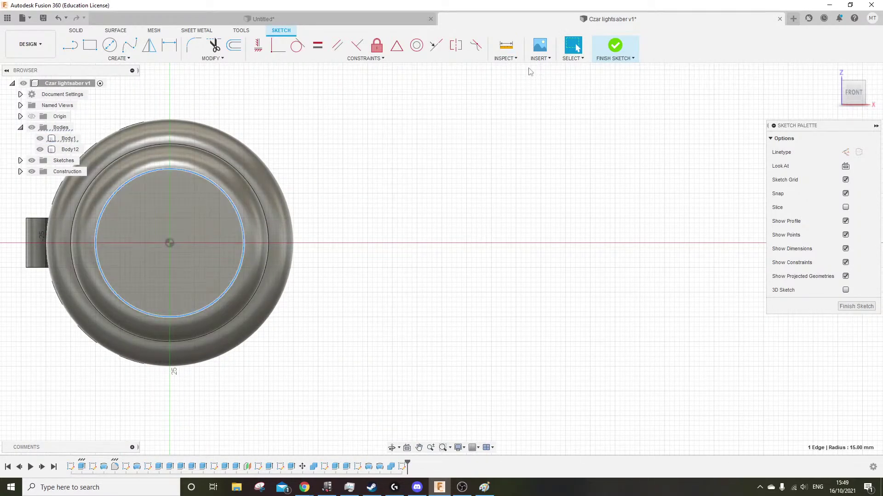
{"action": "key", "text": "i"}
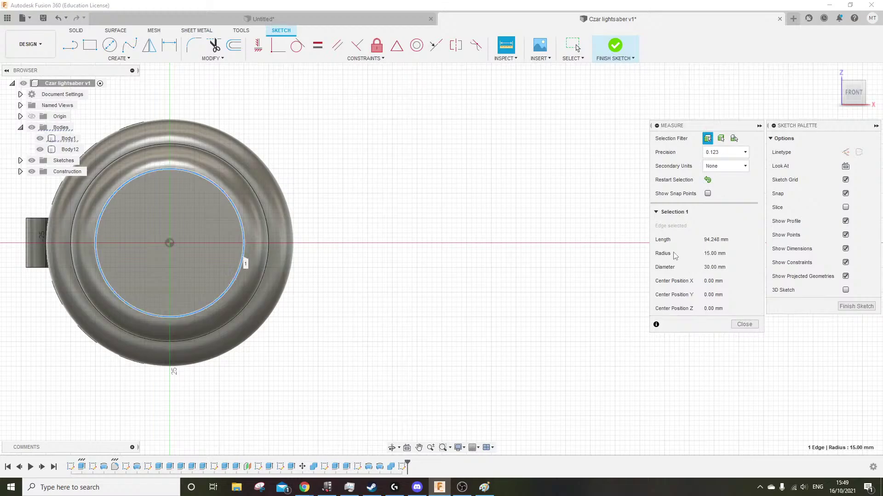
Sketch a circle about 30 mm in diameter, centred on the horizontal red axis beside the pommel
{"action": "middle_click_drag", "start_coordinate": [575, 265], "coordinate": [479, 267]}
{"action": "scroll", "coordinate": [379, 290], "scroll_direction": "down", "scroll_amount": 2}
{"action": "middle_click_drag", "start_coordinate": [365, 273], "coordinate": [274, 282]}
{"action": "left_click", "coordinate": [109, 44]}
{"action": "middle_click_drag", "start_coordinate": [522, 295], "coordinate": [454, 286]}
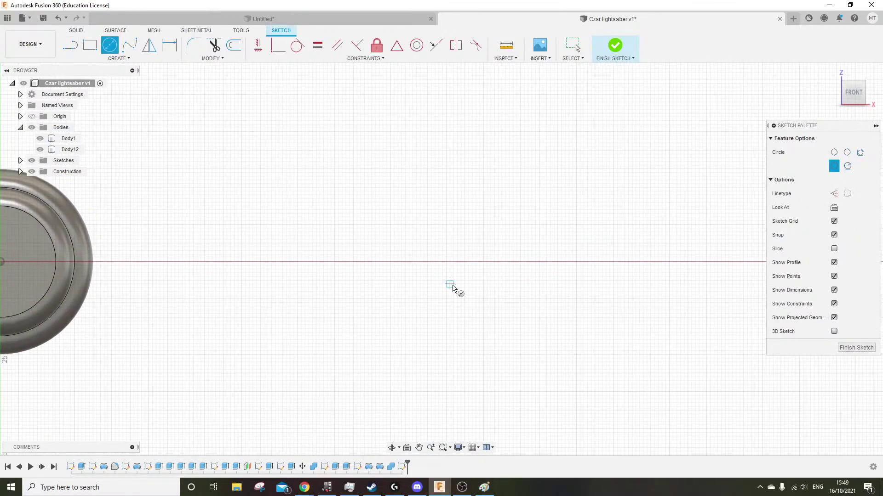
{"action": "left_click", "coordinate": [371, 262]}
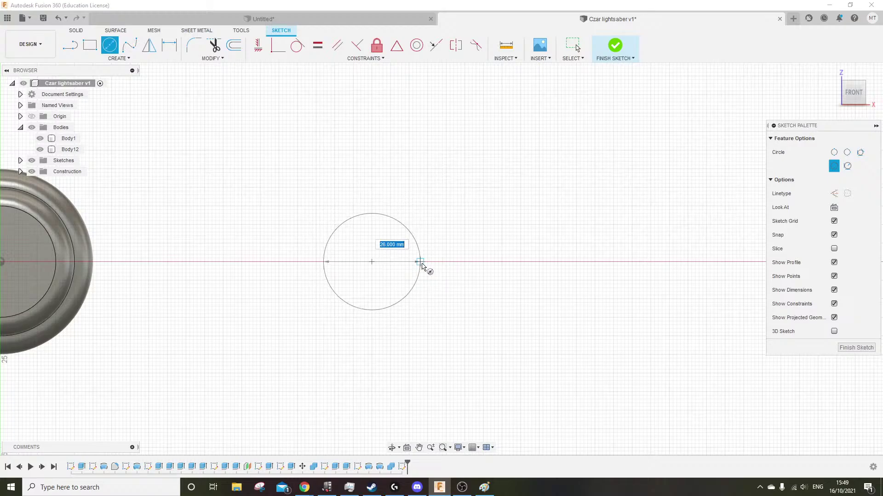
{"action": "left_click", "coordinate": [428, 262]}
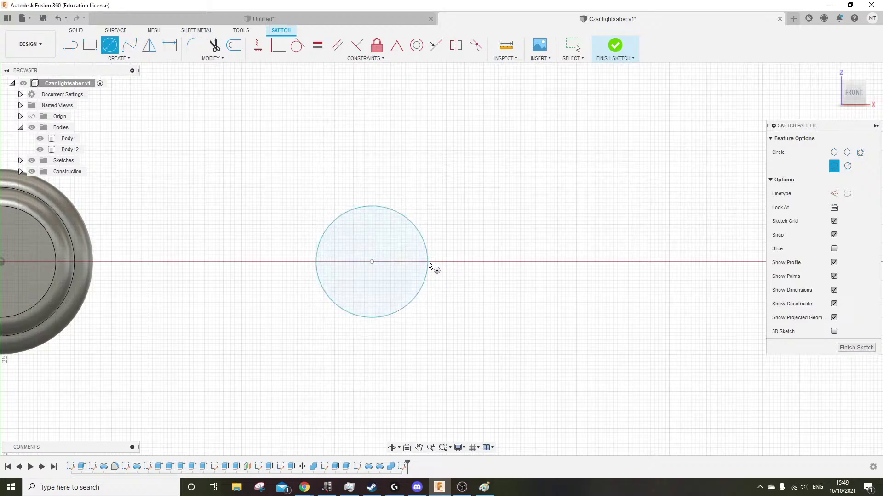
Extrude the sketched circle 250 mm along the hilt's length as a new body
{"action": "middle_click_drag", "start_coordinate": [507, 210], "coordinate": [496, 220], "text": "shift"}
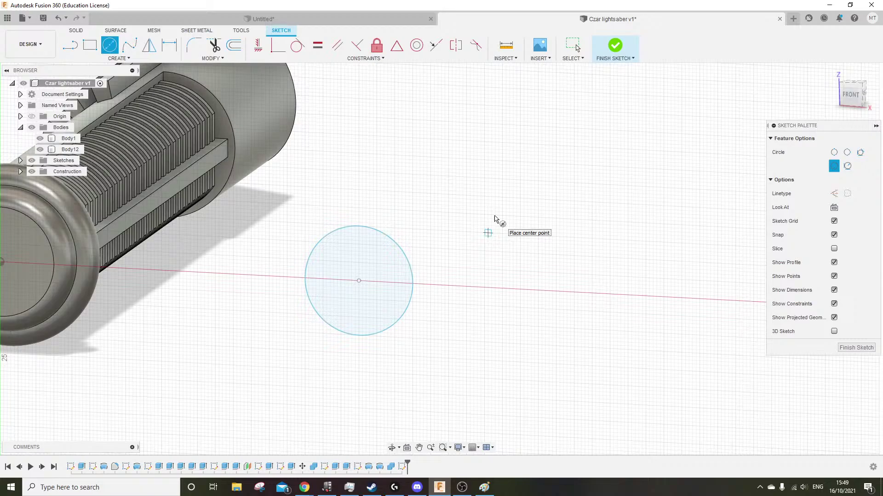
{"action": "left_click", "coordinate": [76, 30]}
{"action": "left_click", "coordinate": [93, 50]}
{"action": "left_click", "coordinate": [441, 282]}
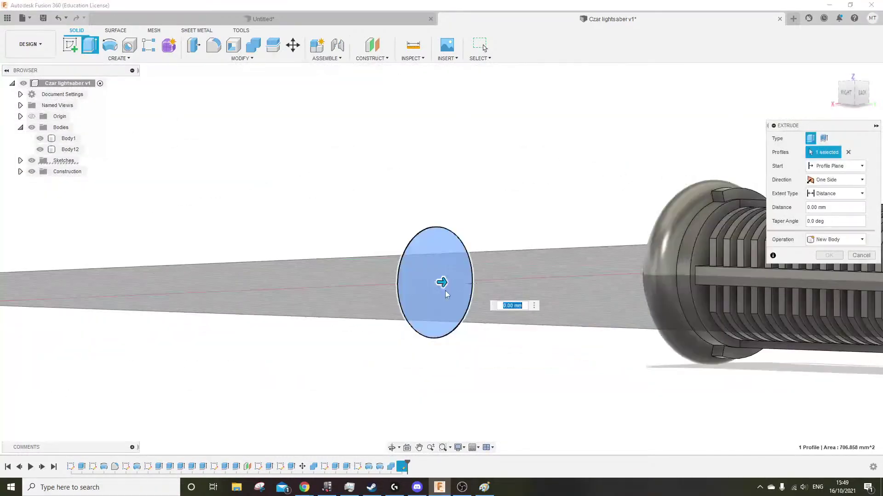
{"action": "scroll", "coordinate": [299, 345], "scroll_direction": "down", "scroll_amount": 5}
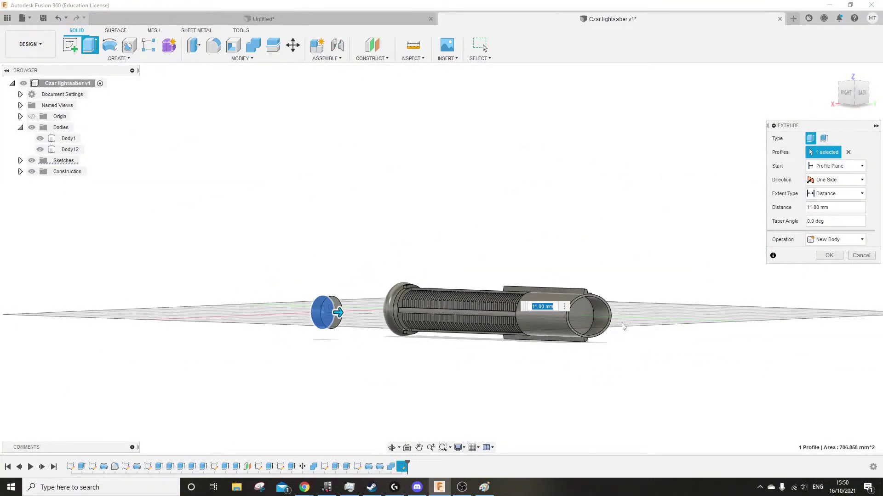
{"action": "left_click", "coordinate": [610, 315]}
{"action": "middle_click_drag", "start_coordinate": [529, 362], "coordinate": [609, 230], "text": "shift"}
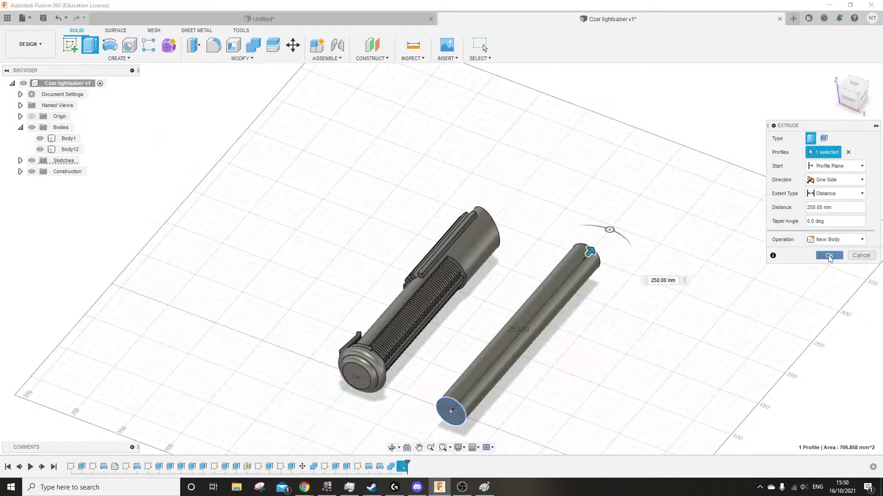
{"action": "key", "text": "Return"}
Compare the plain cylinder with the lightsaber hilt from the front, the side and close up at the pommel end
{"action": "scroll", "coordinate": [629, 328], "scroll_direction": "up", "scroll_amount": 5}
{"action": "middle_click_drag", "start_coordinate": [628, 328], "coordinate": [532, 274], "text": "shift"}
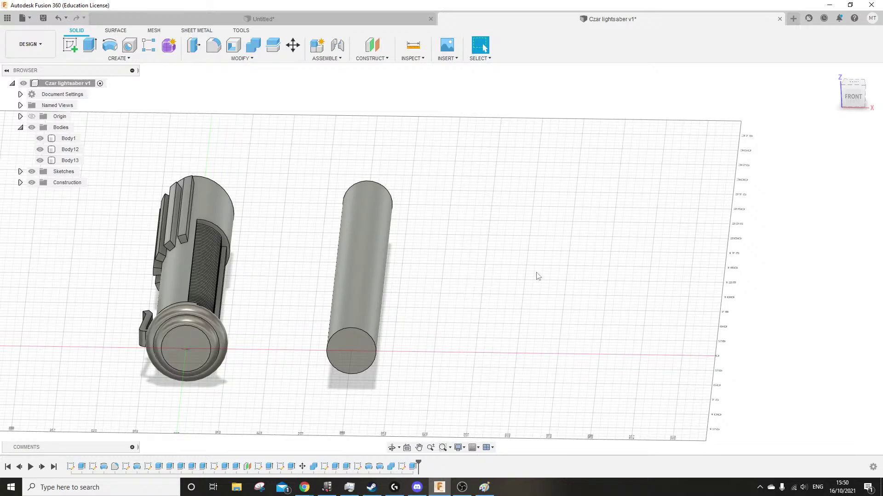
{"action": "middle_click_drag", "start_coordinate": [493, 317], "coordinate": [411, 321], "text": "shift"}
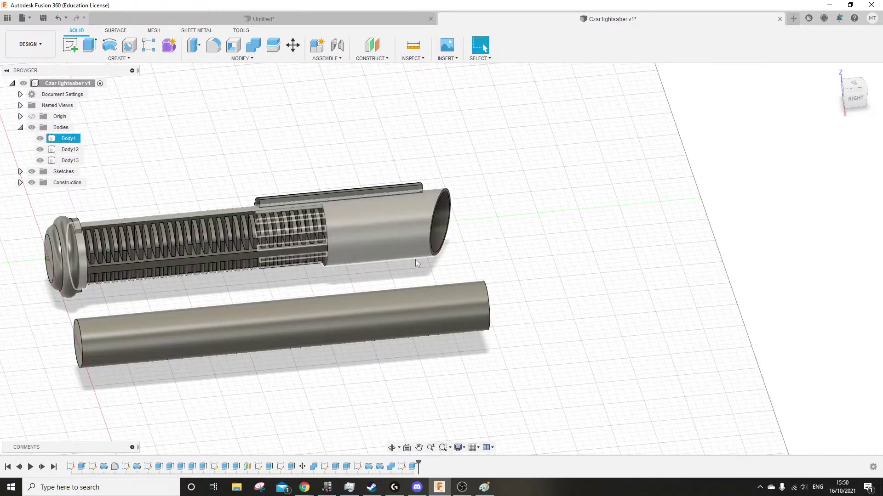
{"action": "middle_click_drag", "start_coordinate": [476, 187], "coordinate": [378, 203], "text": "shift"}
{"action": "middle_click_drag", "start_coordinate": [387, 236], "coordinate": [406, 183]}
{"action": "scroll", "coordinate": [262, 260], "scroll_direction": "up", "scroll_amount": 2}
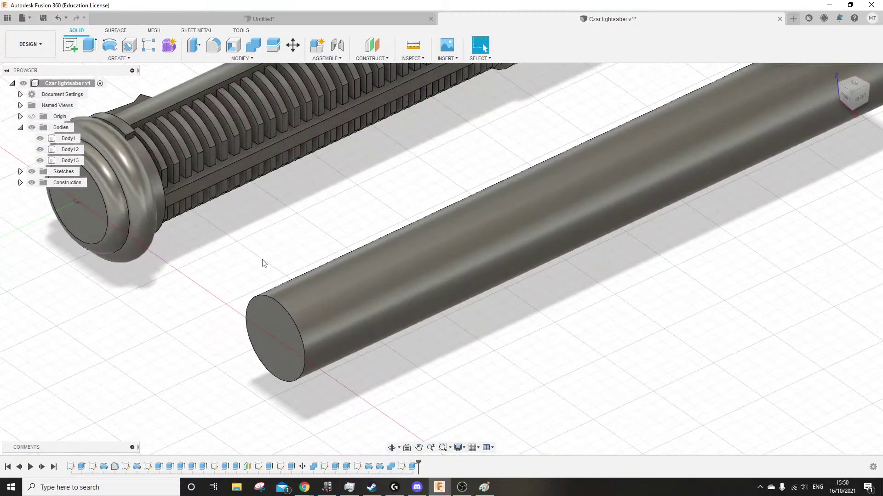
{"action": "middle_click_drag", "start_coordinate": [258, 256], "coordinate": [277, 250], "text": "shift"}
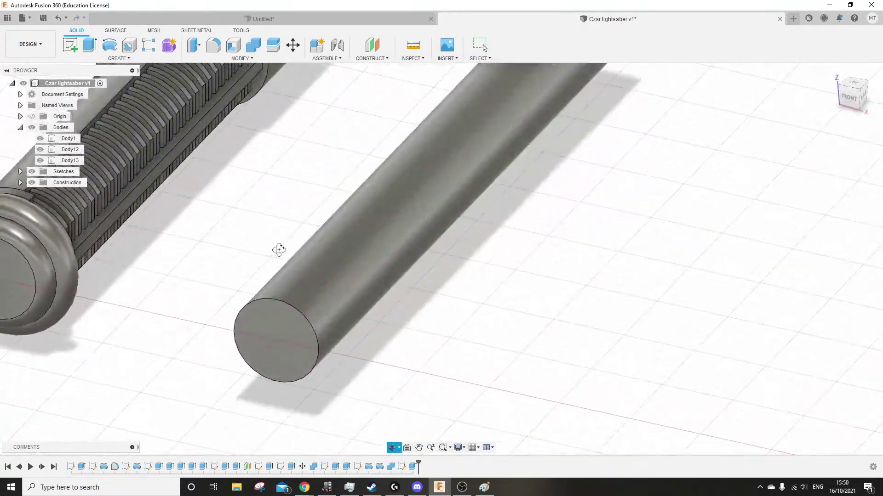
{"action": "scroll", "coordinate": [356, 281], "scroll_direction": "down", "scroll_amount": 3}
{"action": "middle_click_drag", "start_coordinate": [356, 283], "coordinate": [231, 290], "text": "shift"}
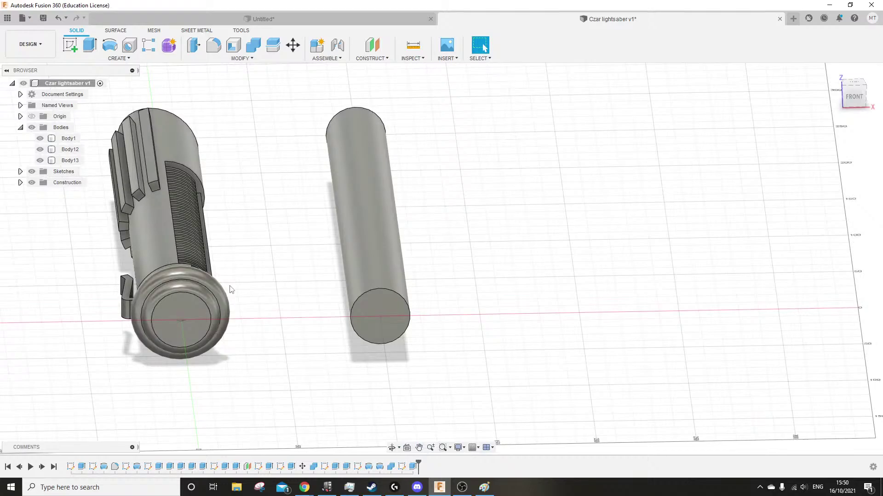
Undo the cylinder extrusion and dimension the sketched circle to a diameter of 40 mm
{"action": "key", "text": "ctrl+z"}
{"action": "key", "text": "ctrl+z"}
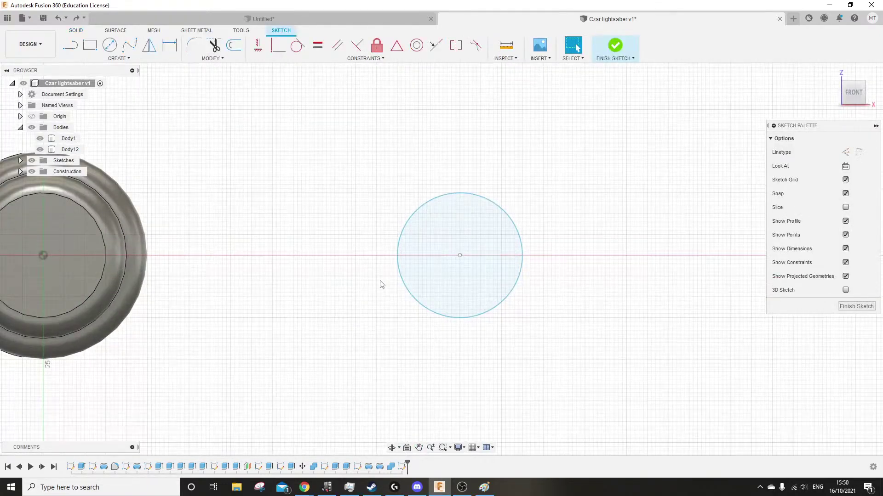
{"action": "left_click", "coordinate": [517, 239]}
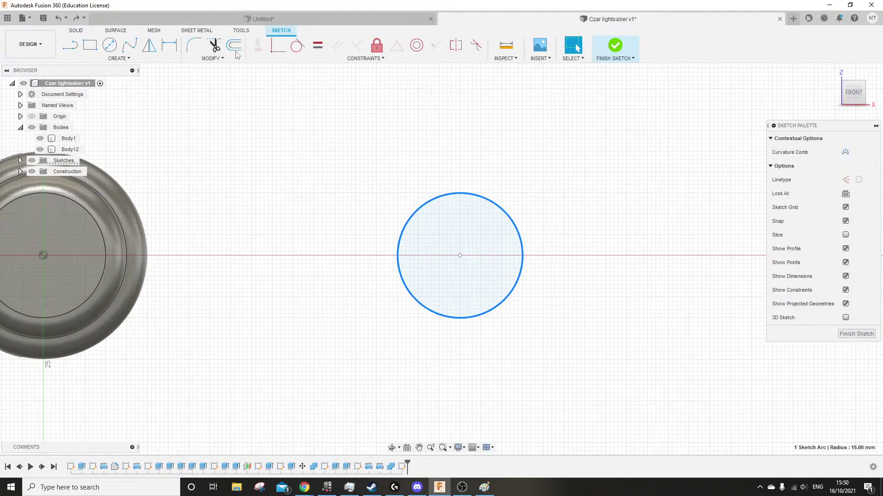
{"action": "left_click", "coordinate": [332, 56]}
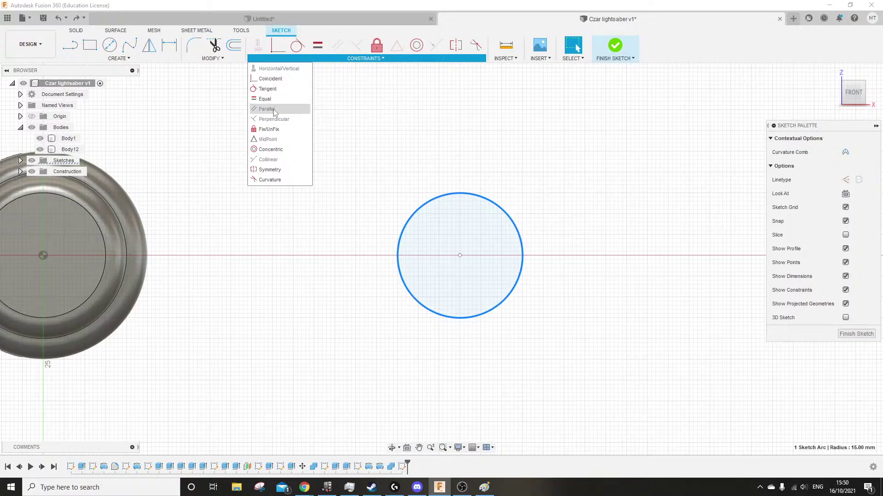
{"action": "left_click", "coordinate": [175, 47]}
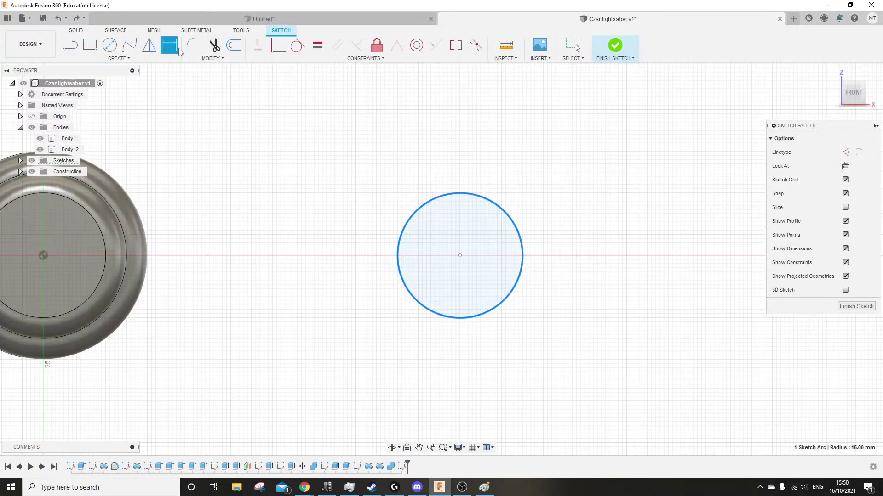
{"action": "left_click", "coordinate": [521, 269]}
{"action": "left_click", "coordinate": [474, 274]}
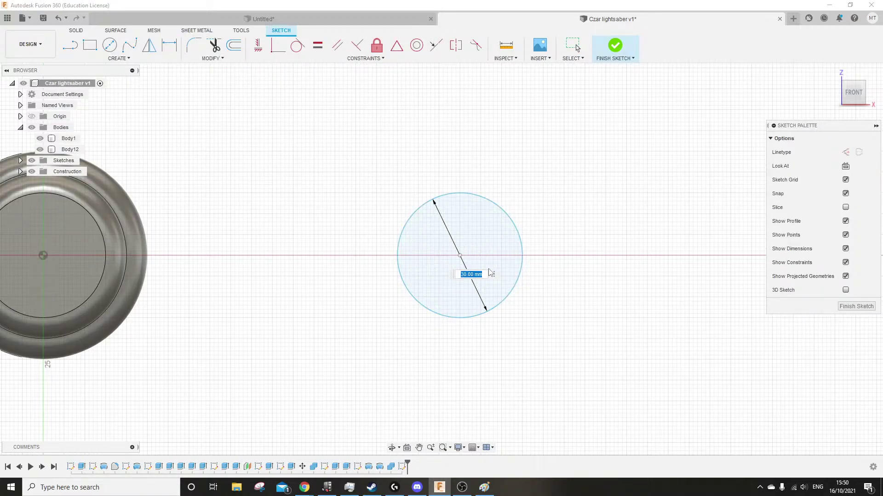
{"action": "type", "text": "40"}
{"action": "key", "text": "Return"}
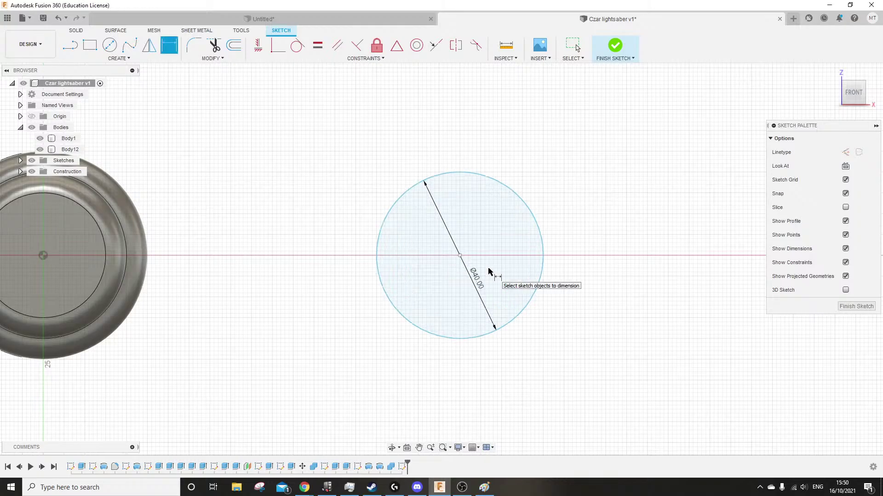
Measure the distance from the pommel's centre point to the circular edge outside its flat end face
{"action": "scroll", "coordinate": [519, 288], "scroll_direction": "down", "scroll_amount": 2}
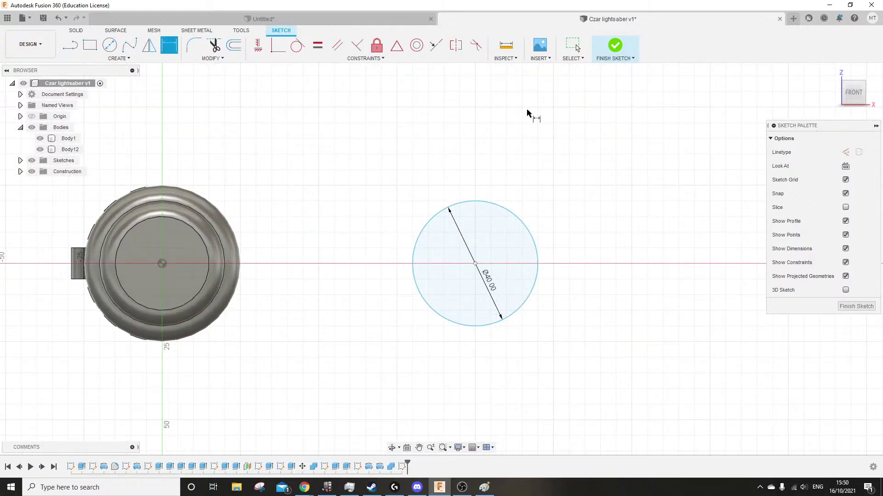
{"action": "left_click", "coordinate": [506, 45]}
{"action": "left_click", "coordinate": [161, 265]}
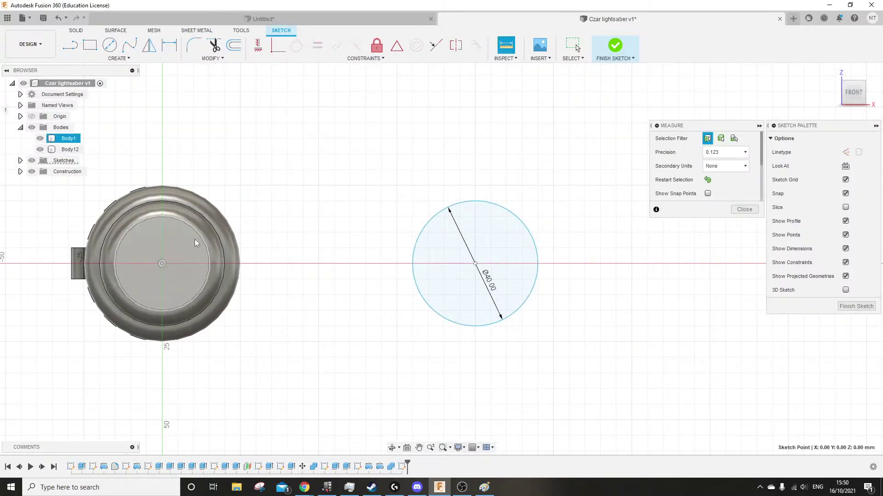
{"action": "left_click", "coordinate": [218, 237]}
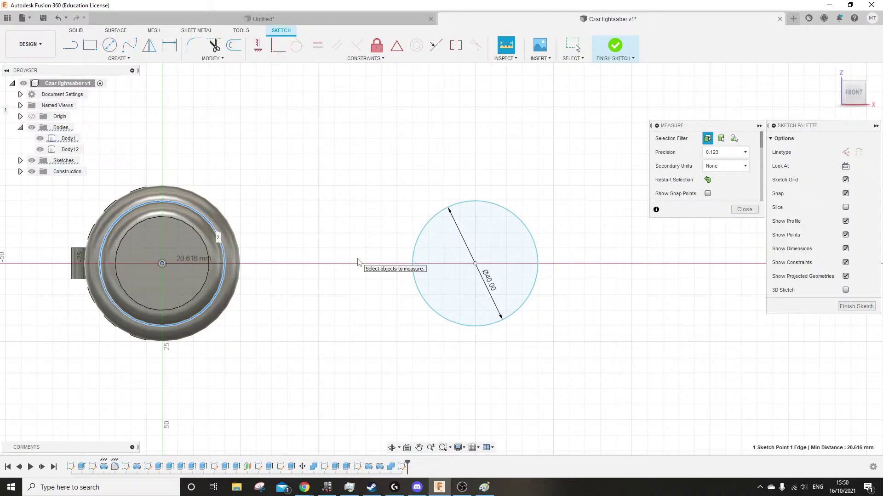
{"action": "key", "text": "Escape"}
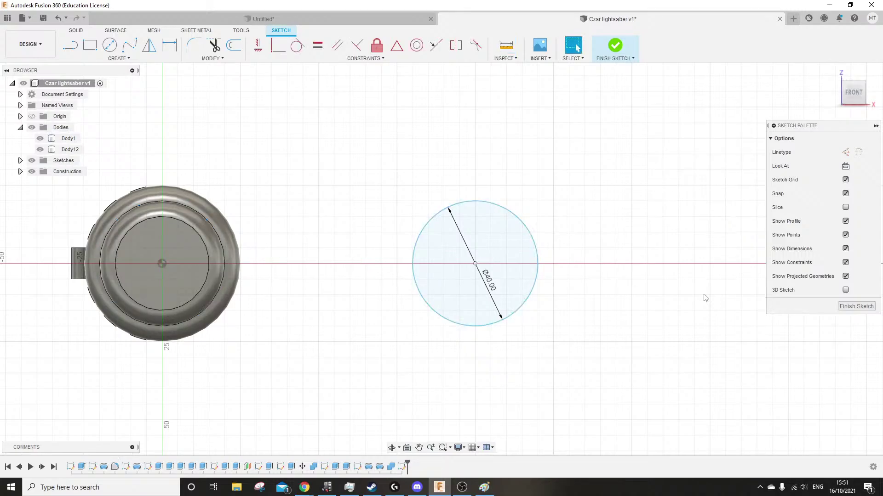
Finish the sketch and extrude the 40 mm circle 250 mm along the hilt's length as a new body
{"action": "left_click", "coordinate": [861, 306]}
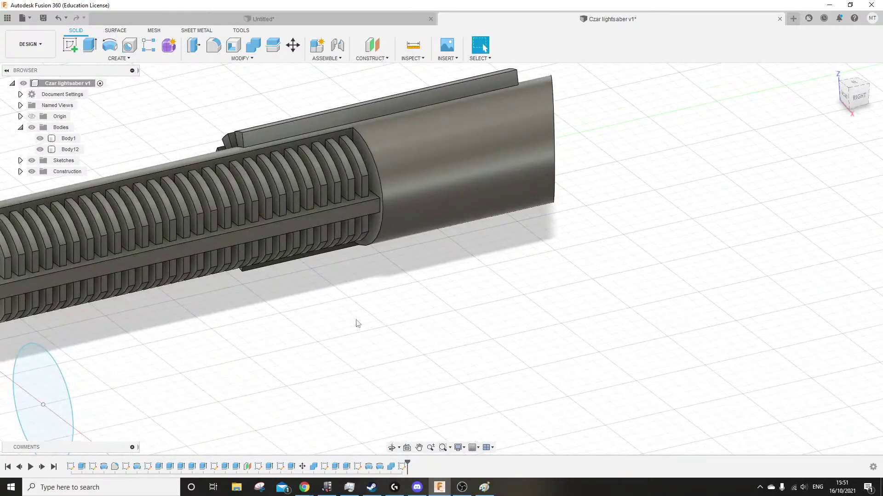
{"action": "scroll", "coordinate": [354, 320], "scroll_direction": "down", "scroll_amount": 2}
{"action": "left_click", "coordinate": [104, 347]}
{"action": "left_click", "coordinate": [97, 48]}
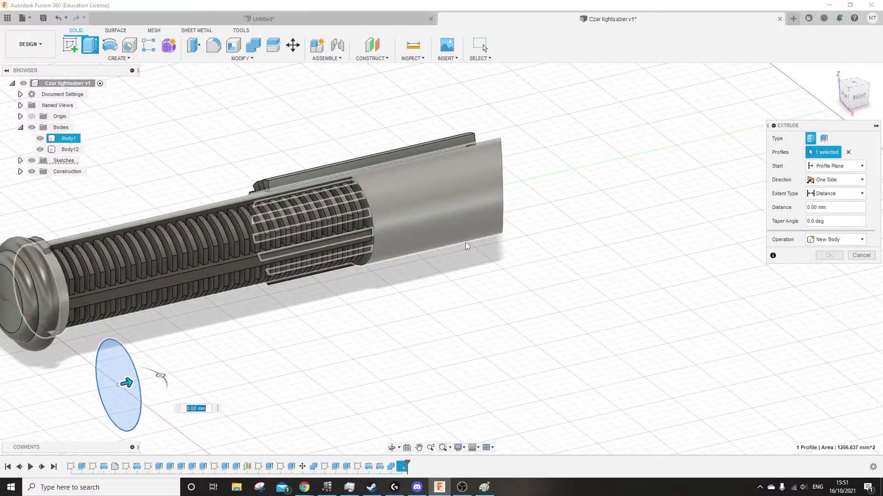
{"action": "middle_click_drag", "start_coordinate": [460, 221], "coordinate": [304, 248], "text": "shift"}
{"action": "left_click", "coordinate": [642, 314]}
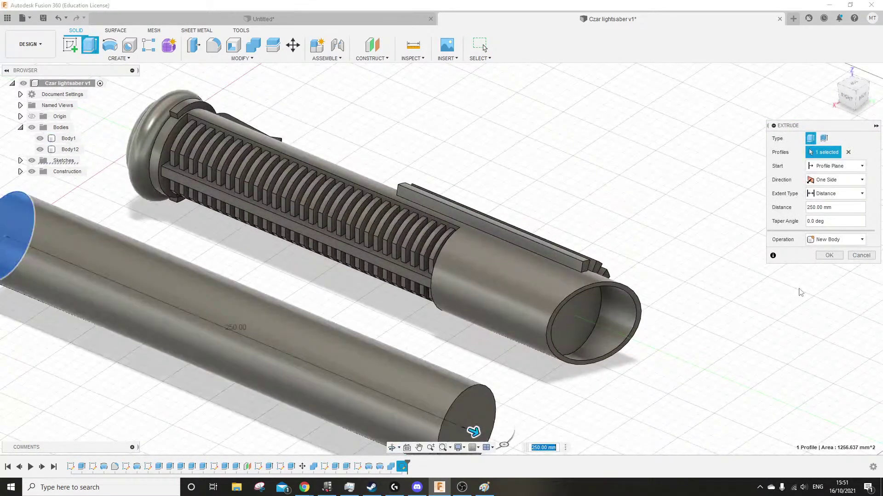
{"action": "left_click", "coordinate": [829, 256]}
Compare the plain cylinder with the lightsaber hilt from above, the muzzle end and the side
{"action": "scroll", "coordinate": [615, 239], "scroll_direction": "down", "scroll_amount": 3}
{"action": "middle_click_drag", "start_coordinate": [379, 247], "coordinate": [416, 272], "text": "shift"}
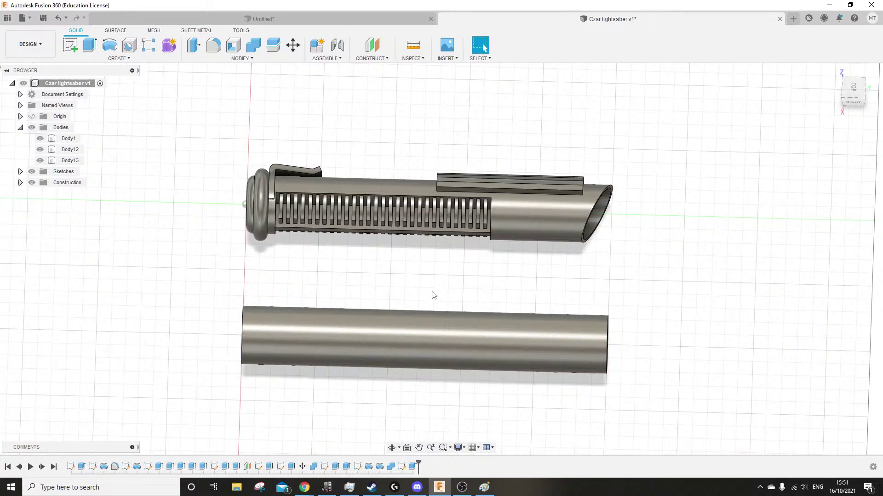
{"action": "middle_click_drag", "start_coordinate": [438, 288], "coordinate": [373, 247], "text": "shift"}
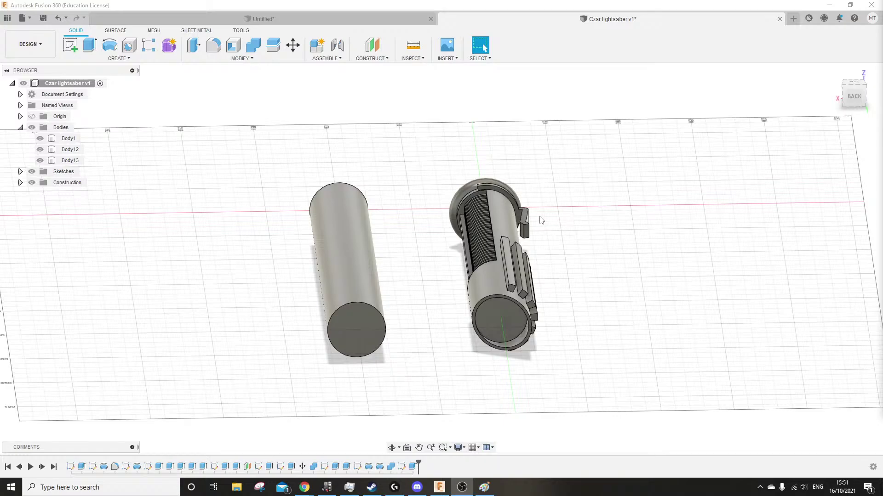
{"action": "left_click", "coordinate": [365, 238]}
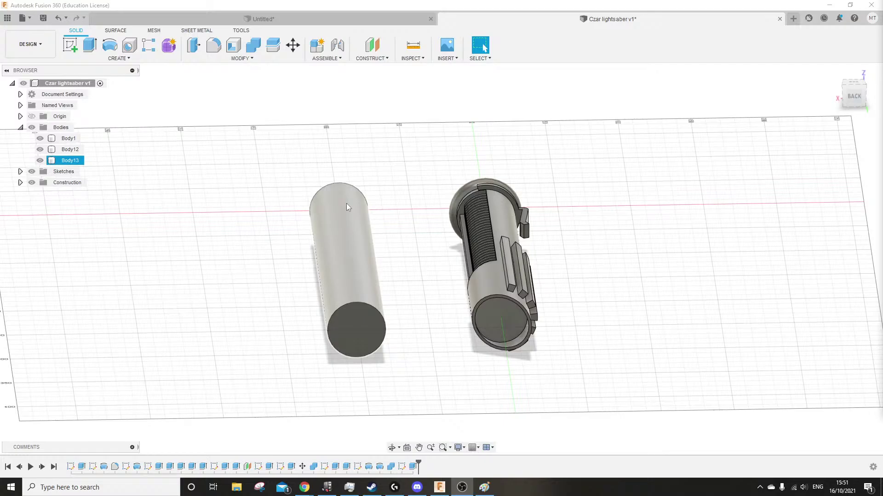
{"action": "middle_click_drag", "start_coordinate": [264, 320], "coordinate": [327, 341], "text": "shift"}
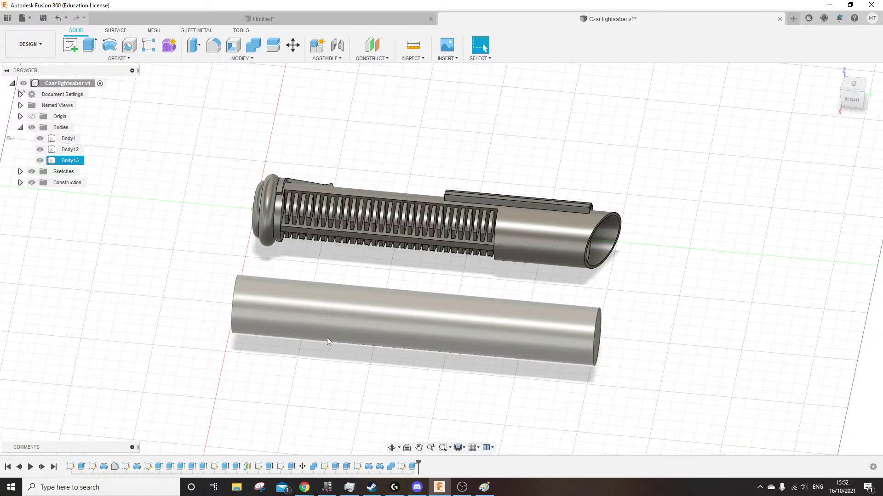
{"action": "left_click", "coordinate": [199, 385]}
{"action": "middle_click_drag", "start_coordinate": [199, 385], "coordinate": [342, 324]}
{"action": "middle_click_drag", "start_coordinate": [342, 324], "coordinate": [308, 342], "text": "shift"}
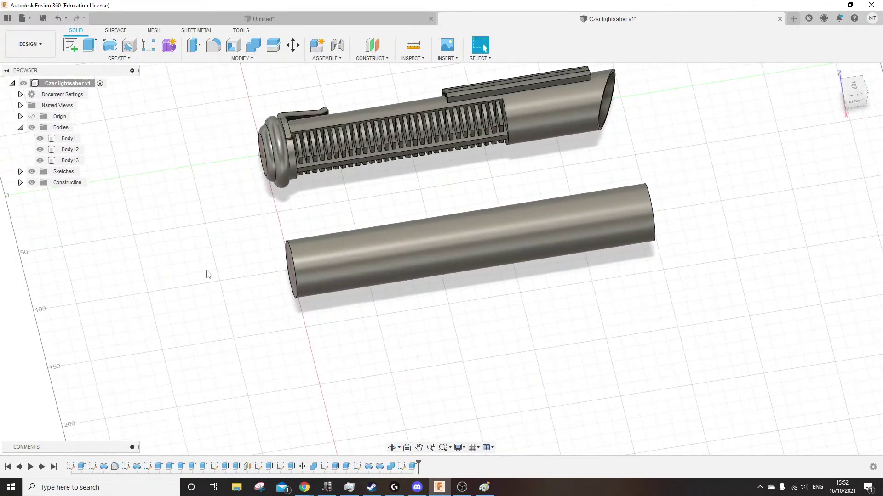
Create a construction plane offset 100 mm from the YZ plane, running through the middle of the cylinder
{"action": "left_click", "coordinate": [368, 46]}
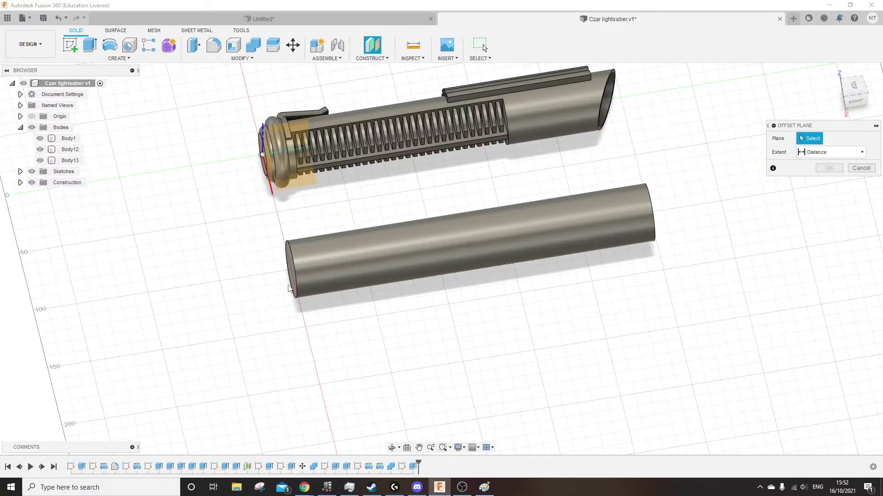
{"action": "middle_click_drag", "start_coordinate": [299, 370], "coordinate": [268, 365], "text": "shift"}
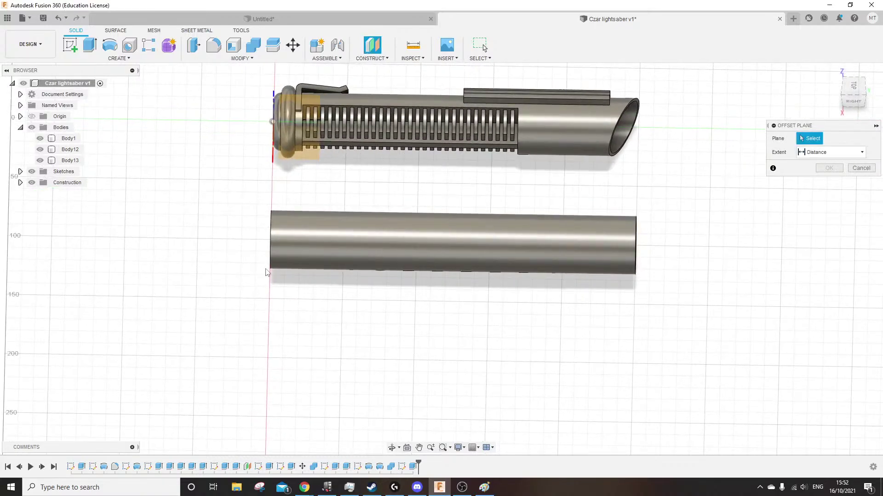
{"action": "middle_click_drag", "start_coordinate": [266, 272], "coordinate": [161, 279], "text": "shift"}
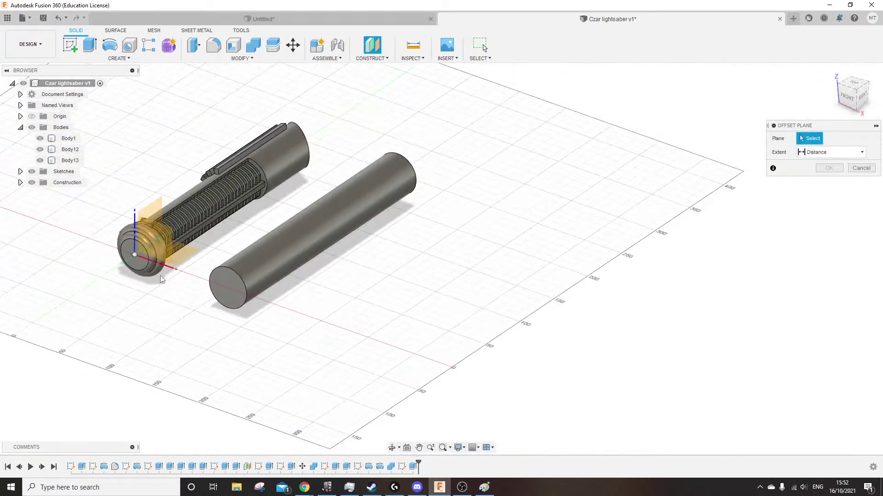
{"action": "left_click", "coordinate": [199, 247]}
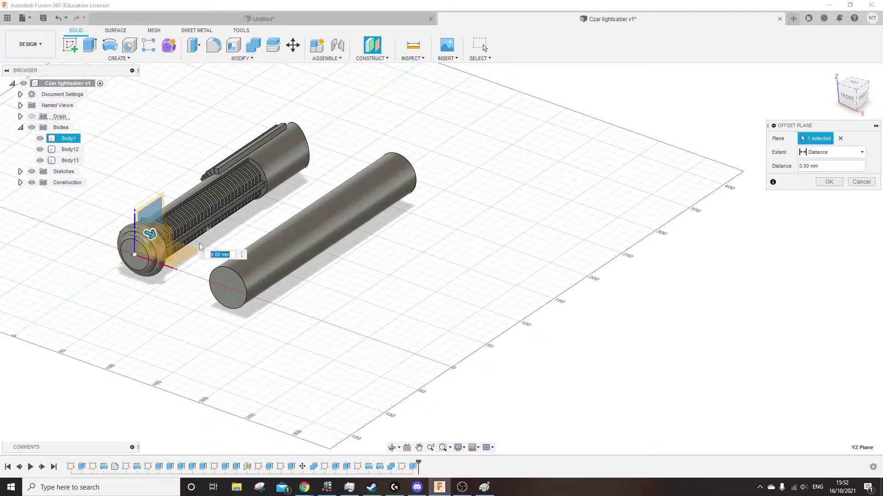
{"action": "left_click_drag", "start_coordinate": [153, 235], "coordinate": [242, 267]}
{"action": "scroll", "coordinate": [231, 296], "scroll_direction": "up", "scroll_amount": 5}
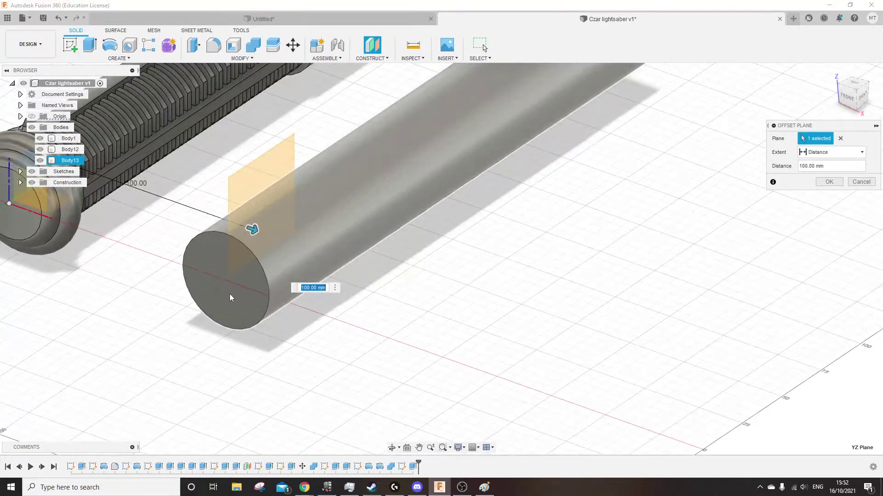
{"action": "middle_click_drag", "start_coordinate": [197, 297], "coordinate": [227, 304], "text": "shift"}
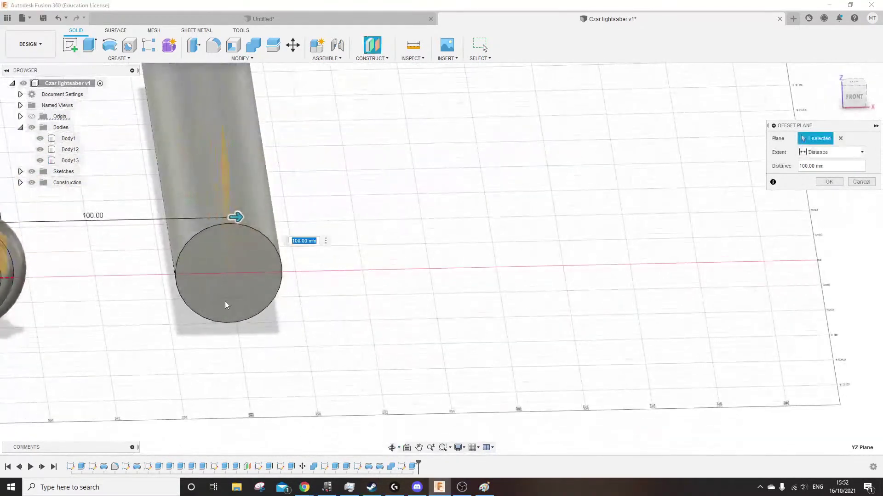
Switch to the untitled stand design and save it as "headset stand" in Admin Project
{"action": "left_click", "coordinate": [351, 22]}
{"action": "left_click", "coordinate": [43, 18]}
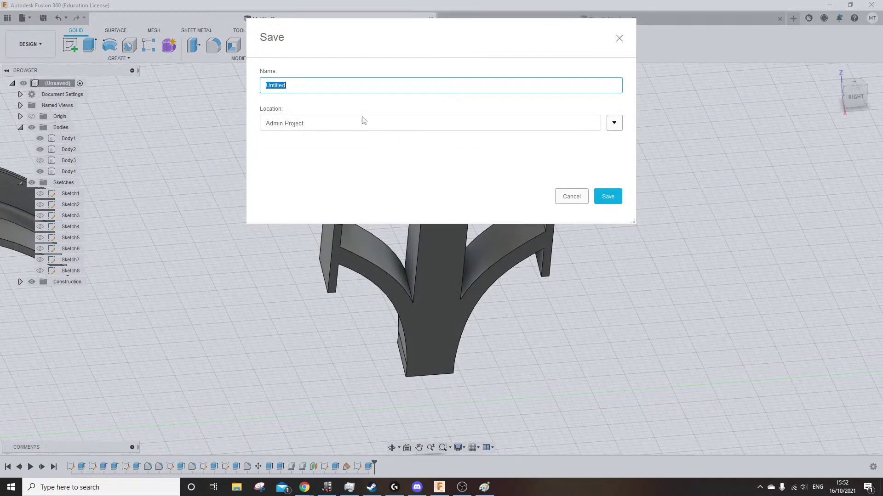
{"action": "type", "text": "headset stand"}
{"action": "key", "text": "Return"}
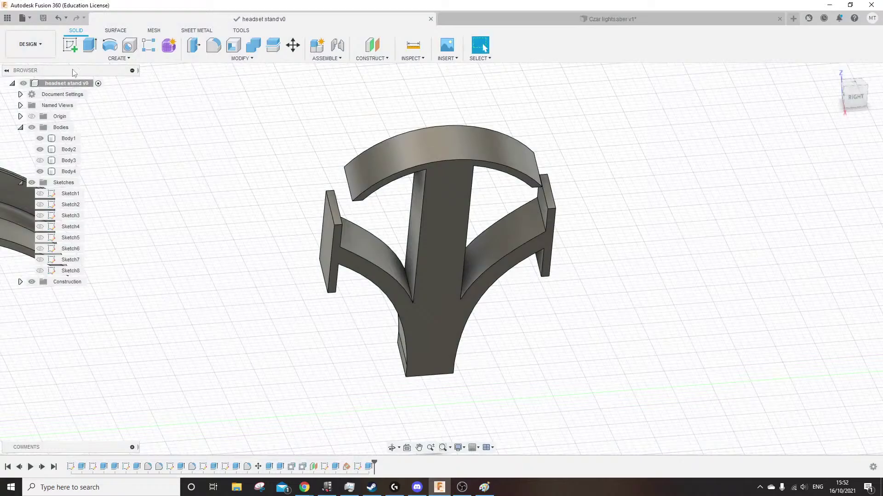
Open the Lightsaber design from Admin Project
{"action": "left_click", "coordinate": [22, 18]}
{"action": "left_click", "coordinate": [59, 83]}
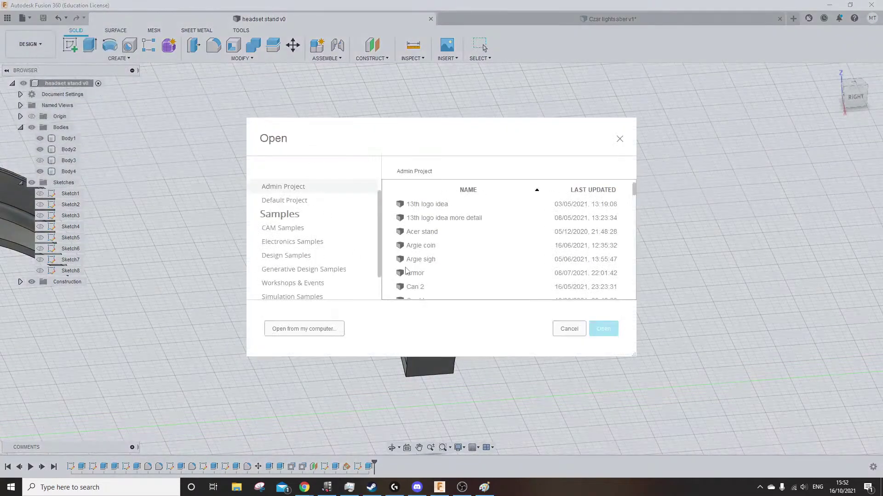
{"action": "scroll", "coordinate": [473, 235], "scroll_direction": "down", "scroll_amount": 3}
{"action": "scroll", "coordinate": [453, 271], "scroll_direction": "down", "scroll_amount": 4}
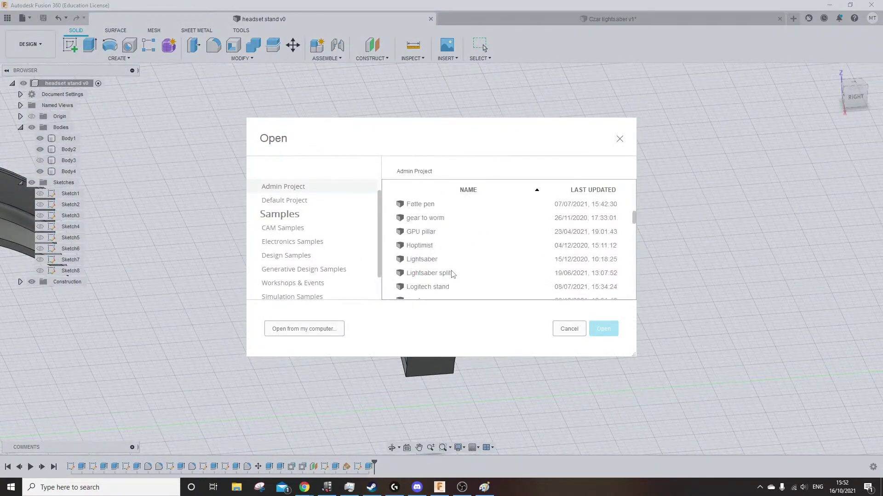
{"action": "double_click", "coordinate": [437, 218]}
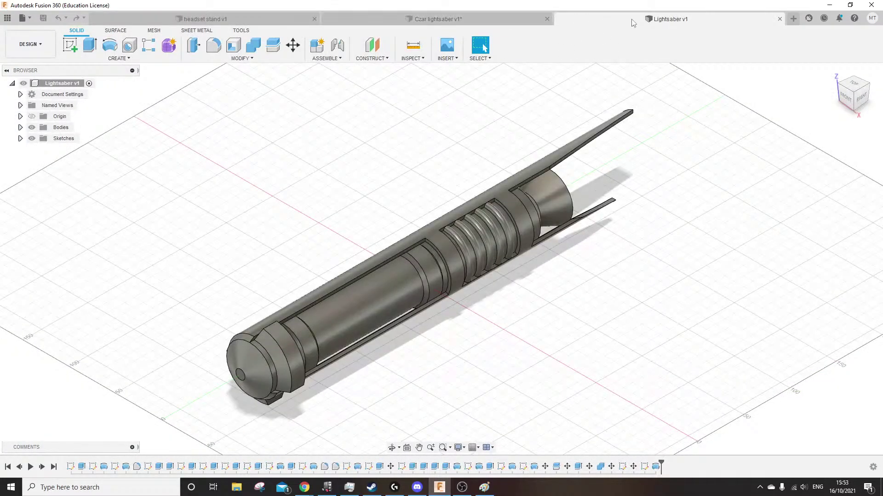
Examine the angular raised profile at the Lightsaber's pommel end, and return to the Czar lightsaber design
{"action": "left_click", "coordinate": [418, 20]}
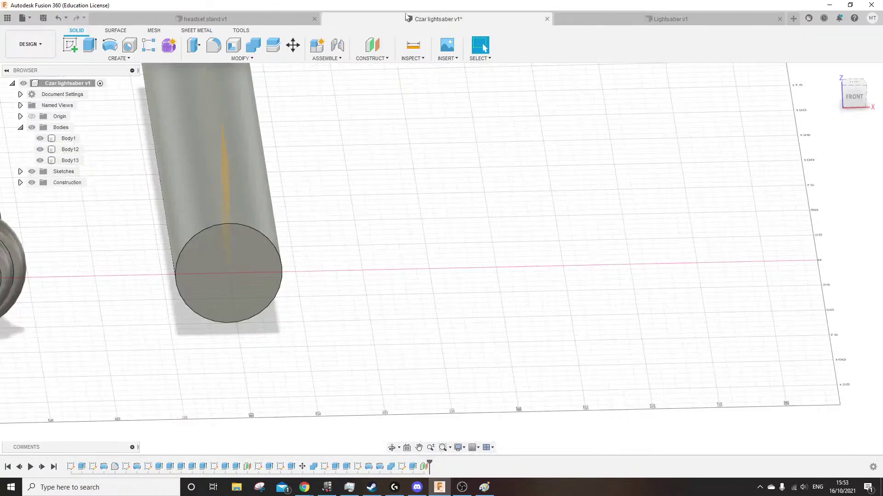
{"action": "left_click", "coordinate": [561, 20]}
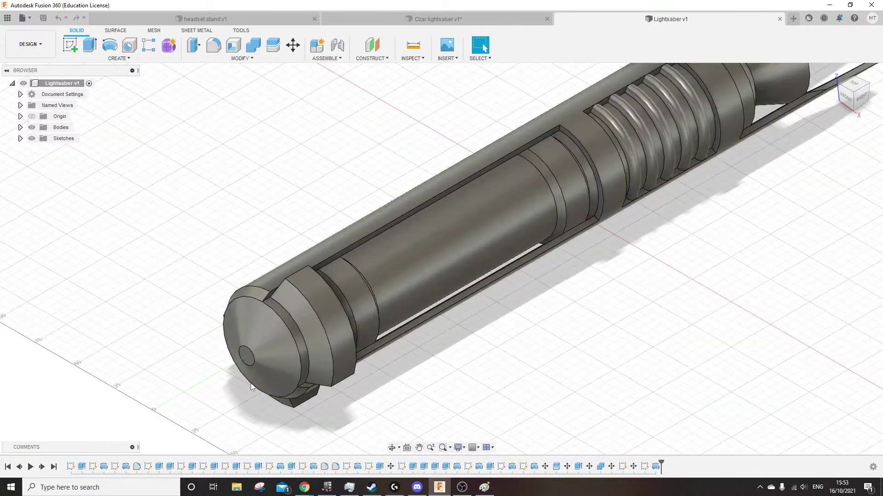
{"action": "scroll", "coordinate": [280, 386], "scroll_direction": "up", "scroll_amount": 3}
{"action": "middle_click_drag", "start_coordinate": [323, 379], "coordinate": [288, 351], "text": "shift"}
{"action": "middle_click_drag", "start_coordinate": [382, 375], "coordinate": [353, 410], "text": "shift"}
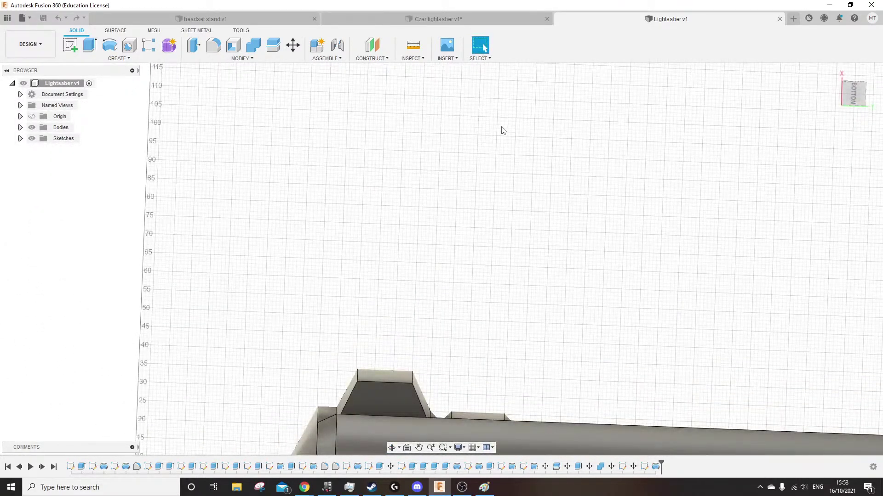
{"action": "left_click", "coordinate": [498, 23]}
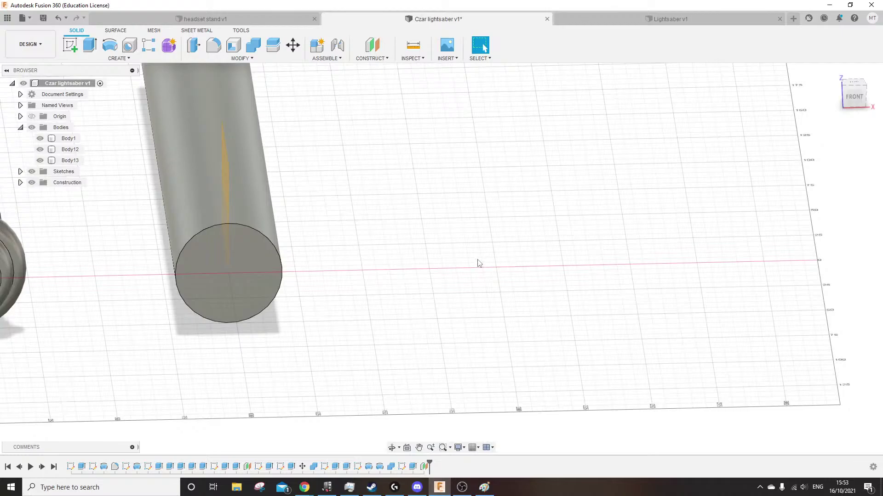
On the offset plane, sketch a trapezoid's three upper sides from the cylinder's end corner, the first about 11 mm long at 63.4 degrees
{"action": "middle_click_drag", "start_coordinate": [512, 289], "coordinate": [329, 244], "text": "shift"}
{"action": "left_click", "coordinate": [321, 168]}
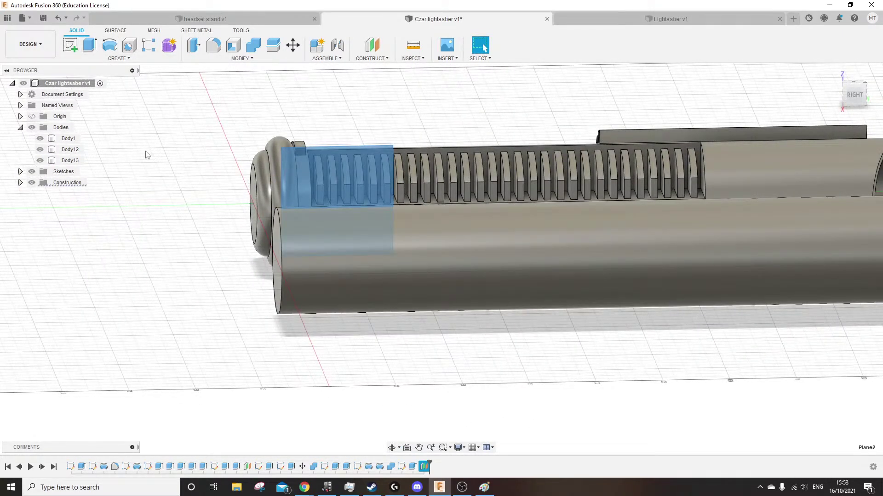
{"action": "middle_click_drag", "start_coordinate": [151, 180], "coordinate": [155, 158], "text": "shift"}
{"action": "left_click", "coordinate": [70, 44]}
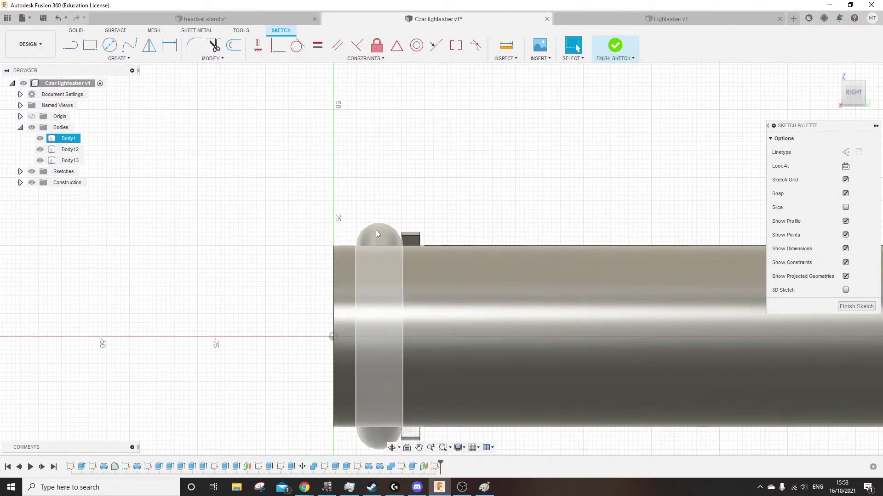
{"action": "left_click", "coordinate": [70, 45]}
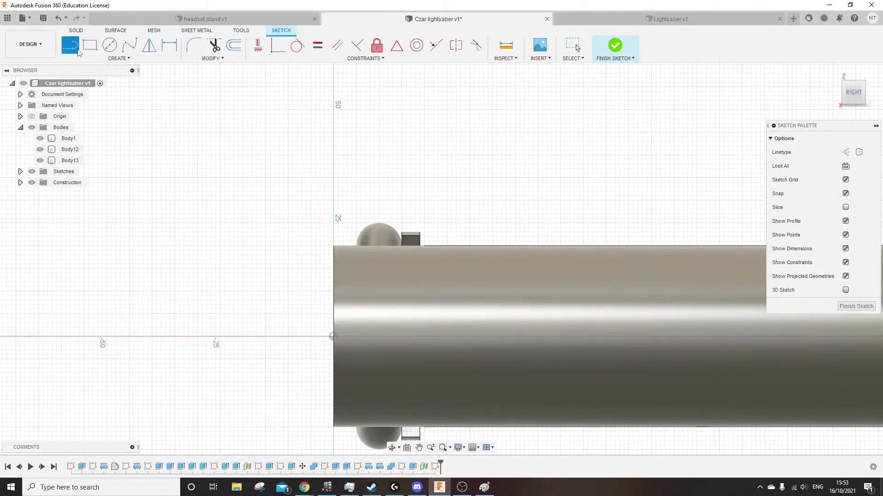
{"action": "left_click", "coordinate": [334, 246]}
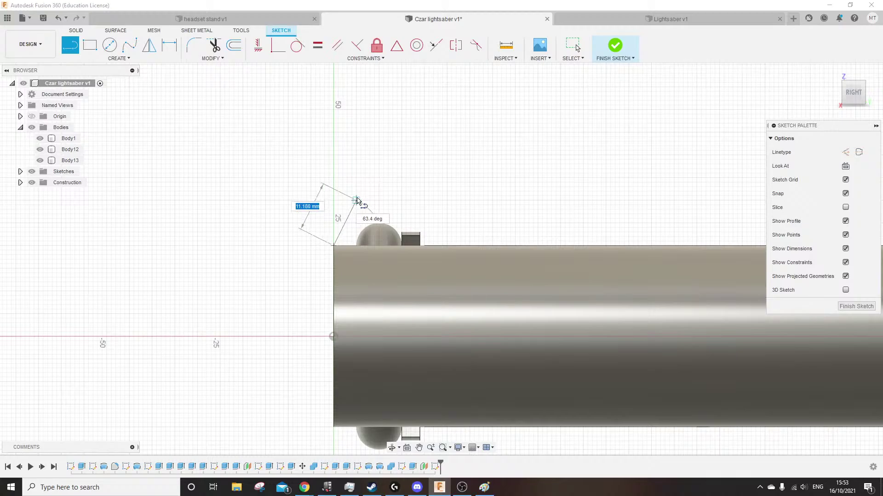
{"action": "left_click", "coordinate": [357, 200]}
{"action": "left_click", "coordinate": [401, 200]}
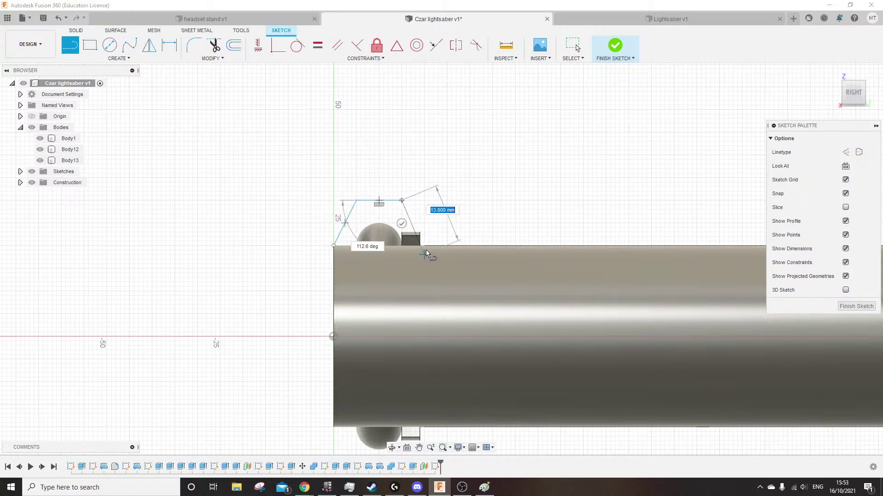
{"action": "left_click", "coordinate": [425, 247]}
Close the trapezoid with a base line along the cylinder's upper edge
{"action": "mouse_move", "coordinate": [459, 184]}
{"action": "middle_mouse_down", "text": "shift"}
{"action": "mouse_move", "coordinate": [544, 198]}
{"action": "mouse_move", "coordinate": [498, 225]}
{"action": "mouse_move", "coordinate": [449, 232]}
{"action": "middle_mouse_up", "text": "shift"}
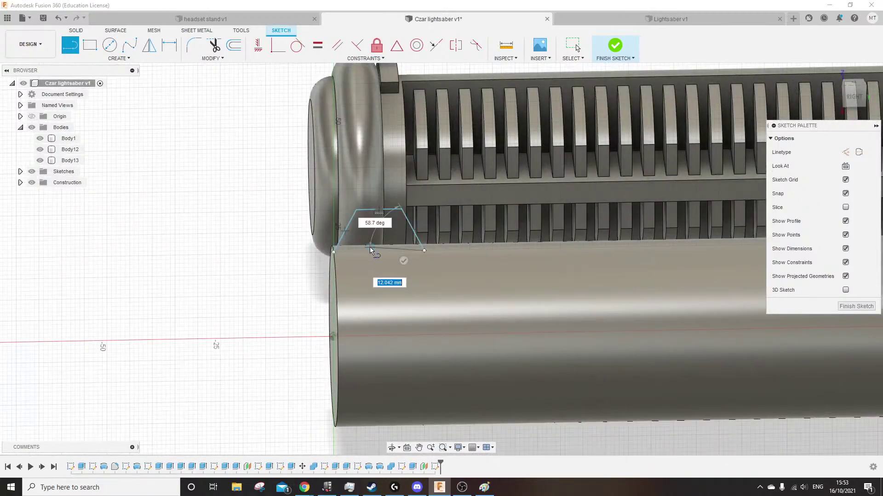
{"action": "scroll", "coordinate": [397, 233], "scroll_direction": "up", "scroll_amount": 3}
{"action": "key", "text": "Escape"}
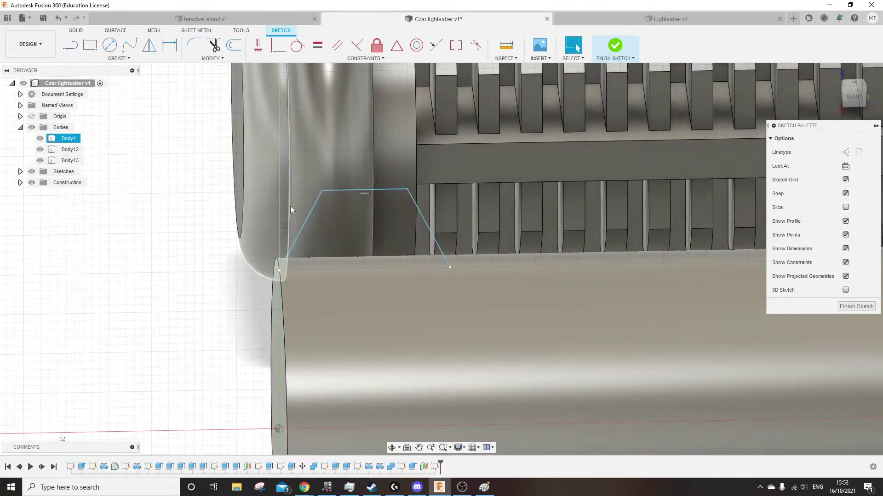
{"action": "left_click", "coordinate": [280, 270]}
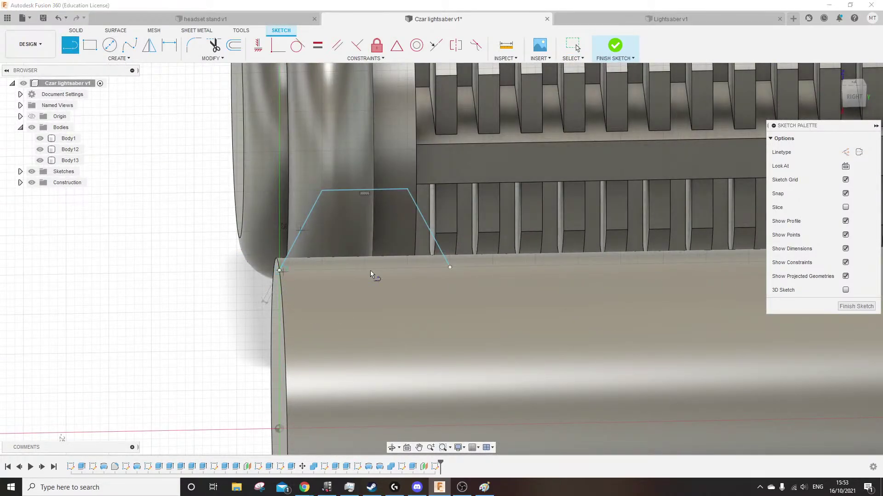
{"action": "left_click", "coordinate": [449, 268]}
Revolve the trapezoid profile 360 degrees around the cylinder's axis and join it to the cylinder as a pommel ring
{"action": "scroll", "coordinate": [359, 175], "scroll_direction": "down", "scroll_amount": 2}
{"action": "mouse_move", "coordinate": [359, 175]}
{"action": "middle_mouse_down", "text": "shift"}
{"action": "mouse_move", "coordinate": [415, 229]}
{"action": "mouse_move", "coordinate": [382, 212]}
{"action": "middle_mouse_up", "text": "shift"}
{"action": "scroll", "coordinate": [369, 208], "scroll_direction": "up", "scroll_amount": 3}
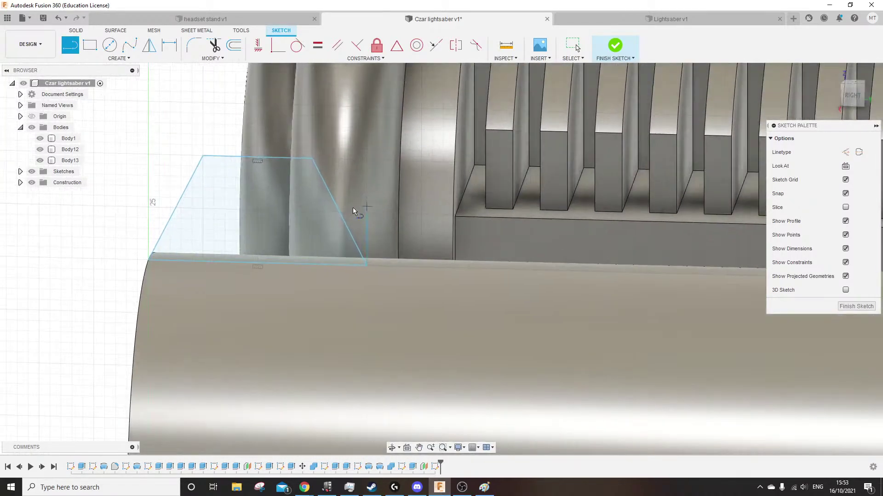
{"action": "middle_click_drag", "start_coordinate": [271, 207], "coordinate": [373, 236], "text": "shift"}
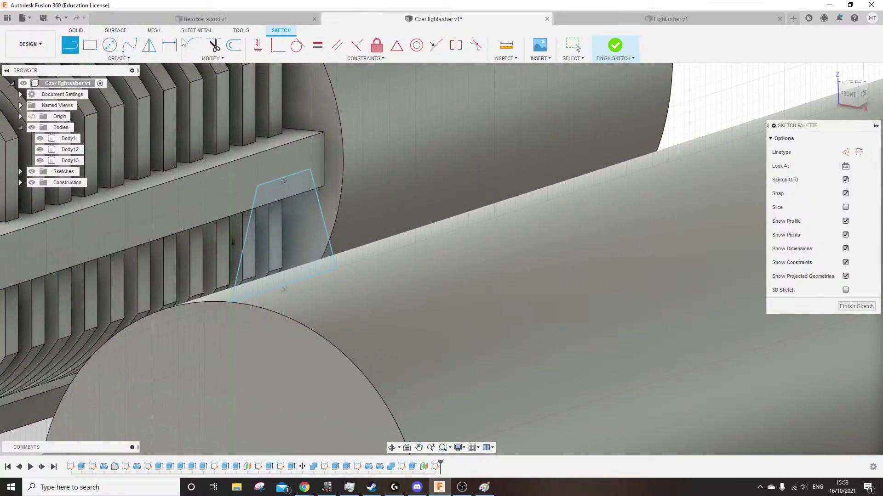
{"action": "left_click", "coordinate": [70, 30]}
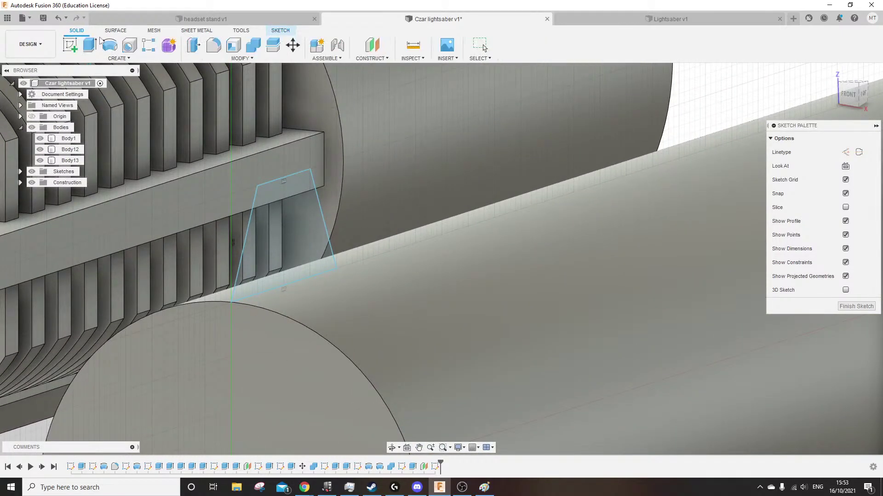
{"action": "left_click", "coordinate": [111, 48]}
{"action": "scroll", "coordinate": [396, 235], "scroll_direction": "down", "scroll_amount": 4}
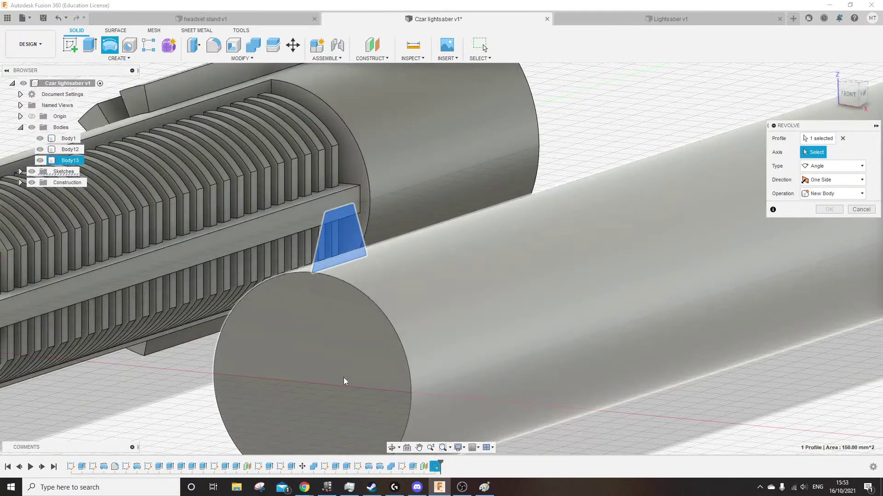
{"action": "left_click", "coordinate": [328, 375]}
{"action": "scroll", "coordinate": [419, 298], "scroll_direction": "down", "scroll_amount": 4}
{"action": "middle_click_drag", "start_coordinate": [420, 298], "coordinate": [469, 230]}
{"action": "scroll", "coordinate": [223, 291], "scroll_direction": "up", "scroll_amount": 3}
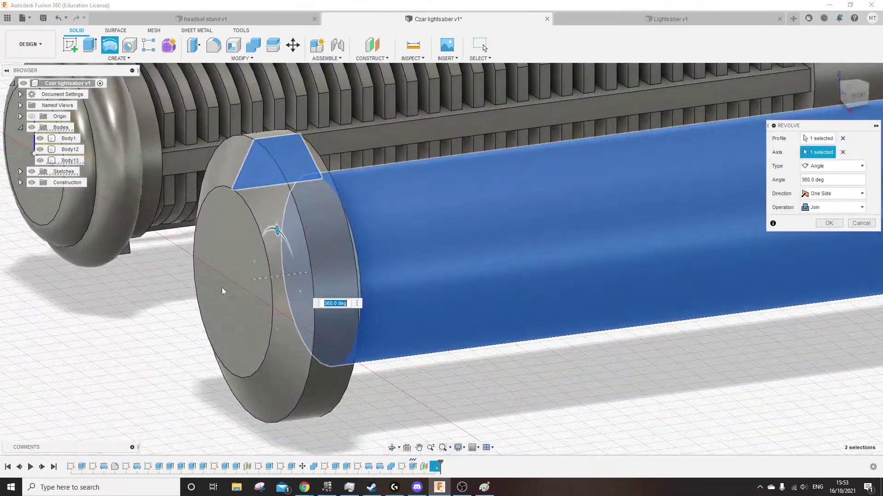
{"action": "middle_click_drag", "start_coordinate": [223, 291], "coordinate": [222, 267], "text": "shift"}
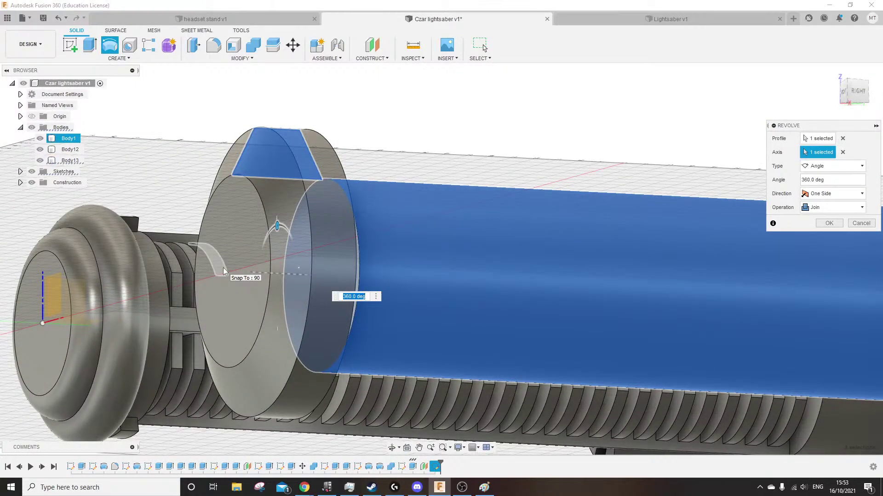
{"action": "key", "text": "Return"}
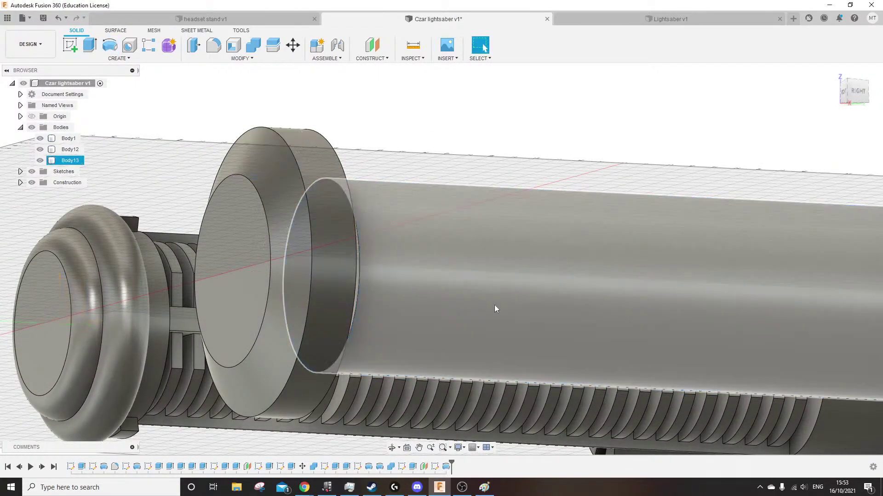
On the cylinder's pommel end face, sketch two concentric circles: one of 40 mm diameter and one matching the ring's outer edge
{"action": "mouse_move", "coordinate": [494, 305]}
{"action": "middle_mouse_down", "text": "shift"}
{"action": "mouse_move", "coordinate": [418, 282]}
{"action": "mouse_move", "coordinate": [296, 268]}
{"action": "middle_mouse_up", "text": "shift"}
{"action": "left_click", "coordinate": [297, 268]}
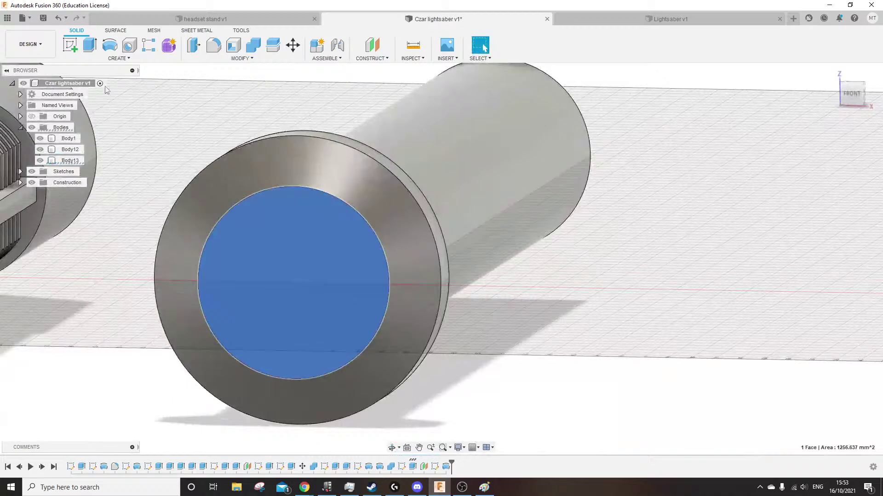
{"action": "left_click", "coordinate": [71, 47]}
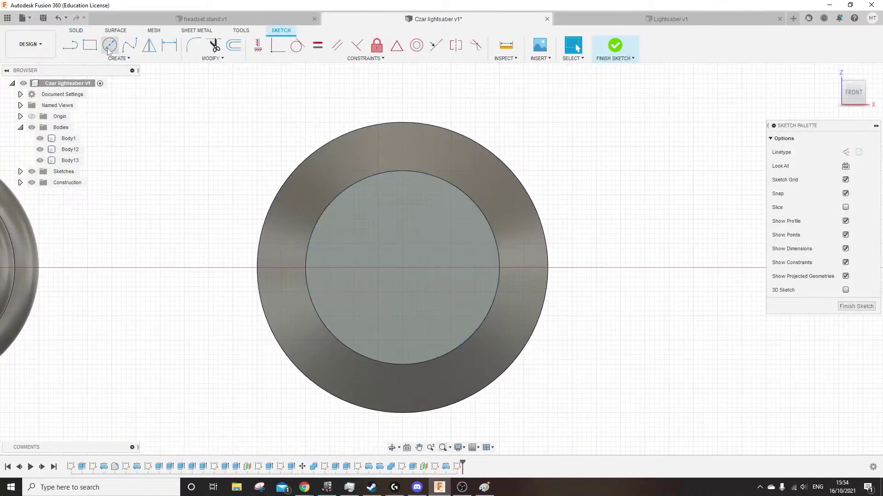
{"action": "left_click", "coordinate": [109, 46]}
{"action": "left_click", "coordinate": [402, 268]}
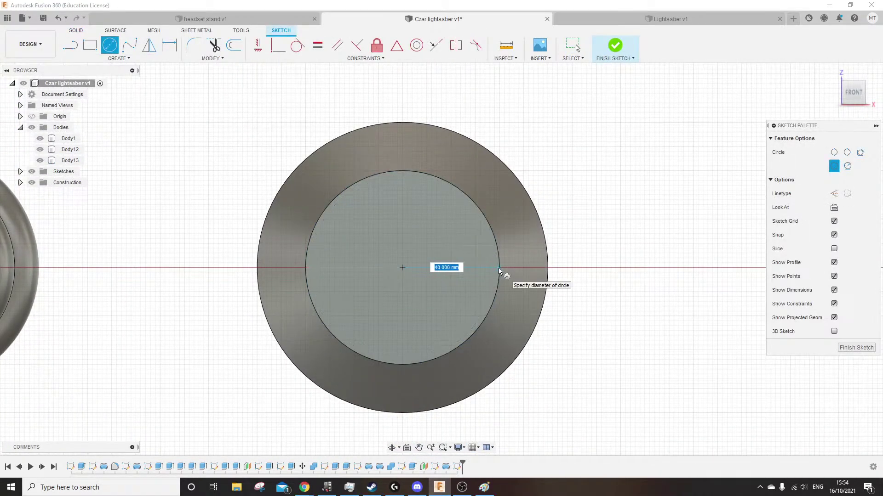
{"action": "left_click", "coordinate": [499, 268]}
{"action": "left_click", "coordinate": [402, 267]}
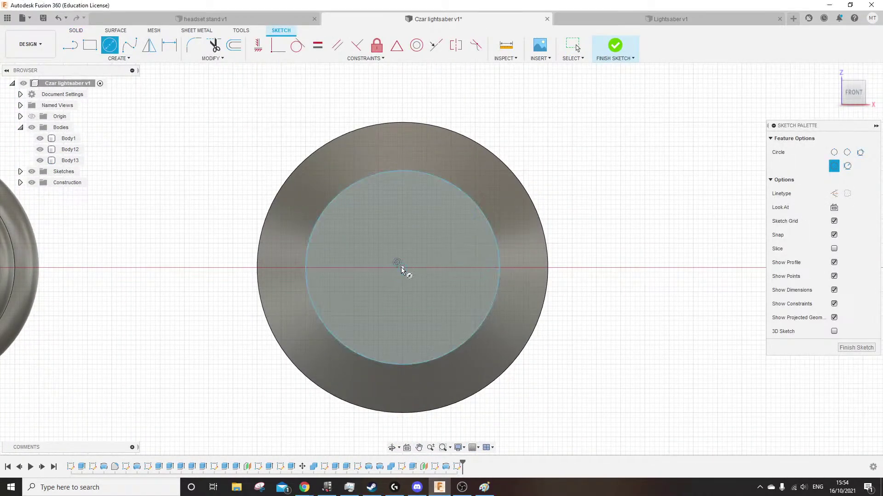
{"action": "left_click", "coordinate": [547, 268]}
Draw four 30 mm radial lines from the centre to the outer circle: one horizontal, one to the upper left and two downward
{"action": "left_click", "coordinate": [70, 45]}
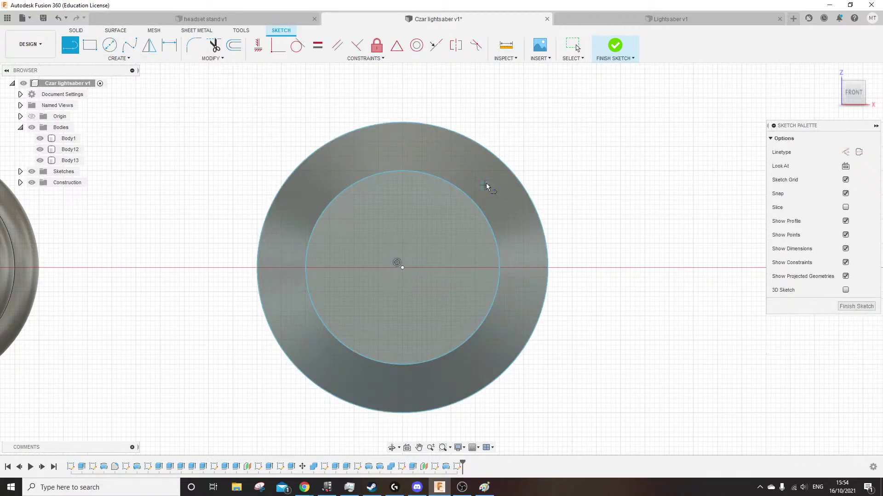
{"action": "left_click", "coordinate": [403, 268]}
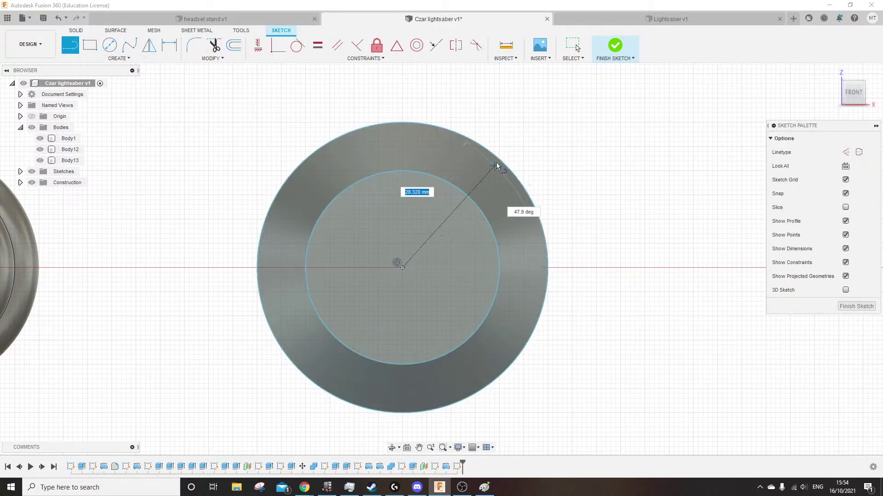
{"action": "left_click", "coordinate": [549, 269]}
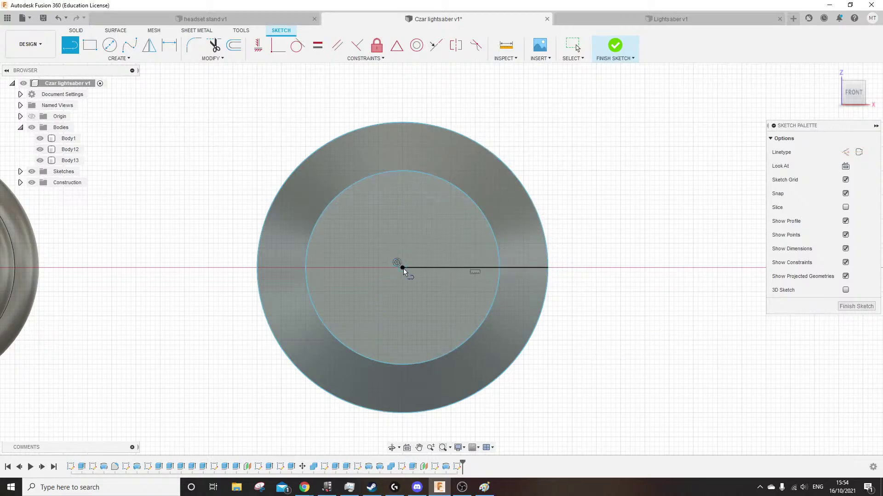
{"action": "left_click", "coordinate": [403, 268]}
{"action": "double_click", "coordinate": [279, 189]}
{"action": "left_click", "coordinate": [398, 267]}
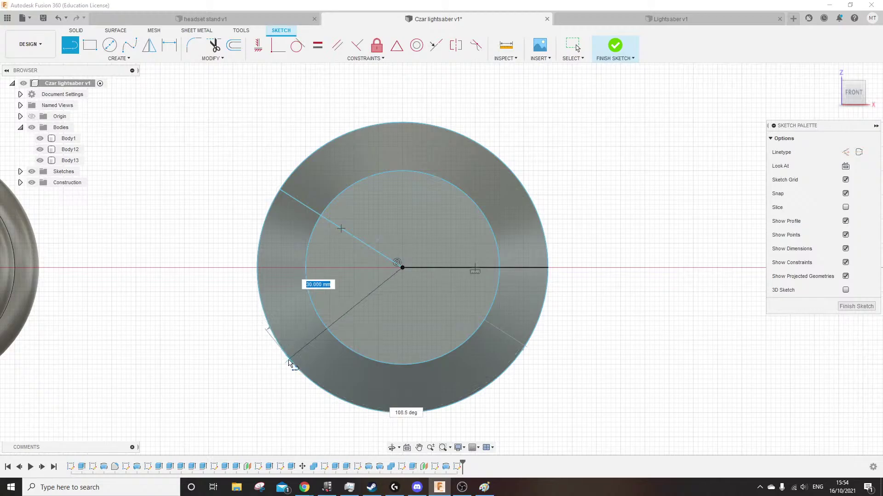
{"action": "double_click", "coordinate": [293, 364]}
{"action": "left_click", "coordinate": [403, 268]}
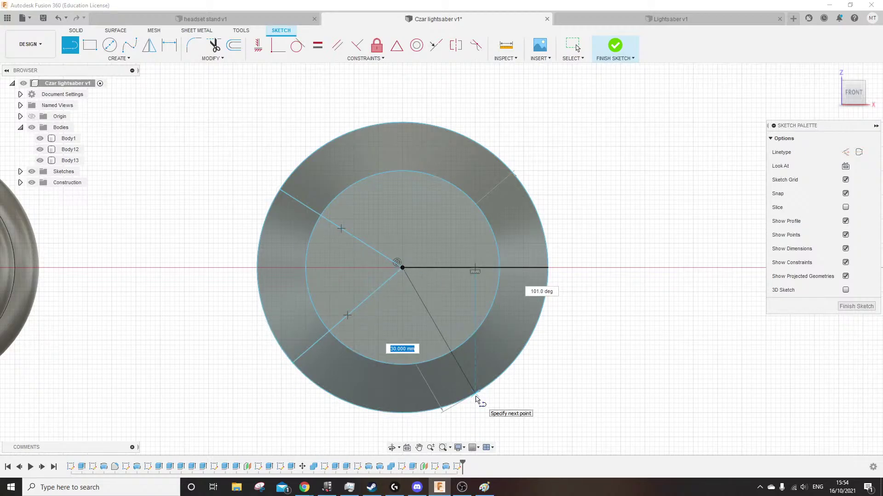
{"action": "double_click", "coordinate": [476, 396]}
Extrude the left and lower-right sectors between the two circles through the pommel ring as a cut
{"action": "left_click", "coordinate": [79, 32]}
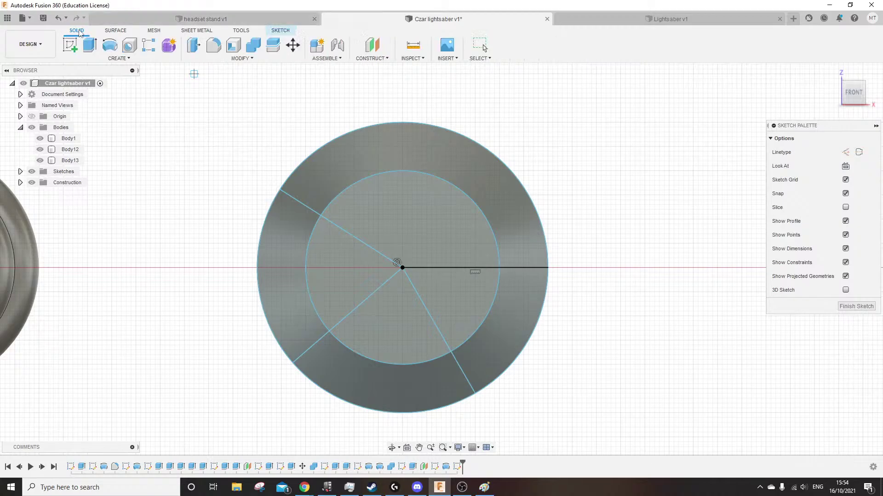
{"action": "left_click", "coordinate": [92, 48]}
{"action": "left_click", "coordinate": [172, 275]}
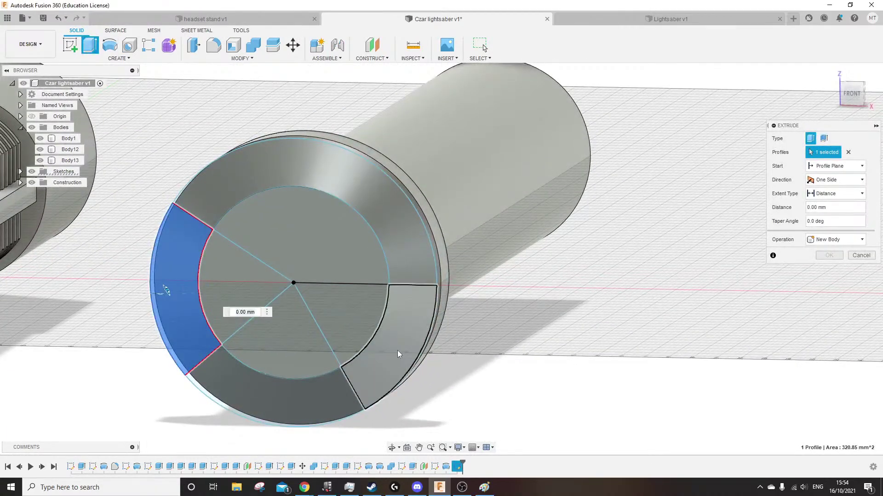
{"action": "left_click", "coordinate": [397, 350]}
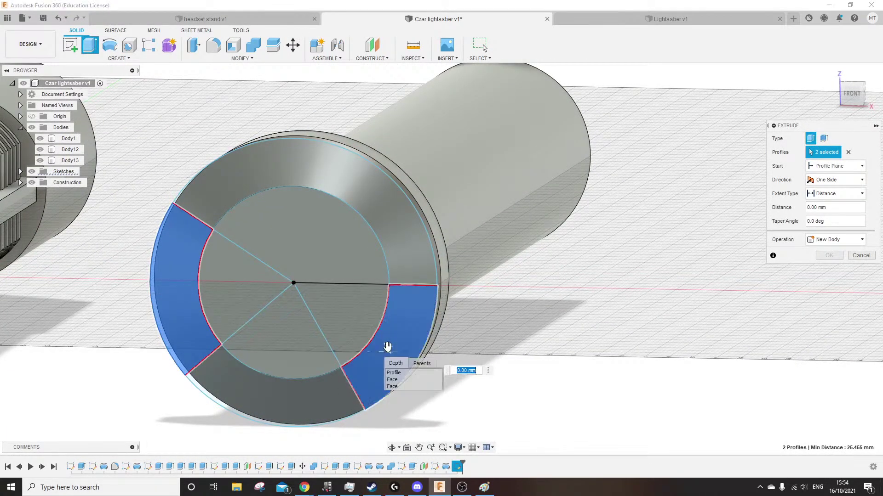
{"action": "left_click_drag", "start_coordinate": [385, 348], "coordinate": [519, 347]}
{"action": "left_click", "coordinate": [830, 270]}
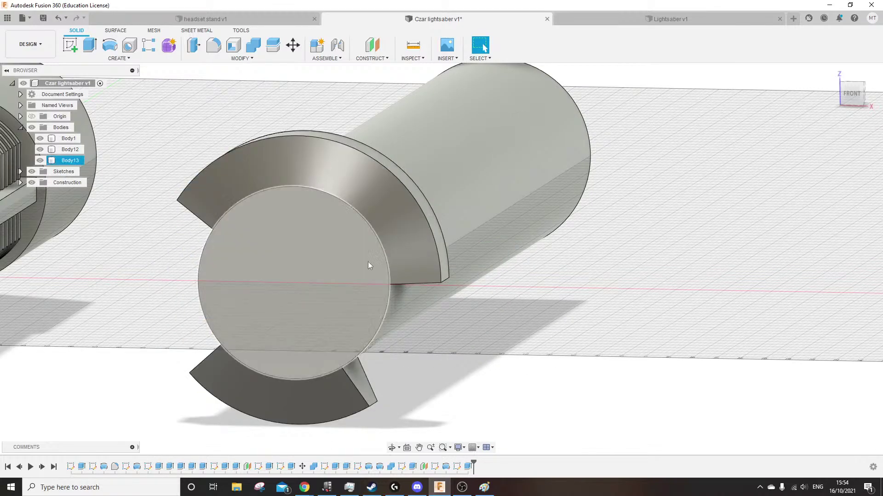
Make the offset construction plane Plane2 at the new cylinder visible
{"action": "middle_click_drag", "start_coordinate": [368, 264], "coordinate": [555, 331], "text": "shift"}
{"action": "scroll", "coordinate": [503, 359], "scroll_direction": "down", "scroll_amount": 4}
{"action": "middle_click_drag", "start_coordinate": [504, 359], "coordinate": [353, 315], "text": "shift"}
{"action": "key", "text": "Escape"}
{"action": "left_click", "coordinate": [431, 302]}
{"action": "scroll", "coordinate": [431, 302], "scroll_direction": "up", "scroll_amount": 3}
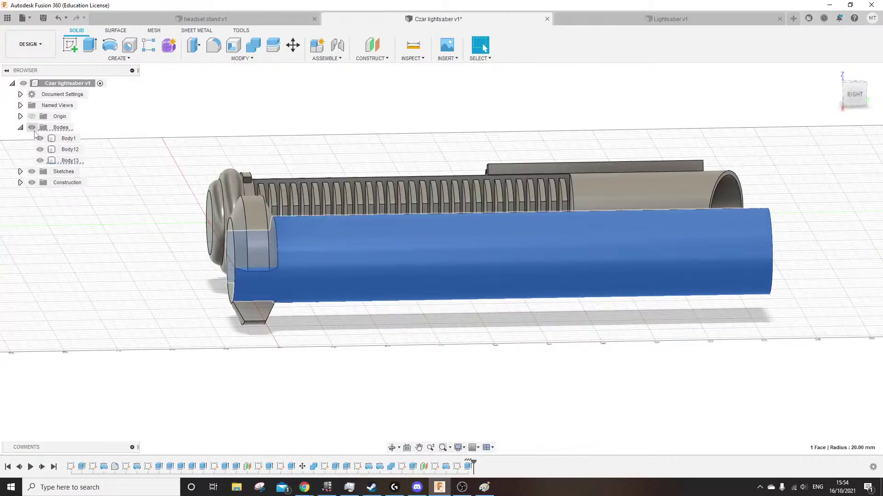
{"action": "key", "text": "Escape"}
{"action": "left_click", "coordinate": [20, 127]}
{"action": "left_click", "coordinate": [20, 127]}
{"action": "left_click", "coordinate": [20, 117]}
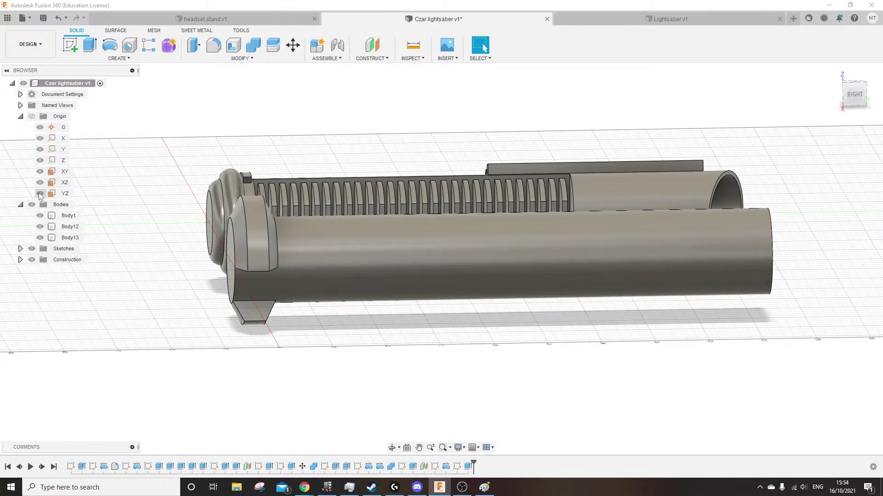
{"action": "left_click", "coordinate": [20, 117]}
{"action": "left_click", "coordinate": [40, 205]}
{"action": "left_click", "coordinate": [68, 205]}
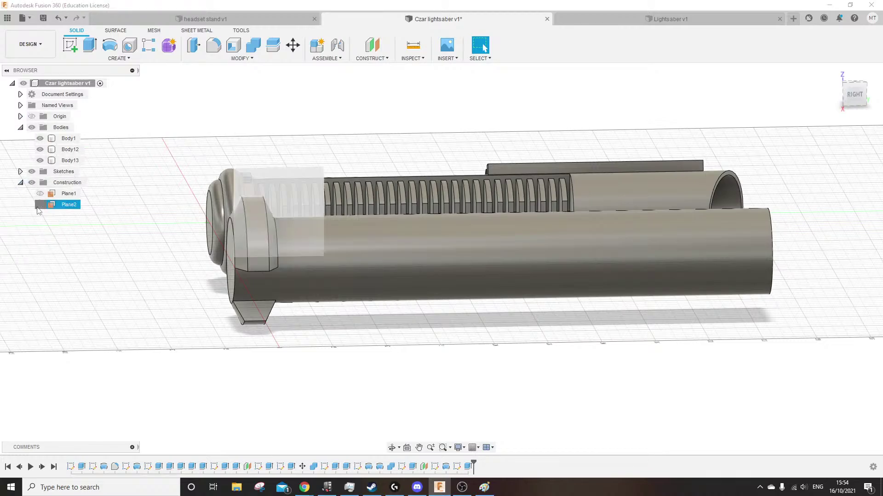
{"action": "key", "text": "F6"}
{"action": "key", "text": "Escape"}
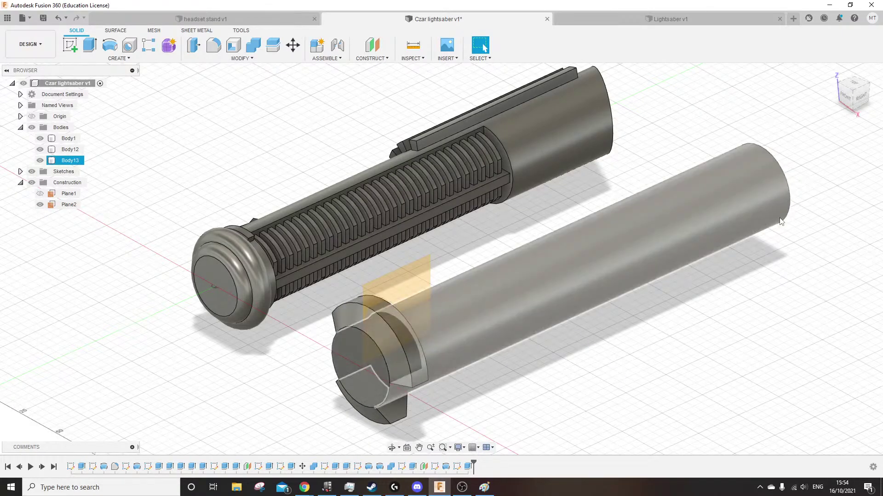
On Plane2, sketch a long thin rectangle from the ring's inner corner, running along and just below the cylinder's upper edge
{"action": "middle_click_drag", "start_coordinate": [657, 294], "coordinate": [301, 209], "text": "shift"}
{"action": "left_click", "coordinate": [348, 156]}
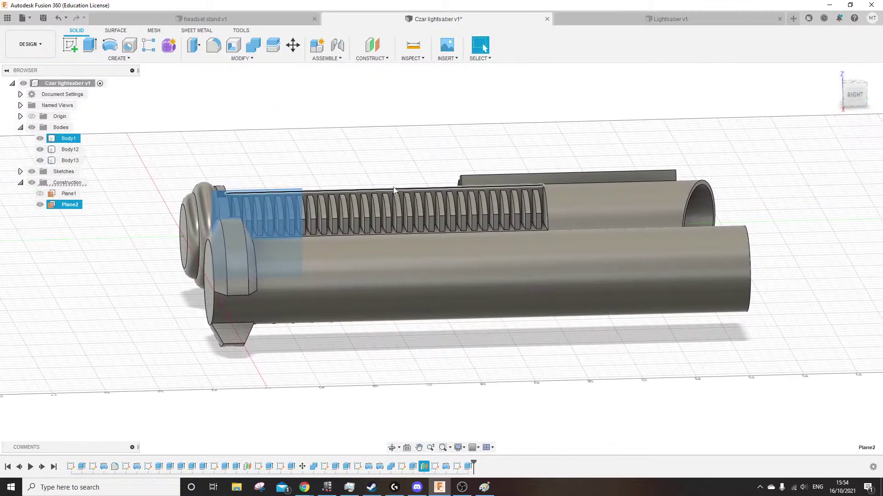
{"action": "left_click", "coordinate": [73, 50]}
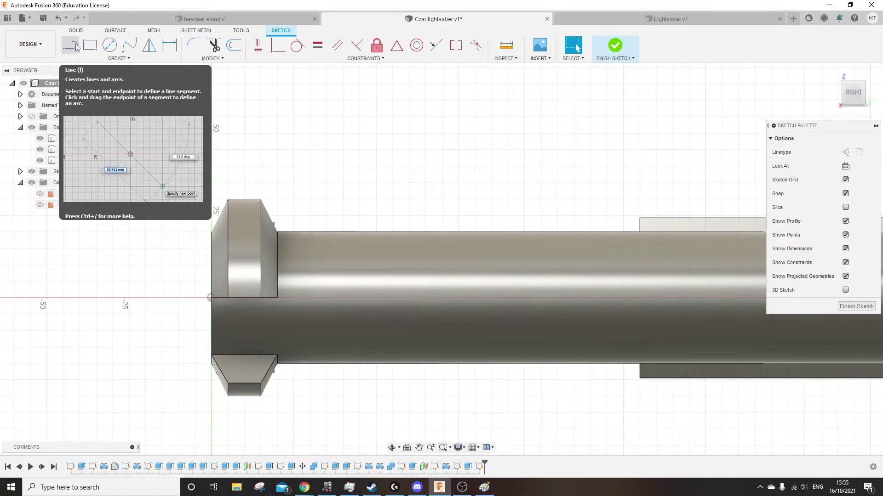
{"action": "left_click", "coordinate": [90, 45]}
{"action": "scroll", "coordinate": [299, 241], "scroll_direction": "up", "scroll_amount": 3}
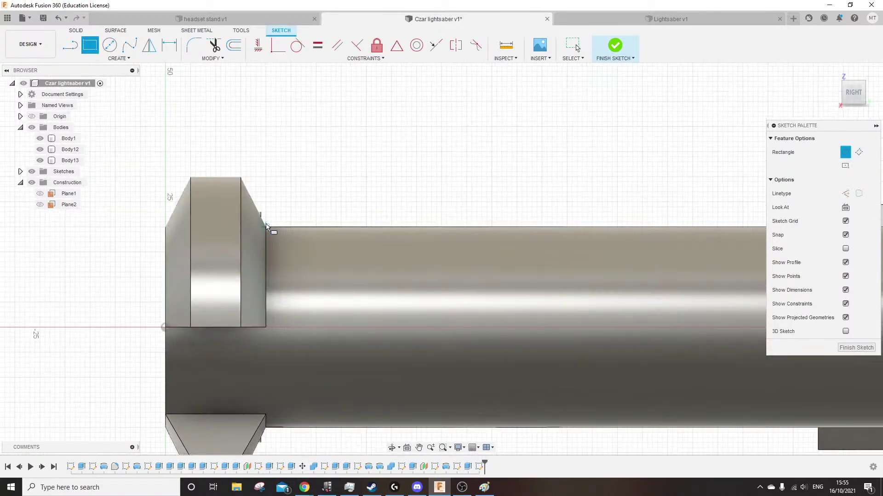
{"action": "left_click", "coordinate": [267, 226]}
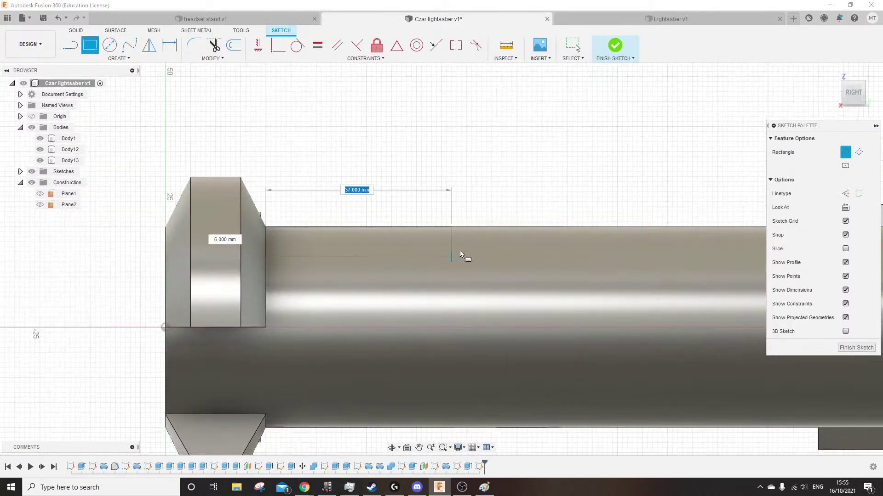
{"action": "left_click", "coordinate": [517, 243]}
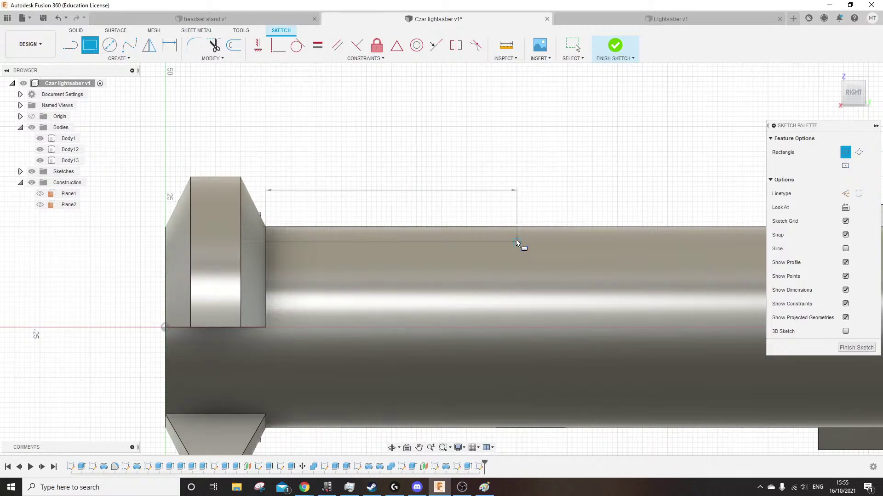
Revolve the thin rectangle around the cylinder's axis as a cut to recess the grip section behind the pommel ring
{"action": "left_click", "coordinate": [75, 32]}
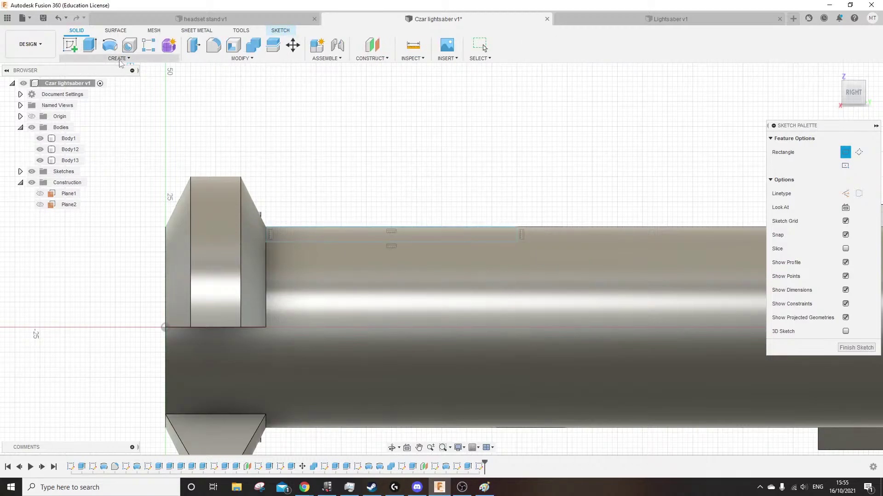
{"action": "left_click", "coordinate": [109, 45]}
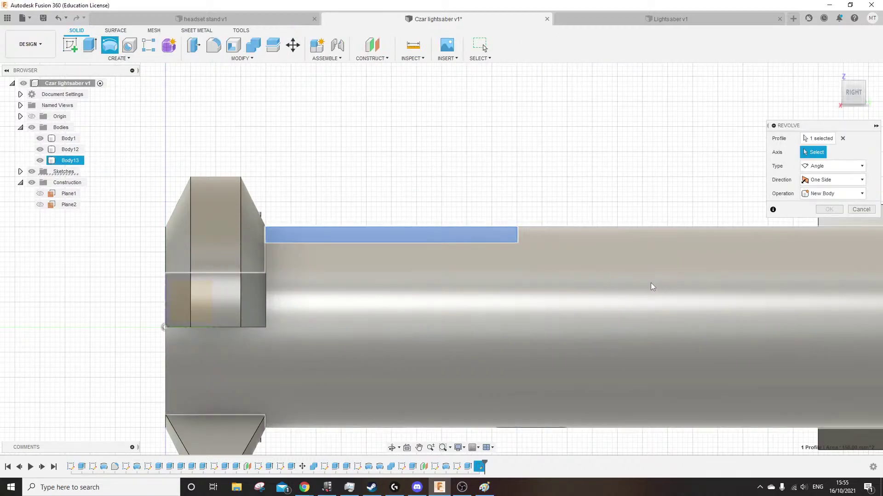
{"action": "left_click", "coordinate": [652, 286]}
{"action": "left_click", "coordinate": [831, 238]}
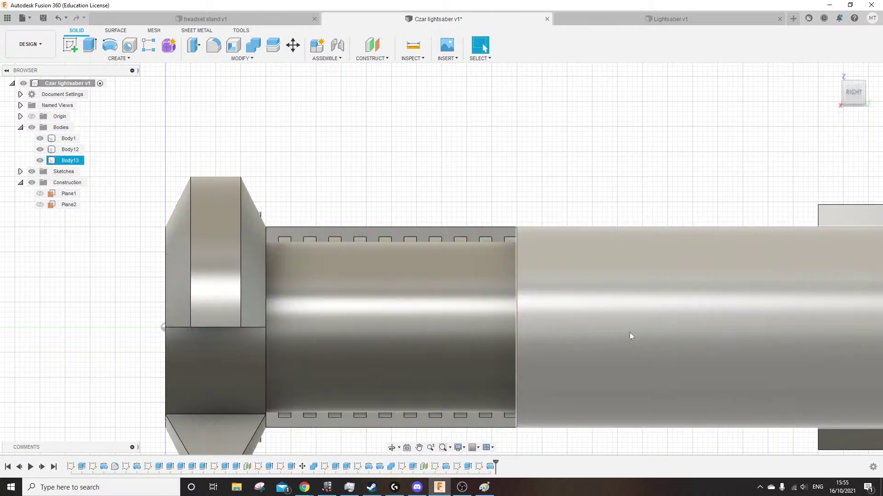
Sketch two concentric circles on the round end face inside the guard, one matching the face edge and one slightly larger
{"action": "middle_click_drag", "start_coordinate": [566, 319], "coordinate": [559, 237], "text": "shift"}
{"action": "left_click", "coordinate": [560, 237]}
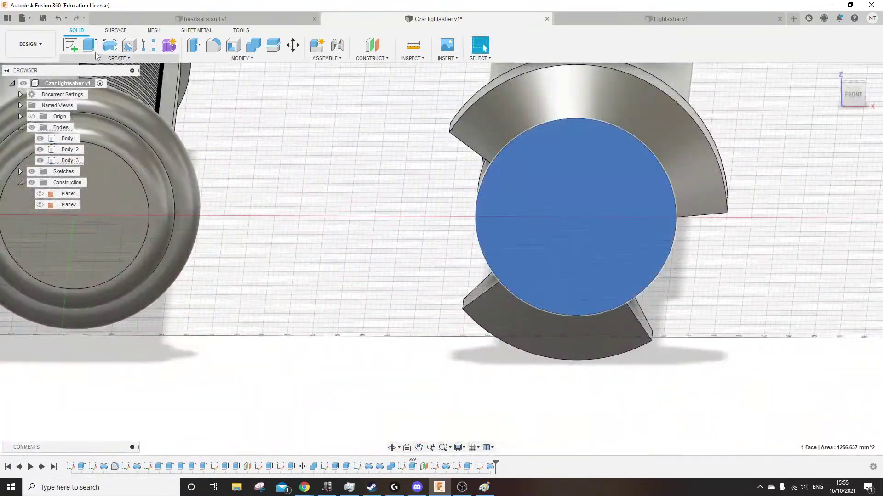
{"action": "left_click", "coordinate": [69, 45]}
{"action": "scroll", "coordinate": [453, 232], "scroll_direction": "up", "scroll_amount": 3}
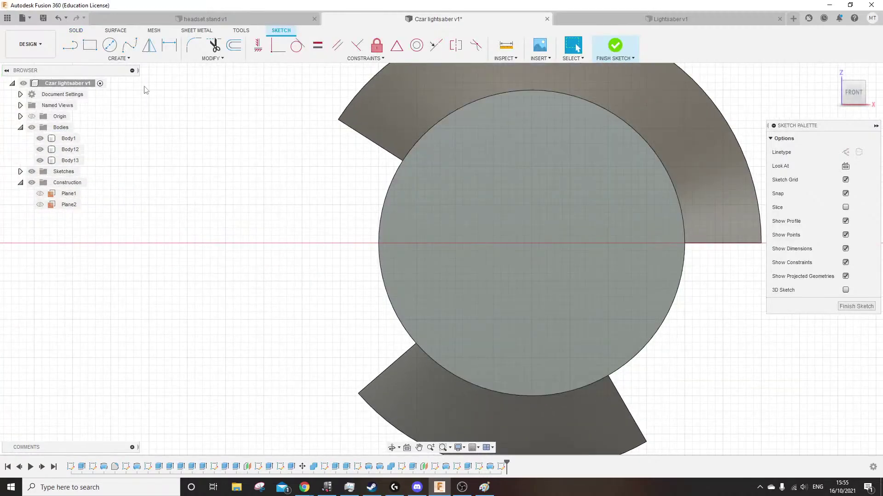
{"action": "left_click", "coordinate": [109, 44]}
{"action": "left_click", "coordinate": [532, 241]}
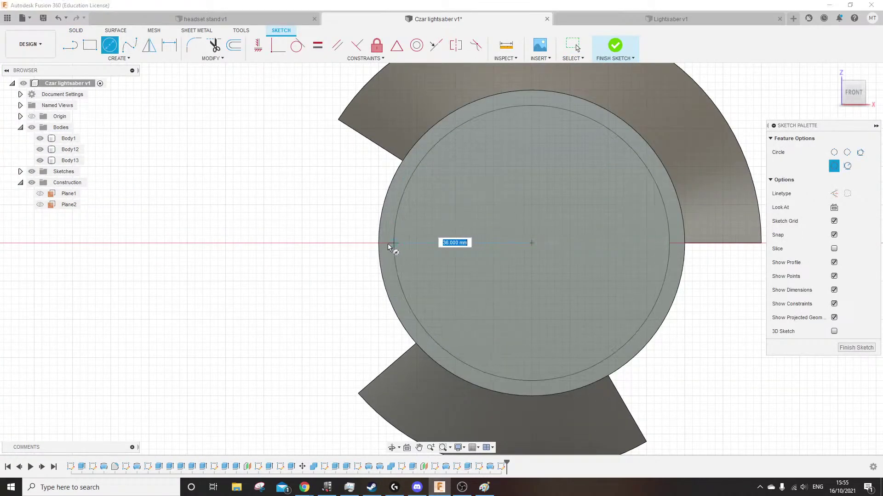
{"action": "left_click", "coordinate": [378, 243]}
{"action": "left_click", "coordinate": [531, 243]}
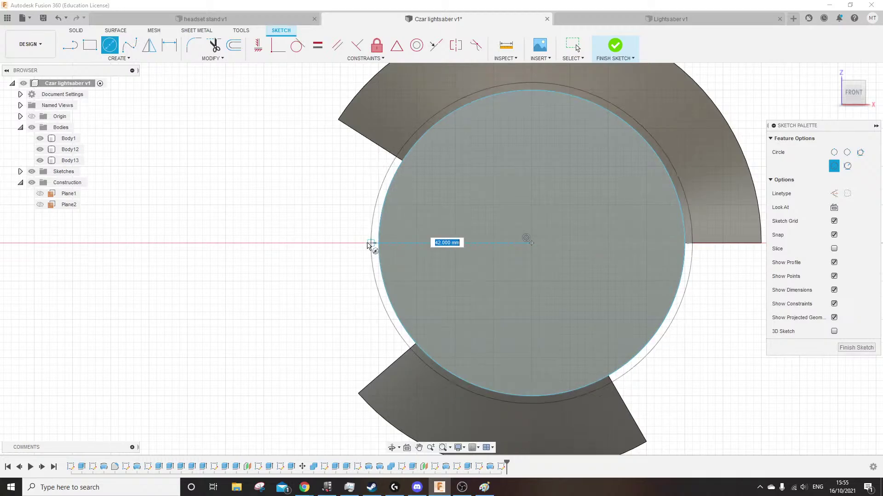
{"action": "left_click", "coordinate": [363, 245]}
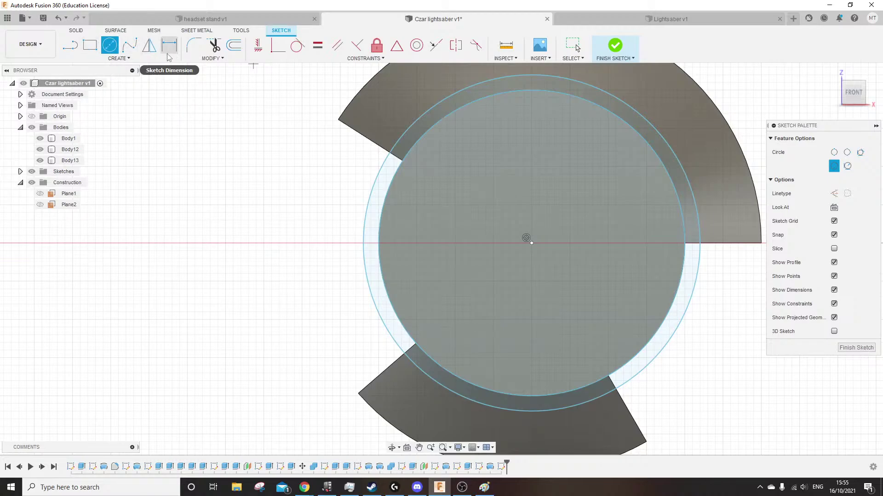
{"action": "left_click", "coordinate": [75, 30]}
{"action": "left_click", "coordinate": [90, 45]}
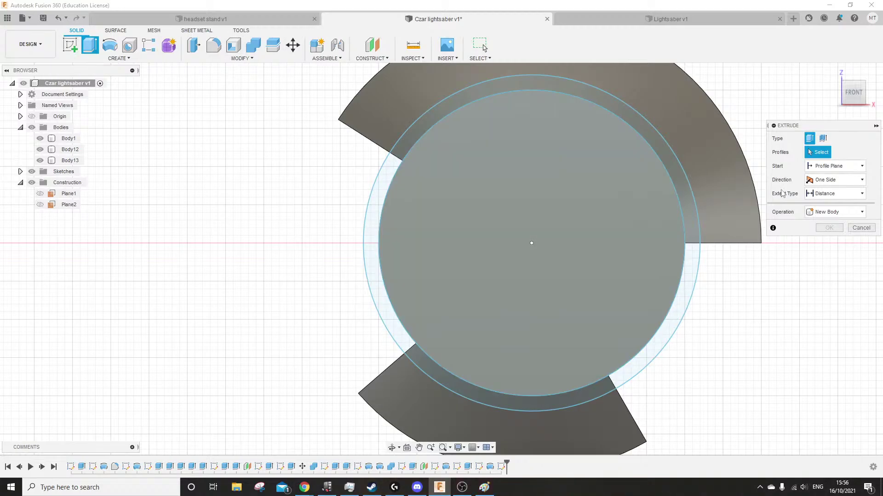
{"action": "left_click", "coordinate": [861, 228]}
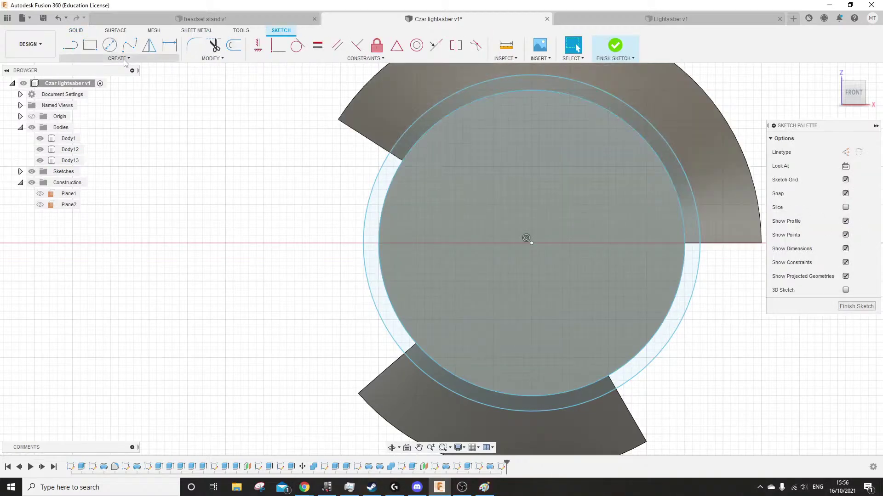
Draw radial lines from the circle centre through both corners of the guard's gap out to the larger circle
{"action": "left_click", "coordinate": [531, 243]}
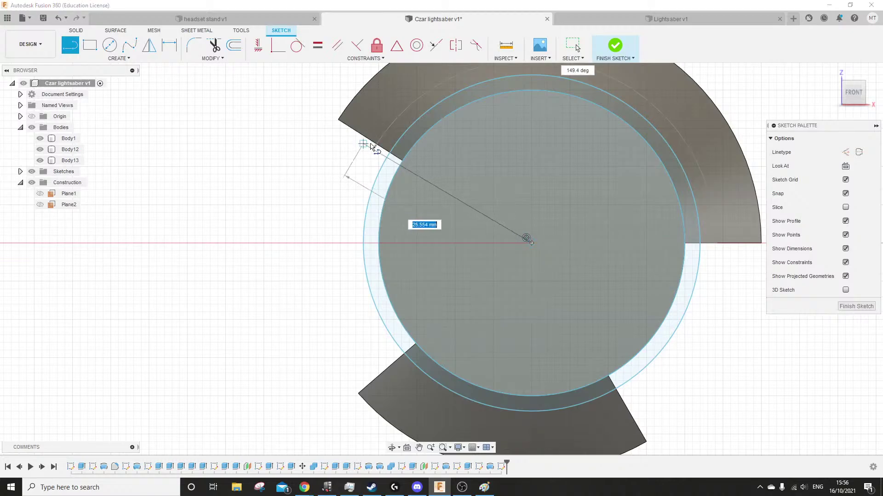
{"action": "left_click", "coordinate": [402, 161]}
{"action": "left_click", "coordinate": [531, 243]}
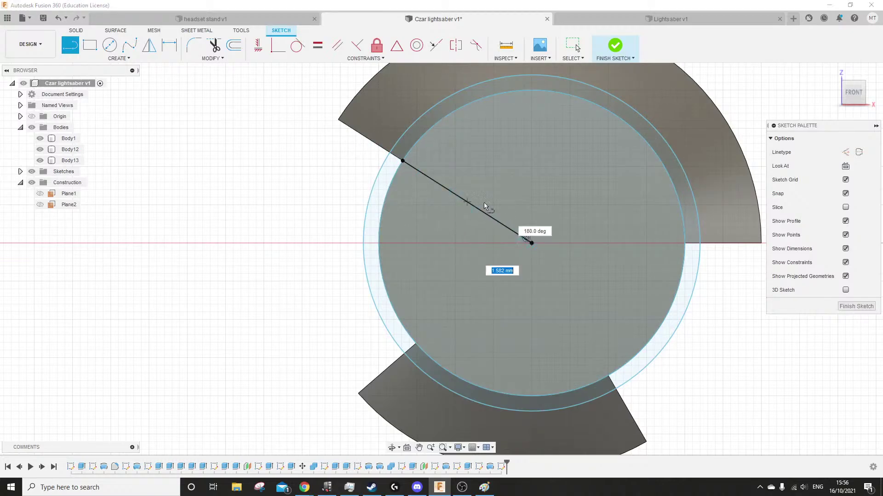
{"action": "left_click", "coordinate": [390, 153]}
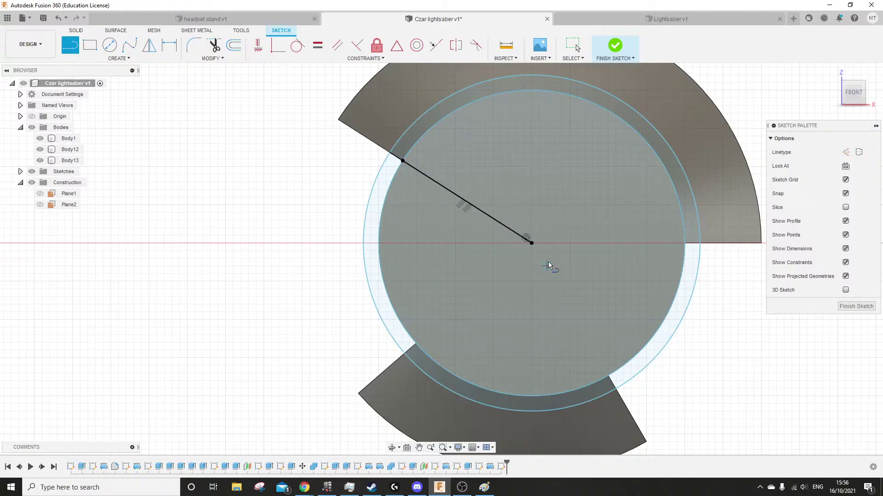
{"action": "left_click", "coordinate": [531, 243]}
{"action": "left_click", "coordinate": [416, 344]}
{"action": "left_click", "coordinate": [531, 243]}
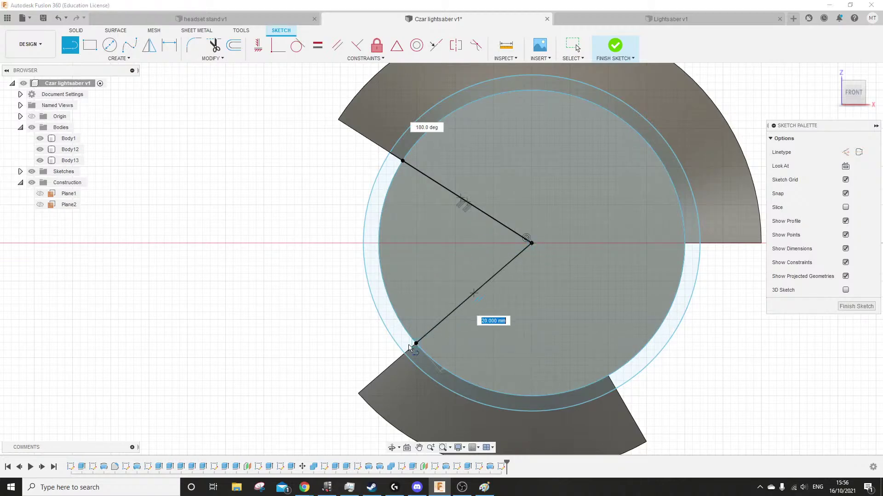
{"action": "left_click", "coordinate": [404, 354]}
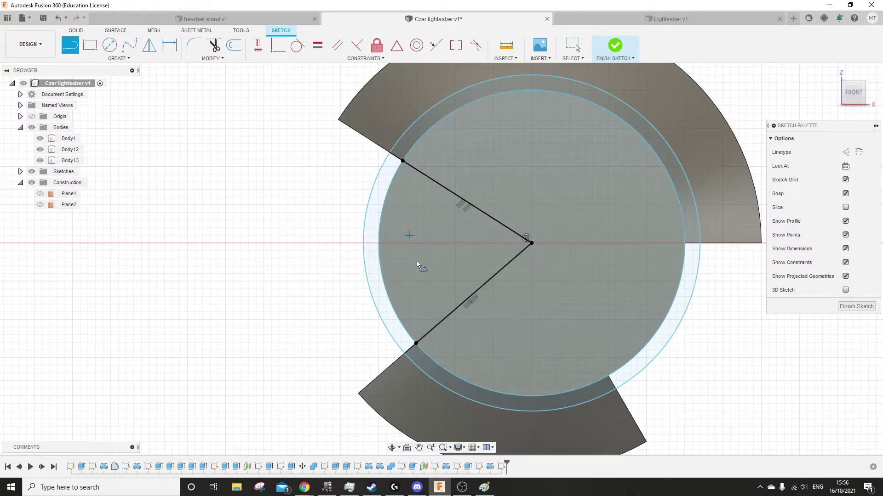
Extrude the ring segment in the guard's gap -250 mm along the handle to its far end, joining it to the body
{"action": "left_click", "coordinate": [76, 30]}
{"action": "left_click", "coordinate": [90, 45]}
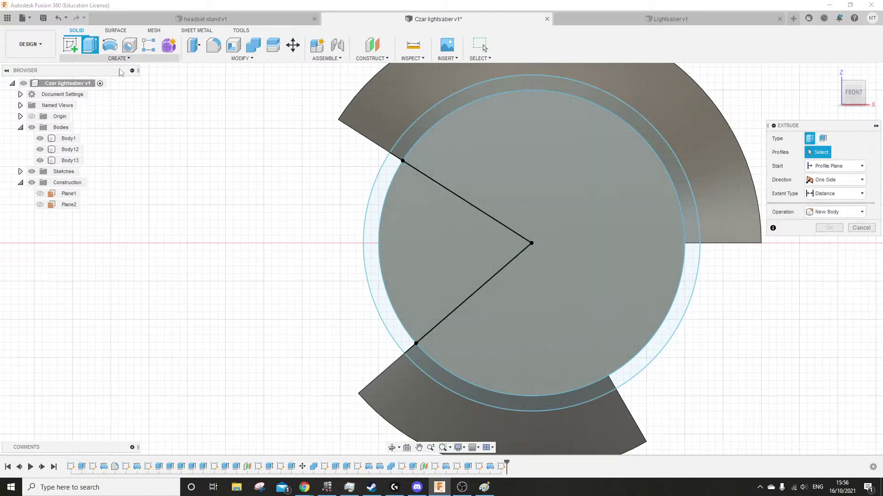
{"action": "left_click", "coordinate": [371, 255]}
{"action": "middle_click_drag", "start_coordinate": [318, 182], "coordinate": [529, 276], "text": "shift"}
{"action": "scroll", "coordinate": [528, 275], "scroll_direction": "down", "scroll_amount": 6}
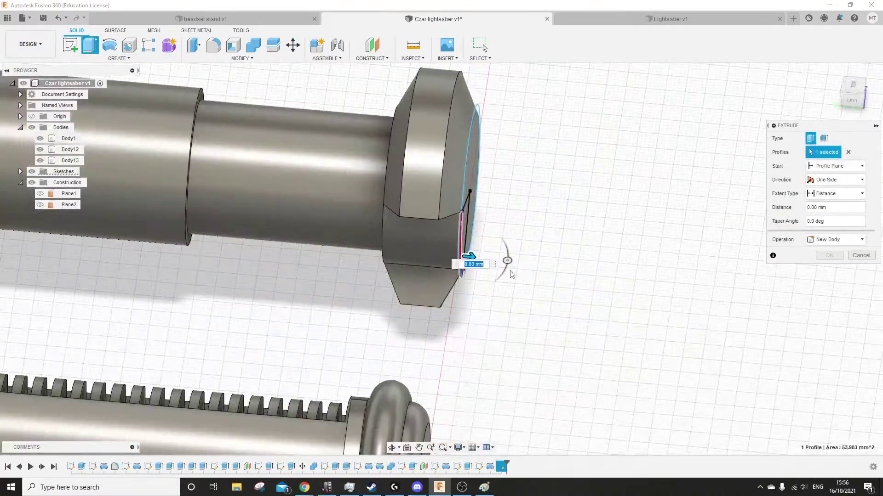
{"action": "middle_click_drag", "start_coordinate": [309, 252], "coordinate": [738, 274]}
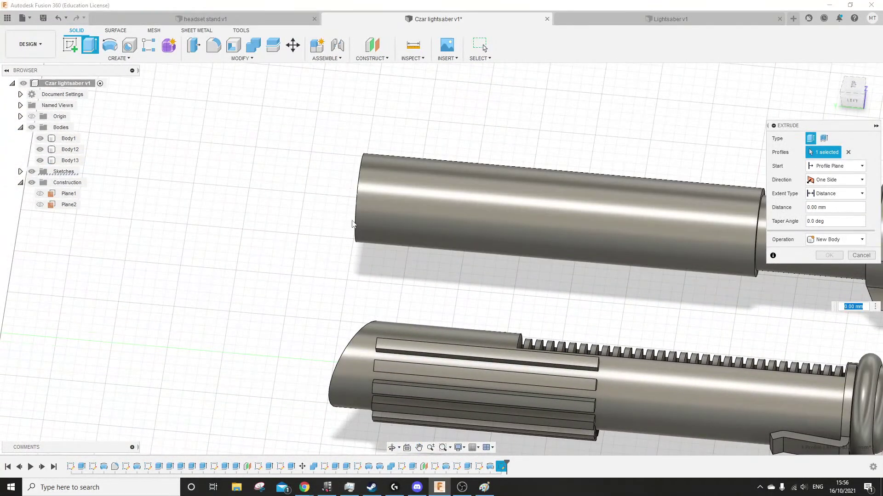
{"action": "middle_click_drag", "start_coordinate": [275, 222], "coordinate": [314, 237], "text": "shift"}
{"action": "left_click", "coordinate": [362, 391]}
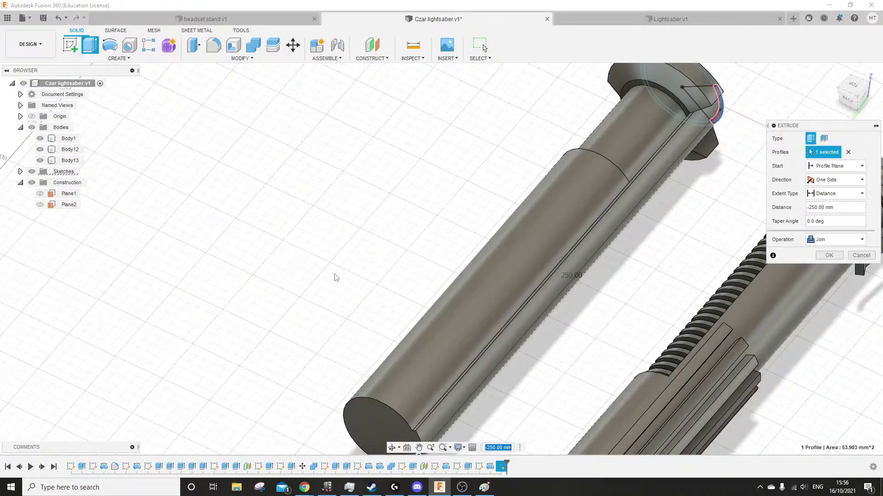
{"action": "middle_click_drag", "start_coordinate": [424, 217], "coordinate": [338, 173]}
{"action": "left_click", "coordinate": [828, 257]}
Edit the ring segment's extrusion so its operation is New Body instead of Join
{"action": "middle_click_drag", "start_coordinate": [625, 209], "coordinate": [435, 252], "text": "shift"}
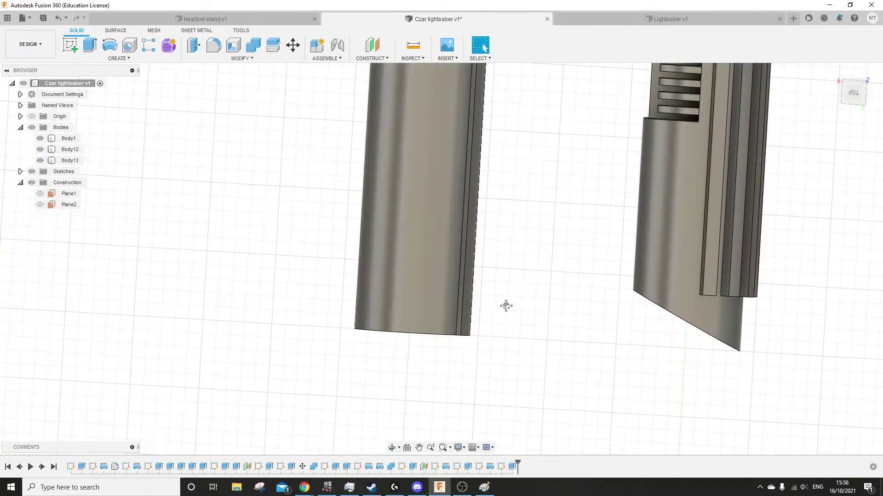
{"action": "middle_click_drag", "start_coordinate": [506, 305], "coordinate": [481, 292]}
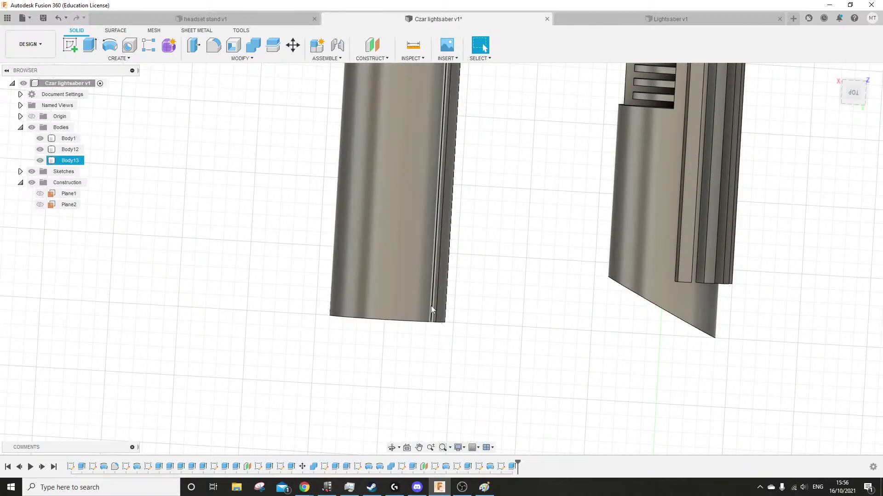
{"action": "left_click", "coordinate": [74, 161]}
{"action": "middle_click_drag", "start_coordinate": [264, 251], "coordinate": [233, 186], "text": "shift"}
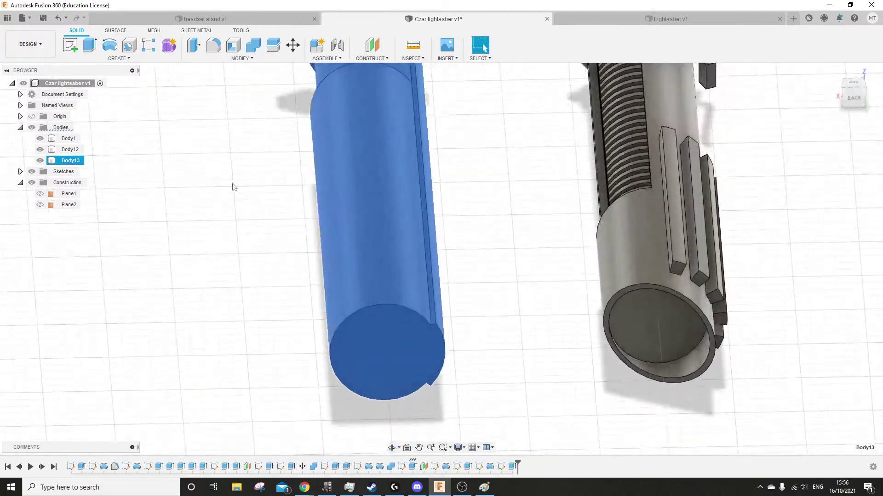
{"action": "right_click", "coordinate": [512, 467]}
{"action": "left_click", "coordinate": [539, 376]}
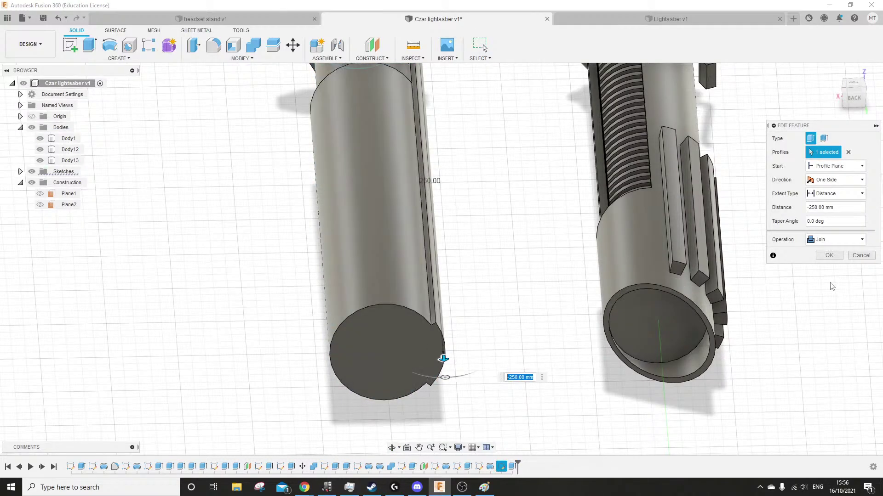
{"action": "left_click", "coordinate": [842, 241]}
{"action": "left_click", "coordinate": [830, 282]}
{"action": "left_click", "coordinate": [829, 255]}
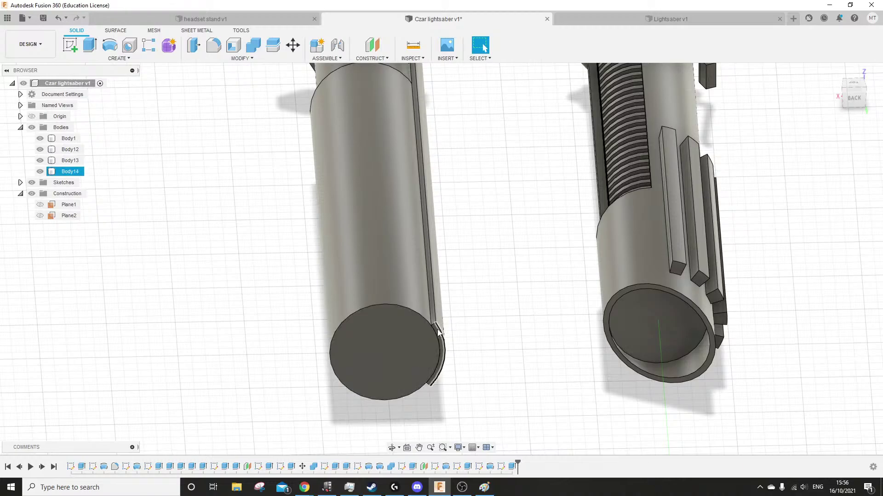
Toggle the visibility of the separate ring segment body and leave it hidden
{"action": "left_click", "coordinate": [40, 171]}
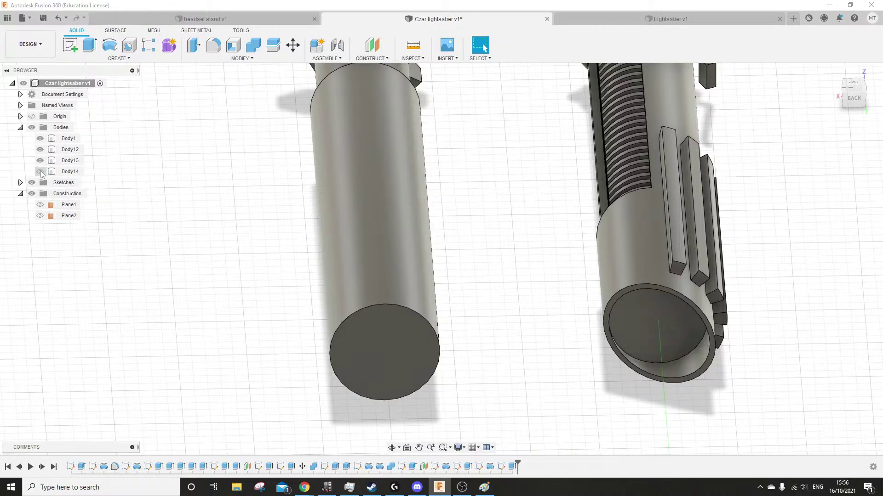
{"action": "left_click", "coordinate": [40, 172]}
{"action": "left_click", "coordinate": [41, 172]}
{"action": "left_click", "coordinate": [40, 172]}
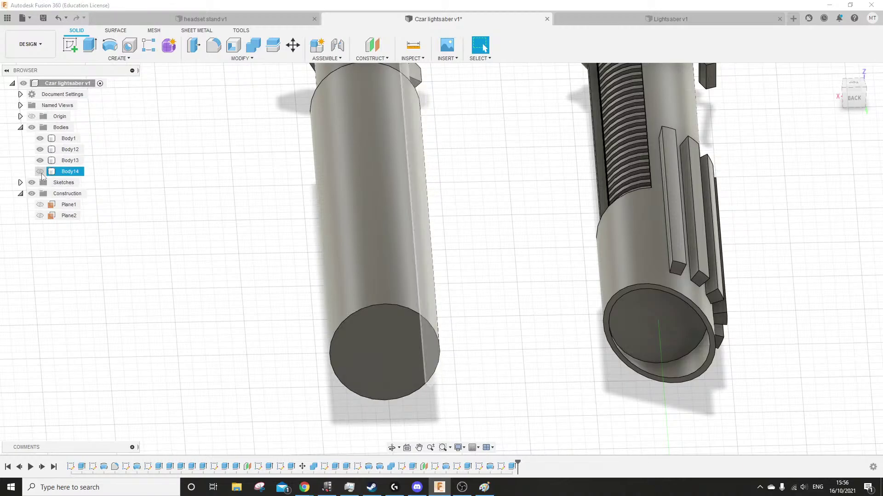
{"action": "left_click", "coordinate": [40, 172]}
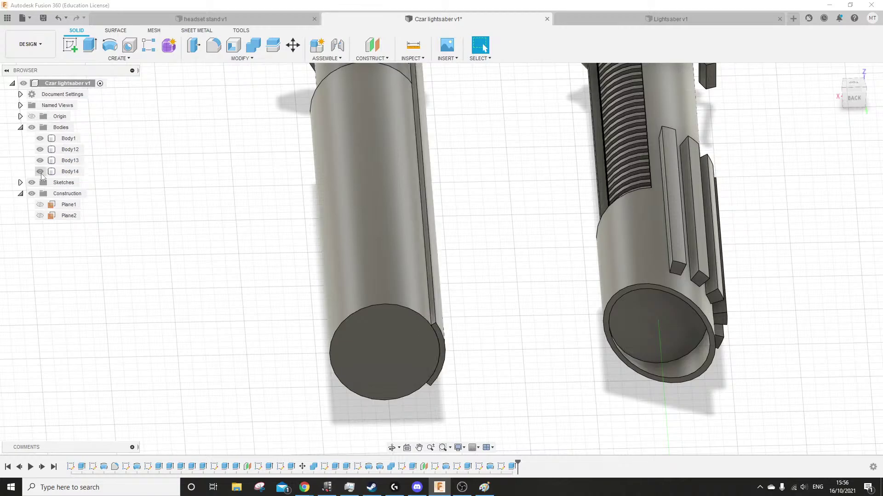
Sketch a right triangle on the top plane across the plain handle's far end, with a sloping side of about 47.17 mm
{"action": "middle_click_drag", "start_coordinate": [184, 233], "coordinate": [256, 296], "text": "shift"}
{"action": "scroll", "coordinate": [225, 255], "scroll_direction": "down", "scroll_amount": 3}
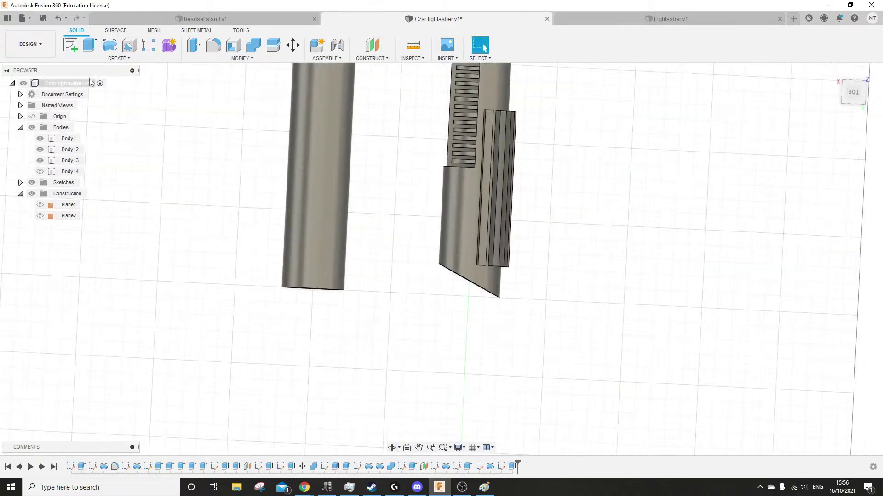
{"action": "left_click", "coordinate": [69, 45]}
{"action": "scroll", "coordinate": [263, 348], "scroll_direction": "down", "scroll_amount": 3}
{"action": "left_click", "coordinate": [347, 145]}
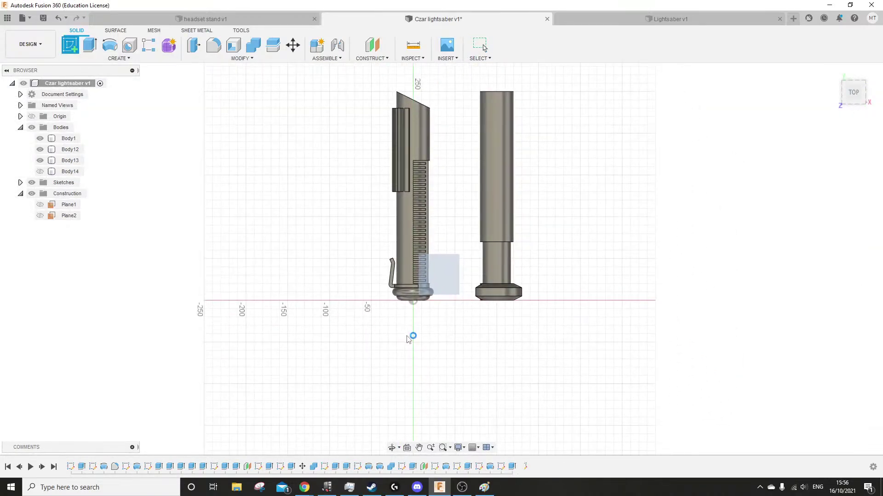
{"action": "scroll", "coordinate": [412, 301], "scroll_direction": "up", "scroll_amount": 5}
{"action": "middle_click_drag", "start_coordinate": [358, 205], "coordinate": [346, 318]}
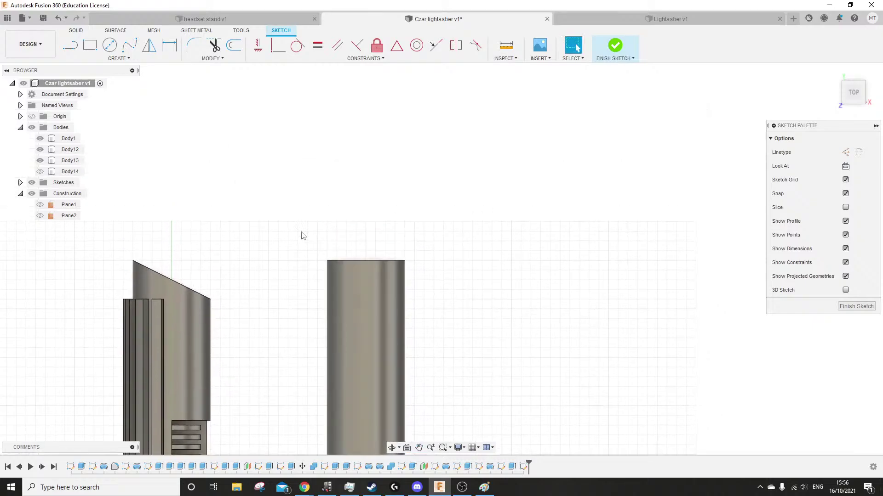
{"action": "scroll", "coordinate": [301, 232], "scroll_direction": "up", "scroll_amount": 1}
{"action": "left_click", "coordinate": [70, 45]}
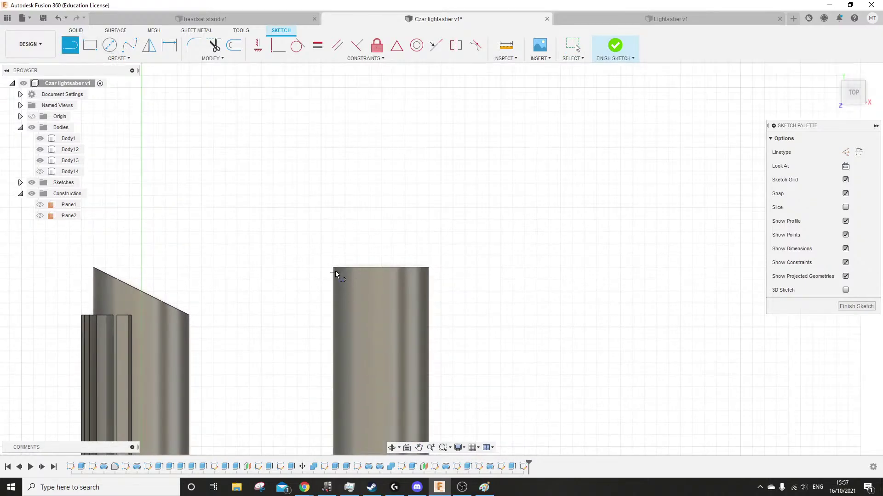
{"action": "left_click", "coordinate": [429, 267]}
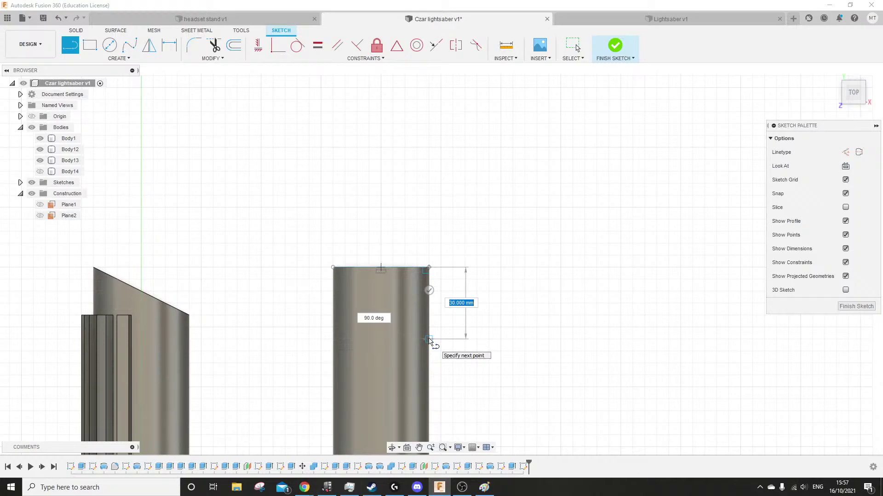
{"action": "left_click", "coordinate": [429, 328]}
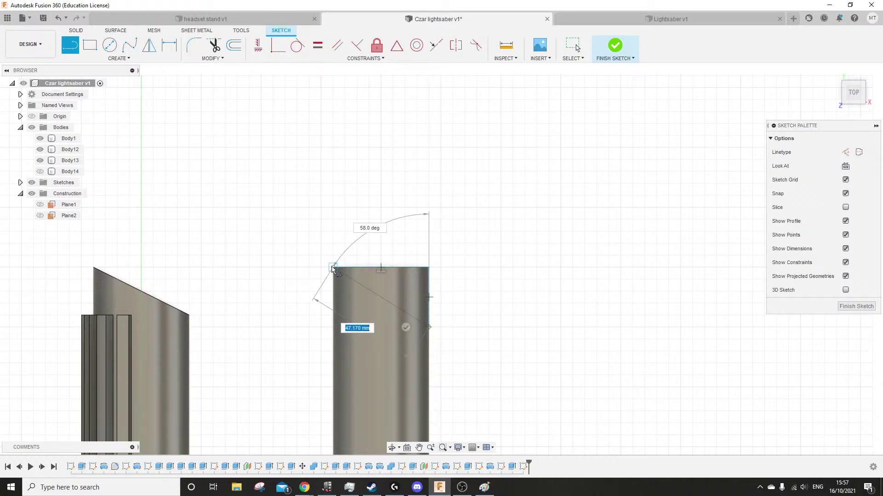
{"action": "key", "text": "Escape"}
Extrude the triangular profile upward as a cut through the upper half of the handle's end
{"action": "left_click", "coordinate": [76, 31]}
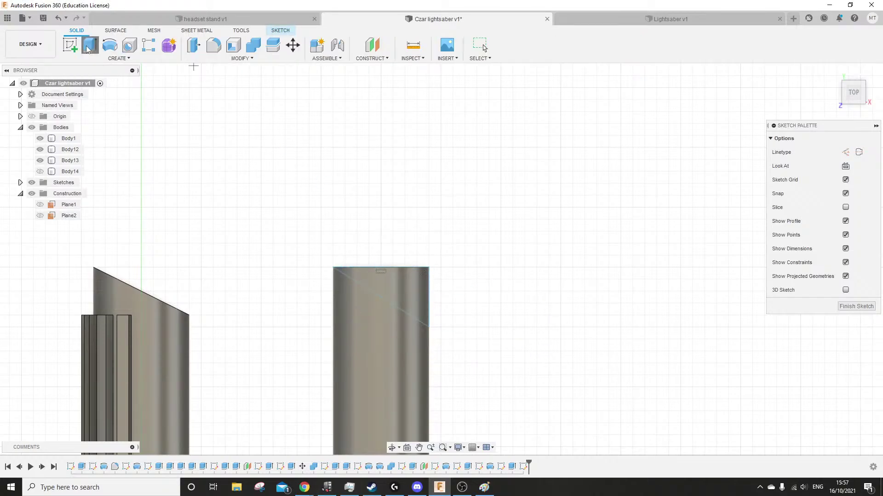
{"action": "left_click", "coordinate": [88, 46]}
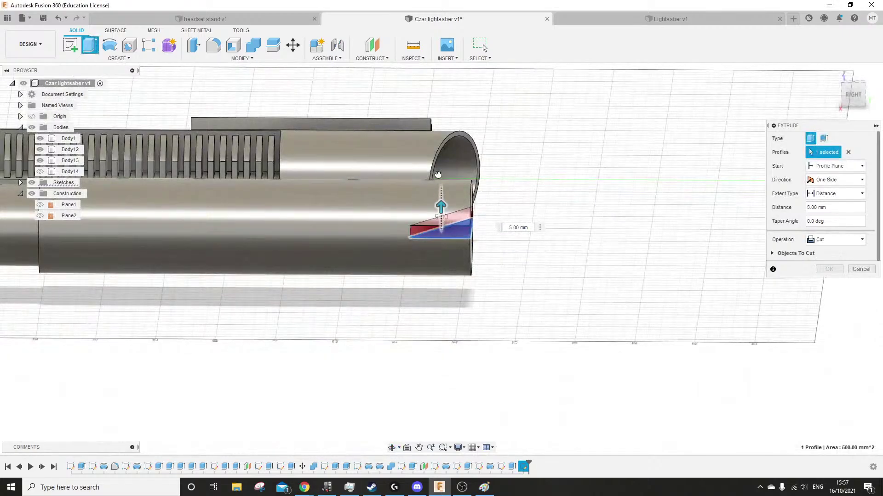
{"action": "left_click_drag", "start_coordinate": [438, 174], "coordinate": [438, 161]}
{"action": "left_click", "coordinate": [831, 270]}
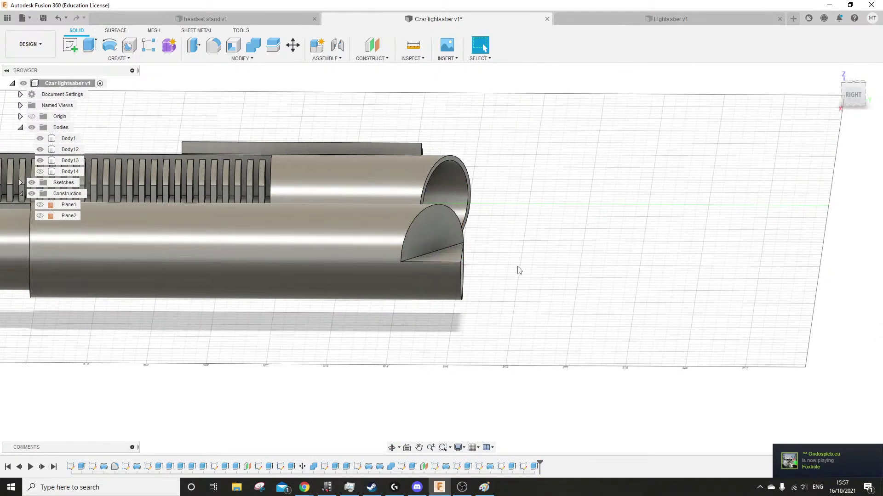
Extrude the remaining triangular face downward as a cut through the lower half to complete the slanted end
{"action": "left_click", "coordinate": [92, 48]}
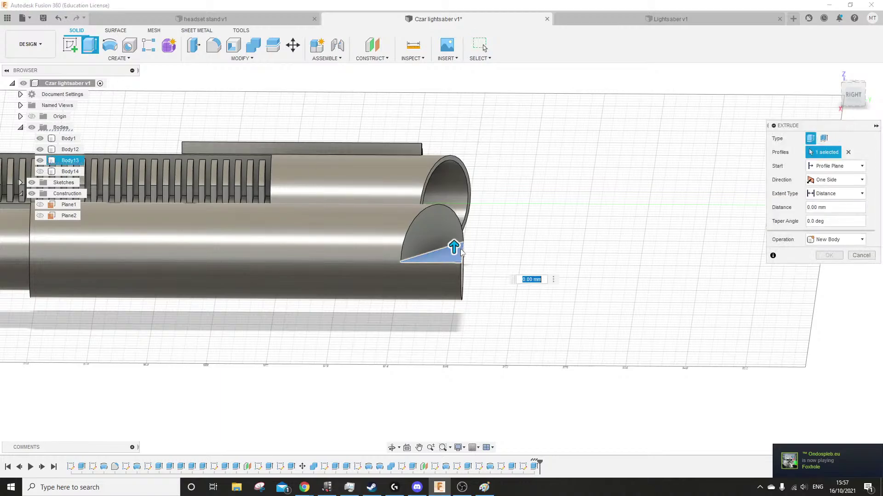
{"action": "left_click_drag", "start_coordinate": [455, 249], "coordinate": [455, 339]}
{"action": "left_click", "coordinate": [829, 270]}
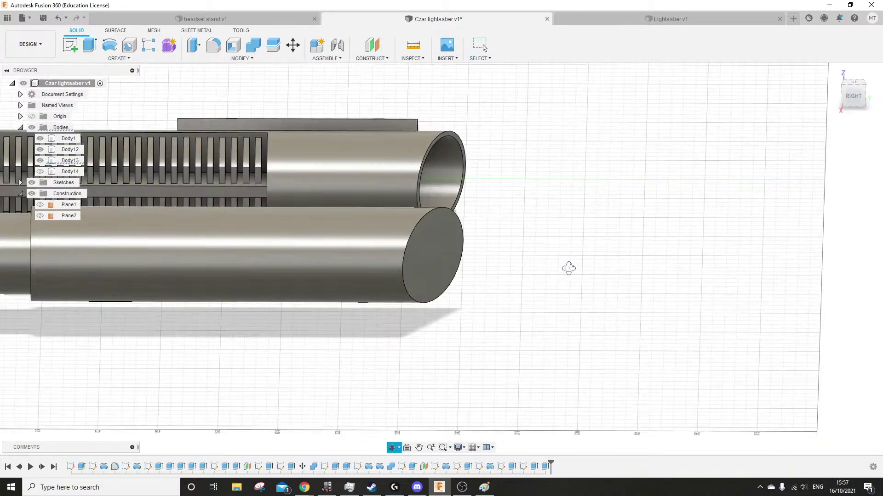
Show the hidden ring segment body and extrude its end face 28 mm past the slanted end, joining it to the handle
{"action": "middle_click_drag", "start_coordinate": [567, 266], "coordinate": [473, 288], "text": "shift"}
{"action": "left_click", "coordinate": [40, 171]}
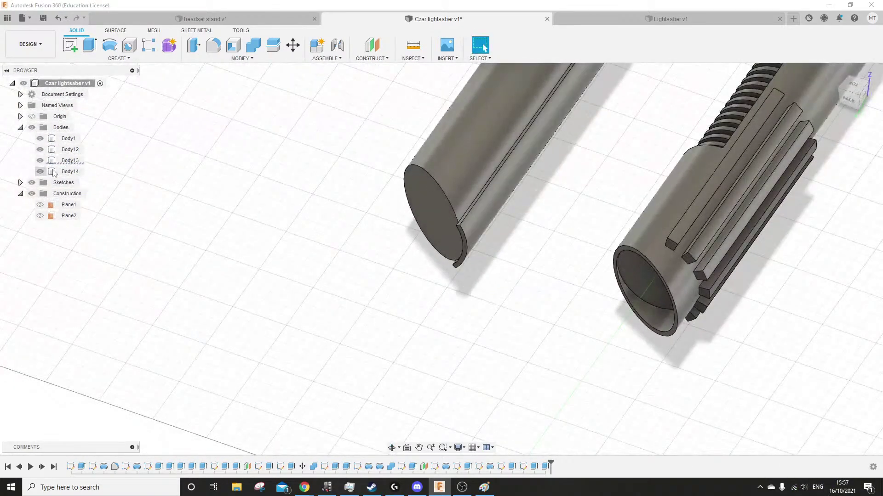
{"action": "middle_click_drag", "start_coordinate": [391, 278], "coordinate": [474, 250], "text": "shift"}
{"action": "scroll", "coordinate": [488, 201], "scroll_direction": "up", "scroll_amount": 4}
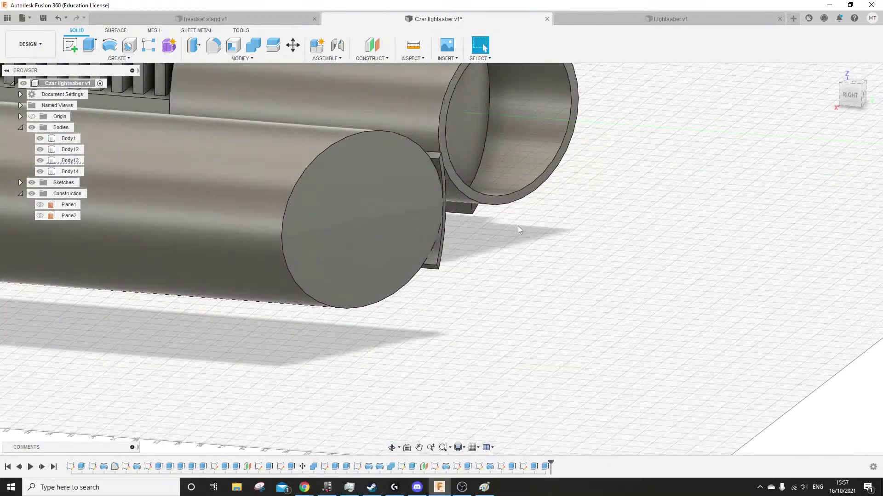
{"action": "middle_click_drag", "start_coordinate": [518, 225], "coordinate": [381, 239]}
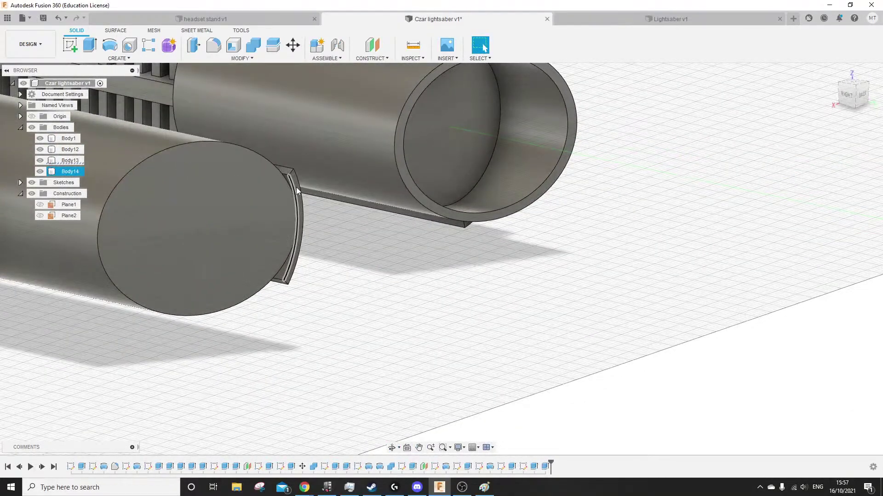
{"action": "scroll", "coordinate": [296, 187], "scroll_direction": "up", "scroll_amount": 3}
{"action": "left_click", "coordinate": [294, 187]}
{"action": "key", "text": "e"}
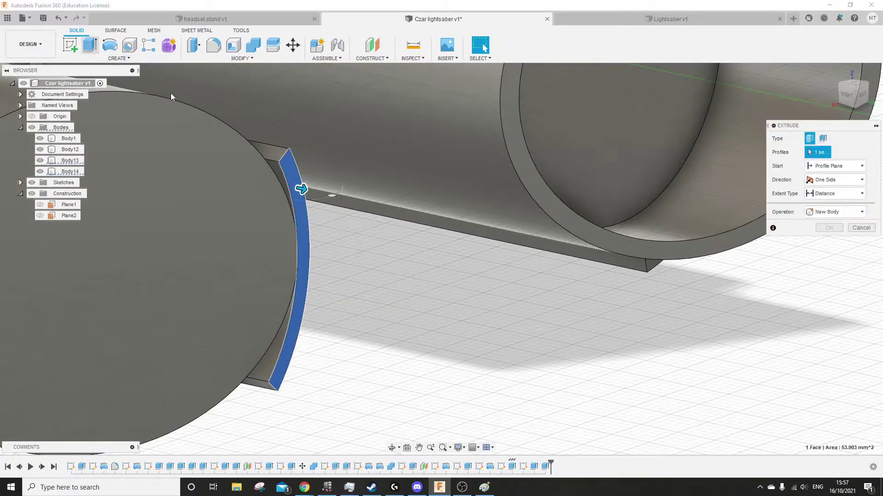
{"action": "left_click_drag", "start_coordinate": [301, 189], "coordinate": [507, 249]}
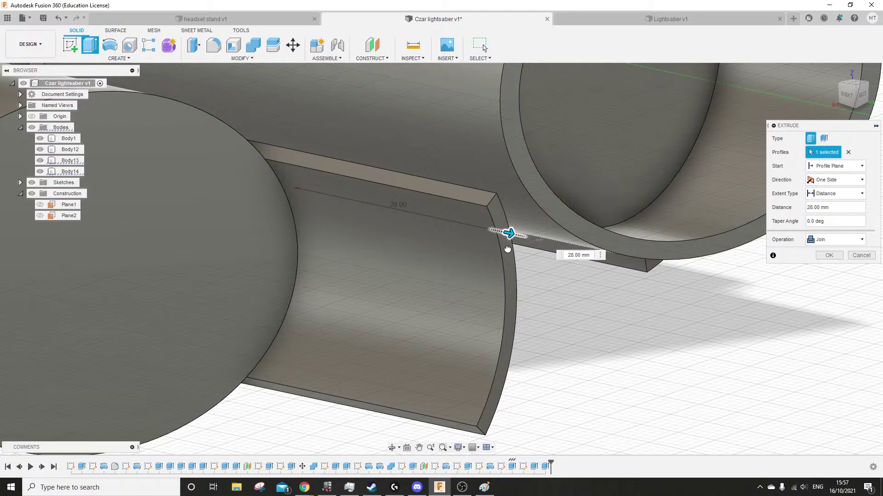
{"action": "left_click", "coordinate": [824, 257]}
Identify the triangular sketch used for the slanted cut and make Sketch15 visible as a reference
{"action": "scroll", "coordinate": [763, 310], "scroll_direction": "down", "scroll_amount": 3}
{"action": "middle_click_drag", "start_coordinate": [761, 313], "coordinate": [609, 354], "text": "shift"}
{"action": "scroll", "coordinate": [608, 354], "scroll_direction": "down", "scroll_amount": 2}
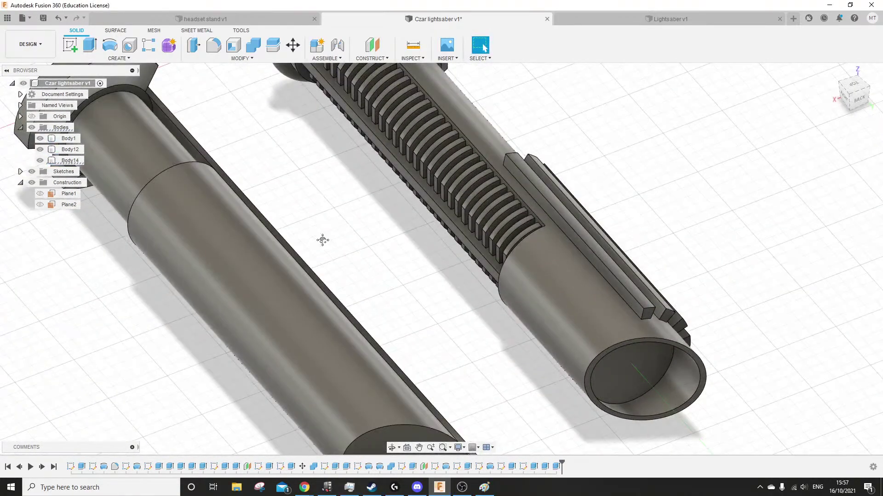
{"action": "middle_click_drag", "start_coordinate": [323, 240], "coordinate": [243, 161]}
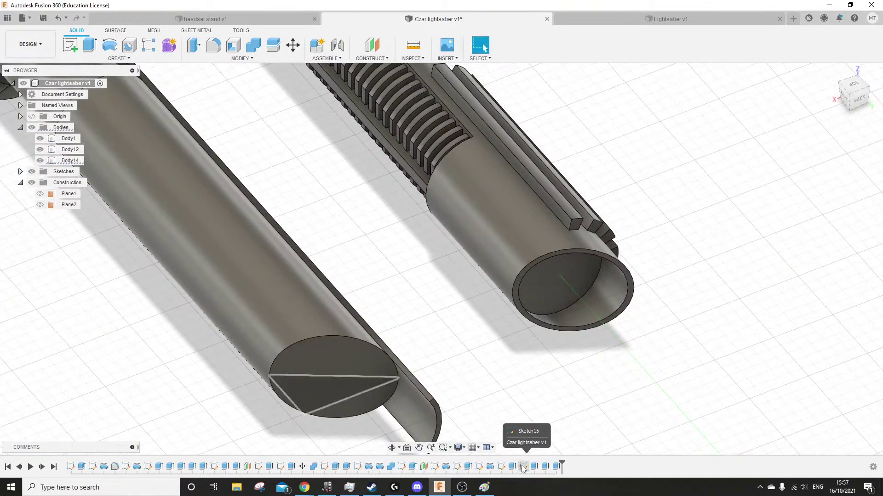
{"action": "left_click", "coordinate": [522, 467]}
{"action": "left_click", "coordinate": [21, 171]}
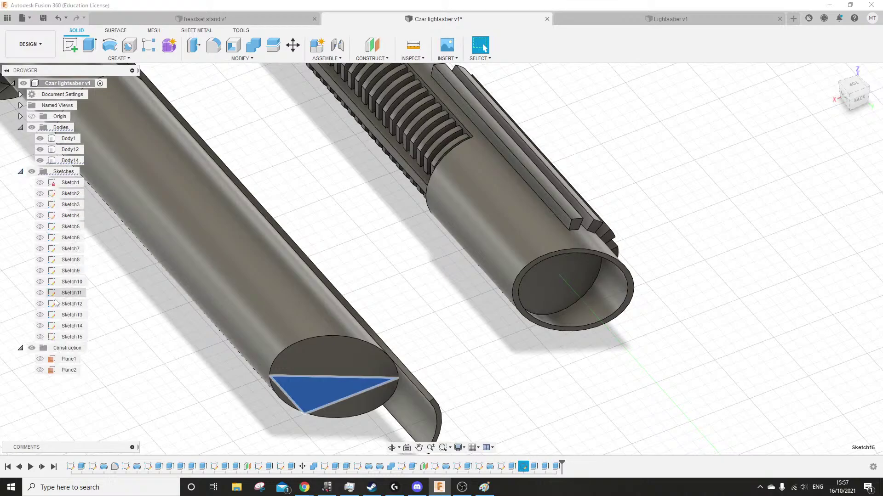
{"action": "left_click", "coordinate": [41, 338]}
{"action": "left_click", "coordinate": [439, 332]}
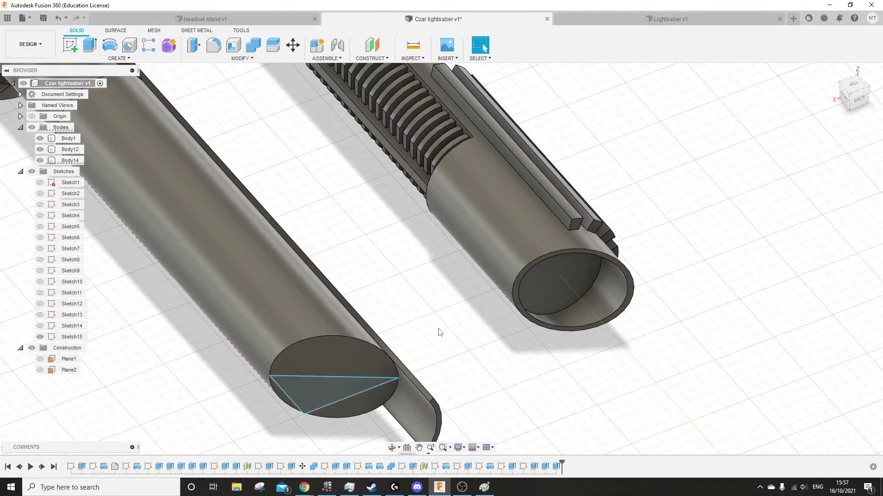
{"action": "middle_click_drag", "start_coordinate": [439, 332], "coordinate": [412, 367], "text": "shift"}
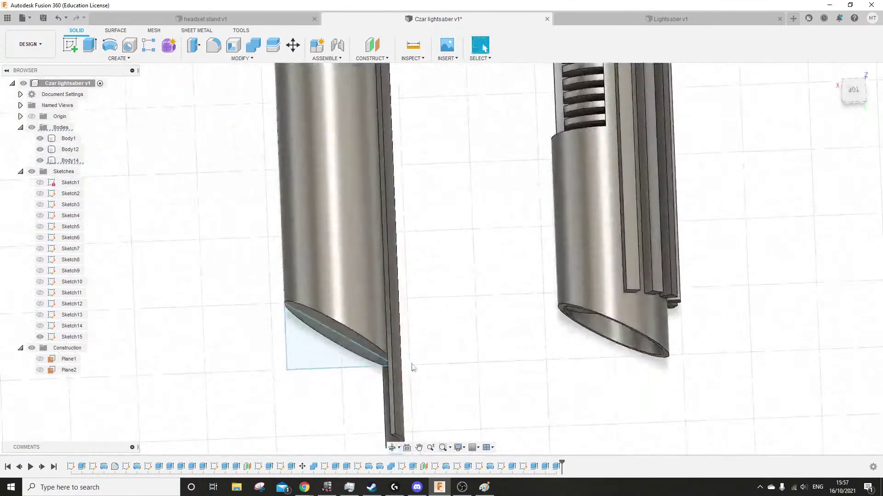
Start a new sketch on the top plane at the second handle's slanted end
{"action": "left_click", "coordinate": [69, 48]}
{"action": "scroll", "coordinate": [248, 303], "scroll_direction": "down", "scroll_amount": 5}
{"action": "left_click", "coordinate": [316, 162]}
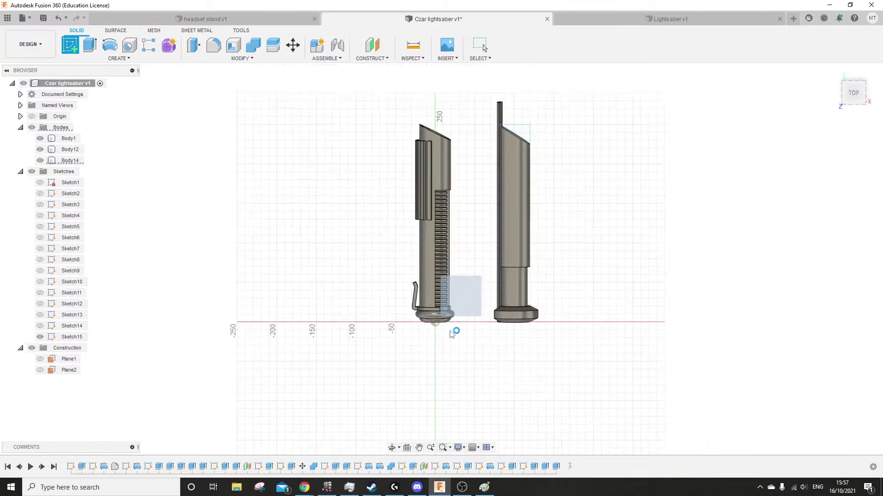
{"action": "scroll", "coordinate": [413, 178], "scroll_direction": "up", "scroll_amount": 1}
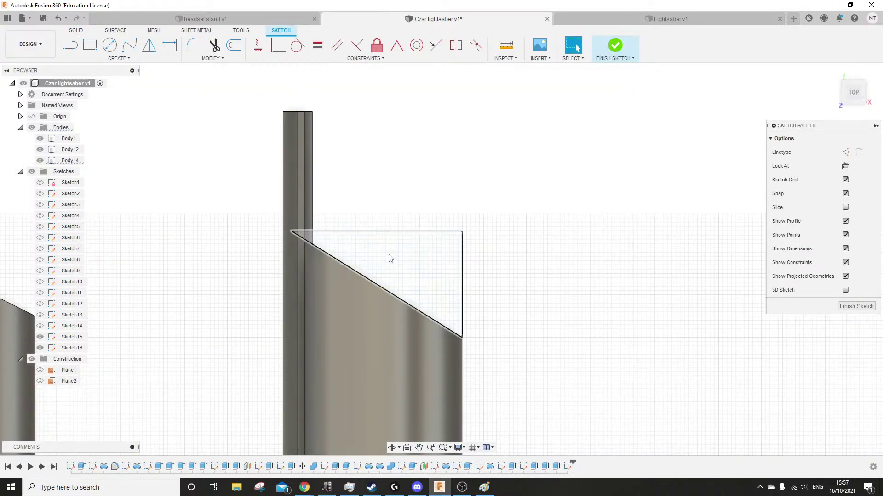
{"action": "left_click", "coordinate": [70, 46]}
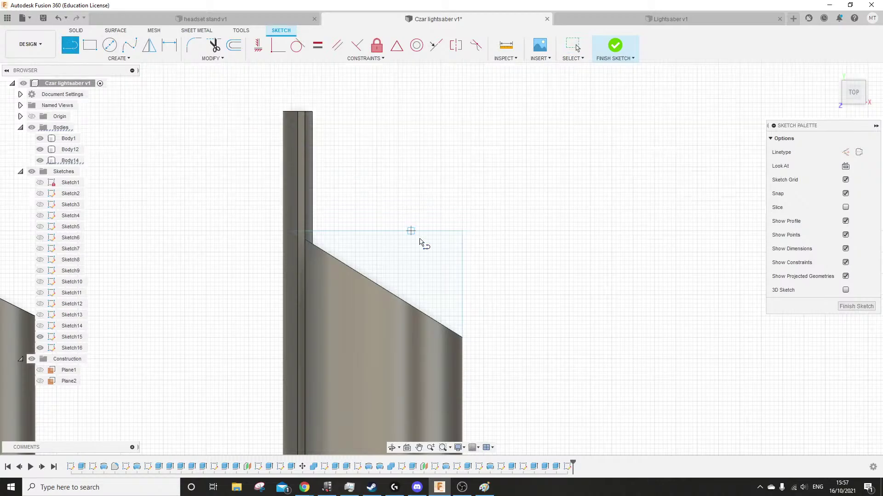
{"action": "left_click", "coordinate": [462, 315]}
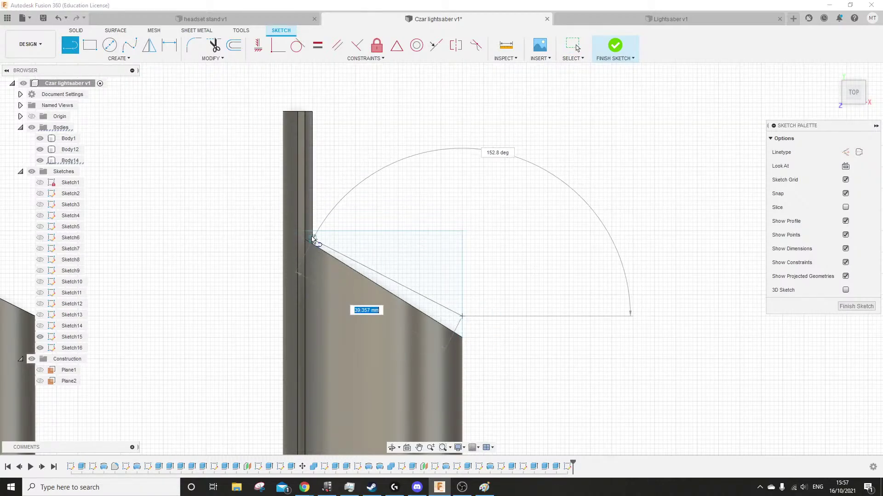
{"action": "scroll", "coordinate": [294, 234], "scroll_direction": "up", "scroll_amount": 5}
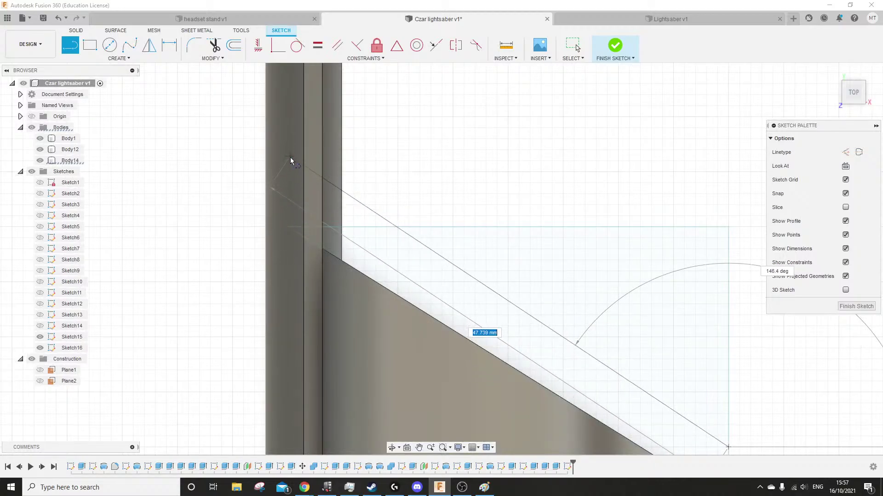
{"action": "scroll", "coordinate": [289, 167], "scroll_direction": "down", "scroll_amount": 3}
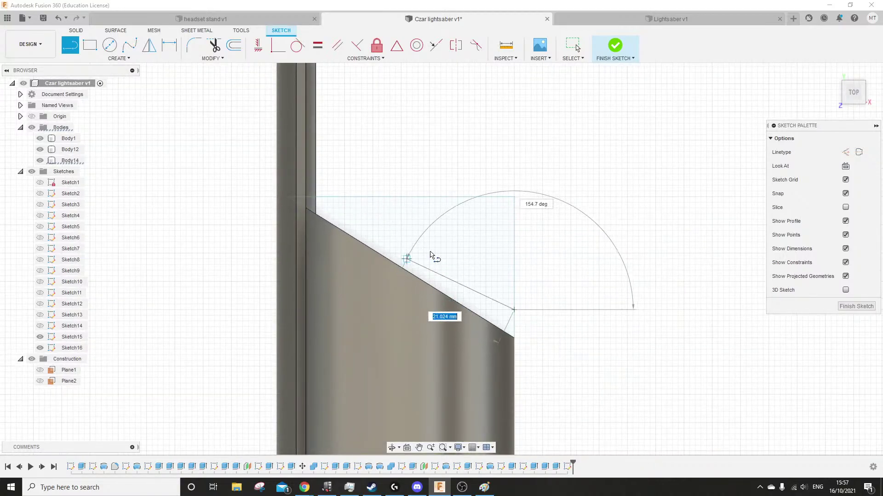
{"action": "key", "text": "Escape"}
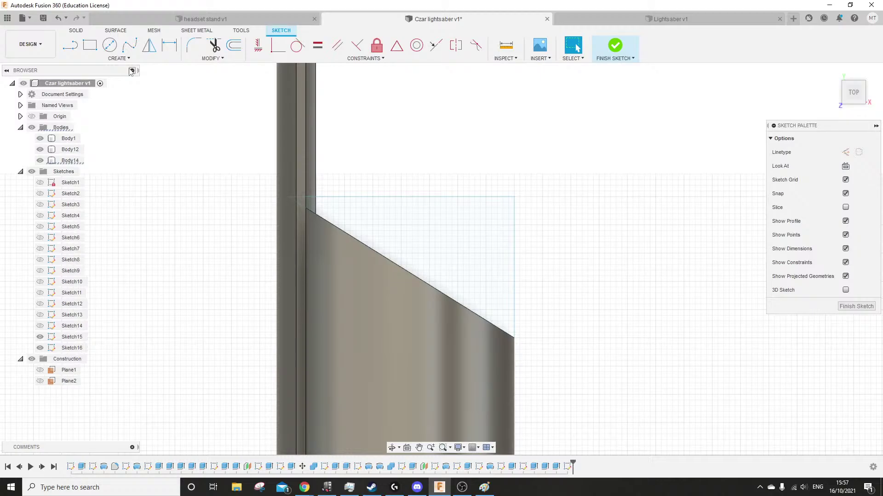
Trace the sloping side of the triangular reference sketch with a line about 47.17 mm long
{"action": "left_click", "coordinate": [71, 46]}
{"action": "left_click", "coordinate": [515, 337]}
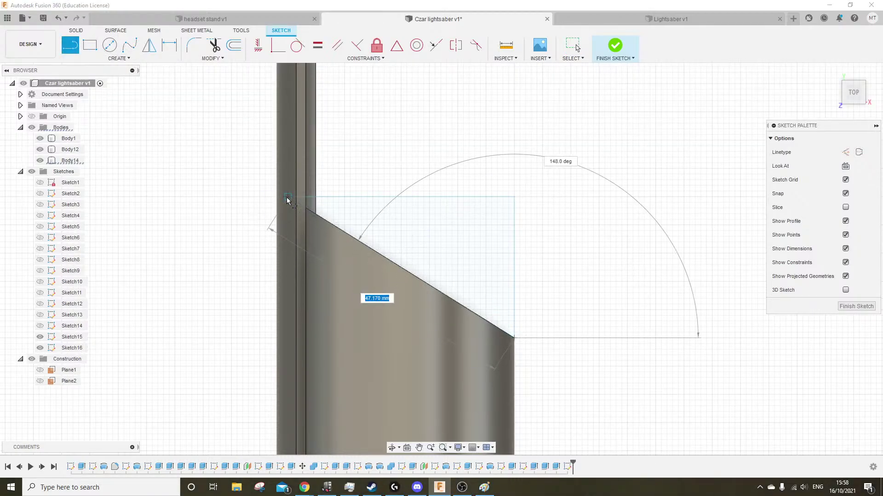
{"action": "left_click", "coordinate": [289, 197]}
{"action": "key", "text": "Escape"}
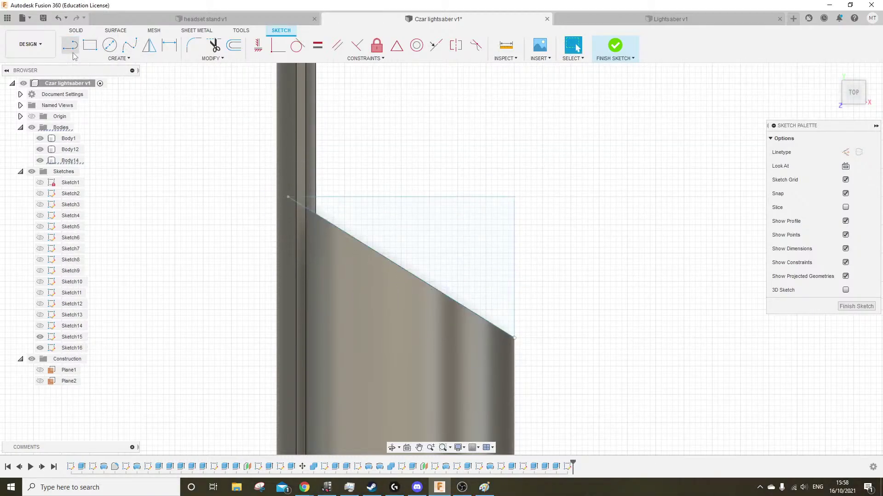
Draw a closed four-sided profile around the protruding segment, about 45 mm wide, with its sloping side offset from and parallel to the traced line
{"action": "left_click", "coordinate": [513, 310]}
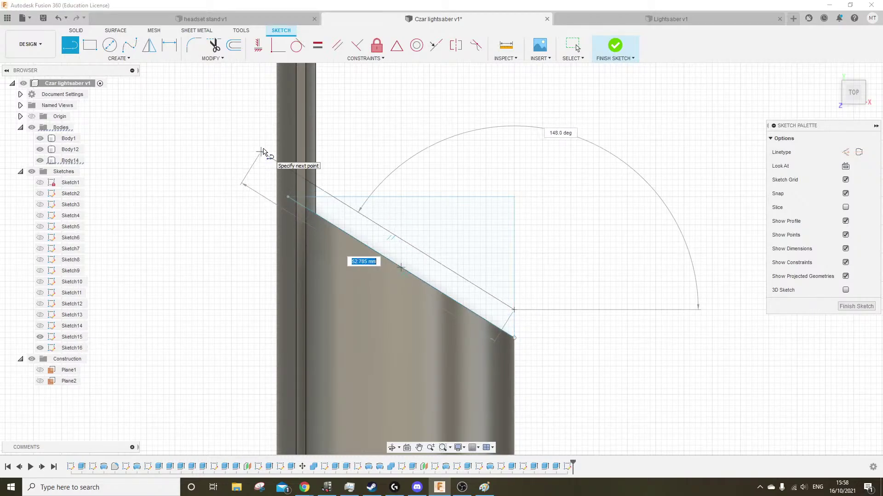
{"action": "left_click", "coordinate": [260, 151]}
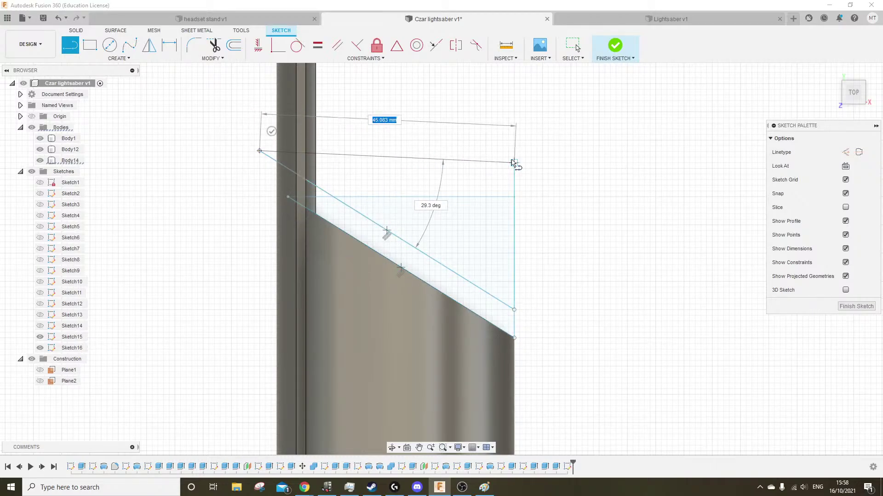
{"action": "scroll", "coordinate": [288, 193], "scroll_direction": "down", "scroll_amount": 3}
{"action": "left_click", "coordinate": [288, 191]}
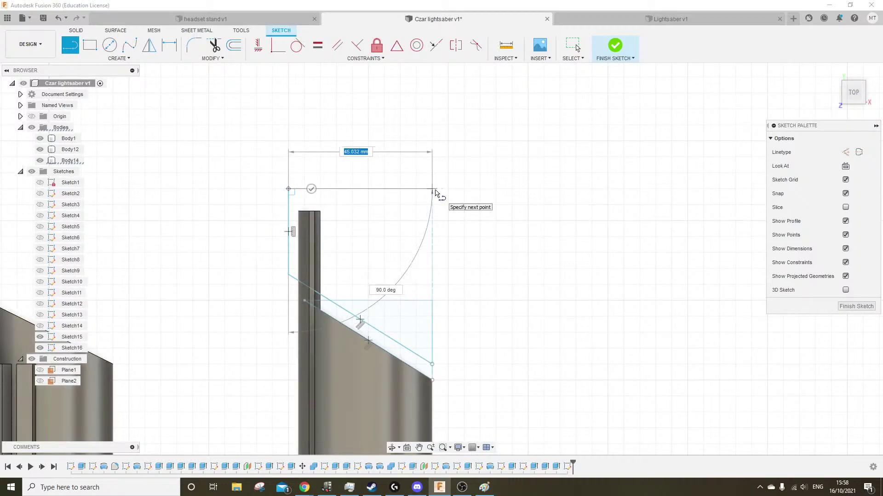
{"action": "left_click", "coordinate": [432, 188]}
{"action": "left_click", "coordinate": [432, 364]}
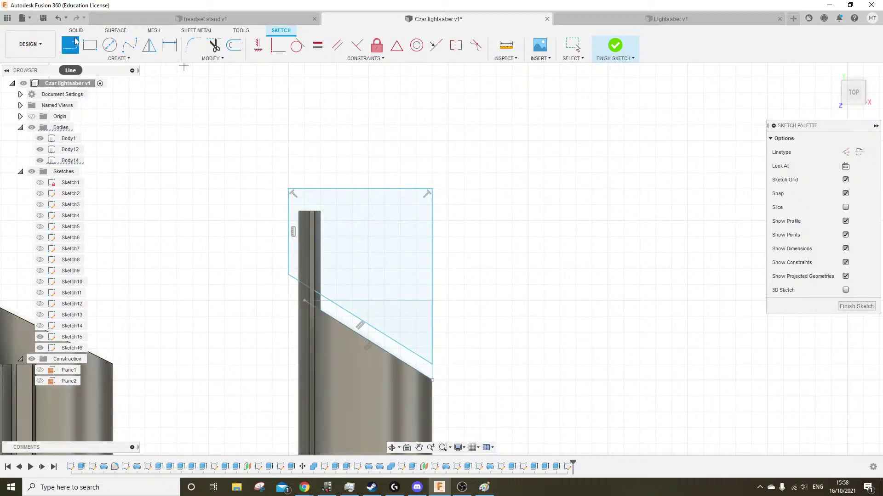
Extrude the four-sided profile 25 mm upward as a cut through the upper half of the protruding segment
{"action": "key", "text": "e"}
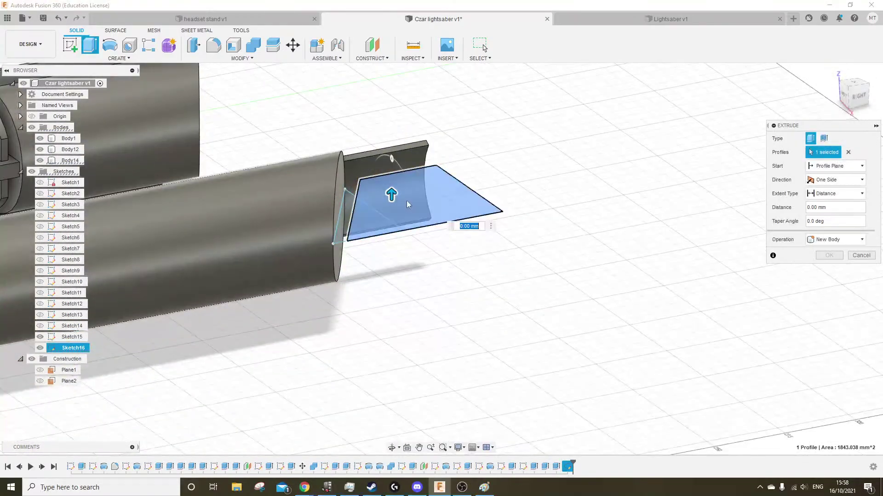
{"action": "type", "text": "25"}
{"action": "left_click", "coordinate": [827, 269]}
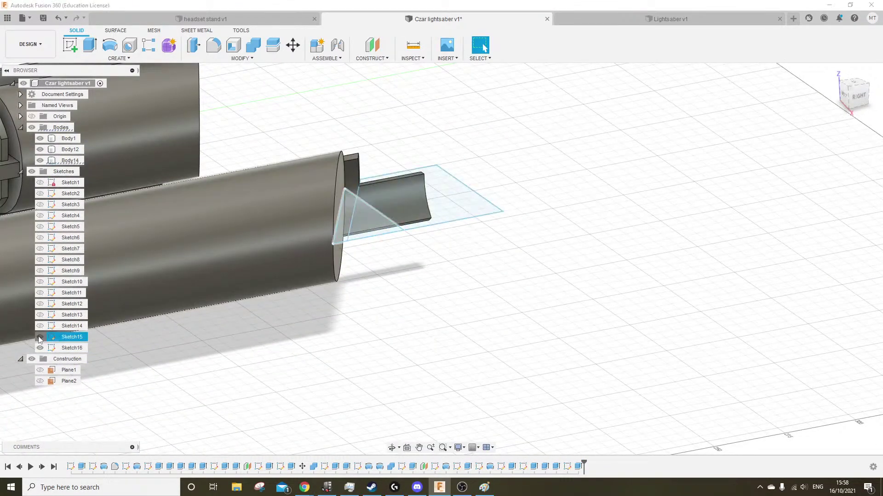
Extrude the same profile 35 mm downward as a cut through the segment's lower half, and hide the profile sketch
{"action": "left_click", "coordinate": [40, 348]}
{"action": "left_click", "coordinate": [89, 44]}
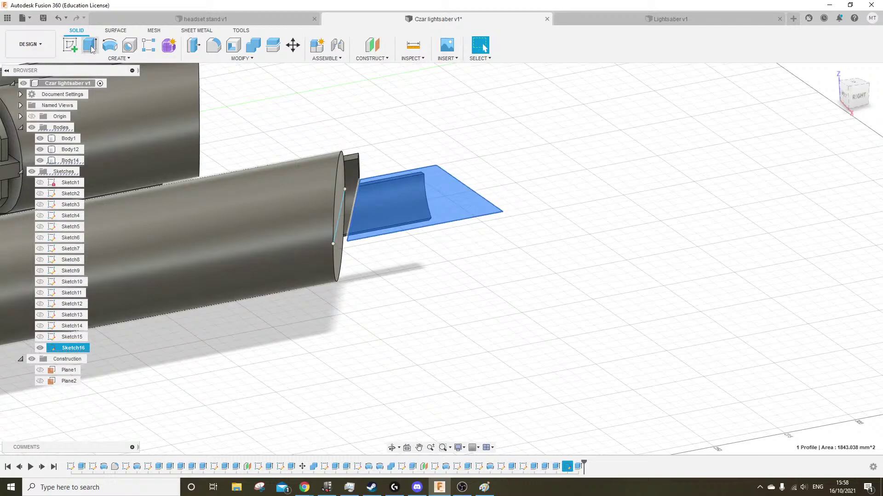
{"action": "left_click_drag", "start_coordinate": [392, 193], "coordinate": [392, 317]}
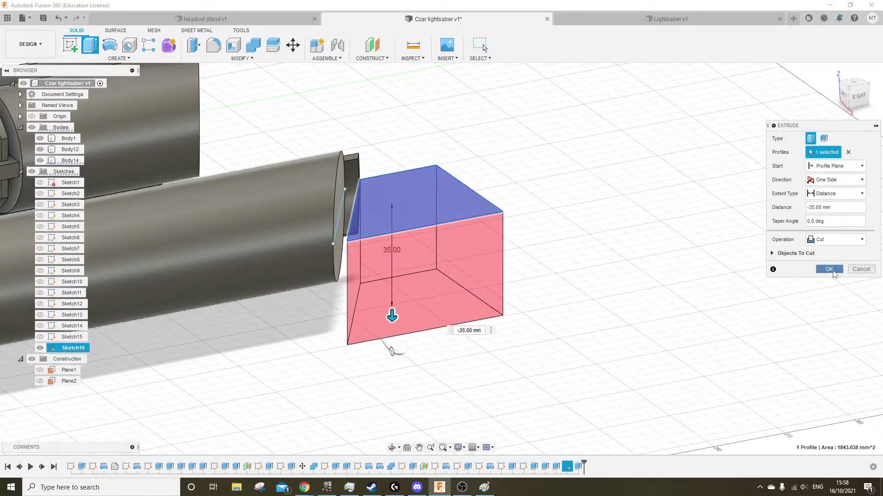
{"action": "left_click", "coordinate": [832, 272]}
{"action": "mouse_move", "coordinate": [617, 262]}
{"action": "middle_mouse_down", "text": "shift"}
{"action": "mouse_move", "coordinate": [467, 258]}
{"action": "mouse_move", "coordinate": [613, 282]}
{"action": "mouse_move", "coordinate": [560, 299]}
{"action": "middle_mouse_up", "text": "shift"}
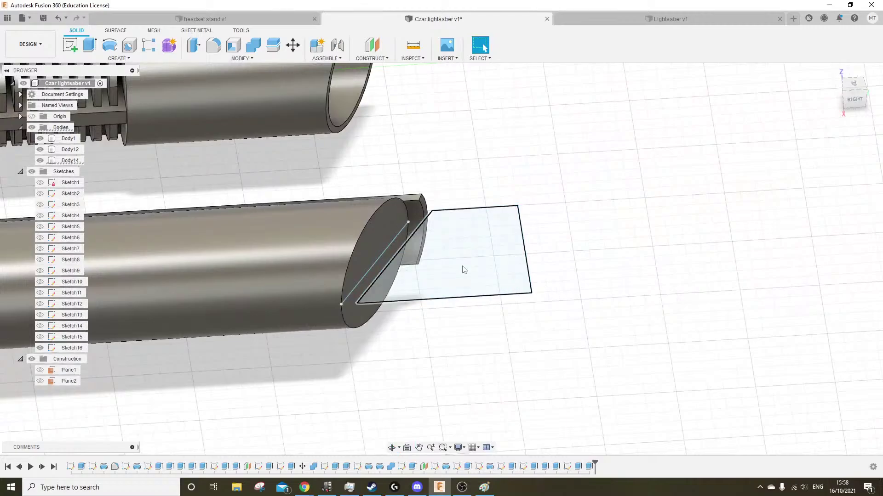
{"action": "left_click", "coordinate": [40, 348]}
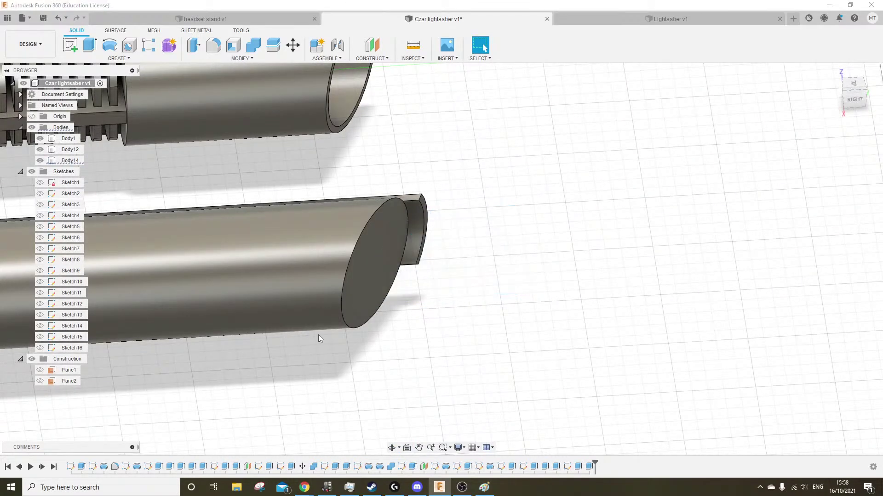
{"action": "mouse_move", "coordinate": [495, 340]}
{"action": "middle_mouse_down", "text": "shift"}
{"action": "mouse_move", "coordinate": [402, 319]}
{"action": "mouse_move", "coordinate": [349, 321]}
{"action": "mouse_move", "coordinate": [475, 318]}
{"action": "mouse_move", "coordinate": [496, 304]}
{"action": "mouse_move", "coordinate": [345, 311]}
{"action": "mouse_move", "coordinate": [408, 315]}
{"action": "mouse_move", "coordinate": [399, 379]}
{"action": "middle_mouse_up", "text": "shift"}
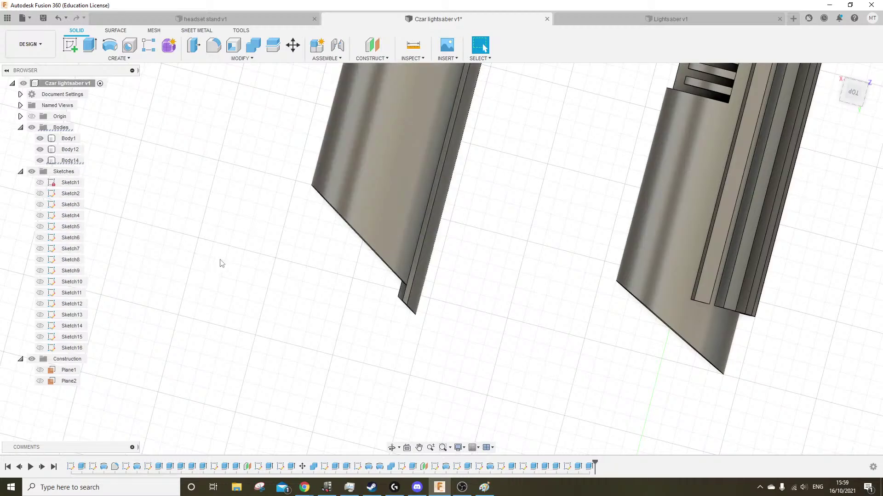
{"action": "middle_click_drag", "start_coordinate": [221, 260], "coordinate": [391, 274], "text": "shift"}
{"action": "scroll", "coordinate": [390, 275], "scroll_direction": "down", "scroll_amount": 4}
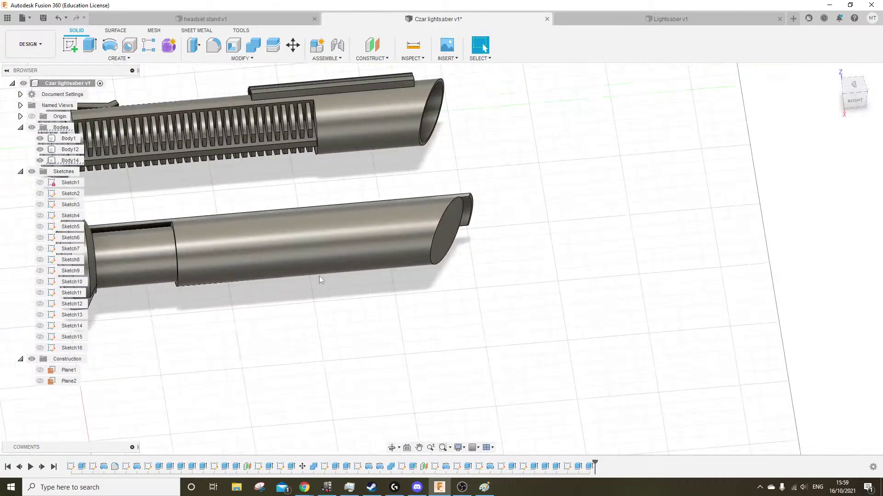
{"action": "middle_click_drag", "start_coordinate": [211, 272], "coordinate": [293, 265]}
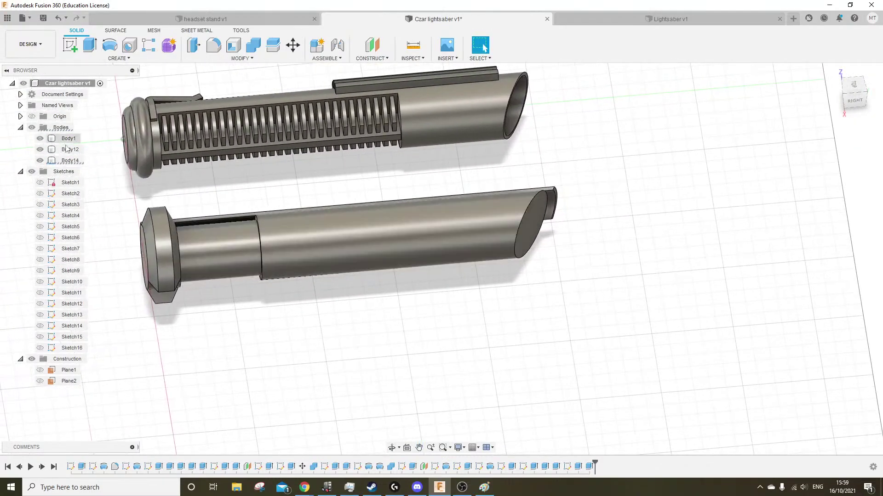
{"action": "left_click", "coordinate": [70, 45]}
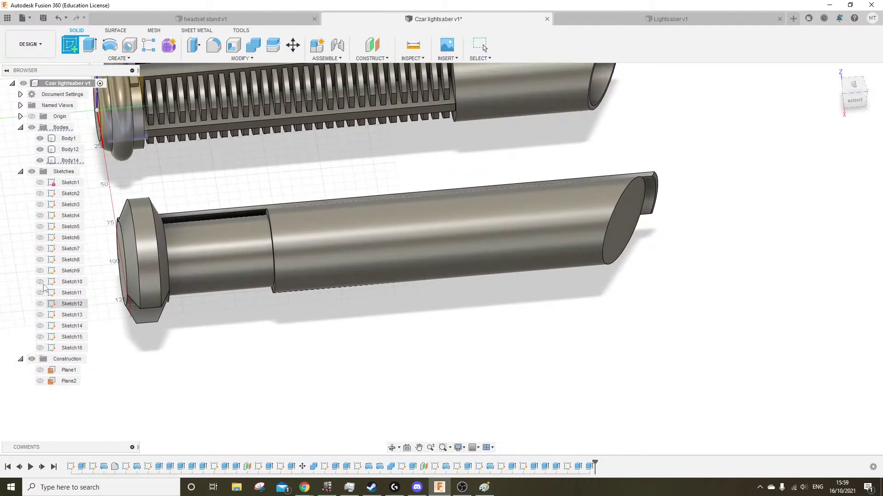
{"action": "left_click", "coordinate": [46, 381]}
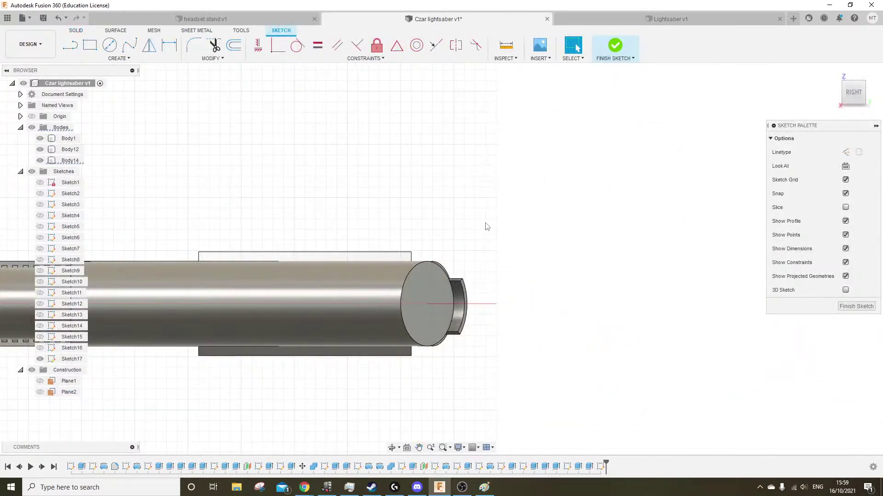
{"action": "left_click", "coordinate": [398, 296]}
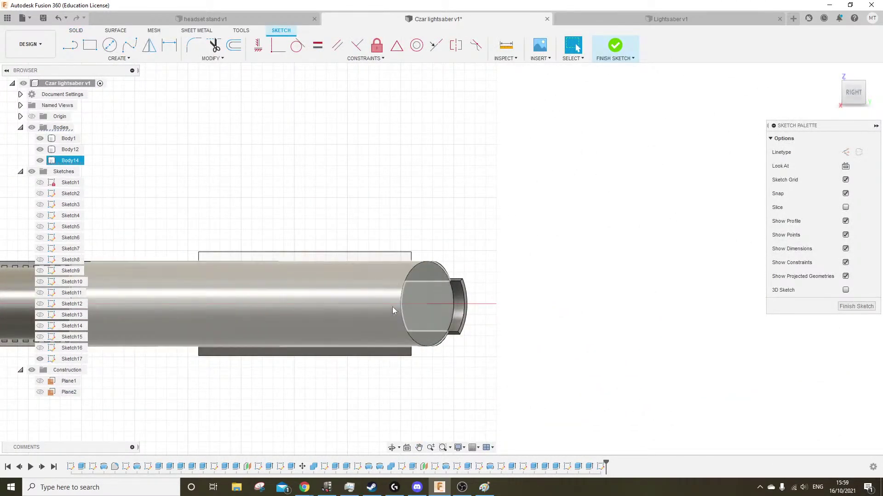
{"action": "left_click", "coordinate": [40, 160]}
{"action": "middle_click_drag", "start_coordinate": [404, 246], "coordinate": [403, 258], "text": "shift"}
{"action": "left_click", "coordinate": [574, 46]}
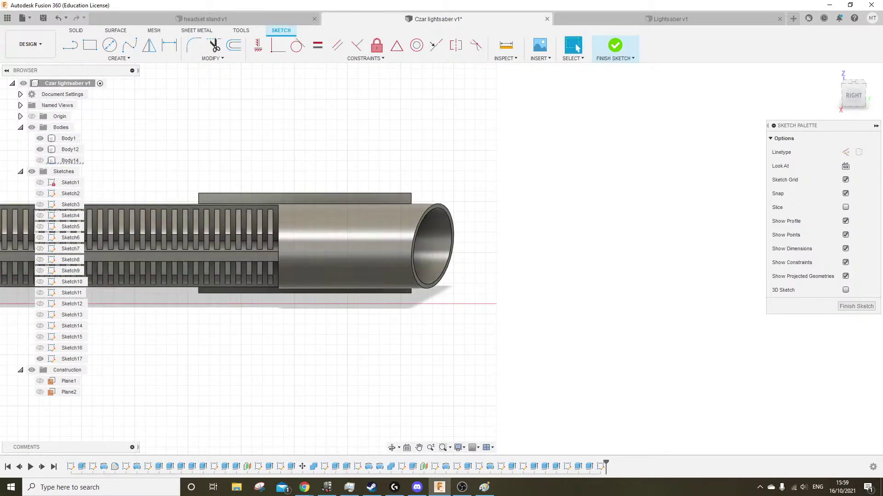
{"action": "left_click", "coordinate": [40, 161]}
{"action": "middle_click_drag", "start_coordinate": [344, 186], "coordinate": [464, 188], "text": "shift"}
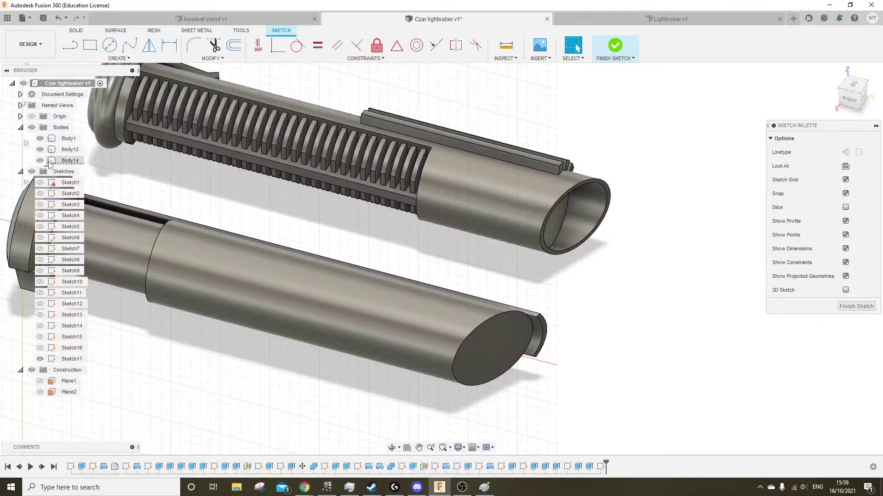
{"action": "key", "text": "ctrl+z"}
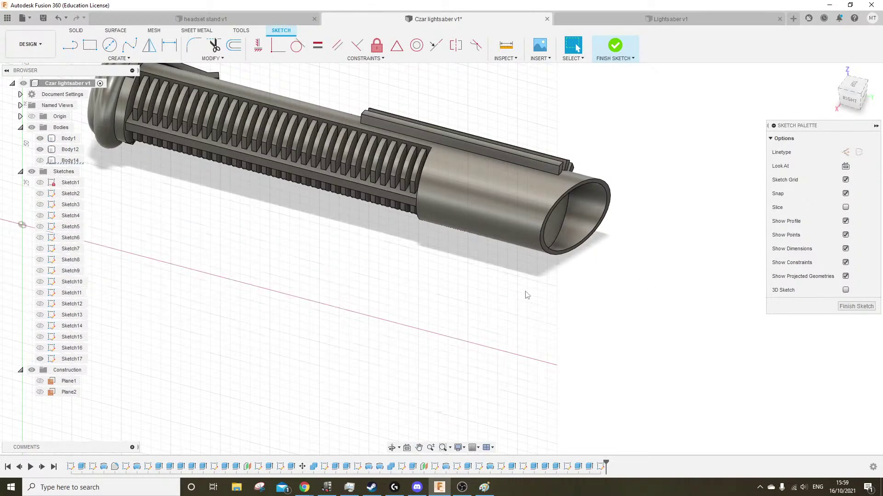
{"action": "key", "text": "ctrl+z"}
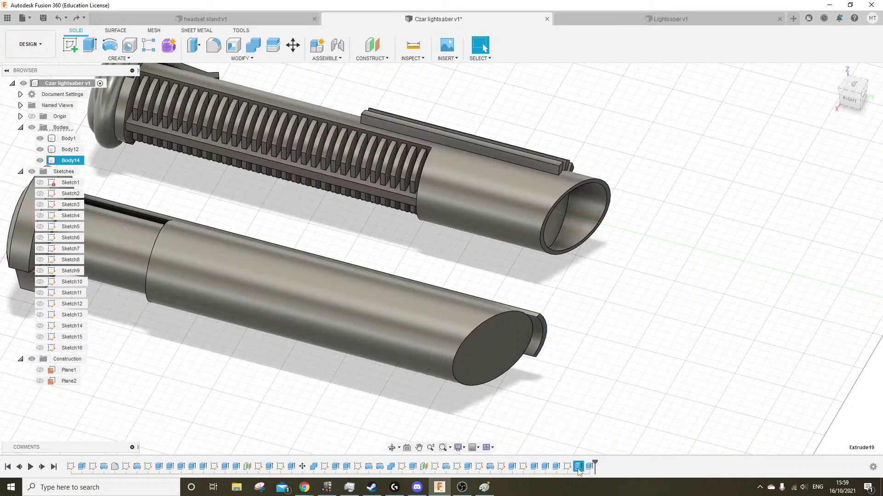
{"action": "right_click", "coordinate": [591, 469]}
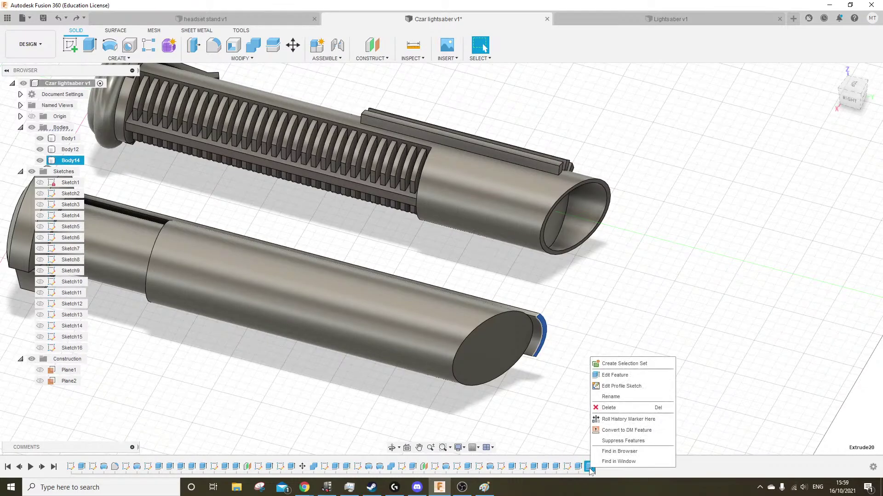
{"action": "left_click", "coordinate": [634, 380]}
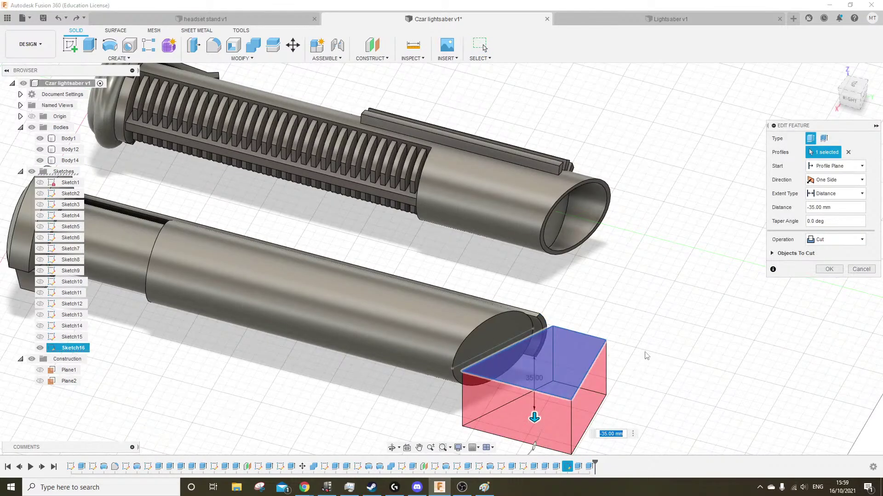
{"action": "left_click", "coordinate": [859, 270]}
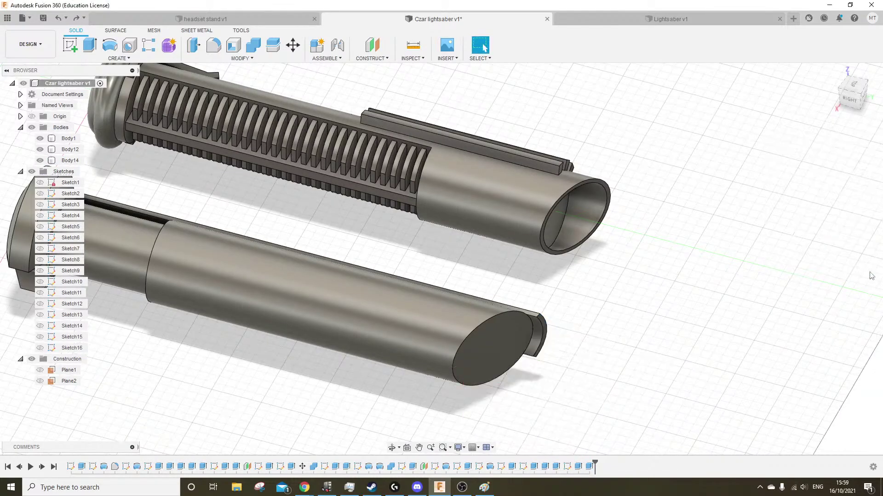
{"action": "left_click", "coordinate": [554, 467]}
{"action": "left_click", "coordinate": [547, 467]}
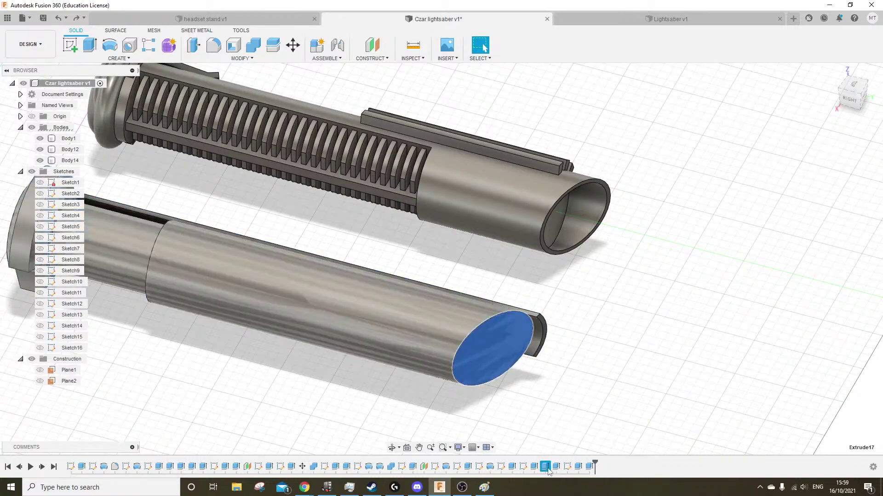
{"action": "left_click", "coordinate": [535, 468]}
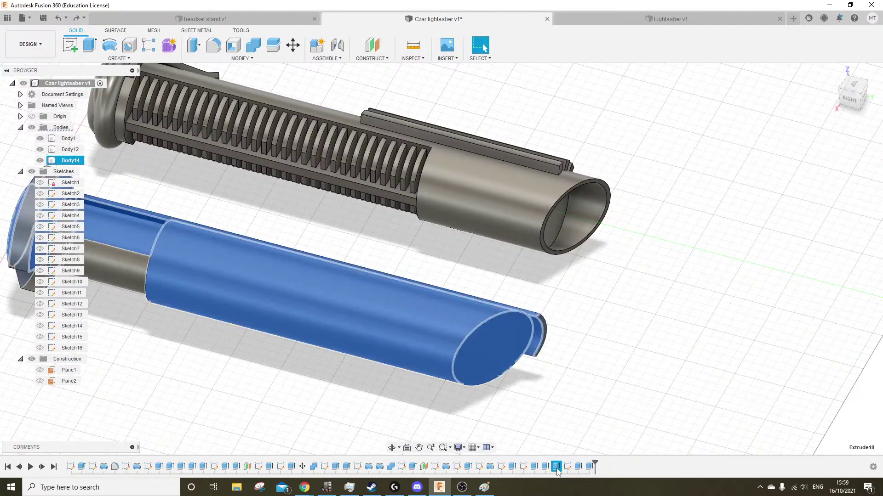
Edit the protruding segment's 28 mm extrusion so that its operation is New Body
{"action": "right_click", "coordinate": [556, 468]}
{"action": "left_click", "coordinate": [594, 385]}
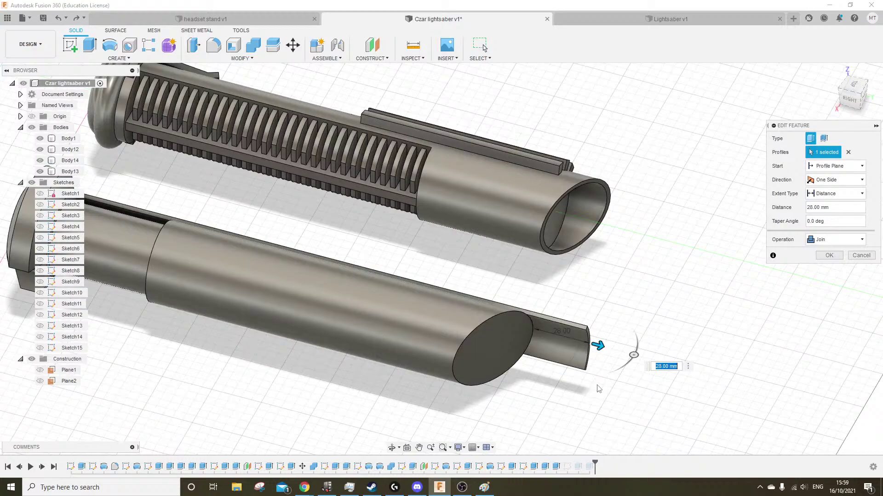
{"action": "left_click", "coordinate": [830, 243]}
{"action": "left_click", "coordinate": [830, 282]}
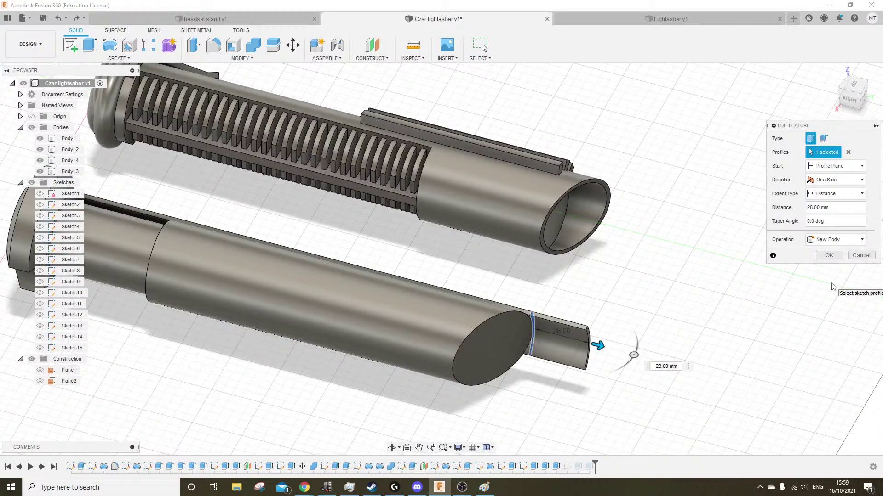
{"action": "left_click", "coordinate": [828, 255]}
Combine the protruding end piece, Body15, with the raised outer segment, Body14, using Join, and check the separation from the handle body
{"action": "middle_click_drag", "start_coordinate": [542, 332], "coordinate": [484, 47], "text": "shift"}
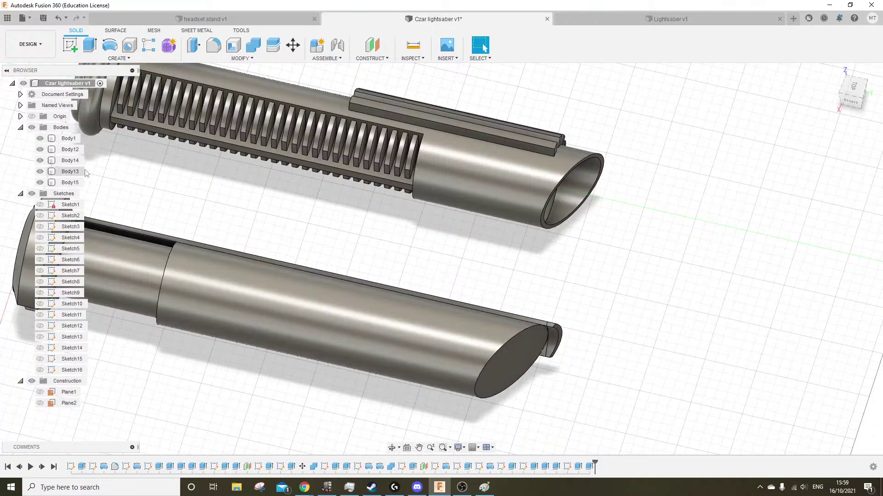
{"action": "left_click", "coordinate": [71, 172]}
{"action": "left_click", "coordinate": [70, 183]}
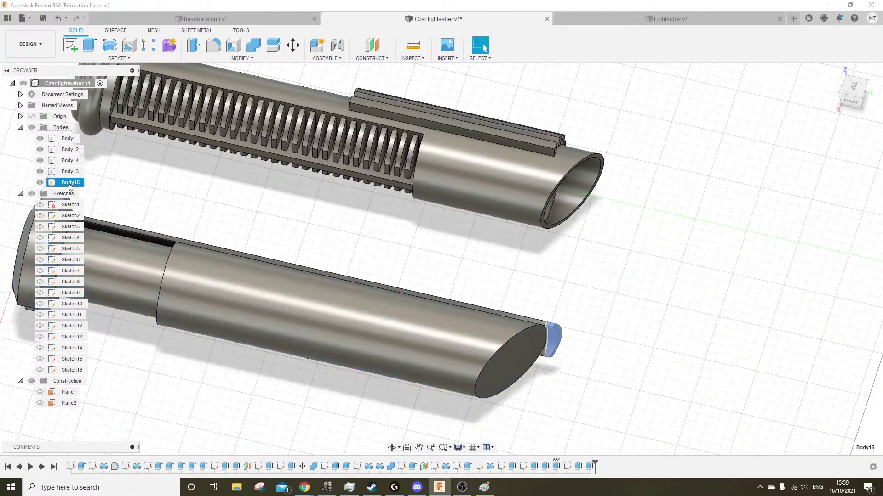
{"action": "left_click", "coordinate": [70, 172]}
{"action": "left_click", "coordinate": [70, 161]}
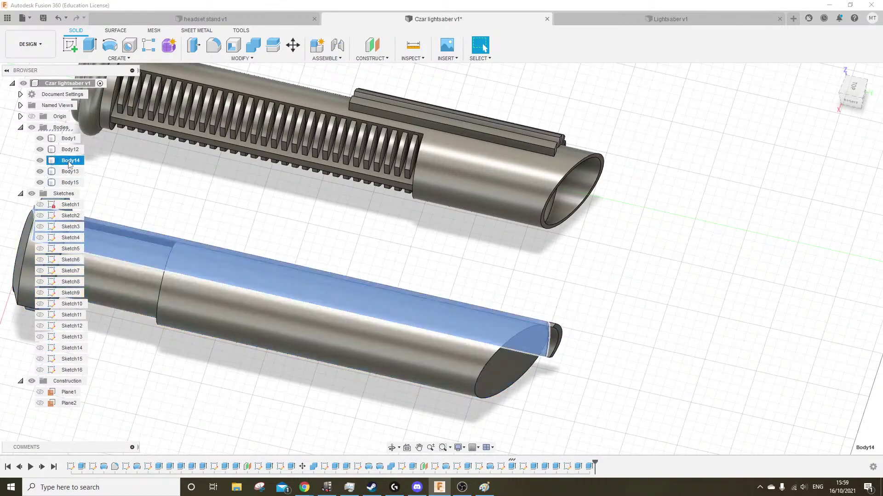
{"action": "left_click", "coordinate": [251, 49]}
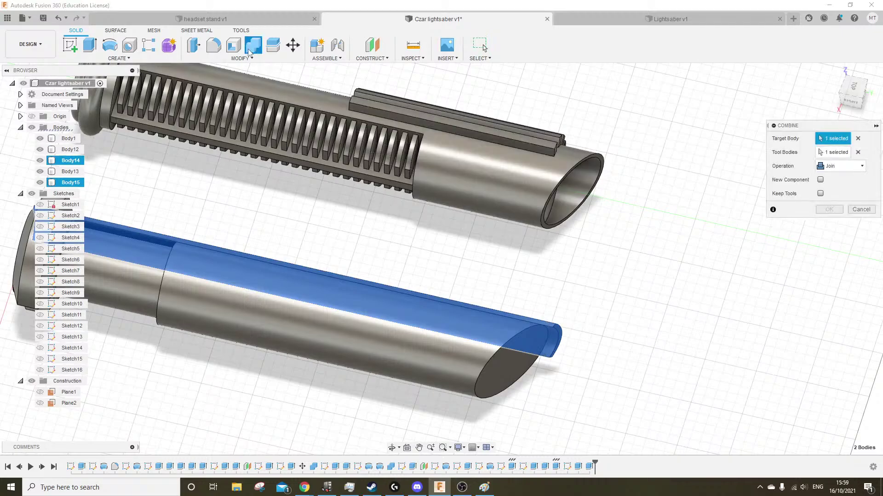
{"action": "left_click", "coordinate": [821, 210]}
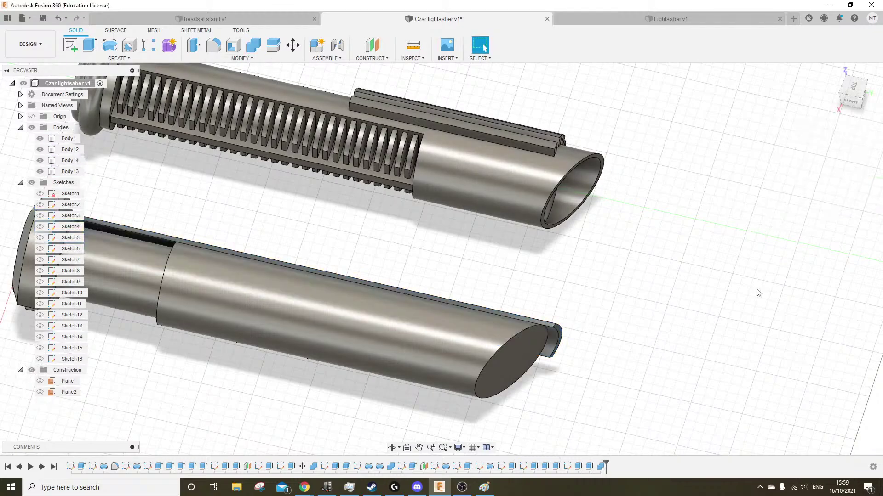
{"action": "left_click", "coordinate": [41, 171]}
{"action": "left_click", "coordinate": [40, 171]}
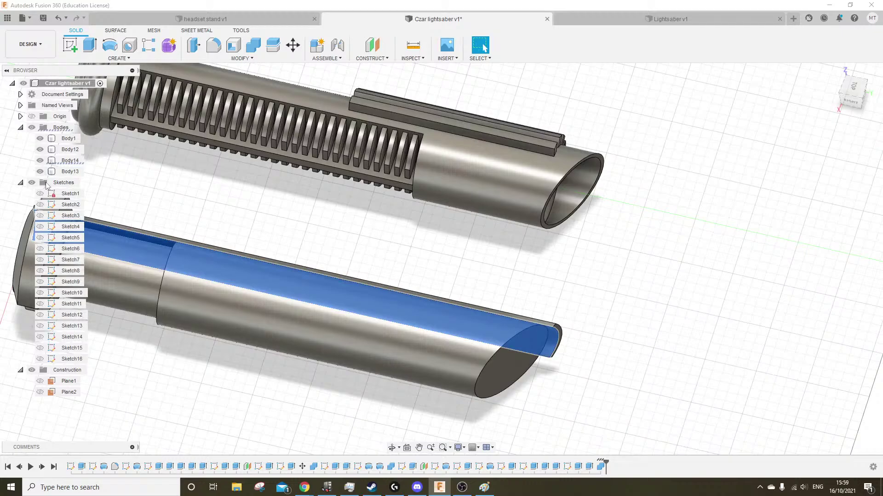
Sketch a thin rectangle on Plane2 along the upper edge of the second handle's slanted end, about 48 mm long and 2 mm high
{"action": "left_click", "coordinate": [69, 45]}
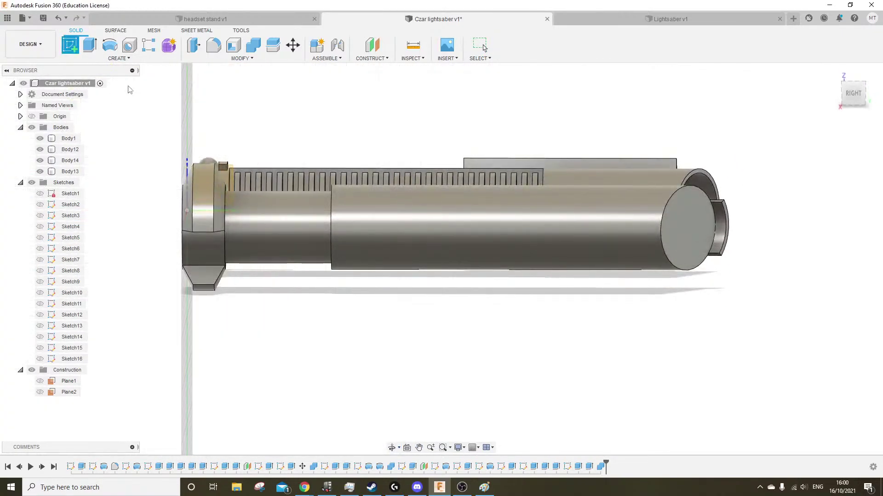
{"action": "left_click", "coordinate": [40, 392]}
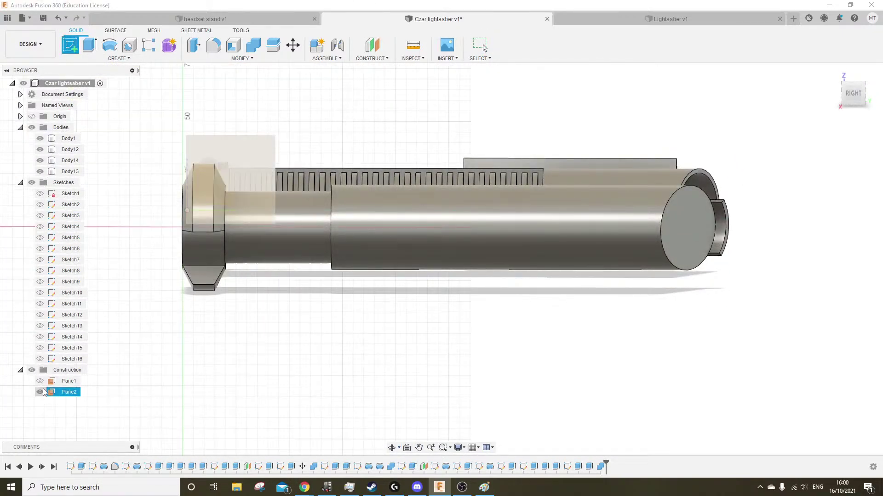
{"action": "left_click", "coordinate": [237, 161]}
{"action": "scroll", "coordinate": [496, 233], "scroll_direction": "up", "scroll_amount": 5}
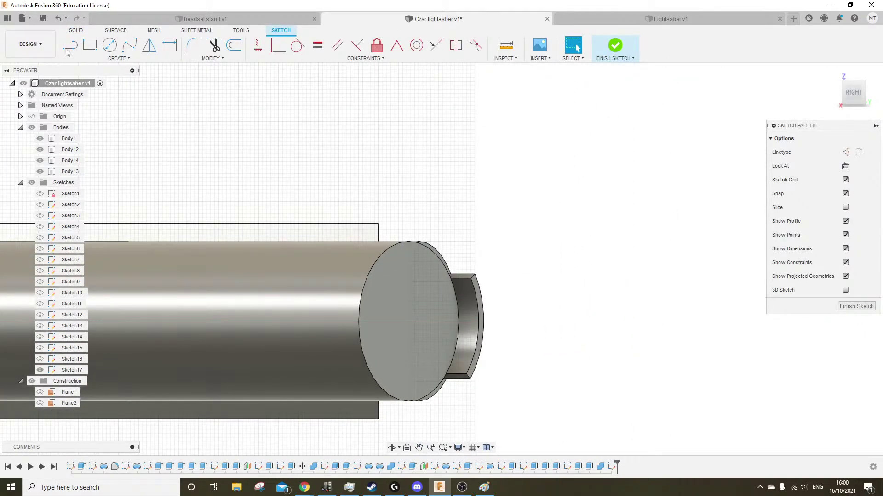
{"action": "left_click", "coordinate": [90, 44]}
{"action": "scroll", "coordinate": [442, 240], "scroll_direction": "up", "scroll_amount": 2}
{"action": "scroll", "coordinate": [442, 240], "scroll_direction": "up", "scroll_amount": 1}
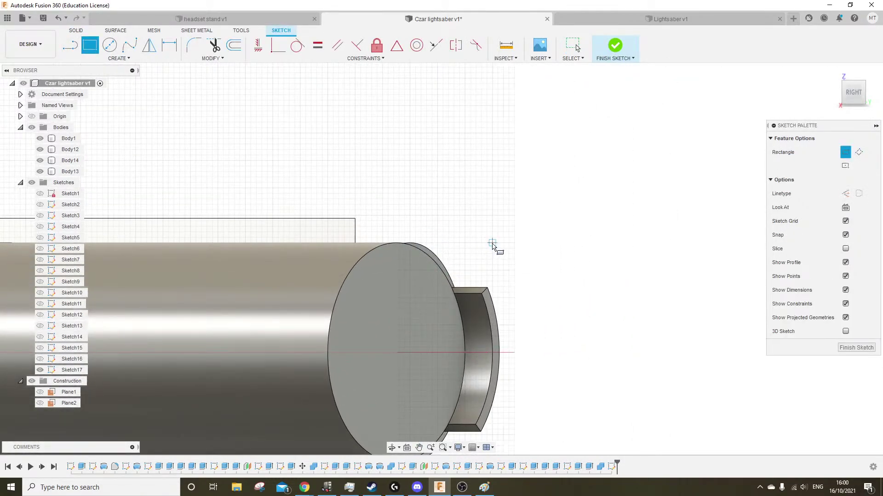
{"action": "left_click", "coordinate": [492, 243]}
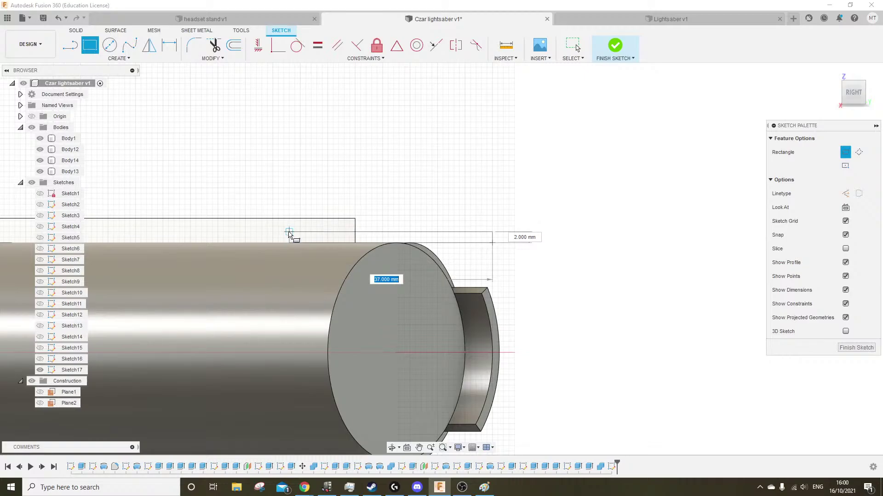
{"action": "left_click", "coordinate": [229, 232]}
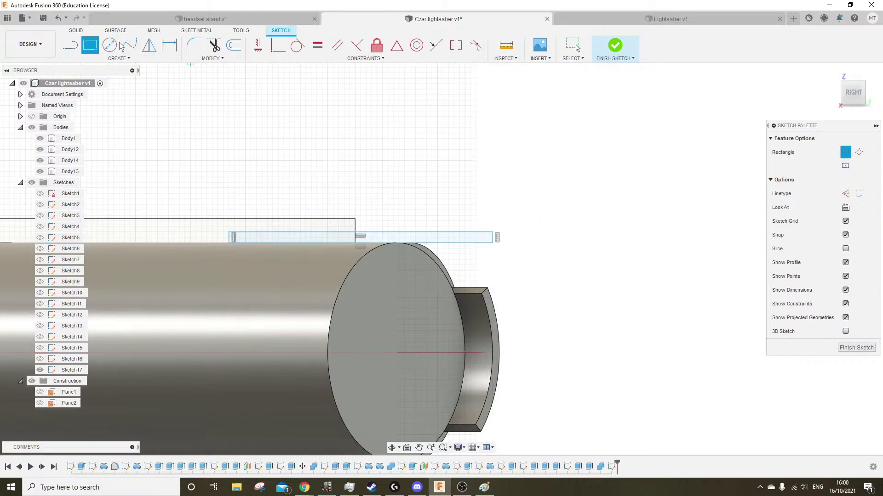
Set up a 360-degree revolve of the thin rectangle around the second handle's cylindrical face, with New Body as the operation
{"action": "left_click", "coordinate": [76, 30]}
{"action": "left_click", "coordinate": [109, 44]}
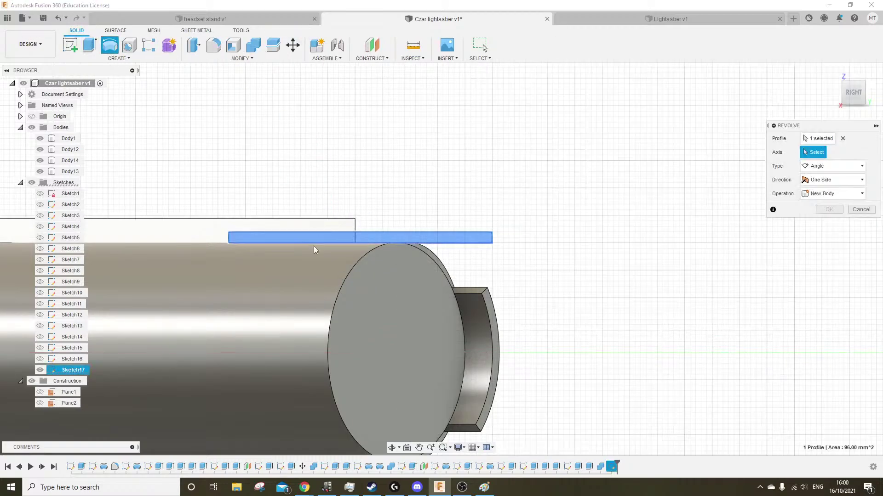
{"action": "left_click", "coordinate": [372, 233]}
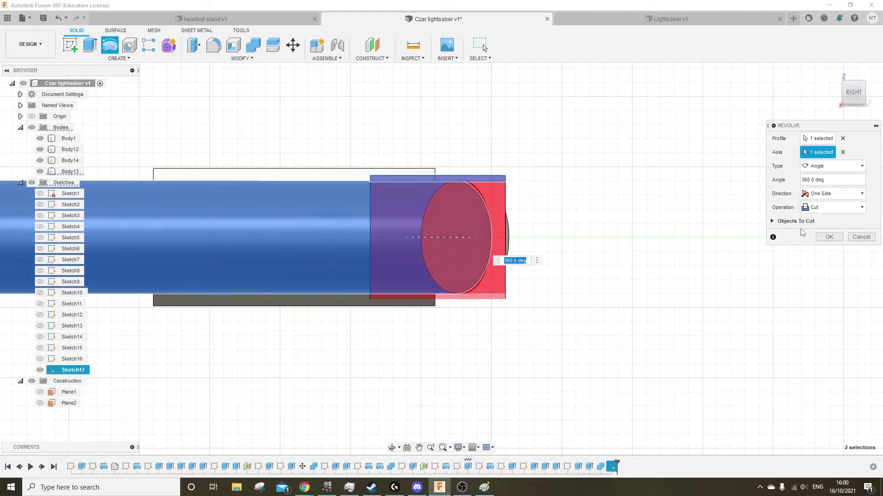
{"action": "middle_click_drag", "start_coordinate": [736, 232], "coordinate": [639, 246], "text": "shift"}
{"action": "left_click", "coordinate": [831, 208]}
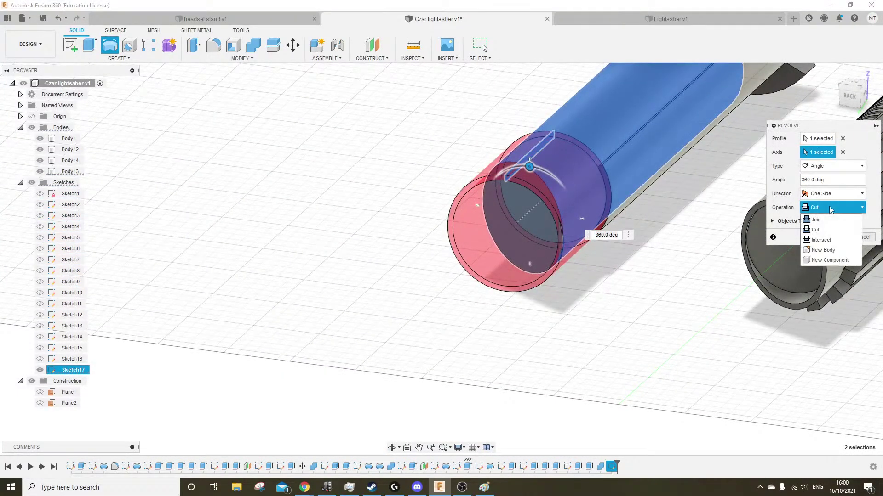
{"action": "left_click", "coordinate": [823, 250]}
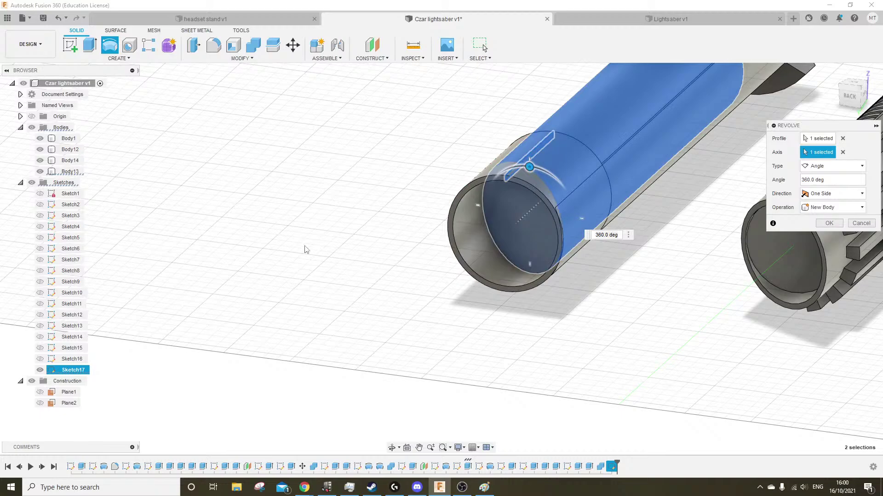
Hide the inner handle body, Body13, and complete the revolved ring with the Join operation
{"action": "left_click", "coordinate": [39, 172]}
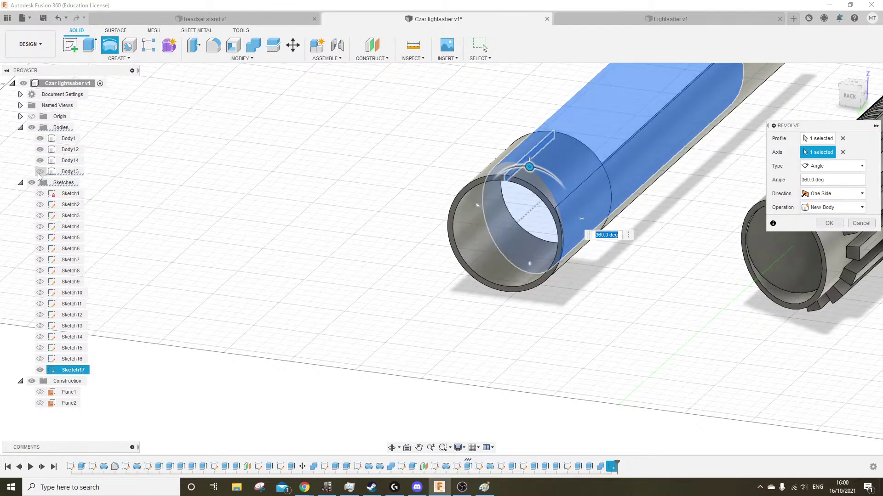
{"action": "middle_click_drag", "start_coordinate": [179, 232], "coordinate": [104, 226], "text": "shift"}
{"action": "left_click", "coordinate": [40, 172]}
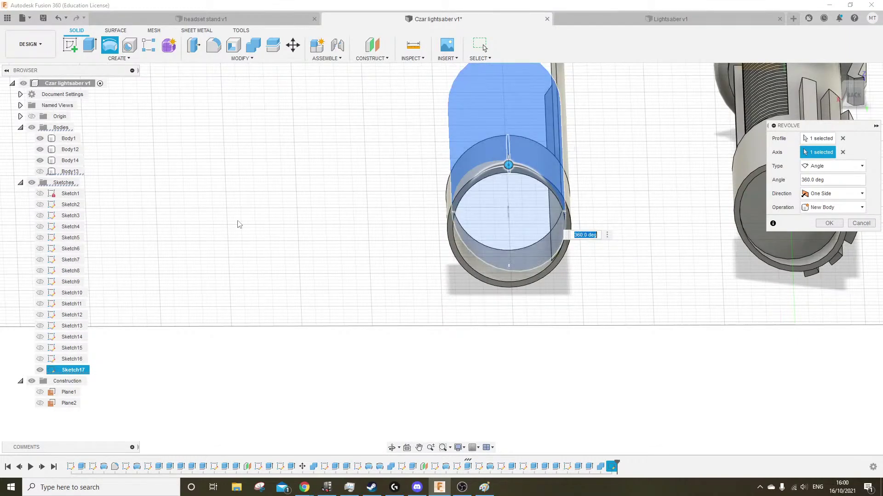
{"action": "middle_click_drag", "start_coordinate": [239, 223], "coordinate": [167, 296], "text": "shift"}
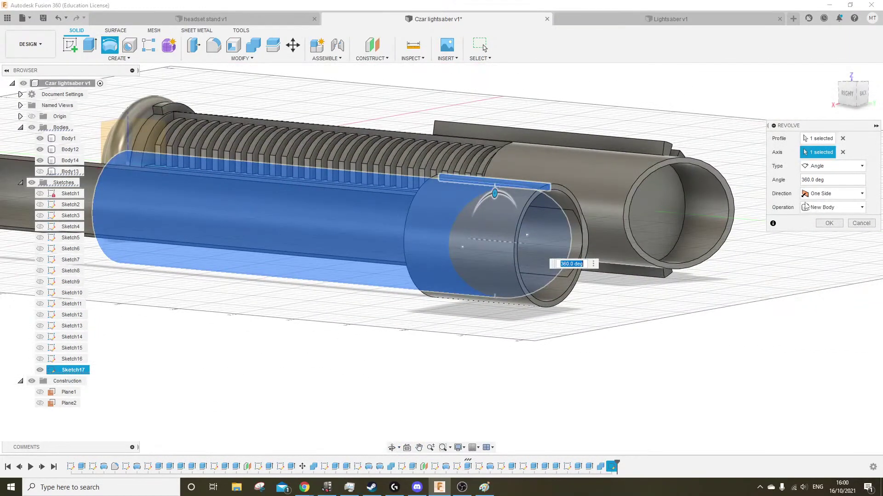
{"action": "left_click", "coordinate": [835, 207]}
{"action": "left_click", "coordinate": [817, 218]}
{"action": "left_click", "coordinate": [840, 223]}
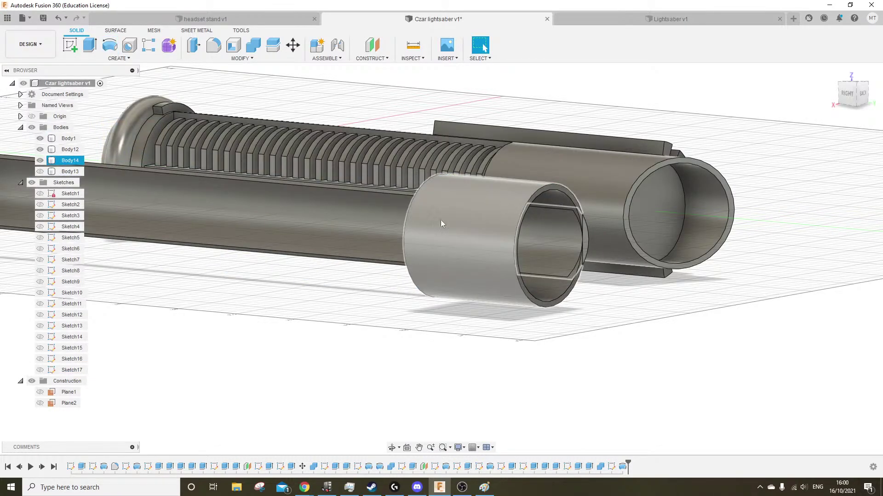
Show Sketch16 and extrude its slanted profile upward as a cut through the upper half of the ring
{"action": "left_click", "coordinate": [63, 172]}
{"action": "middle_click_drag", "start_coordinate": [307, 241], "coordinate": [249, 260], "text": "shift"}
{"action": "left_click", "coordinate": [65, 161]}
{"action": "middle_click_drag", "start_coordinate": [158, 188], "coordinate": [222, 272]}
{"action": "middle_click_drag", "start_coordinate": [397, 246], "coordinate": [488, 270]}
{"action": "scroll", "coordinate": [479, 275], "scroll_direction": "down", "scroll_amount": 2}
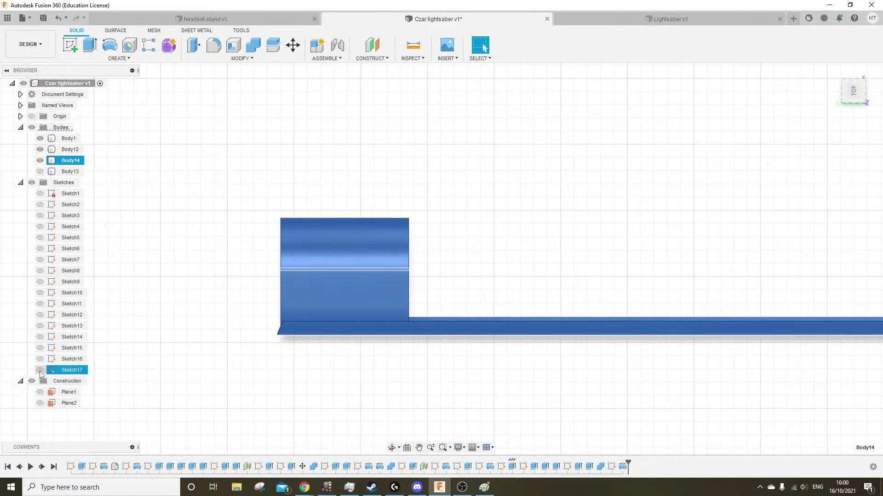
{"action": "left_click", "coordinate": [40, 360]}
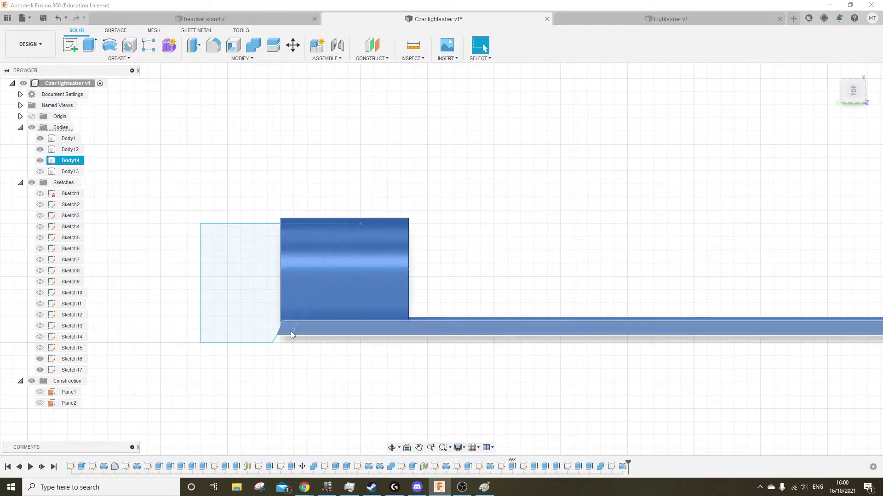
{"action": "left_click", "coordinate": [247, 306]}
{"action": "middle_click_drag", "start_coordinate": [166, 247], "coordinate": [214, 208], "text": "shift"}
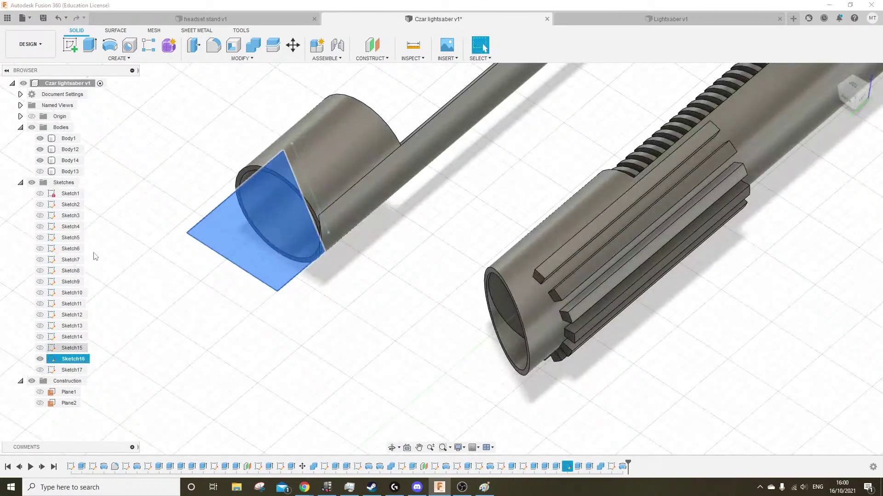
{"action": "left_click", "coordinate": [89, 44]}
{"action": "left_click_drag", "start_coordinate": [280, 215], "coordinate": [281, 151]}
{"action": "left_click", "coordinate": [838, 274]}
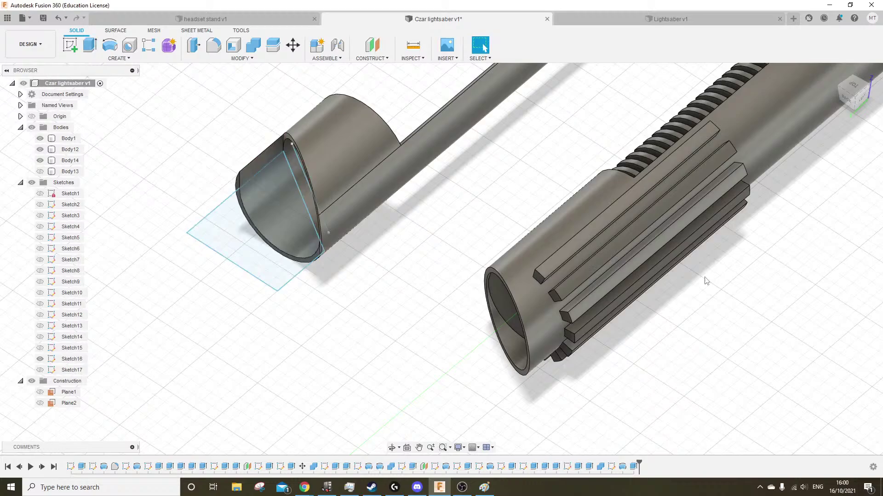
Extrude the same Sketch16 profile downward as a cut through the lower half of the ring, and inspect the slanted end from above
{"action": "left_click", "coordinate": [264, 215]}
{"action": "left_click", "coordinate": [91, 44]}
{"action": "left_click_drag", "start_coordinate": [280, 217], "coordinate": [280, 317]}
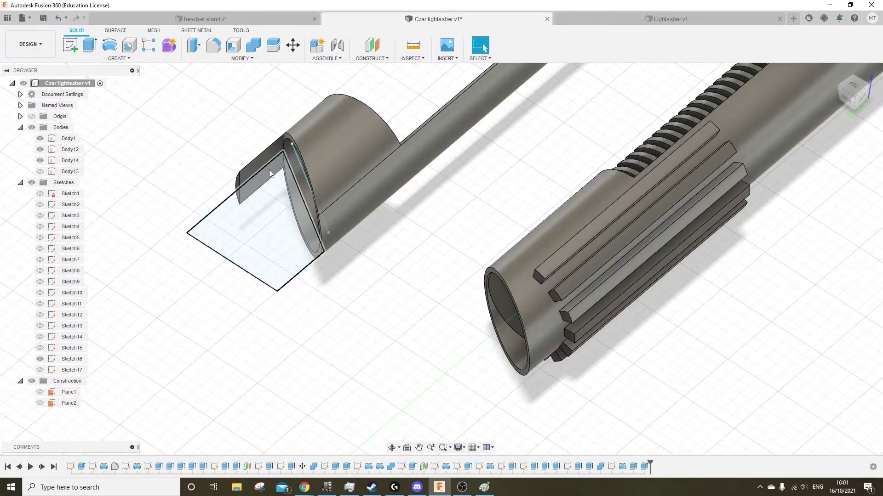
{"action": "middle_click_drag", "start_coordinate": [257, 164], "coordinate": [253, 215], "text": "shift"}
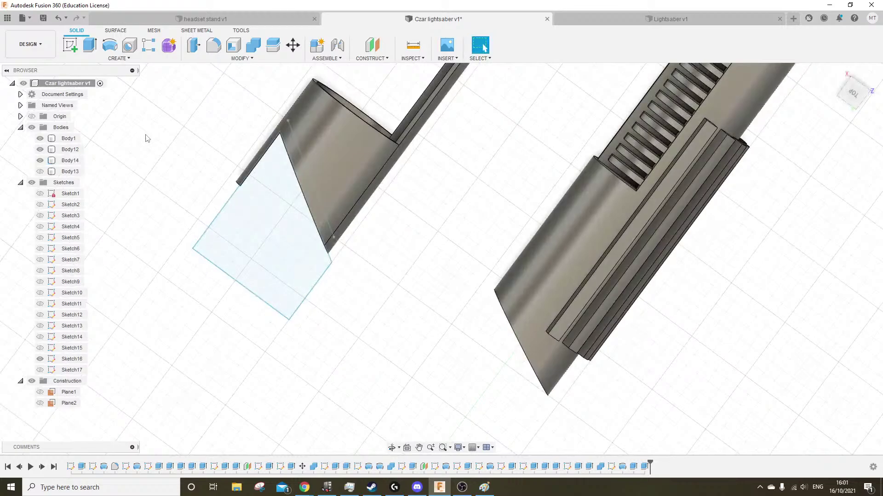
Edit Sketch16 and move the profile's outer vertical edge well past the ring, making that edge about 77 mm long
{"action": "left_click", "coordinate": [235, 197]}
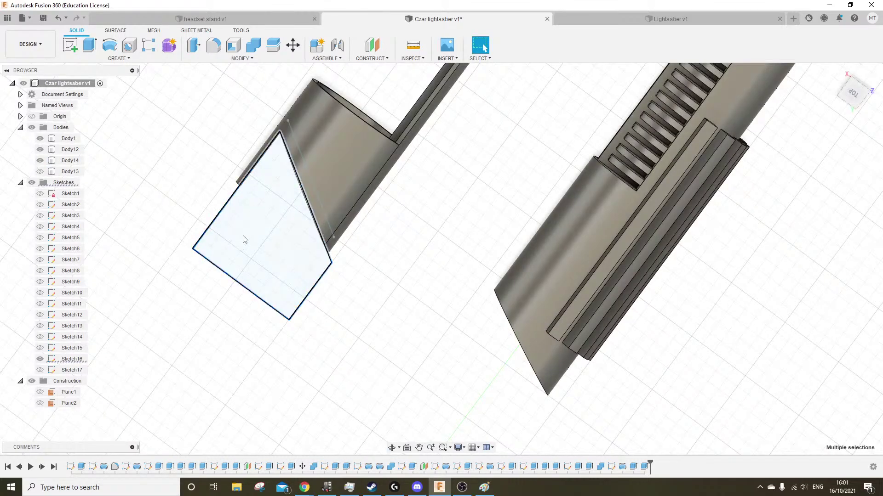
{"action": "left_click", "coordinate": [244, 240]}
{"action": "left_click", "coordinate": [612, 466]}
{"action": "left_click", "coordinate": [578, 468]}
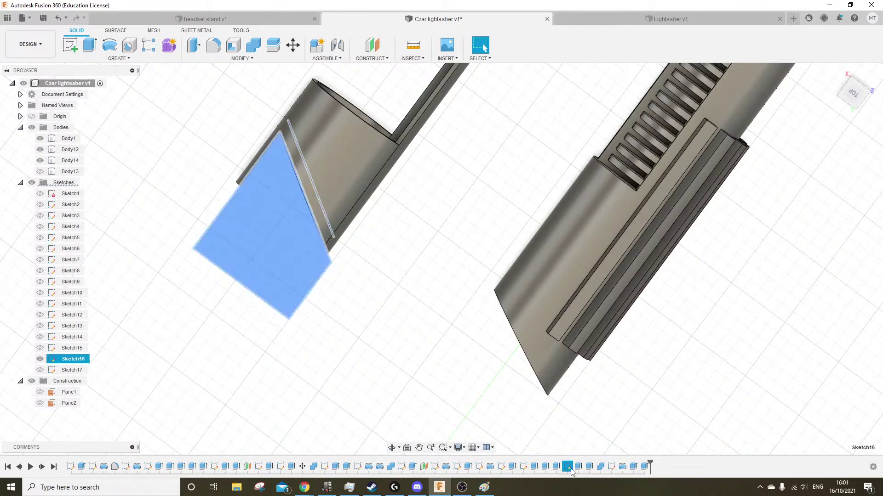
{"action": "right_click", "coordinate": [578, 468]}
{"action": "left_click", "coordinate": [598, 373]}
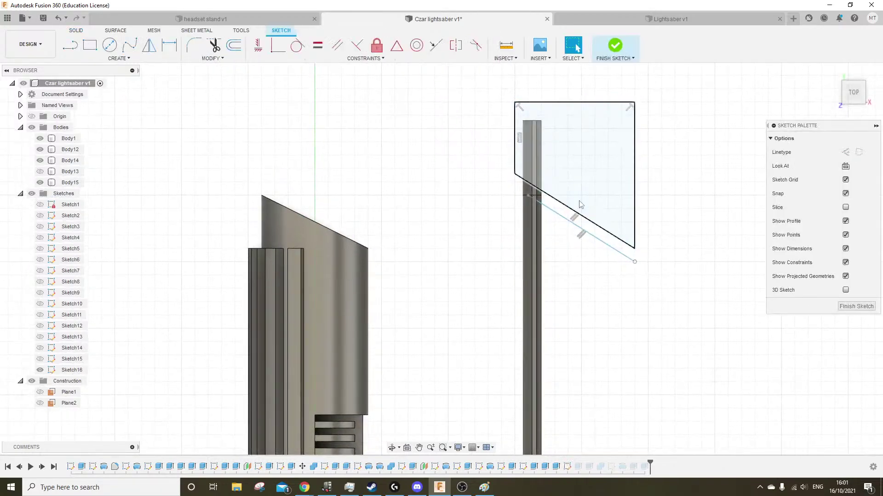
{"action": "left_click", "coordinate": [632, 179]}
{"action": "left_click_drag", "start_coordinate": [635, 181], "coordinate": [679, 192]}
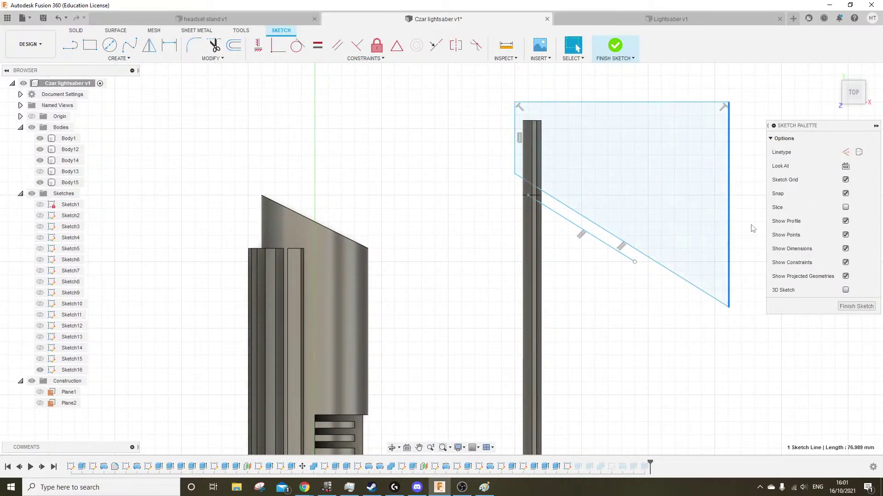
{"action": "left_click", "coordinate": [856, 306]}
{"action": "mouse_move", "coordinate": [374, 233]}
{"action": "middle_mouse_down"}
{"action": "mouse_move", "coordinate": [403, 224]}
{"action": "mouse_move", "coordinate": [476, 233]}
{"action": "mouse_move", "coordinate": [570, 359]}
{"action": "middle_mouse_up"}
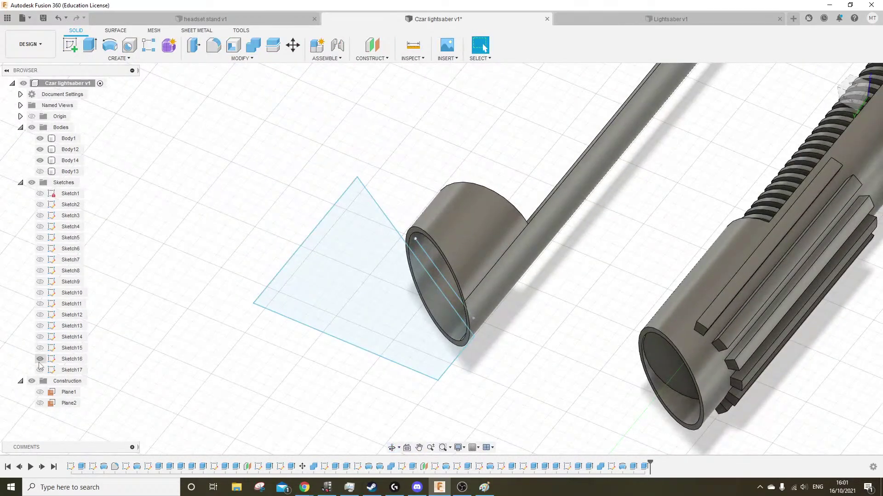
Hide Sketch16 and show Sketch15 at the ring's slanted end
{"action": "left_click", "coordinate": [40, 359]}
{"action": "left_click", "coordinate": [40, 348]}
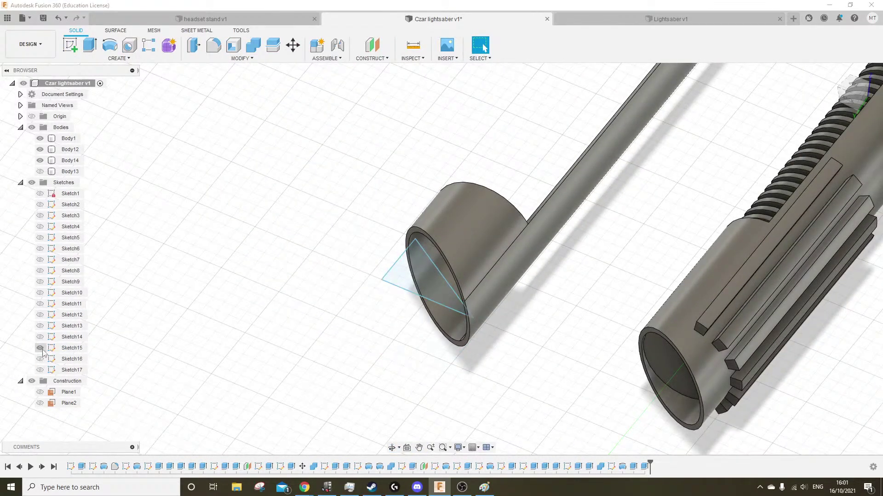
{"action": "middle_click_drag", "start_coordinate": [220, 333], "coordinate": [246, 321], "text": "shift"}
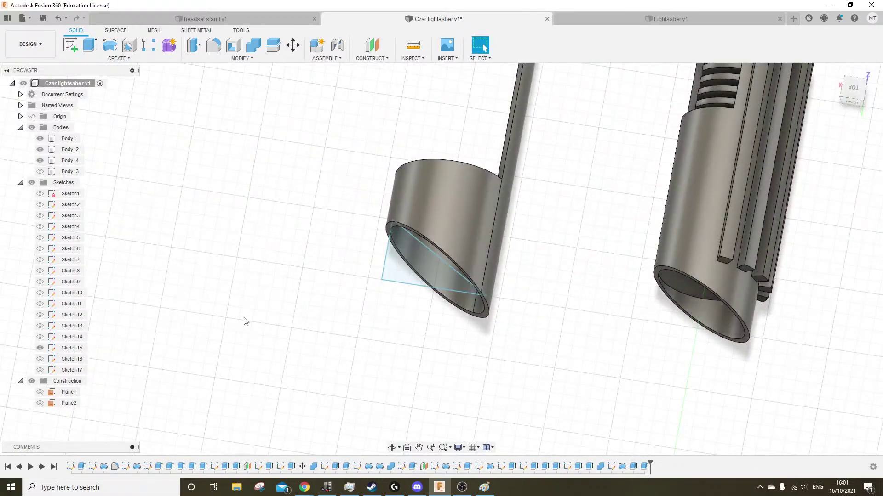
{"action": "left_click", "coordinate": [40, 348]}
{"action": "mouse_move", "coordinate": [195, 277]}
{"action": "middle_mouse_down", "text": "shift"}
{"action": "mouse_move", "coordinate": [206, 283]}
{"action": "mouse_move", "coordinate": [282, 222]}
{"action": "mouse_move", "coordinate": [161, 304]}
{"action": "middle_mouse_up", "text": "shift"}
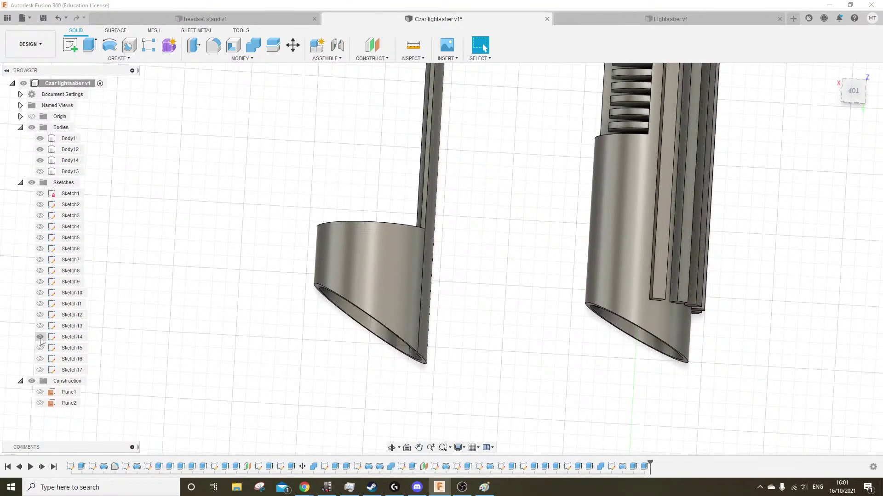
{"action": "left_click", "coordinate": [40, 348]}
{"action": "mouse_move", "coordinate": [170, 339]}
{"action": "middle_mouse_down", "text": "shift"}
{"action": "mouse_move", "coordinate": [230, 335]}
{"action": "mouse_move", "coordinate": [233, 347]}
{"action": "middle_mouse_up", "text": "shift"}
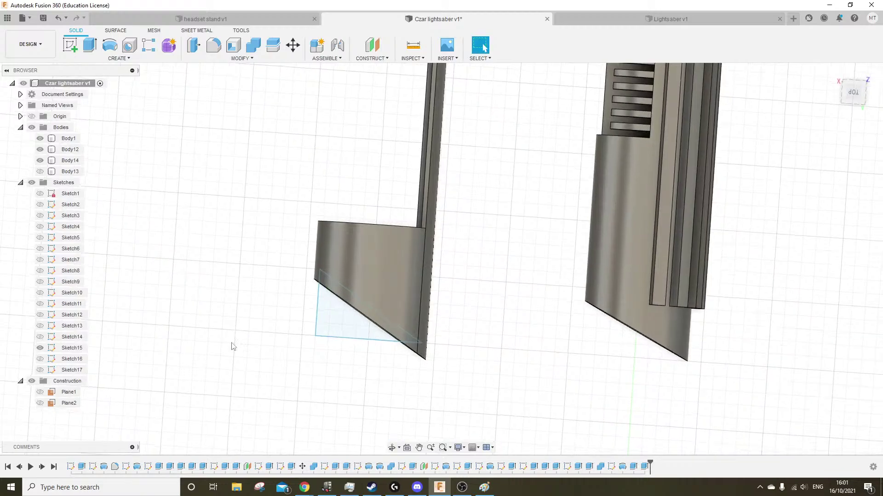
Start a new sketch on the plane of Sketch15 and examine the slanted end segment from above
{"action": "scroll", "coordinate": [357, 170], "scroll_direction": "up", "scroll_amount": 2}
{"action": "middle_click_drag", "start_coordinate": [417, 211], "coordinate": [390, 191]}
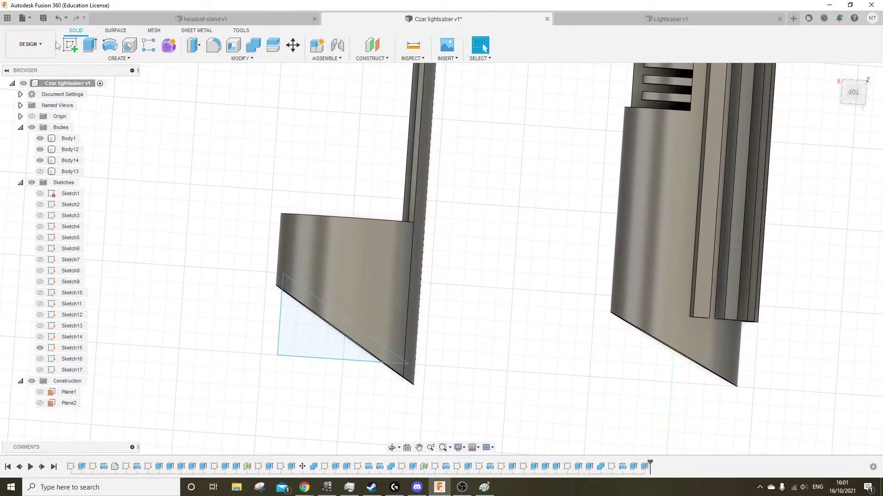
{"action": "left_click", "coordinate": [70, 45]}
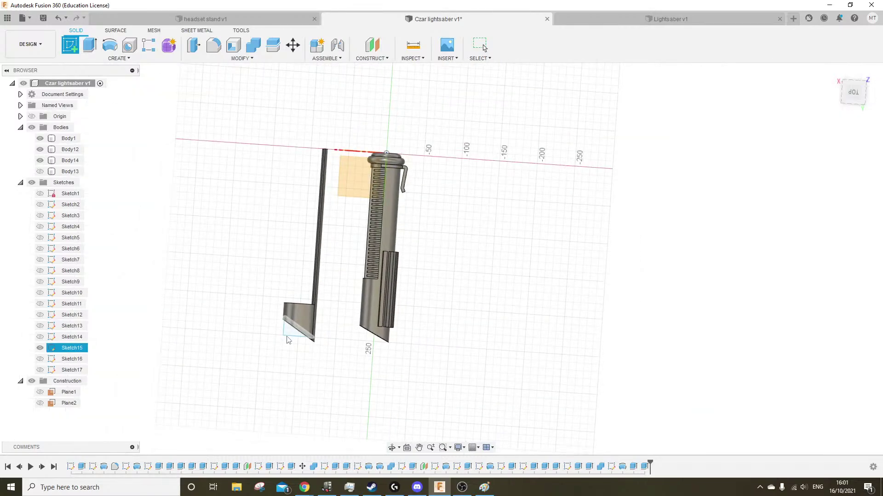
{"action": "left_click", "coordinate": [288, 340]}
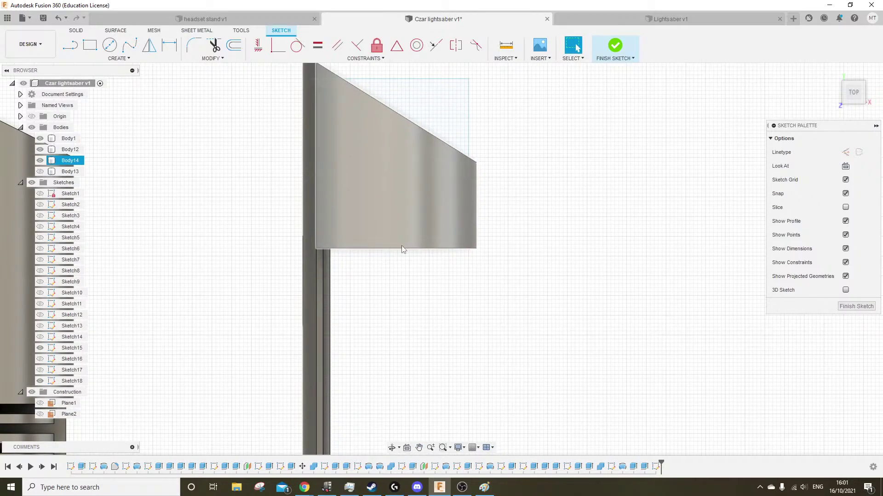
{"action": "middle_click_drag", "start_coordinate": [402, 248], "coordinate": [393, 312], "text": "shift"}
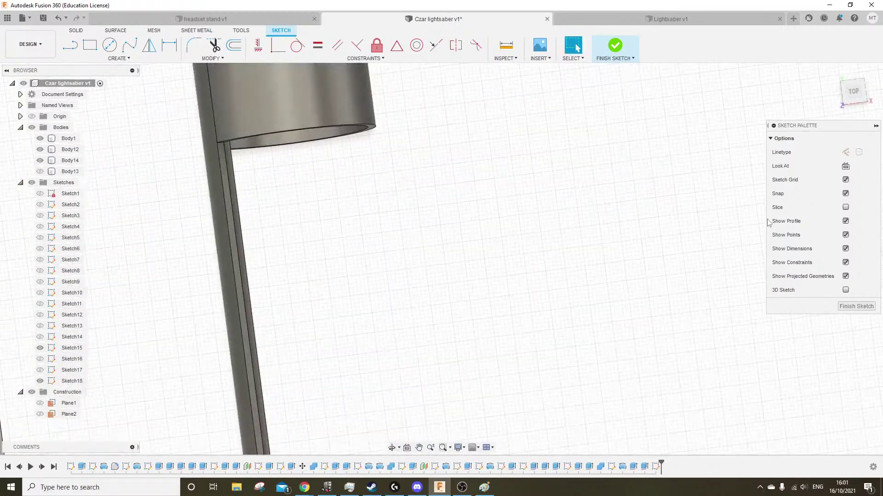
{"action": "mouse_move", "coordinate": [460, 184]}
{"action": "middle_mouse_down"}
{"action": "mouse_move", "coordinate": [417, 183]}
{"action": "mouse_move", "coordinate": [427, 360]}
{"action": "middle_mouse_up"}
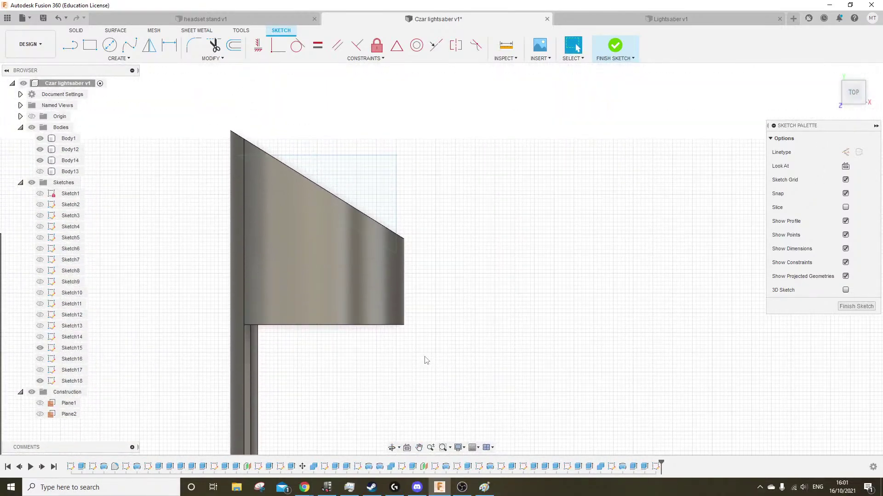
{"action": "middle_click_drag", "start_coordinate": [398, 329], "coordinate": [435, 360]}
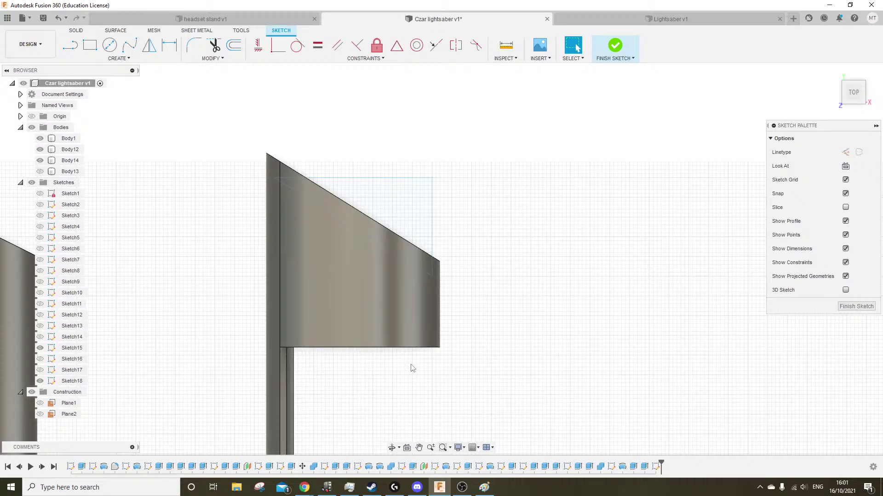
{"action": "middle_click_drag", "start_coordinate": [414, 320], "coordinate": [385, 395]}
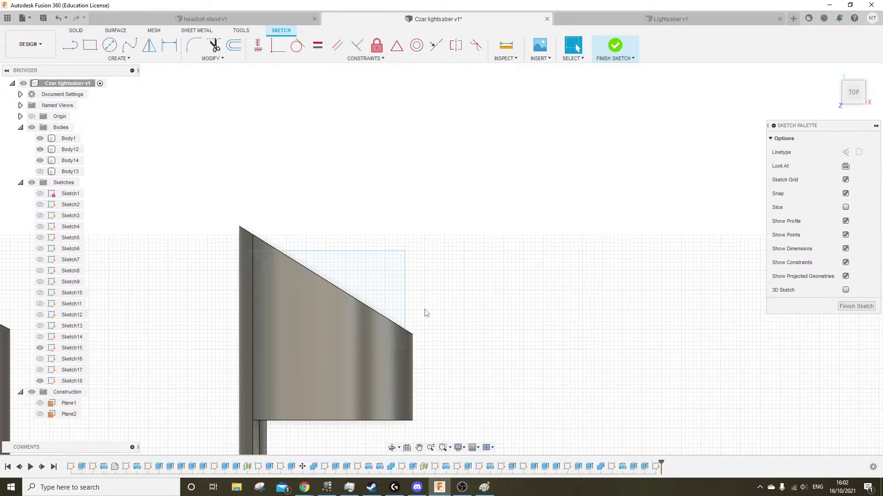
{"action": "middle_click_drag", "start_coordinate": [453, 366], "coordinate": [455, 311]}
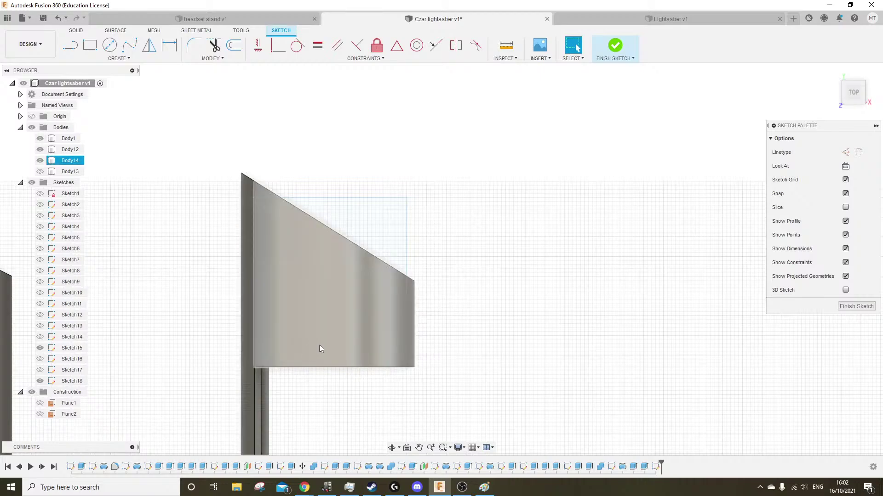
Finish the empty sketch, delete the Combine3 feature, and check whether the ring and the raised strip are separate bodies
{"action": "right_click", "coordinate": [600, 467]}
{"action": "left_click", "coordinate": [624, 439]}
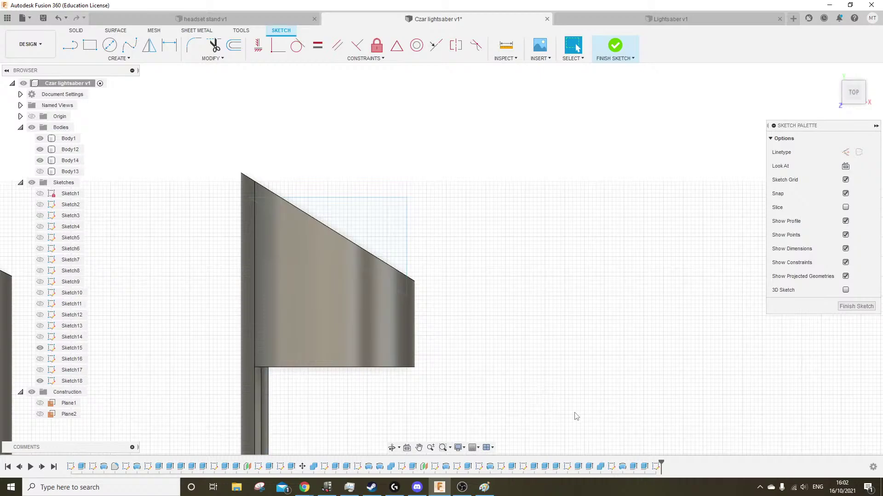
{"action": "right_click", "coordinate": [600, 467]}
{"action": "left_click", "coordinate": [620, 441]}
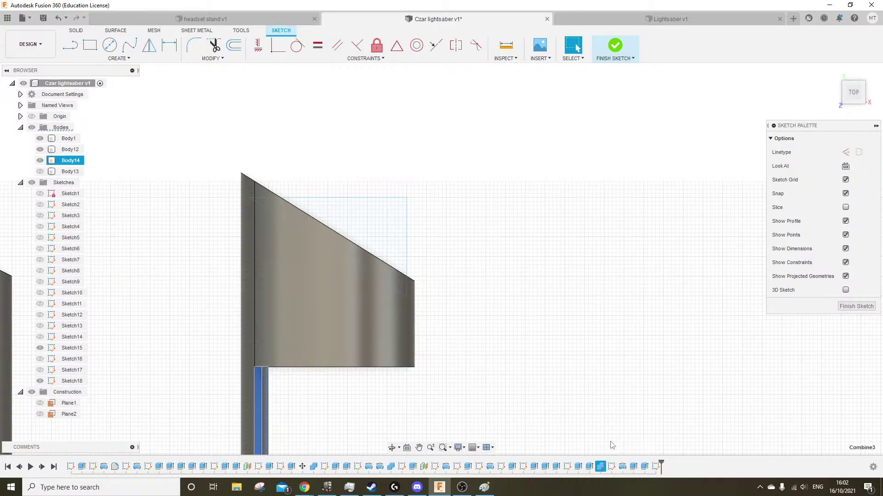
{"action": "left_click", "coordinate": [870, 306]}
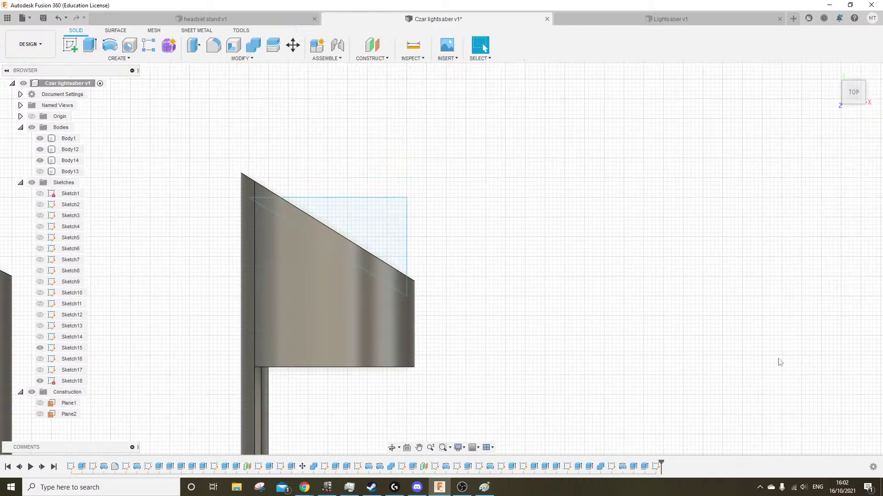
{"action": "right_click", "coordinate": [600, 466]}
{"action": "left_click", "coordinate": [613, 408]}
{"action": "left_click", "coordinate": [336, 321]}
{"action": "left_click", "coordinate": [243, 376]}
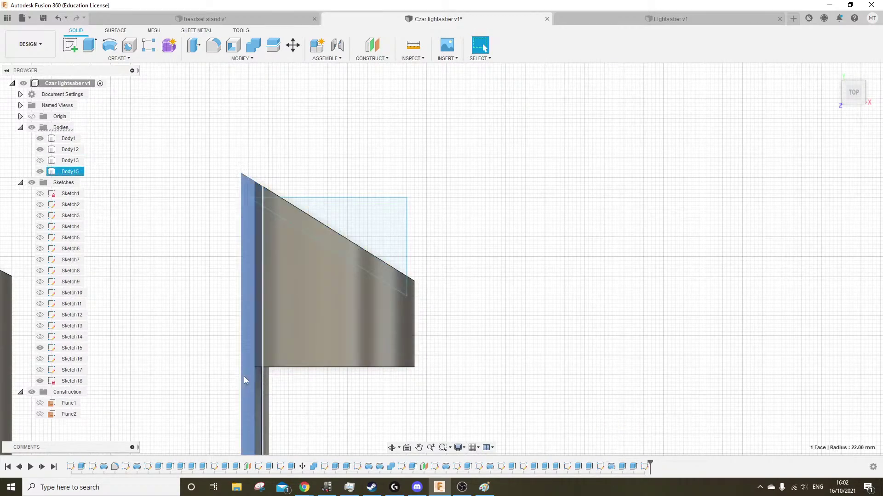
Hide and reshow Body15, then examine its ring and strip faces and the related timeline features
{"action": "left_click", "coordinate": [39, 172]}
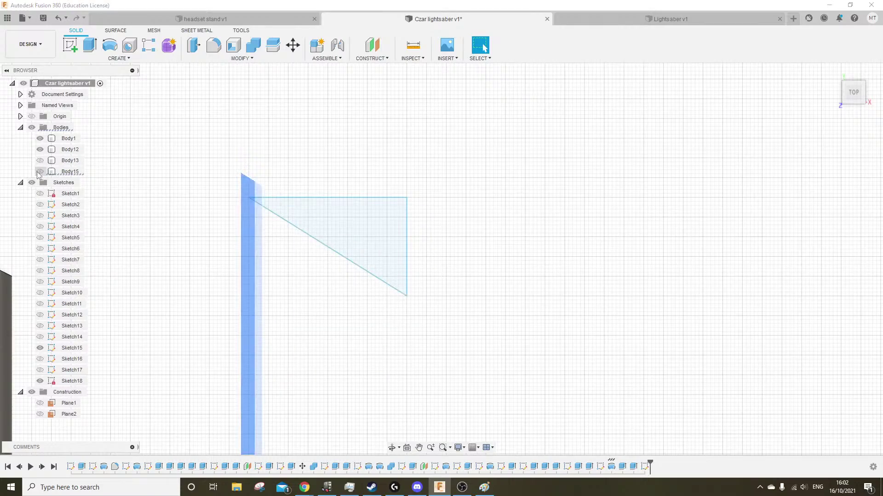
{"action": "left_click", "coordinate": [40, 172]}
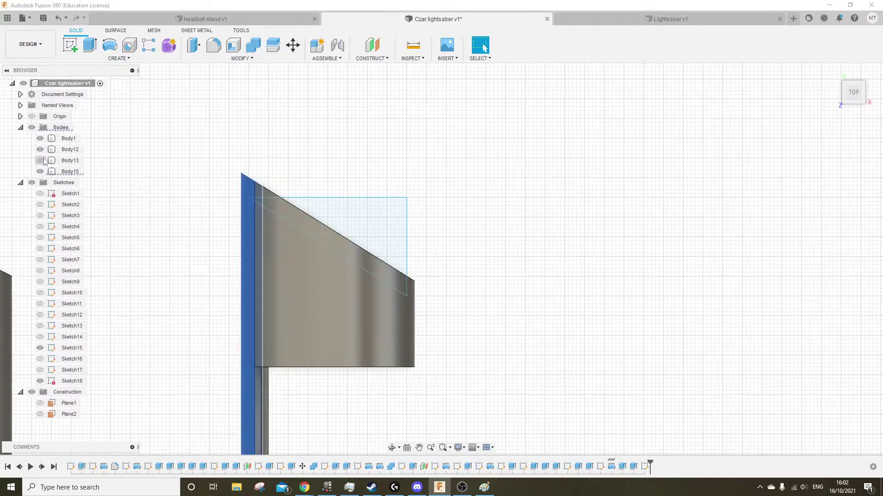
{"action": "left_click", "coordinate": [454, 289]}
{"action": "left_click", "coordinate": [349, 311]}
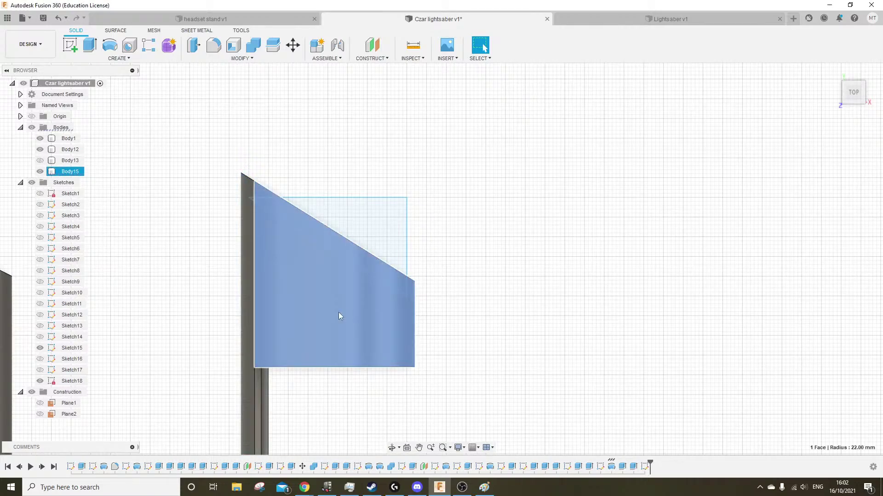
{"action": "left_click", "coordinate": [250, 348]}
{"action": "left_click", "coordinate": [362, 329]}
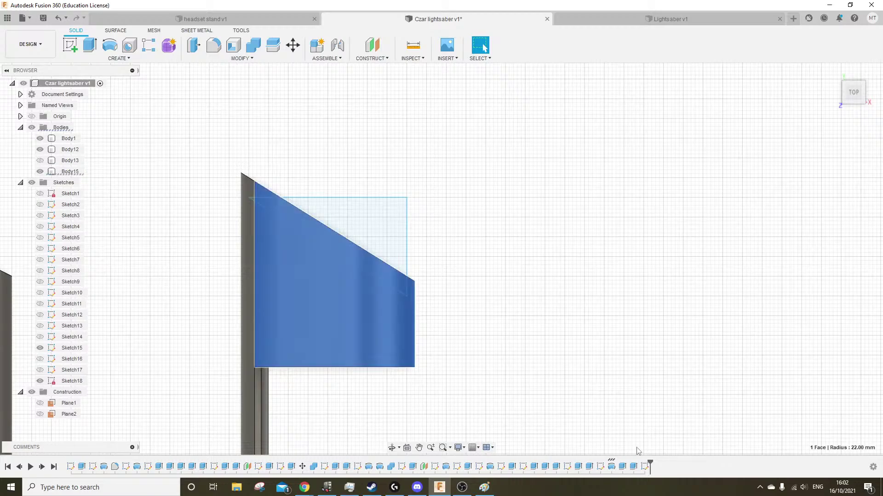
{"action": "left_click", "coordinate": [633, 468]}
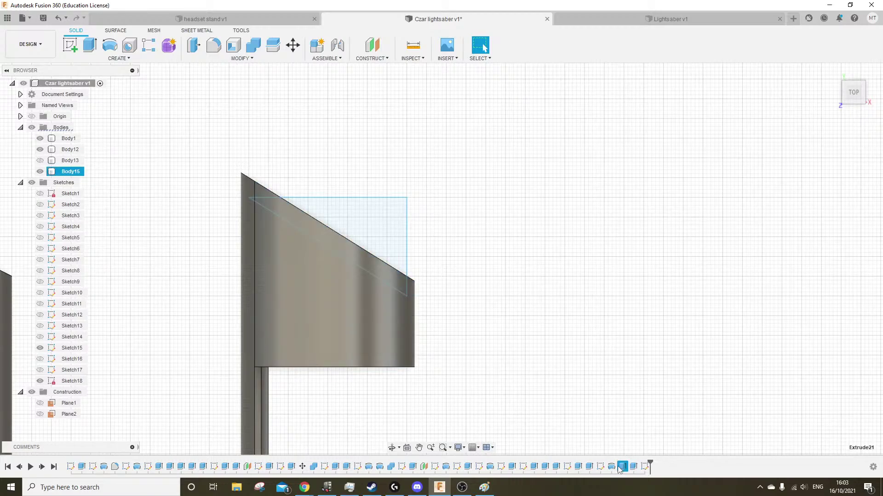
{"action": "middle_click_drag", "start_coordinate": [548, 330], "coordinate": [510, 303], "text": "shift"}
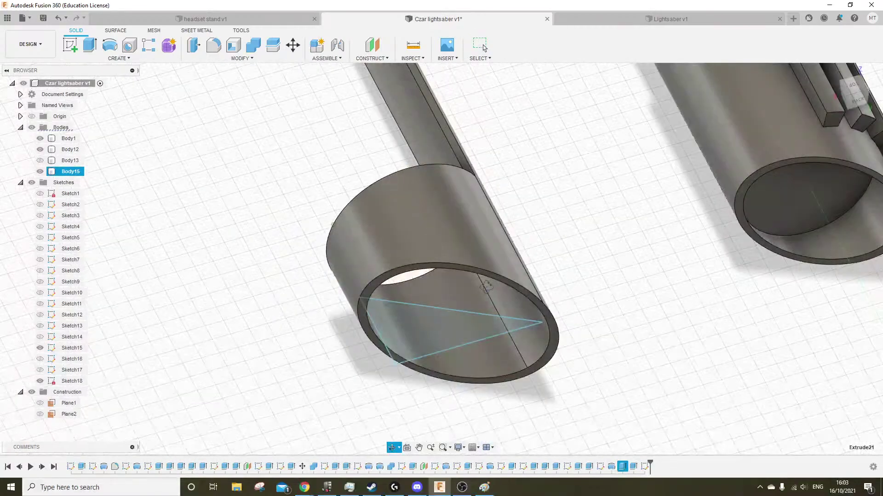
Edit the ring's revolve feature, Revolve7, so that its operation creates a new body
{"action": "left_click", "coordinate": [611, 468]}
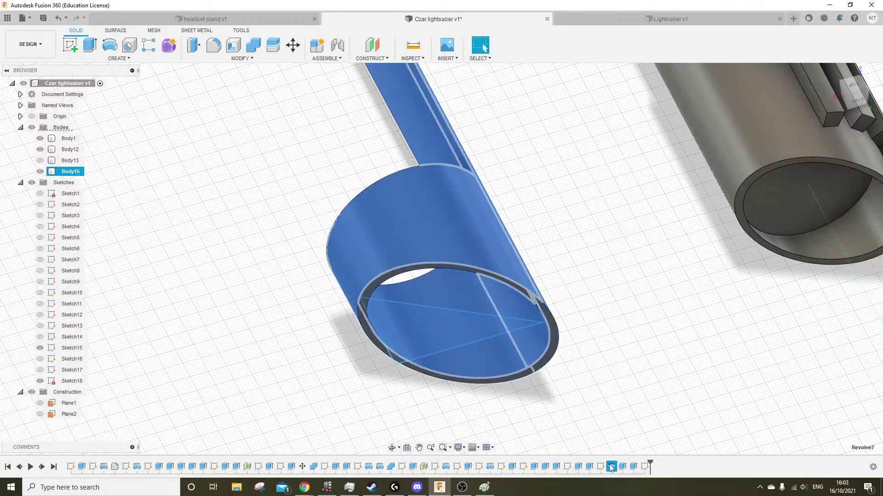
{"action": "right_click", "coordinate": [611, 468]}
{"action": "left_click", "coordinate": [634, 374]}
{"action": "left_click", "coordinate": [835, 208]}
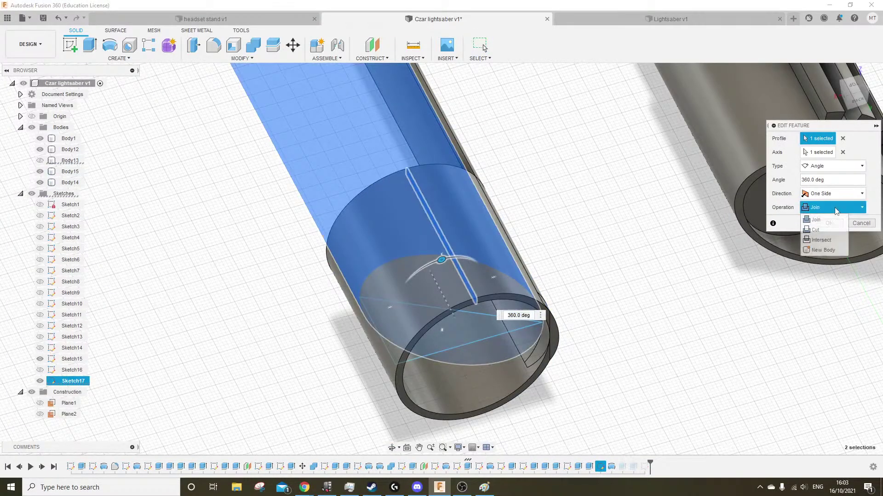
{"action": "left_click", "coordinate": [823, 250]}
{"action": "left_click", "coordinate": [828, 223]}
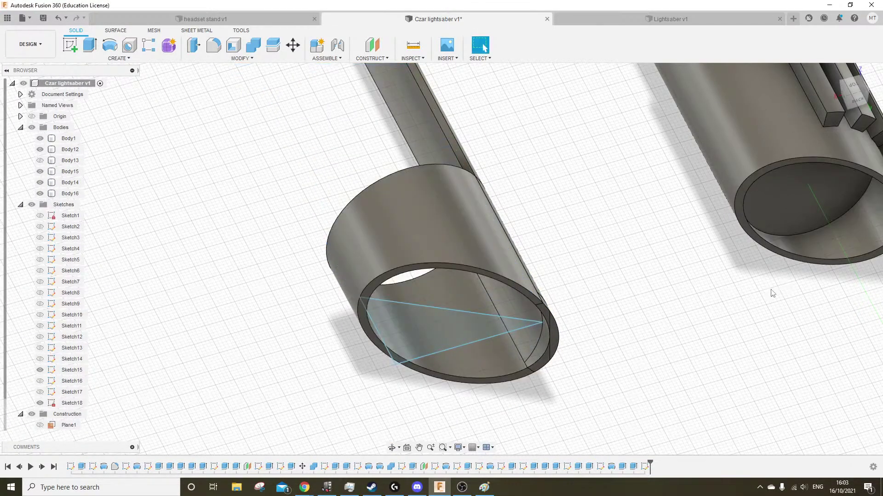
Identify the geometry of Body15, Body14 and Body16, and hide the ring, Body16
{"action": "left_click", "coordinate": [70, 183]}
{"action": "left_click", "coordinate": [70, 161]}
{"action": "left_click", "coordinate": [69, 172]}
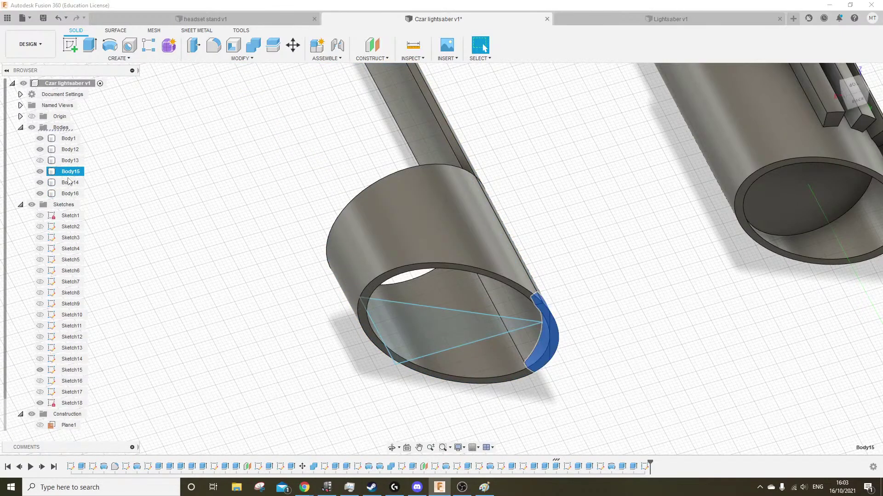
{"action": "left_click", "coordinate": [68, 183]}
{"action": "left_click", "coordinate": [69, 193]}
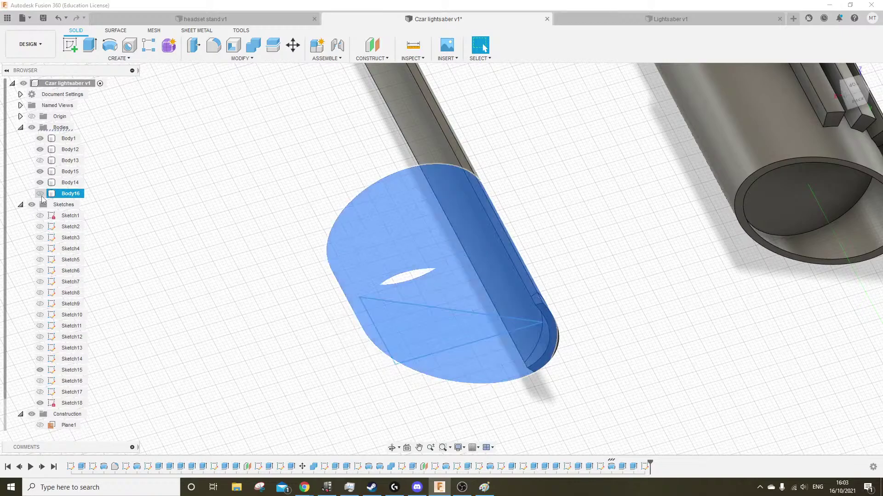
{"action": "left_click", "coordinate": [40, 194]}
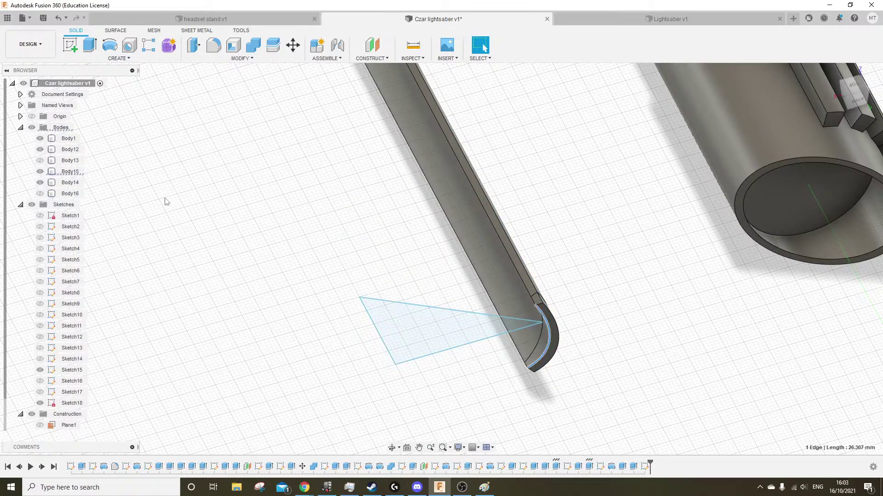
Combine Body15 and Body14 into a single raised strip body
{"action": "left_click", "coordinate": [69, 171]}
{"action": "left_click", "coordinate": [69, 183], "text": "ctrl"}
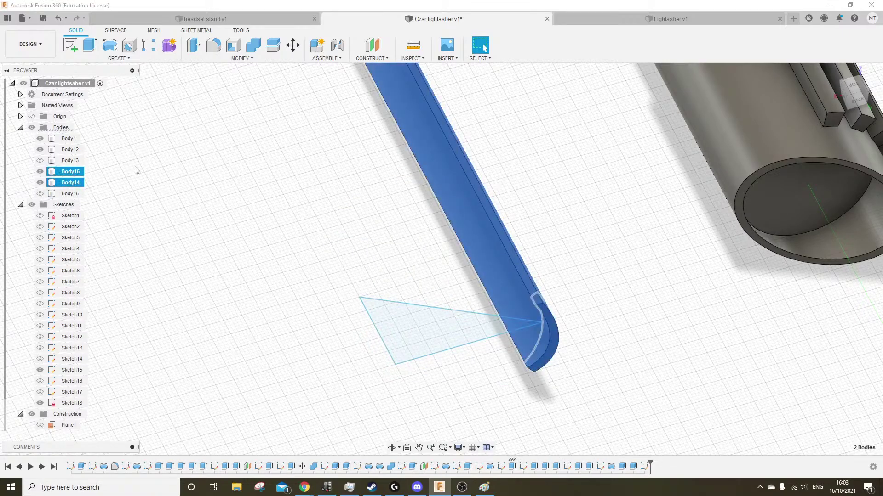
{"action": "left_click", "coordinate": [252, 44]}
{"action": "left_click", "coordinate": [828, 210]}
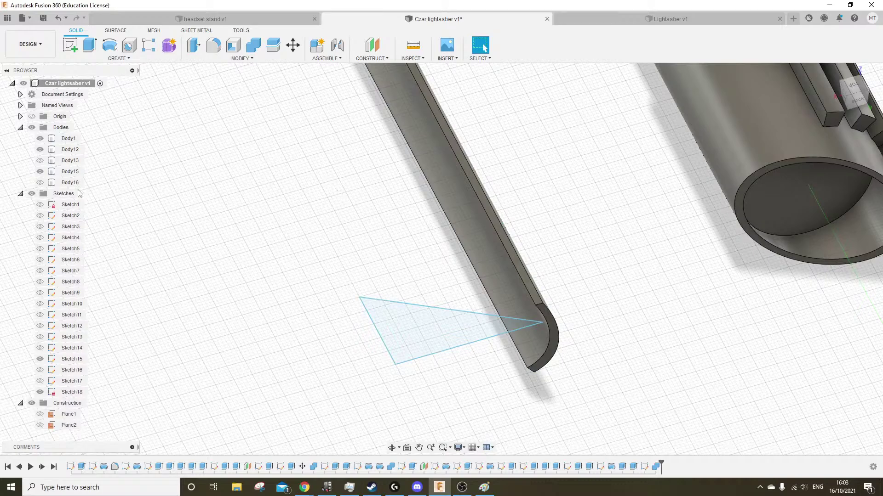
Show only the handle core, Body13, and the ring, Body16, hiding Body1, Body12 and Body15
{"action": "left_click", "coordinate": [41, 182]}
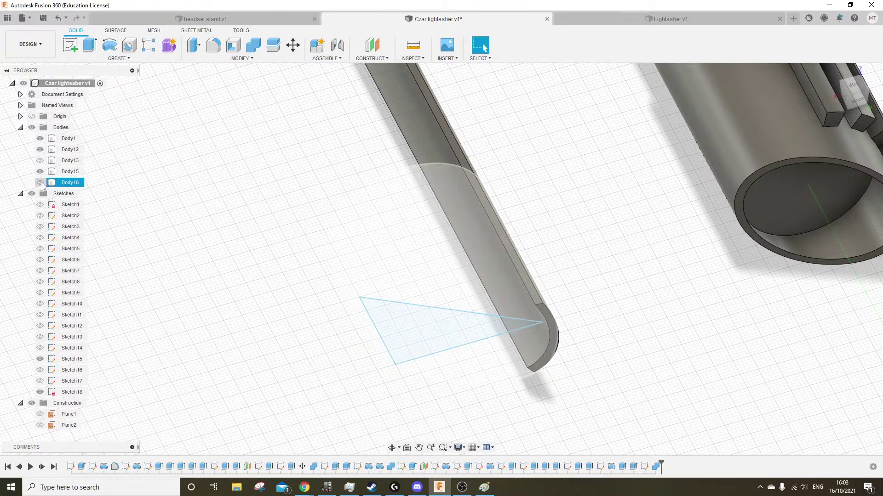
{"action": "left_click", "coordinate": [41, 183]}
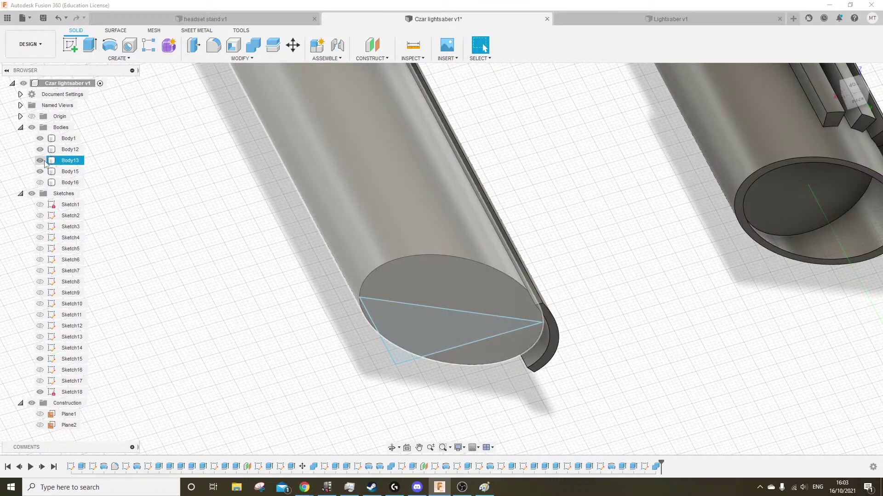
{"action": "left_click", "coordinate": [41, 161]}
{"action": "left_click", "coordinate": [41, 160]}
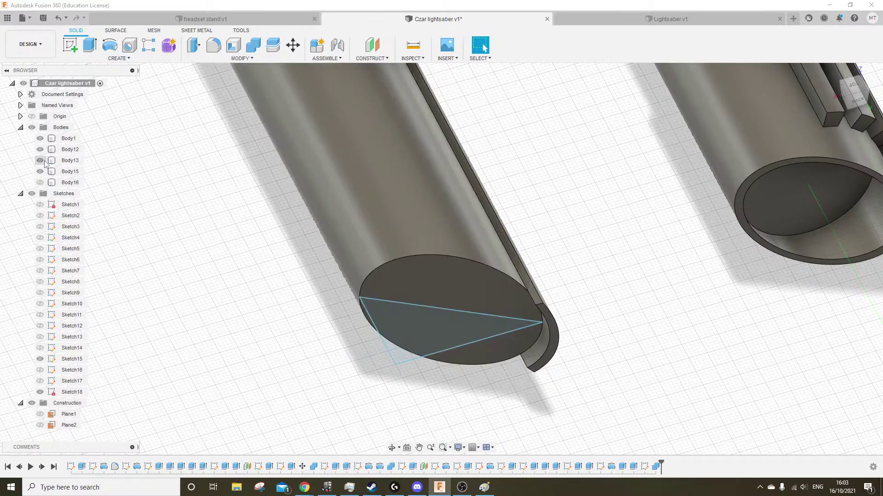
{"action": "left_click", "coordinate": [41, 138]}
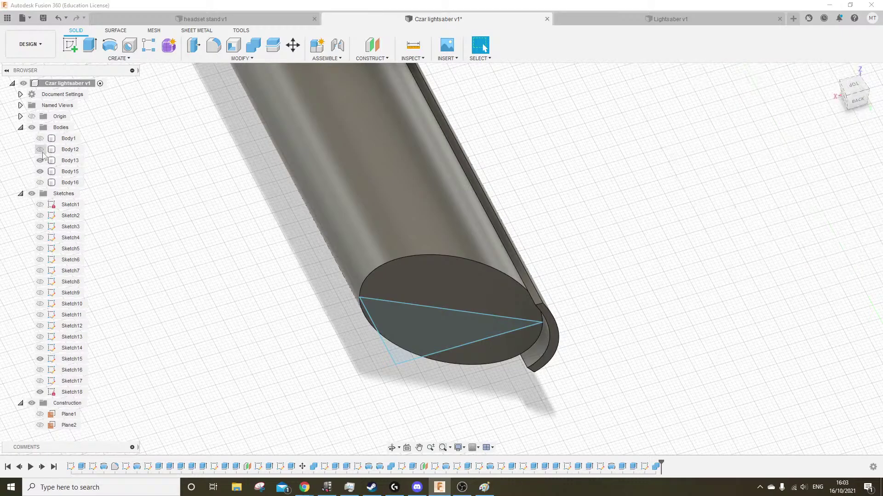
{"action": "left_click", "coordinate": [40, 171]}
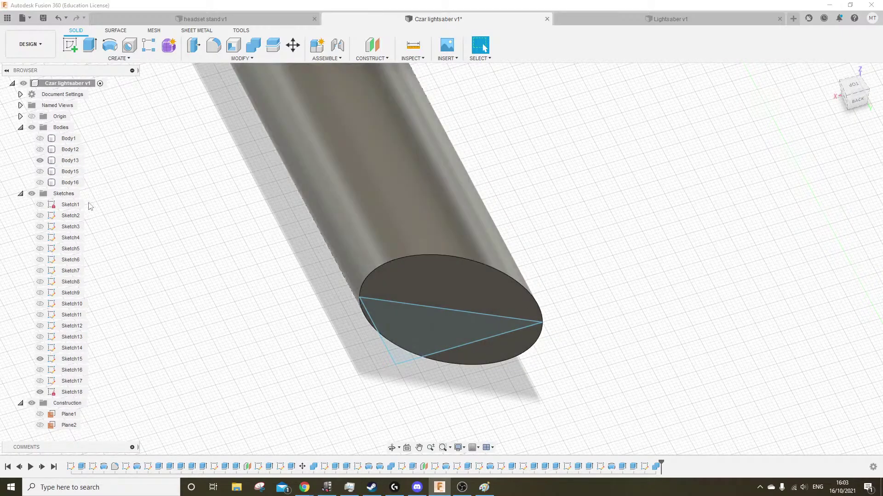
{"action": "left_click", "coordinate": [41, 182]}
{"action": "middle_click_drag", "start_coordinate": [262, 256], "coordinate": [256, 308], "text": "shift"}
{"action": "scroll", "coordinate": [260, 309], "scroll_direction": "down", "scroll_amount": 1}
{"action": "scroll", "coordinate": [363, 335], "scroll_direction": "up", "scroll_amount": 2}
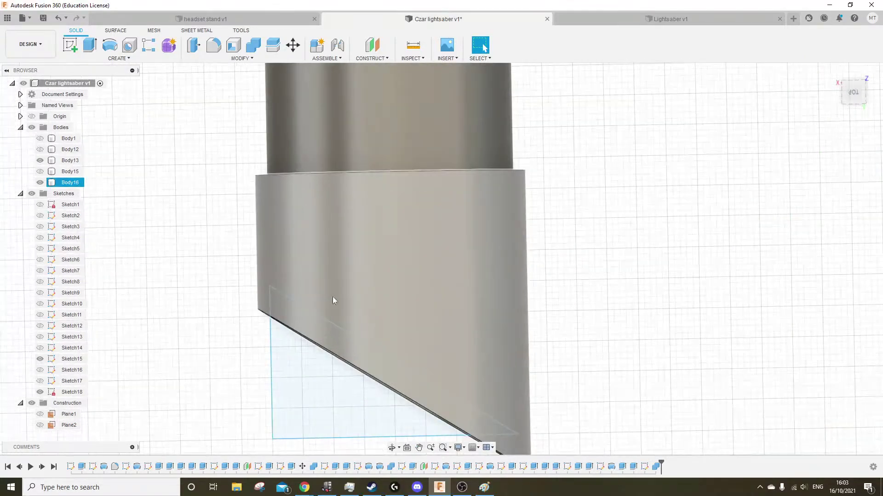
Start a sketch on the origin plane parallel to the top view and draw a line along the slanted edge of the Sketch15 triangle
{"action": "left_click", "coordinate": [70, 45]}
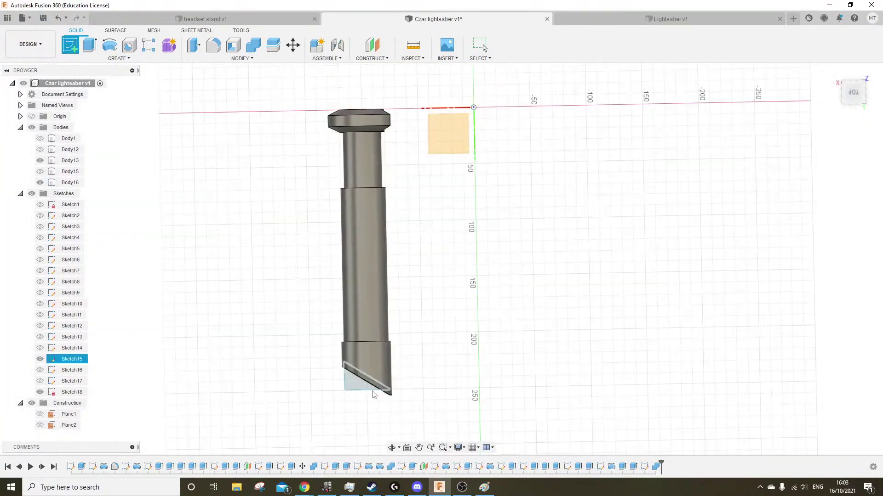
{"action": "left_click", "coordinate": [449, 133]}
{"action": "middle_click_drag", "start_coordinate": [480, 297], "coordinate": [405, 383]}
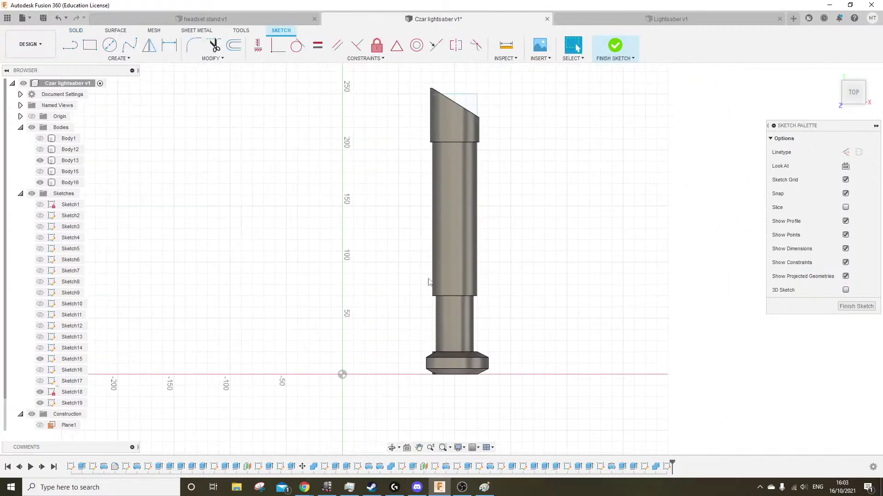
{"action": "middle_click_drag", "start_coordinate": [429, 281], "coordinate": [397, 358]}
{"action": "scroll", "coordinate": [448, 218], "scroll_direction": "up", "scroll_amount": 4}
{"action": "scroll", "coordinate": [440, 156], "scroll_direction": "up", "scroll_amount": 2}
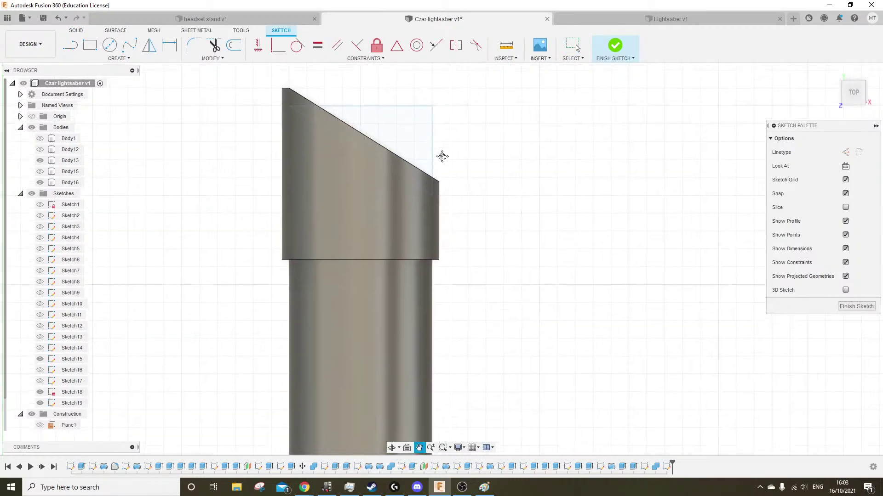
{"action": "middle_click_drag", "start_coordinate": [441, 156], "coordinate": [447, 190]}
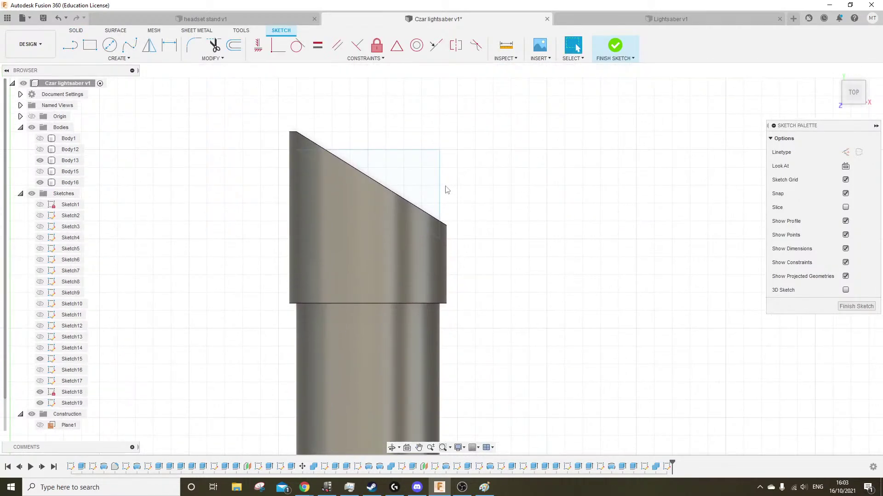
{"action": "key", "text": "l"}
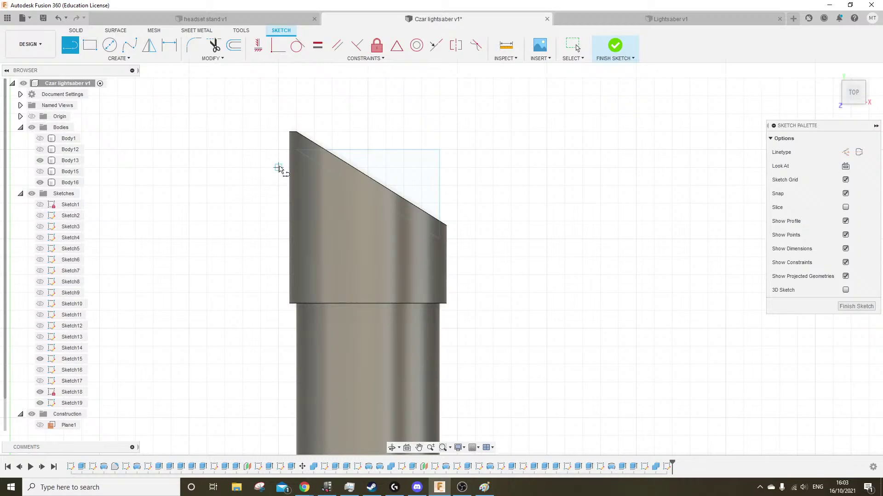
{"action": "left_click", "coordinate": [439, 239]}
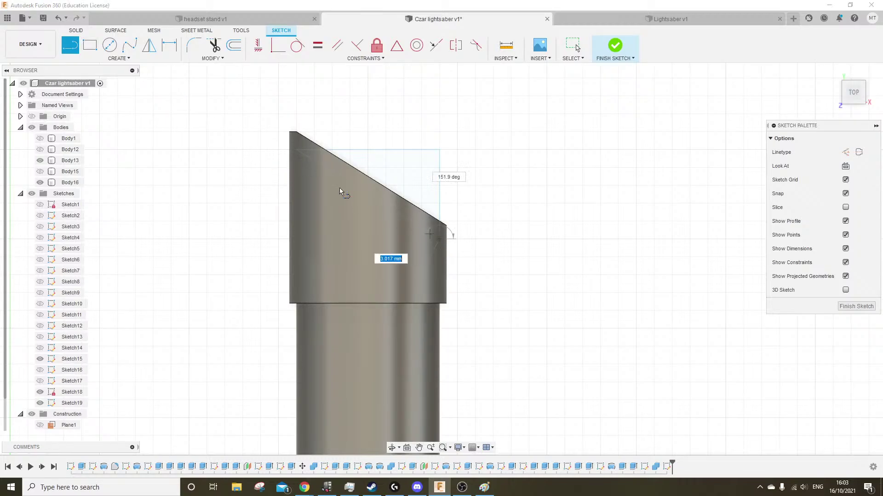
{"action": "left_click", "coordinate": [297, 151]}
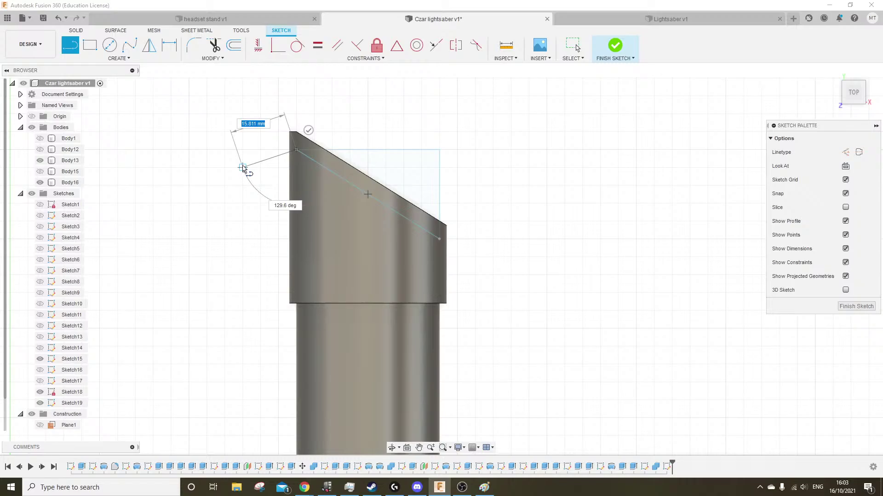
{"action": "key", "text": "Escape"}
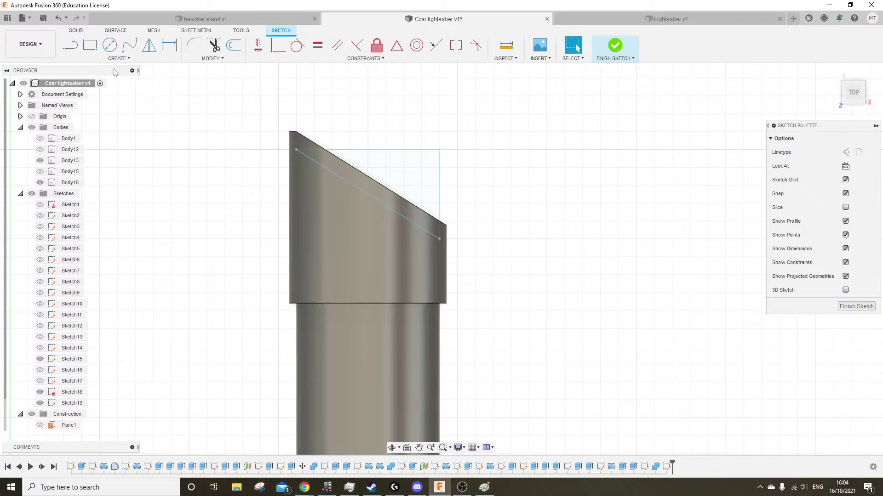
{"action": "left_click", "coordinate": [70, 44]}
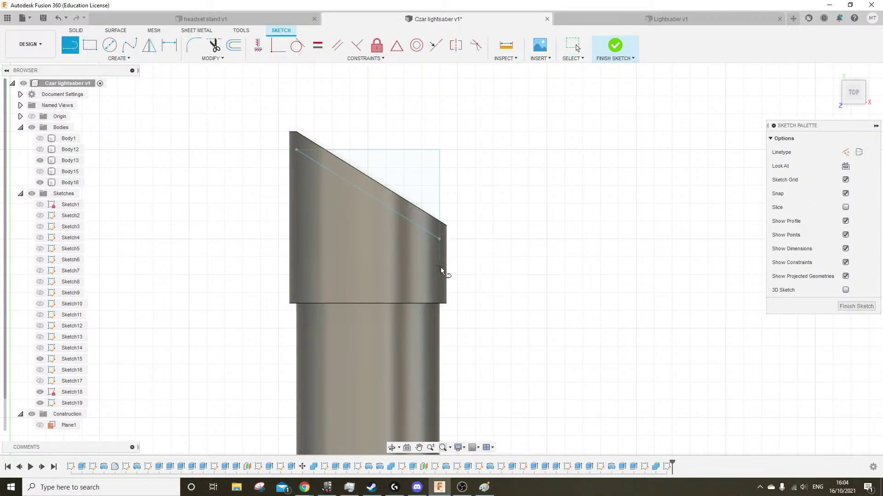
{"action": "left_click", "coordinate": [440, 293]}
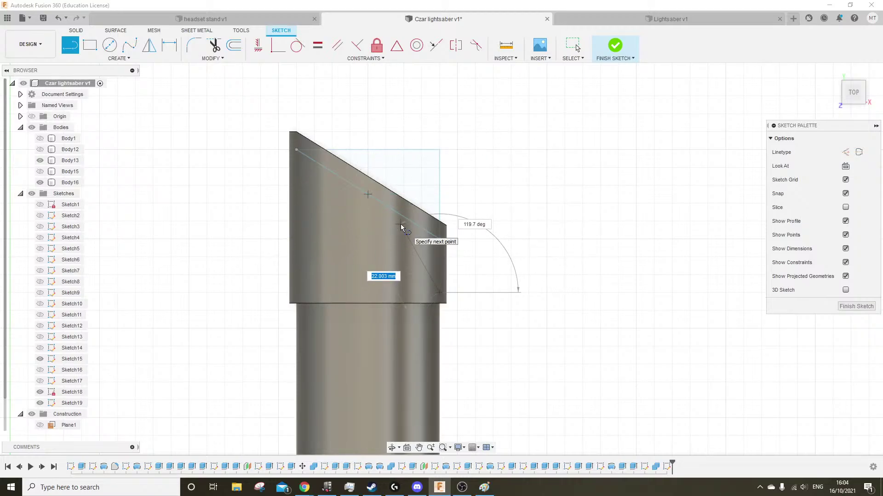
{"action": "key", "text": "Escape"}
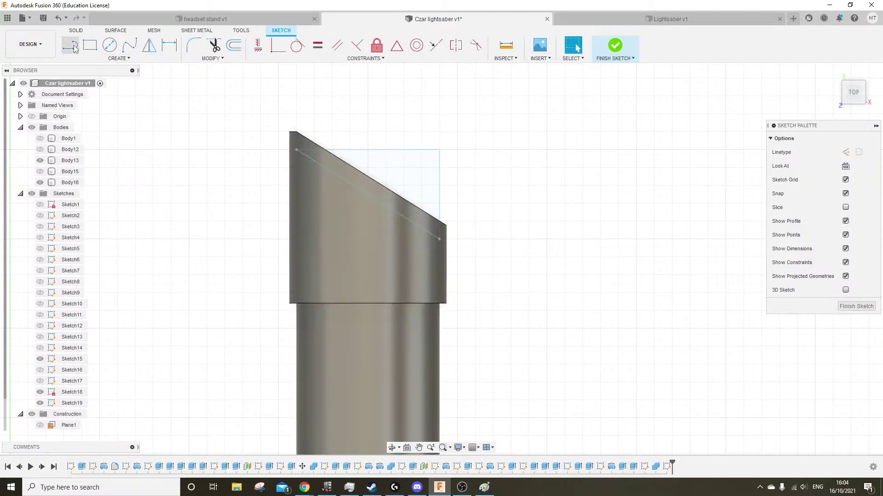
Sketch a second line about 65 mm long, parallel to and below the first, from the handle's short side to beyond the ring's long side
{"action": "left_click", "coordinate": [73, 46]}
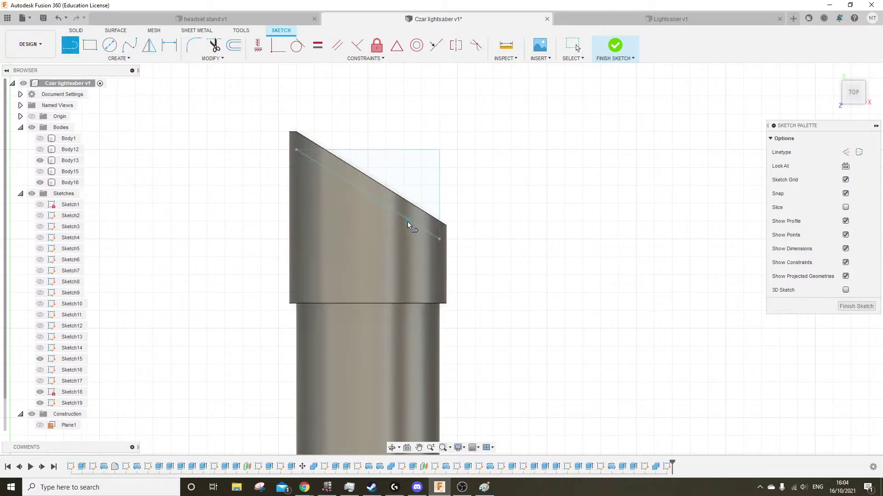
{"action": "left_click", "coordinate": [439, 274]}
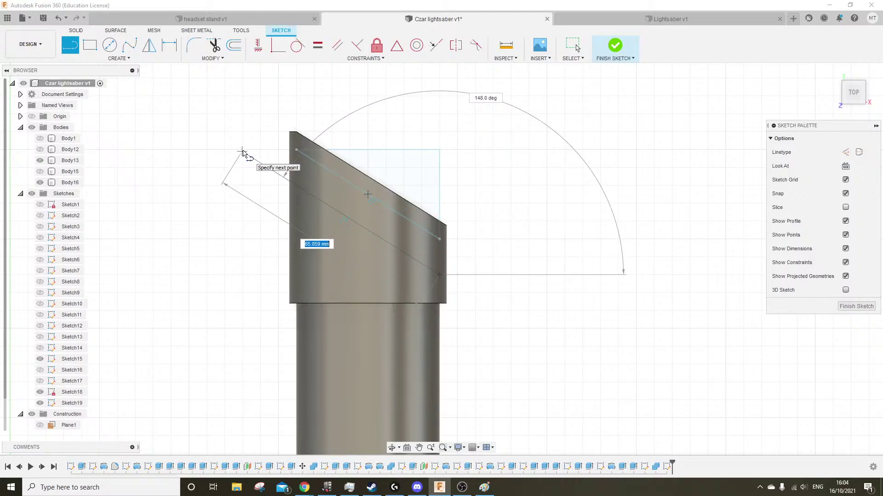
{"action": "left_click", "coordinate": [242, 152]}
{"action": "key", "text": "Escape"}
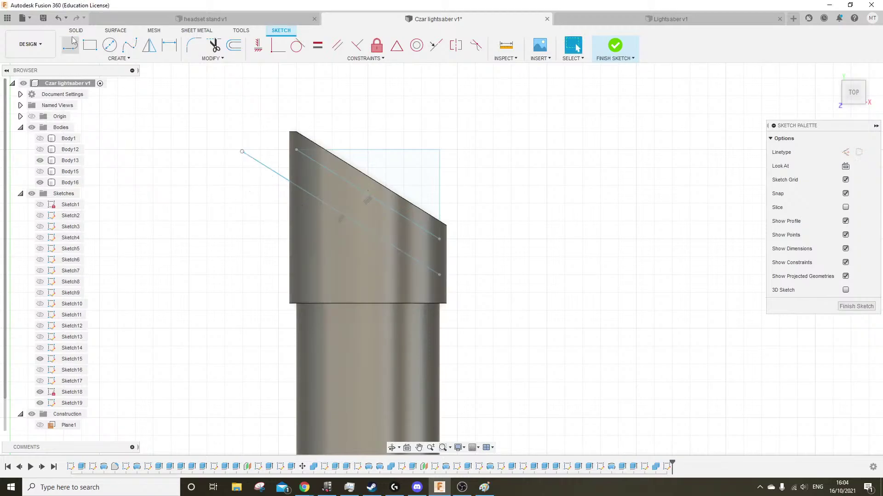
Extend the lower slanted line past the ring's short side and close it into a four-sided profile with vertical sides and a horizontal base
{"action": "left_click", "coordinate": [440, 274]}
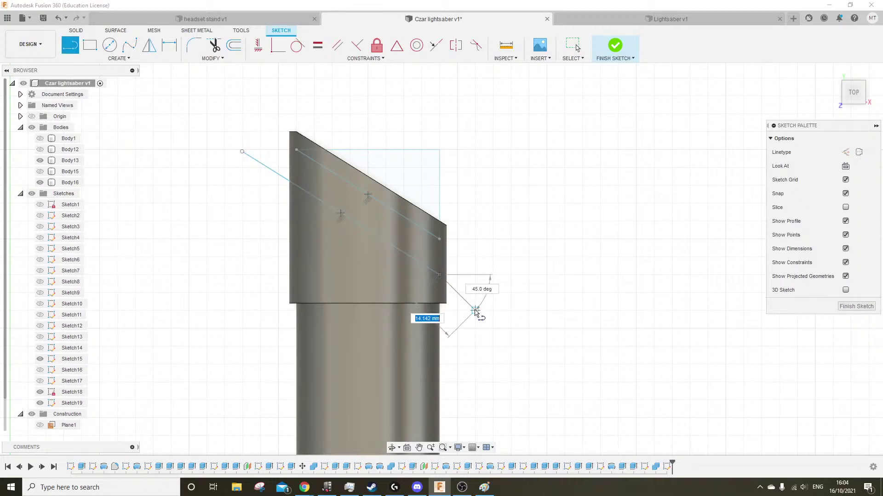
{"action": "left_click", "coordinate": [481, 300]}
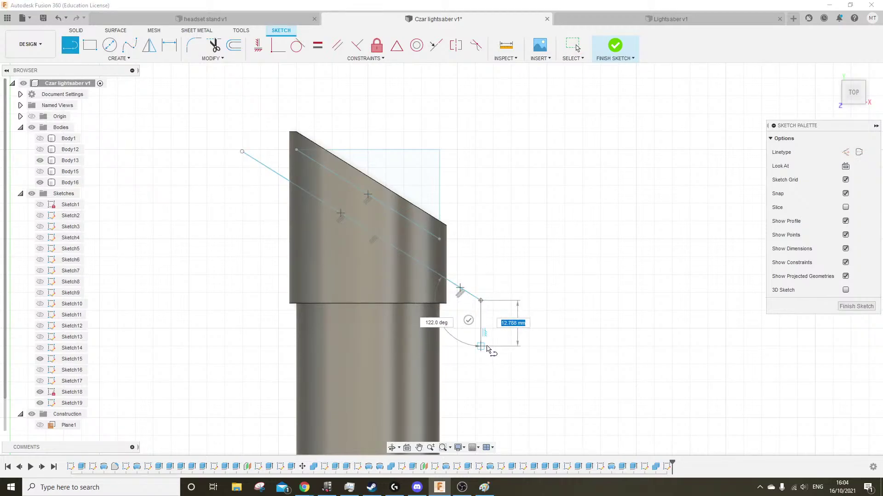
{"action": "left_click", "coordinate": [480, 328]}
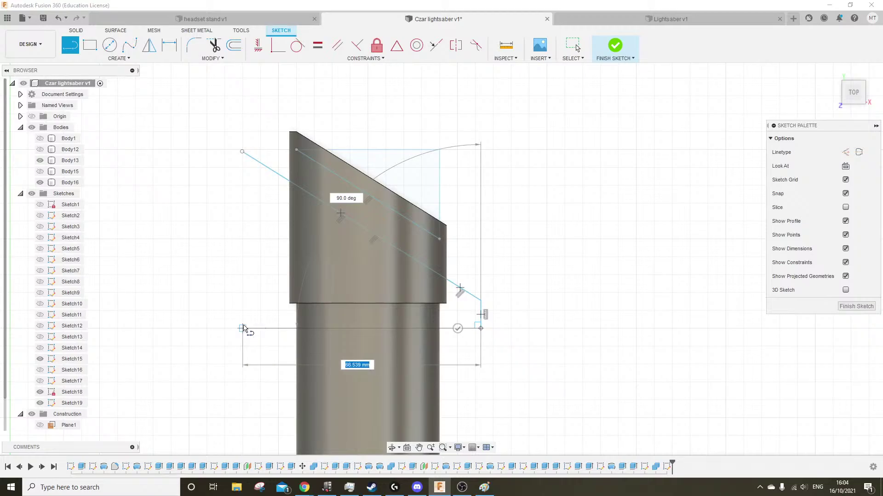
{"action": "left_click", "coordinate": [243, 329]}
{"action": "left_click", "coordinate": [242, 152]}
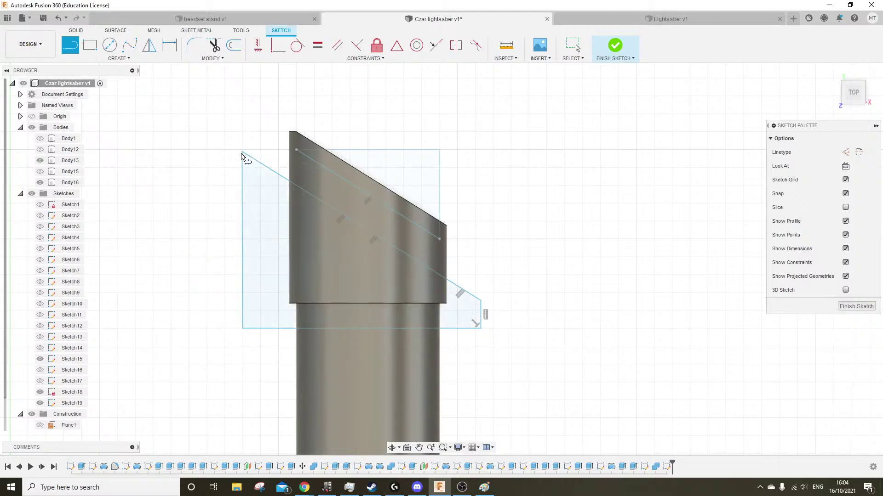
Hide the handle core, Body13, and extrude the four-sided profile upward as a cut through one half of the ring
{"action": "left_click", "coordinate": [78, 32]}
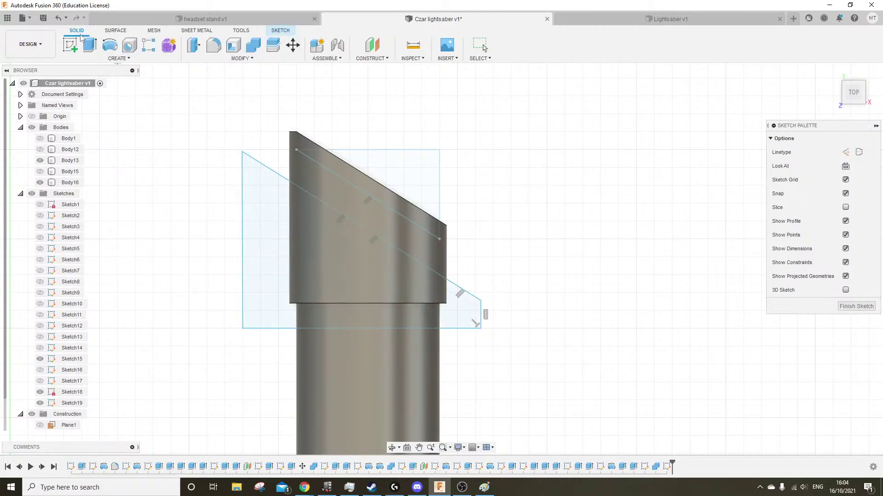
{"action": "left_click", "coordinate": [40, 183]}
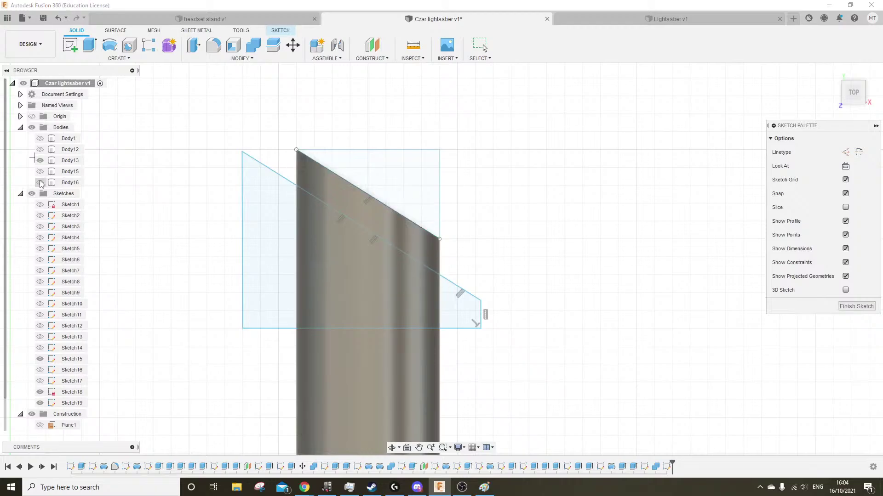
{"action": "left_click", "coordinate": [41, 183]}
{"action": "left_click", "coordinate": [41, 160]}
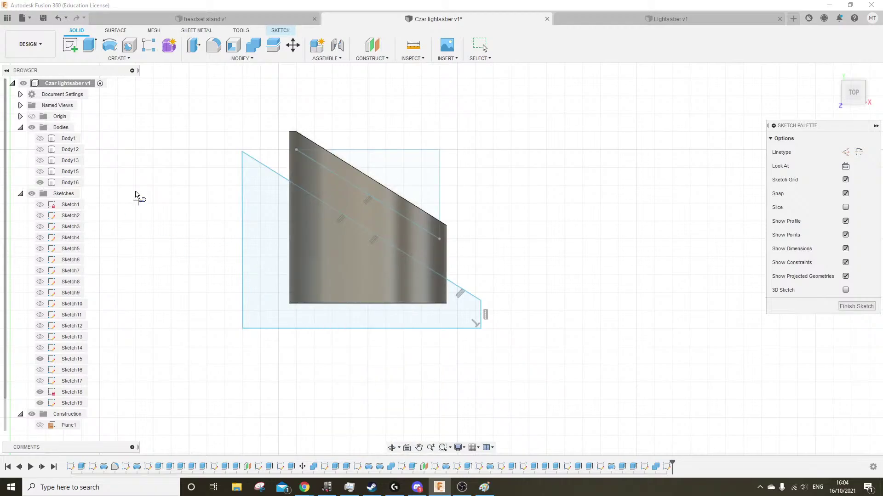
{"action": "left_click", "coordinate": [90, 44]}
{"action": "middle_click_drag", "start_coordinate": [273, 367], "coordinate": [272, 321], "text": "shift"}
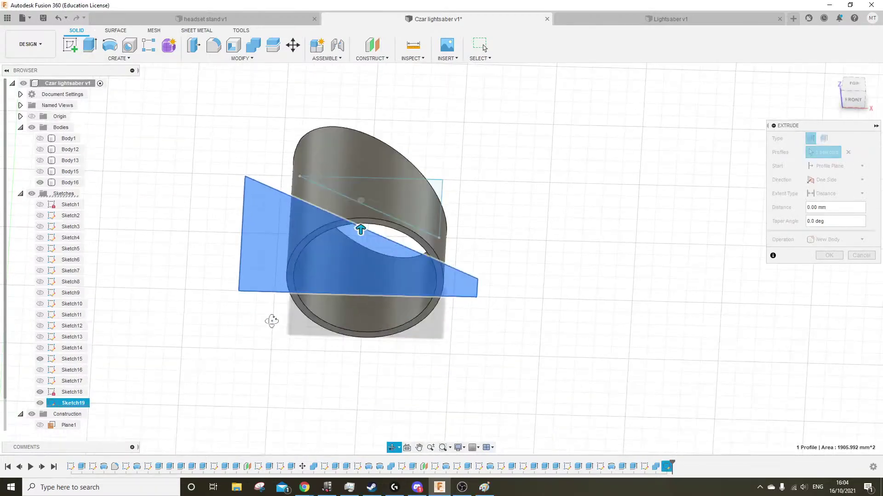
{"action": "left_click_drag", "start_coordinate": [360, 229], "coordinate": [361, 123]}
{"action": "left_click", "coordinate": [829, 269]}
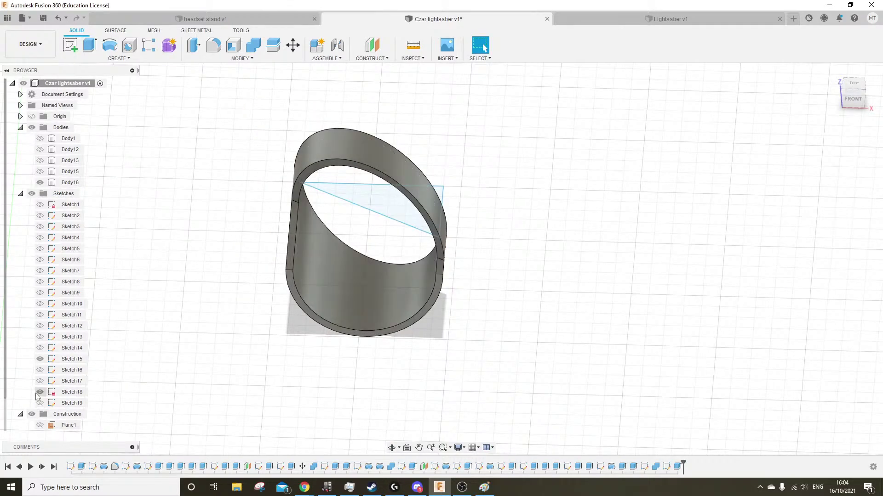
Show Sketch19 again, hide Sketch15 and Sketch18, and cut the ring's other half by extruding the profile -45 mm
{"action": "scroll", "coordinate": [37, 397], "scroll_direction": "down", "scroll_amount": 1}
{"action": "left_click", "coordinate": [40, 392]}
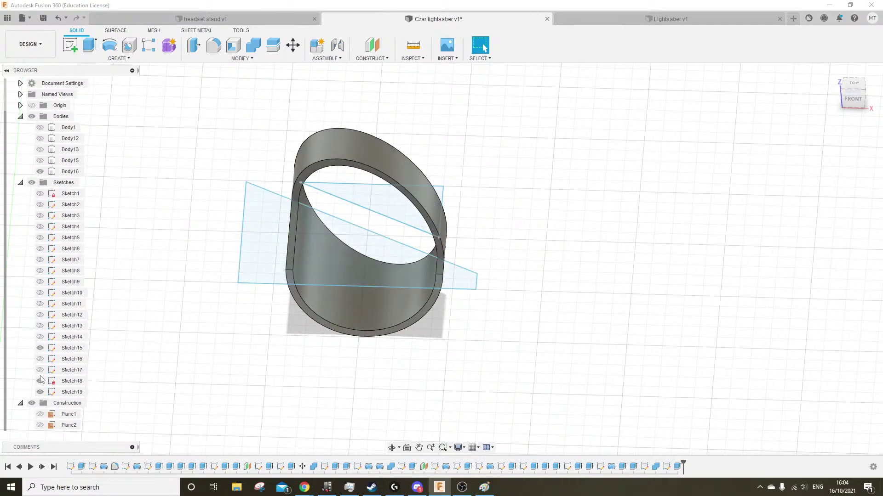
{"action": "left_click", "coordinate": [255, 273]}
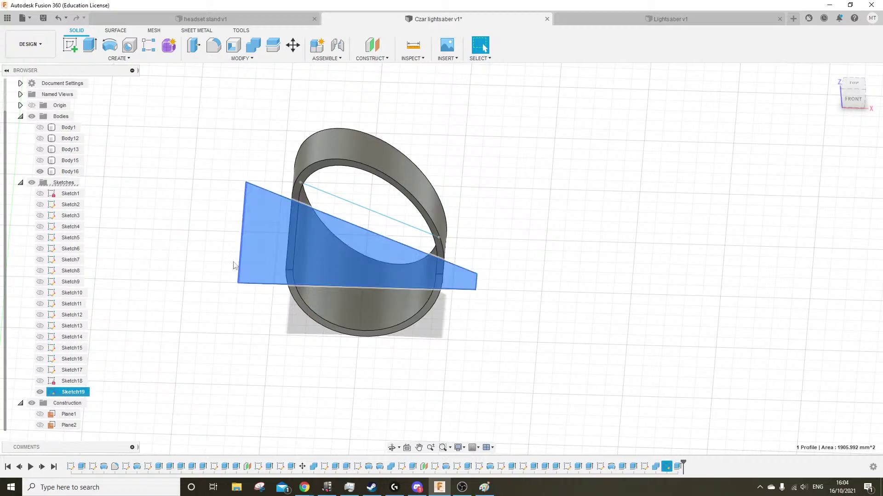
{"action": "left_click", "coordinate": [90, 44]}
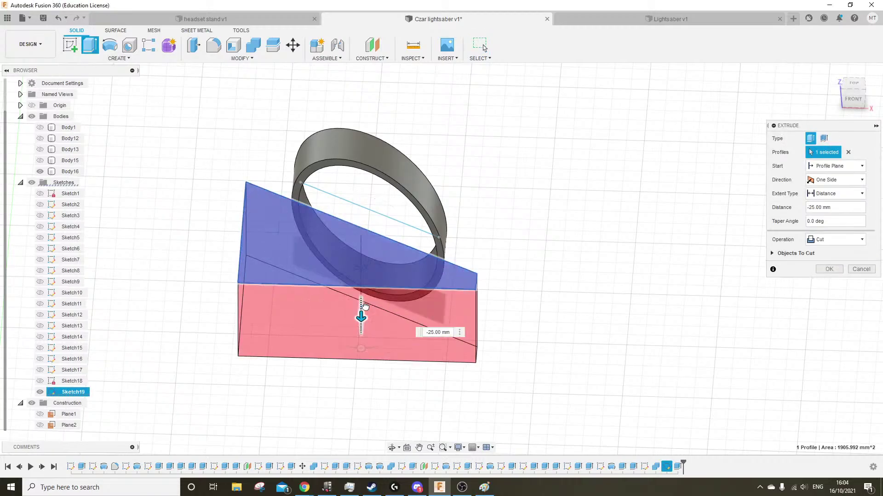
{"action": "left_click_drag", "start_coordinate": [365, 306], "coordinate": [365, 365]}
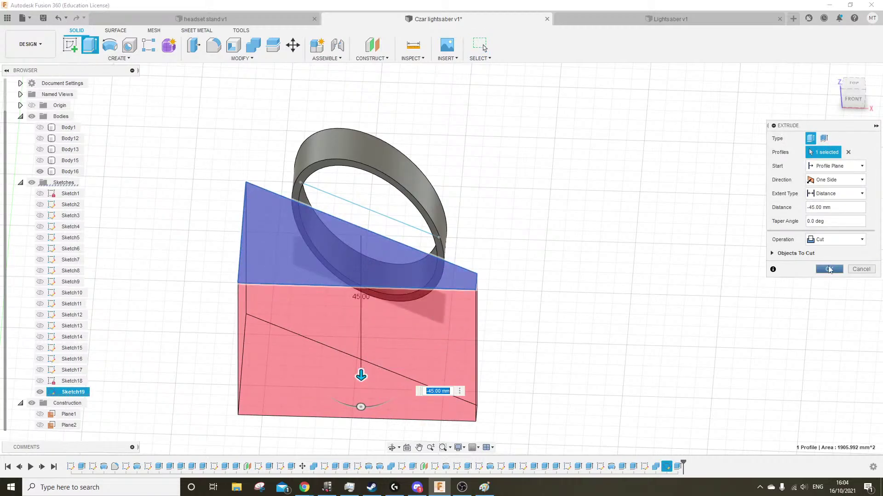
{"action": "left_click", "coordinate": [830, 270]}
{"action": "middle_click_drag", "start_coordinate": [589, 305], "coordinate": [569, 315], "text": "shift"}
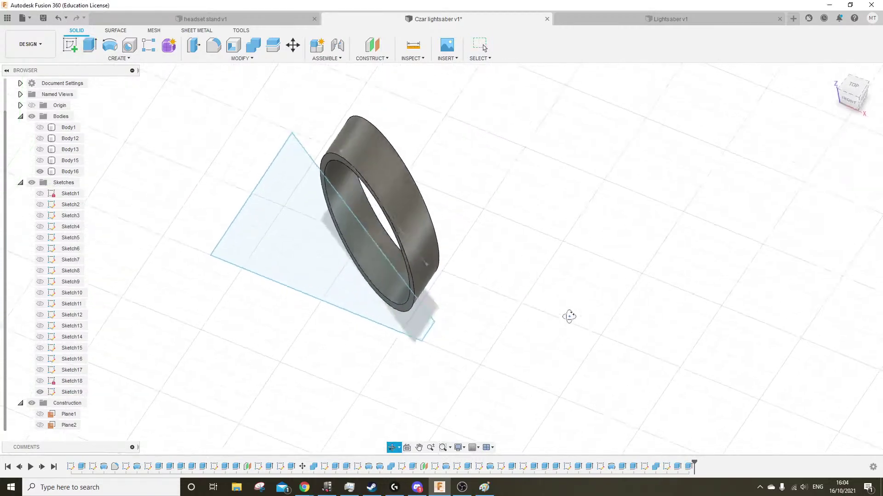
Hide Sketch19 and show Body13 and Body15 together with the ring, keeping Body1 and Body12 hidden
{"action": "left_click", "coordinate": [44, 392]}
{"action": "mouse_move", "coordinate": [331, 321]}
{"action": "middle_mouse_down", "text": "shift"}
{"action": "mouse_move", "coordinate": [354, 315]}
{"action": "mouse_move", "coordinate": [339, 339]}
{"action": "mouse_move", "coordinate": [317, 344]}
{"action": "middle_mouse_up", "text": "shift"}
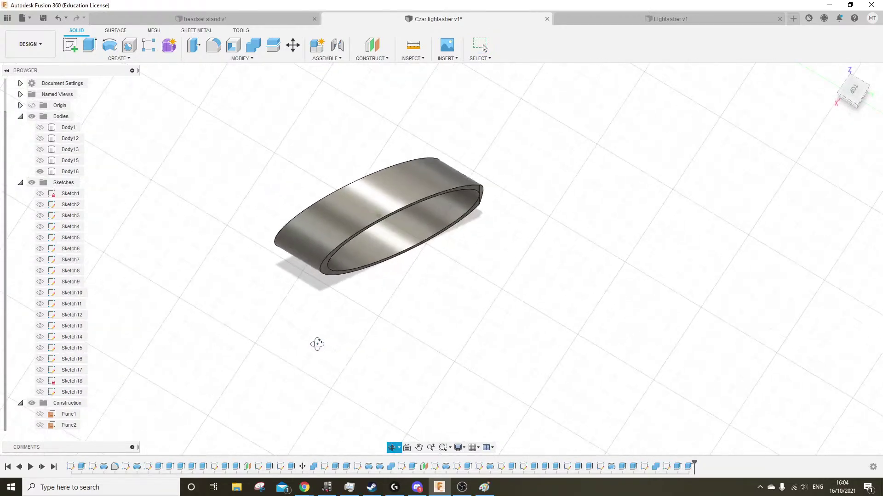
{"action": "scroll", "coordinate": [248, 315], "scroll_direction": "down", "scroll_amount": 3}
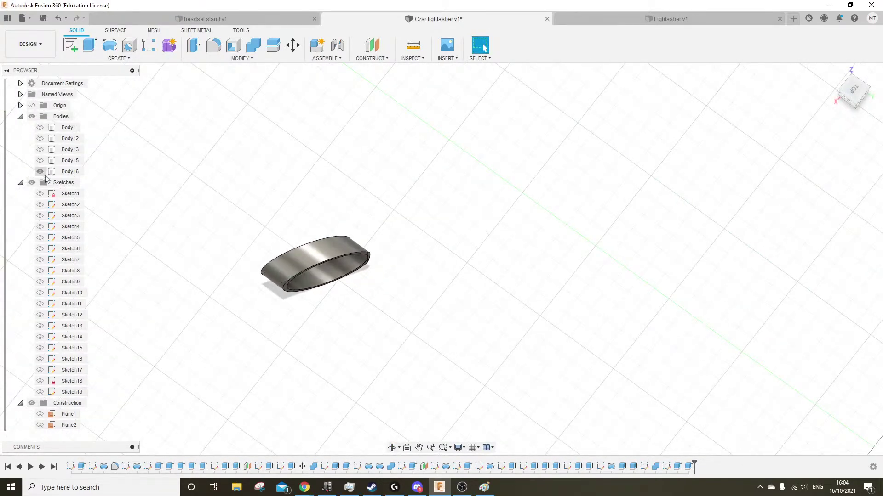
{"action": "left_click", "coordinate": [21, 182]}
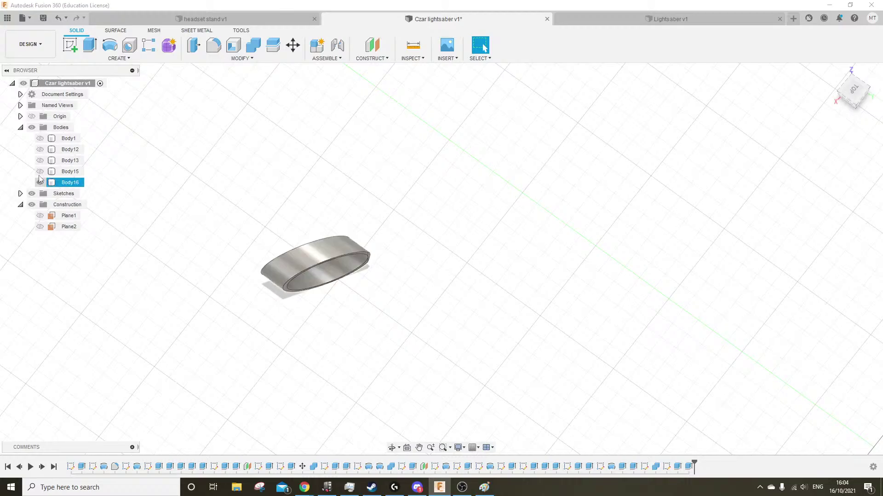
{"action": "left_click", "coordinate": [40, 183]}
{"action": "left_click", "coordinate": [40, 172]}
{"action": "left_click", "coordinate": [40, 161]}
{"action": "left_click", "coordinate": [40, 150]}
{"action": "left_click", "coordinate": [40, 138]}
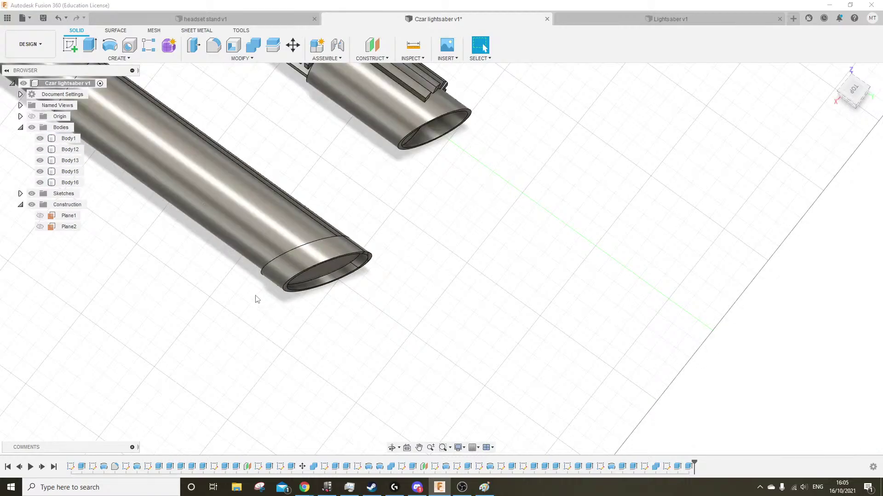
{"action": "left_click", "coordinate": [40, 150]}
{"action": "left_click", "coordinate": [40, 139]}
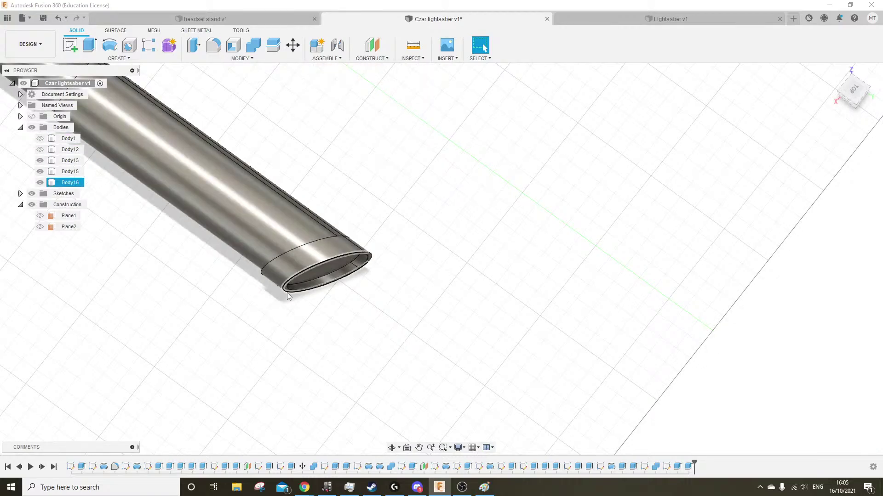
{"action": "middle_click_drag", "start_coordinate": [288, 296], "coordinate": [341, 315], "text": "shift"}
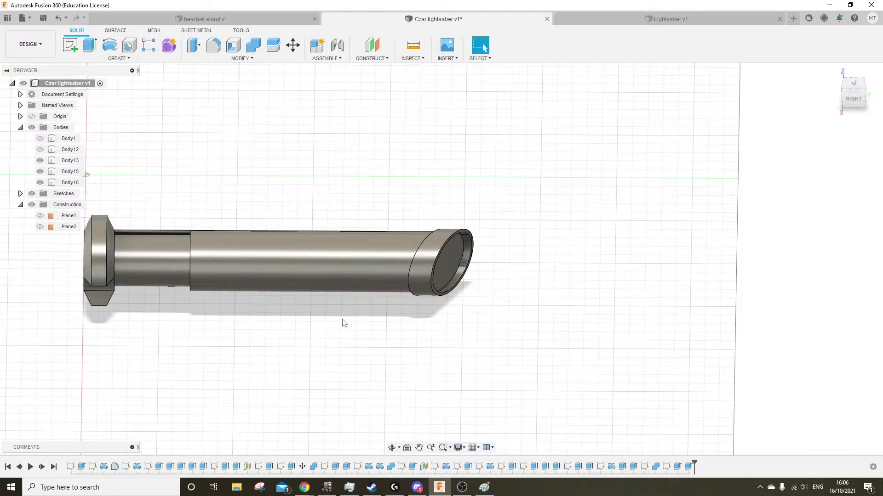
Switch to Discord to view the reference photo of the two printed lightsaber handles, and return to the Fusion 360 model
{"action": "key", "text": "alt+Tab"}
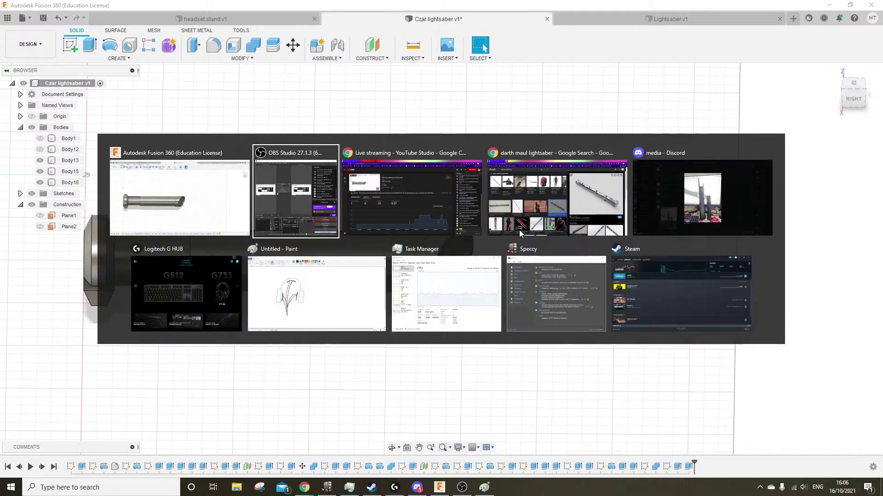
{"action": "left_click", "coordinate": [661, 194]}
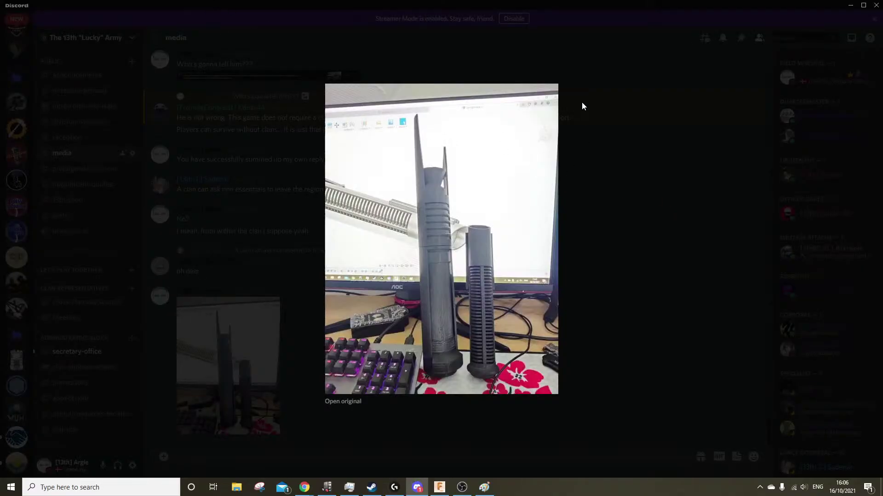
{"action": "left_click", "coordinate": [581, 105]}
{"action": "left_click_drag", "start_coordinate": [511, 7], "coordinate": [882, 147]}
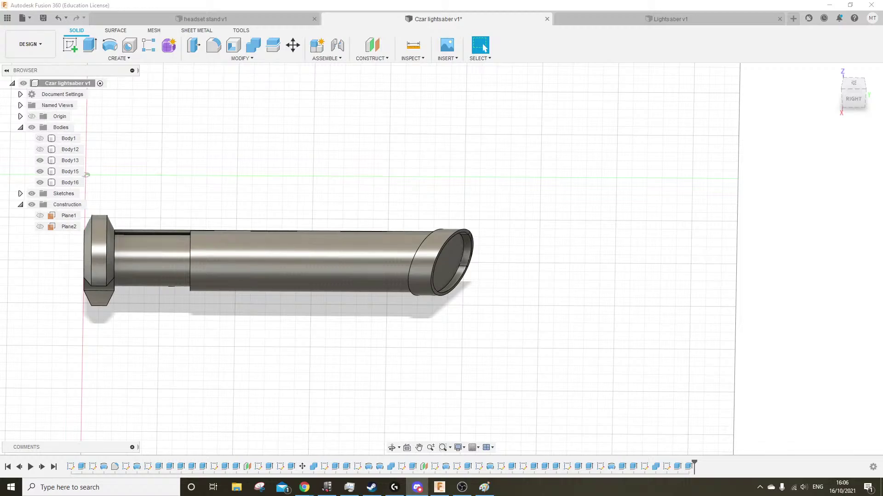
{"action": "key", "text": "alt+Tab"}
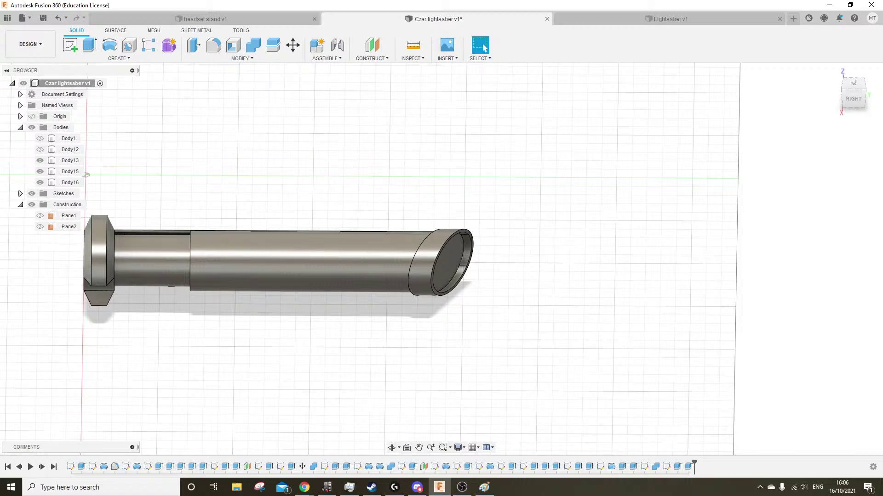
Combine the ring, Body16, and the raised strip, Body15, into a single body
{"action": "middle_click_drag", "start_coordinate": [468, 364], "coordinate": [417, 376], "text": "shift"}
{"action": "left_click", "coordinate": [77, 181]}
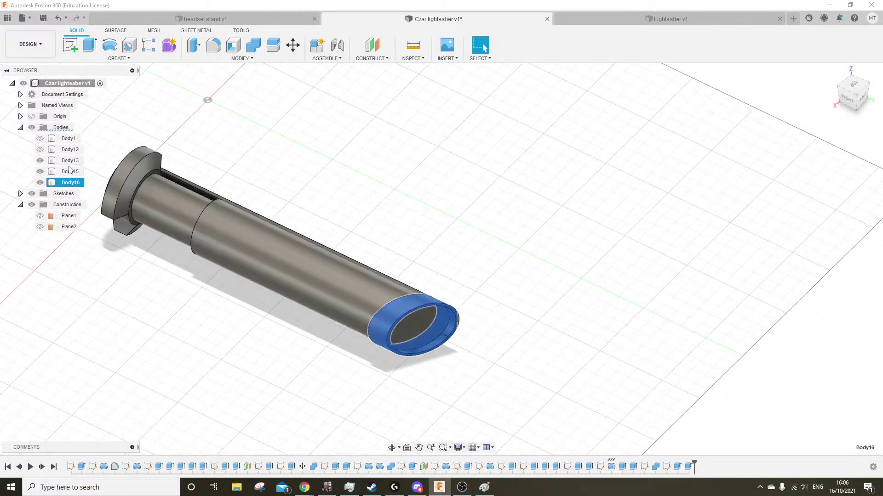
{"action": "left_click", "coordinate": [70, 171], "text": "ctrl"}
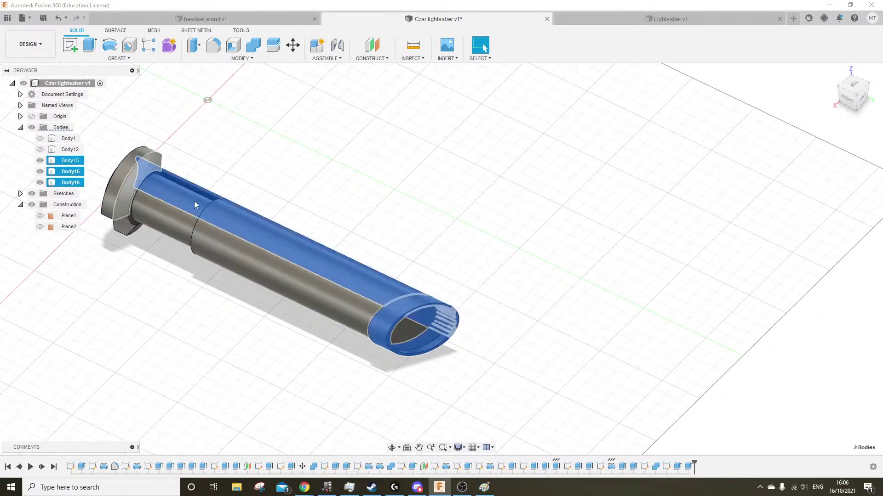
{"action": "left_click", "coordinate": [246, 50]}
{"action": "left_click", "coordinate": [830, 212]}
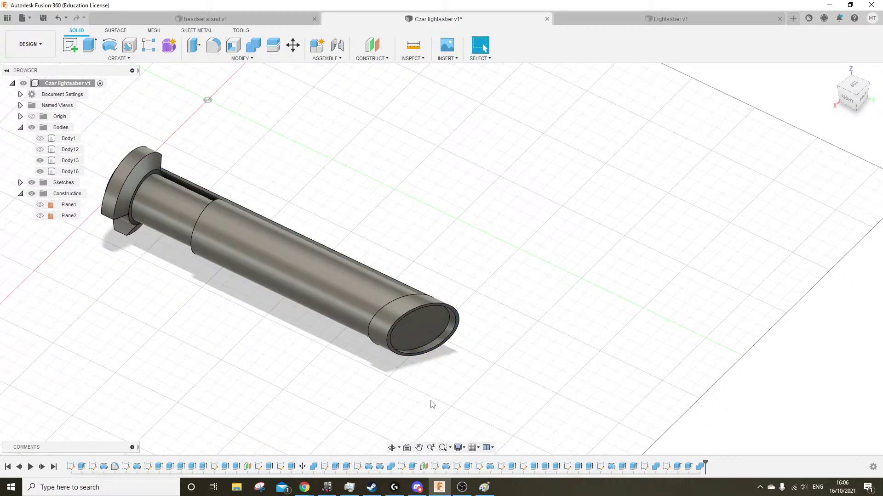
Examine the handle core's cylindrical and end faces and the overall handle shape from the side and end
{"action": "left_click", "coordinate": [333, 317]}
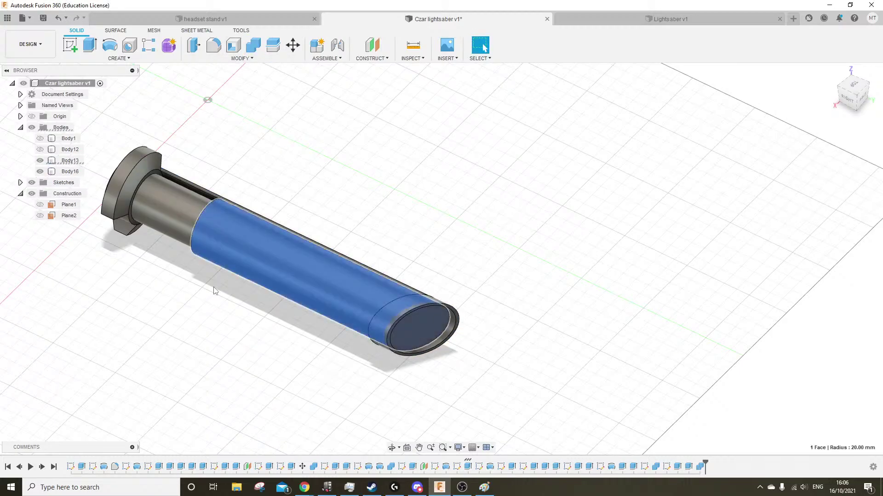
{"action": "left_click", "coordinate": [183, 363]}
{"action": "middle_click_drag", "start_coordinate": [183, 374], "coordinate": [278, 323], "text": "shift"}
{"action": "left_click", "coordinate": [200, 277]}
{"action": "left_click", "coordinate": [256, 279], "text": "ctrl"}
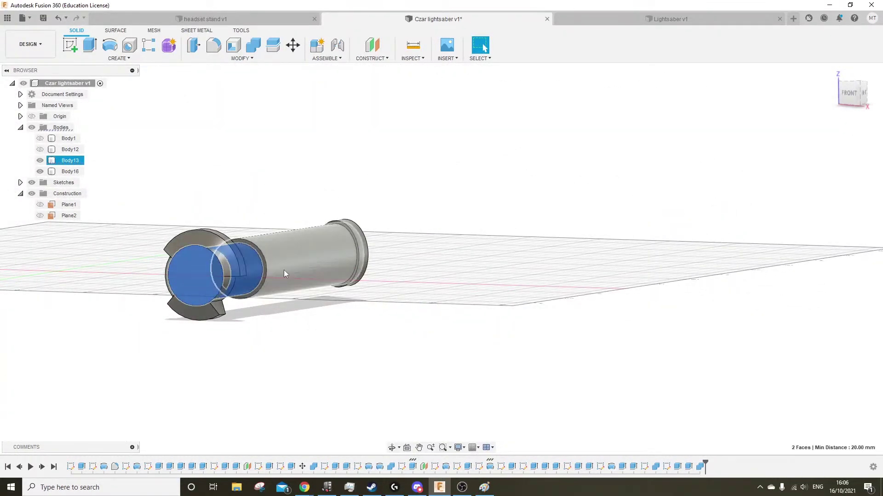
{"action": "left_click", "coordinate": [286, 274], "text": "ctrl"}
{"action": "left_click", "coordinate": [333, 339]}
{"action": "mouse_move", "coordinate": [426, 318]}
{"action": "middle_mouse_down", "text": "shift"}
{"action": "mouse_move", "coordinate": [412, 329]}
{"action": "mouse_move", "coordinate": [261, 353]}
{"action": "mouse_move", "coordinate": [468, 351]}
{"action": "mouse_move", "coordinate": [526, 325]}
{"action": "mouse_move", "coordinate": [432, 331]}
{"action": "middle_mouse_up", "text": "shift"}
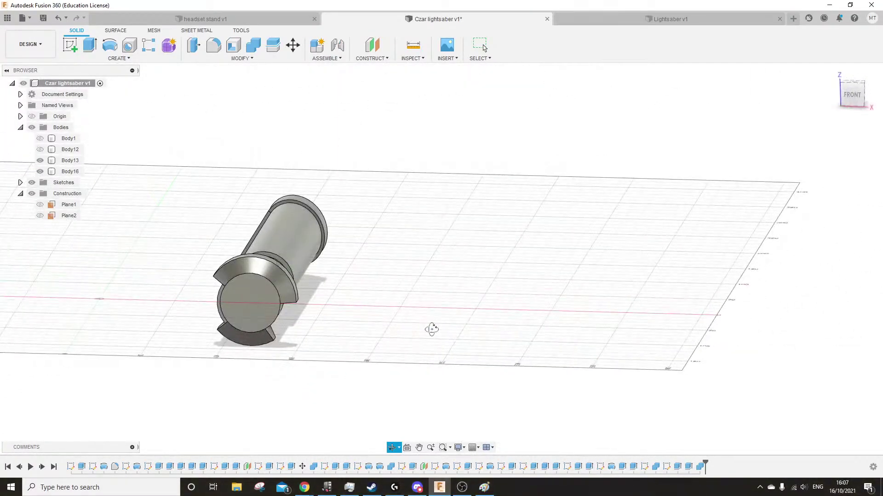
{"action": "middle_click_drag", "start_coordinate": [333, 356], "coordinate": [277, 398], "text": "shift"}
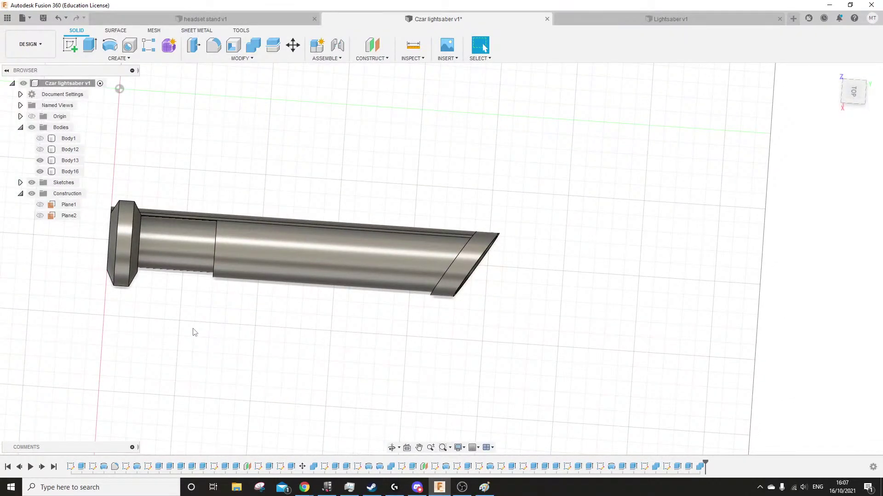
{"action": "middle_click_drag", "start_coordinate": [194, 332], "coordinate": [232, 345]}
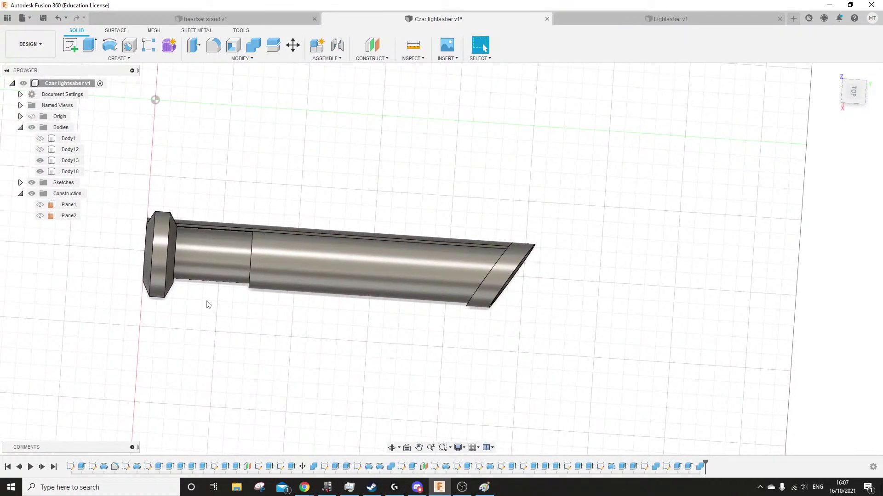
Sketch two concentric circles on the flanged end's circular core face, one matching the core's edge and an outer one about 44 mm in diameter
{"action": "middle_click_drag", "start_coordinate": [208, 304], "coordinate": [214, 243], "text": "shift"}
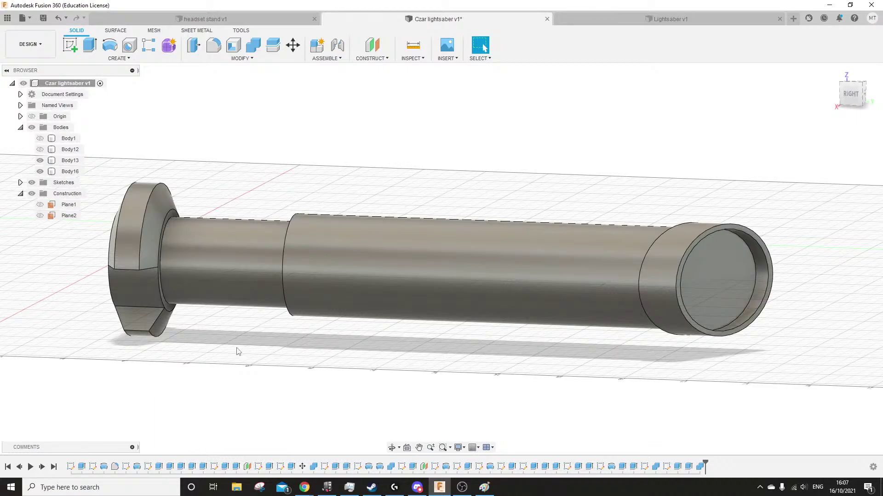
{"action": "middle_click_drag", "start_coordinate": [238, 339], "coordinate": [526, 310]}
{"action": "left_click", "coordinate": [526, 310]}
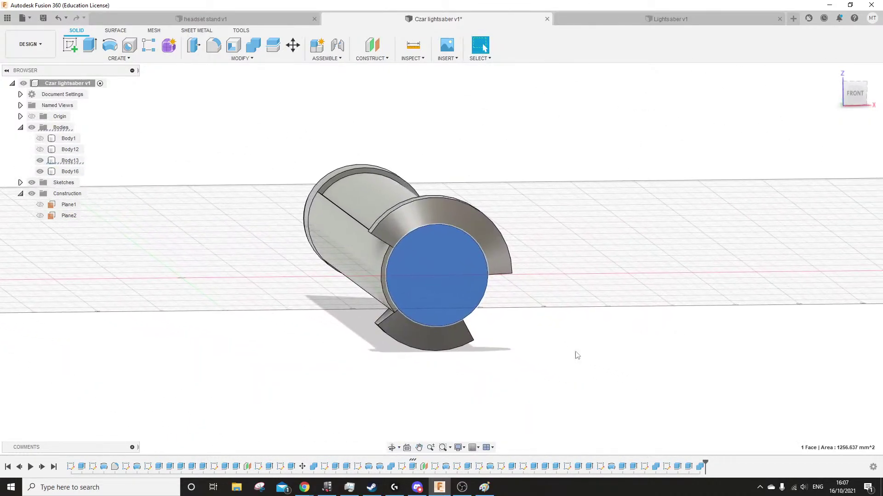
{"action": "left_click", "coordinate": [71, 45]}
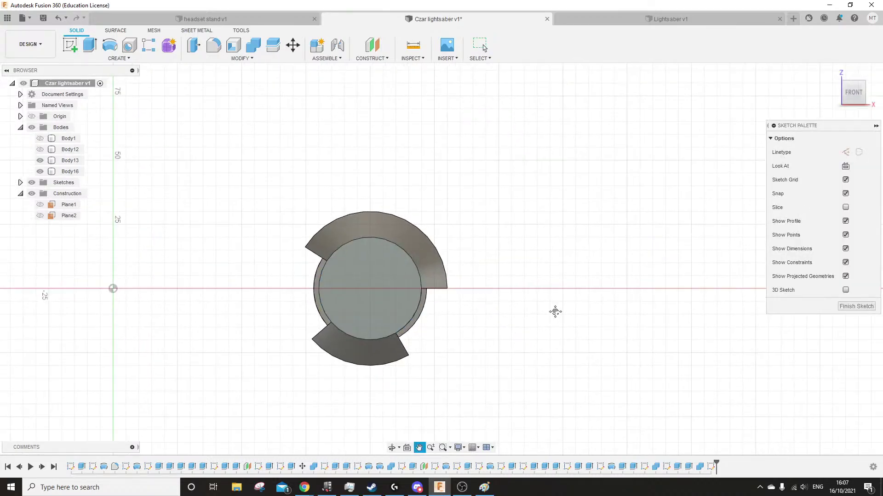
{"action": "left_click", "coordinate": [109, 45]}
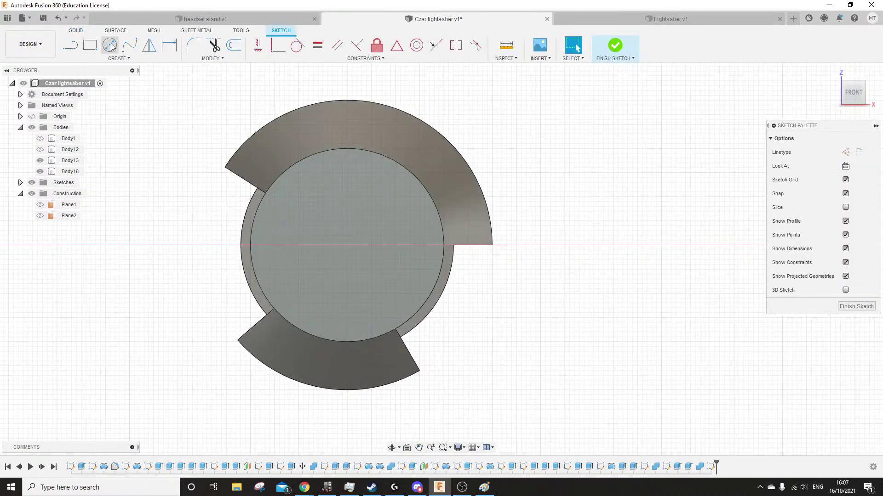
{"action": "left_click", "coordinate": [347, 246]}
{"action": "left_click", "coordinate": [445, 247]}
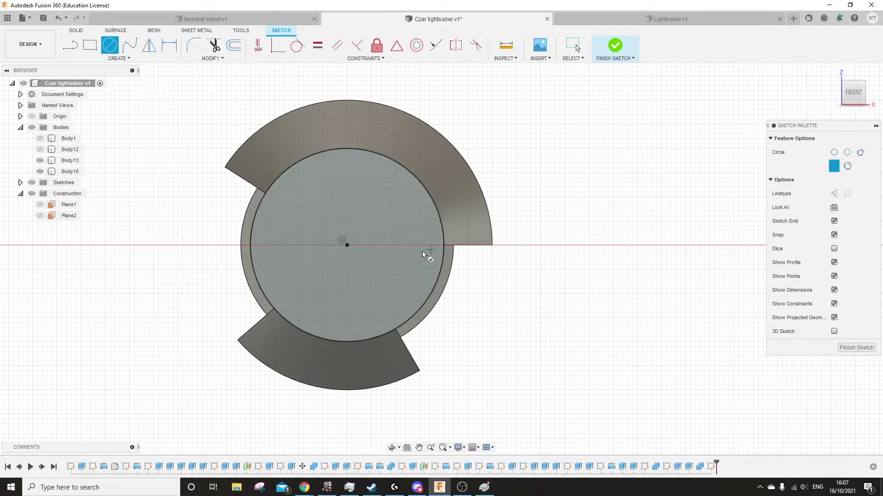
{"action": "left_click", "coordinate": [347, 245]}
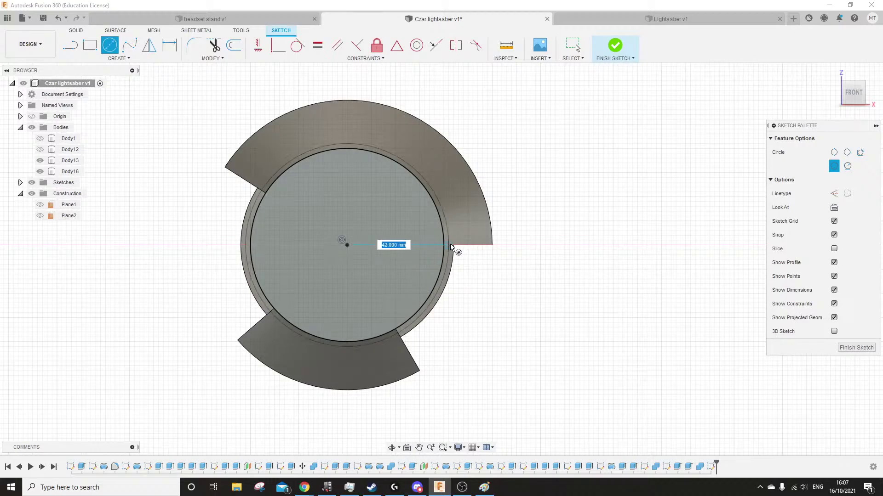
{"action": "left_click", "coordinate": [454, 247]}
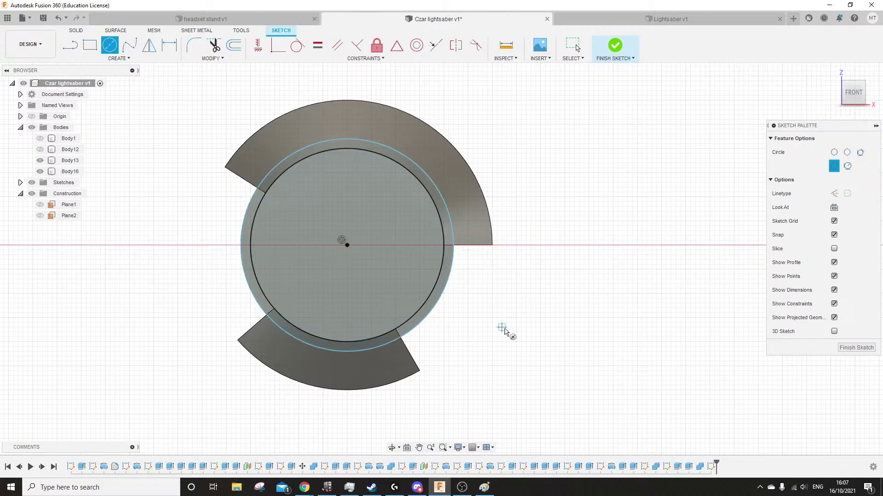
Draw two lines from the circles' centre, one horizontal and 22 mm long, the other to the core's edge along the lower flange segment's side
{"action": "middle_click_drag", "start_coordinate": [506, 331], "coordinate": [500, 327], "text": "shift"}
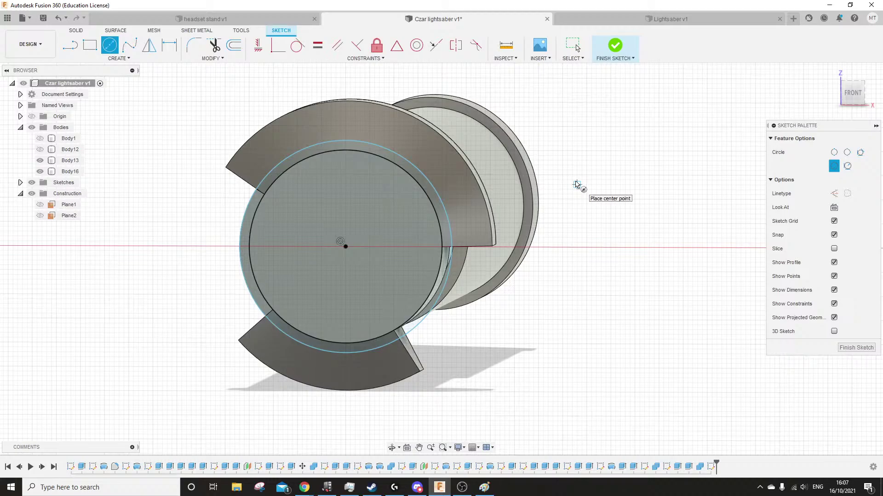
{"action": "left_click", "coordinate": [848, 95]}
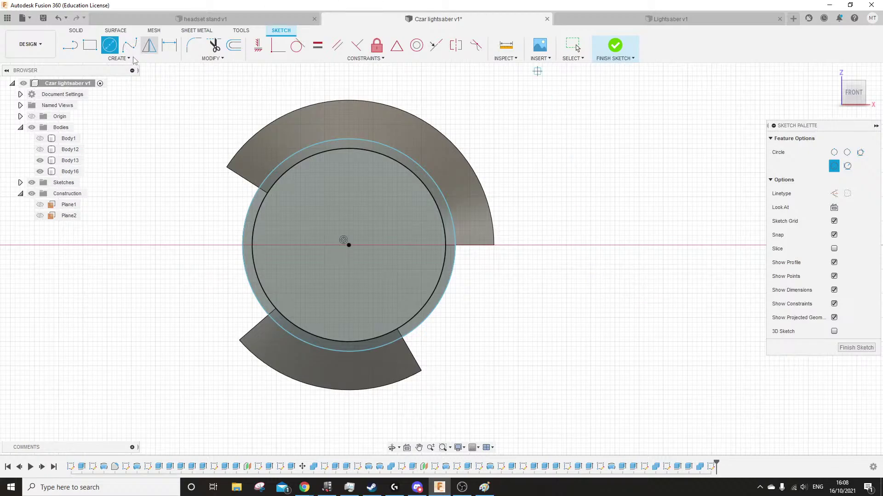
{"action": "left_click", "coordinate": [70, 45]}
{"action": "left_click", "coordinate": [349, 245]}
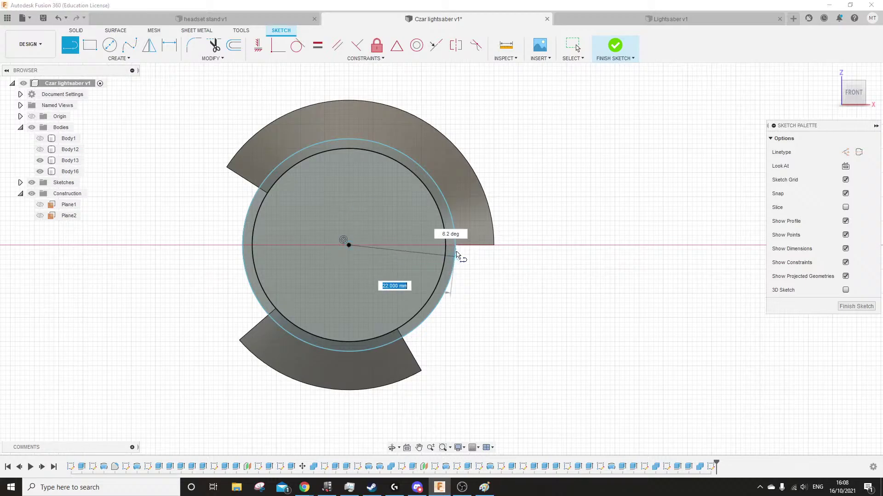
{"action": "left_click", "coordinate": [455, 245]}
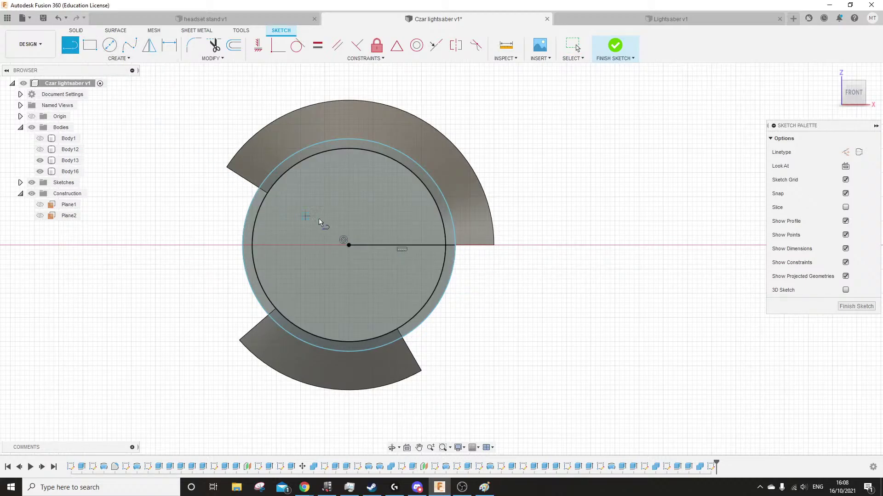
{"action": "left_click", "coordinate": [348, 245]}
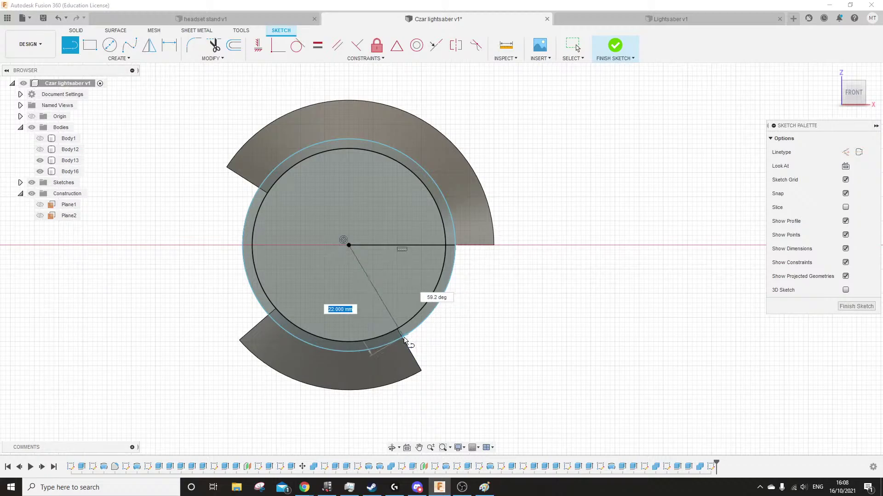
{"action": "left_click", "coordinate": [398, 331]}
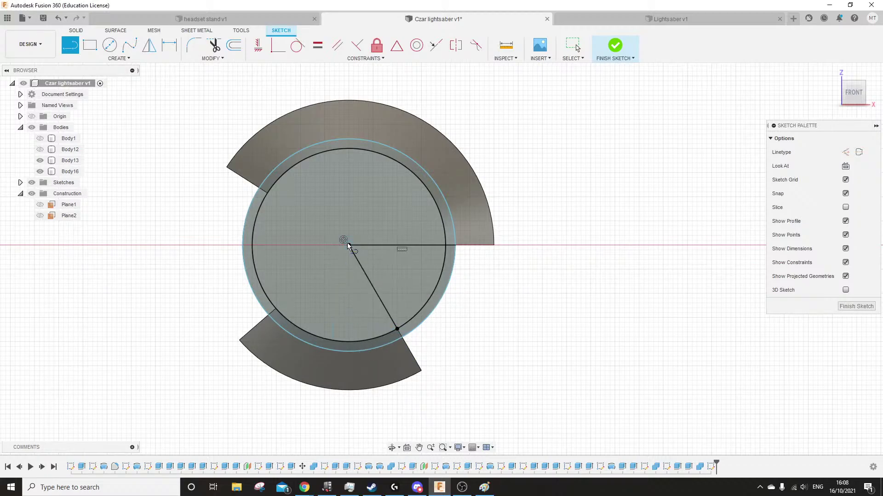
{"action": "scroll", "coordinate": [437, 356], "scroll_direction": "down", "scroll_amount": 5}
{"action": "scroll", "coordinate": [466, 358], "scroll_direction": "up", "scroll_amount": 7}
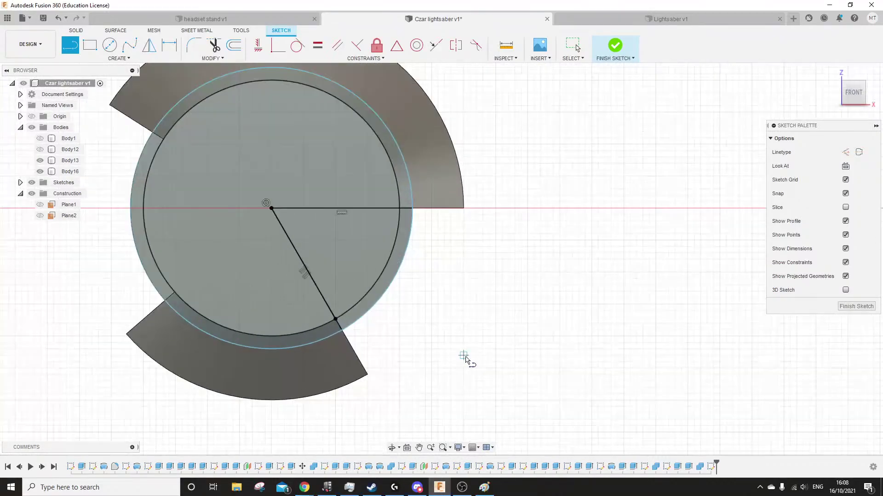
{"action": "mouse_move", "coordinate": [466, 358]}
{"action": "middle_mouse_down", "text": "shift"}
{"action": "mouse_move", "coordinate": [446, 335]}
{"action": "mouse_move", "coordinate": [414, 322]}
{"action": "middle_mouse_up", "text": "shift"}
Start an extrusion of the ring segment in the flange gap along the handle and bring its distance to -85 mm
{"action": "left_click", "coordinate": [77, 30]}
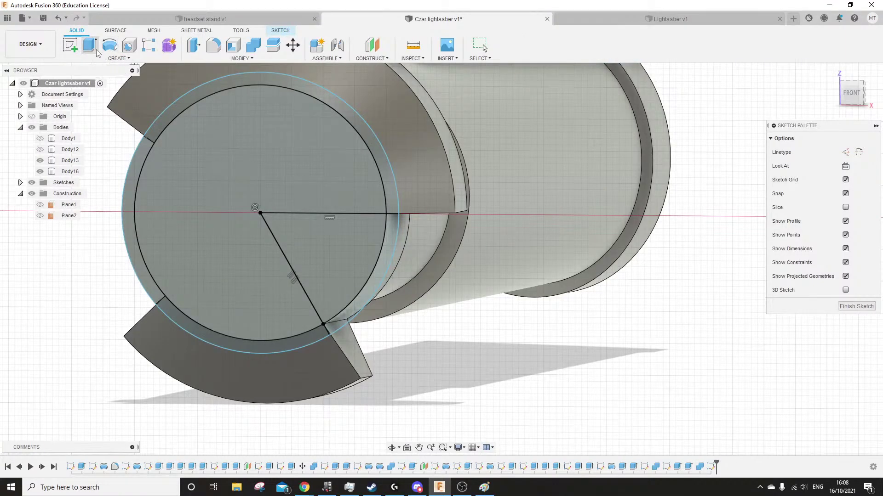
{"action": "left_click", "coordinate": [91, 46]}
{"action": "left_click", "coordinate": [370, 294]}
{"action": "mouse_move", "coordinate": [370, 294]}
{"action": "middle_mouse_down", "text": "shift"}
{"action": "mouse_move", "coordinate": [445, 355]}
{"action": "mouse_move", "coordinate": [404, 352]}
{"action": "middle_mouse_up", "text": "shift"}
{"action": "left_click_drag", "start_coordinate": [256, 276], "coordinate": [720, 264]}
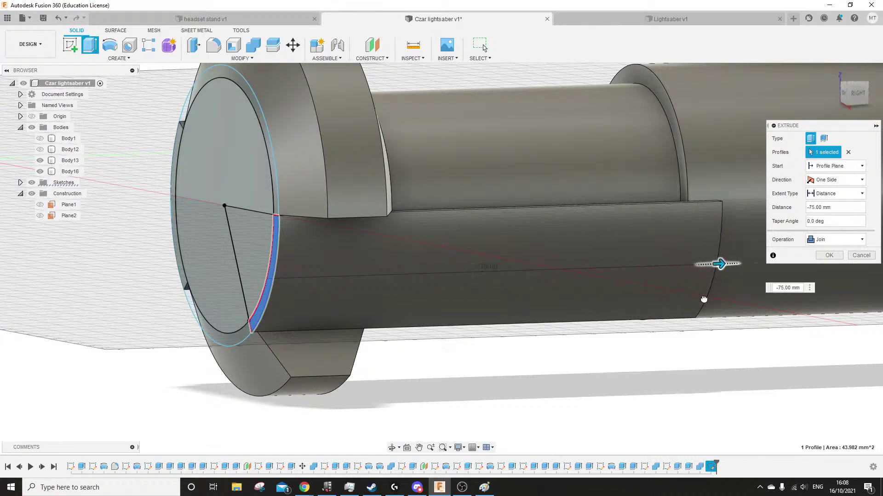
{"action": "middle_click_drag", "start_coordinate": [704, 299], "coordinate": [423, 358], "text": "shift"}
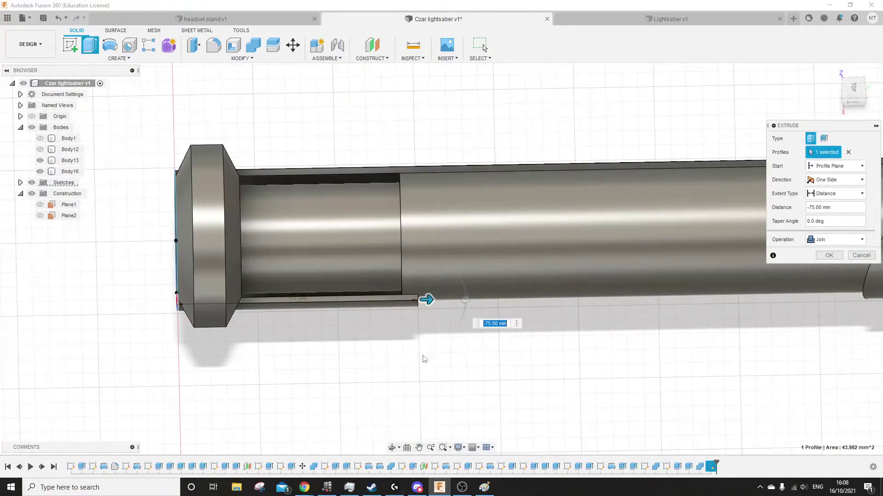
{"action": "left_click_drag", "start_coordinate": [427, 300], "coordinate": [457, 300]}
{"action": "middle_click_drag", "start_coordinate": [477, 369], "coordinate": [449, 382]}
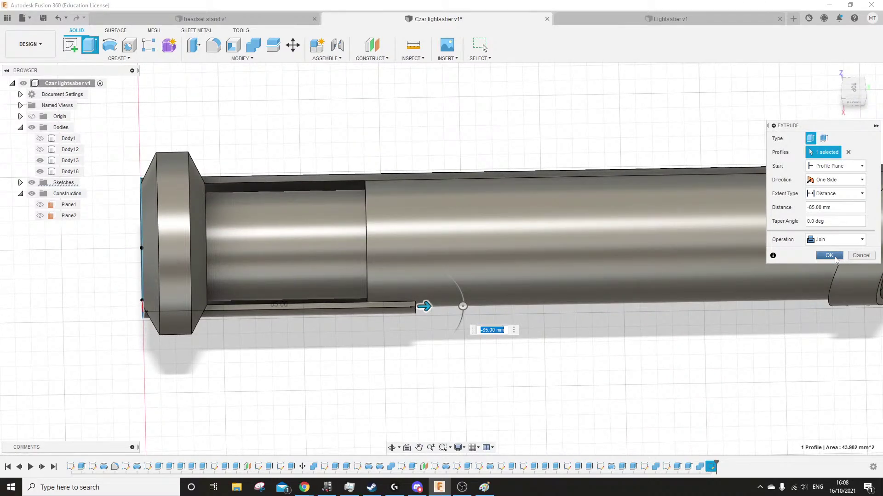
Try extending the ring segment's extrusion to -220 mm with the Join operation
{"action": "scroll", "coordinate": [240, 403], "scroll_direction": "down", "scroll_amount": 4}
{"action": "left_click_drag", "start_coordinate": [338, 354], "coordinate": [534, 353]}
{"action": "scroll", "coordinate": [502, 402], "scroll_direction": "up", "scroll_amount": 3}
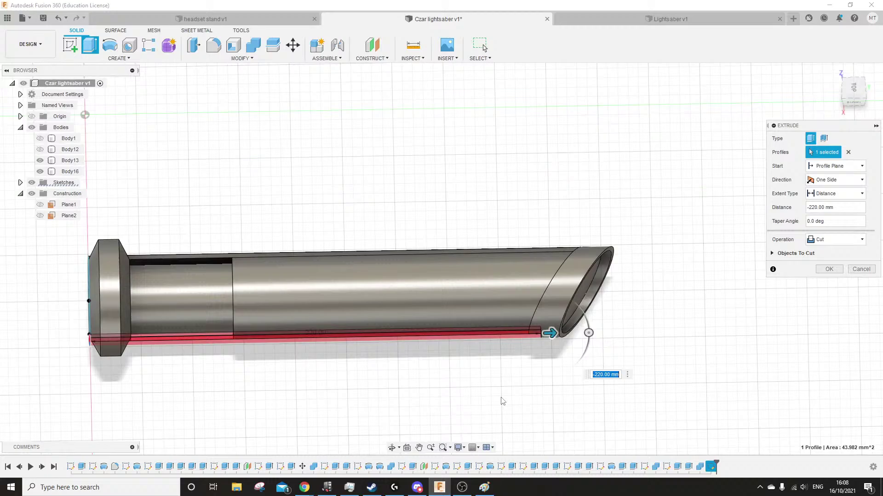
{"action": "left_click", "coordinate": [837, 240]}
{"action": "left_click", "coordinate": [823, 247]}
{"action": "middle_click_drag", "start_coordinate": [548, 378], "coordinate": [553, 315], "text": "shift"}
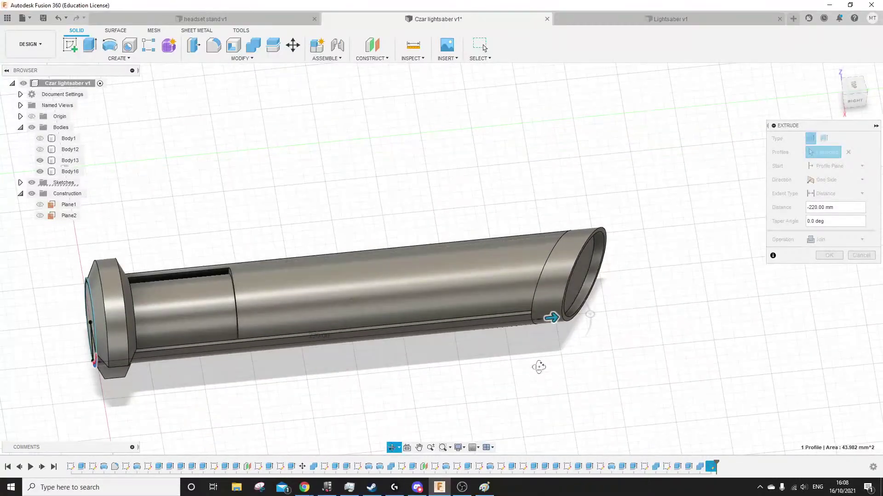
Set the ring segment's extrusion distance to -100 mm and create it as a new body
{"action": "left_click_drag", "start_coordinate": [572, 359], "coordinate": [312, 357]}
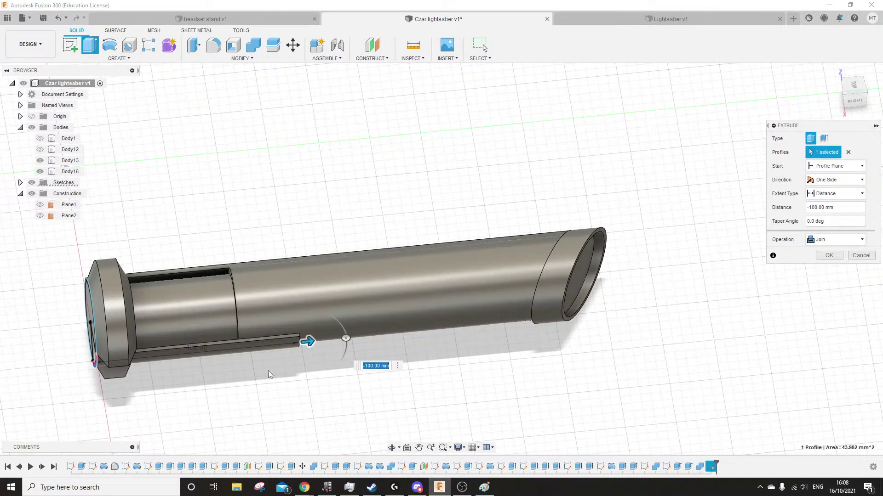
{"action": "scroll", "coordinate": [270, 374], "scroll_direction": "up", "scroll_amount": 5}
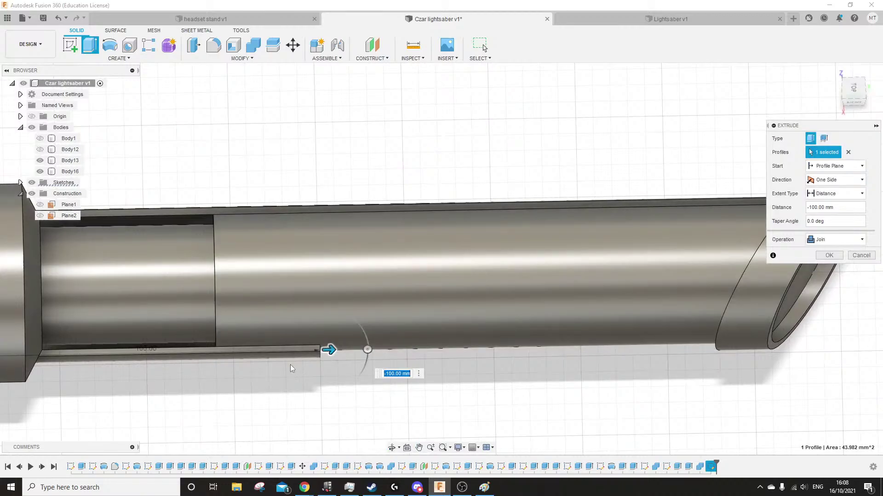
{"action": "left_click", "coordinate": [833, 239]}
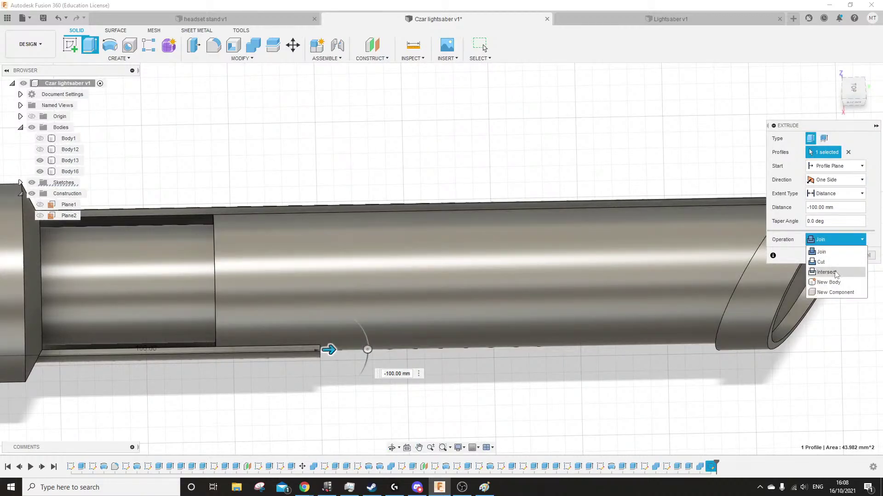
{"action": "left_click", "coordinate": [835, 283]}
{"action": "left_click", "coordinate": [836, 254]}
Show the construction plane Plane2 and start a new sketch on it
{"action": "middle_click_drag", "start_coordinate": [504, 432], "coordinate": [490, 392], "text": "shift"}
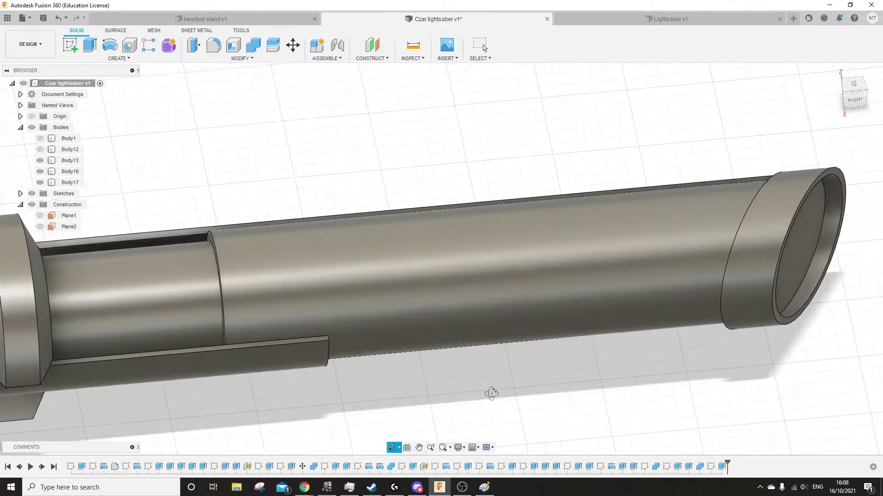
{"action": "middle_click_drag", "start_coordinate": [437, 393], "coordinate": [541, 342]}
{"action": "scroll", "coordinate": [352, 335], "scroll_direction": "down", "scroll_amount": 3}
{"action": "middle_click_drag", "start_coordinate": [352, 335], "coordinate": [313, 271], "text": "shift"}
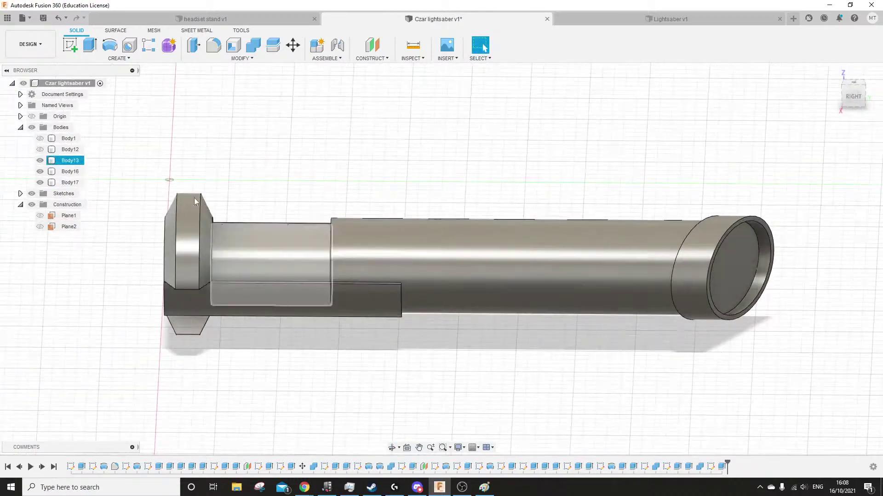
{"action": "left_click", "coordinate": [70, 46]}
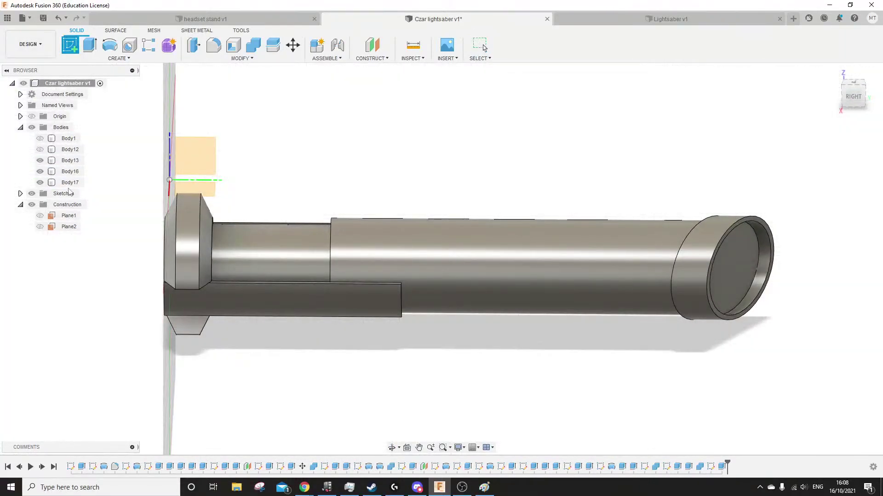
{"action": "left_click", "coordinate": [40, 227]}
{"action": "left_click", "coordinate": [69, 226]}
{"action": "middle_click_drag", "start_coordinate": [508, 193], "coordinate": [178, 207]}
{"action": "scroll", "coordinate": [368, 235], "scroll_direction": "up", "scroll_amount": 2}
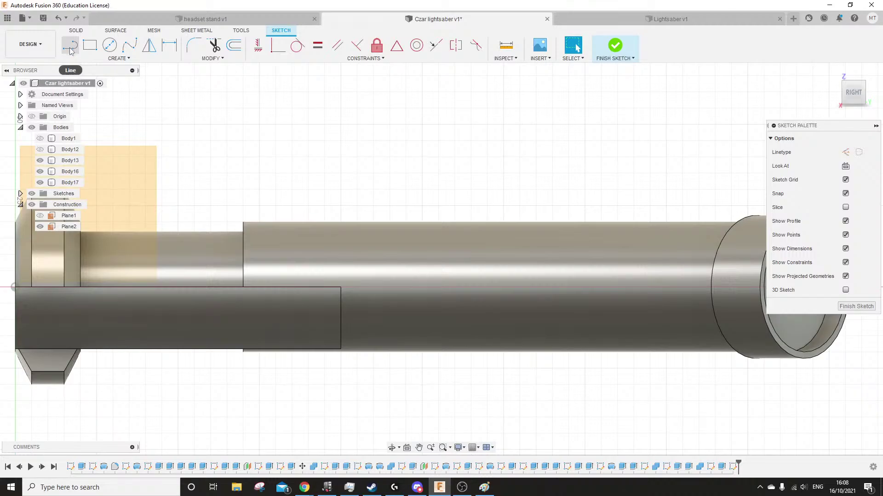
Sketch a closed right triangle above the handle, level with the new strip's end, with a sloping side about 25.5 mm long
{"action": "left_click", "coordinate": [70, 46]}
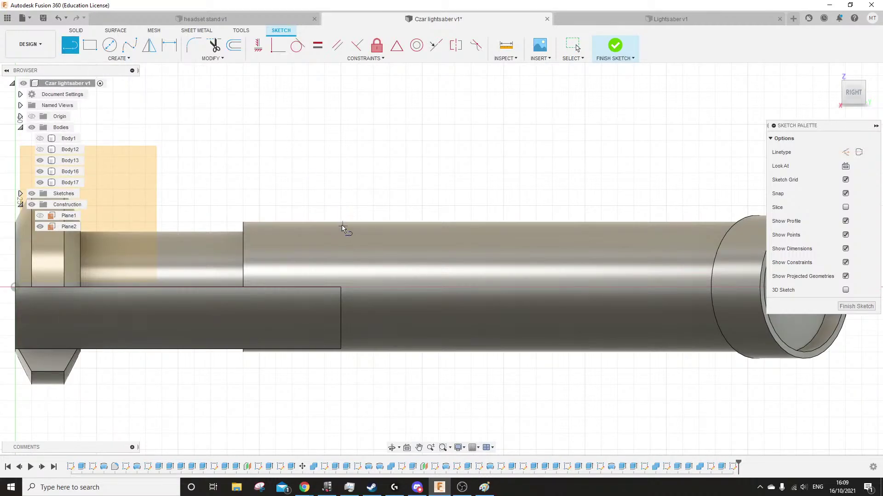
{"action": "left_click", "coordinate": [340, 222]}
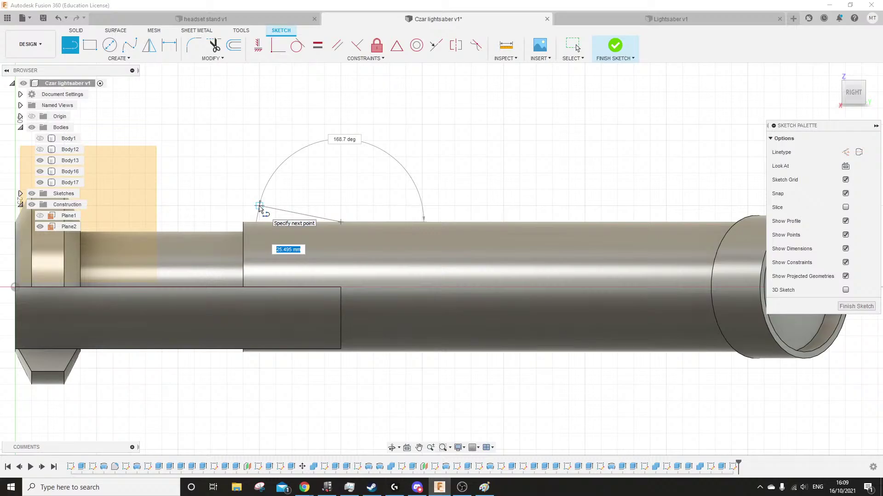
{"action": "left_click", "coordinate": [260, 206]}
{"action": "left_click", "coordinate": [341, 206]}
{"action": "left_click", "coordinate": [340, 222]}
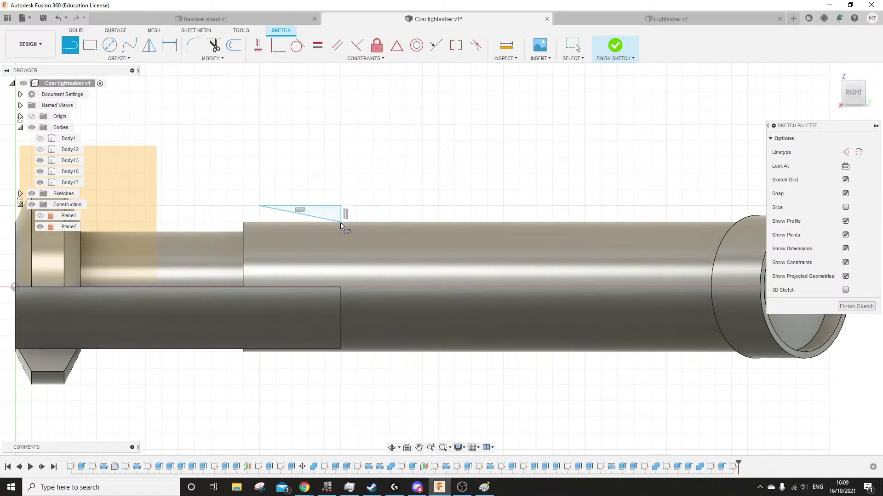
Try to revolve the triangle 360 degrees about the handle core's cylindrical face as a new body
{"action": "left_click", "coordinate": [76, 30]}
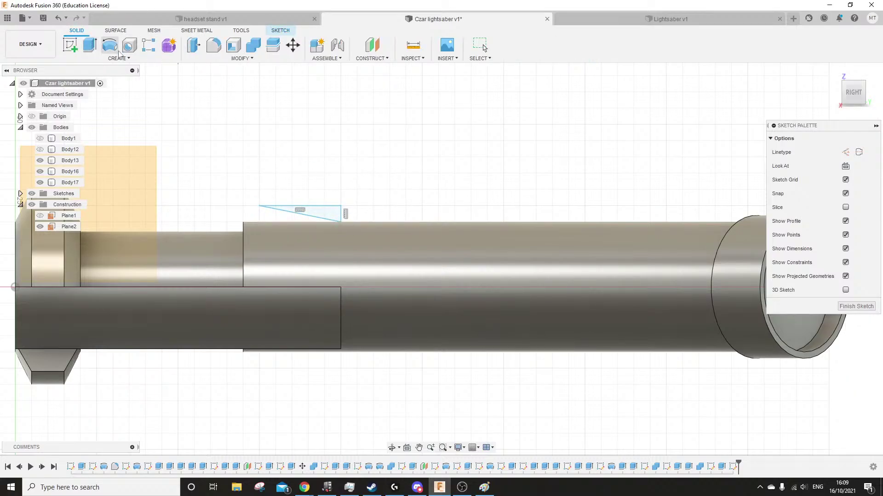
{"action": "left_click", "coordinate": [109, 45]}
{"action": "left_click", "coordinate": [404, 264]}
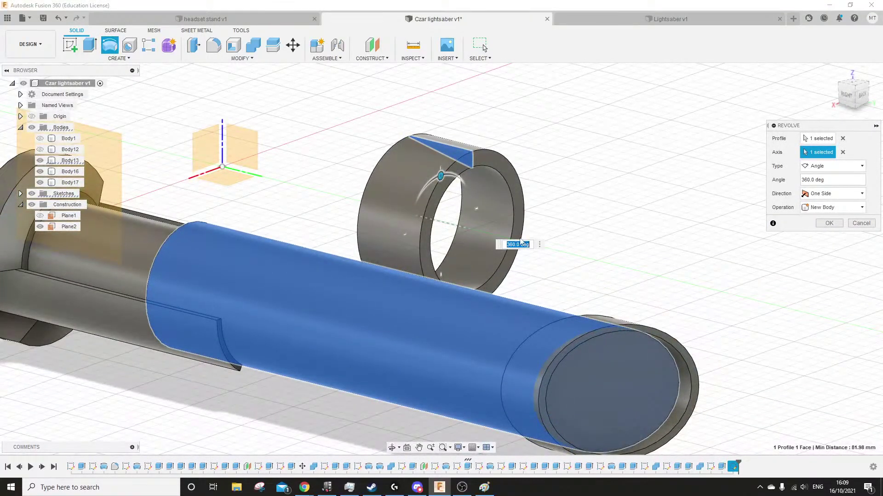
{"action": "left_click", "coordinate": [861, 223]}
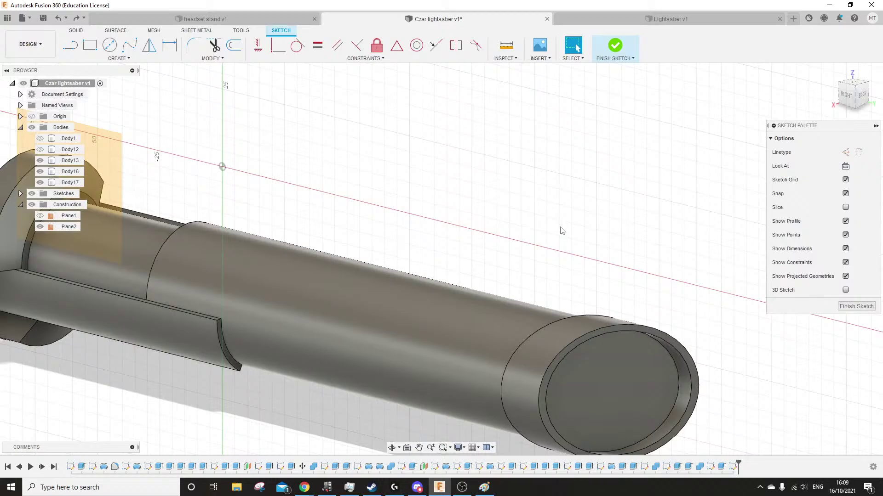
Undo the creation of the empty open sketch
{"action": "middle_click_drag", "start_coordinate": [349, 251], "coordinate": [447, 251]}
{"action": "middle_click_drag", "start_coordinate": [372, 242], "coordinate": [436, 230], "text": "shift"}
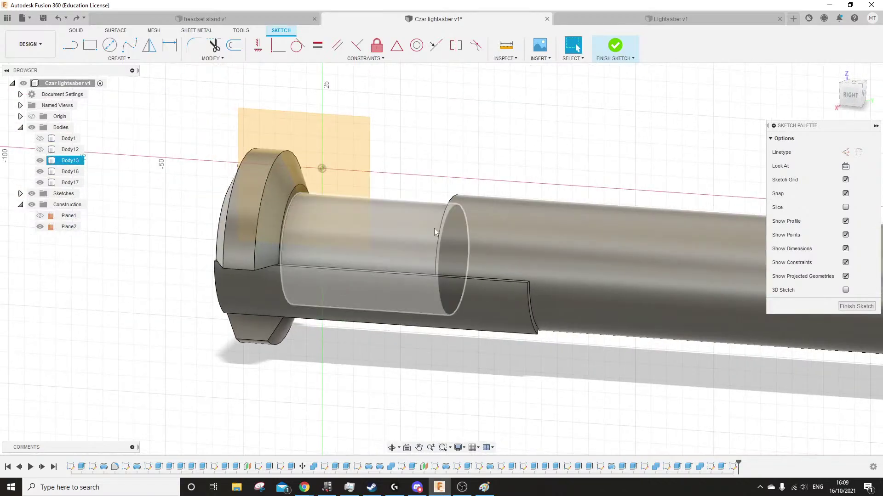
{"action": "middle_click_drag", "start_coordinate": [547, 214], "coordinate": [504, 244]}
{"action": "left_click", "coordinate": [285, 170]}
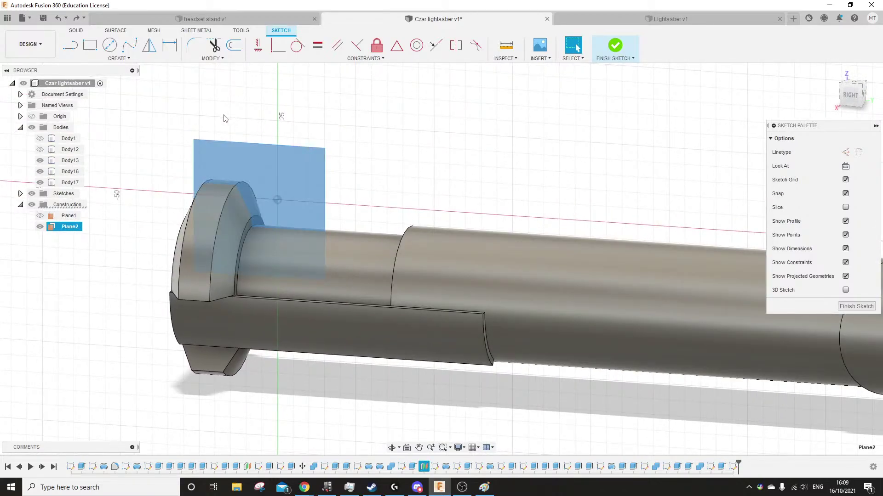
{"action": "left_click", "coordinate": [70, 44]}
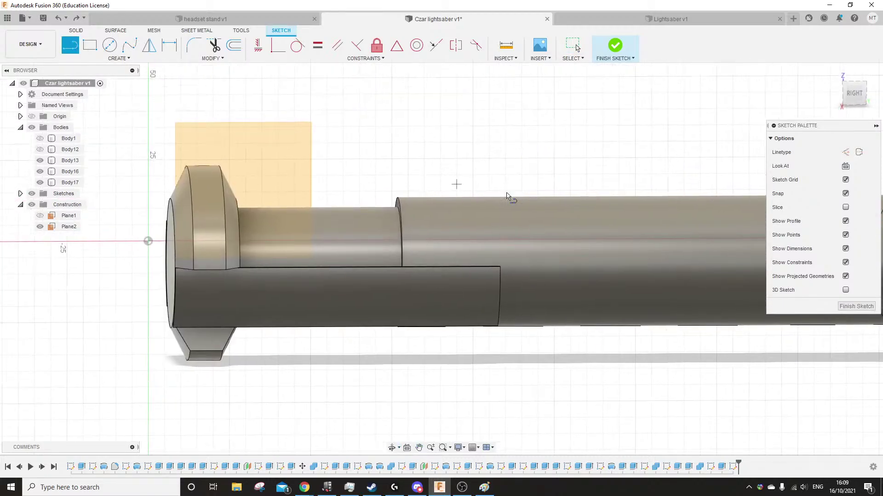
{"action": "key", "text": "Escape"}
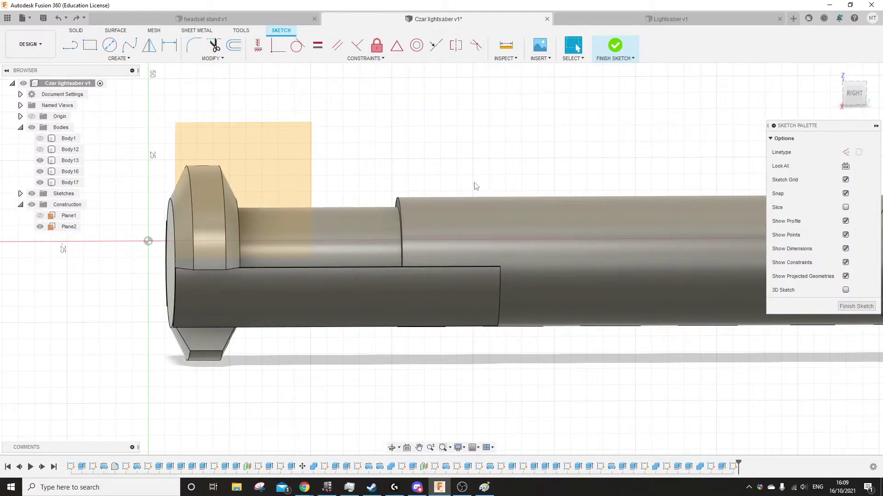
{"action": "key", "text": "ctrl+z"}
Start a sketch on Plane2 and draw a closed right triangle above the handle at the strip's end, sloping side about 25.5 mm
{"action": "left_click", "coordinate": [70, 44]}
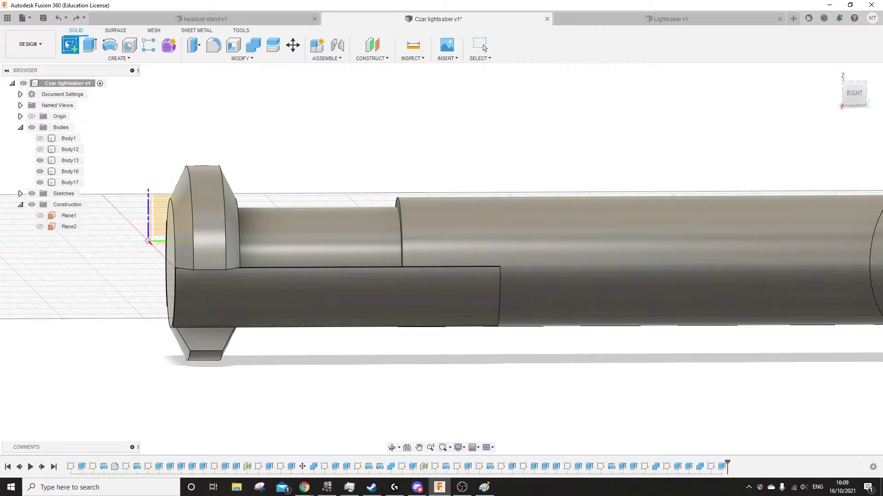
{"action": "left_click", "coordinate": [60, 226]}
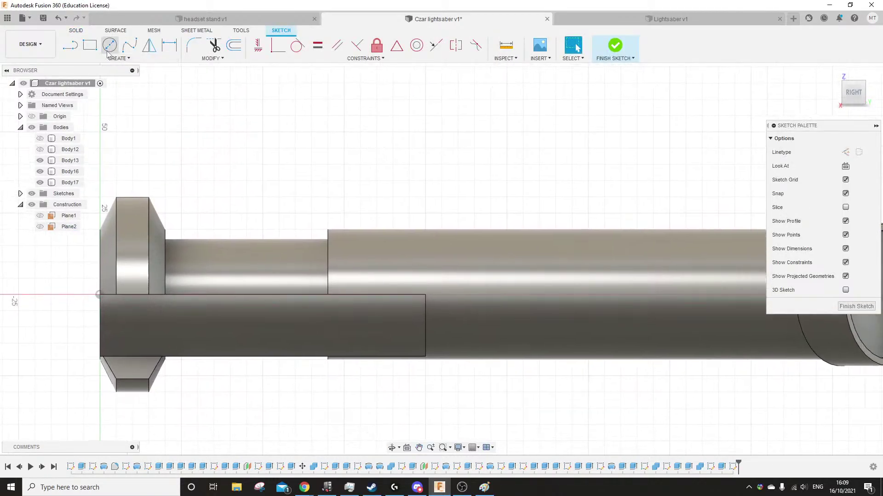
{"action": "left_click", "coordinate": [75, 49]}
{"action": "left_click", "coordinate": [425, 229]}
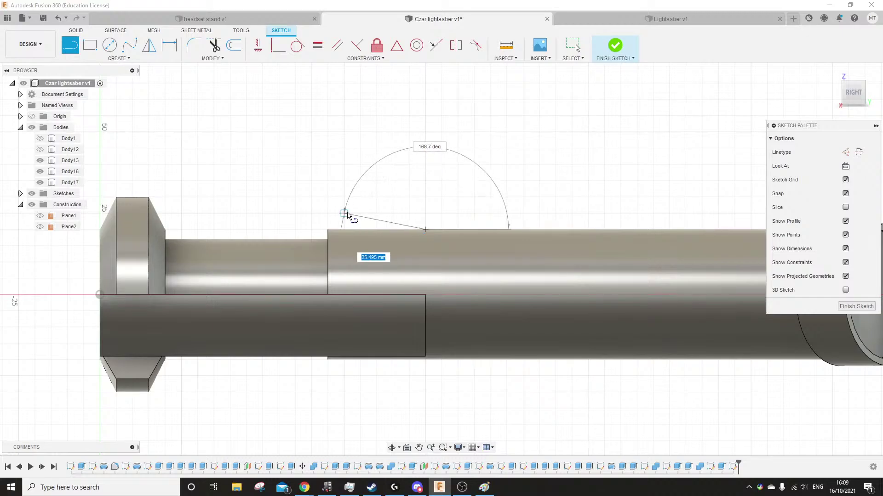
{"action": "left_click", "coordinate": [343, 213]}
{"action": "left_click", "coordinate": [425, 213]}
{"action": "left_click", "coordinate": [424, 229]}
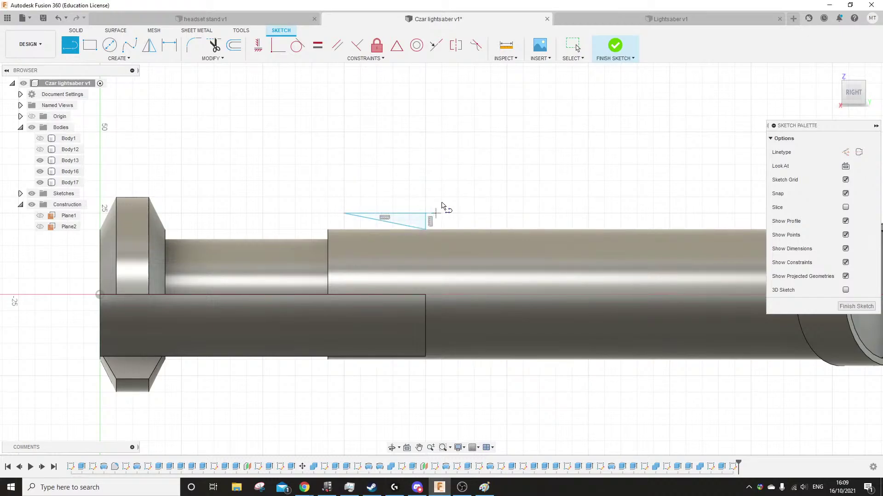
Try to revolve the triangle about the handle core's cylindrical face
{"action": "left_click", "coordinate": [78, 31]}
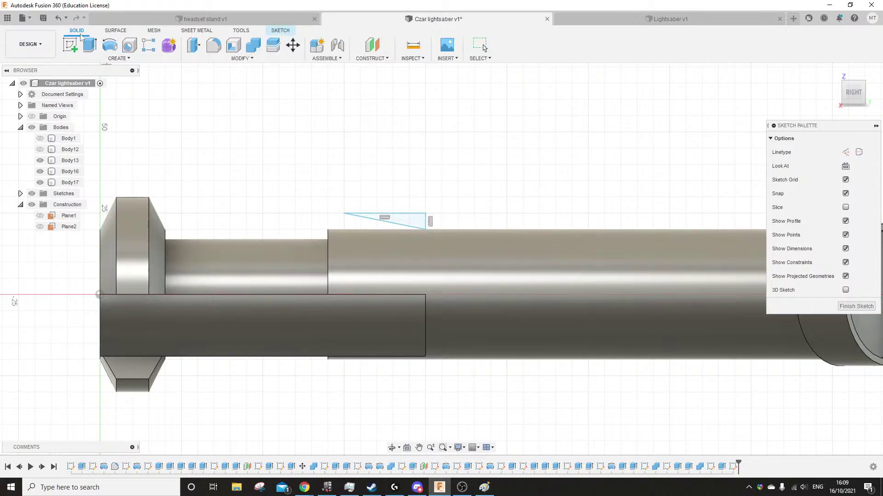
{"action": "left_click", "coordinate": [113, 46]}
{"action": "left_click", "coordinate": [587, 247]}
{"action": "middle_click_drag", "start_coordinate": [589, 154], "coordinate": [417, 201], "text": "shift"}
{"action": "left_click", "coordinate": [822, 238]}
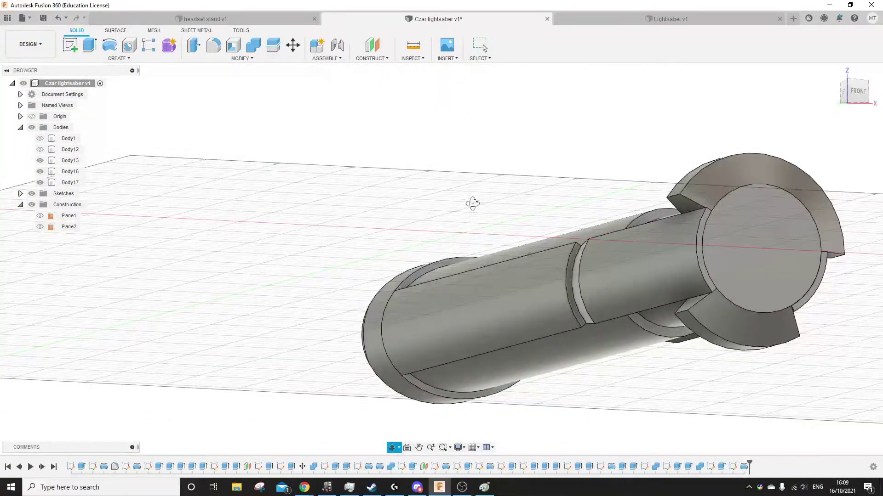
{"action": "middle_click_drag", "start_coordinate": [618, 220], "coordinate": [564, 235]}
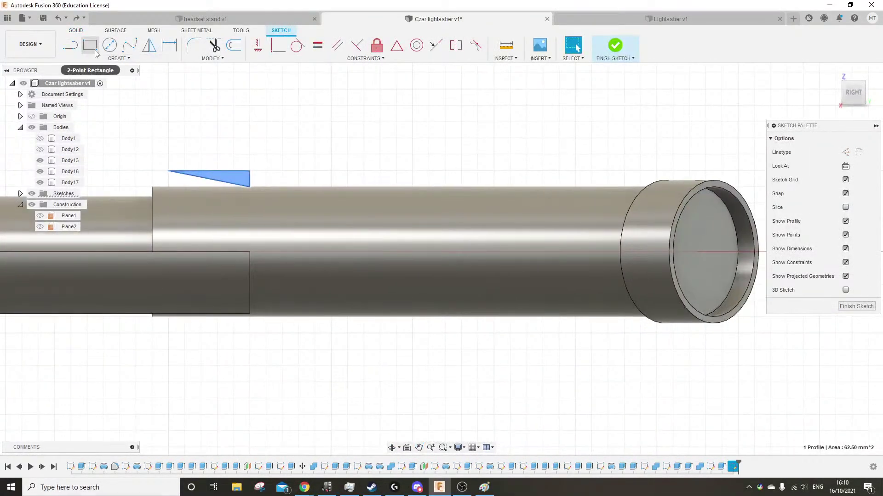
Revolve the triangle about 160 degrees around the handle core's cylindrical face as a cut, bevelling the end of the strip
{"action": "left_click", "coordinate": [118, 59]}
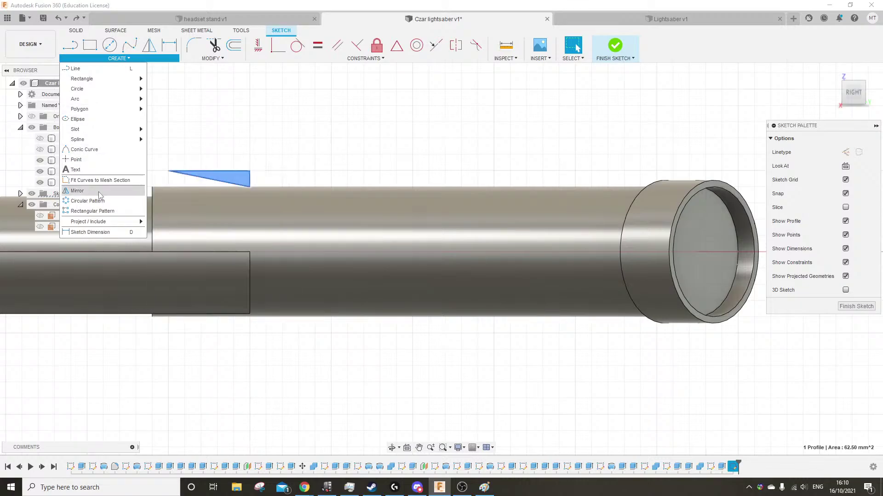
{"action": "left_click", "coordinate": [87, 33]}
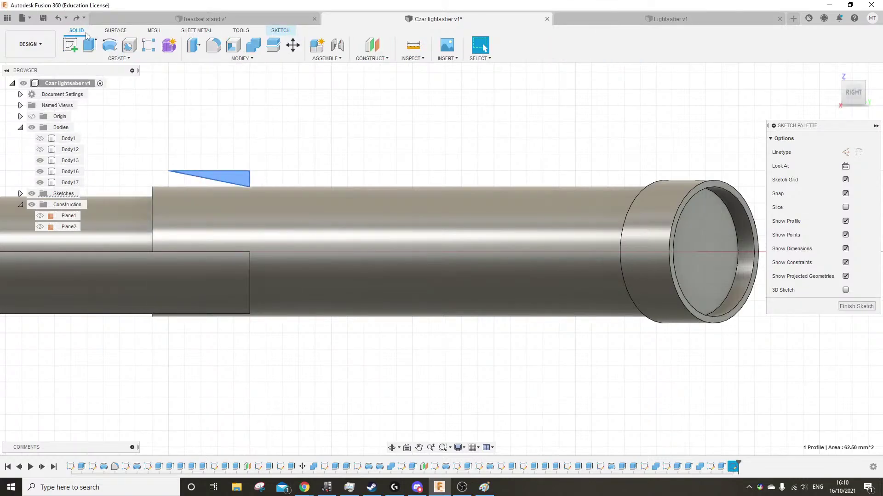
{"action": "left_click", "coordinate": [110, 45]}
{"action": "left_click", "coordinate": [591, 236]}
{"action": "middle_click_drag", "start_coordinate": [655, 261], "coordinate": [489, 163]}
{"action": "left_click_drag", "start_coordinate": [380, 227], "coordinate": [434, 292]}
{"action": "middle_click_drag", "start_coordinate": [558, 335], "coordinate": [530, 95], "text": "shift"}
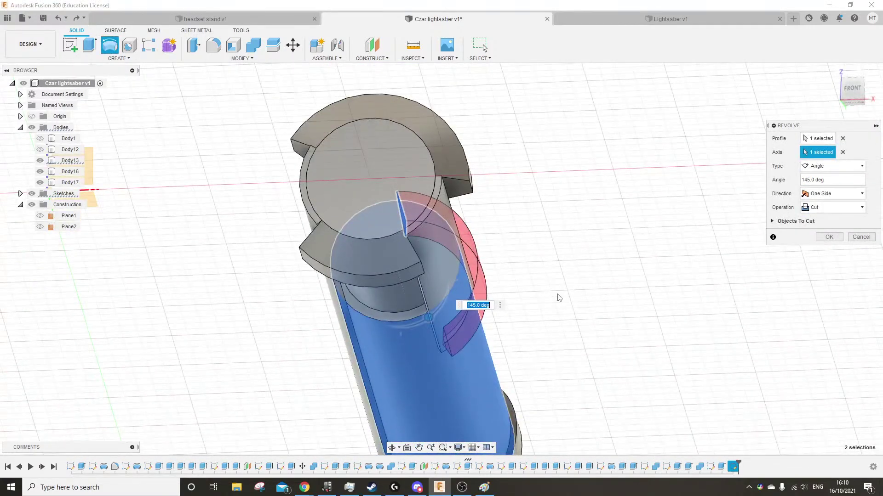
{"action": "middle_click_drag", "start_coordinate": [558, 297], "coordinate": [444, 322], "text": "shift"}
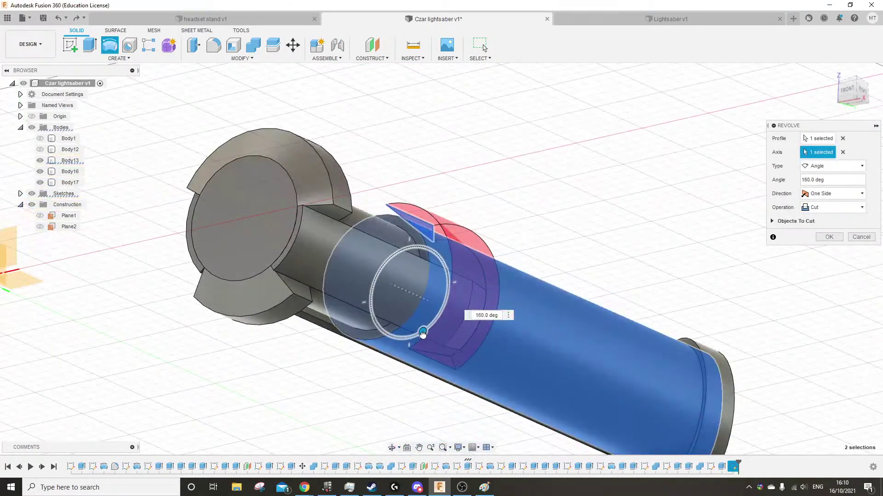
{"action": "left_click", "coordinate": [829, 237]}
Create a construction plane offset 200 mm from the XZ plane along the handle's length
{"action": "middle_click_drag", "start_coordinate": [540, 171], "coordinate": [105, 258], "text": "shift"}
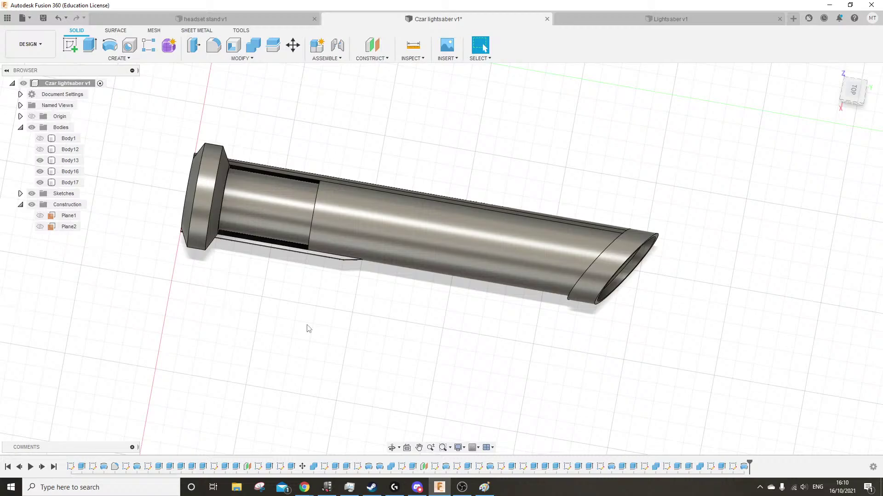
{"action": "mouse_move", "coordinate": [372, 322]}
{"action": "middle_mouse_down", "text": "shift"}
{"action": "mouse_move", "coordinate": [374, 307]}
{"action": "mouse_move", "coordinate": [450, 267]}
{"action": "mouse_move", "coordinate": [380, 307]}
{"action": "middle_mouse_up", "text": "shift"}
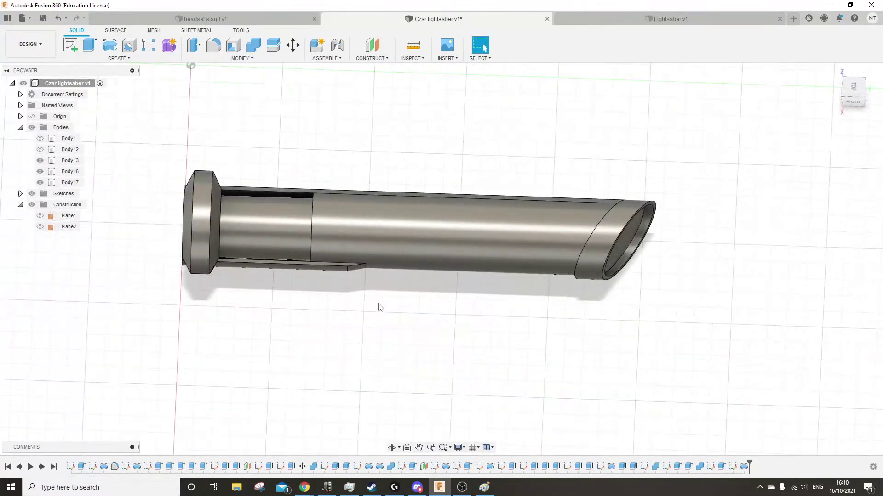
{"action": "middle_click_drag", "start_coordinate": [561, 307], "coordinate": [451, 295], "text": "shift"}
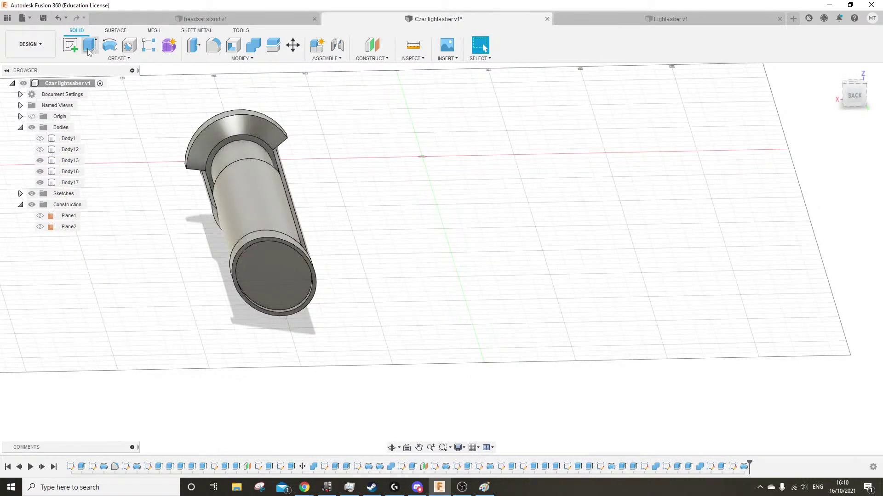
{"action": "left_click", "coordinate": [372, 45]}
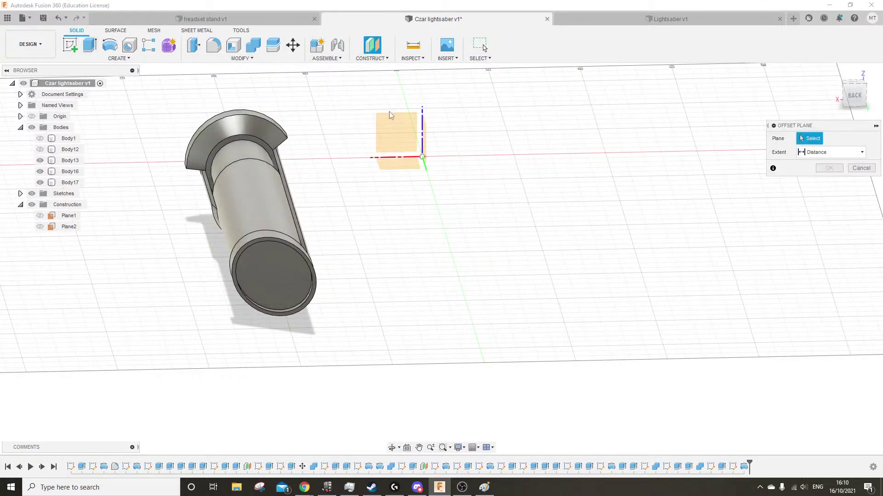
{"action": "left_click", "coordinate": [386, 138]}
{"action": "left_click_drag", "start_coordinate": [411, 164], "coordinate": [437, 299]}
{"action": "middle_click_drag", "start_coordinate": [437, 299], "coordinate": [644, 199], "text": "shift"}
{"action": "left_click_drag", "start_coordinate": [644, 199], "coordinate": [467, 183]}
{"action": "middle_click_drag", "start_coordinate": [498, 238], "coordinate": [506, 216], "text": "shift"}
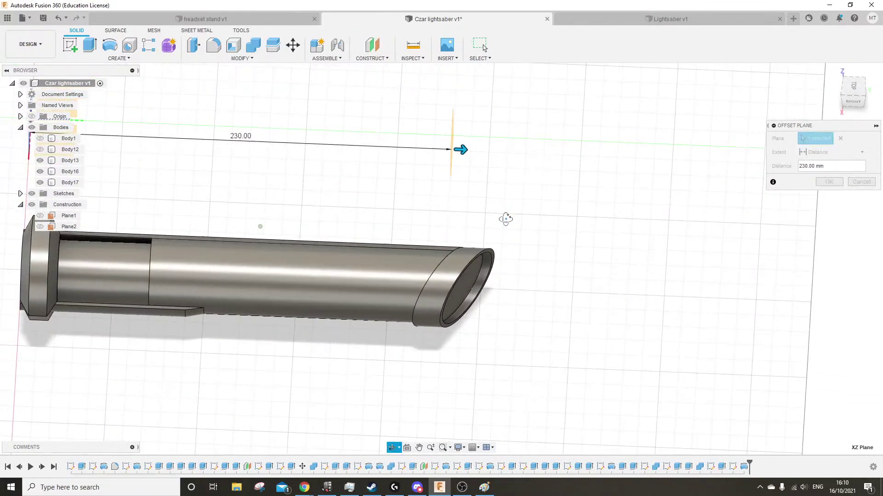
{"action": "left_click_drag", "start_coordinate": [463, 149], "coordinate": [424, 148]}
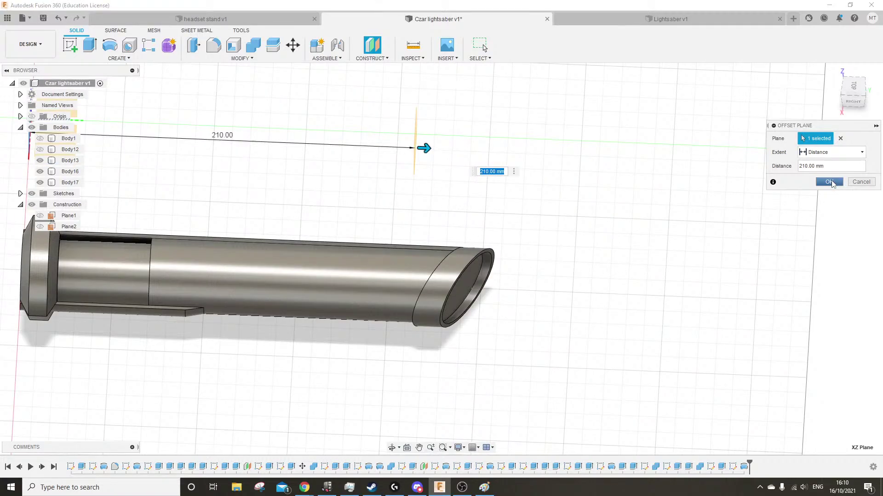
{"action": "left_click_drag", "start_coordinate": [423, 148], "coordinate": [407, 148]}
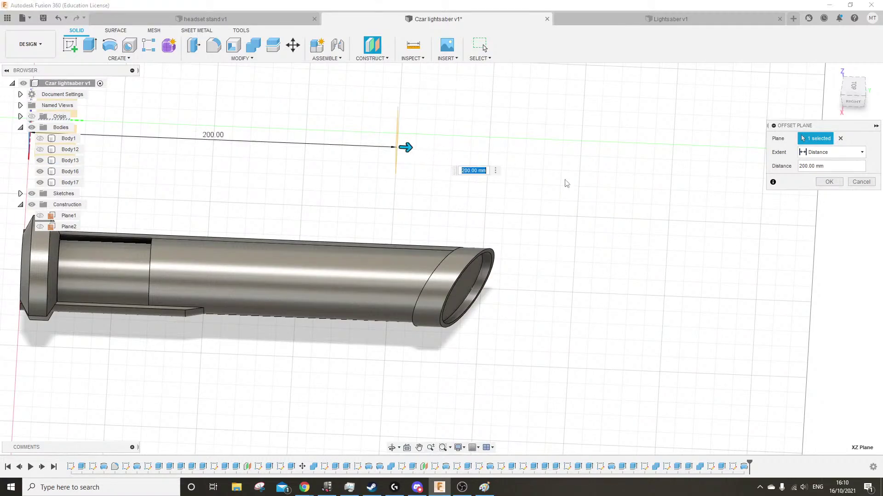
{"action": "left_click", "coordinate": [829, 182]}
Start a sketch on the new offset plane and draw a 35 mm diameter circle centred on the handle's axis
{"action": "mouse_move", "coordinate": [649, 295]}
{"action": "middle_mouse_down", "text": "shift"}
{"action": "mouse_move", "coordinate": [596, 261]}
{"action": "mouse_move", "coordinate": [568, 257]}
{"action": "middle_mouse_up", "text": "shift"}
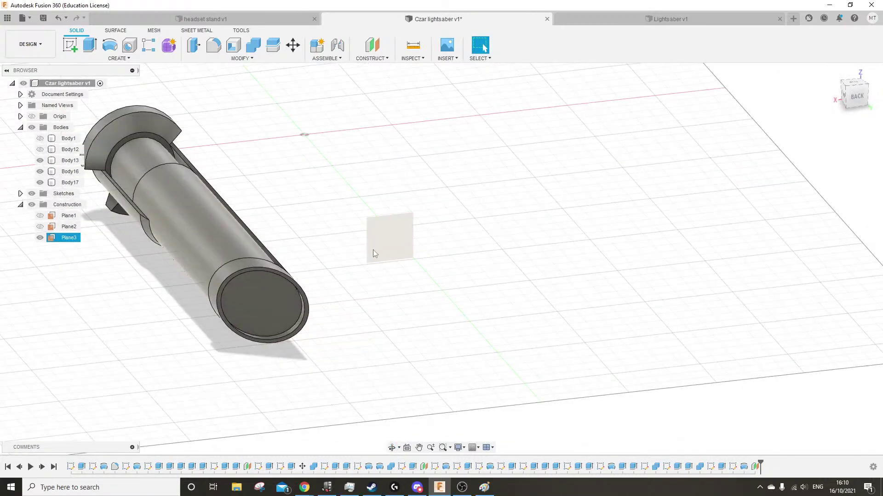
{"action": "left_click", "coordinate": [375, 253]}
{"action": "left_click", "coordinate": [69, 45]}
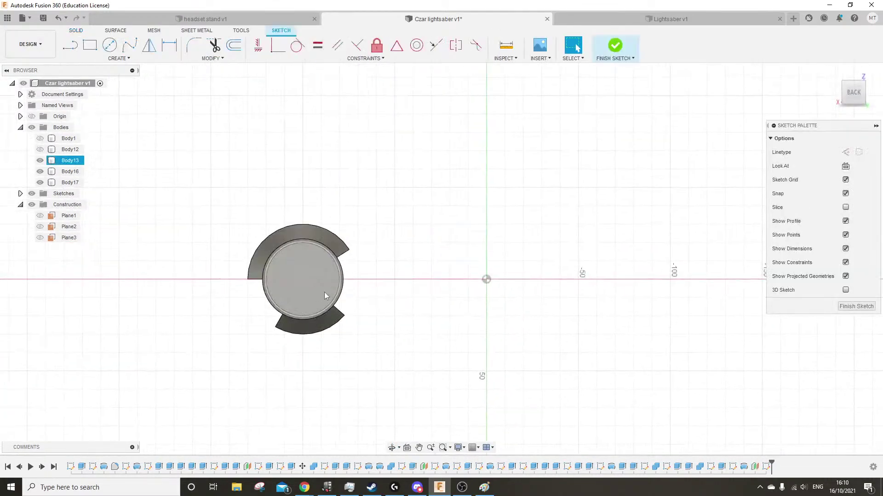
{"action": "left_click", "coordinate": [109, 45]}
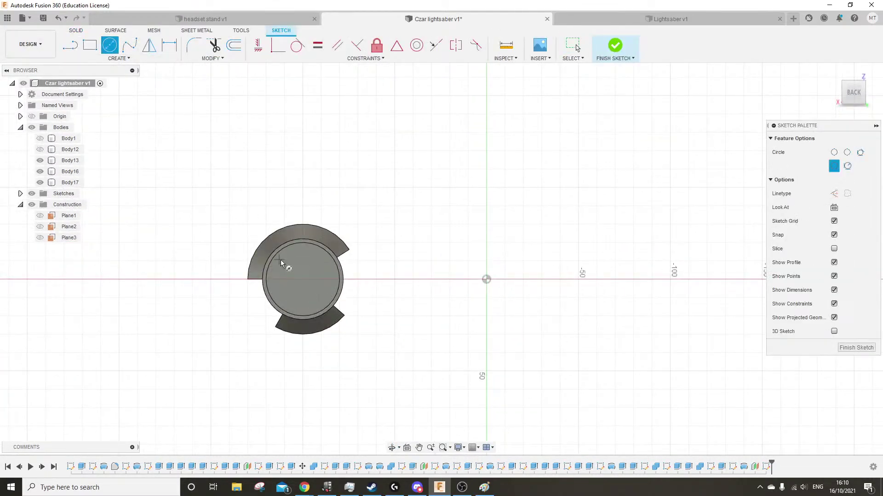
{"action": "left_click", "coordinate": [302, 279]}
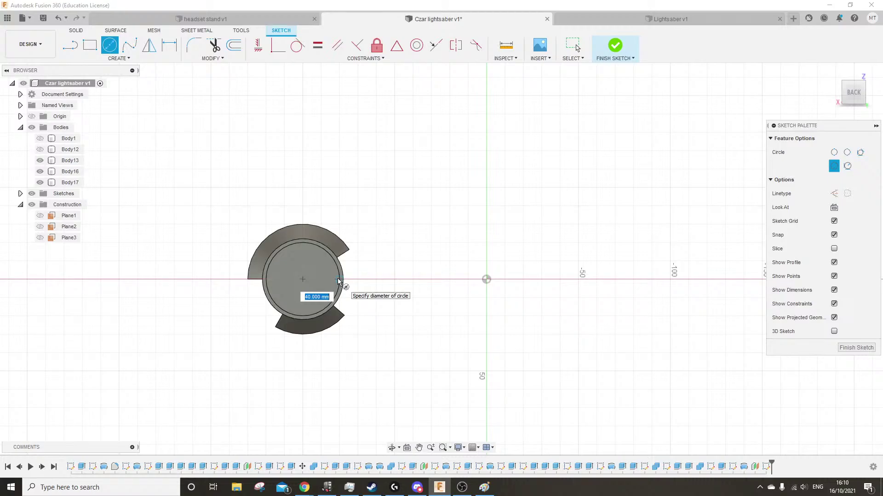
{"action": "scroll", "coordinate": [337, 282], "scroll_direction": "up", "scroll_amount": 5}
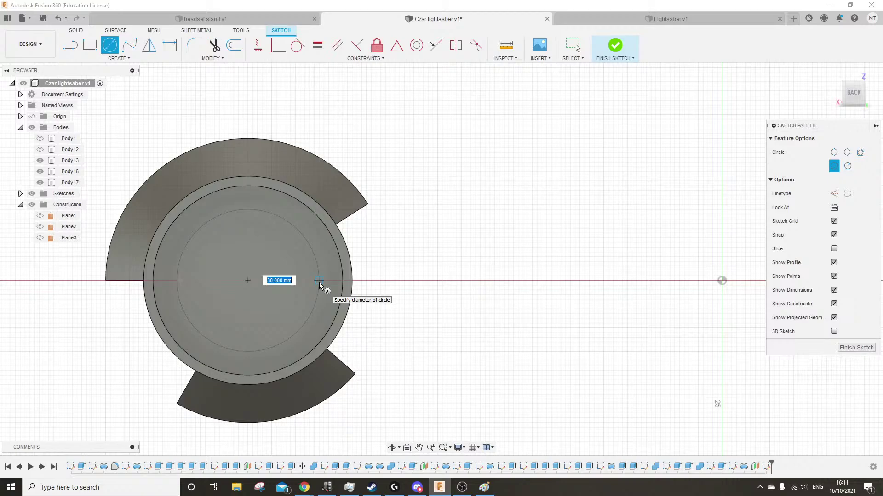
{"action": "type", "text": "35"}
{"action": "key", "text": "Tab"}
{"action": "key", "text": "Return"}
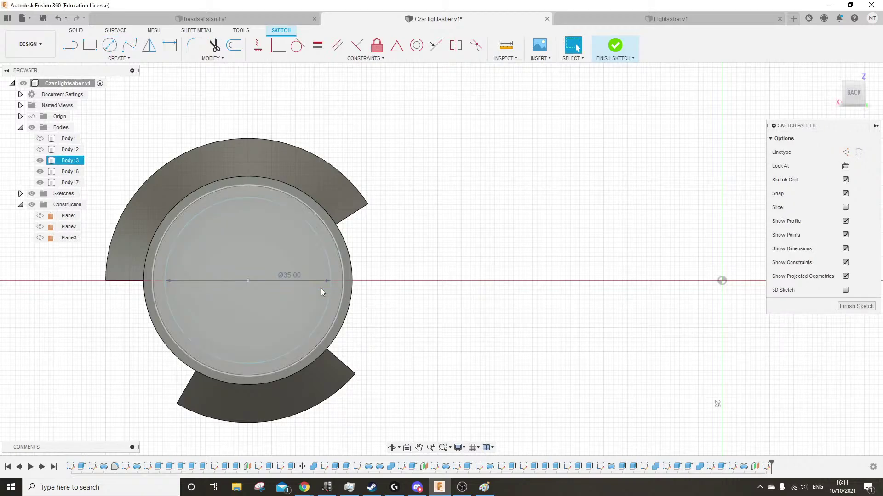
Extrude the 35 mm circle 116 mm toward the slanted end as a cut to hollow out the handle core
{"action": "middle_click_drag", "start_coordinate": [296, 274], "coordinate": [251, 309], "text": "shift"}
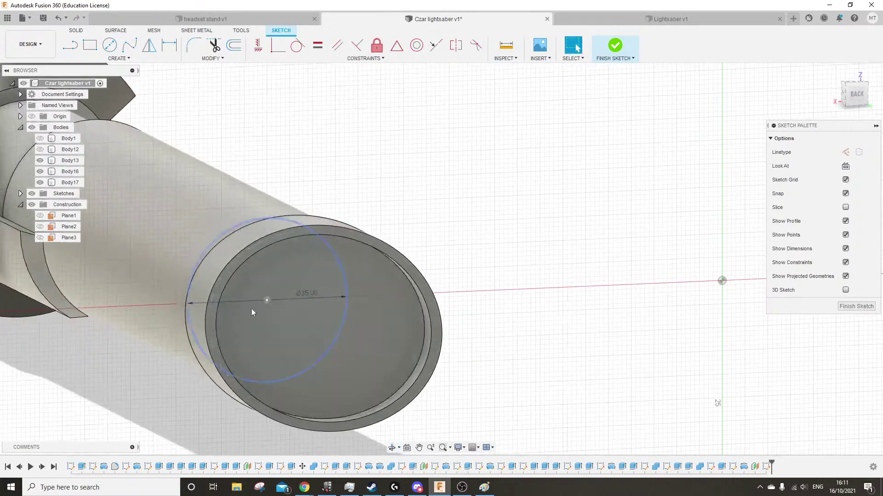
{"action": "left_click", "coordinate": [75, 30]}
{"action": "left_click", "coordinate": [90, 46]}
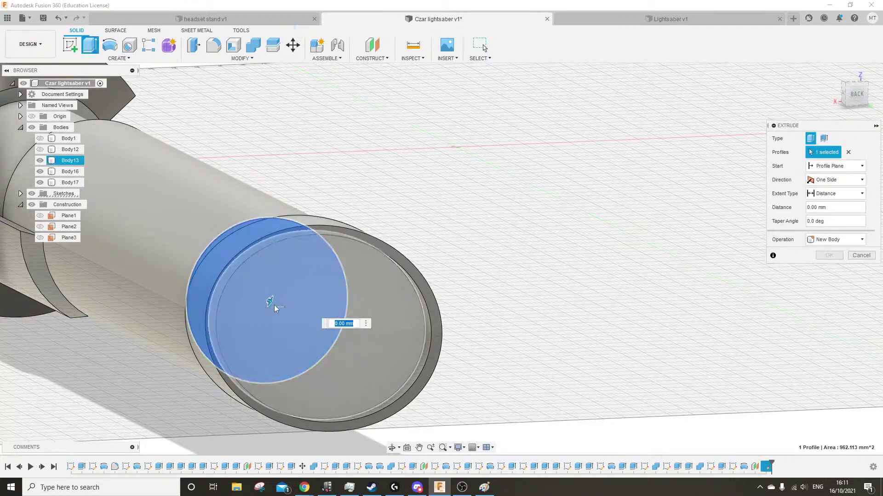
{"action": "left_click_drag", "start_coordinate": [271, 303], "coordinate": [416, 396]}
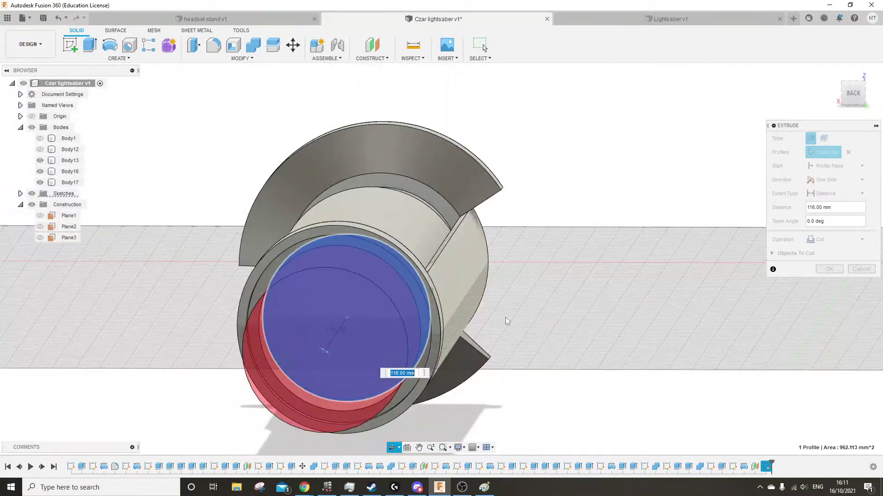
{"action": "left_click", "coordinate": [829, 270]}
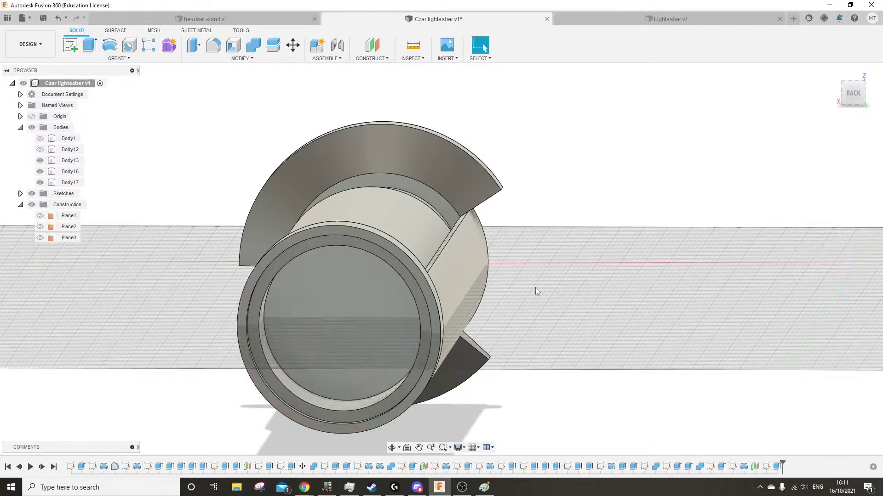
{"action": "middle_click_drag", "start_coordinate": [553, 327], "coordinate": [286, 274], "text": "shift"}
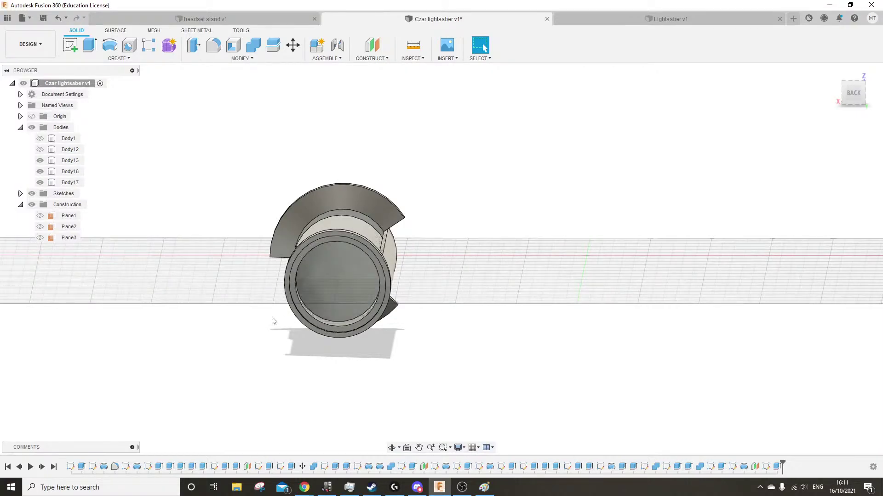
{"action": "middle_click_drag", "start_coordinate": [272, 319], "coordinate": [459, 291], "text": "shift"}
{"action": "middle_click_drag", "start_coordinate": [283, 296], "coordinate": [167, 336], "text": "shift"}
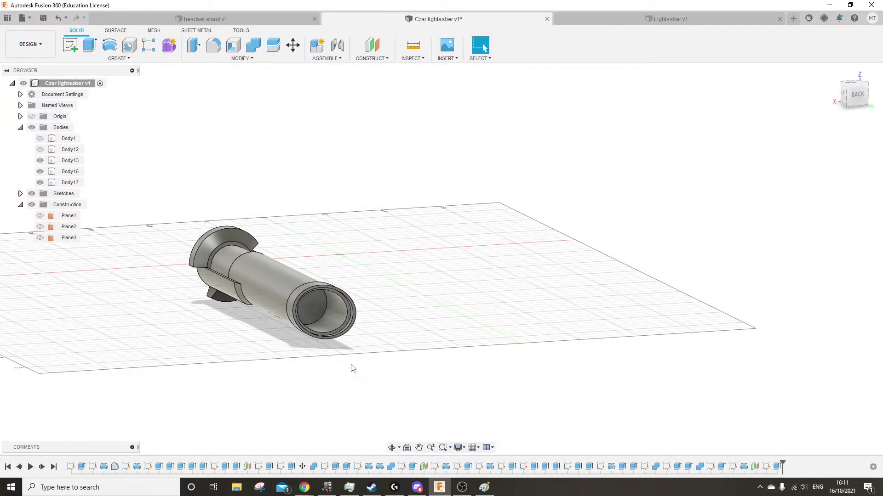
{"action": "middle_click_drag", "start_coordinate": [352, 368], "coordinate": [289, 366], "text": "shift"}
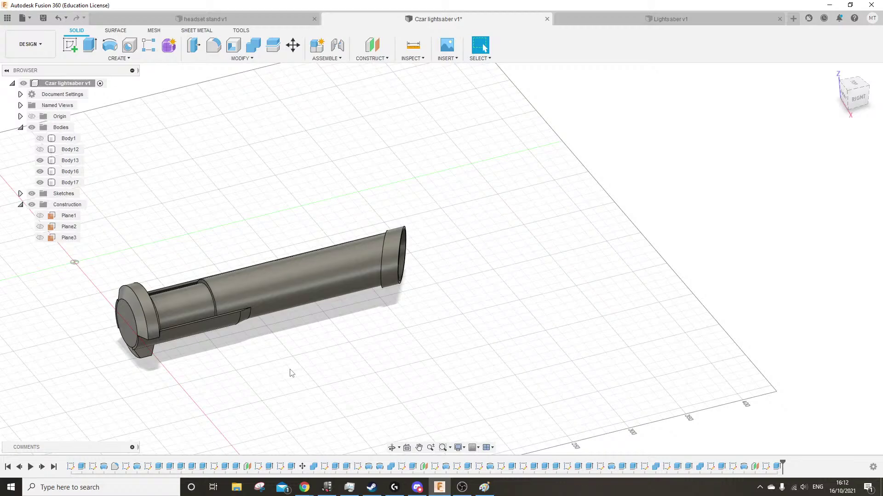
Extrude the flat end face inside the core's bore 120 mm toward the flanged end as a cut to deepen the hollow
{"action": "middle_click_drag", "start_coordinate": [339, 369], "coordinate": [233, 357], "text": "shift"}
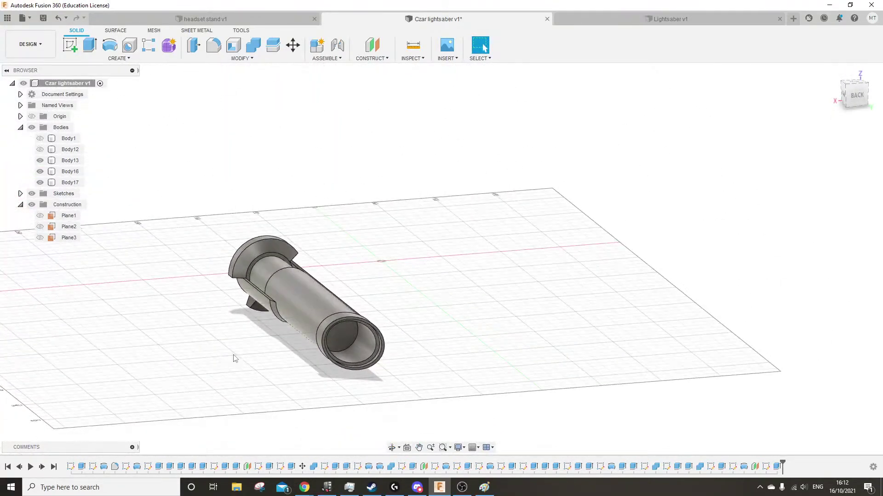
{"action": "left_click", "coordinate": [343, 338]}
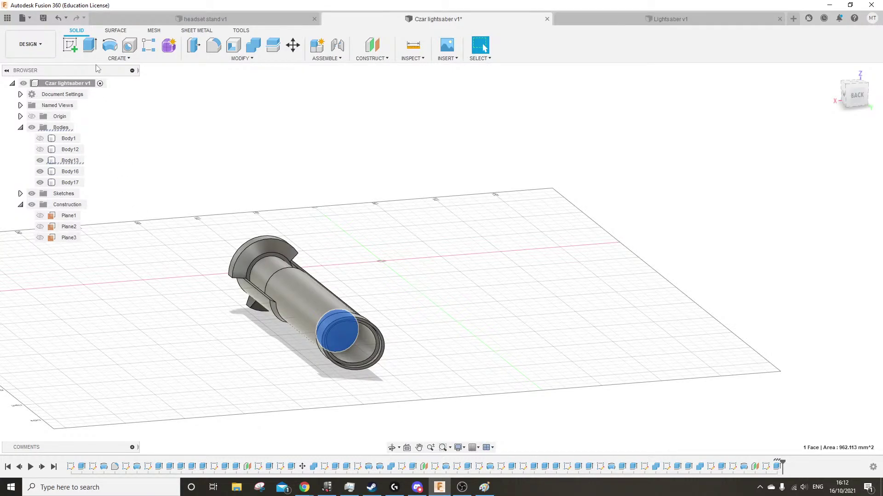
{"action": "left_click", "coordinate": [90, 46]}
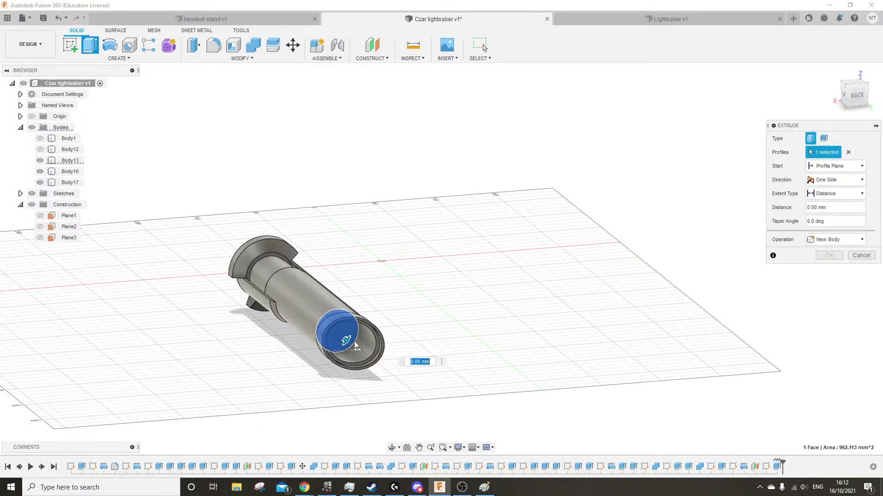
{"action": "left_click_drag", "start_coordinate": [346, 341], "coordinate": [183, 262]}
{"action": "middle_click_drag", "start_coordinate": [181, 276], "coordinate": [317, 272], "text": "shift"}
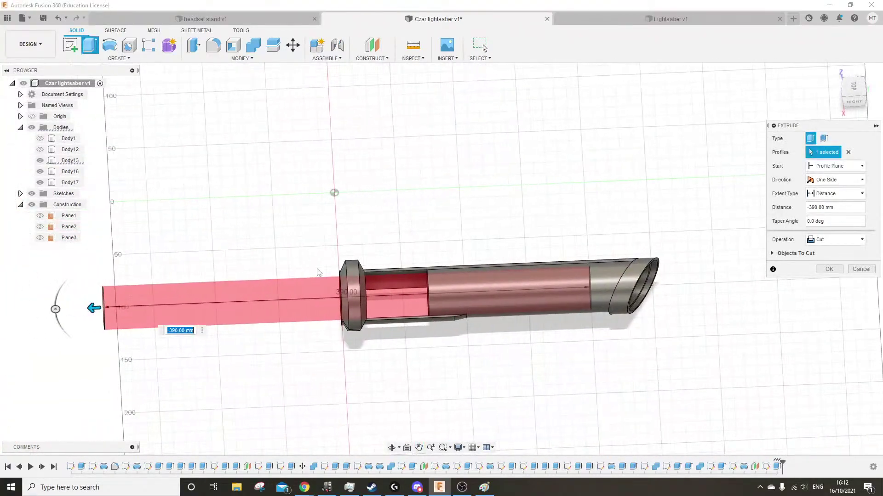
{"action": "left_click_drag", "start_coordinate": [94, 308], "coordinate": [429, 339]}
{"action": "middle_click_drag", "start_coordinate": [490, 341], "coordinate": [427, 354]}
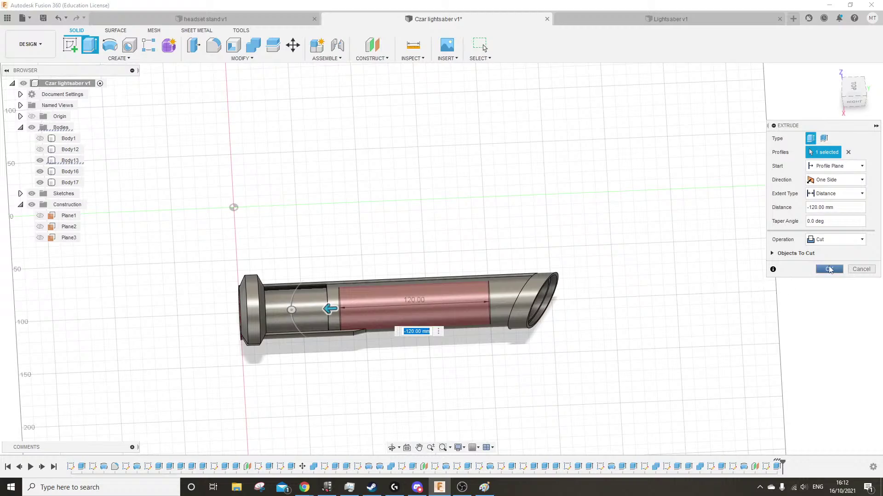
{"action": "left_click", "coordinate": [826, 271]}
Inspect the flanged end and measure the diameters of the circular edge beside the strips and the end face's rim
{"action": "middle_click_drag", "start_coordinate": [632, 382], "coordinate": [587, 310], "text": "shift"}
{"action": "left_click", "coordinate": [334, 316]}
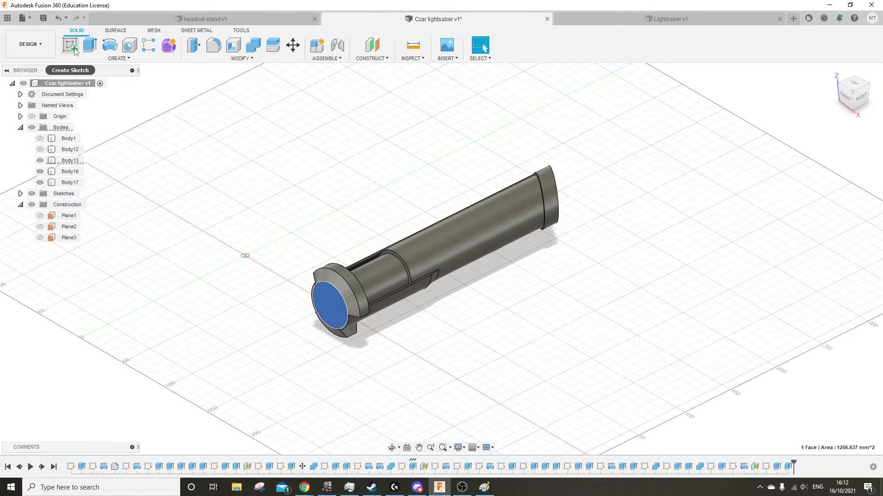
{"action": "scroll", "coordinate": [368, 269], "scroll_direction": "up", "scroll_amount": 6}
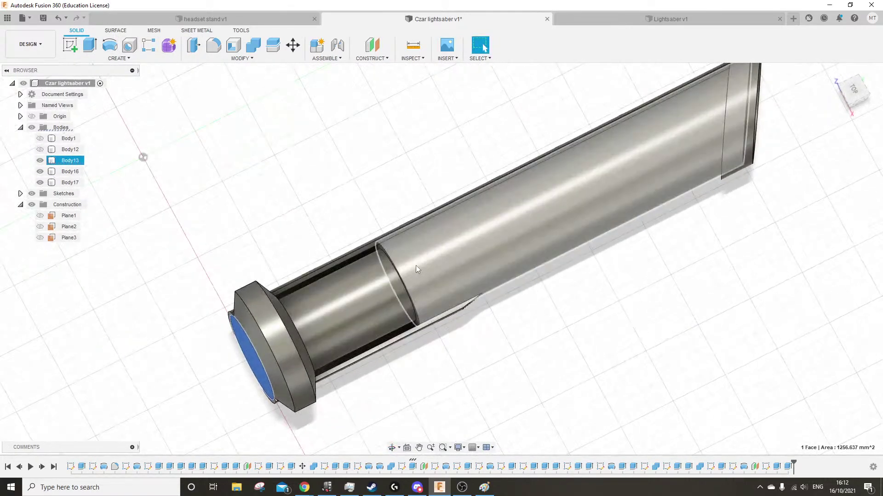
{"action": "middle_click_drag", "start_coordinate": [431, 265], "coordinate": [607, 200], "text": "shift"}
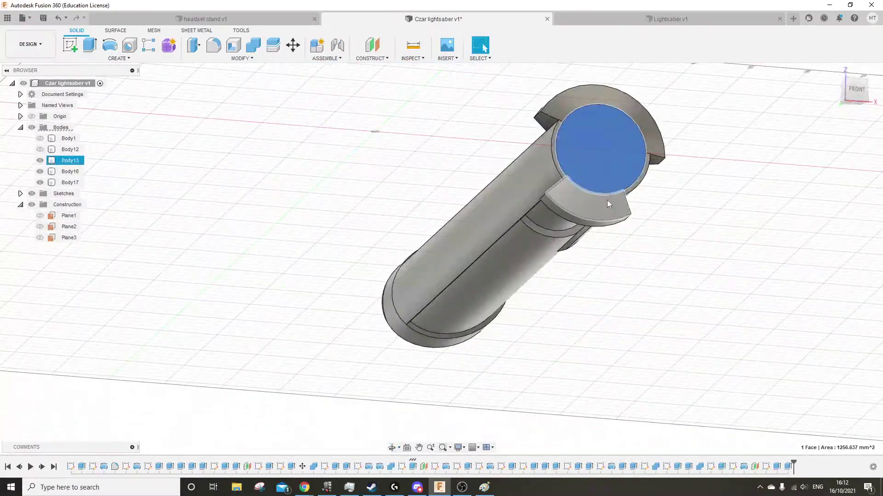
{"action": "middle_click_drag", "start_coordinate": [557, 236], "coordinate": [388, 299], "text": "shift"}
{"action": "scroll", "coordinate": [386, 298], "scroll_direction": "up", "scroll_amount": 2}
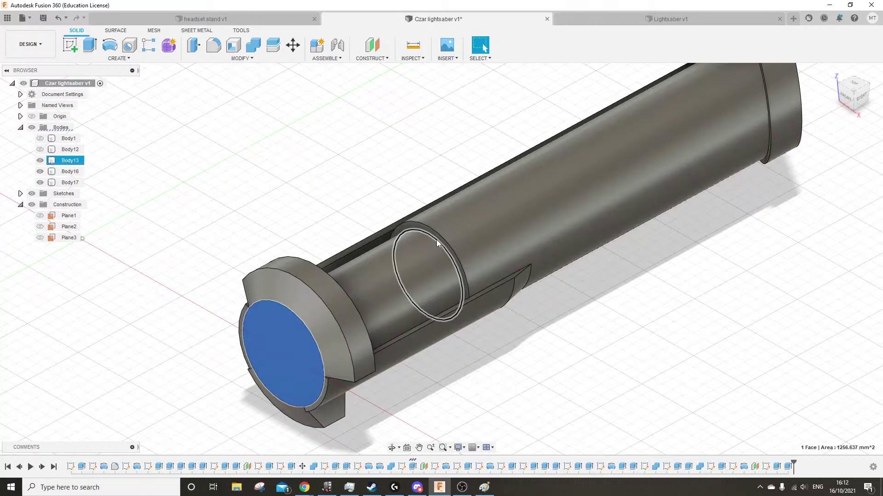
{"action": "key", "text": "i"}
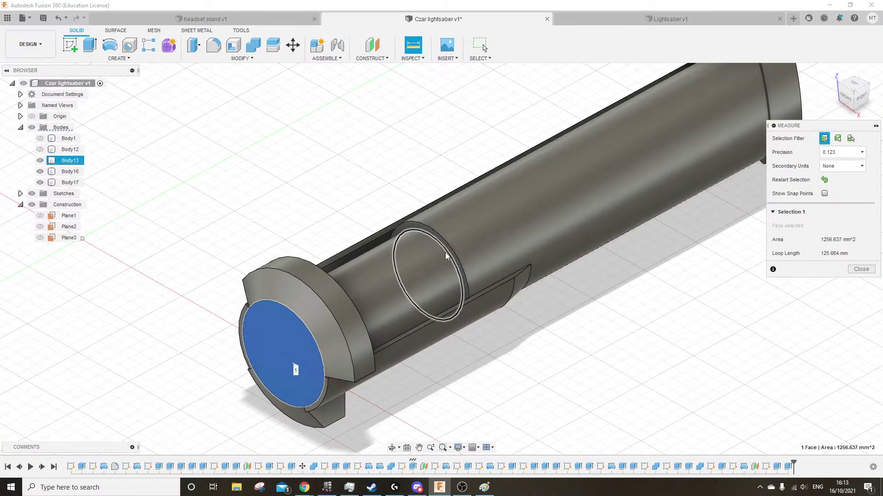
{"action": "left_click", "coordinate": [448, 257]}
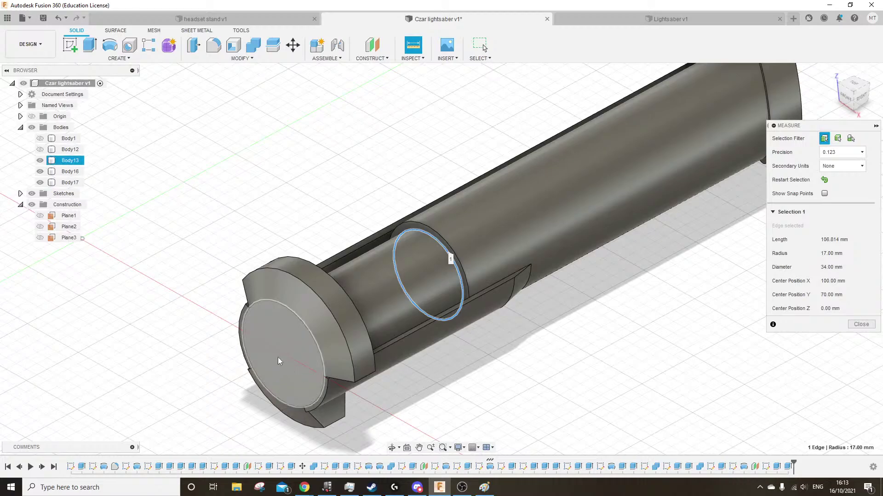
{"action": "left_click", "coordinate": [323, 390]}
{"action": "left_click", "coordinate": [237, 341]}
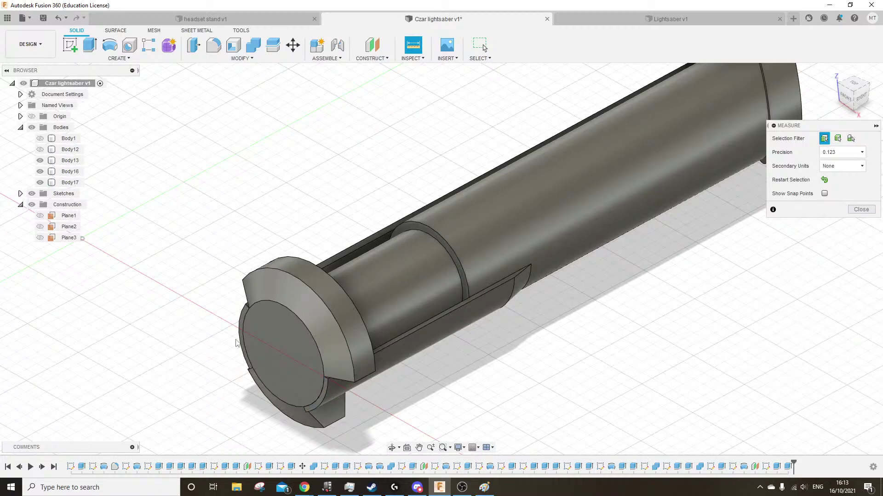
{"action": "left_click", "coordinate": [312, 337]}
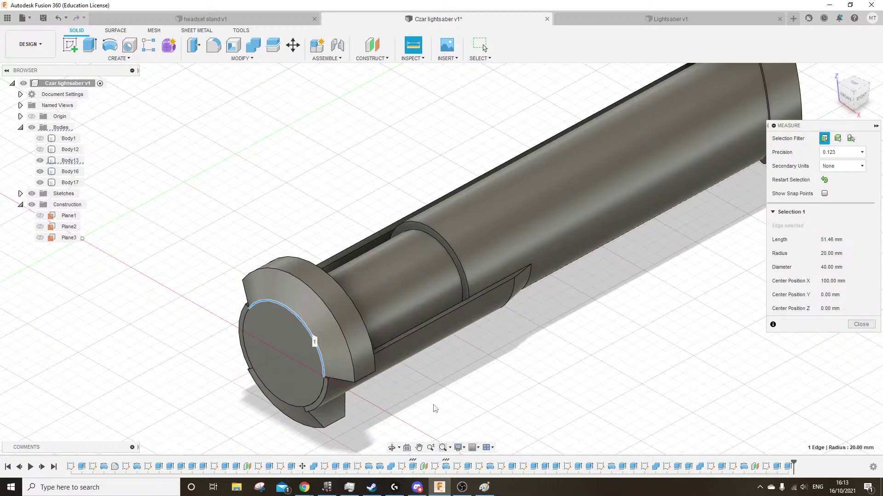
{"action": "key", "text": "Escape"}
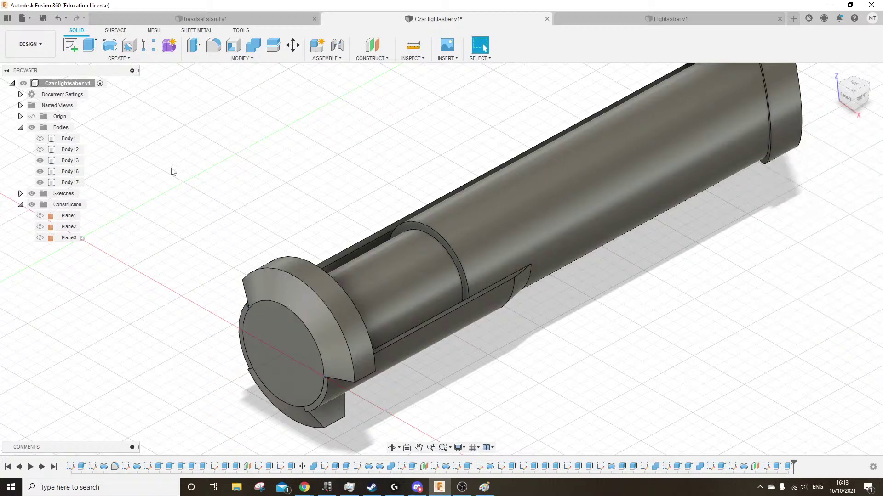
Start a sketch on the flanged end's flat face and draw two concentric circles, one matching its rim and one 34 mm in diameter
{"action": "left_click", "coordinate": [70, 46]}
{"action": "left_click", "coordinate": [297, 345]}
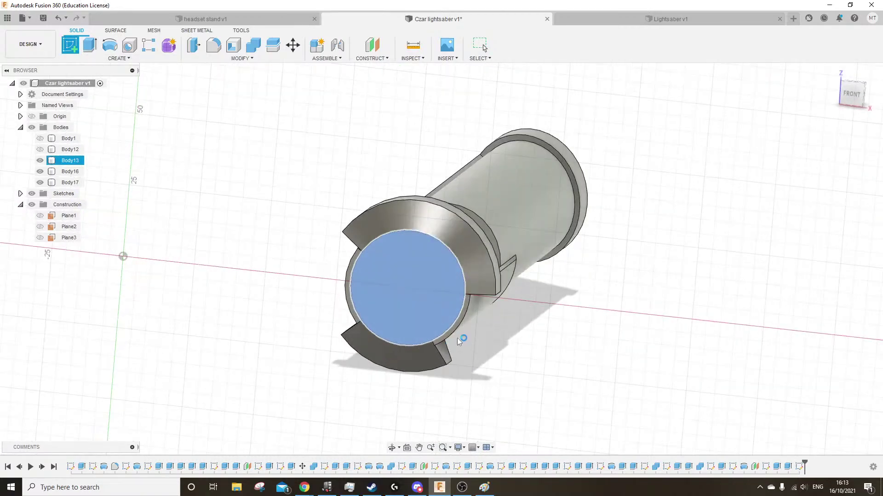
{"action": "scroll", "coordinate": [369, 220], "scroll_direction": "up", "scroll_amount": 2}
{"action": "left_click", "coordinate": [71, 47]}
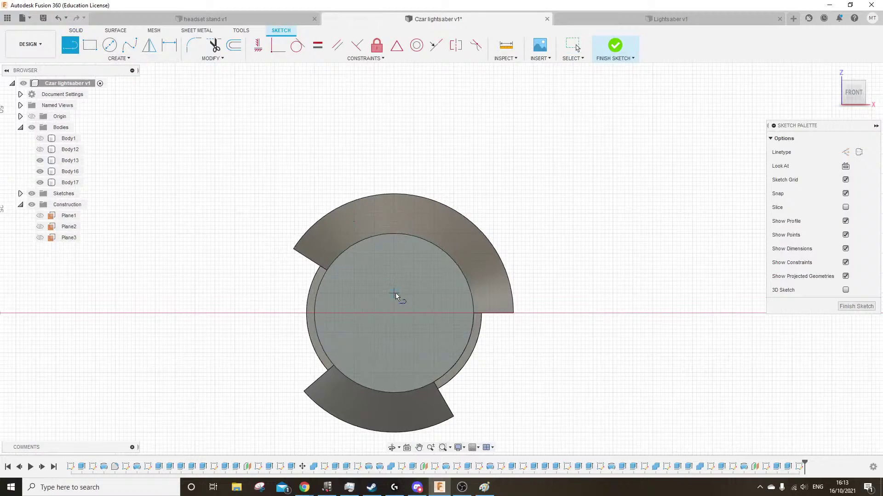
{"action": "left_click", "coordinate": [110, 45]}
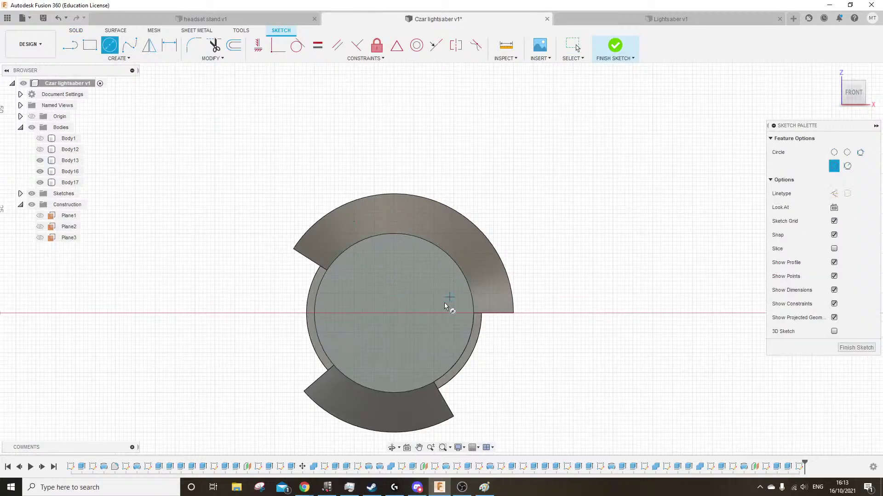
{"action": "left_click", "coordinate": [393, 313]}
{"action": "left_click", "coordinate": [475, 316]}
{"action": "left_click", "coordinate": [394, 313]}
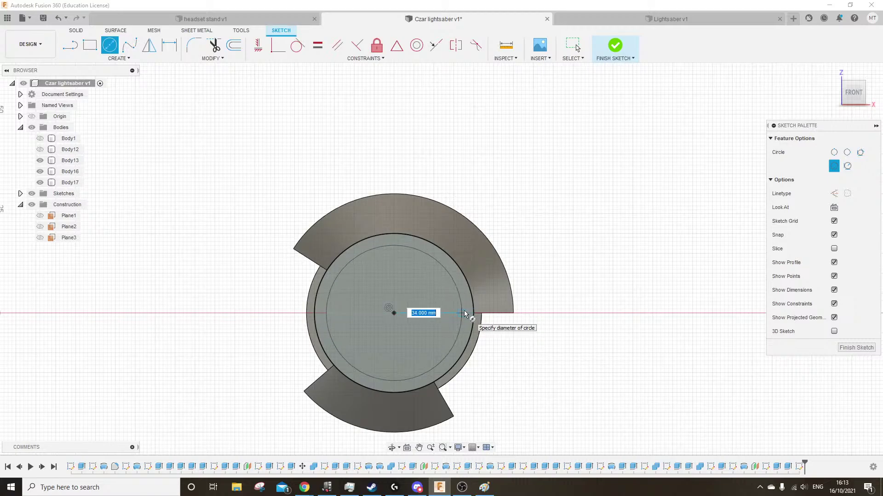
{"action": "left_click", "coordinate": [464, 314]}
Draw two radial lines joining the circle centre to the inner corners of the larger flange segment
{"action": "scroll", "coordinate": [504, 363], "scroll_direction": "up", "scroll_amount": 2}
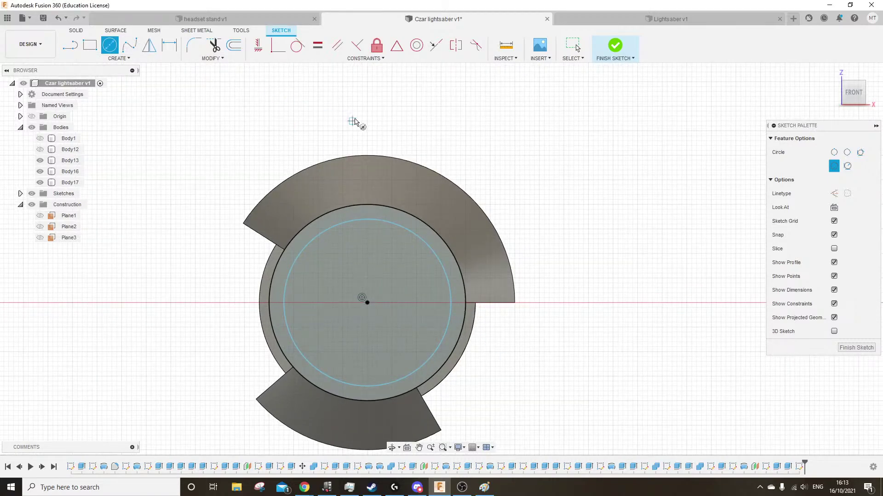
{"action": "middle_click_drag", "start_coordinate": [519, 154], "coordinate": [514, 169]}
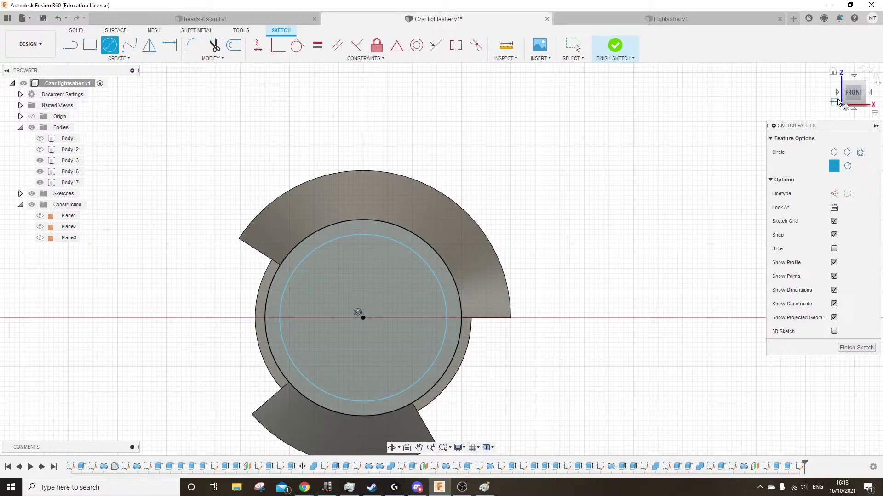
{"action": "mouse_move", "coordinate": [598, 153]}
{"action": "middle_mouse_down", "text": "shift"}
{"action": "mouse_move", "coordinate": [591, 172]}
{"action": "mouse_move", "coordinate": [593, 138]}
{"action": "mouse_move", "coordinate": [602, 158]}
{"action": "middle_mouse_up", "text": "shift"}
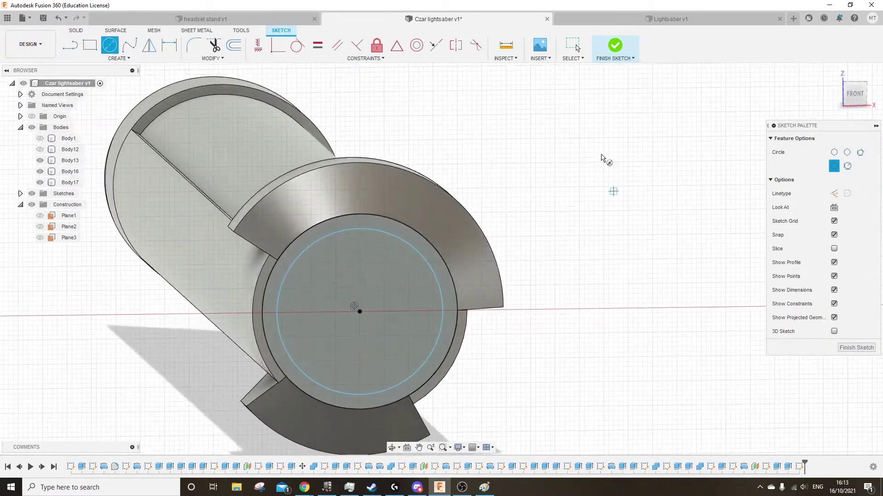
{"action": "left_click", "coordinate": [854, 93]}
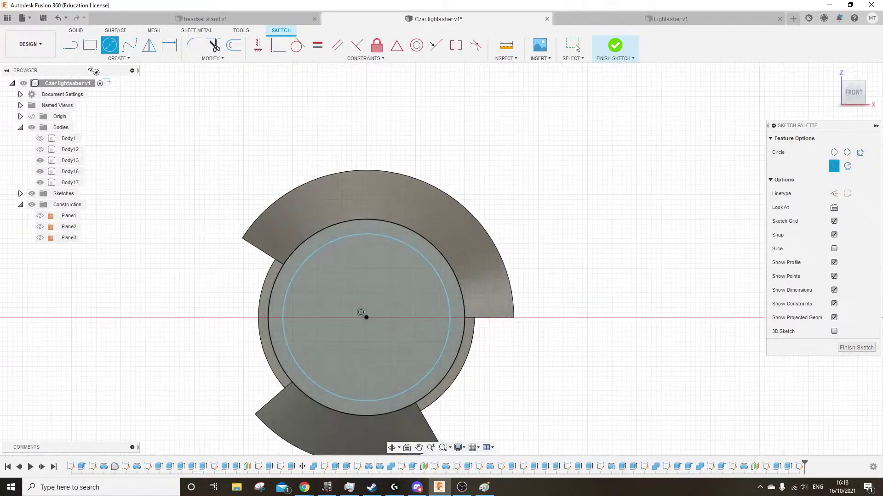
{"action": "key", "text": "l"}
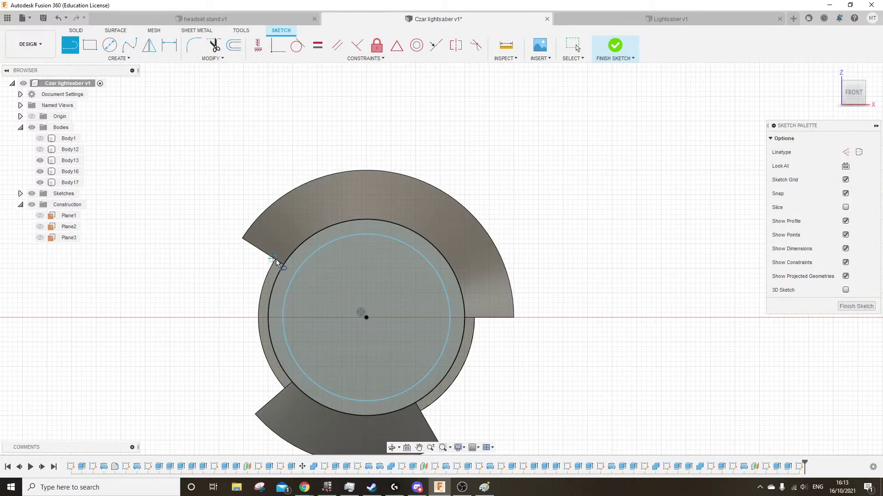
{"action": "scroll", "coordinate": [276, 262], "scroll_direction": "up", "scroll_amount": 5}
{"action": "left_click", "coordinate": [295, 273]}
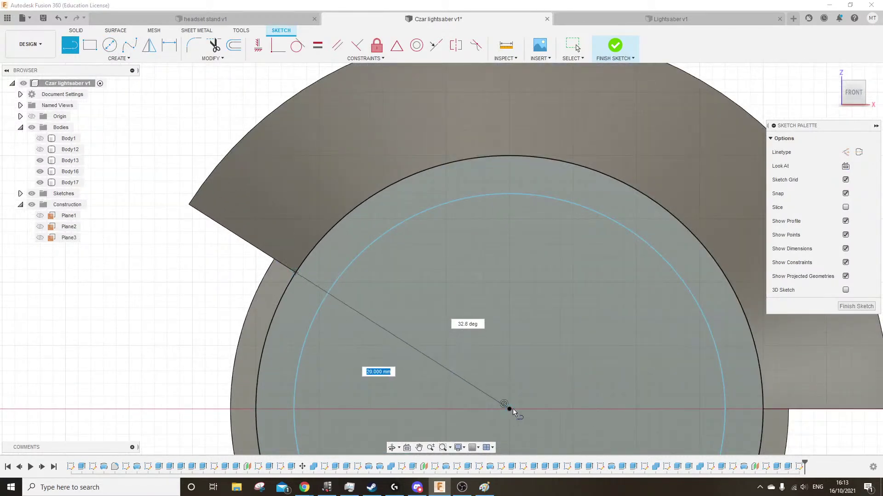
{"action": "left_click", "coordinate": [510, 409]}
{"action": "middle_click_drag", "start_coordinate": [512, 409], "coordinate": [314, 325]}
{"action": "left_click", "coordinate": [565, 325]}
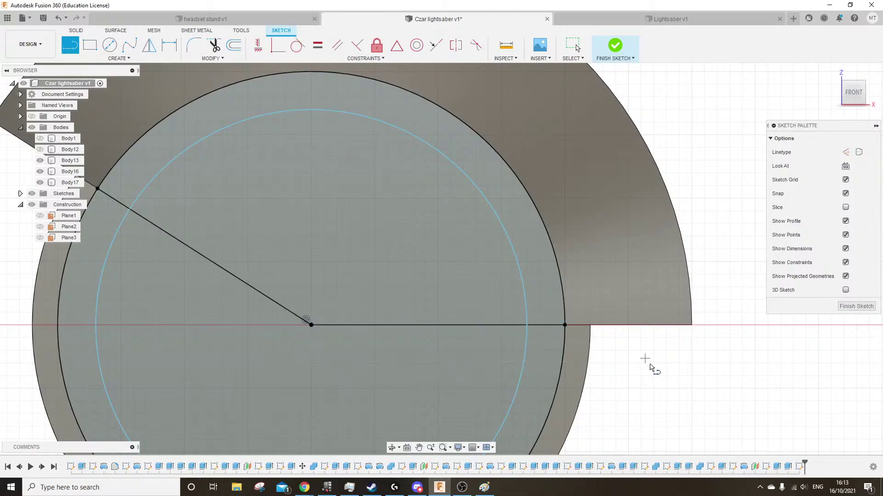
Draw two radial lines from the circle centre to the inner corners of the smaller flange segment
{"action": "scroll", "coordinate": [613, 359], "scroll_direction": "down", "scroll_amount": 4}
{"action": "middle_click_drag", "start_coordinate": [595, 324], "coordinate": [566, 218]}
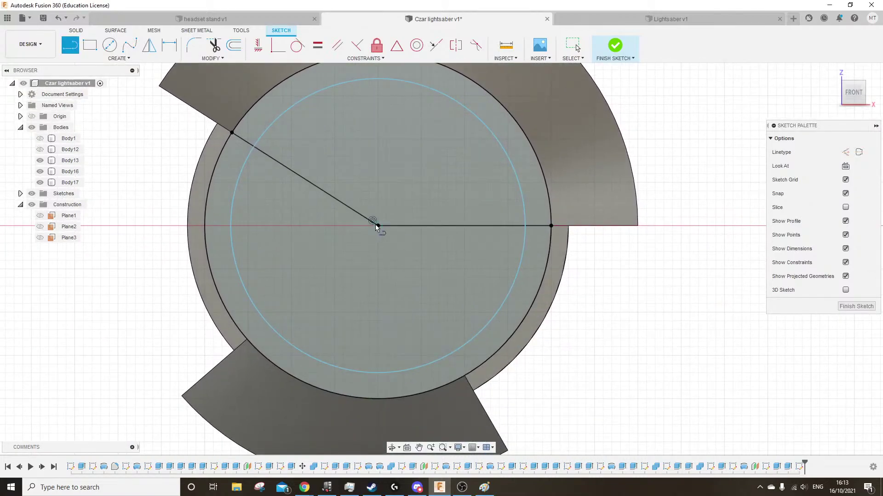
{"action": "left_click", "coordinate": [376, 225]}
{"action": "left_click", "coordinate": [247, 340]}
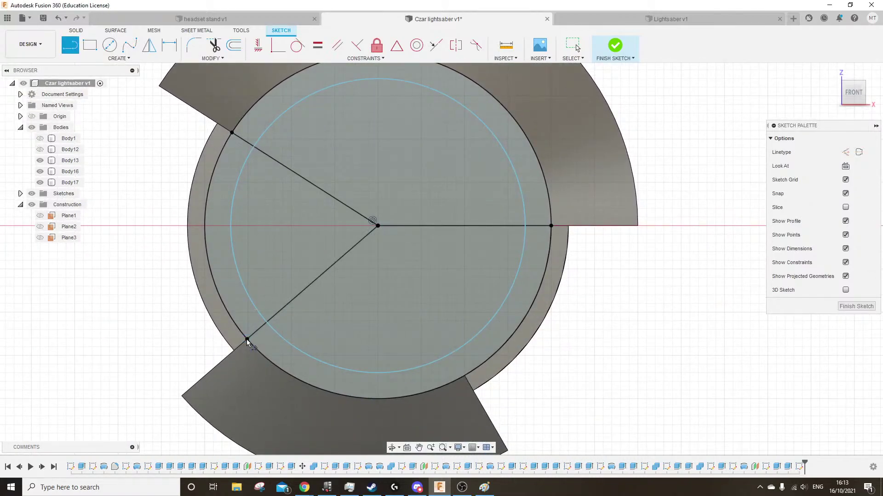
{"action": "left_click", "coordinate": [377, 226]}
{"action": "left_click", "coordinate": [465, 377]}
{"action": "middle_click_drag", "start_coordinate": [538, 385], "coordinate": [546, 333]}
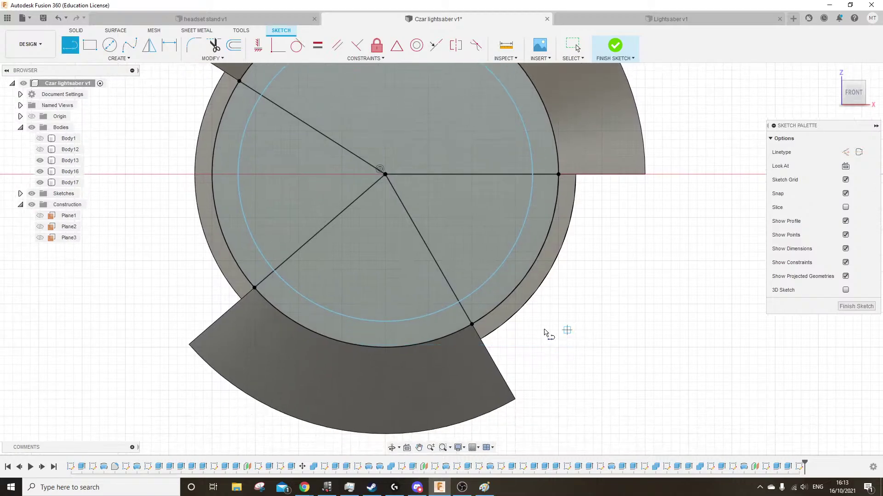
Set up a circular pattern of the smaller segment's left radial line around the circle centre with a quantity of 23
{"action": "left_click", "coordinate": [116, 59]}
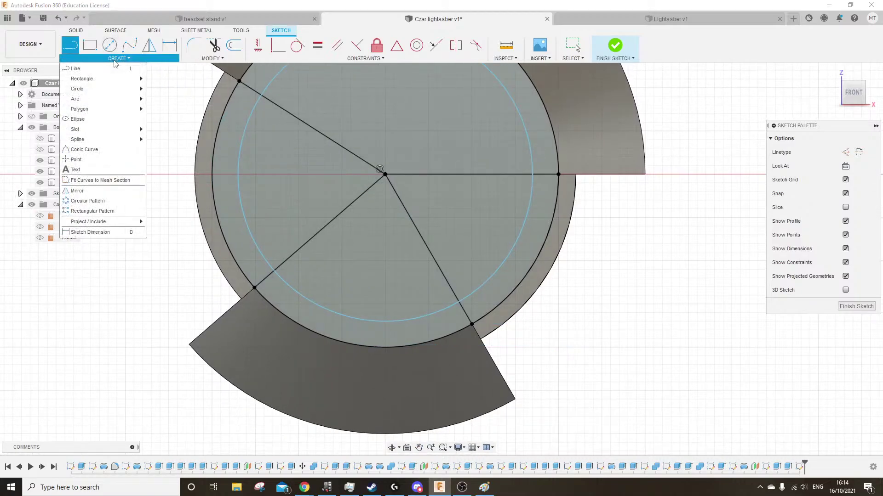
{"action": "left_click", "coordinate": [102, 201]}
{"action": "left_click", "coordinate": [314, 236]}
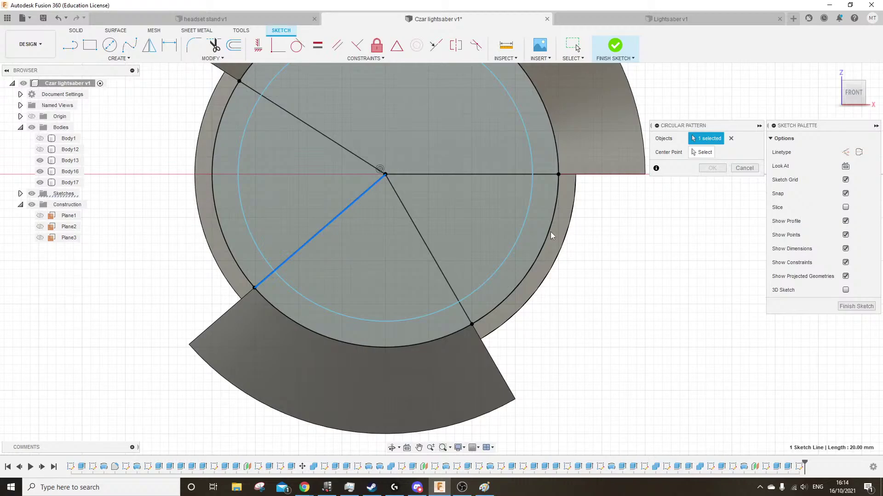
{"action": "left_click", "coordinate": [385, 174]}
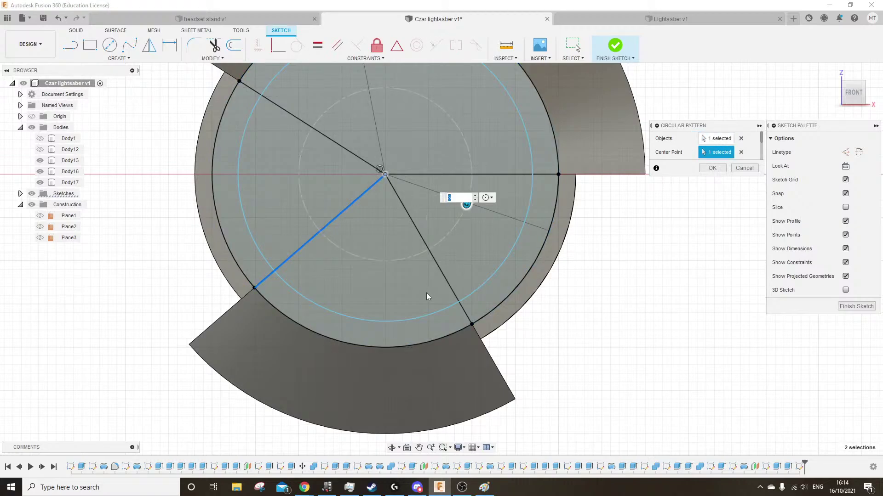
{"action": "scroll", "coordinate": [426, 297], "scroll_direction": "down", "scroll_amount": 3}
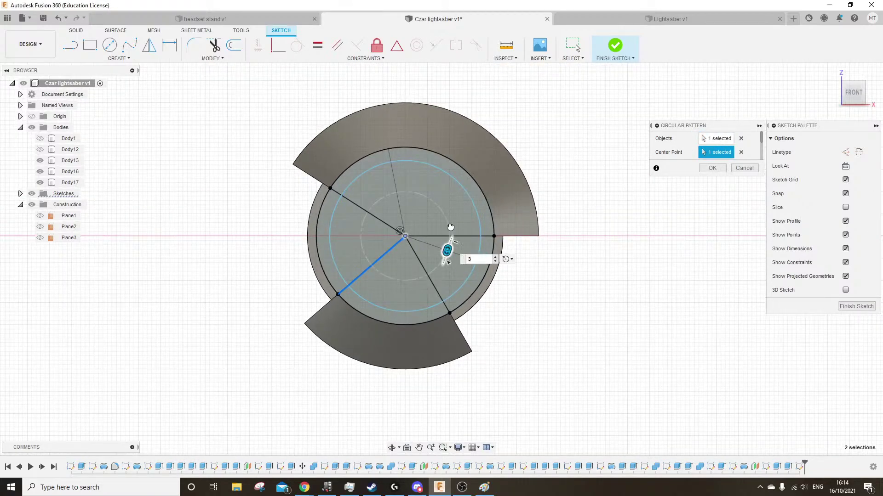
{"action": "left_click_drag", "start_coordinate": [450, 227], "coordinate": [339, 287]}
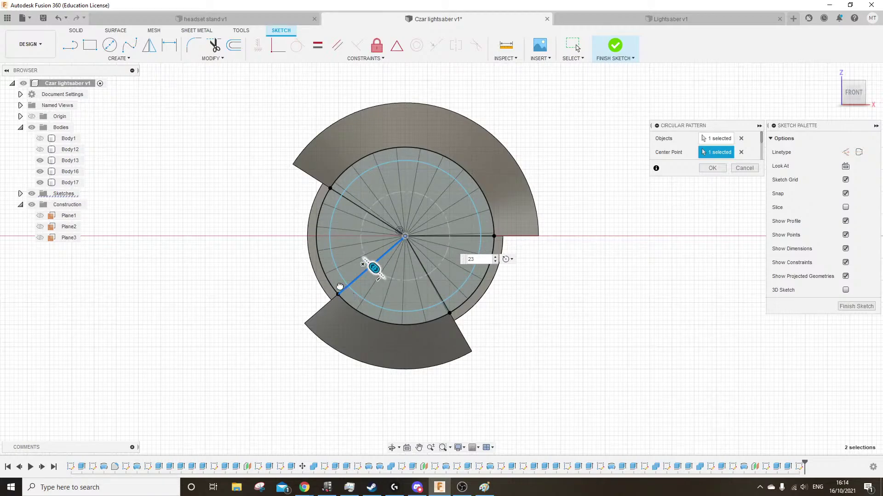
Raise the circular pattern's quantity to 45 and create the patterned radial lines
{"action": "left_click", "coordinate": [495, 257]}
{"action": "left_click", "coordinate": [495, 257]}
{"action": "left_click", "coordinate": [496, 257]}
{"action": "left_click", "coordinate": [495, 257]}
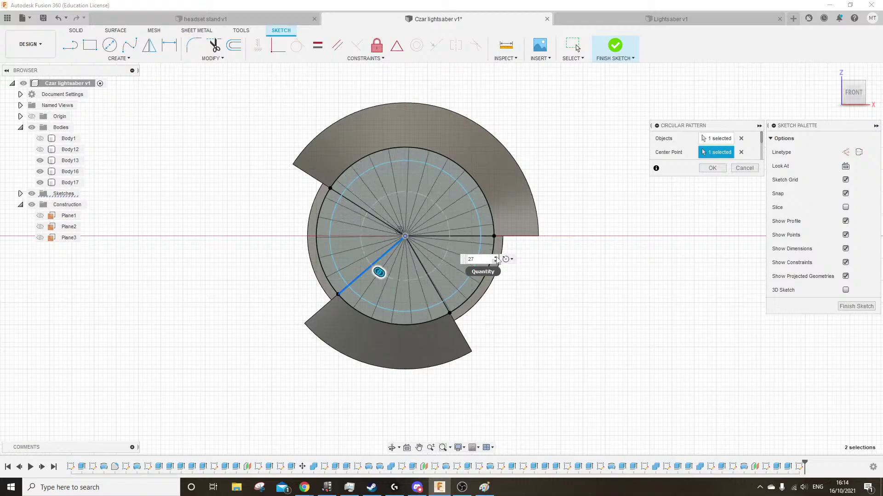
{"action": "left_click", "coordinate": [495, 258]}
{"action": "left_click", "coordinate": [495, 258]}
{"action": "left_click", "coordinate": [495, 257]}
{"action": "left_click", "coordinate": [496, 258]}
{"action": "left_click", "coordinate": [496, 258]}
{"action": "left_click", "coordinate": [496, 258]}
{"action": "left_click", "coordinate": [496, 258]}
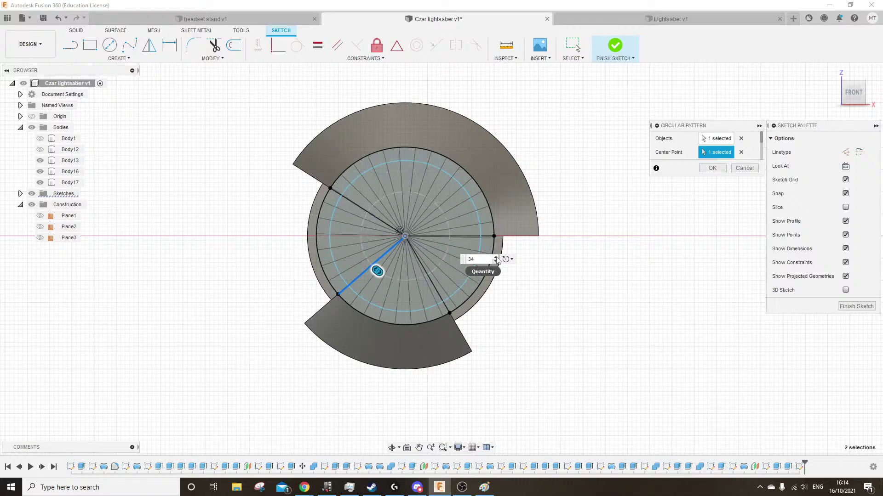
{"action": "left_click", "coordinate": [495, 257]}
{"action": "left_click", "coordinate": [496, 258]}
{"action": "left_click", "coordinate": [496, 258]}
{"action": "left_click", "coordinate": [495, 257]}
{"action": "left_click", "coordinate": [496, 258]}
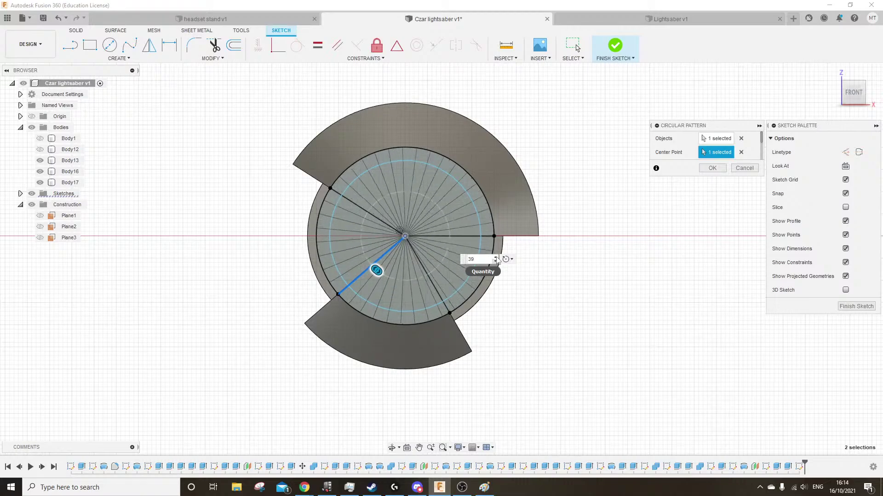
{"action": "left_click", "coordinate": [495, 258]}
{"action": "left_click", "coordinate": [496, 257]}
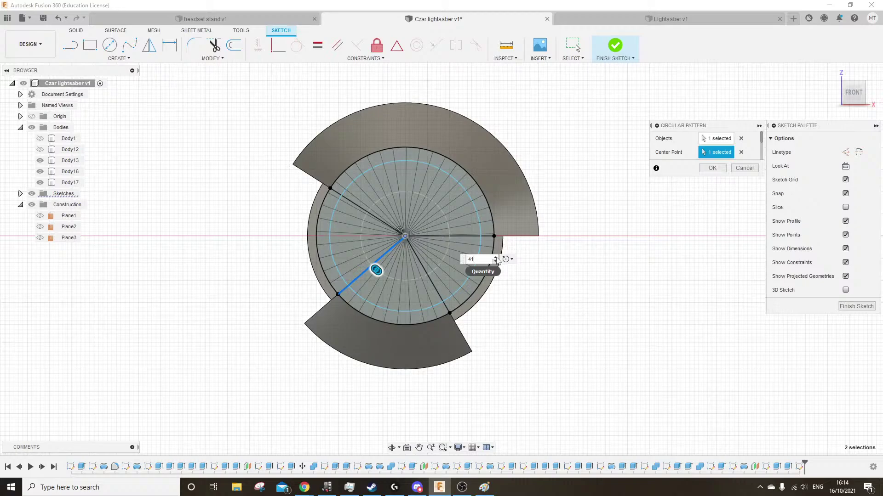
{"action": "scroll", "coordinate": [435, 293], "scroll_direction": "up", "scroll_amount": 3}
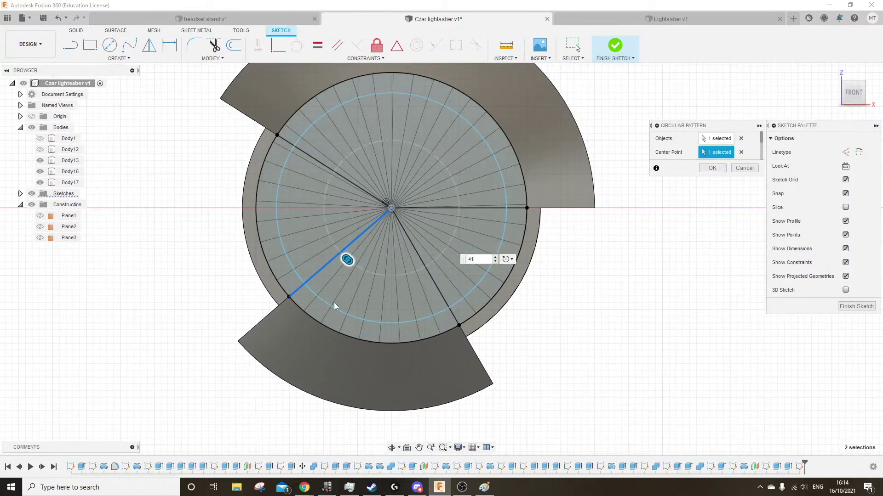
{"action": "left_click", "coordinate": [495, 258]}
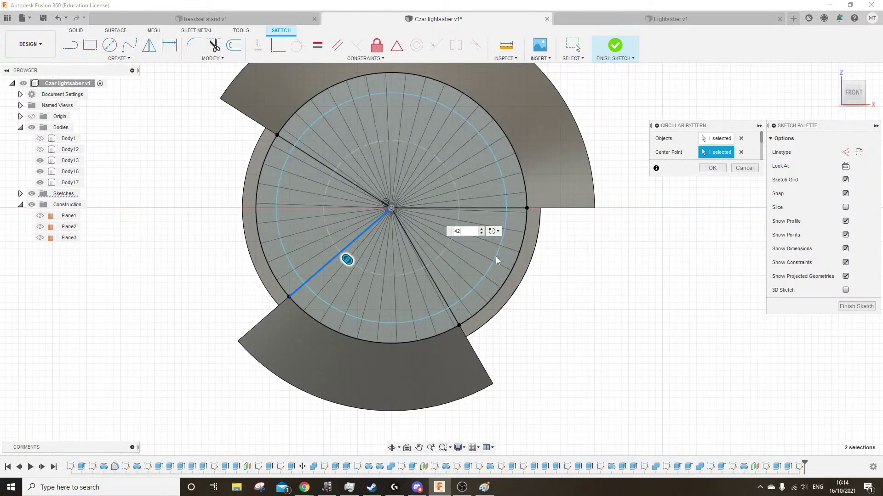
{"action": "left_click", "coordinate": [482, 230]}
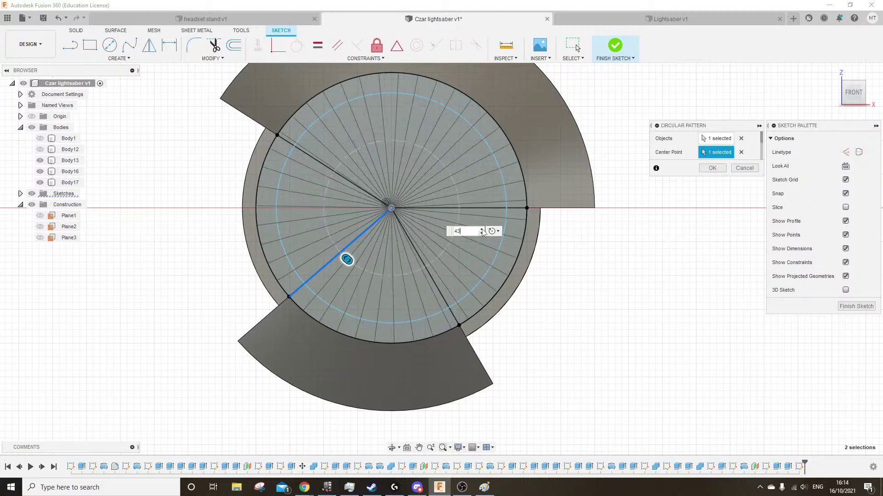
{"action": "left_click", "coordinate": [482, 229]}
{"action": "left_click", "coordinate": [481, 229]}
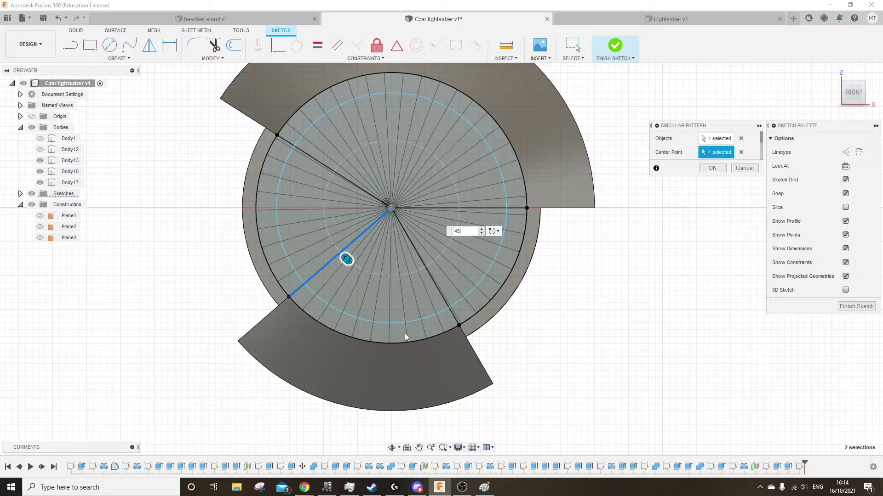
{"action": "middle_click_drag", "start_coordinate": [337, 122], "coordinate": [341, 163]}
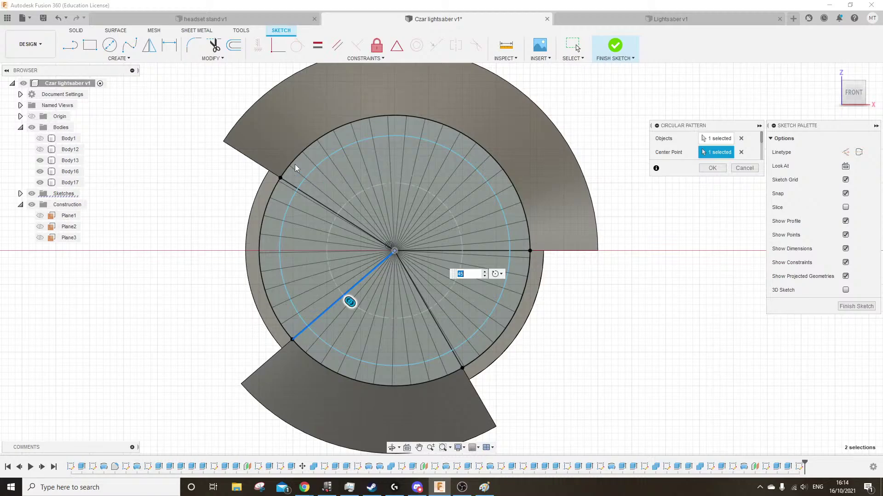
{"action": "left_click", "coordinate": [711, 169]}
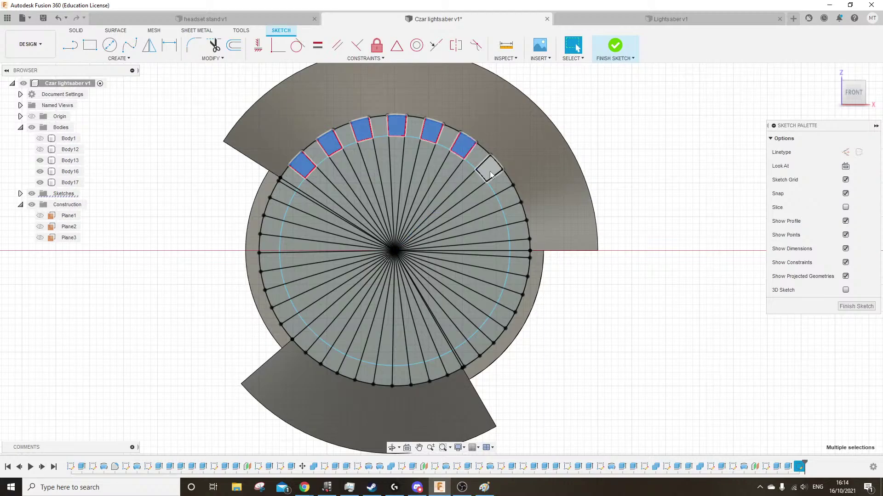
{"action": "left_click", "coordinate": [510, 196]}
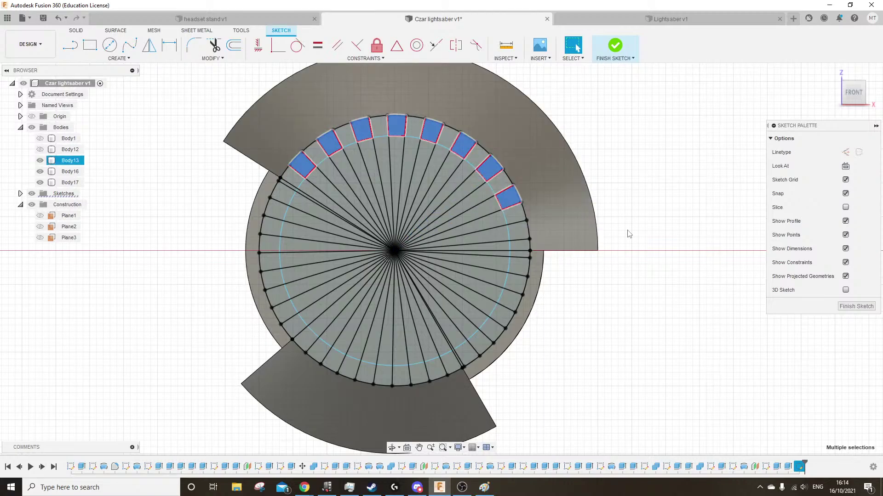
{"action": "left_click", "coordinate": [75, 30]}
{"action": "left_click", "coordinate": [90, 44]}
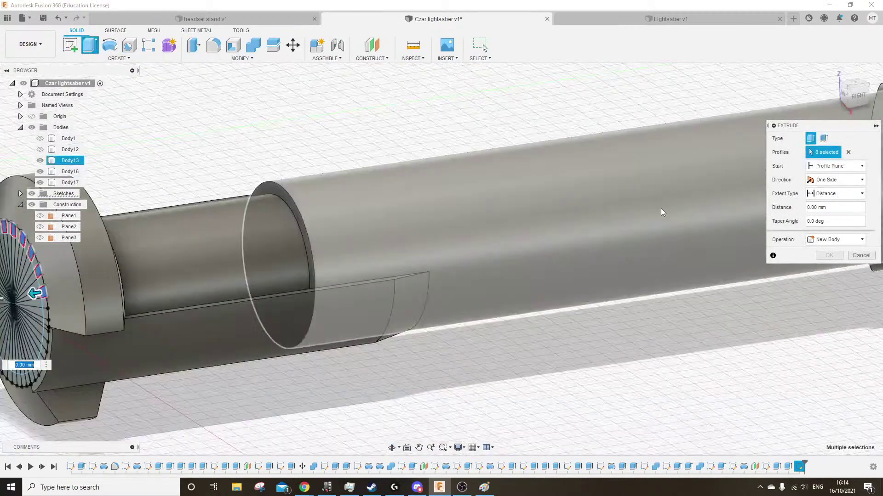
{"action": "left_click_drag", "start_coordinate": [197, 270], "coordinate": [391, 258]}
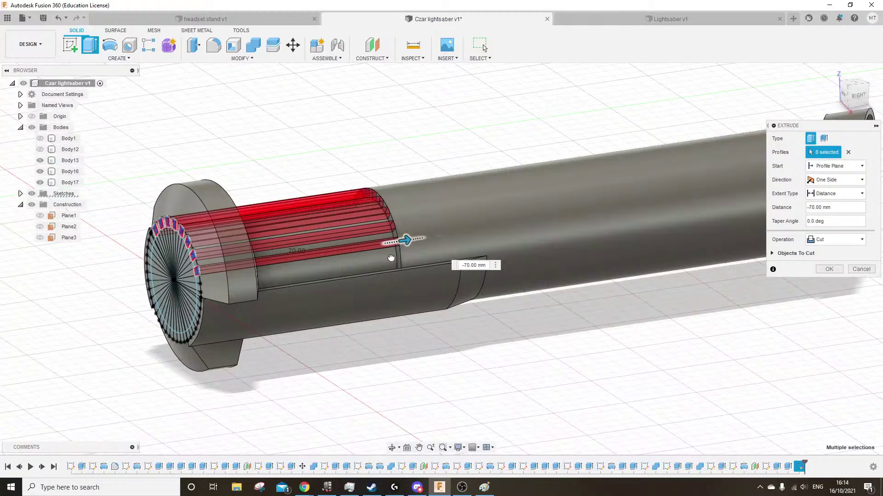
{"action": "left_click", "coordinate": [834, 239]}
{"action": "left_click", "coordinate": [825, 251]}
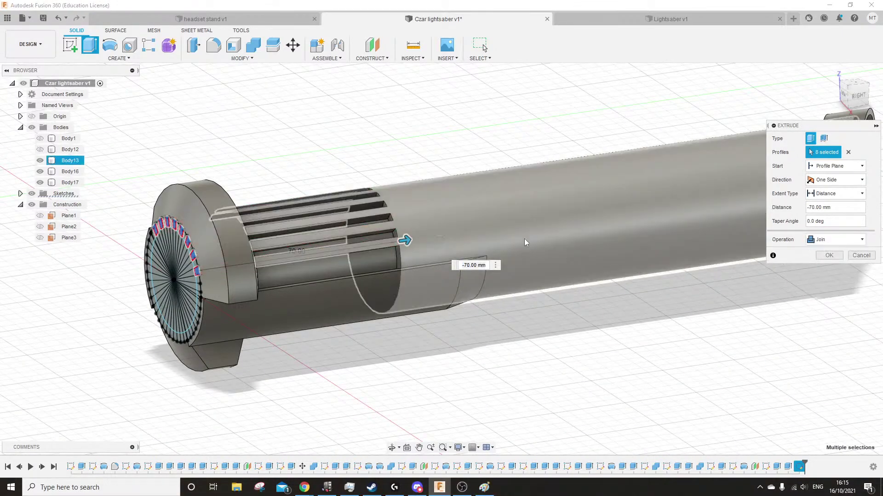
{"action": "middle_click_drag", "start_coordinate": [526, 242], "coordinate": [432, 243], "text": "shift"}
{"action": "scroll", "coordinate": [432, 244], "scroll_direction": "up", "scroll_amount": 5}
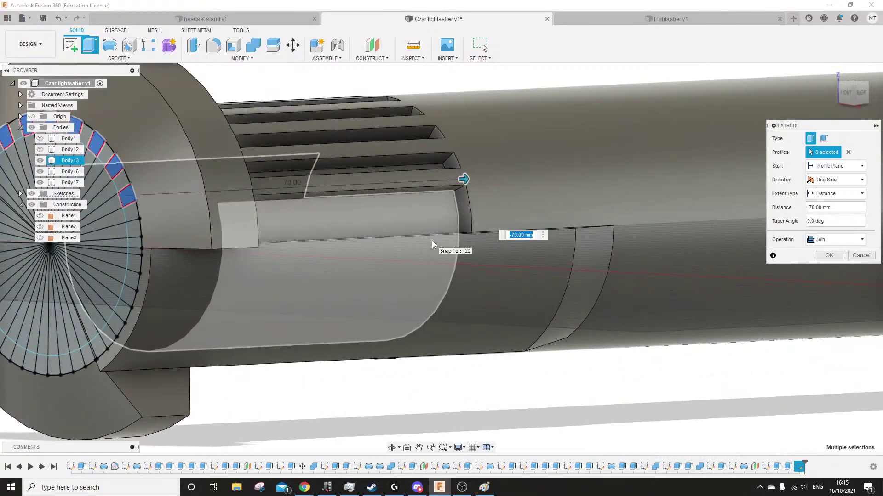
{"action": "key", "text": "Escape"}
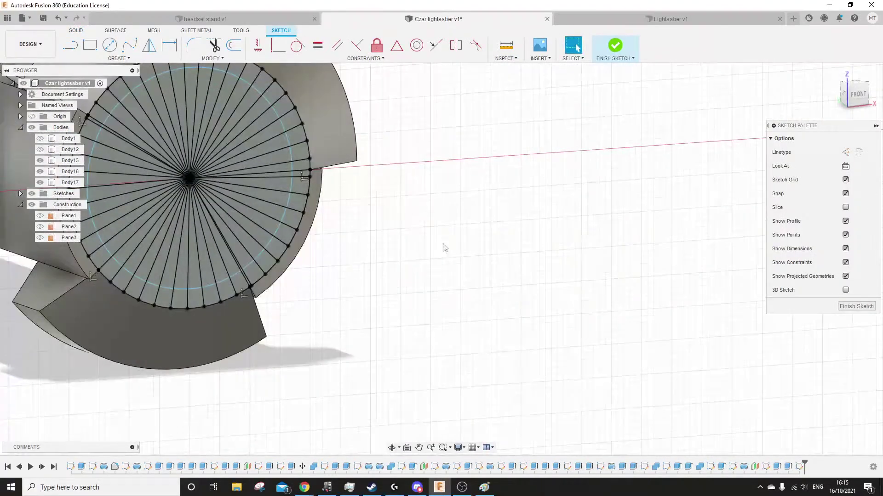
Draw another concentric circle around the radial lines' centre, between the 34 mm circle and the outer rim circle
{"action": "left_click", "coordinate": [856, 94]}
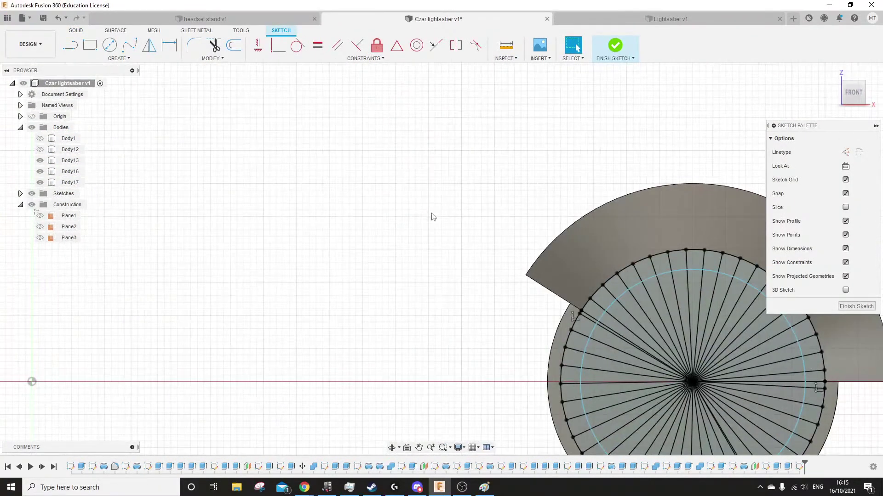
{"action": "key", "text": "c"}
{"action": "scroll", "coordinate": [351, 223], "scroll_direction": "up", "scroll_amount": 4}
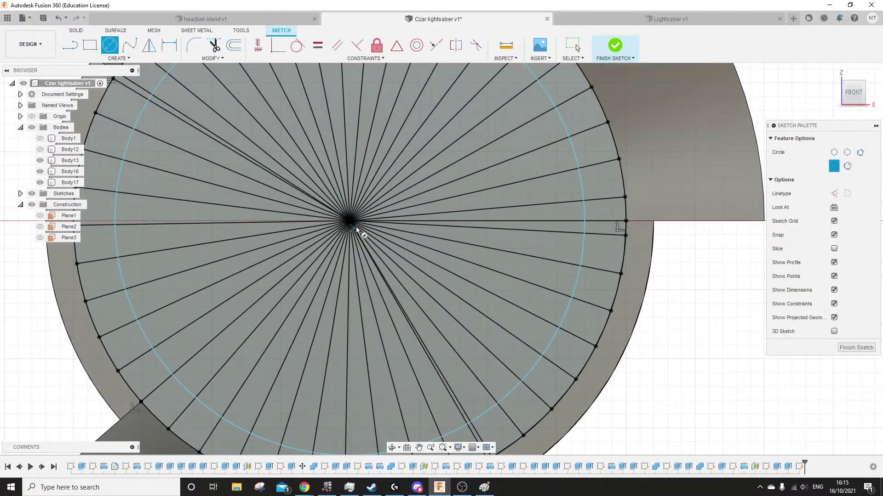
{"action": "left_click", "coordinate": [349, 221]}
{"action": "scroll", "coordinate": [556, 233], "scroll_direction": "down", "scroll_amount": 3}
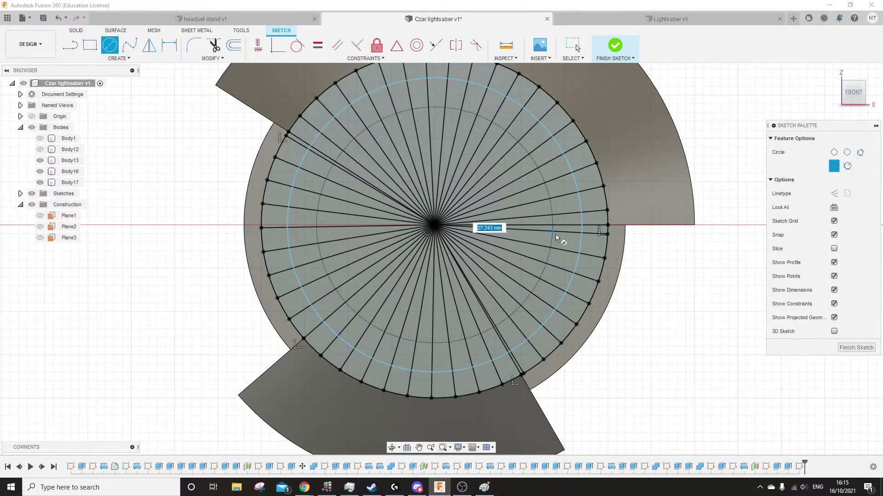
{"action": "left_click", "coordinate": [602, 222]}
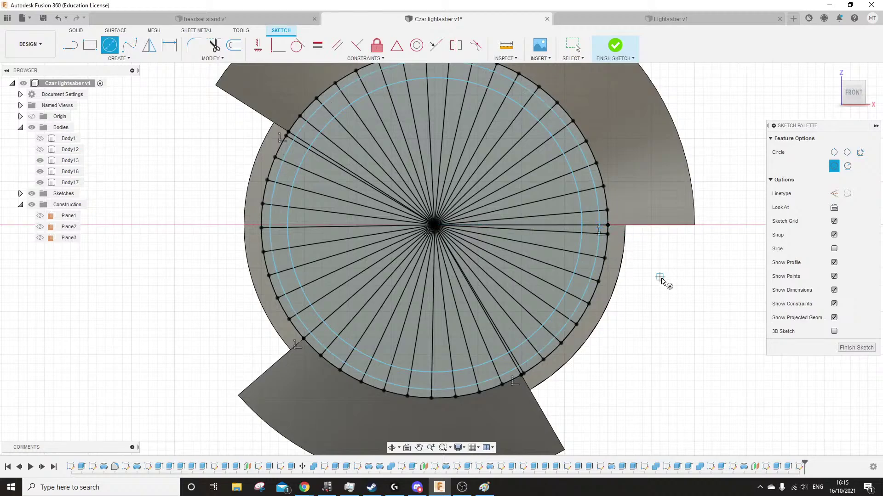
Start an Extrude and pick spaced cells between the two inner circles, following the arc beside the larger flange segment
{"action": "left_click", "coordinate": [86, 36]}
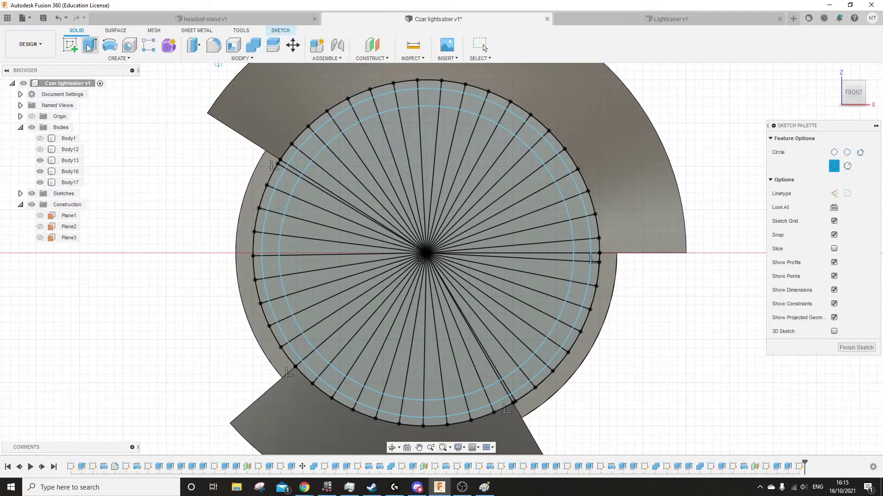
{"action": "left_click", "coordinate": [90, 45]}
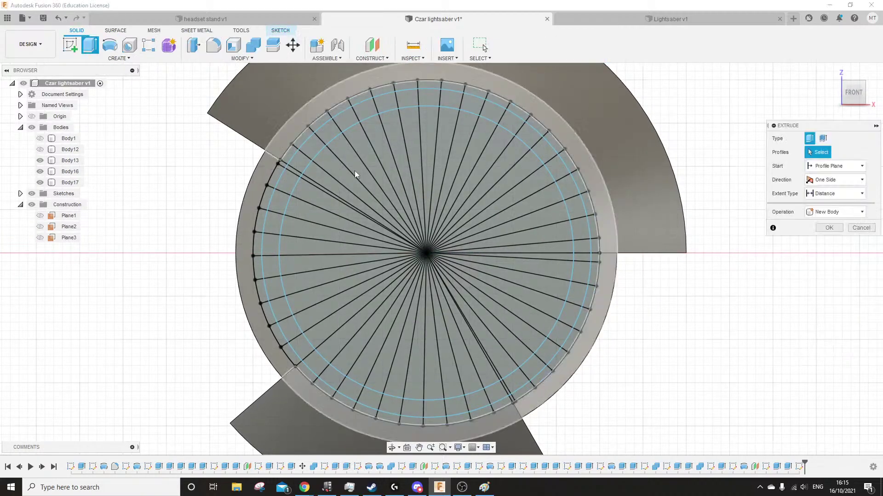
{"action": "left_click", "coordinate": [312, 145]}
{"action": "left_click", "coordinate": [346, 119]}
{"action": "left_click", "coordinate": [385, 102]}
{"action": "left_click", "coordinate": [428, 97]}
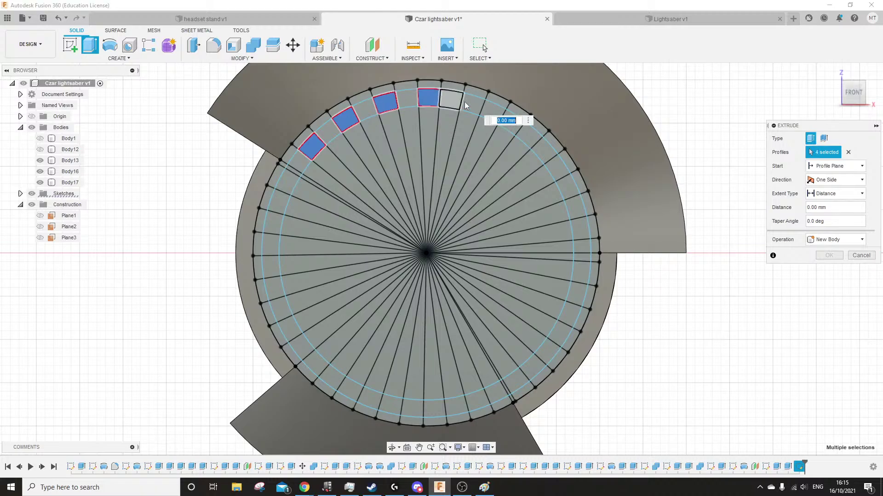
{"action": "left_click", "coordinate": [493, 111]}
{"action": "left_click", "coordinate": [529, 136]}
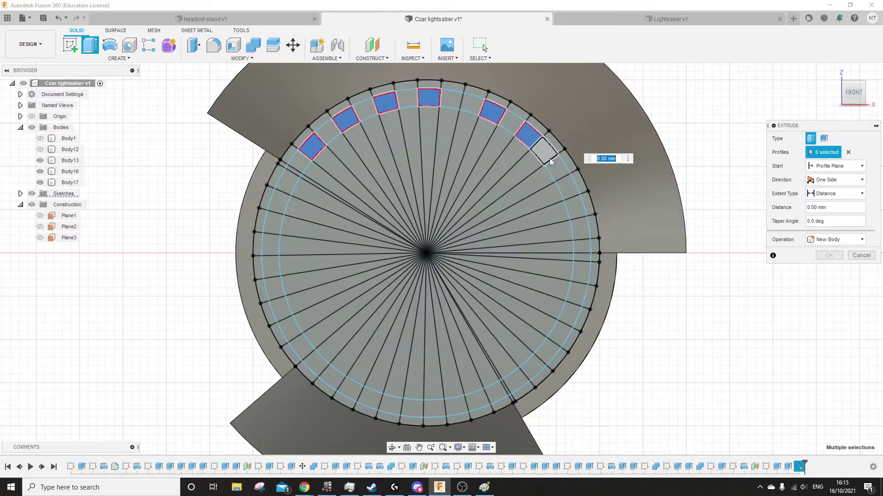
{"action": "left_click", "coordinate": [557, 169]}
{"action": "left_click", "coordinate": [574, 207]}
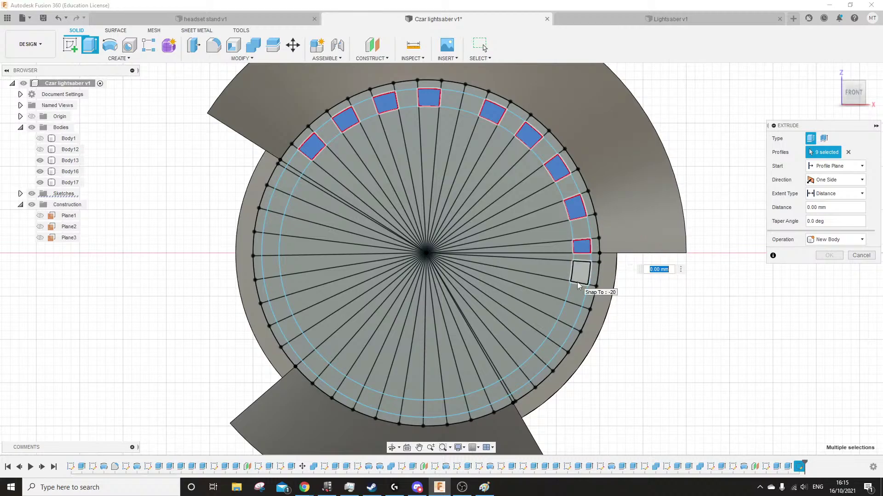
{"action": "middle_click_drag", "start_coordinate": [672, 328], "coordinate": [659, 335]}
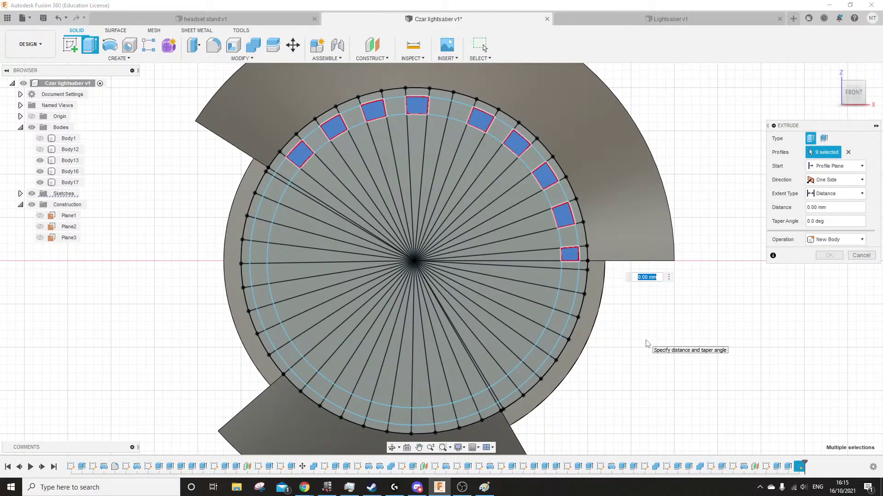
Correct the extrude profiles to seven evenly alternating cells, dropping both end cells and shifting the four right-hand picks by one cell
{"action": "left_click", "coordinate": [568, 256]}
{"action": "left_click", "coordinate": [300, 155]}
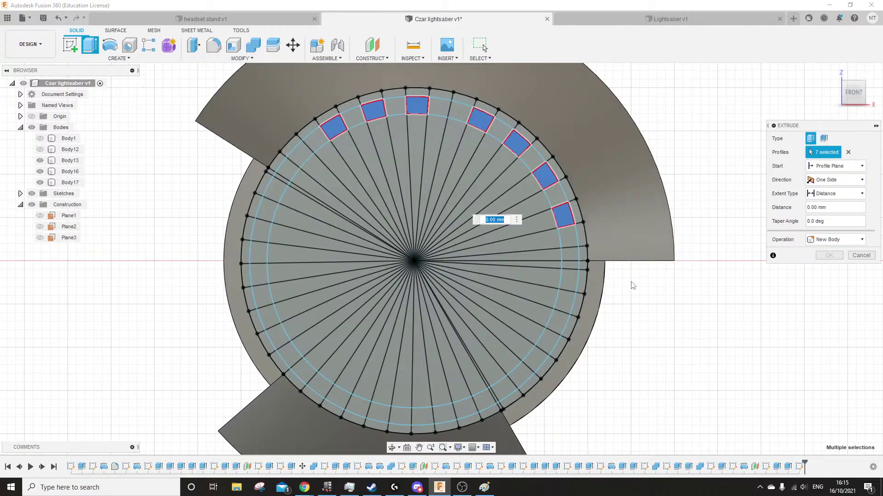
{"action": "left_click", "coordinate": [481, 119]}
{"action": "left_click", "coordinate": [517, 143]}
{"action": "left_click", "coordinate": [545, 176]}
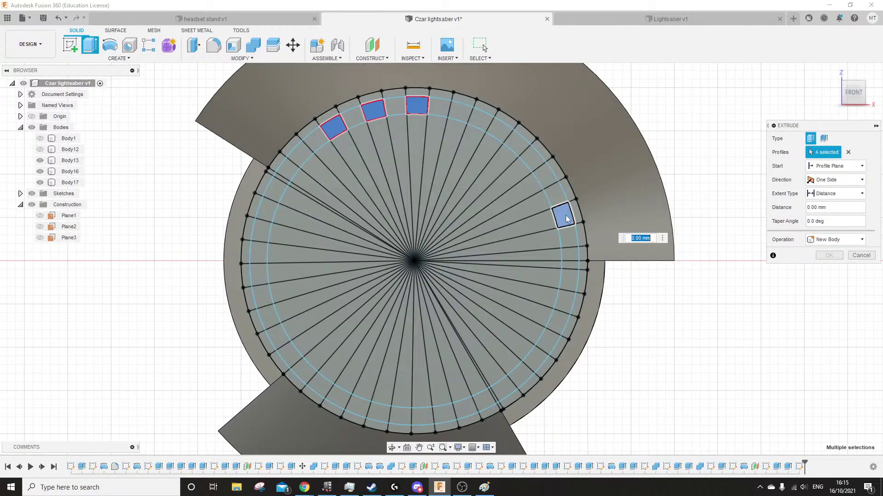
{"action": "left_click", "coordinate": [568, 219]}
{"action": "left_click", "coordinate": [460, 112]}
{"action": "left_click", "coordinate": [498, 131]}
{"action": "left_click", "coordinate": [532, 158]}
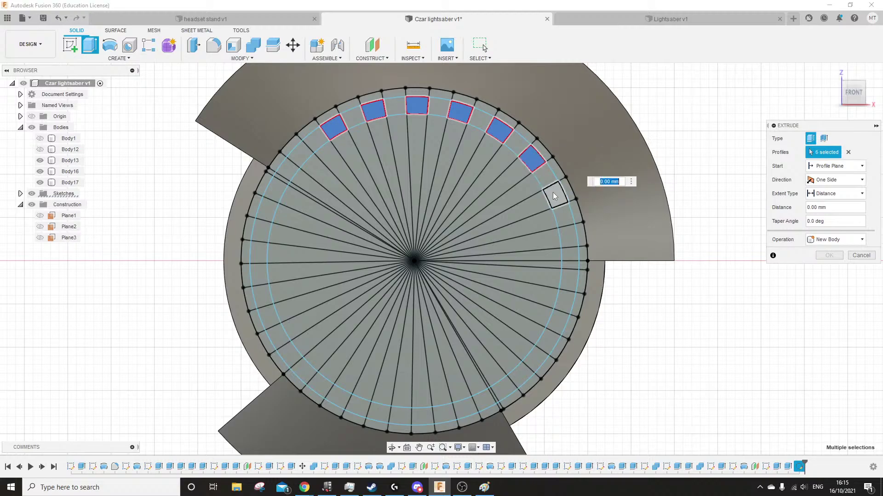
{"action": "left_click", "coordinate": [554, 196]}
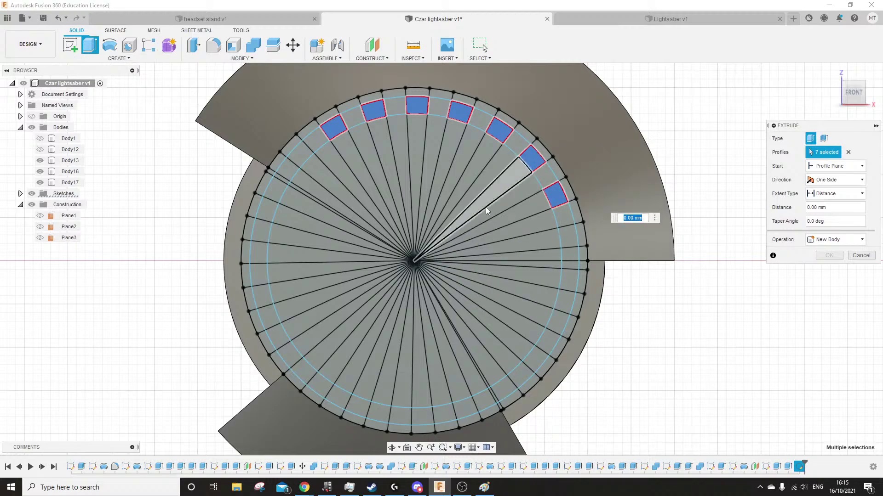
Set the seven-cell extrusion to -75 mm along the neck with the Join operation
{"action": "middle_click_drag", "start_coordinate": [489, 210], "coordinate": [451, 234], "text": "shift"}
{"action": "scroll", "coordinate": [452, 233], "scroll_direction": "down", "scroll_amount": 3}
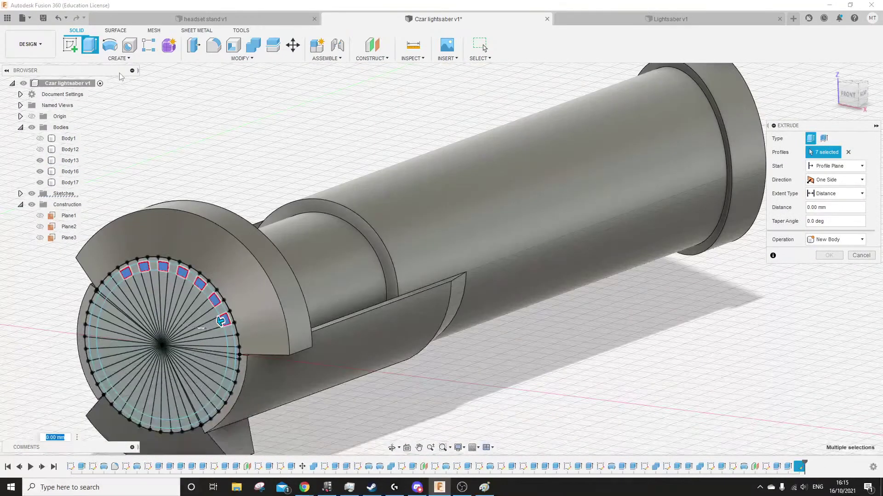
{"action": "left_click_drag", "start_coordinate": [219, 320], "coordinate": [399, 255]}
{"action": "left_click", "coordinate": [854, 244]}
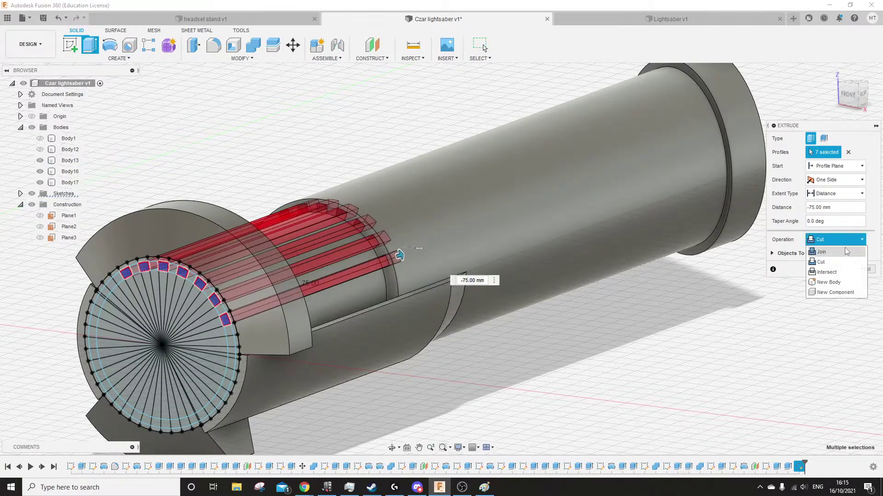
{"action": "left_click", "coordinate": [836, 251]}
Add three alternating cells beside the smaller flange segment to the extrude profiles and create the joined ribs
{"action": "middle_click_drag", "start_coordinate": [509, 221], "coordinate": [508, 292], "text": "shift"}
{"action": "middle_click_drag", "start_coordinate": [520, 169], "coordinate": [519, 276], "text": "shift"}
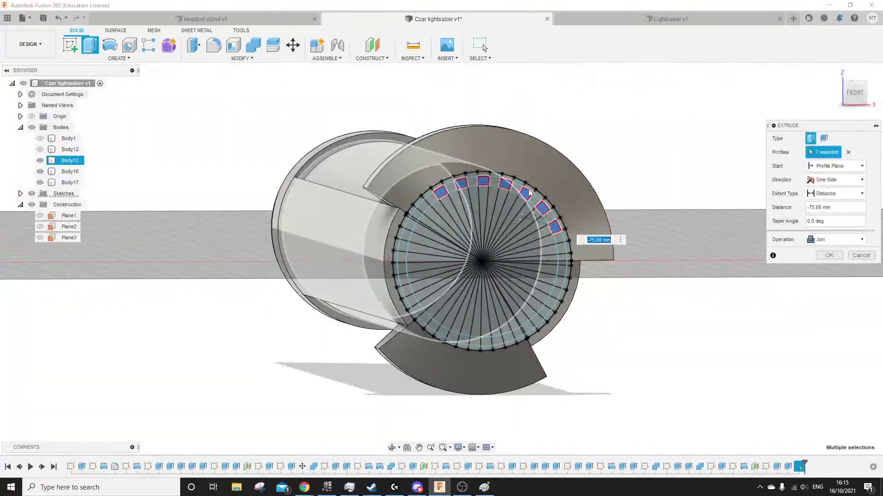
{"action": "scroll", "coordinate": [495, 312], "scroll_direction": "up", "scroll_amount": 4}
{"action": "middle_click_drag", "start_coordinate": [495, 324], "coordinate": [459, 240]}
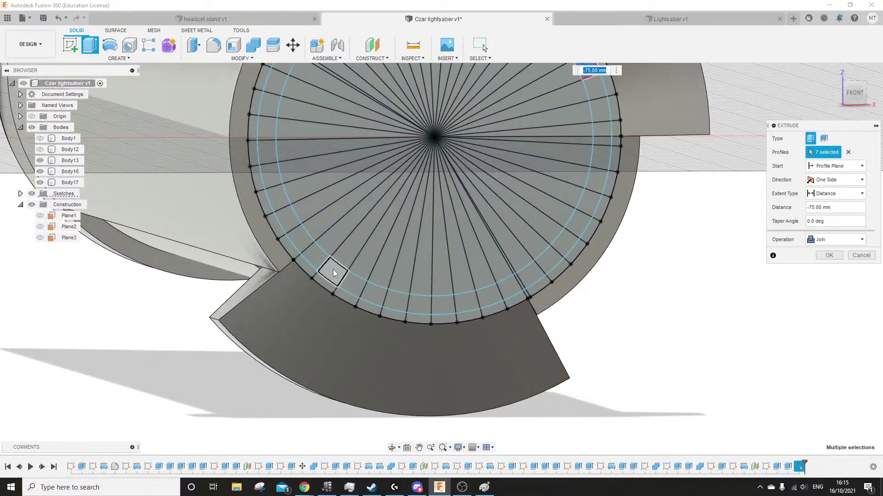
{"action": "mouse_move", "coordinate": [391, 314]}
{"action": "middle_mouse_down", "text": "shift"}
{"action": "mouse_move", "coordinate": [378, 298]}
{"action": "mouse_move", "coordinate": [384, 309]}
{"action": "middle_mouse_up", "text": "shift"}
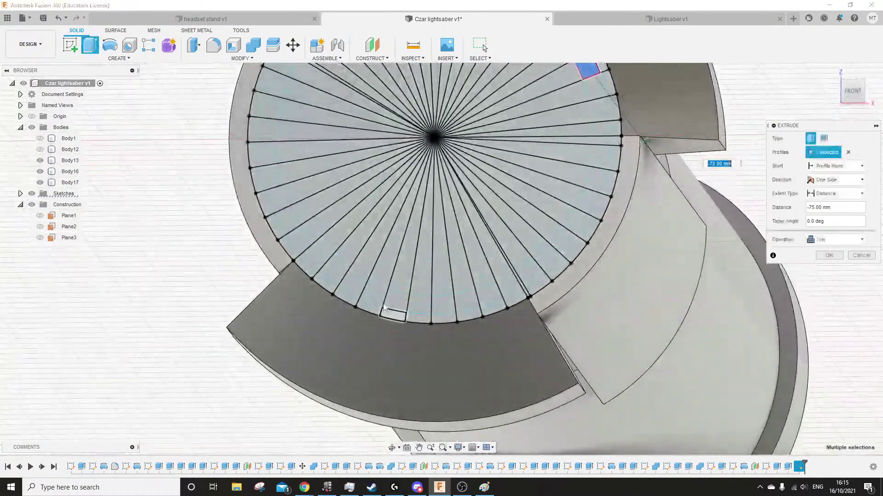
{"action": "left_click", "coordinate": [349, 288]}
{"action": "left_click", "coordinate": [397, 301]}
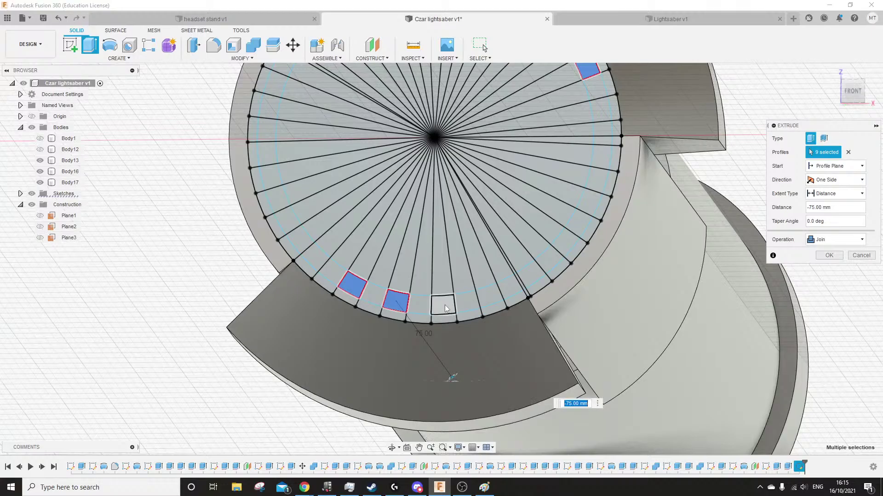
{"action": "left_click", "coordinate": [443, 305]}
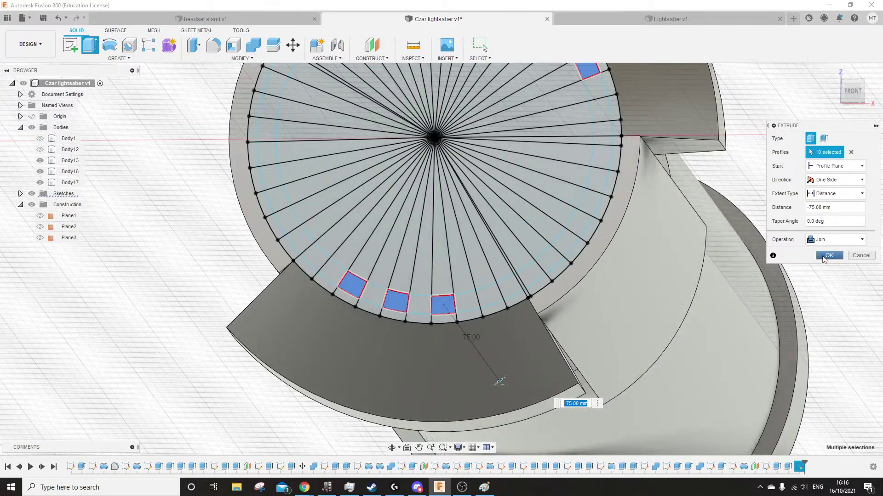
{"action": "middle_click_drag", "start_coordinate": [805, 274], "coordinate": [729, 305], "text": "shift"}
{"action": "scroll", "coordinate": [368, 331], "scroll_direction": "down", "scroll_amount": 4}
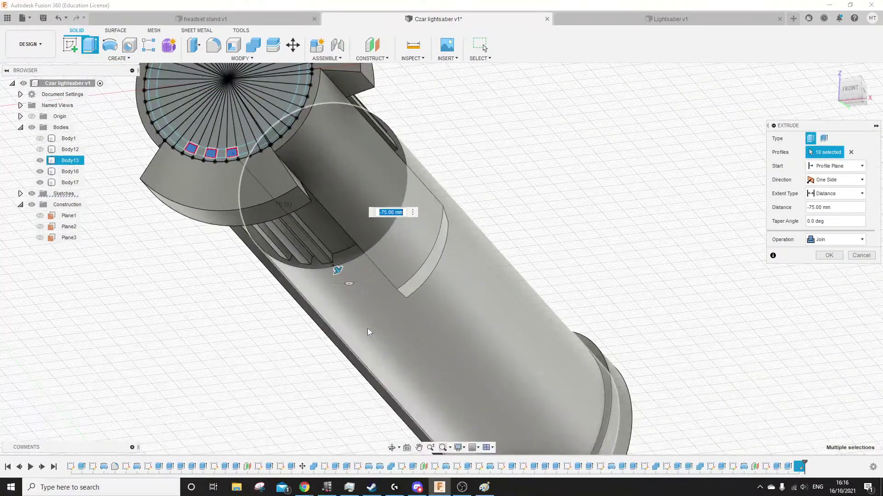
{"action": "middle_click_drag", "start_coordinate": [369, 331], "coordinate": [394, 361], "text": "shift"}
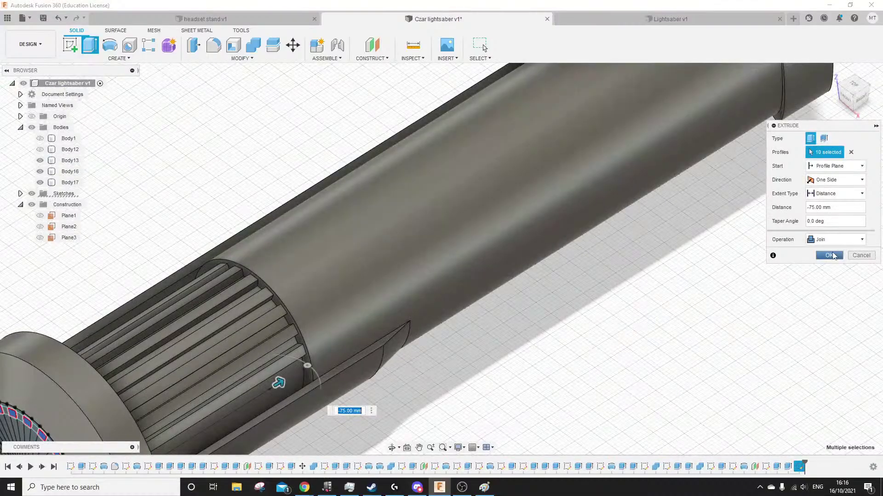
{"action": "scroll", "coordinate": [436, 292], "scroll_direction": "down", "scroll_amount": 4}
{"action": "middle_click_drag", "start_coordinate": [414, 293], "coordinate": [437, 191]}
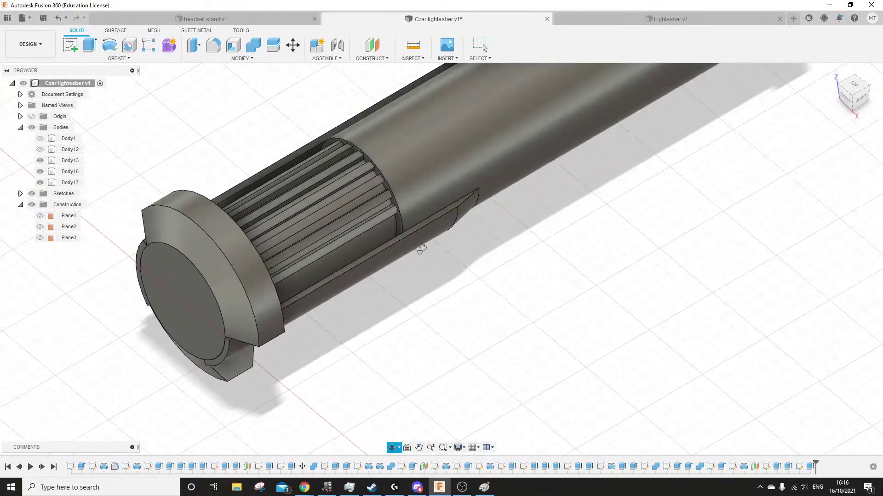
Start a sketch on Plane2 and draw a closed triangle with legs of about 1 mm at the shoulder between ribbed neck and main tube
{"action": "middle_click_drag", "start_coordinate": [420, 249], "coordinate": [354, 209], "text": "shift"}
{"action": "scroll", "coordinate": [406, 203], "scroll_direction": "up", "scroll_amount": 4}
{"action": "left_click", "coordinate": [70, 44]}
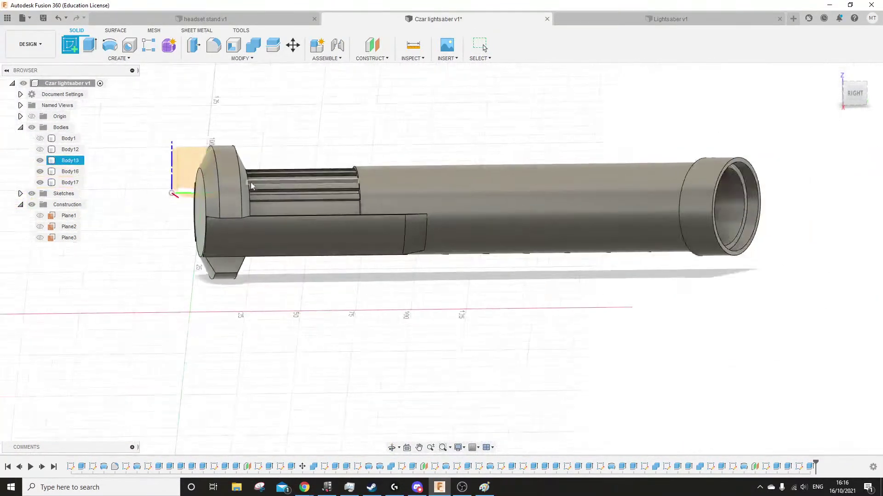
{"action": "left_click", "coordinate": [40, 226]}
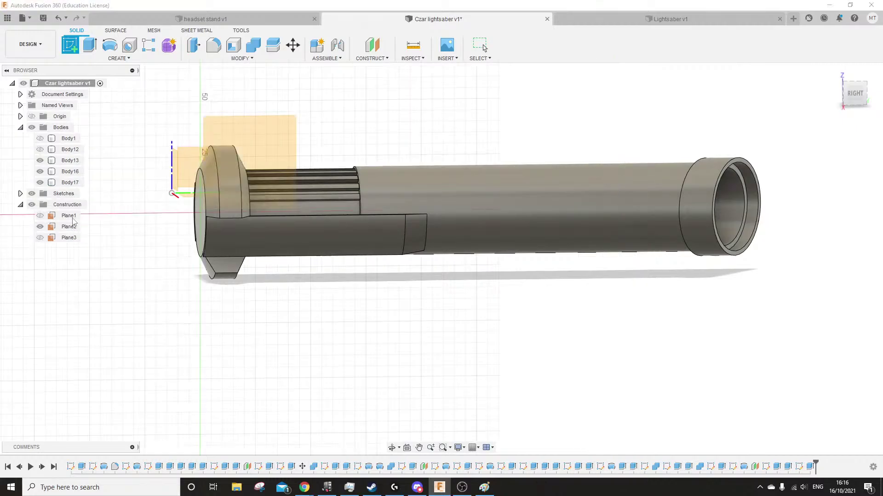
{"action": "left_click", "coordinate": [248, 143]}
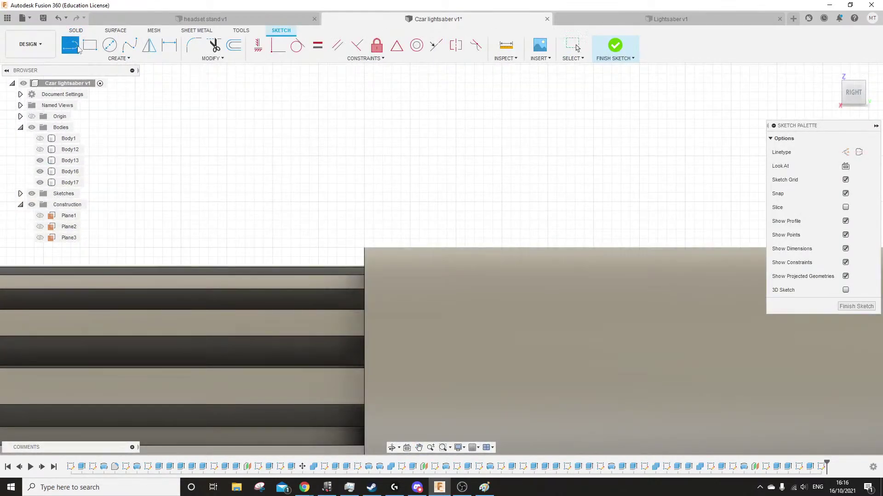
{"action": "left_click", "coordinate": [364, 266]}
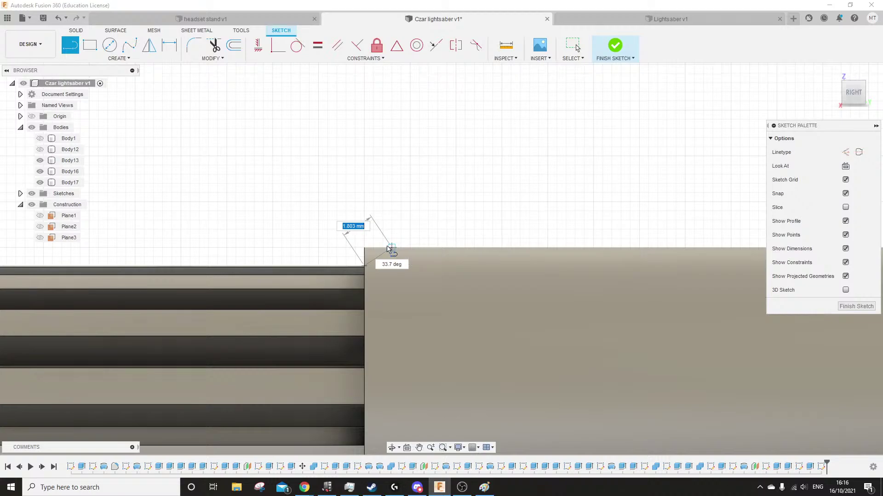
{"action": "left_click", "coordinate": [383, 248]}
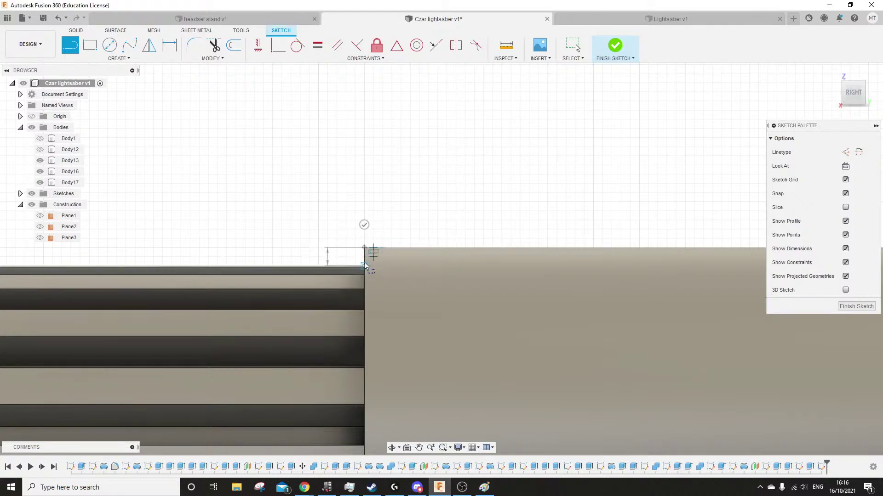
Revolve the small triangle 360 degrees about the main tube's axis as a cut to bevel the shoulder edge
{"action": "left_click", "coordinate": [85, 45]}
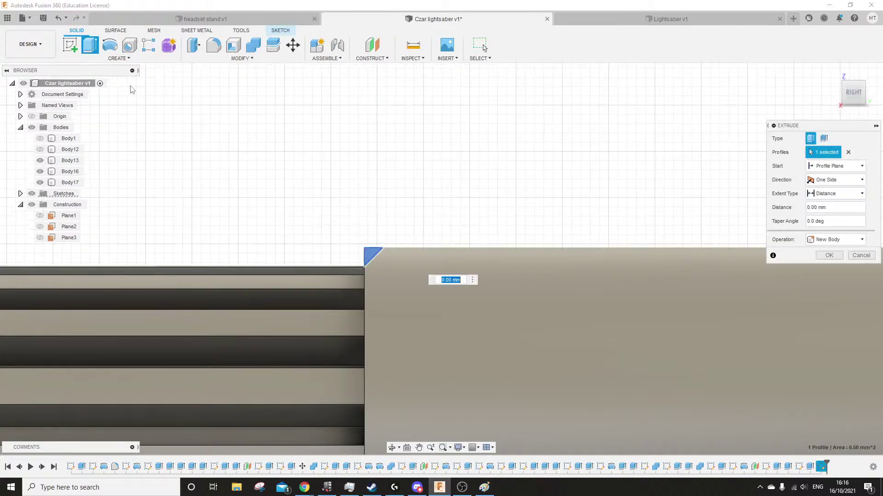
{"action": "left_click", "coordinate": [109, 45]}
{"action": "left_click", "coordinate": [432, 284]}
{"action": "scroll", "coordinate": [418, 168], "scroll_direction": "down", "scroll_amount": 5}
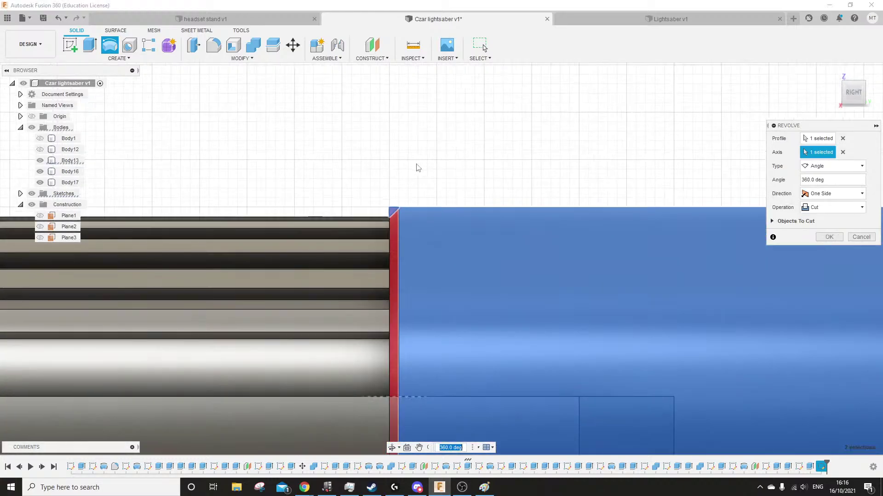
{"action": "middle_click_drag", "start_coordinate": [364, 161], "coordinate": [491, 208], "text": "shift"}
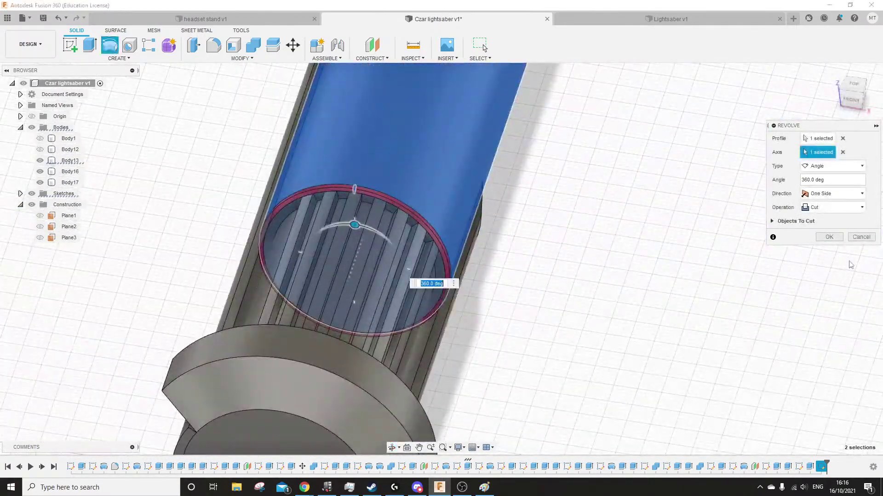
{"action": "left_click", "coordinate": [830, 238]}
Examine the flange, ribbed neck, bevelled shoulder and slanted end ring from several sides
{"action": "scroll", "coordinate": [459, 230], "scroll_direction": "down", "scroll_amount": 4}
{"action": "scroll", "coordinate": [458, 230], "scroll_direction": "up", "scroll_amount": 6}
{"action": "middle_click_drag", "start_coordinate": [396, 216], "coordinate": [439, 224], "text": "shift"}
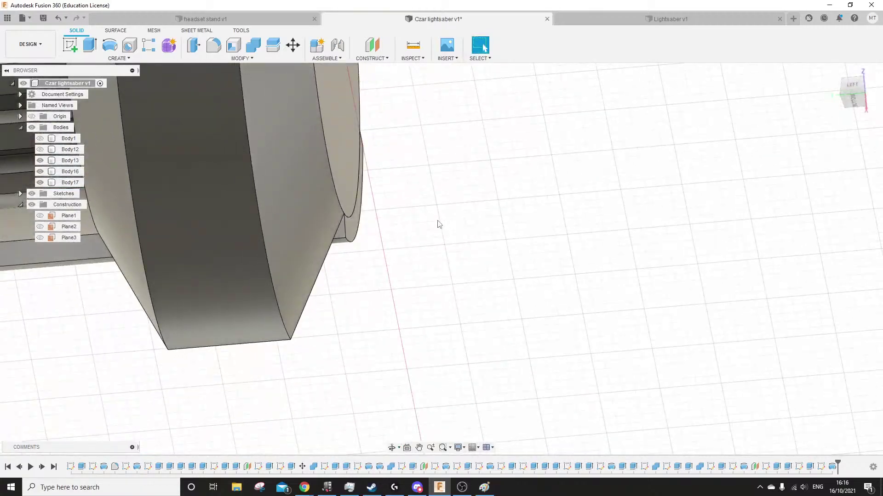
{"action": "middle_click_drag", "start_coordinate": [343, 235], "coordinate": [349, 300], "text": "shift"}
{"action": "scroll", "coordinate": [395, 318], "scroll_direction": "down", "scroll_amount": 5}
{"action": "middle_click_drag", "start_coordinate": [396, 318], "coordinate": [346, 267], "text": "shift"}
{"action": "scroll", "coordinate": [297, 250], "scroll_direction": "down", "scroll_amount": 8}
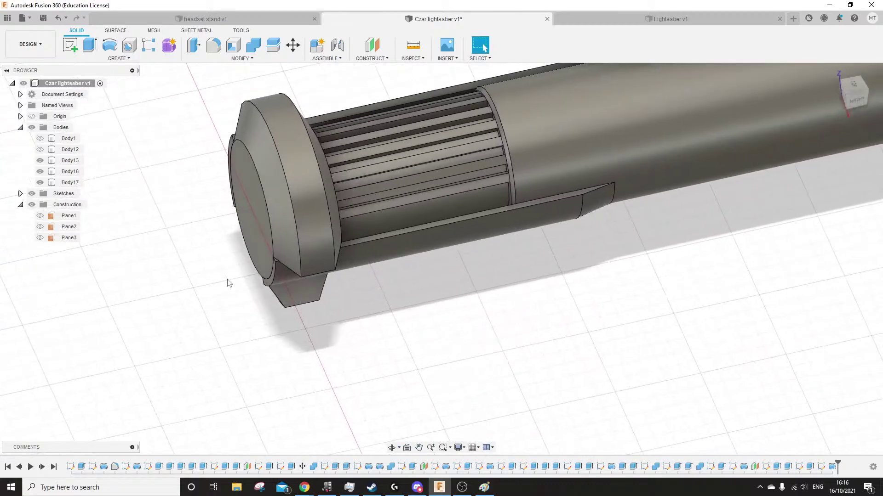
{"action": "middle_click_drag", "start_coordinate": [459, 307], "coordinate": [484, 318], "text": "shift"}
{"action": "middle_click_drag", "start_coordinate": [516, 342], "coordinate": [535, 341], "text": "shift"}
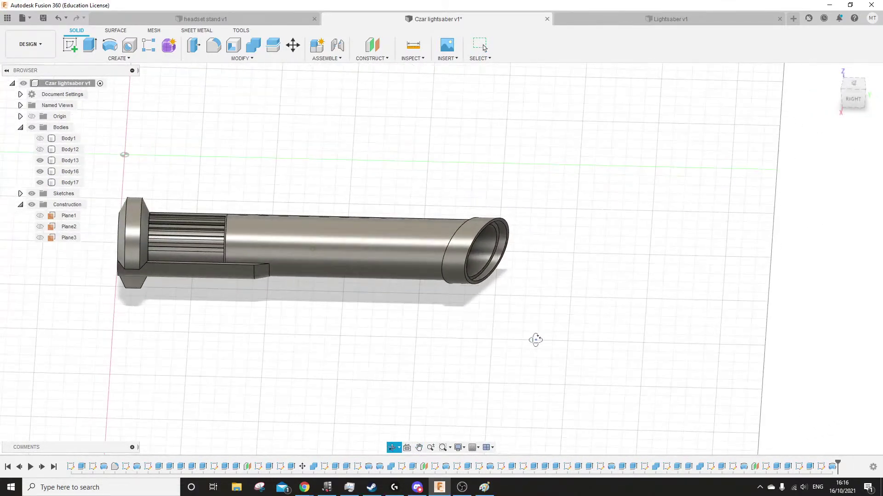
{"action": "scroll", "coordinate": [418, 317], "scroll_direction": "down", "scroll_amount": 4}
{"action": "scroll", "coordinate": [430, 317], "scroll_direction": "up", "scroll_amount": 8}
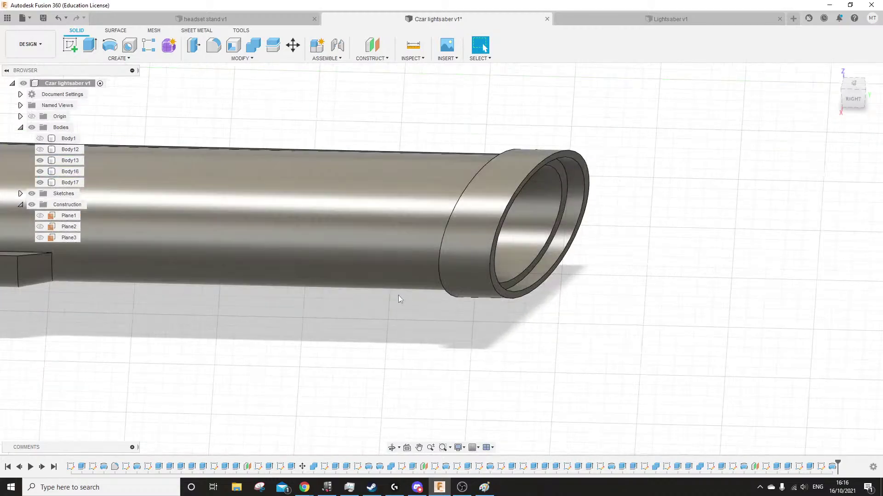
{"action": "middle_click_drag", "start_coordinate": [399, 296], "coordinate": [444, 343], "text": "shift"}
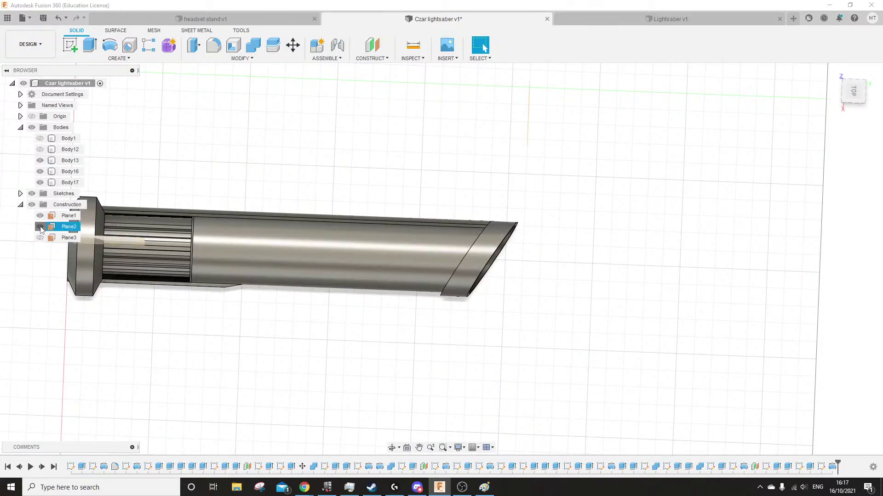
{"action": "scroll", "coordinate": [155, 266], "scroll_direction": "down", "scroll_amount": 5}
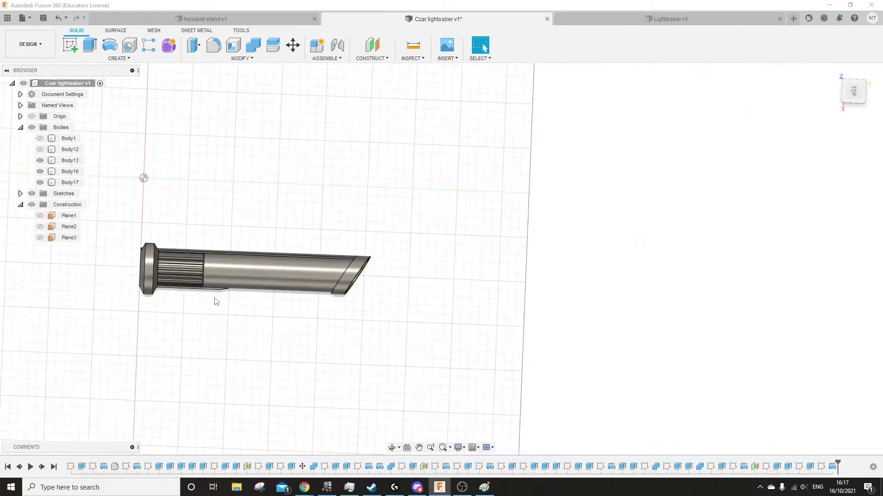
{"action": "left_click", "coordinate": [40, 238]}
{"action": "scroll", "coordinate": [323, 269], "scroll_direction": "up", "scroll_amount": 3}
{"action": "middle_click_drag", "start_coordinate": [339, 256], "coordinate": [336, 221], "text": "shift"}
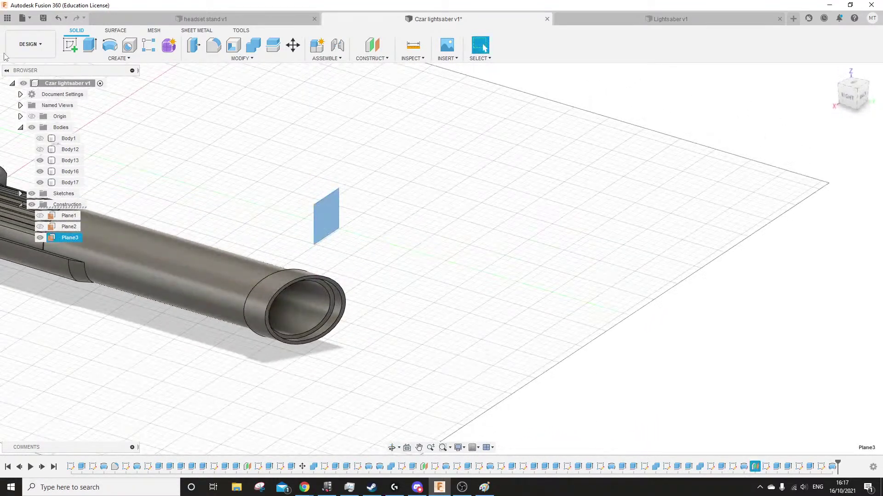
{"action": "left_click", "coordinate": [69, 44]}
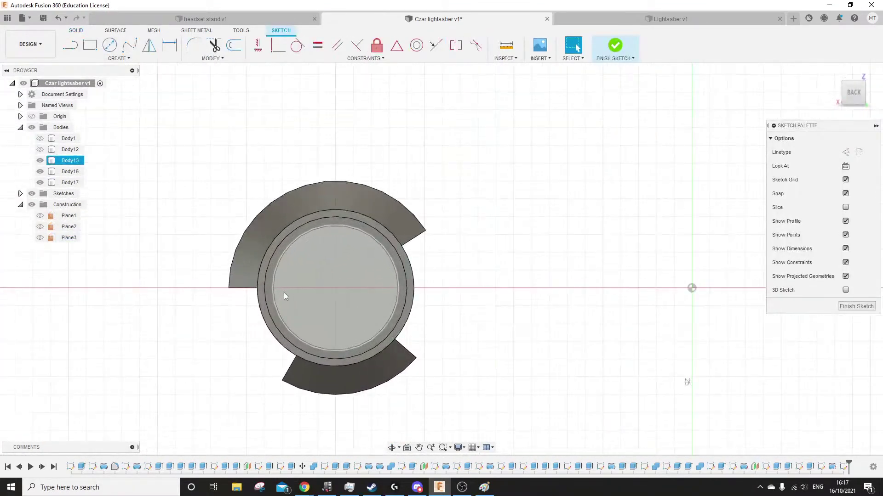
{"action": "middle_click_drag", "start_coordinate": [197, 222], "coordinate": [205, 216], "text": "shift"}
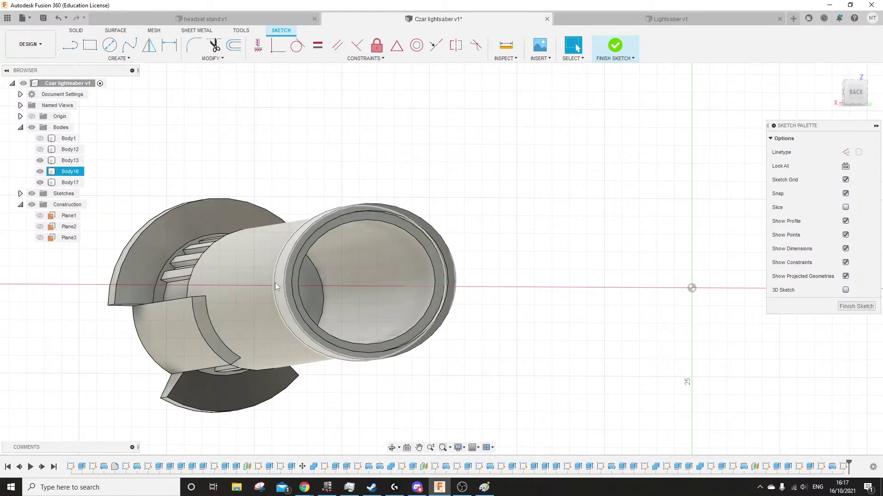
{"action": "key", "text": "ctrl+z"}
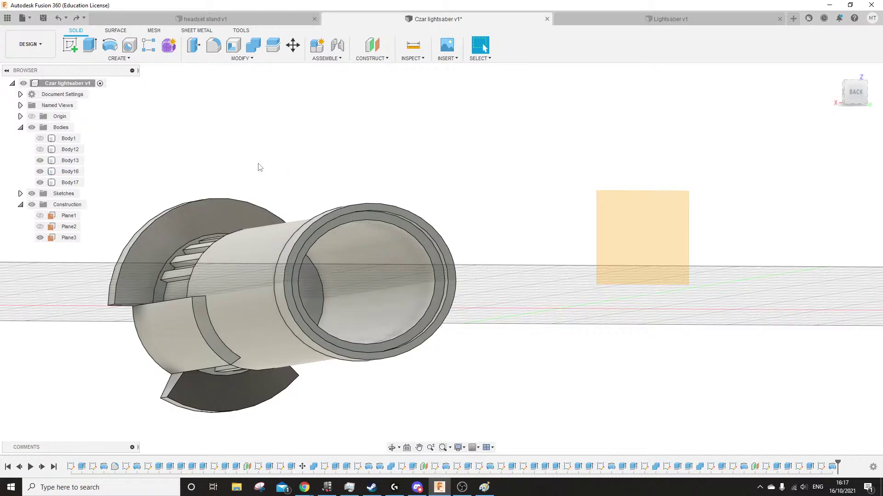
{"action": "left_click", "coordinate": [40, 237]}
Extrude the side strip's thin curved end face at the flange end by -65 mm as a new body
{"action": "middle_click_drag", "start_coordinate": [201, 167], "coordinate": [350, 175], "text": "shift"}
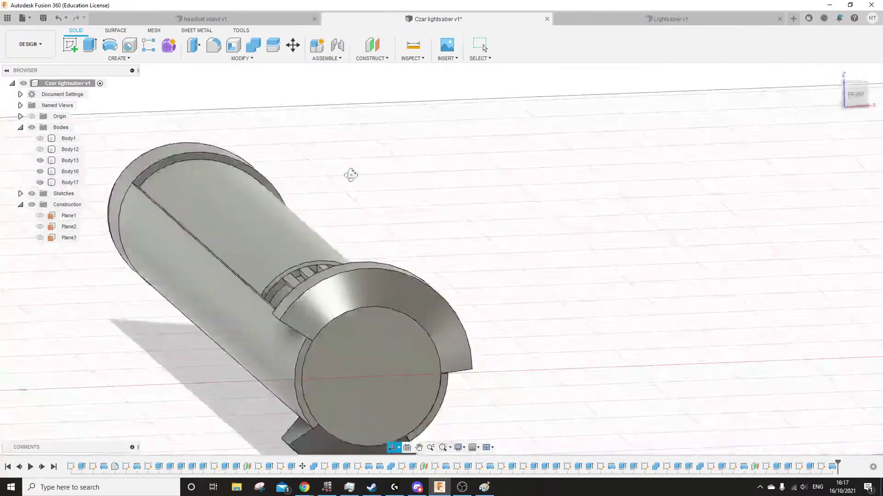
{"action": "left_click", "coordinate": [433, 403]}
{"action": "scroll", "coordinate": [435, 402], "scroll_direction": "up", "scroll_amount": 3}
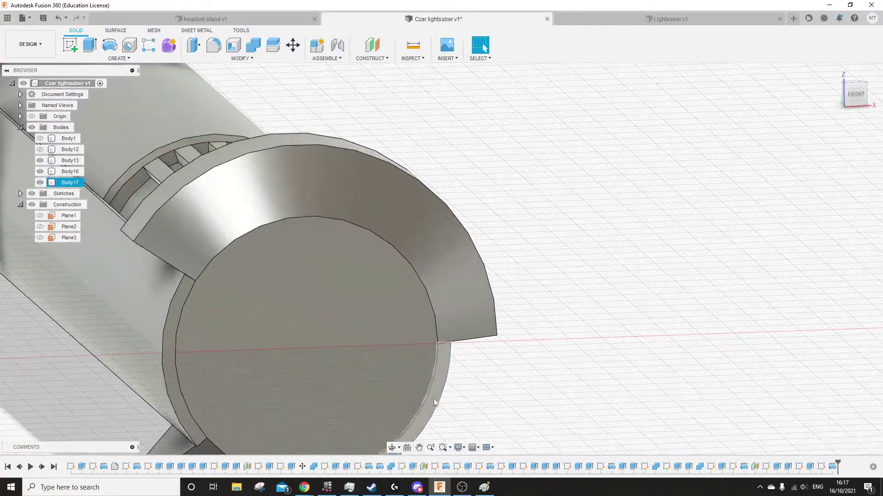
{"action": "left_click", "coordinate": [435, 403]}
{"action": "middle_click_drag", "start_coordinate": [435, 403], "coordinate": [196, 168], "text": "shift"}
{"action": "key", "text": "e"}
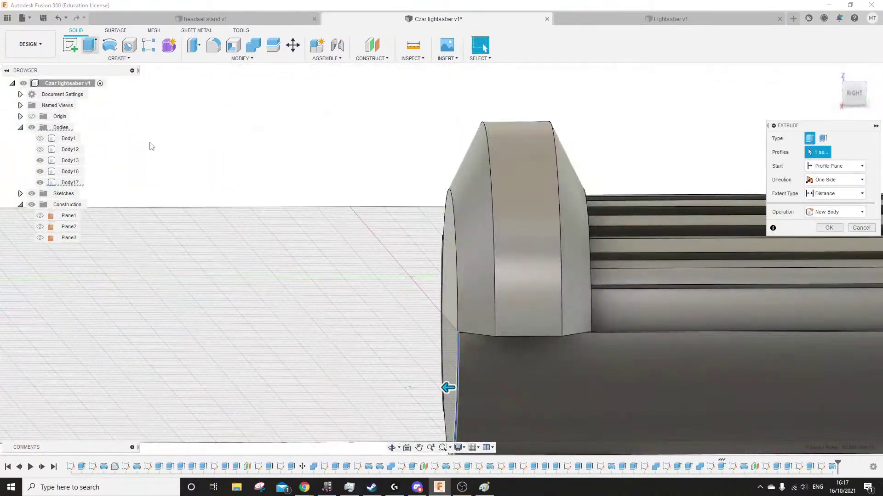
{"action": "scroll", "coordinate": [180, 301], "scroll_direction": "down", "scroll_amount": 3}
{"action": "left_click_drag", "start_coordinate": [311, 345], "coordinate": [556, 345]}
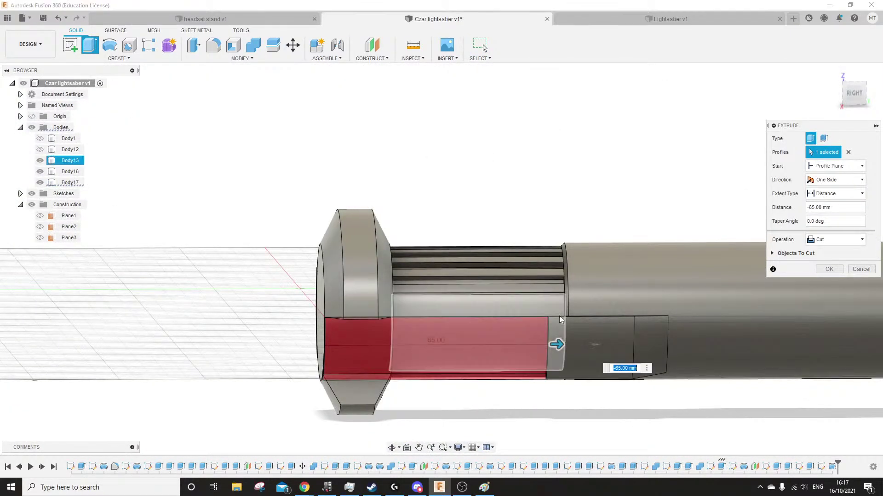
{"action": "middle_click_drag", "start_coordinate": [555, 346], "coordinate": [404, 324]}
{"action": "left_click", "coordinate": [853, 240]}
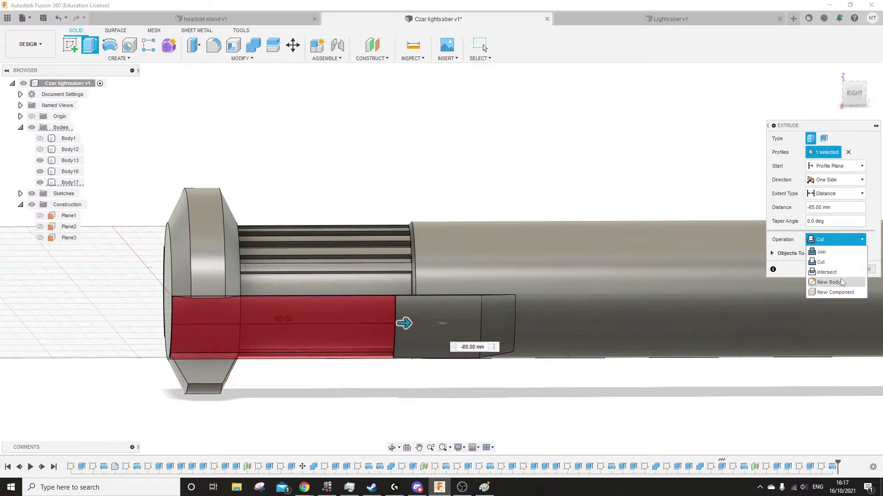
{"action": "left_click", "coordinate": [827, 282]}
{"action": "key", "text": "Return"}
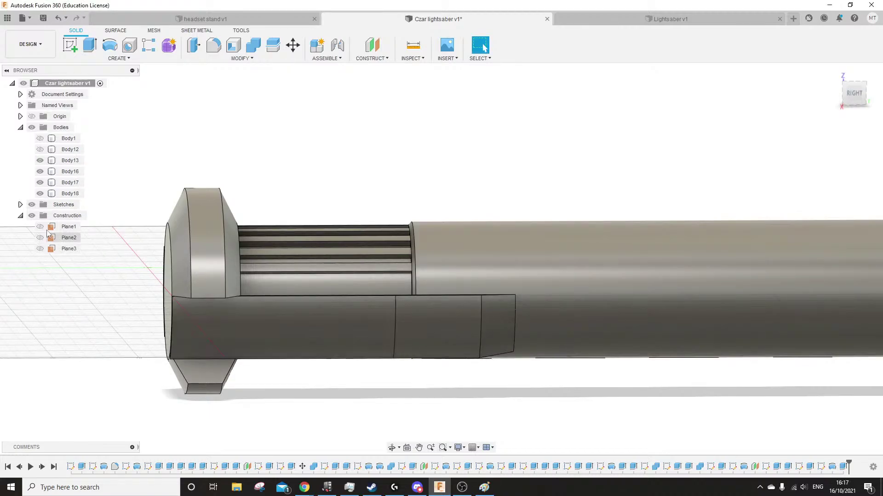
Move the new strip body 160 mm in Y along the tube so it reaches into the slanted end ring
{"action": "left_click", "coordinate": [69, 196]}
{"action": "left_click", "coordinate": [293, 49]}
{"action": "scroll", "coordinate": [92, 310], "scroll_direction": "down", "scroll_amount": 3}
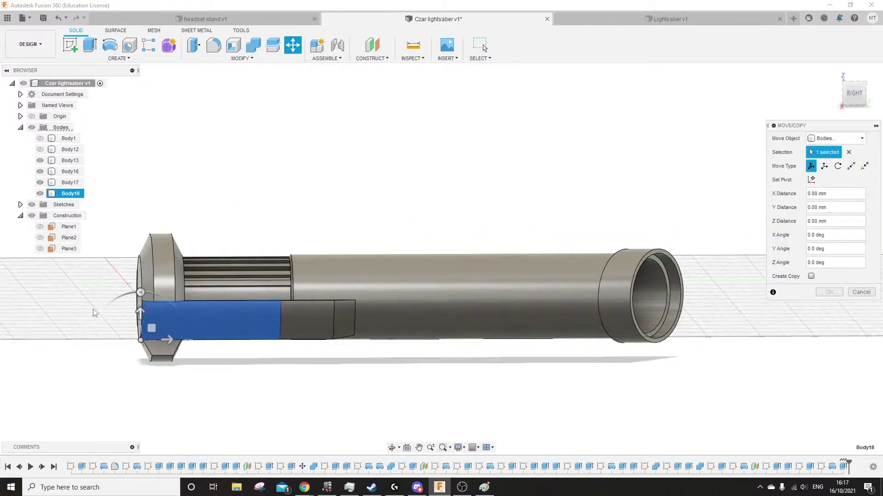
{"action": "left_click_drag", "start_coordinate": [168, 339], "coordinate": [505, 349]}
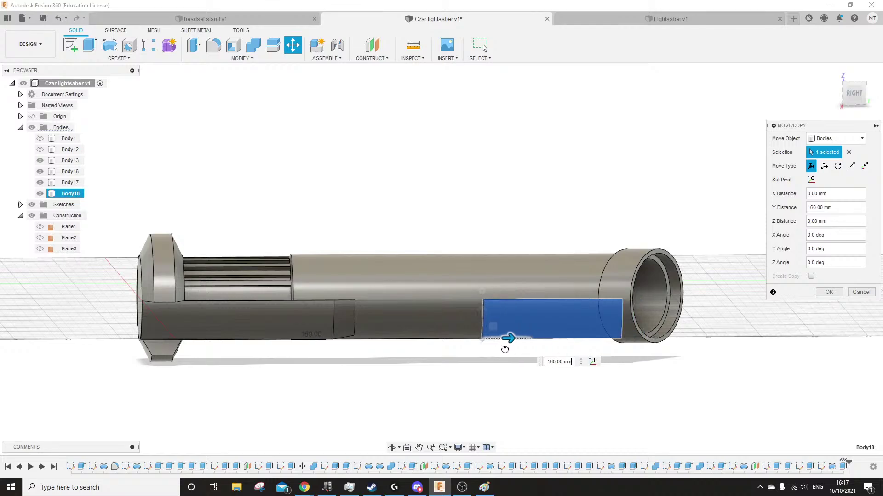
{"action": "middle_click_drag", "start_coordinate": [558, 385], "coordinate": [558, 361], "text": "shift"}
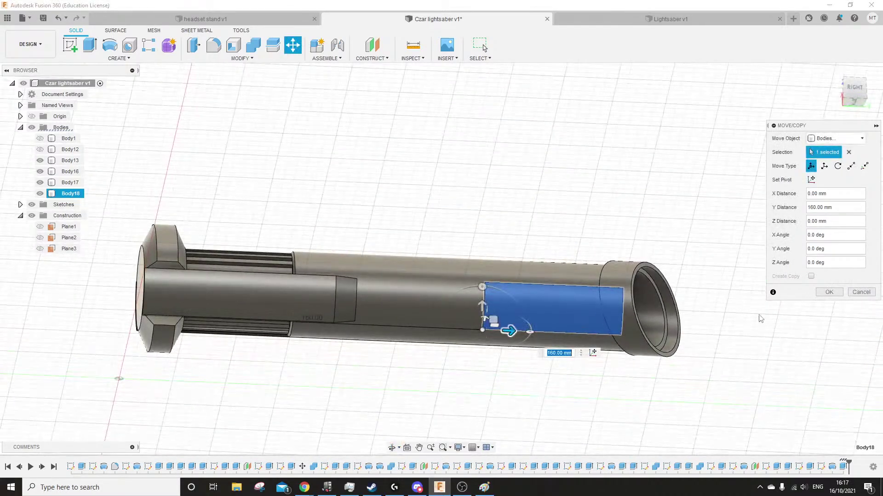
{"action": "left_click", "coordinate": [829, 293]}
Select the moved strip body together with the end-ring body, leaving the original side strip out of the selection
{"action": "left_click", "coordinate": [570, 316]}
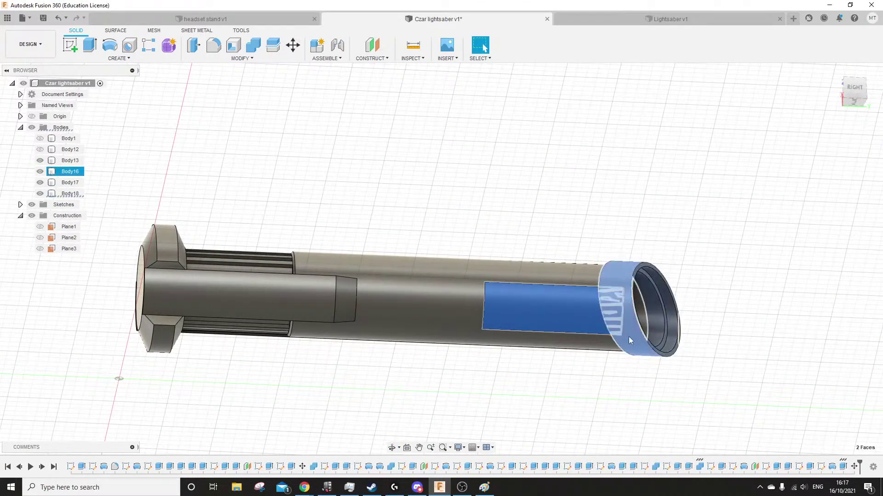
{"action": "left_click", "coordinate": [628, 336], "text": "shift"}
{"action": "left_click", "coordinate": [69, 194]}
{"action": "left_click", "coordinate": [70, 171], "text": "shift"}
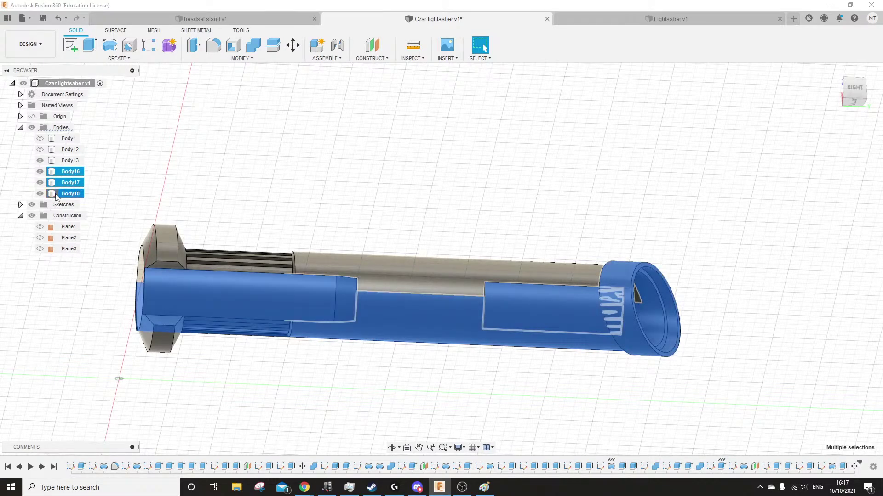
{"action": "left_click", "coordinate": [86, 223]}
{"action": "left_click", "coordinate": [53, 193]}
{"action": "left_click", "coordinate": [68, 170], "text": "ctrl"}
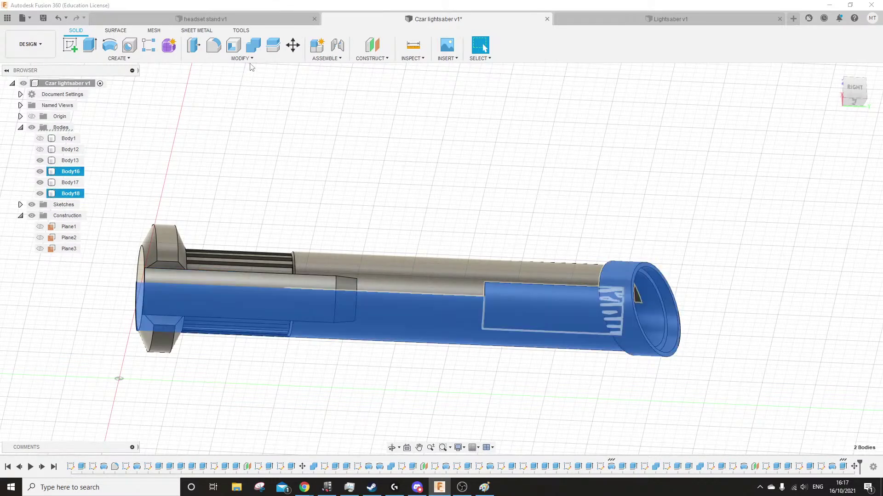
Combine Body16 and Body18 into a single body
{"action": "middle_click_drag", "start_coordinate": [495, 165], "coordinate": [481, 227], "text": "shift"}
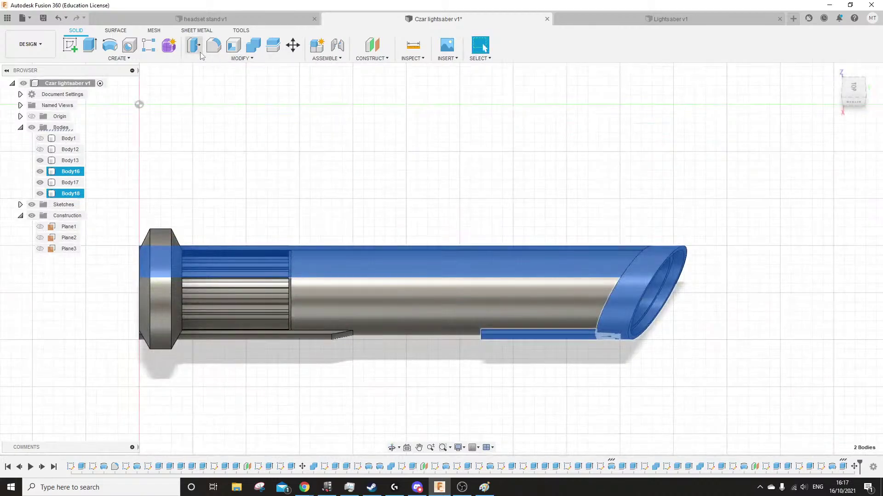
{"action": "left_click", "coordinate": [254, 53]}
{"action": "left_click", "coordinate": [830, 215]}
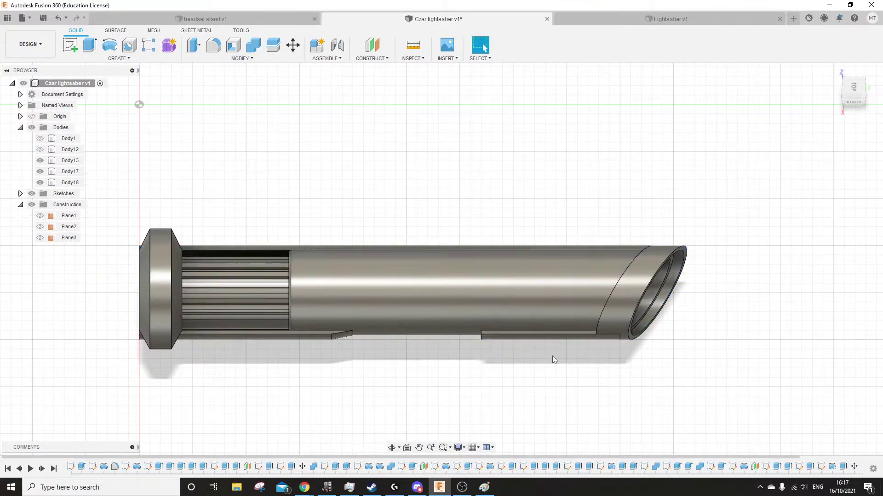
{"action": "middle_click_drag", "start_coordinate": [553, 356], "coordinate": [518, 351]}
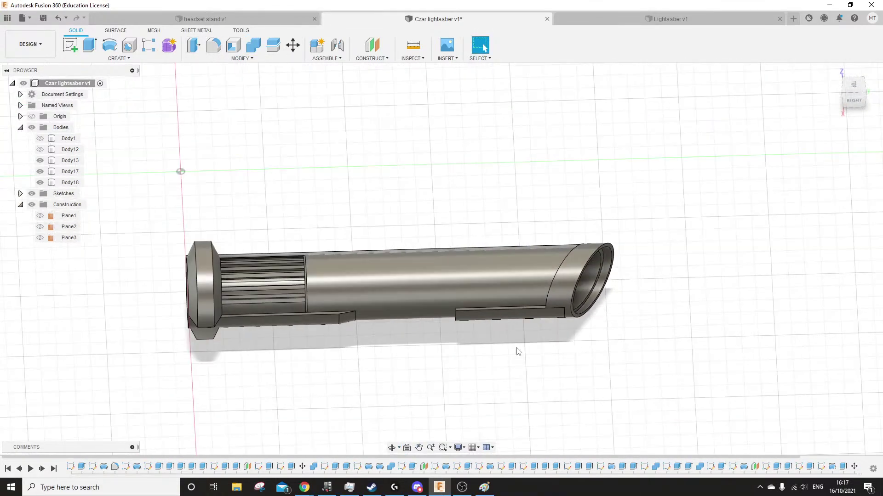
Sketch a closed right triangle on Plane2, from the tube's upper silhouette edge outward, in line with the near end of the rectangular side panel
{"action": "middle_click_drag", "start_coordinate": [236, 195], "coordinate": [331, 193], "text": "shift"}
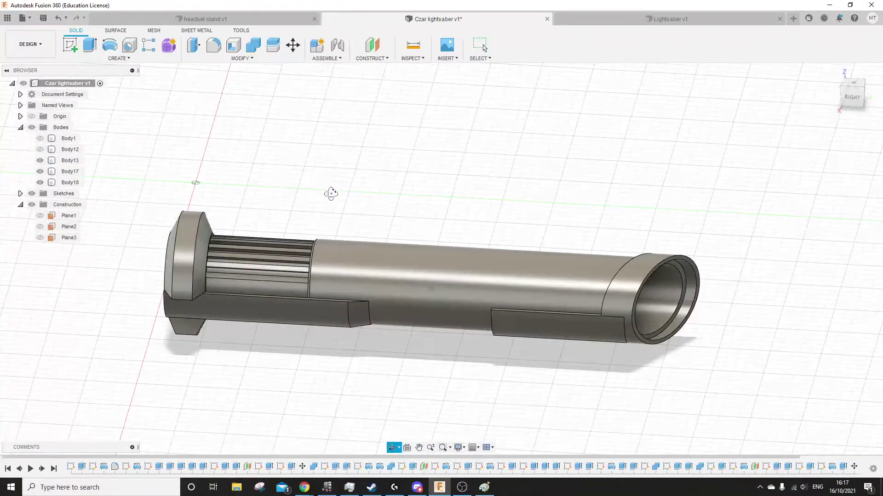
{"action": "left_click", "coordinate": [76, 45]}
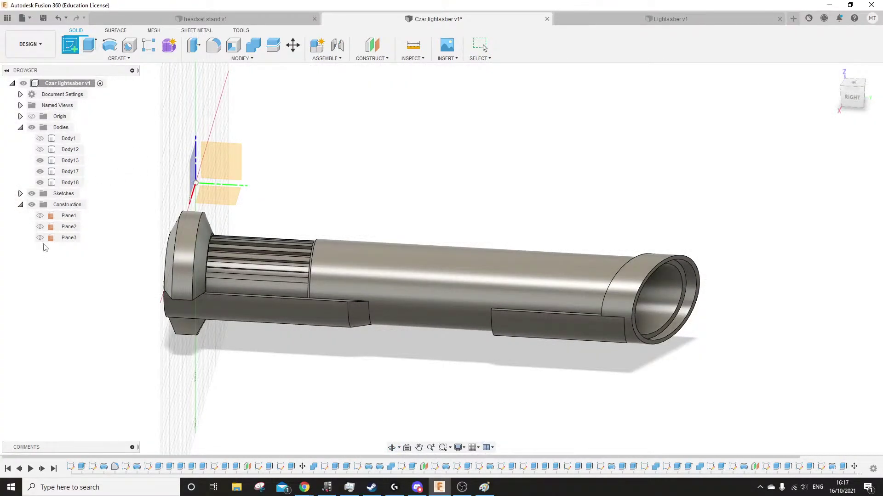
{"action": "left_click", "coordinate": [68, 226]}
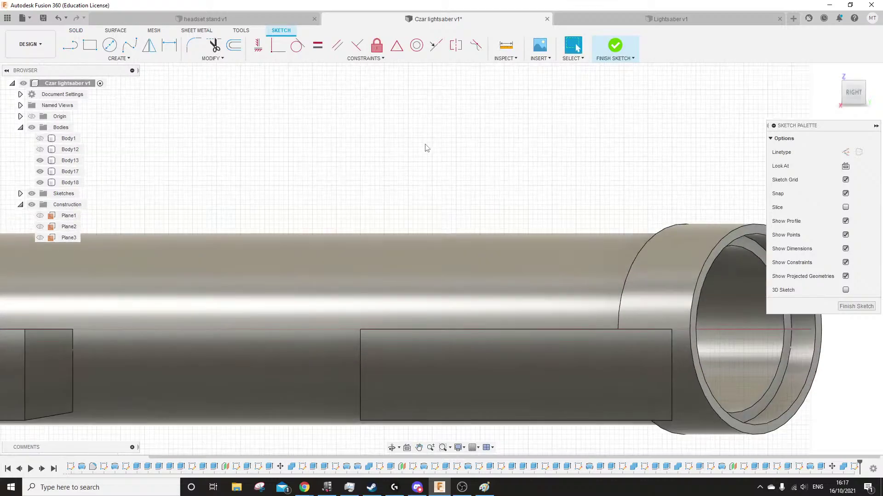
{"action": "middle_click_drag", "start_coordinate": [411, 185], "coordinate": [415, 150]}
{"action": "left_click", "coordinate": [71, 45]}
{"action": "middle_click_drag", "start_coordinate": [414, 186], "coordinate": [395, 150]}
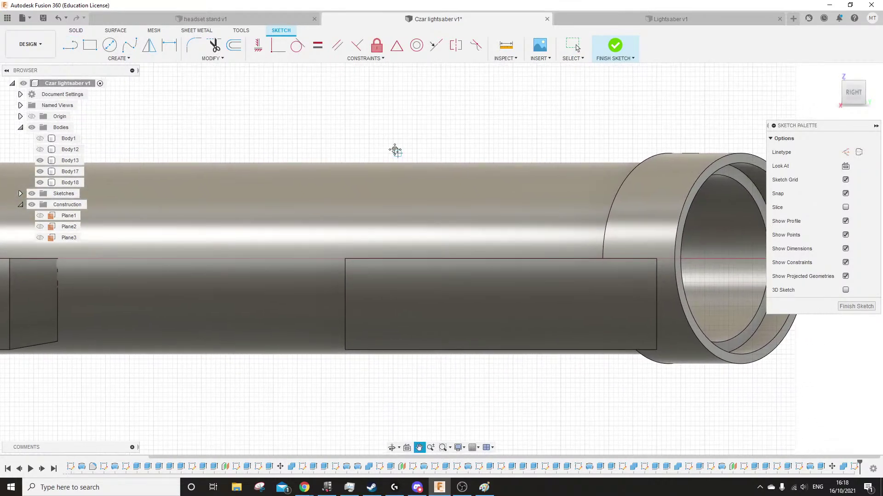
{"action": "scroll", "coordinate": [342, 158], "scroll_direction": "up", "scroll_amount": 1}
{"action": "left_click", "coordinate": [341, 158]}
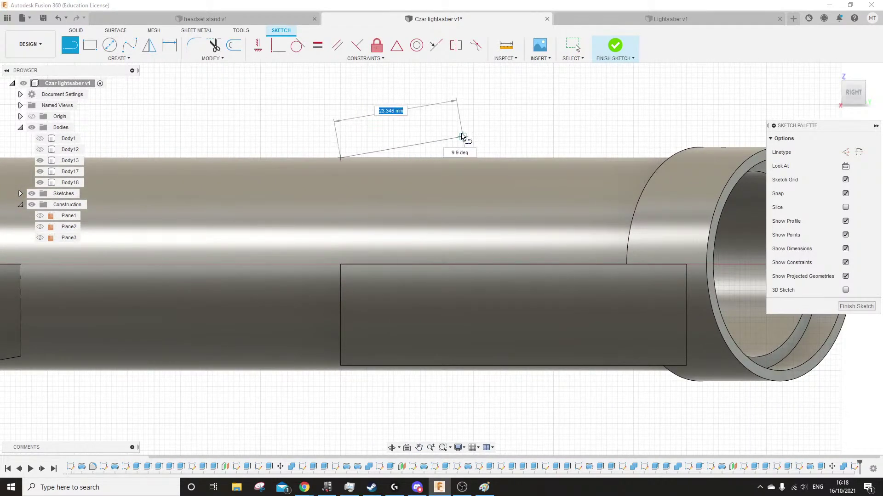
{"action": "left_click", "coordinate": [446, 131]}
{"action": "left_click", "coordinate": [340, 131]}
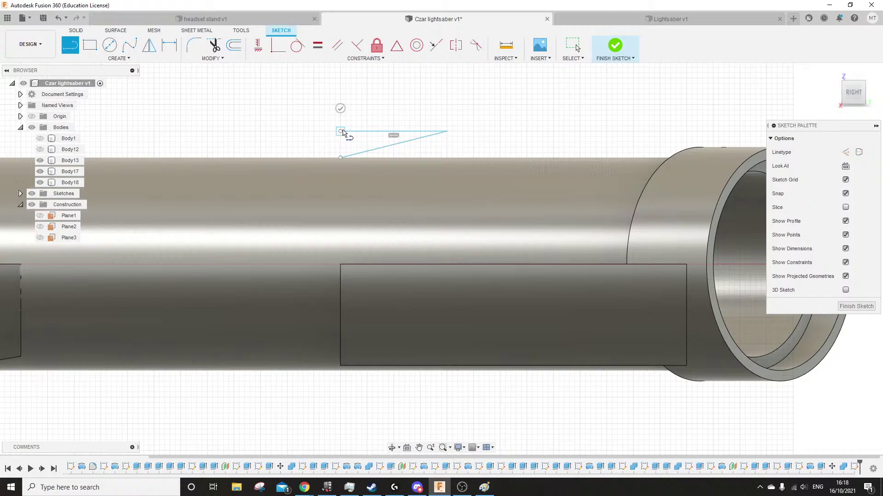
{"action": "left_click", "coordinate": [340, 157]}
Revolve the triangle profile around the tube's axis as a 190° cut to taper the end of the side panel
{"action": "left_click", "coordinate": [76, 30]}
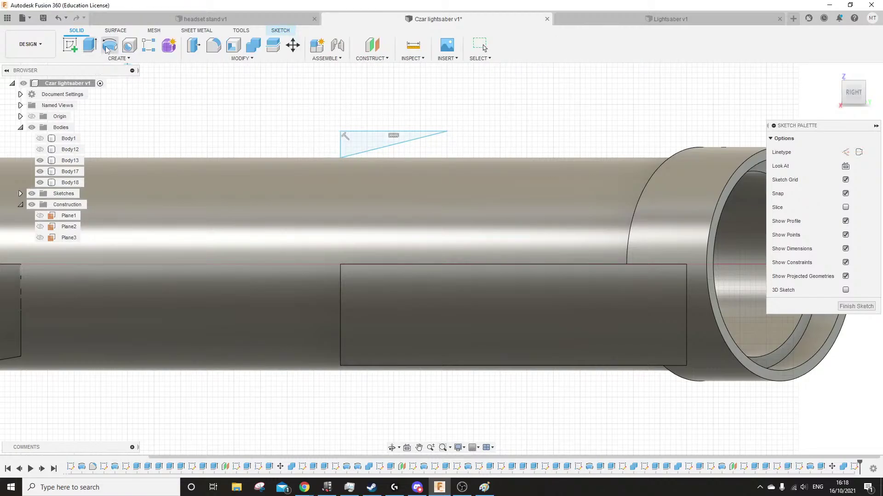
{"action": "left_click", "coordinate": [110, 45]}
{"action": "left_click", "coordinate": [423, 219]}
{"action": "middle_click_drag", "start_coordinate": [422, 218], "coordinate": [472, 180], "text": "shift"}
{"action": "left_click_drag", "start_coordinate": [472, 180], "coordinate": [505, 233]}
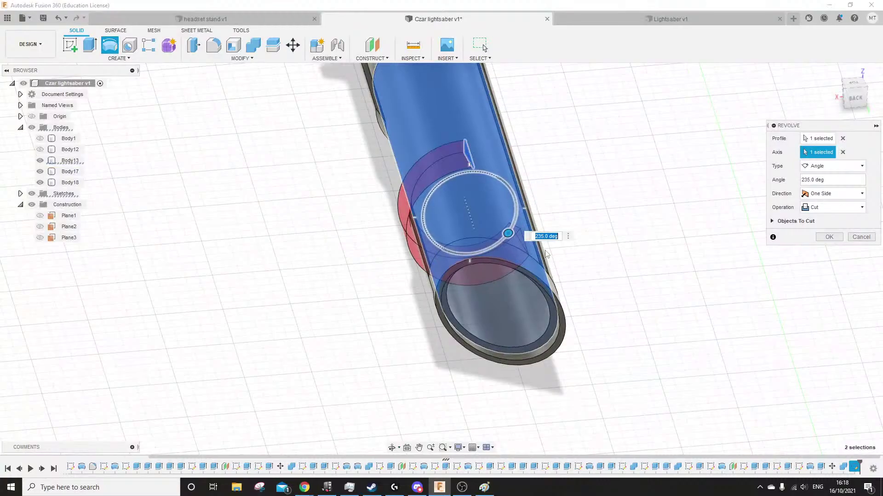
{"action": "middle_click_drag", "start_coordinate": [533, 225], "coordinate": [618, 202], "text": "shift"}
{"action": "scroll", "coordinate": [619, 203], "scroll_direction": "up", "scroll_amount": 4}
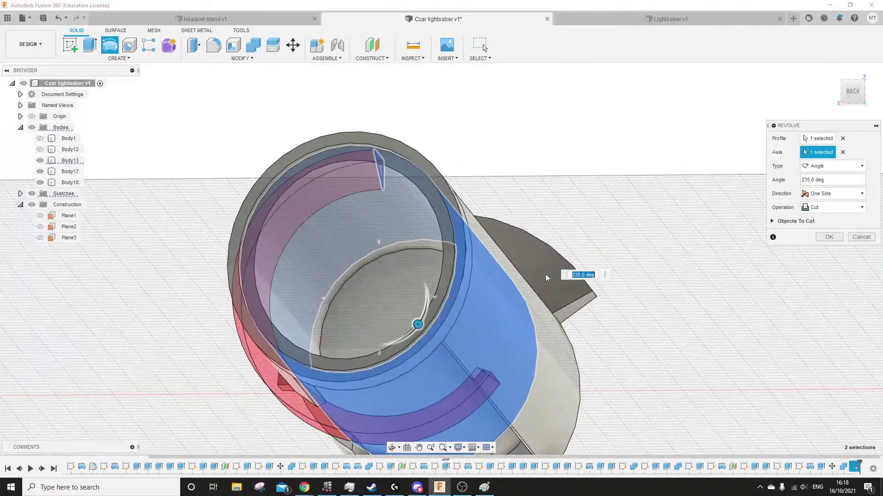
{"action": "left_click_drag", "start_coordinate": [418, 326], "coordinate": [389, 346]}
{"action": "middle_click_drag", "start_coordinate": [389, 345], "coordinate": [325, 197], "text": "shift"}
{"action": "scroll", "coordinate": [529, 308], "scroll_direction": "down", "scroll_amount": 5}
{"action": "scroll", "coordinate": [269, 219], "scroll_direction": "up", "scroll_amount": 5}
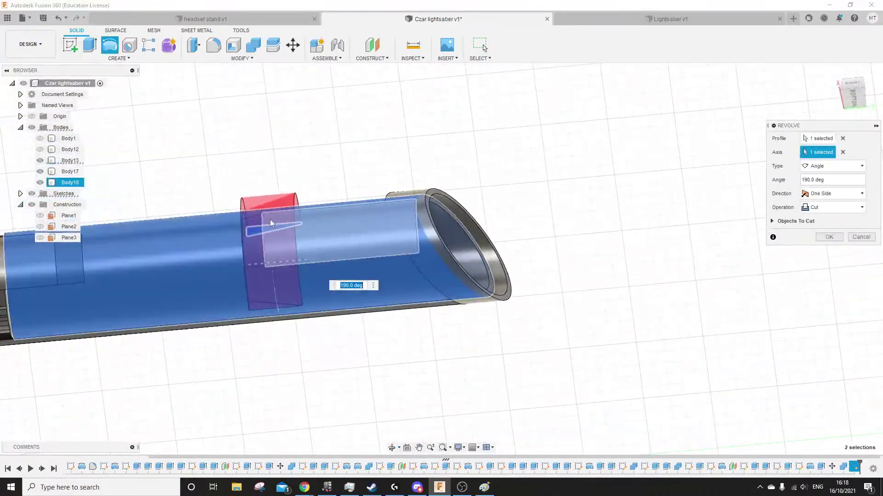
{"action": "mouse_move", "coordinate": [270, 219]}
{"action": "middle_mouse_down", "text": "shift"}
{"action": "mouse_move", "coordinate": [284, 231]}
{"action": "mouse_move", "coordinate": [298, 212]}
{"action": "mouse_move", "coordinate": [297, 154]}
{"action": "middle_mouse_up", "text": "shift"}
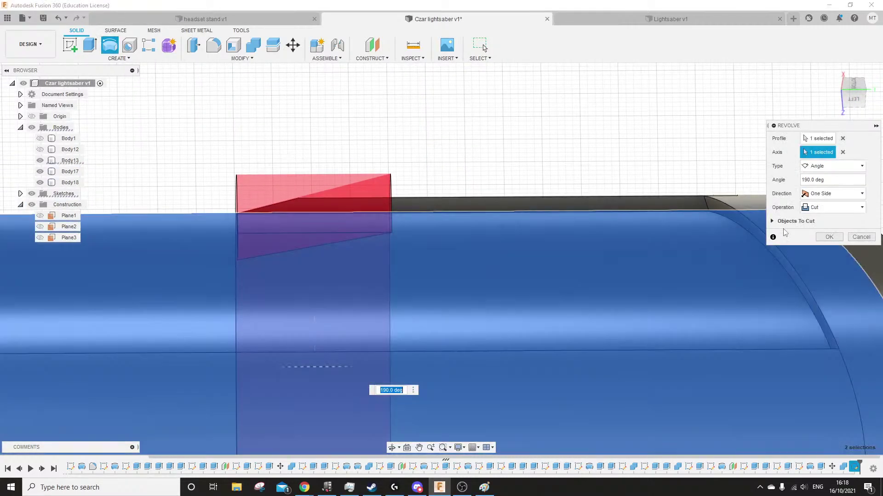
{"action": "left_click", "coordinate": [828, 237]}
Examine the tapered side panel and the hilt from several angles
{"action": "middle_click_drag", "start_coordinate": [400, 203], "coordinate": [401, 308], "text": "shift"}
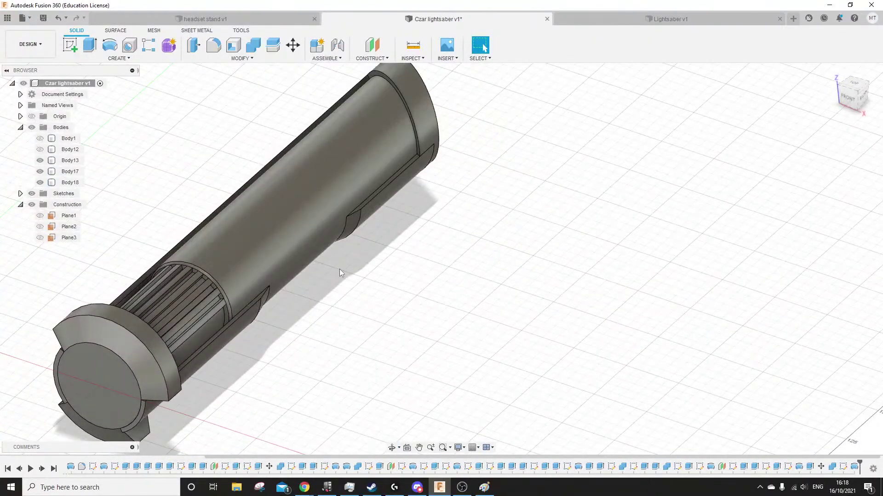
{"action": "middle_click_drag", "start_coordinate": [339, 272], "coordinate": [304, 297], "text": "shift"}
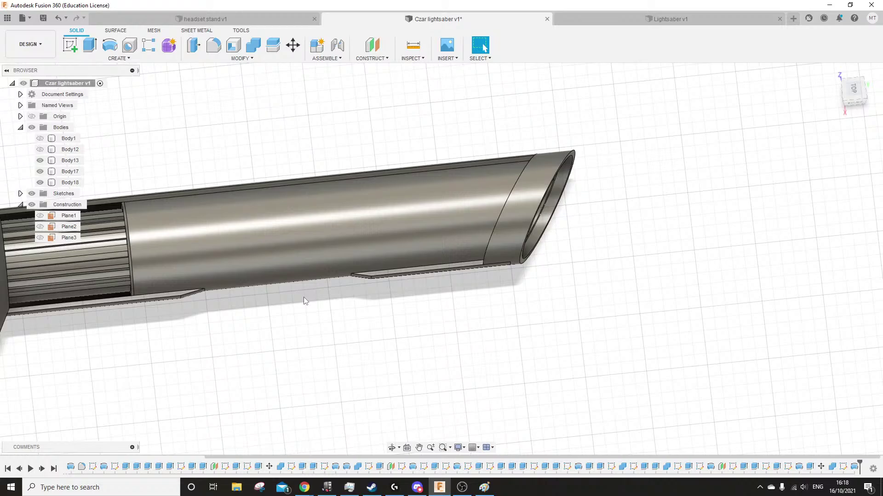
{"action": "scroll", "coordinate": [304, 297], "scroll_direction": "down", "scroll_amount": 3}
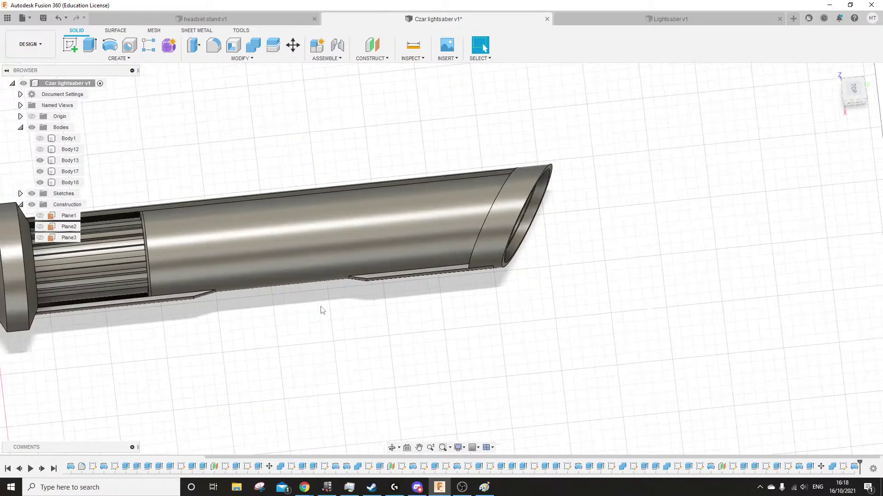
{"action": "mouse_move", "coordinate": [304, 297]}
{"action": "middle_mouse_down", "text": "shift"}
{"action": "mouse_move", "coordinate": [315, 322]}
{"action": "mouse_move", "coordinate": [315, 306]}
{"action": "mouse_move", "coordinate": [300, 298]}
{"action": "middle_mouse_up", "text": "shift"}
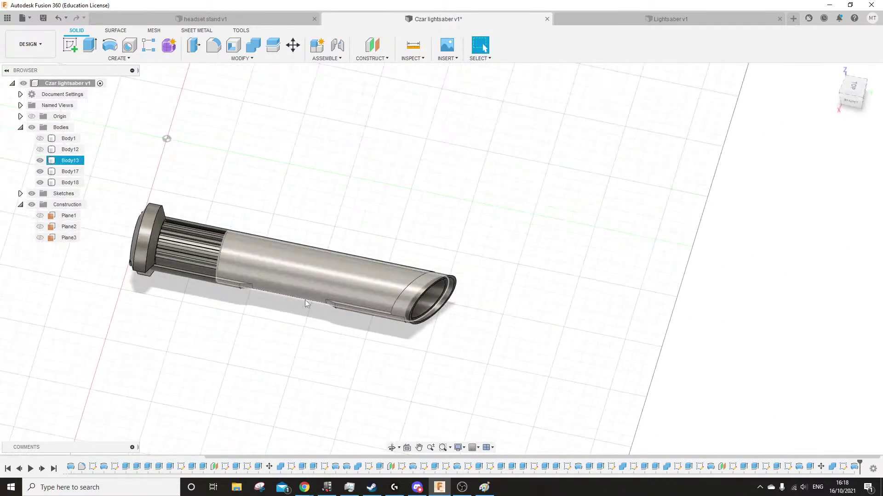
{"action": "middle_click_drag", "start_coordinate": [292, 331], "coordinate": [291, 373], "text": "shift"}
{"action": "scroll", "coordinate": [323, 251], "scroll_direction": "up", "scroll_amount": 5}
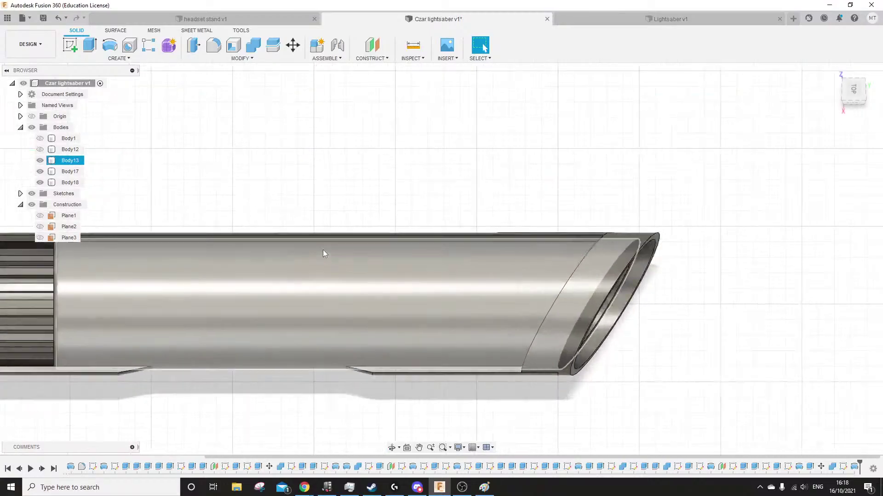
{"action": "middle_click_drag", "start_coordinate": [323, 252], "coordinate": [344, 223], "text": "shift"}
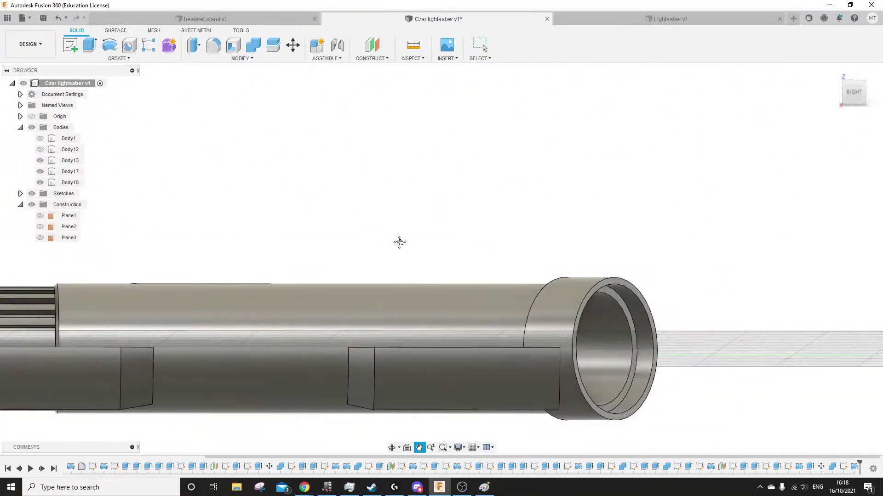
{"action": "middle_click_drag", "start_coordinate": [400, 242], "coordinate": [351, 244]}
{"action": "scroll", "coordinate": [404, 255], "scroll_direction": "down", "scroll_amount": 3}
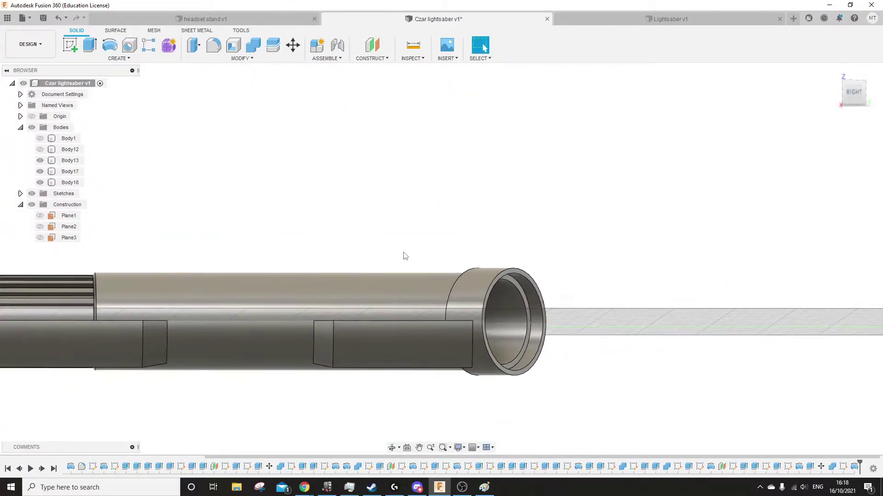
Start a sketch on Plane2 with a short vertical line down from the tube's upper edge and a line sloping back up to that edge
{"action": "left_click", "coordinate": [71, 46]}
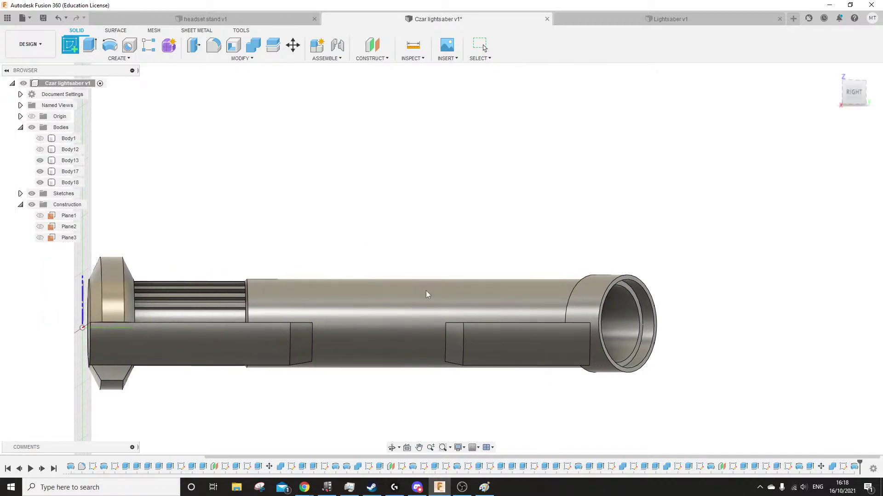
{"action": "left_click", "coordinate": [69, 227]}
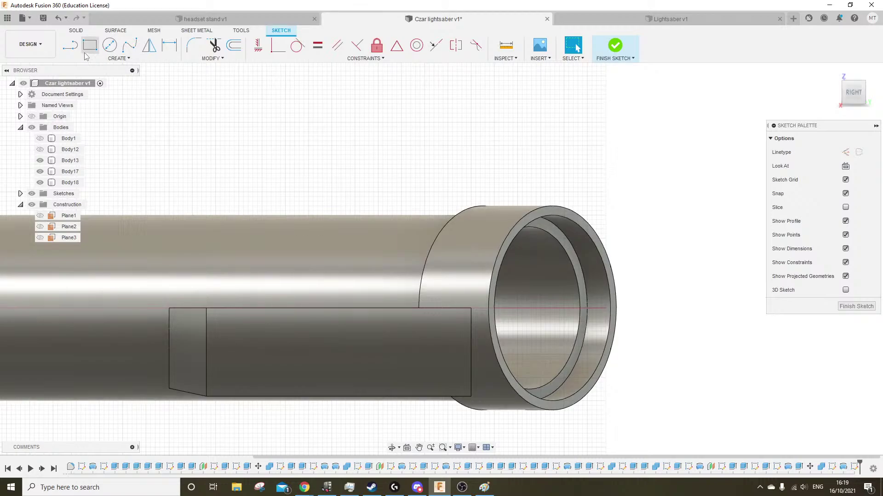
{"action": "left_click", "coordinate": [146, 216]}
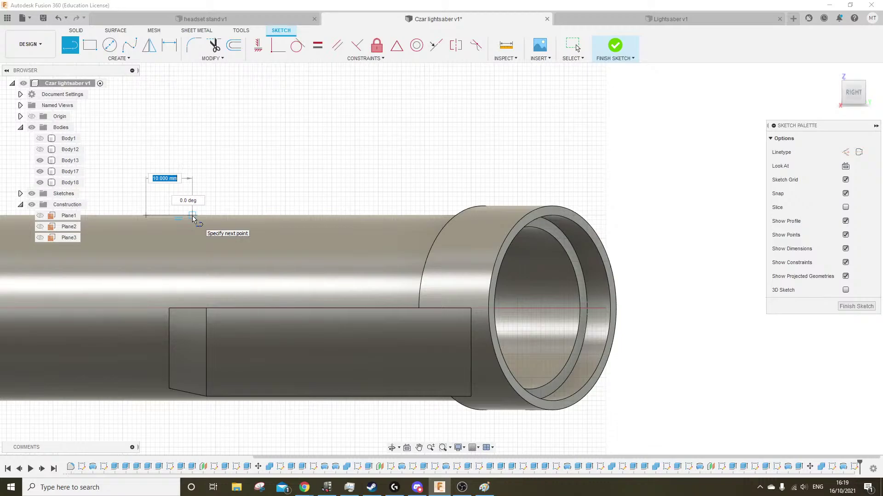
{"action": "key", "text": "Escape"}
{"action": "left_click", "coordinate": [72, 46]}
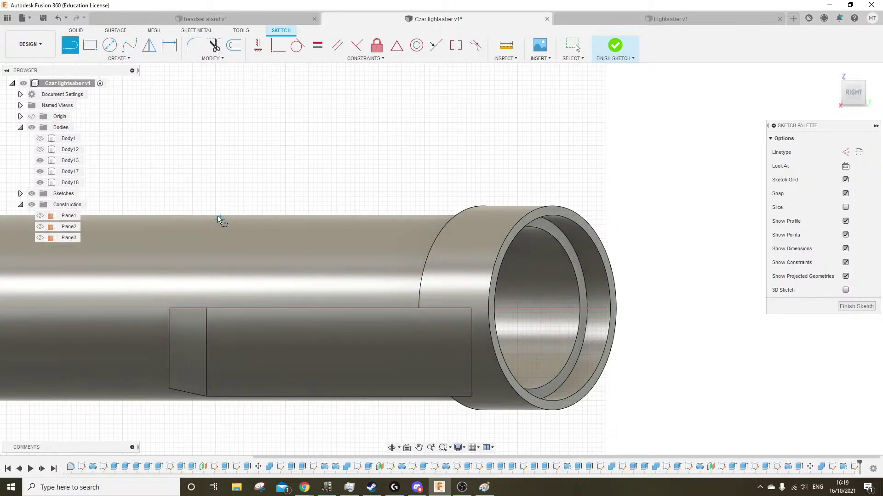
{"action": "left_click", "coordinate": [193, 215]}
{"action": "left_click", "coordinate": [193, 238]}
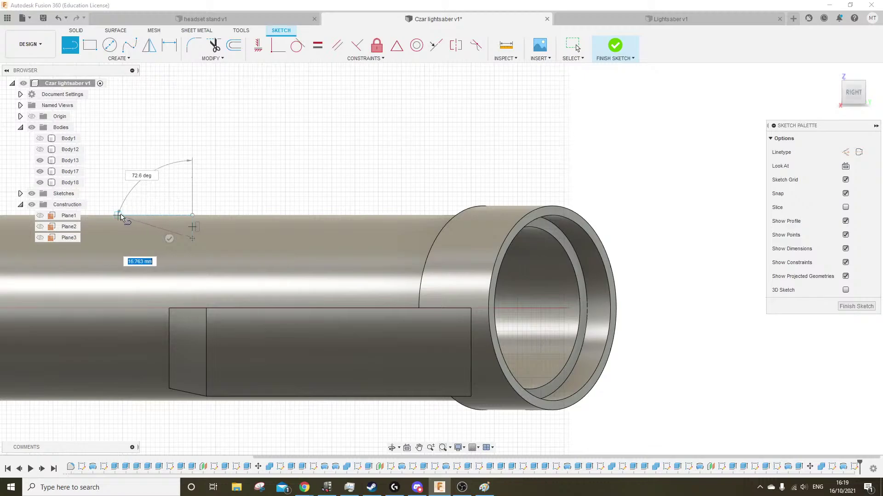
{"action": "left_click", "coordinate": [124, 215]}
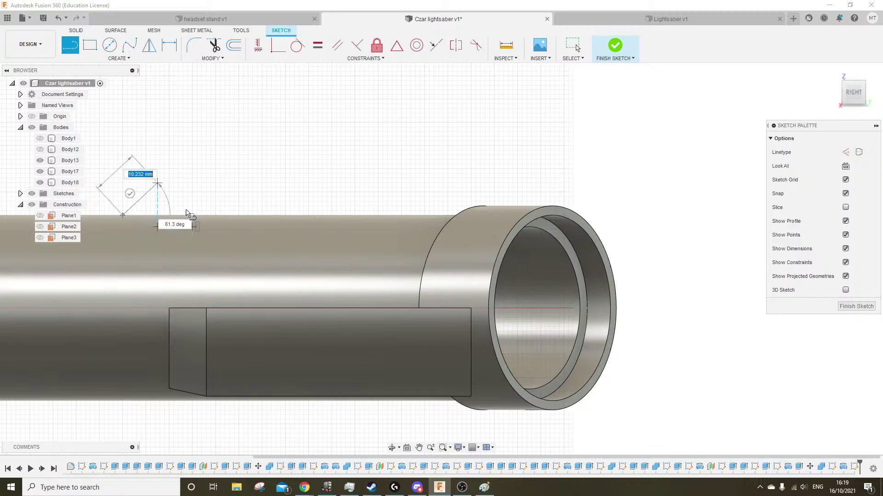
{"action": "key", "text": "Escape"}
Close the sketch into a trapezoid with a horizontal bottom line, a second sloping side and a line along the tube's upper edge
{"action": "key", "text": "l"}
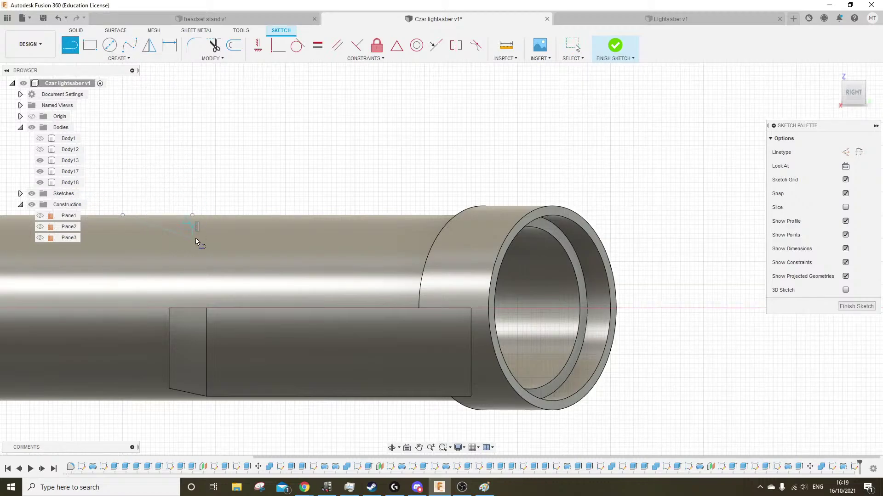
{"action": "left_click", "coordinate": [193, 238]}
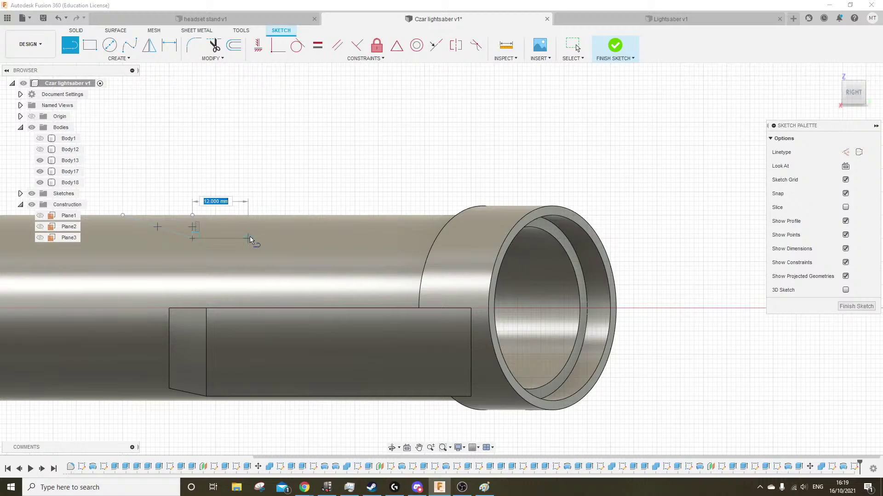
{"action": "left_click", "coordinate": [285, 239]}
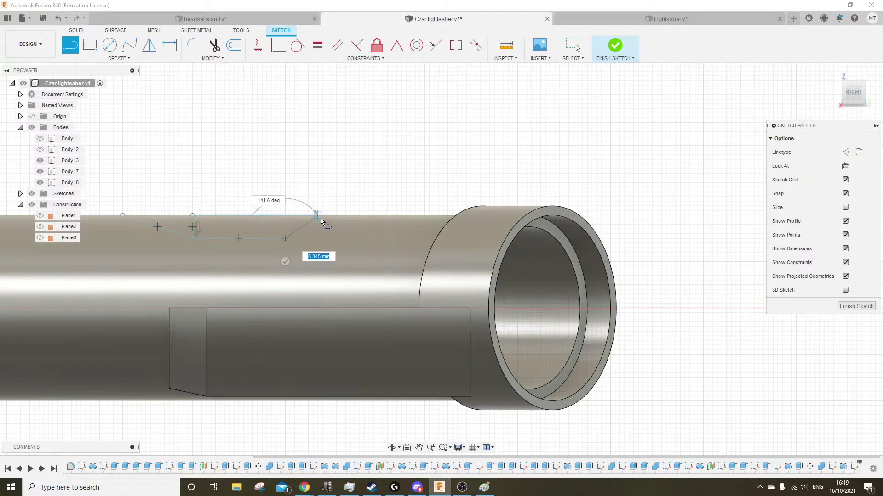
{"action": "left_click", "coordinate": [354, 216]}
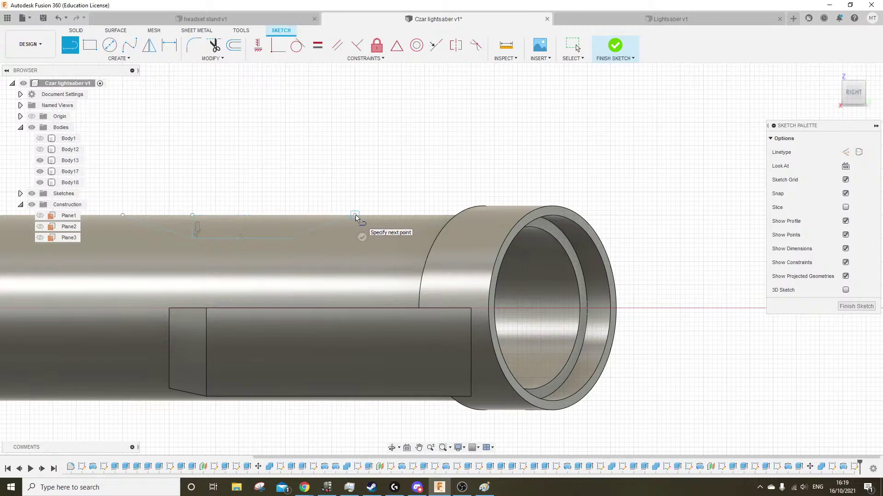
{"action": "left_click", "coordinate": [126, 216]}
{"action": "key", "text": "Escape"}
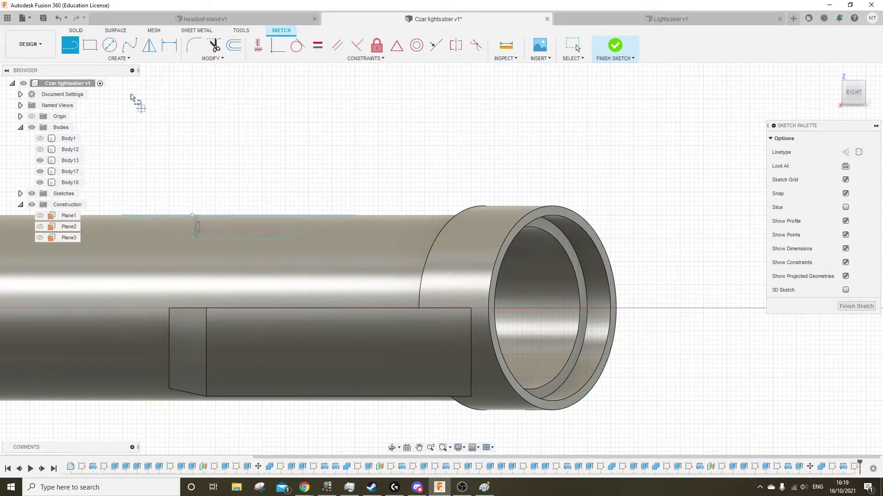
{"action": "left_click", "coordinate": [76, 30]}
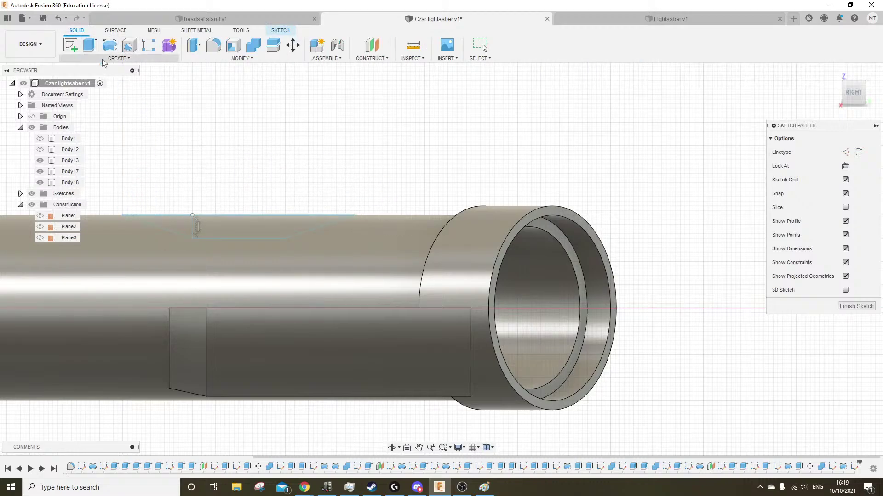
{"action": "left_click", "coordinate": [90, 45]}
{"action": "left_click", "coordinate": [199, 224]}
{"action": "left_click", "coordinate": [183, 221]}
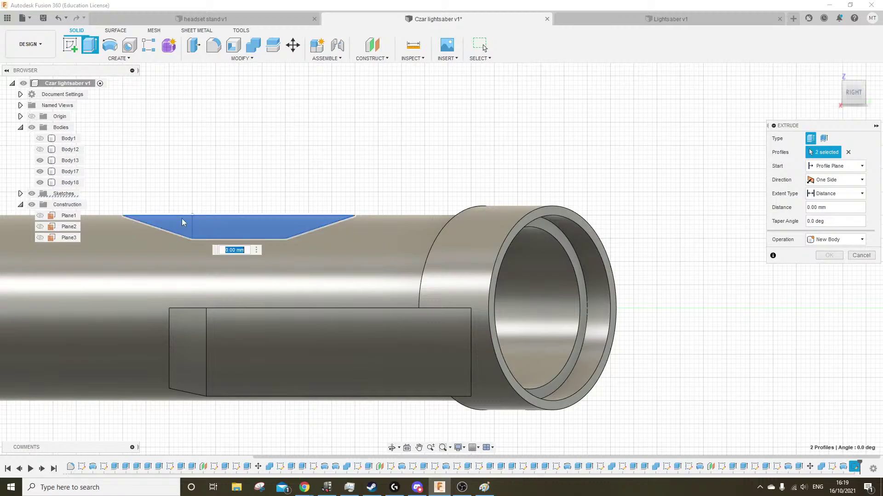
{"action": "mouse_move", "coordinate": [196, 167]}
{"action": "middle_mouse_down", "text": "shift"}
{"action": "mouse_move", "coordinate": [217, 172]}
{"action": "mouse_move", "coordinate": [215, 229]}
{"action": "middle_mouse_up", "text": "shift"}
{"action": "left_click_drag", "start_coordinate": [211, 243], "coordinate": [286, 263]}
{"action": "middle_click_drag", "start_coordinate": [248, 197], "coordinate": [306, 239], "text": "shift"}
{"action": "mouse_move", "coordinate": [278, 208]}
{"action": "middle_mouse_down", "text": "shift"}
{"action": "mouse_move", "coordinate": [305, 203]}
{"action": "mouse_move", "coordinate": [287, 203]}
{"action": "middle_mouse_up", "text": "shift"}
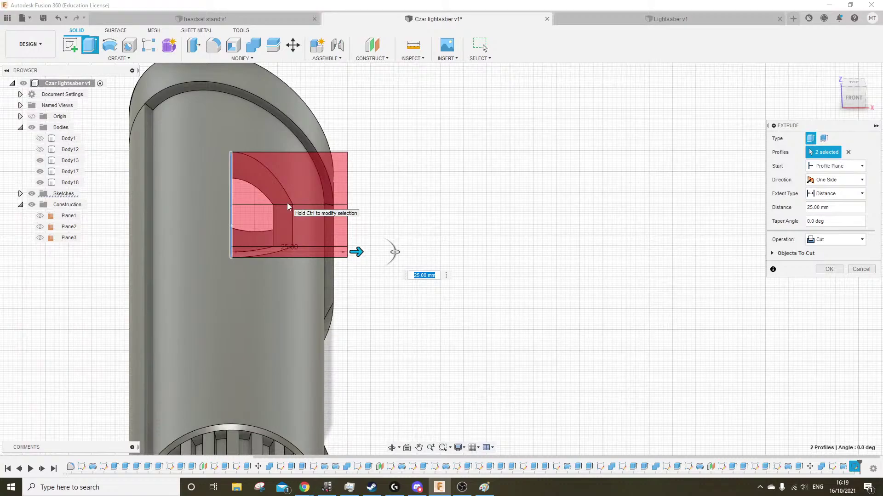
{"action": "left_click", "coordinate": [860, 270]}
{"action": "middle_click_drag", "start_coordinate": [515, 285], "coordinate": [598, 294], "text": "shift"}
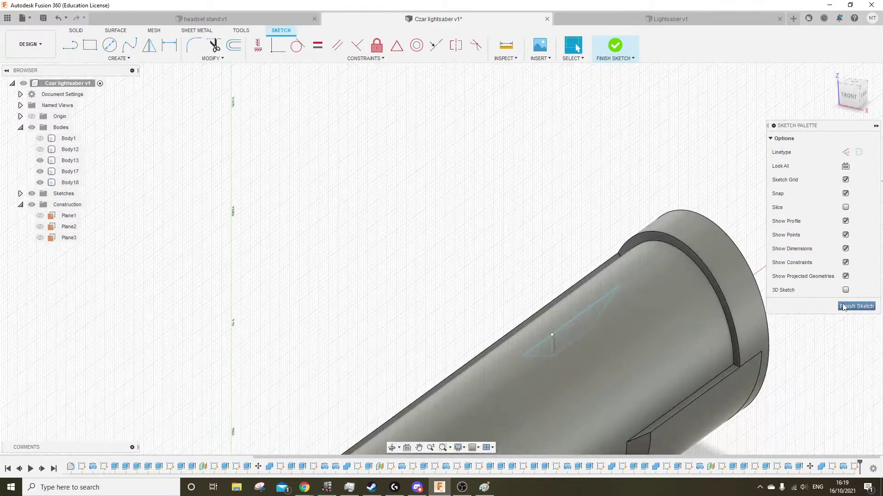
Finish the trapezoid sketch and go through the timeline features one by one to find the extruded cut that bores out the tube
{"action": "left_click", "coordinate": [843, 307]}
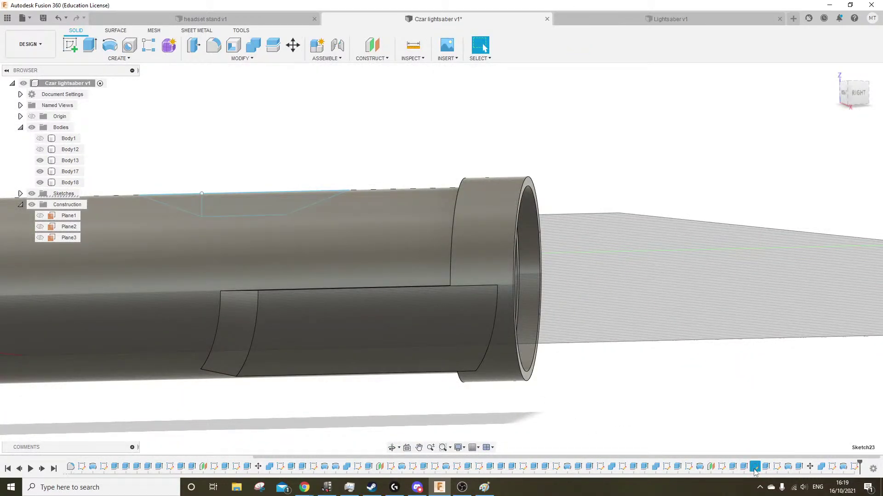
{"action": "left_click", "coordinate": [766, 466]}
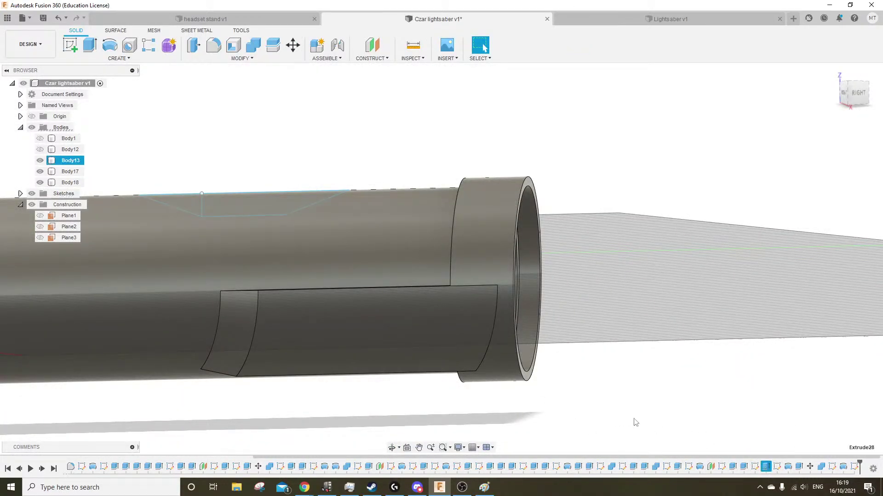
{"action": "left_click", "coordinate": [700, 467]}
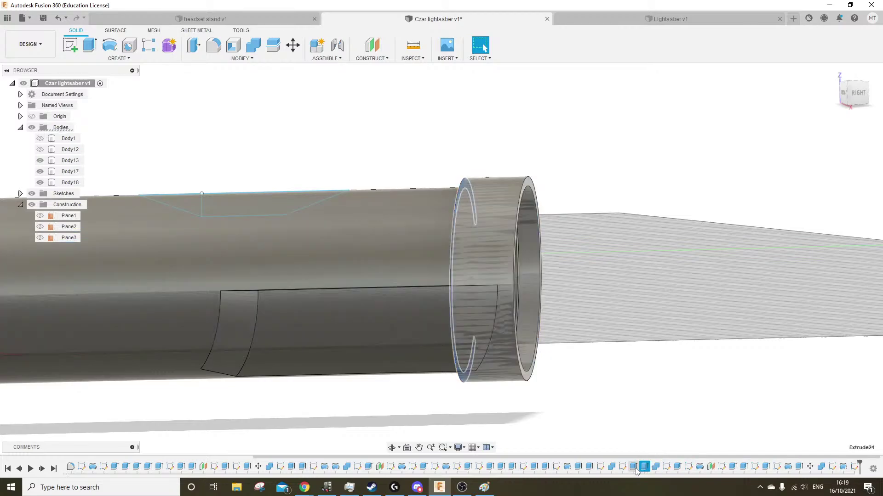
{"action": "left_click", "coordinate": [614, 468]}
{"action": "left_click", "coordinate": [589, 466]}
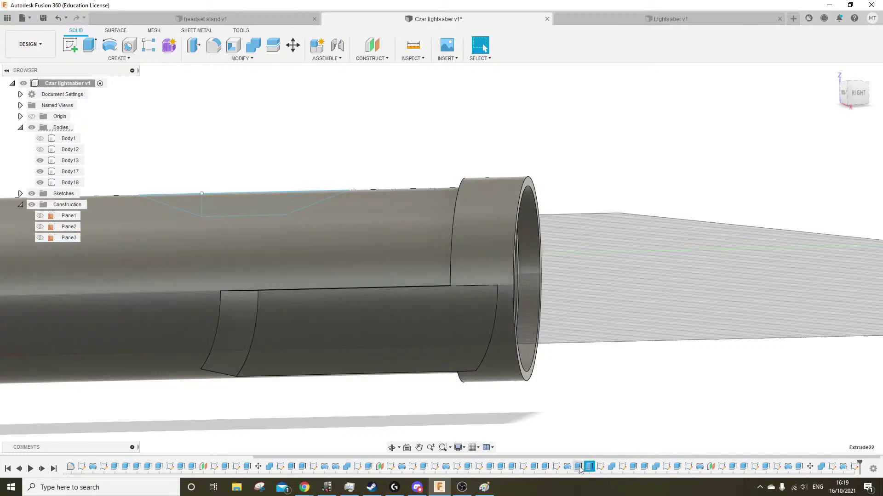
{"action": "left_click", "coordinate": [545, 466]}
{"action": "left_click", "coordinate": [533, 467]}
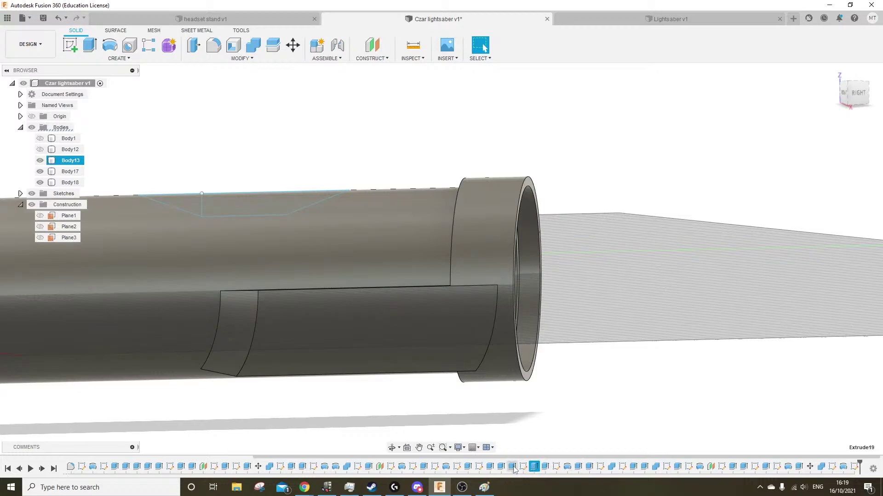
{"action": "left_click", "coordinate": [490, 467]}
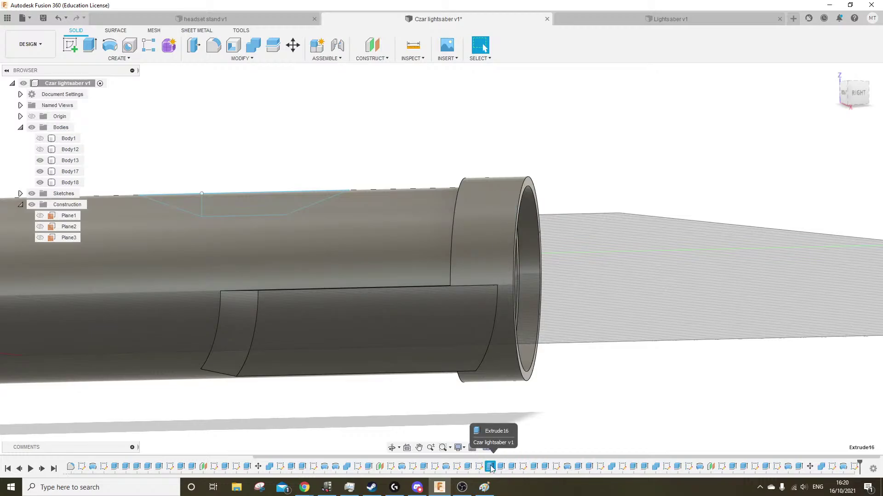
{"action": "left_click", "coordinate": [467, 467]}
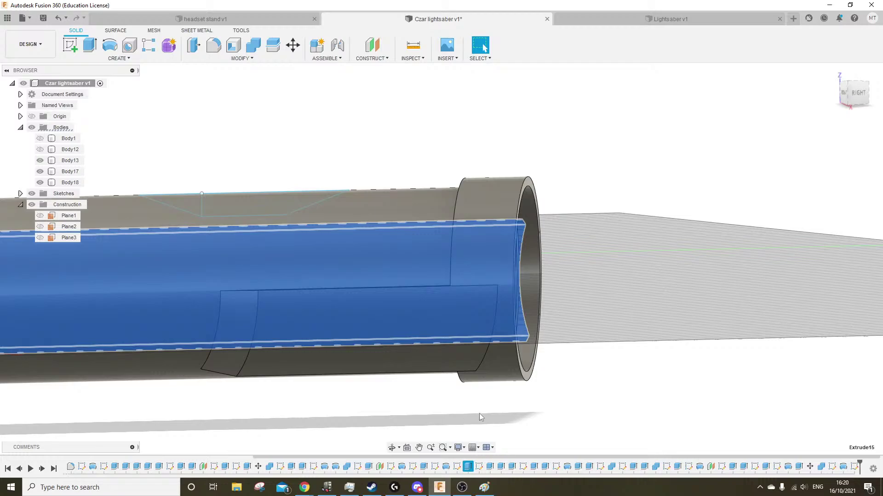
{"action": "middle_click_drag", "start_coordinate": [480, 417], "coordinate": [408, 425], "text": "shift"}
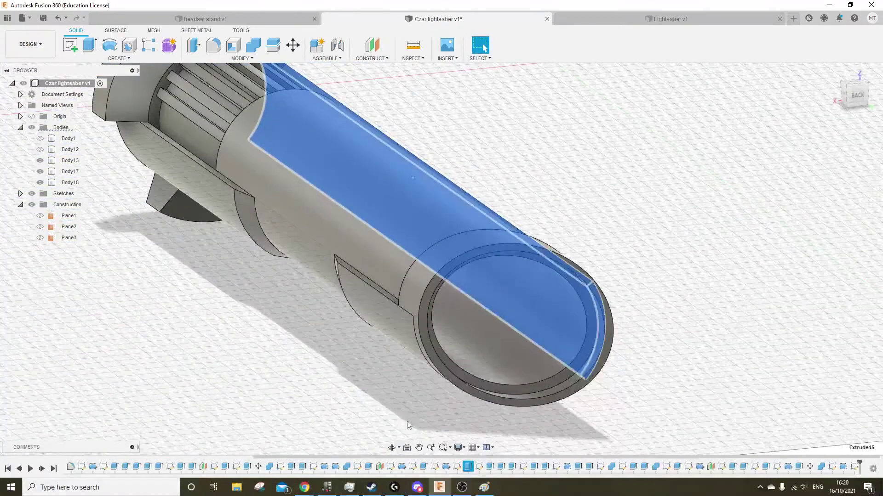
{"action": "left_click", "coordinate": [423, 467]}
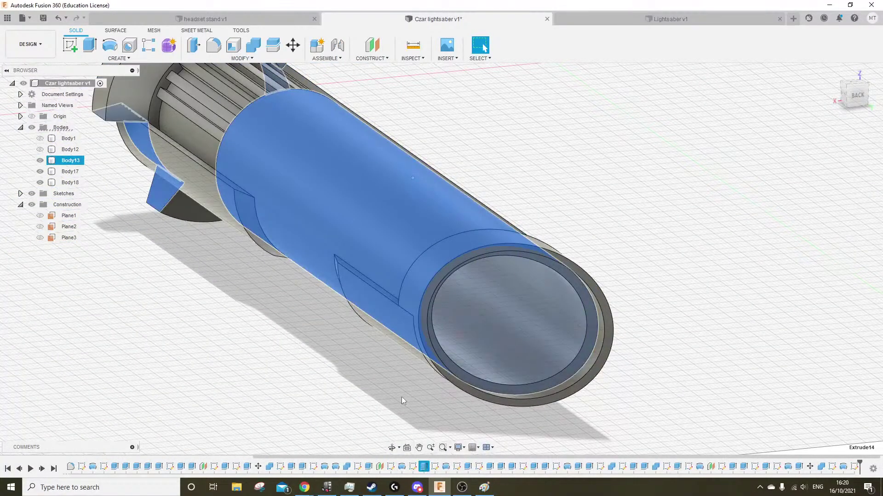
{"action": "middle_click_drag", "start_coordinate": [383, 382], "coordinate": [389, 421], "text": "shift"}
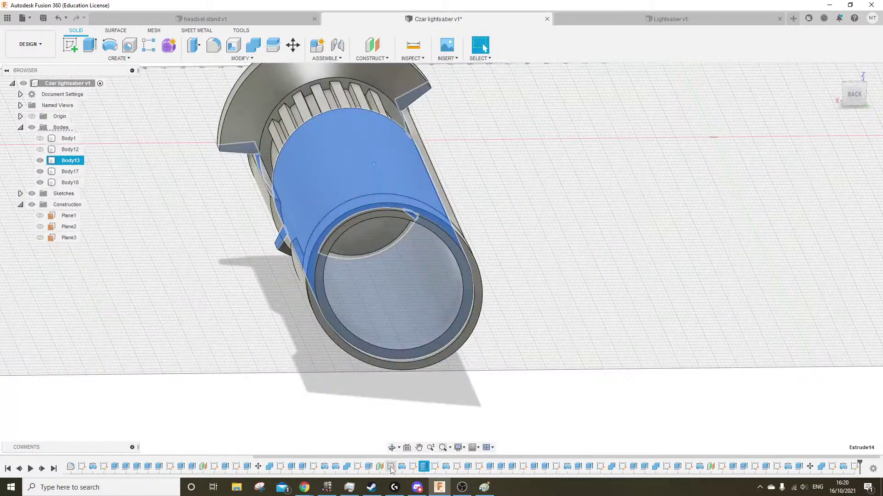
{"action": "left_click", "coordinate": [368, 468]}
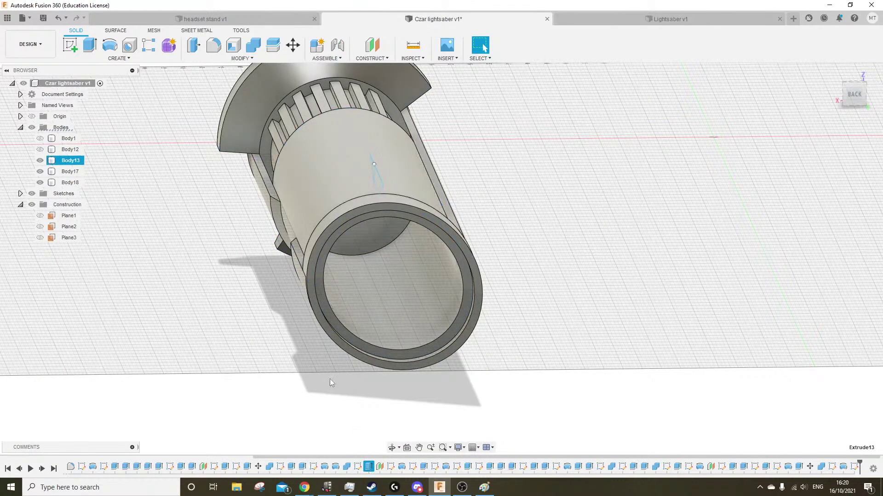
{"action": "middle_click_drag", "start_coordinate": [297, 365], "coordinate": [364, 426], "text": "shift"}
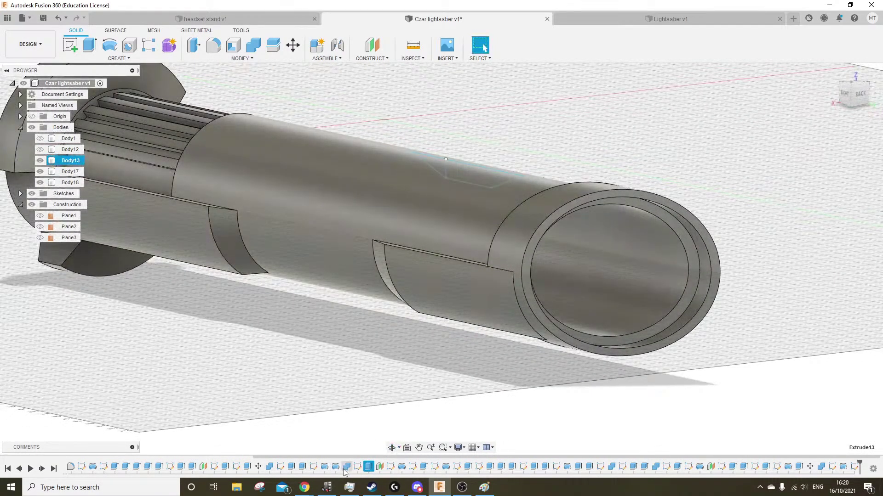
{"action": "left_click", "coordinate": [314, 468]}
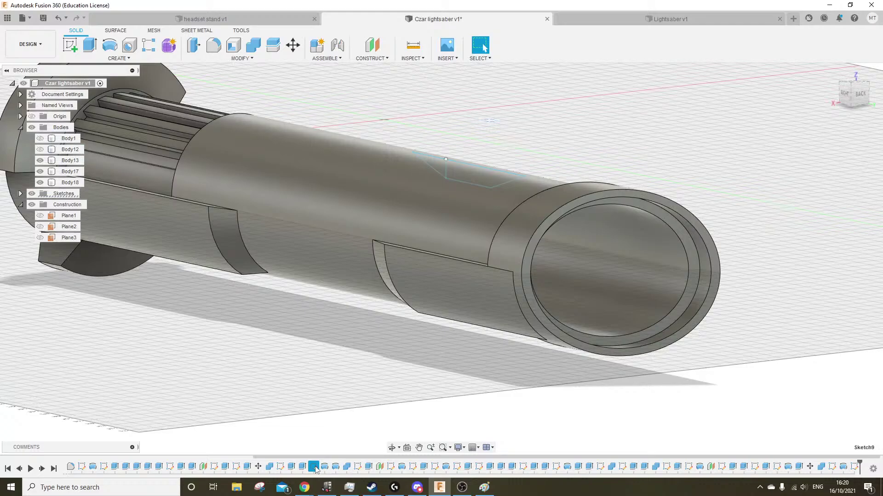
{"action": "left_click", "coordinate": [289, 467]}
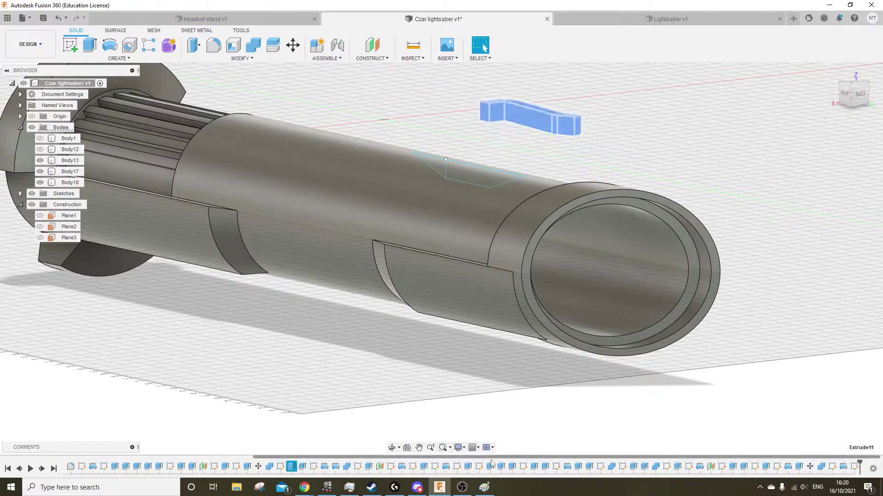
{"action": "left_click", "coordinate": [643, 467]}
{"action": "left_click", "coordinate": [633, 467]}
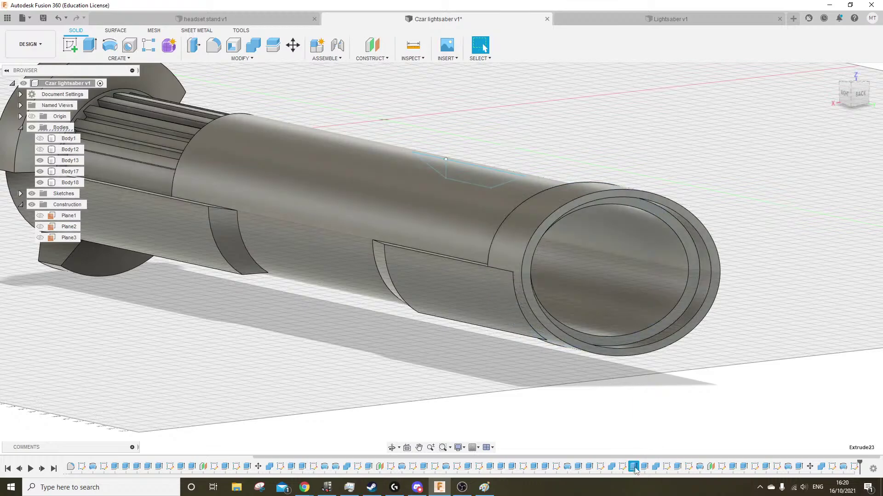
{"action": "left_click", "coordinate": [677, 467]}
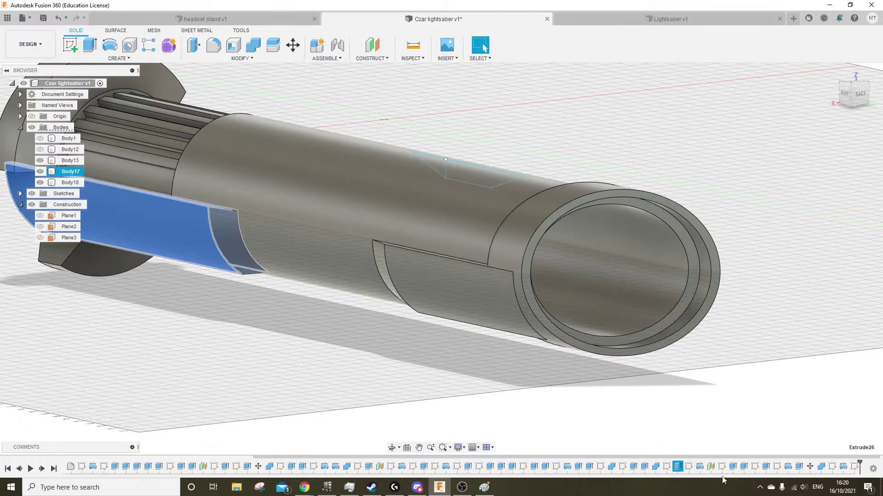
{"action": "left_click", "coordinate": [743, 467]}
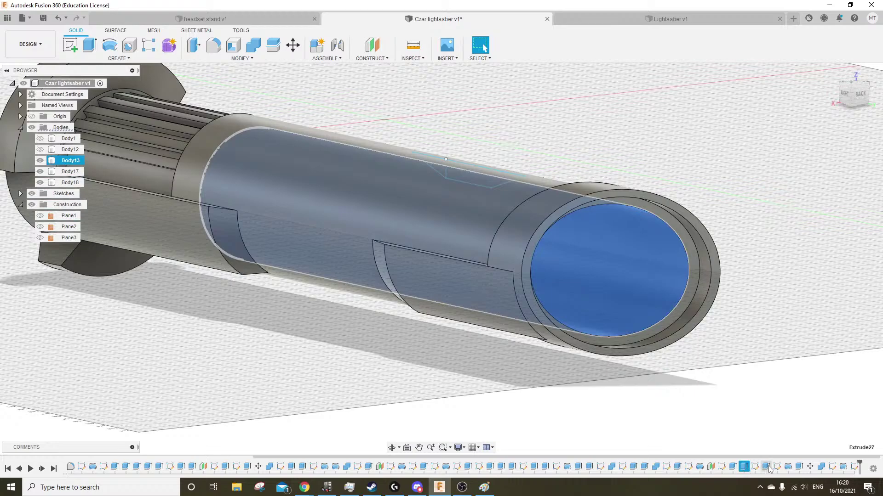
{"action": "right_click", "coordinate": [742, 468]}
{"action": "left_click", "coordinate": [761, 384]}
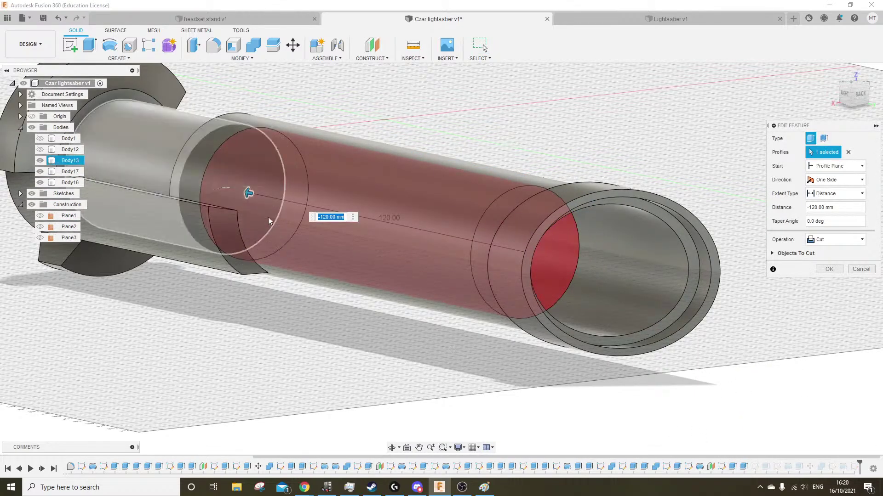
{"action": "left_click_drag", "start_coordinate": [248, 193], "coordinate": [517, 279]}
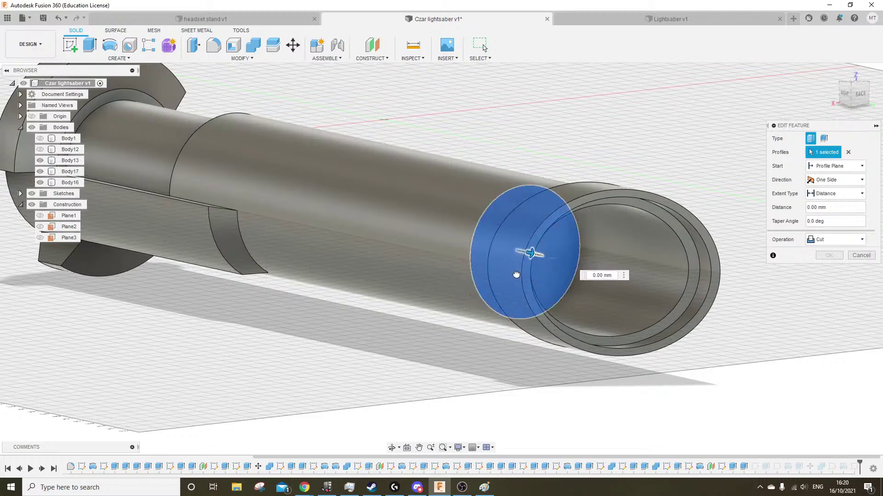
{"action": "left_click", "coordinate": [858, 257]}
Delete the 120 mm extruded cut that bores out the inside of the tube behind its open end
{"action": "left_click", "coordinate": [744, 467]}
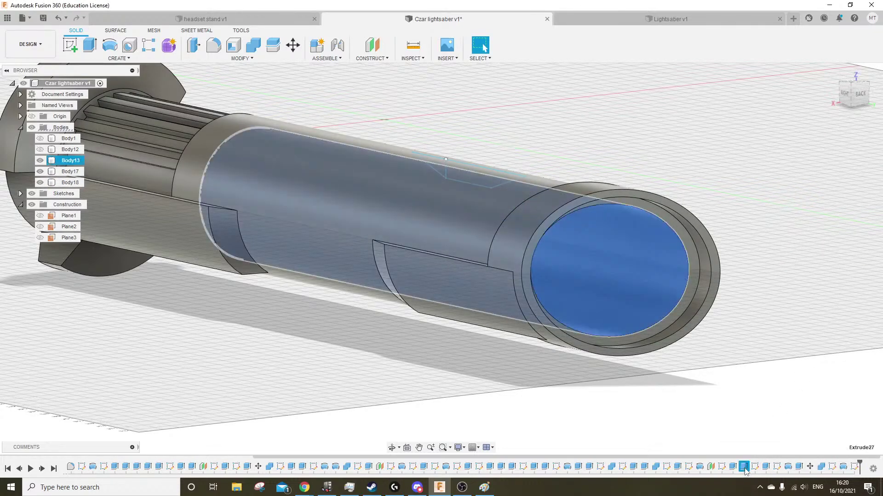
{"action": "right_click", "coordinate": [745, 468]}
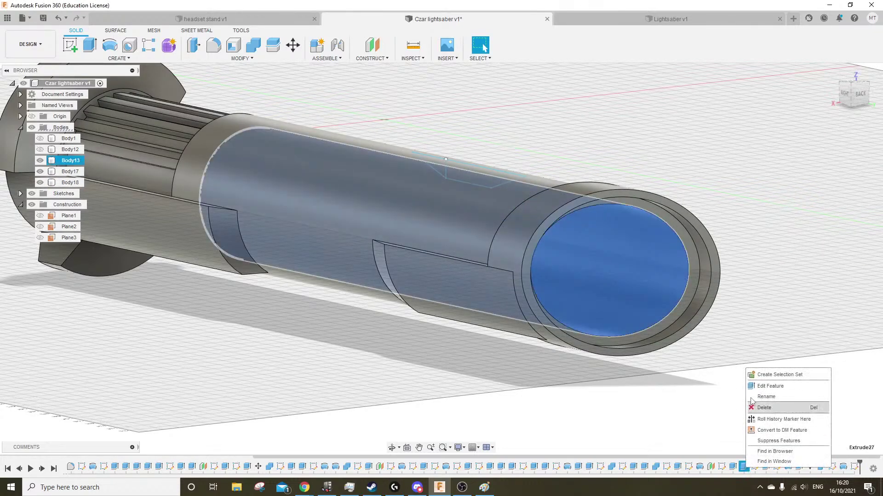
{"action": "left_click", "coordinate": [778, 409]}
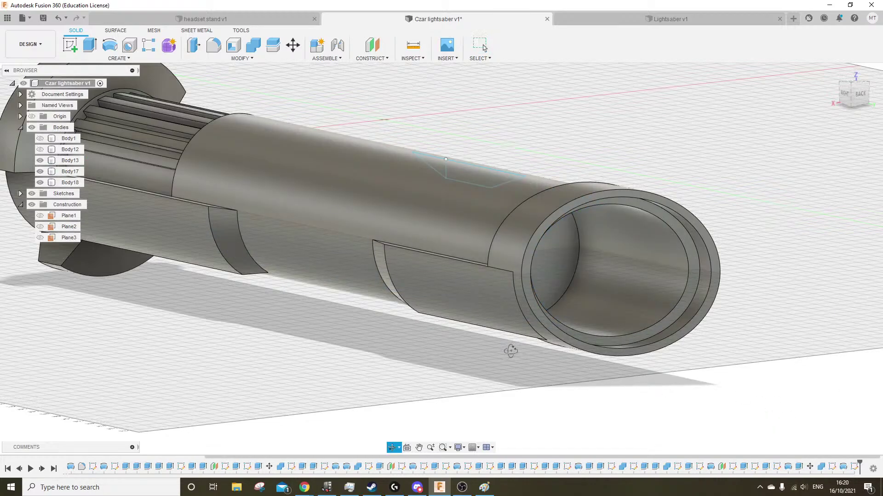
Extrude both trapezoid profiles 30 mm as a cut through one side of the tube's upper edge
{"action": "middle_click_drag", "start_coordinate": [508, 351], "coordinate": [418, 227], "text": "shift"}
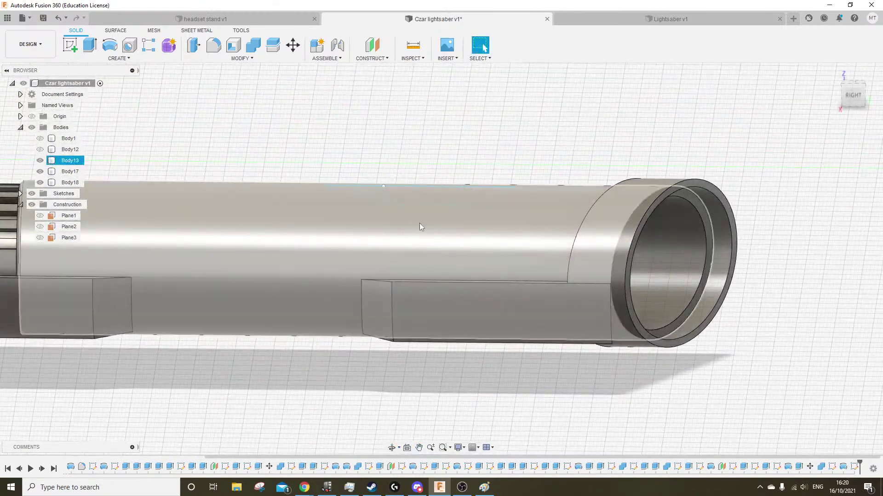
{"action": "scroll", "coordinate": [432, 192], "scroll_direction": "up", "scroll_amount": 3}
{"action": "left_click", "coordinate": [96, 51]}
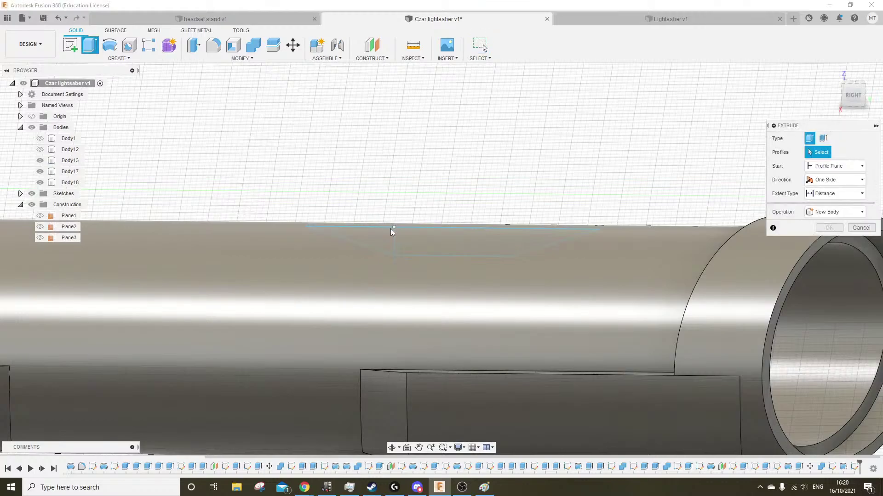
{"action": "left_click", "coordinate": [410, 233]}
{"action": "mouse_move", "coordinate": [411, 205]}
{"action": "middle_mouse_down", "text": "shift"}
{"action": "mouse_move", "coordinate": [413, 191]}
{"action": "mouse_move", "coordinate": [455, 196]}
{"action": "middle_mouse_up", "text": "shift"}
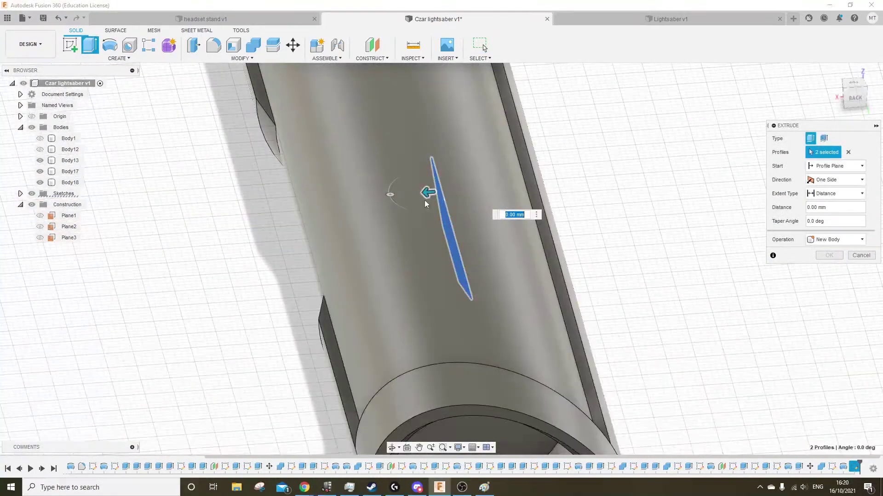
{"action": "left_click_drag", "start_coordinate": [425, 195], "coordinate": [250, 203]}
{"action": "left_click", "coordinate": [836, 270]}
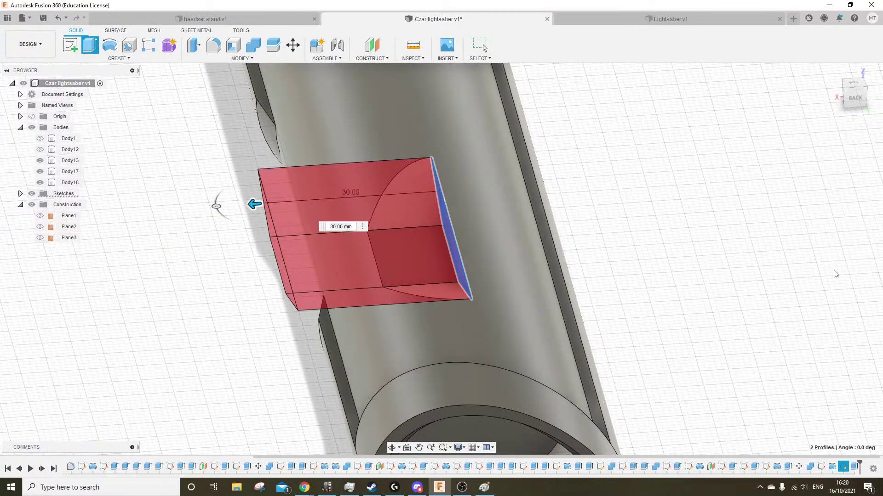
Extrude the recess's flat trapezoidal end face -30 mm as a cut to continue the recess across the other side of the tube
{"action": "middle_click_drag", "start_coordinate": [343, 226], "coordinate": [426, 202], "text": "shift"}
{"action": "left_click", "coordinate": [426, 202]}
{"action": "middle_click_drag", "start_coordinate": [475, 225], "coordinate": [388, 221], "text": "shift"}
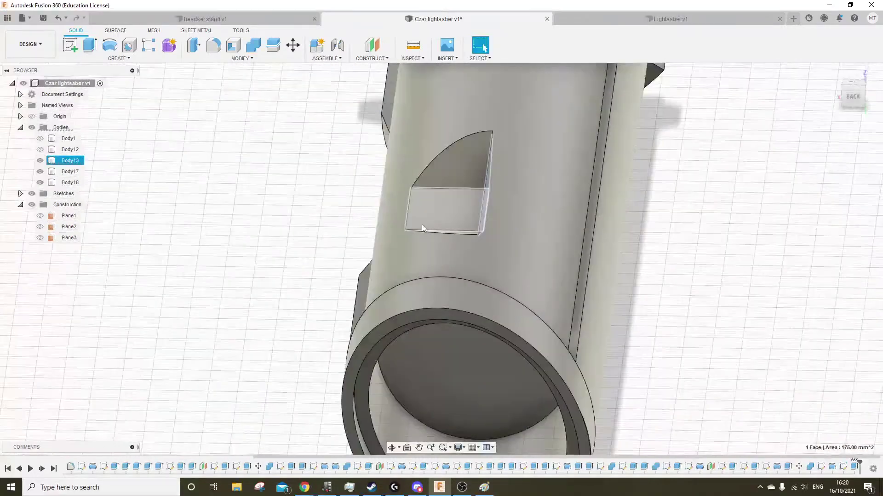
{"action": "left_click", "coordinate": [96, 54]}
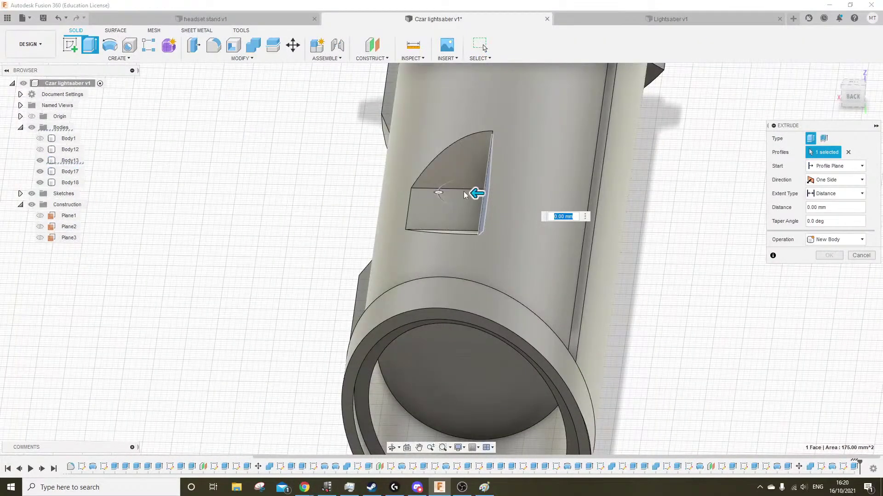
{"action": "left_click_drag", "start_coordinate": [479, 194], "coordinate": [646, 212]}
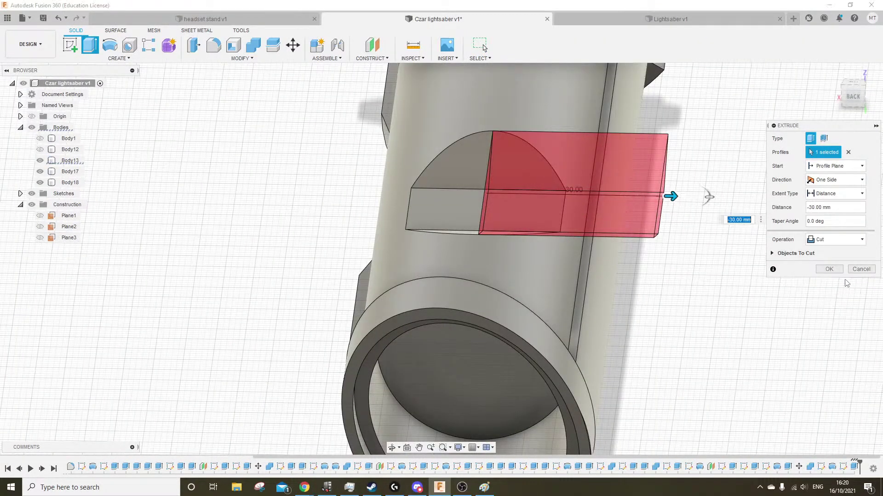
{"action": "left_click", "coordinate": [831, 272]}
{"action": "middle_click_drag", "start_coordinate": [340, 219], "coordinate": [444, 224], "text": "shift"}
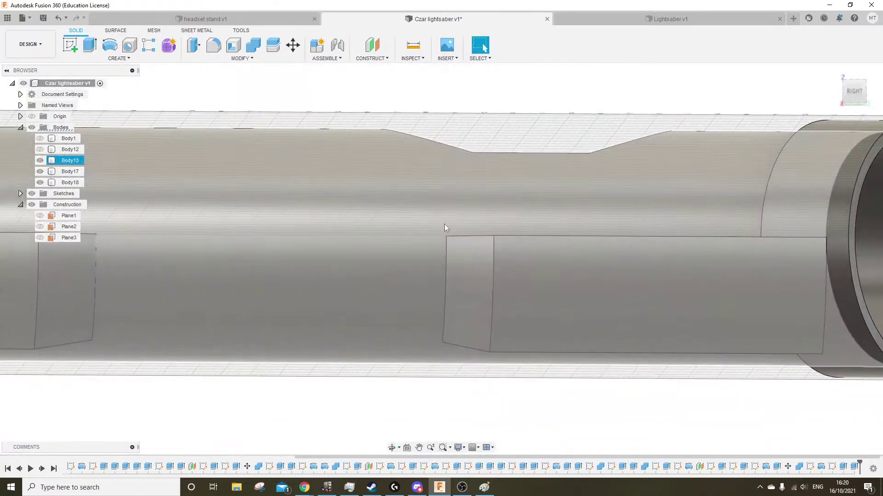
{"action": "scroll", "coordinate": [444, 224], "scroll_direction": "down", "scroll_amount": 5}
{"action": "middle_click_drag", "start_coordinate": [462, 177], "coordinate": [476, 188], "text": "shift"}
{"action": "scroll", "coordinate": [476, 189], "scroll_direction": "up", "scroll_amount": 6}
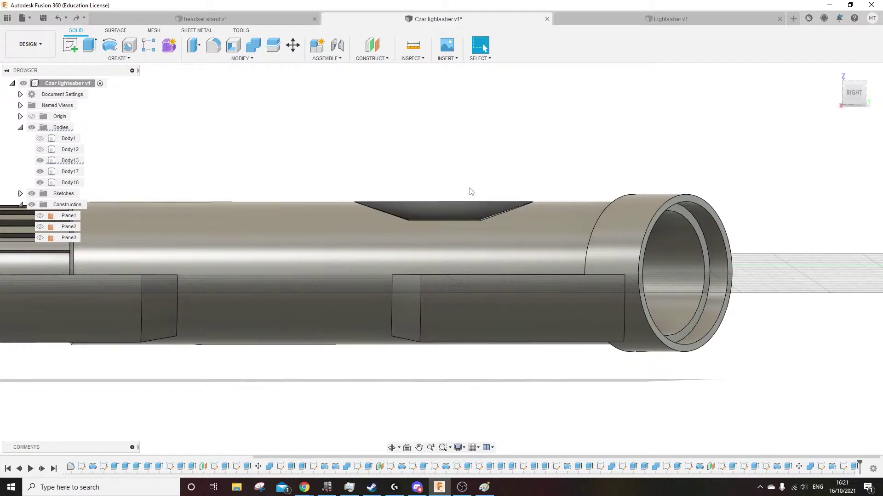
Undo both recess cuts made in the tube's upper side from the trapezoid profiles
{"action": "key", "text": "ctrl+z"}
{"action": "scroll", "coordinate": [470, 188], "scroll_direction": "up", "scroll_amount": 4}
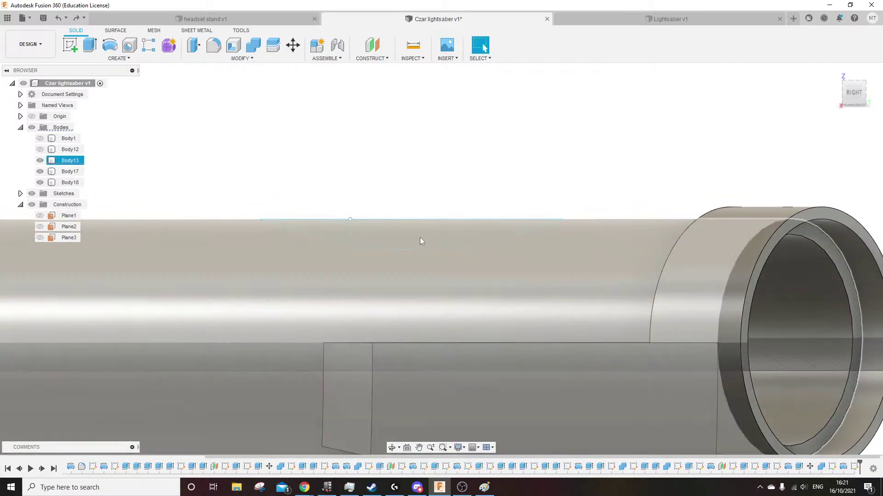
{"action": "key", "text": "ctrl+z"}
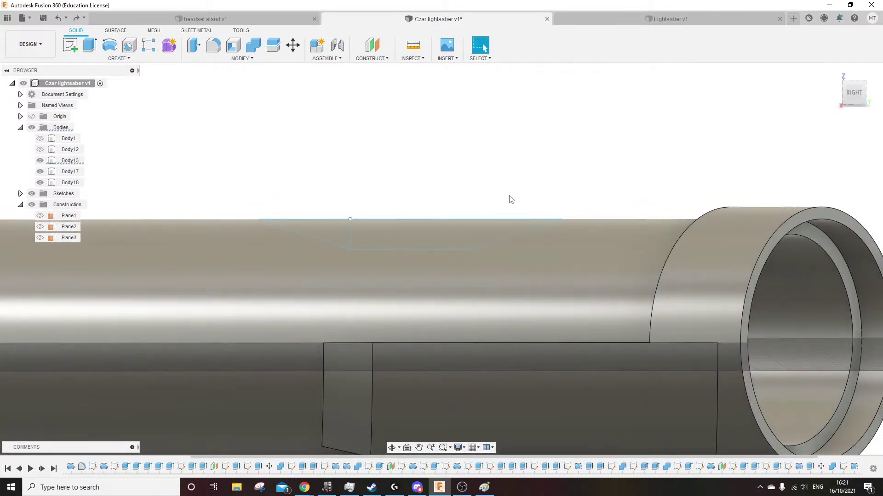
{"action": "key", "text": "ctrl+z"}
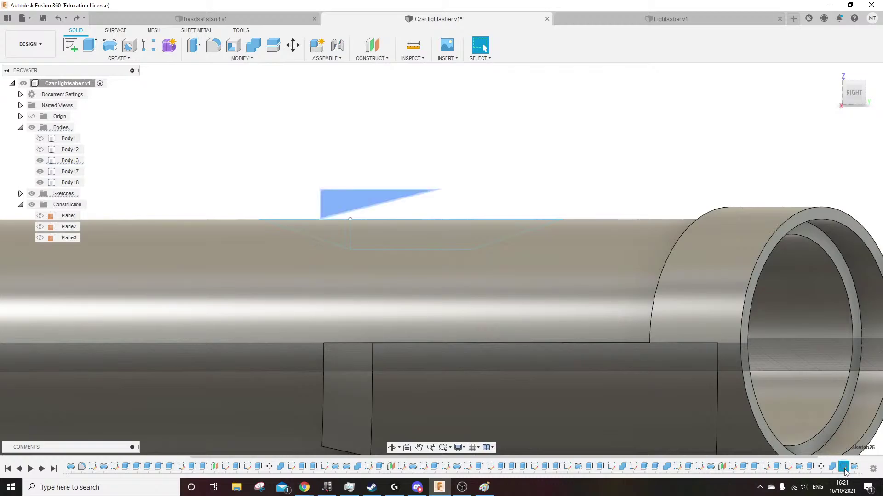
Edit the trapezoid sketch and delete its sloped sides and base, keeping the line along the tube's upper edge
{"action": "right_click", "coordinate": [855, 469]}
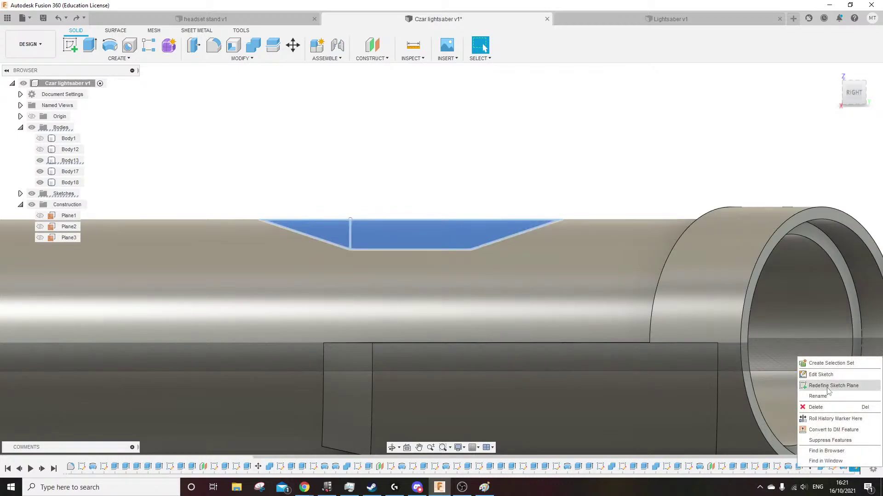
{"action": "left_click", "coordinate": [823, 379]}
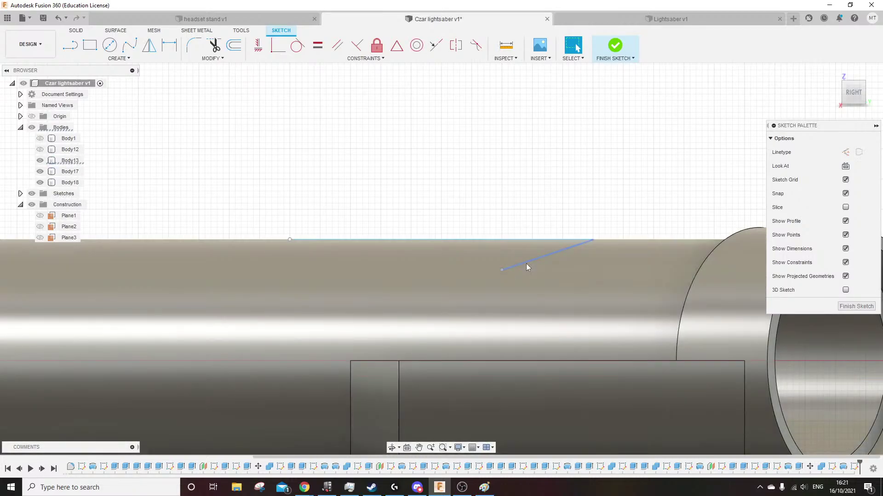
{"action": "left_click", "coordinate": [529, 263]}
{"action": "key", "text": "Delete"}
Extend the remaining line with a 35 mm horizontal line along the tube's upper edge, away from the open end
{"action": "left_click", "coordinate": [70, 44]}
{"action": "middle_click_drag", "start_coordinate": [294, 208], "coordinate": [436, 222]}
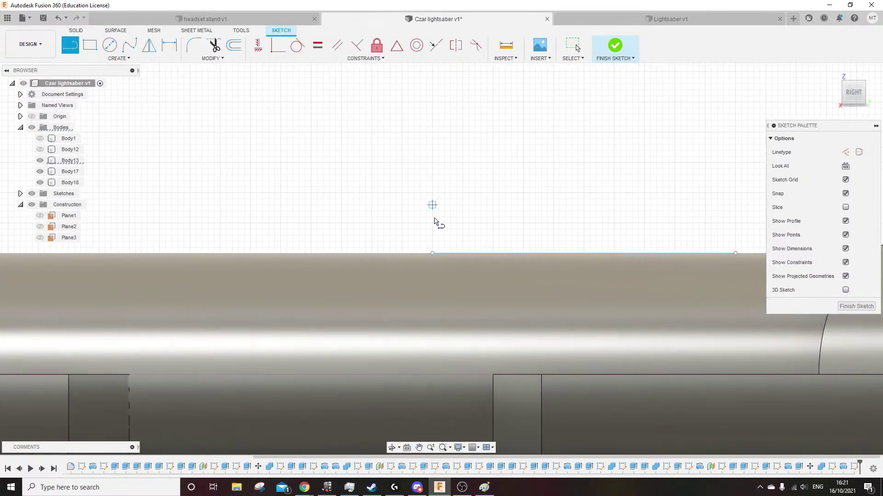
{"action": "left_click", "coordinate": [432, 253]}
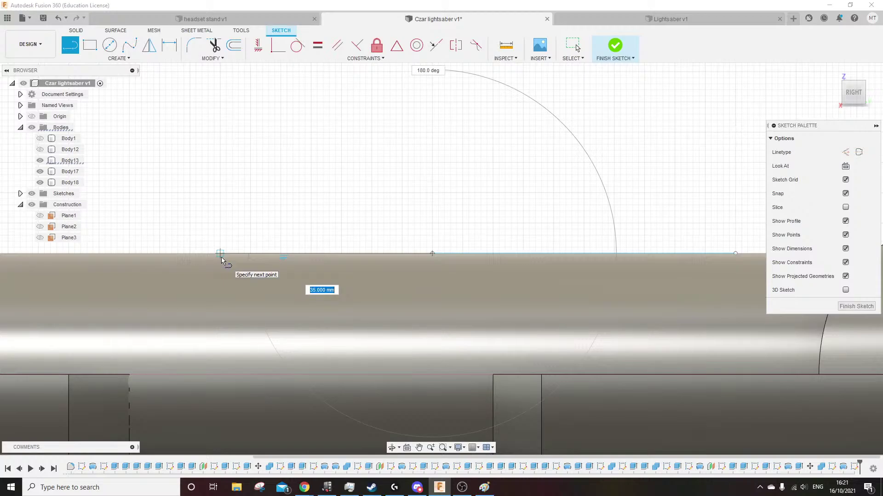
{"action": "left_click", "coordinate": [220, 253]}
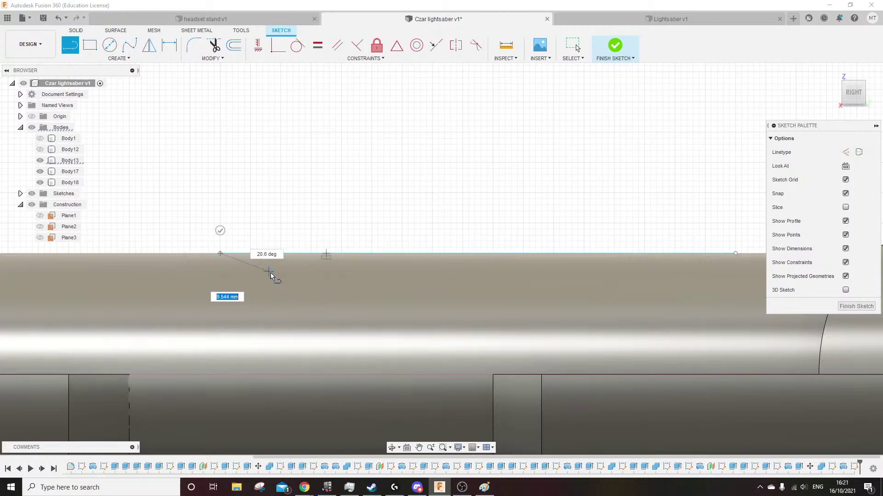
{"action": "key", "text": "Escape"}
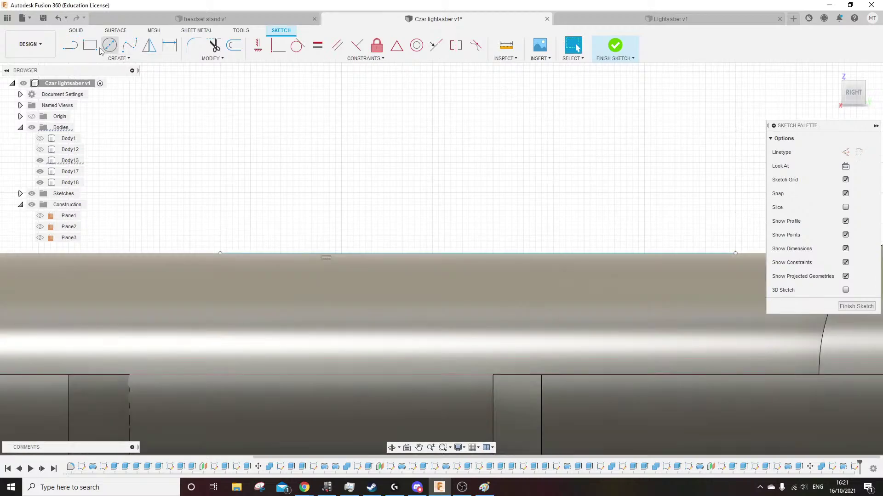
Complete a longer, shallower trapezoid beneath the extended line with a gently sloped side at each end and a long flat base
{"action": "left_click", "coordinate": [280, 254]}
{"action": "left_click", "coordinate": [282, 265]}
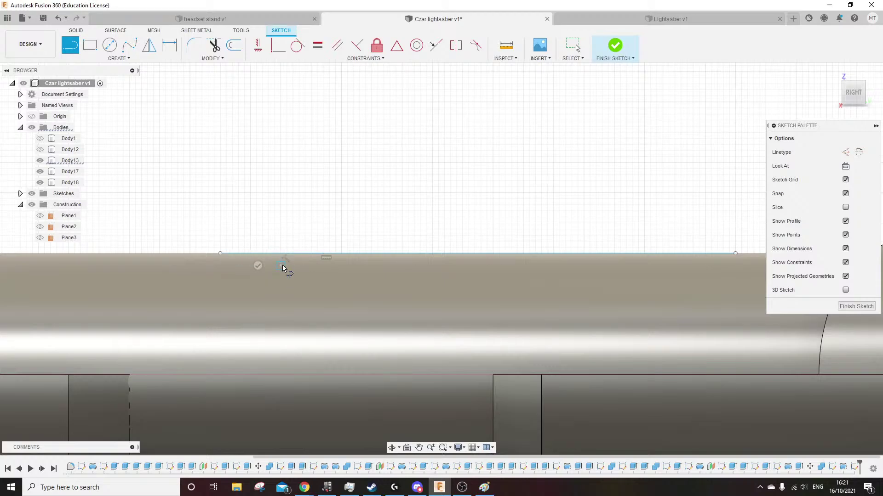
{"action": "left_click", "coordinate": [220, 254]}
{"action": "middle_click_drag", "start_coordinate": [590, 235], "coordinate": [450, 229]}
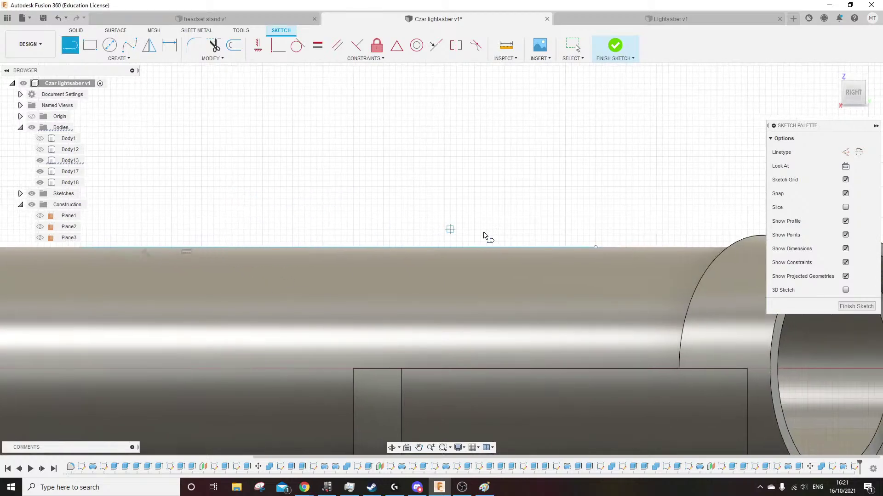
{"action": "left_click", "coordinate": [595, 248]}
{"action": "key", "text": "Escape"}
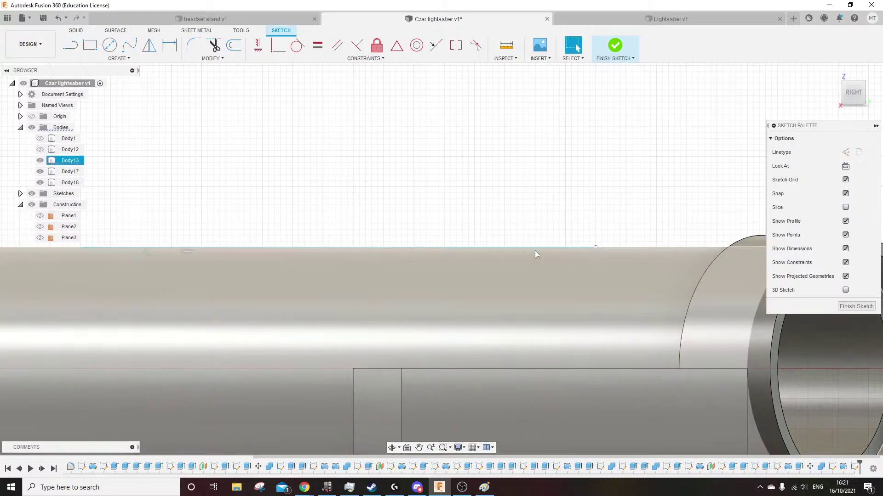
{"action": "key", "text": "l"}
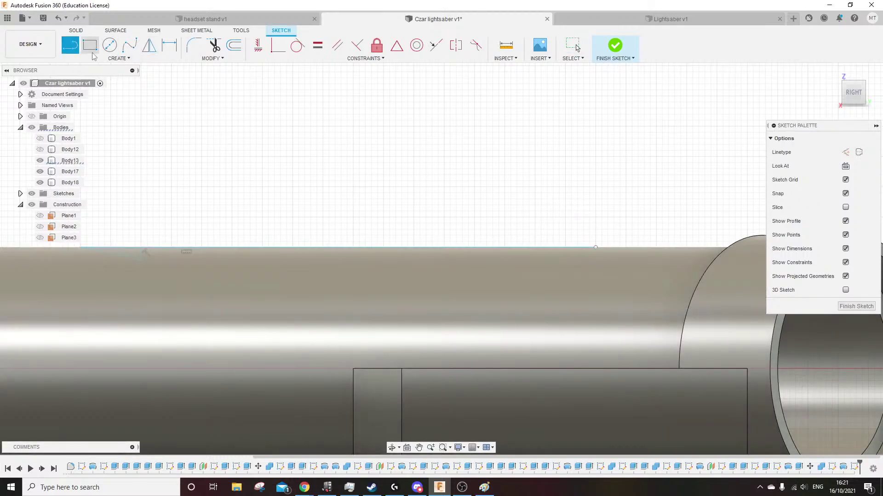
{"action": "left_click", "coordinate": [535, 257]}
{"action": "key", "text": "Escape"}
{"action": "left_click", "coordinate": [530, 260]}
{"action": "key", "text": "Escape"}
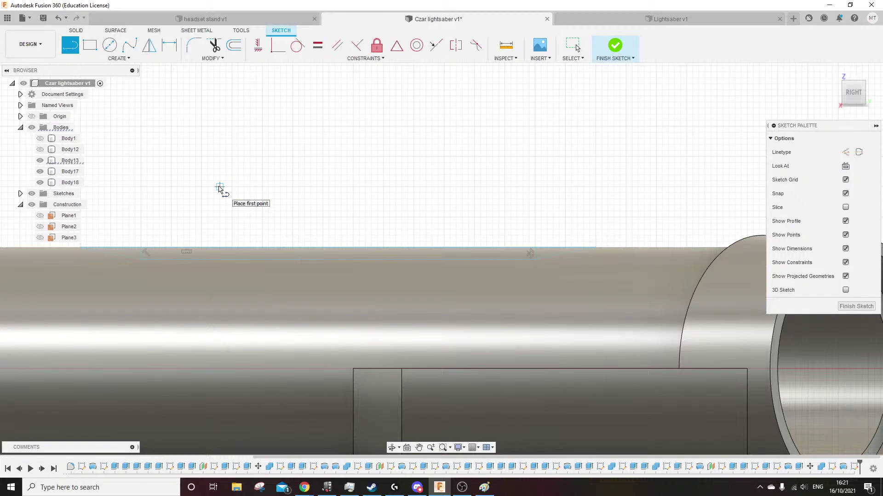
Extrude all the shallow trapezoid's profiles as a cut through one side of the tube's upper edge
{"action": "left_click", "coordinate": [79, 30]}
{"action": "left_click", "coordinate": [89, 45]}
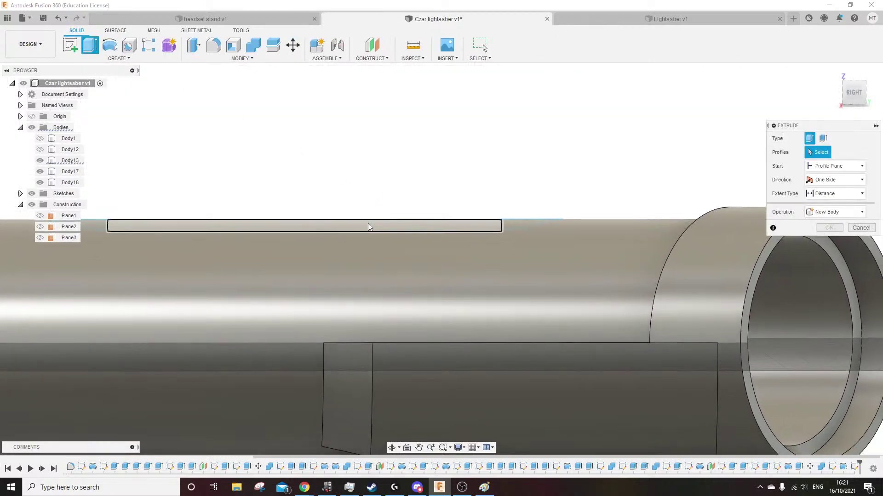
{"action": "left_click", "coordinate": [379, 228]}
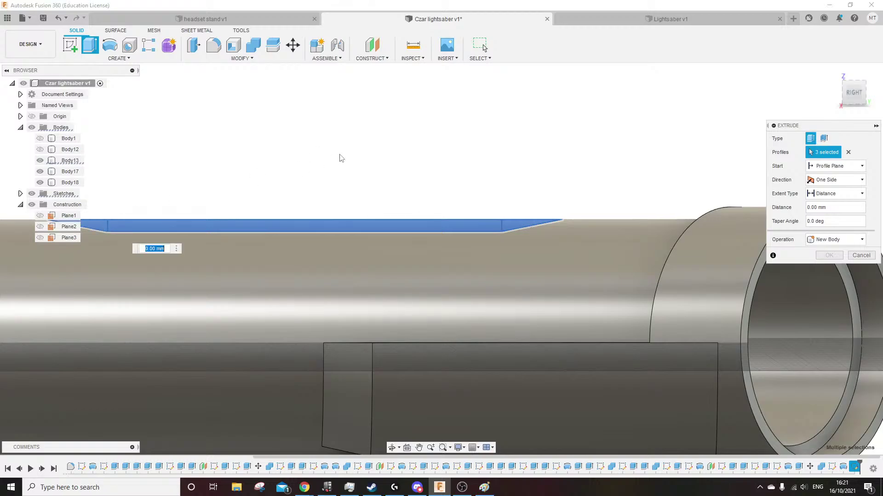
{"action": "middle_click_drag", "start_coordinate": [339, 156], "coordinate": [222, 180], "text": "shift"}
{"action": "left_click_drag", "start_coordinate": [207, 138], "coordinate": [123, 155]}
{"action": "left_click", "coordinate": [829, 269]}
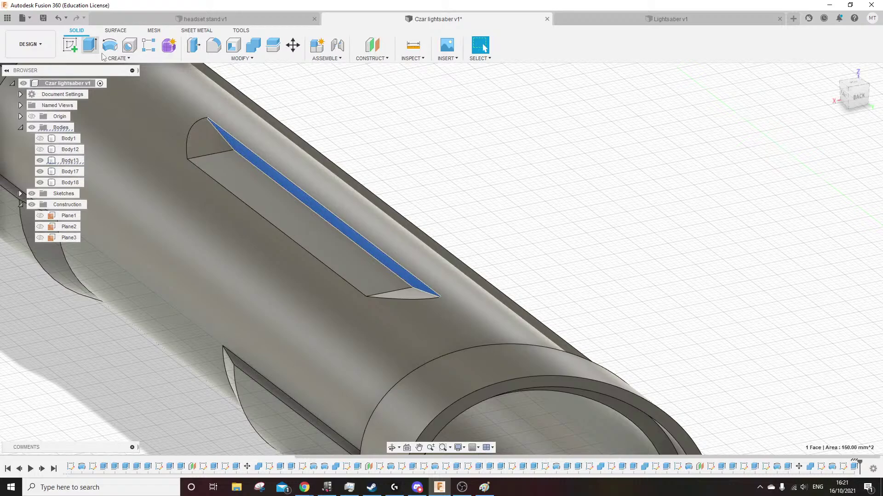
Extrude the recess's long flat trapezoidal side face as a cut across the other side of the tube
{"action": "left_click", "coordinate": [88, 46]}
{"action": "left_click_drag", "start_coordinate": [292, 197], "coordinate": [448, 164]}
{"action": "left_click", "coordinate": [829, 269]}
Start a sketch on the rectangular flat floor of the recess
{"action": "middle_click_drag", "start_coordinate": [582, 241], "coordinate": [496, 82], "text": "shift"}
{"action": "left_click", "coordinate": [462, 209]}
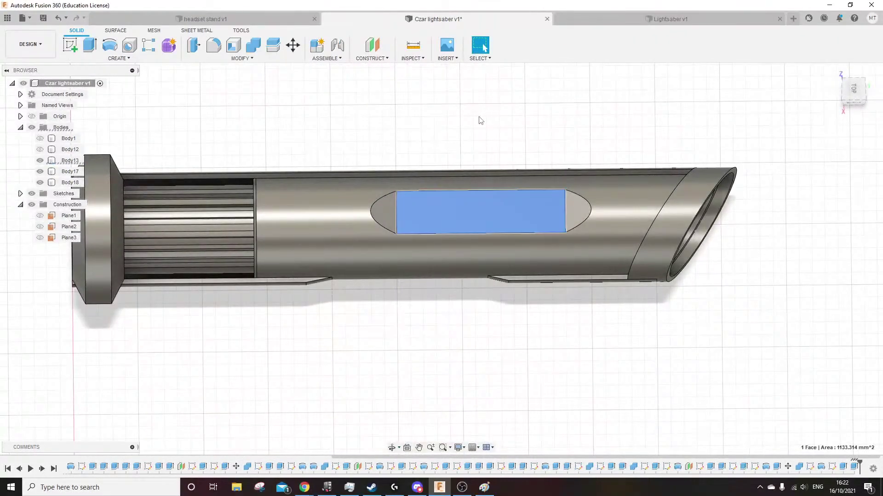
{"action": "middle_click_drag", "start_coordinate": [555, 146], "coordinate": [442, 143]}
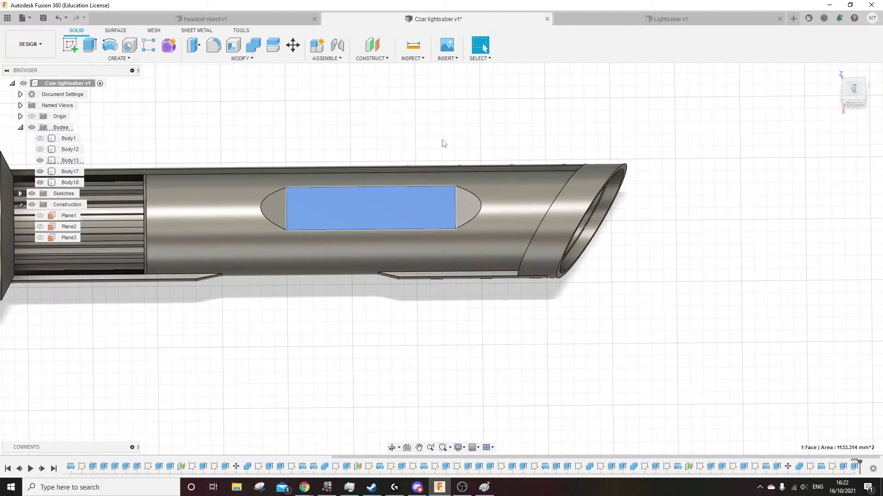
{"action": "key", "text": "Escape"}
{"action": "left_click", "coordinate": [358, 209]}
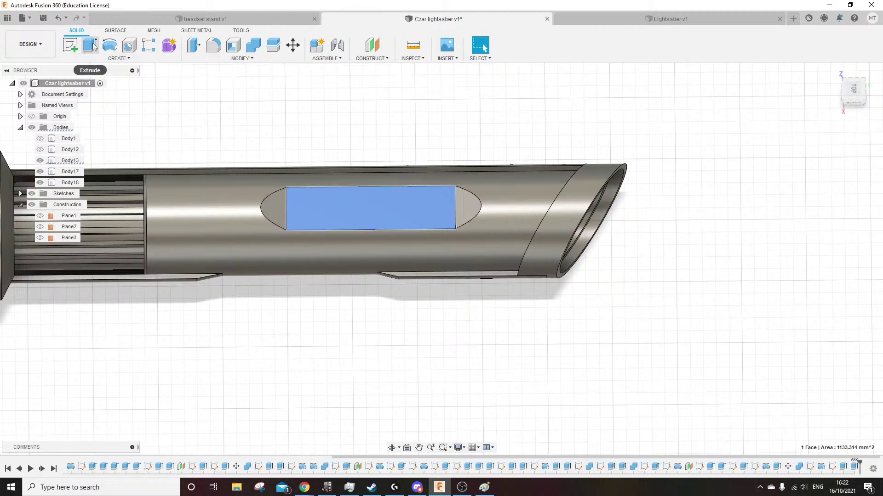
{"action": "left_click", "coordinate": [70, 44]}
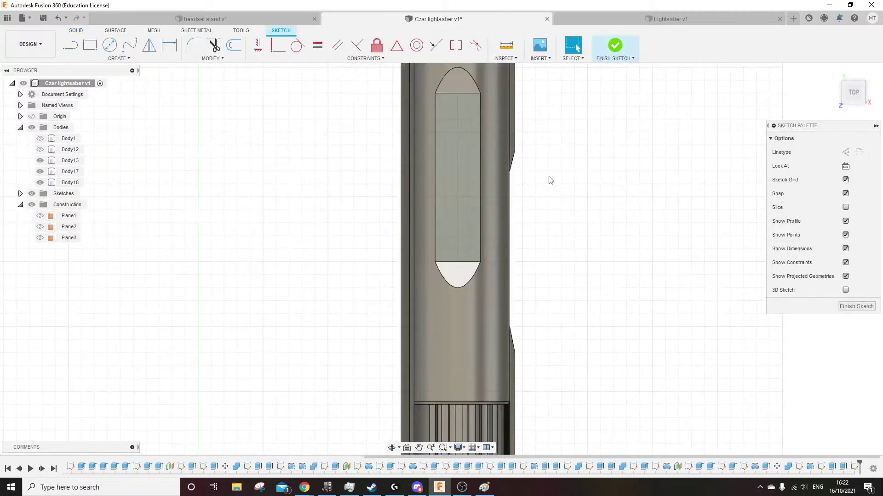
{"action": "mouse_move", "coordinate": [644, 193]}
{"action": "middle_mouse_down", "text": "shift"}
{"action": "mouse_move", "coordinate": [701, 189]}
{"action": "mouse_move", "coordinate": [591, 233]}
{"action": "mouse_move", "coordinate": [396, 148]}
{"action": "mouse_move", "coordinate": [540, 209]}
{"action": "mouse_move", "coordinate": [587, 211]}
{"action": "mouse_move", "coordinate": [487, 239]}
{"action": "middle_mouse_up", "text": "shift"}
{"action": "middle_click_drag", "start_coordinate": [488, 239], "coordinate": [471, 115]}
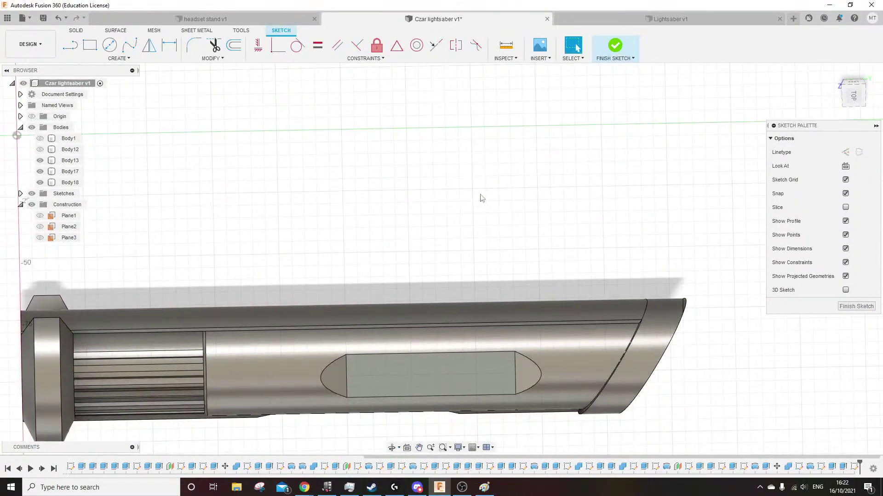
{"action": "left_click", "coordinate": [853, 97]}
{"action": "middle_click_drag", "start_coordinate": [529, 260], "coordinate": [510, 141]}
{"action": "scroll", "coordinate": [483, 232], "scroll_direction": "up", "scroll_amount": 1}
{"action": "scroll", "coordinate": [482, 235], "scroll_direction": "up", "scroll_amount": 2}
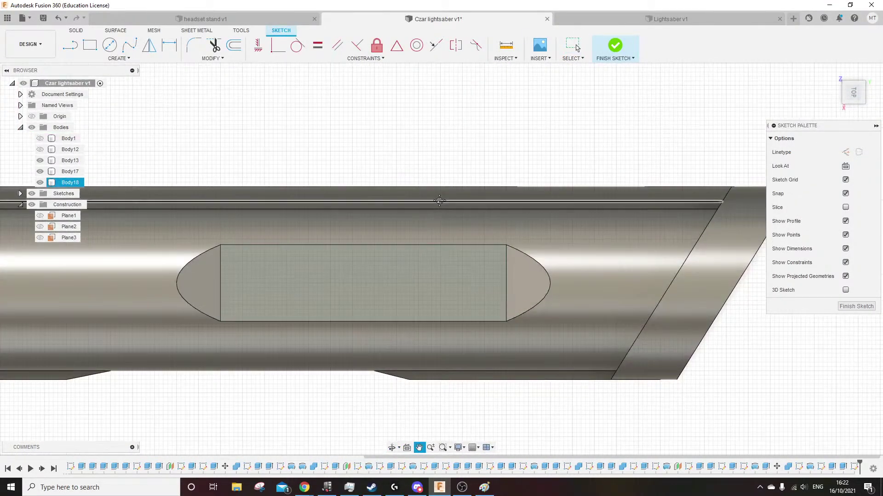
{"action": "left_click", "coordinate": [246, 30]}
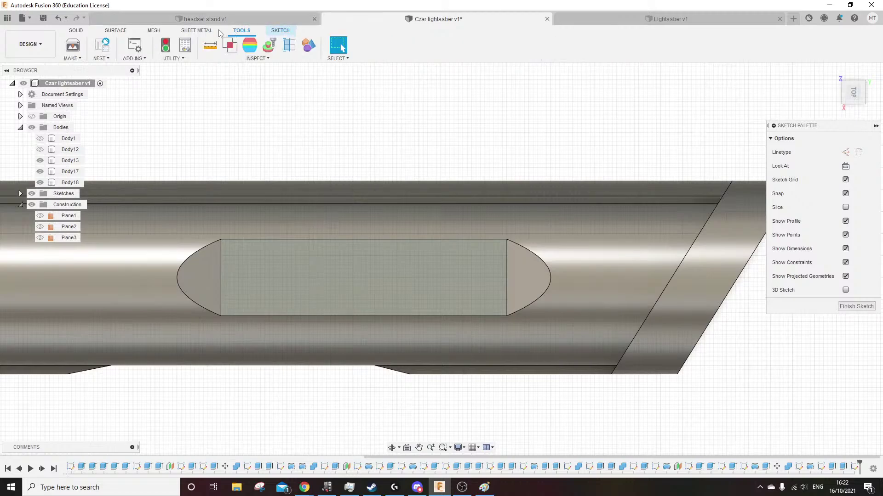
{"action": "left_click", "coordinate": [202, 31]}
{"action": "left_click", "coordinate": [132, 32]}
{"action": "left_click", "coordinate": [143, 34]}
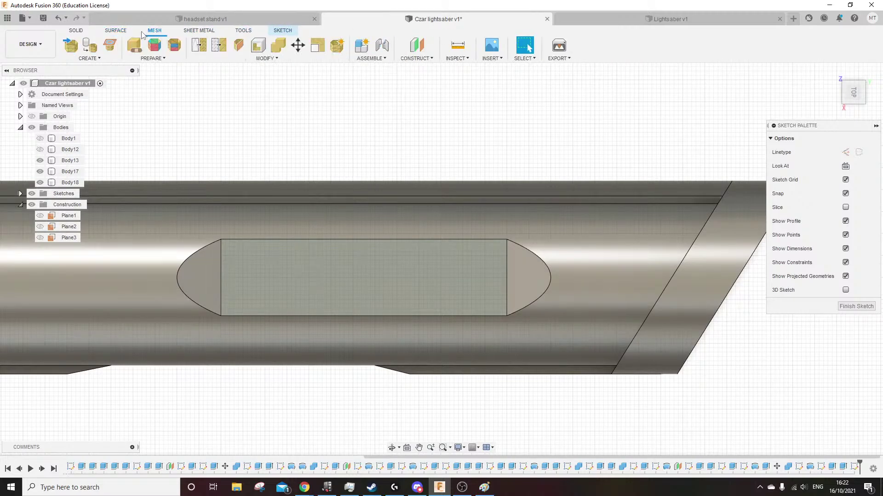
{"action": "left_click", "coordinate": [76, 33]}
{"action": "left_click", "coordinate": [286, 31]}
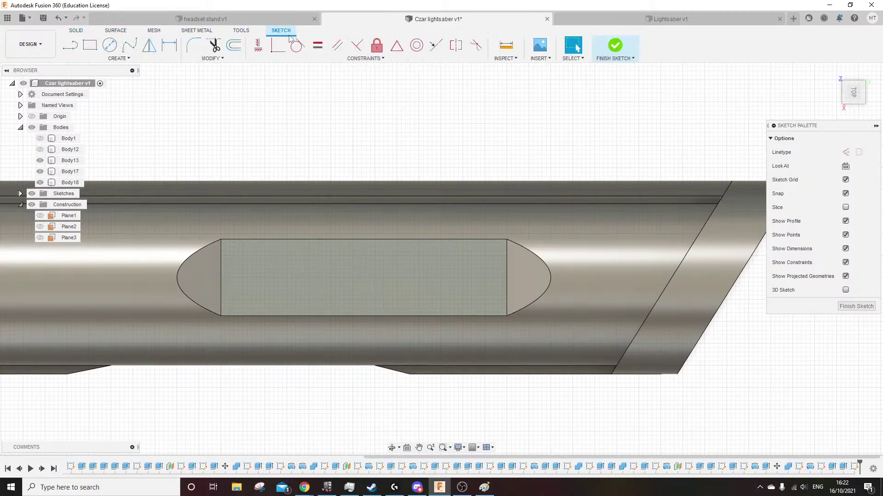
{"action": "left_click", "coordinate": [223, 59]}
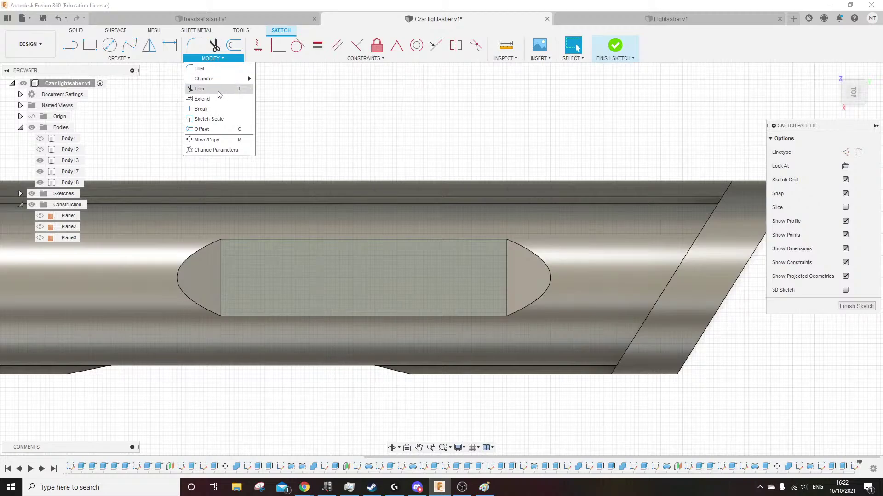
Create a sketch text box spanning the recess's rectangular floor from corner to opposite corner
{"action": "left_click", "coordinate": [118, 59]}
{"action": "left_click", "coordinate": [89, 170]}
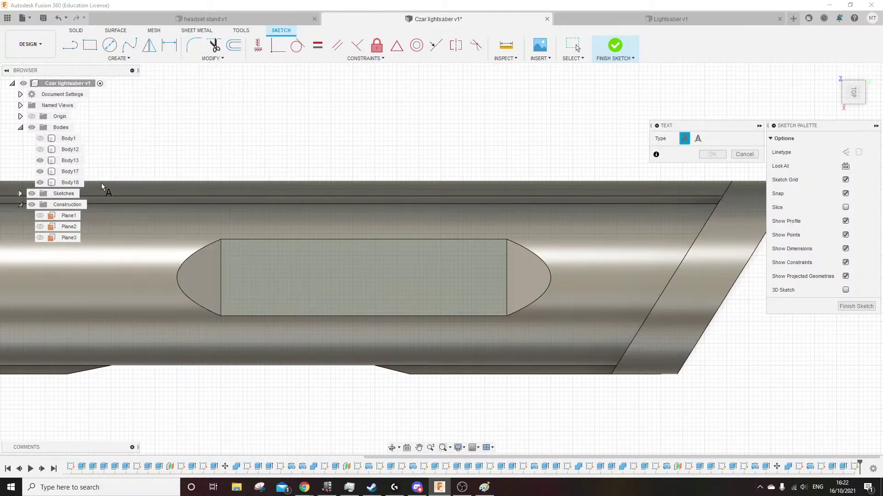
{"action": "left_click", "coordinate": [222, 241]}
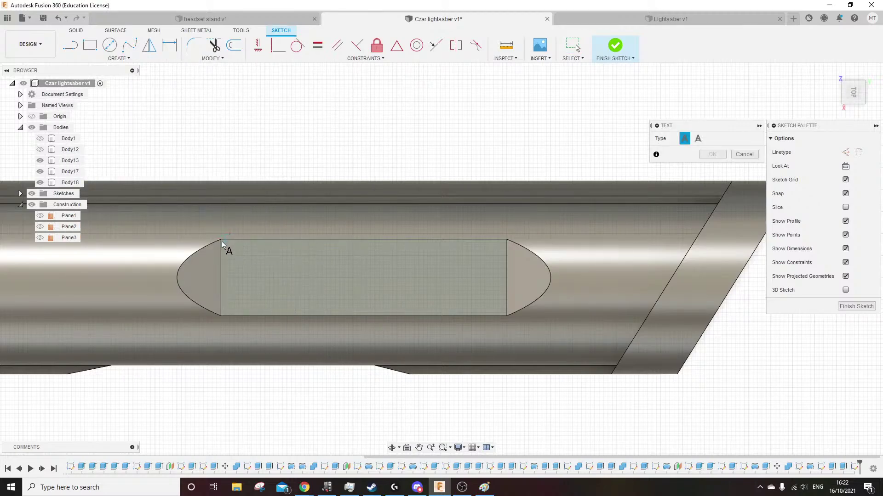
{"action": "left_click", "coordinate": [505, 316]}
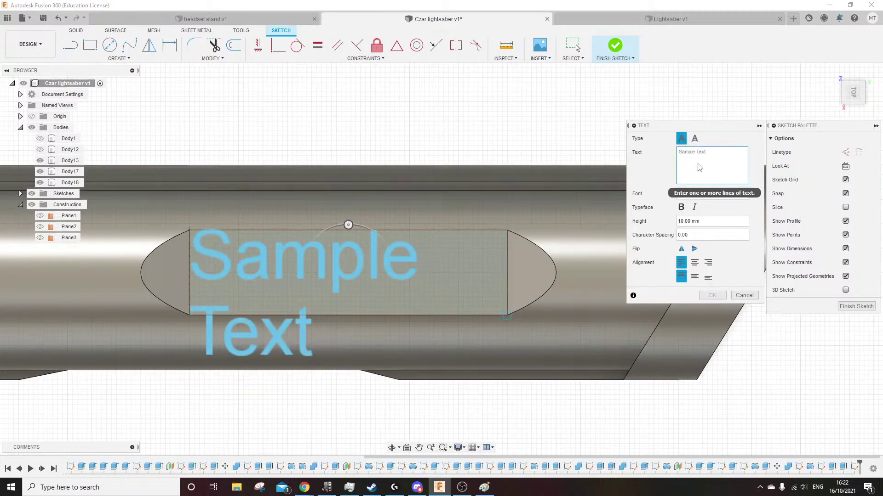
Enter the name as the text and center it horizontally and vertically in its box
{"action": "type", "text": "Argie"}
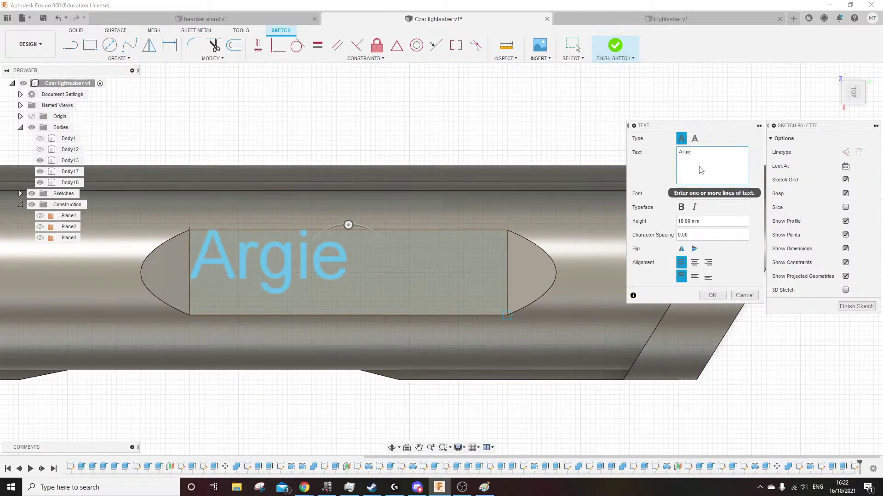
{"action": "left_click", "coordinate": [697, 264]}
{"action": "left_click", "coordinate": [694, 278]}
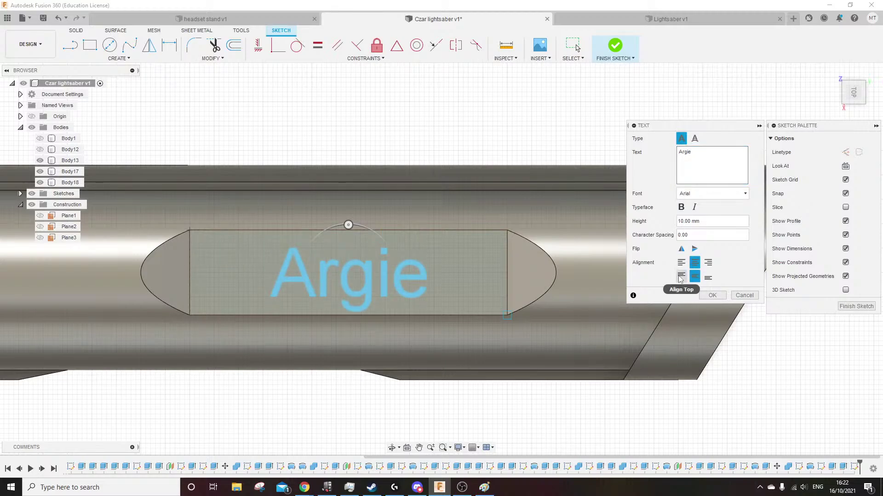
Try the Algerian font and the Modern No. 20 font on the name text in the recess
{"action": "left_click", "coordinate": [725, 195]}
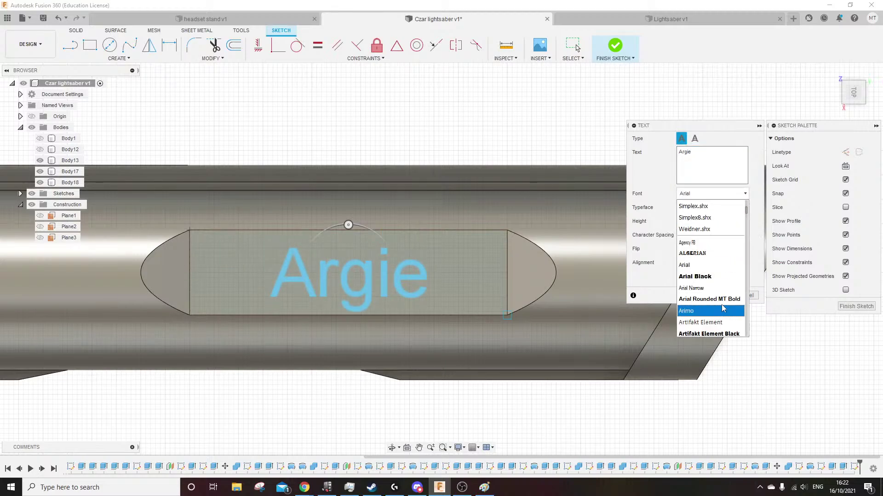
{"action": "left_click", "coordinate": [707, 253]}
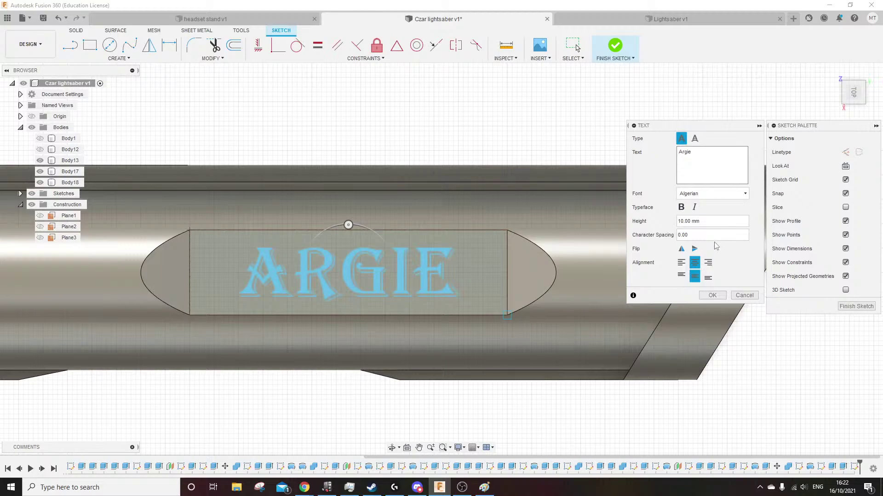
{"action": "left_click", "coordinate": [715, 195]}
{"action": "scroll", "coordinate": [717, 262], "scroll_direction": "down", "scroll_amount": 5}
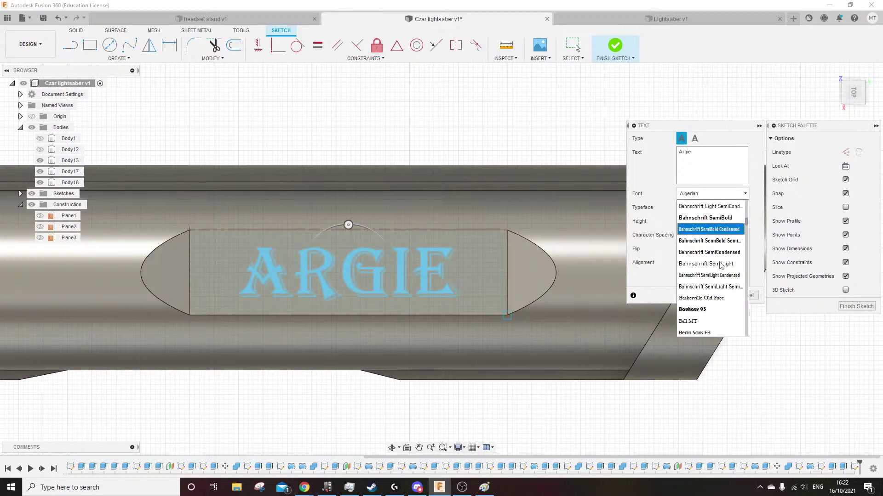
{"action": "scroll", "coordinate": [718, 262], "scroll_direction": "down", "scroll_amount": 20}
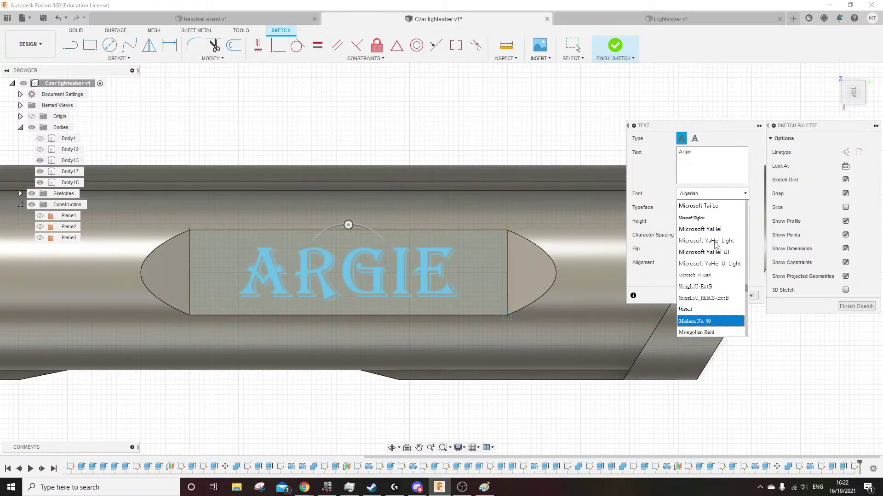
{"action": "scroll", "coordinate": [715, 245], "scroll_direction": "up", "scroll_amount": 20}
{"action": "scroll", "coordinate": [711, 237], "scroll_direction": "down", "scroll_amount": 20}
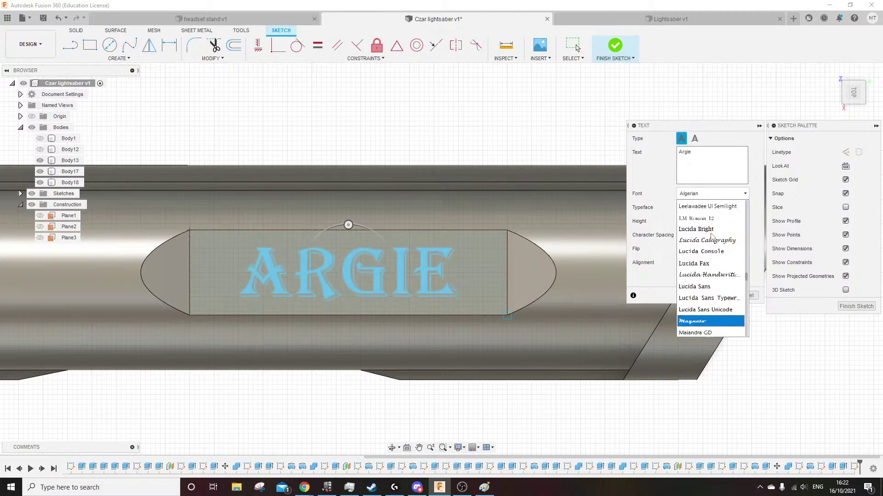
{"action": "scroll", "coordinate": [708, 324], "scroll_direction": "down", "scroll_amount": 7}
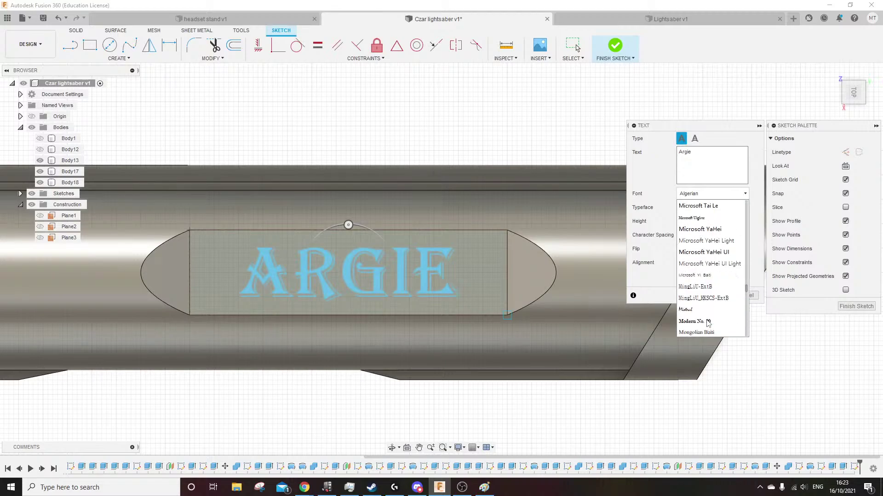
{"action": "left_click", "coordinate": [706, 286]}
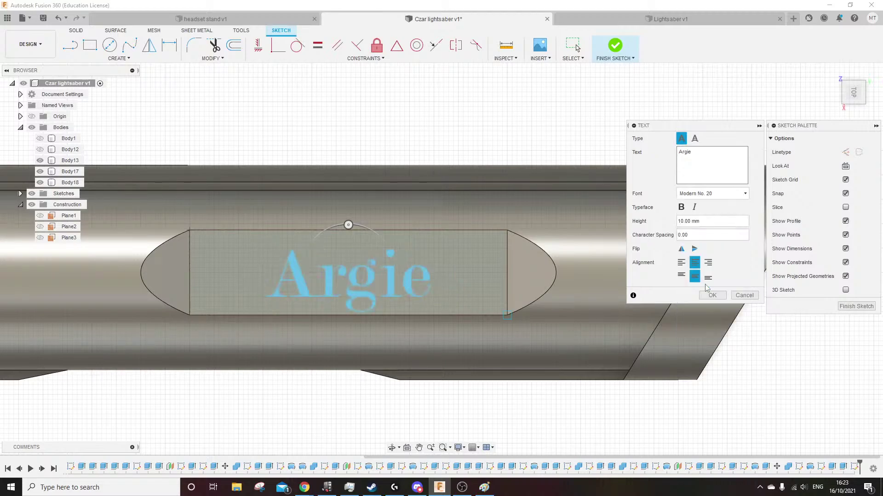
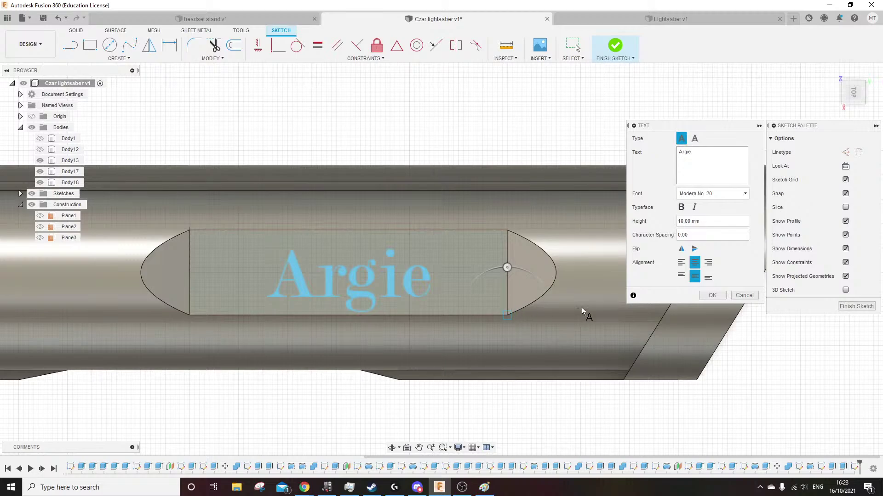
Try the Wide Latin font on the name text
{"action": "left_click", "coordinate": [716, 194]}
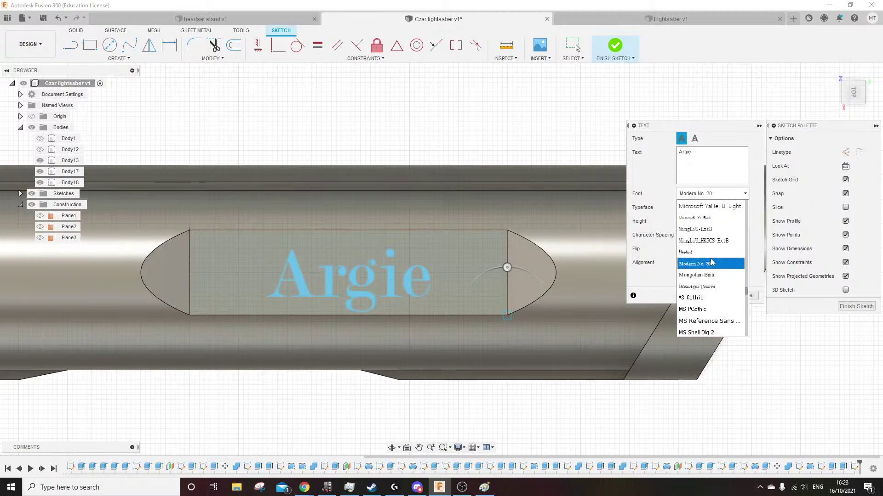
{"action": "scroll", "coordinate": [711, 260], "scroll_direction": "down", "scroll_amount": 15}
{"action": "scroll", "coordinate": [711, 262], "scroll_direction": "down", "scroll_amount": 5}
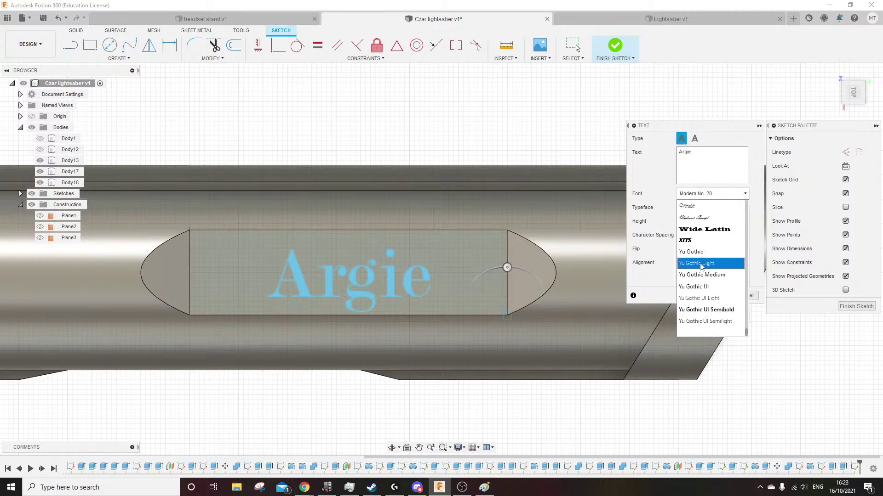
{"action": "left_click", "coordinate": [702, 229]}
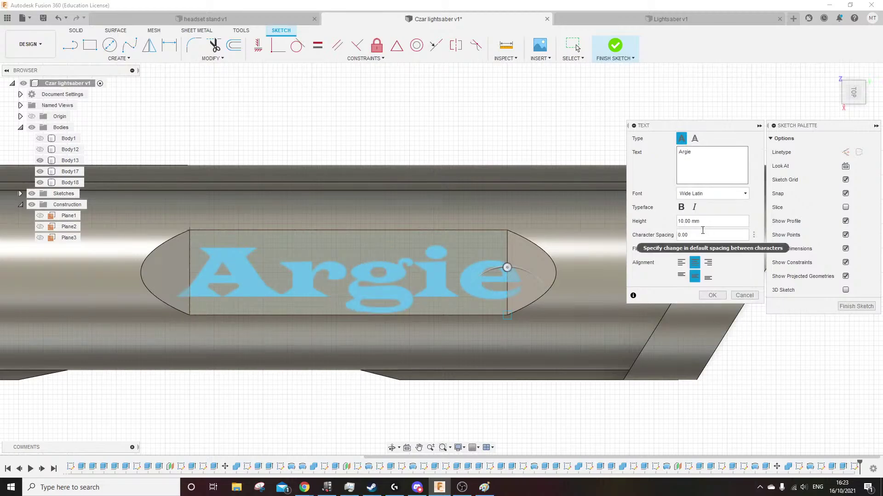
Try the XITS font and the Vermin Vibes 2 Soft font on the name text
{"action": "left_click", "coordinate": [717, 192]}
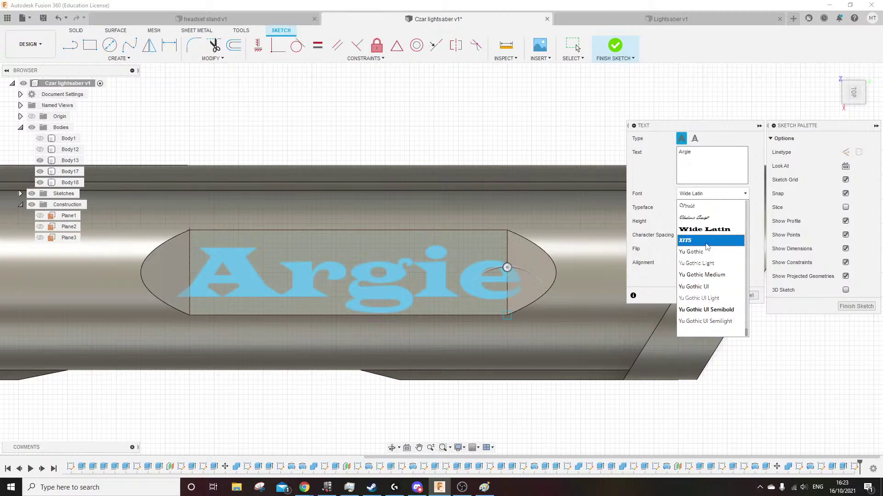
{"action": "left_click", "coordinate": [706, 238]}
{"action": "left_click", "coordinate": [722, 194]}
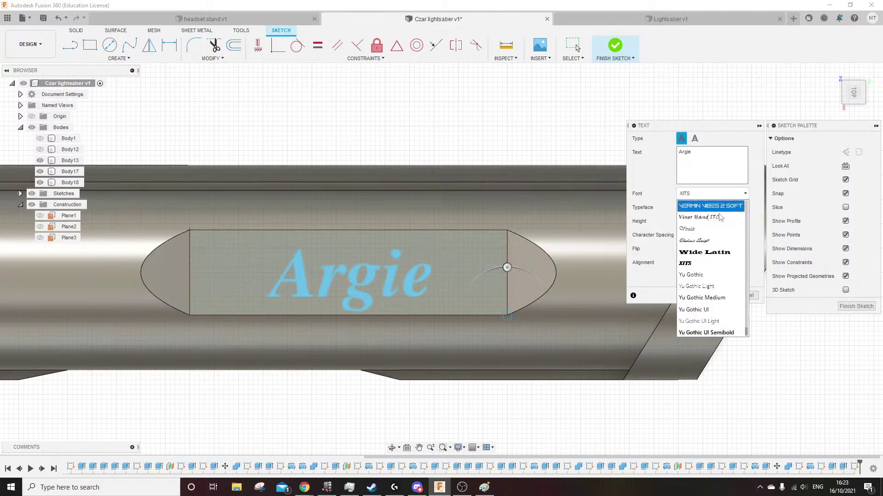
{"action": "left_click", "coordinate": [720, 224]}
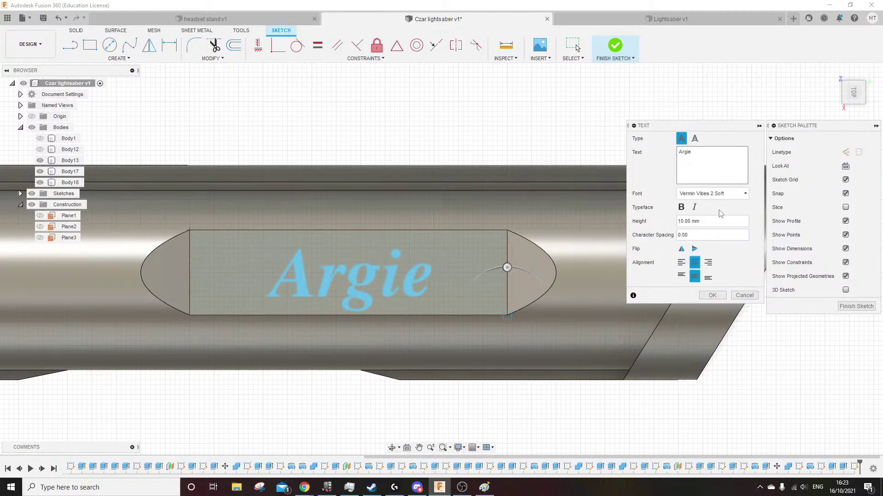
Try the Times New Roman font and the Stencil font on the name text
{"action": "left_click", "coordinate": [721, 194]}
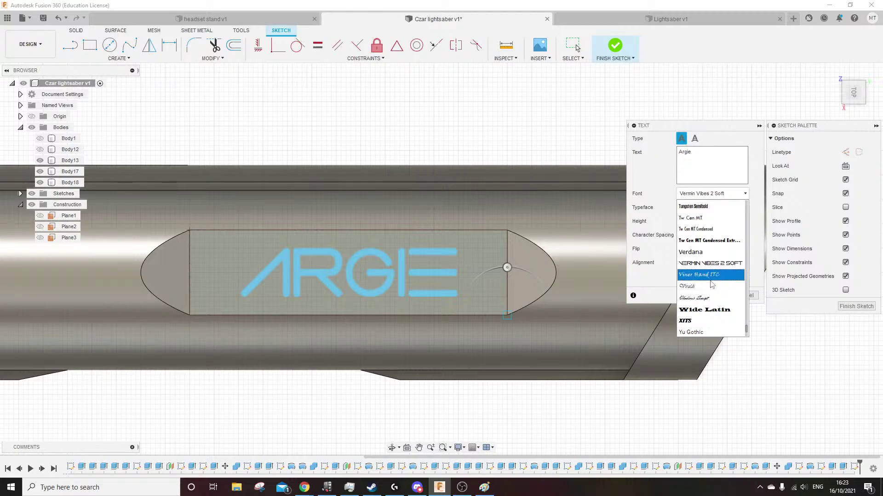
{"action": "scroll", "coordinate": [714, 286], "scroll_direction": "up", "scroll_amount": 2}
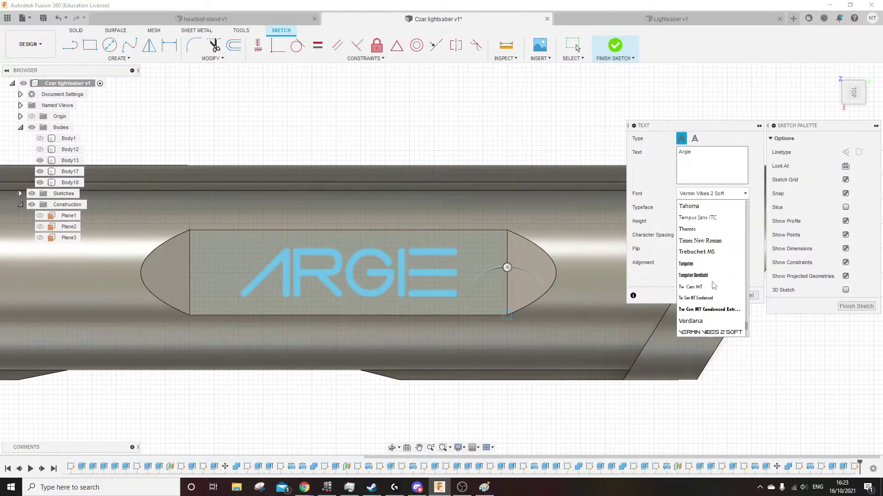
{"action": "left_click", "coordinate": [712, 250]}
{"action": "left_click", "coordinate": [712, 193]}
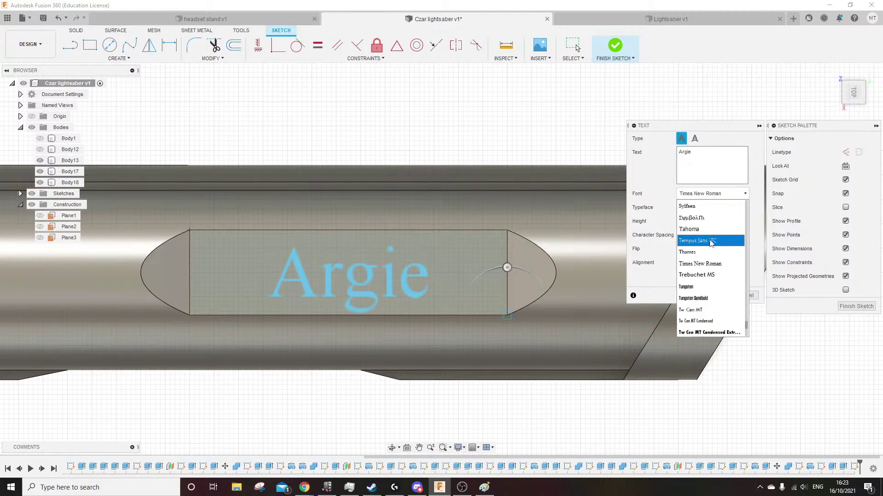
{"action": "left_click", "coordinate": [712, 240]}
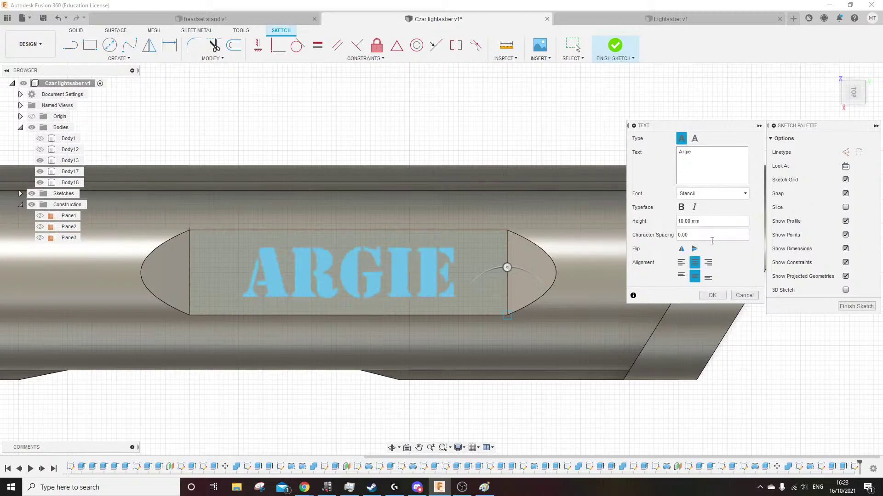
Try the Rockwell font and the Poor Richard font on the name text
{"action": "left_click", "coordinate": [725, 194]}
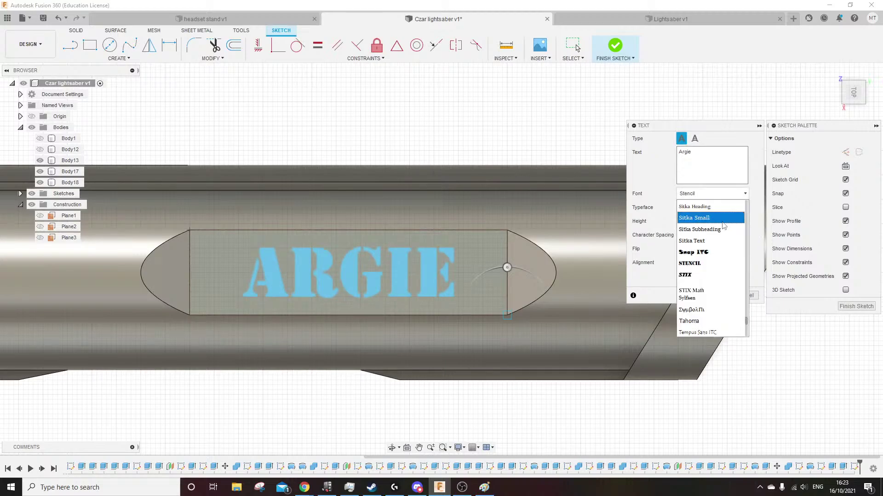
{"action": "scroll", "coordinate": [712, 230], "scroll_direction": "up", "scroll_amount": 3}
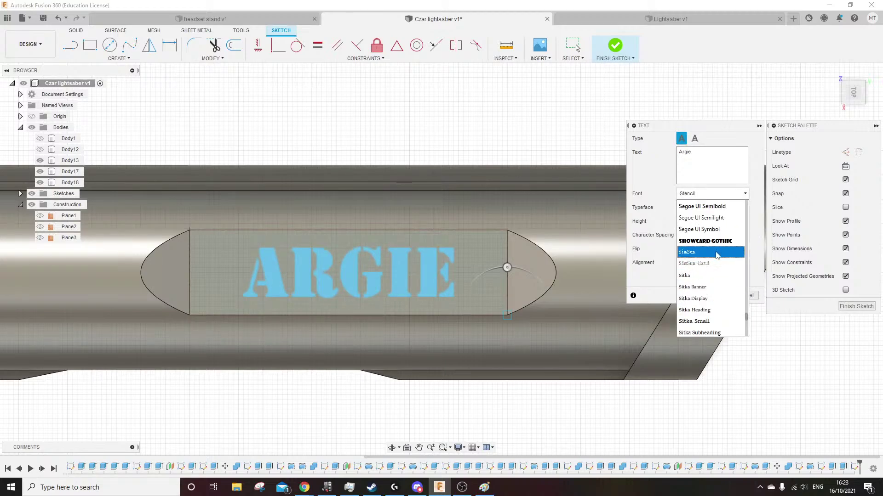
{"action": "scroll", "coordinate": [715, 258], "scroll_direction": "up", "scroll_amount": 3}
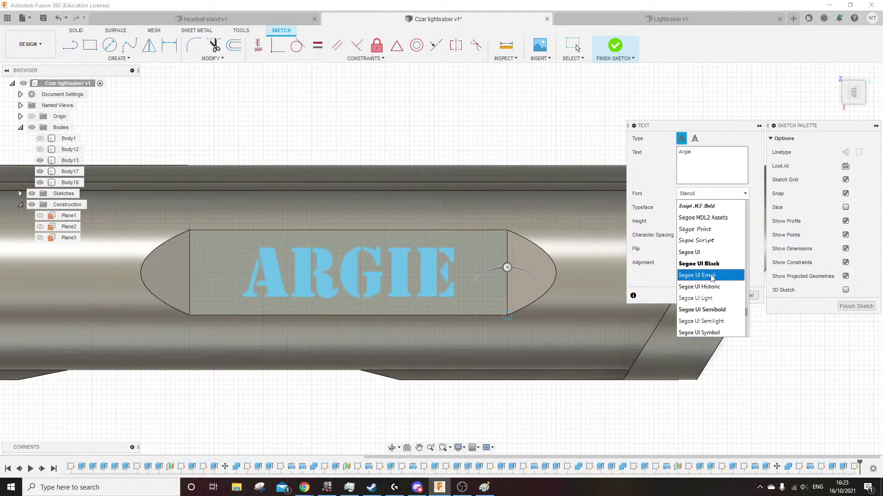
{"action": "scroll", "coordinate": [710, 275], "scroll_direction": "up", "scroll_amount": 3}
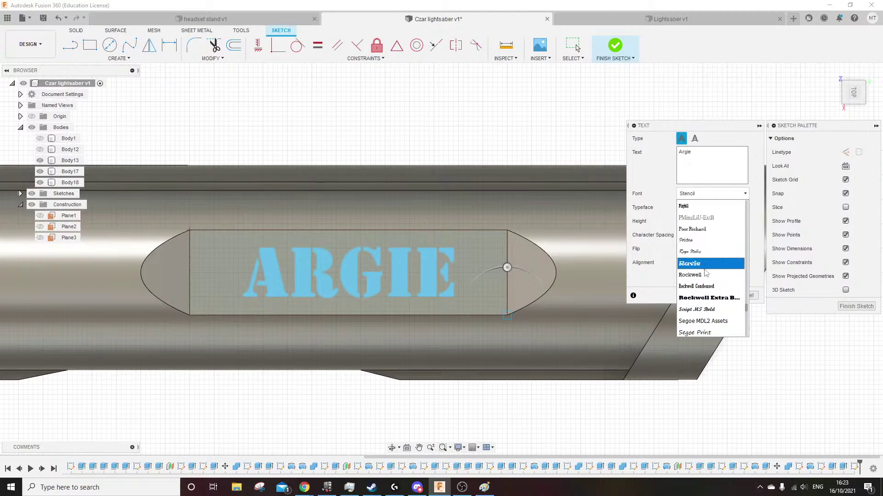
{"action": "left_click", "coordinate": [706, 275]}
{"action": "left_click", "coordinate": [712, 193]}
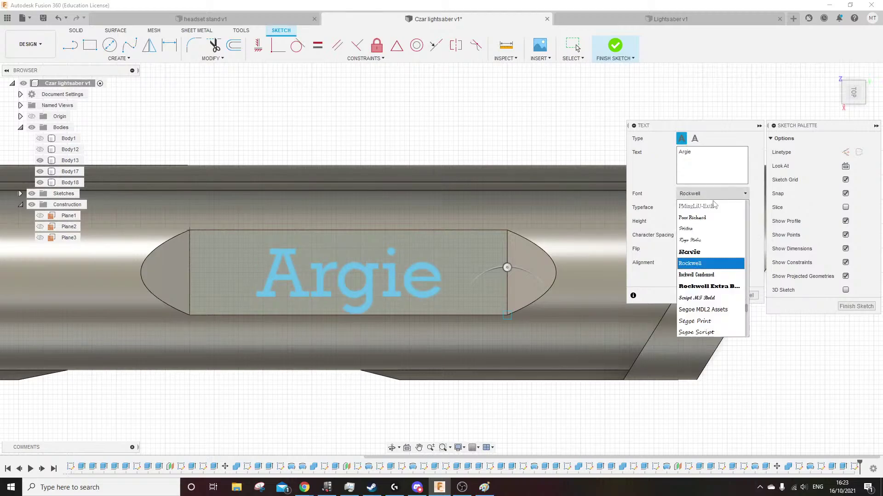
{"action": "left_click", "coordinate": [703, 218]}
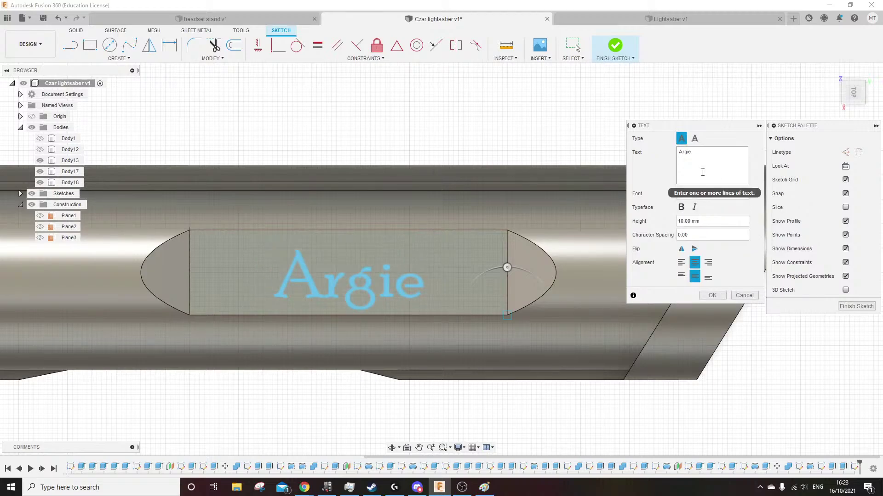
Try the Papyrus font and the Palatino Linotype font on the name text
{"action": "left_click", "coordinate": [707, 195]}
{"action": "scroll", "coordinate": [713, 262], "scroll_direction": "up", "scroll_amount": 2}
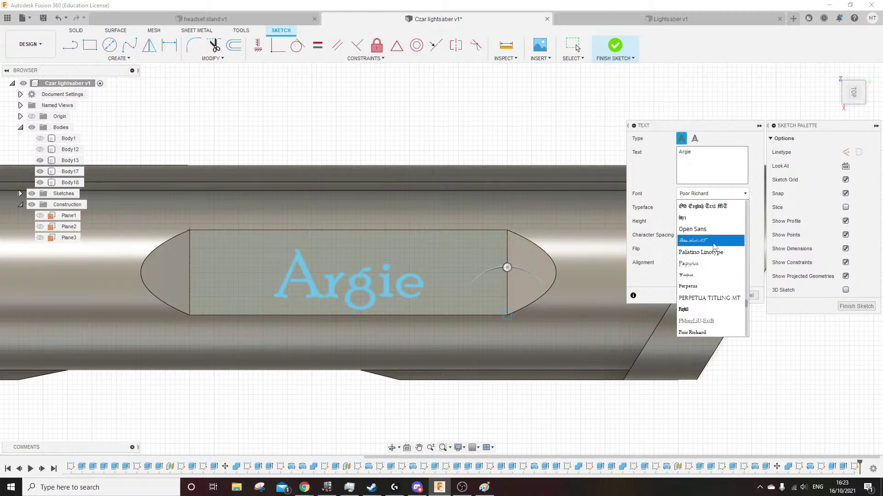
{"action": "left_click", "coordinate": [714, 263]}
{"action": "left_click", "coordinate": [710, 198]}
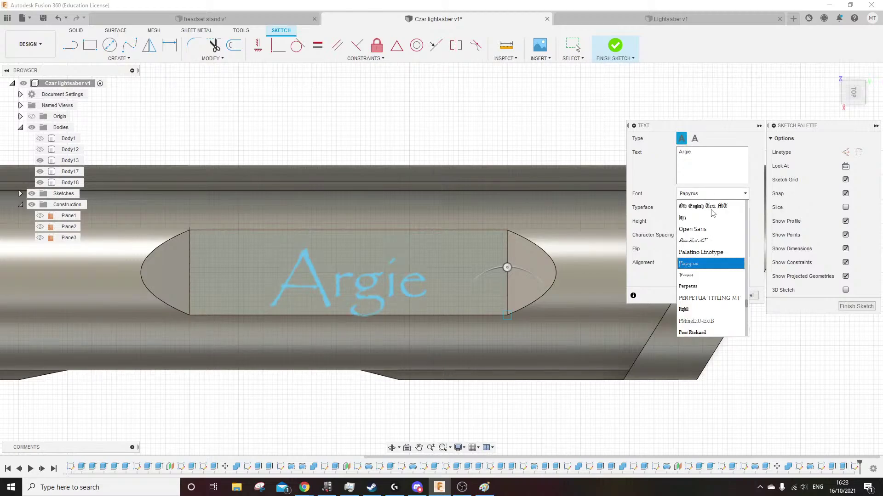
{"action": "left_click", "coordinate": [713, 253]}
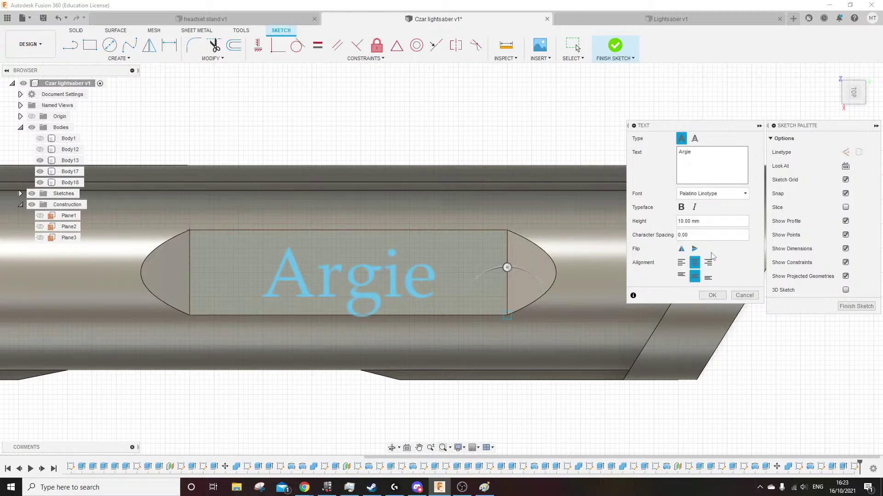
Try the Lucida Fax font on the name text
{"action": "left_click", "coordinate": [712, 194]}
{"action": "scroll", "coordinate": [708, 269], "scroll_direction": "up", "scroll_amount": 6}
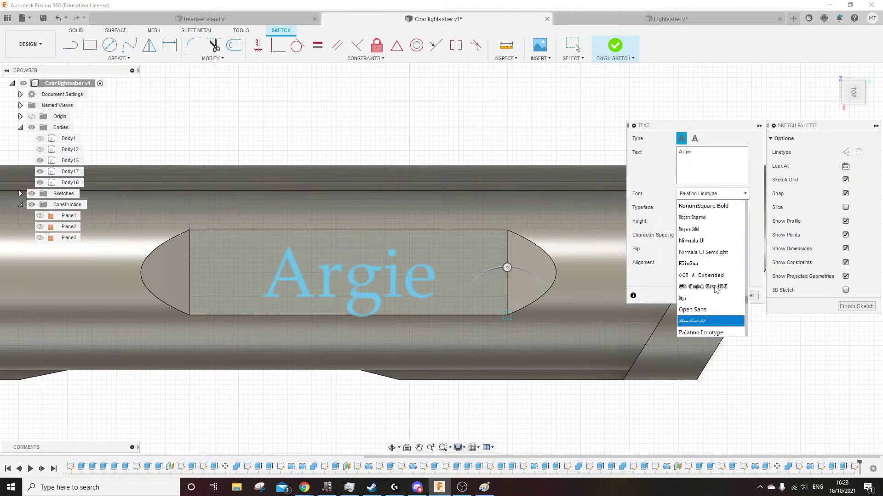
{"action": "scroll", "coordinate": [708, 269], "scroll_direction": "up", "scroll_amount": 5}
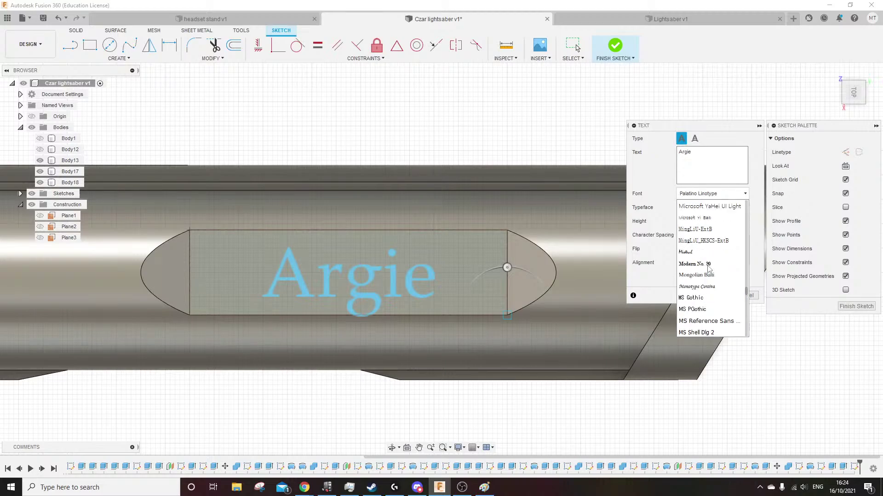
{"action": "scroll", "coordinate": [705, 269], "scroll_direction": "up", "scroll_amount": 2}
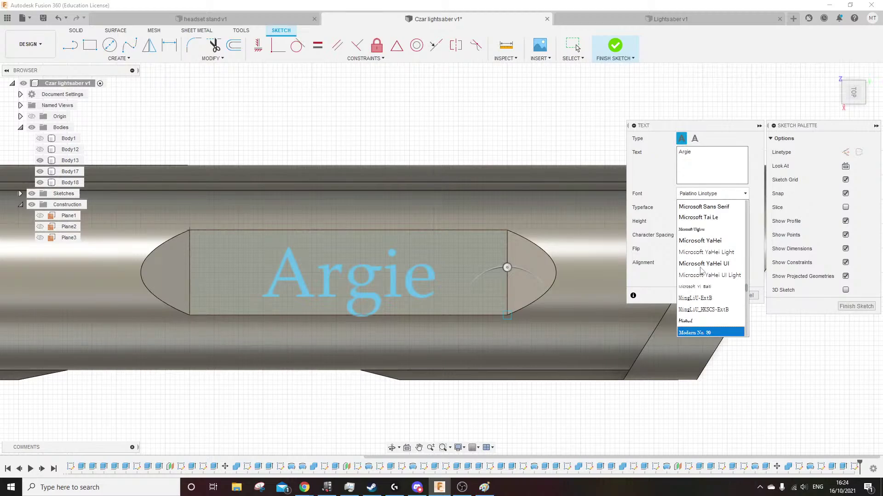
{"action": "scroll", "coordinate": [700, 270], "scroll_direction": "up", "scroll_amount": 2}
{"action": "scroll", "coordinate": [701, 270], "scroll_direction": "up", "scroll_amount": 2}
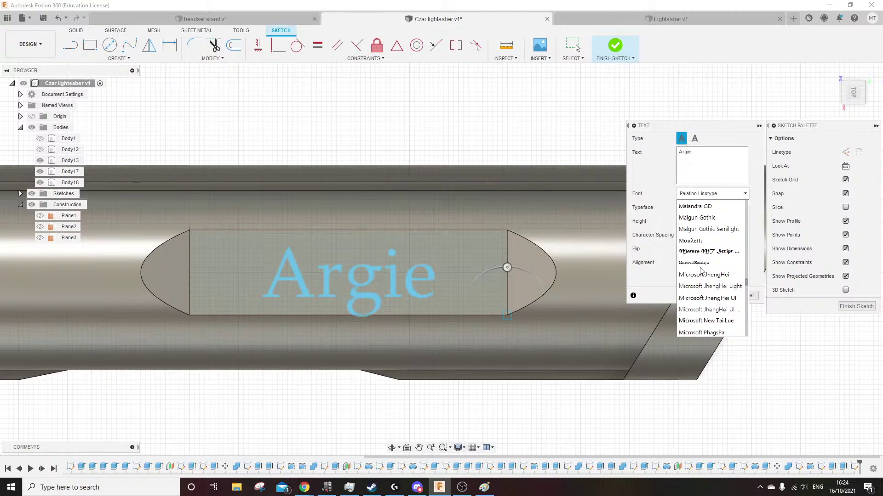
{"action": "scroll", "coordinate": [701, 271], "scroll_direction": "up", "scroll_amount": 3}
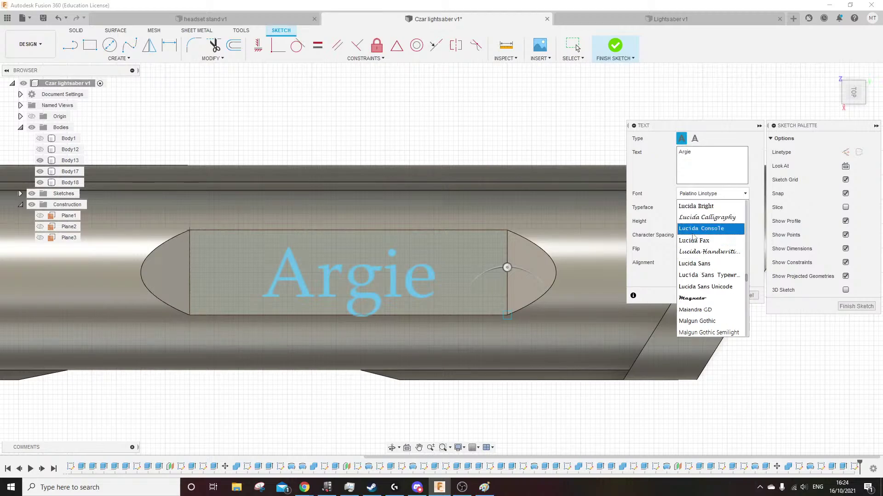
{"action": "left_click", "coordinate": [698, 243]}
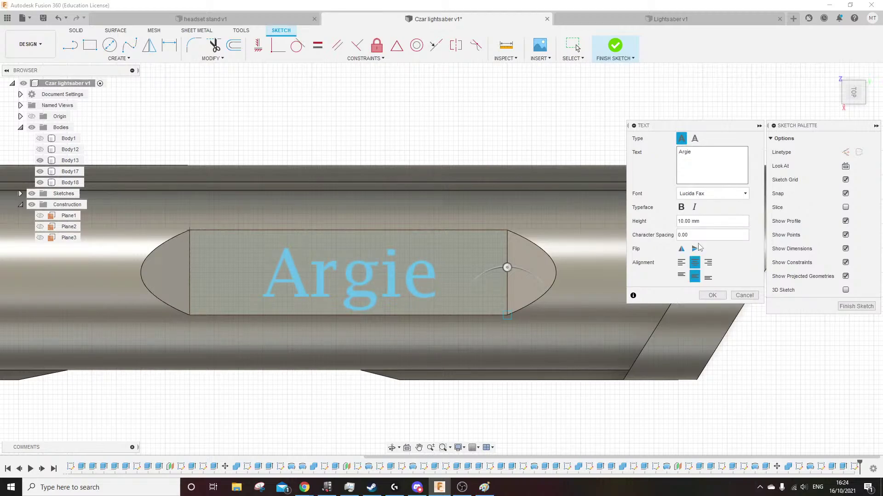
Set the font of the name text on the recess floor to Javanese Text
{"action": "left_click", "coordinate": [710, 194]}
{"action": "scroll", "coordinate": [713, 299], "scroll_direction": "up", "scroll_amount": 6}
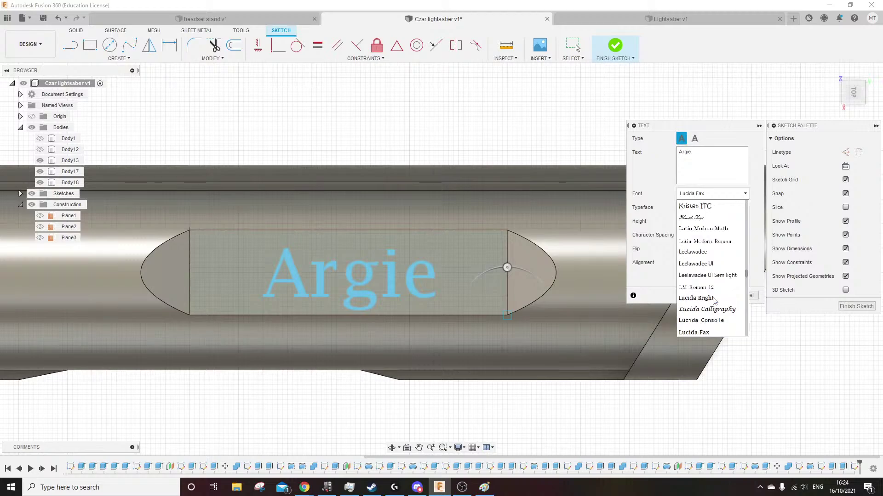
{"action": "left_click", "coordinate": [707, 205]}
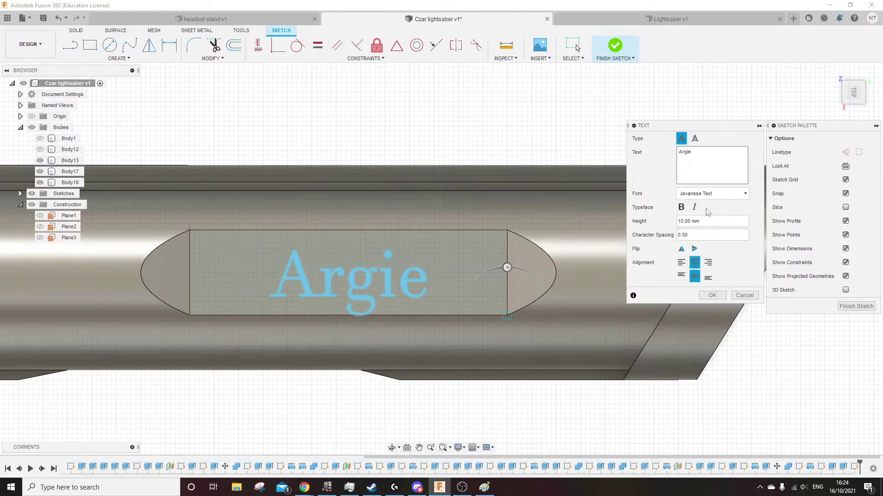
Try the Imprint MT Shadow font and the Cooper Black font on the name text
{"action": "left_click", "coordinate": [707, 198]}
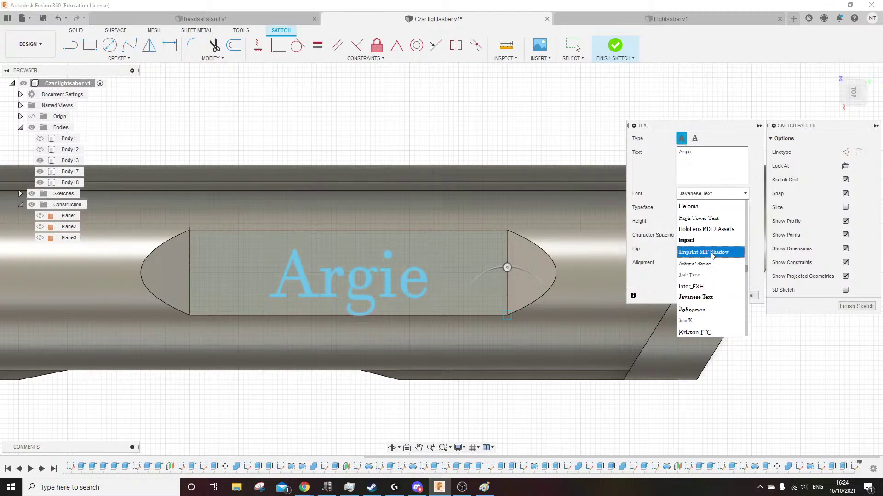
{"action": "left_click", "coordinate": [711, 256]}
{"action": "left_click", "coordinate": [711, 195]}
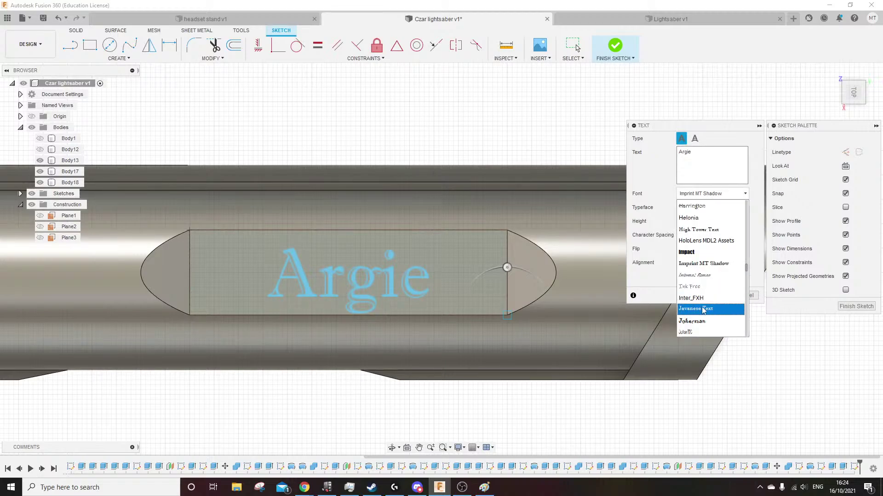
{"action": "scroll", "coordinate": [704, 310], "scroll_direction": "up", "scroll_amount": 3}
{"action": "scroll", "coordinate": [703, 310], "scroll_direction": "up", "scroll_amount": 3}
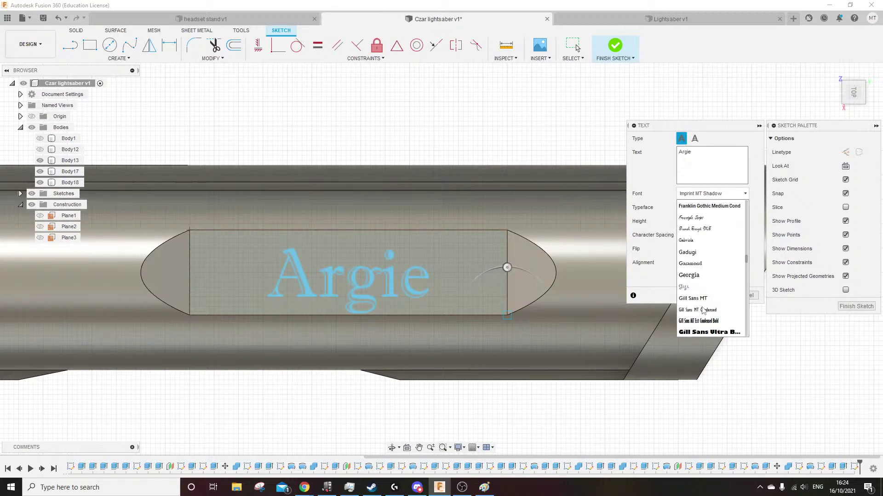
{"action": "scroll", "coordinate": [707, 287], "scroll_direction": "up", "scroll_amount": 4}
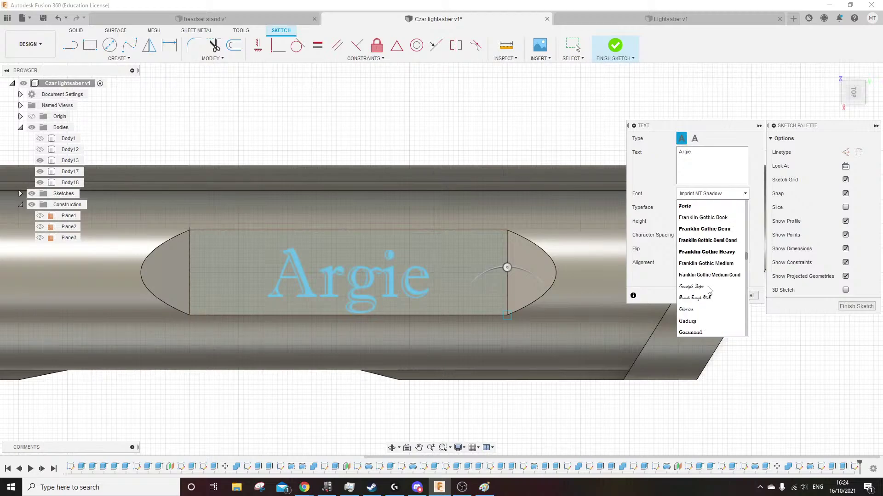
{"action": "scroll", "coordinate": [708, 280], "scroll_direction": "up", "scroll_amount": 5}
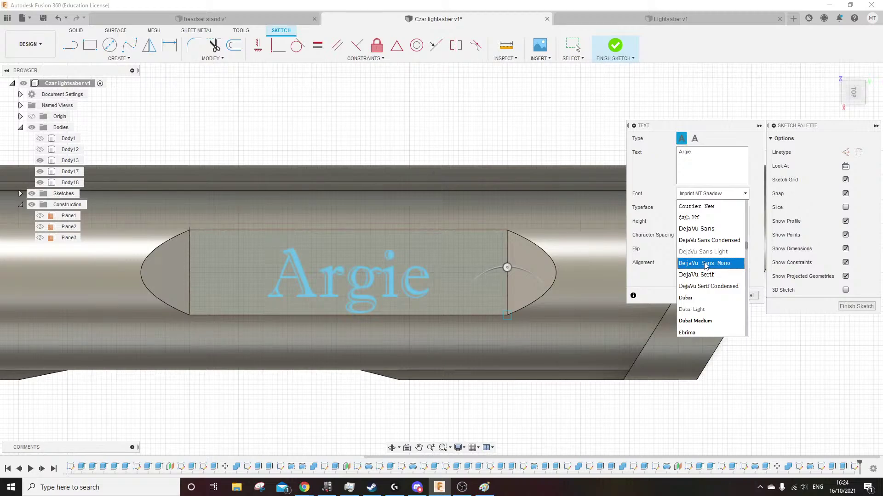
{"action": "scroll", "coordinate": [706, 267], "scroll_direction": "up", "scroll_amount": 4}
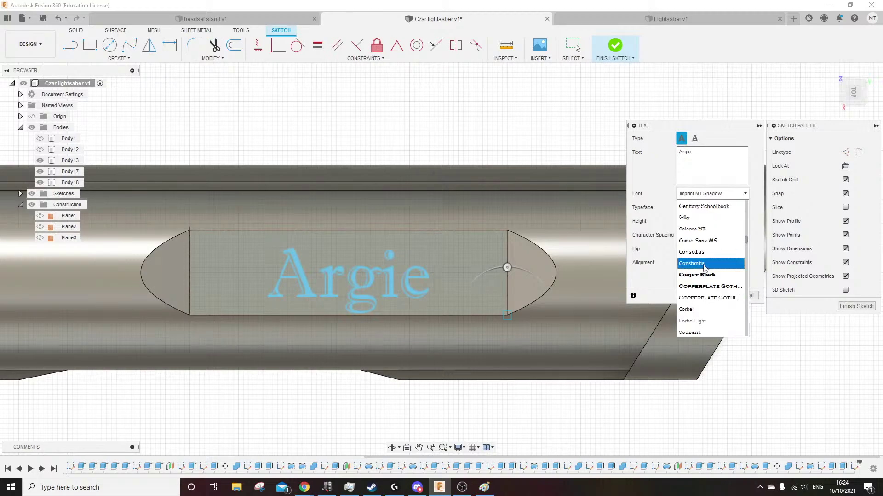
{"action": "left_click", "coordinate": [705, 275]}
Try the Castellar font and the Calisto MT font on the name text
{"action": "left_click", "coordinate": [711, 194]}
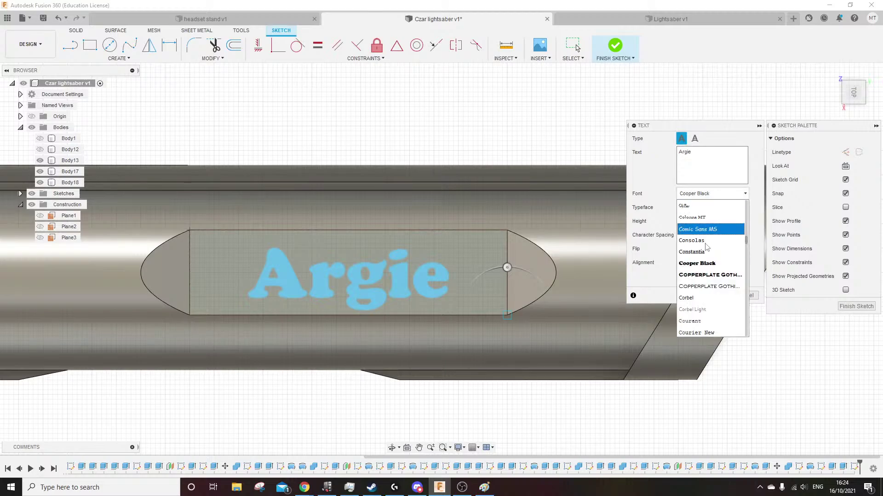
{"action": "scroll", "coordinate": [684, 241], "scroll_direction": "up", "scroll_amount": 1}
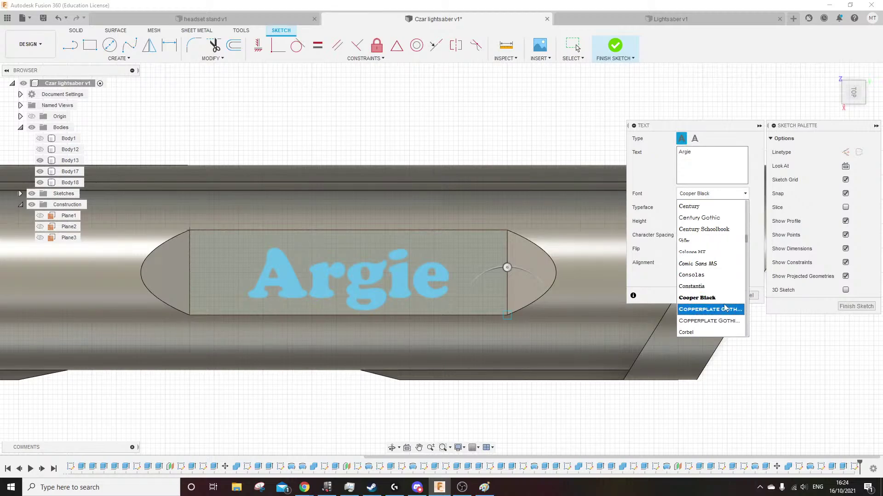
{"action": "scroll", "coordinate": [719, 280], "scroll_direction": "up", "scroll_amount": 2}
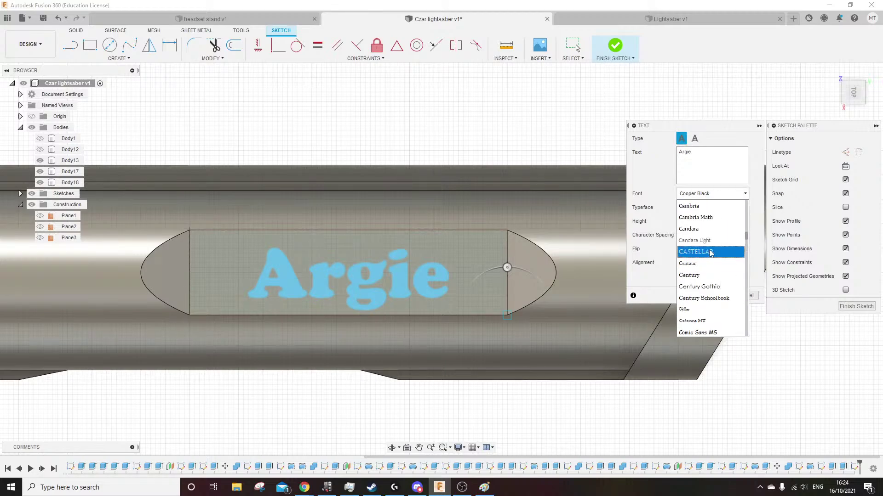
{"action": "left_click", "coordinate": [714, 252]}
{"action": "left_click", "coordinate": [720, 196]}
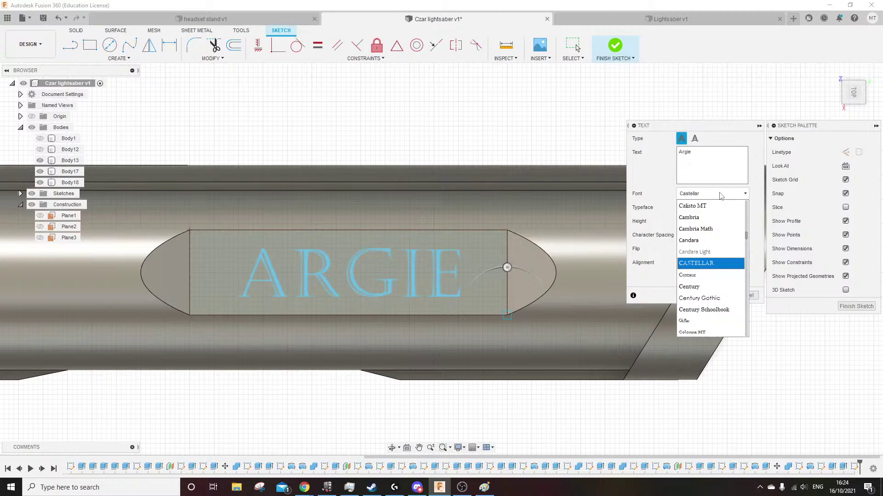
{"action": "scroll", "coordinate": [713, 253], "scroll_direction": "up", "scroll_amount": 1}
{"action": "left_click", "coordinate": [712, 238]}
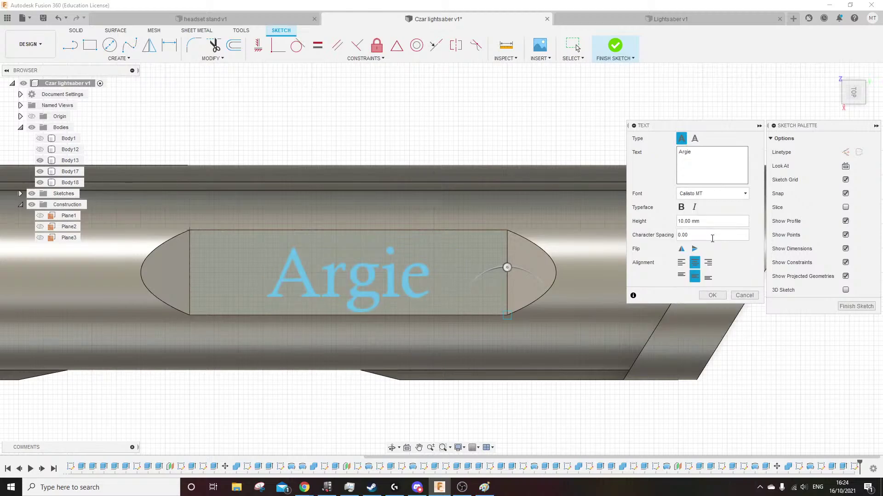
Try the Bookman Old Style font and the Bodoni MT Black font on the name text
{"action": "left_click", "coordinate": [716, 194]}
{"action": "scroll", "coordinate": [715, 252], "scroll_direction": "up", "scroll_amount": 2}
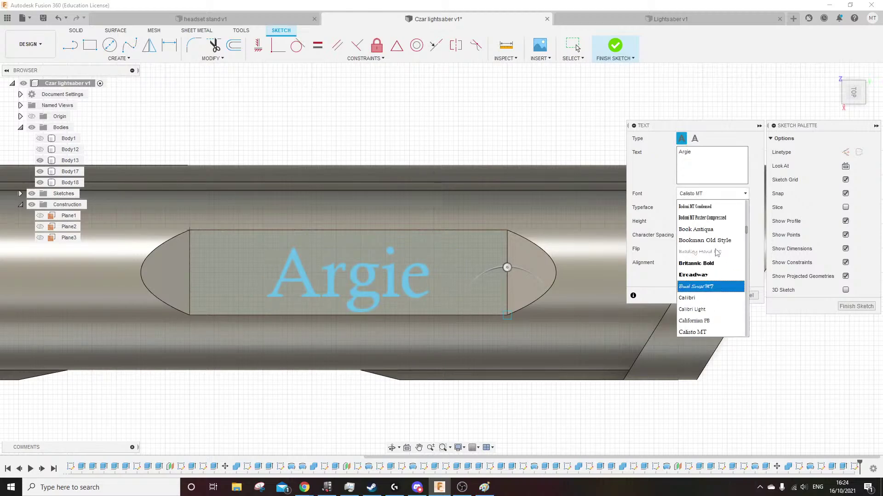
{"action": "left_click", "coordinate": [713, 242]}
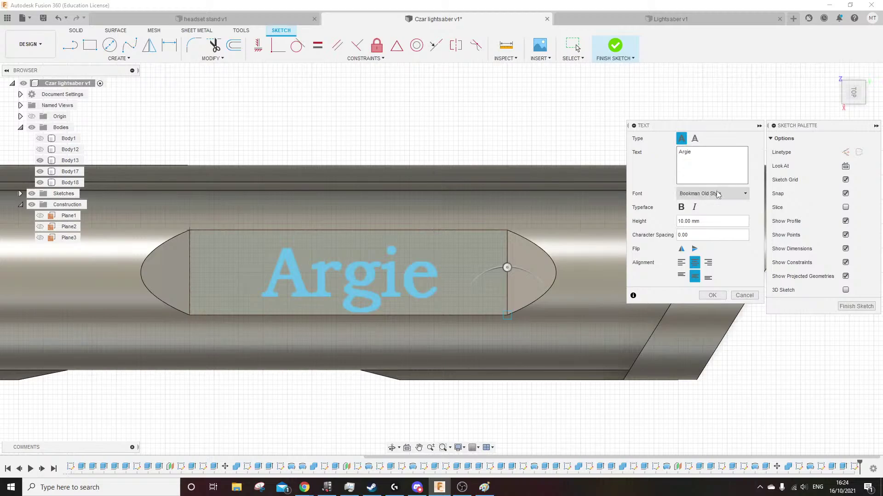
{"action": "left_click", "coordinate": [717, 194]}
{"action": "left_click", "coordinate": [709, 218]}
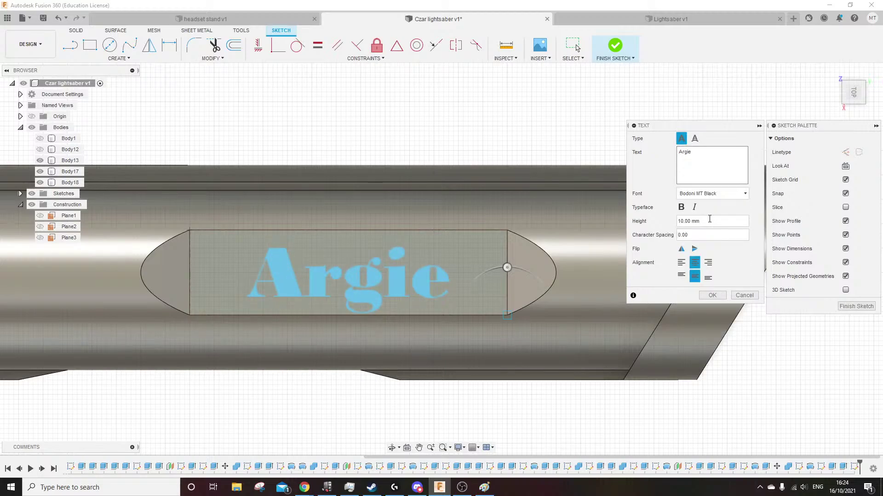
Try the Bernard MT Condensed font and the Book Antiqua font on the name text
{"action": "left_click", "coordinate": [715, 194]}
{"action": "scroll", "coordinate": [716, 269], "scroll_direction": "up", "scroll_amount": 3}
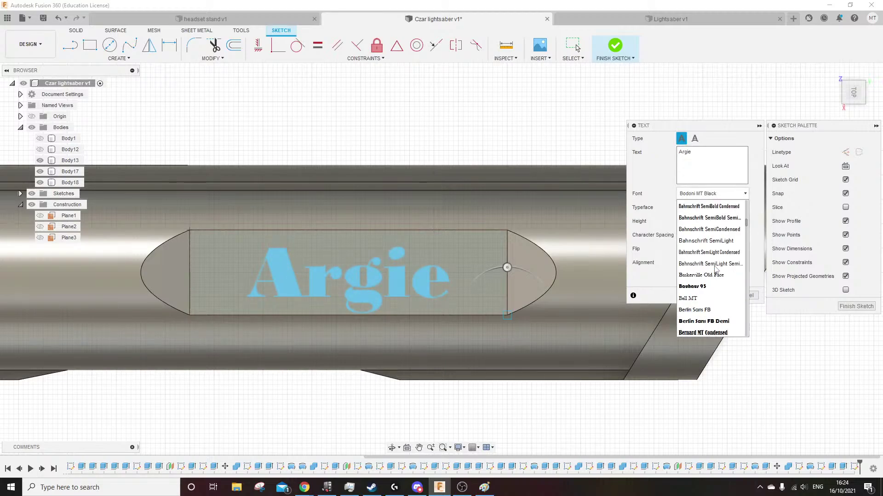
{"action": "scroll", "coordinate": [716, 268], "scroll_direction": "up", "scroll_amount": 8}
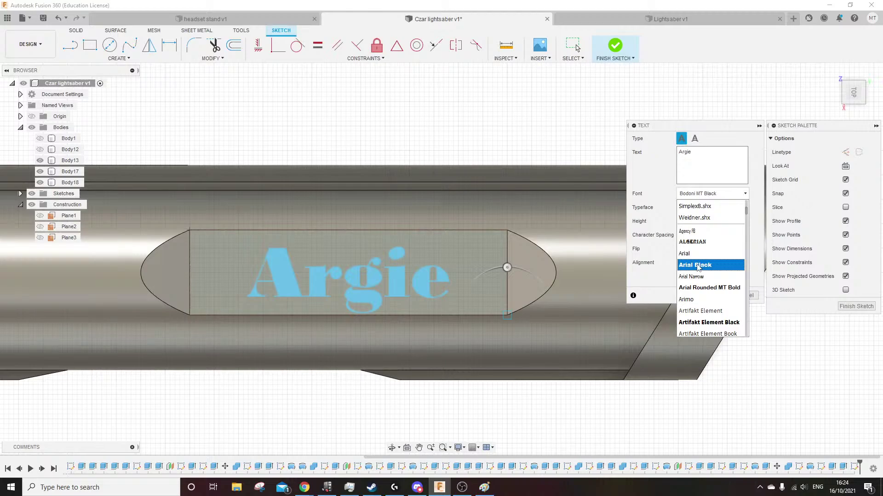
{"action": "scroll", "coordinate": [708, 317], "scroll_direction": "down", "scroll_amount": 8}
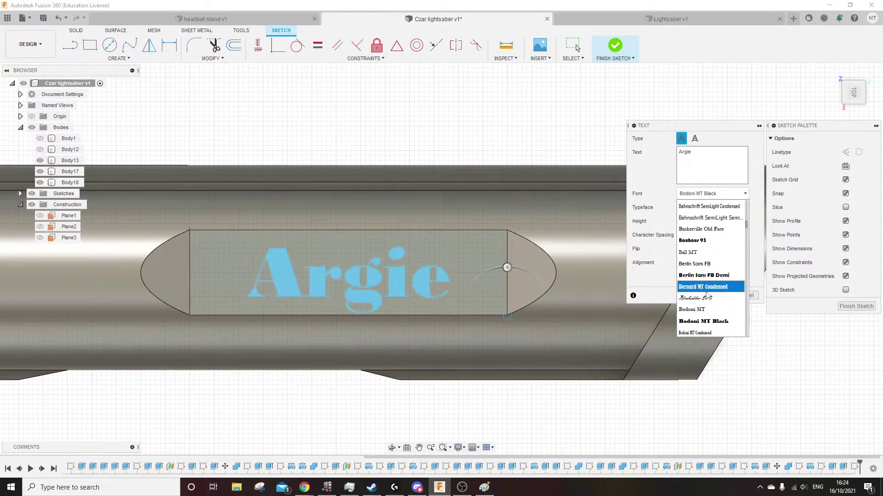
{"action": "left_click", "coordinate": [708, 289]}
{"action": "left_click", "coordinate": [721, 195]}
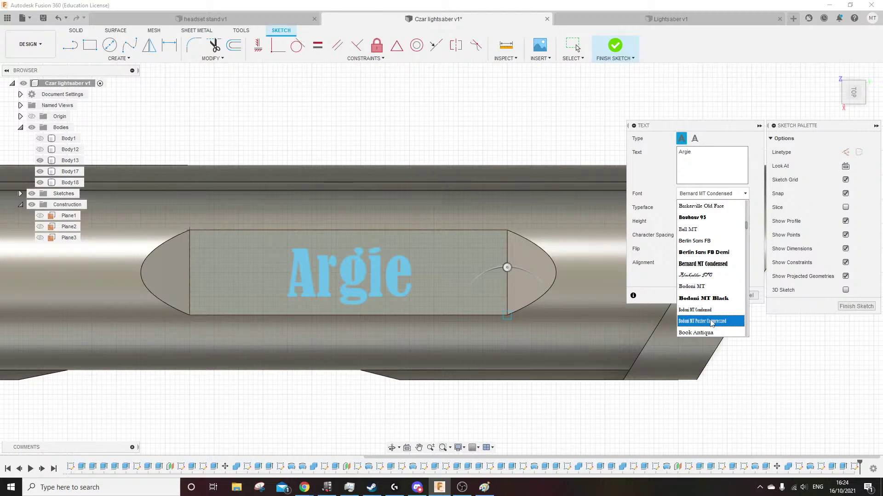
{"action": "left_click", "coordinate": [697, 332]}
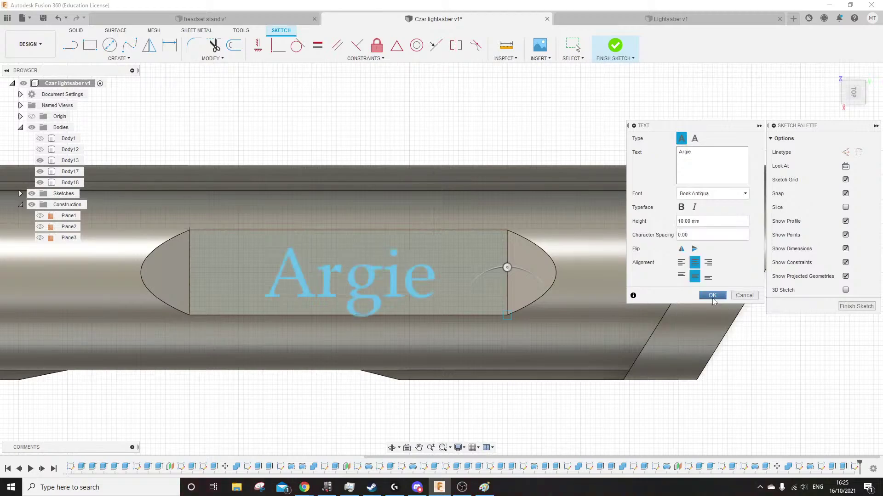
Try the Brush Script MT font and the Californian FB font on the name text
{"action": "left_click", "coordinate": [715, 198]}
{"action": "scroll", "coordinate": [707, 321], "scroll_direction": "down", "scroll_amount": 2}
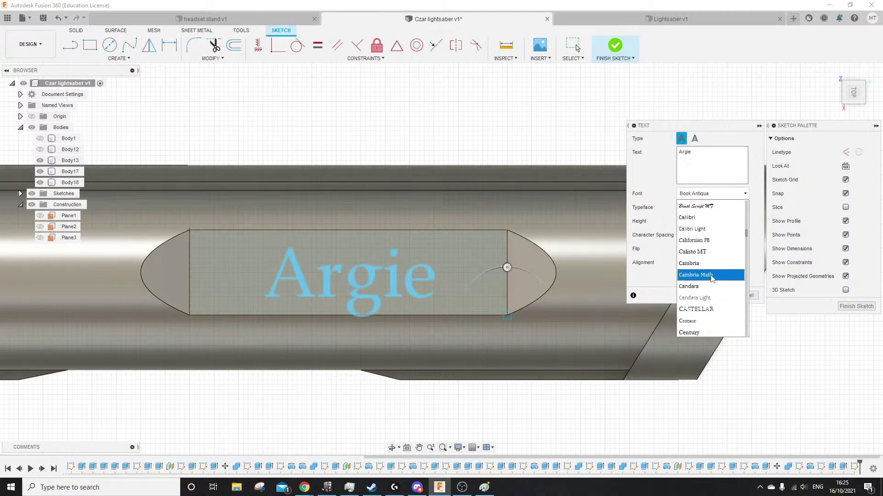
{"action": "left_click", "coordinate": [716, 206]}
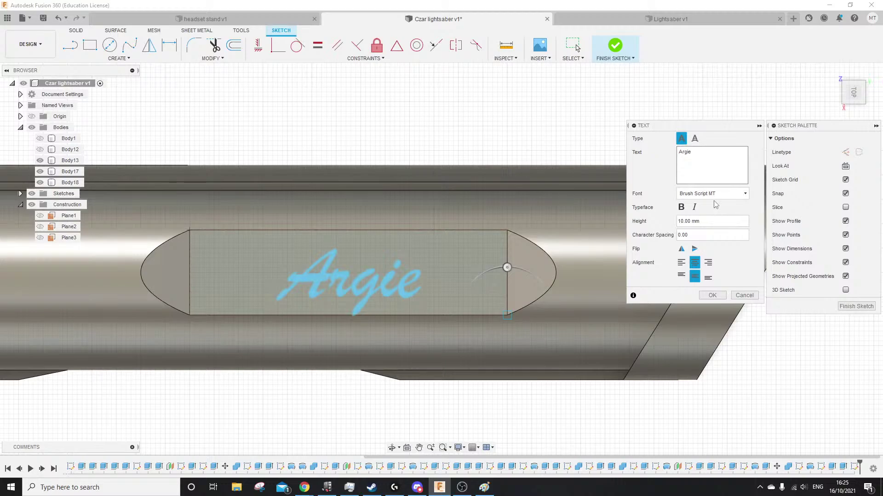
{"action": "left_click", "coordinate": [715, 195]}
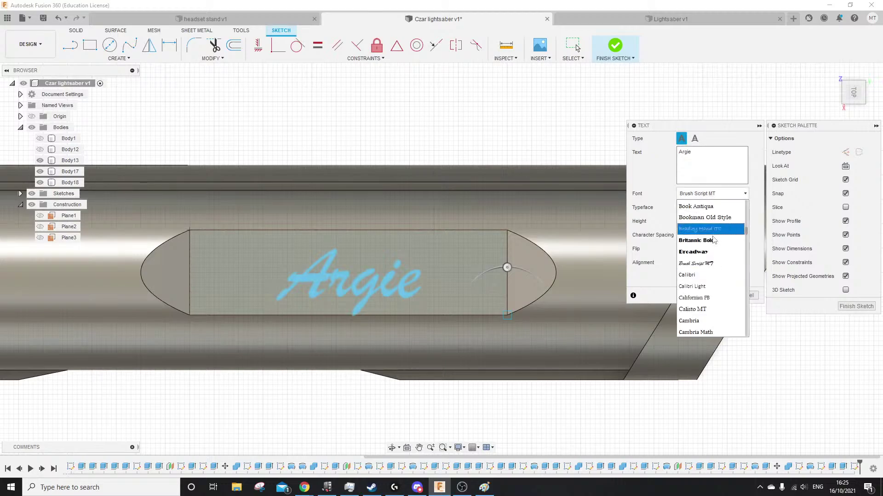
{"action": "left_click", "coordinate": [712, 298]}
Try the Century font and the Constantia font on the name text
{"action": "left_click", "coordinate": [715, 194]}
{"action": "scroll", "coordinate": [719, 255], "scroll_direction": "down", "scroll_amount": 1}
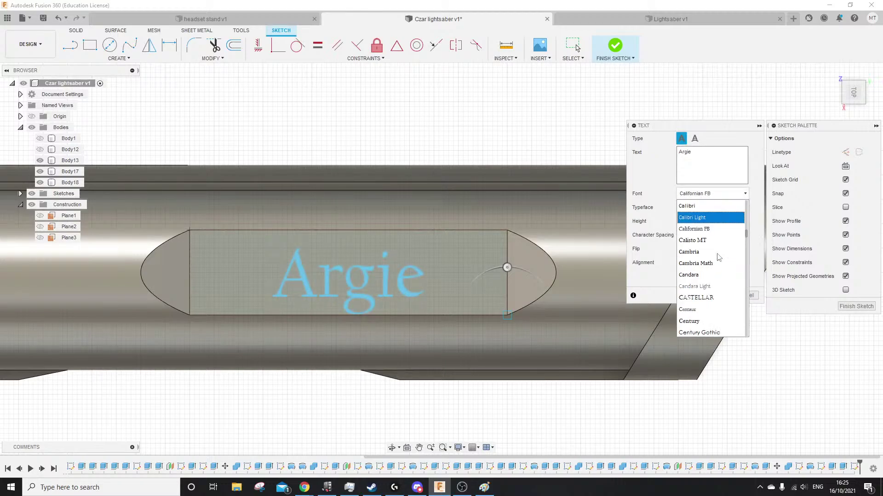
{"action": "scroll", "coordinate": [719, 257], "scroll_direction": "down", "scroll_amount": 1}
{"action": "left_click", "coordinate": [705, 287]}
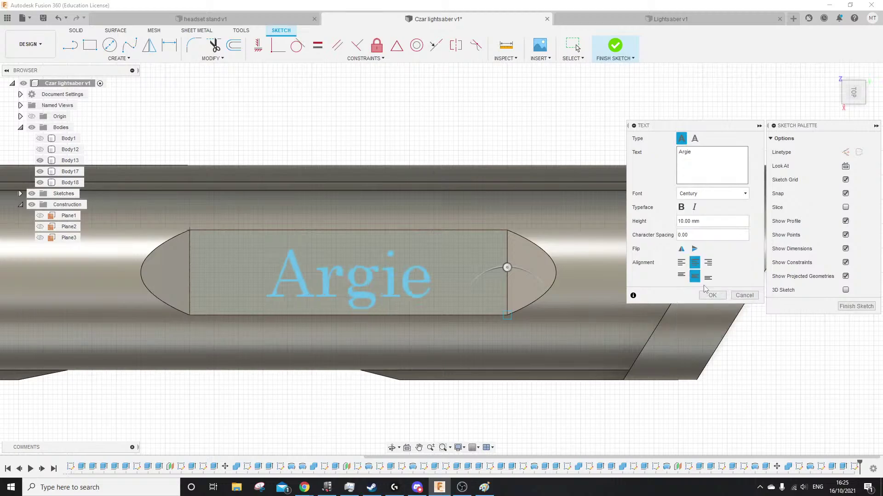
{"action": "left_click", "coordinate": [711, 194]}
{"action": "scroll", "coordinate": [719, 263], "scroll_direction": "down", "scroll_amount": 1}
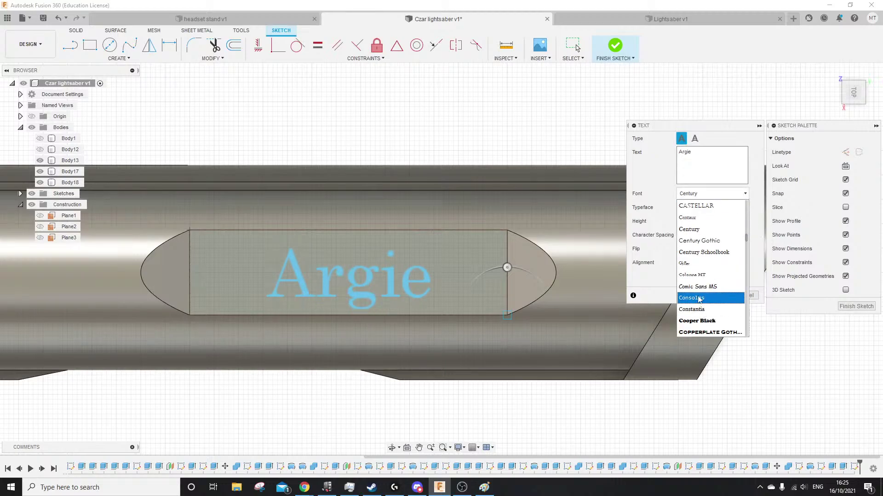
{"action": "left_click", "coordinate": [712, 309]}
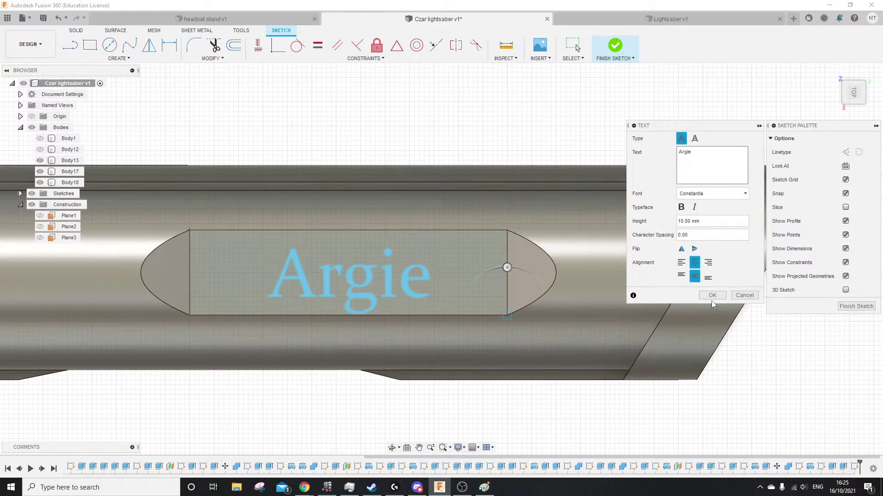
Try the Elephant font and the Felix Titling font on the name text
{"action": "left_click", "coordinate": [720, 192]}
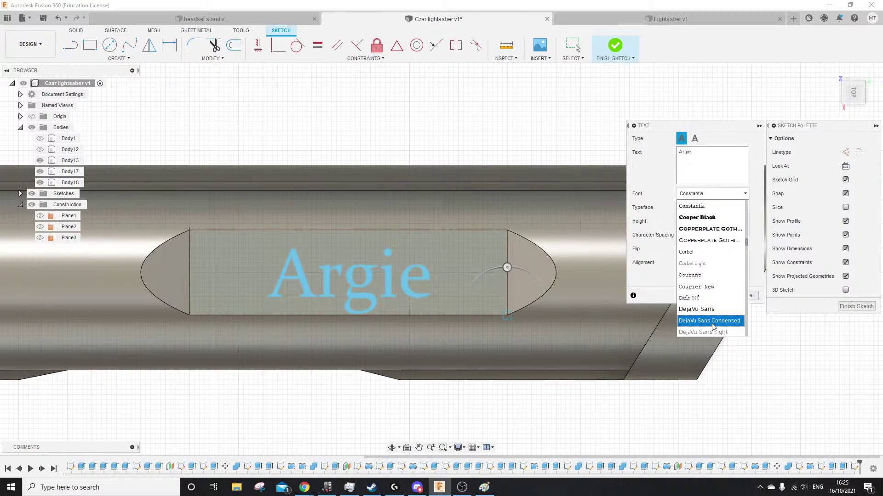
{"action": "scroll", "coordinate": [708, 322], "scroll_direction": "down", "scroll_amount": 3}
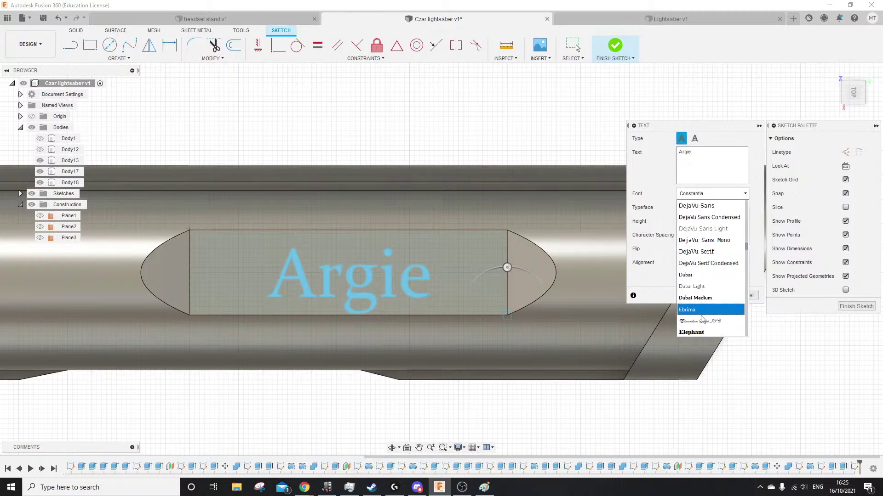
{"action": "left_click", "coordinate": [702, 300]}
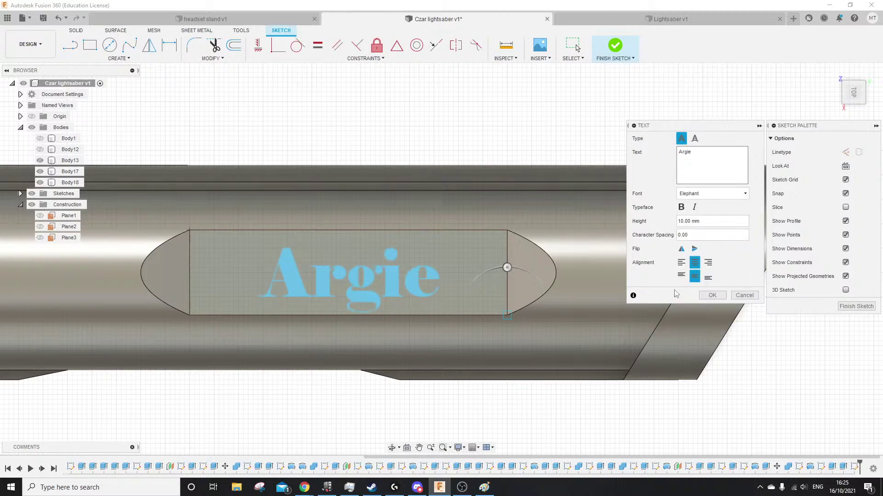
{"action": "left_click", "coordinate": [712, 194]}
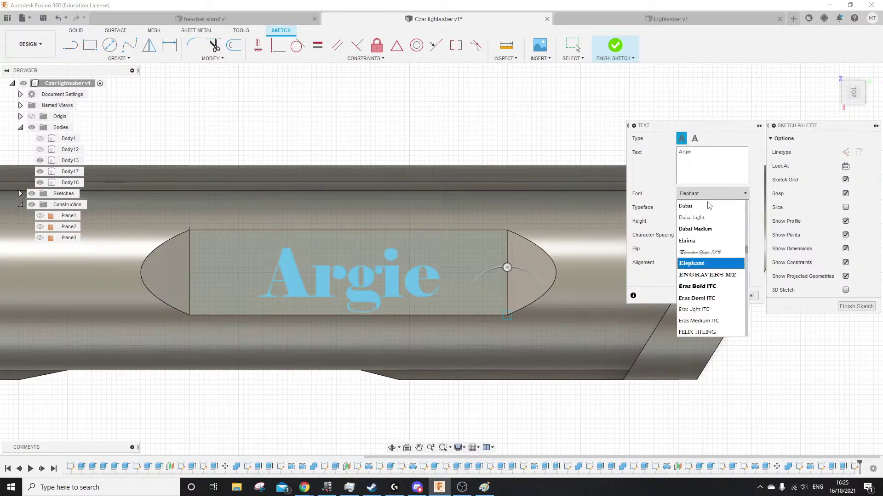
{"action": "left_click", "coordinate": [709, 299]}
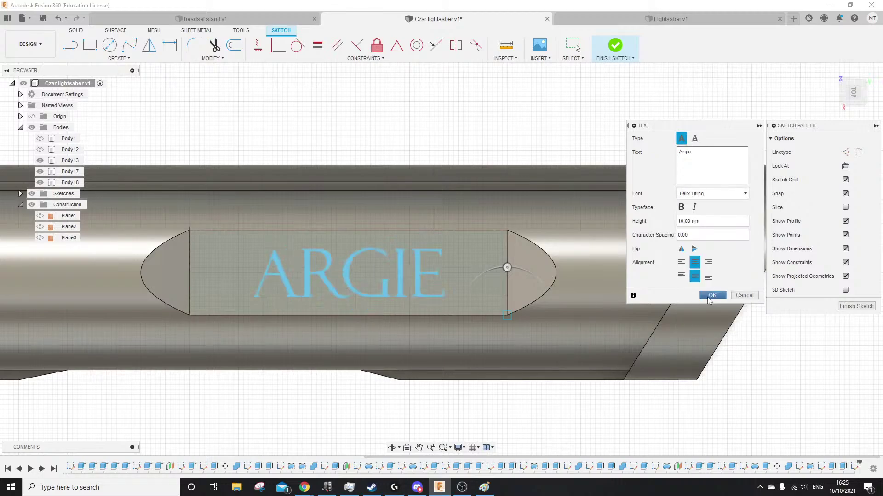
Try the Forte font and the Garamond font on the name text
{"action": "left_click", "coordinate": [706, 194]}
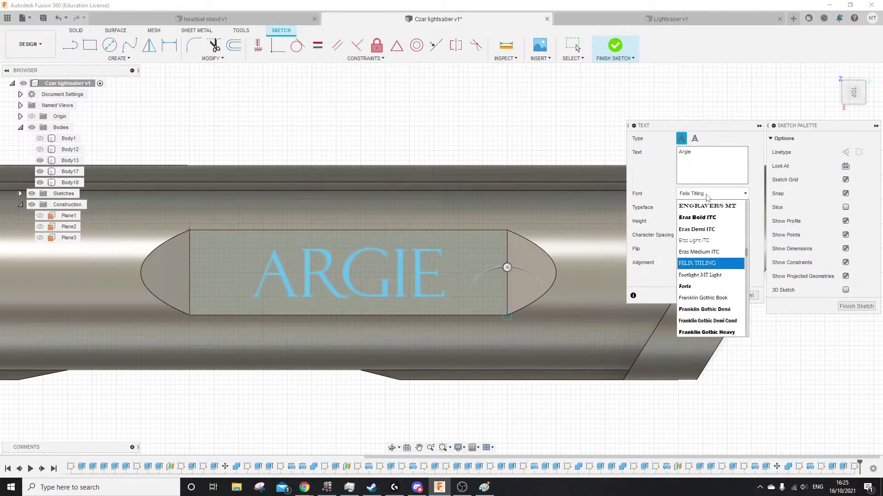
{"action": "left_click", "coordinate": [708, 287]}
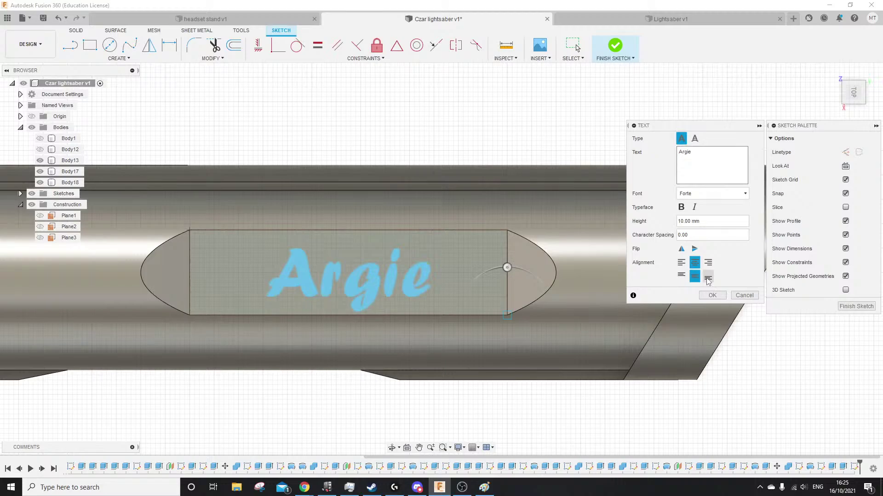
{"action": "left_click", "coordinate": [711, 194]}
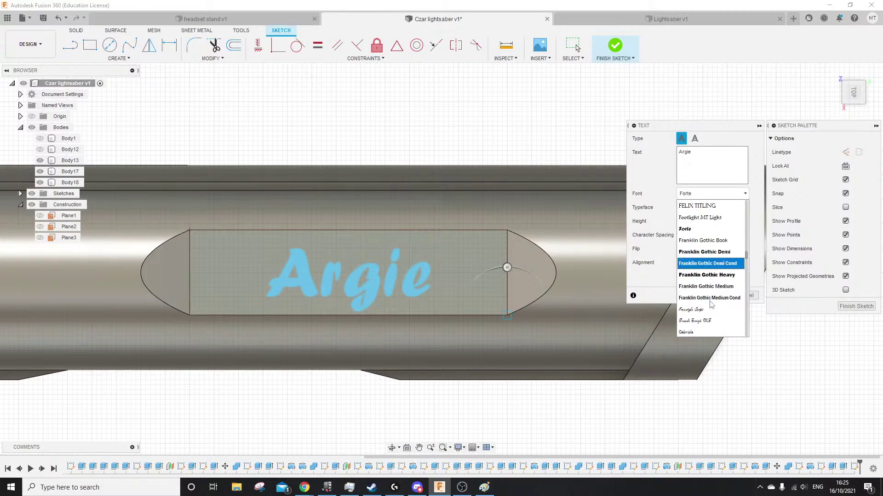
{"action": "scroll", "coordinate": [710, 290], "scroll_direction": "down", "scroll_amount": 2}
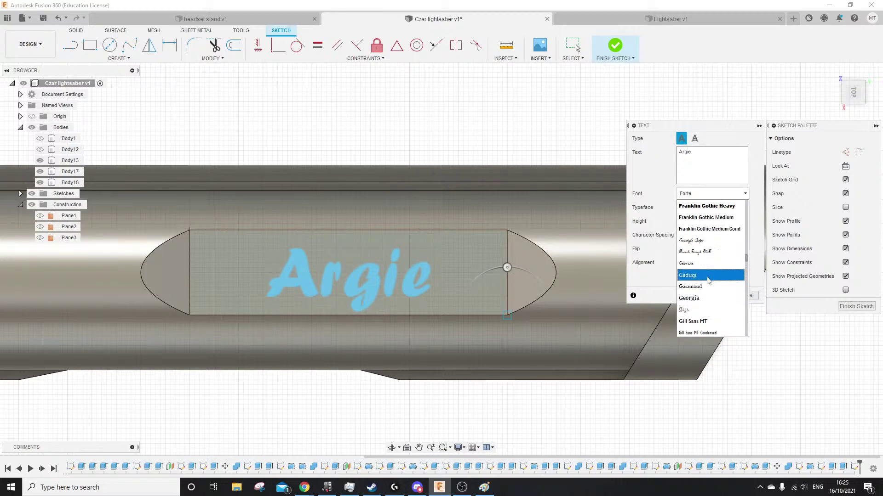
{"action": "scroll", "coordinate": [709, 280], "scroll_direction": "down", "scroll_amount": 1}
{"action": "left_click", "coordinate": [709, 263]}
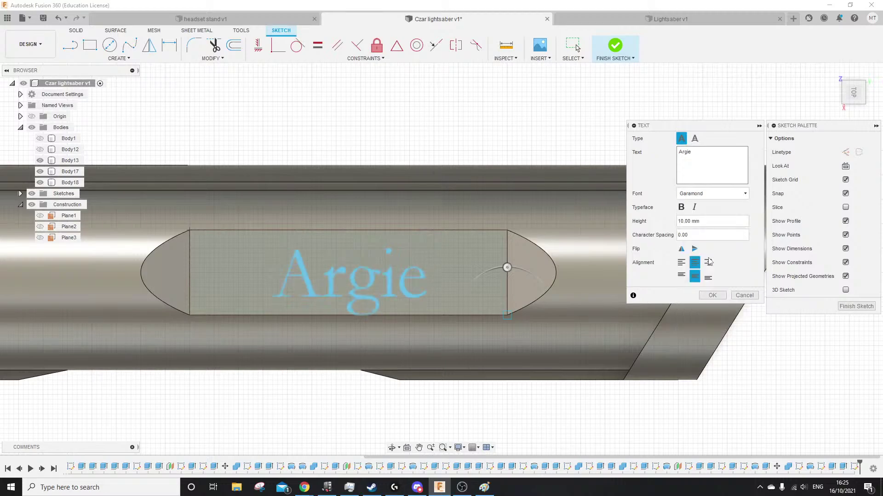
Try the Goudy Stout font and the Haettenschweiler font on the name text
{"action": "left_click", "coordinate": [711, 193]}
{"action": "scroll", "coordinate": [710, 294], "scroll_direction": "down", "scroll_amount": 2}
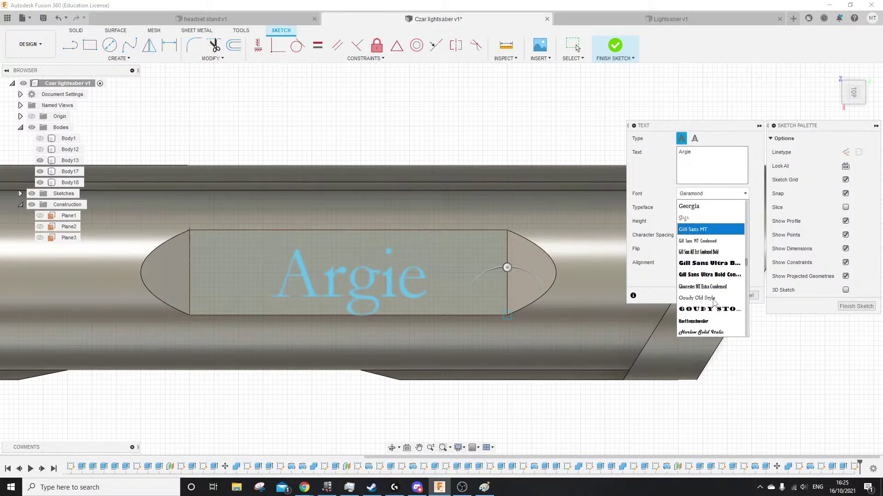
{"action": "left_click", "coordinate": [708, 309]}
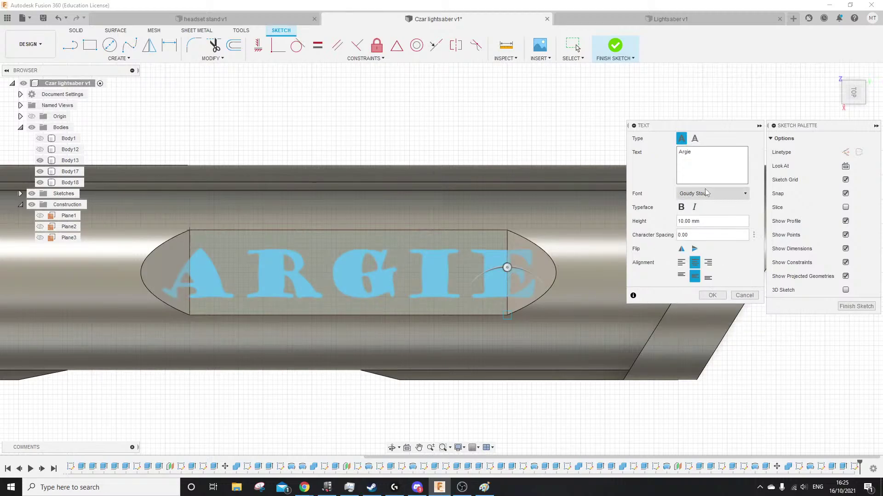
{"action": "left_click", "coordinate": [708, 195]}
{"action": "left_click", "coordinate": [716, 275]}
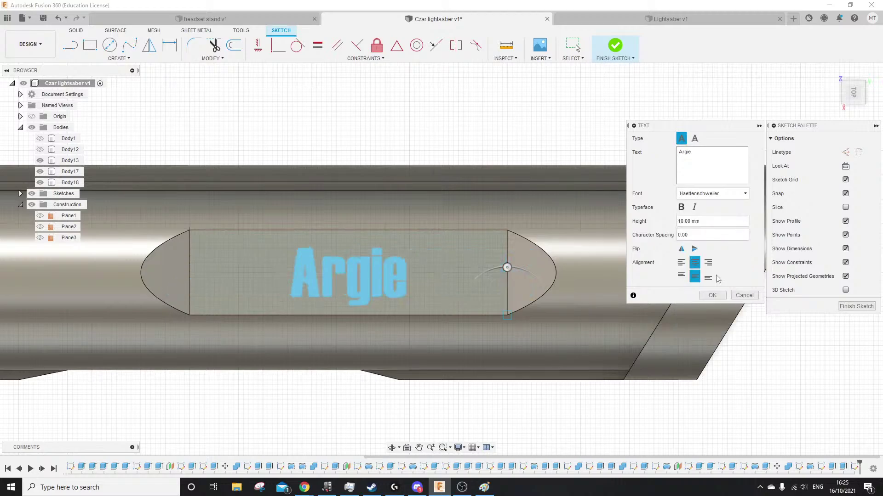
Try the Impact font and the Imprint MT Shadow font on the name text
{"action": "left_click", "coordinate": [714, 195]}
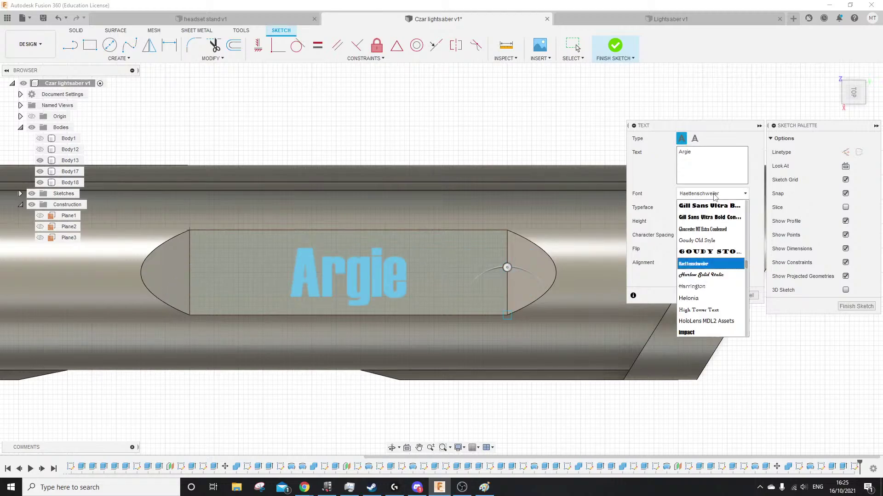
{"action": "scroll", "coordinate": [700, 272], "scroll_direction": "down", "scroll_amount": 2}
{"action": "left_click", "coordinate": [701, 274]}
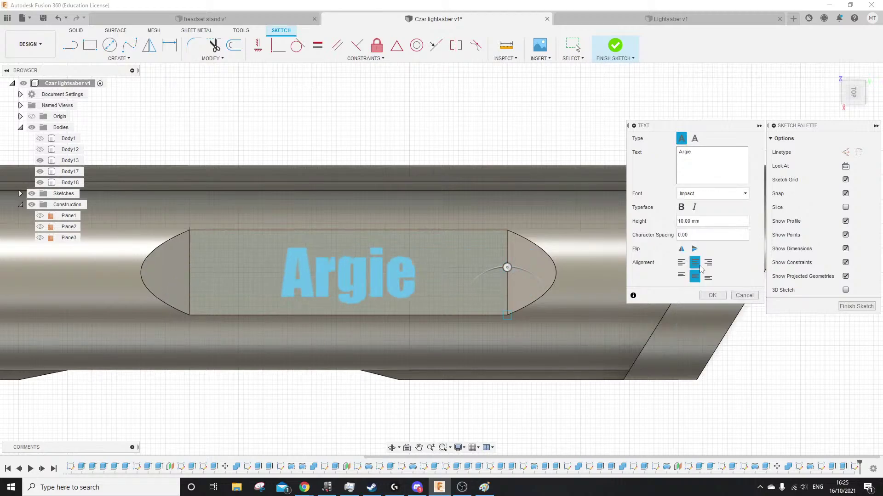
{"action": "left_click", "coordinate": [716, 193]}
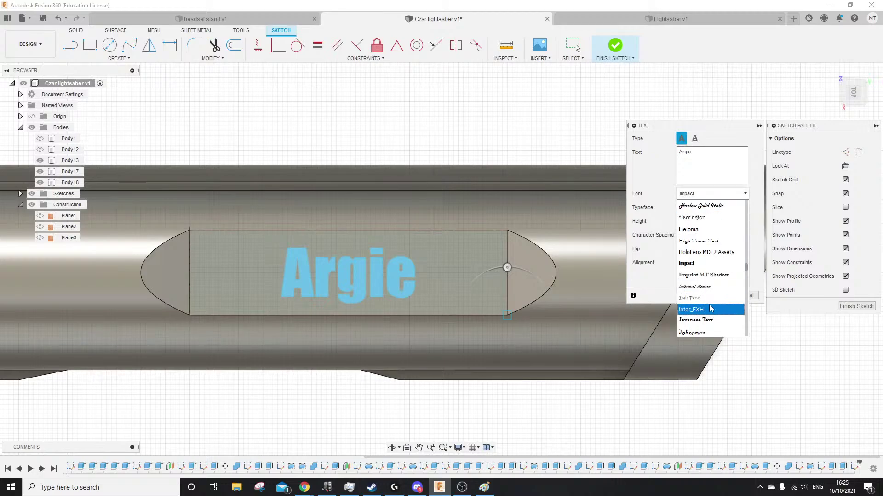
{"action": "left_click", "coordinate": [713, 275]}
Try the Latin Modern Math, Latin Modern Roman and Lucida Bright fonts on the name text
{"action": "left_click", "coordinate": [717, 195]}
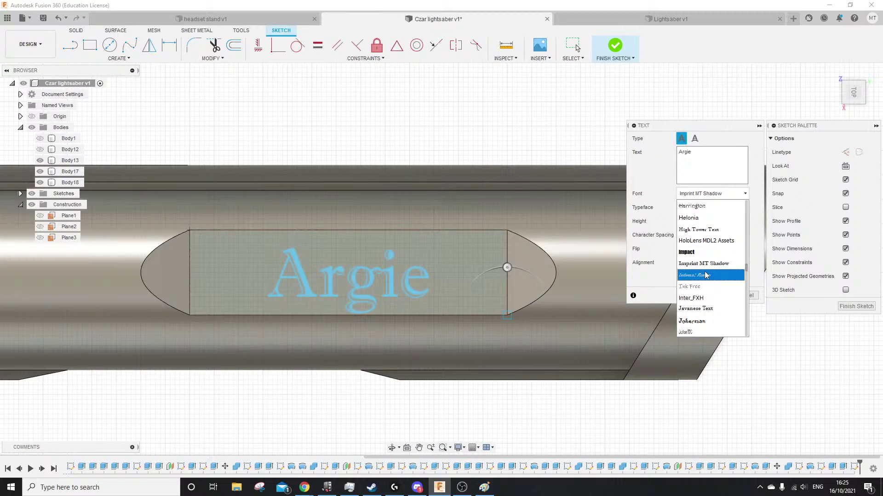
{"action": "scroll", "coordinate": [708, 273], "scroll_direction": "down", "scroll_amount": 3}
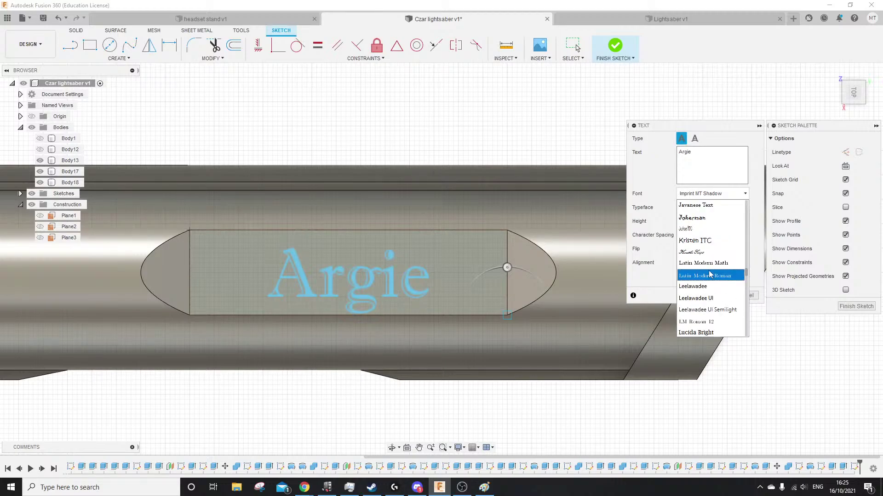
{"action": "left_click", "coordinate": [712, 264]}
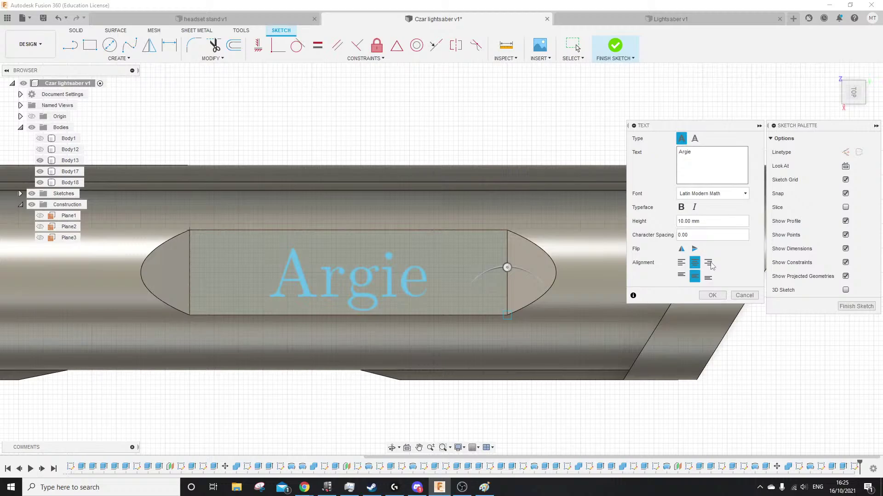
{"action": "left_click", "coordinate": [719, 196]}
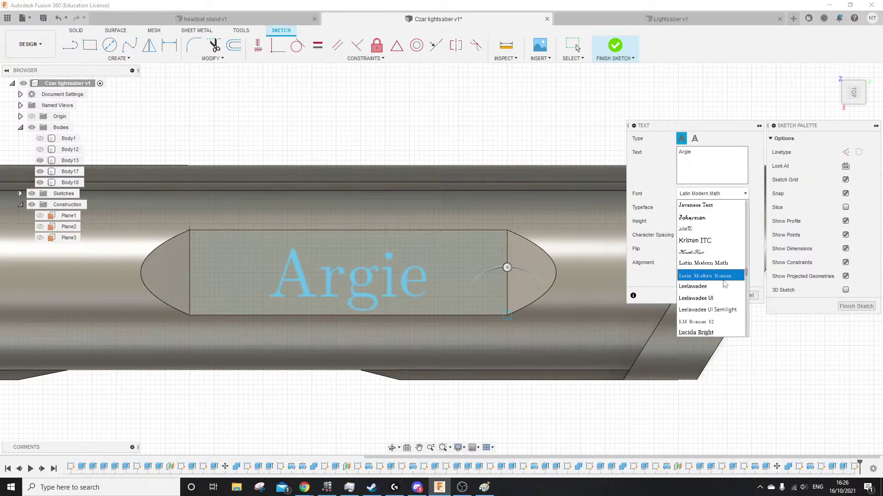
{"action": "left_click", "coordinate": [724, 277]}
{"action": "left_click", "coordinate": [719, 197]}
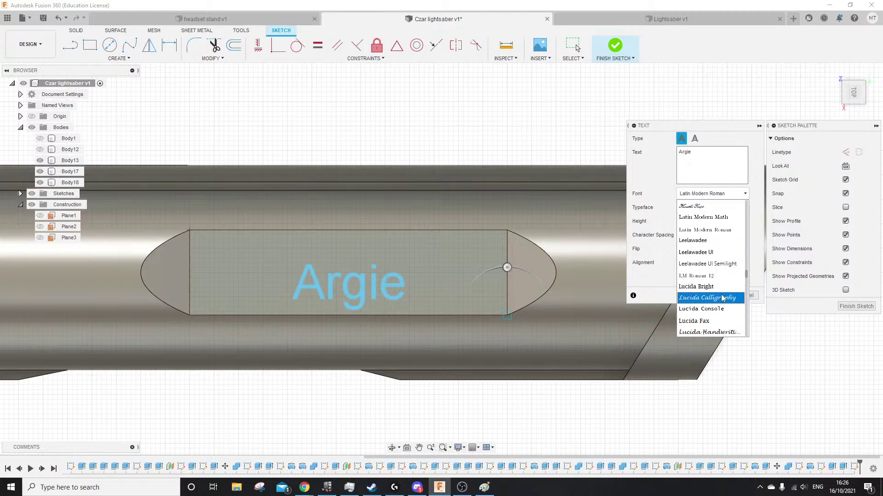
{"action": "left_click", "coordinate": [719, 297]}
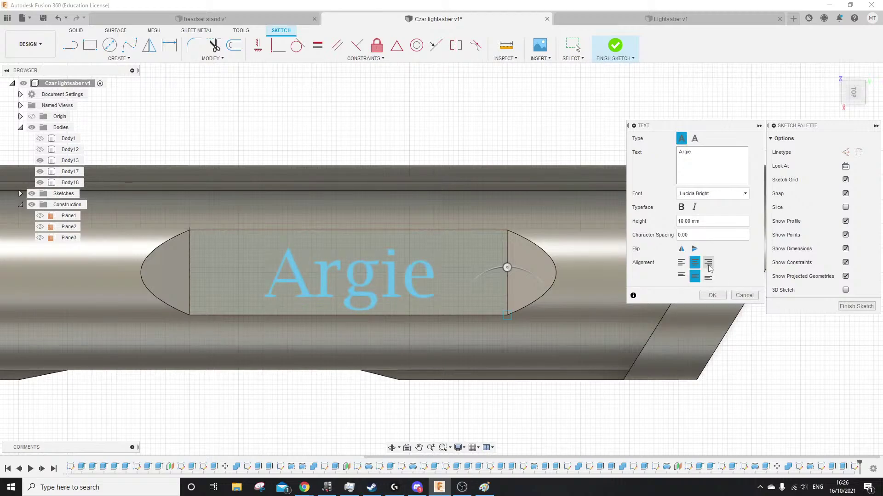
Set the name text's font to Magneto and accept the sketch text
{"action": "left_click", "coordinate": [715, 195]}
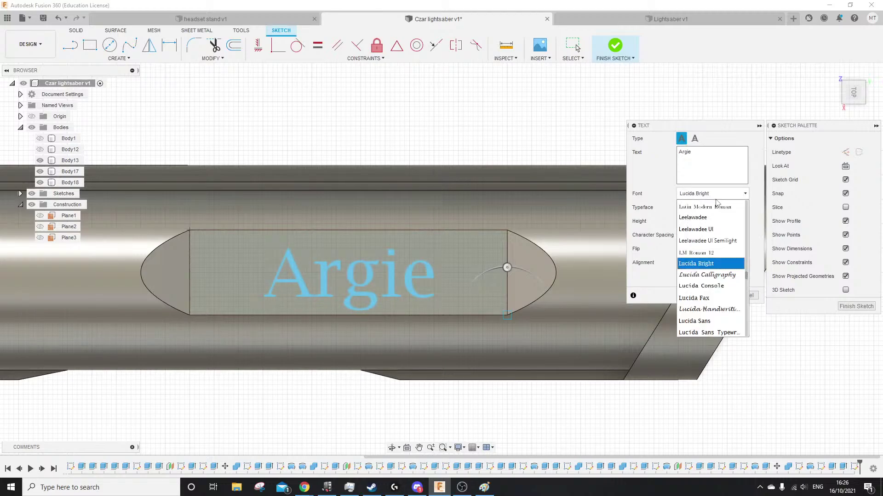
{"action": "scroll", "coordinate": [722, 303], "scroll_direction": "down", "scroll_amount": 1}
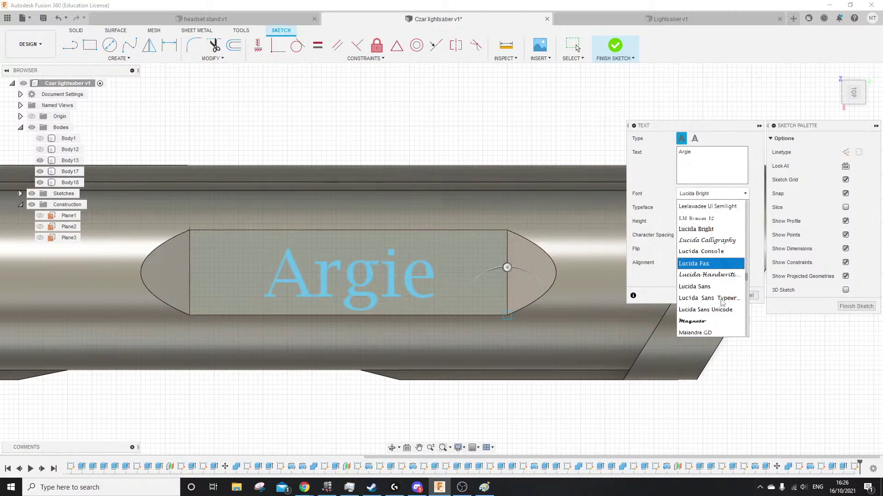
{"action": "left_click", "coordinate": [706, 322]}
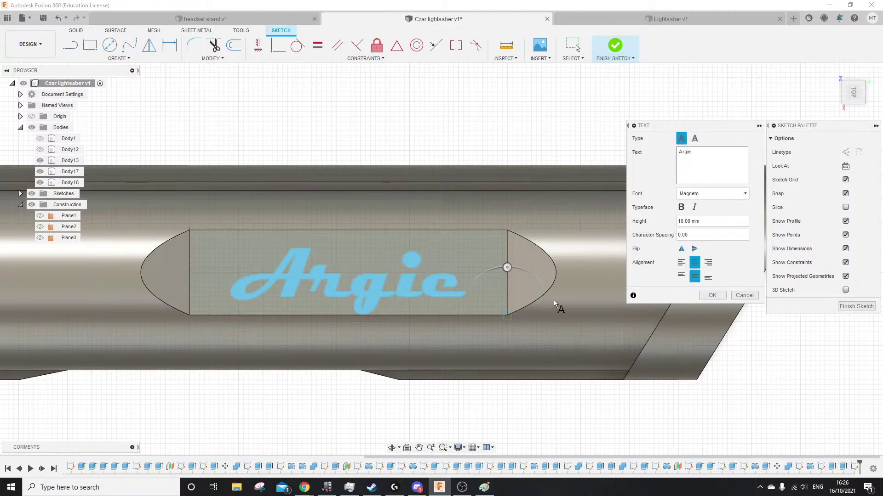
{"action": "left_click", "coordinate": [712, 295]}
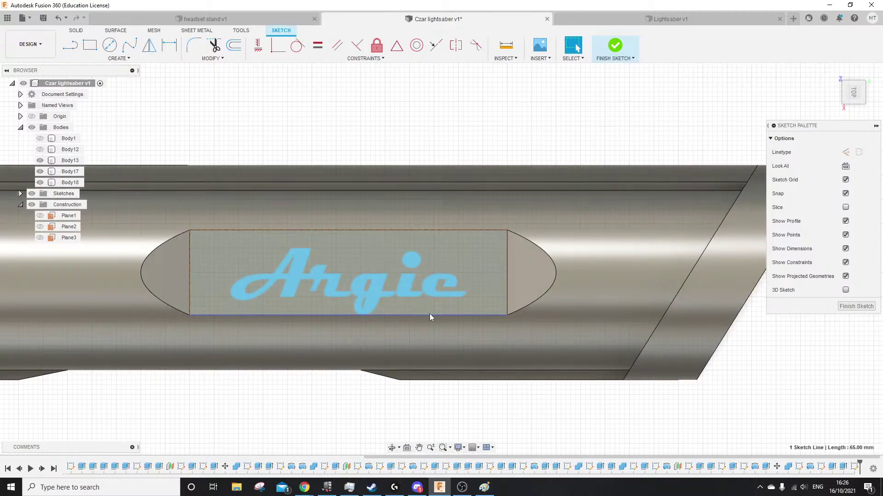
Try to shift the text frame freehand by its lower edge, and by moving its right edge 5 mm upward with Move/Copy
{"action": "left_click_drag", "start_coordinate": [429, 313], "coordinate": [429, 307]}
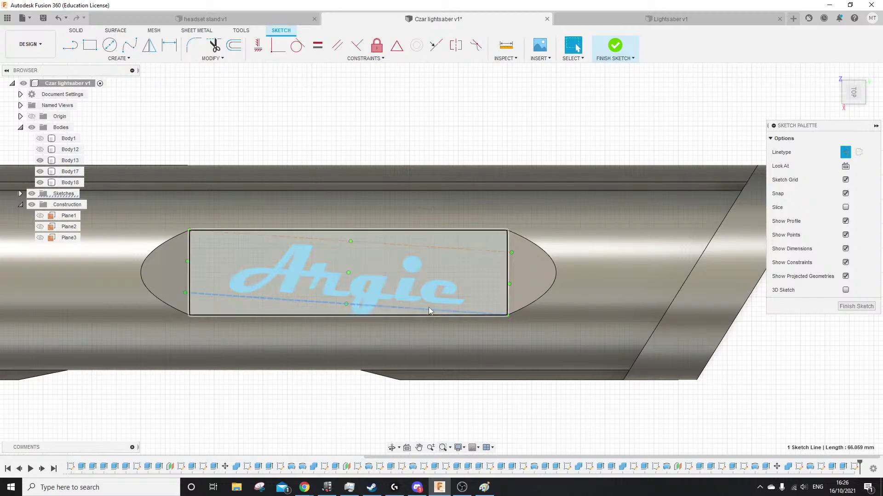
{"action": "key", "text": "ctrl+z"}
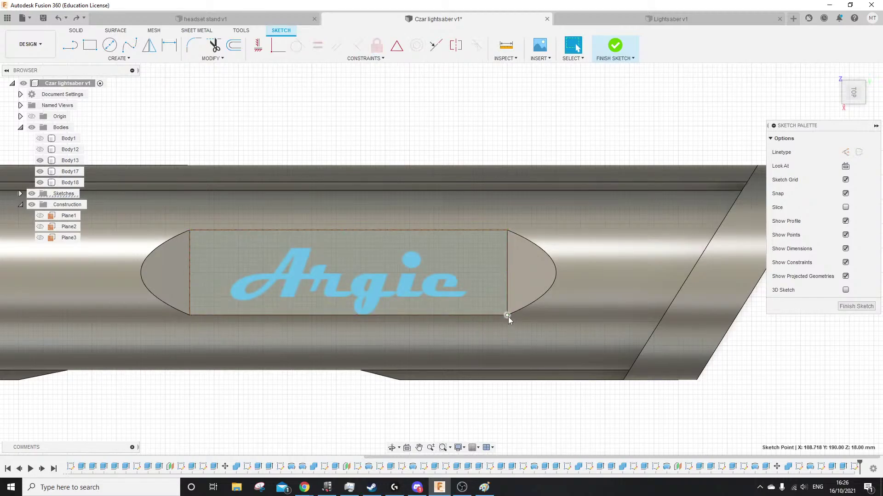
{"action": "key", "text": "m"}
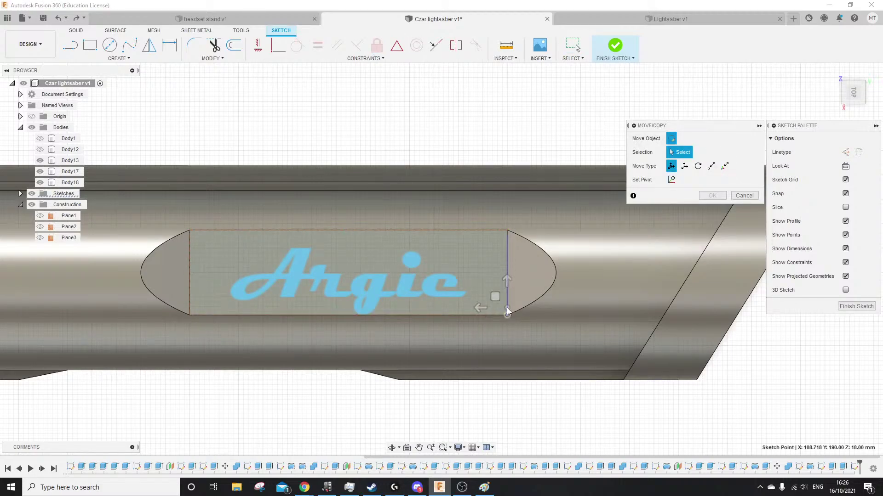
{"action": "left_click", "coordinate": [507, 308]}
{"action": "left_click_drag", "start_coordinate": [505, 284], "coordinate": [505, 273]}
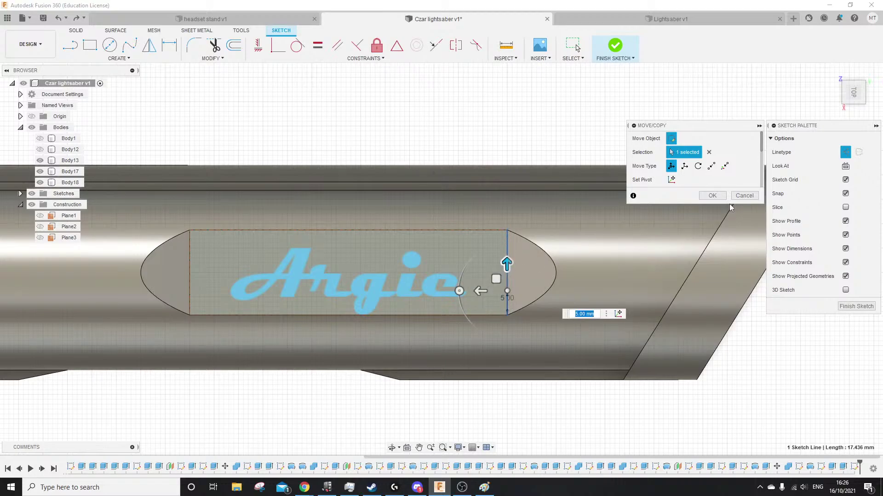
{"action": "left_click", "coordinate": [737, 195]}
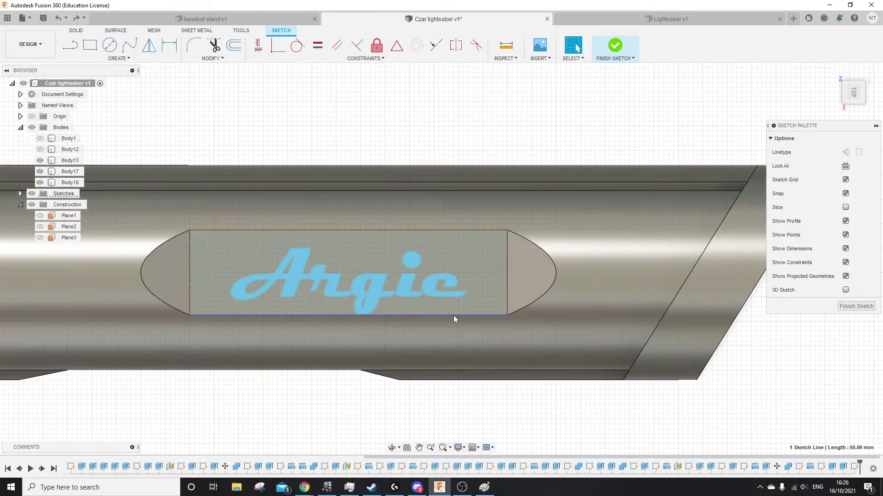
Try to reposition the text frame freehand by its lower edge, first alone and again with its lower-right corner point also selected
{"action": "left_click", "coordinate": [453, 315]}
{"action": "left_click_drag", "start_coordinate": [454, 315], "coordinate": [479, 342]}
{"action": "key", "text": "ctrl+z"}
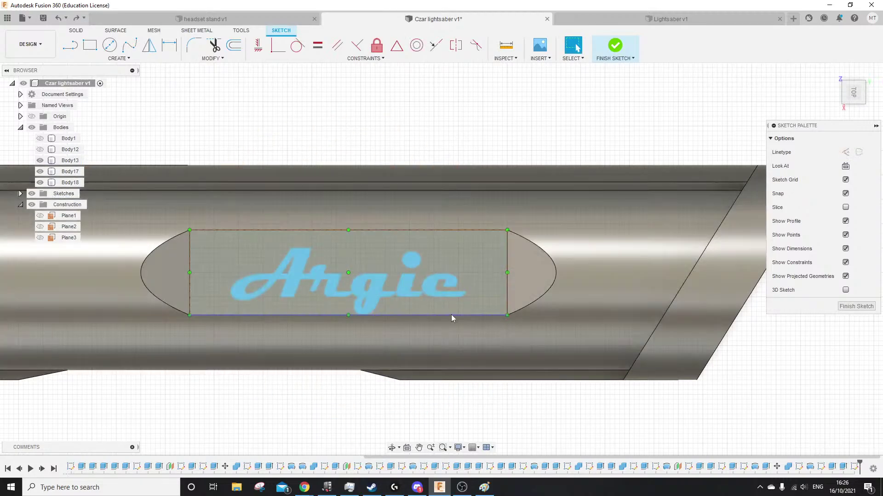
{"action": "left_click", "coordinate": [451, 314]}
{"action": "left_click", "coordinate": [508, 315], "text": "shift"}
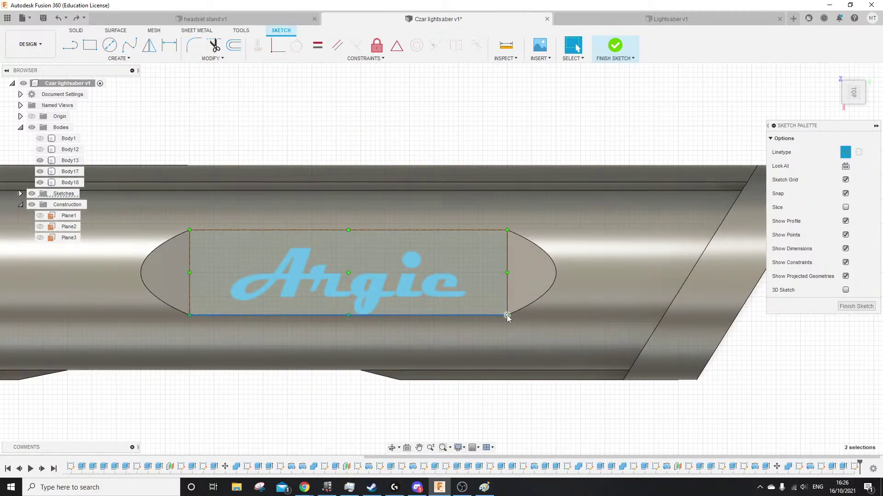
{"action": "left_click_drag", "start_coordinate": [497, 316], "coordinate": [497, 313]}
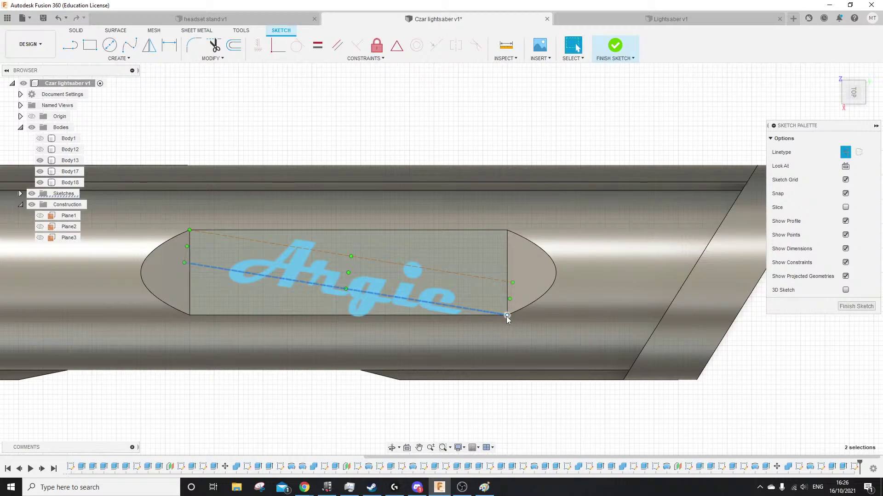
{"action": "key", "text": "ctrl+z"}
Try to move the text frame's lower-right corner point upward with Move/Copy
{"action": "left_click", "coordinate": [507, 315]}
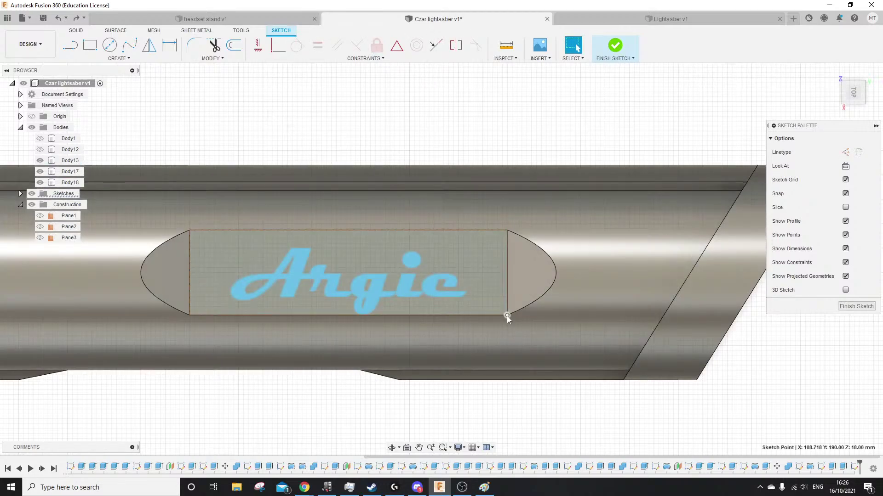
{"action": "right_click", "coordinate": [507, 316]}
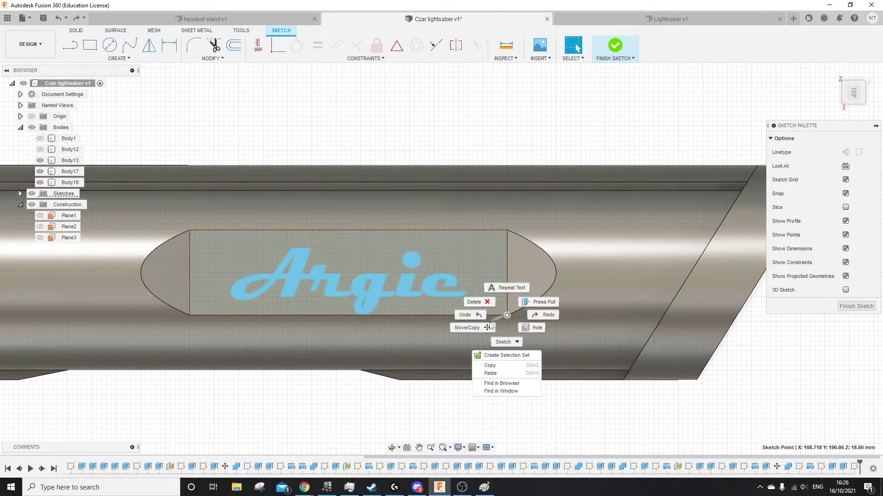
{"action": "left_click", "coordinate": [488, 328]}
{"action": "left_click", "coordinate": [507, 317]}
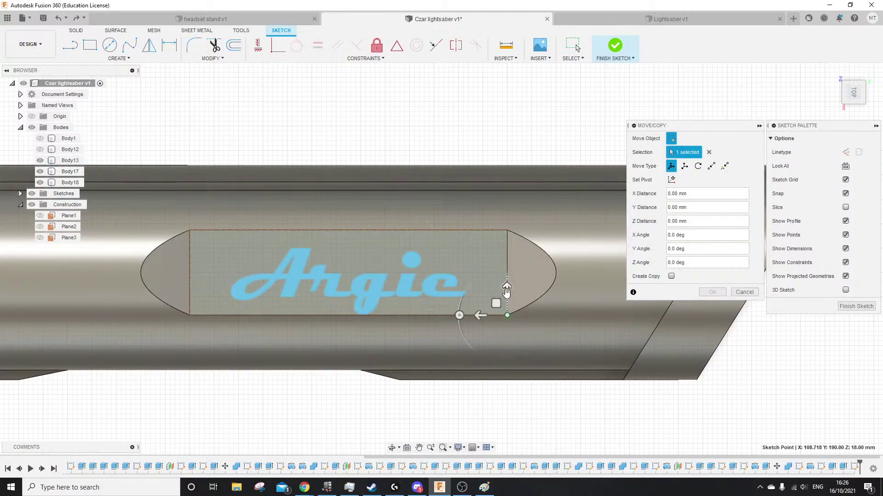
{"action": "mouse_move", "coordinate": [506, 290]}
{"action": "left_mouse_down"}
{"action": "mouse_move", "coordinate": [506, 282]}
{"action": "mouse_move", "coordinate": [494, 294]}
{"action": "mouse_move", "coordinate": [486, 266]}
{"action": "mouse_move", "coordinate": [494, 282]}
{"action": "left_mouse_up"}
{"action": "left_click", "coordinate": [747, 293]}
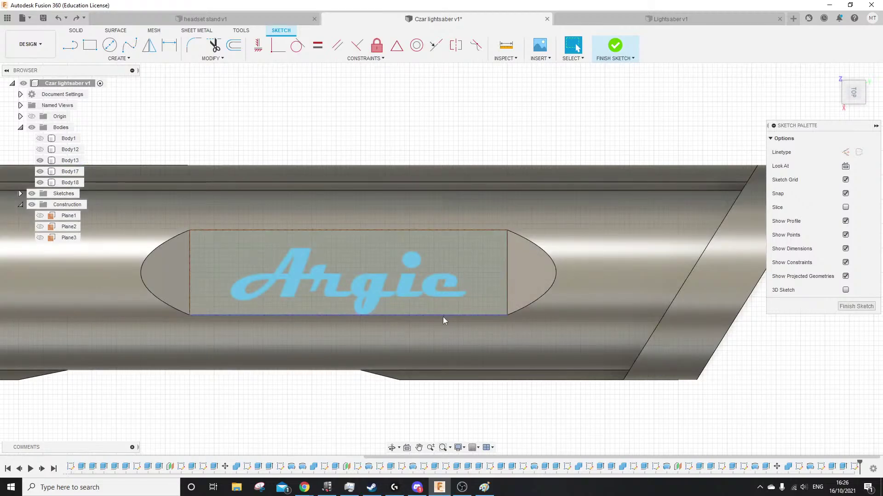
Try to move the text frame's lower edge about 23 mm downward with Move/Copy
{"action": "left_click", "coordinate": [444, 317]}
{"action": "right_click", "coordinate": [443, 316]}
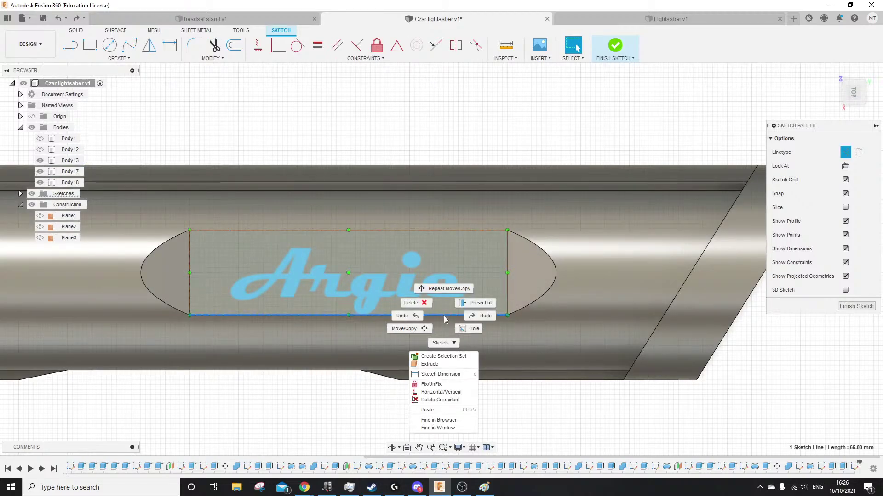
{"action": "left_click", "coordinate": [443, 290]}
{"action": "mouse_move", "coordinate": [443, 289]}
{"action": "left_mouse_down"}
{"action": "mouse_move", "coordinate": [464, 147]}
{"action": "mouse_move", "coordinate": [464, 380]}
{"action": "mouse_move", "coordinate": [466, 341]}
{"action": "mouse_move", "coordinate": [492, 400]}
{"action": "mouse_move", "coordinate": [516, 403]}
{"action": "left_mouse_up"}
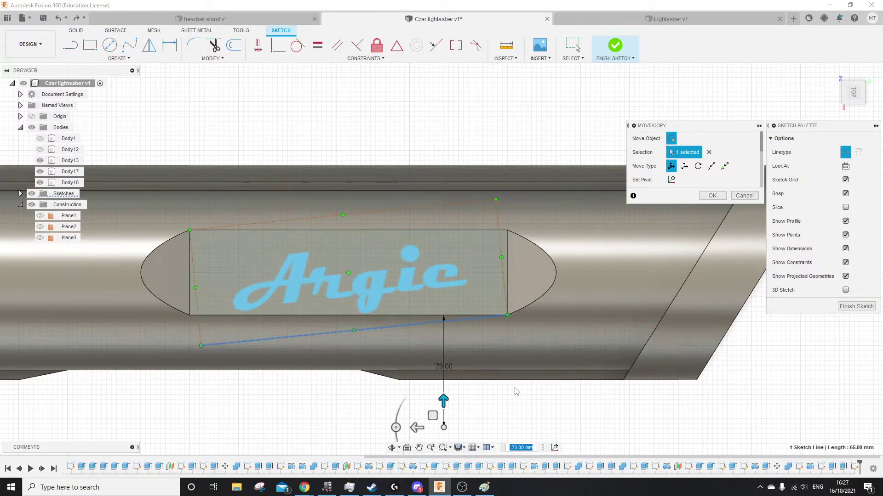
{"action": "key", "text": "Escape"}
Check the name text's settings without changing them and delete the text from the sketch
{"action": "left_click", "coordinate": [443, 291]}
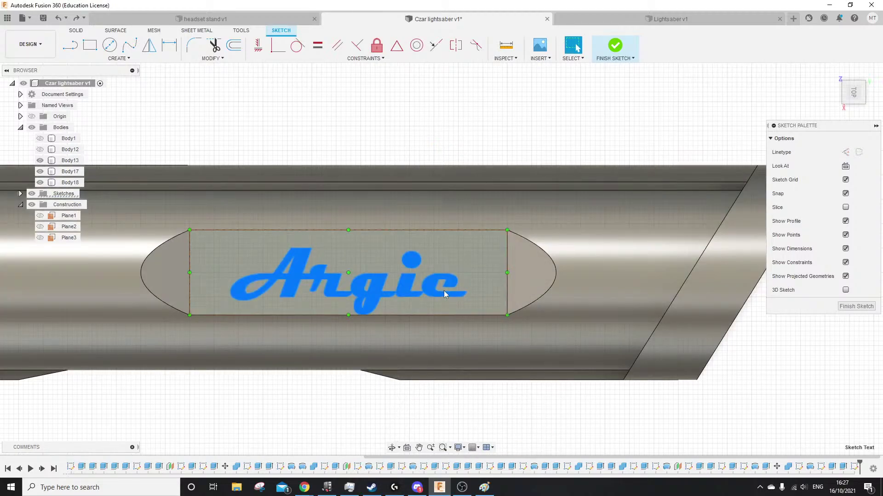
{"action": "right_click", "coordinate": [443, 290]}
{"action": "left_click", "coordinate": [450, 341]}
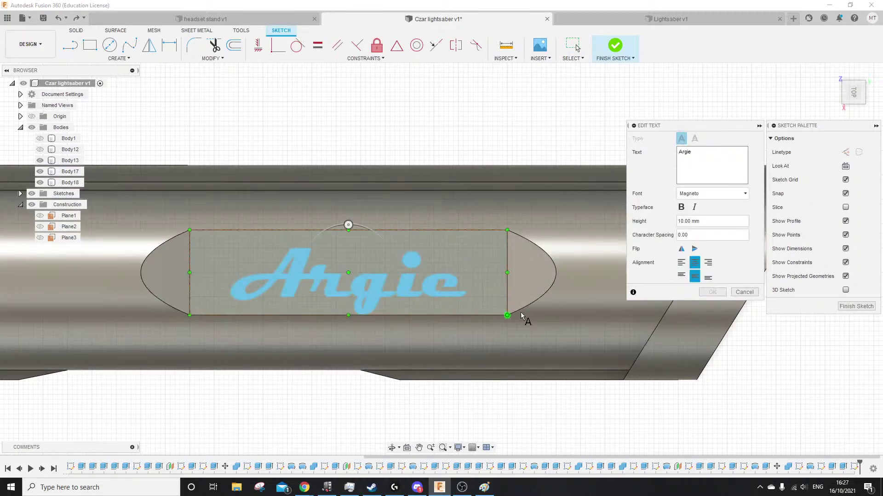
{"action": "left_click", "coordinate": [743, 292]}
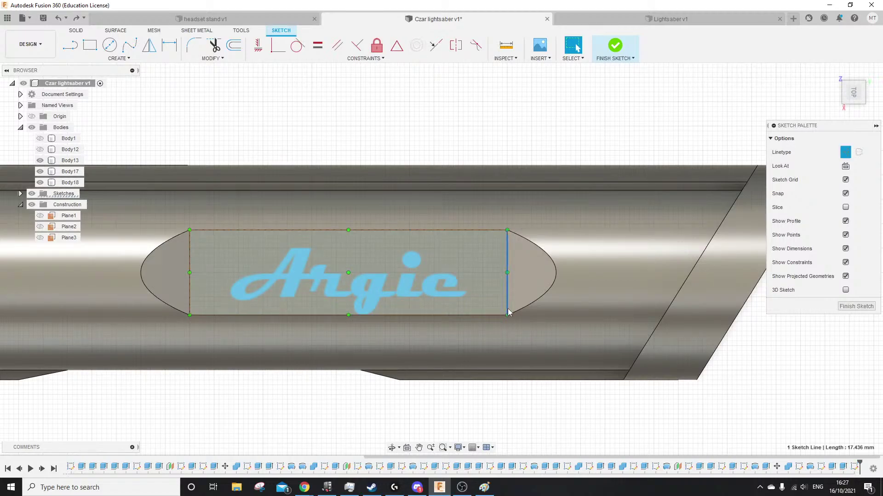
{"action": "left_click", "coordinate": [440, 294]}
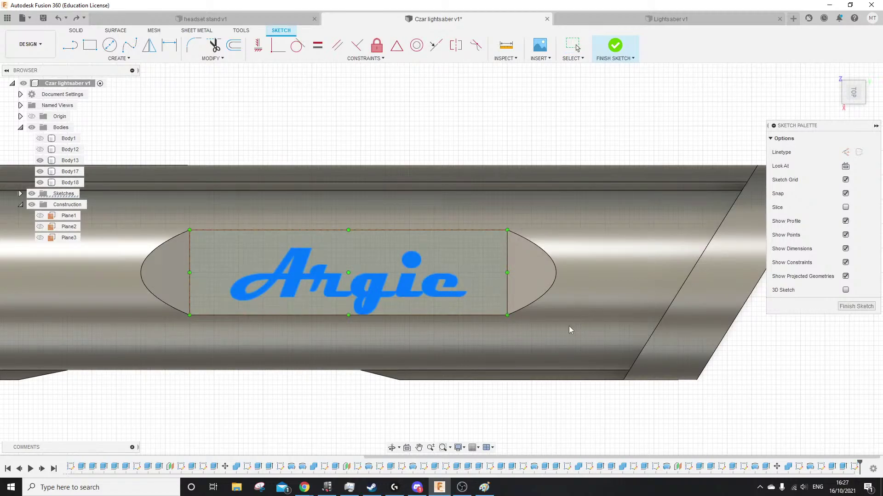
{"action": "key", "text": "Delete"}
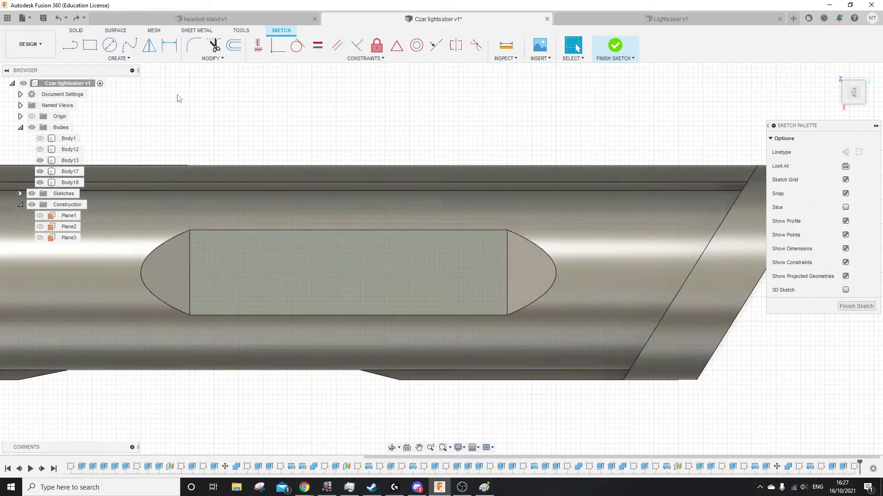
Add the name as new 10 mm Magneto sketch text, framing it from the recess's upper-left corner to just above its lower-right corner
{"action": "left_click", "coordinate": [129, 58]}
{"action": "left_click", "coordinate": [103, 171]}
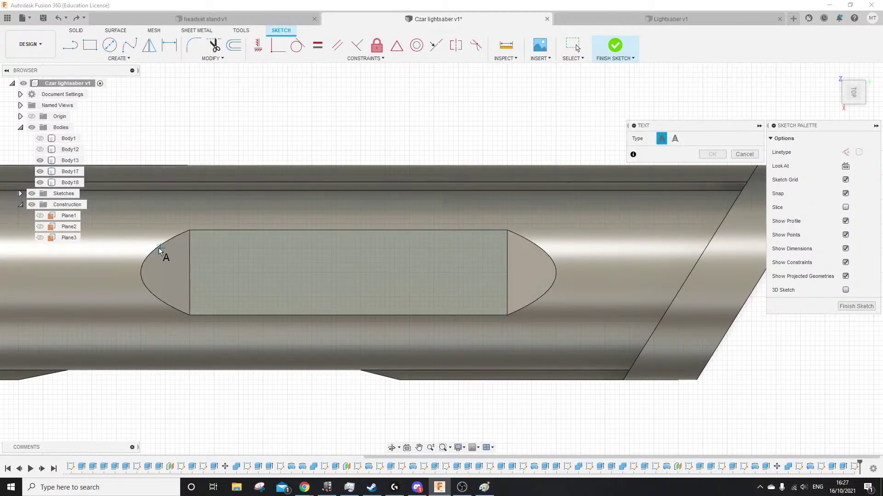
{"action": "left_click", "coordinate": [189, 230]}
{"action": "left_click", "coordinate": [507, 307]}
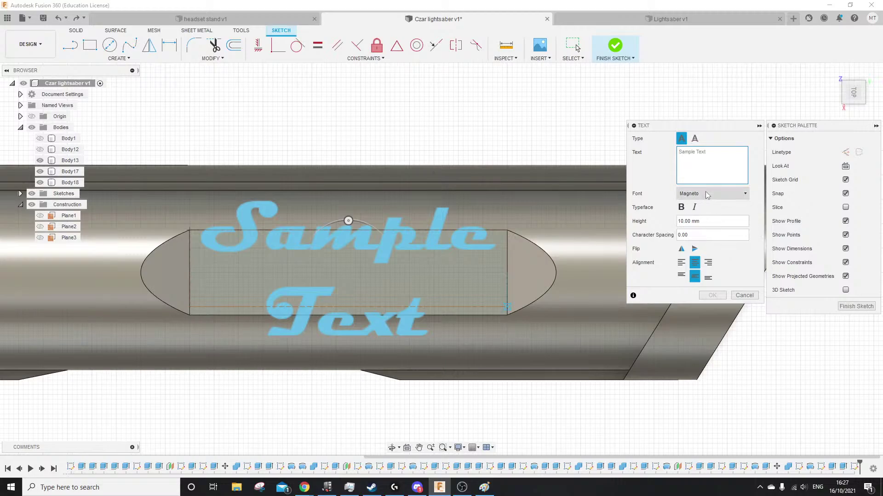
{"action": "type", "text": "Argie"}
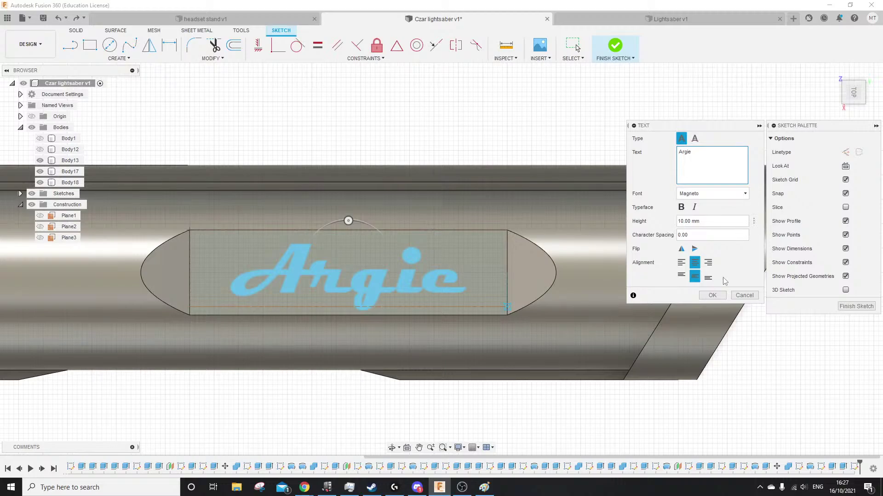
{"action": "left_click", "coordinate": [712, 295]}
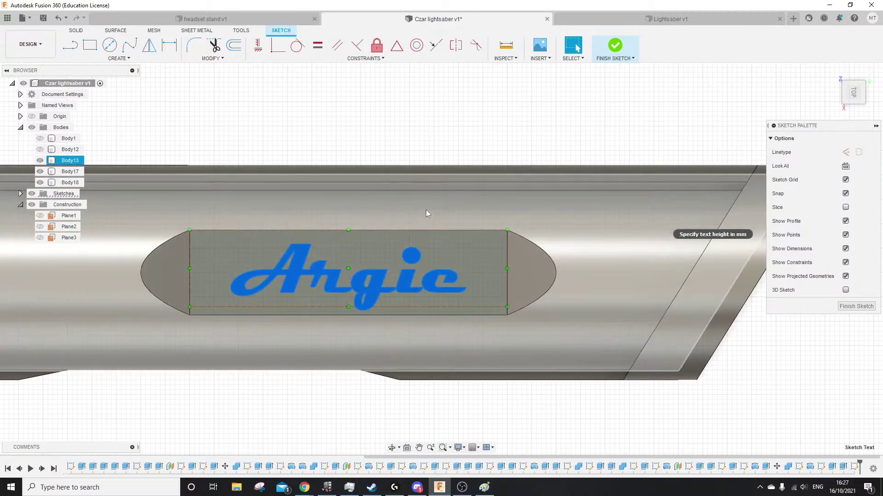
Try to extrude the name text on the recess floor as a 2 mm cut, a 15 mm and 1 mm join, and a 1 mm cut
{"action": "middle_click_drag", "start_coordinate": [426, 210], "coordinate": [429, 194], "text": "shift"}
{"action": "left_click", "coordinate": [79, 32]}
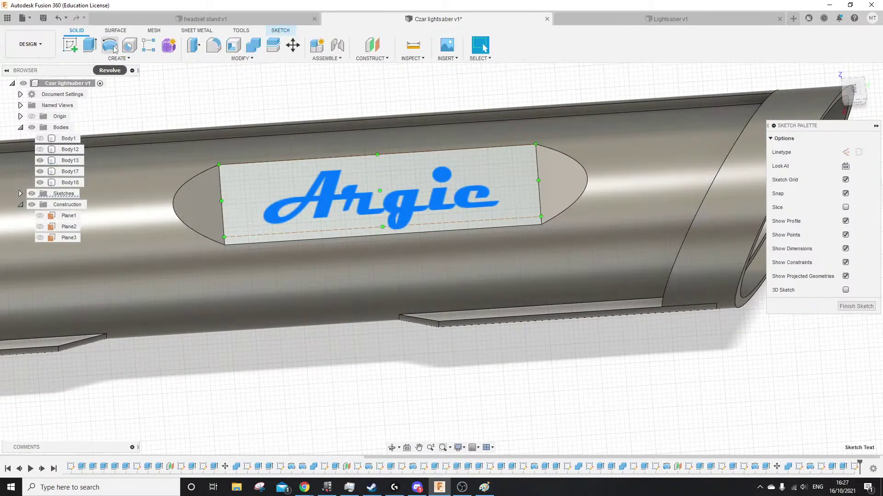
{"action": "left_click", "coordinate": [90, 45]}
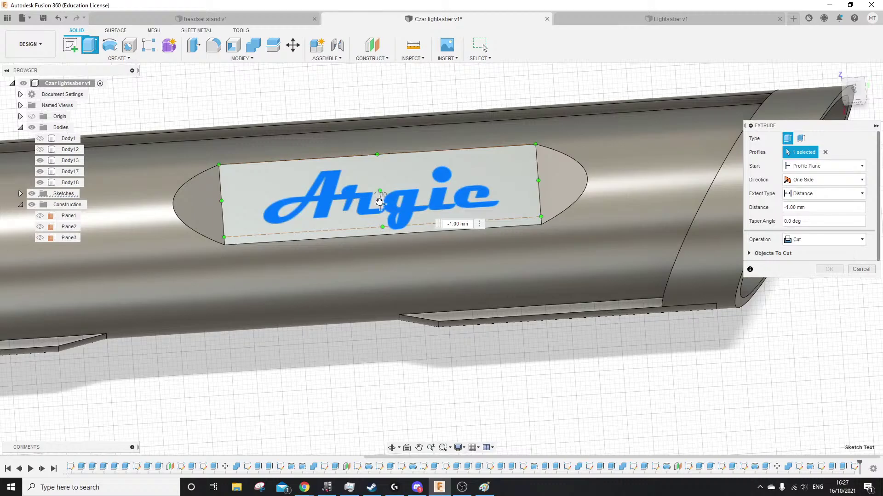
{"action": "left_click_drag", "start_coordinate": [380, 202], "coordinate": [381, 205]}
{"action": "scroll", "coordinate": [361, 170], "scroll_direction": "up", "scroll_amount": 4}
{"action": "middle_click_drag", "start_coordinate": [413, 177], "coordinate": [479, 215], "text": "shift"}
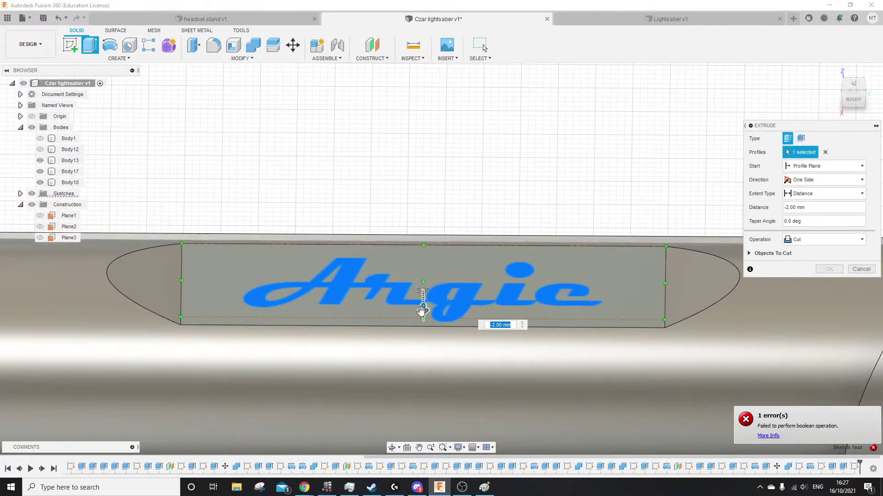
{"action": "left_click_drag", "start_coordinate": [422, 310], "coordinate": [417, 213]}
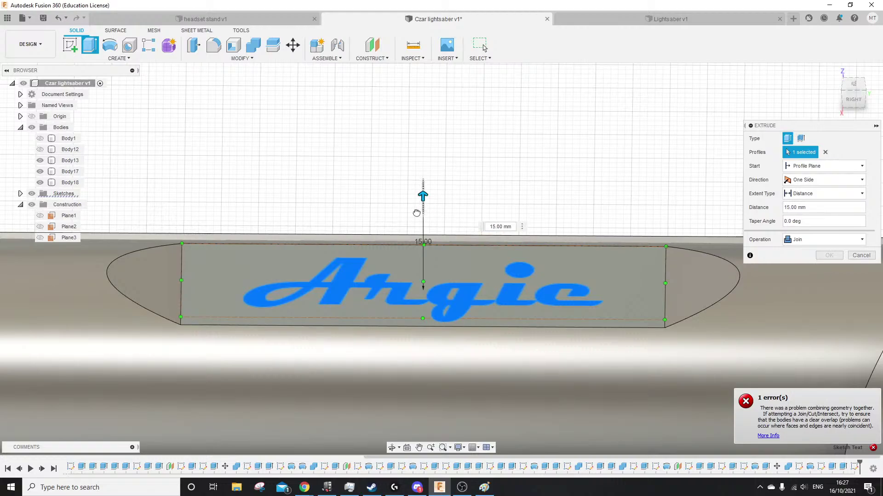
{"action": "left_click_drag", "start_coordinate": [428, 243], "coordinate": [433, 294]}
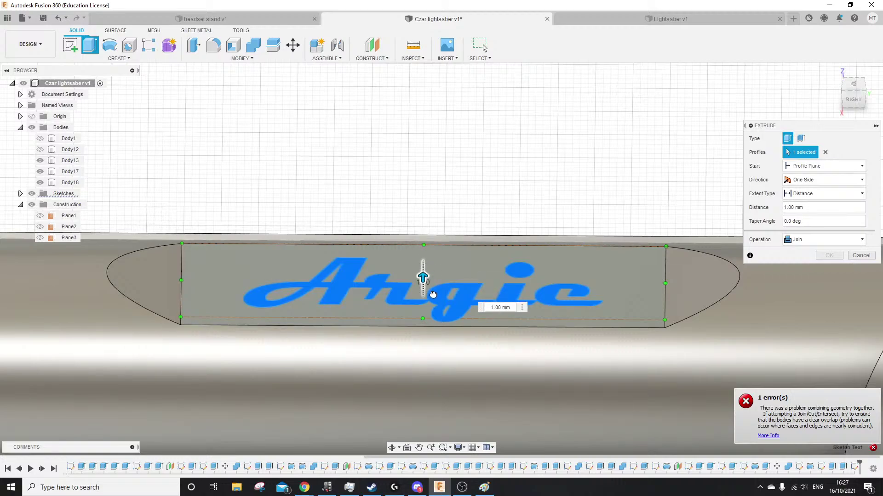
{"action": "mouse_move", "coordinate": [433, 297]}
{"action": "left_mouse_down"}
{"action": "mouse_move", "coordinate": [422, 282]}
{"action": "mouse_move", "coordinate": [421, 300]}
{"action": "left_mouse_up"}
{"action": "middle_click_drag", "start_coordinate": [422, 299], "coordinate": [427, 239], "text": "shift"}
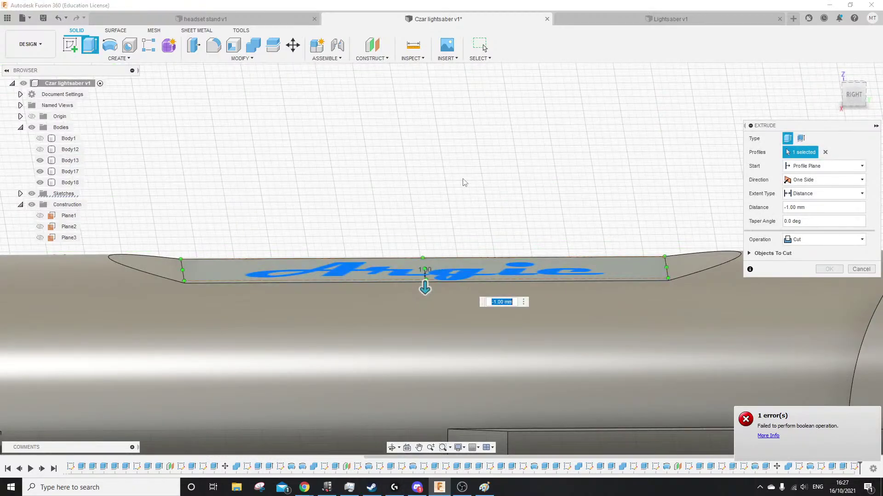
{"action": "left_click", "coordinate": [860, 270]}
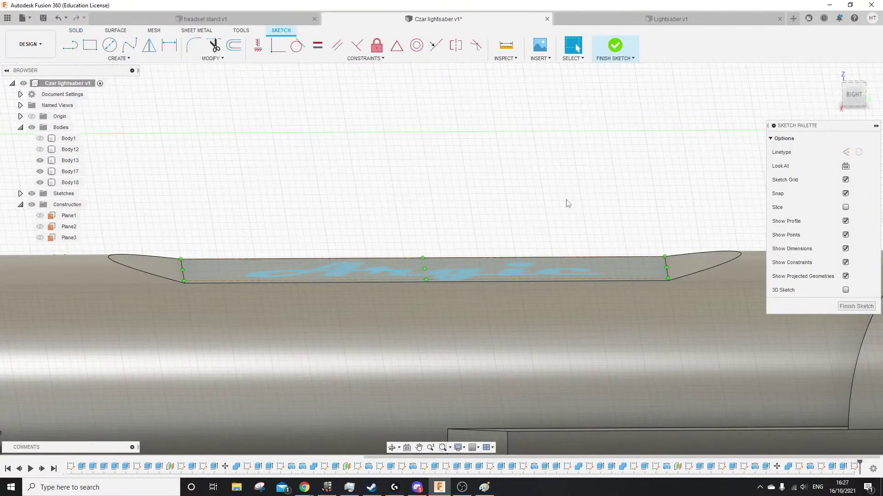
Change the name text's font to XITS and accept the edit
{"action": "mouse_move", "coordinate": [520, 219]}
{"action": "middle_mouse_down", "text": "shift"}
{"action": "mouse_move", "coordinate": [544, 299]}
{"action": "mouse_move", "coordinate": [528, 205]}
{"action": "mouse_move", "coordinate": [526, 264]}
{"action": "mouse_move", "coordinate": [508, 228]}
{"action": "middle_mouse_up", "text": "shift"}
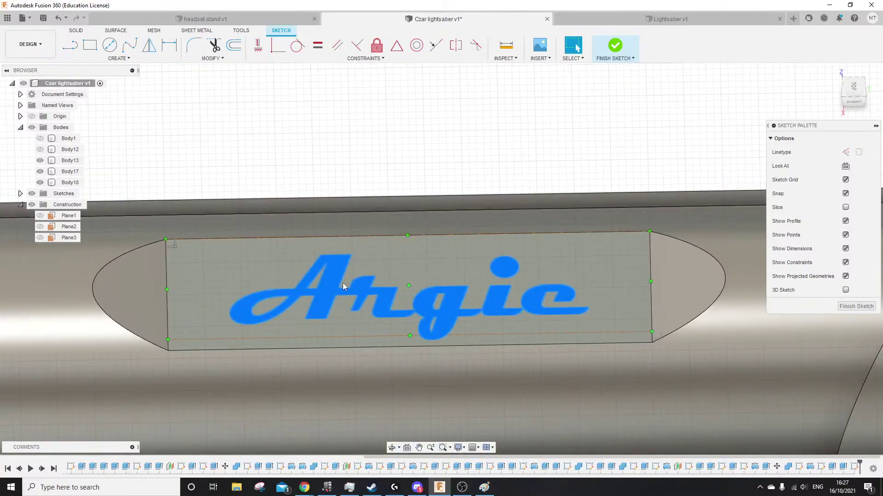
{"action": "right_click", "coordinate": [343, 272]}
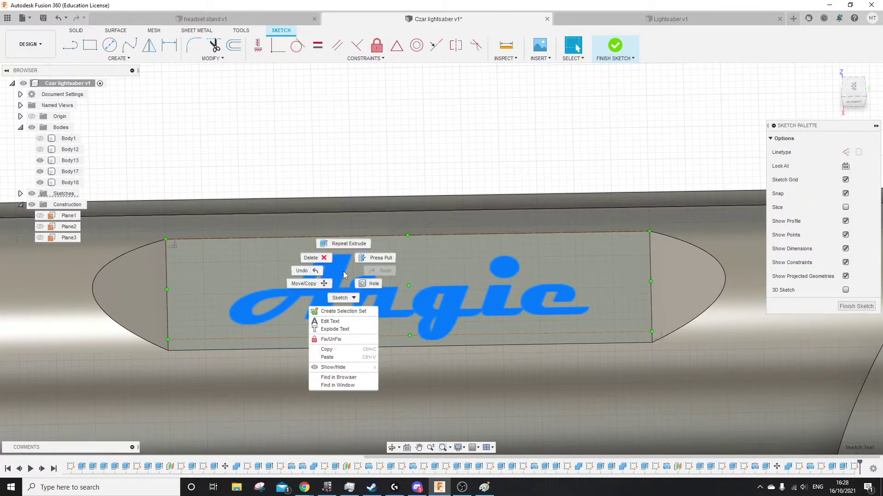
{"action": "left_click", "coordinate": [342, 321]}
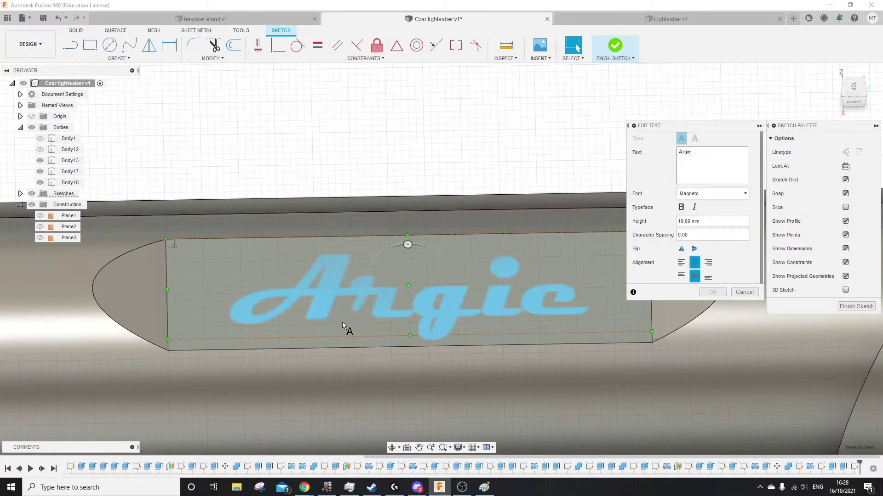
{"action": "left_click", "coordinate": [731, 194]}
{"action": "scroll", "coordinate": [723, 268], "scroll_direction": "down", "scroll_amount": 20}
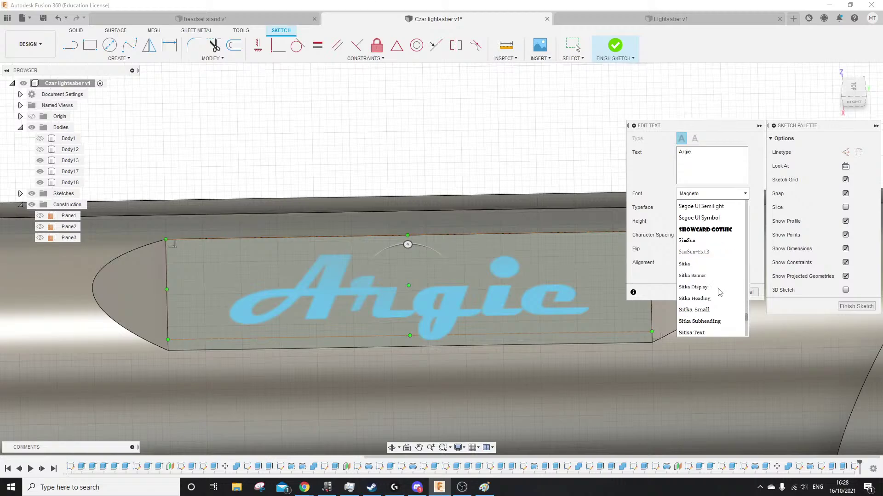
{"action": "left_click", "coordinate": [707, 286]}
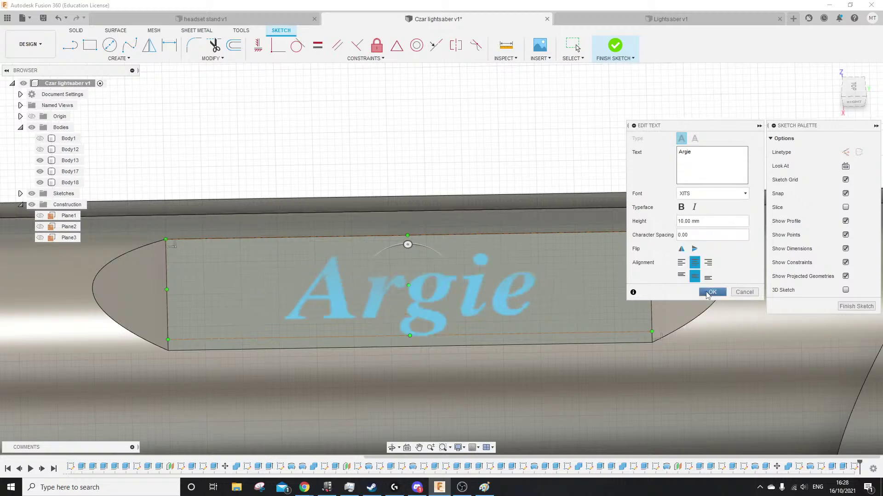
{"action": "left_click", "coordinate": [712, 292]}
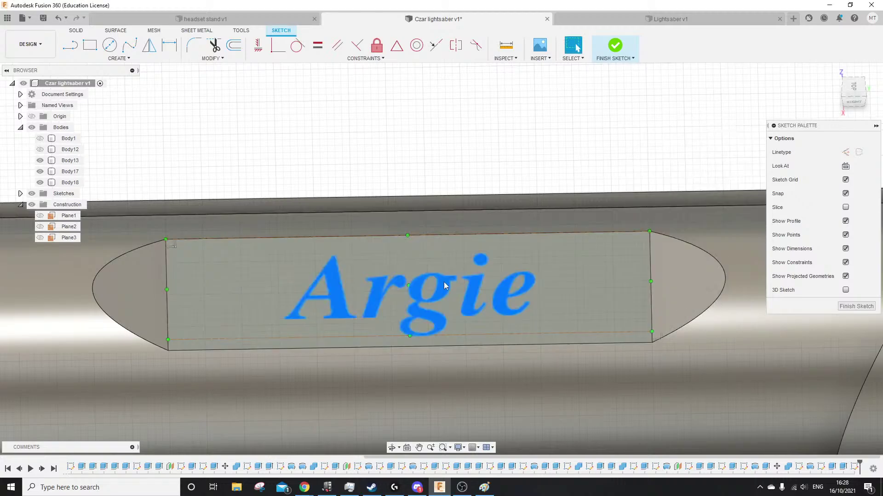
Try to extrude the XITS name text -3 mm as a new body
{"action": "right_click", "coordinate": [338, 296]}
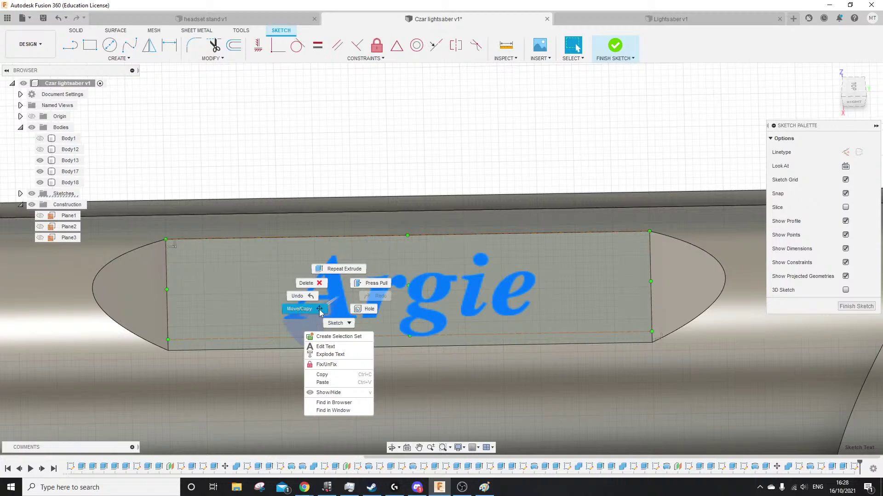
{"action": "left_click", "coordinate": [329, 269]}
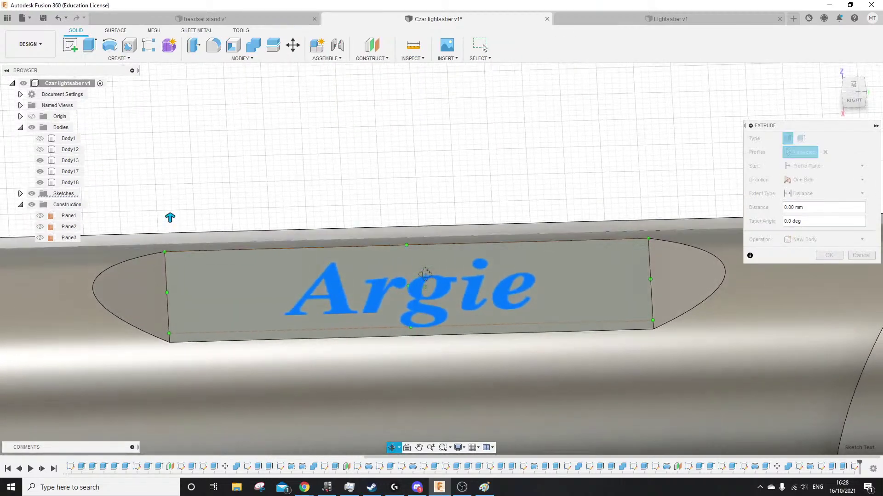
{"action": "left_click_drag", "start_coordinate": [171, 222], "coordinate": [172, 253]}
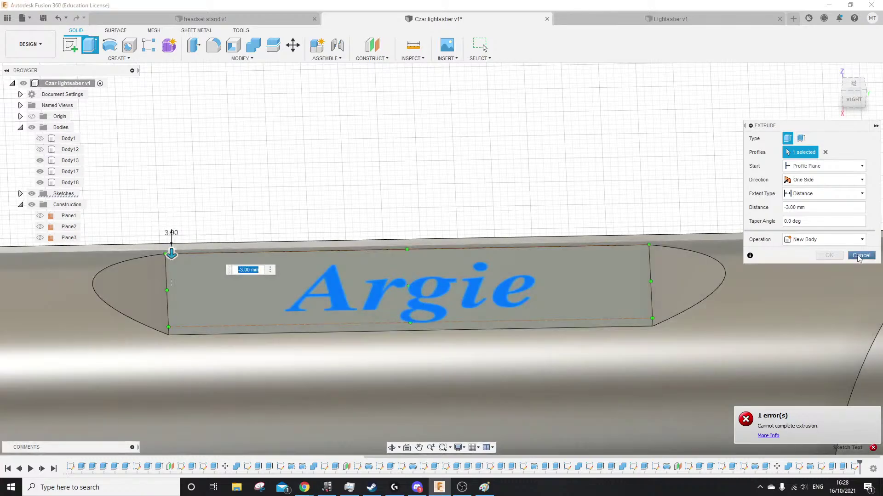
{"action": "left_click", "coordinate": [860, 256]}
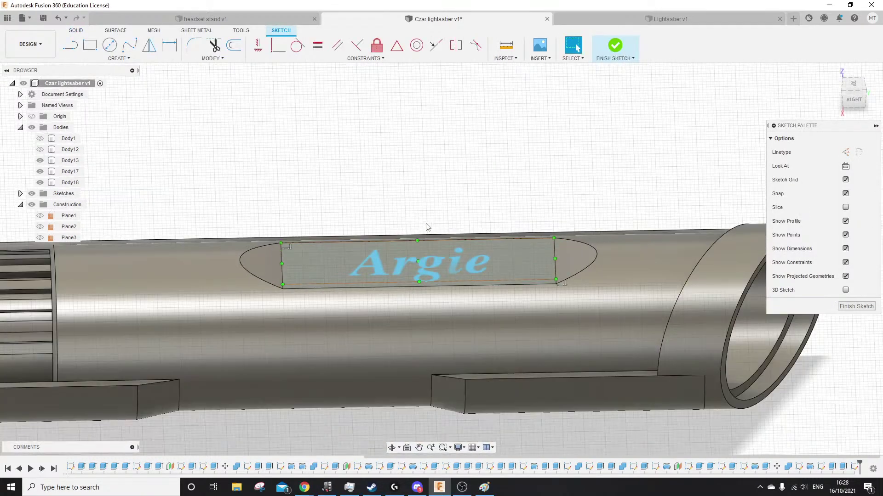
Finish the sketch and try to extrude the name text from outside sketch editing
{"action": "middle_click_drag", "start_coordinate": [436, 198], "coordinate": [453, 191], "text": "shift"}
{"action": "left_click", "coordinate": [856, 306]}
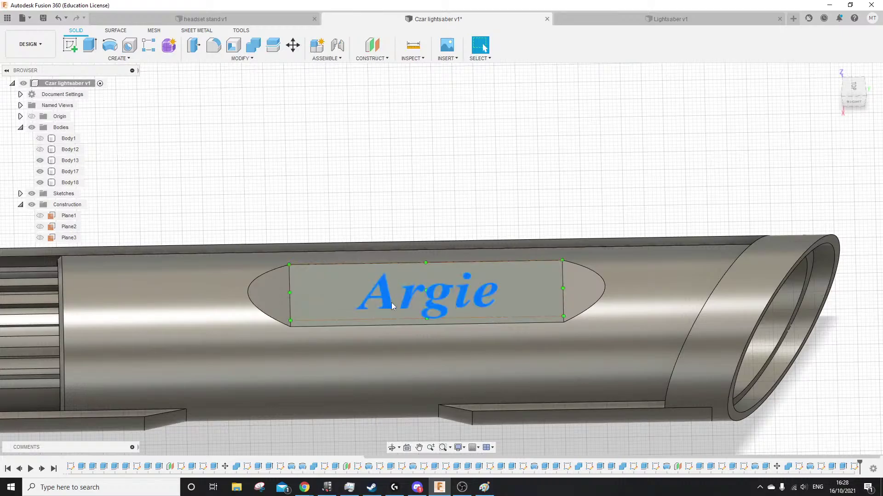
{"action": "left_click", "coordinate": [368, 288]}
{"action": "key", "text": "e"}
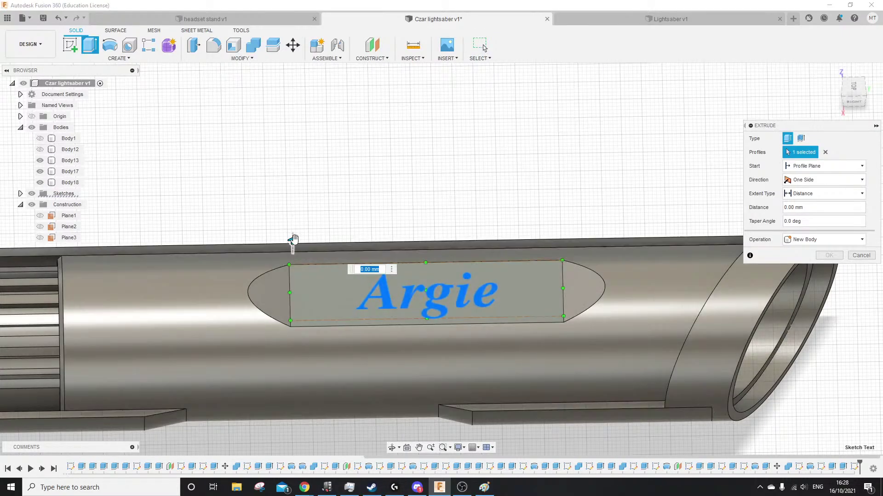
{"action": "left_click", "coordinate": [860, 256]}
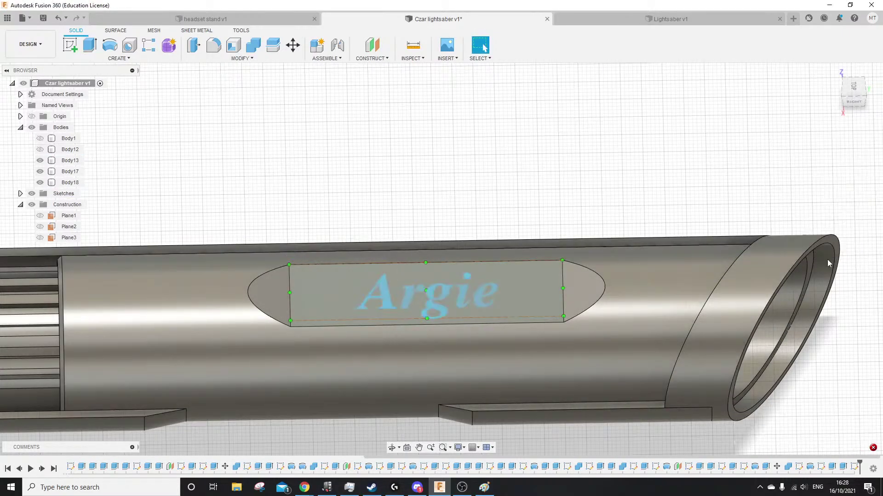
Undo finishing the sketch and delete the XITS name text from the recess floor
{"action": "key", "text": "ctrl+z"}
{"action": "mouse_move", "coordinate": [470, 224]}
{"action": "middle_mouse_down"}
{"action": "mouse_move", "coordinate": [434, 288]}
{"action": "mouse_move", "coordinate": [336, 283]}
{"action": "mouse_move", "coordinate": [468, 347]}
{"action": "mouse_move", "coordinate": [617, 347]}
{"action": "mouse_move", "coordinate": [567, 301]}
{"action": "mouse_move", "coordinate": [512, 296]}
{"action": "mouse_move", "coordinate": [519, 230]}
{"action": "mouse_move", "coordinate": [410, 304]}
{"action": "middle_mouse_up"}
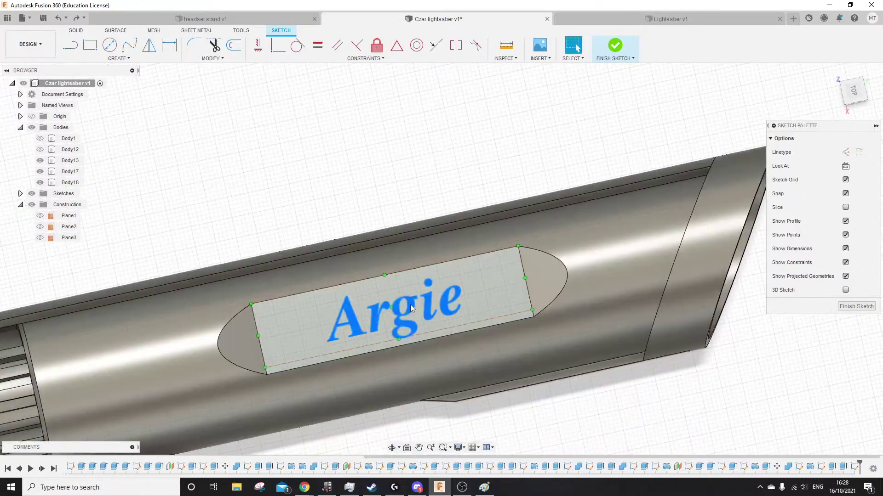
{"action": "right_click", "coordinate": [374, 315]}
{"action": "key", "text": "Escape"}
{"action": "key", "text": "Delete"}
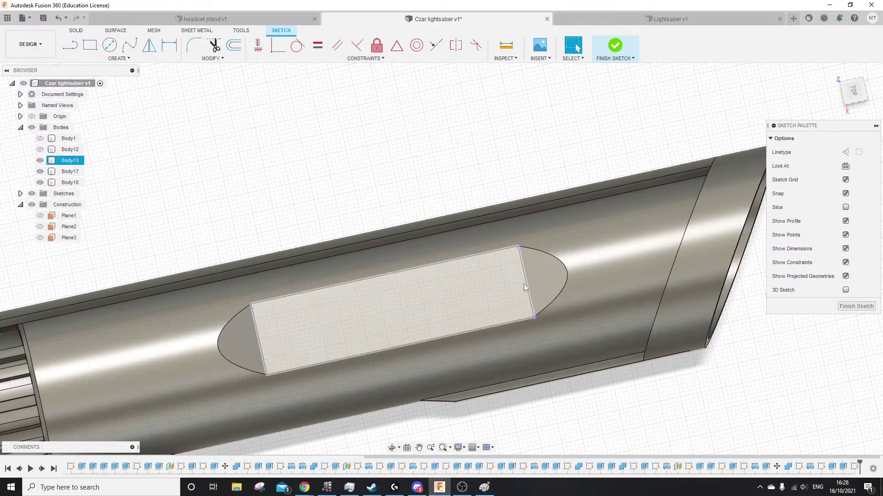
Place a sketch text frame over the recess floor, from its upper corner to the diagonally opposite corner
{"action": "left_click", "coordinate": [437, 302]}
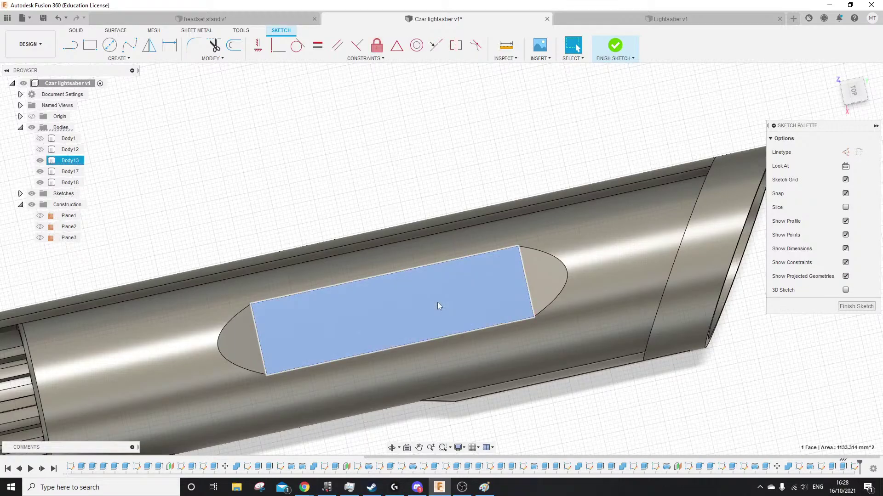
{"action": "left_click", "coordinate": [175, 113]}
{"action": "left_click", "coordinate": [125, 58]}
{"action": "left_click", "coordinate": [105, 171]}
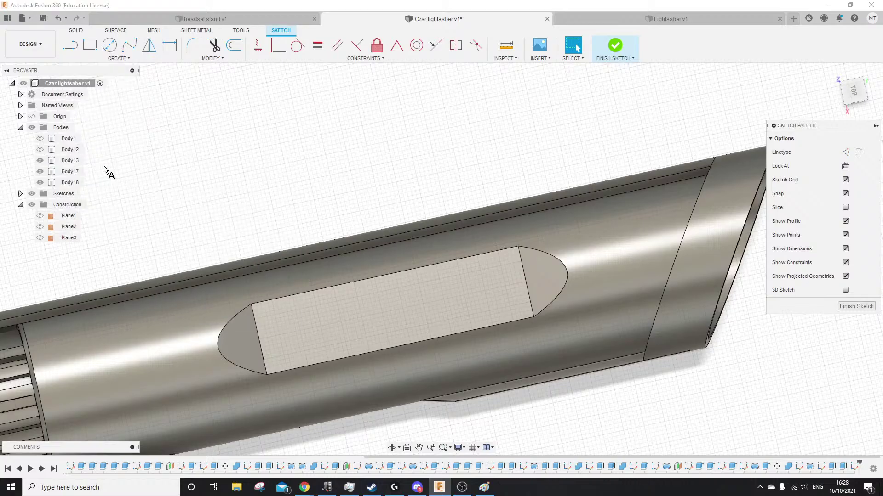
{"action": "left_click", "coordinate": [850, 92]}
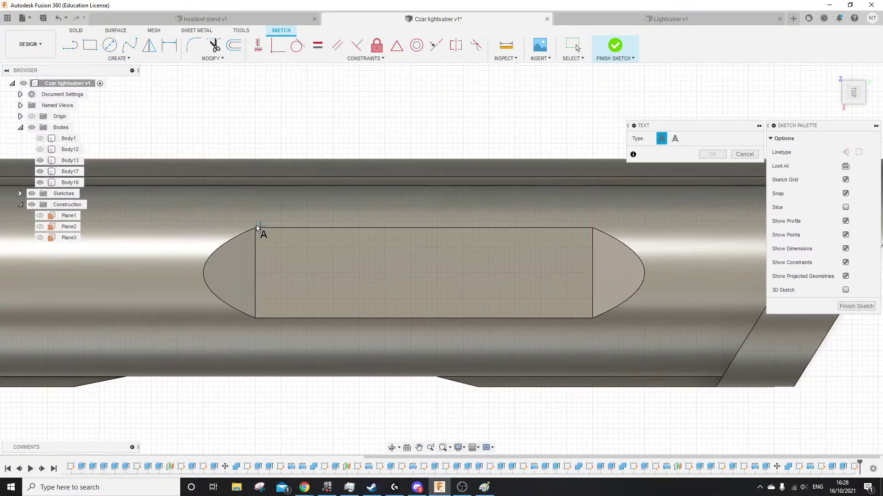
{"action": "scroll", "coordinate": [255, 225], "scroll_direction": "up", "scroll_amount": 4}
{"action": "scroll", "coordinate": [255, 231], "scroll_direction": "up", "scroll_amount": 5}
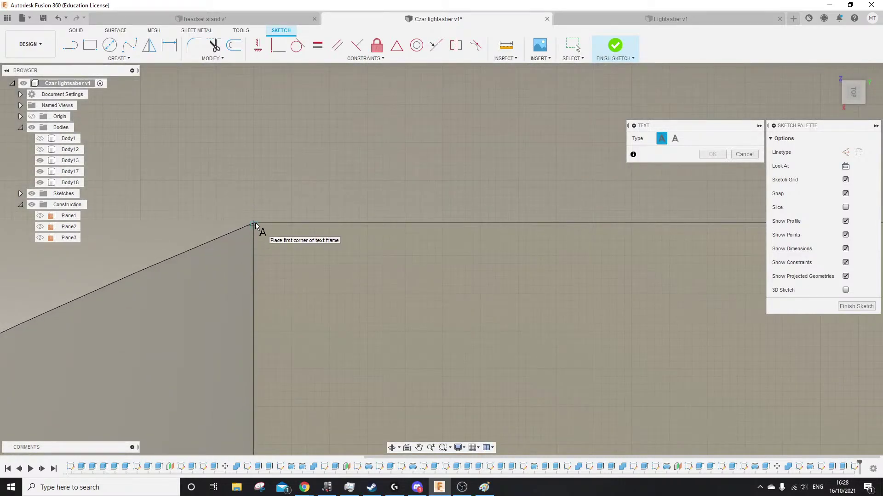
{"action": "scroll", "coordinate": [216, 195], "scroll_direction": "down", "scroll_amount": 3}
{"action": "scroll", "coordinate": [200, 189], "scroll_direction": "down", "scroll_amount": 4}
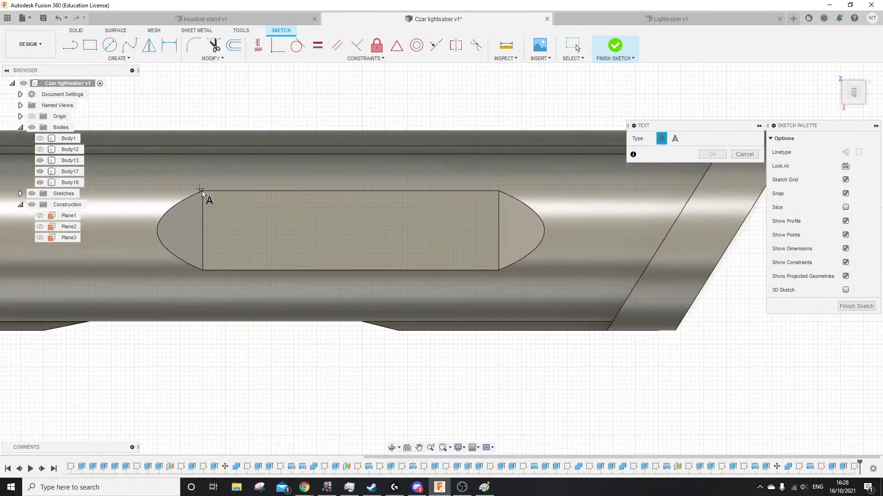
{"action": "scroll", "coordinate": [495, 259], "scroll_direction": "up", "scroll_amount": 4}
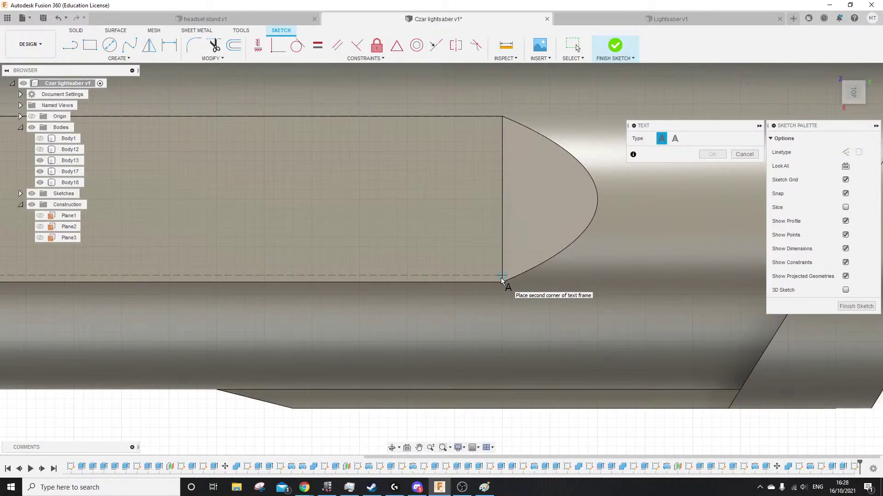
{"action": "scroll", "coordinate": [501, 279], "scroll_direction": "up", "scroll_amount": 2}
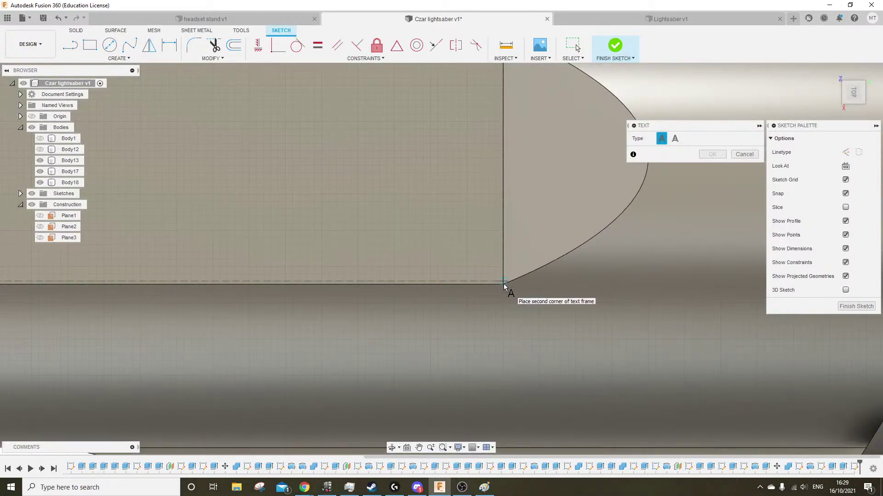
{"action": "left_click", "coordinate": [504, 286]}
Enter the name as the frame's text, accept it, and raise the frame's lower edge slightly
{"action": "scroll", "coordinate": [547, 314], "scroll_direction": "down", "scroll_amount": 5}
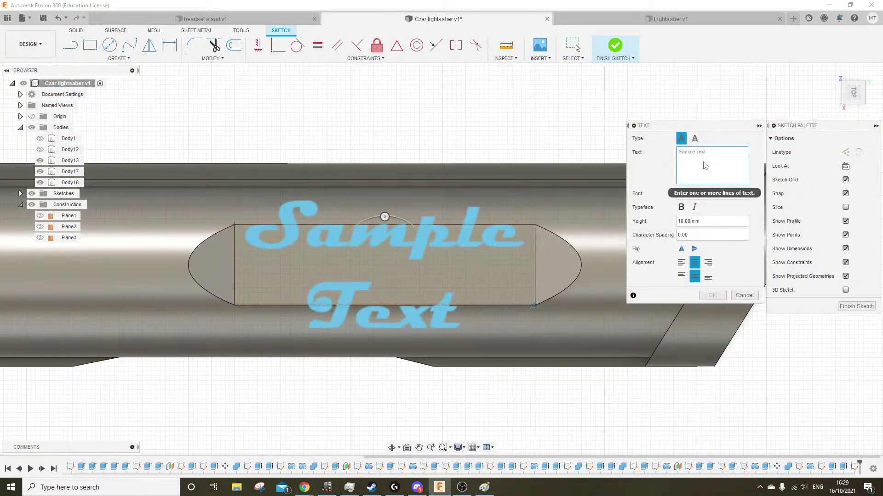
{"action": "type", "text": "Arg"}
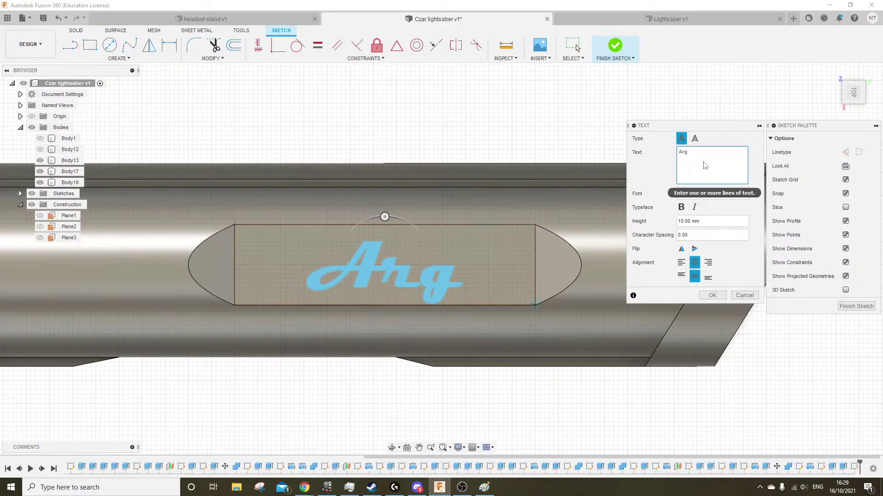
{"action": "type", "text": "ie"}
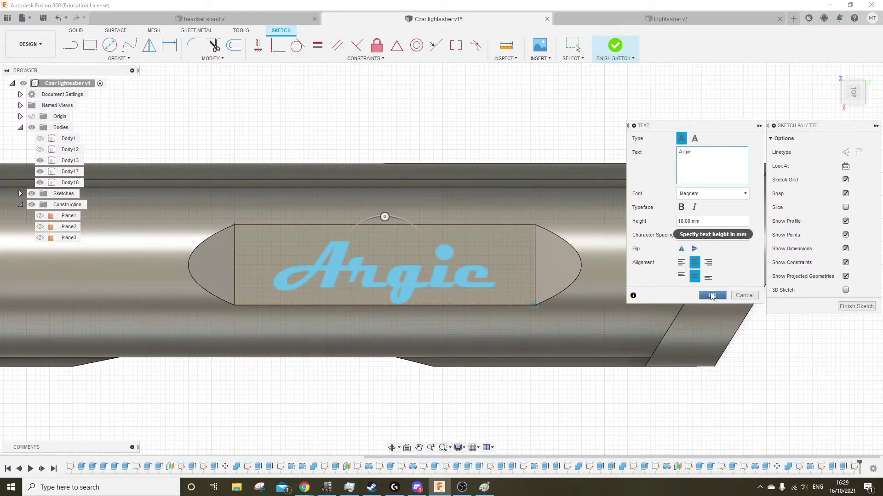
{"action": "left_click", "coordinate": [713, 296]}
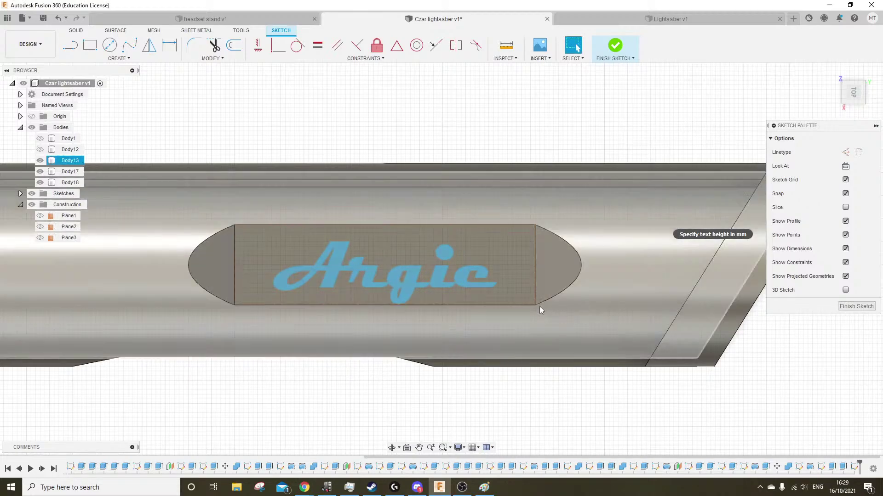
{"action": "left_click_drag", "start_coordinate": [536, 306], "coordinate": [534, 301]}
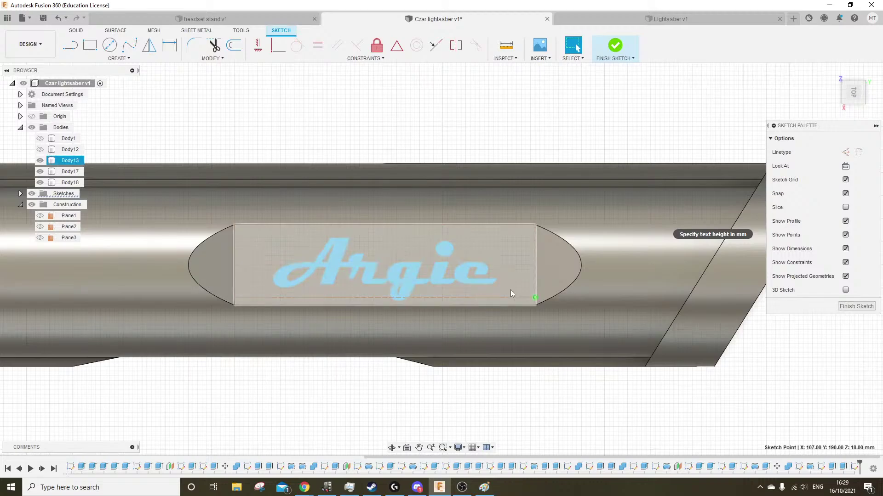
Try to extrude the name text -1 mm as a cut into the recess floor
{"action": "scroll", "coordinate": [505, 294], "scroll_direction": "up", "scroll_amount": 5}
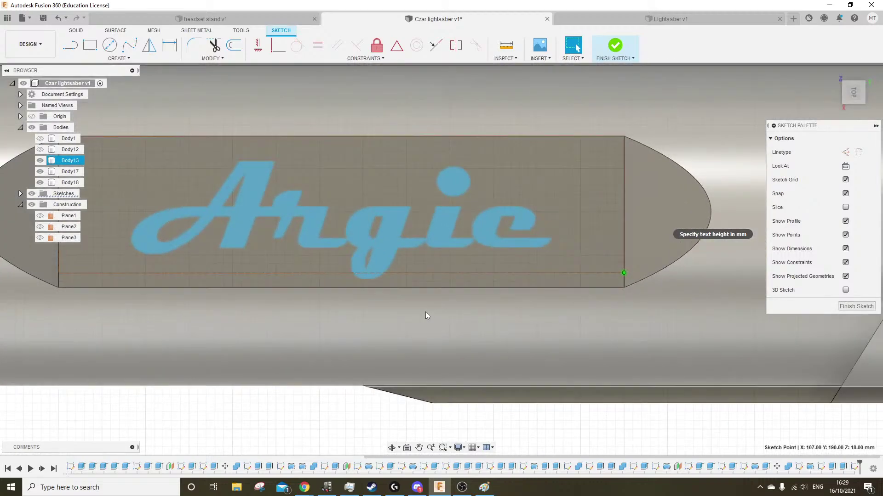
{"action": "middle_click_drag", "start_coordinate": [426, 313], "coordinate": [427, 281], "text": "shift"}
{"action": "scroll", "coordinate": [455, 255], "scroll_direction": "down", "scroll_amount": 5}
{"action": "middle_click_drag", "start_coordinate": [465, 240], "coordinate": [462, 218], "text": "shift"}
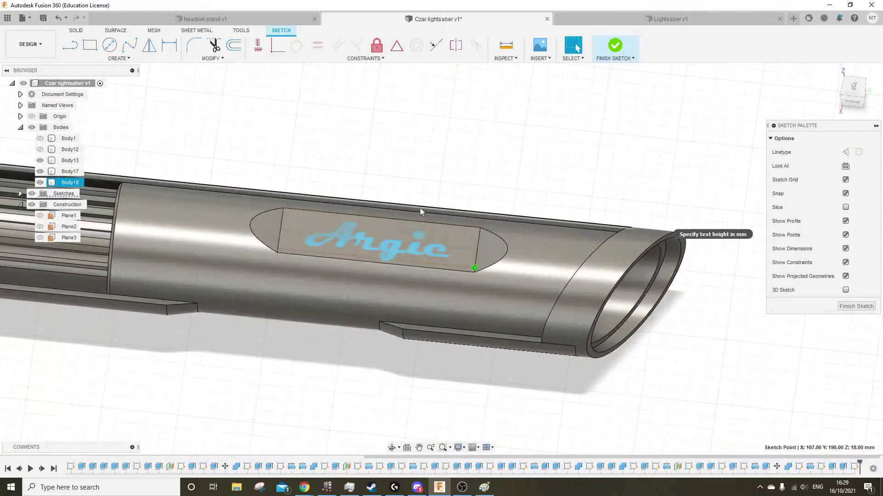
{"action": "scroll", "coordinate": [405, 208], "scroll_direction": "up", "scroll_amount": 4}
{"action": "left_click", "coordinate": [294, 283]}
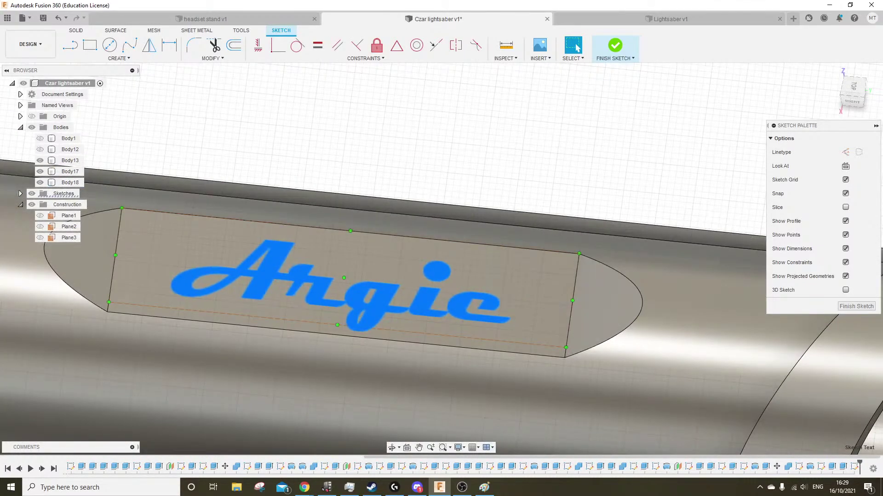
{"action": "left_click", "coordinate": [76, 31]}
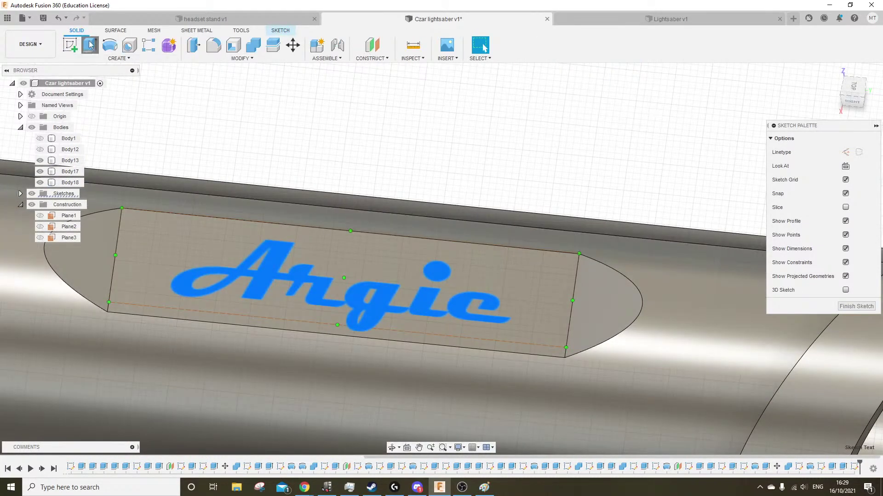
{"action": "left_click", "coordinate": [90, 44]}
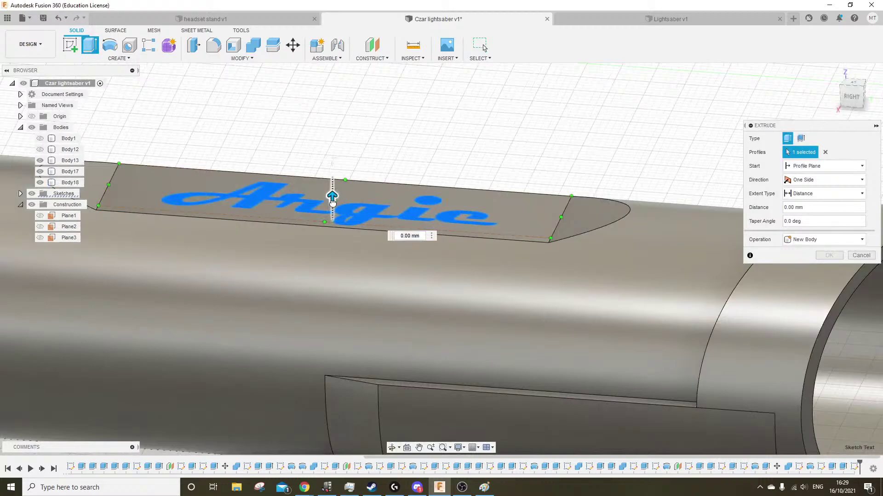
{"action": "left_click_drag", "start_coordinate": [333, 196], "coordinate": [332, 203]}
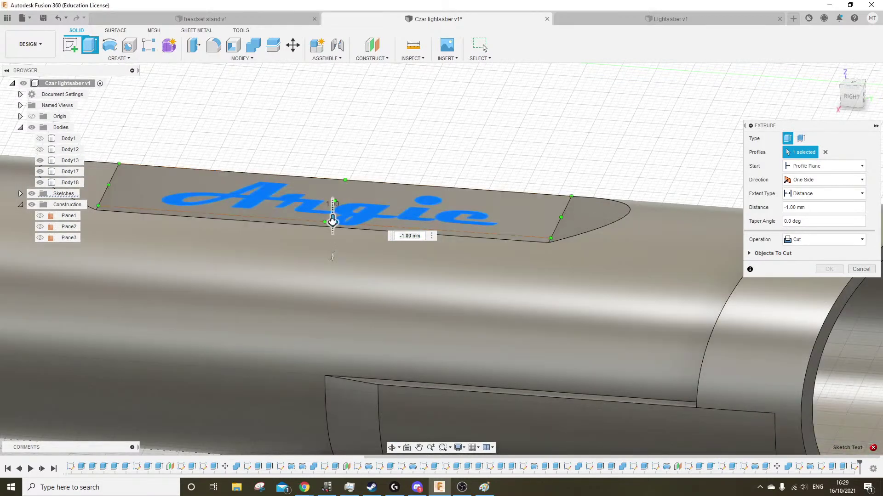
{"action": "mouse_move", "coordinate": [332, 217]}
{"action": "left_mouse_down"}
{"action": "mouse_move", "coordinate": [327, 187]}
{"action": "mouse_move", "coordinate": [332, 213]}
{"action": "left_mouse_up"}
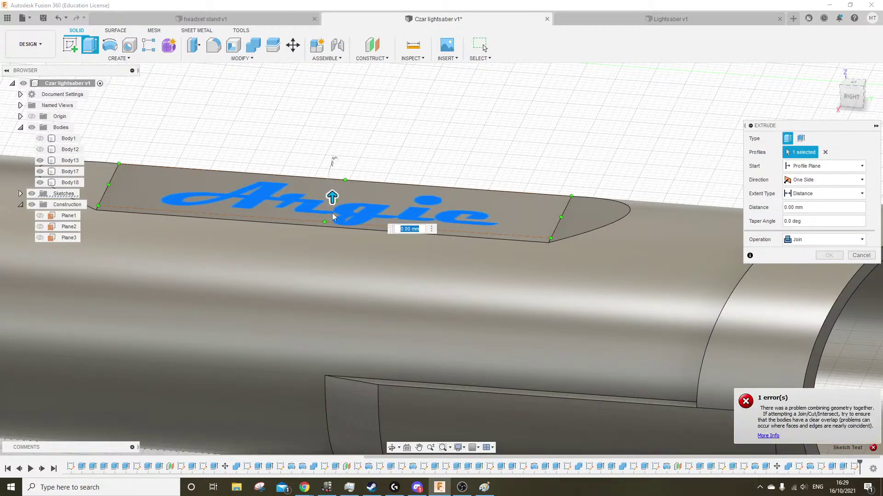
{"action": "key", "text": "Escape"}
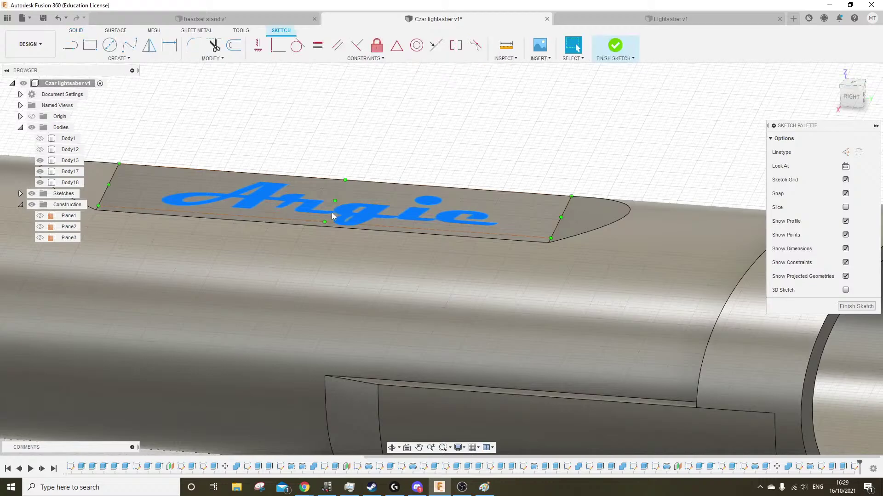
Undo and redo the latest edits to the name text
{"action": "key", "text": "ctrl+z"}
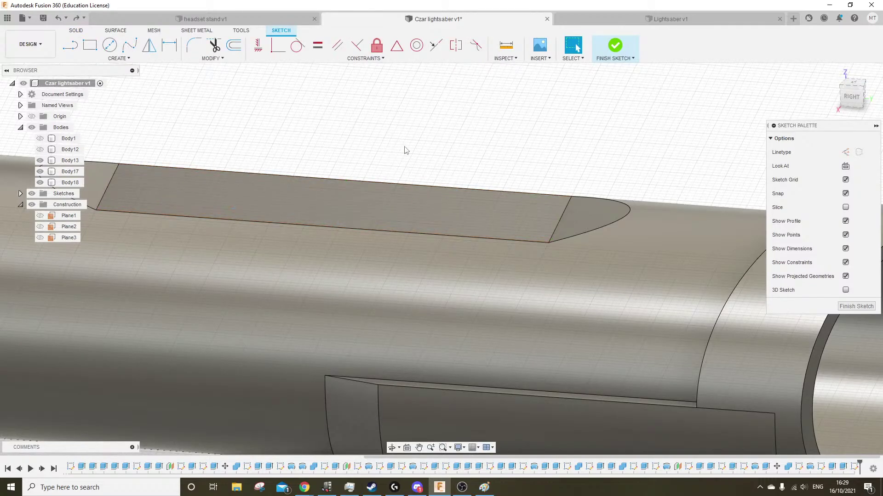
{"action": "key", "text": "ctrl+y"}
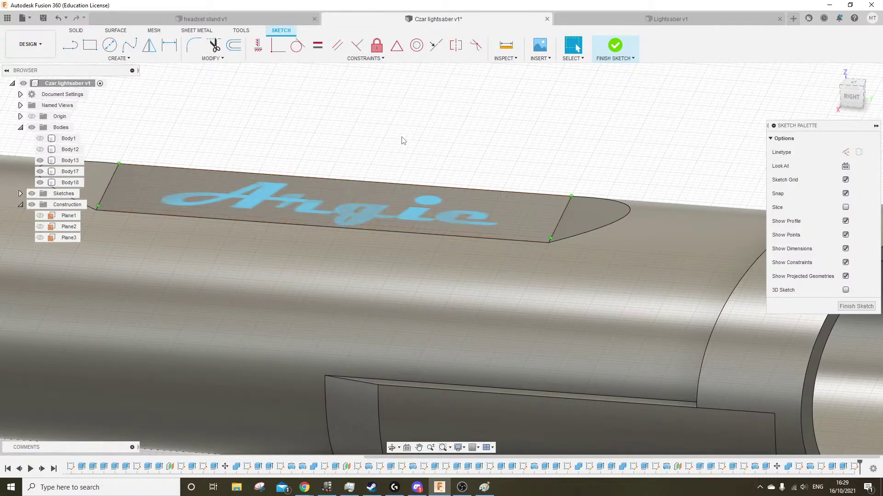
{"action": "key", "text": "ctrl+z"}
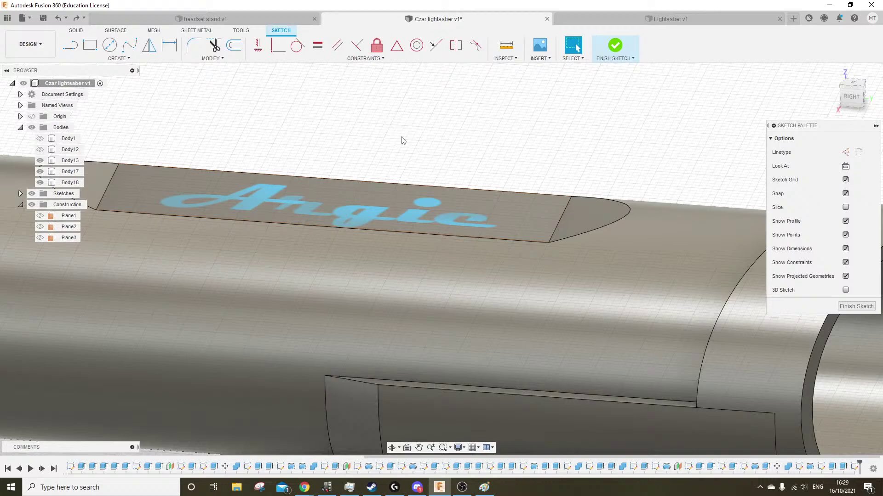
{"action": "key", "text": "ctrl+y"}
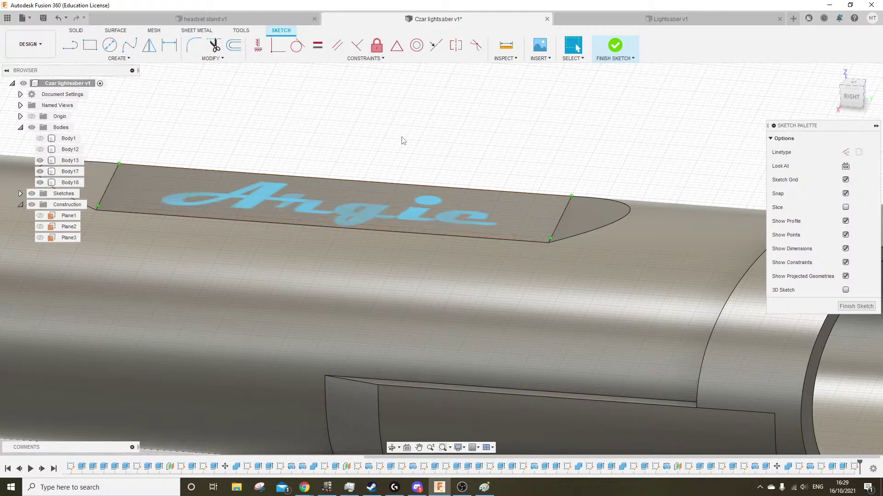
Move the name text 3 mm straight up from the recess floor
{"action": "mouse_move", "coordinate": [290, 207]}
{"action": "middle_mouse_down", "text": "shift"}
{"action": "mouse_move", "coordinate": [297, 196]}
{"action": "mouse_move", "coordinate": [354, 257]}
{"action": "mouse_move", "coordinate": [364, 191]}
{"action": "middle_mouse_up", "text": "shift"}
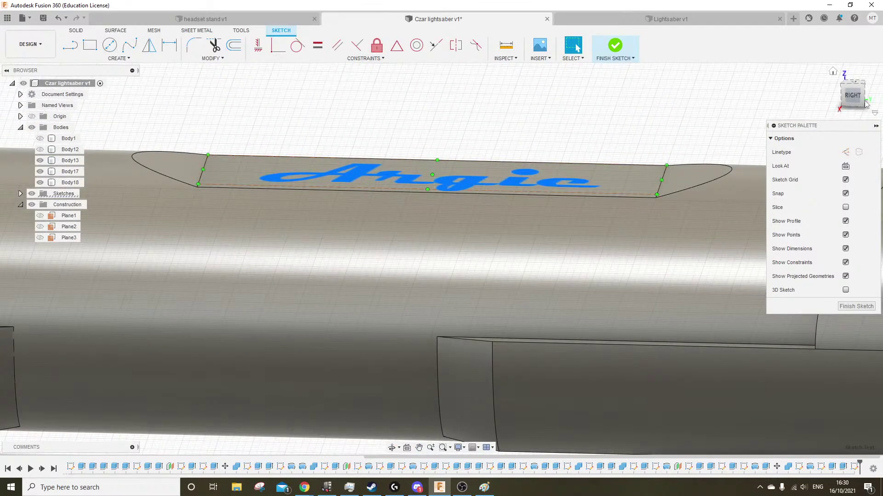
{"action": "left_click", "coordinate": [852, 96]}
{"action": "middle_click_drag", "start_coordinate": [593, 99], "coordinate": [513, 249]}
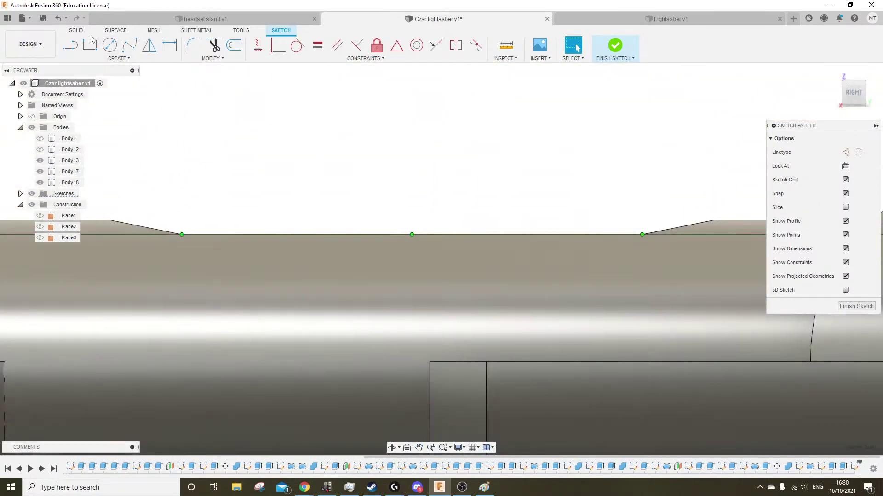
{"action": "left_click", "coordinate": [119, 59]}
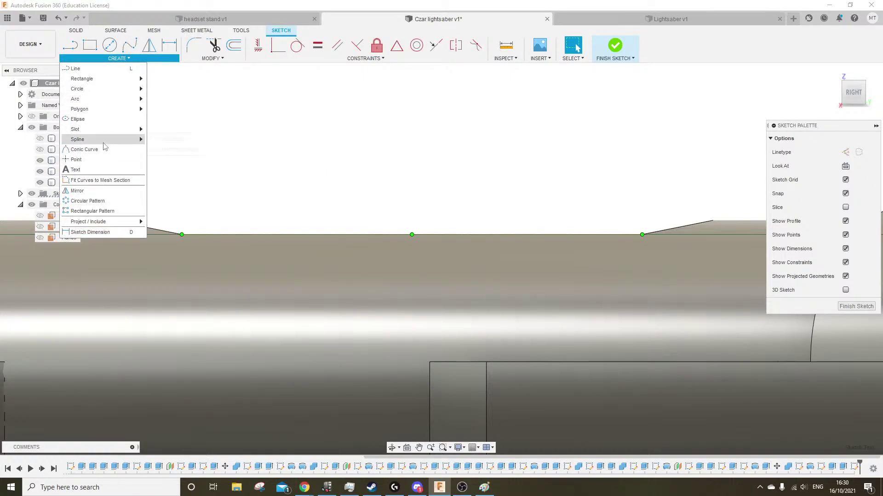
{"action": "left_click", "coordinate": [212, 58]}
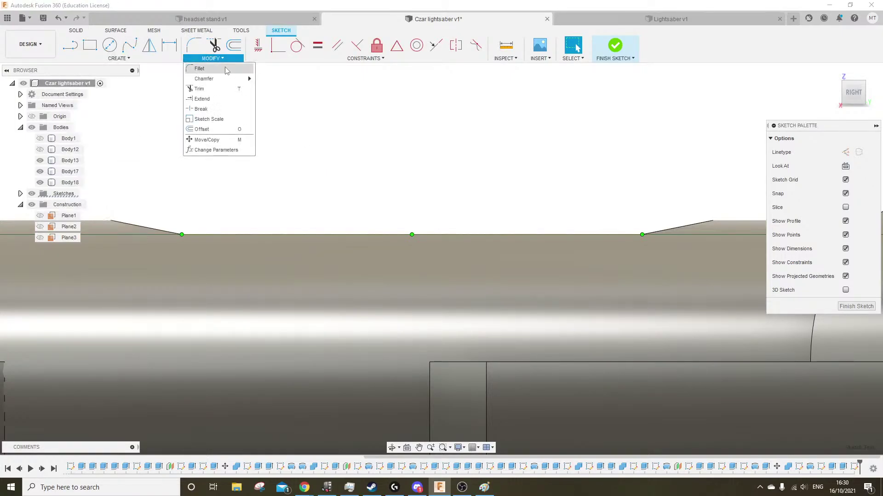
{"action": "left_click", "coordinate": [225, 140]}
{"action": "left_click_drag", "start_coordinate": [411, 207], "coordinate": [411, 186]}
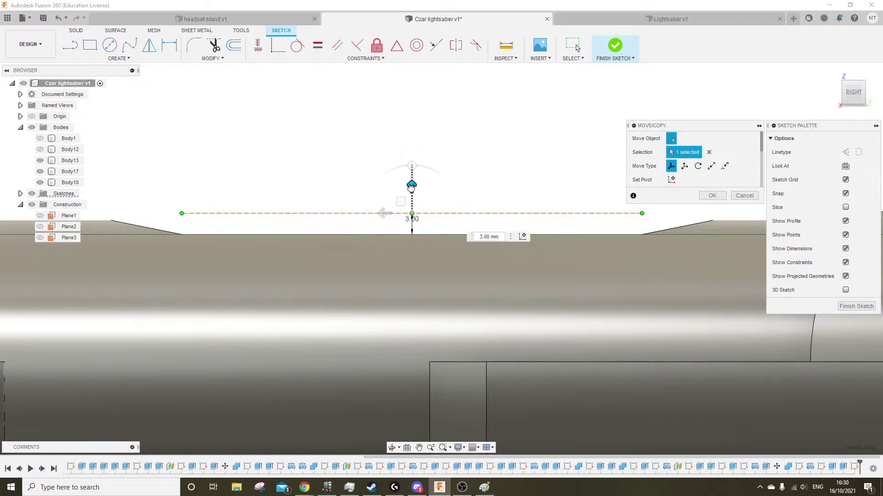
{"action": "left_click", "coordinate": [711, 196]}
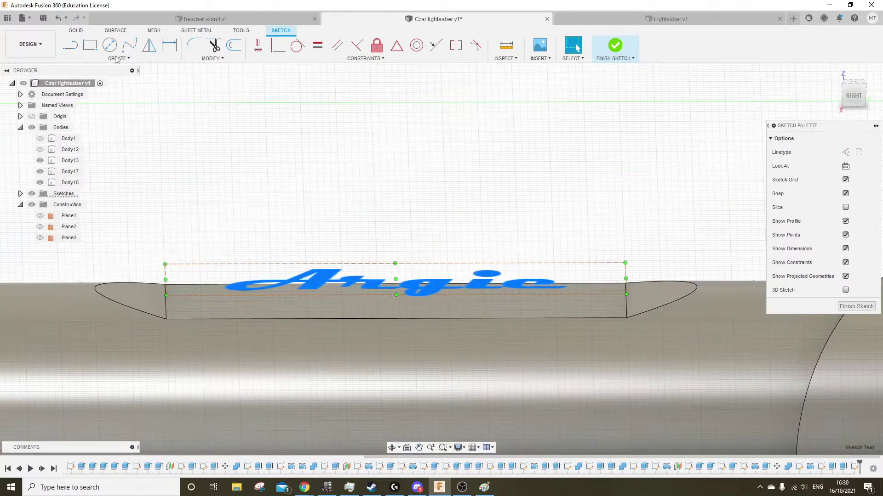
Extrude the raised name text 3 mm upward as new bodies
{"action": "left_click", "coordinate": [77, 30]}
{"action": "left_click", "coordinate": [90, 44]}
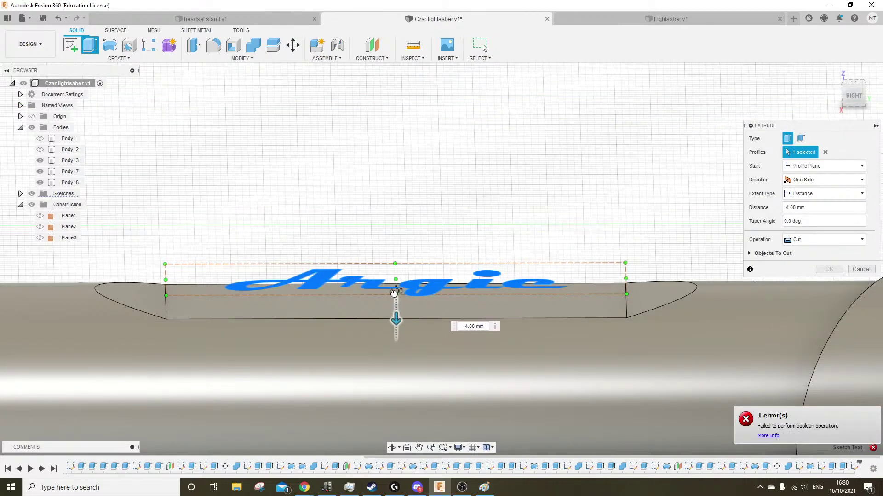
{"action": "left_click_drag", "start_coordinate": [394, 285], "coordinate": [395, 252]}
{"action": "middle_click_drag", "start_coordinate": [419, 200], "coordinate": [416, 258], "text": "shift"}
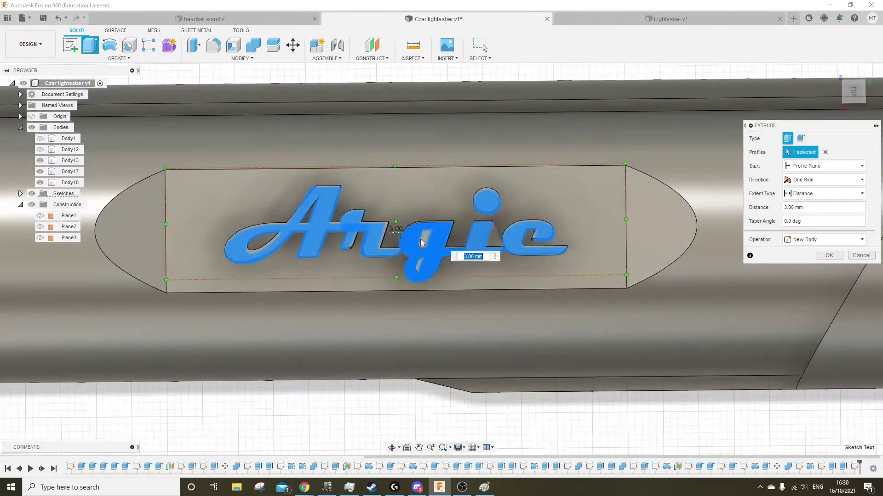
{"action": "scroll", "coordinate": [415, 190], "scroll_direction": "down", "scroll_amount": 4}
{"action": "scroll", "coordinate": [414, 190], "scroll_direction": "up", "scroll_amount": 3}
{"action": "middle_click_drag", "start_coordinate": [414, 190], "coordinate": [432, 167], "text": "shift"}
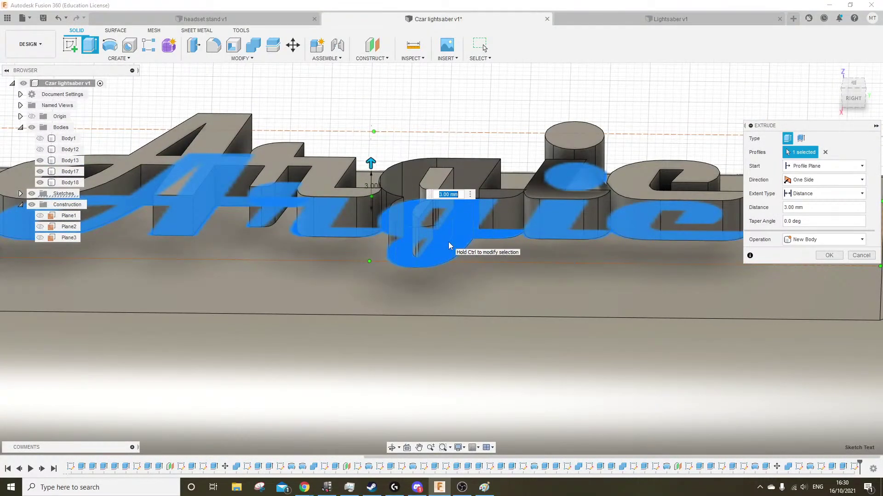
{"action": "left_click", "coordinate": [823, 256]}
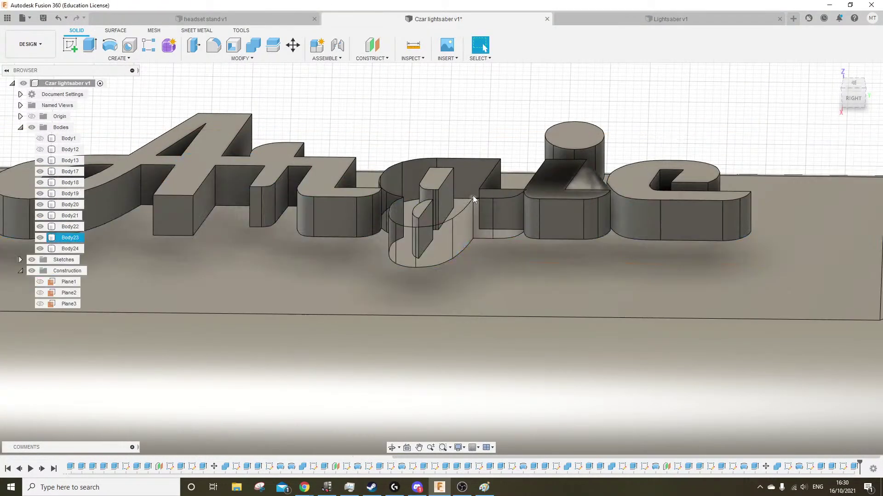
{"action": "middle_click_drag", "start_coordinate": [445, 147], "coordinate": [428, 235], "text": "shift"}
{"action": "left_click", "coordinate": [459, 224]}
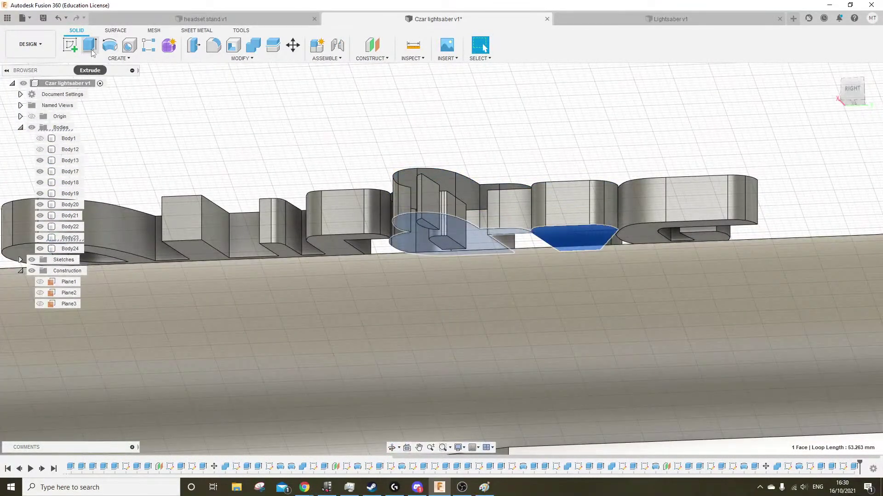
{"action": "left_click", "coordinate": [91, 51]}
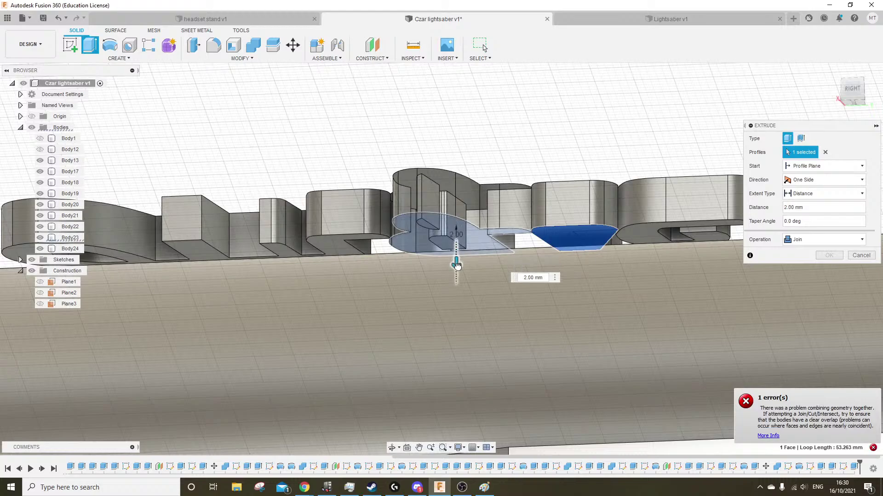
{"action": "left_click", "coordinate": [860, 256]}
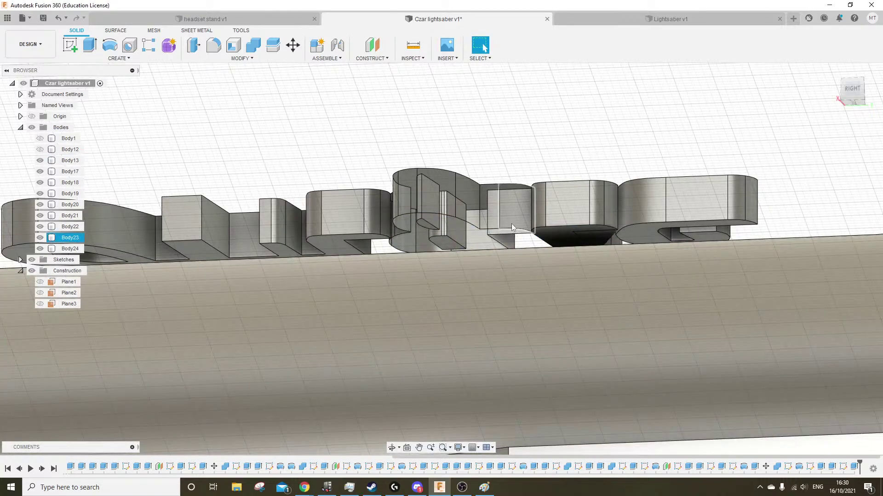
Undo the raised letter extrusion, return to the name sketch and open its text for editing
{"action": "double_click", "coordinate": [511, 223]}
{"action": "scroll", "coordinate": [510, 222], "scroll_direction": "down", "scroll_amount": 10}
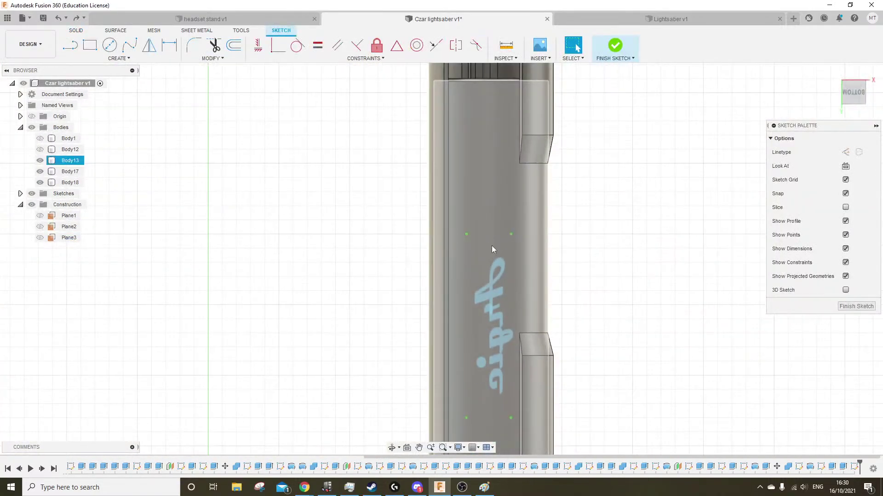
{"action": "mouse_move", "coordinate": [492, 250]}
{"action": "middle_mouse_down", "text": "shift"}
{"action": "mouse_move", "coordinate": [496, 205]}
{"action": "mouse_move", "coordinate": [494, 249]}
{"action": "mouse_move", "coordinate": [531, 262]}
{"action": "mouse_move", "coordinate": [532, 275]}
{"action": "mouse_move", "coordinate": [476, 308]}
{"action": "mouse_move", "coordinate": [445, 352]}
{"action": "mouse_move", "coordinate": [494, 210]}
{"action": "mouse_move", "coordinate": [493, 230]}
{"action": "mouse_move", "coordinate": [532, 174]}
{"action": "mouse_move", "coordinate": [522, 170]}
{"action": "mouse_move", "coordinate": [570, 253]}
{"action": "middle_mouse_up", "text": "shift"}
{"action": "middle_click_drag", "start_coordinate": [570, 252], "coordinate": [544, 187]}
{"action": "scroll", "coordinate": [547, 236], "scroll_direction": "up", "scroll_amount": 4}
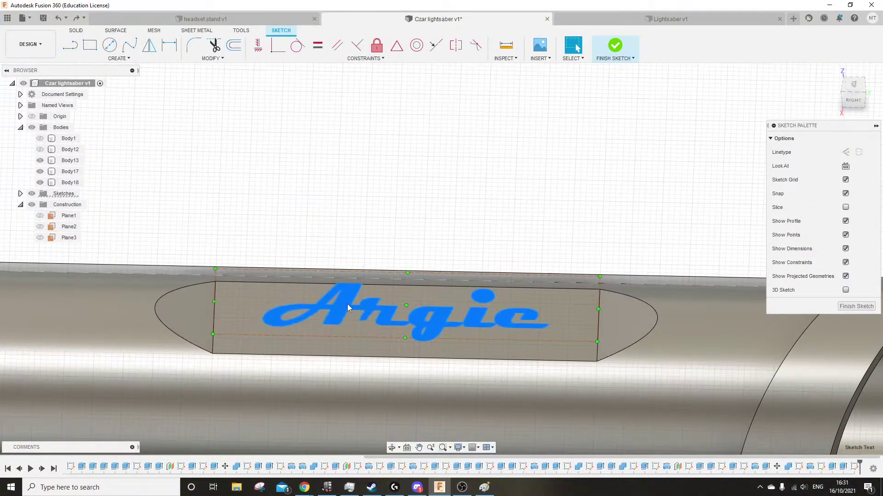
{"action": "right_click", "coordinate": [346, 304]}
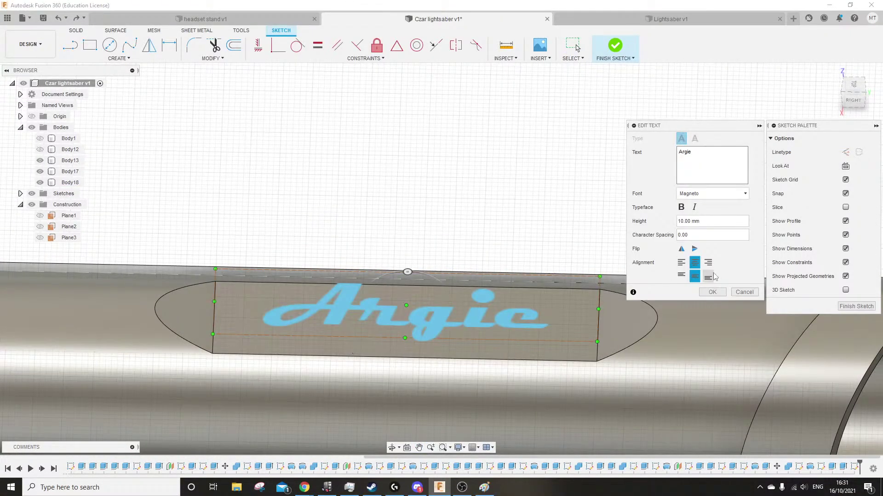
Try the NSimSun and Palace Script MT fonts on the name text
{"action": "left_click", "coordinate": [712, 195]}
{"action": "scroll", "coordinate": [713, 275], "scroll_direction": "down", "scroll_amount": 5}
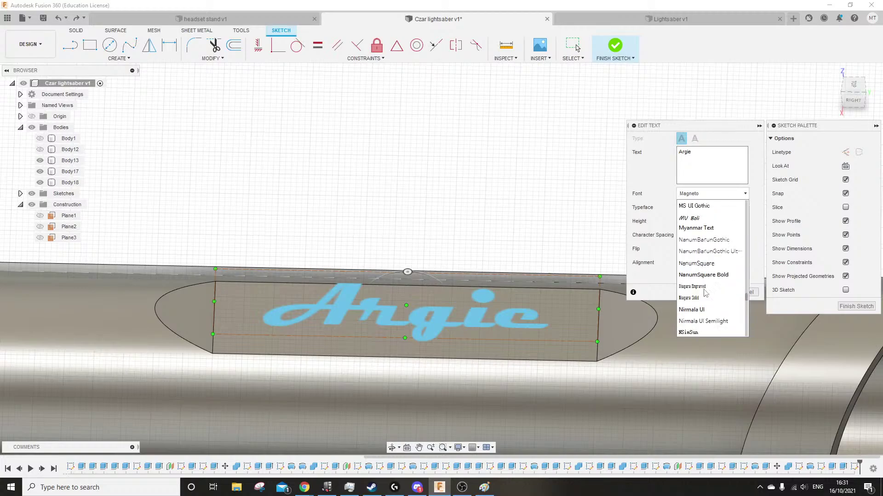
{"action": "scroll", "coordinate": [713, 276], "scroll_direction": "down", "scroll_amount": 4}
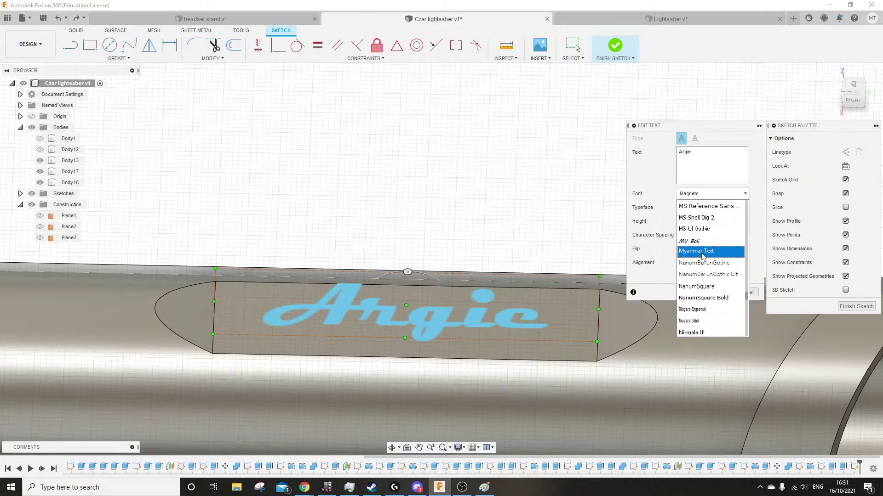
{"action": "scroll", "coordinate": [709, 274], "scroll_direction": "down", "scroll_amount": 3}
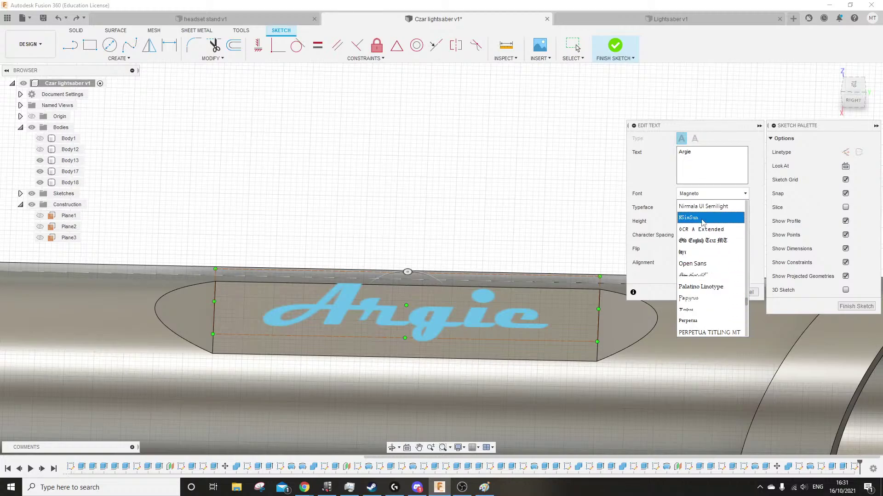
{"action": "left_click", "coordinate": [702, 225]}
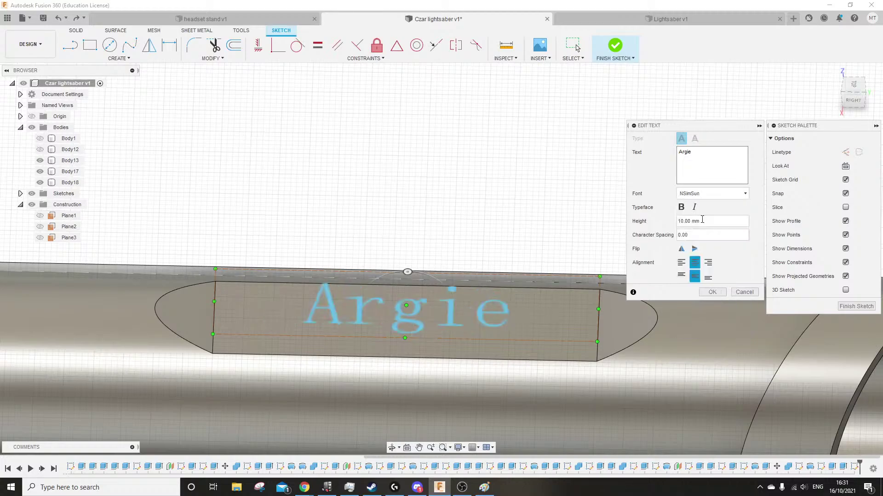
{"action": "left_click", "coordinate": [714, 195]}
{"action": "left_click", "coordinate": [851, 88]}
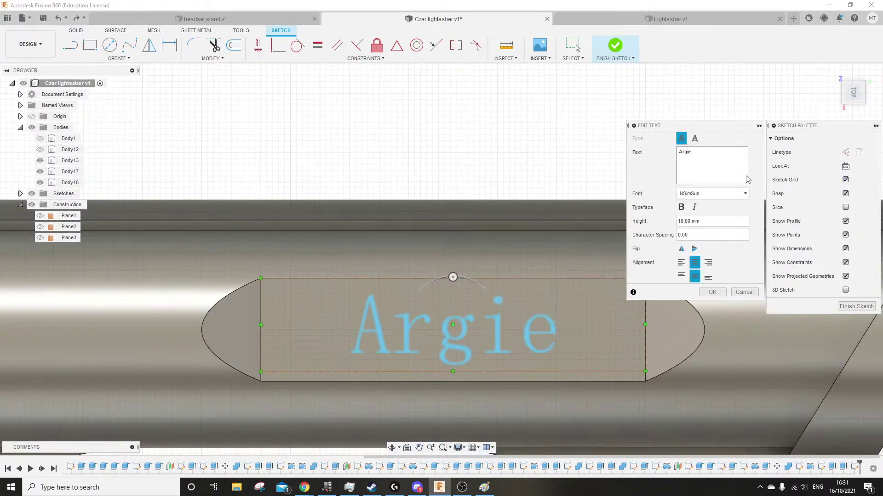
{"action": "left_click", "coordinate": [723, 198]}
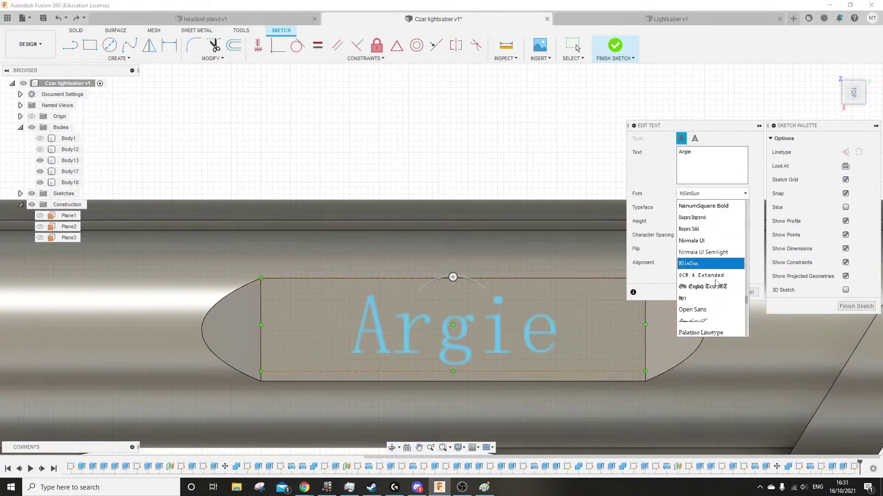
{"action": "left_click", "coordinate": [708, 321]}
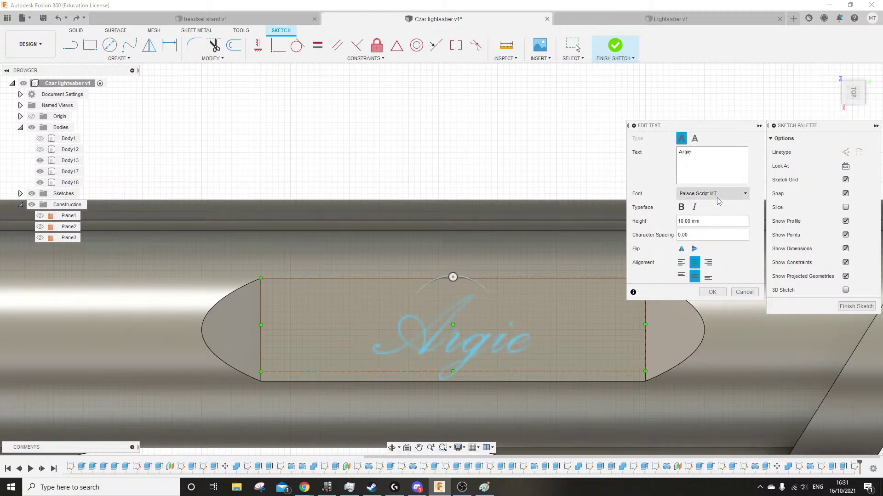
Set the name text's font to Perpetua Titling MT
{"action": "left_click", "coordinate": [717, 194]}
{"action": "left_click", "coordinate": [708, 324]}
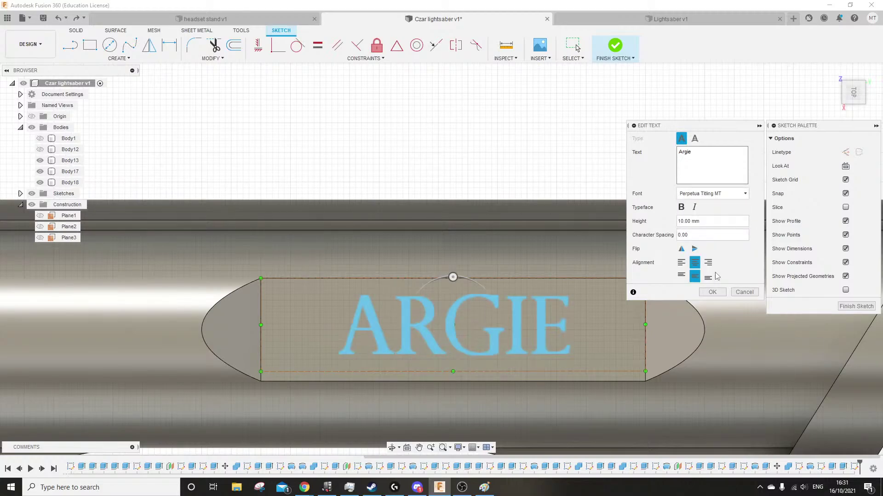
{"action": "left_click", "coordinate": [712, 292]}
{"action": "left_click", "coordinate": [454, 324]}
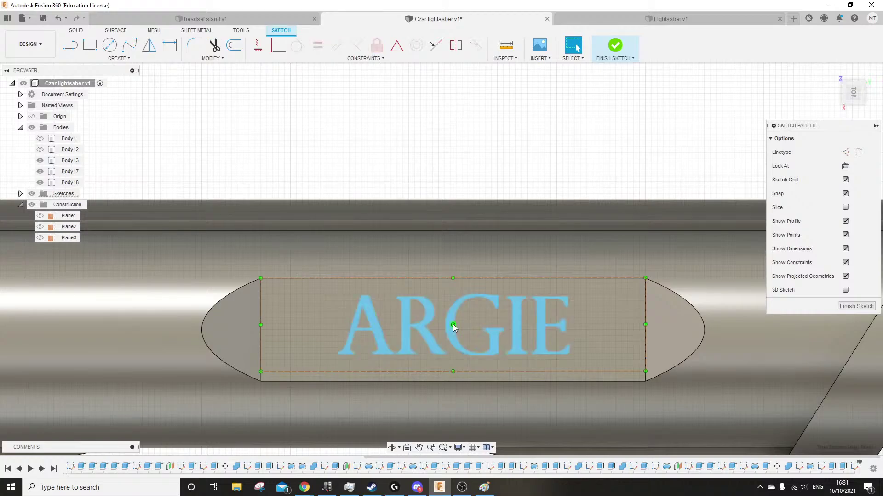
Extrude the name text -4 mm as a cut into the recess floor of the hilt
{"action": "middle_click_drag", "start_coordinate": [432, 211], "coordinate": [504, 204], "text": "shift"}
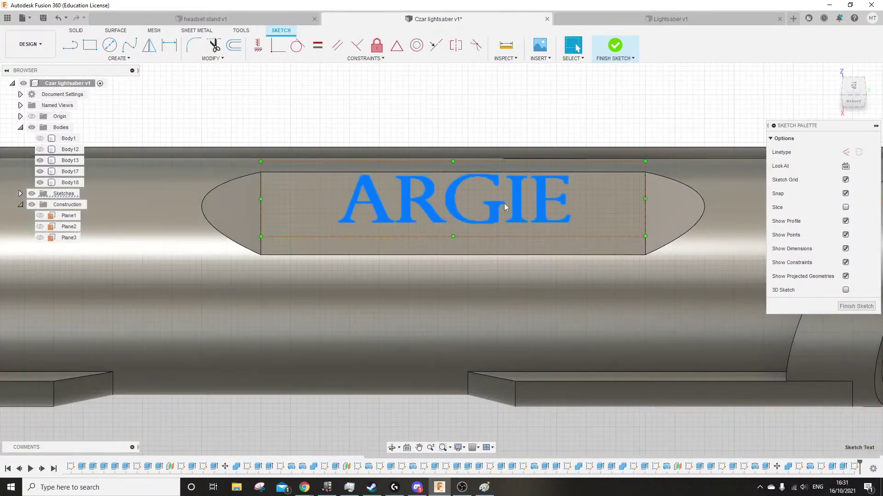
{"action": "left_click", "coordinate": [76, 30]}
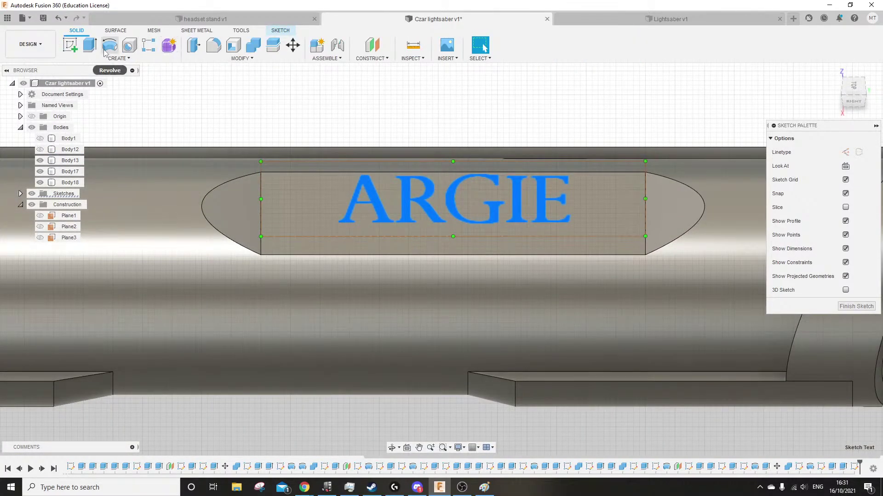
{"action": "left_click", "coordinate": [90, 45]}
{"action": "left_click_drag", "start_coordinate": [451, 195], "coordinate": [449, 233]}
{"action": "middle_click_drag", "start_coordinate": [449, 232], "coordinate": [464, 270], "text": "shift"}
{"action": "scroll", "coordinate": [464, 270], "scroll_direction": "up", "scroll_amount": 3}
{"action": "left_click_drag", "start_coordinate": [432, 304], "coordinate": [434, 270]}
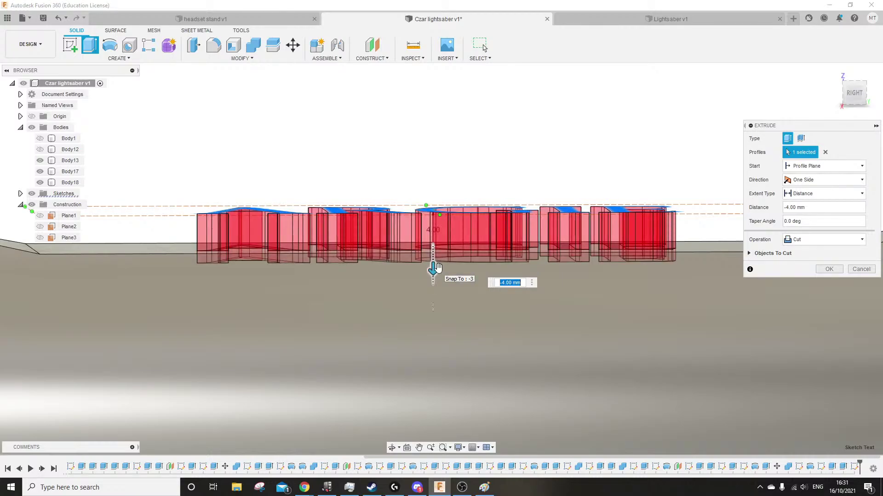
{"action": "left_click", "coordinate": [817, 270]}
Extrude the circular end face inside the hilt's hollow bore along the tube's axis
{"action": "middle_click_drag", "start_coordinate": [500, 161], "coordinate": [448, 246], "text": "shift"}
{"action": "left_click", "coordinate": [440, 302]}
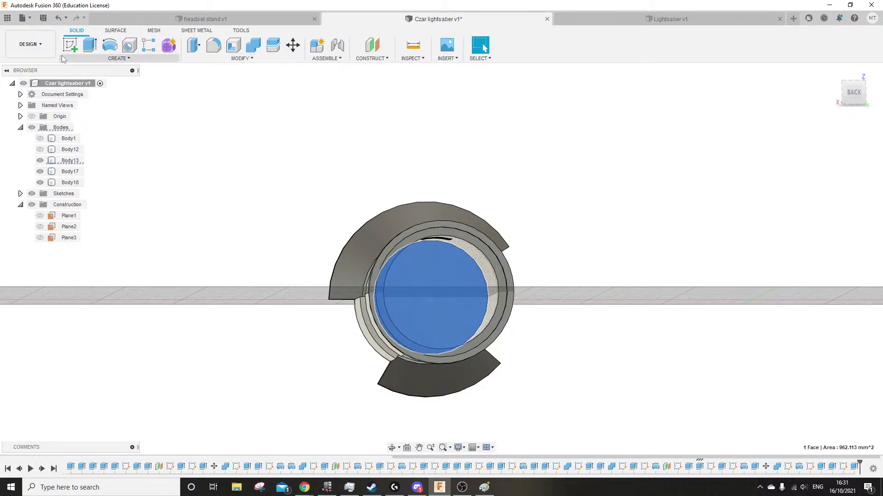
{"action": "left_click", "coordinate": [89, 45]}
{"action": "mouse_move", "coordinate": [445, 306]}
{"action": "middle_mouse_down", "text": "shift"}
{"action": "mouse_move", "coordinate": [426, 285]}
{"action": "mouse_move", "coordinate": [439, 305]}
{"action": "middle_mouse_up", "text": "shift"}
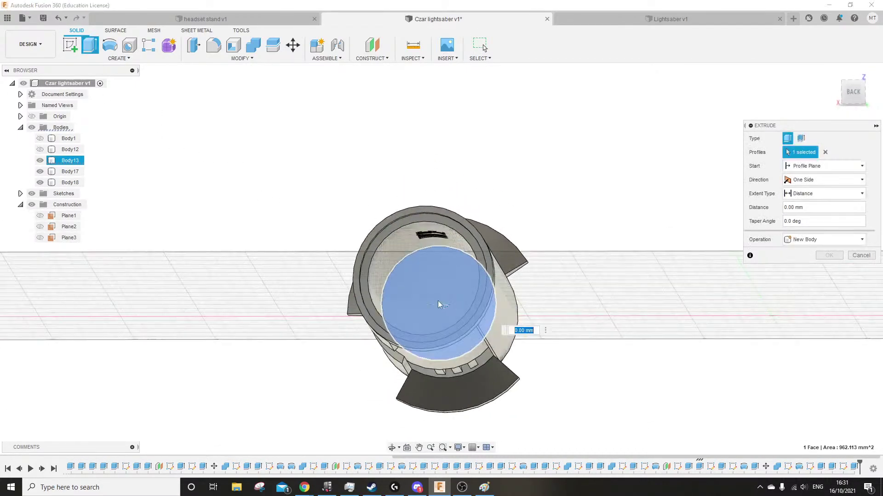
{"action": "left_click", "coordinate": [446, 306]}
{"action": "left_click", "coordinate": [444, 306]}
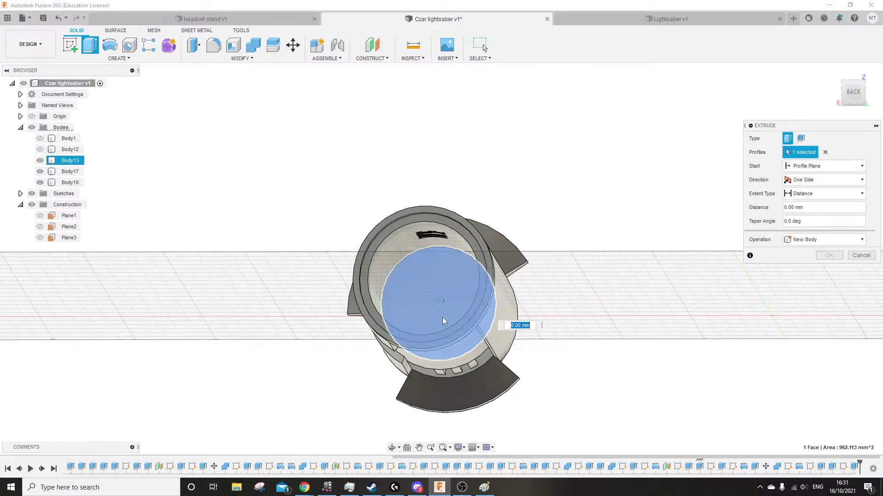
{"action": "left_click_drag", "start_coordinate": [442, 302], "coordinate": [426, 284]}
{"action": "middle_click_drag", "start_coordinate": [425, 284], "coordinate": [488, 287], "text": "shift"}
{"action": "middle_click_drag", "start_coordinate": [488, 276], "coordinate": [257, 206]}
{"action": "scroll", "coordinate": [473, 268], "scroll_direction": "up", "scroll_amount": 4}
{"action": "middle_click_drag", "start_coordinate": [437, 251], "coordinate": [461, 247], "text": "shift"}
{"action": "left_click_drag", "start_coordinate": [446, 223], "coordinate": [344, 223]}
{"action": "middle_click_drag", "start_coordinate": [409, 307], "coordinate": [195, 278], "text": "shift"}
{"action": "left_click", "coordinate": [825, 256]}
{"action": "scroll", "coordinate": [443, 296], "scroll_direction": "down", "scroll_amount": 5}
{"action": "middle_click_drag", "start_coordinate": [320, 258], "coordinate": [484, 346], "text": "shift"}
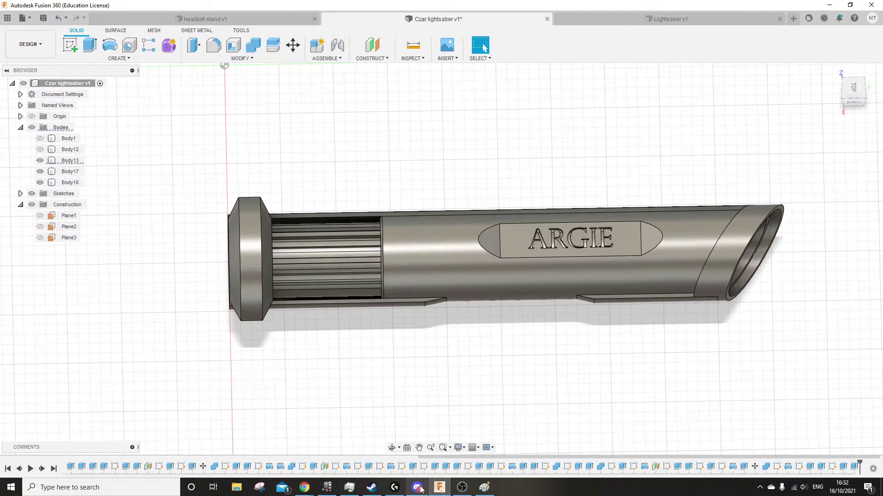
Switch to Chrome, close the Darth Maul lightsaber image search and open the piZap site in a new tab
{"action": "mouse_move", "coordinate": [304, 487]}
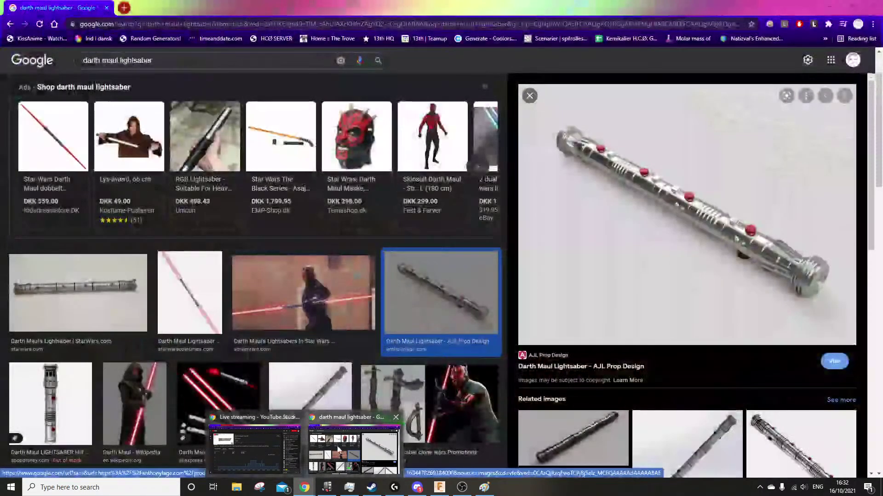
{"action": "left_click", "coordinate": [353, 449]}
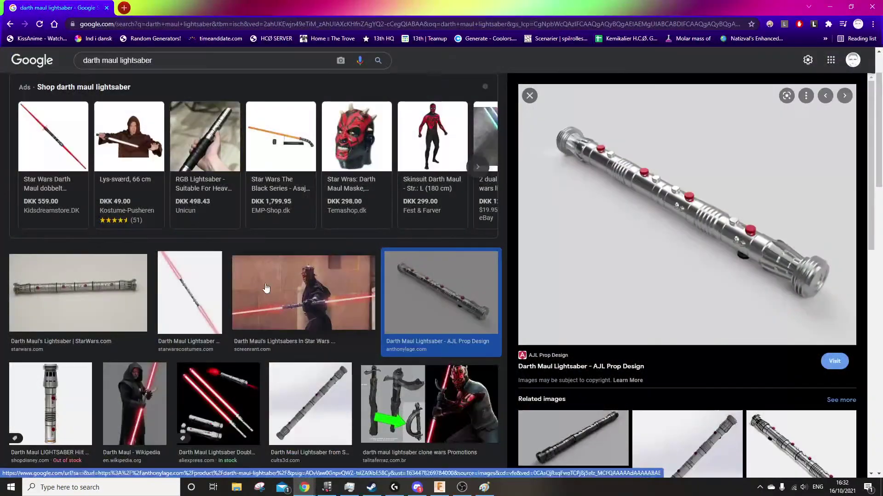
{"action": "key", "text": "ctrl+t"}
{"action": "left_click", "coordinate": [106, 8]}
{"action": "mouse_move", "coordinate": [30, 68]}
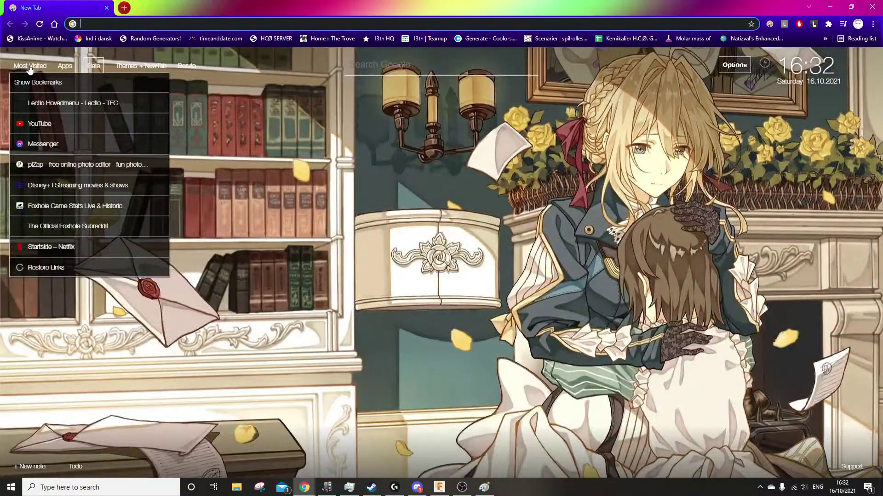
{"action": "type", "text": "piu"}
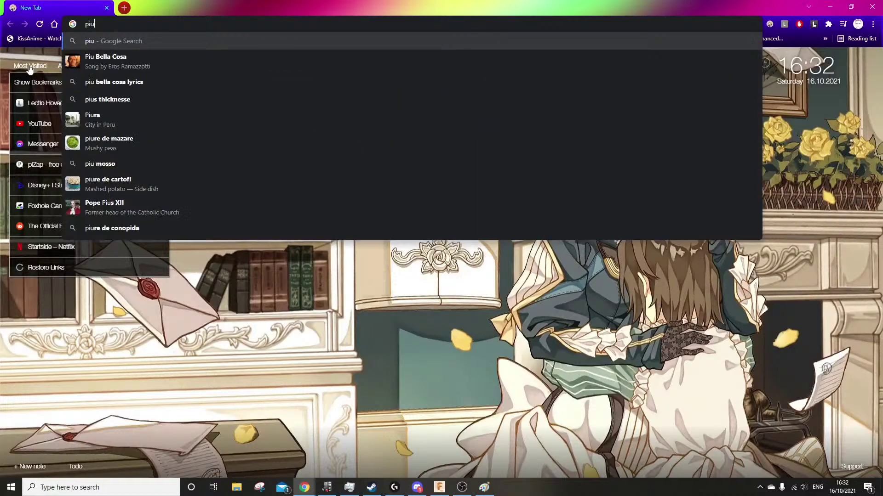
{"action": "key", "text": "BackSpace"}
{"action": "type", "text": "za"}
{"action": "key", "text": "Return"}
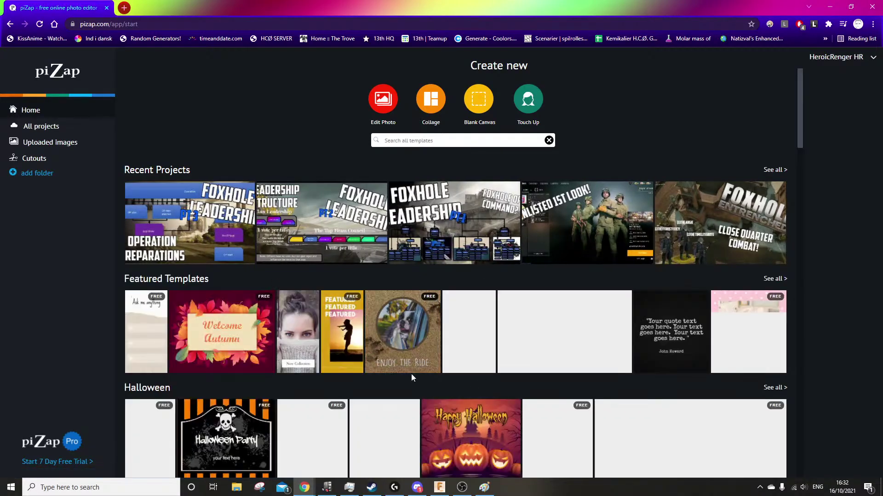
Start a photo edit in piZap with the tank image 1ng8ihlrm9s51 (2).png from the computer's Pictures folder
{"action": "left_click", "coordinate": [375, 104]}
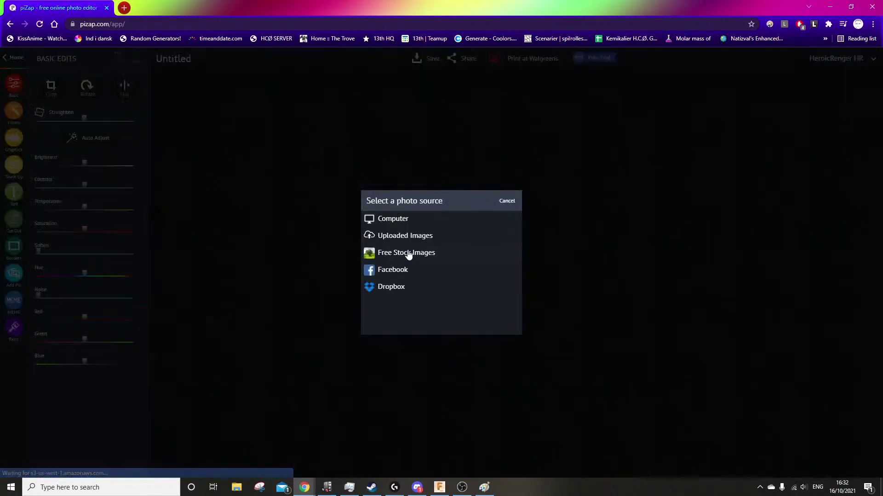
{"action": "left_click", "coordinate": [407, 220]}
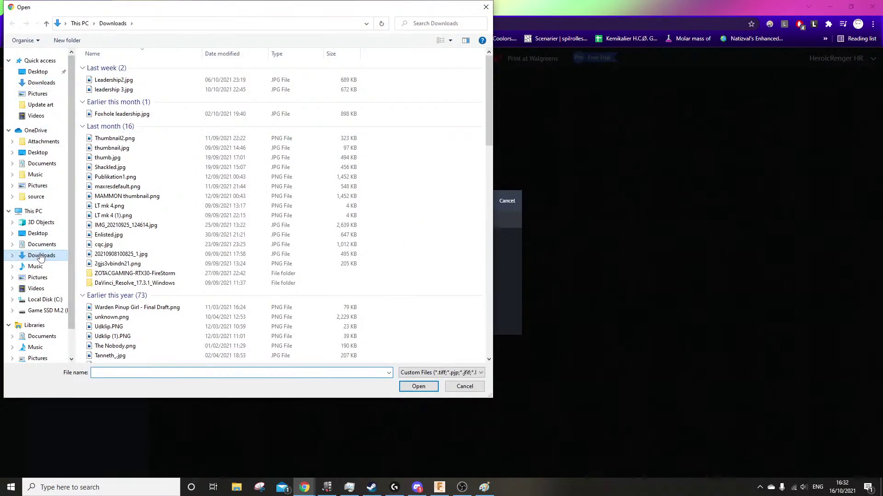
{"action": "left_click", "coordinate": [32, 278]}
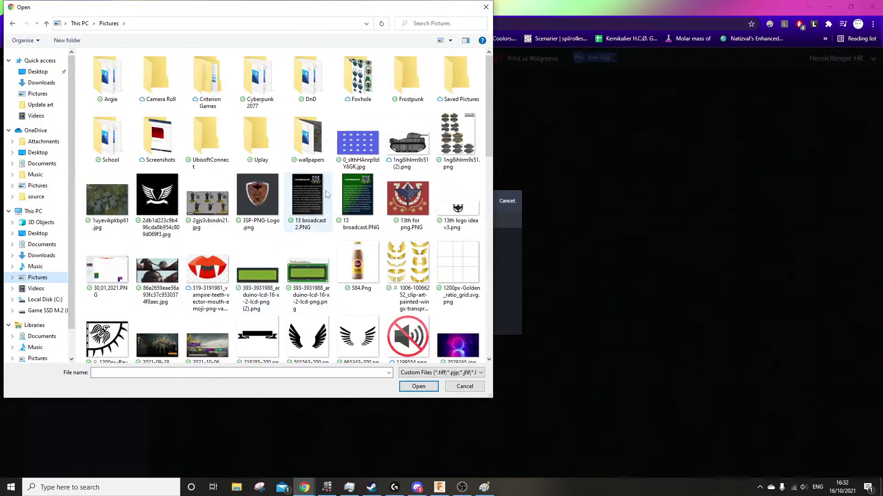
{"action": "double_click", "coordinate": [415, 136]}
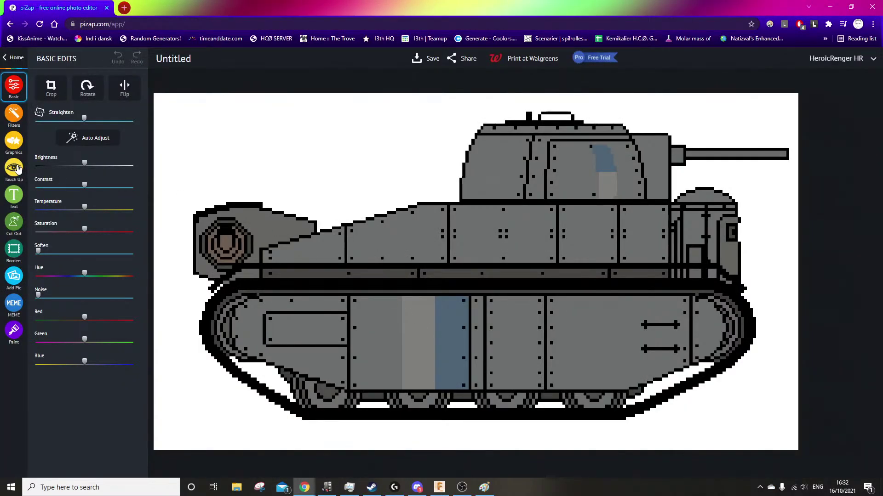
Add the text "dumb" over the tank picture
{"action": "left_click", "coordinate": [14, 277]}
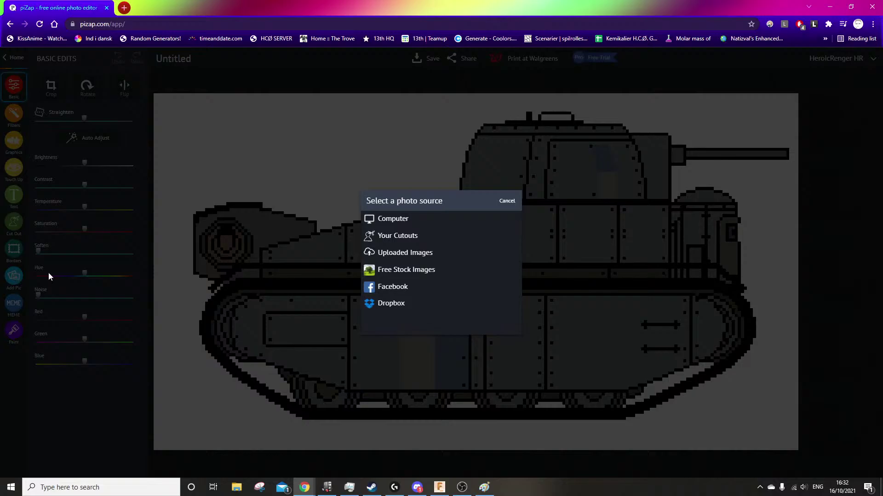
{"action": "left_click", "coordinate": [507, 201]}
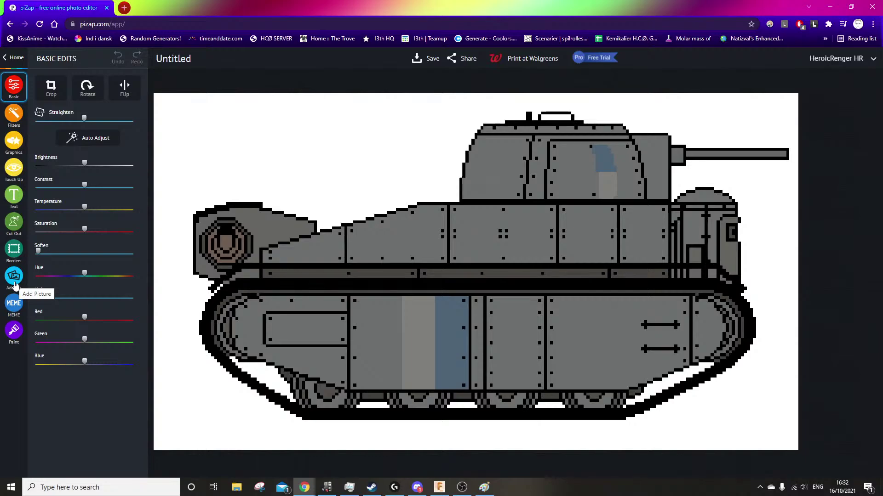
{"action": "left_click", "coordinate": [14, 203]}
{"action": "left_click", "coordinate": [78, 89]}
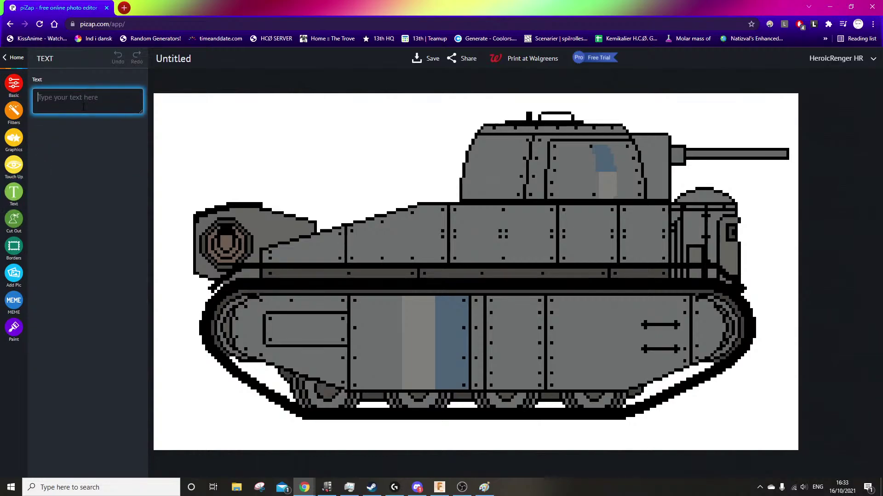
{"action": "type", "text": "dumb"}
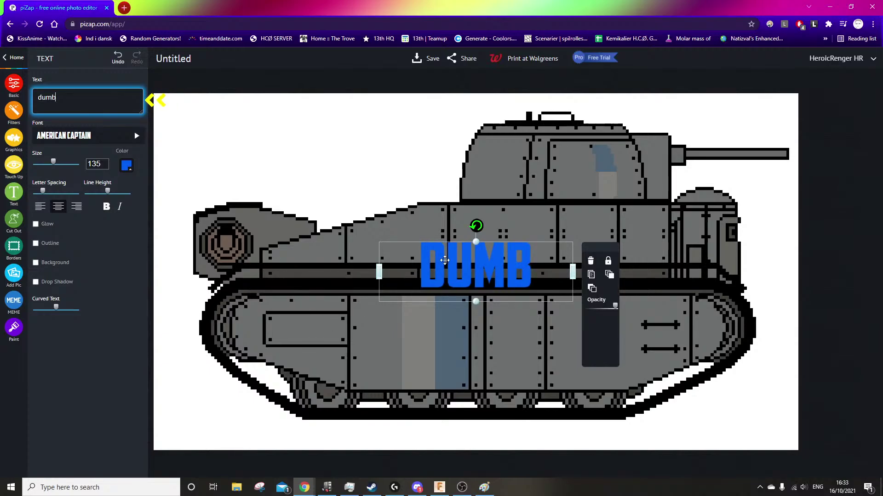
Move the "dumb" text to the white area above the tank's rear and tilt it counter-clockwise
{"action": "left_click_drag", "start_coordinate": [445, 261], "coordinate": [291, 148]}
{"action": "left_click_drag", "start_coordinate": [324, 114], "coordinate": [310, 115]}
{"action": "left_click_drag", "start_coordinate": [328, 166], "coordinate": [274, 170]}
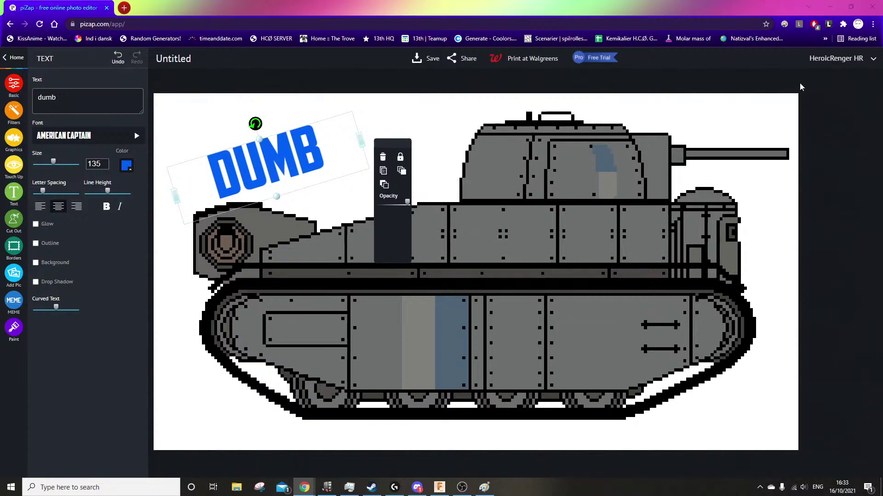
Leave the browser, return to Fusion 360 and bring up the headset stand v1 design
{"action": "left_click", "coordinate": [865, 11]}
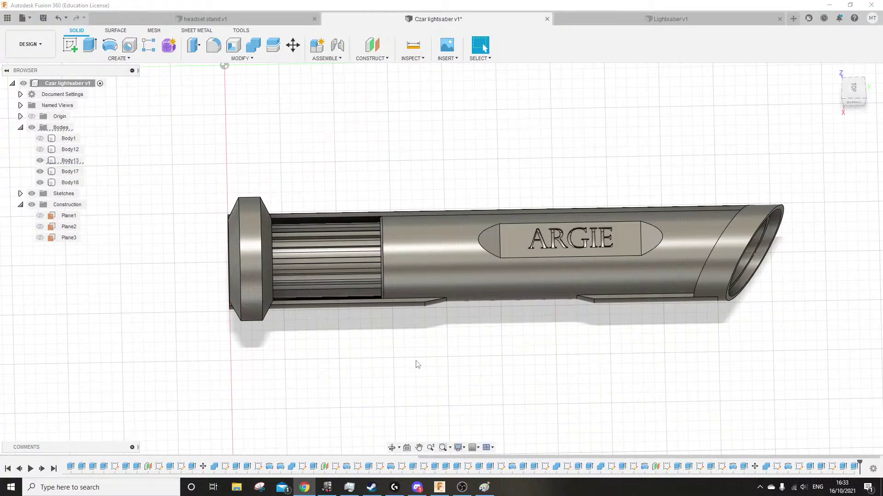
{"action": "middle_click_drag", "start_coordinate": [553, 360], "coordinate": [432, 343], "text": "shift"}
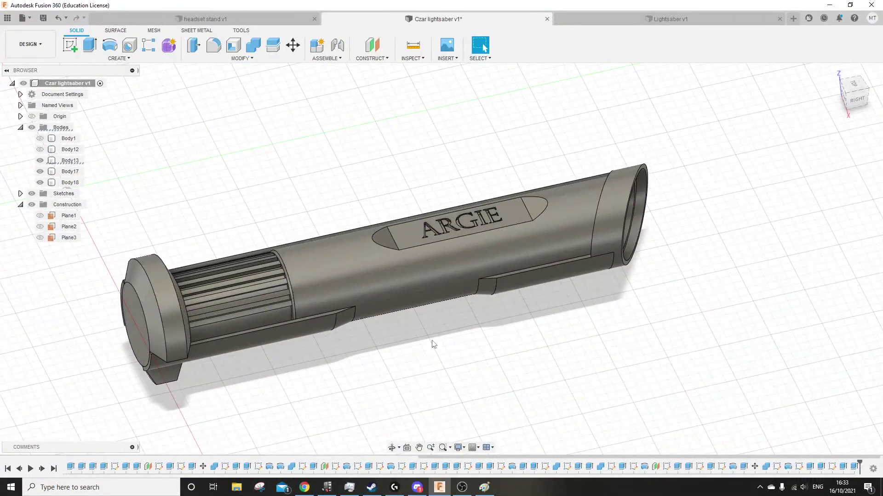
{"action": "left_click", "coordinate": [225, 20]}
{"action": "scroll", "coordinate": [590, 319], "scroll_direction": "down", "scroll_amount": 5}
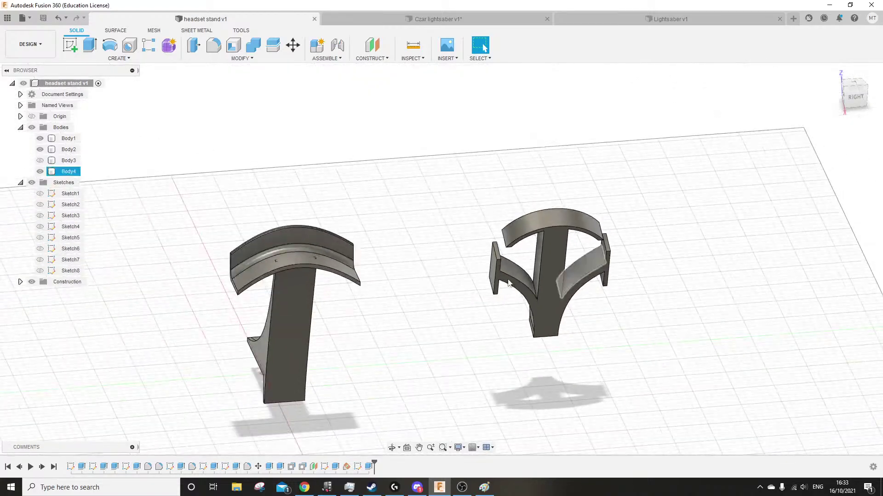
{"action": "scroll", "coordinate": [243, 323], "scroll_direction": "up", "scroll_amount": 5}
{"action": "middle_click_drag", "start_coordinate": [234, 343], "coordinate": [227, 322], "text": "shift"}
Export Body2, the stand's curved top, as an STL (Binary) mesh named "stand top" in the Downloads folder
{"action": "left_click", "coordinate": [249, 159]}
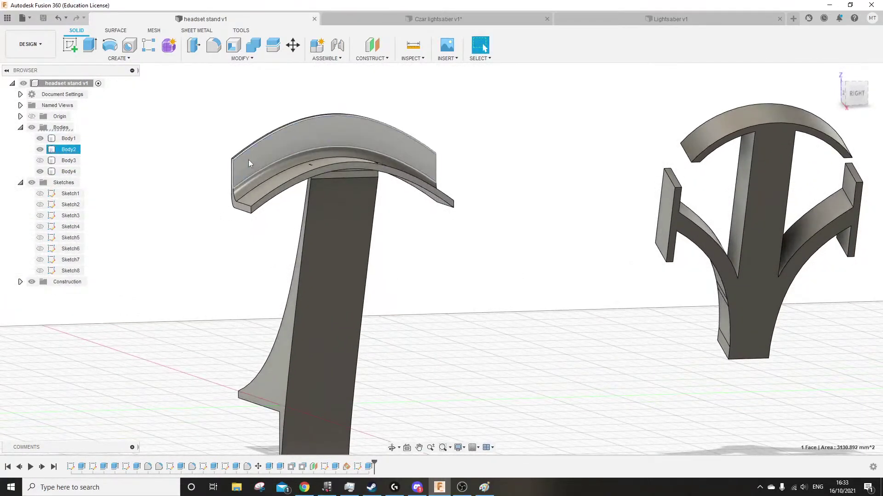
{"action": "left_click", "coordinate": [69, 150]}
{"action": "right_click", "coordinate": [78, 150]}
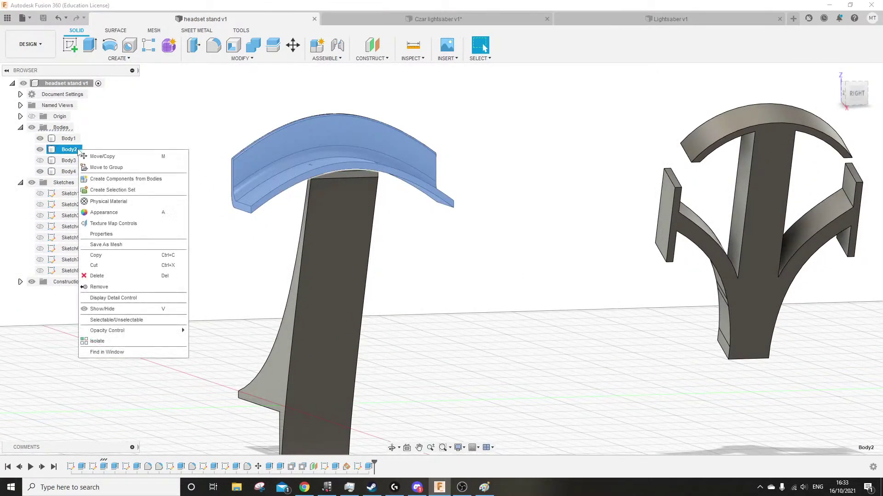
{"action": "left_click", "coordinate": [127, 245]}
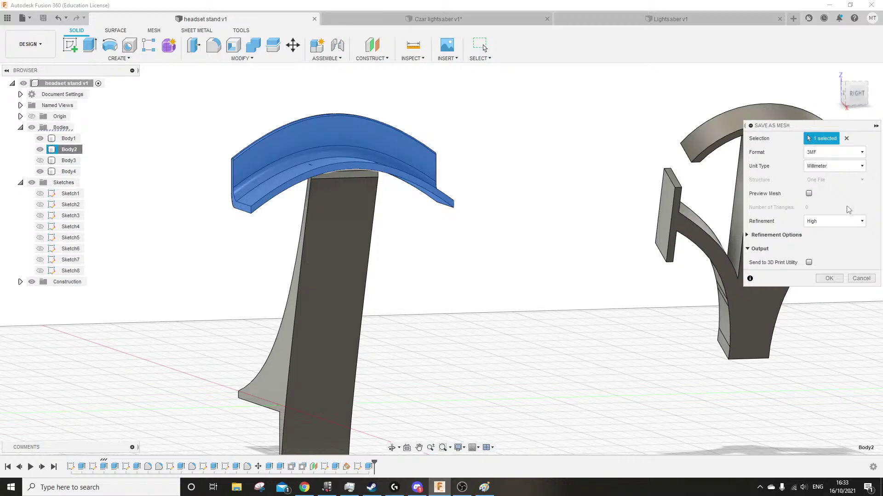
{"action": "left_click", "coordinate": [850, 169]}
{"action": "left_click", "coordinate": [848, 167]}
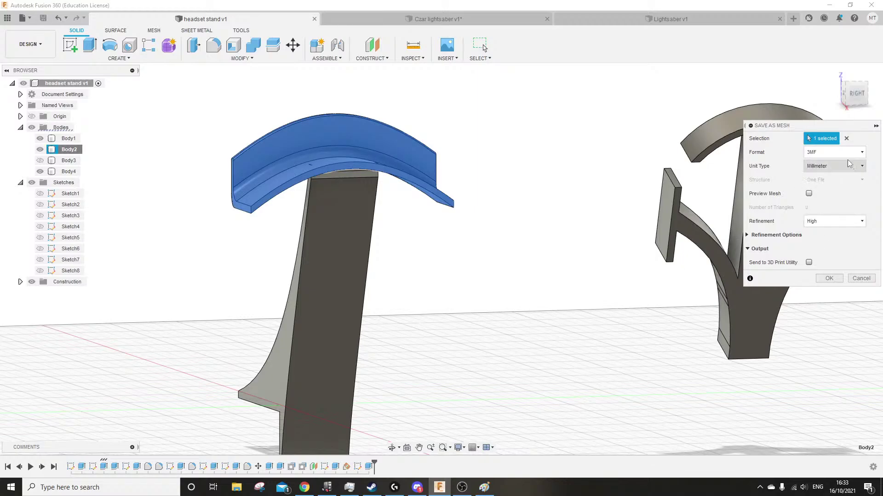
{"action": "left_click", "coordinate": [844, 155]}
{"action": "left_click", "coordinate": [837, 175]}
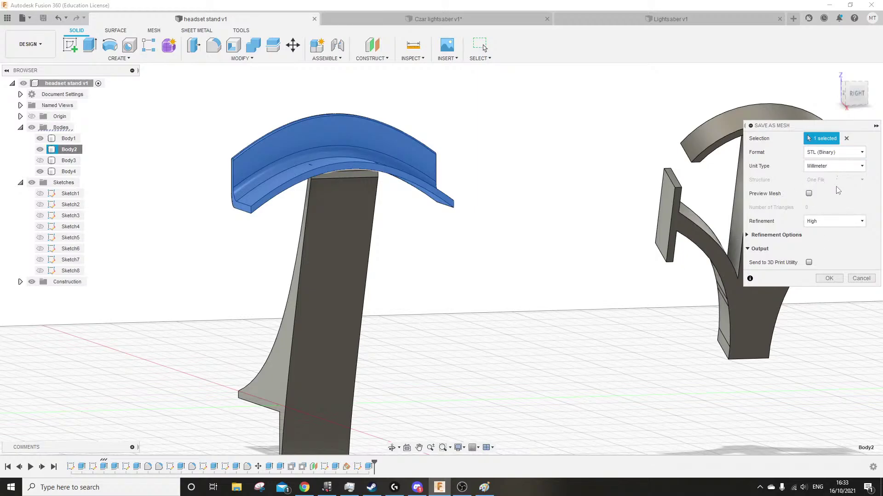
{"action": "left_click", "coordinate": [829, 279]}
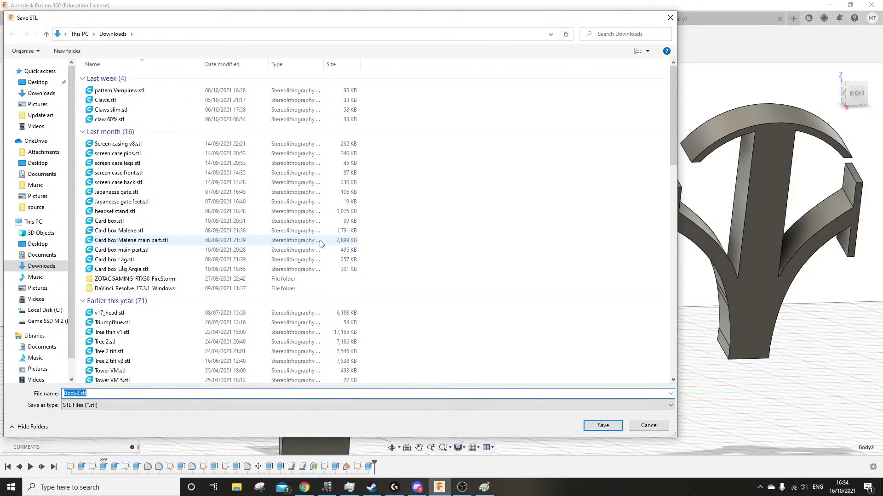
{"action": "type", "text": "stand top"}
{"action": "key", "text": "Return"}
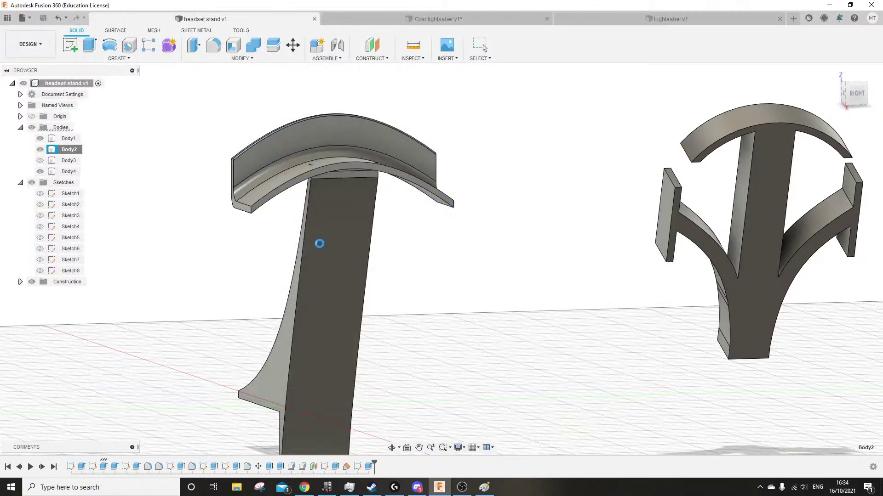
Export Body1, the stand's upright base, as a binary STL mesh named "stand bot" in the Downloads folder
{"action": "left_click", "coordinate": [72, 173]}
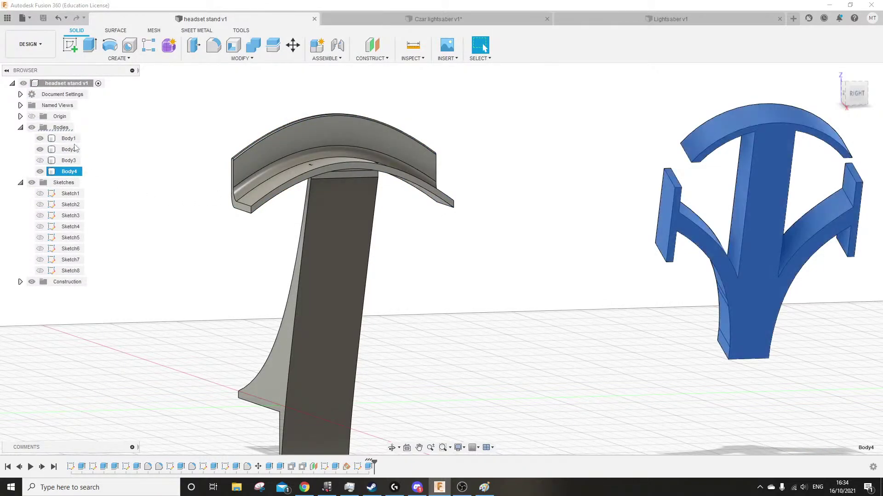
{"action": "left_click", "coordinate": [73, 140]}
{"action": "right_click", "coordinate": [75, 142]}
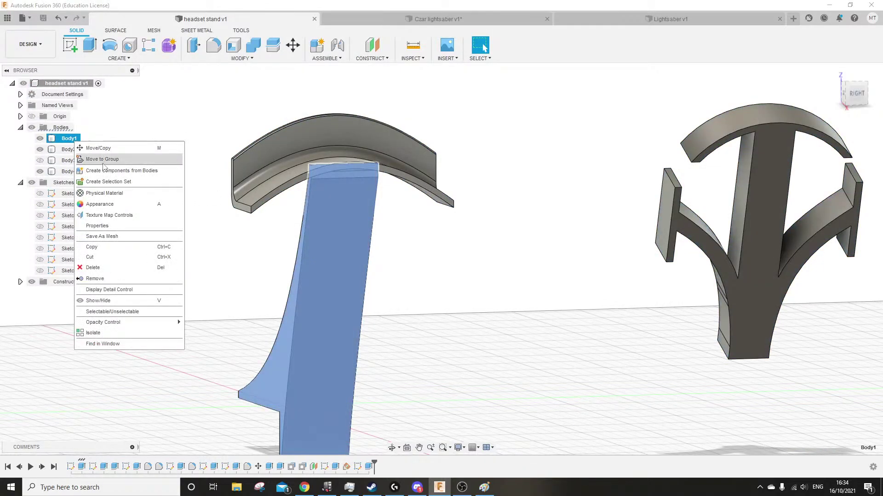
{"action": "left_click", "coordinate": [102, 236]}
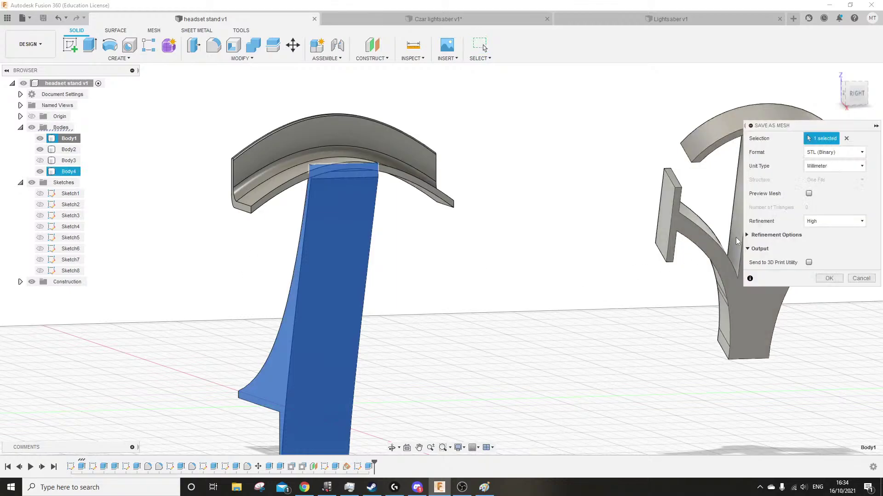
{"action": "left_click", "coordinate": [854, 167]}
{"action": "left_click", "coordinate": [854, 167]}
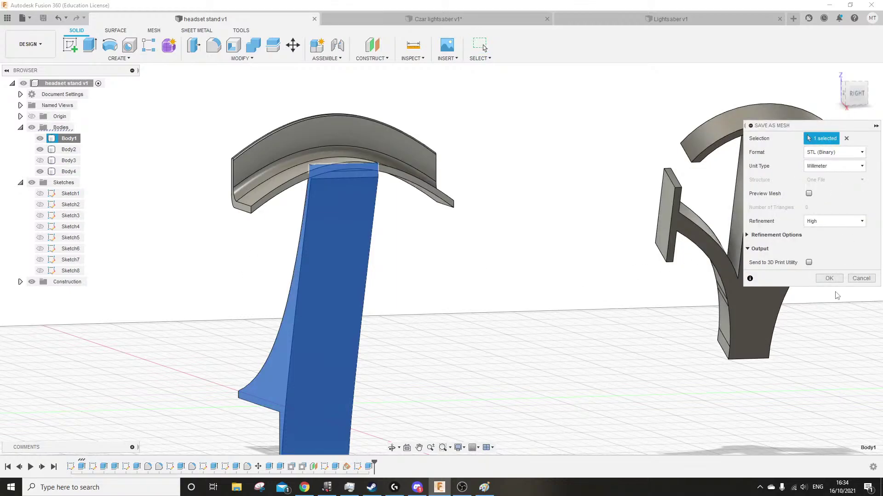
{"action": "left_click", "coordinate": [829, 278]}
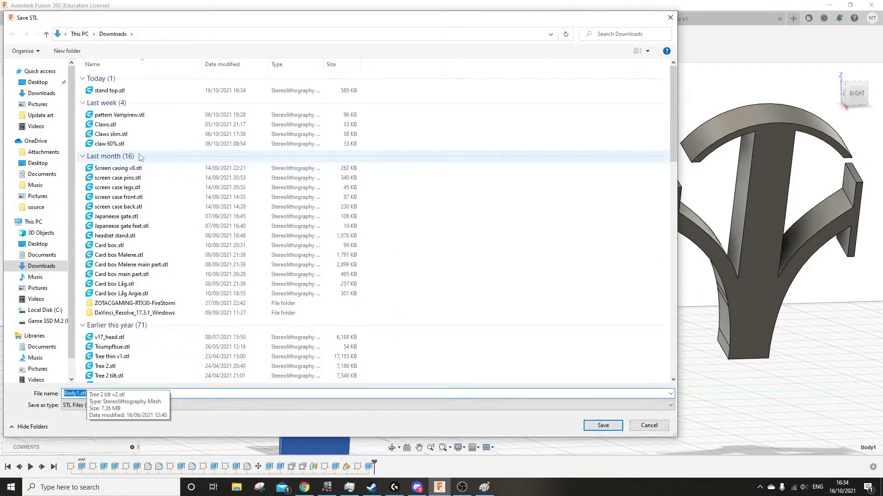
{"action": "left_click", "coordinate": [110, 90]}
{"action": "left_click", "coordinate": [99, 394]}
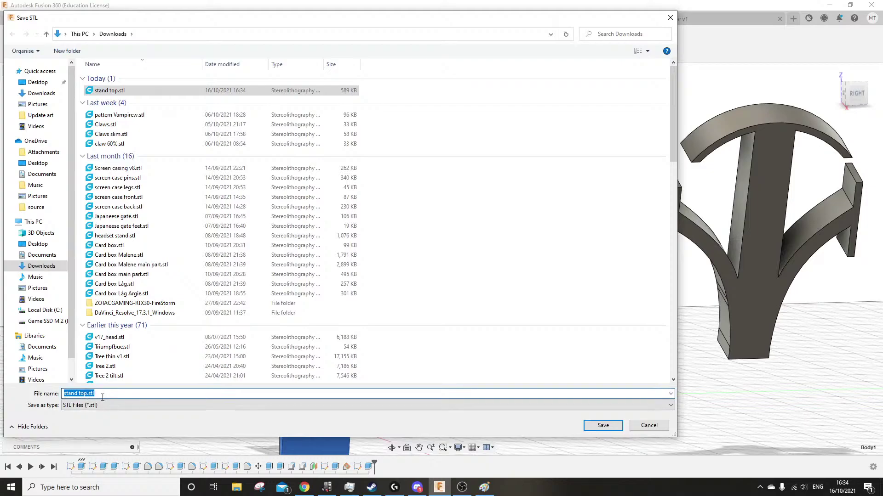
{"action": "left_click", "coordinate": [100, 394]}
{"action": "type", "text": "bo"}
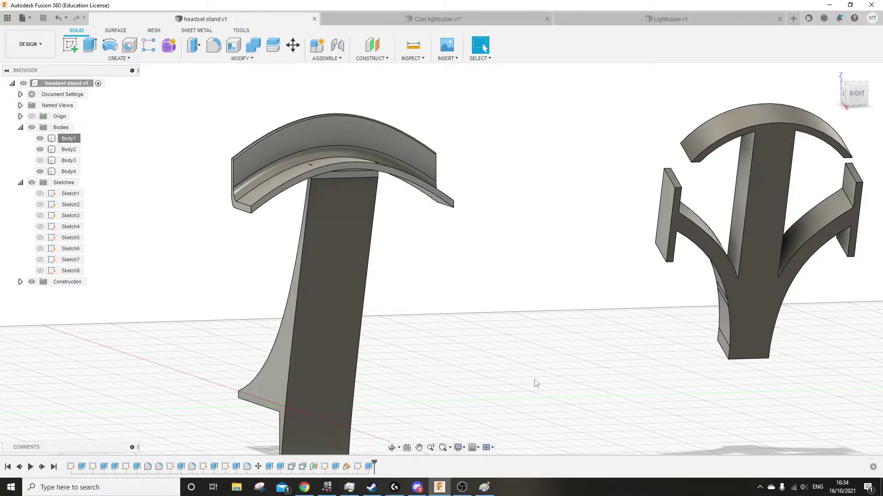
Launch Ultimaker Cura and load the stand bot STL file from the Downloads folder onto the build plate
{"action": "left_click", "coordinate": [153, 484]}
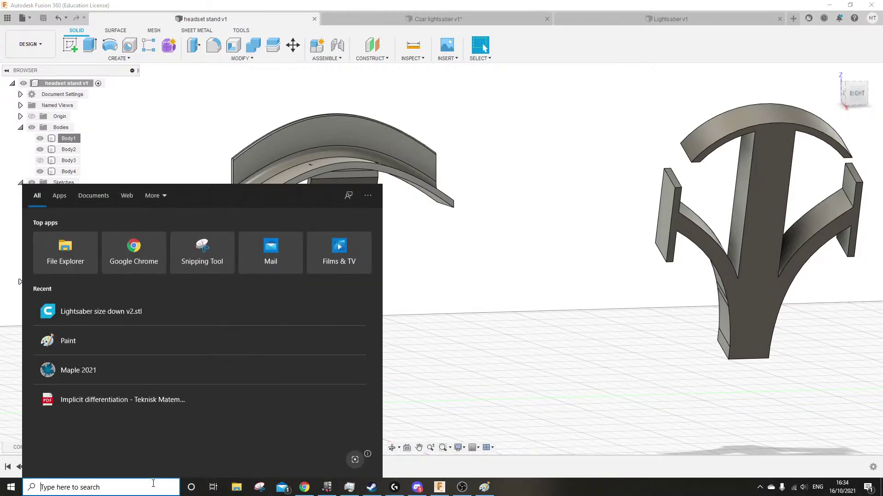
{"action": "type", "text": "cura"}
{"action": "key", "text": "Return"}
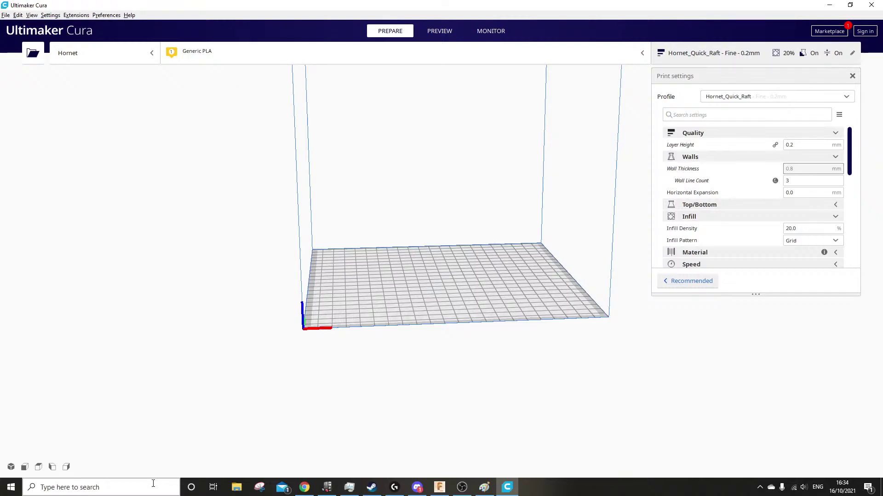
{"action": "left_click", "coordinate": [33, 52]}
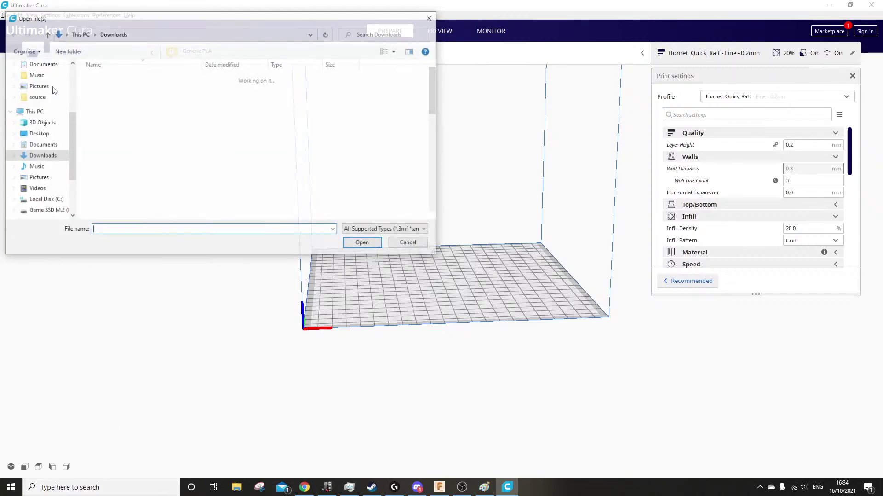
{"action": "double_click", "coordinate": [125, 98]}
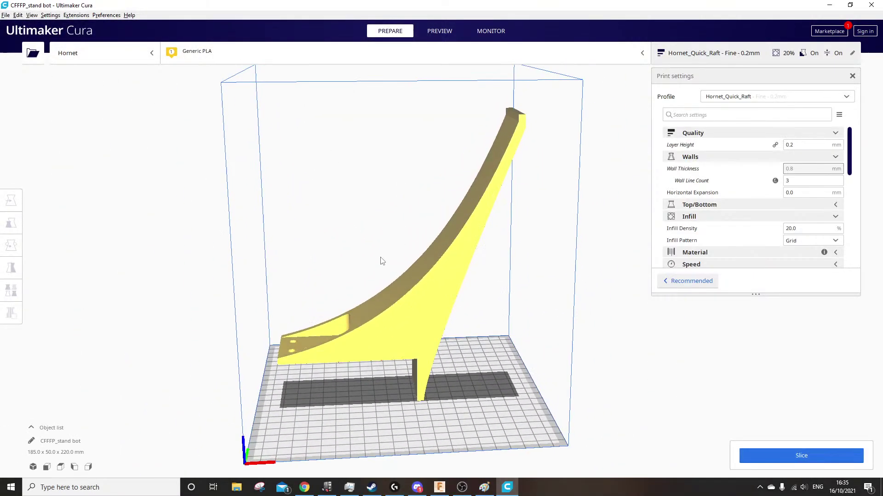
Slice the stand bot model for printing
{"action": "mouse_move", "coordinate": [381, 261]}
{"action": "right_mouse_down"}
{"action": "mouse_move", "coordinate": [364, 229]}
{"action": "mouse_move", "coordinate": [305, 306]}
{"action": "mouse_move", "coordinate": [367, 268]}
{"action": "right_mouse_up"}
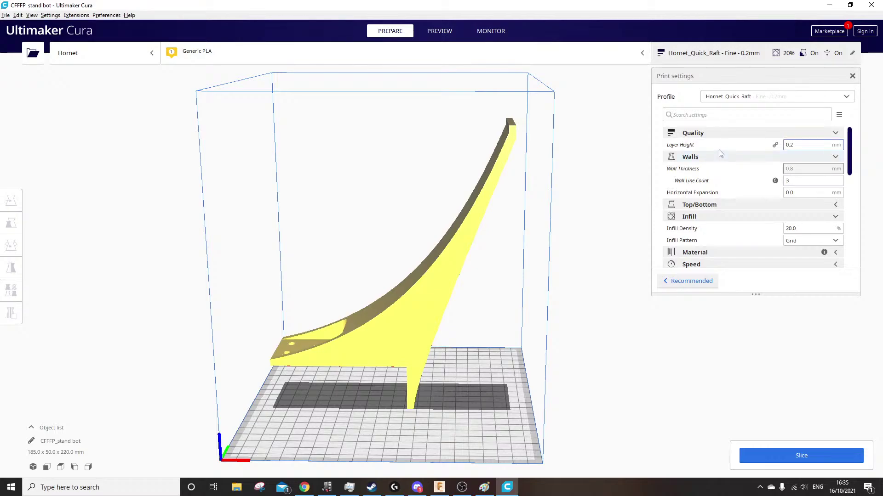
{"action": "left_click", "coordinate": [782, 454]}
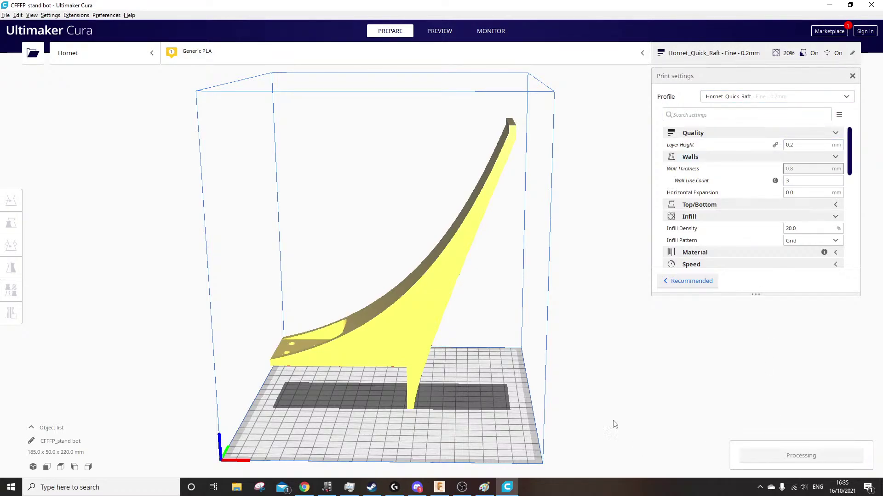
{"action": "middle_click_drag", "start_coordinate": [563, 383], "coordinate": [539, 354]}
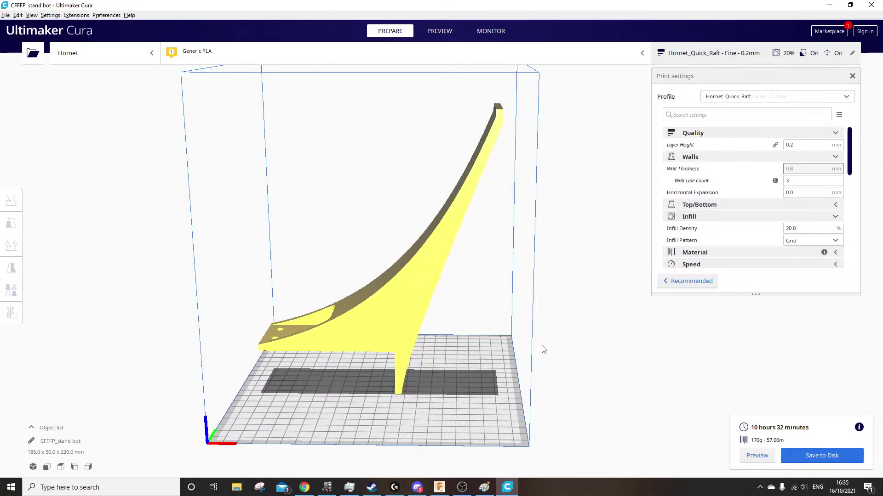
Examine the sliced stand's layer preview from several sides, including the support structure beneath the overhanging base
{"action": "left_click", "coordinate": [447, 30]}
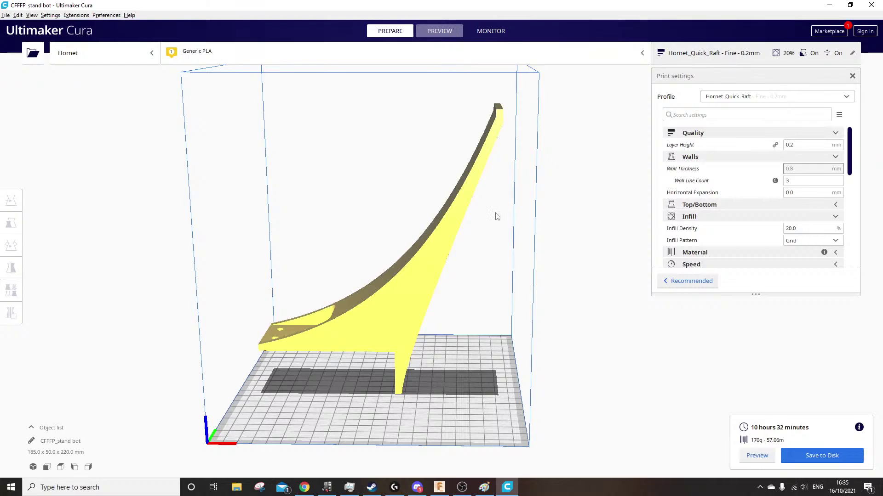
{"action": "right_click_drag", "start_coordinate": [588, 360], "coordinate": [544, 352]}
{"action": "scroll", "coordinate": [317, 412], "scroll_direction": "down", "scroll_amount": 5}
{"action": "scroll", "coordinate": [354, 383], "scroll_direction": "up", "scroll_amount": 8}
{"action": "scroll", "coordinate": [354, 383], "scroll_direction": "up", "scroll_amount": 10}
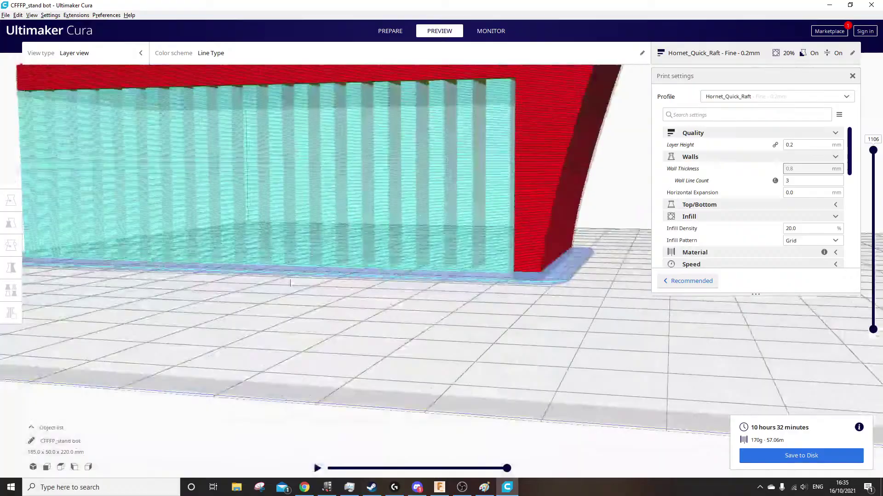
{"action": "right_click_drag", "start_coordinate": [290, 283], "coordinate": [310, 355]}
{"action": "scroll", "coordinate": [483, 343], "scroll_direction": "up", "scroll_amount": 2}
{"action": "scroll", "coordinate": [317, 340], "scroll_direction": "up", "scroll_amount": 3}
{"action": "scroll", "coordinate": [310, 355], "scroll_direction": "down", "scroll_amount": 8}
{"action": "scroll", "coordinate": [311, 354], "scroll_direction": "down", "scroll_amount": 5}
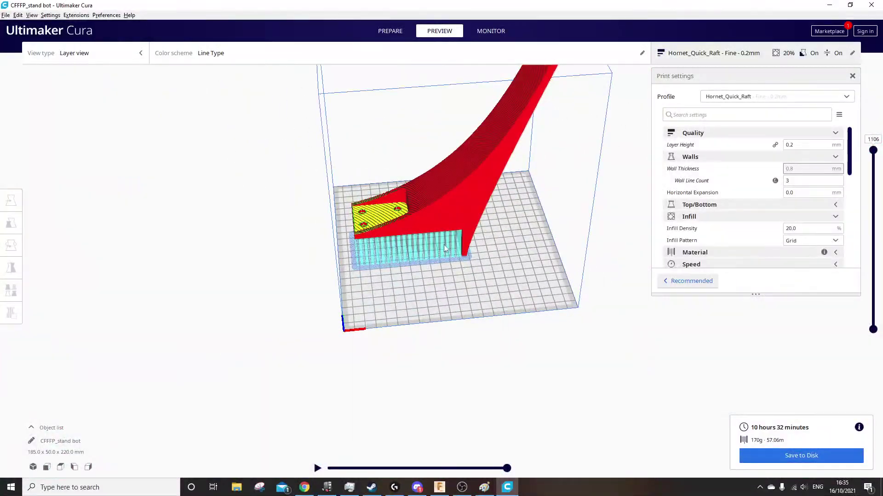
{"action": "right_click_drag", "start_coordinate": [443, 245], "coordinate": [474, 193]}
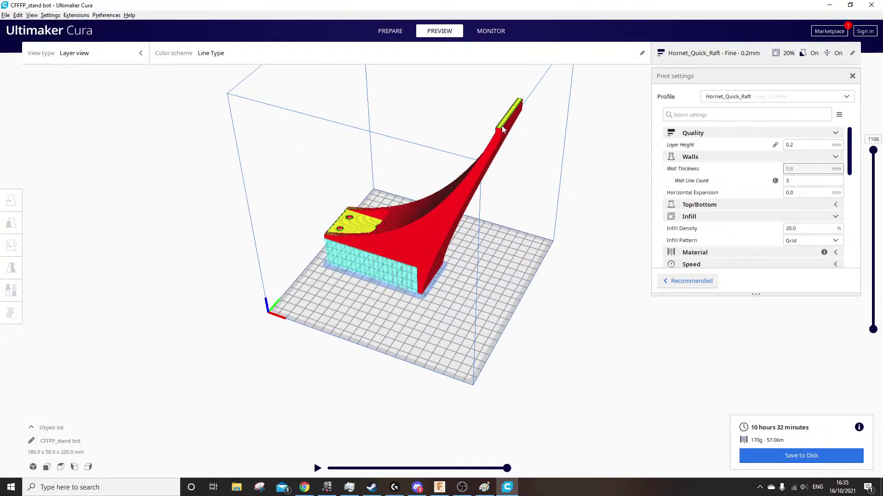
{"action": "scroll", "coordinate": [499, 156], "scroll_direction": "down", "scroll_amount": 3}
{"action": "scroll", "coordinate": [487, 158], "scroll_direction": "up", "scroll_amount": 6}
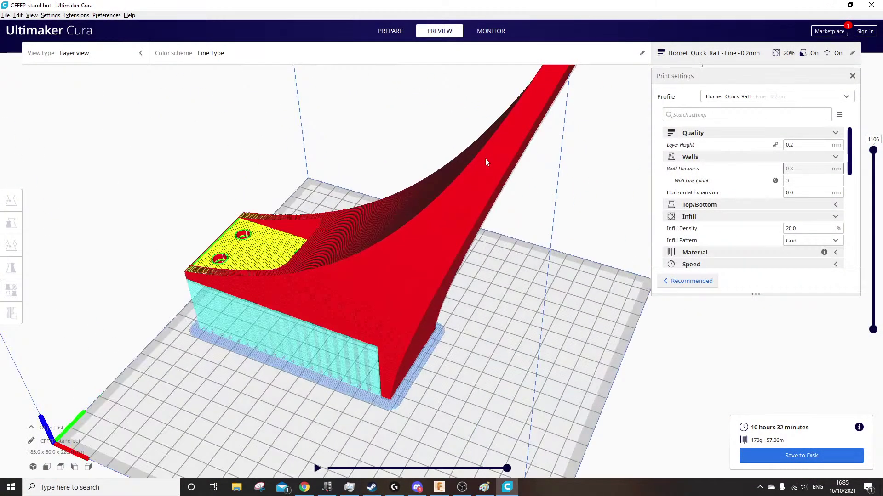
{"action": "scroll", "coordinate": [486, 162], "scroll_direction": "down", "scroll_amount": 2}
{"action": "scroll", "coordinate": [485, 163], "scroll_direction": "down", "scroll_amount": 3}
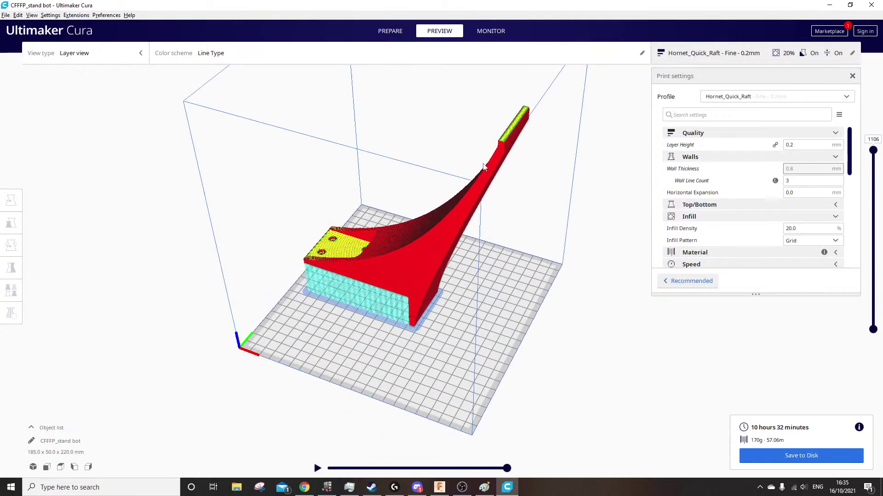
{"action": "right_click_drag", "start_coordinate": [484, 166], "coordinate": [331, 178]}
Leave the layer preview and lay the stand bot model flat on the build plate by its broad side face
{"action": "left_click", "coordinate": [389, 33]}
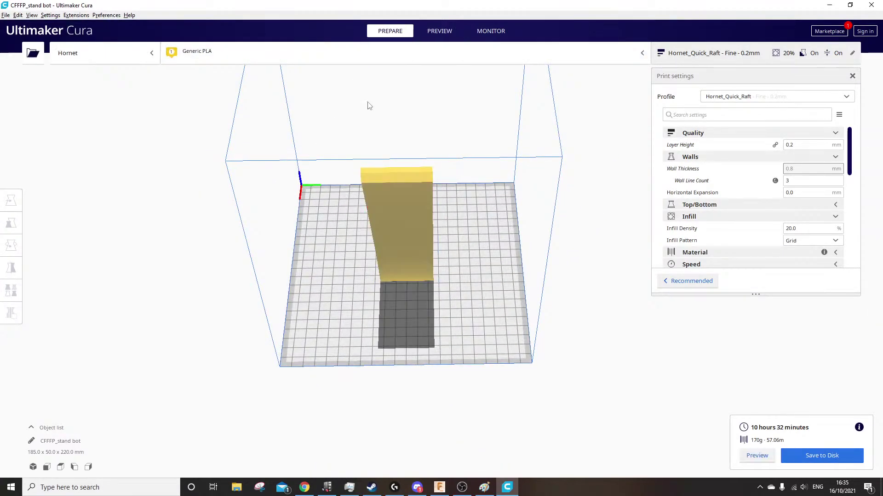
{"action": "left_click", "coordinate": [392, 275]}
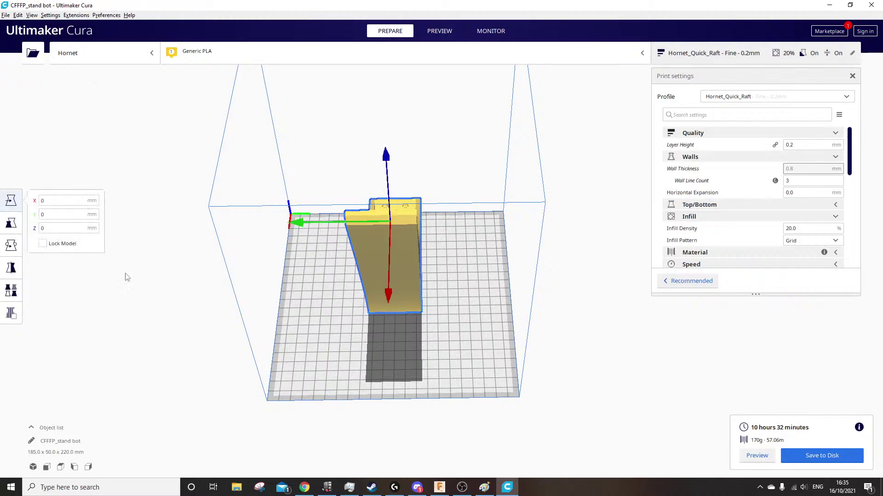
{"action": "left_click", "coordinate": [12, 246]}
{"action": "left_click", "coordinate": [72, 259]}
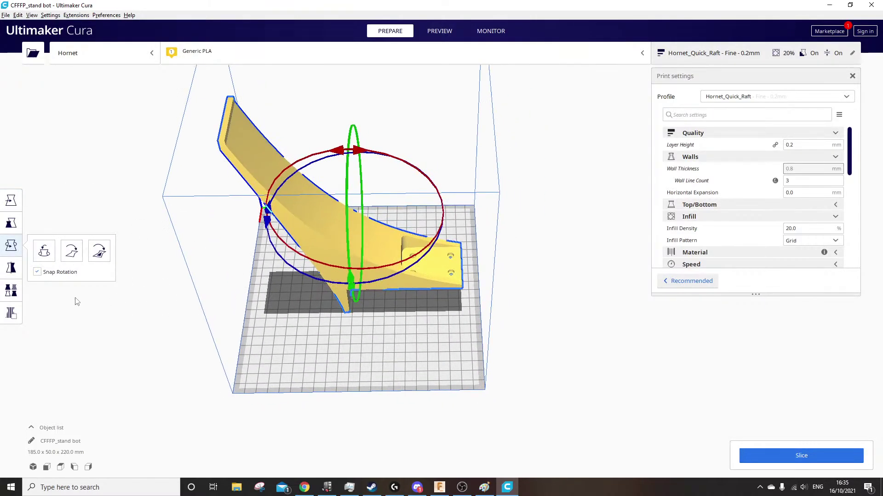
{"action": "left_click", "coordinate": [99, 251]}
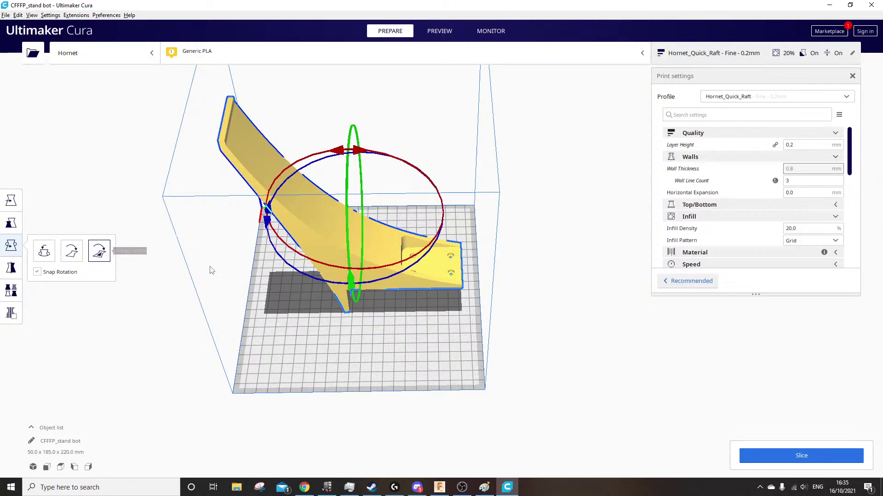
{"action": "left_click", "coordinate": [336, 259]}
{"action": "right_click_drag", "start_coordinate": [335, 291], "coordinate": [321, 390]}
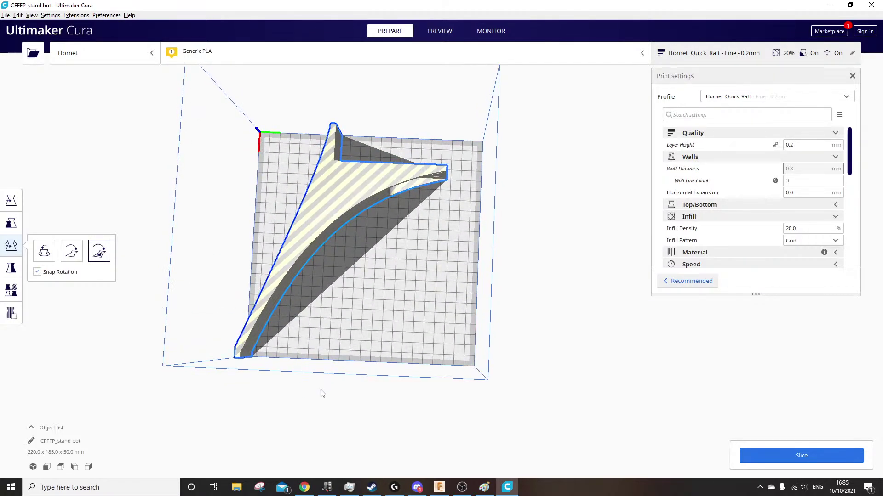
Try to fit the flat-lying stand within the build plate by rotating it about the vertical axis and moving it
{"action": "left_click", "coordinate": [18, 224]}
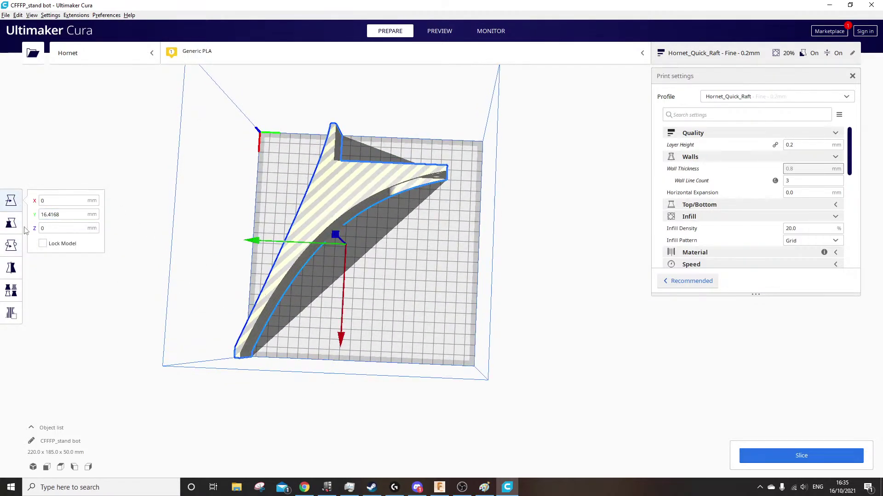
{"action": "left_click", "coordinate": [11, 246]}
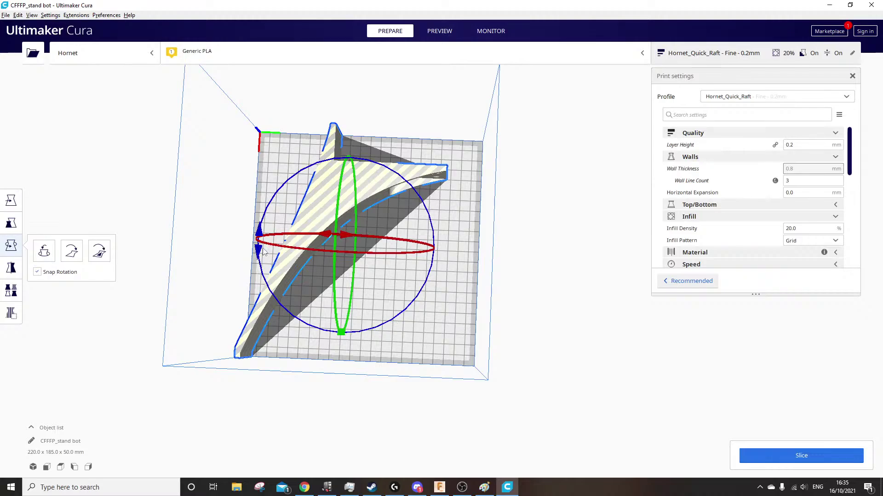
{"action": "left_click_drag", "start_coordinate": [257, 251], "coordinate": [259, 228]}
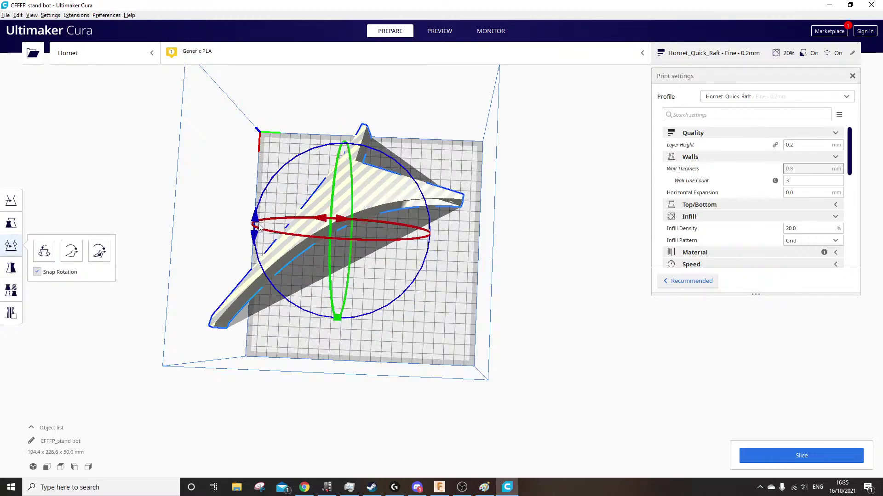
{"action": "key", "text": "t"}
{"action": "left_click_drag", "start_coordinate": [357, 206], "coordinate": [365, 210]}
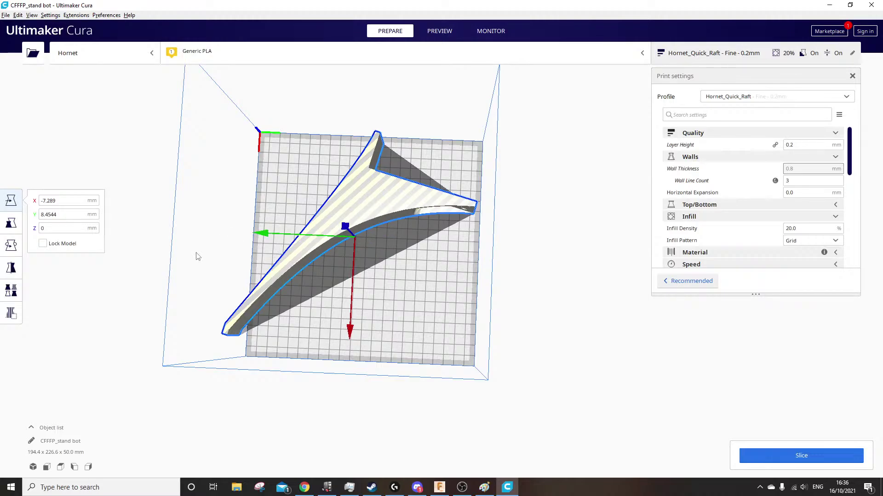
Reset the stand bot model's rotation to its original upright orientation and slice it again
{"action": "left_click", "coordinate": [20, 271]}
{"action": "key", "text": "t"}
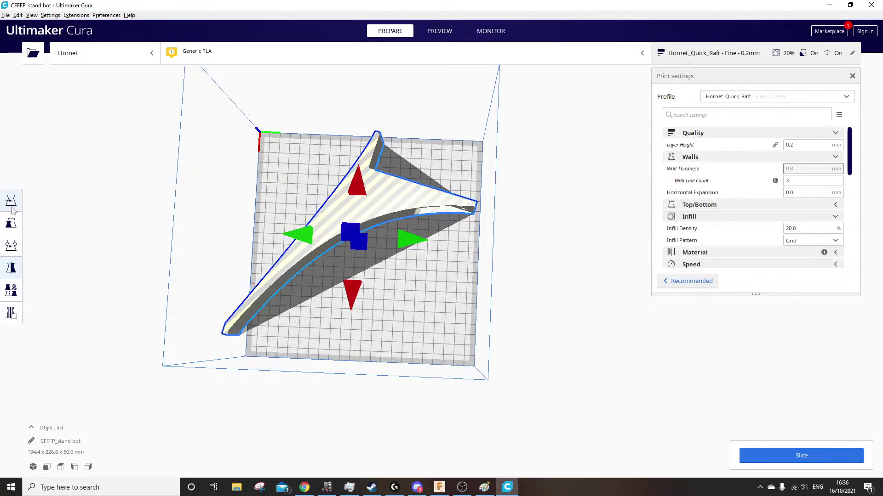
{"action": "key", "text": "r"}
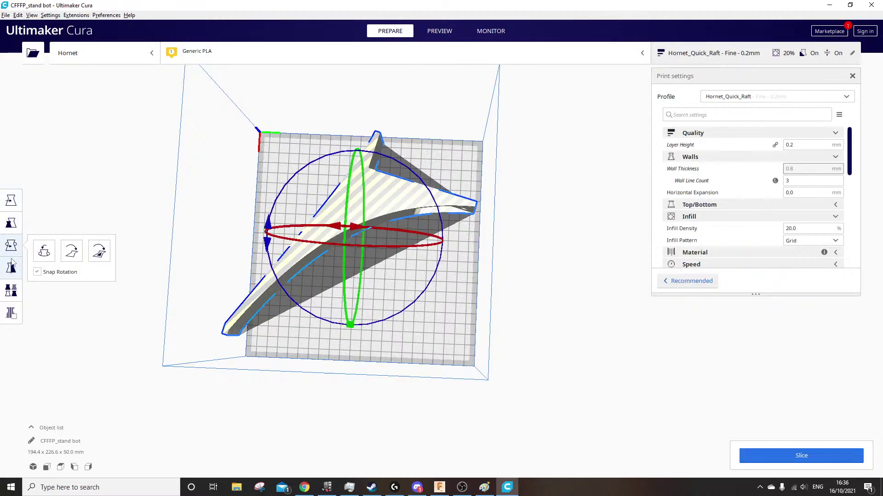
{"action": "left_click", "coordinate": [43, 251]}
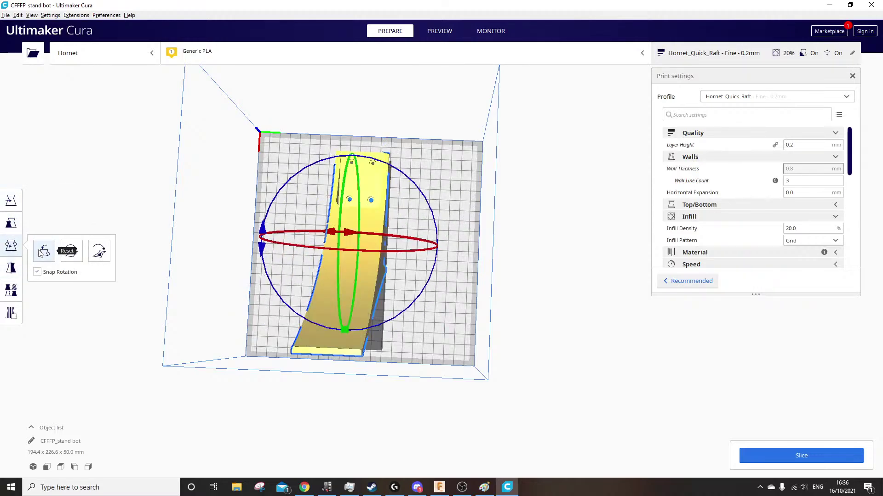
{"action": "right_click_drag", "start_coordinate": [399, 433], "coordinate": [597, 340]}
{"action": "left_click", "coordinate": [800, 456]}
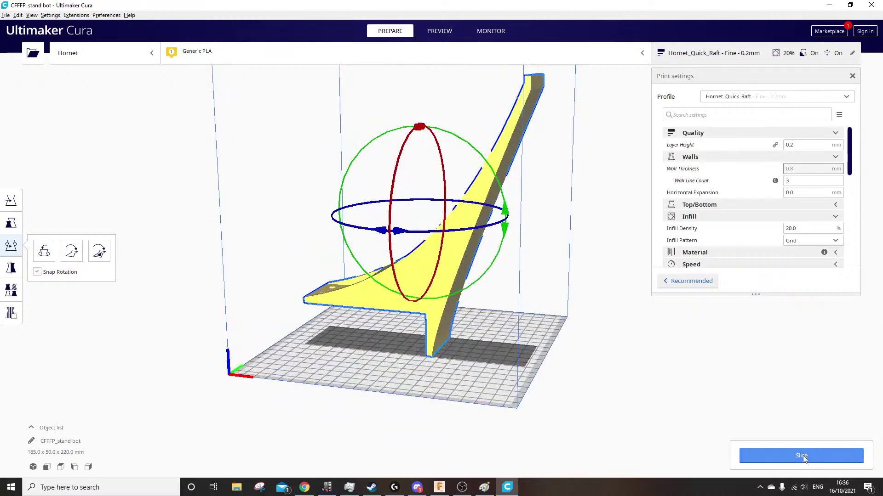
{"action": "middle_click_drag", "start_coordinate": [581, 368], "coordinate": [486, 357]}
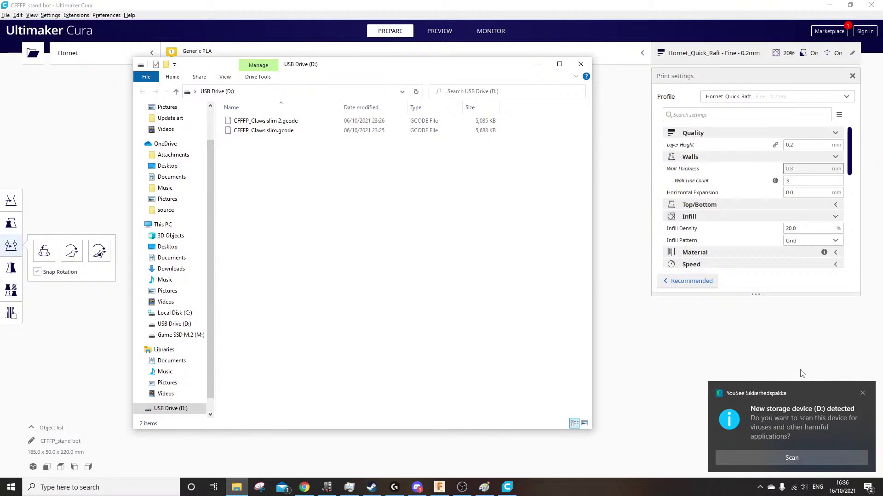
Save the sliced stand bot G-code to the removable drive and eject the drive
{"action": "left_click", "coordinate": [580, 63]}
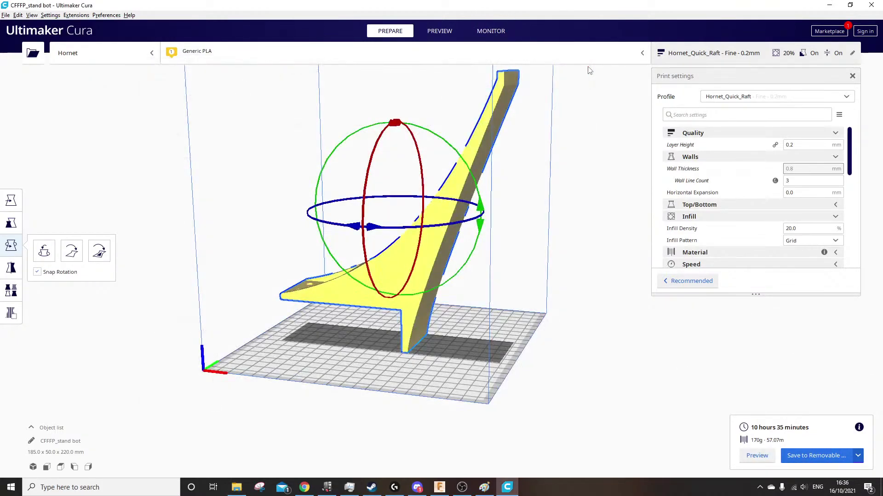
{"action": "left_click", "coordinate": [818, 453]}
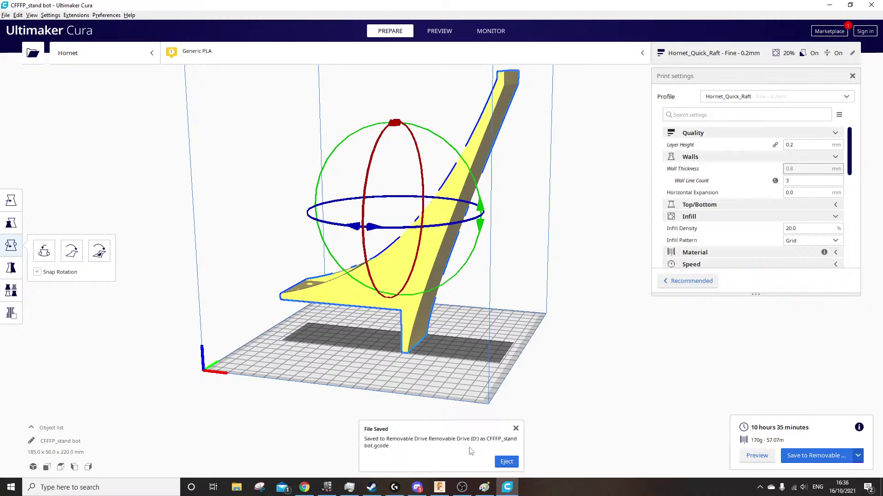
{"action": "left_click", "coordinate": [506, 462]}
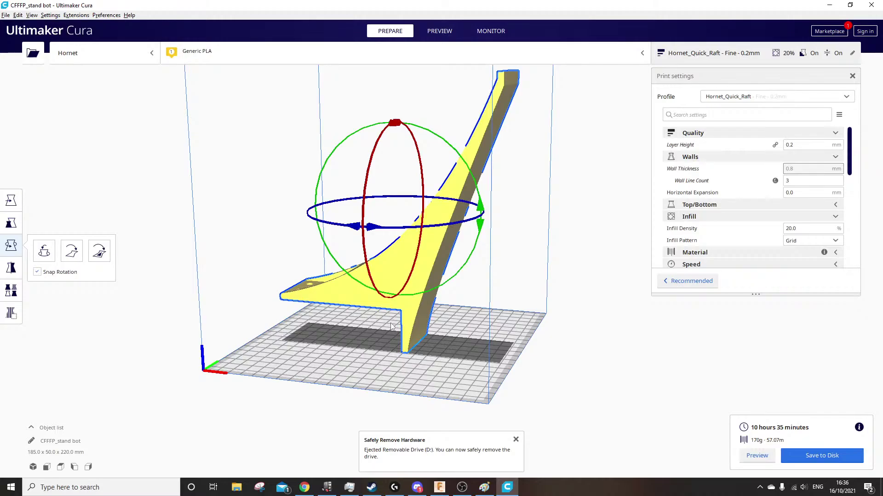
Replace the stand bot model on the build plate with stand top.stl from the Downloads folder
{"action": "key", "text": "Delete"}
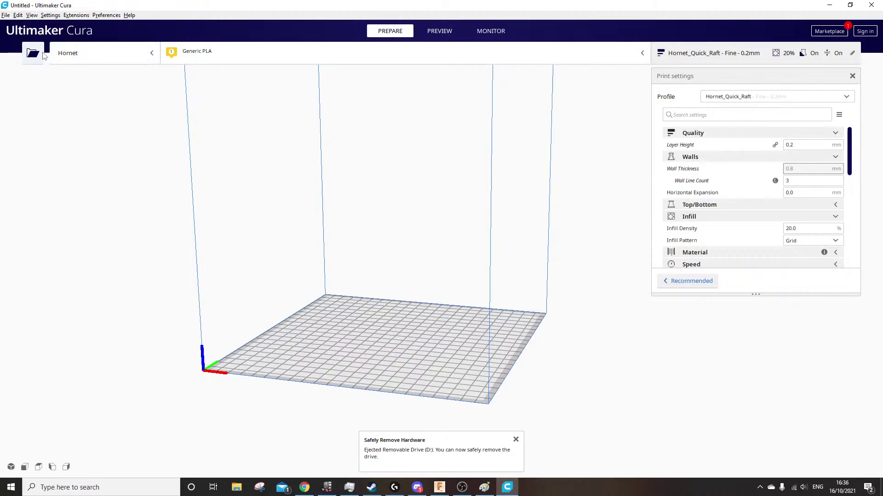
{"action": "left_click", "coordinate": [35, 53]}
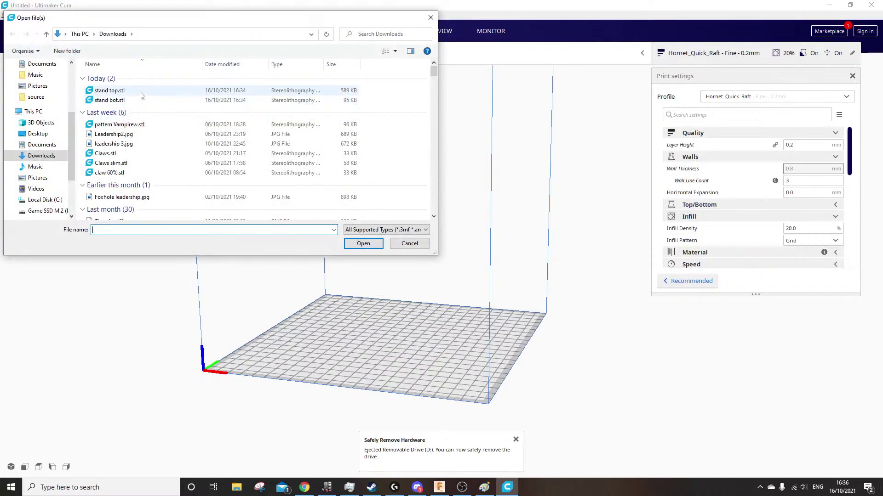
{"action": "double_click", "coordinate": [138, 90]}
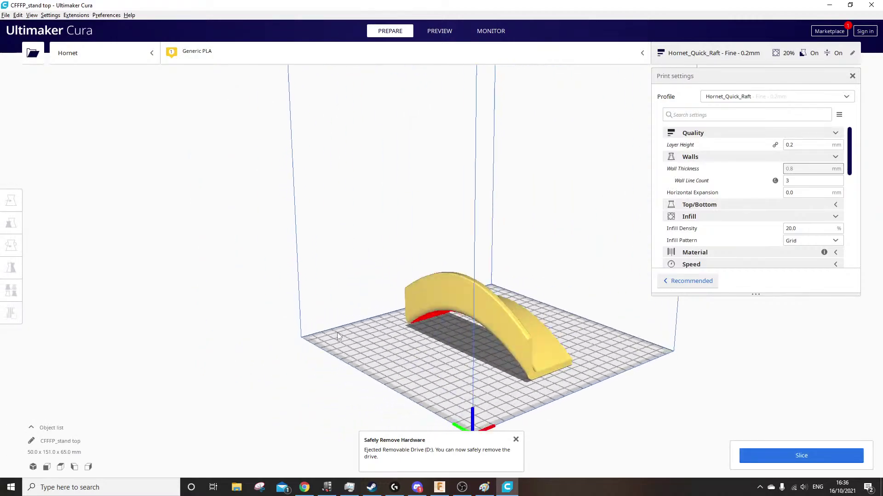
Lay the stand top model on the build plate by the flat, arch-shaped side face of its flange
{"action": "scroll", "coordinate": [432, 313], "scroll_direction": "up", "scroll_amount": 10}
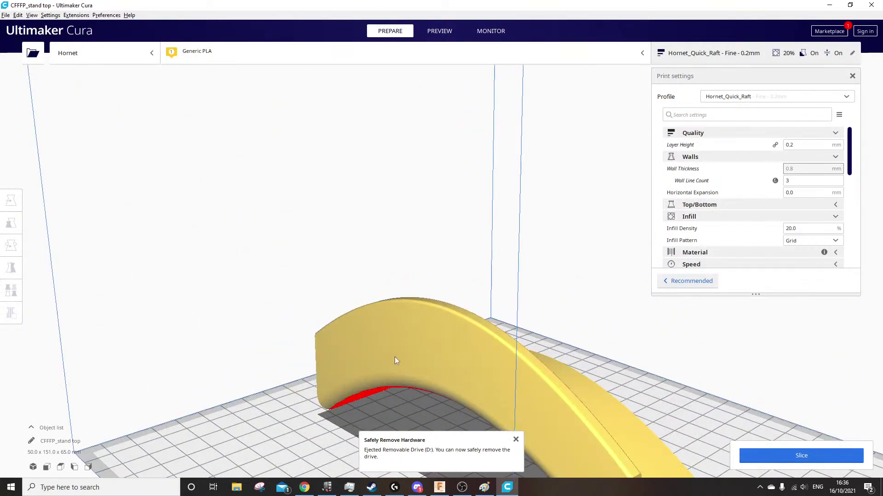
{"action": "left_click", "coordinate": [251, 241]}
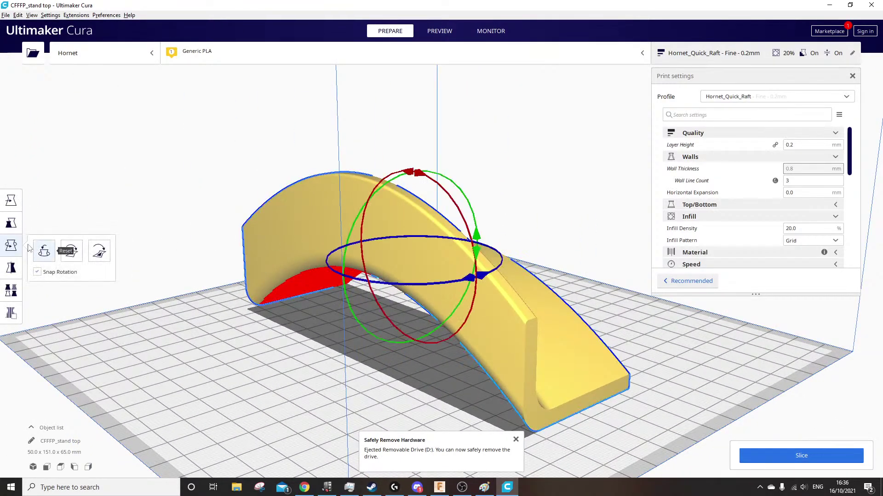
{"action": "left_click", "coordinate": [102, 253]}
{"action": "left_click", "coordinate": [299, 286]}
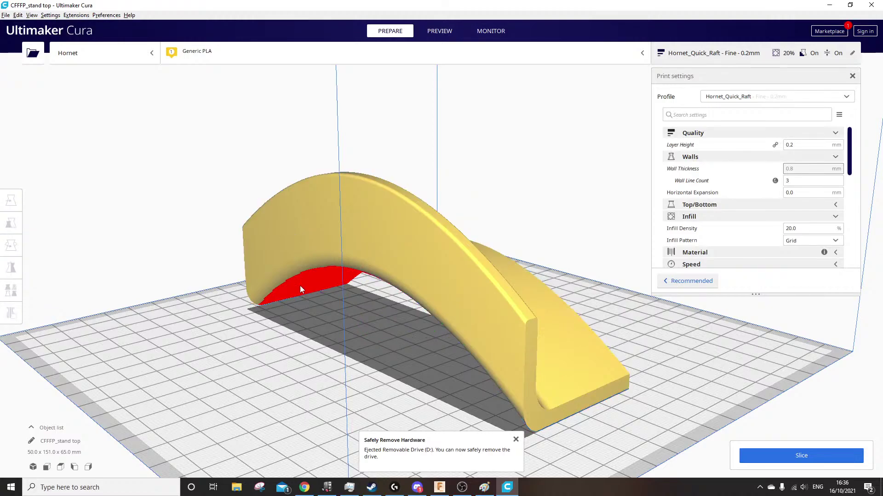
{"action": "left_click", "coordinate": [273, 226]}
{"action": "left_click", "coordinate": [101, 252]}
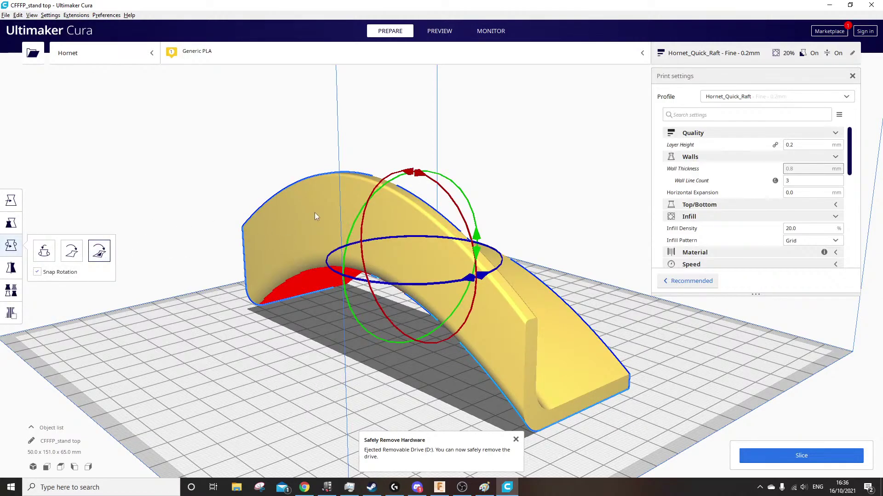
{"action": "left_click", "coordinate": [251, 236]}
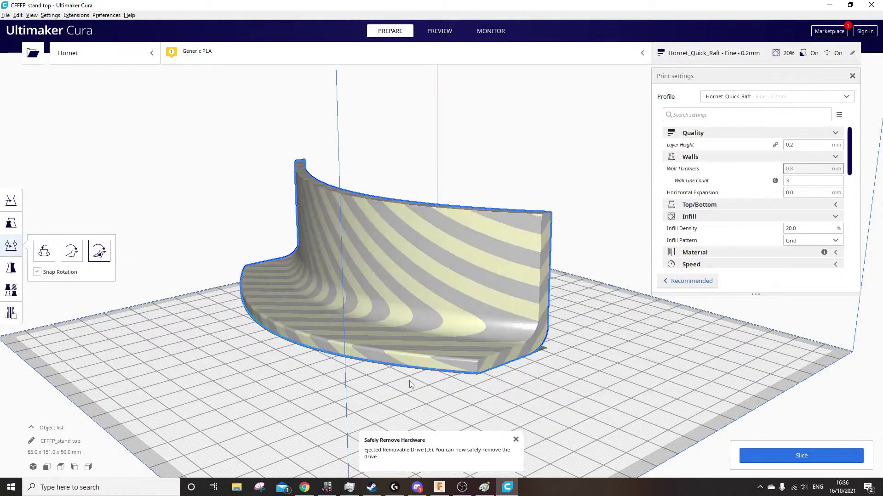
Check the reoriented stand top's placement on the build plate and slice it for printing
{"action": "right_click_drag", "start_coordinate": [289, 349], "coordinate": [345, 401]}
{"action": "scroll", "coordinate": [209, 276], "scroll_direction": "up", "scroll_amount": 5}
{"action": "scroll", "coordinate": [111, 193], "scroll_direction": "down", "scroll_amount": 7}
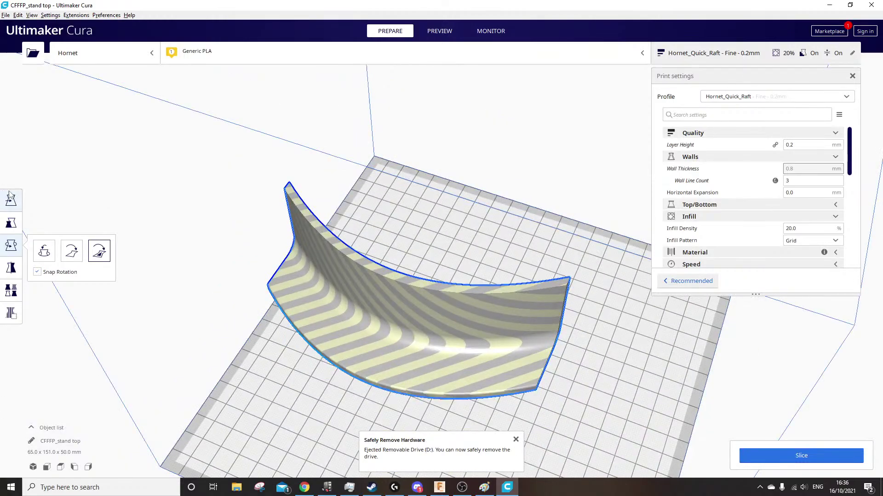
{"action": "left_click", "coordinate": [10, 199]}
{"action": "scroll", "coordinate": [415, 289], "scroll_direction": "up", "scroll_amount": 2}
{"action": "left_click_drag", "start_coordinate": [438, 291], "coordinate": [525, 329]}
{"action": "mouse_move", "coordinate": [661, 369]}
{"action": "right_mouse_down"}
{"action": "mouse_move", "coordinate": [561, 333]}
{"action": "mouse_move", "coordinate": [340, 318]}
{"action": "right_mouse_up"}
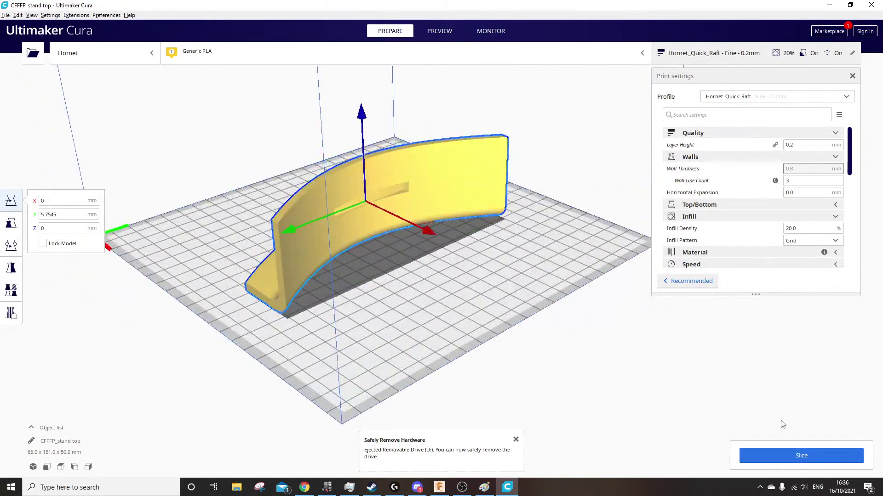
{"action": "left_click", "coordinate": [795, 456]}
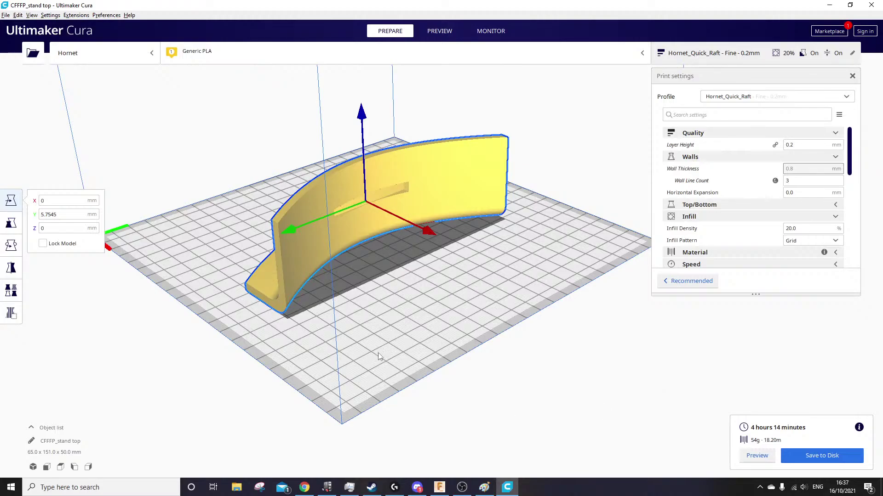
Examine the sliced stand top's layer preview, including the supports on its curved wall
{"action": "left_click", "coordinate": [434, 31]}
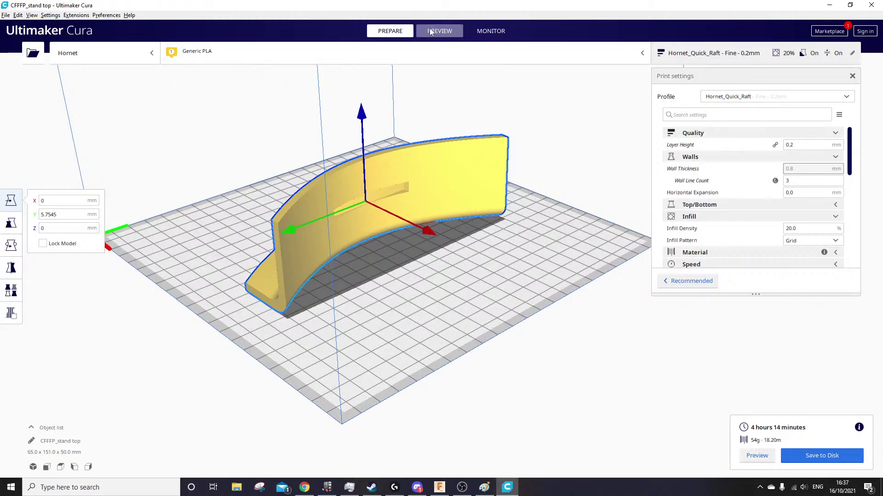
{"action": "right_click_drag", "start_coordinate": [414, 119], "coordinate": [415, 181]}
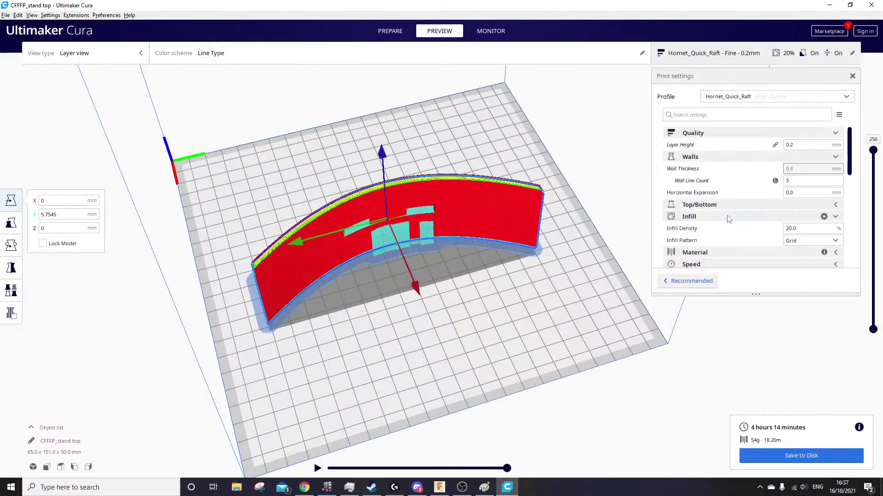
{"action": "scroll", "coordinate": [749, 190], "scroll_direction": "down", "scroll_amount": 5}
{"action": "scroll", "coordinate": [744, 225], "scroll_direction": "up", "scroll_amount": 3}
{"action": "scroll", "coordinate": [745, 225], "scroll_direction": "up", "scroll_amount": 3}
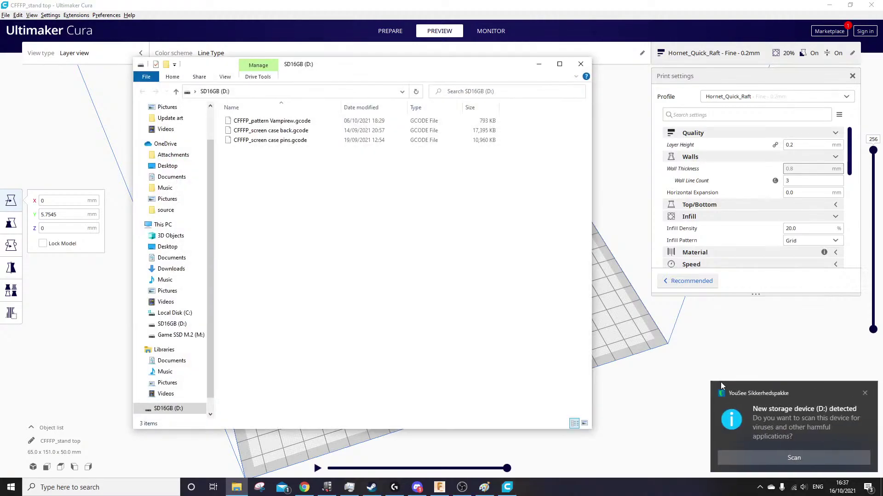
Save the sliced stand top G-code to the SD16GB removable drive and eject the drive
{"action": "left_click", "coordinate": [580, 65]}
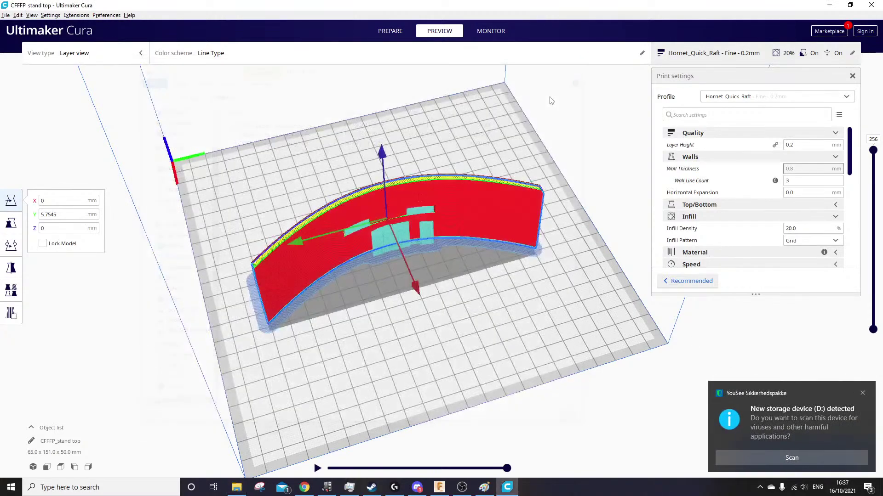
{"action": "left_click", "coordinate": [862, 393]}
{"action": "left_click", "coordinate": [825, 456]}
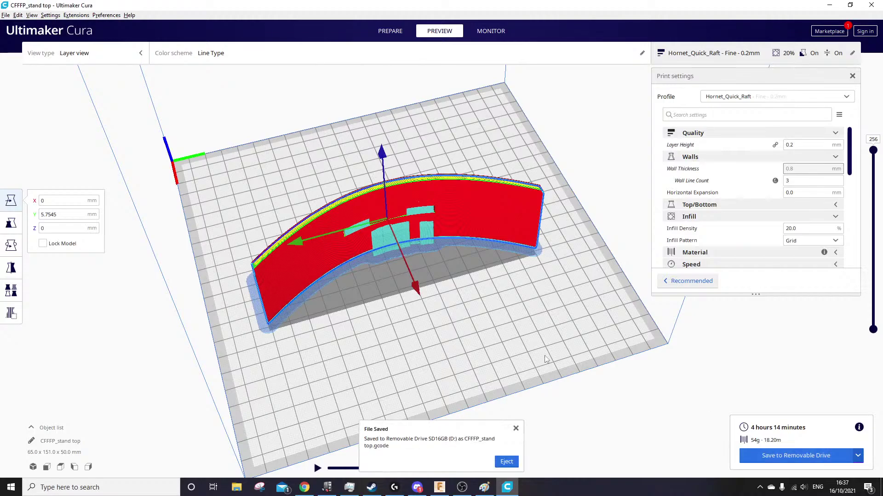
{"action": "left_click", "coordinate": [508, 461]}
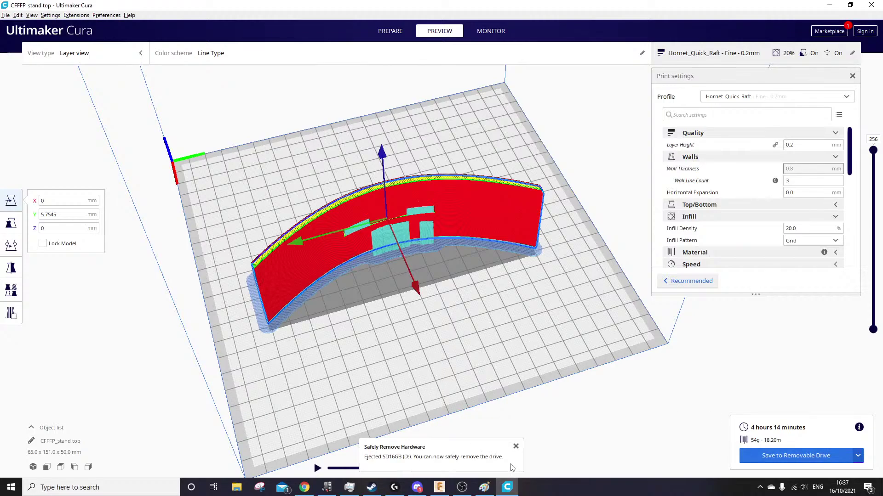